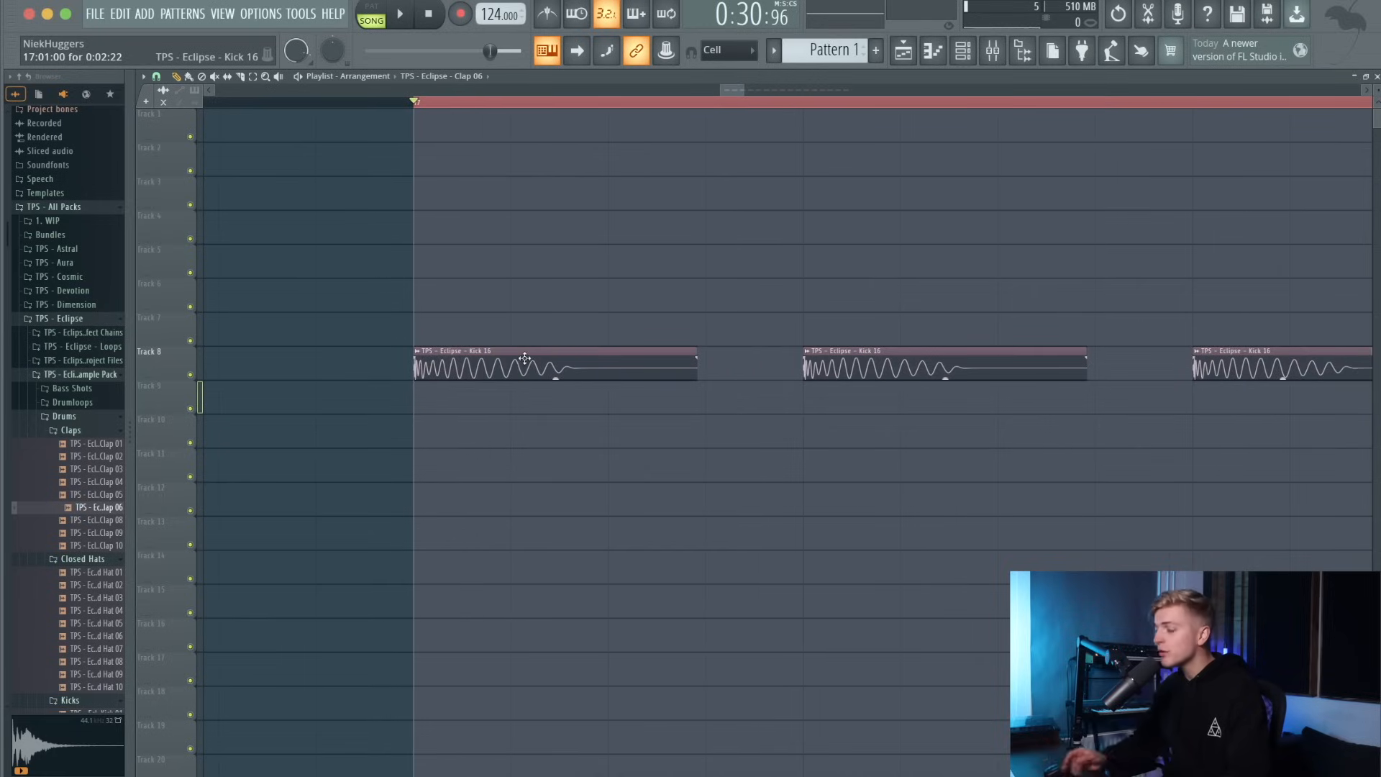
Play back the looped kick clips on Track 8 and inspect the empty space between consecutive kicks.
scroll(496, 363, "down", 5)
scroll(526, 372, "up", 6)
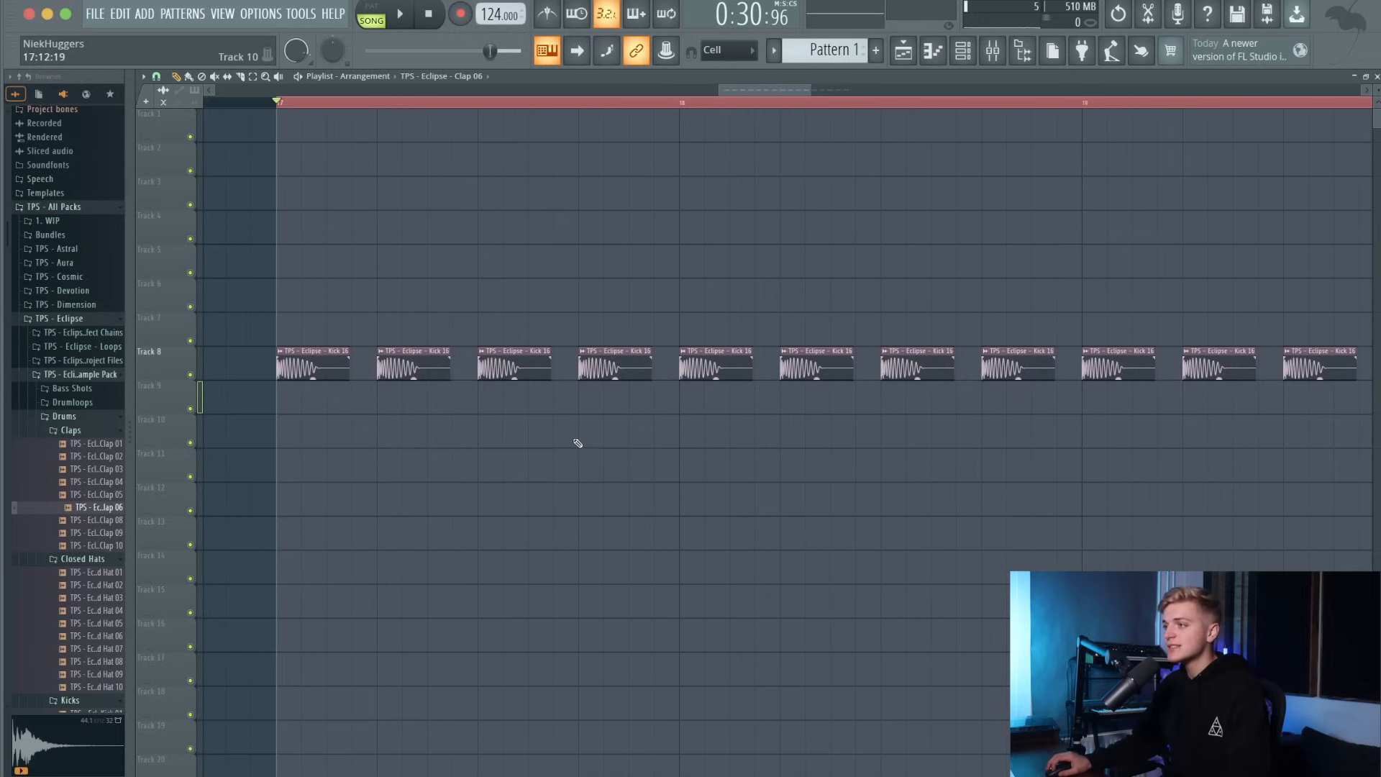
key("space")
scroll(577, 443, "down", 2)
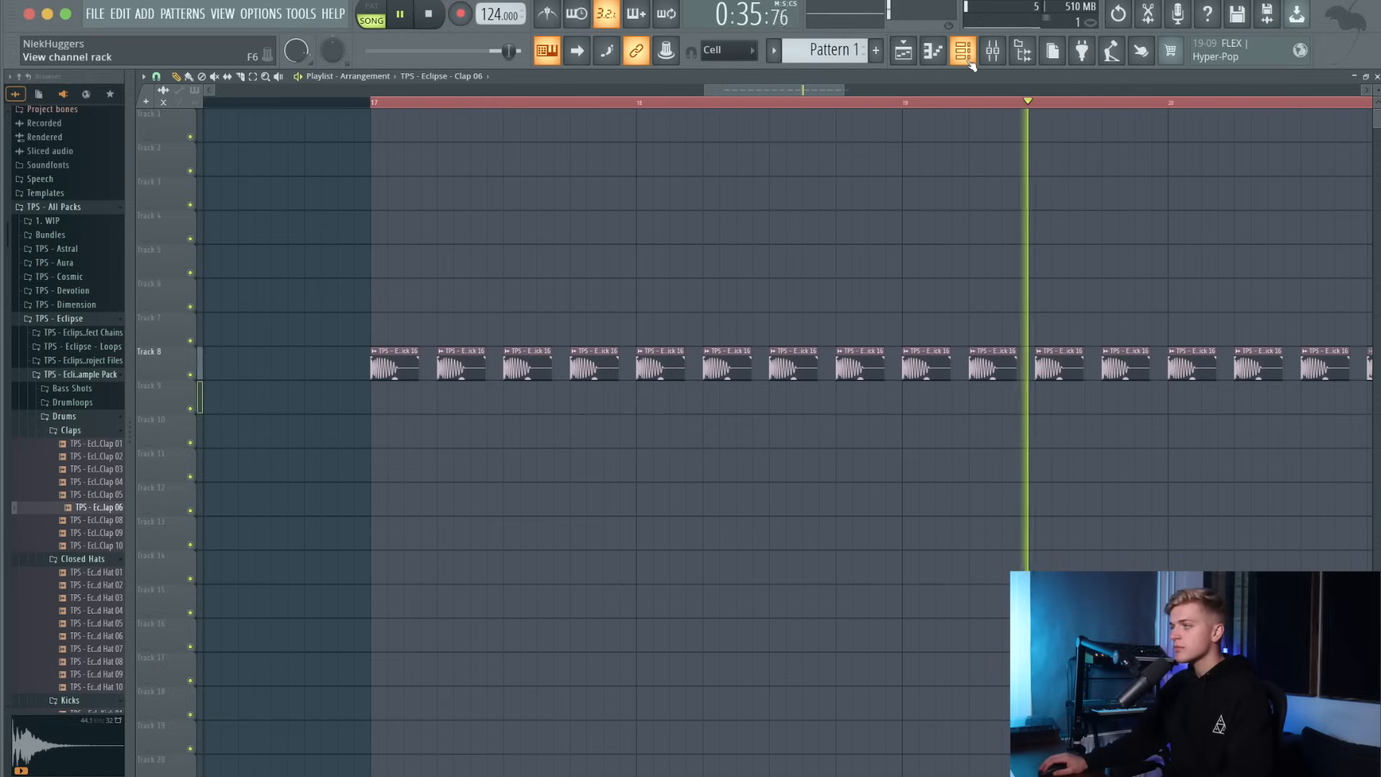
scroll(701, 296, "down", 3)
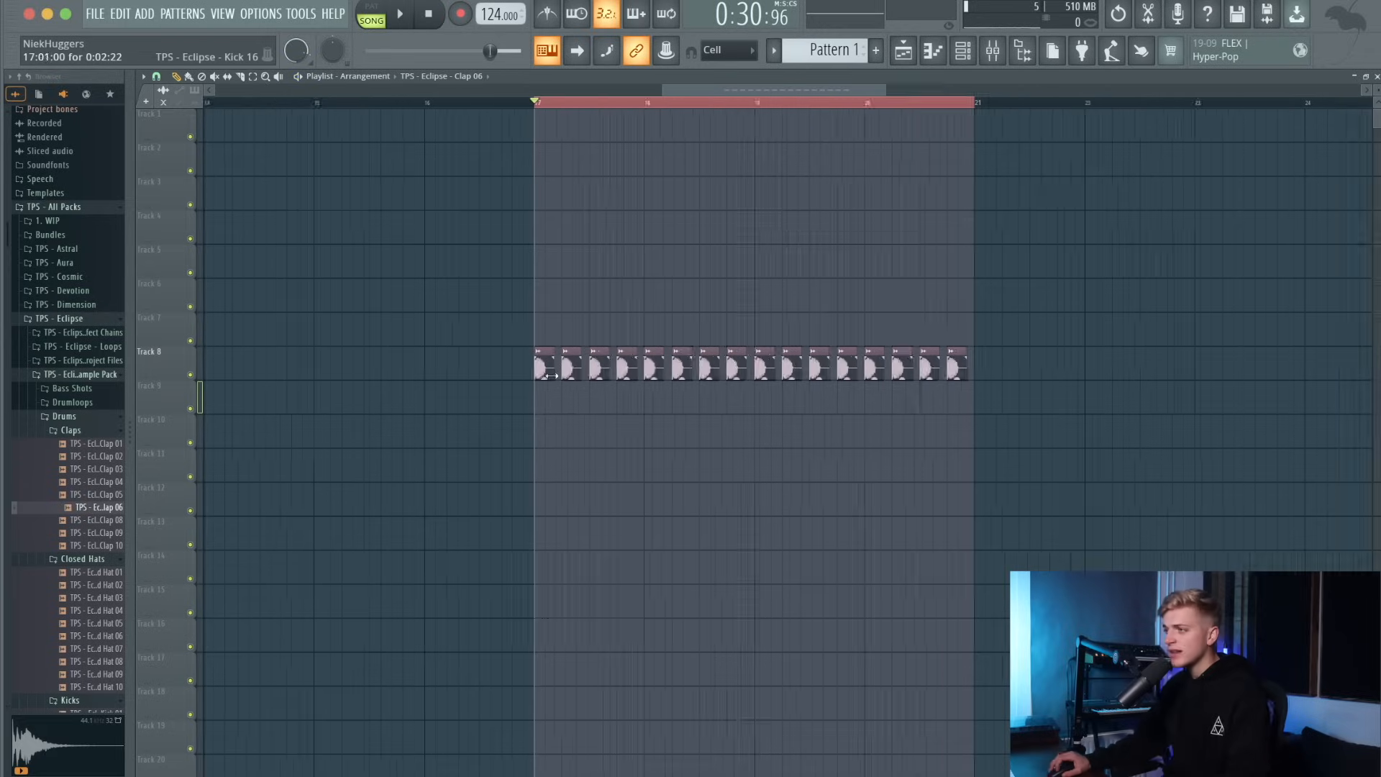
scroll(547, 371, "up", 5)
scroll(549, 373, "down", 1)
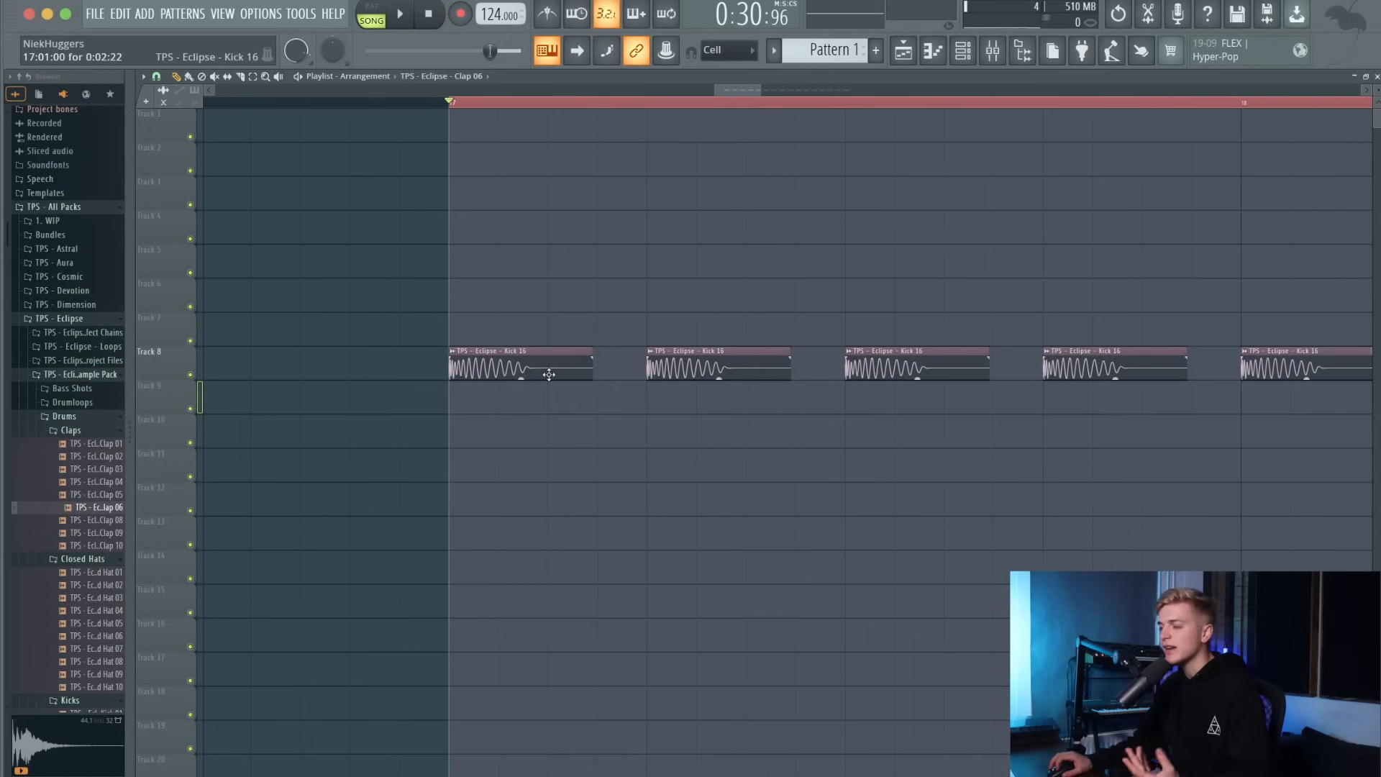
scroll(456, 225, "down", 8)
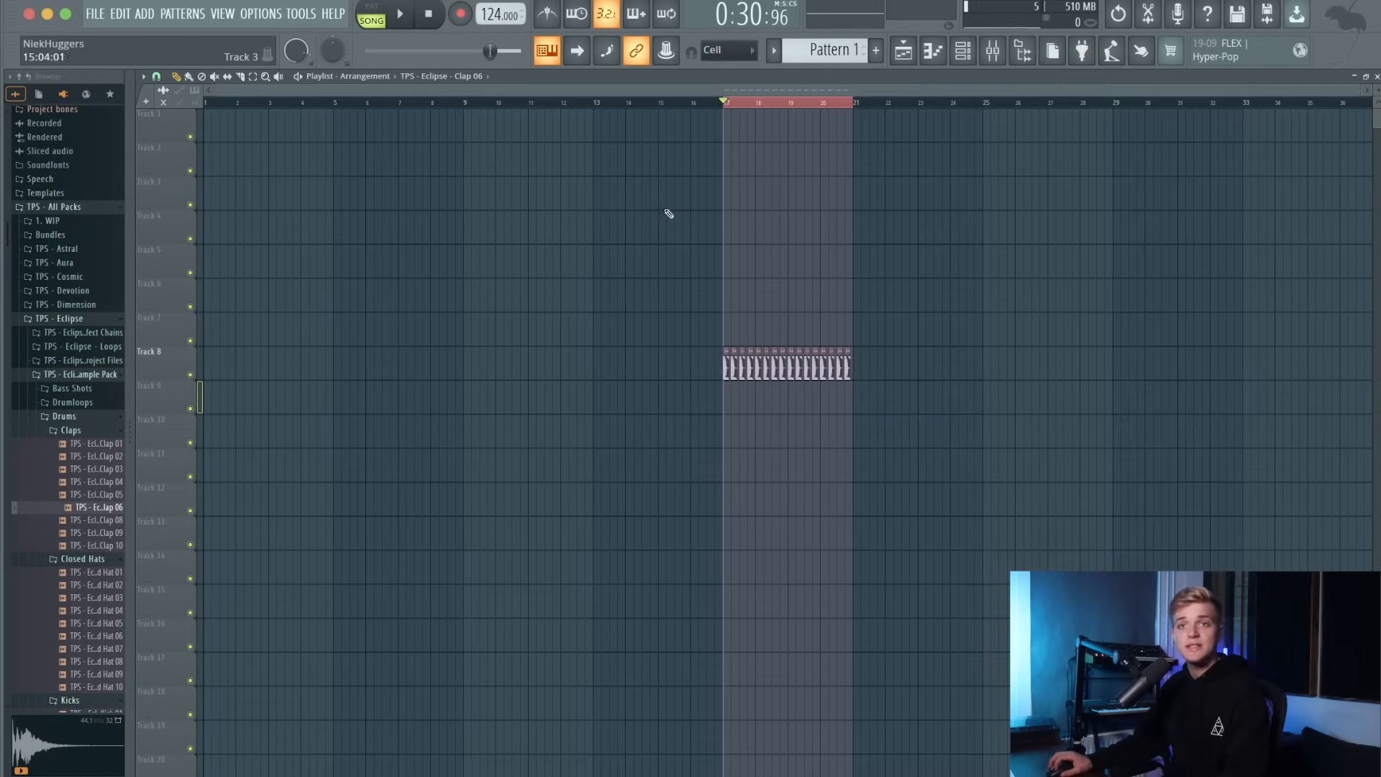
scroll(856, 180, "up", 6)
Add a Serum instrument as a new channel in the channel rack.
key("F6")
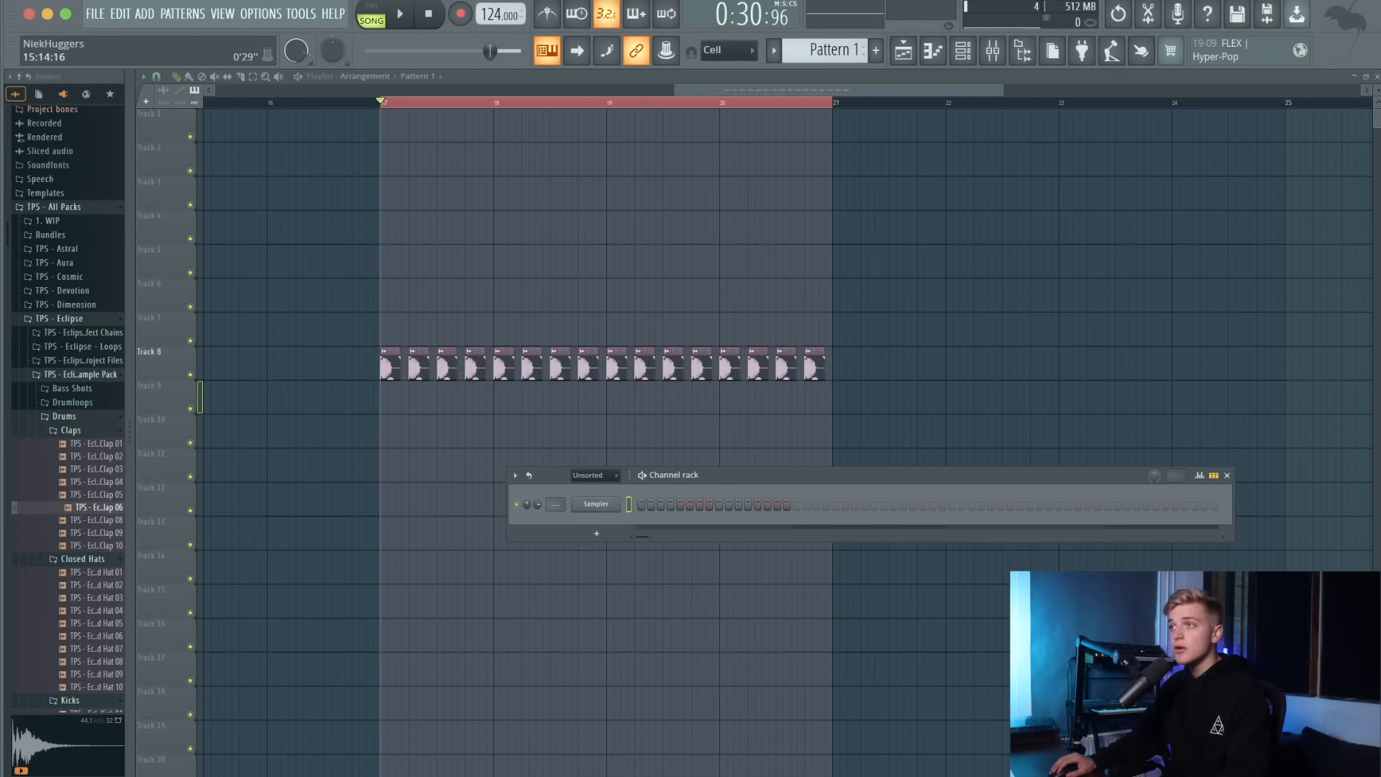
left_click(139, 14)
key("s")
key("s")
key("s")
key("s")
key("s")
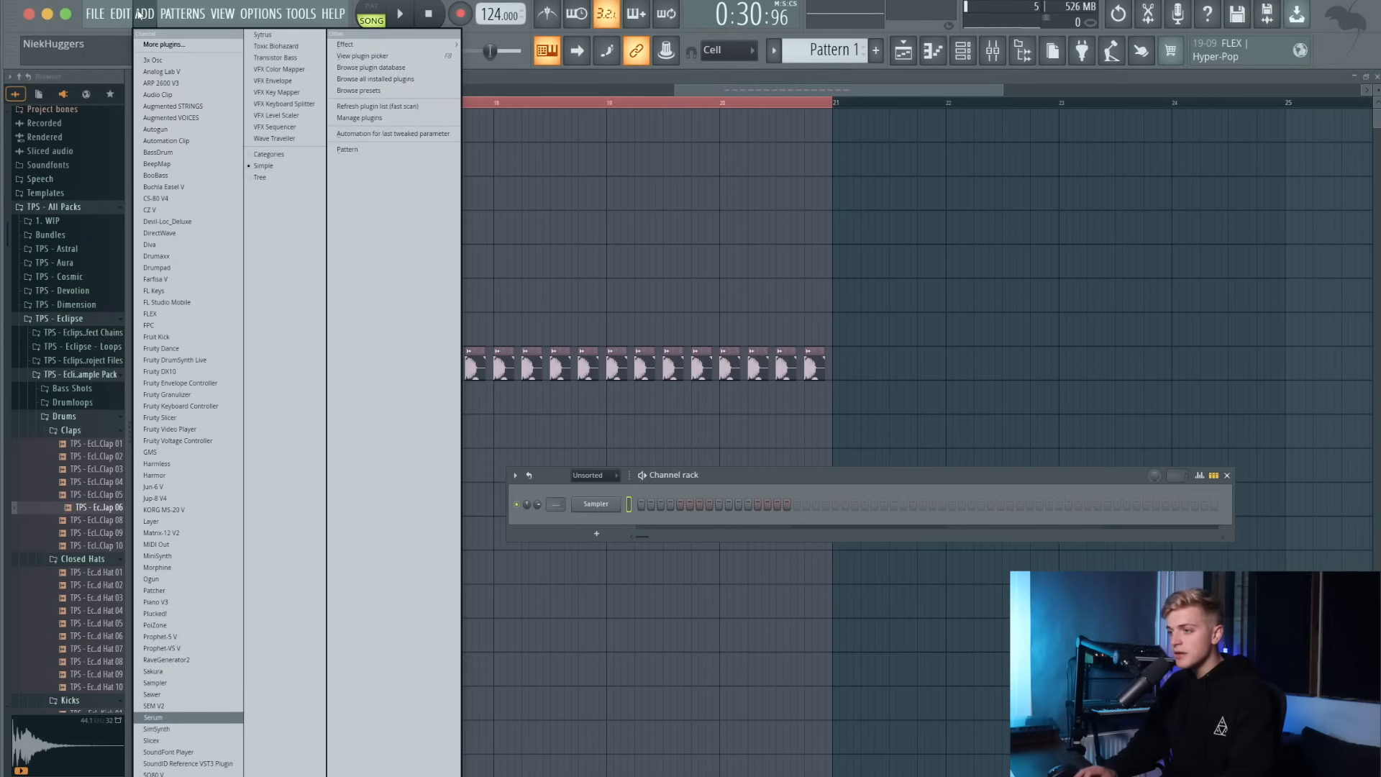
key("Return")
Load the BS - Halo preset from the TPS - Eclipse user presets in Serum.
left_click(410, 104)
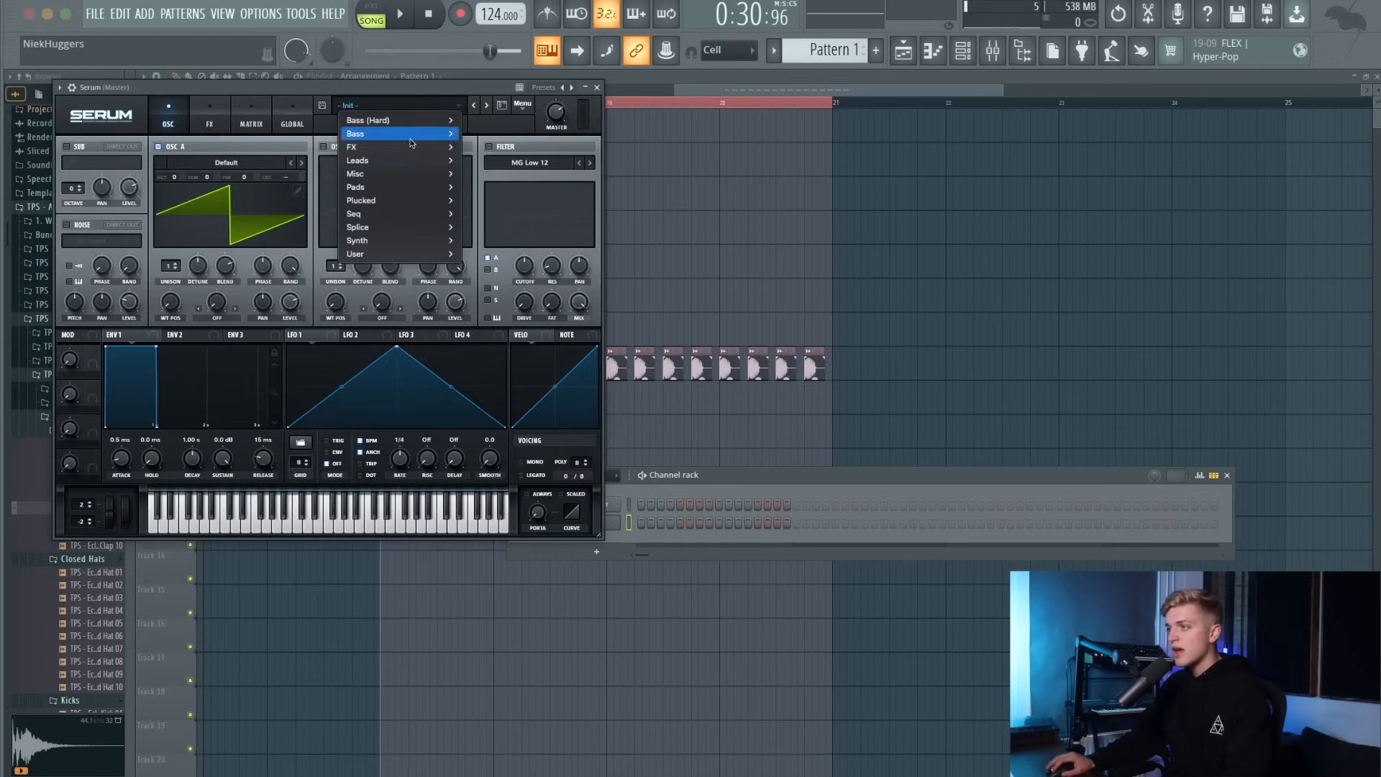
mouse_move(431, 254)
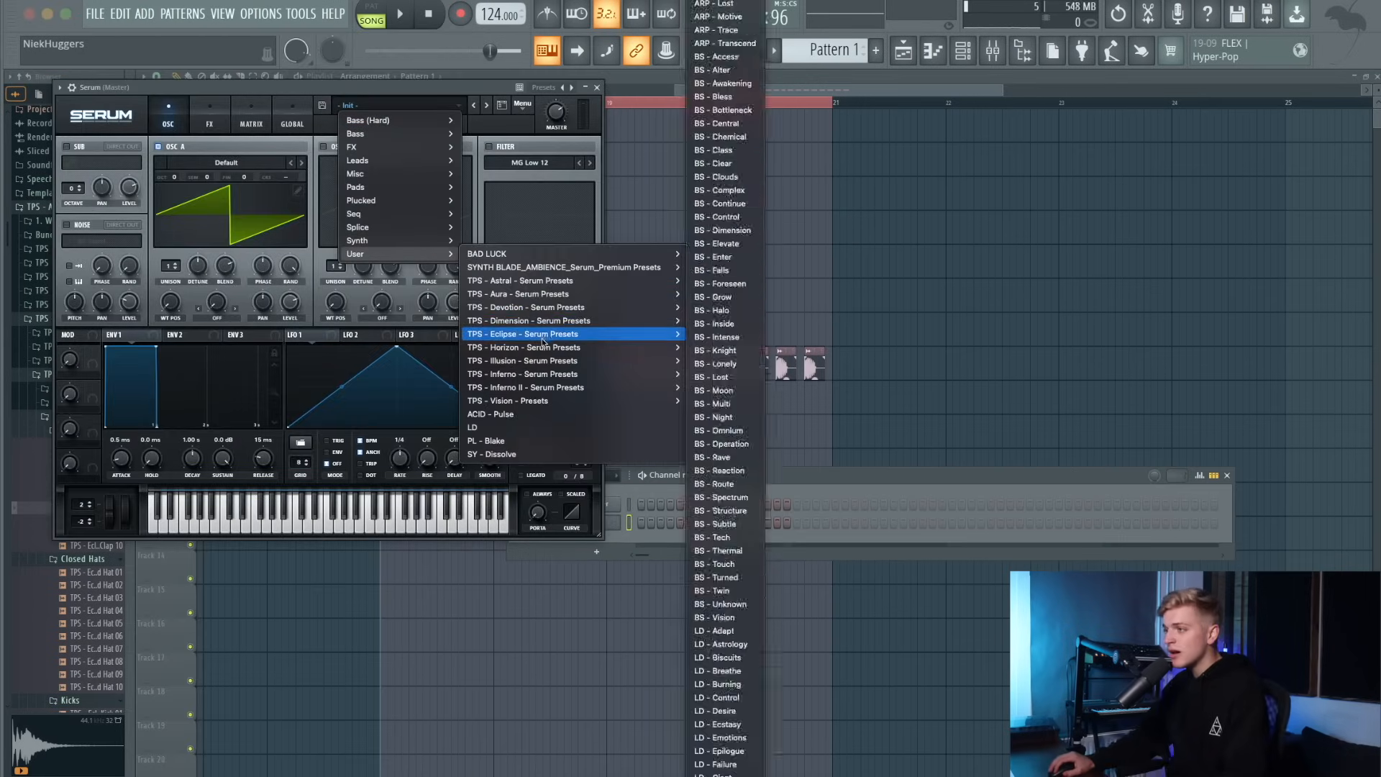
mouse_move(551, 336)
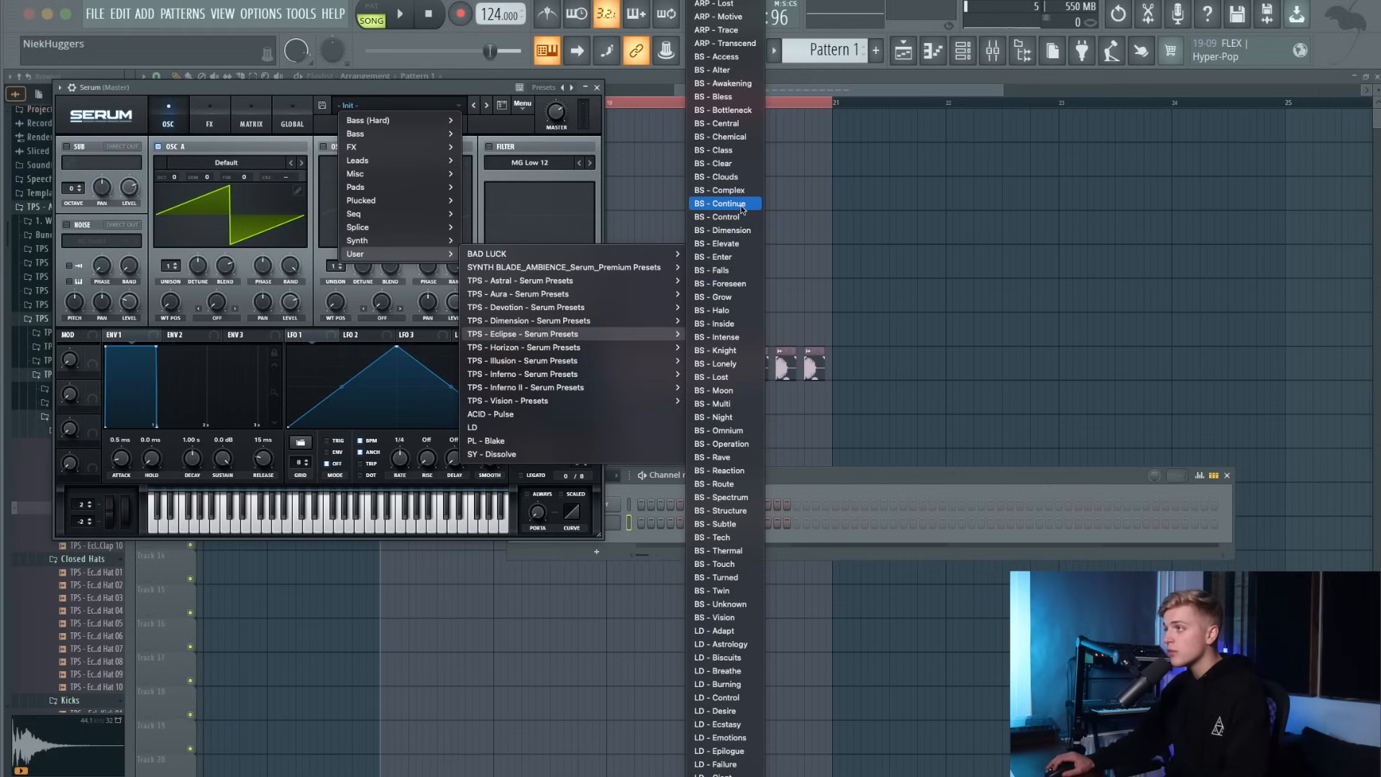
left_click(722, 311)
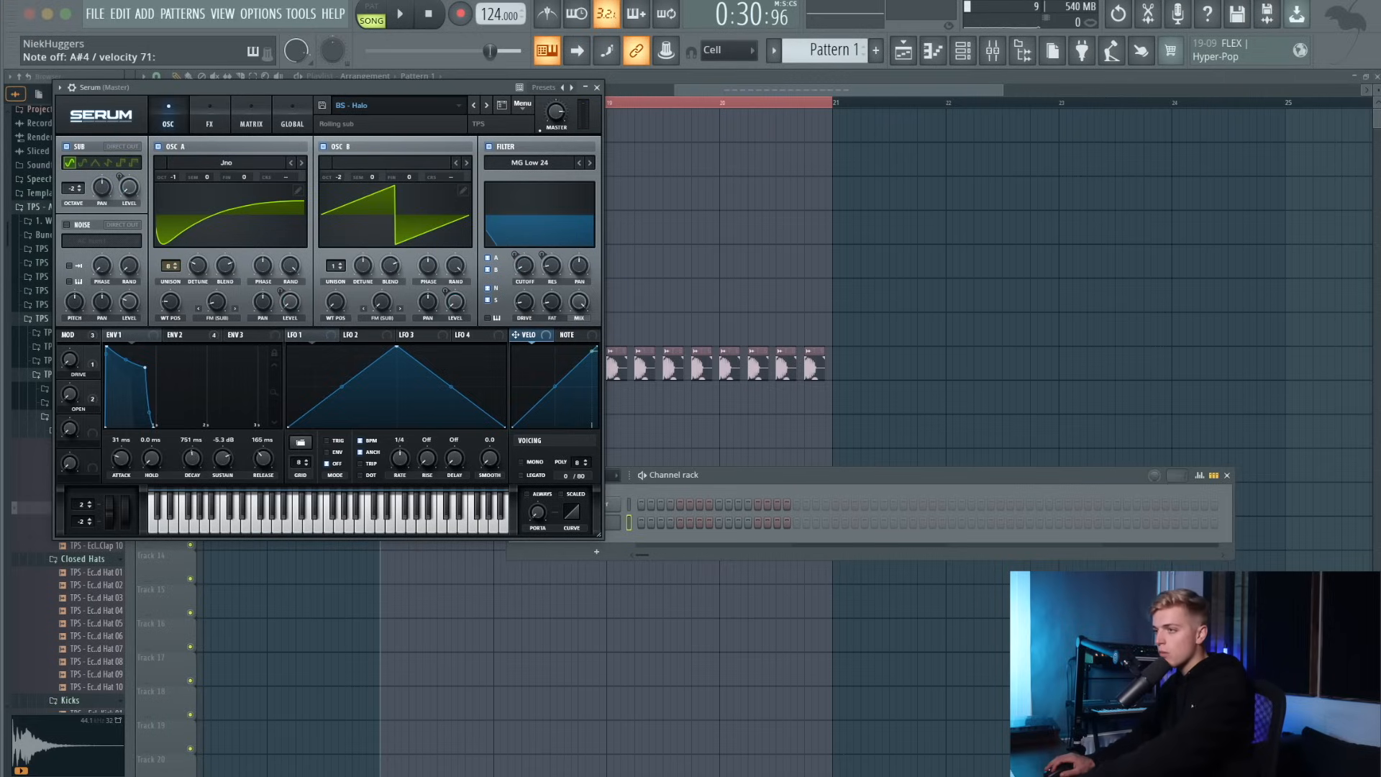
Open Serum's piano roll and place a D#4 note at the start of bar 1, trimmed to slightly less than one step.
right_click(619, 514)
left_click(644, 520)
left_click(591, 87)
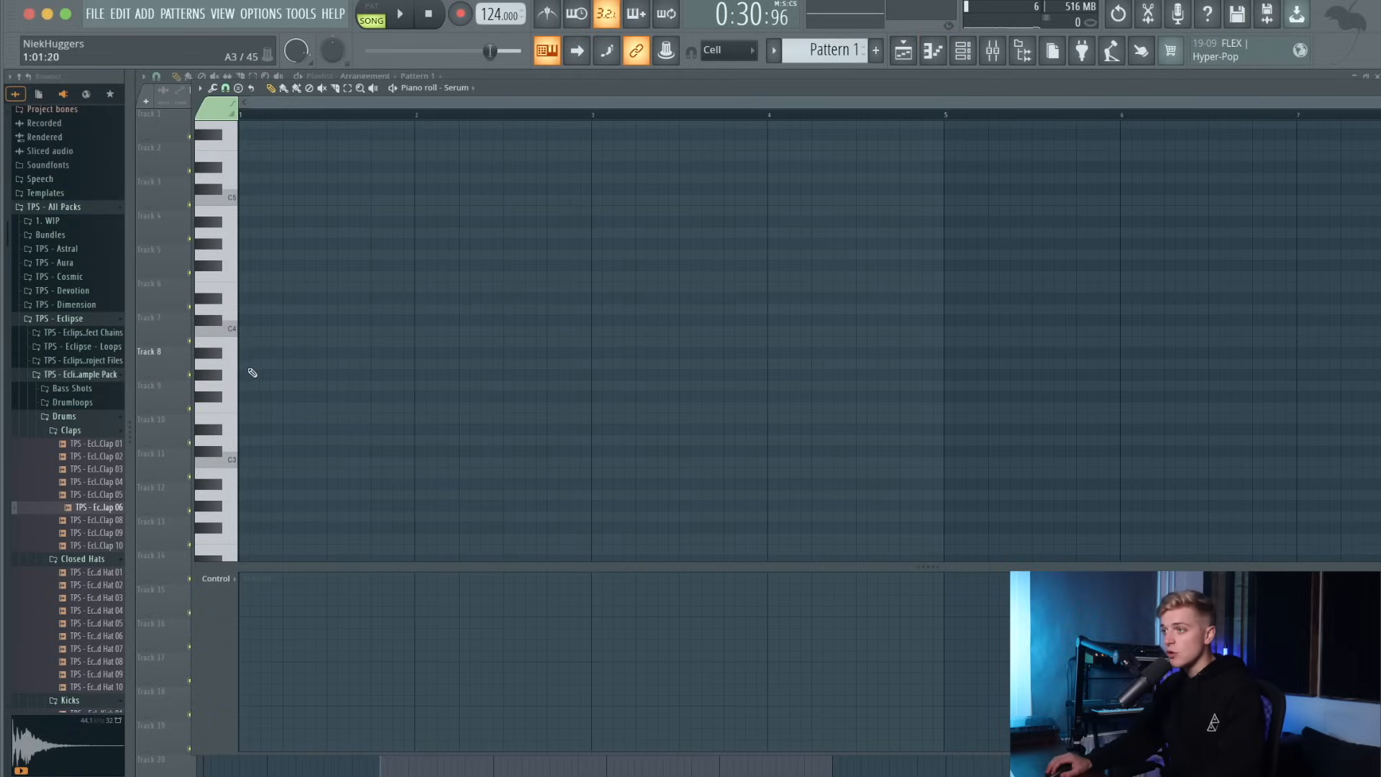
left_click_drag(246, 364, 252, 277)
key("l")
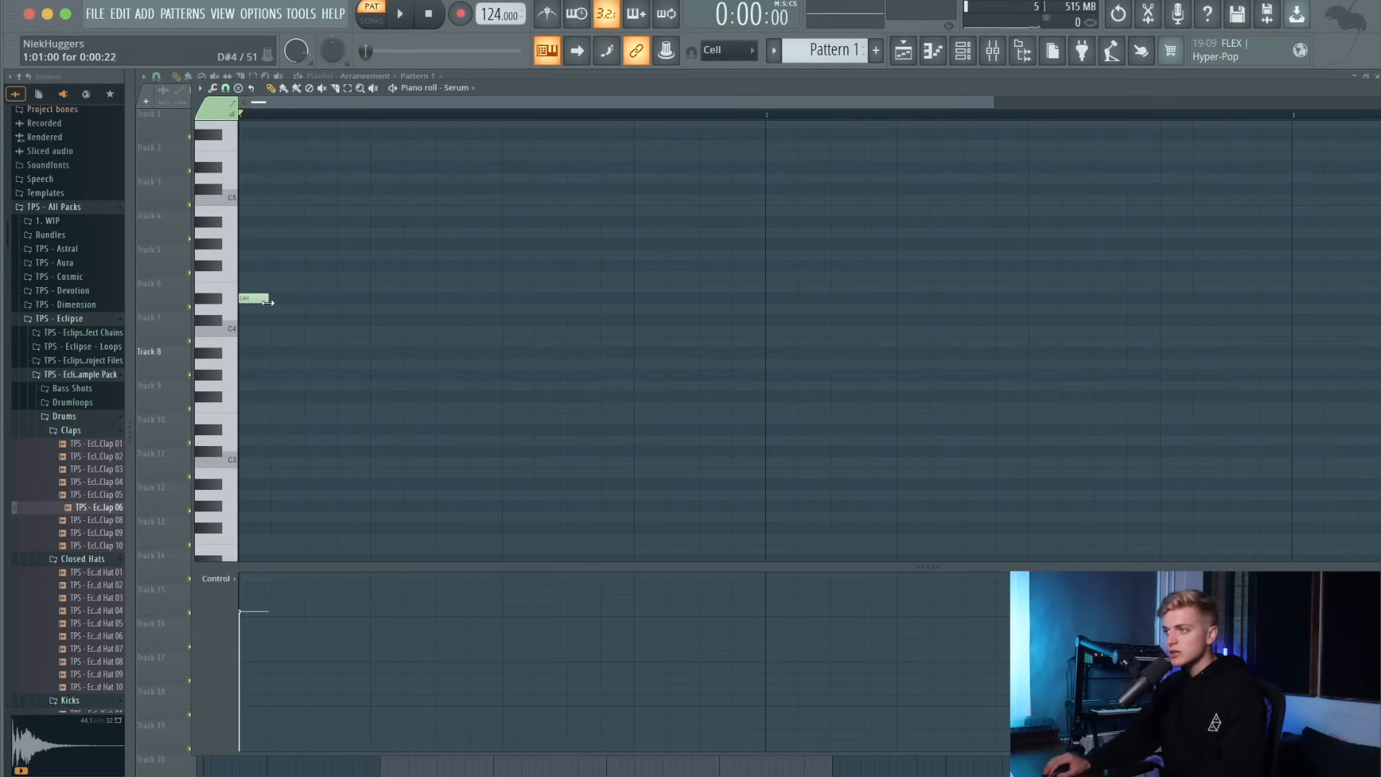
left_click_drag(267, 303, 266, 302)
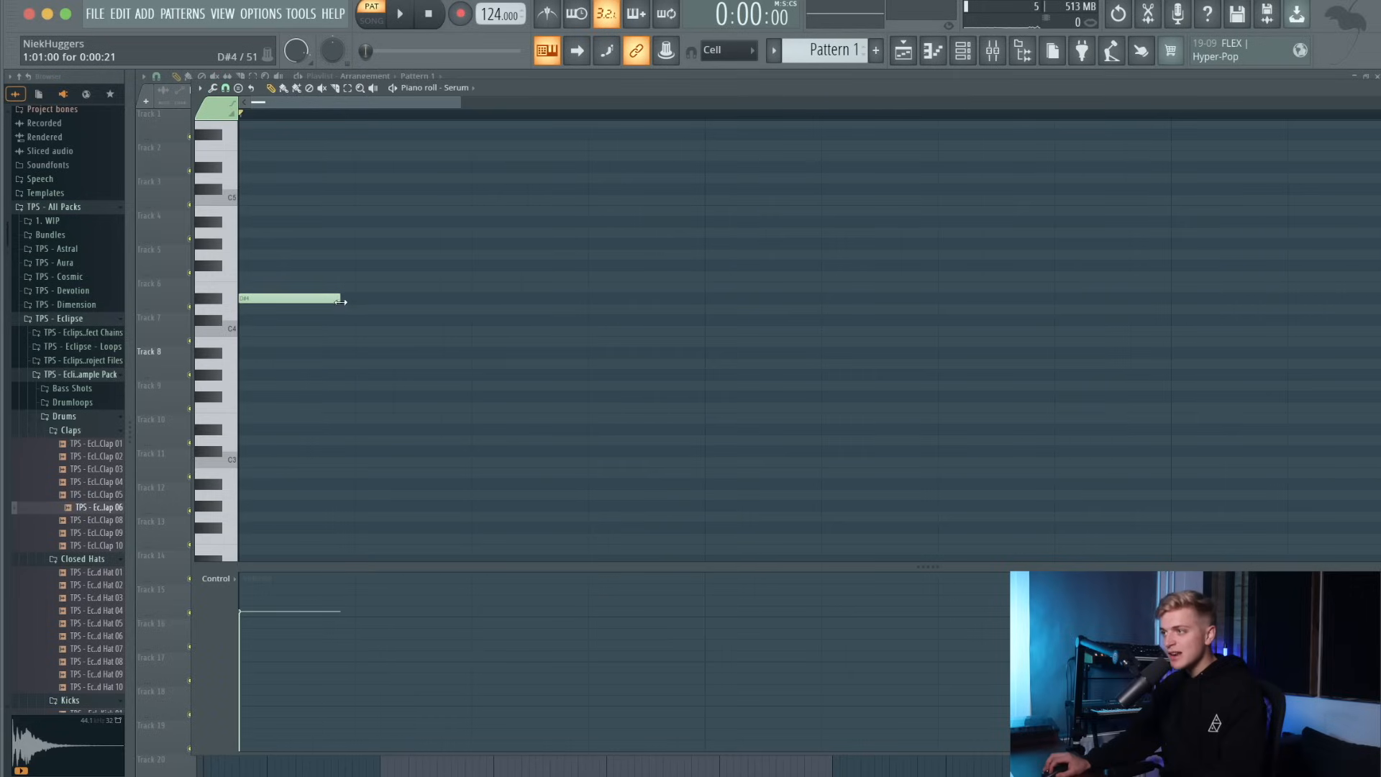
Duplicate the D#4 note three times so four consecutive steps carry a note.
left_click_drag(358, 116, 241, 118)
key("ctrl+b")
key("ctrl+b")
key("ctrl+b")
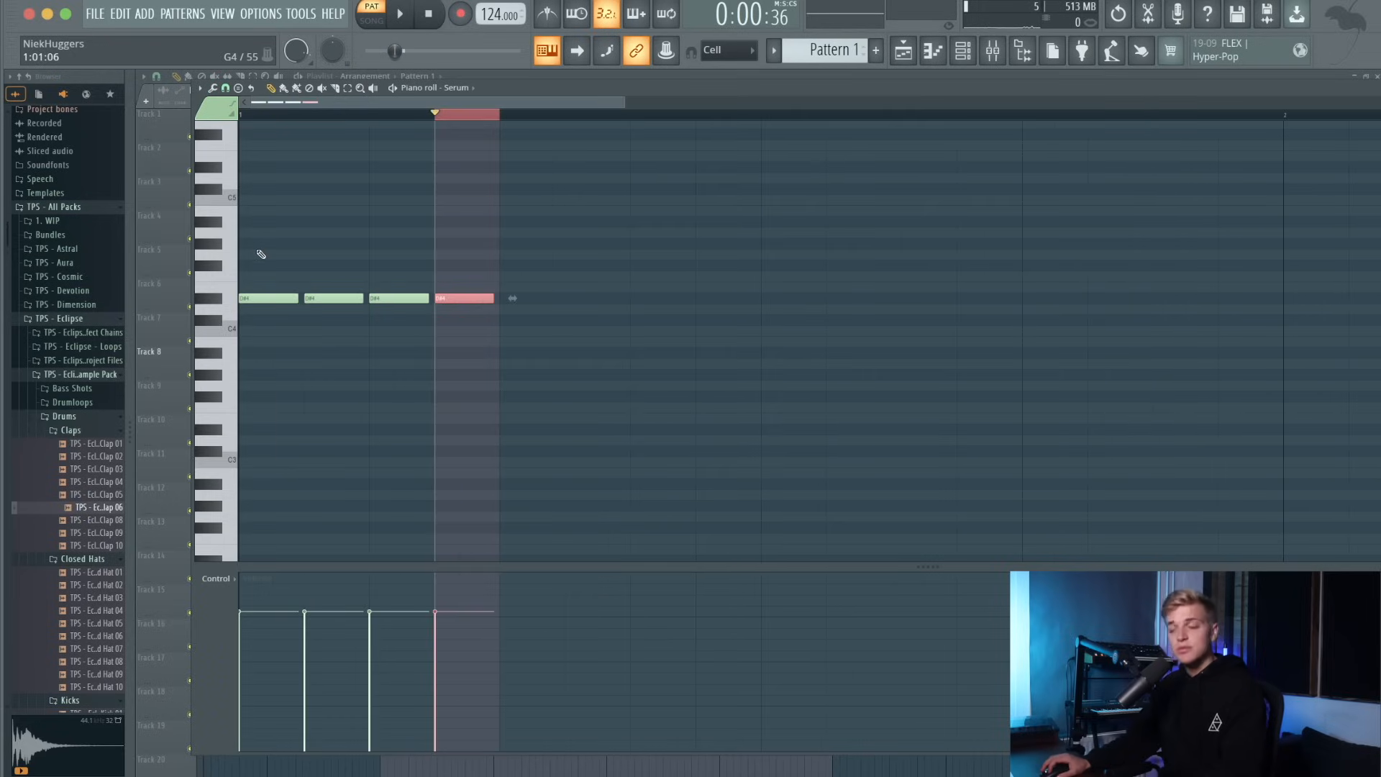
Select the four D#4 notes and duplicate the group repeatedly until the notes fill four bars.
key("ctrl+a")
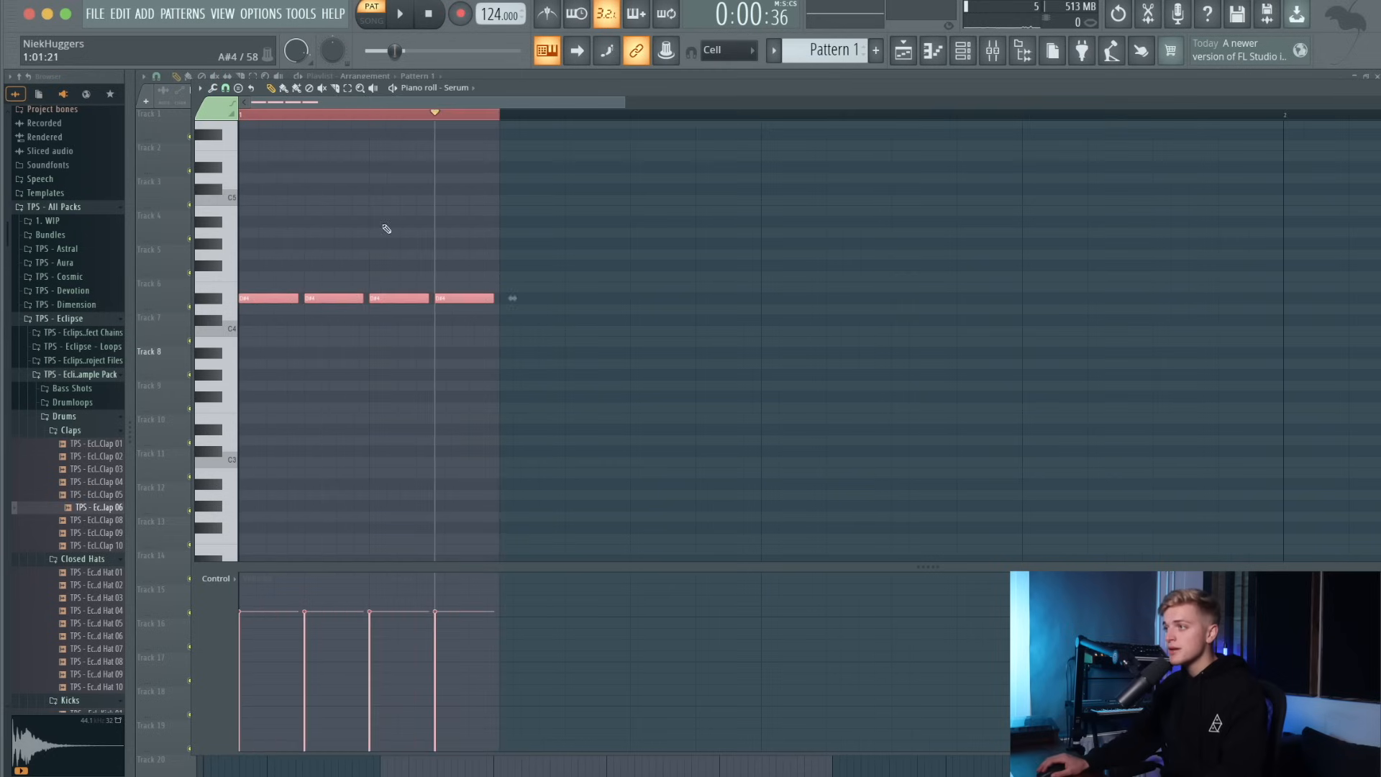
key("ctrl+b")
key("ctrl+b")
key("ctrl+b")
key("ctrl+b")
key("ctrl+b")
key("ctrl+b")
key("ctrl+b")
key("ctrl+b")
key("ctrl+b")
key("ctrl+b")
key("ctrl+b")
key("ctrl+b")
key("ctrl+b")
key("ctrl+b")
key("ctrl+b")
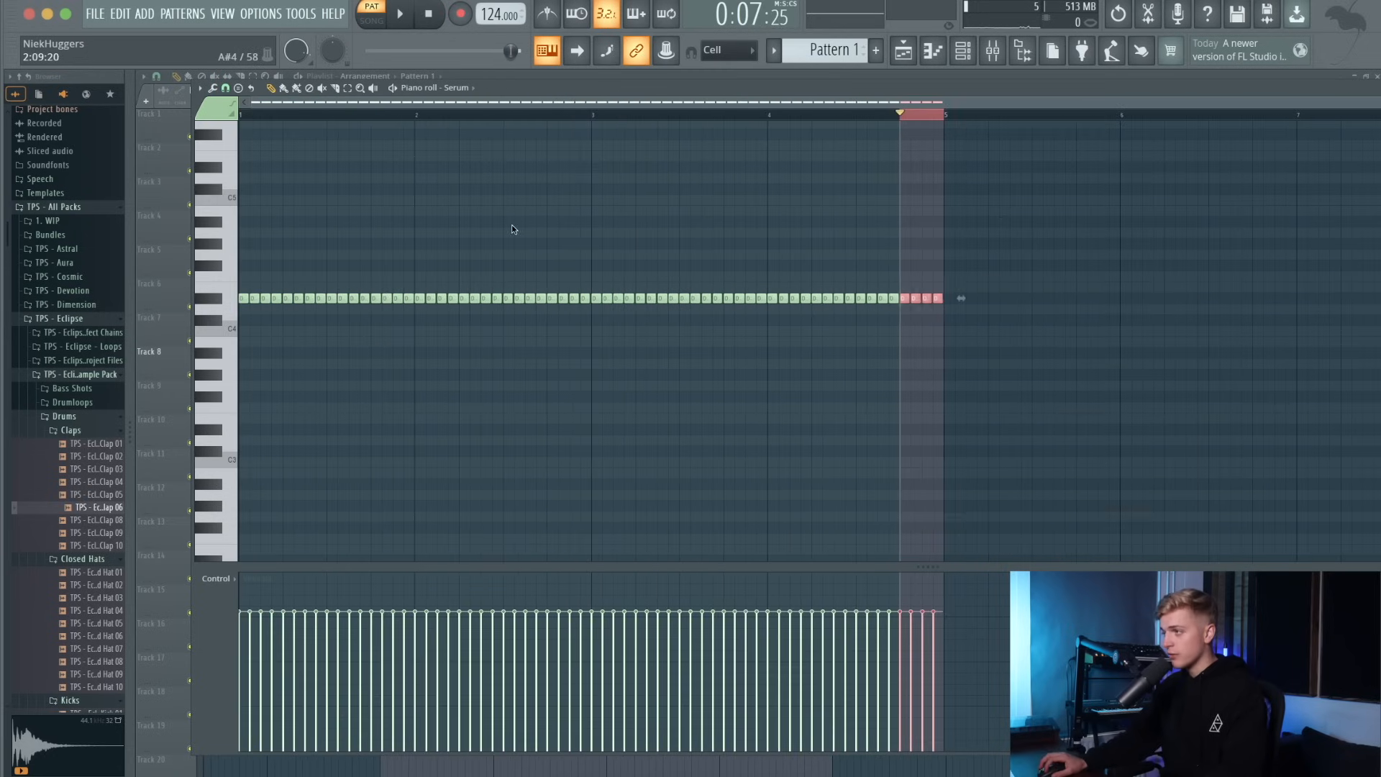
key("ctrl+s")
key("Escape")
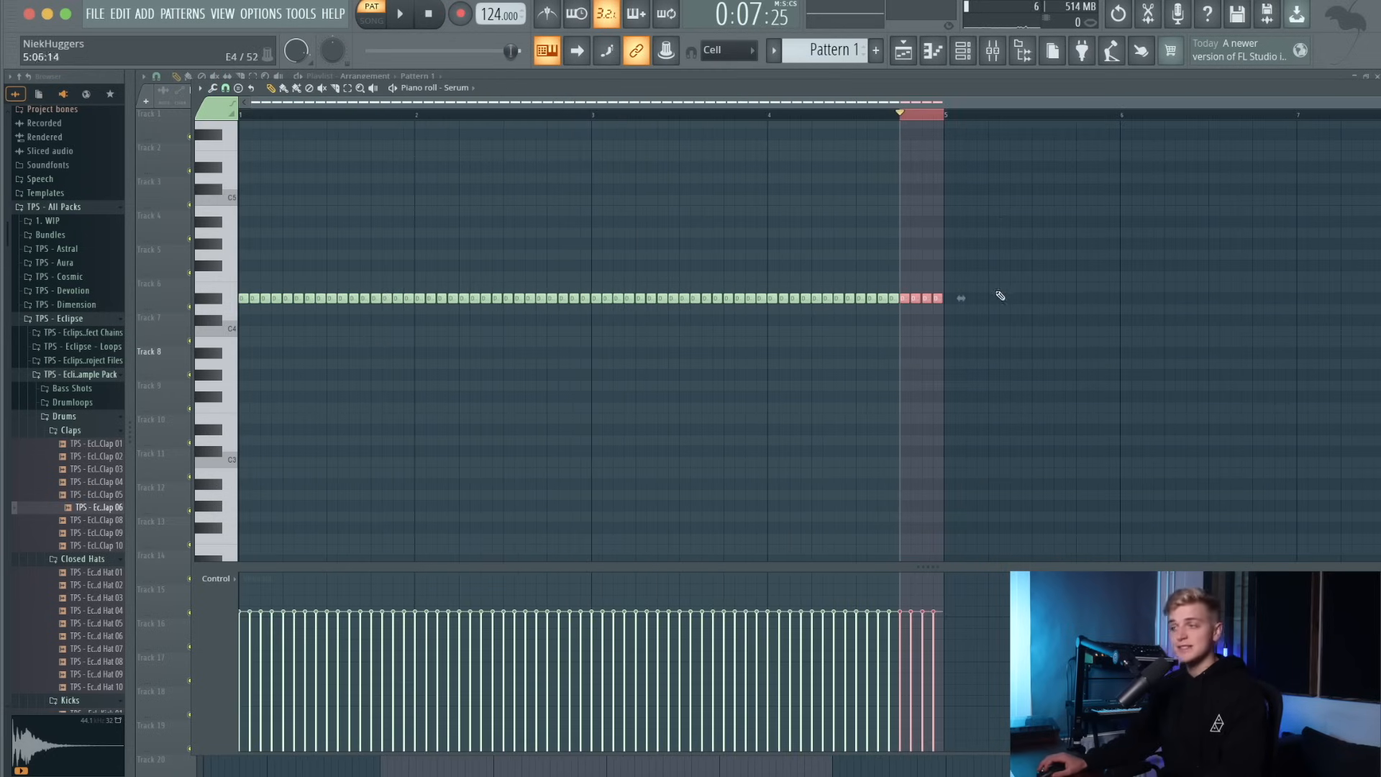
With Serum on mixer track 18, lower its volume to about 79% and merge its stereo separation toward mono during playback.
key("ctrl+a")
key("F9")
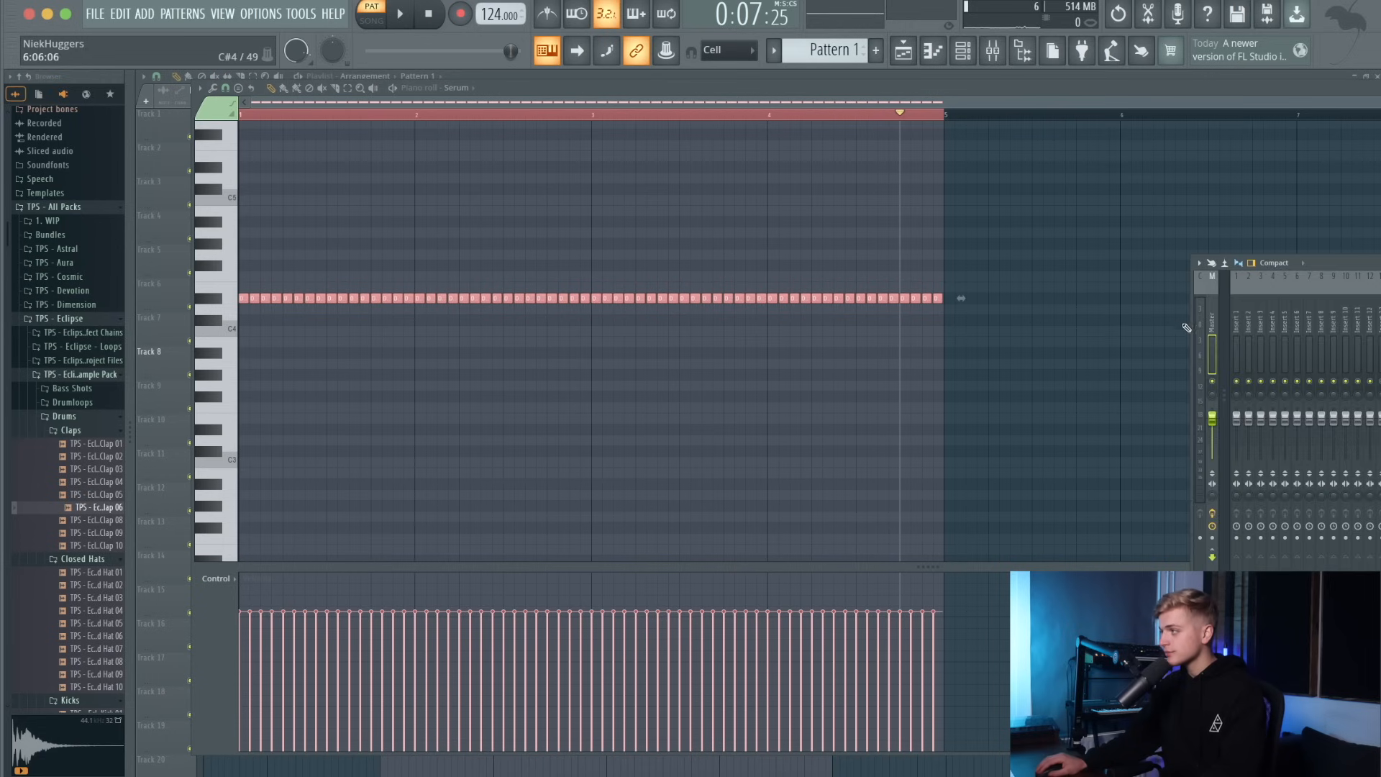
left_click_drag(1306, 274, 671, 322)
key("space")
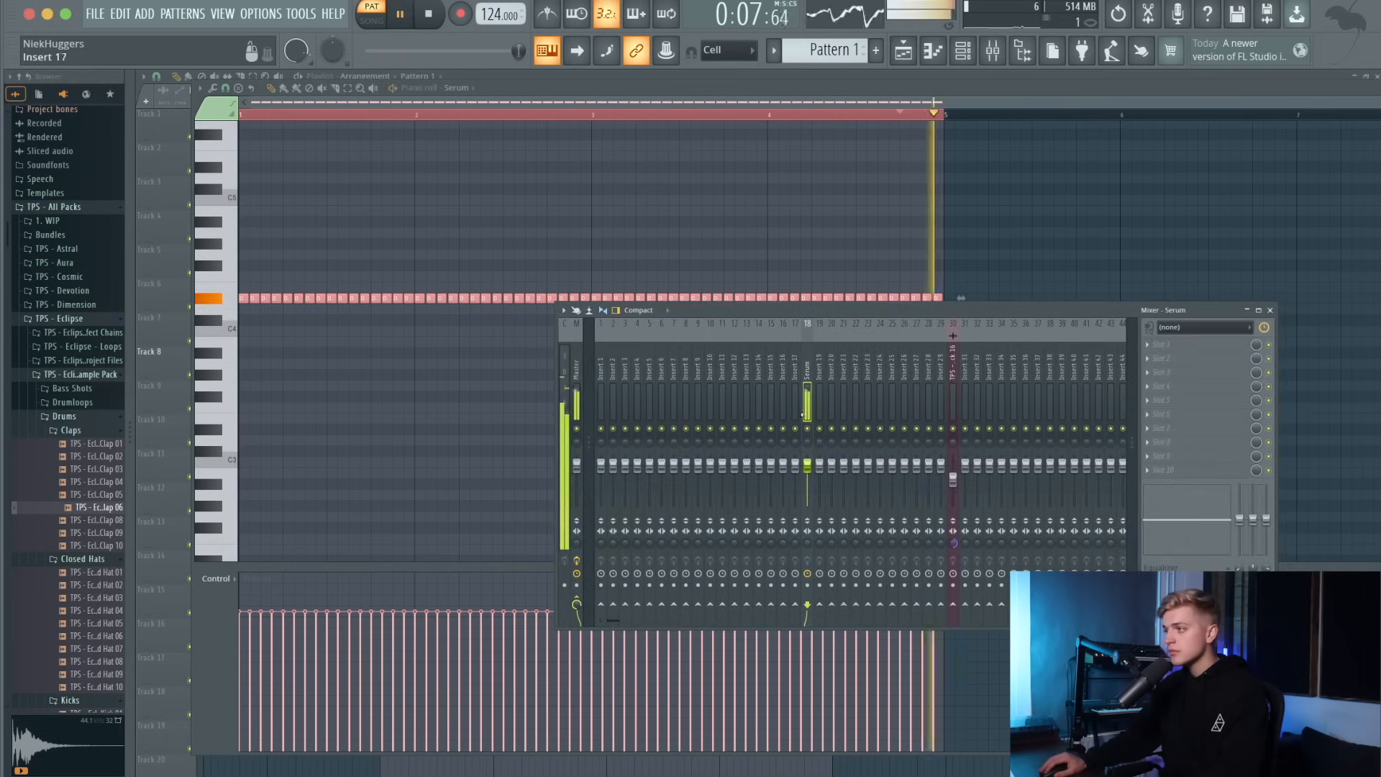
left_click_drag(809, 468, 809, 477)
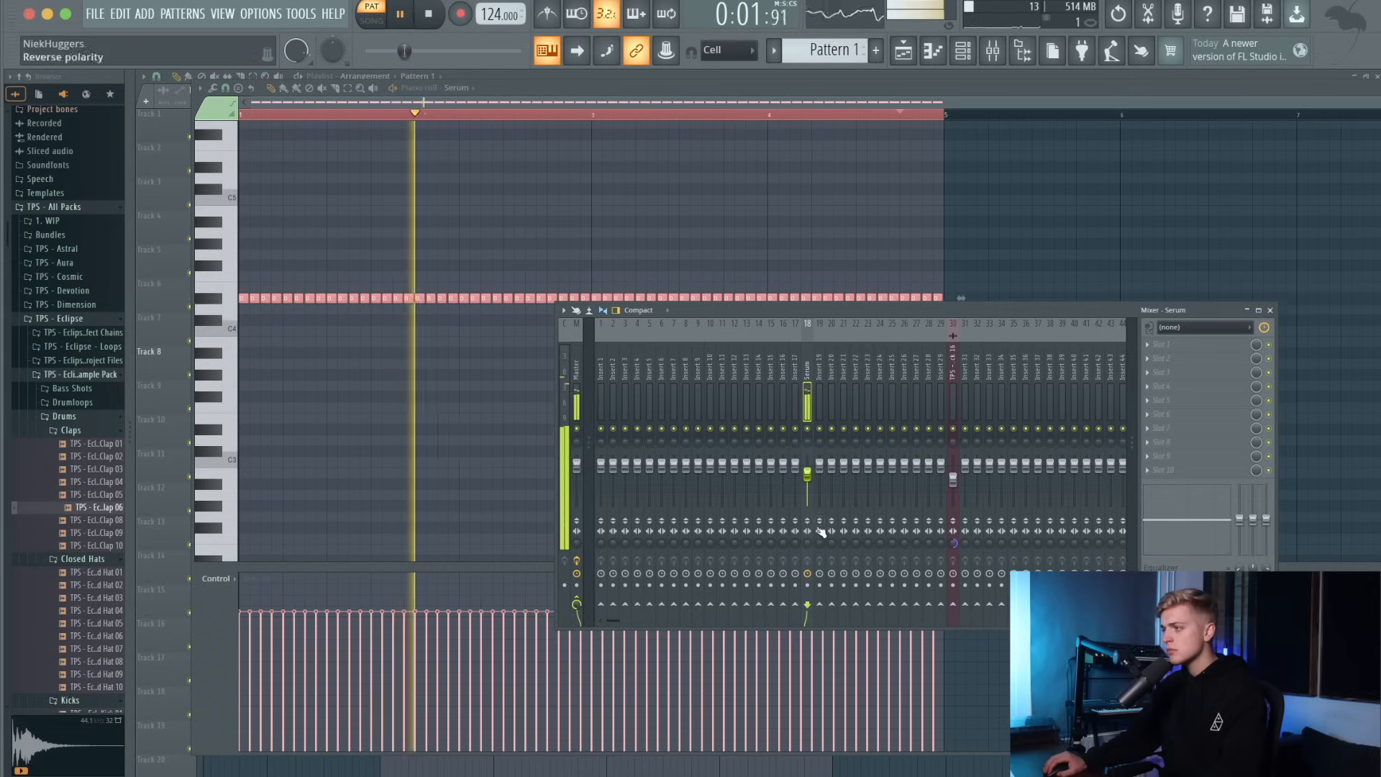
left_click_drag(808, 541, 808, 503)
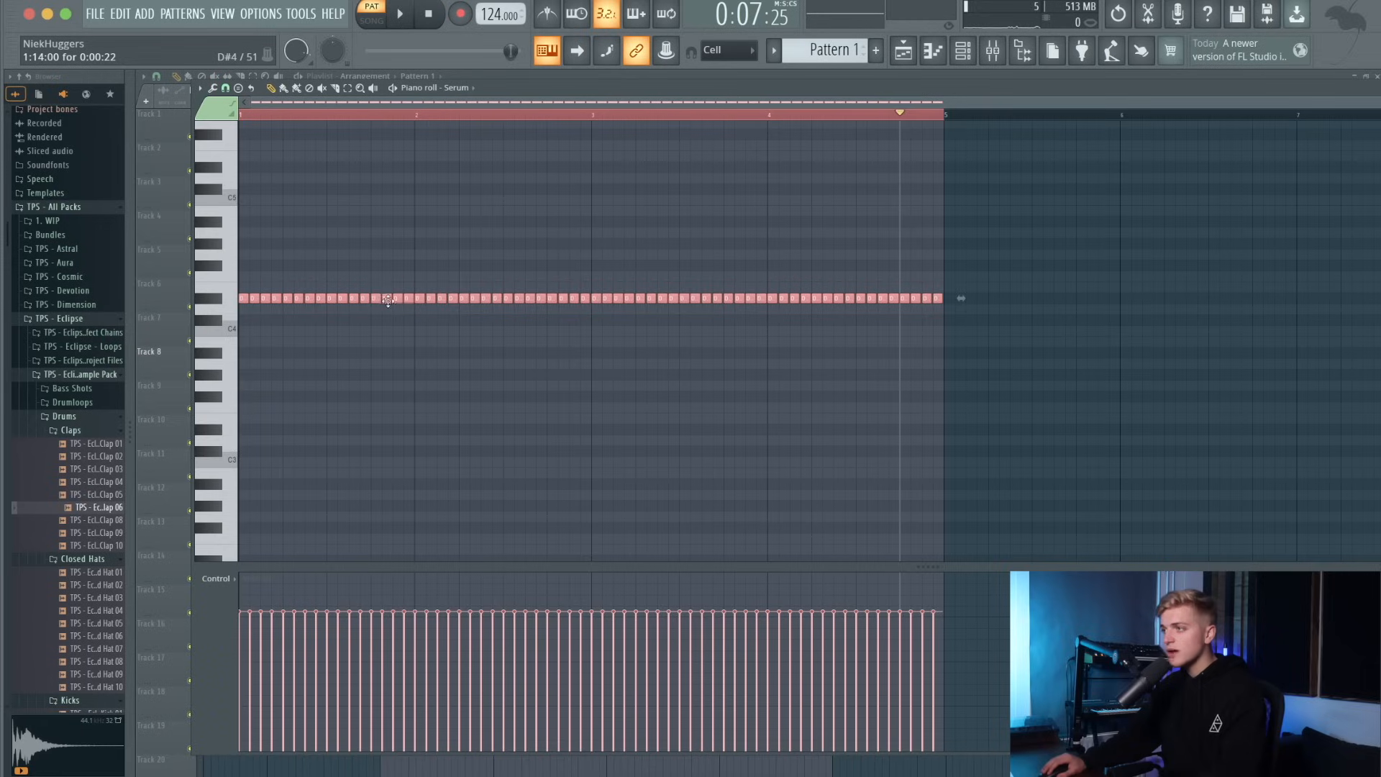
Transpose all the bass notes up to A4 and fine-tune their common length while auditioning the pattern.
left_click_drag(384, 295, 354, 233)
key("space")
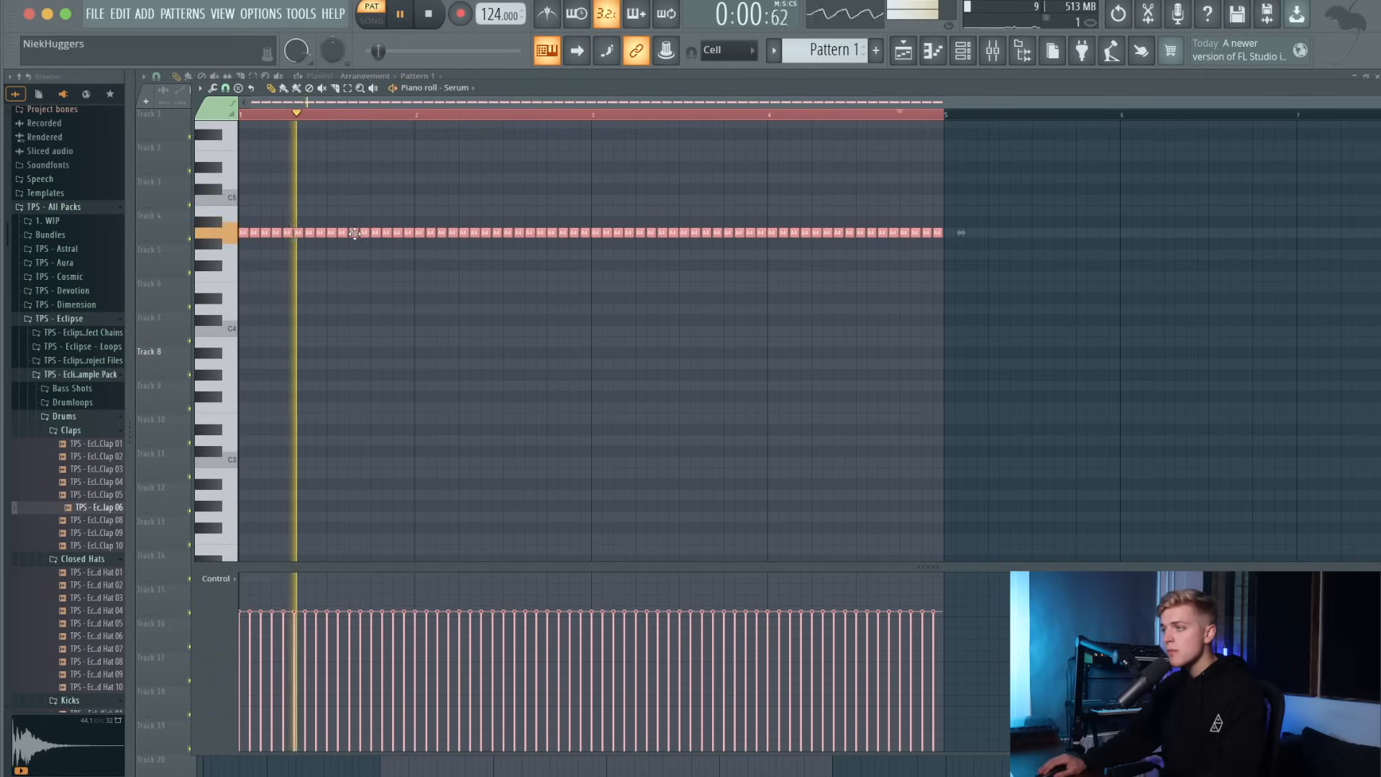
key("space")
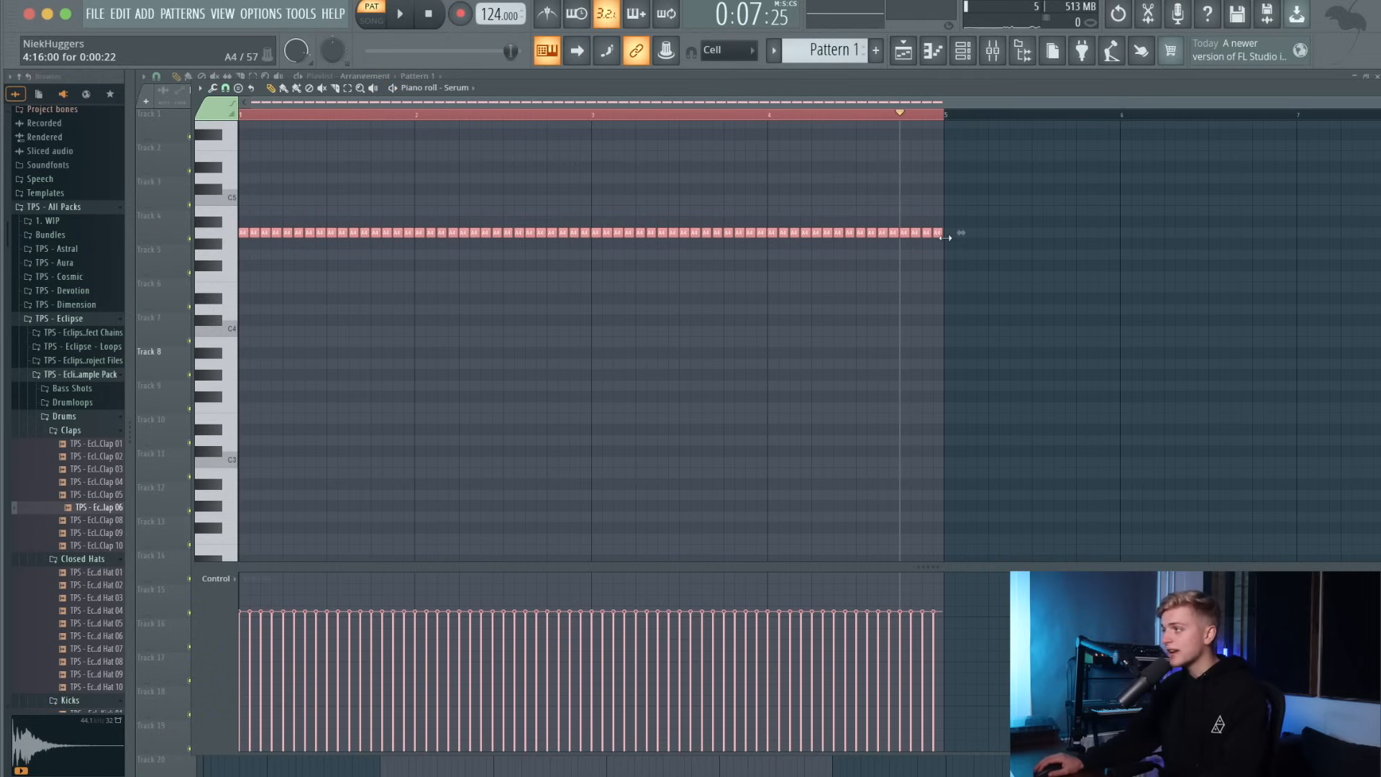
key("space")
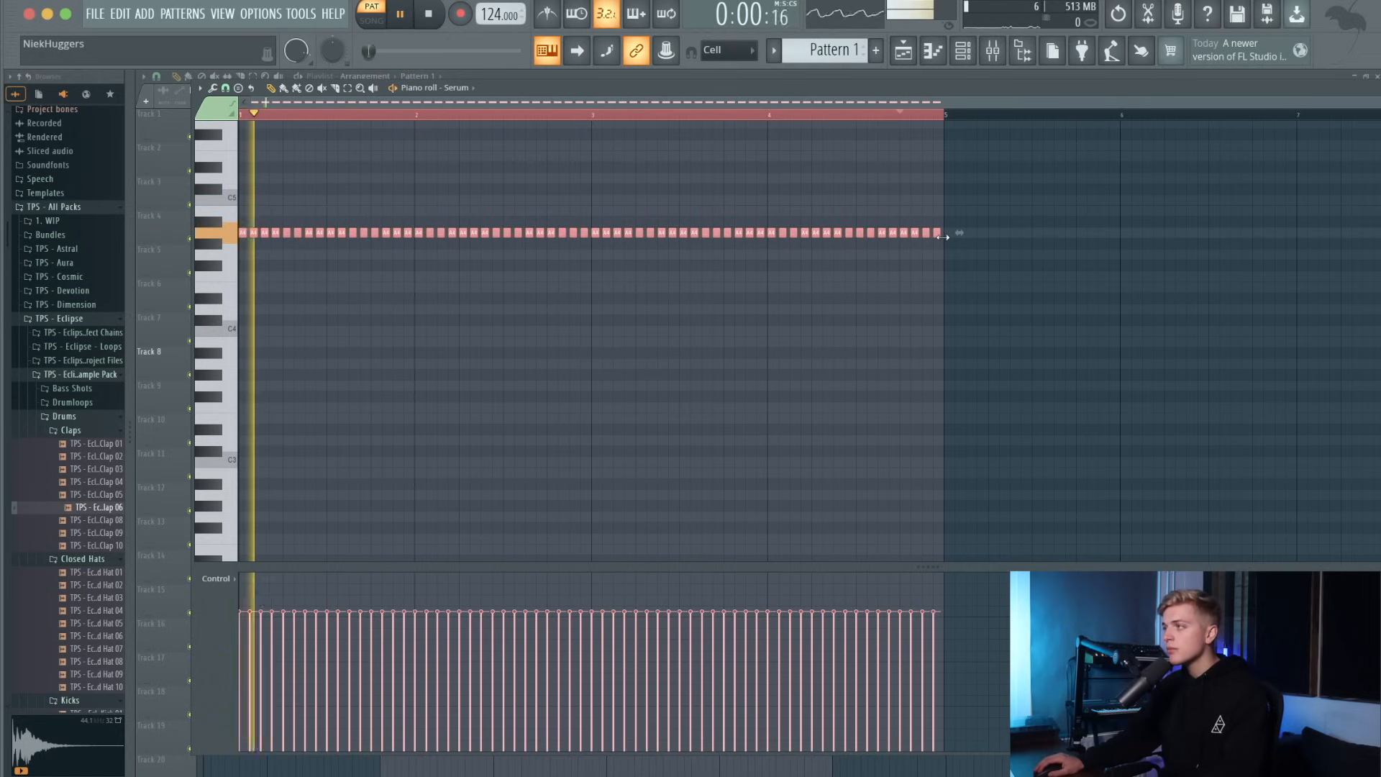
left_click_drag(938, 238, 943, 237)
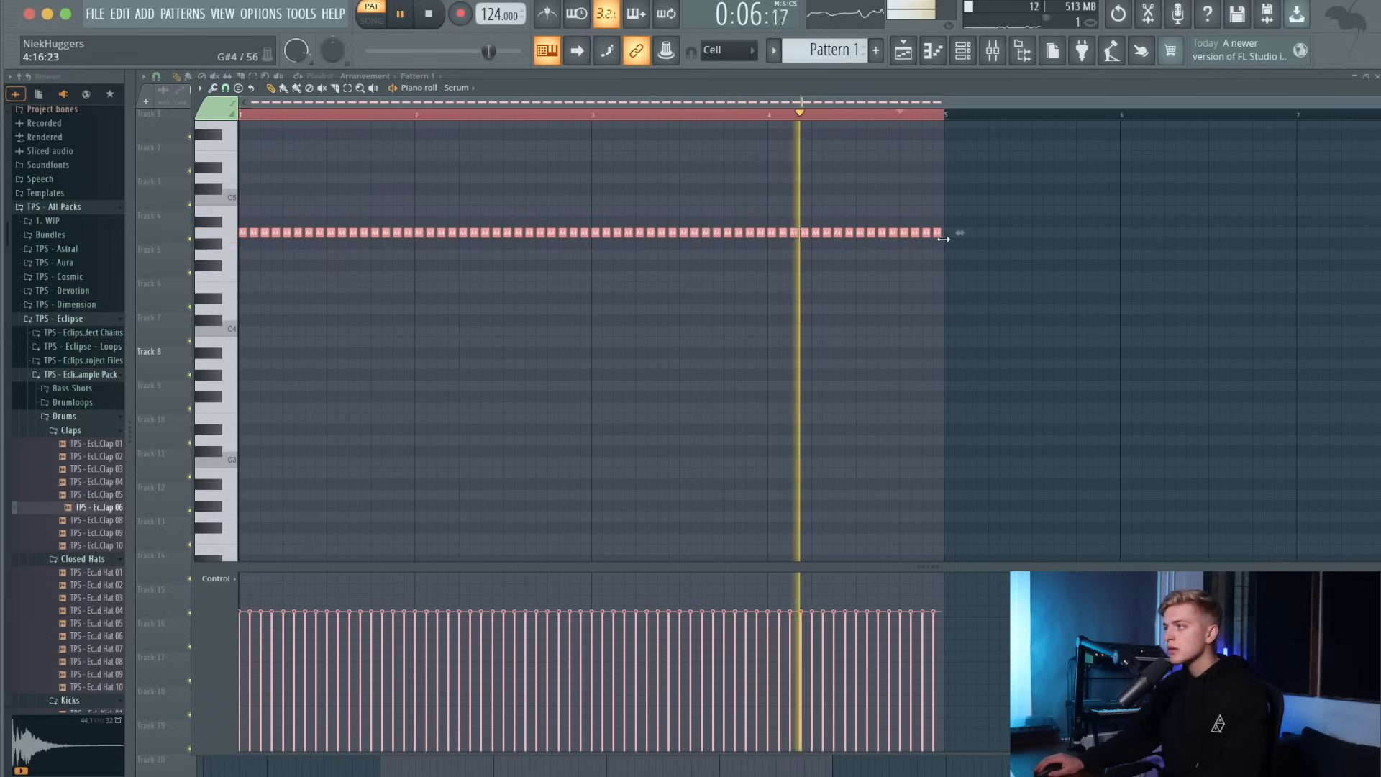
key("space")
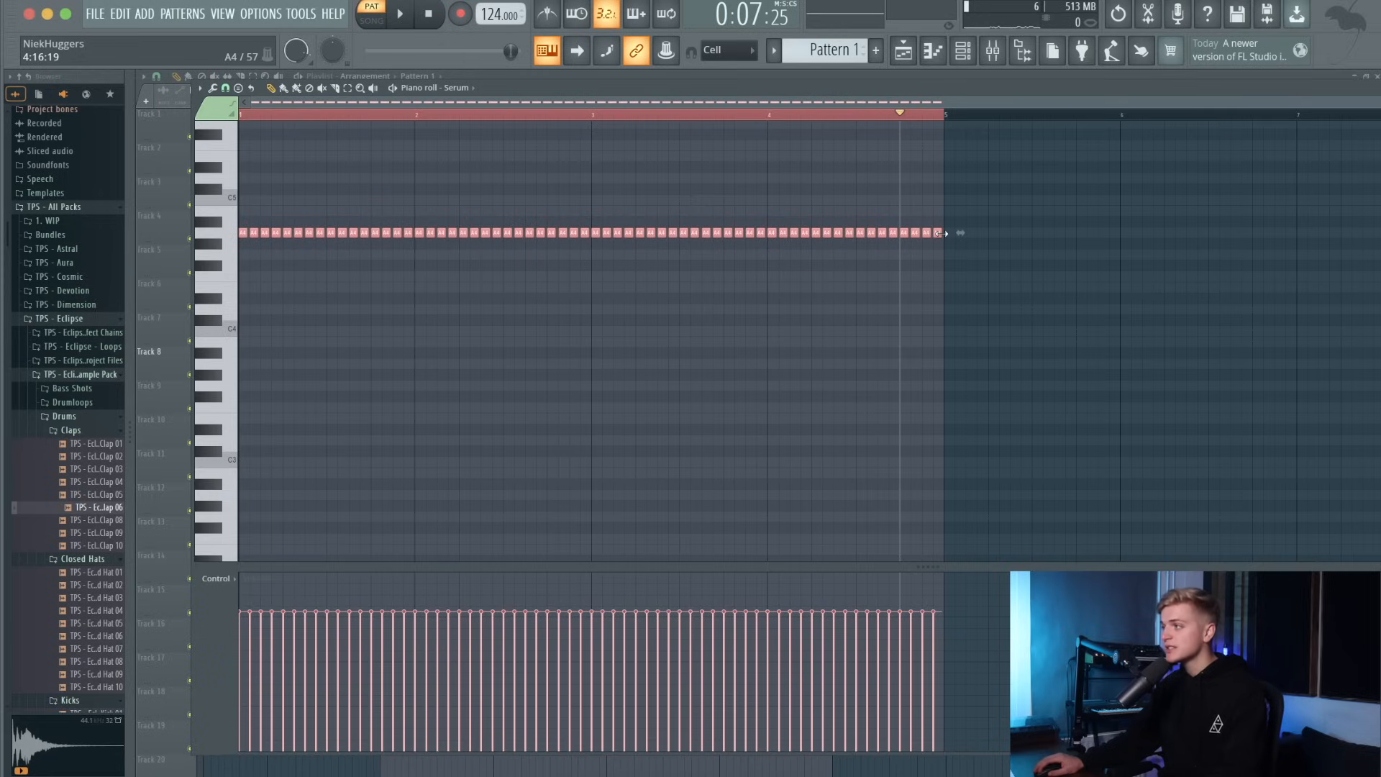
Place Pattern 1 on Track 6 of the playlist, starting at bar 17 above the kick clips.
left_click_drag(377, 308, 364, 297)
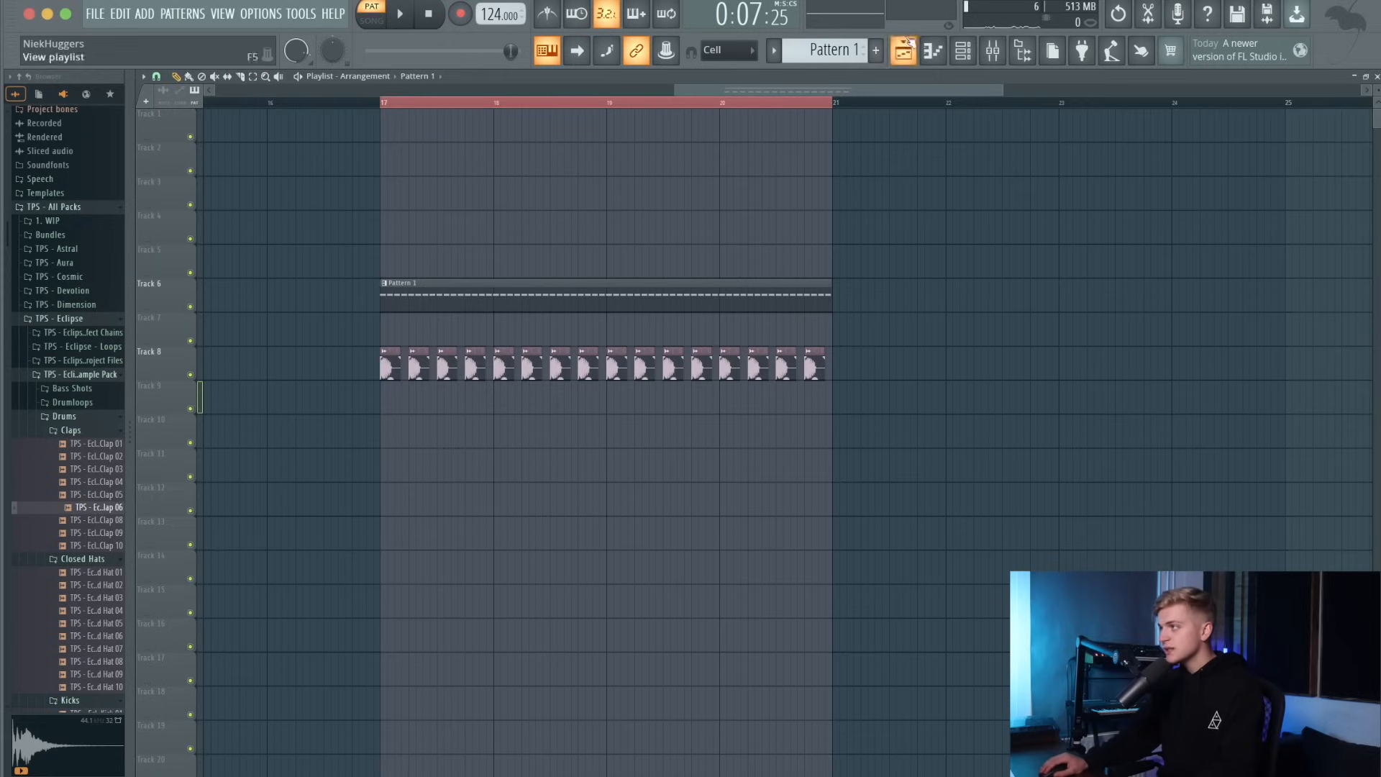
Load Kickstart 2 into effect slot 8 of the Serum mixer track.
key("F9")
left_click(1163, 441)
key("k")
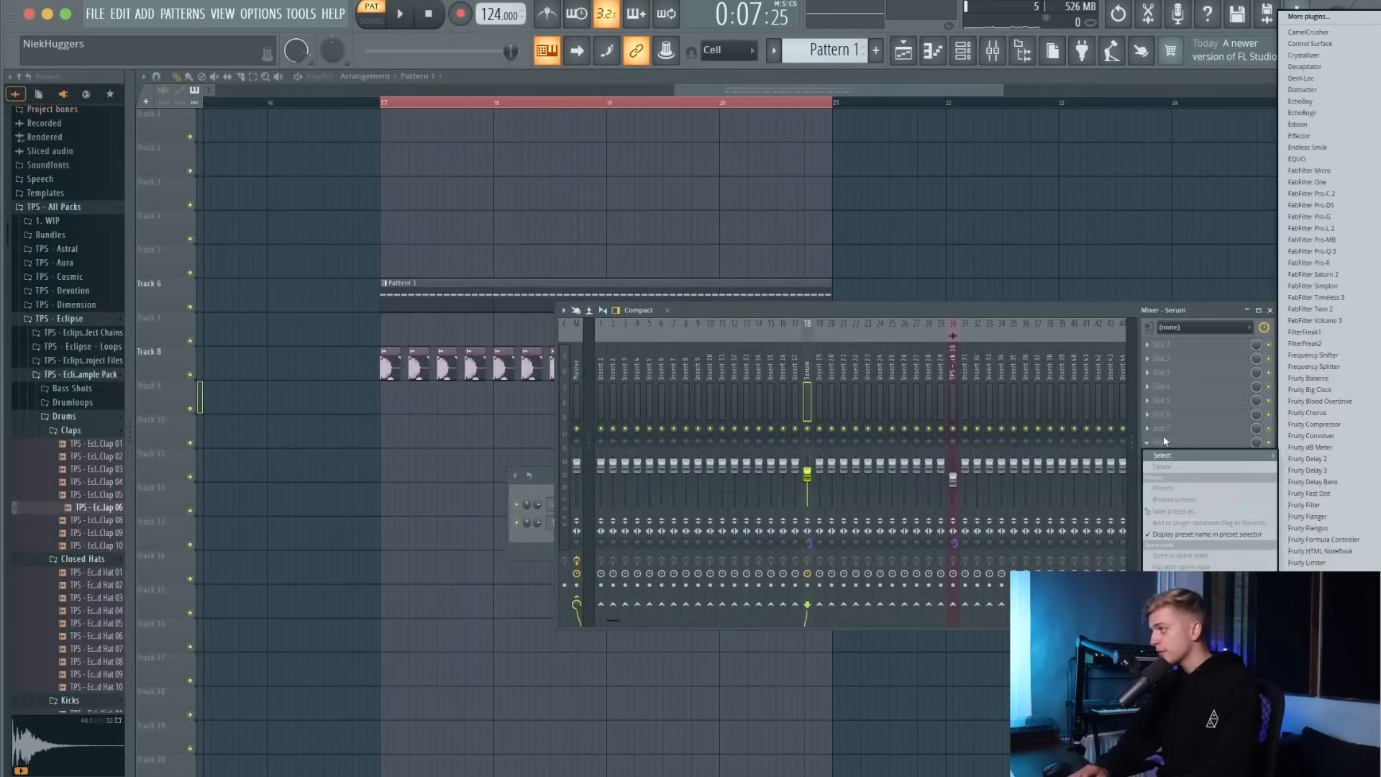
key("Return")
key("space")
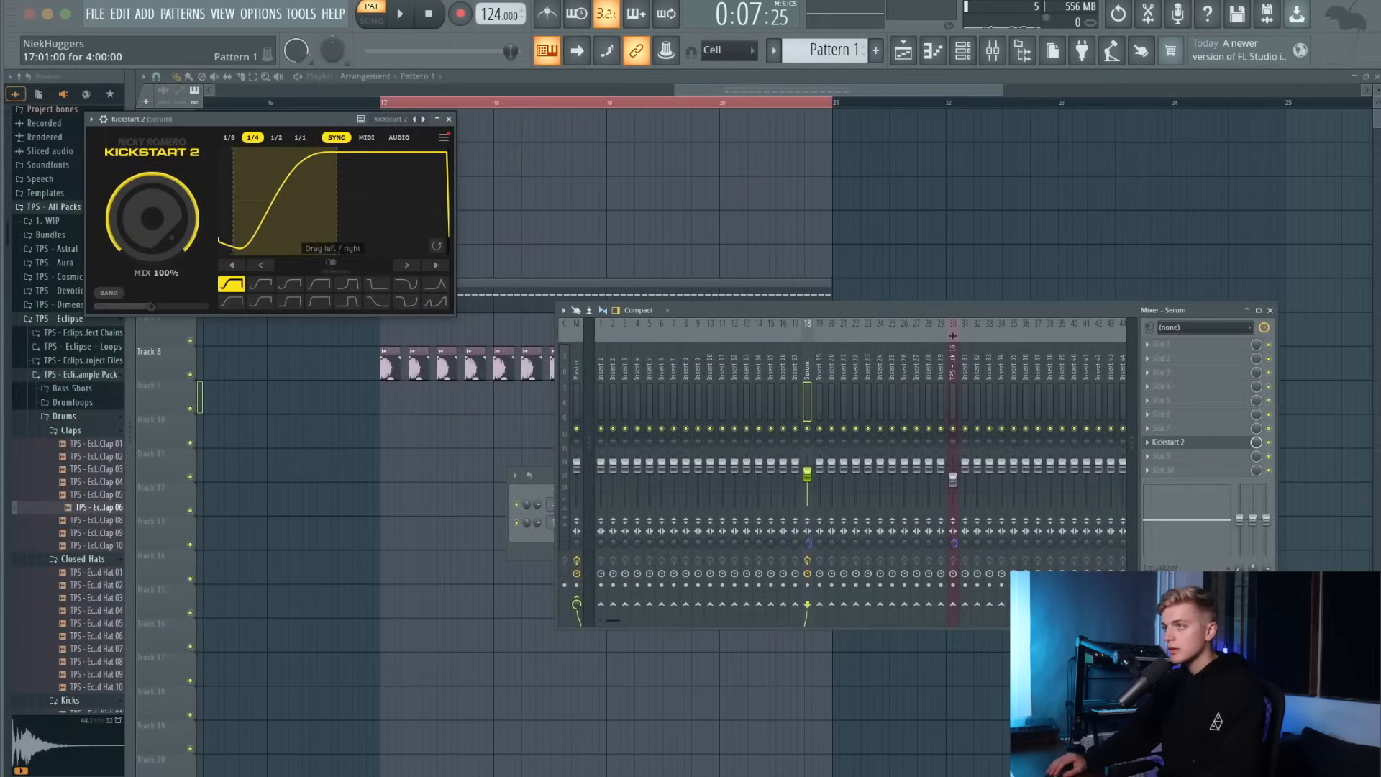
Switch playback to song mode and lower the Serum mixer track's volume to 72% while the kick and bass play.
key("F9")
key("l")
key("Escape")
key("space")
key("F9")
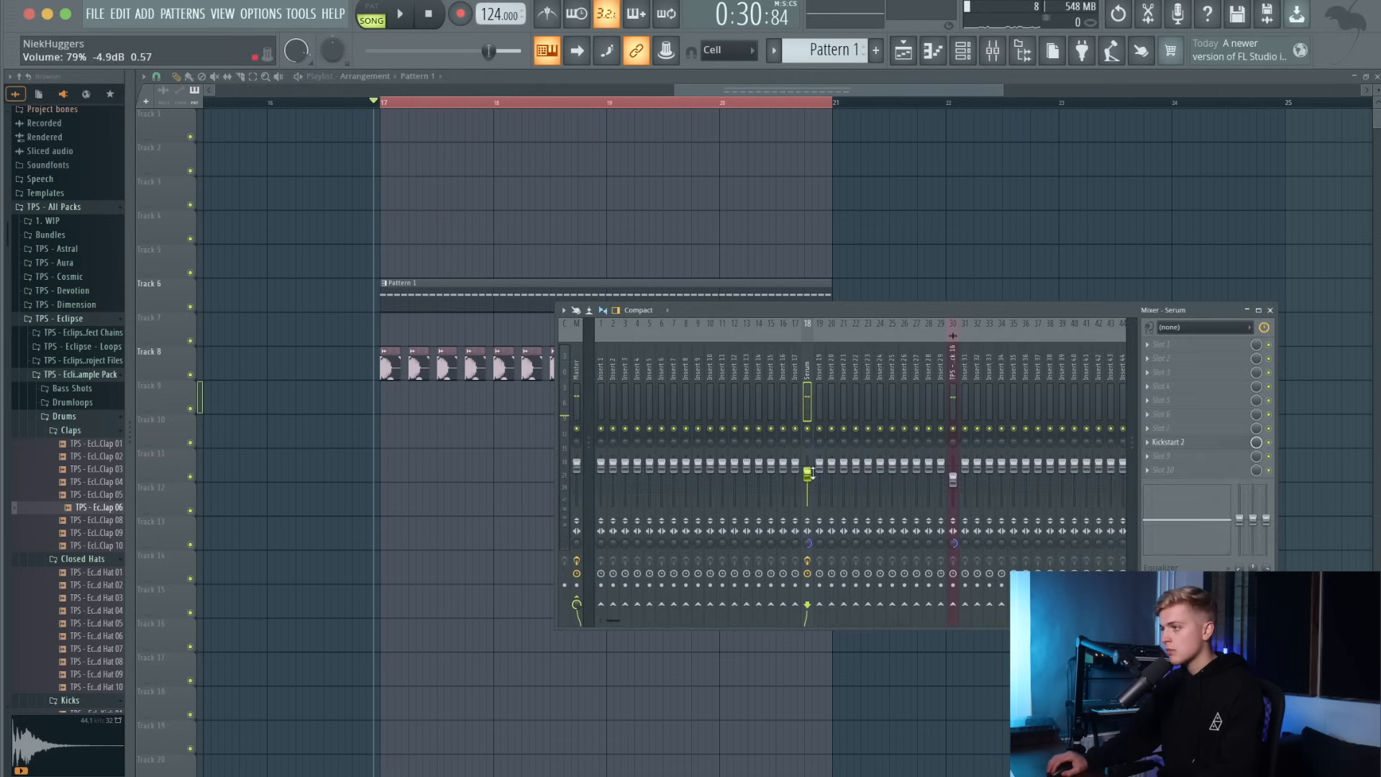
key("space")
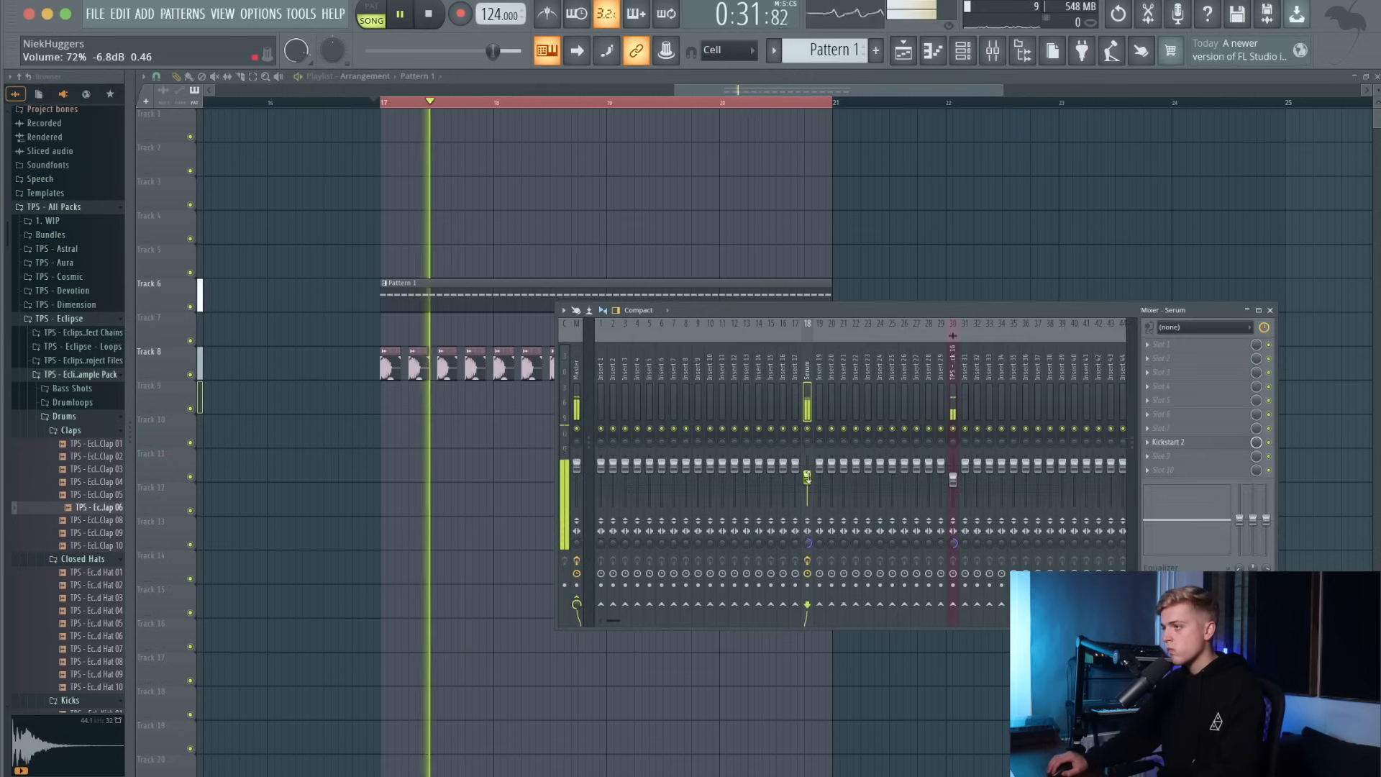
key("space")
Load Fruity Parametric EQ 2 into slot 2 of the Serum track and pull band 7 down to -18 dB at about 861 Hz.
left_click(1162, 358)
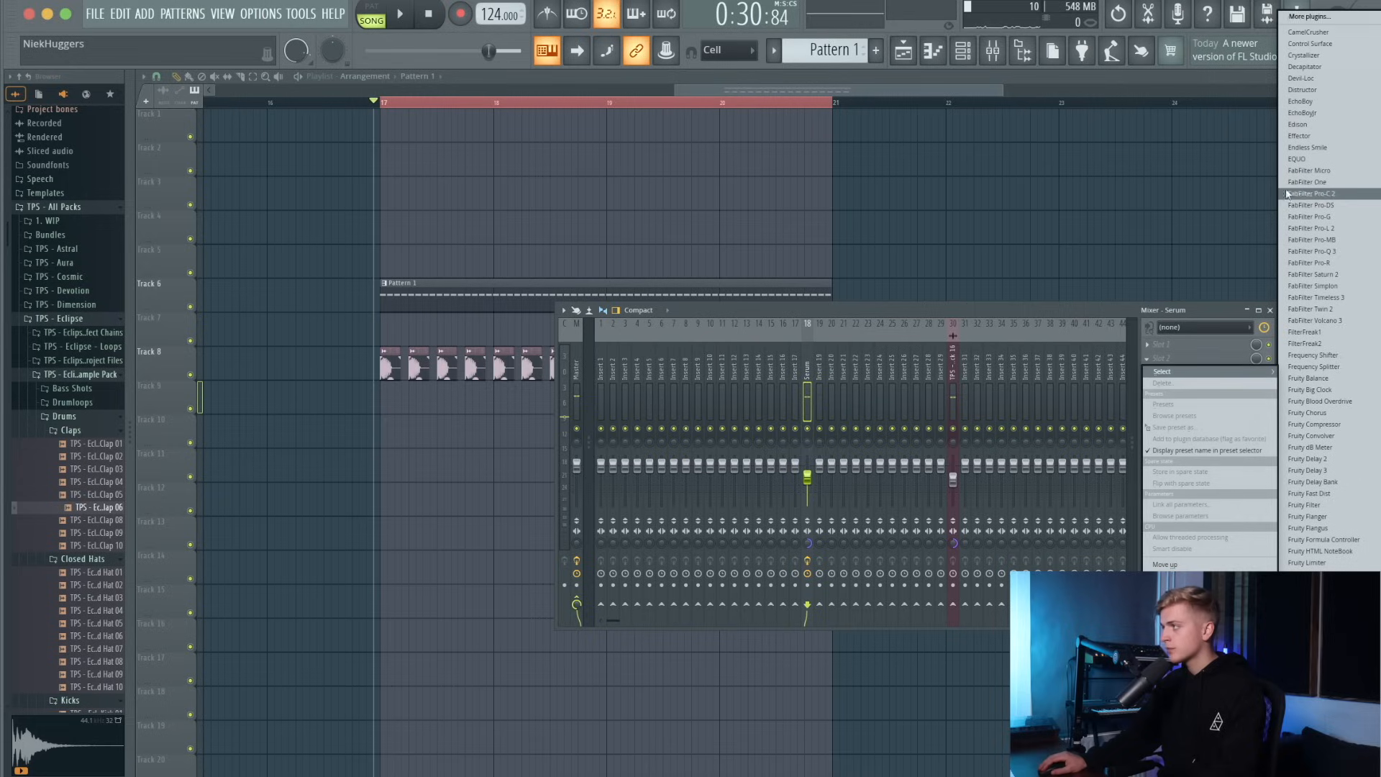
left_click(1323, 631)
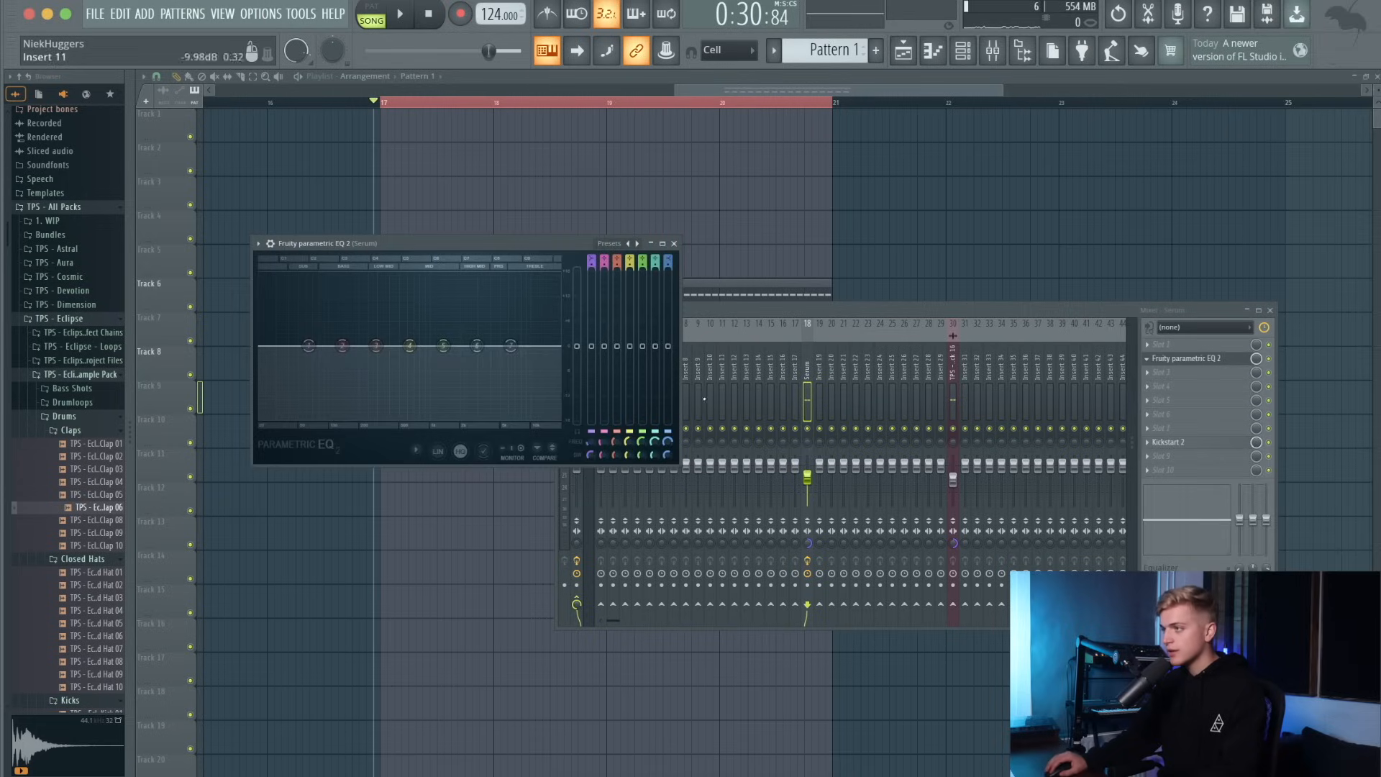
left_click_drag(507, 348, 423, 419)
key("space")
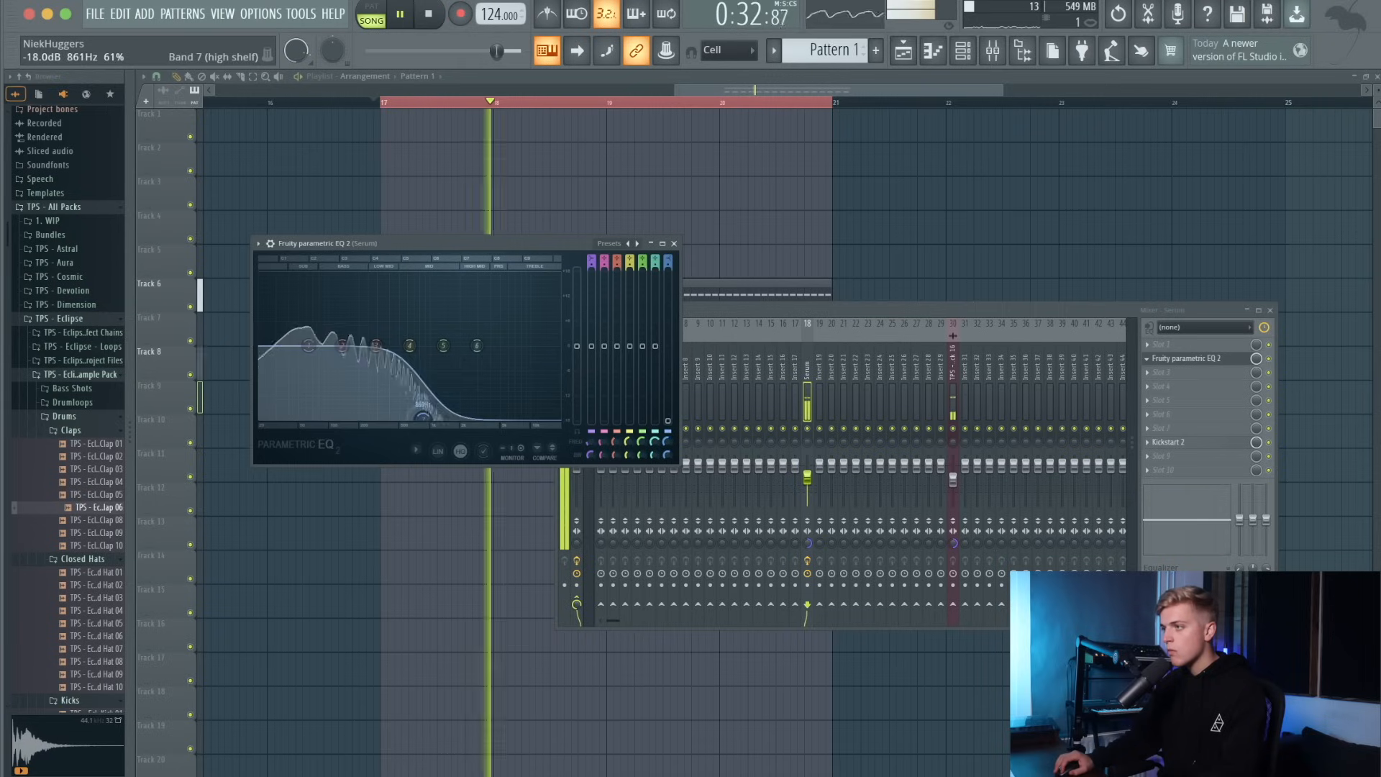
Pull band 6 of the Serum track's EQ down to about -8.8 dB at 1977 Hz and audition the bass with the kick.
left_click_drag(478, 346, 458, 383)
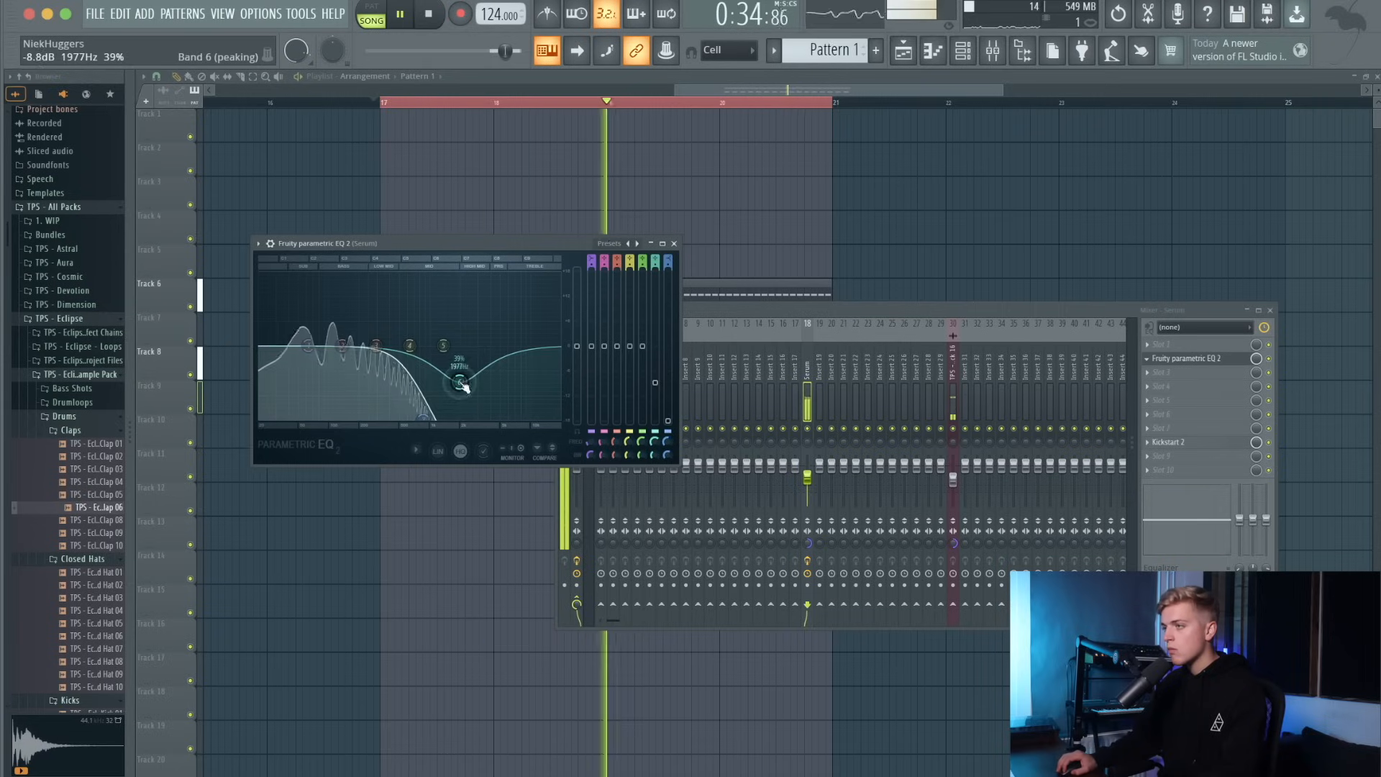
left_click(815, 366)
key("space")
key("space")
left_click(807, 367)
key("space")
key("space")
key("space")
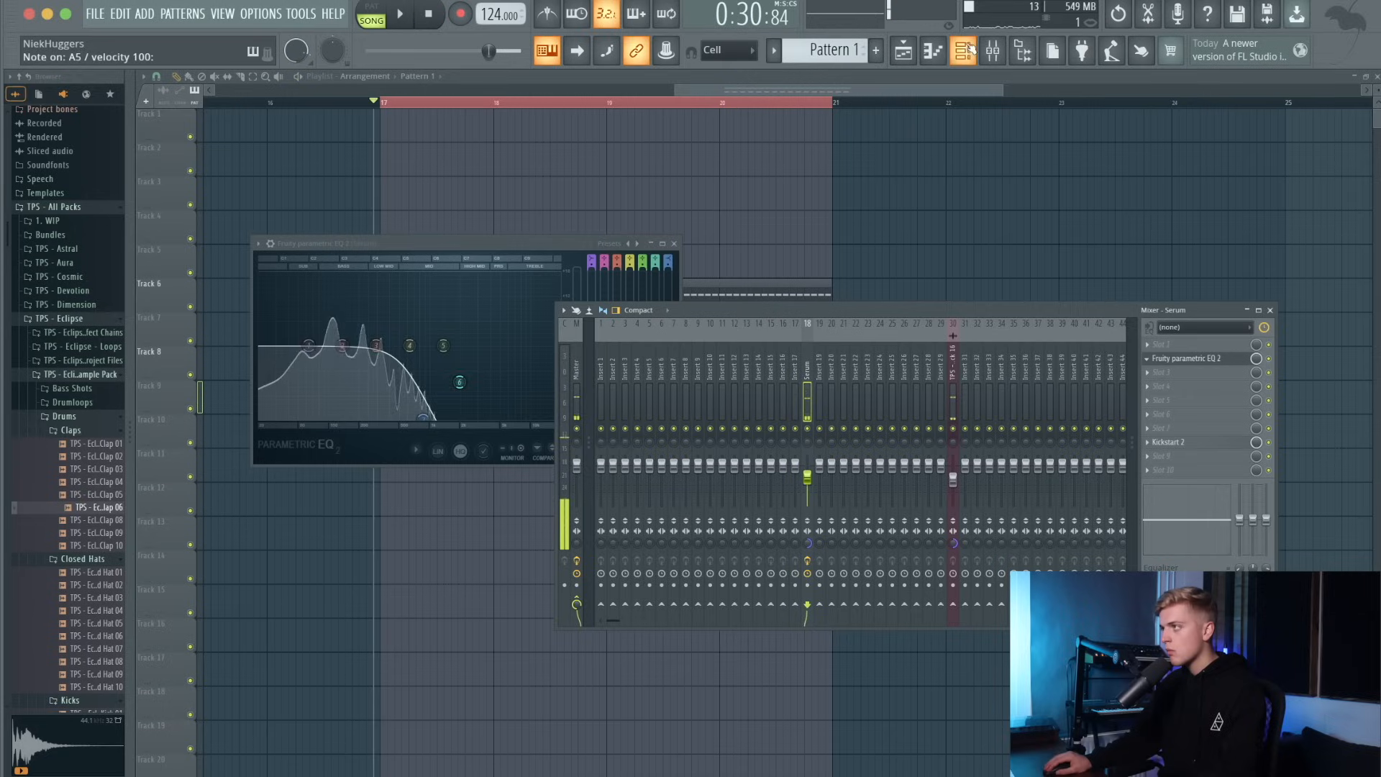
Open the Serum plugin and try a stereo separation of 30% merged on its mixer track during playback.
key("F6")
left_click(610, 521)
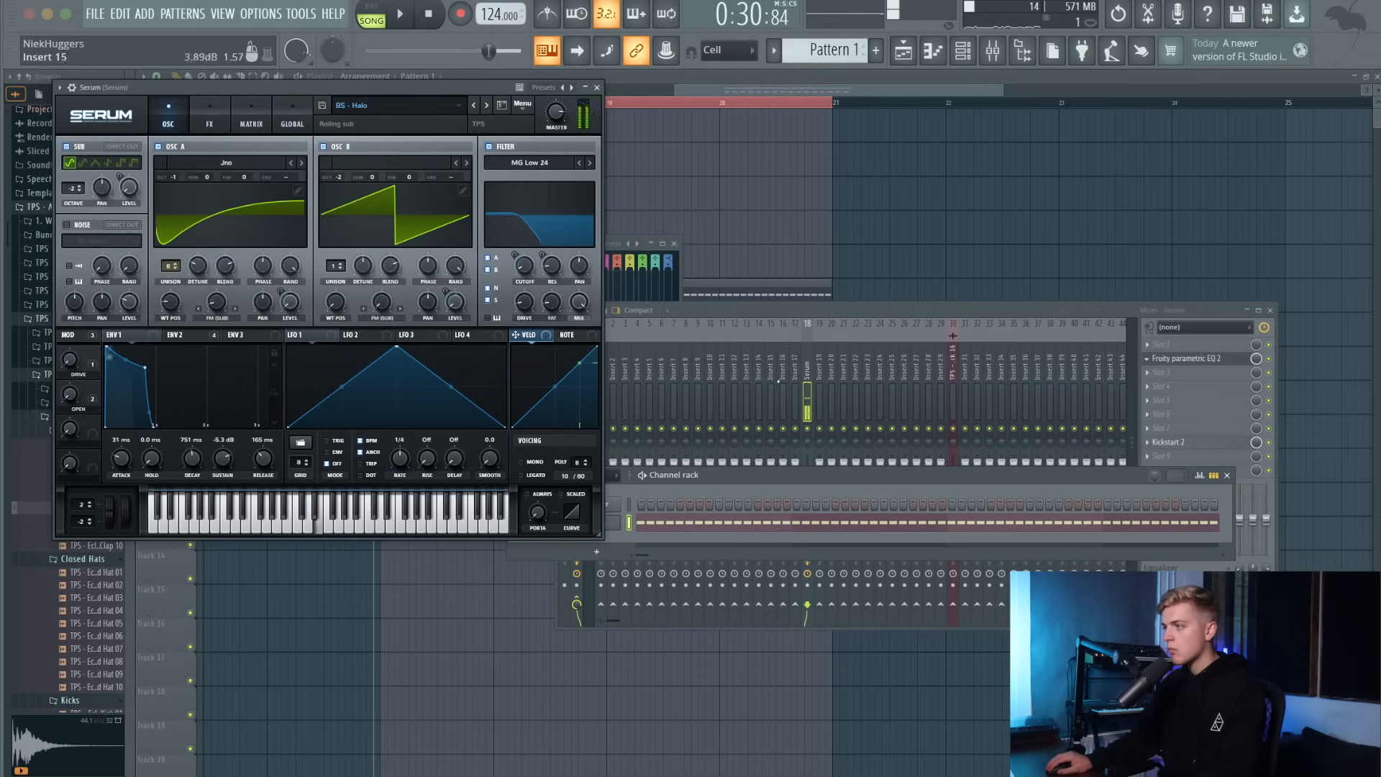
key("F6")
left_click_drag(808, 543, 807, 579)
key("c")
key("c")
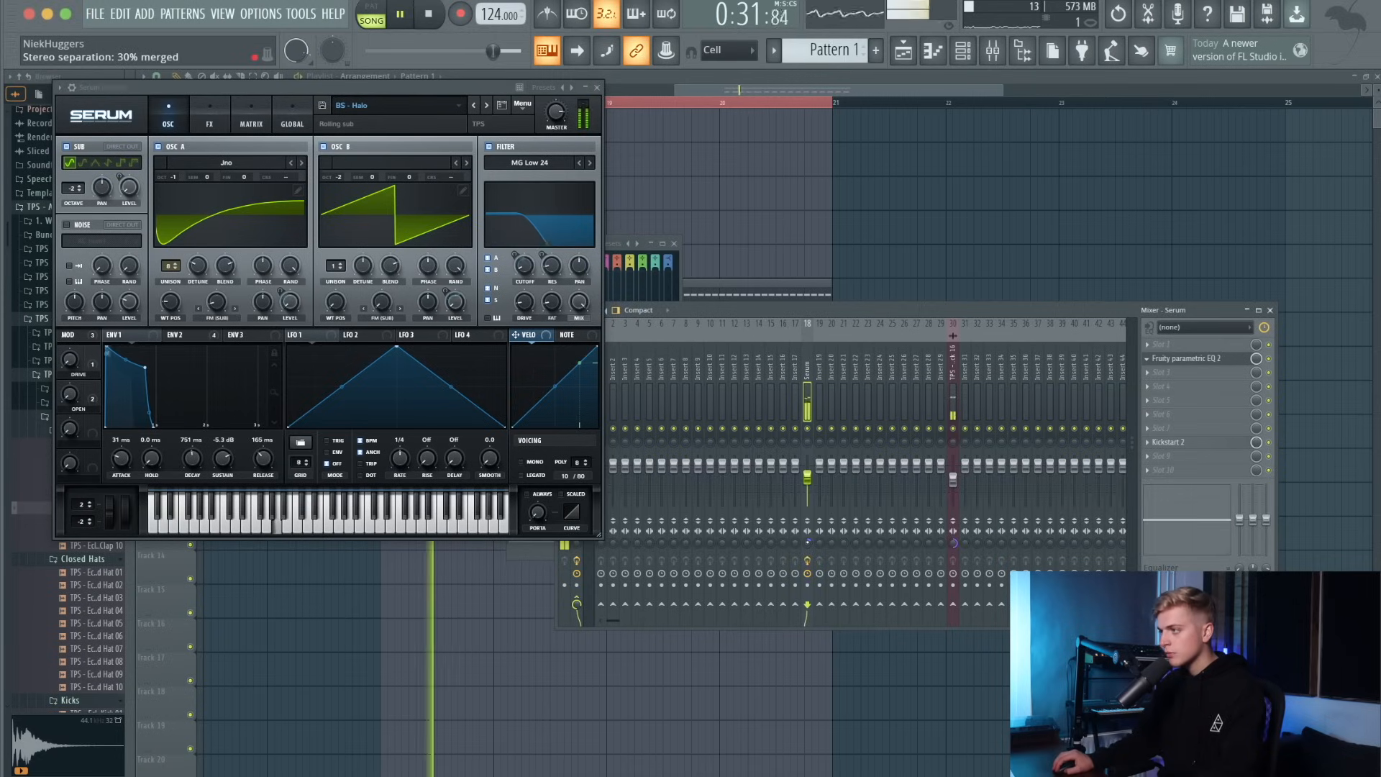
Reset the Serum track's stereo separation to its default and close the Serum and EQ windows.
right_click(808, 544)
left_click(822, 552)
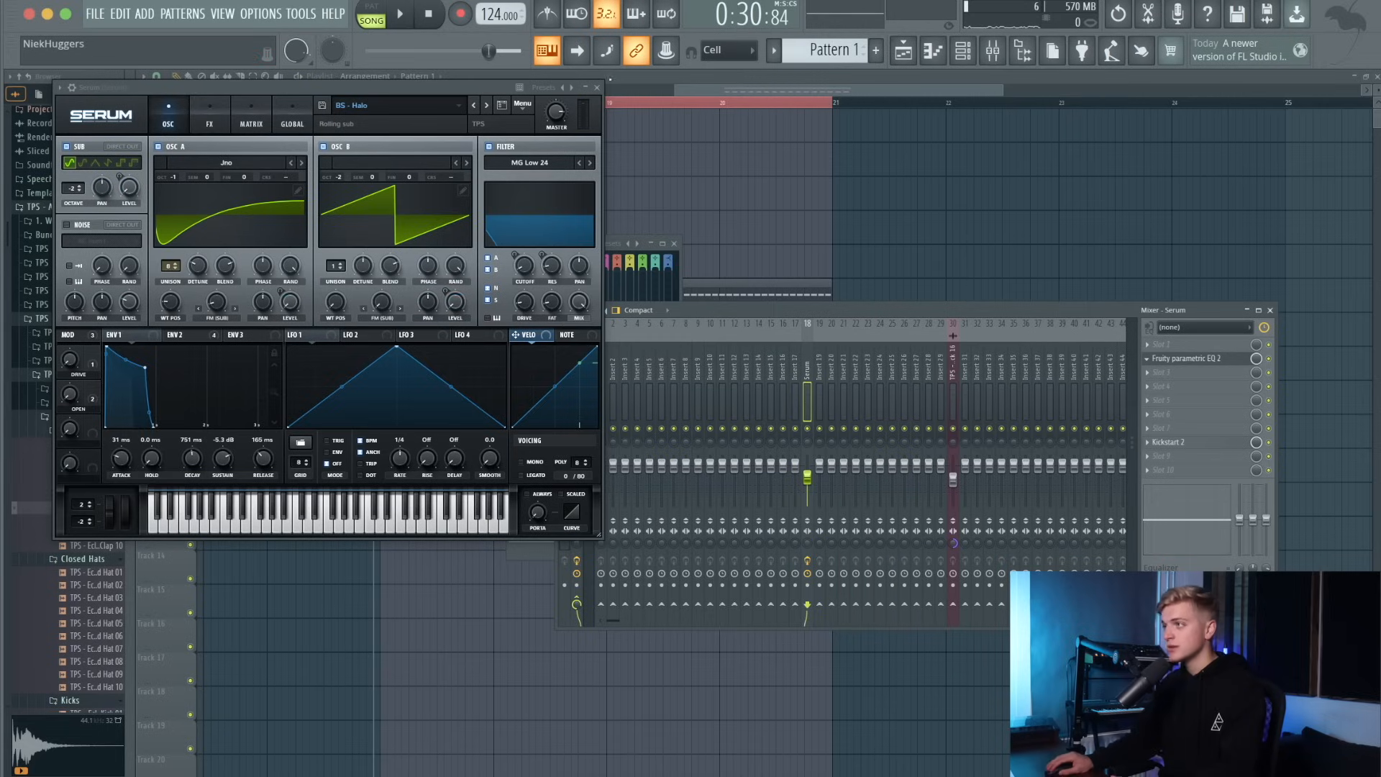
left_click(597, 88)
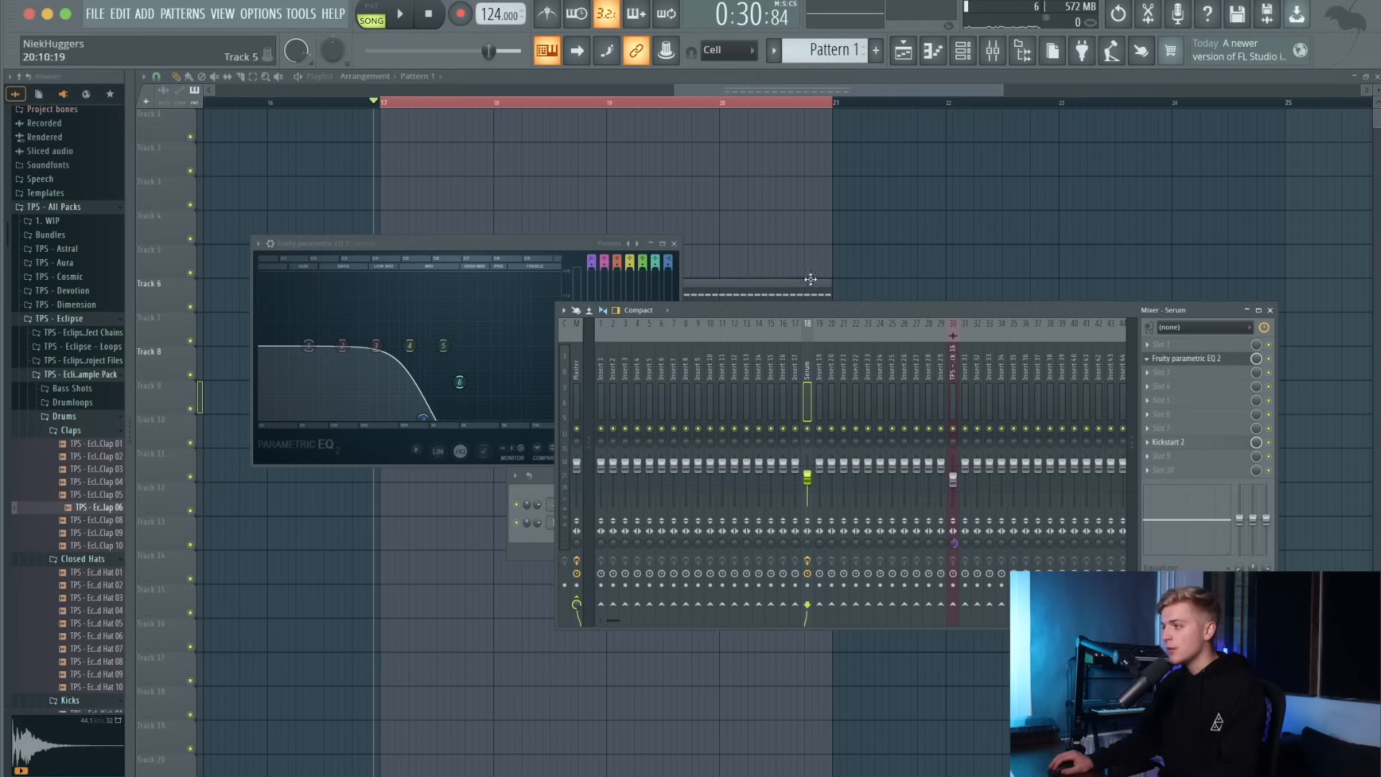
left_click(674, 245)
Load Maximus into effect slot 4 of the Serum track, select its low band and close the plugin window.
left_click(1209, 387)
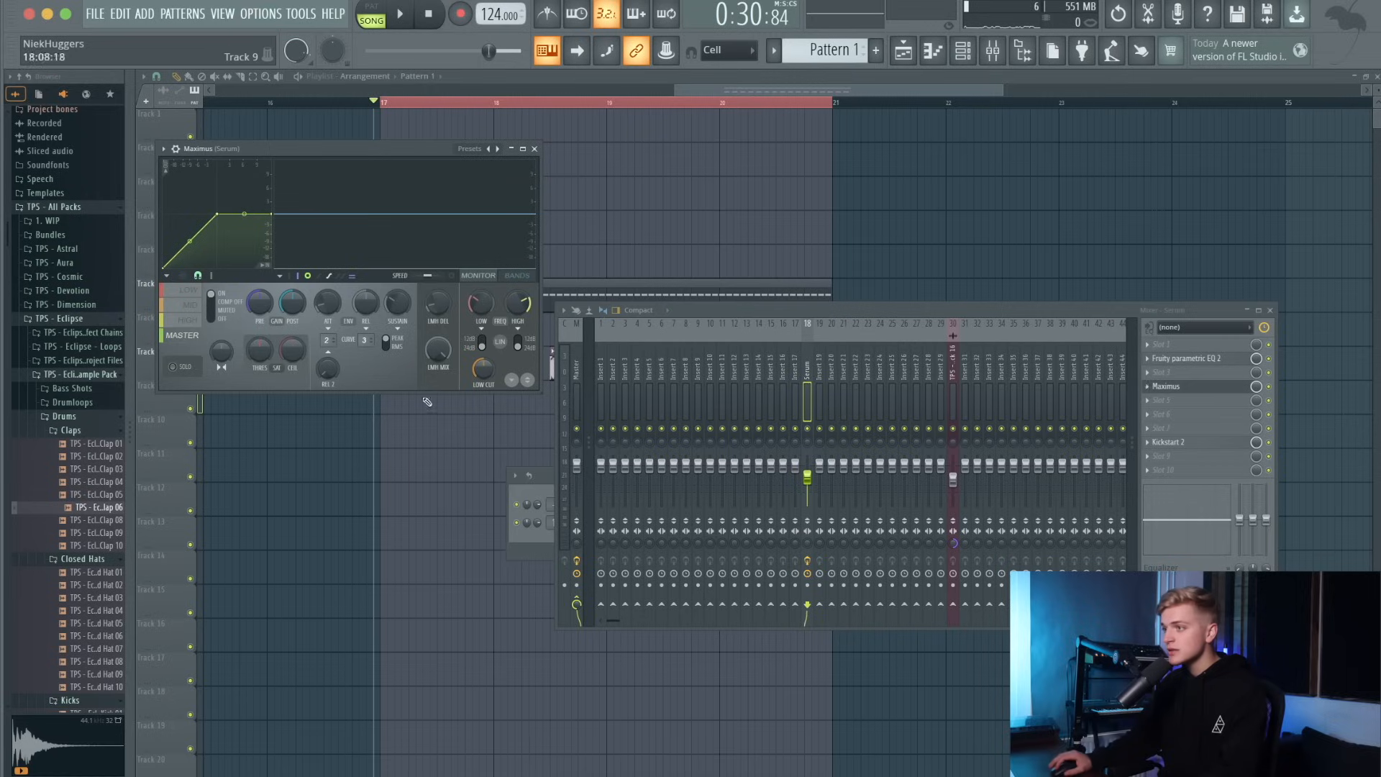
left_click_drag(217, 306, 216, 310)
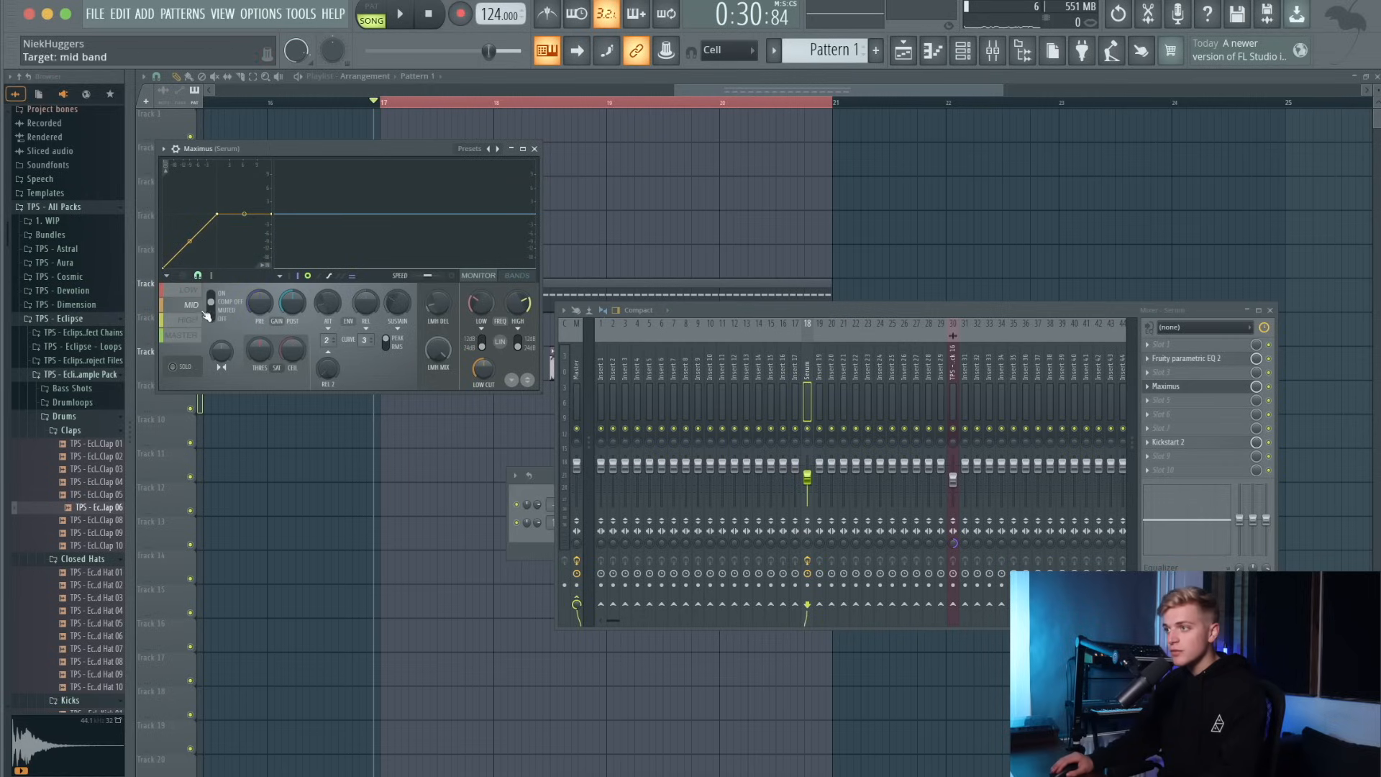
left_click(190, 290)
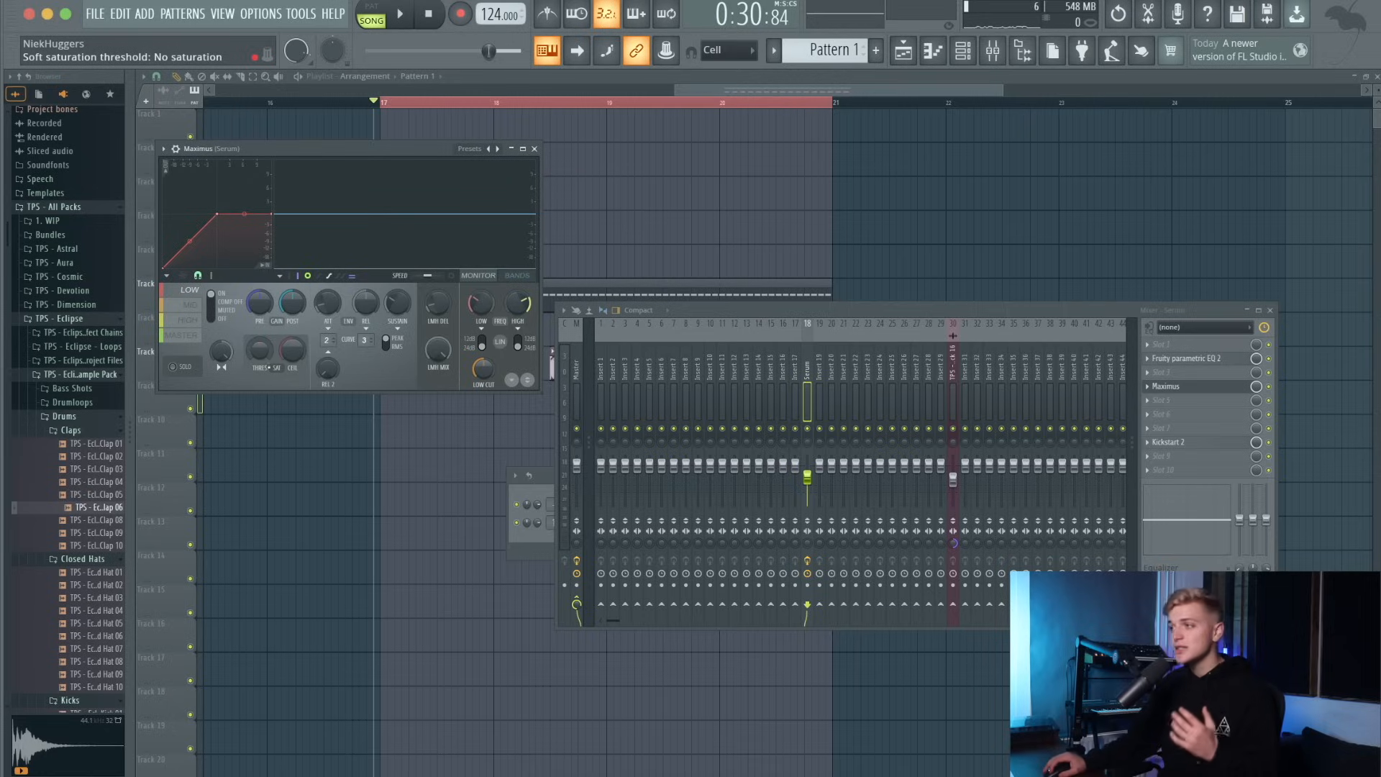
left_click(535, 149)
left_click(569, 145)
Play the loop and set the volumes of both the kick and Serum mixer tracks to 70%.
key("space")
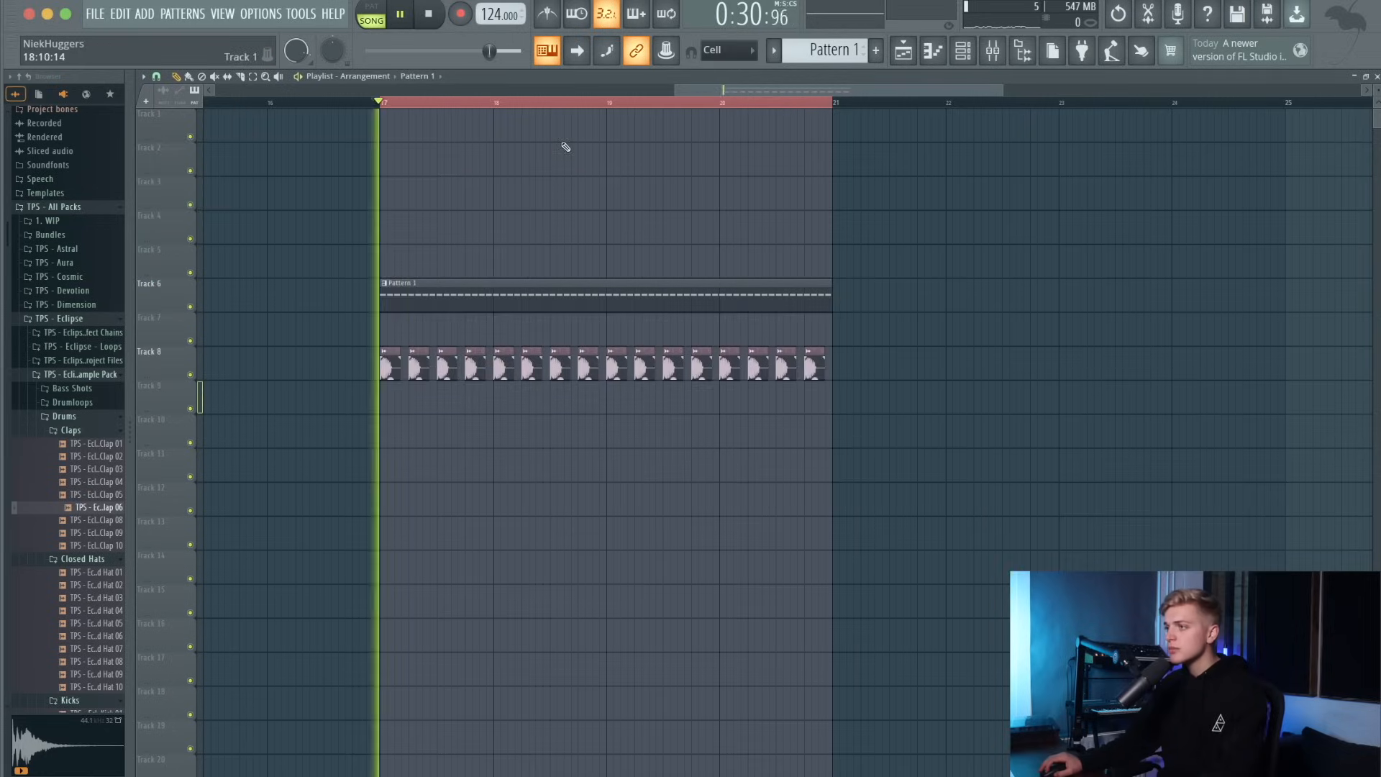
left_click(993, 51)
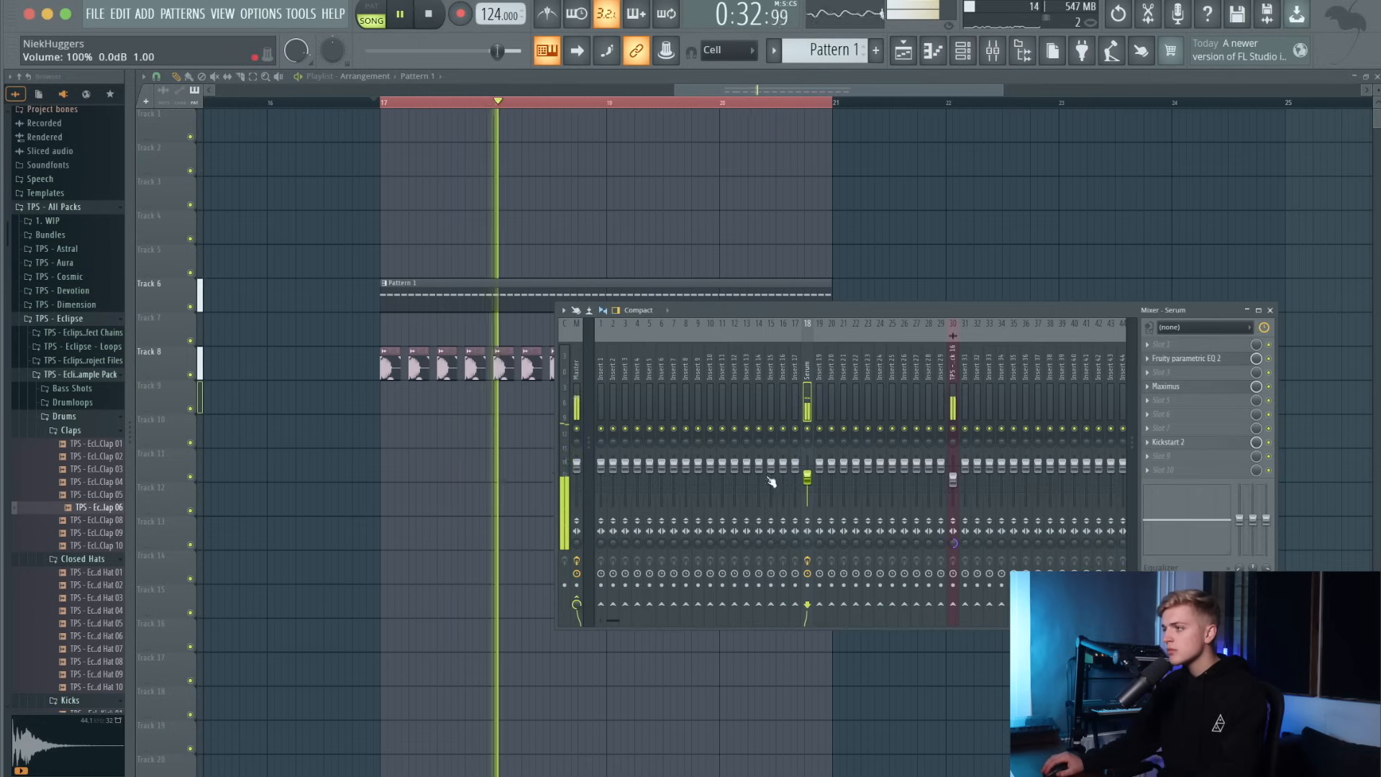
left_click(956, 401)
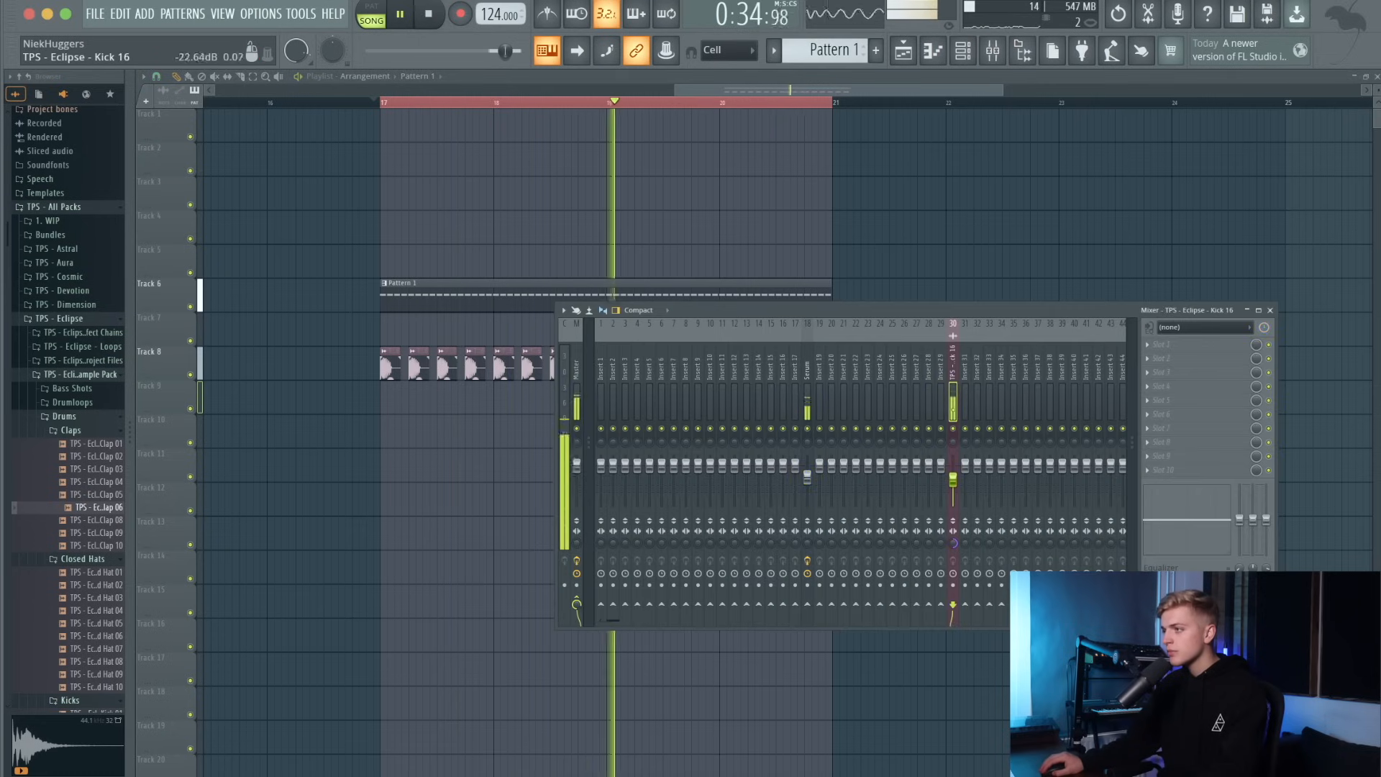
key("space")
key("space")
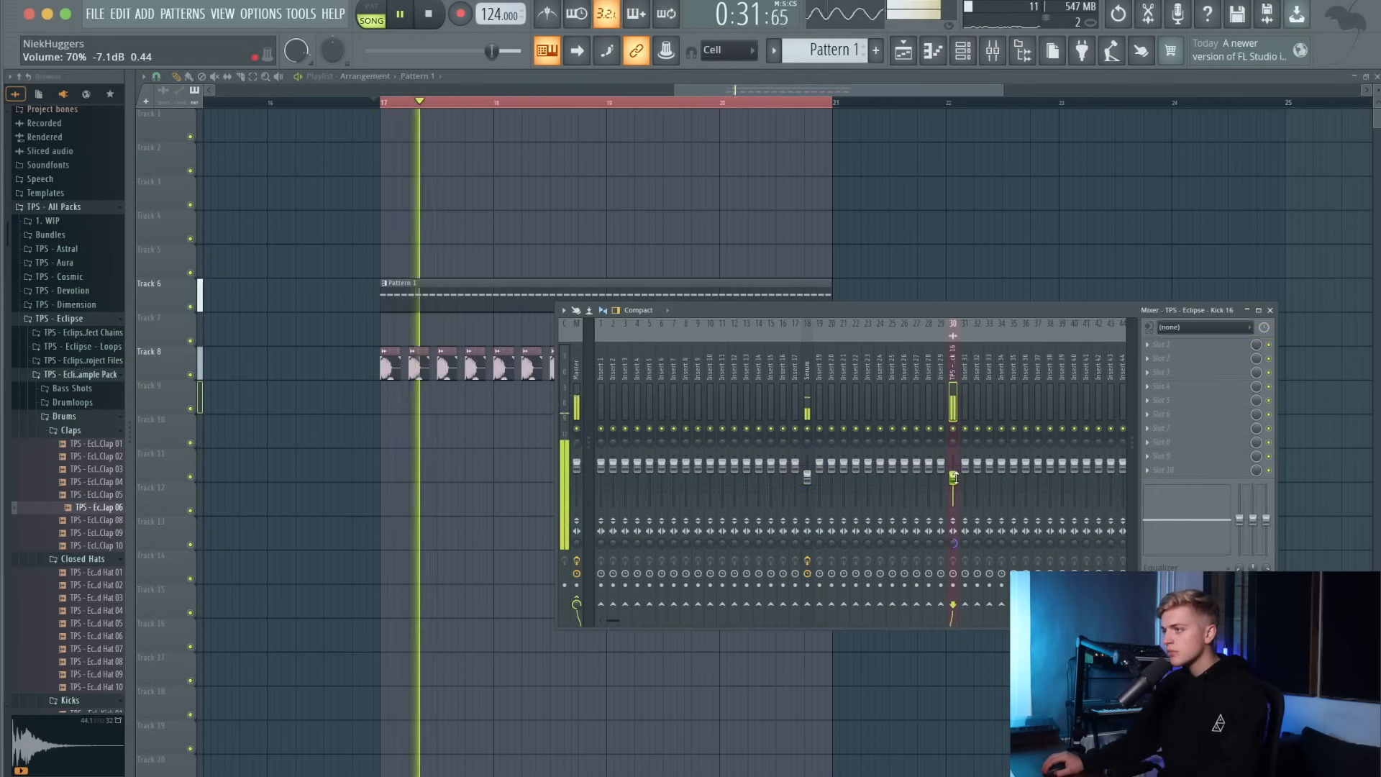
key("space")
left_click(807, 476)
key("space")
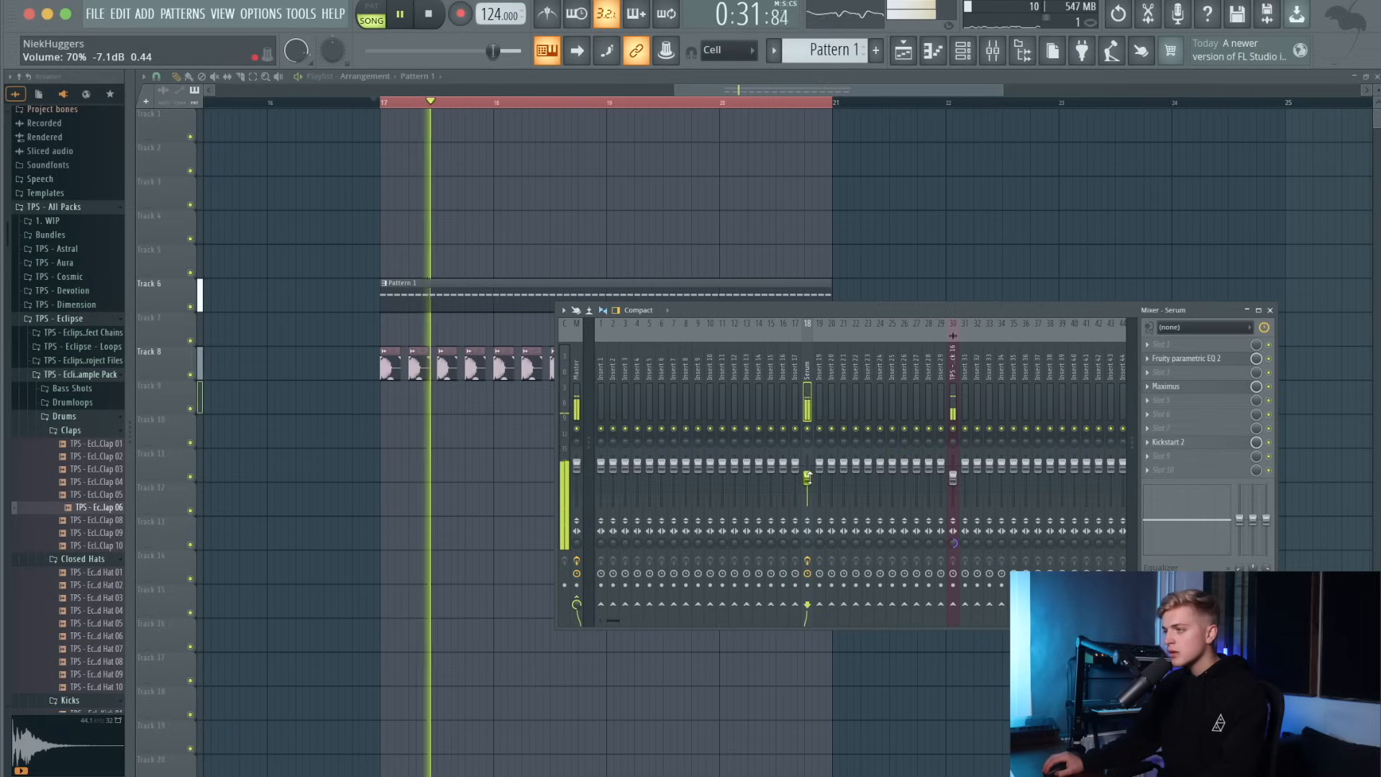
key("space")
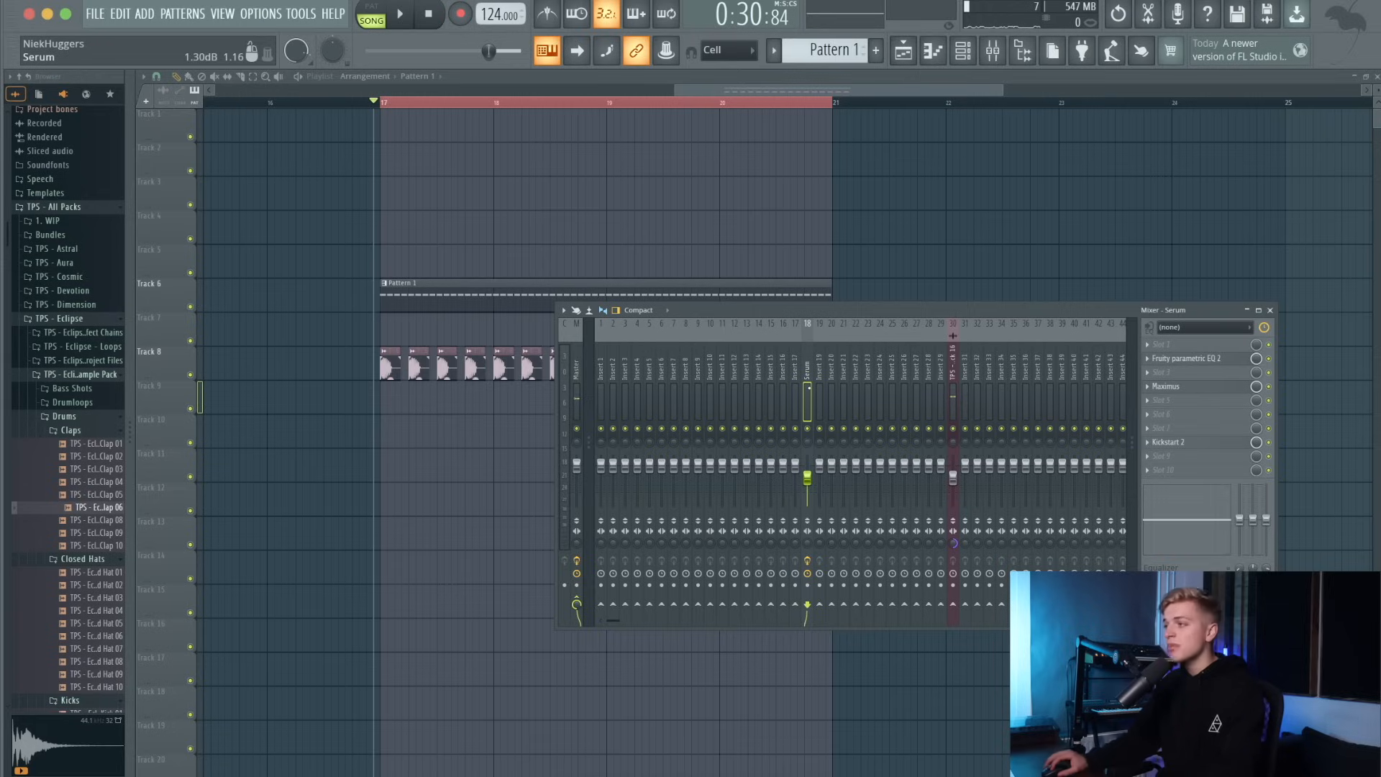
Move the kick's mixer track directly beside the Serum track and load FabFilter Pro-C 2 into Serum's slot 6.
left_click(953, 360)
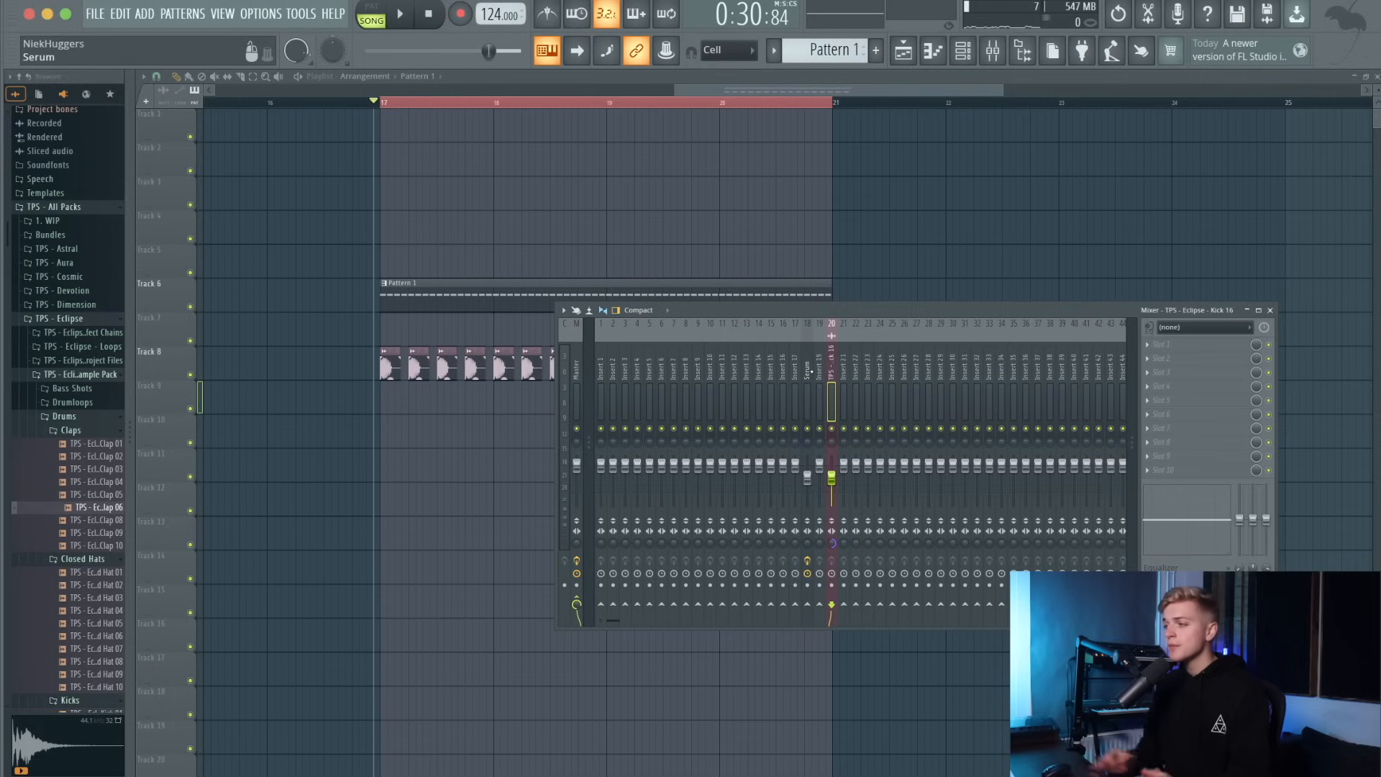
left_click(807, 381)
left_click(1172, 414)
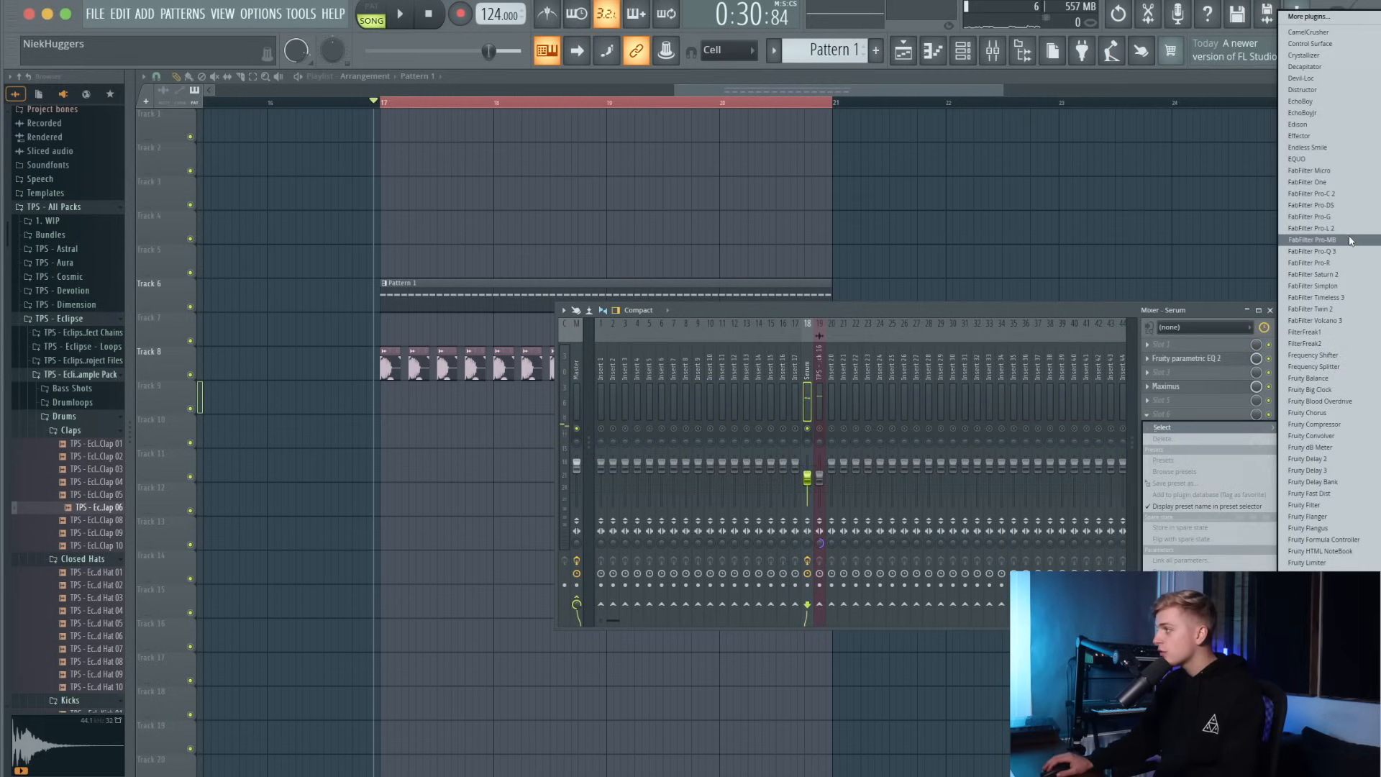
left_click(1324, 193)
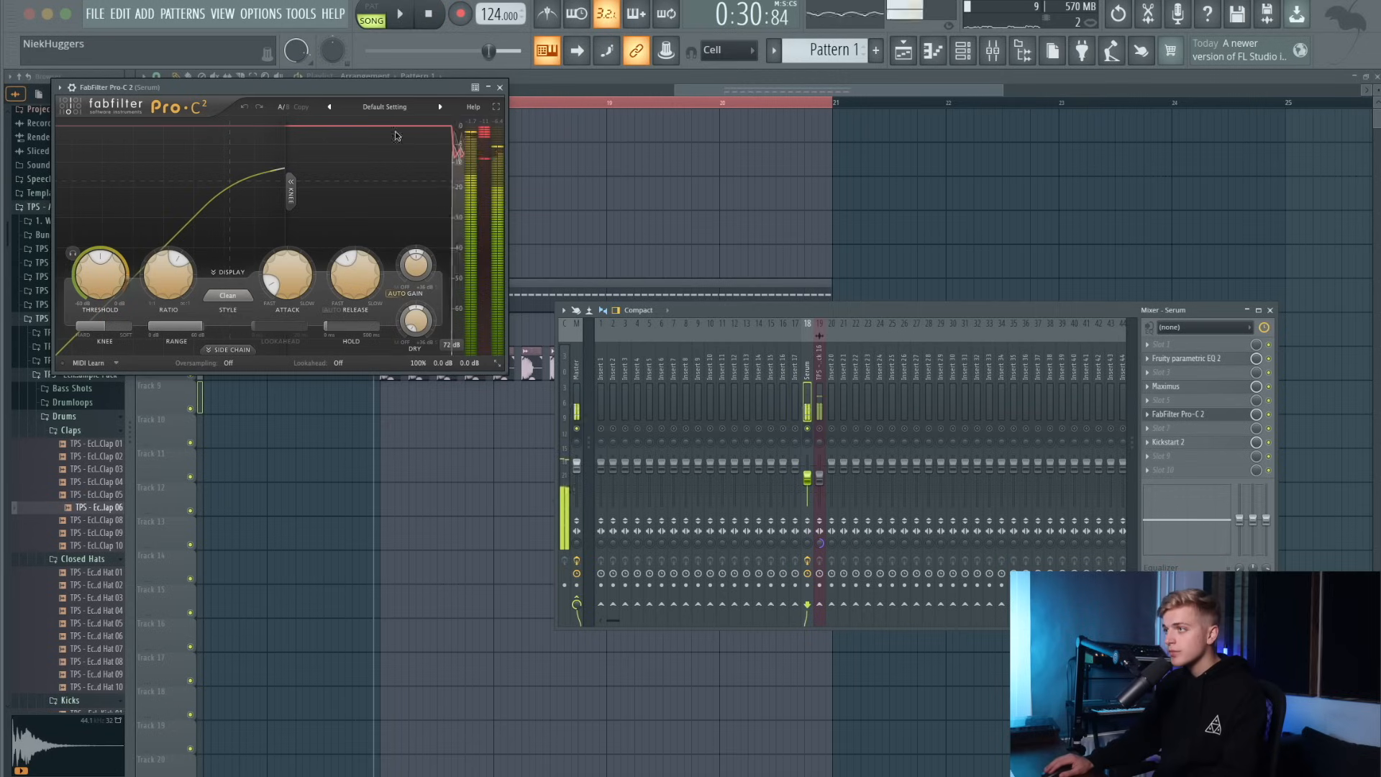
Apply the DI Attack Enhancer bM preset in Pro-C 2 and move Maximus and Pro-C 2 up to slots 3 and 4.
left_click(386, 107)
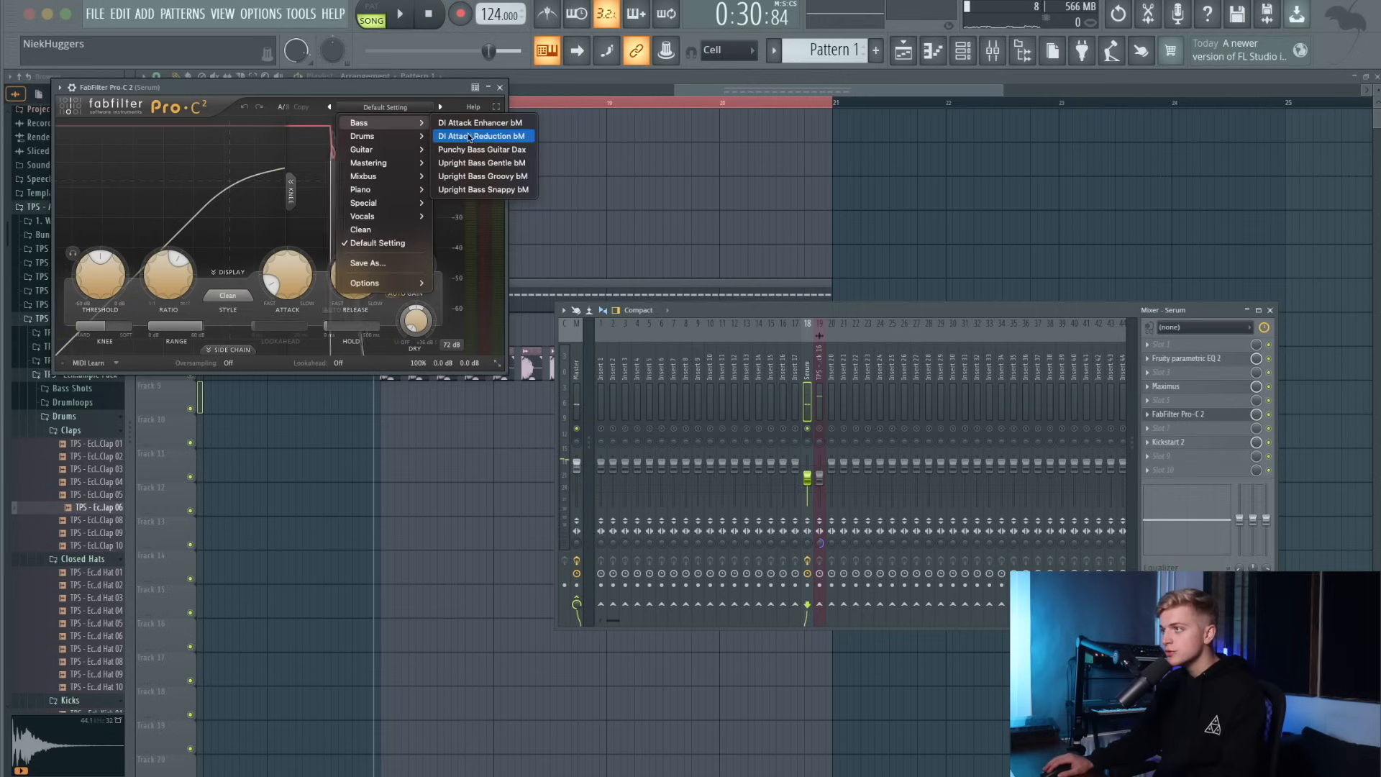
left_click(484, 123)
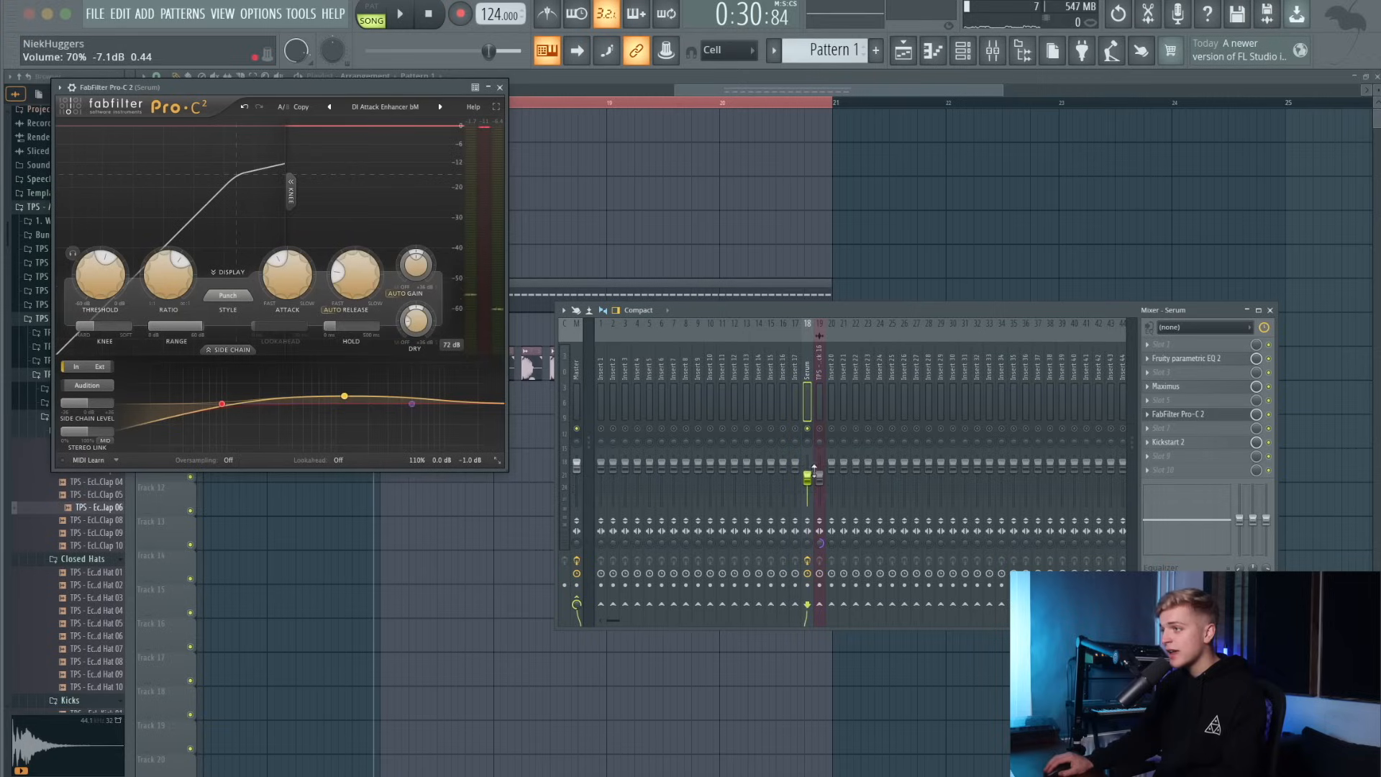
left_click_drag(431, 87, 681, 181)
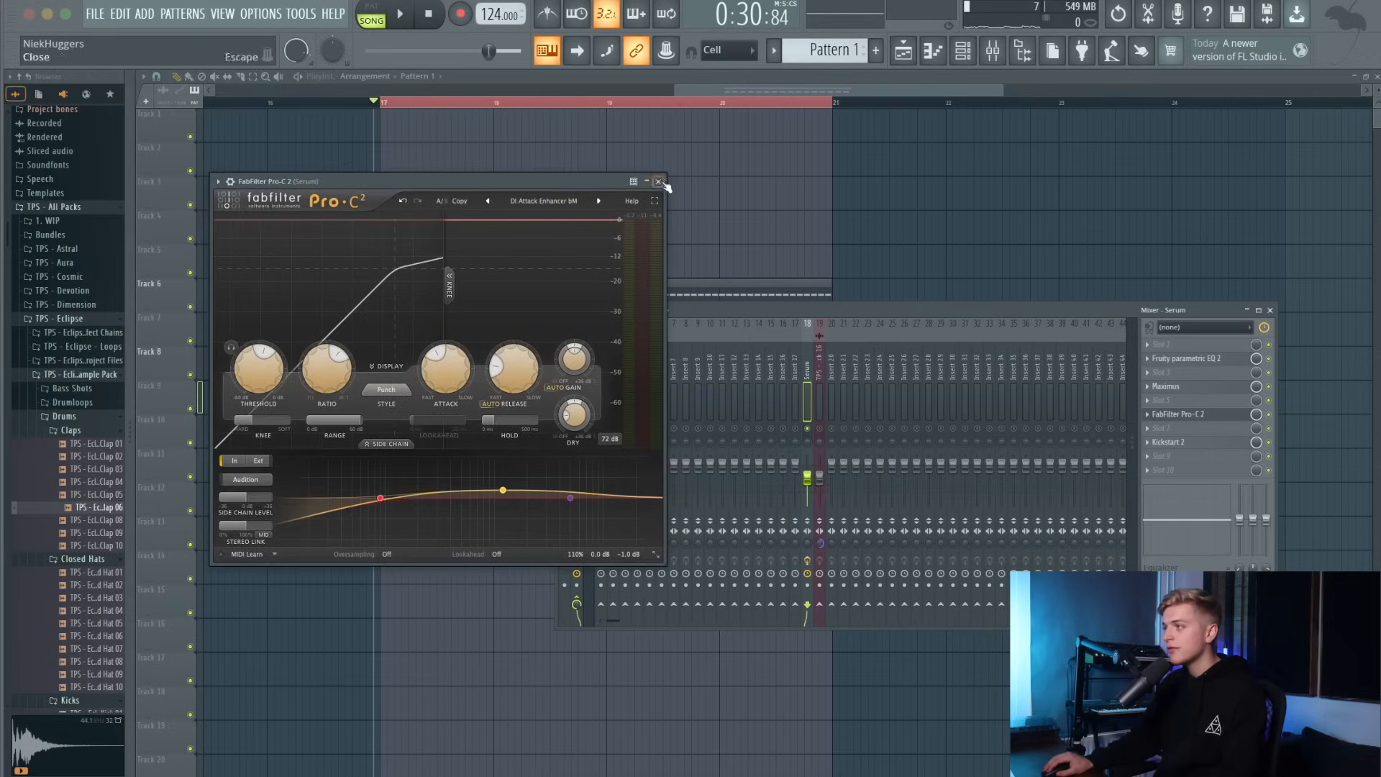
left_click(658, 182)
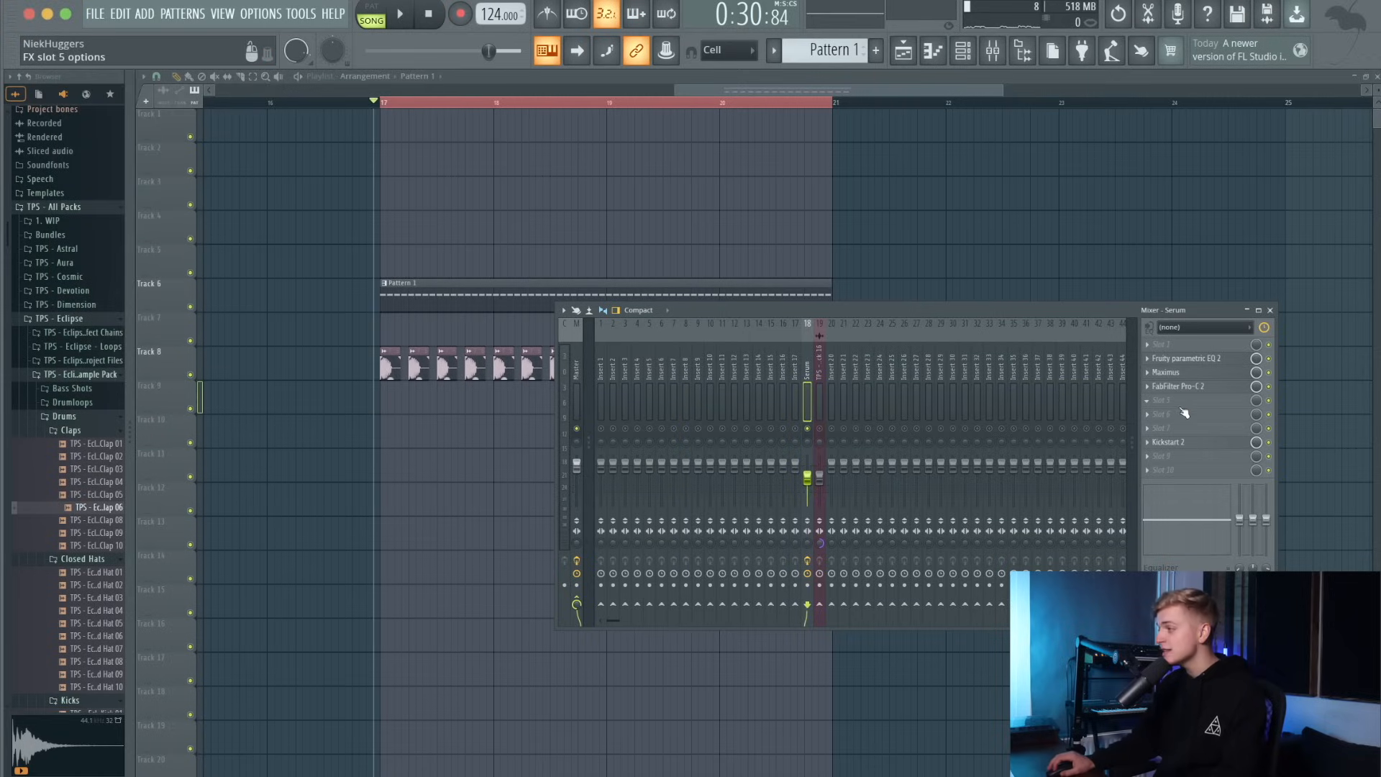
Move Kickstart 2 down to slot 9 of the Serum track and load Decapitator into slot 6.
key("space")
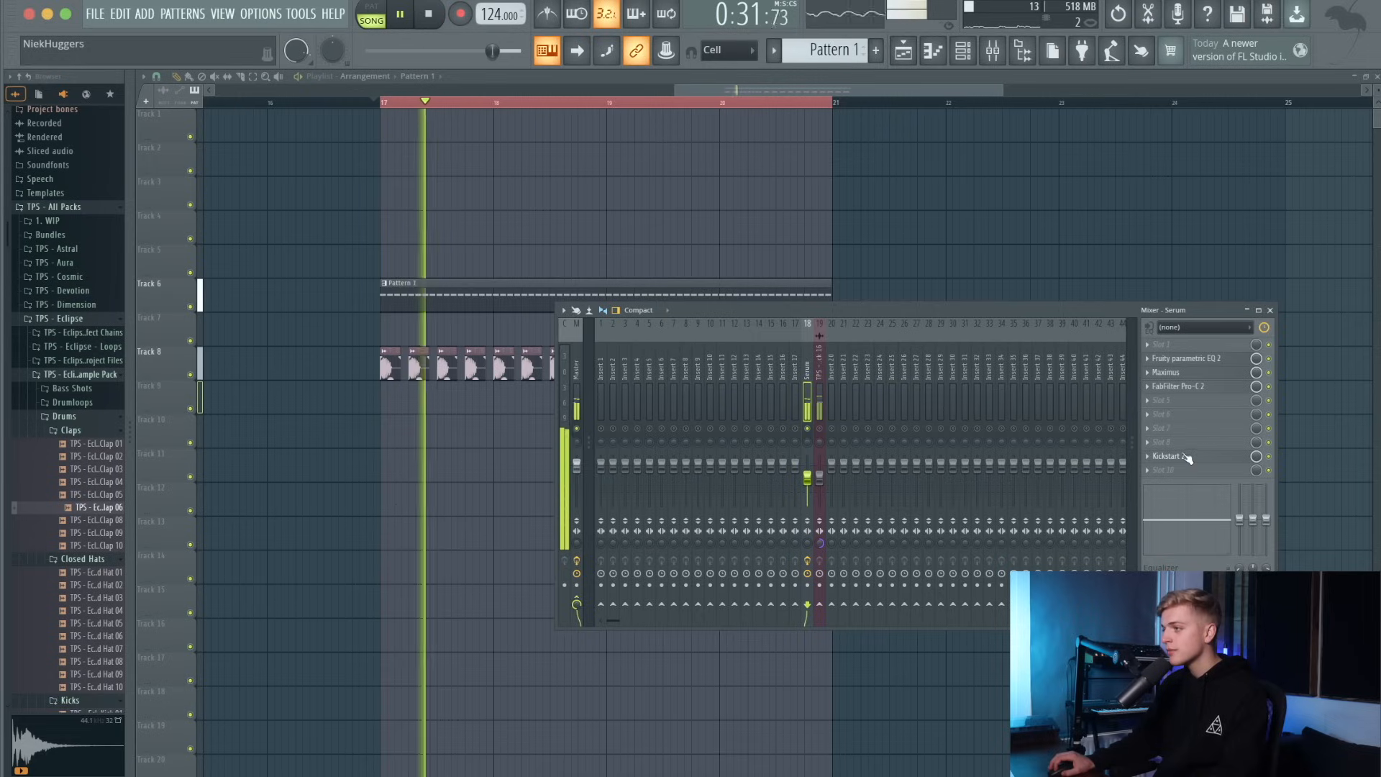
key("space")
left_click(1183, 412)
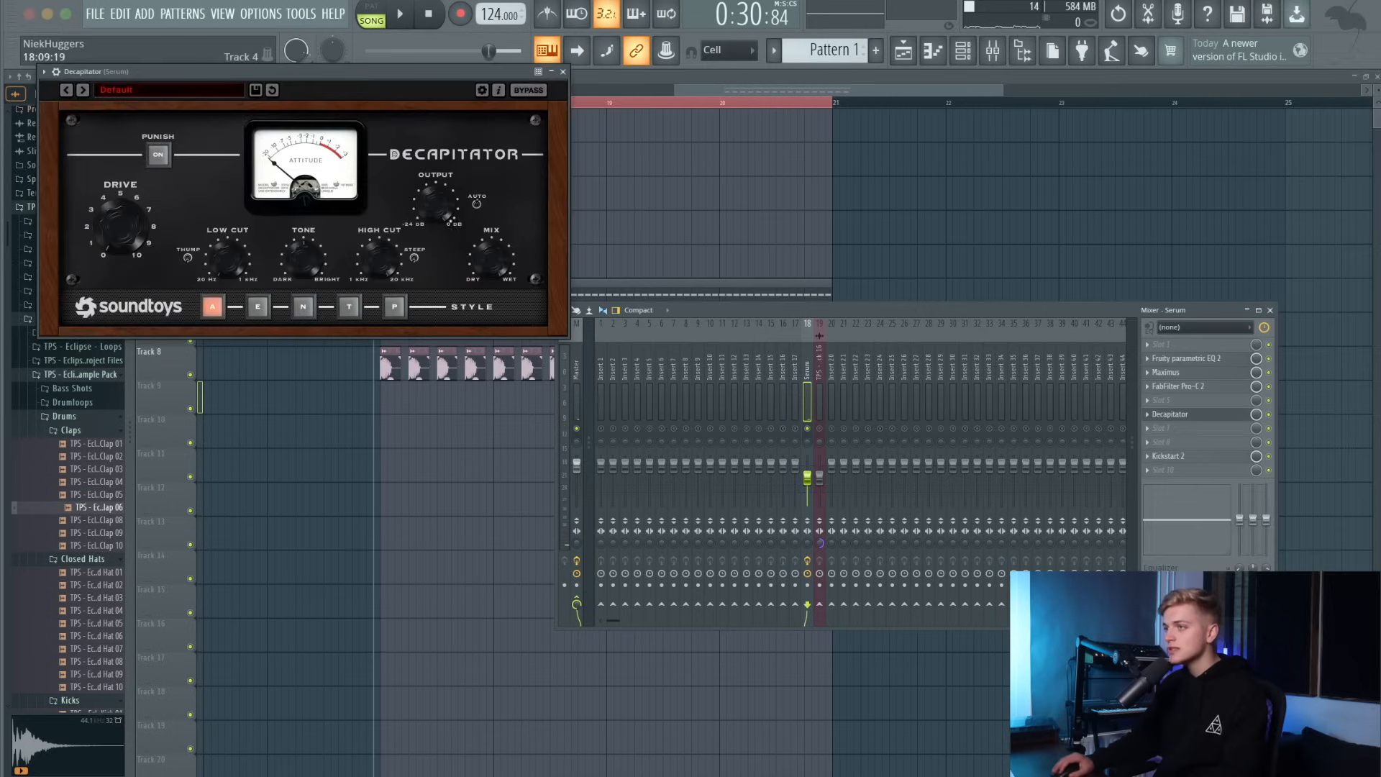
Lower Decapitator's mix to 34.5% while the kick and bass loop plays.
key("space")
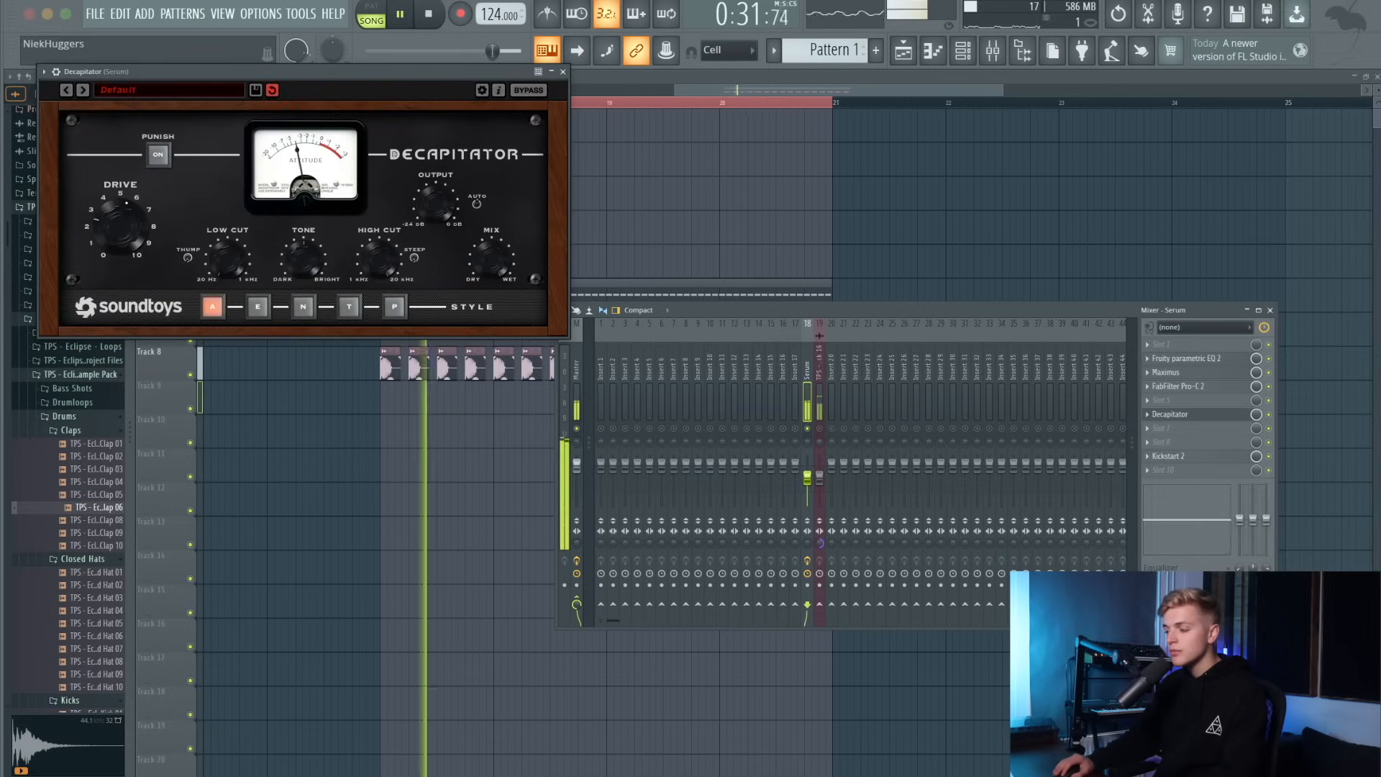
left_click_drag(487, 276, 480, 290)
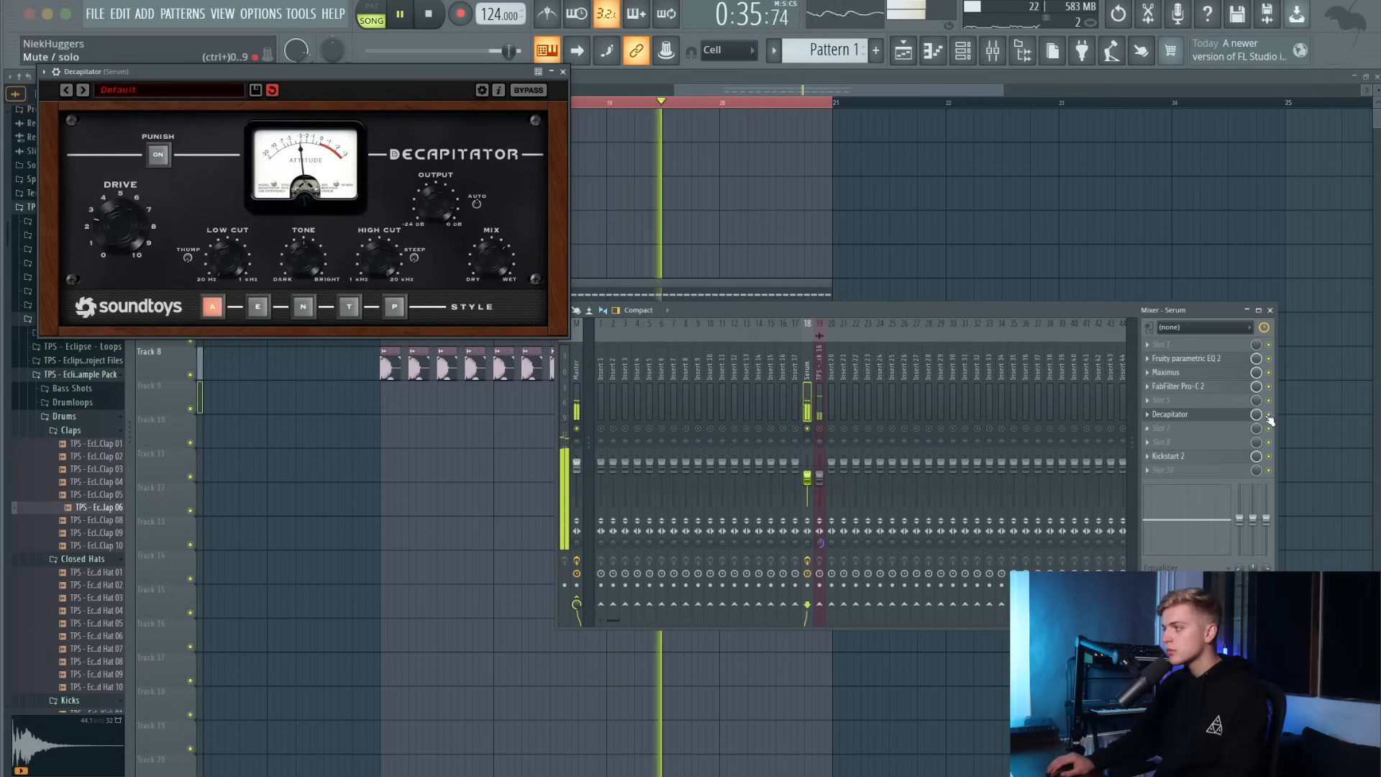
left_click(819, 429, "ctrl")
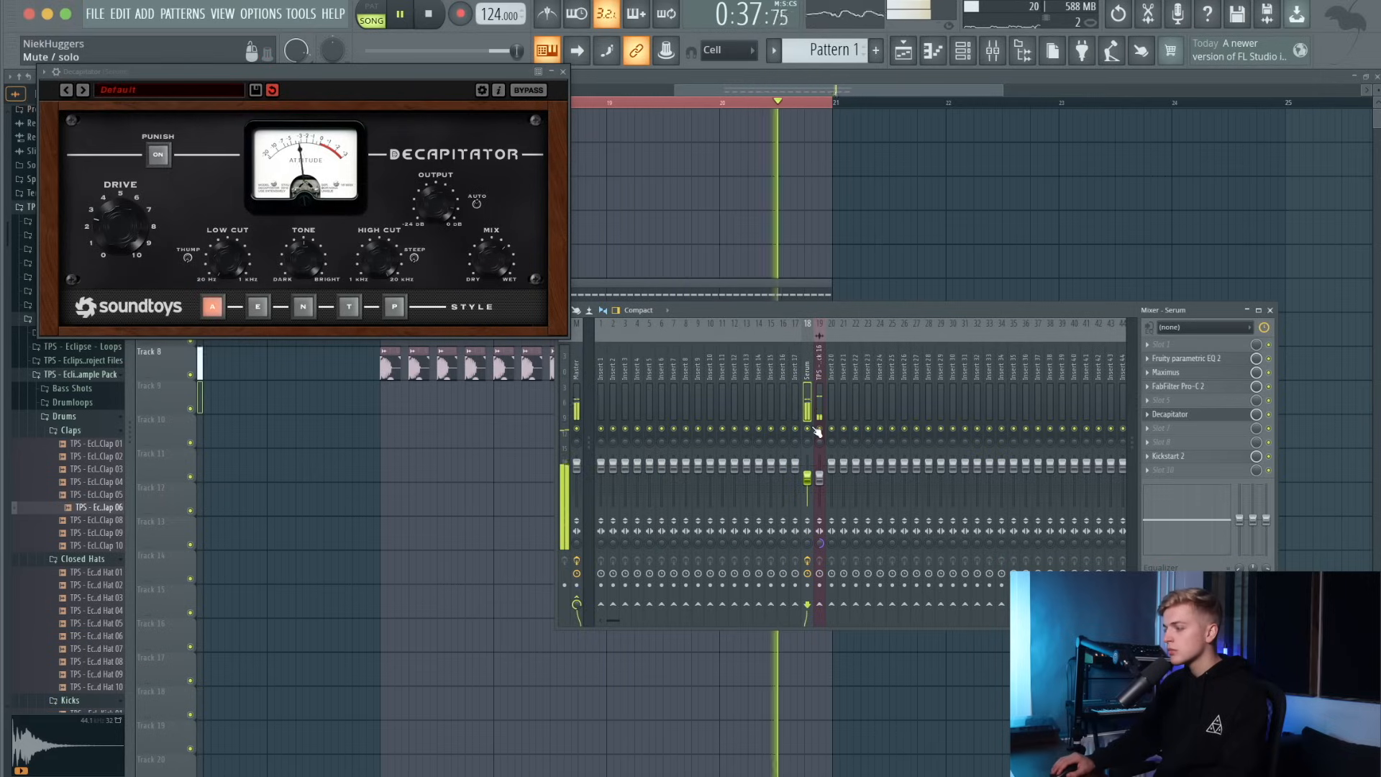
left_click_drag(507, 268, 512, 305)
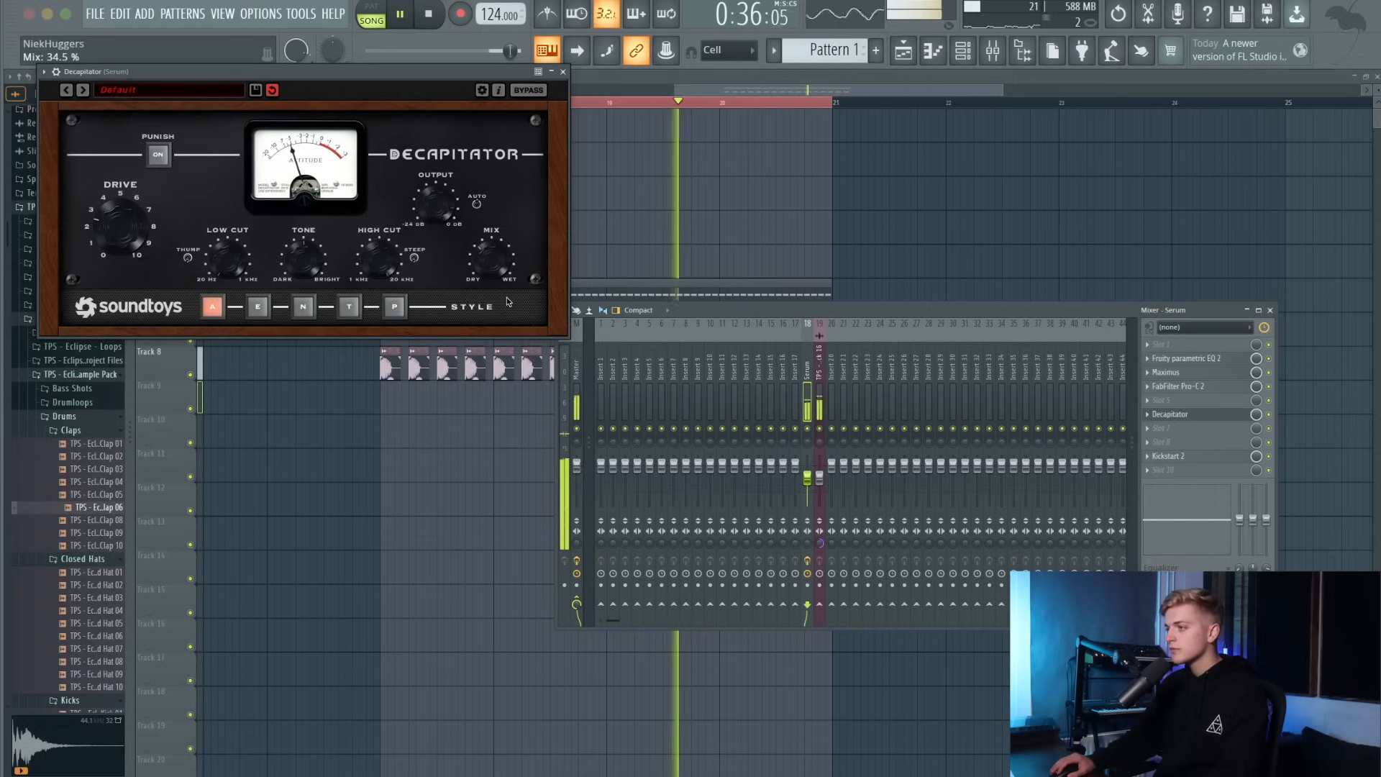
Set the kick track's volume to 75% and the Serum track's to 73%, and close Decapitator and the mixer.
left_click(820, 477)
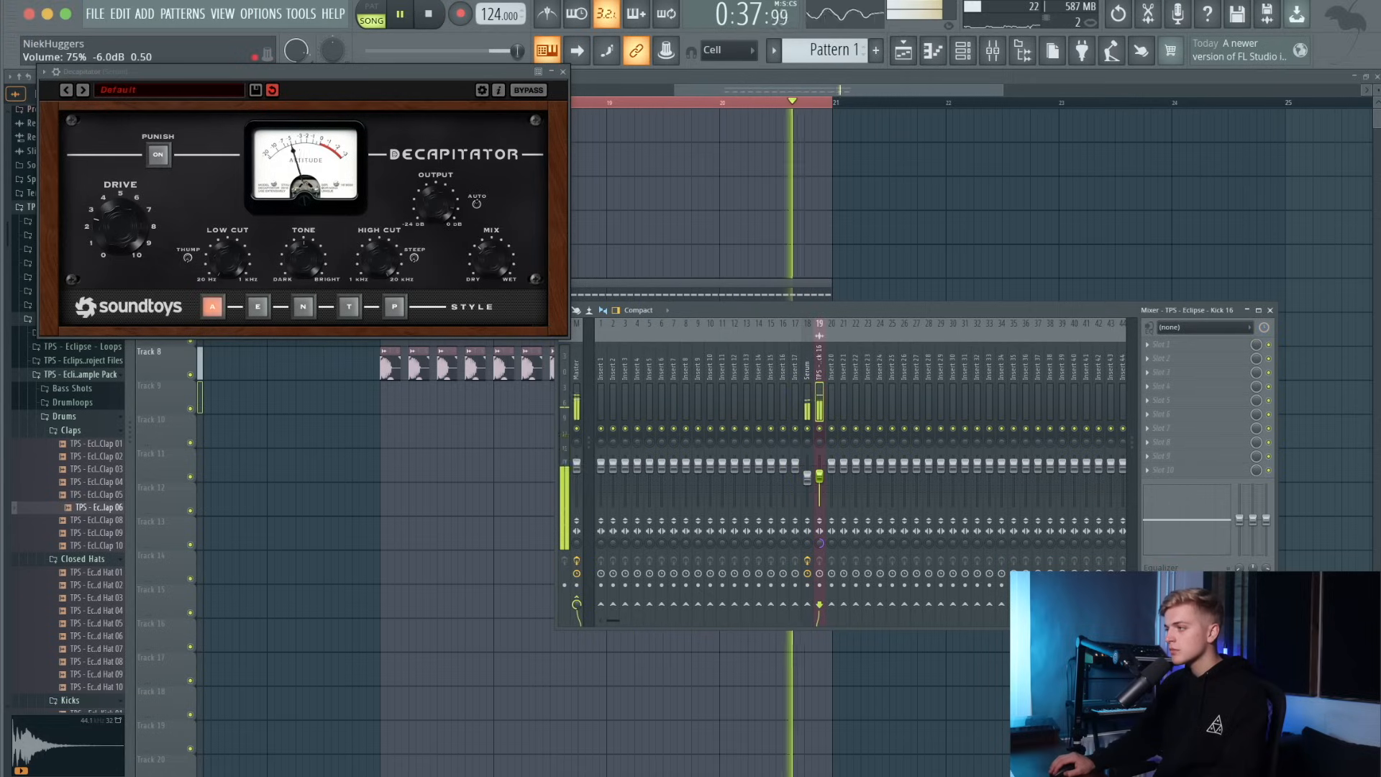
left_click(808, 440)
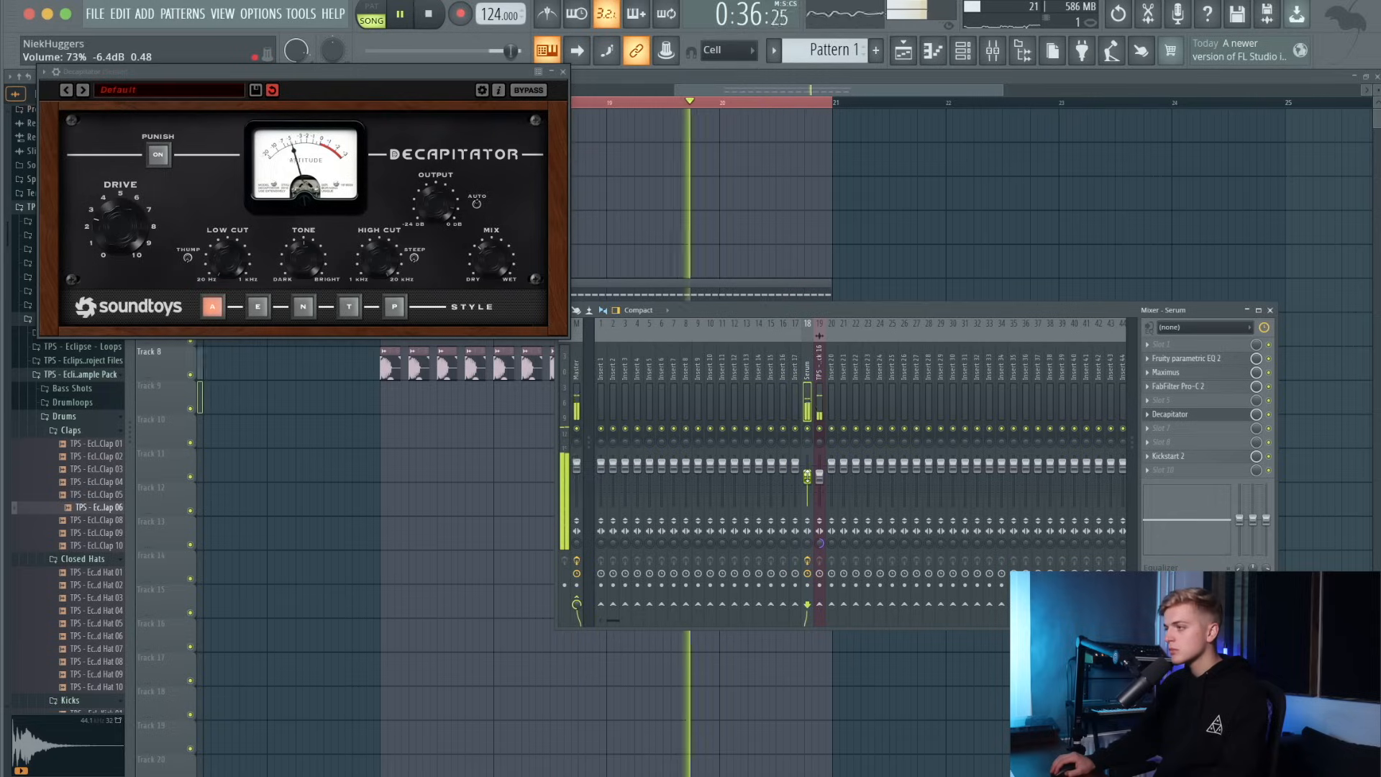
left_click(563, 72)
key("F9")
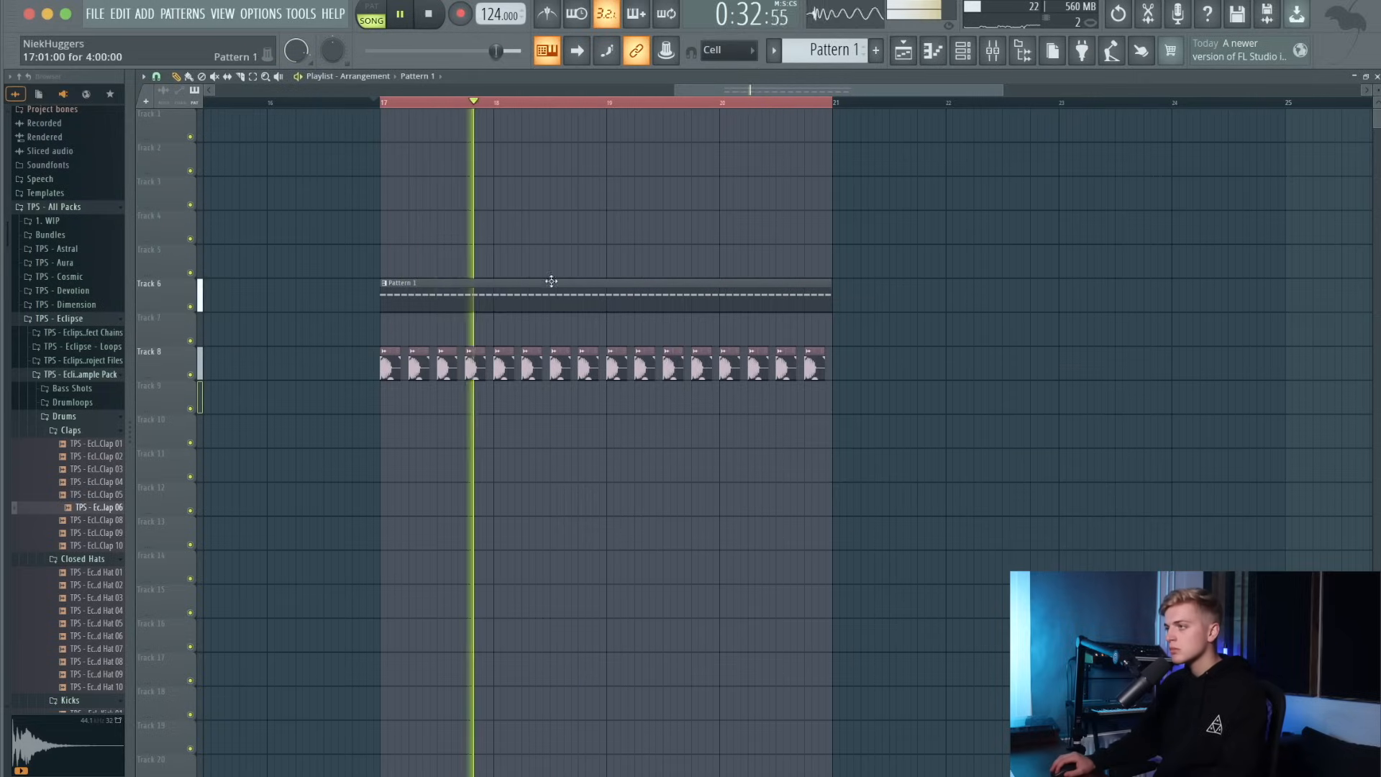
Transpose all Serum notes in Pattern 1 up two semitones, play the result and return to the playlist.
double_click(549, 287)
key("super+space")
key("Escape")
key("space")
key("ctrl+a")
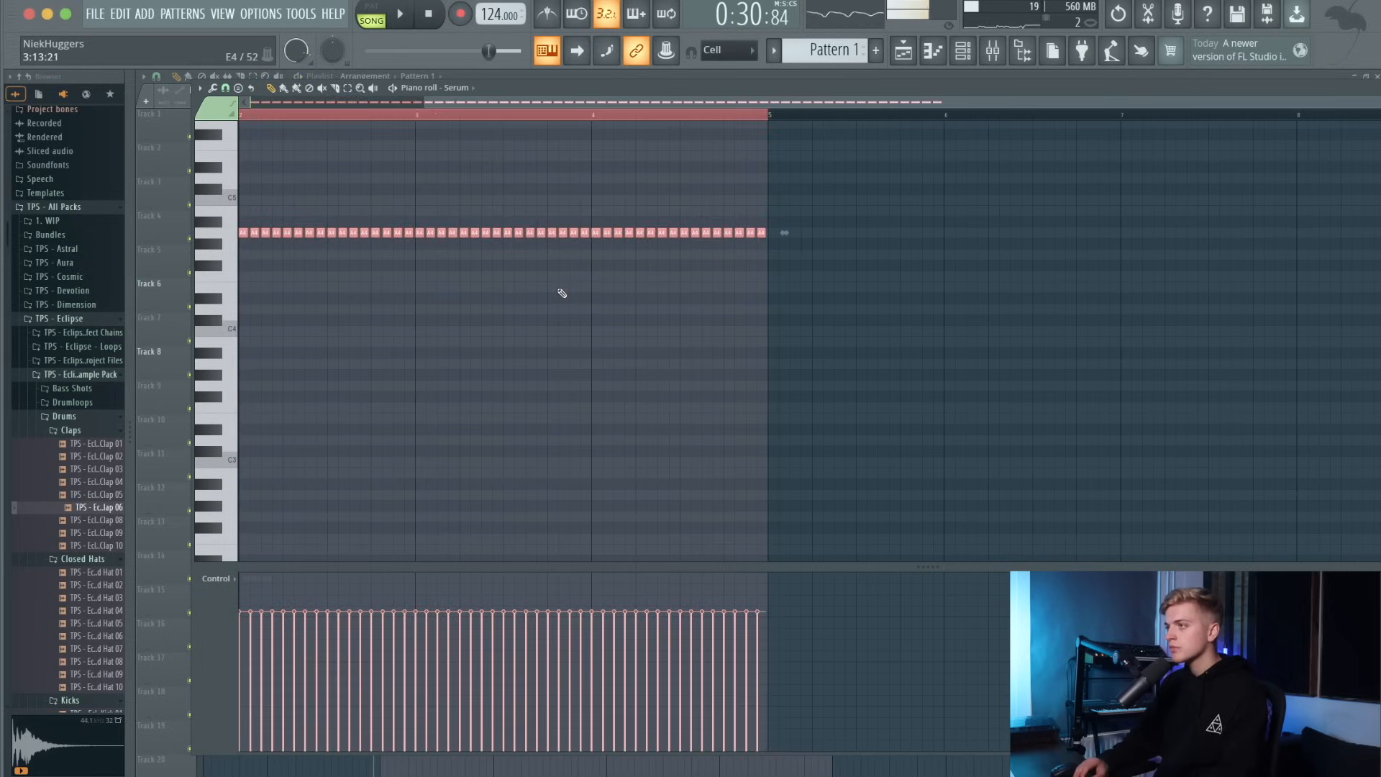
key("shift+Up")
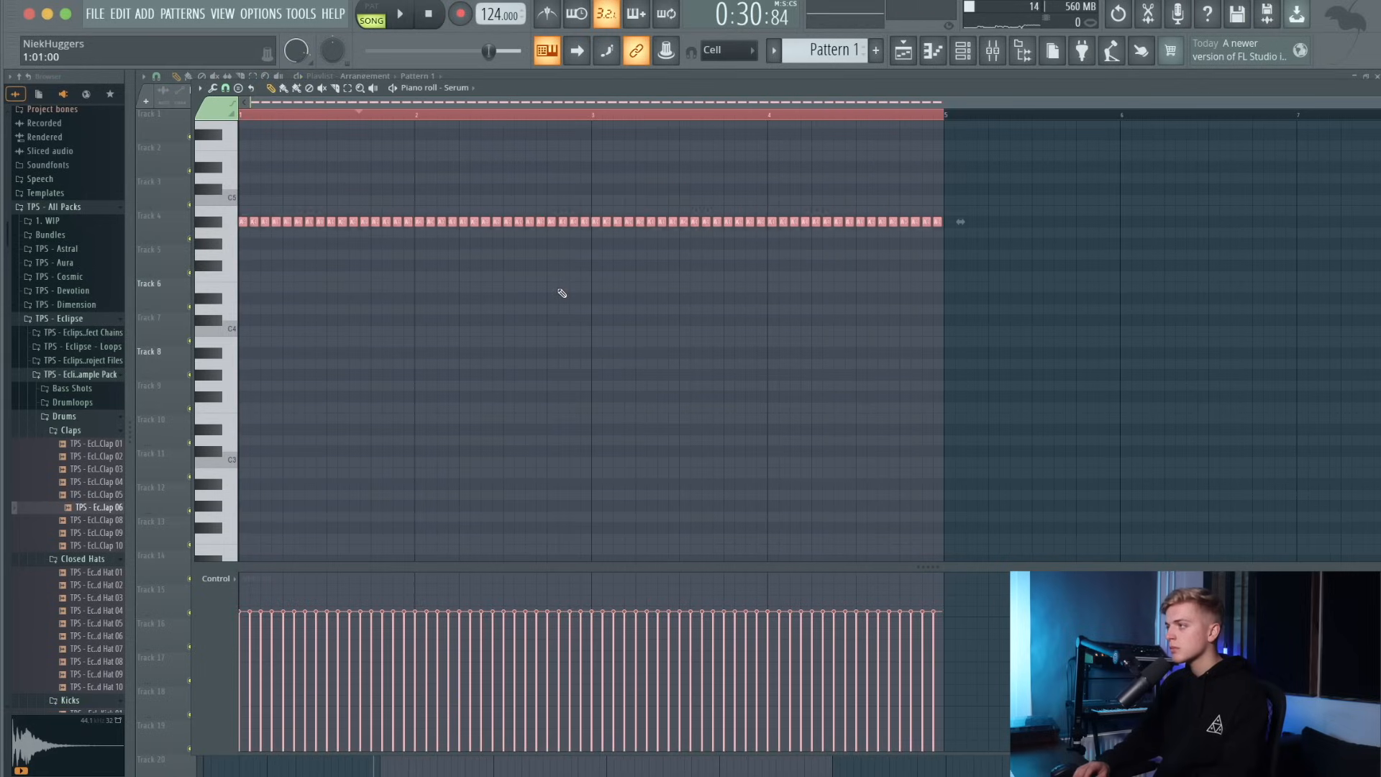
key("shift+Up")
key("space")
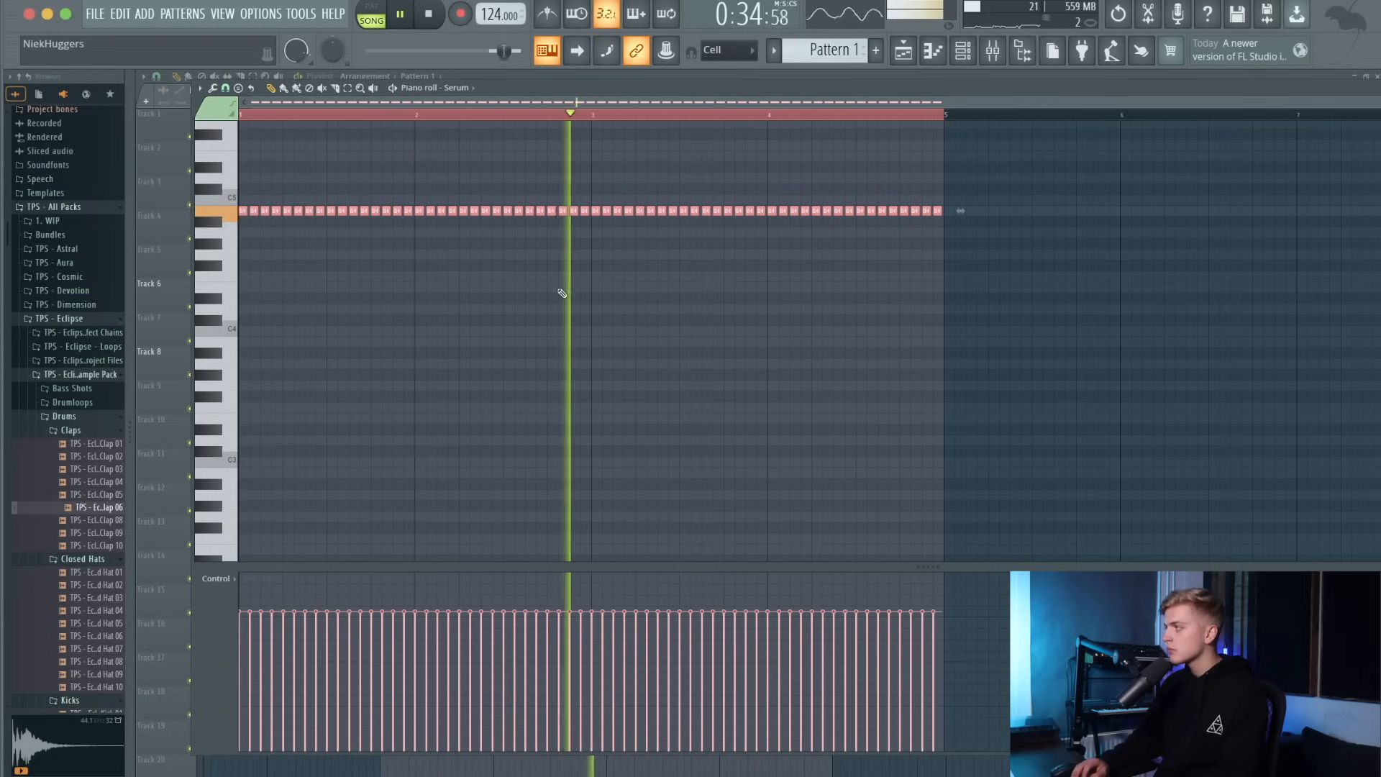
left_click(908, 56)
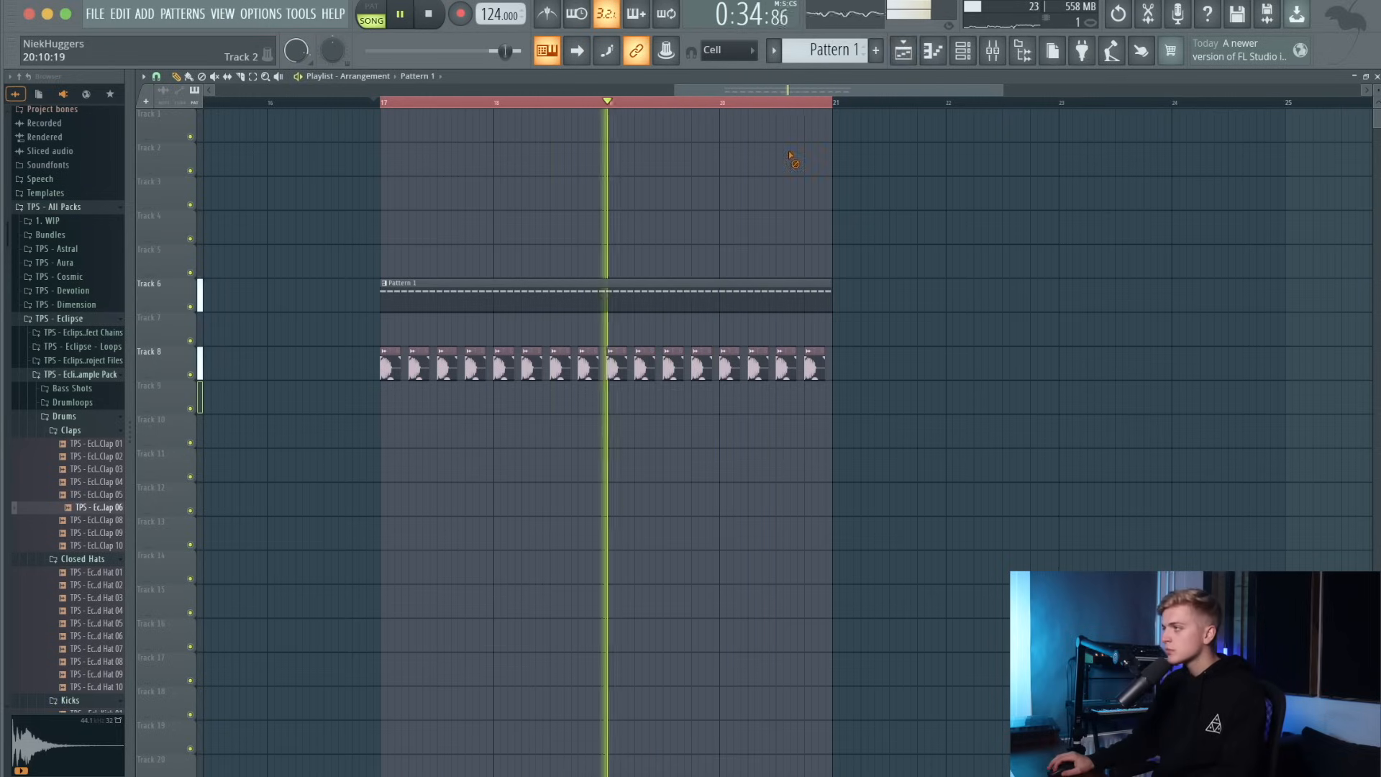
Stop playback, add a second Serum instance from the channel rack and arrange its window below the rack.
key("space")
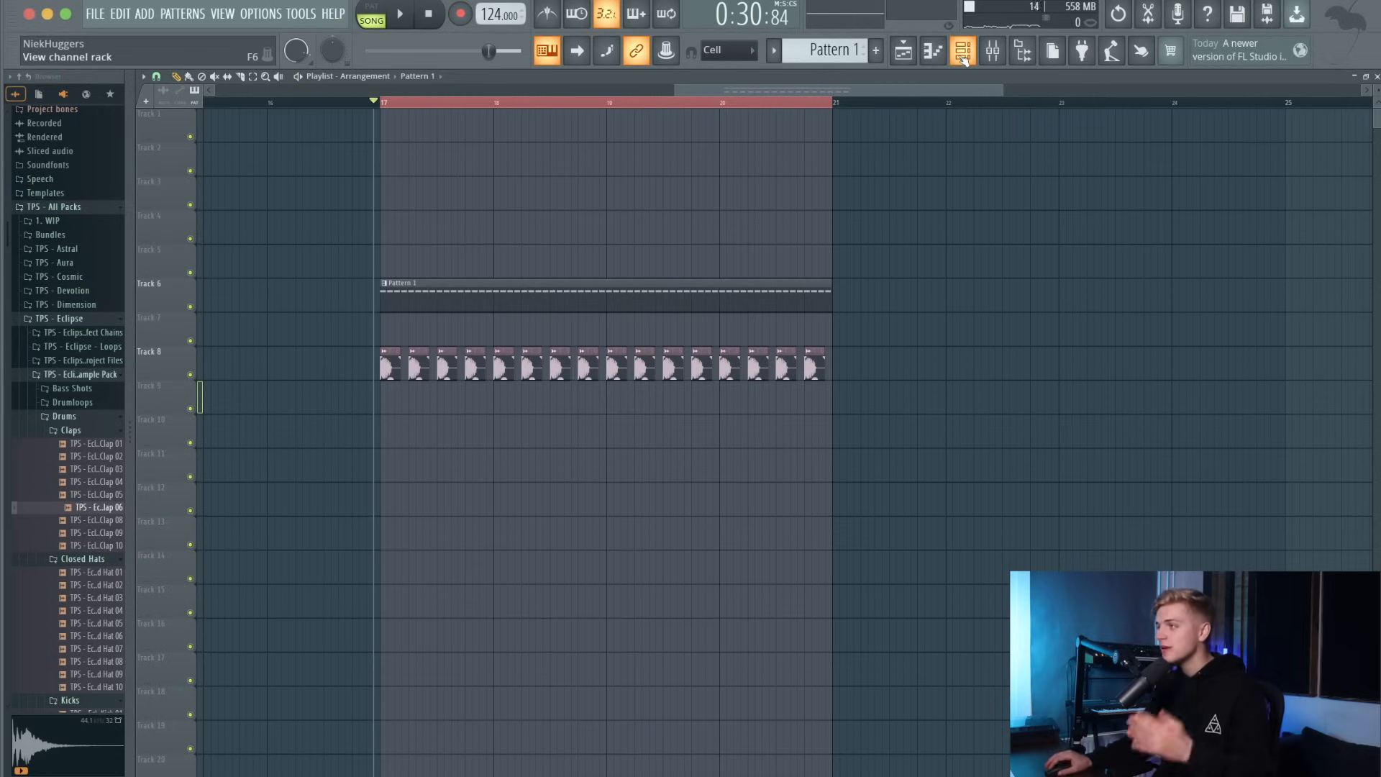
left_click(964, 58)
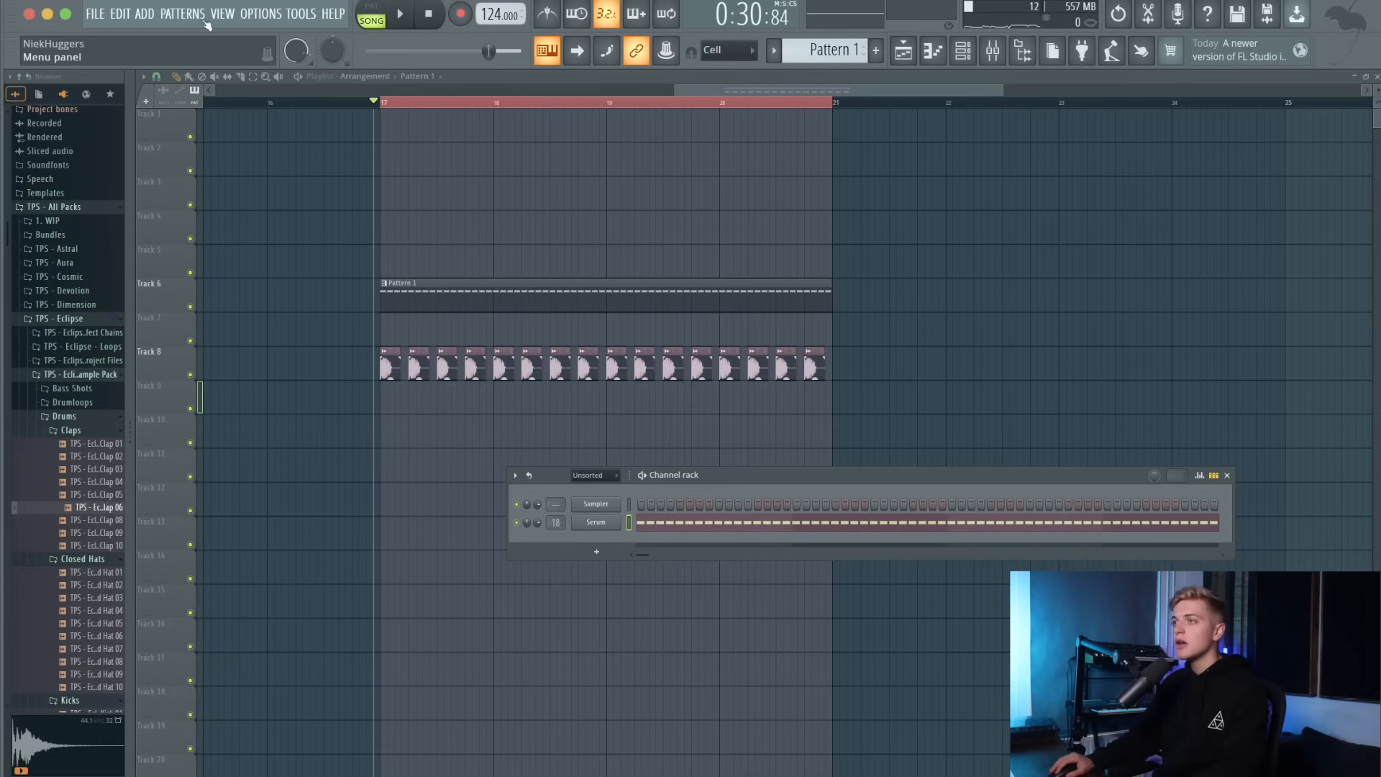
left_click(147, 16)
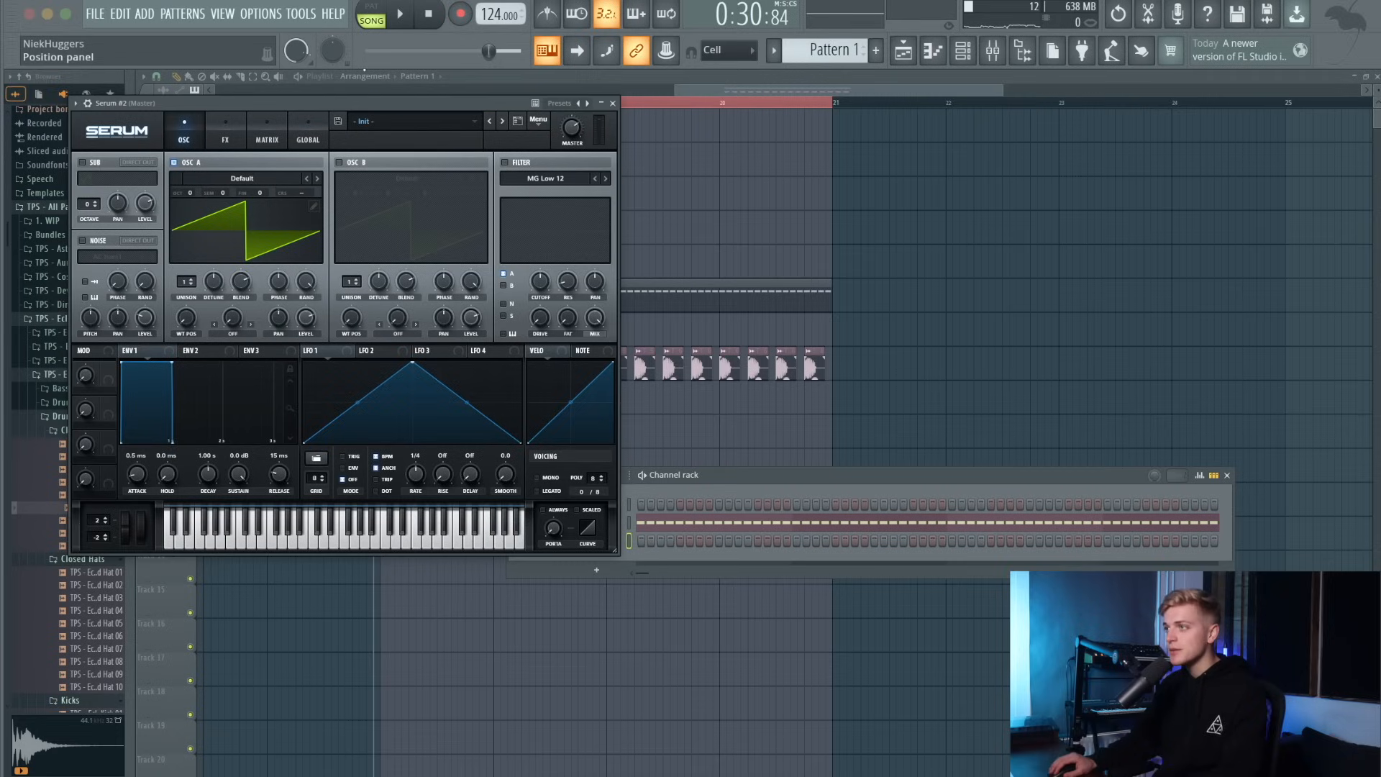
left_click_drag(381, 103, 597, 230)
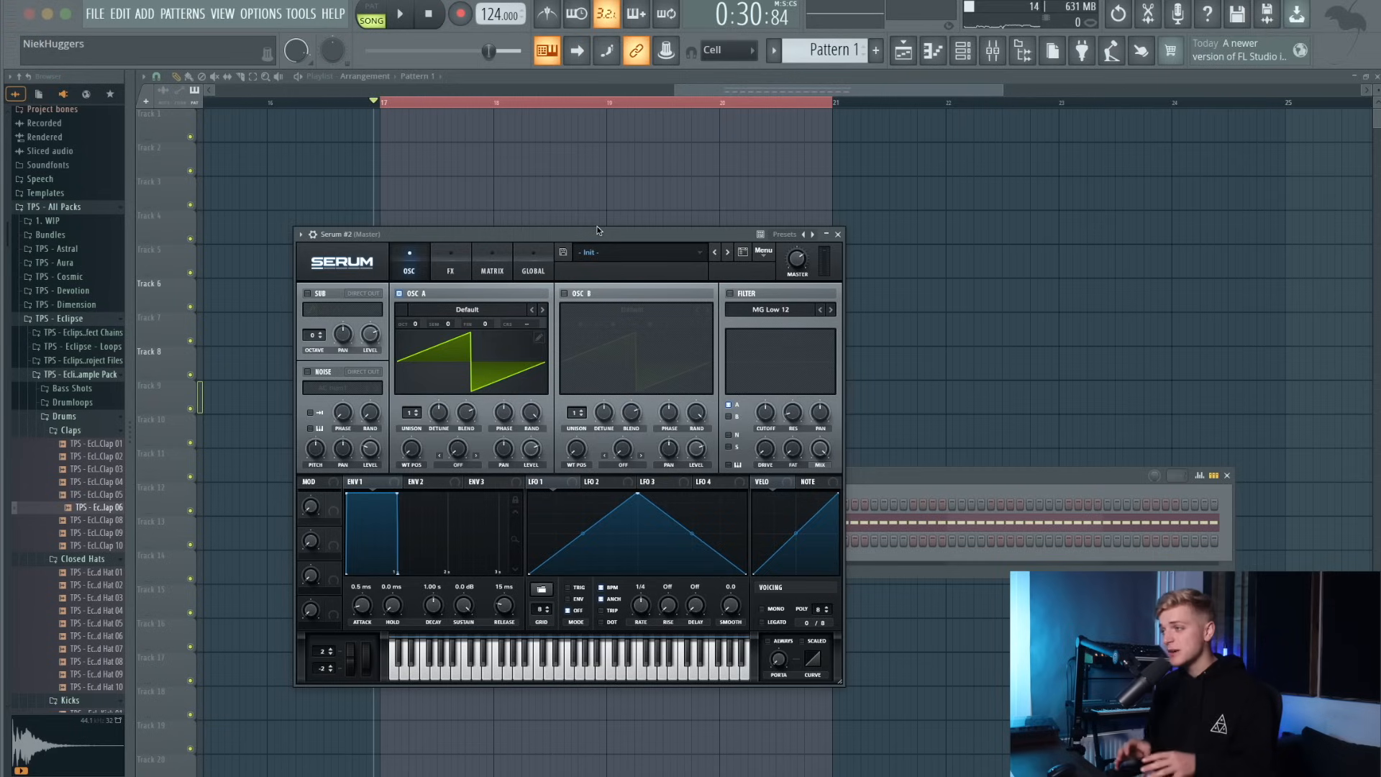
left_click_drag(597, 230, 723, 213)
left_click_drag(1138, 474, 1100, 163)
left_click_drag(659, 219, 550, 279)
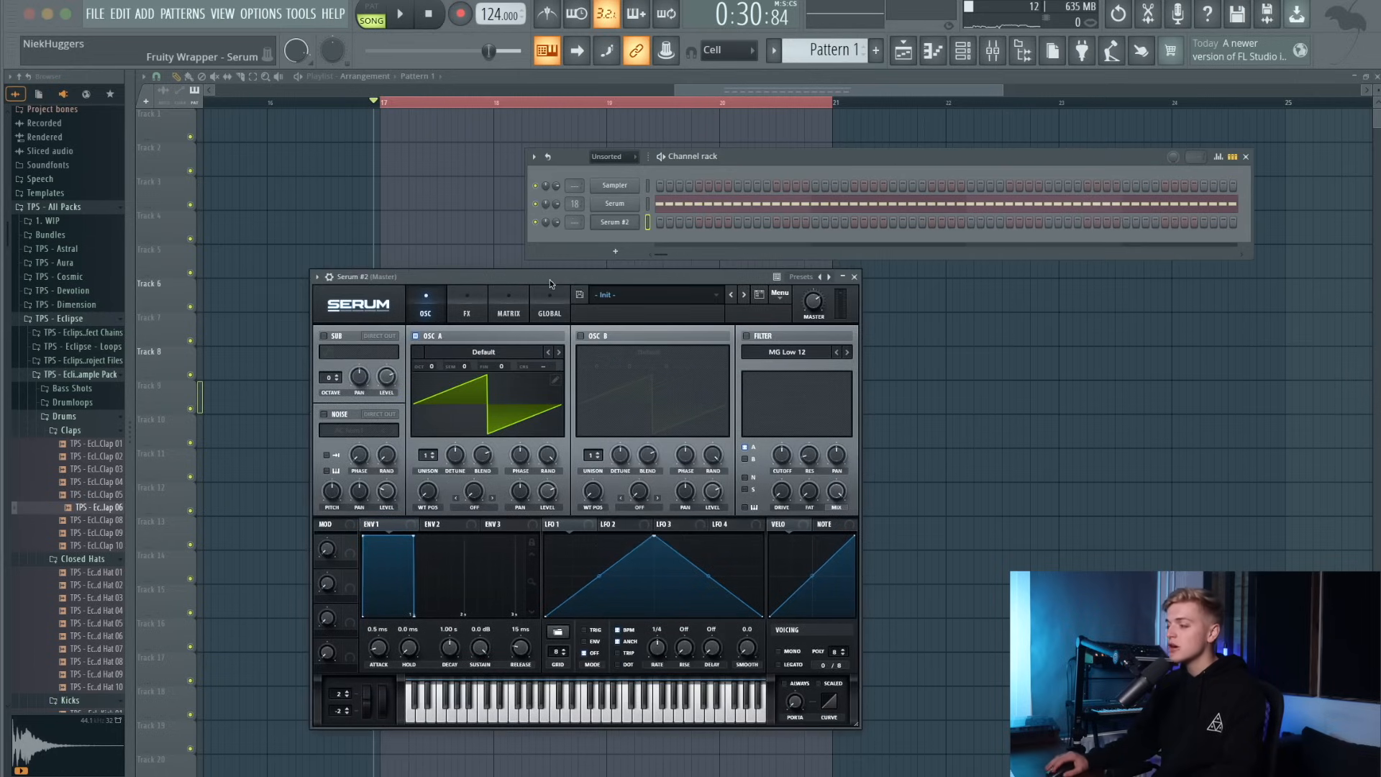
Load the LD - Outside preset from TPS - Eclipse - Serum Presets into Serum #2.
left_click(604, 295)
mouse_move(692, 441)
mouse_move(869, 531)
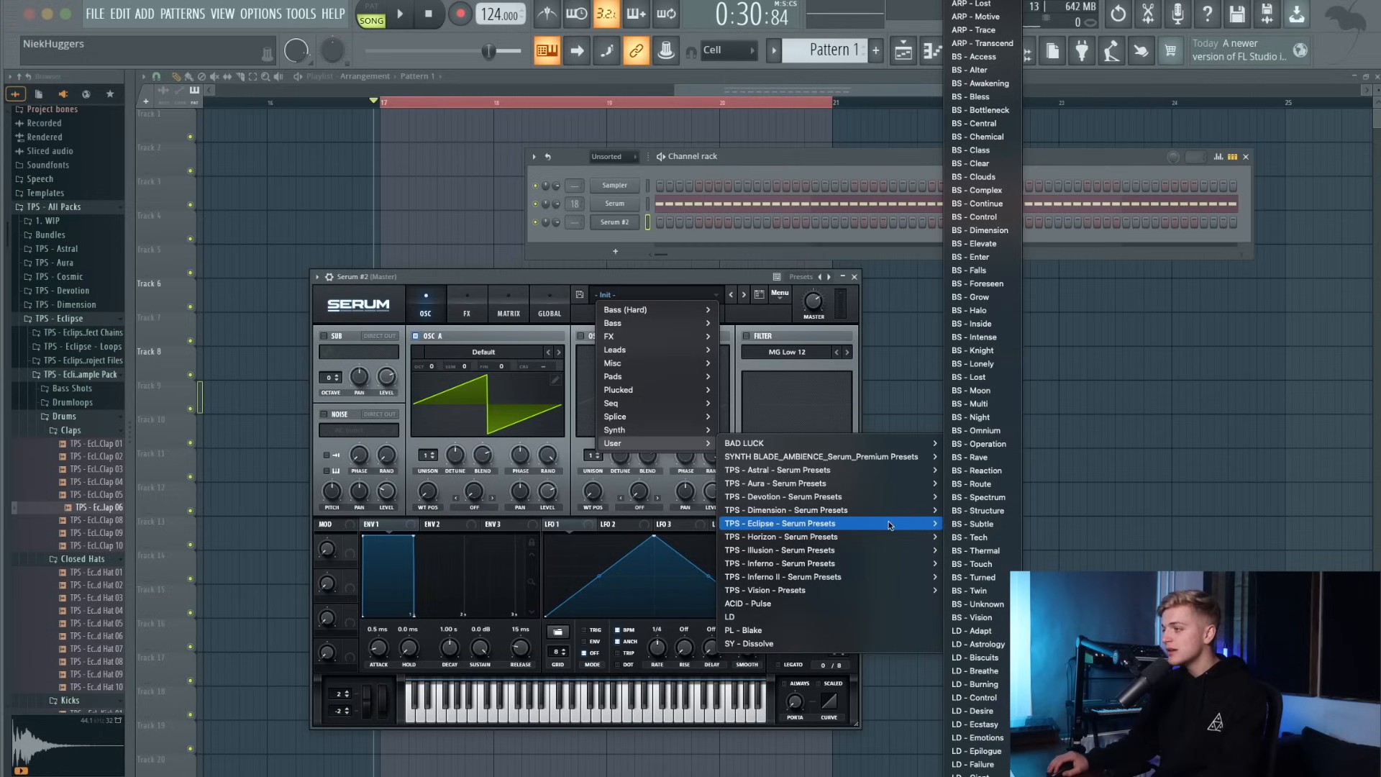
scroll(979, 518, "down", 5)
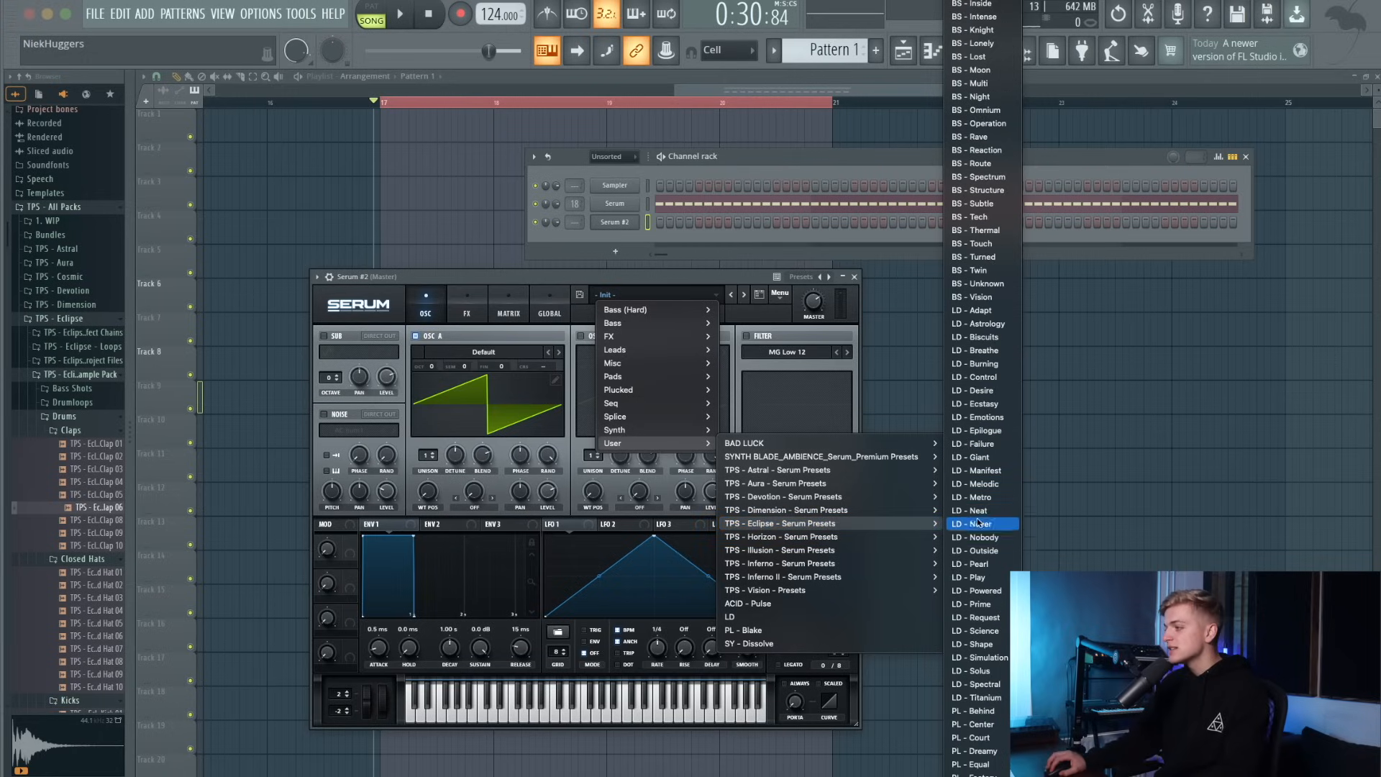
left_click(982, 550)
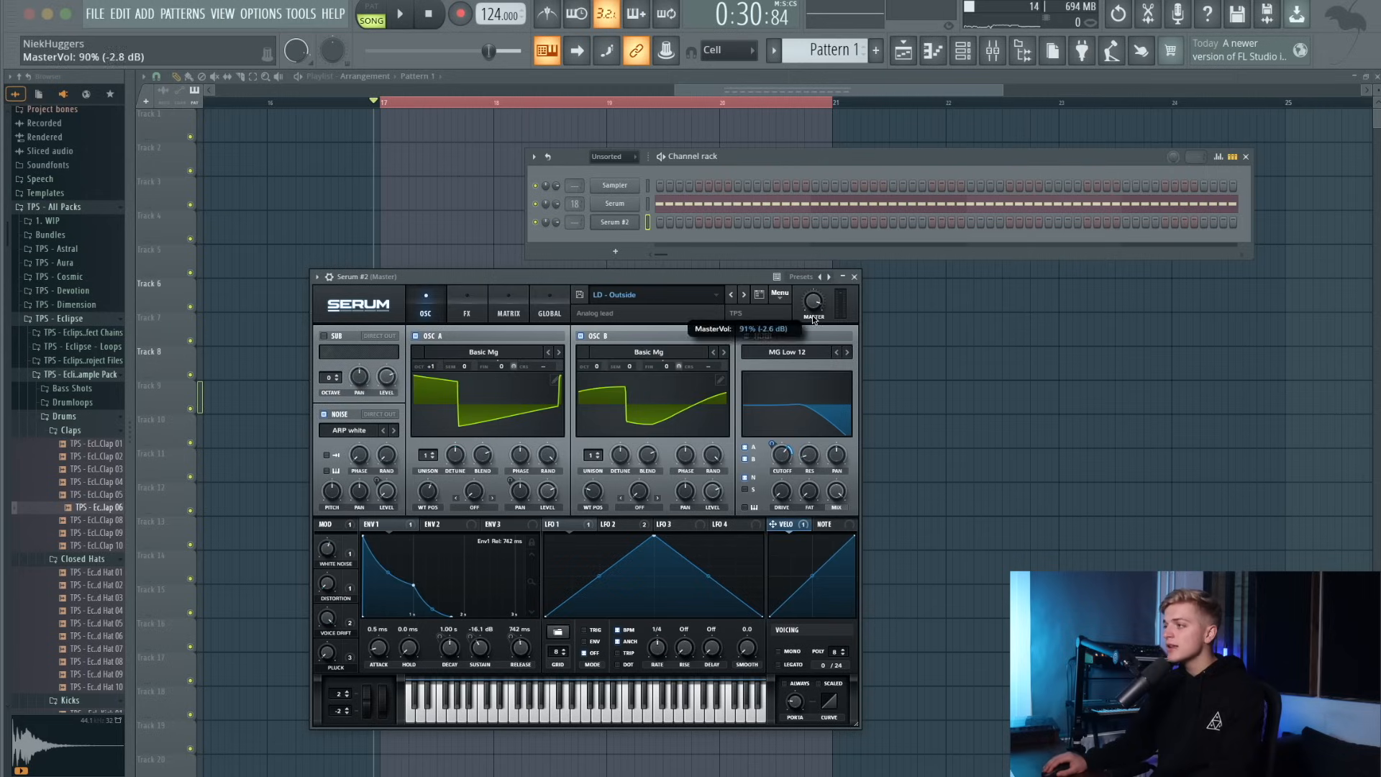
Audition the following lead presets in Serum #2 with the master volume lowered to 80%, settling on LD - Prime.
left_click(745, 295)
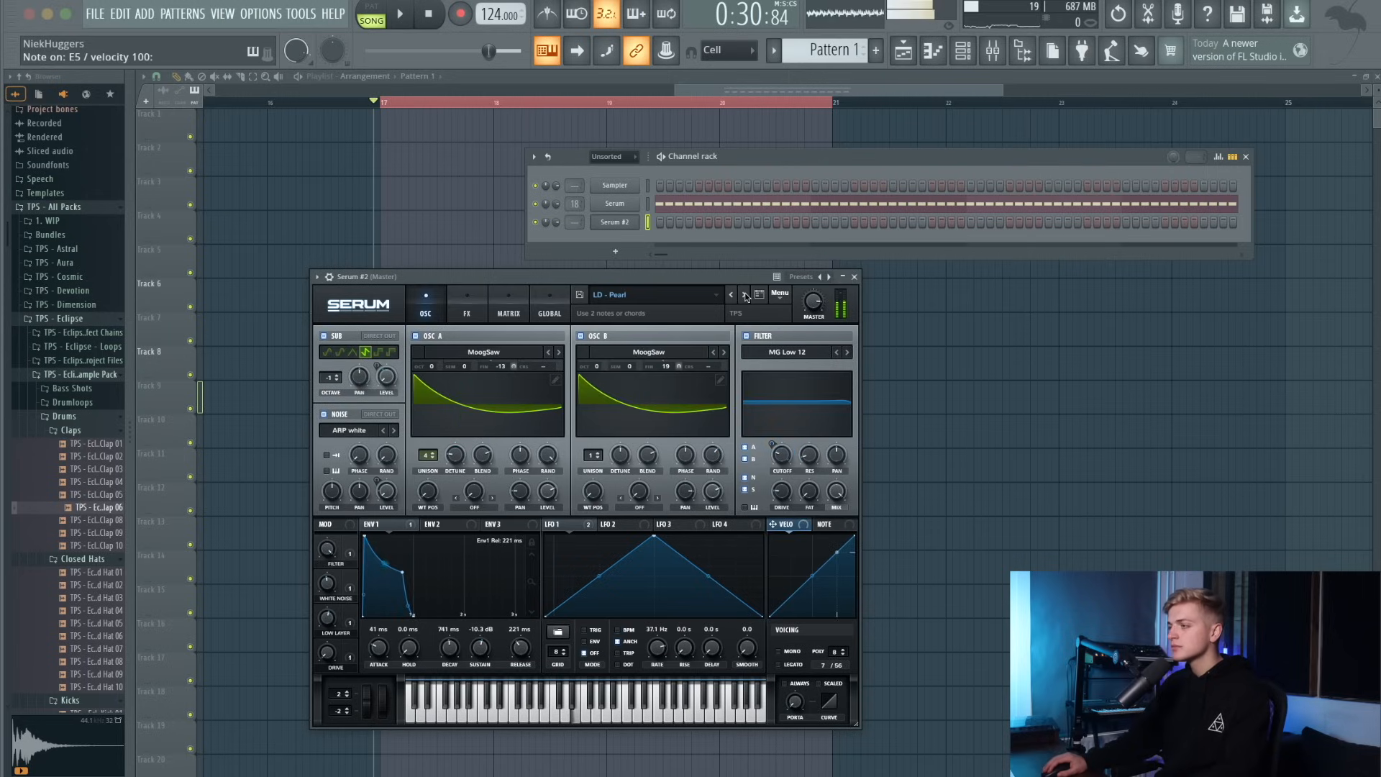
left_click(745, 294)
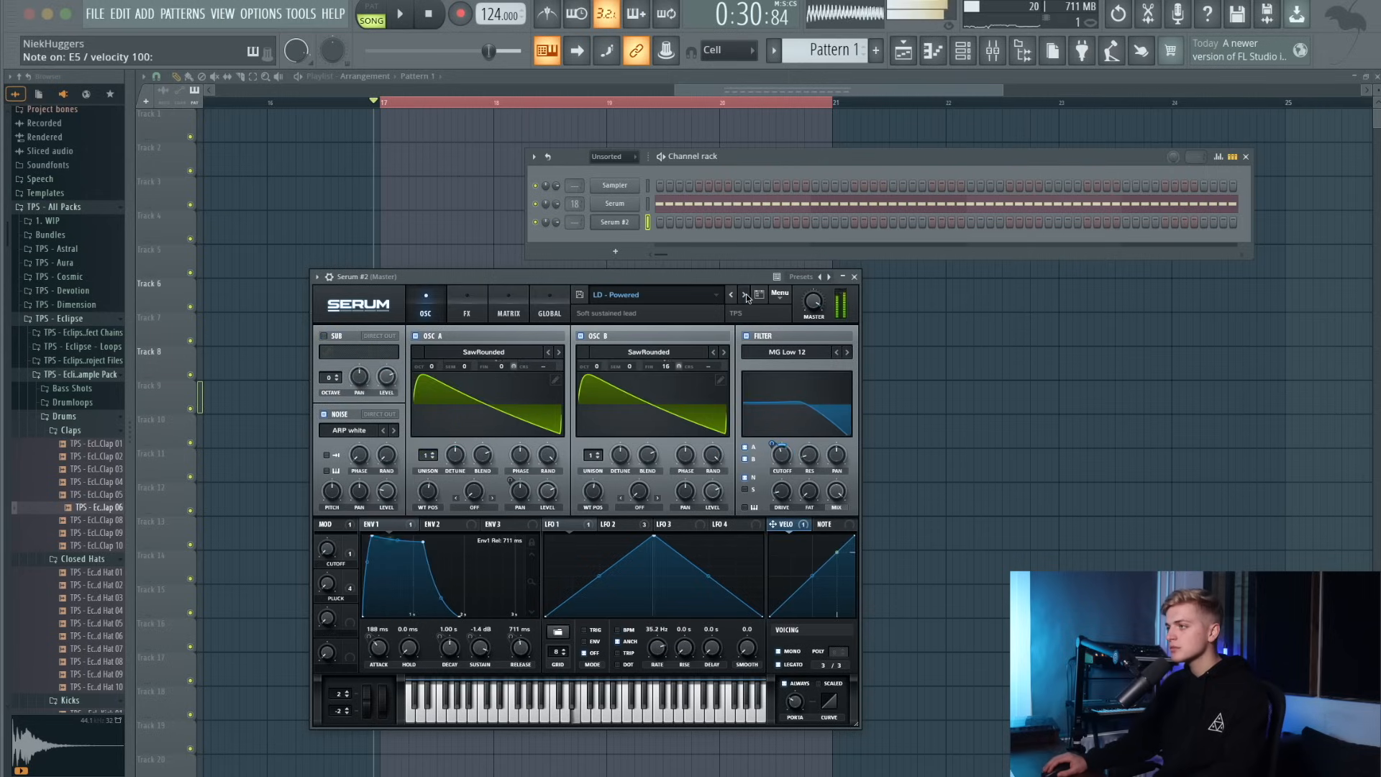
left_click(746, 294)
left_click(744, 295)
left_click(733, 295)
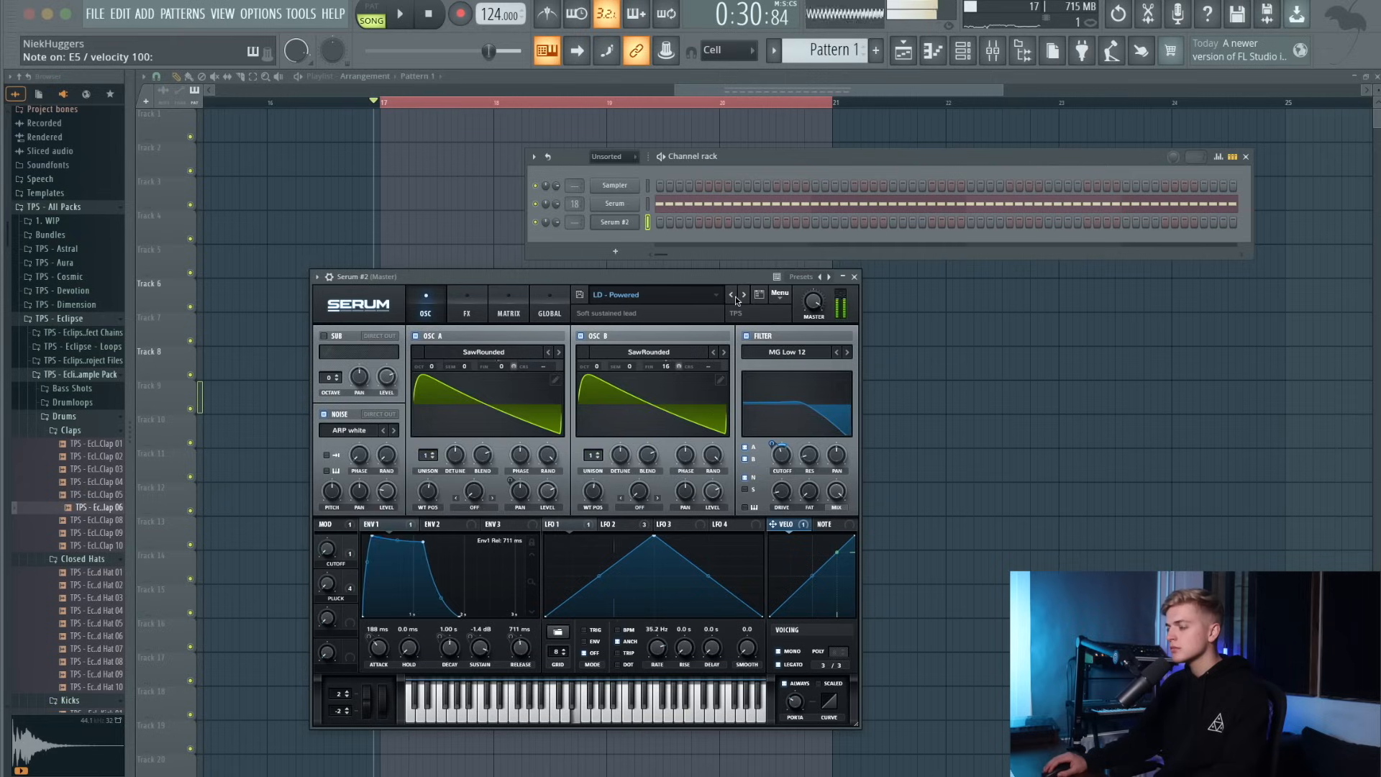
mouse_move(801, 309)
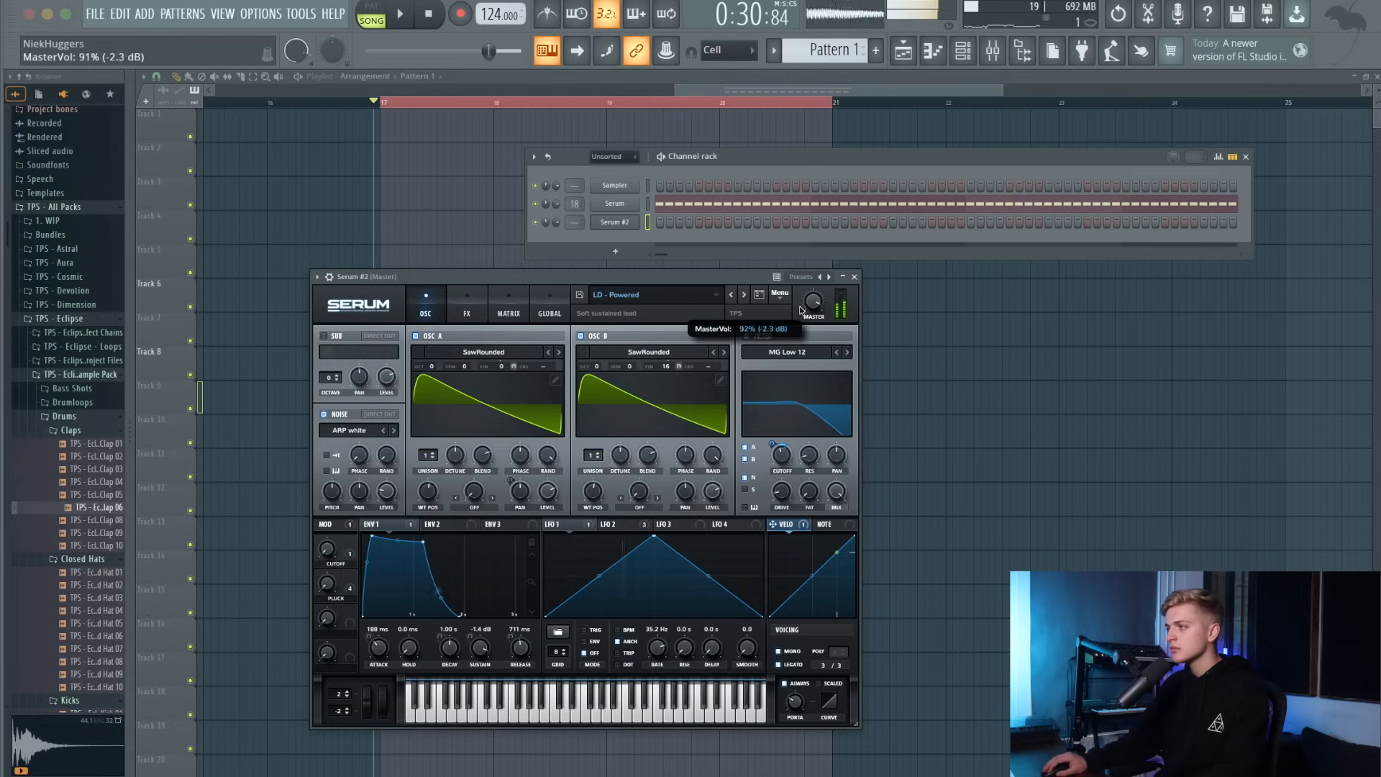
left_click_drag(801, 325, 783, 316)
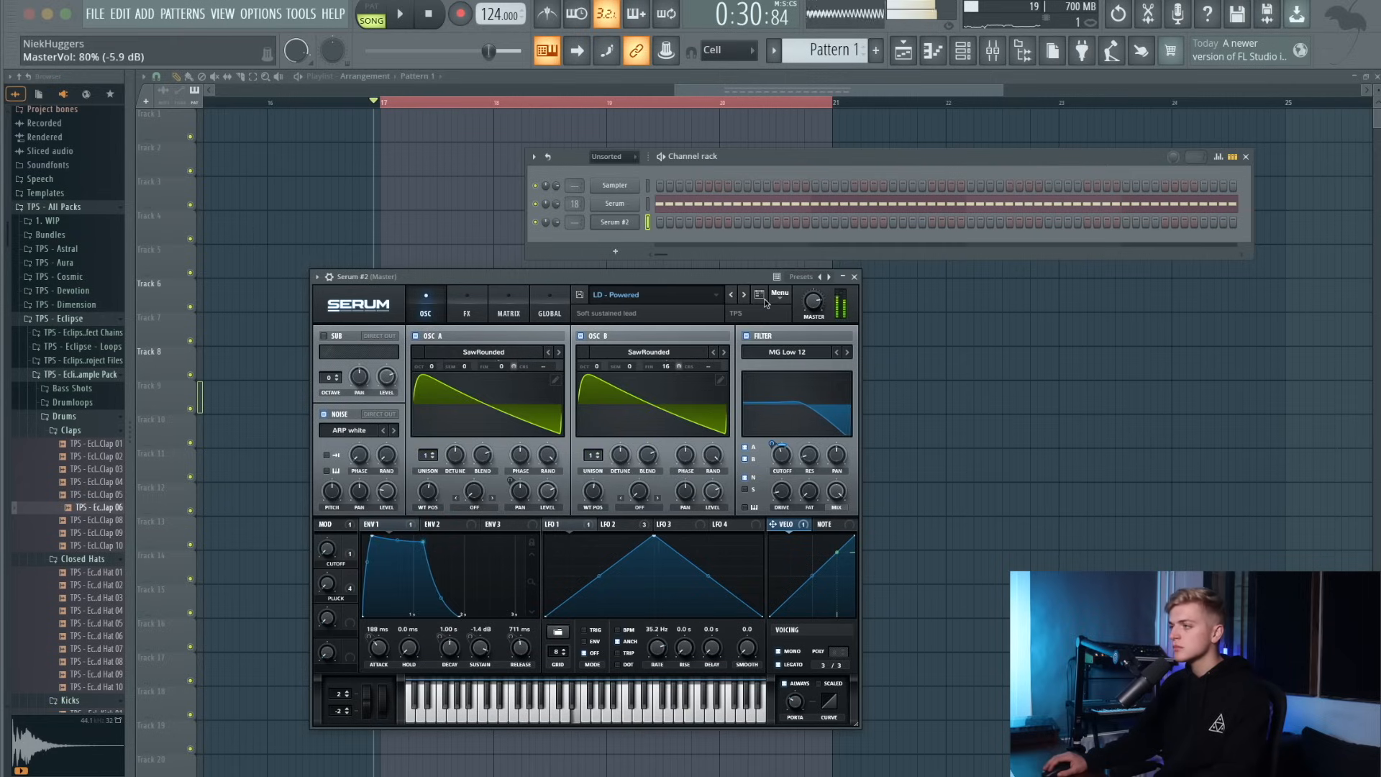
left_click(744, 295)
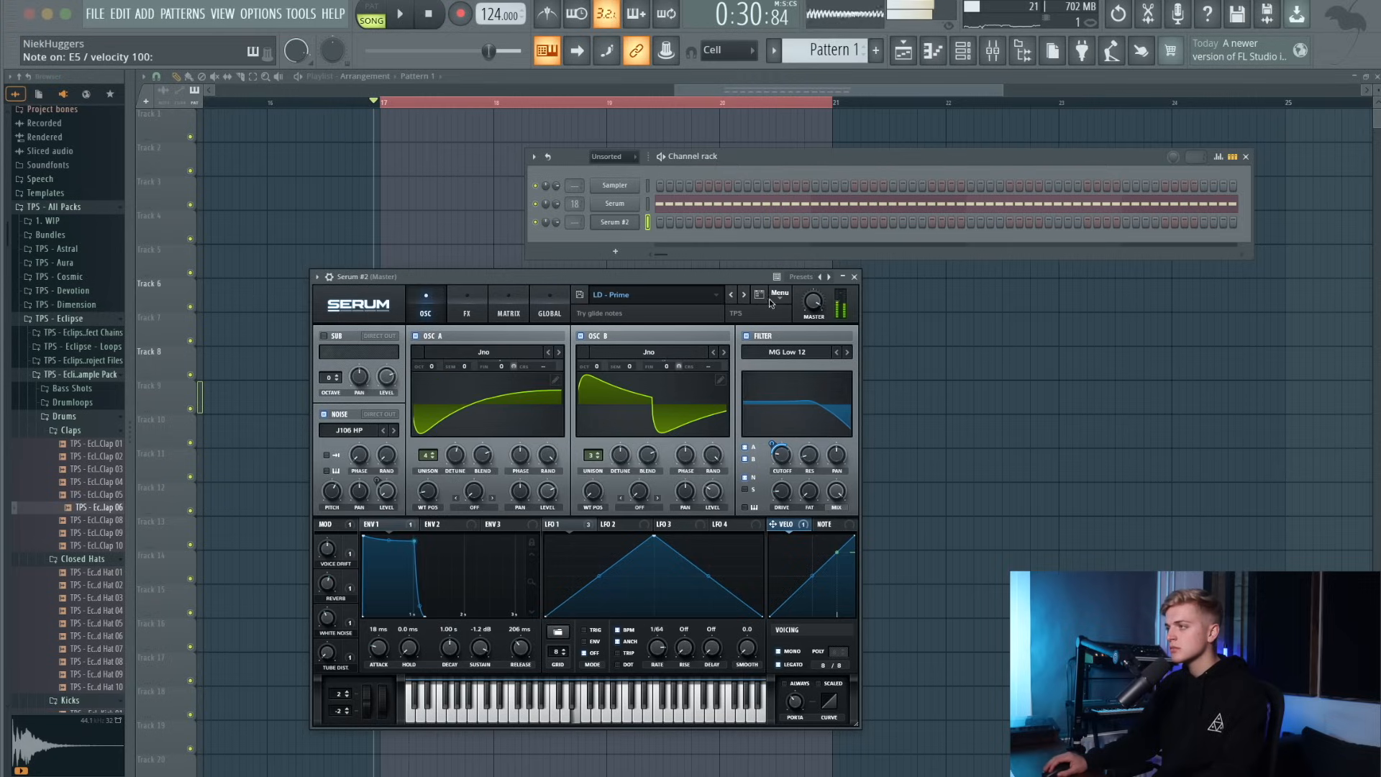
Turn off Serum #2's Reverb effect, and open the channel's piano roll with the plugin window closed.
left_click(464, 318)
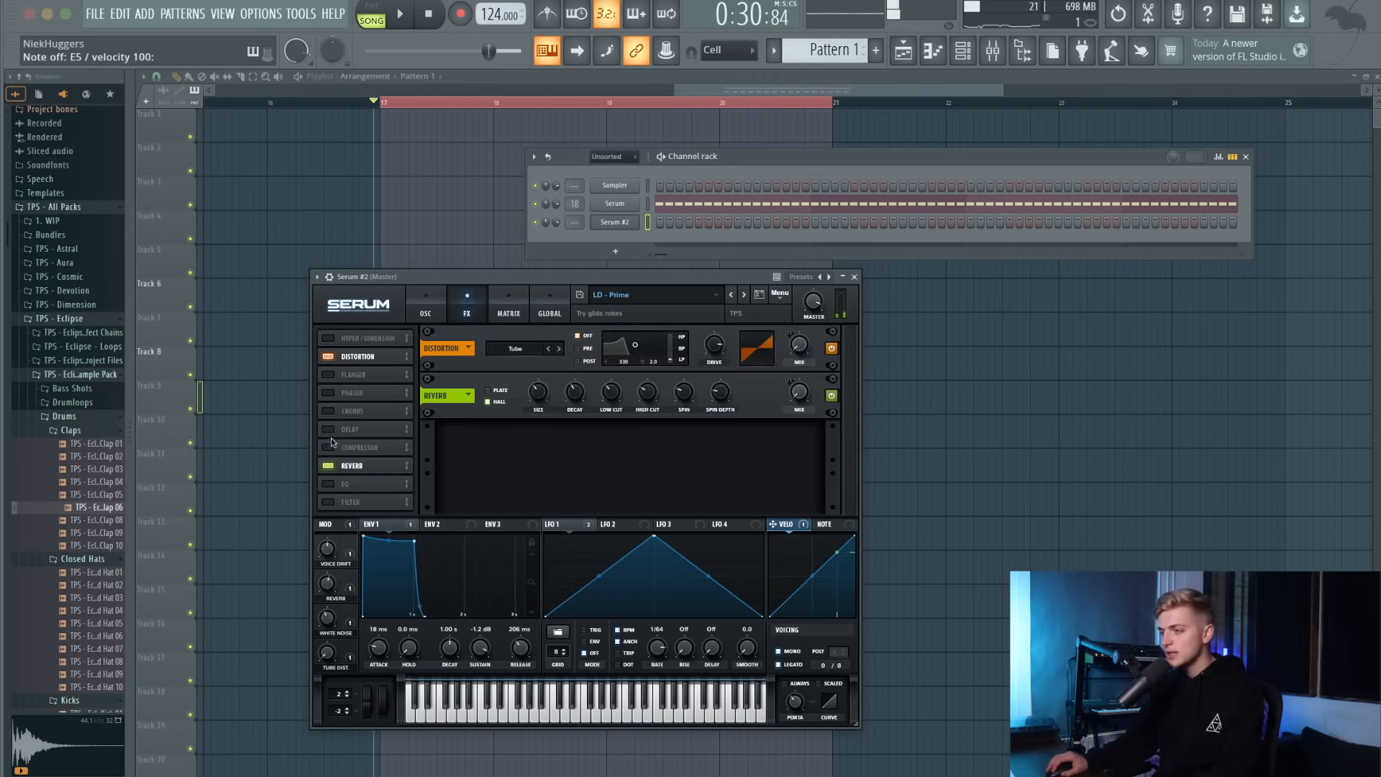
left_click(331, 465)
right_click(629, 228)
left_click(660, 223)
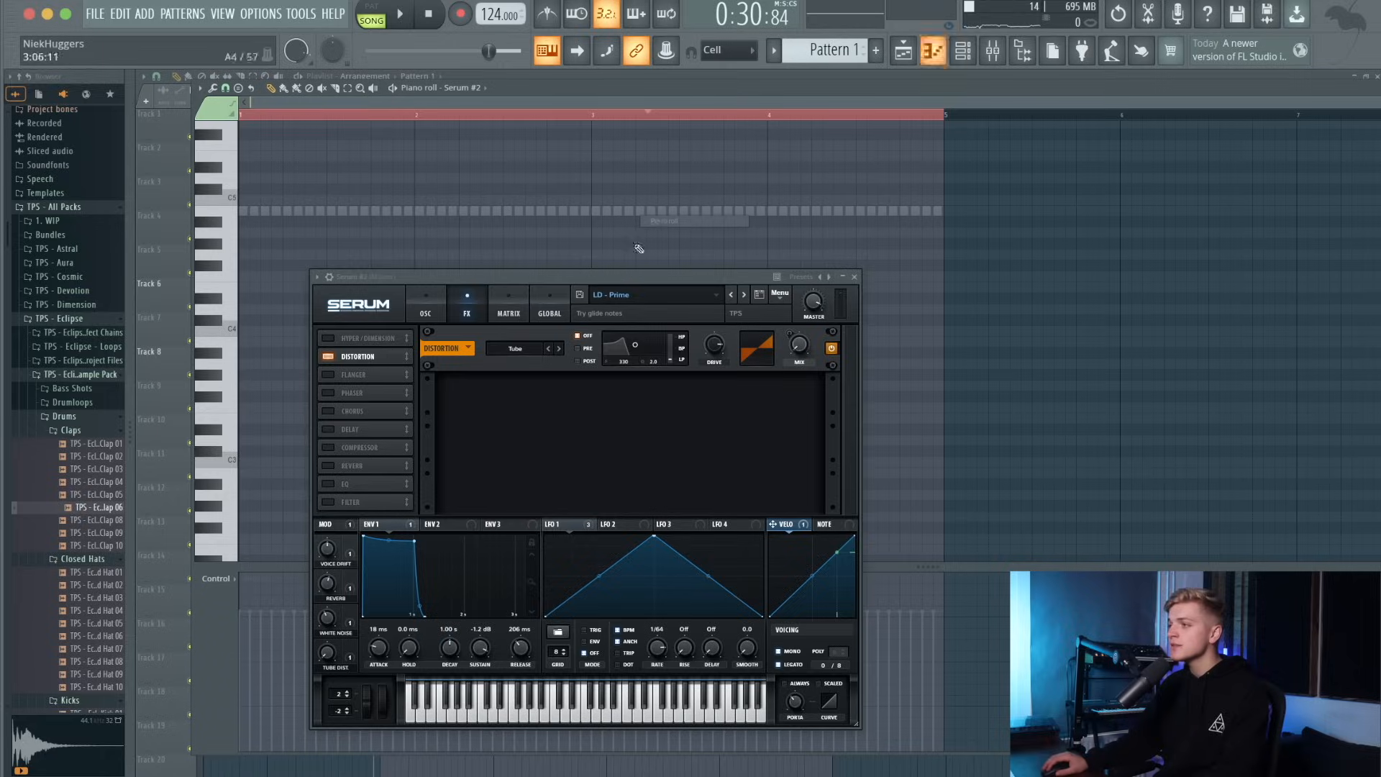
left_click(856, 278)
Draw a two-bar B4 note at the pattern start, transpose it down one octave and audition it with the loop.
scroll(280, 331, "up", 2)
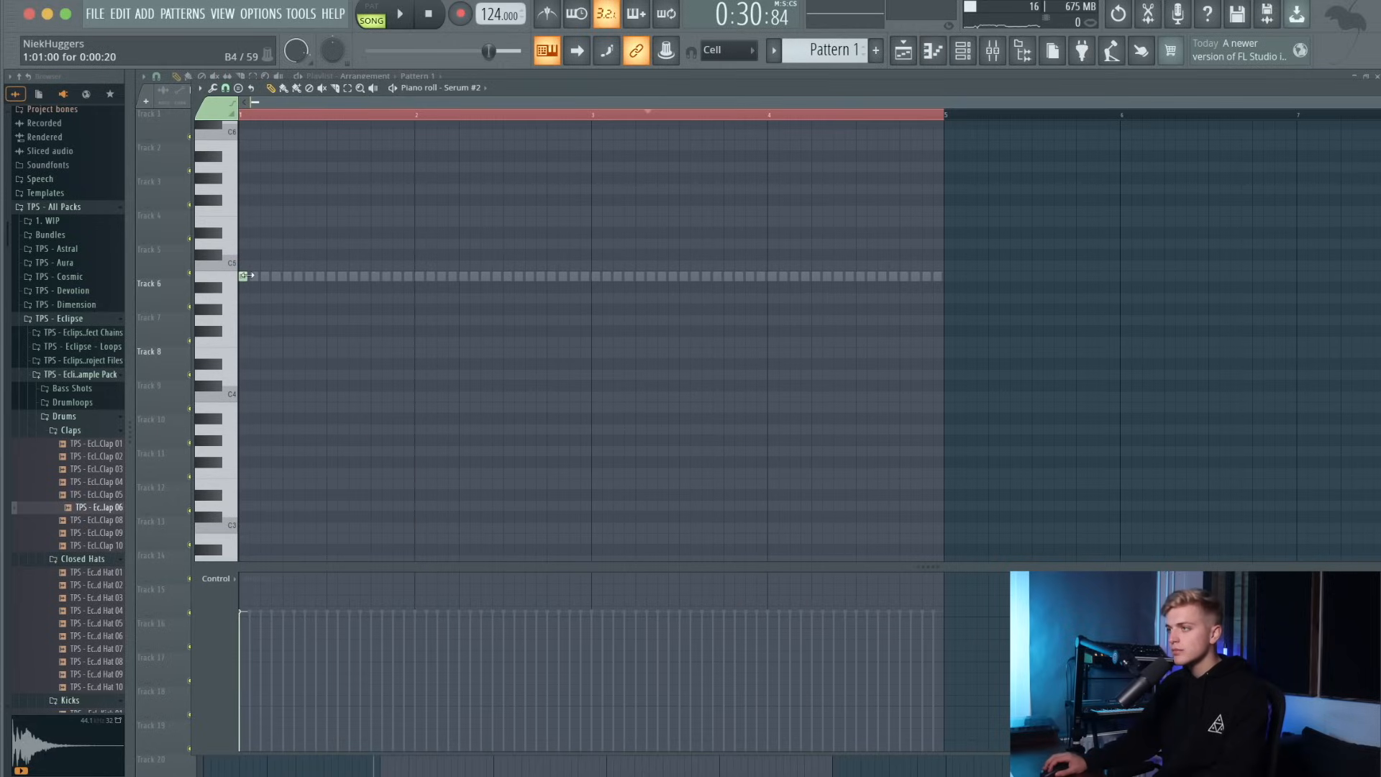
left_click_drag(246, 276, 586, 288)
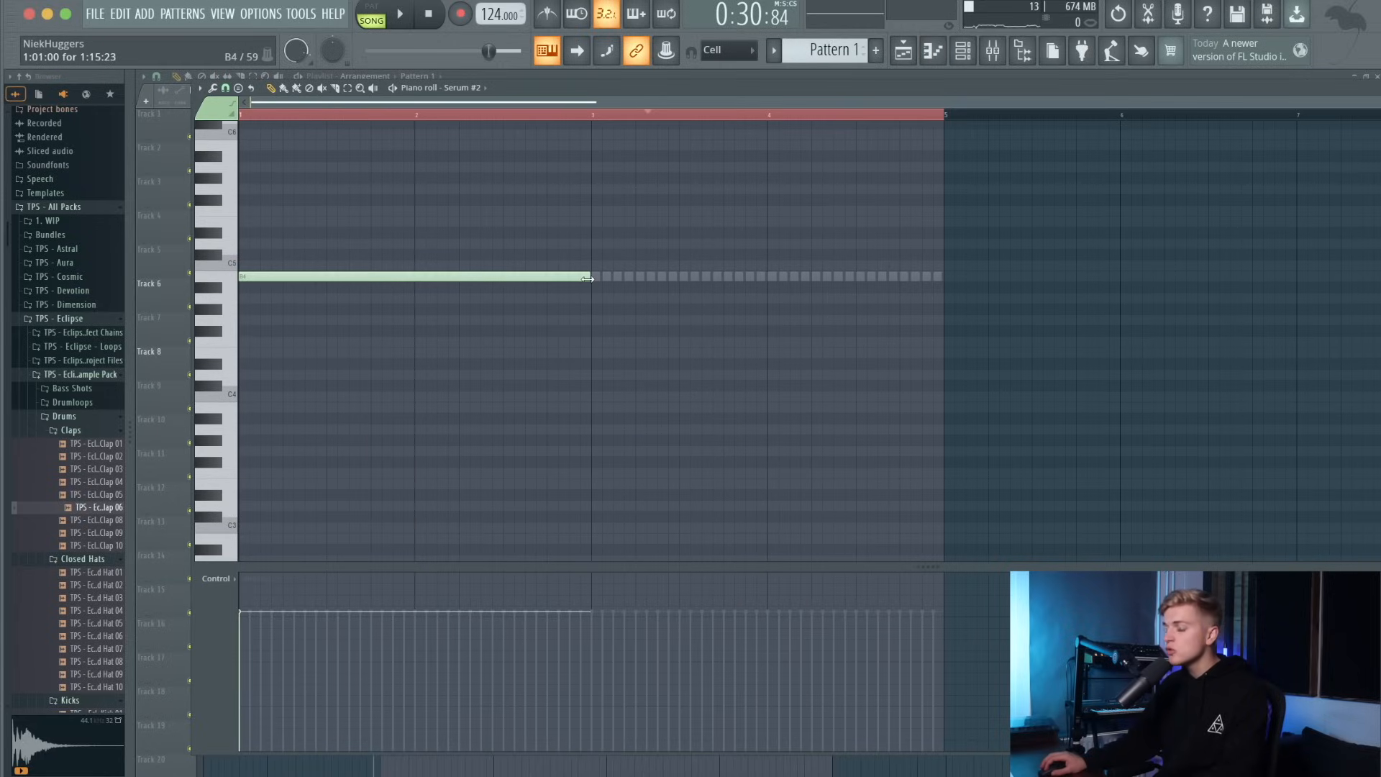
left_click_drag(597, 115, 4, 257)
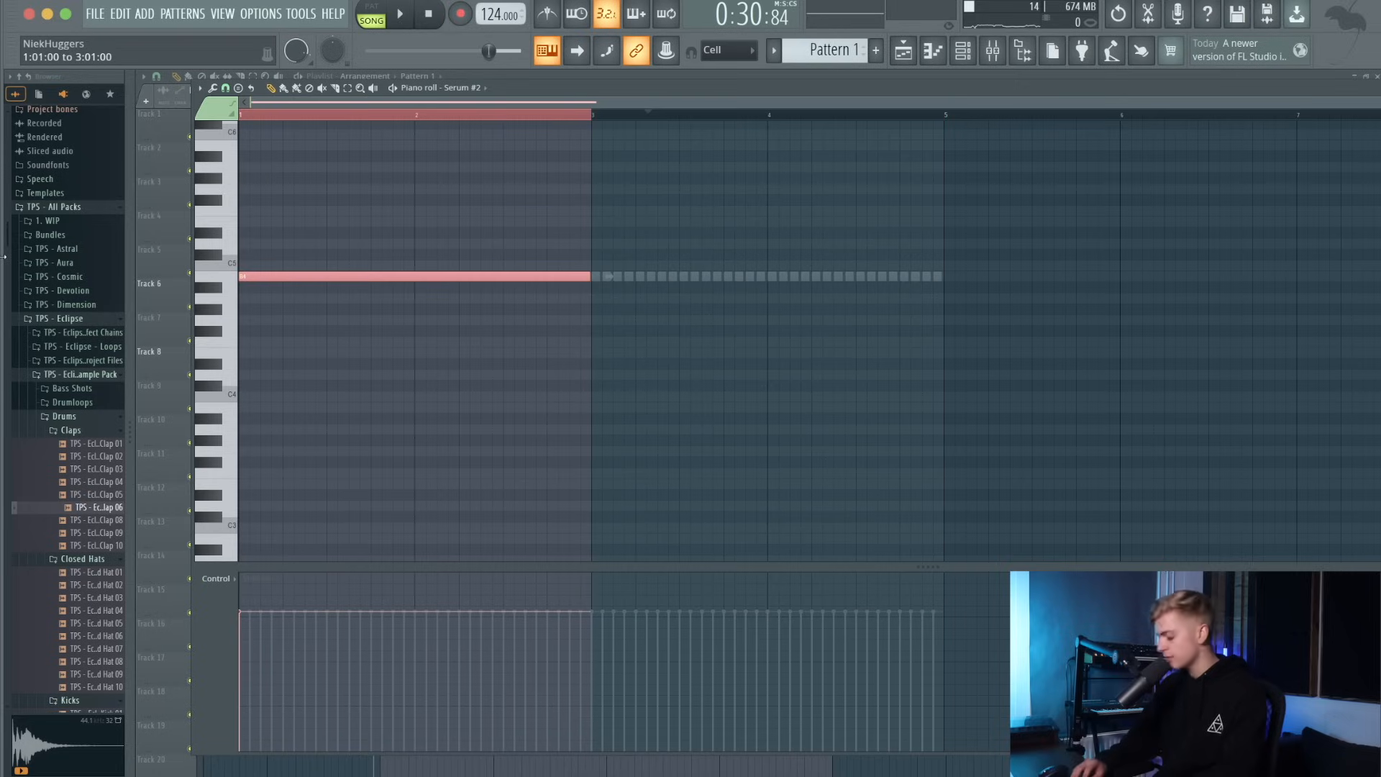
key("ctrl+Down")
key("space")
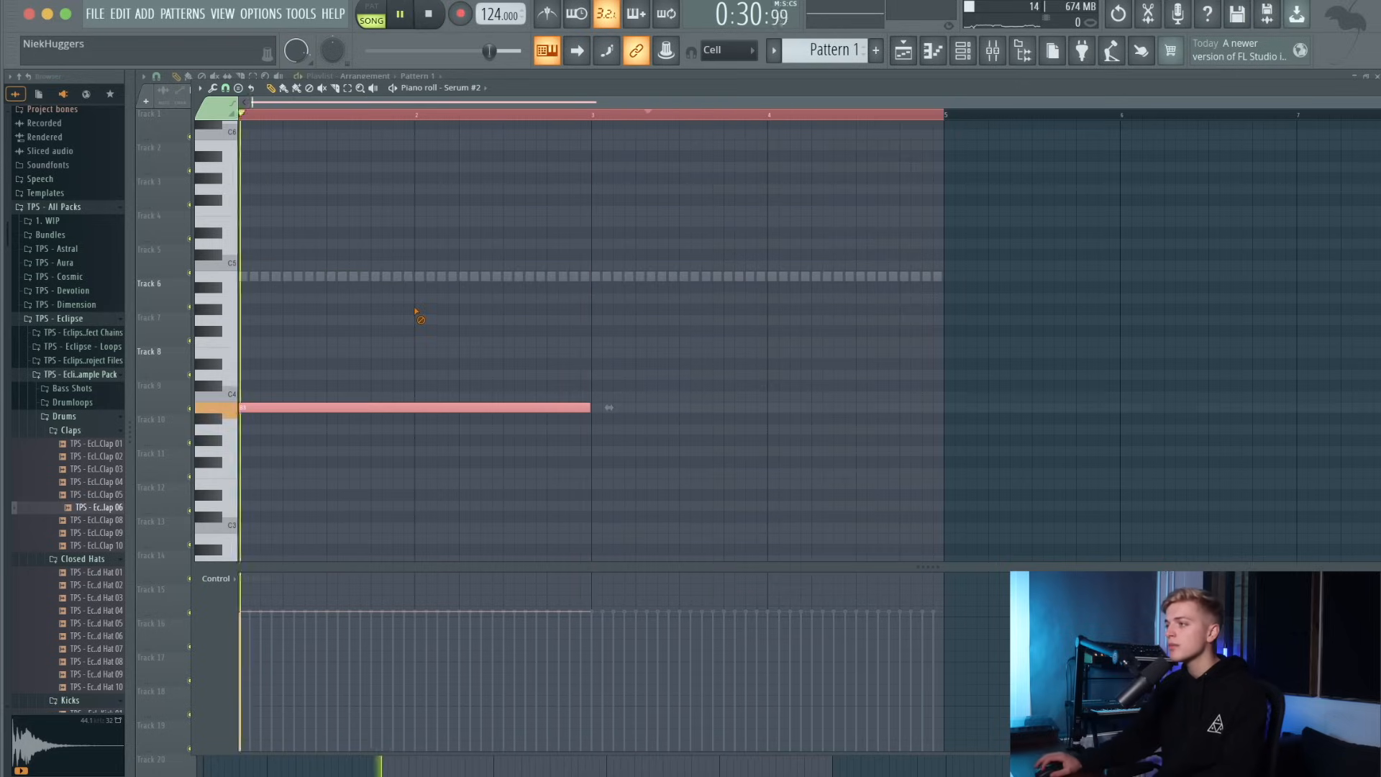
key("space")
Route Serum #2 to mixer track 15 and load Fruity parametric EQ 2 into its first effect slot.
key("F9")
left_click(768, 342)
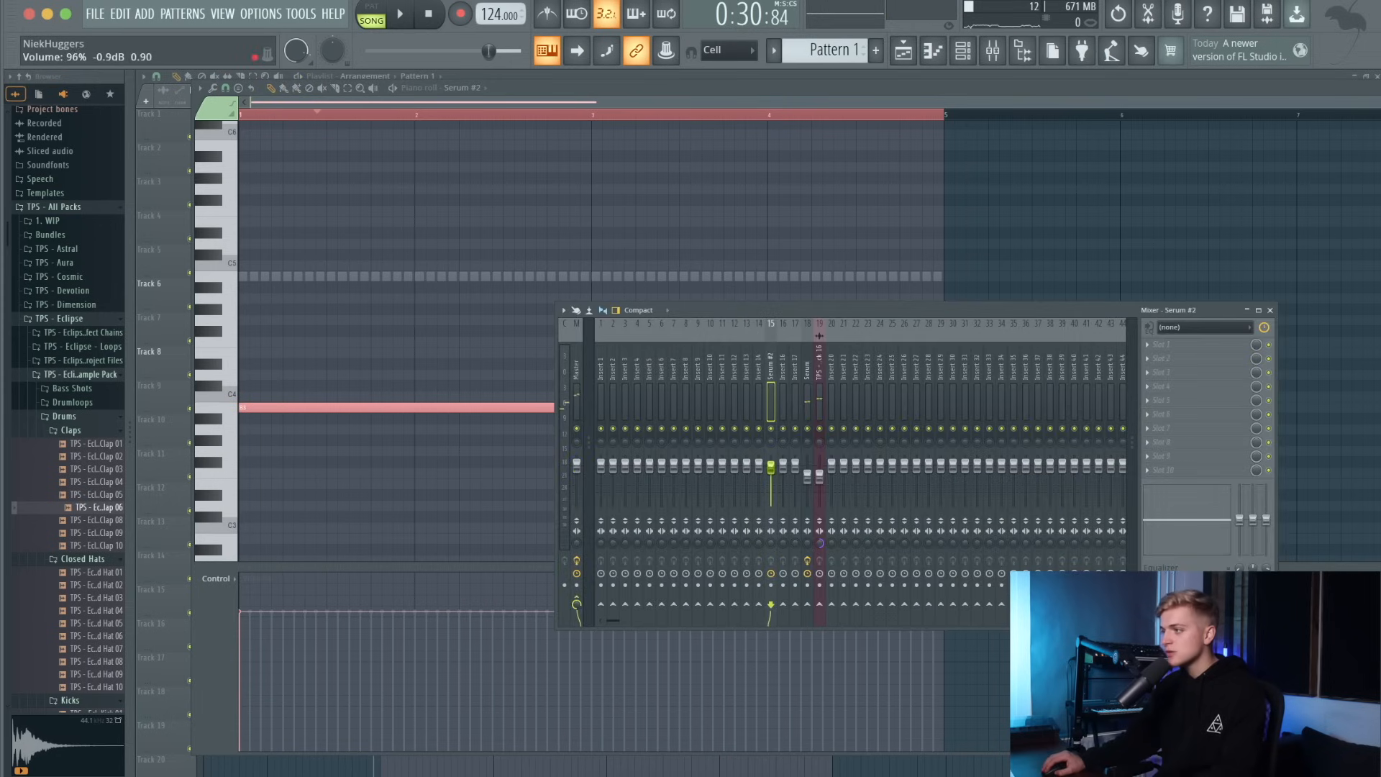
left_click(1165, 351)
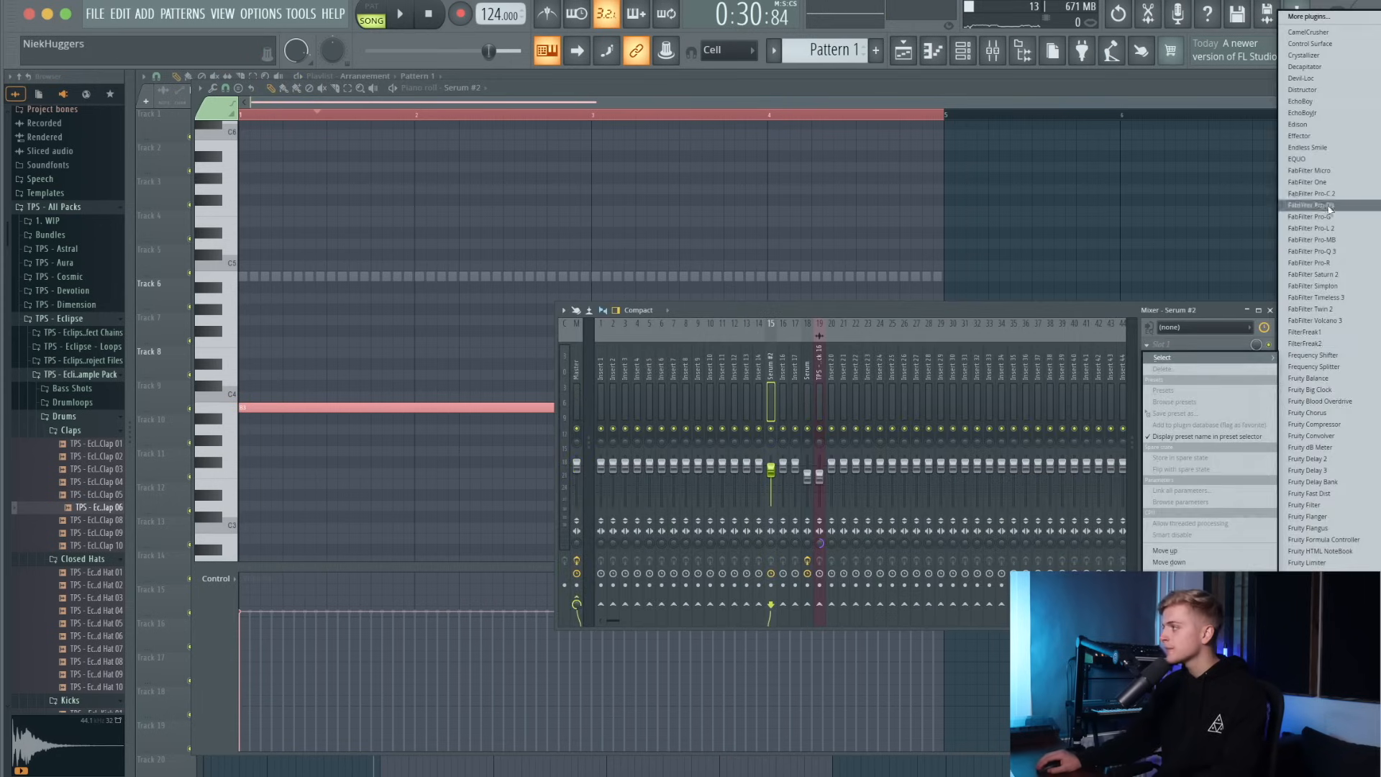
left_click(1329, 494)
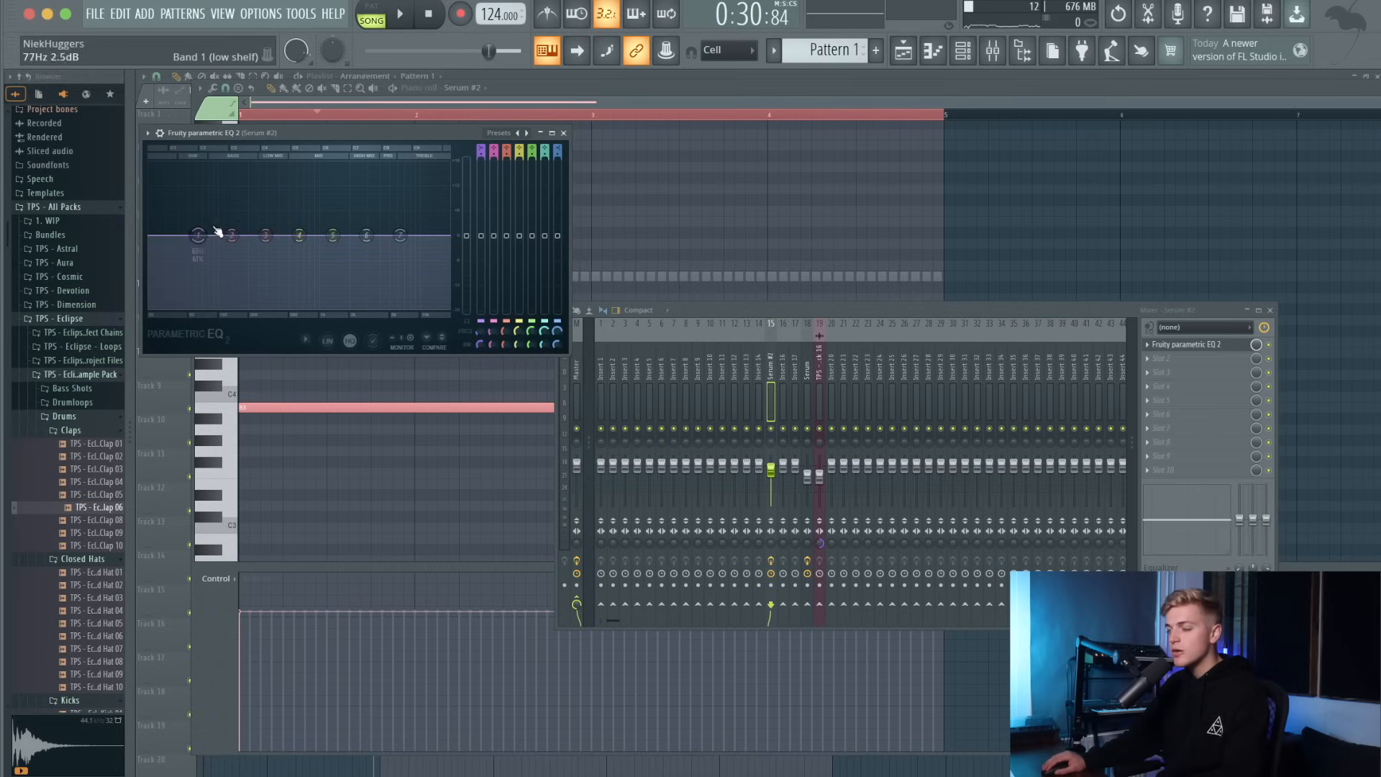
Roll off the low frequencies of Serum #2 with the lowest EQ bands and audition the result with the loop.
left_click_drag(218, 231, 218, 308)
key("space")
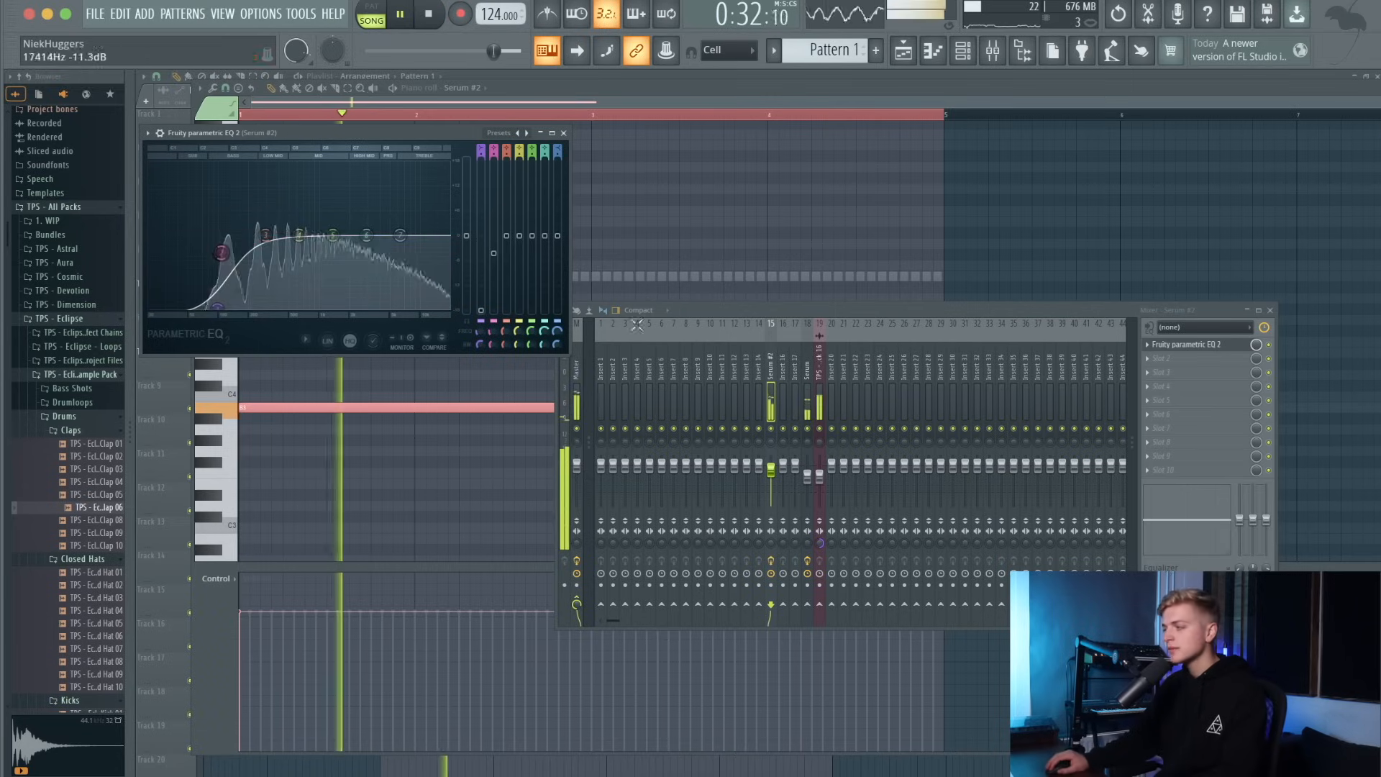
key("space")
Load Kickstart 2 into slot 9 of the Serum #2 track, set its mix to 71% and audition the ducking.
left_click(1191, 455)
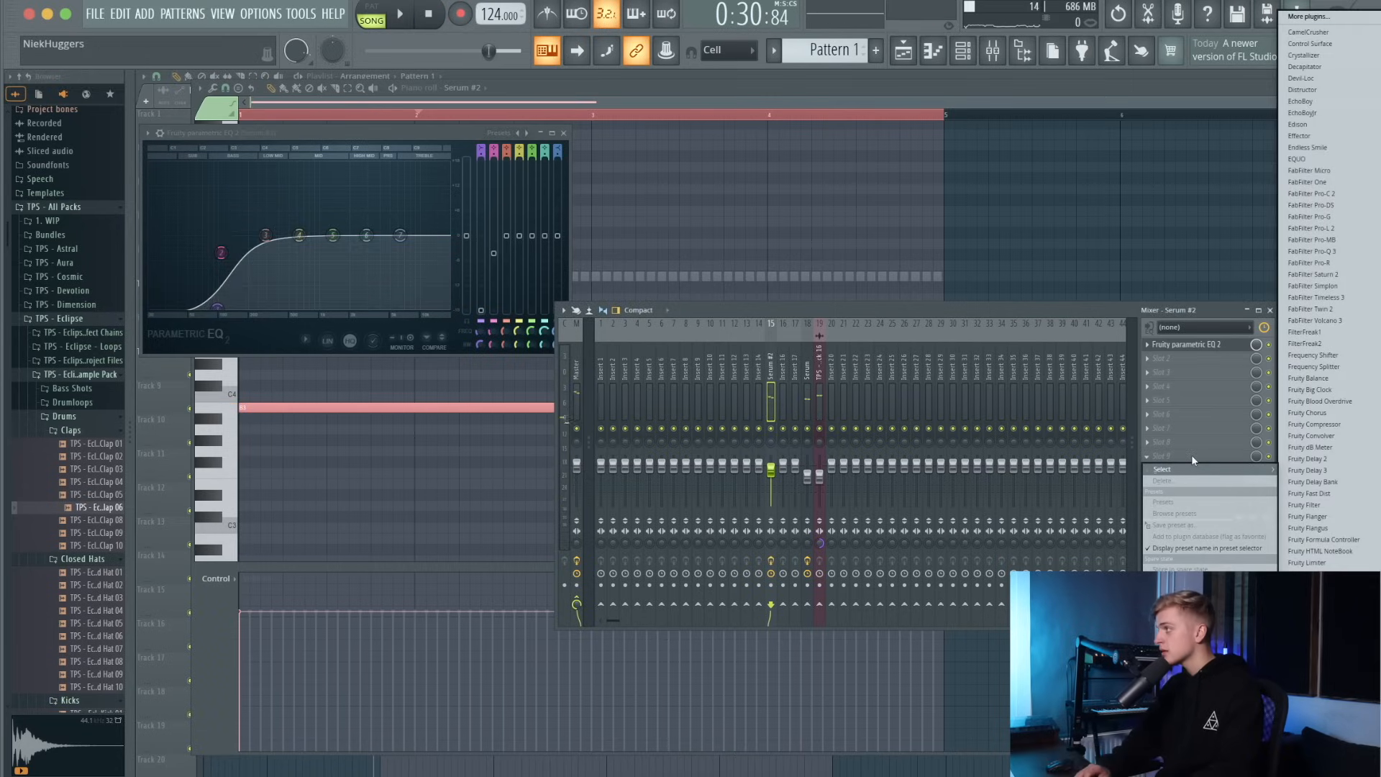
left_click(1307, 720)
left_click_drag(84, 142, 85, 156)
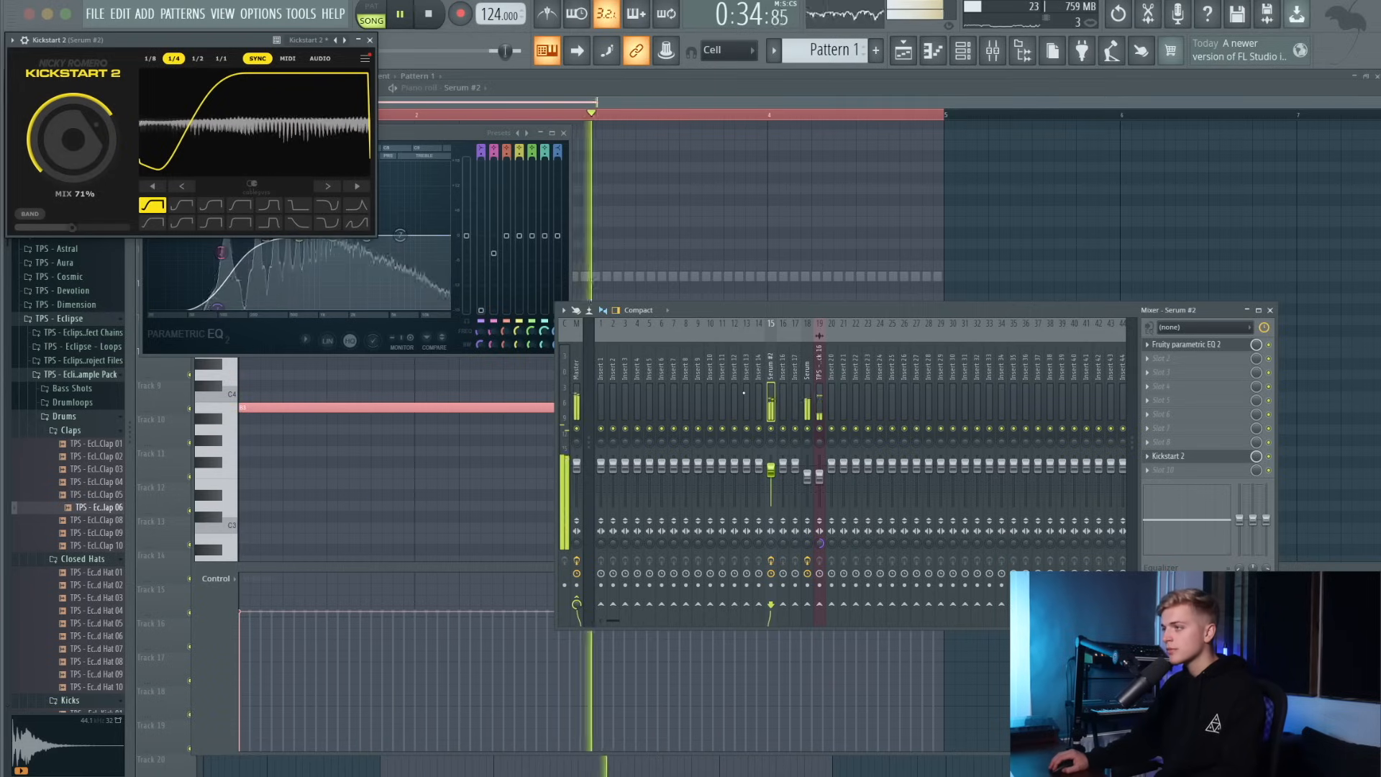
key("space")
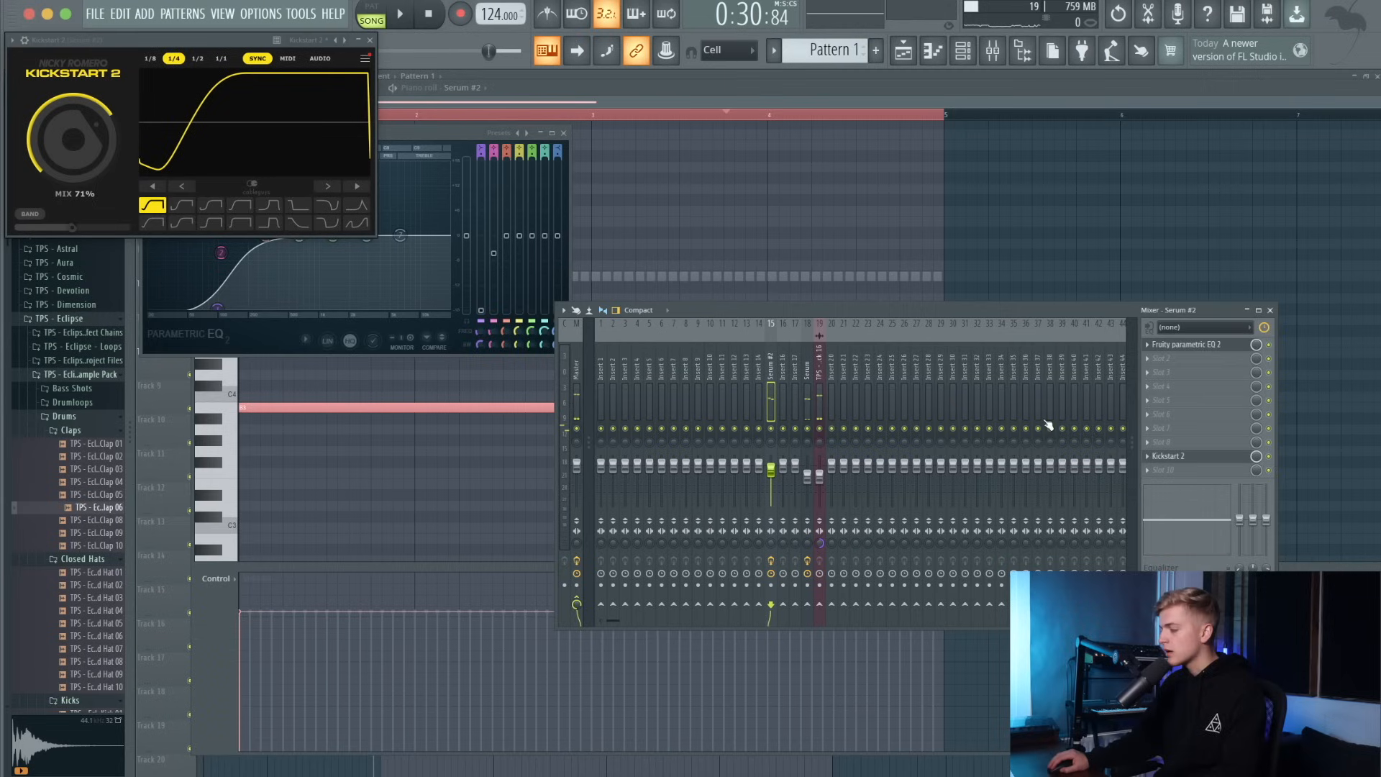
Load Gross Beat into slot 4 of the Serum #2 track and close the Kickstart 2 and EQ windows.
left_click(1146, 386)
left_click(1169, 388)
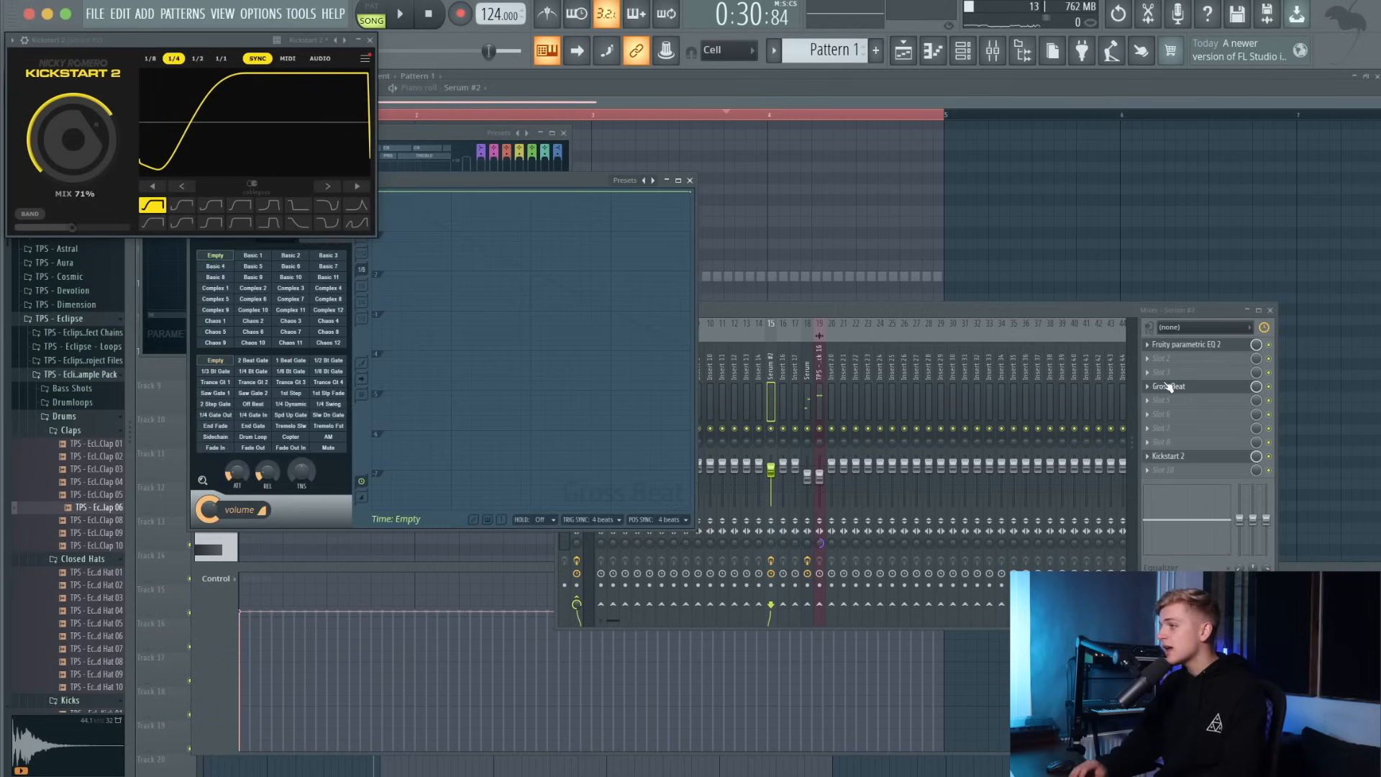
left_click(371, 40)
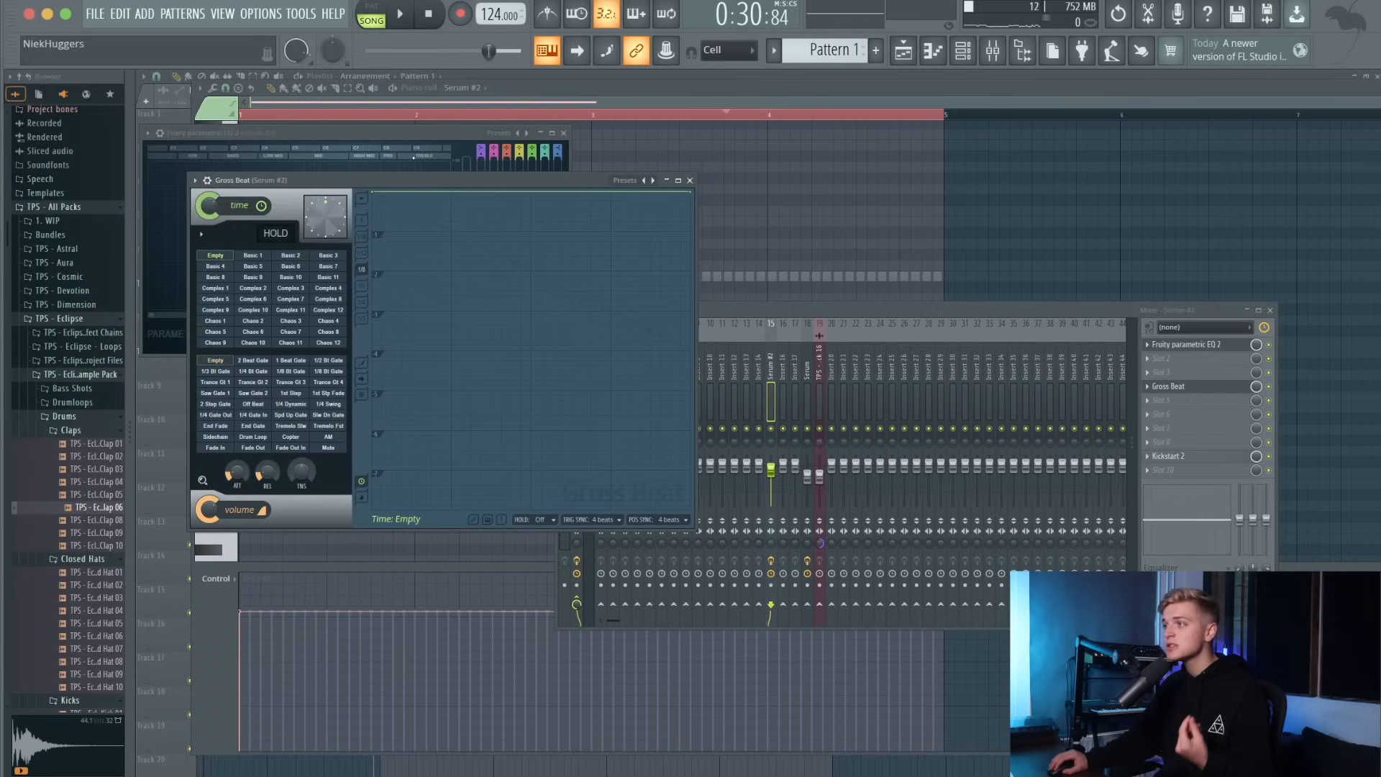
left_click(565, 133)
left_click_drag(249, 455, 406, 516)
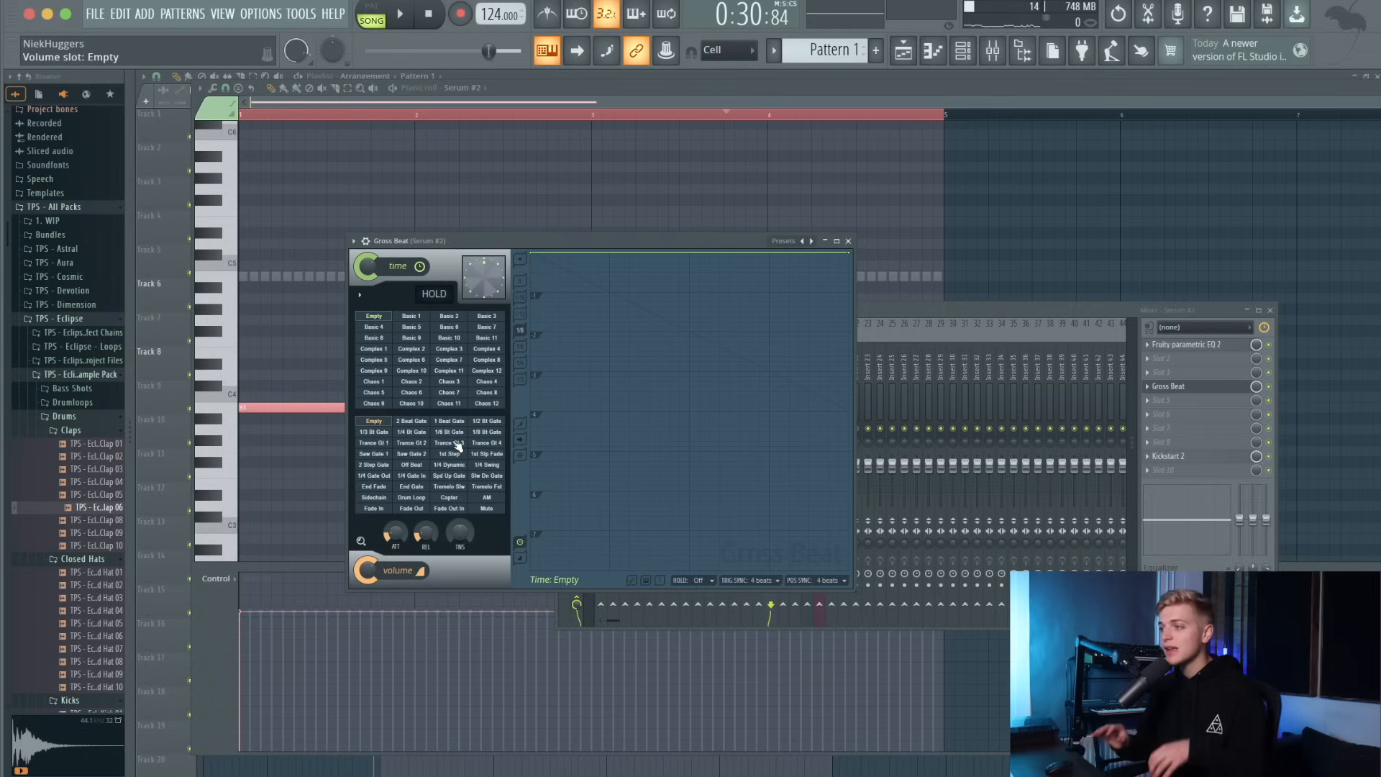
Set Gross Beat's volume slot to the Trance Gt 3 gate pattern and play the loop.
left_click(381, 421)
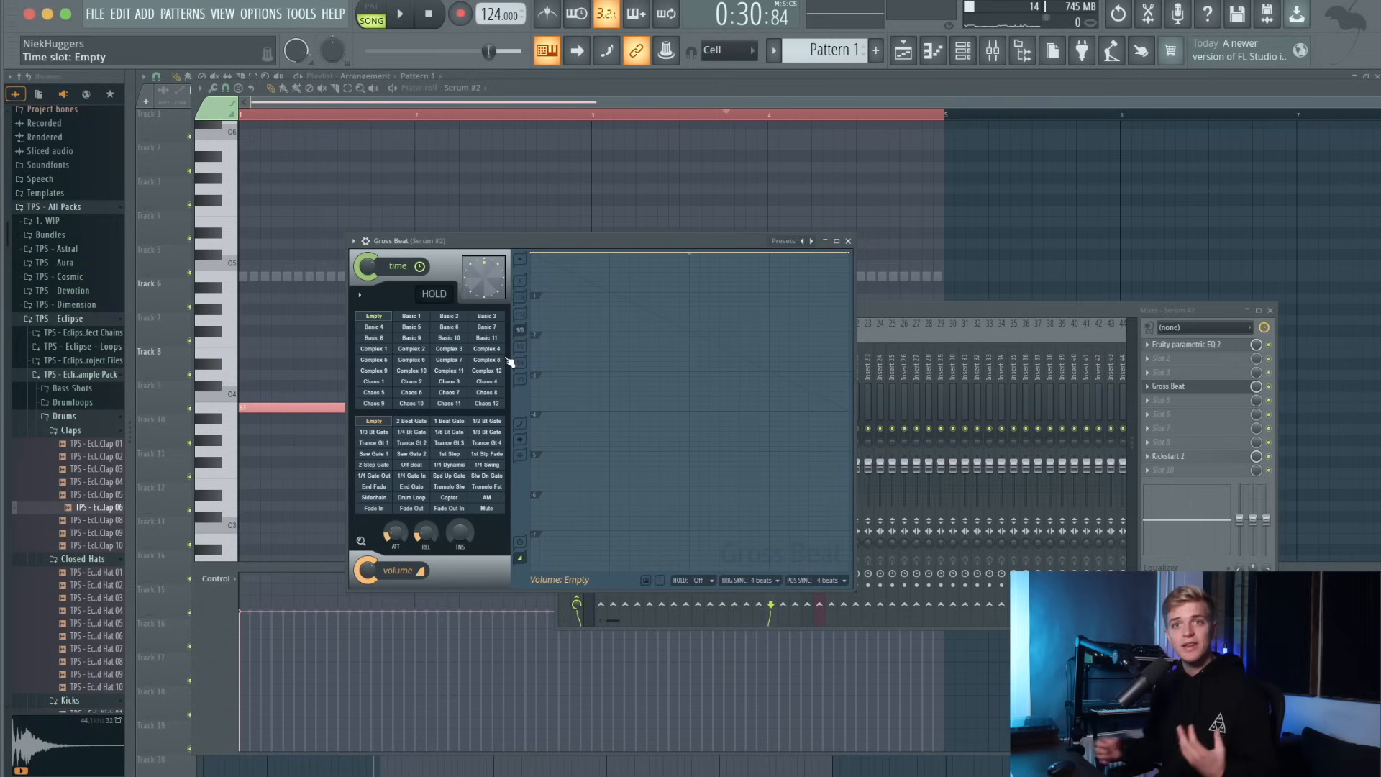
left_click(458, 432)
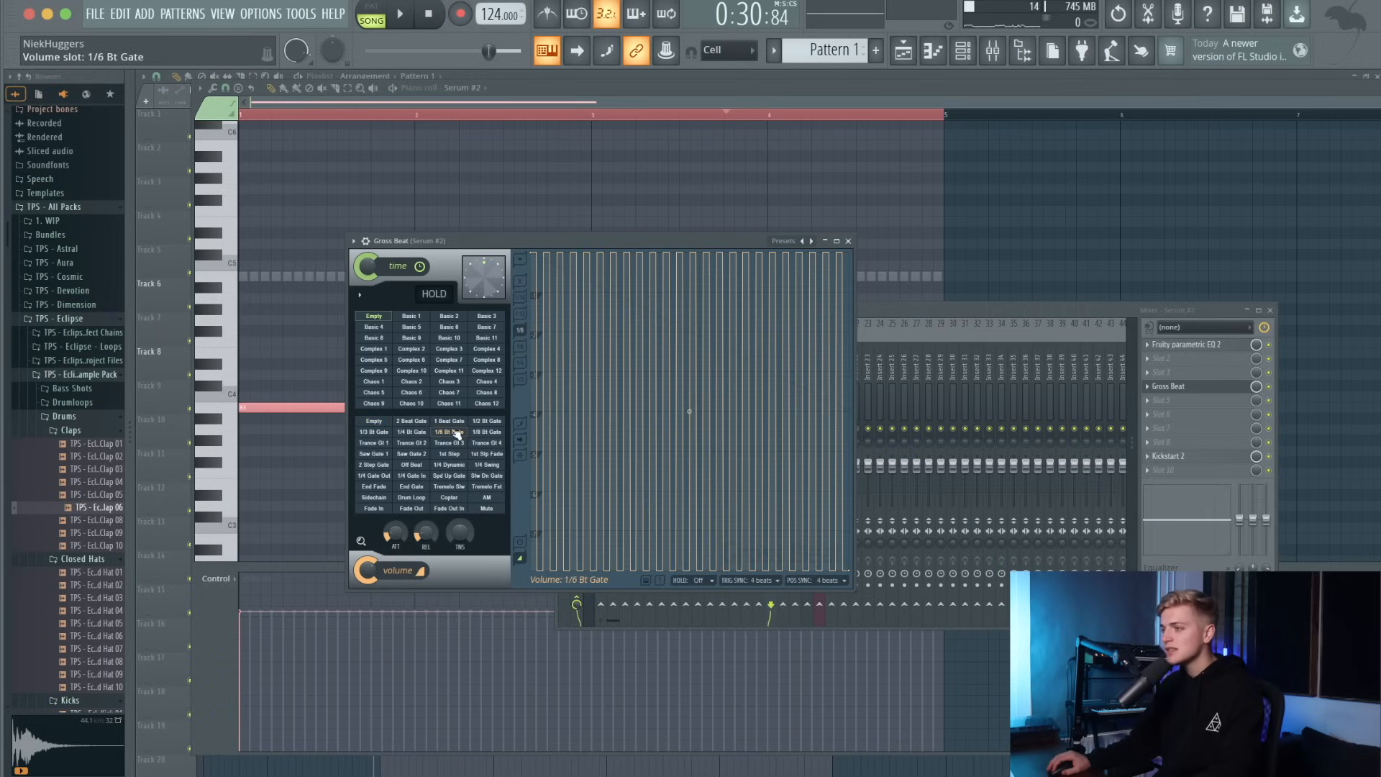
left_click(450, 444)
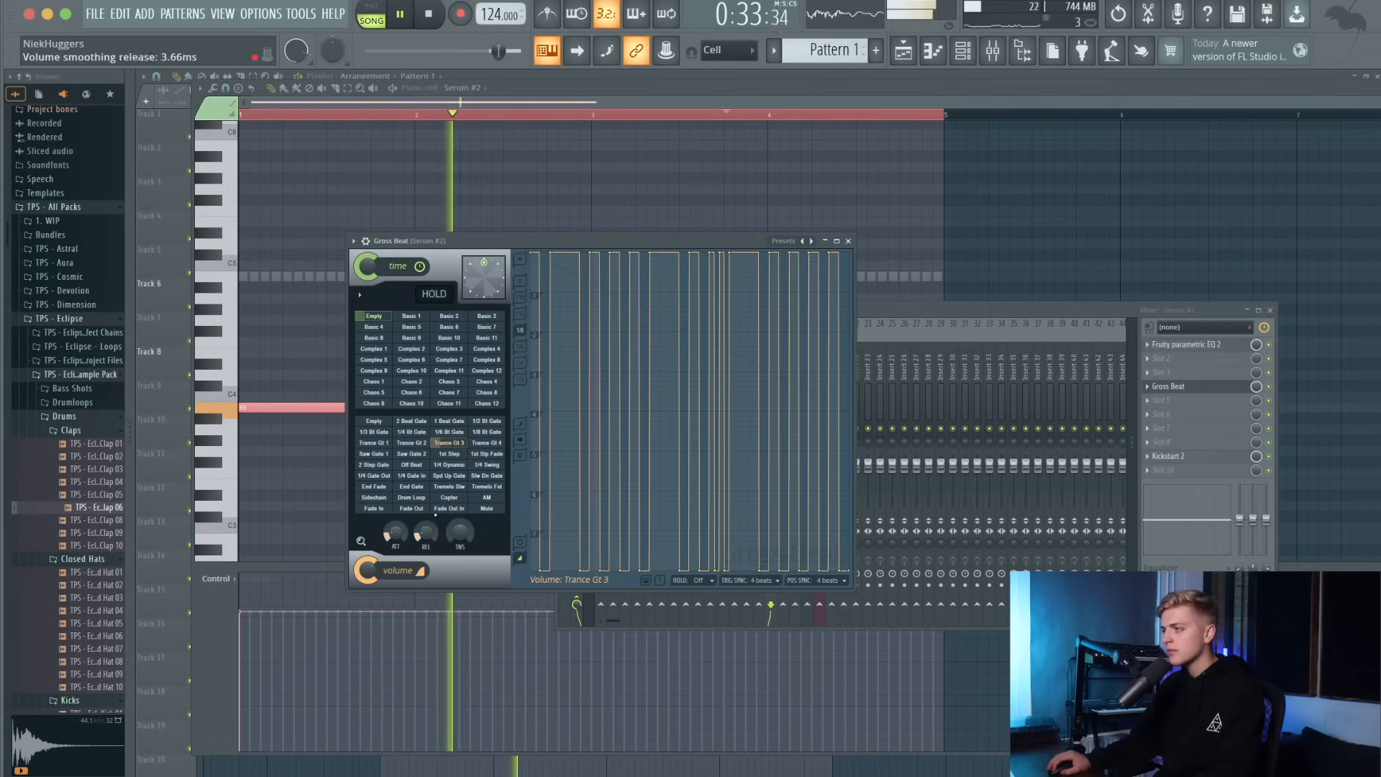
Close Gross Beat and the mixer, stop playback and show the channel rack.
left_click(848, 241)
key("F9")
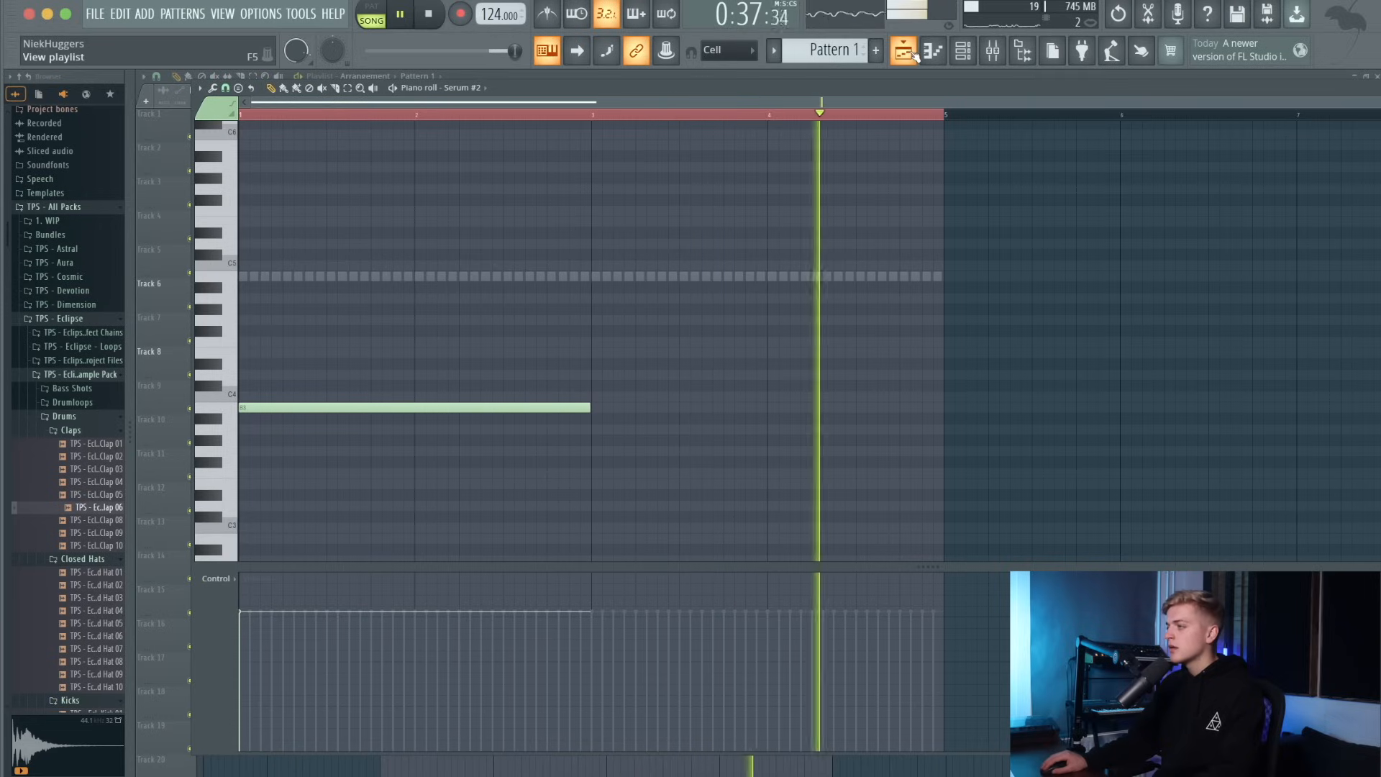
key("space")
left_click(964, 52)
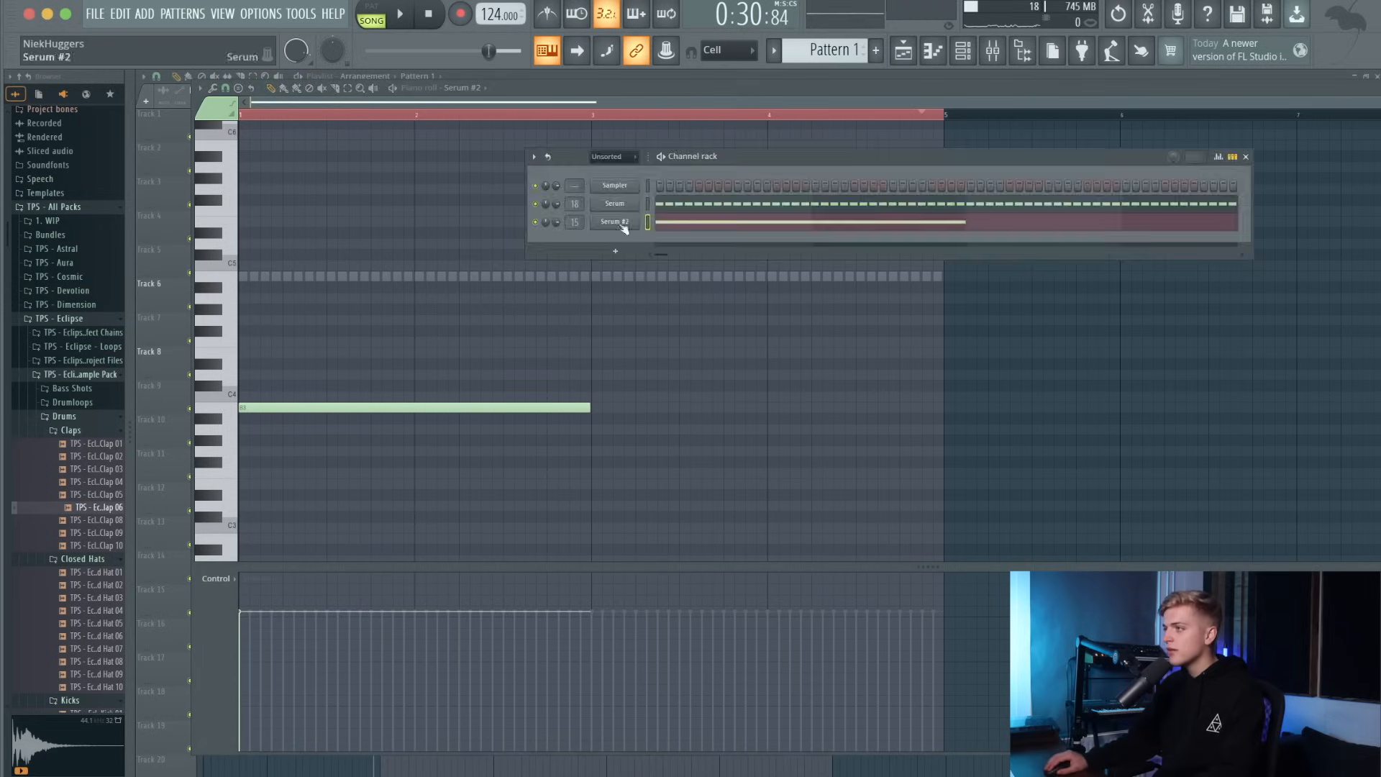
Adjust the filter cutoff of the Serum #2 lead, play the loop and return to the playlist.
left_click(615, 222)
mouse_move(785, 461)
left_click_drag(784, 442, 787, 443)
key("space")
left_click(903, 51)
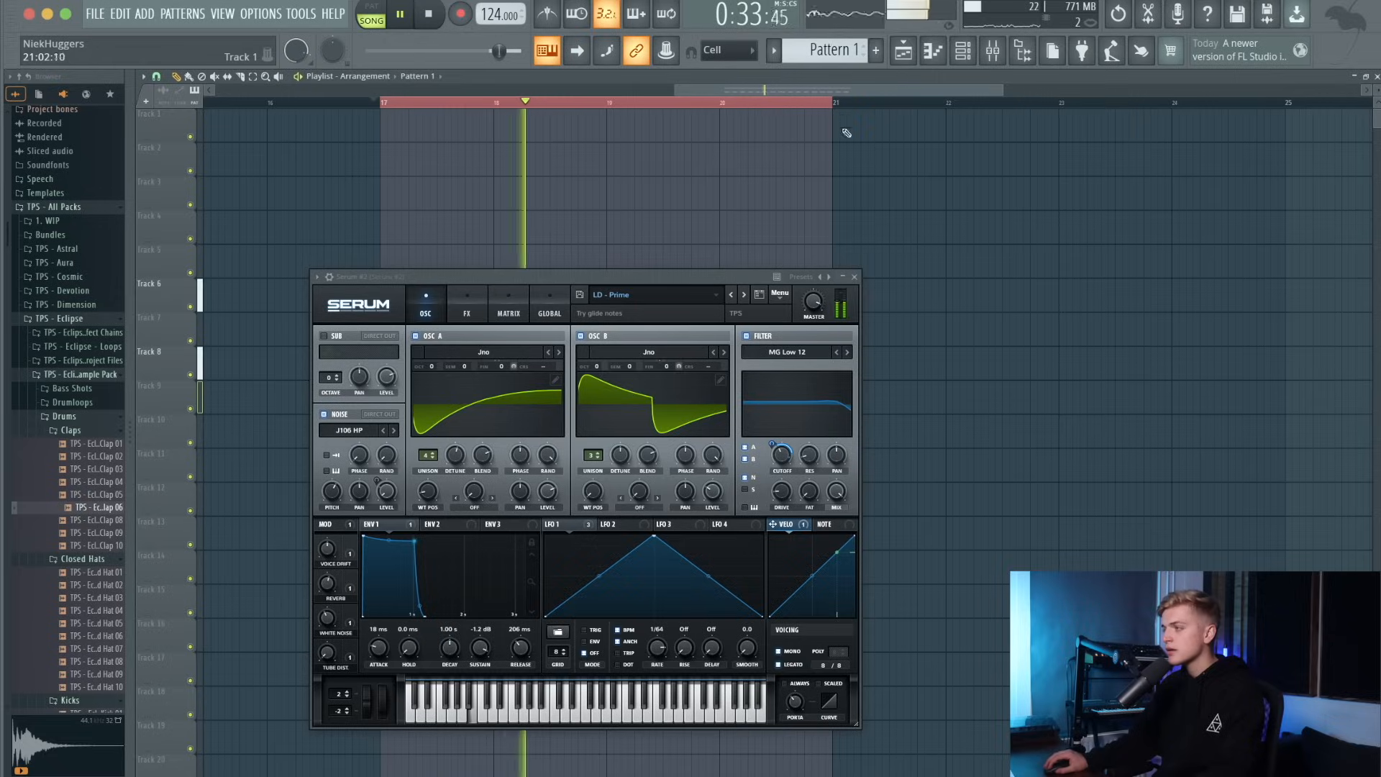
left_click(854, 277)
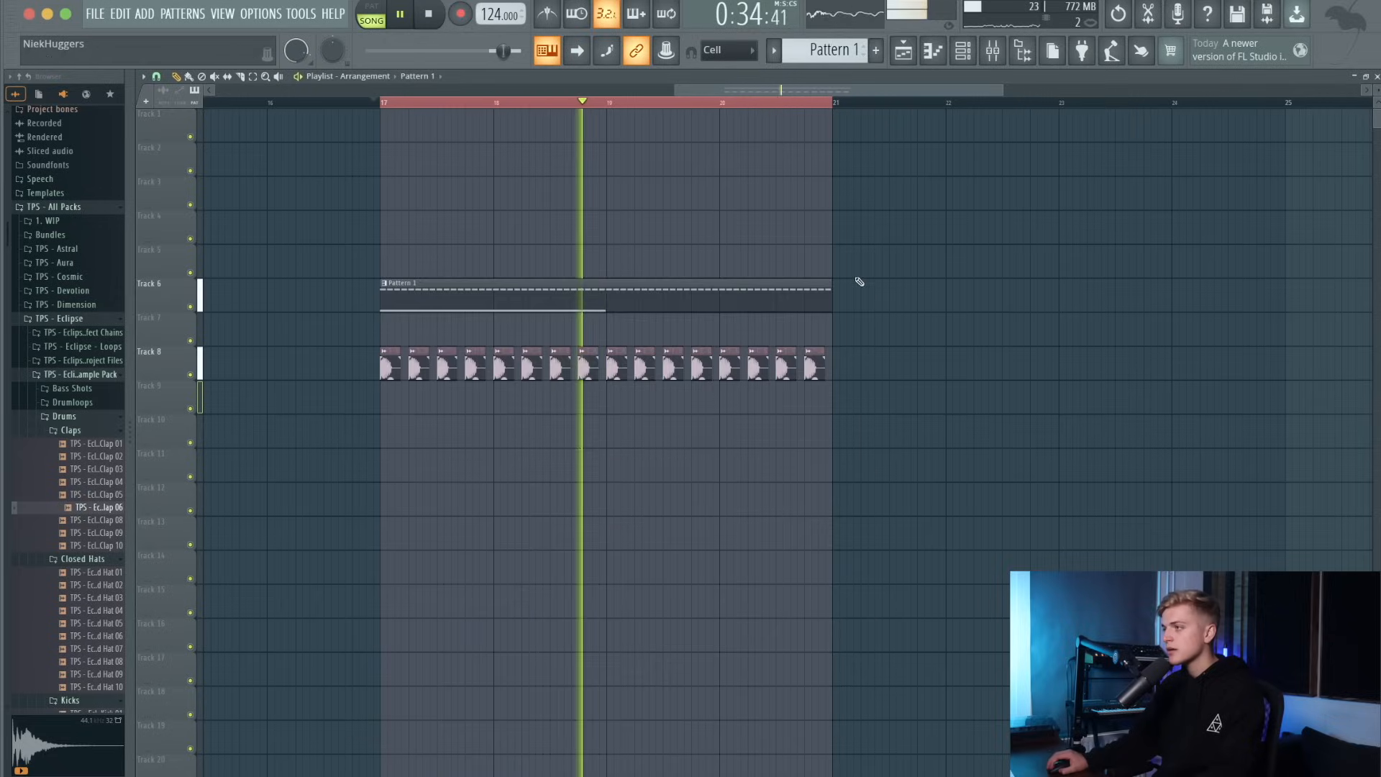
Load OTT into slot 2 of the Serum #2 mixer track, set its depth to 14% and time to 64%, and audition it.
left_click(993, 51)
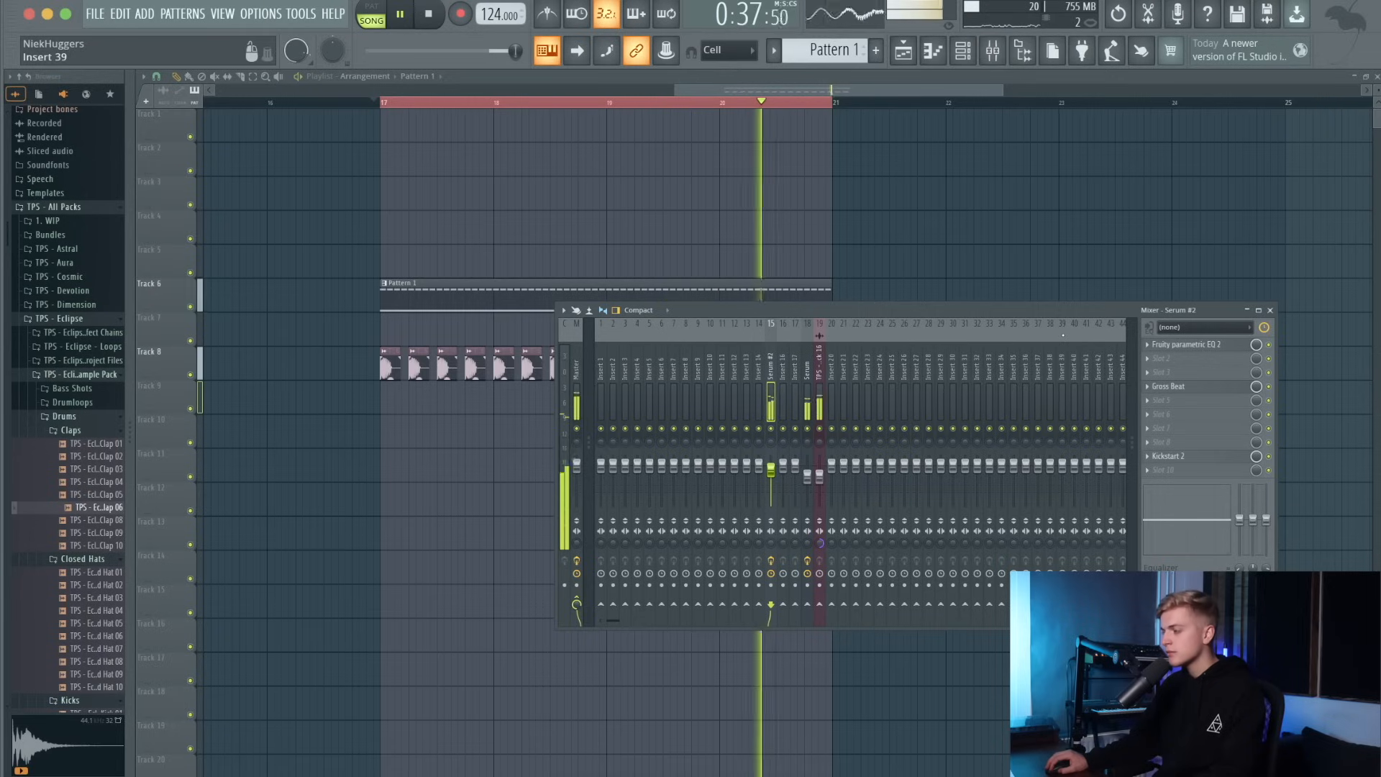
left_click(1180, 400)
key("Escape")
key("space")
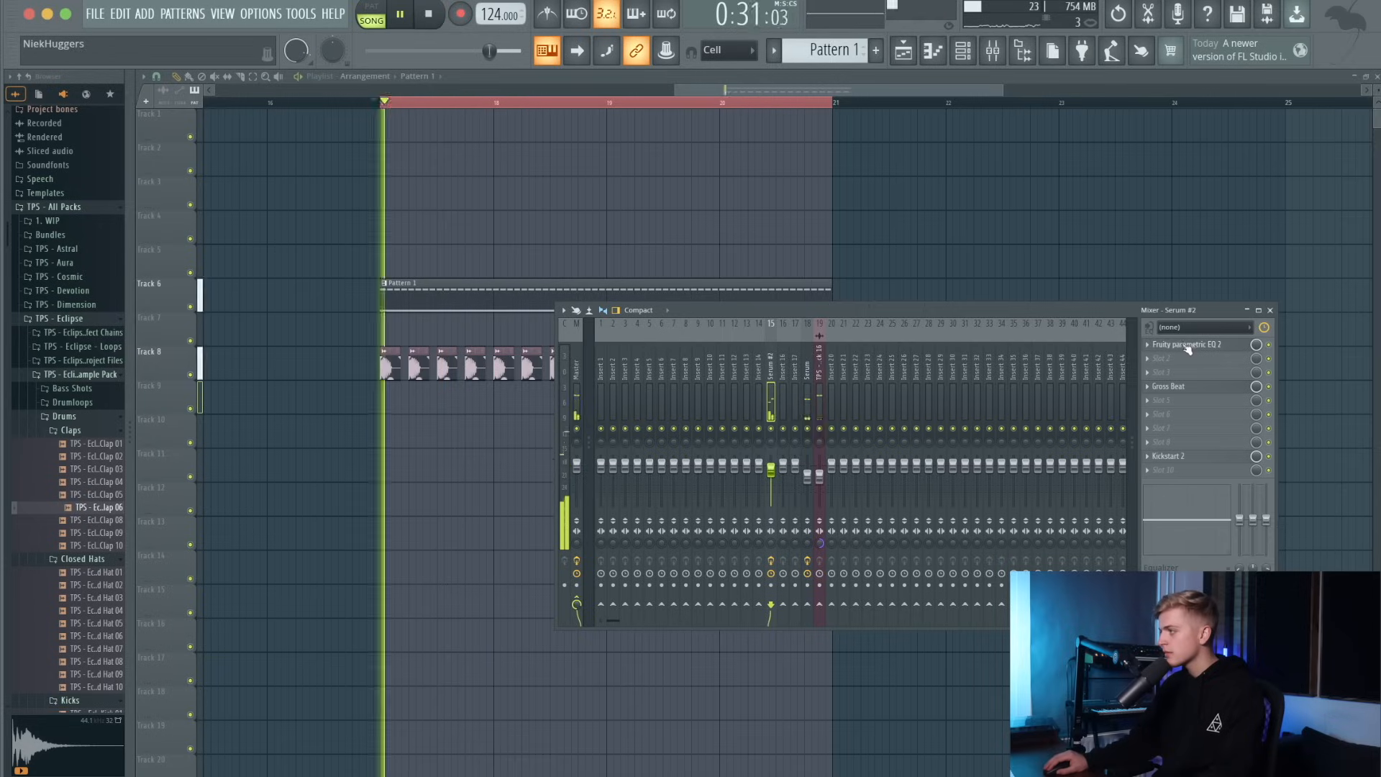
left_click(1162, 358)
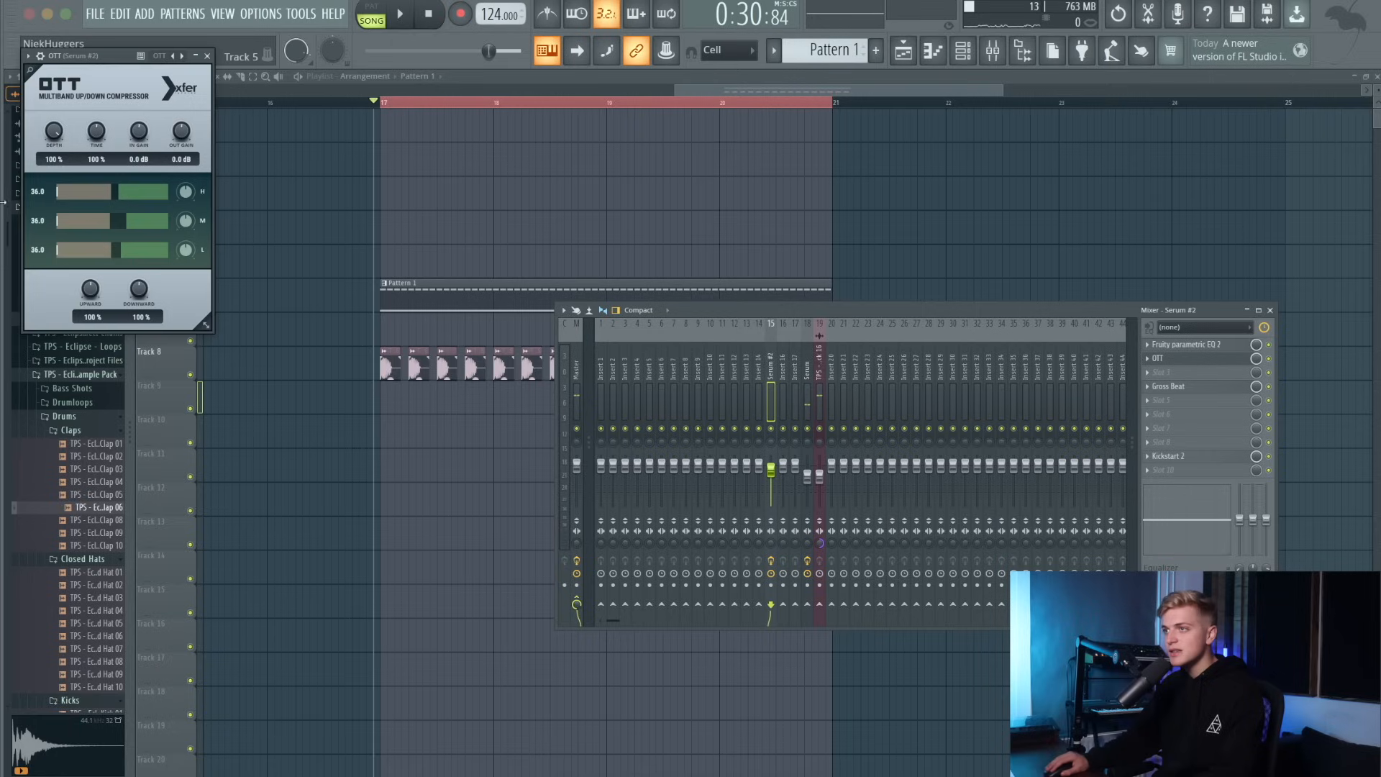
key("space")
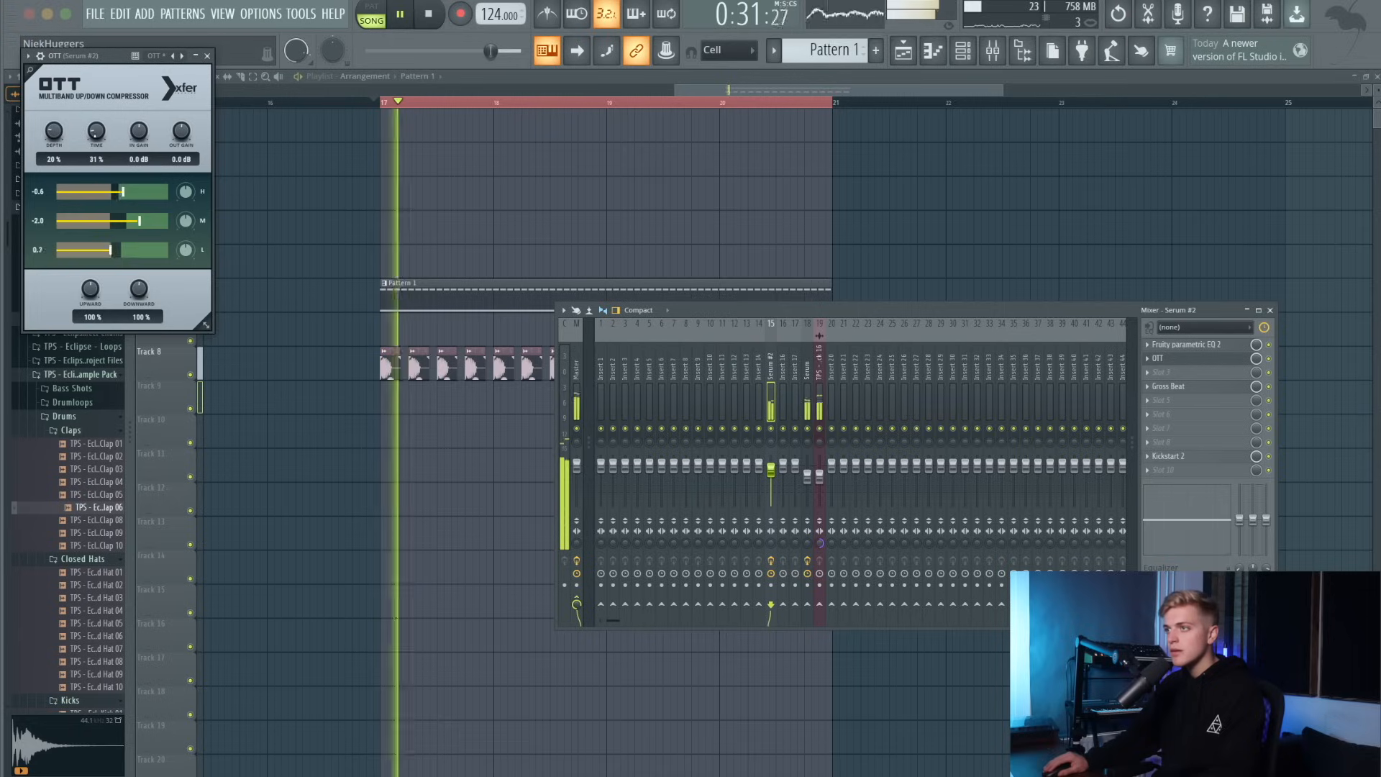
key("space")
key("space")
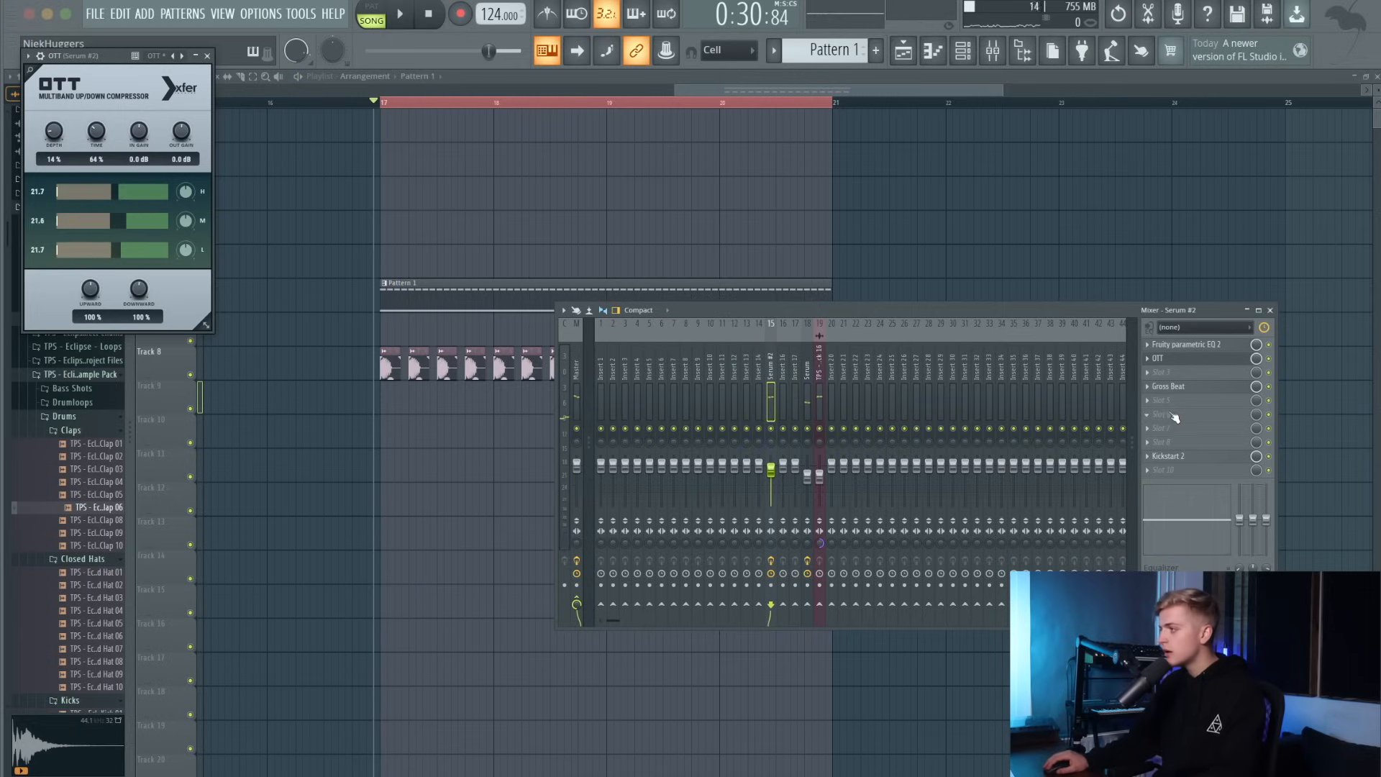
Load Fruity Reeverb 2 into slot 6 of the Serum #2 track, set its stereo separation to 39%, audition it and close OTT.
left_click(1175, 415)
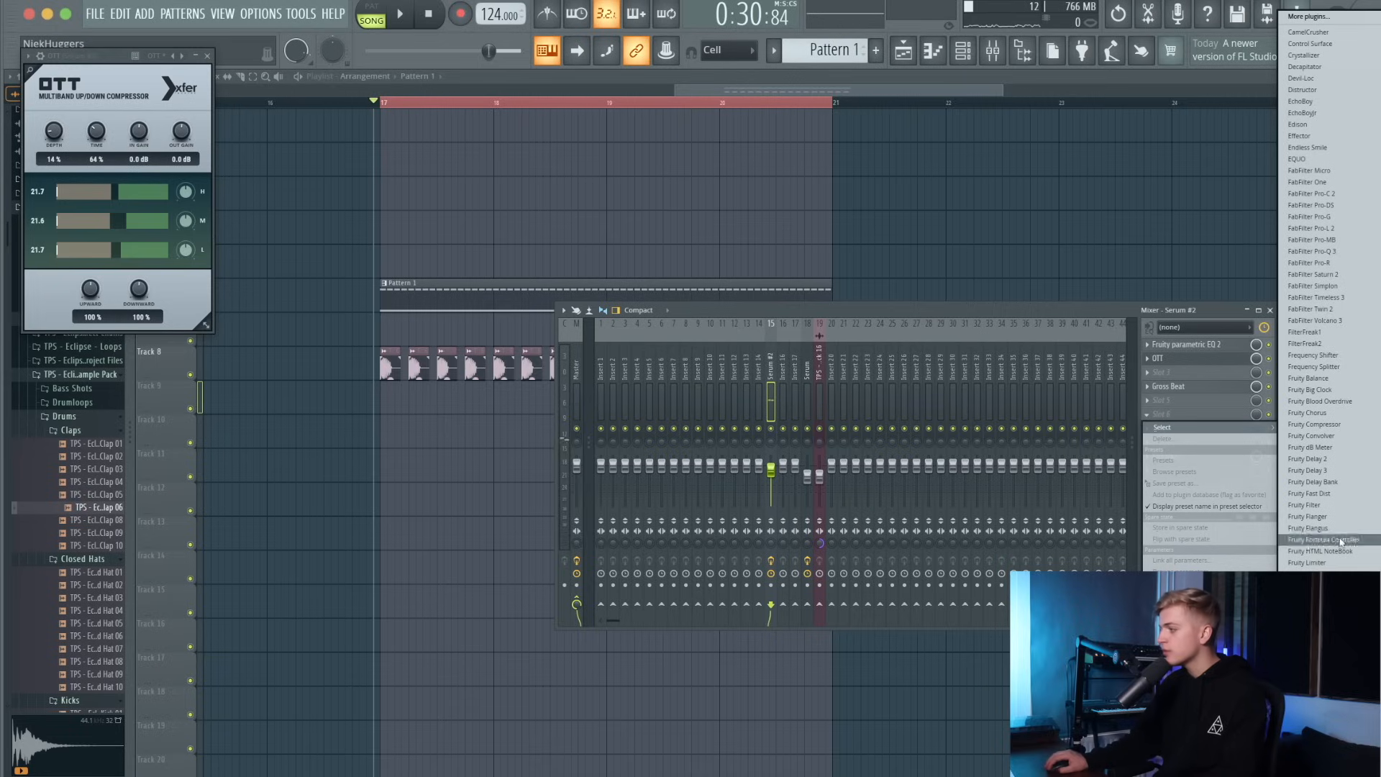
left_click(1315, 701)
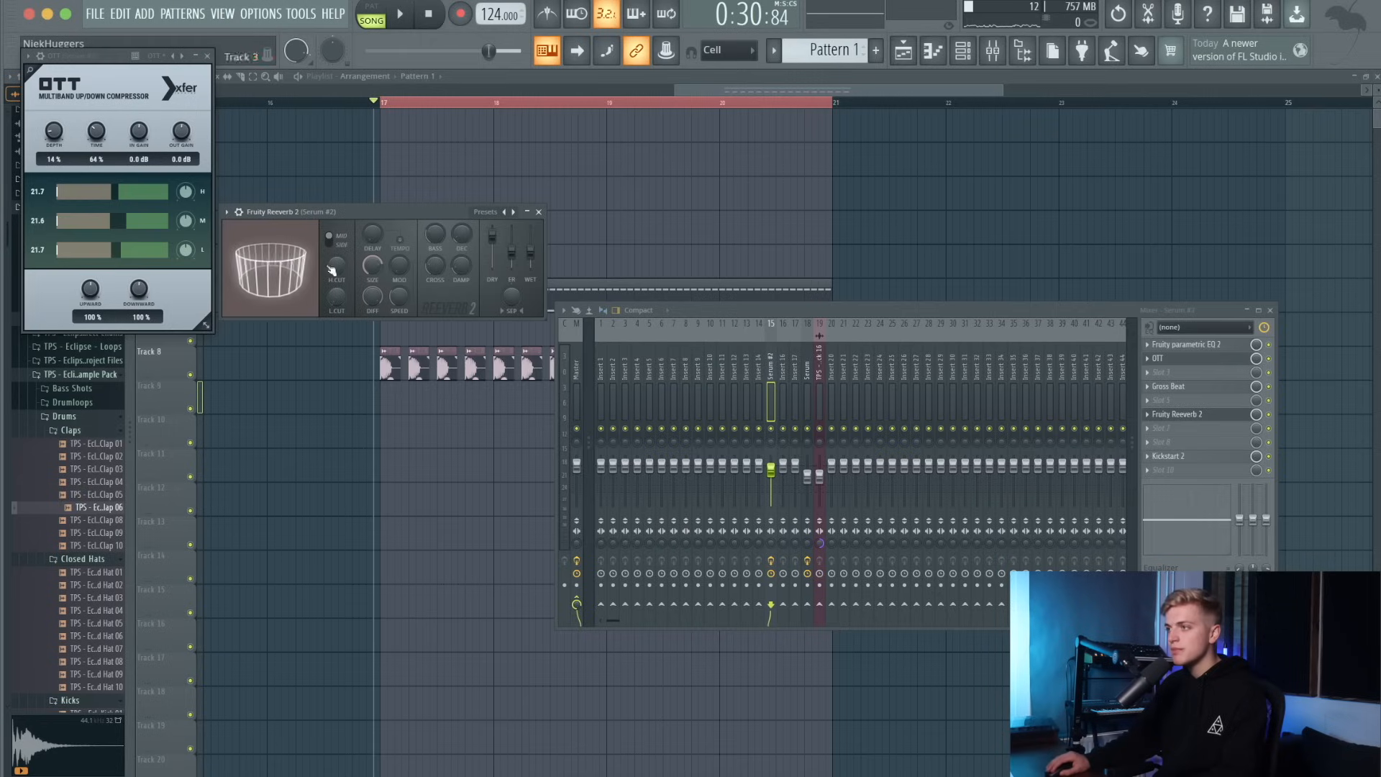
key("space")
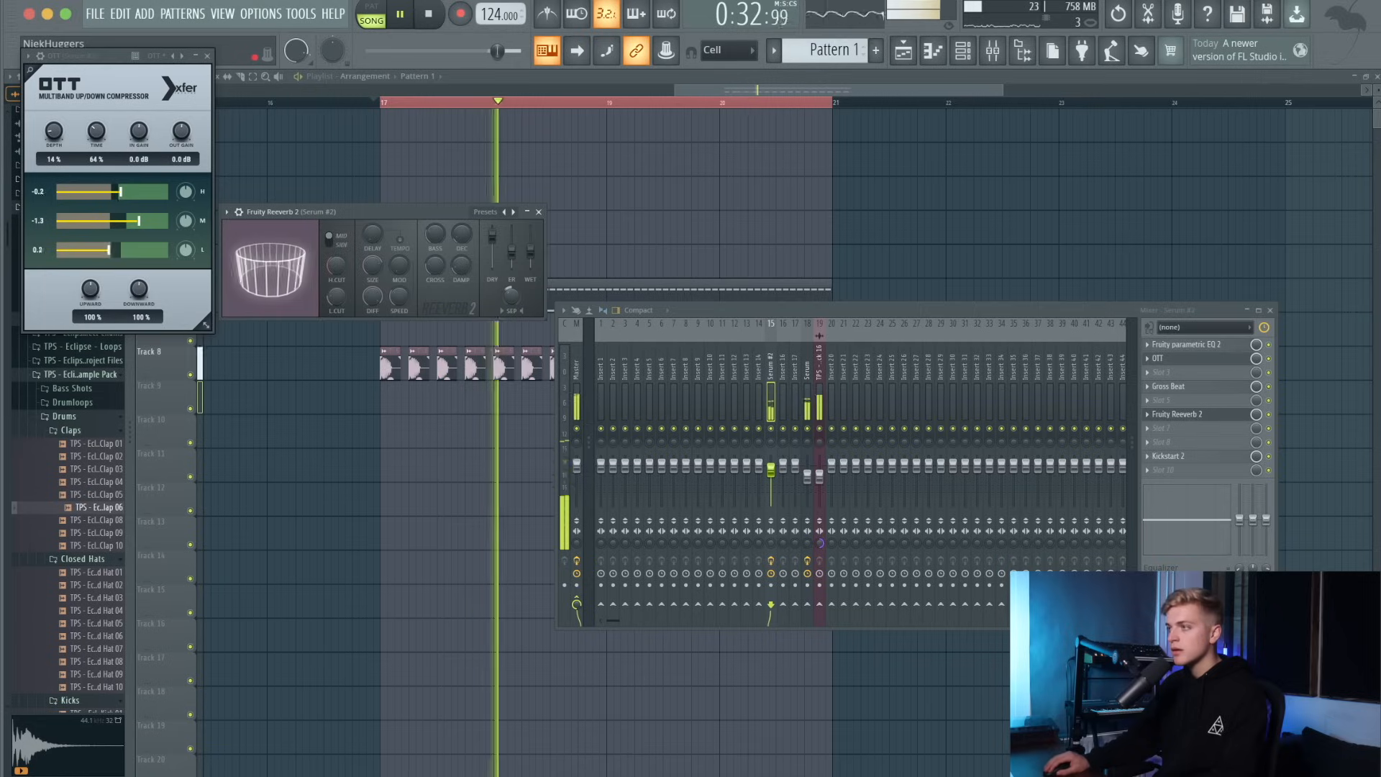
key("space")
left_click(207, 55)
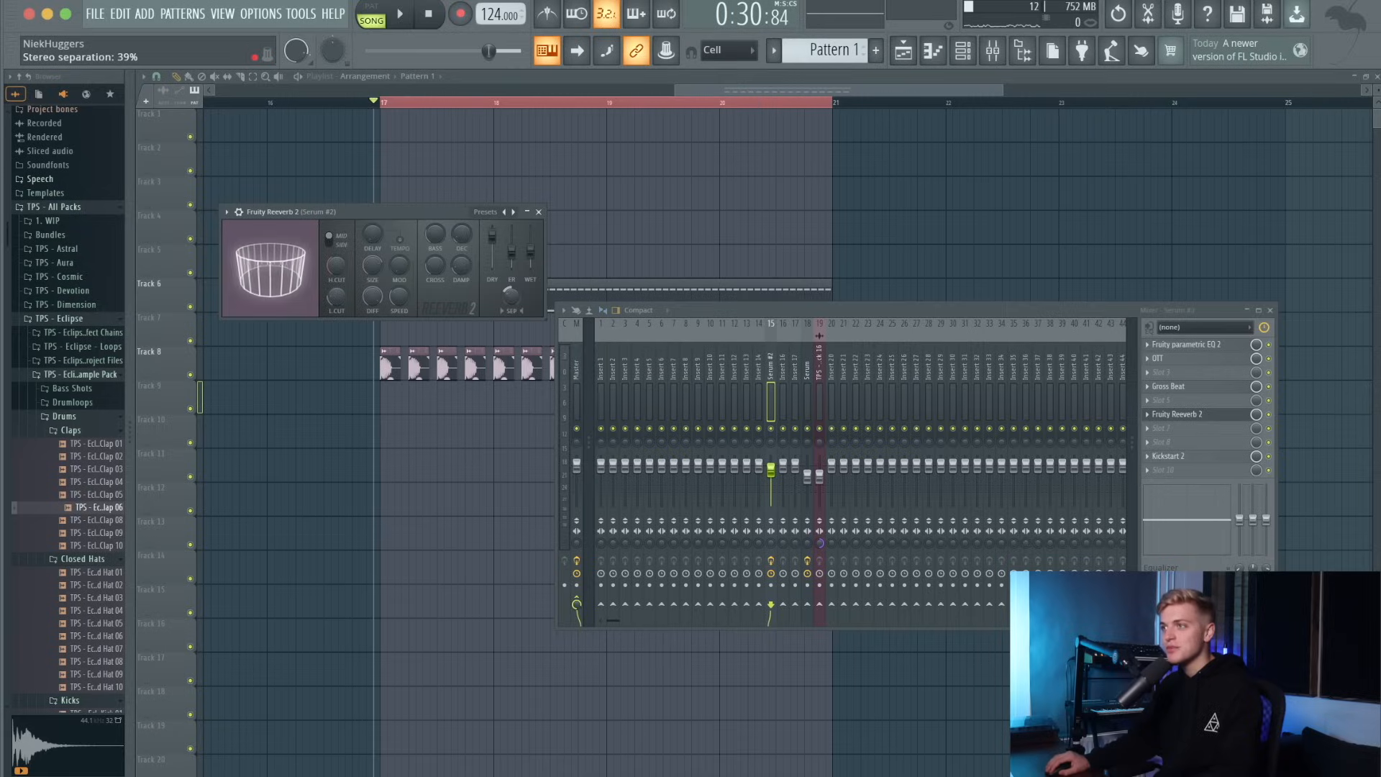
Create an automation clip for the Serum #2 pitch bend and move the clip to Track 5 of the playlist.
key("F12")
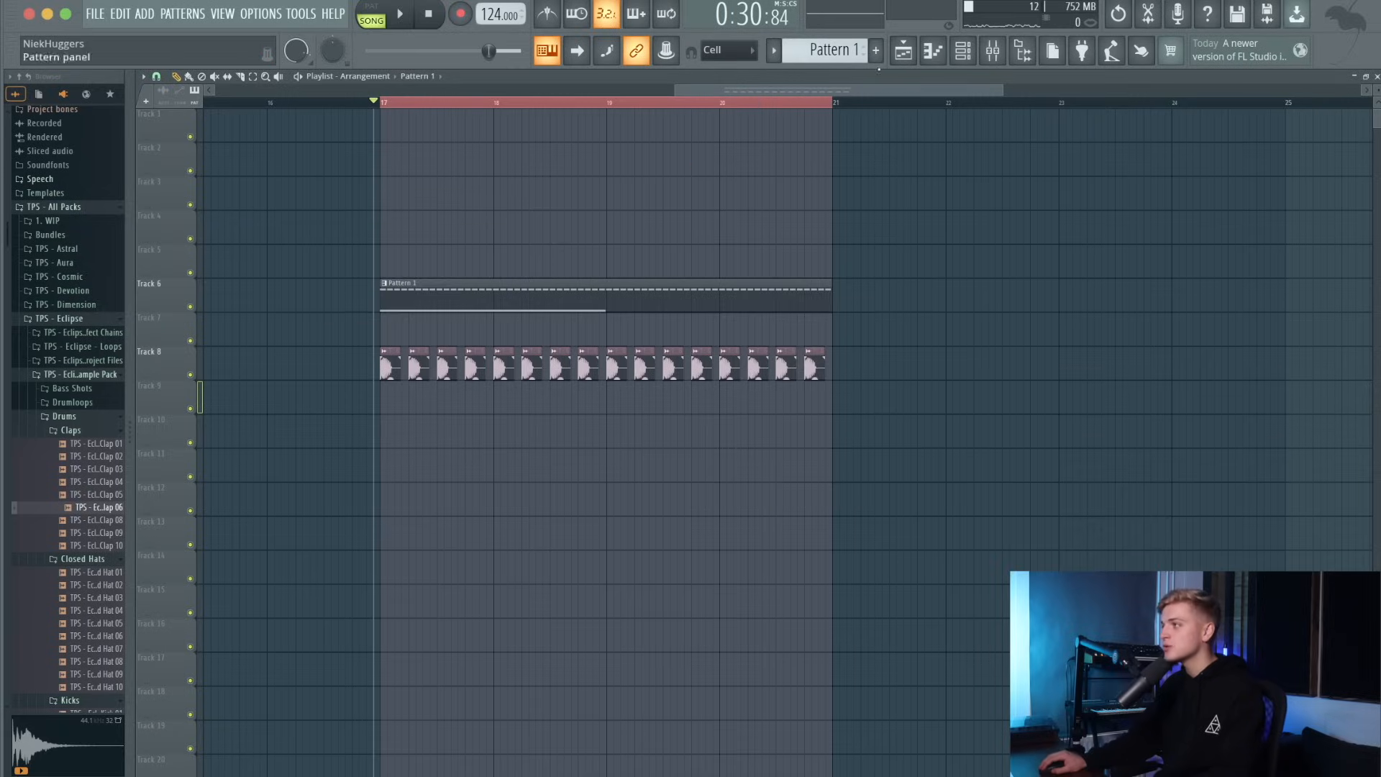
left_click(962, 60)
left_click(631, 225)
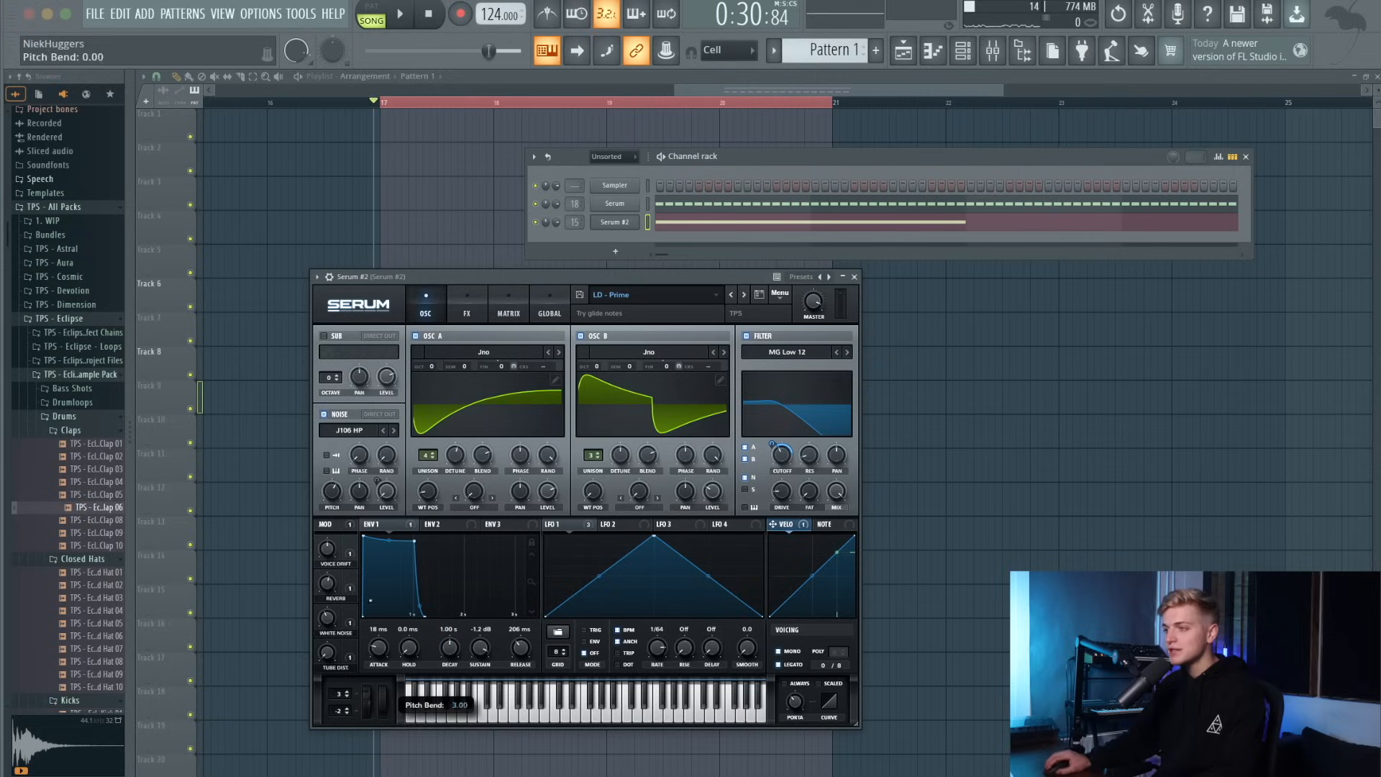
left_click(333, 14)
left_click(300, 13)
mouse_move(356, 172)
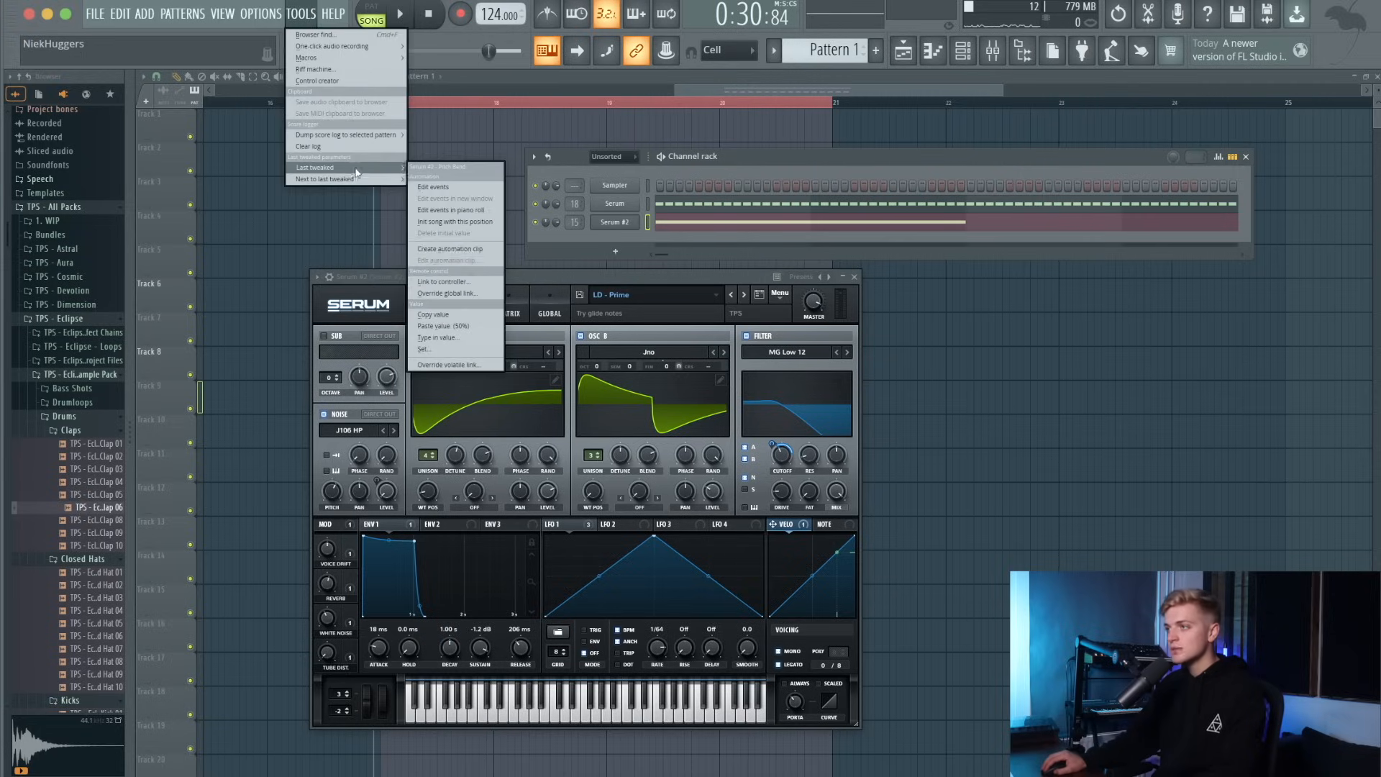
left_click(435, 248)
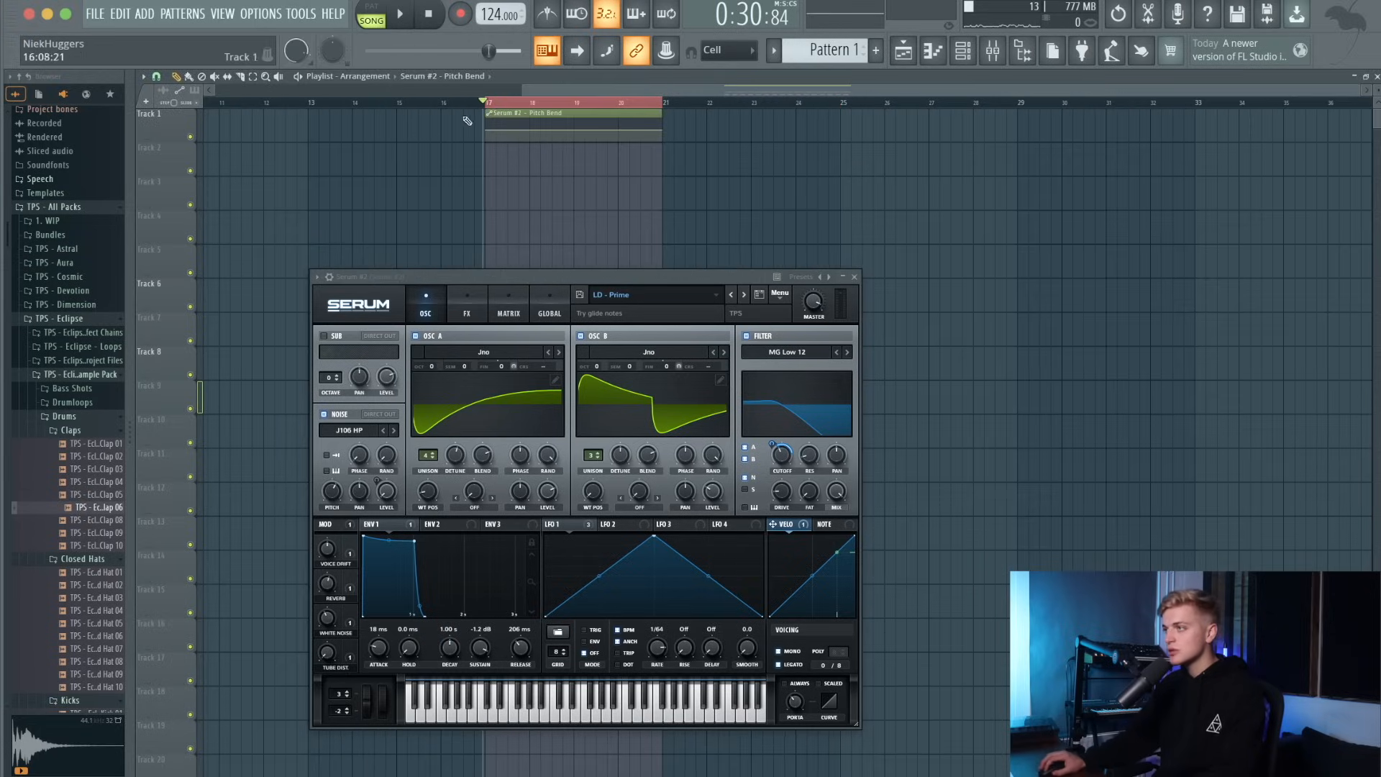
left_click(842, 277)
left_click_drag(547, 112, 546, 264)
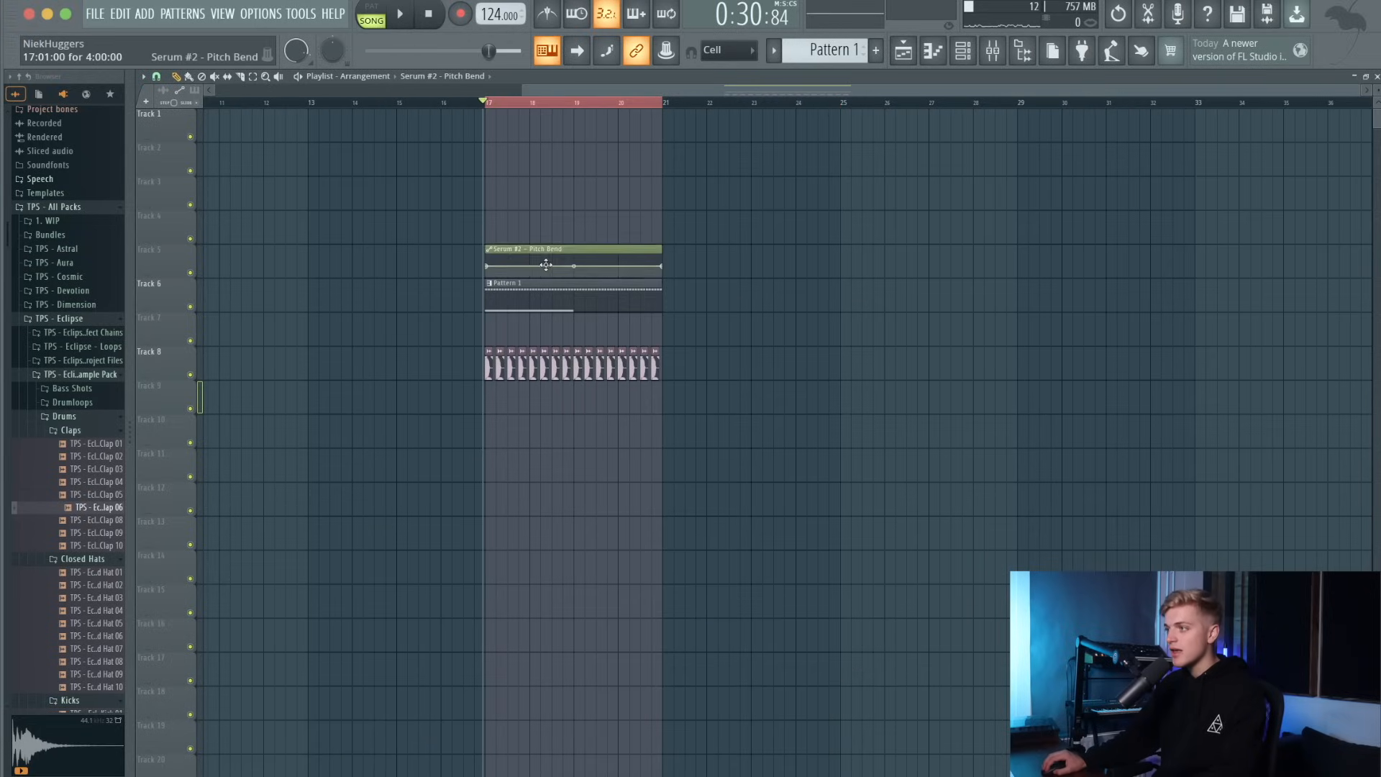
Shape the pitch bend automation to fall from a raised start to a 50% point at bar 19, and audition it.
scroll(507, 256, "up", 4)
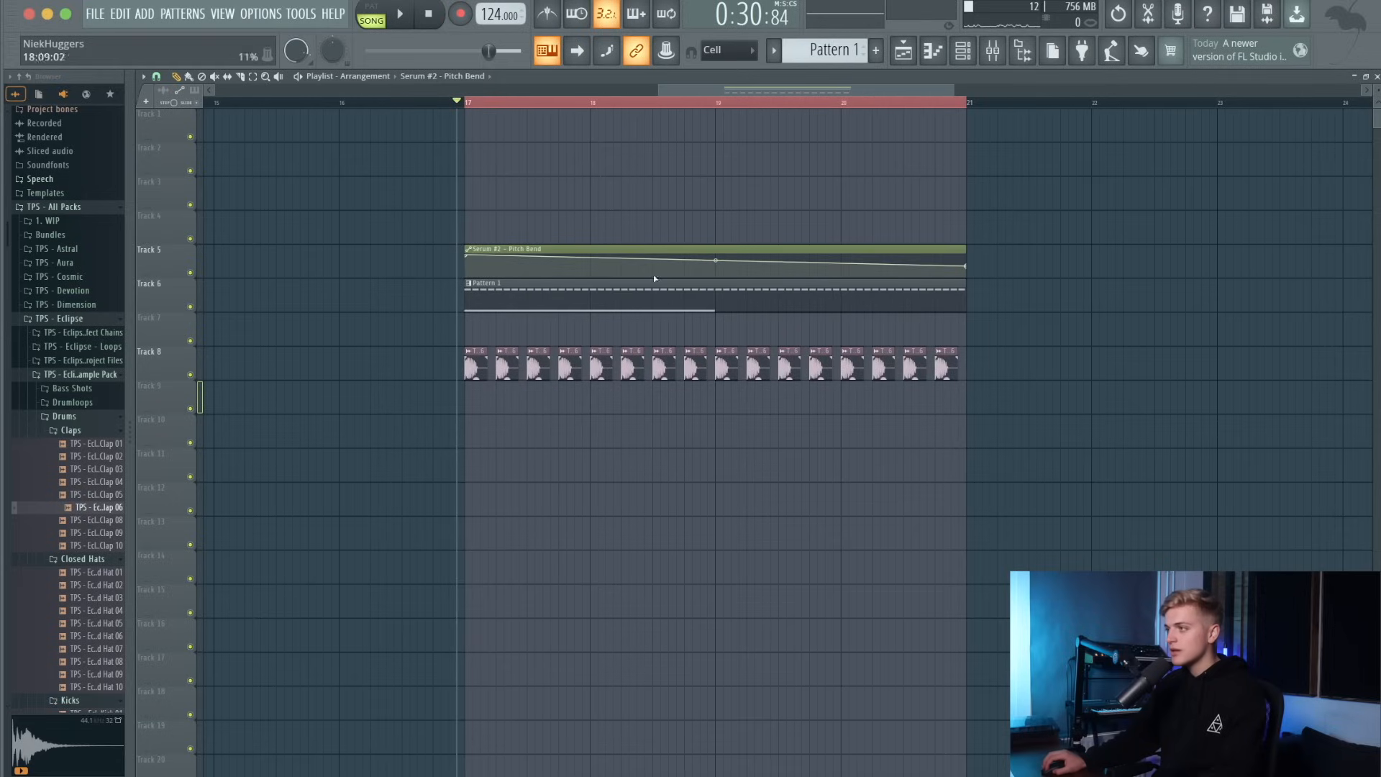
right_click(965, 267)
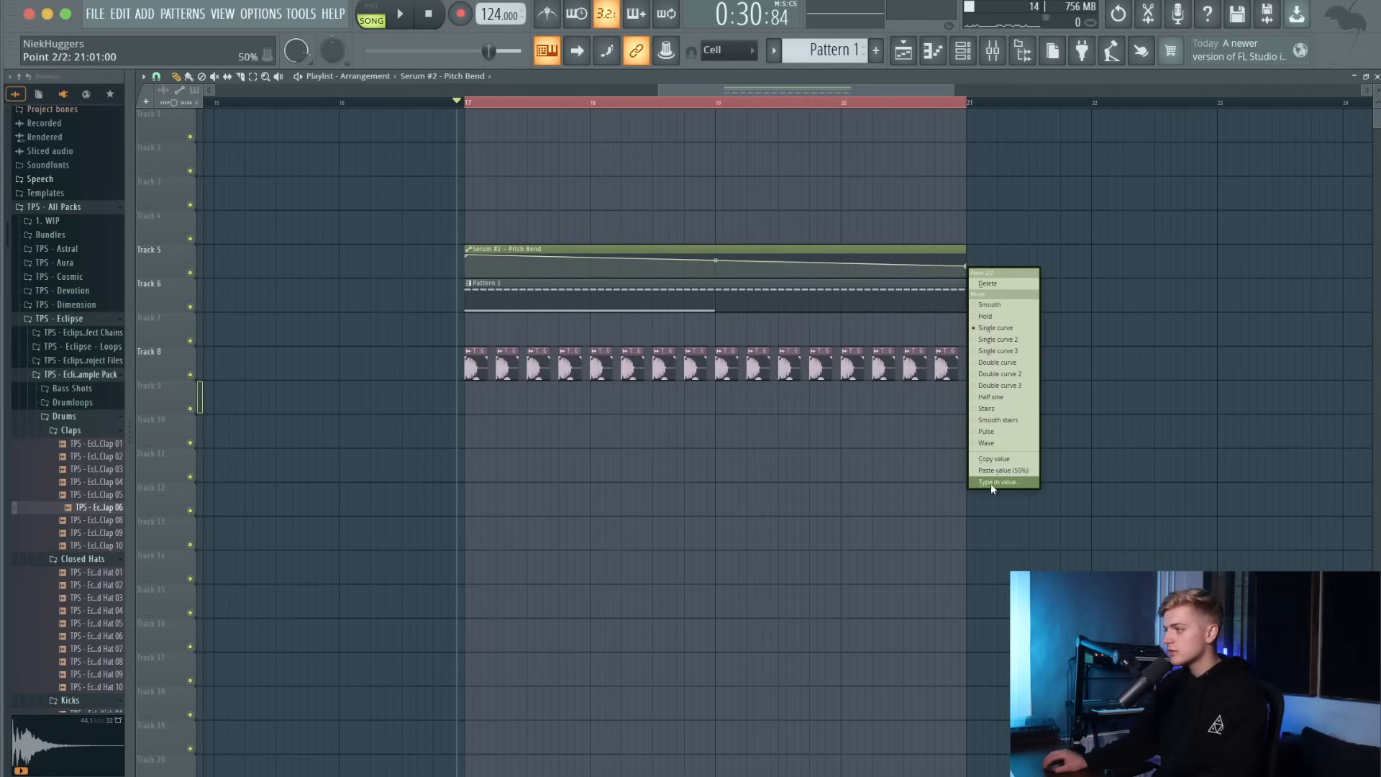
left_click(991, 461)
right_click(720, 272)
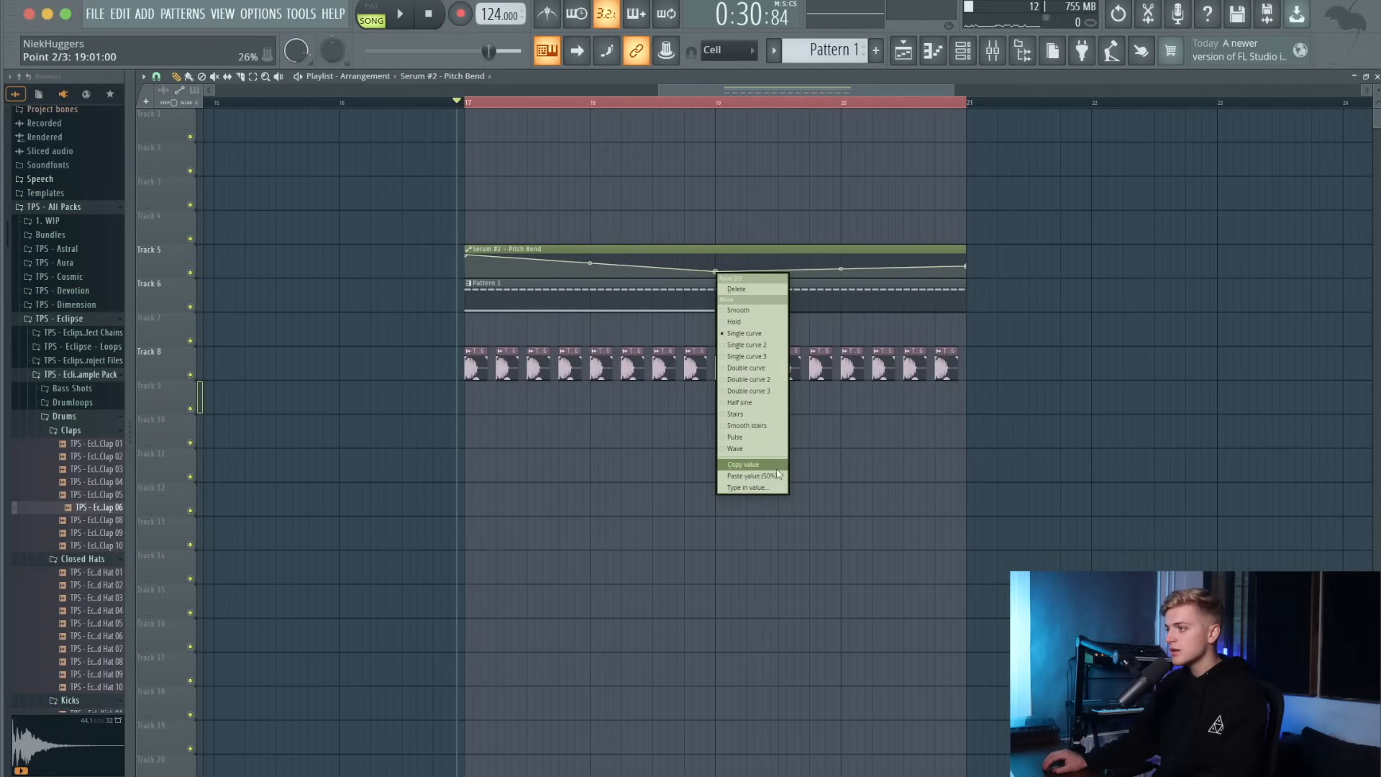
left_click(765, 471)
key("space")
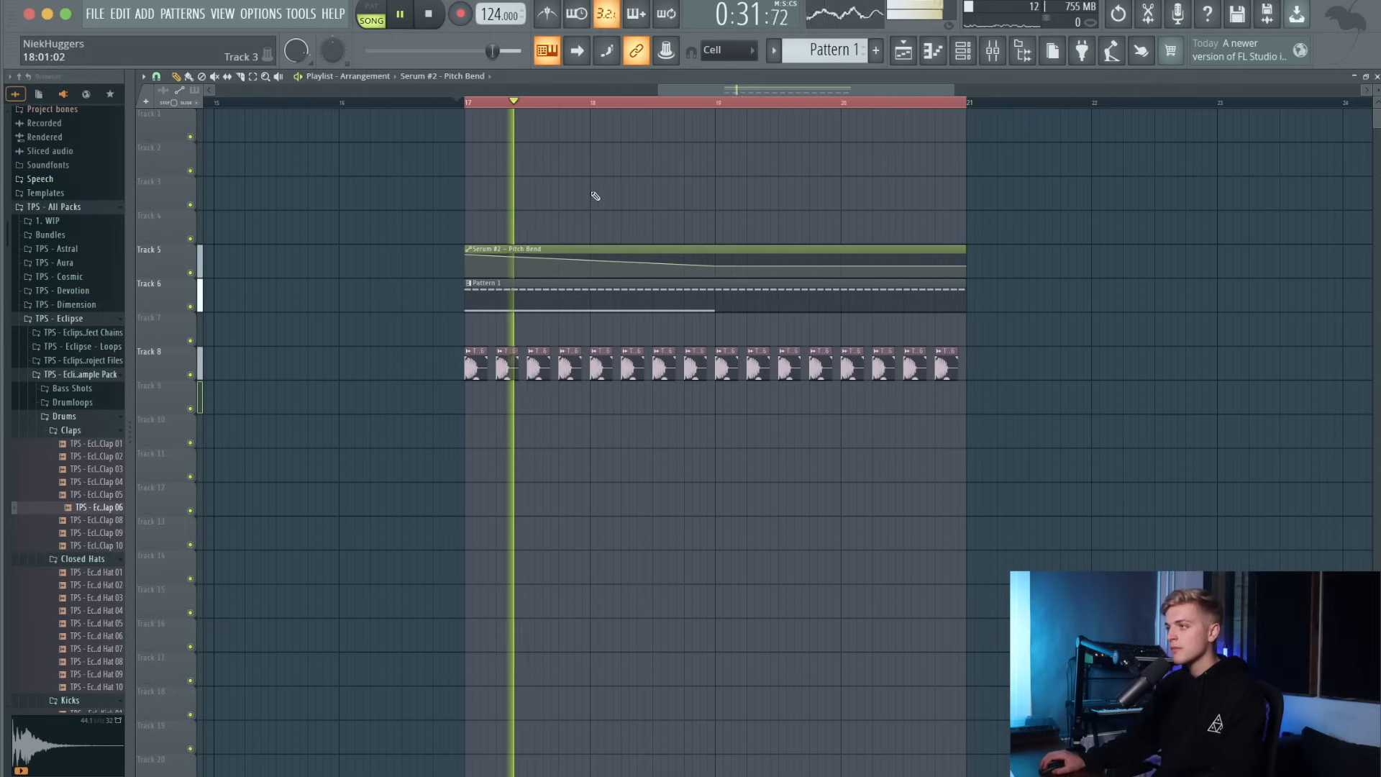
scroll(611, 190, "down", 2)
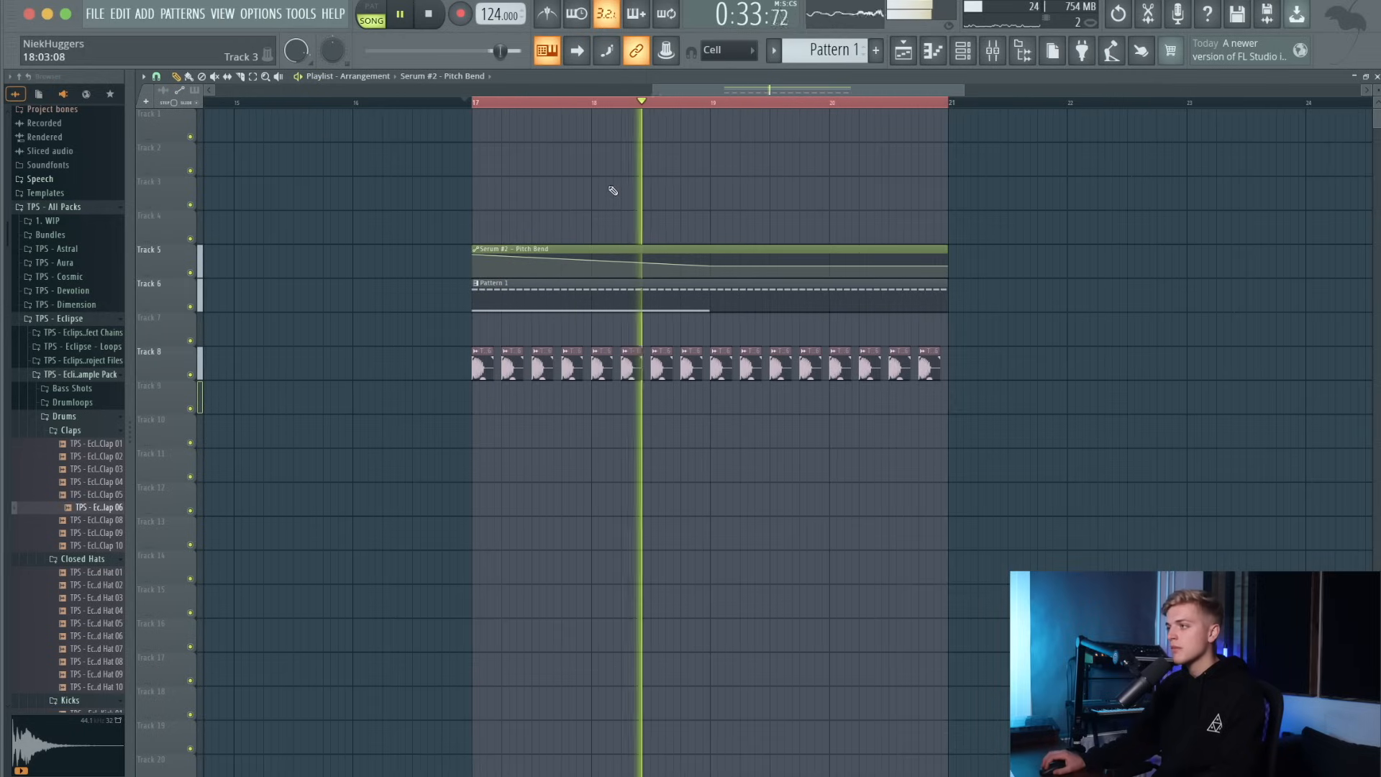
scroll(611, 192, "down", 2)
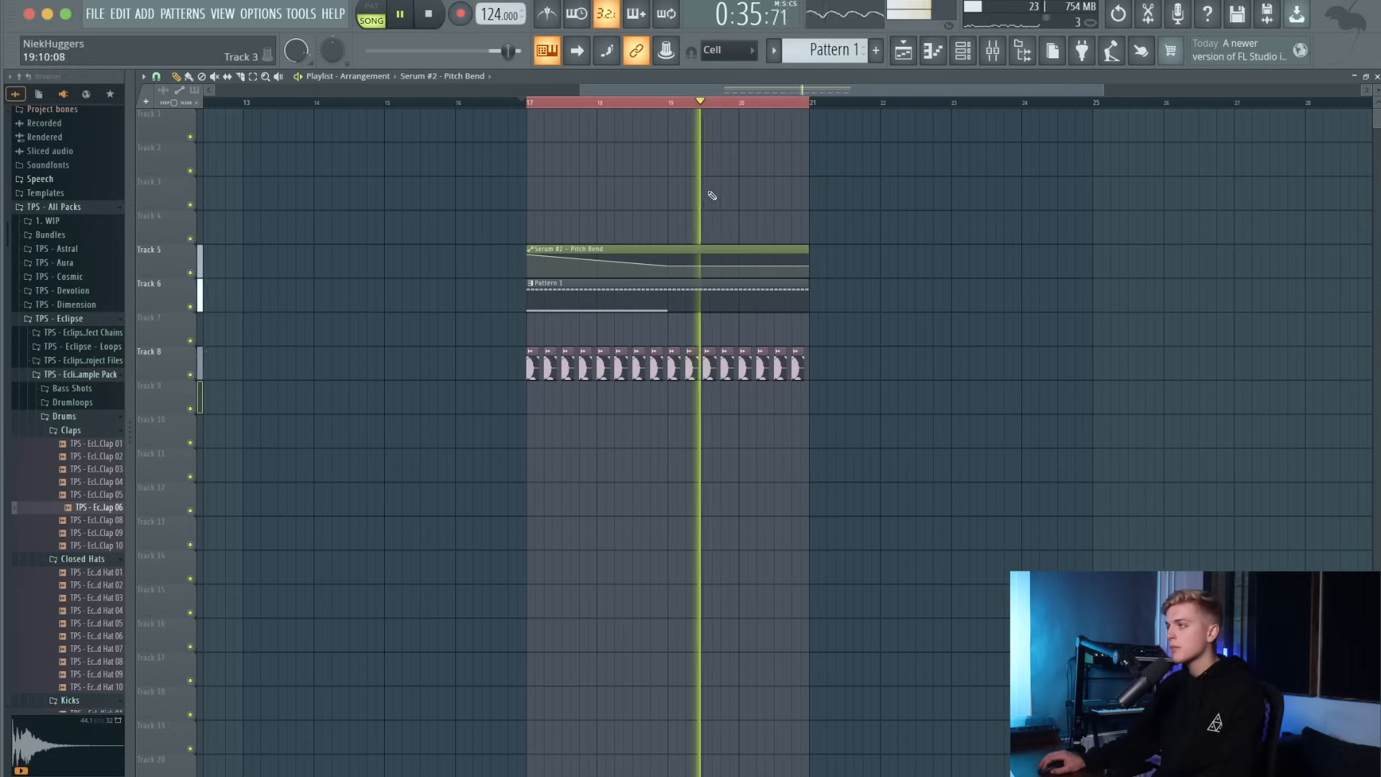
key("space")
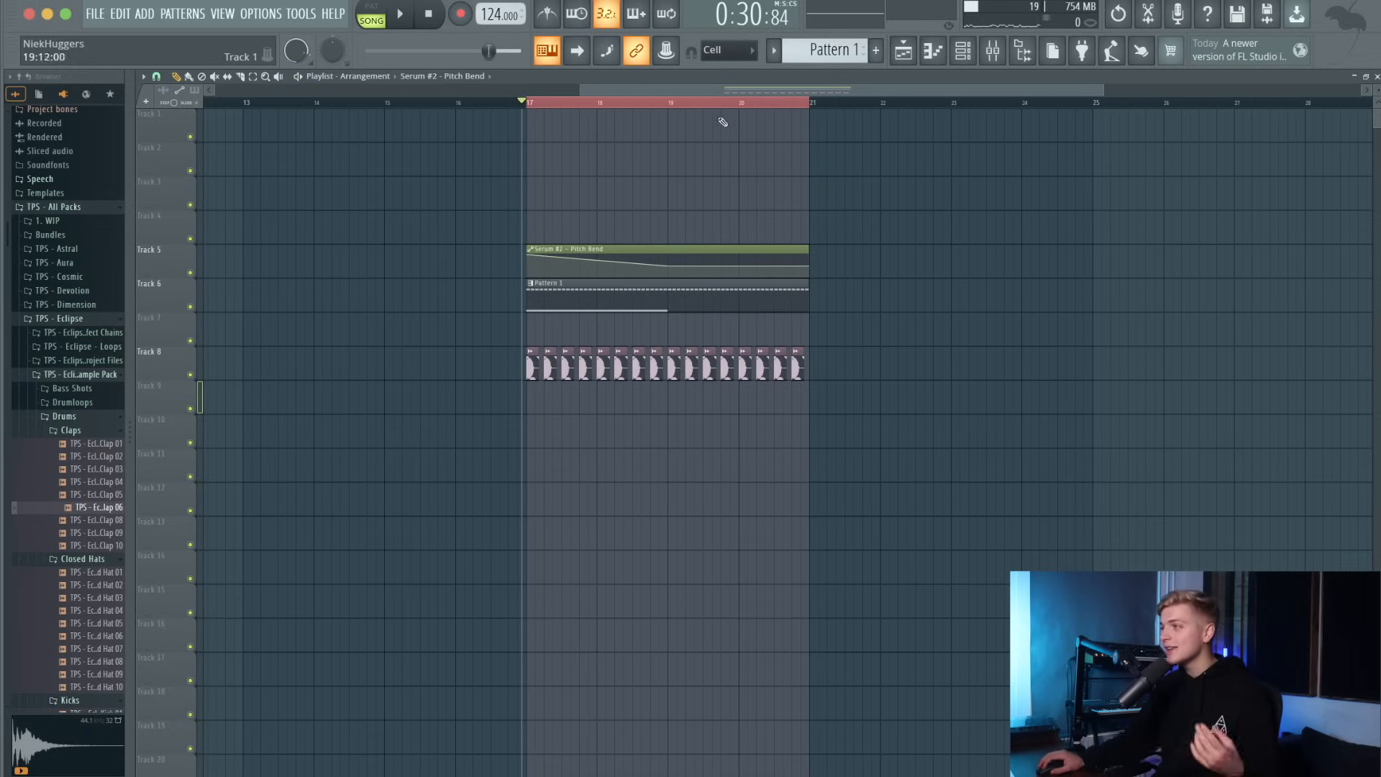
Clear the playlist's time selection and reselect bars 17 to 21 as the loop region.
right_click(250, 99)
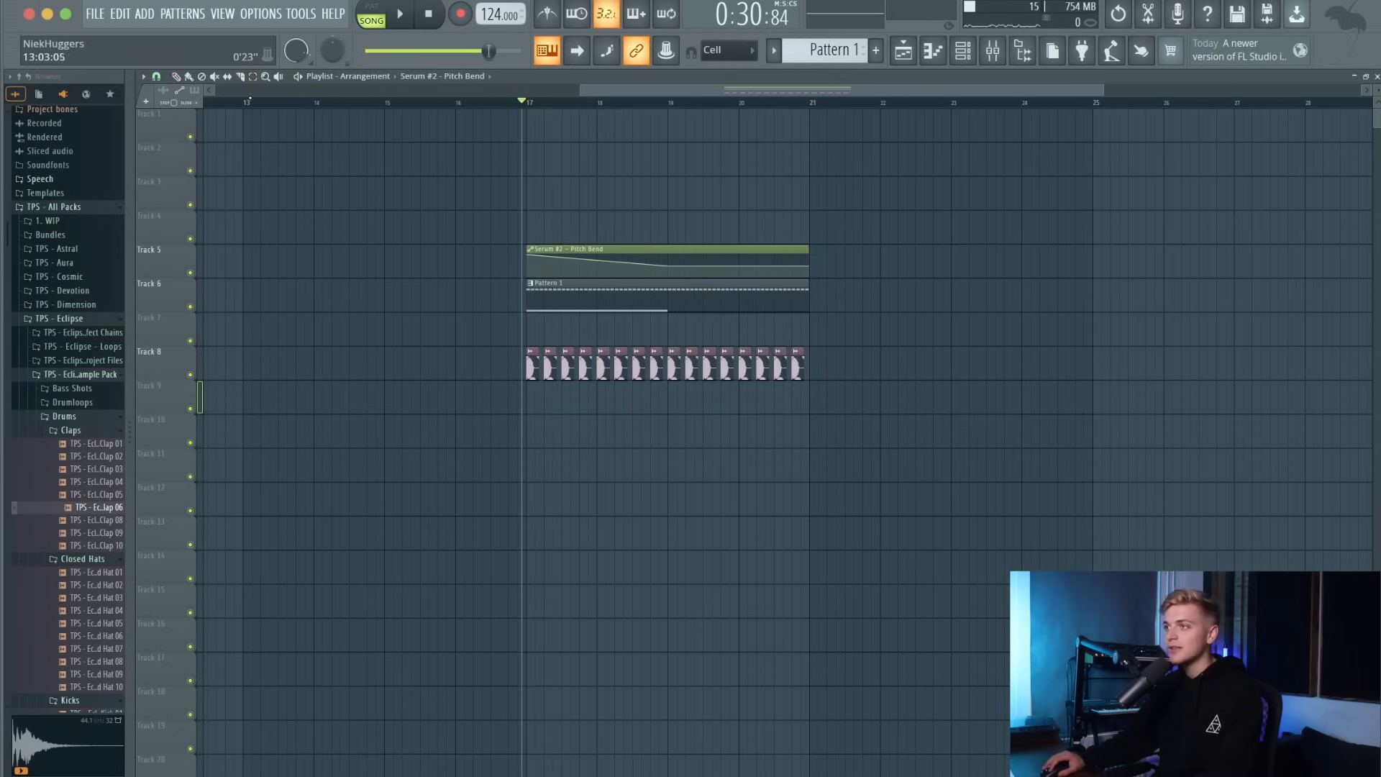
left_click_drag(533, 106, 806, 175)
key("ctrl+Right")
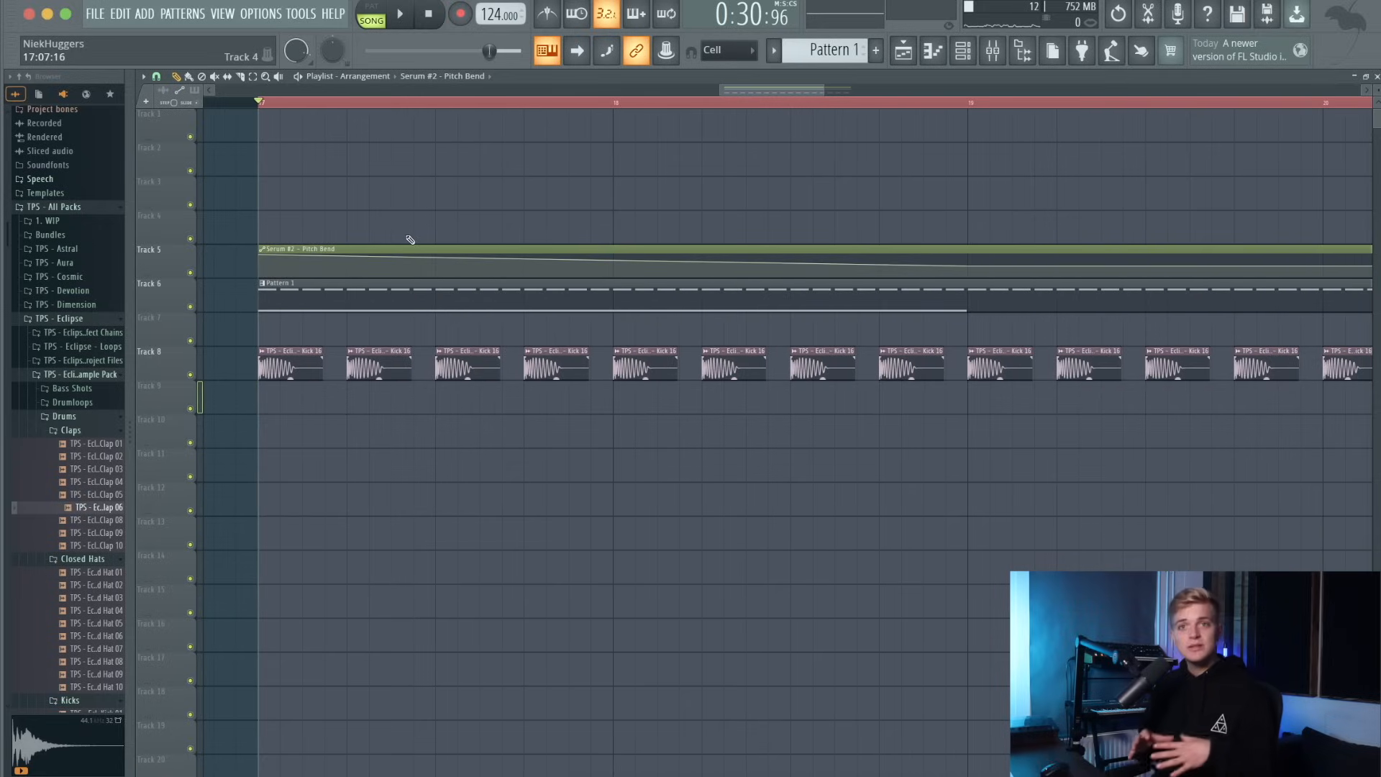
Add a 0% point midway through bar 17 and a 50% point at bar 18 to the pitch bend automation, and play it.
scroll(414, 237, "down", 4)
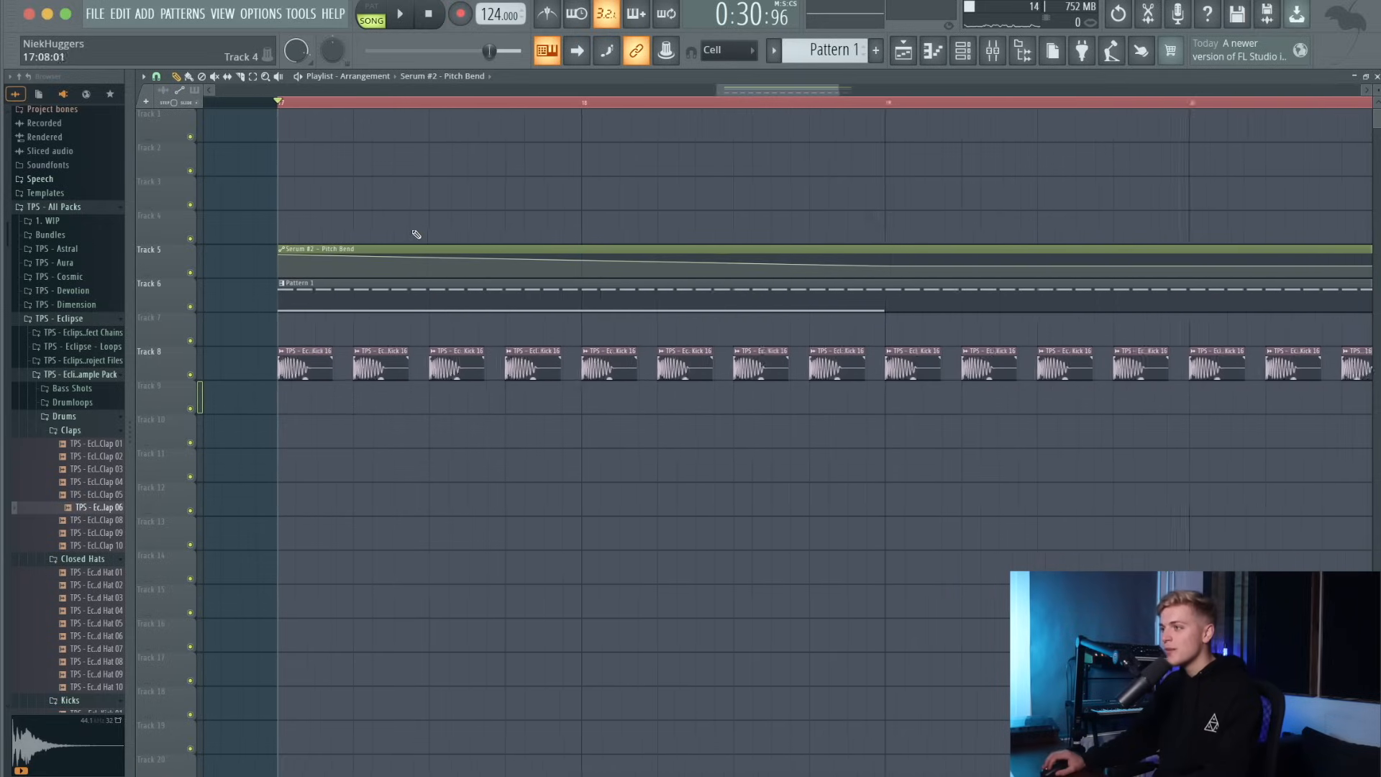
right_click(430, 267)
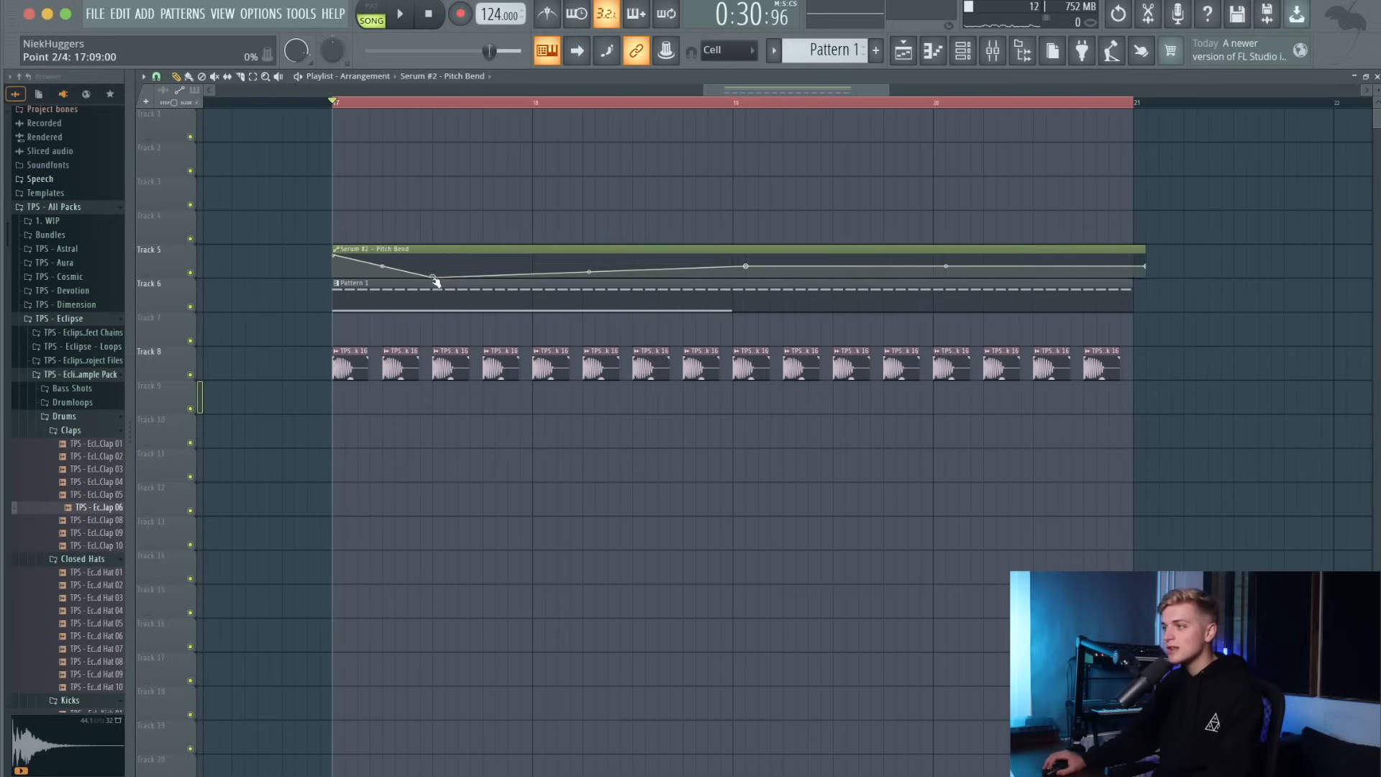
right_click(536, 266)
left_click(590, 468)
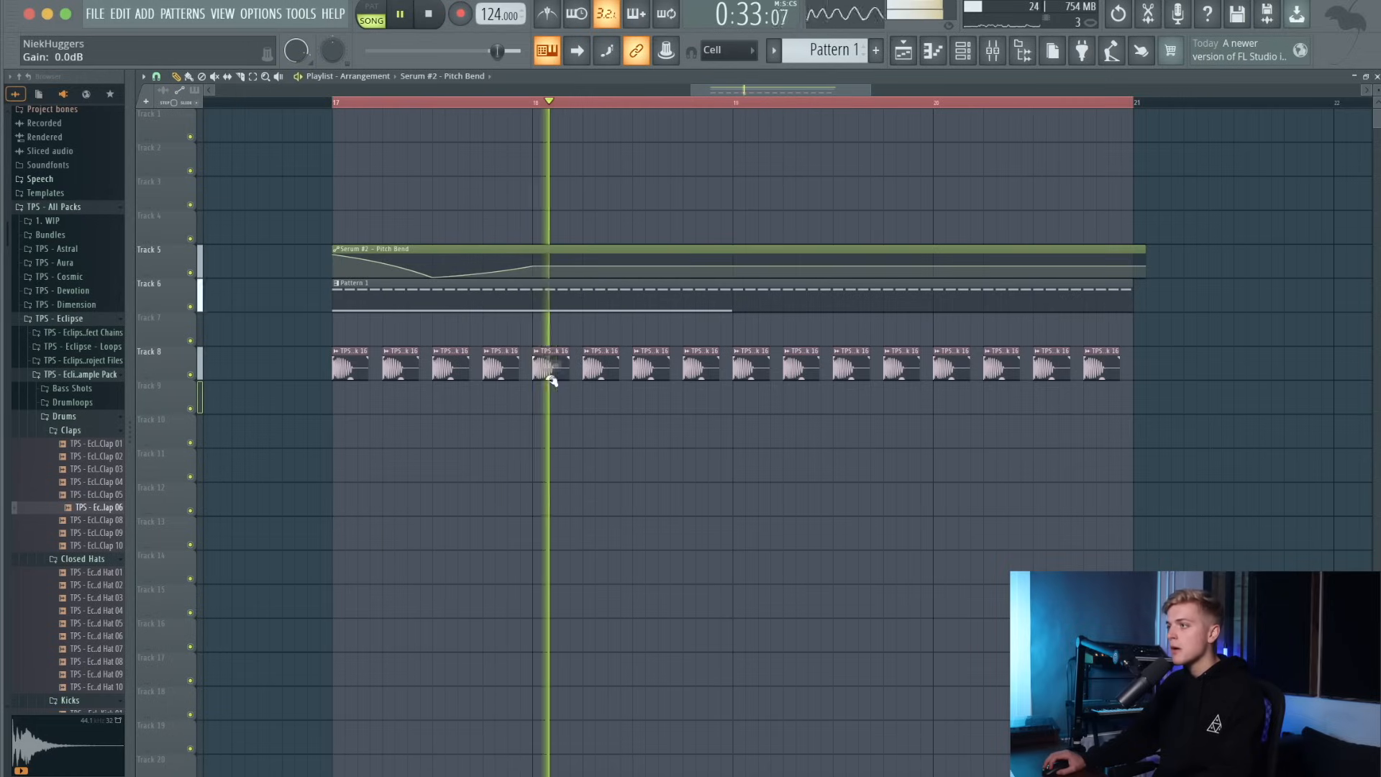
key("space")
key("space")
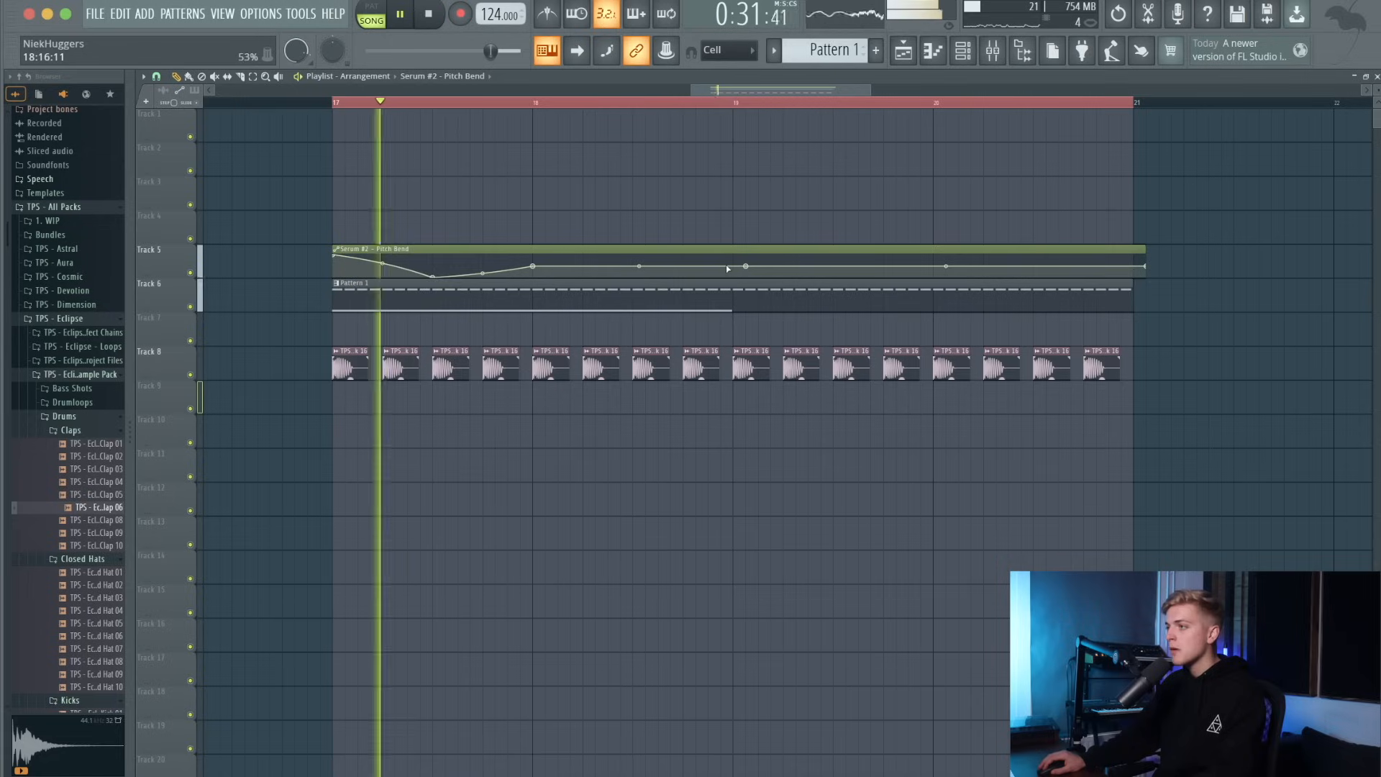
Try raising the pitch bend point near bar 19 to 100%, undo the change and replay the loop.
left_click_drag(745, 266, 738, 254)
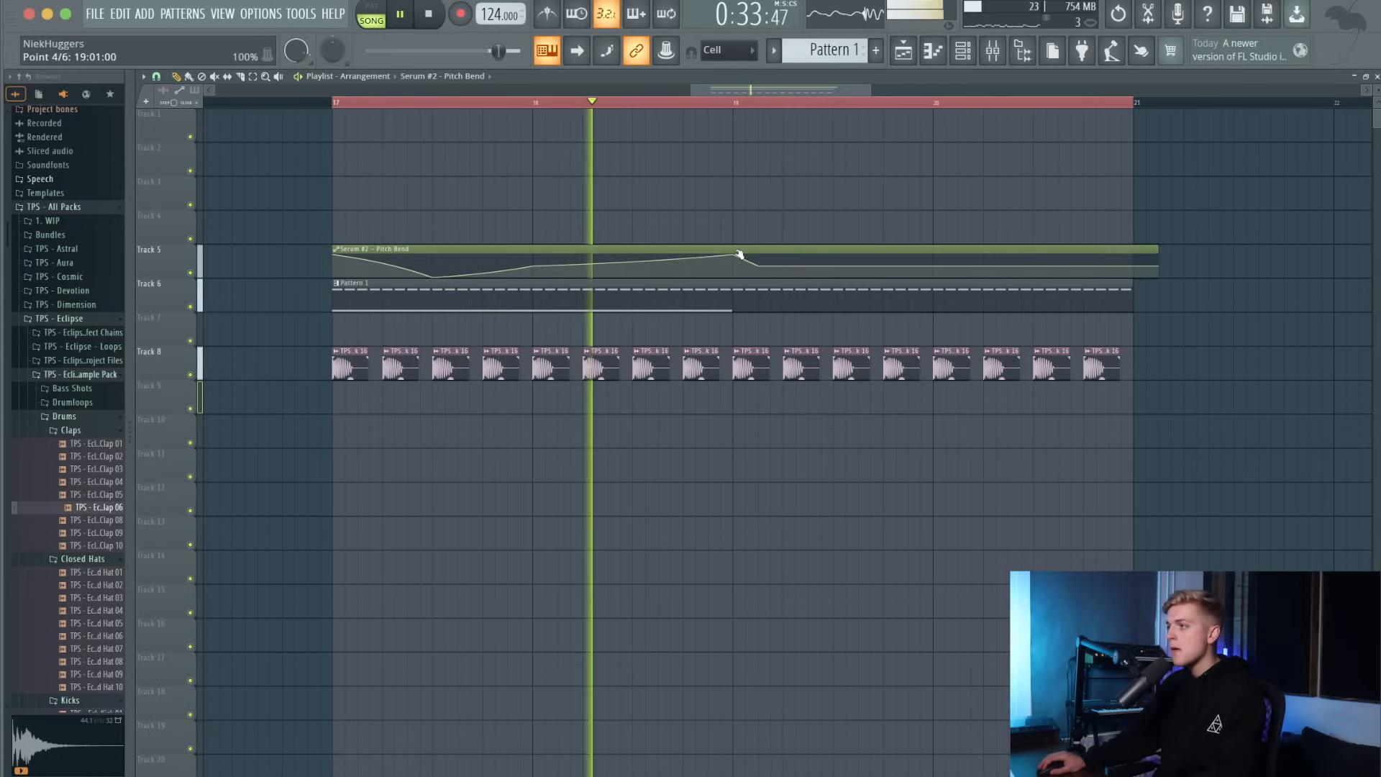
key("ctrl+z")
key("space")
key("space")
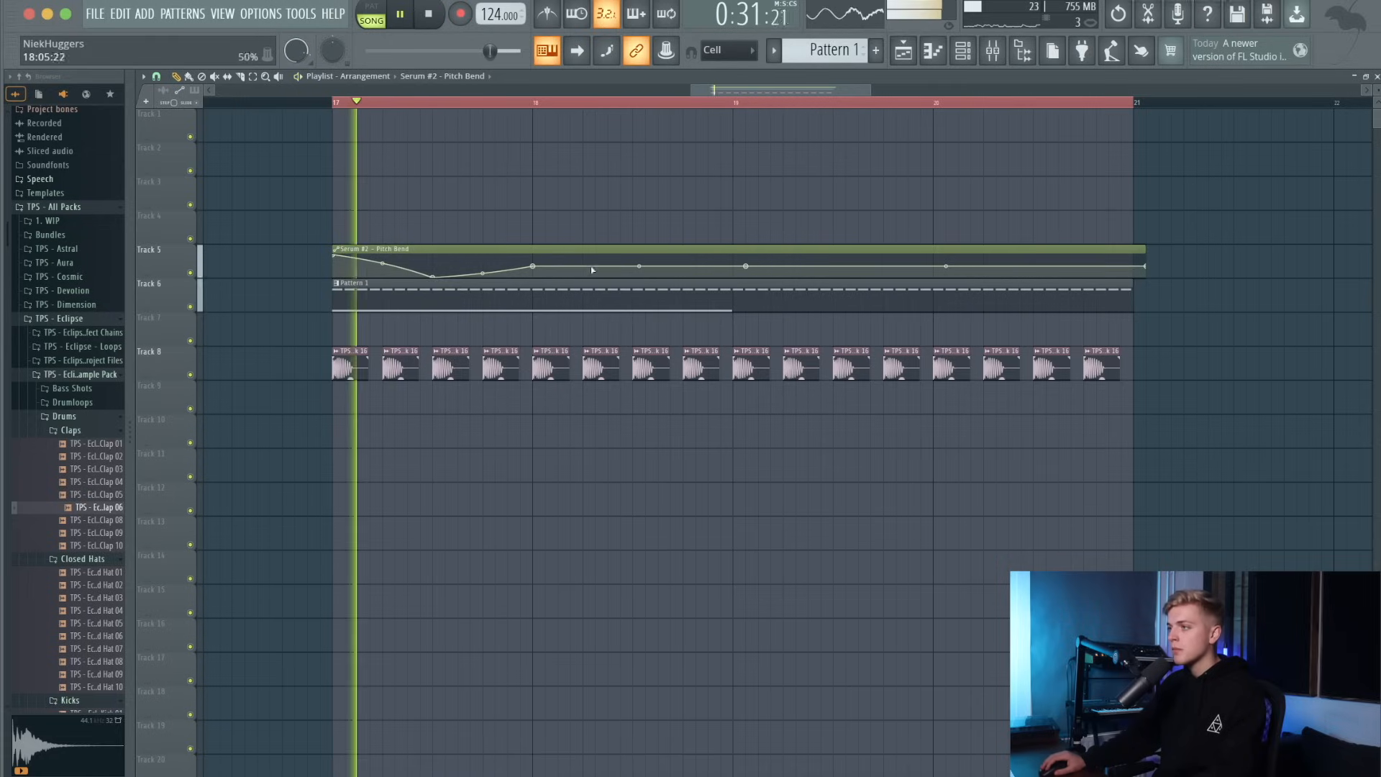
Move the 0% pitch bend point to bar 18 and the following point to bar 19 at 100%, and audition the loop.
left_click_drag(434, 278, 543, 295)
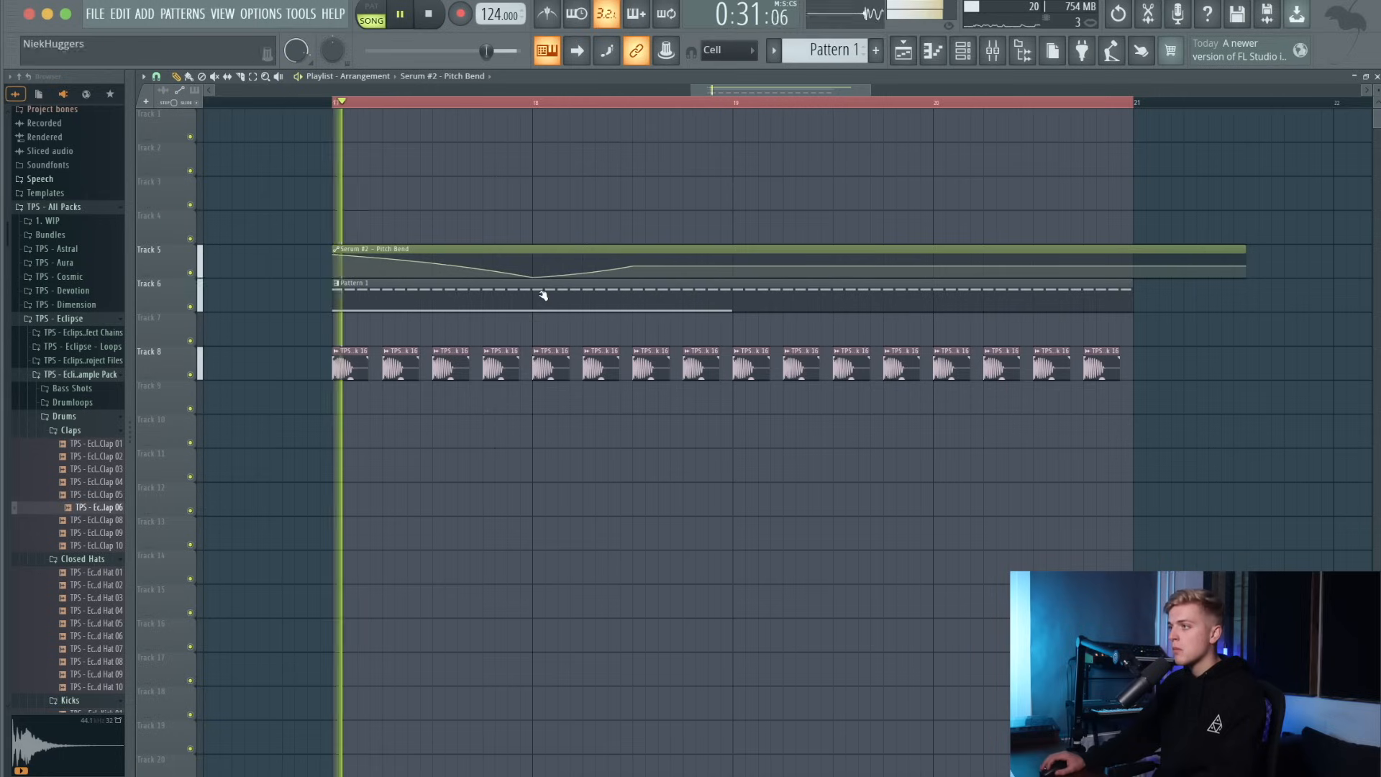
left_click_drag(638, 268, 731, 248)
key("space")
key("space")
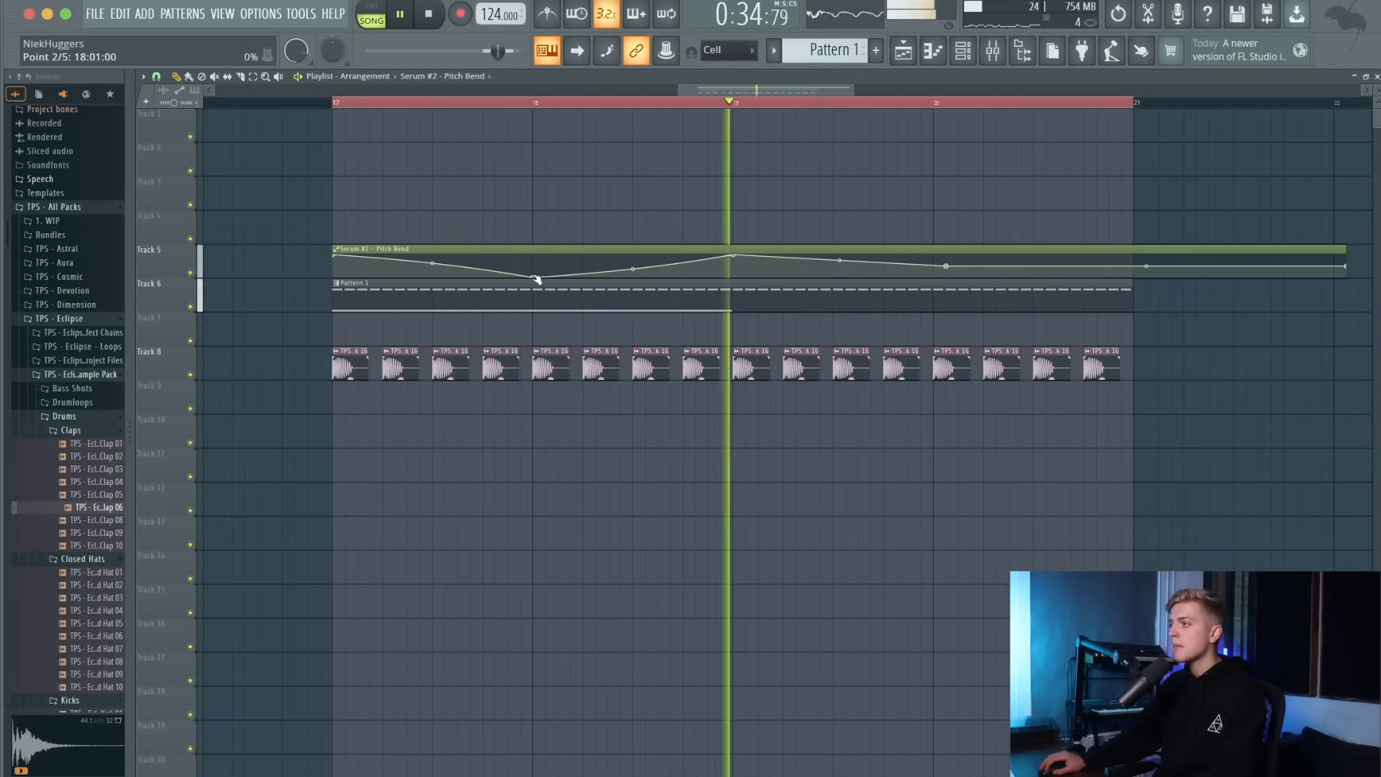
key("space")
key("space")
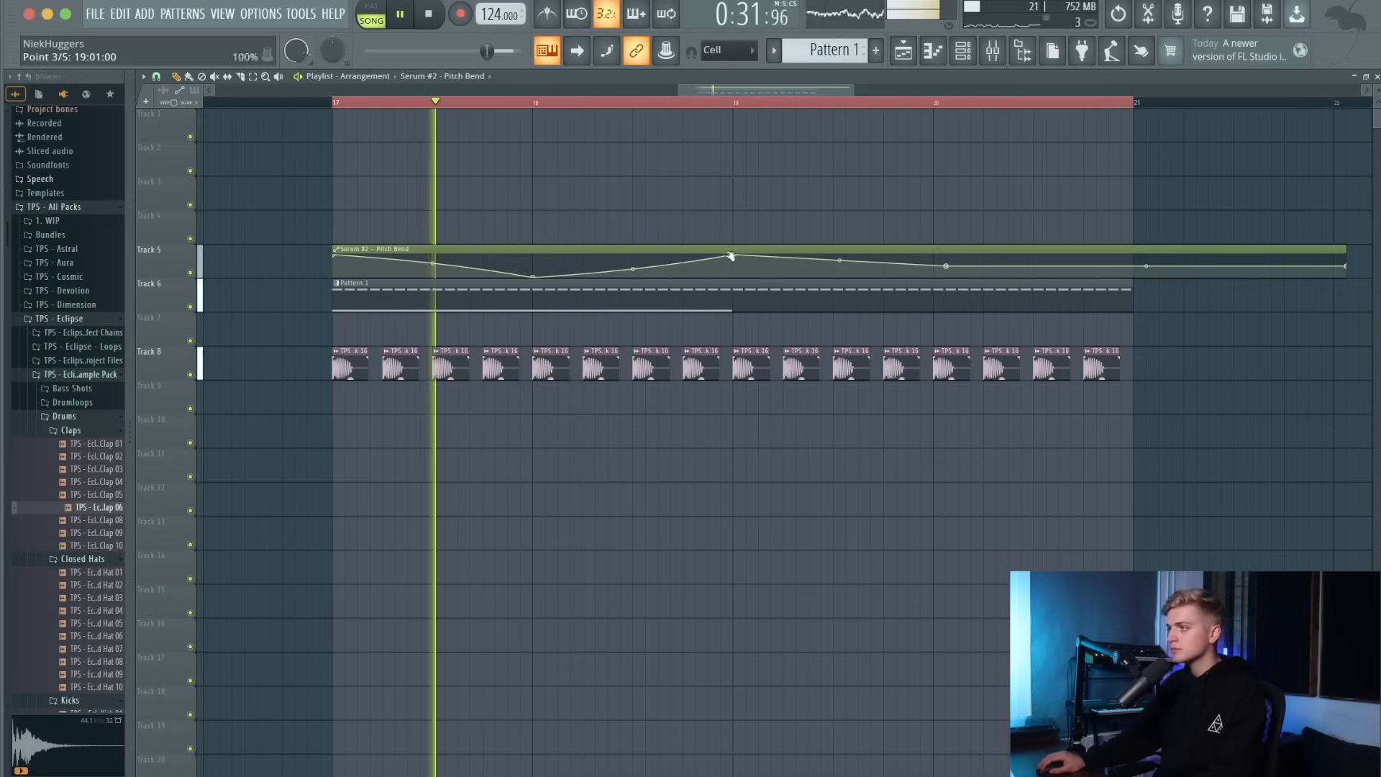
Lower the pitch bend point at bar 19 to the bottom of the clip and replay the loop.
left_click_drag(730, 256, 733, 288)
key("space")
key("space")
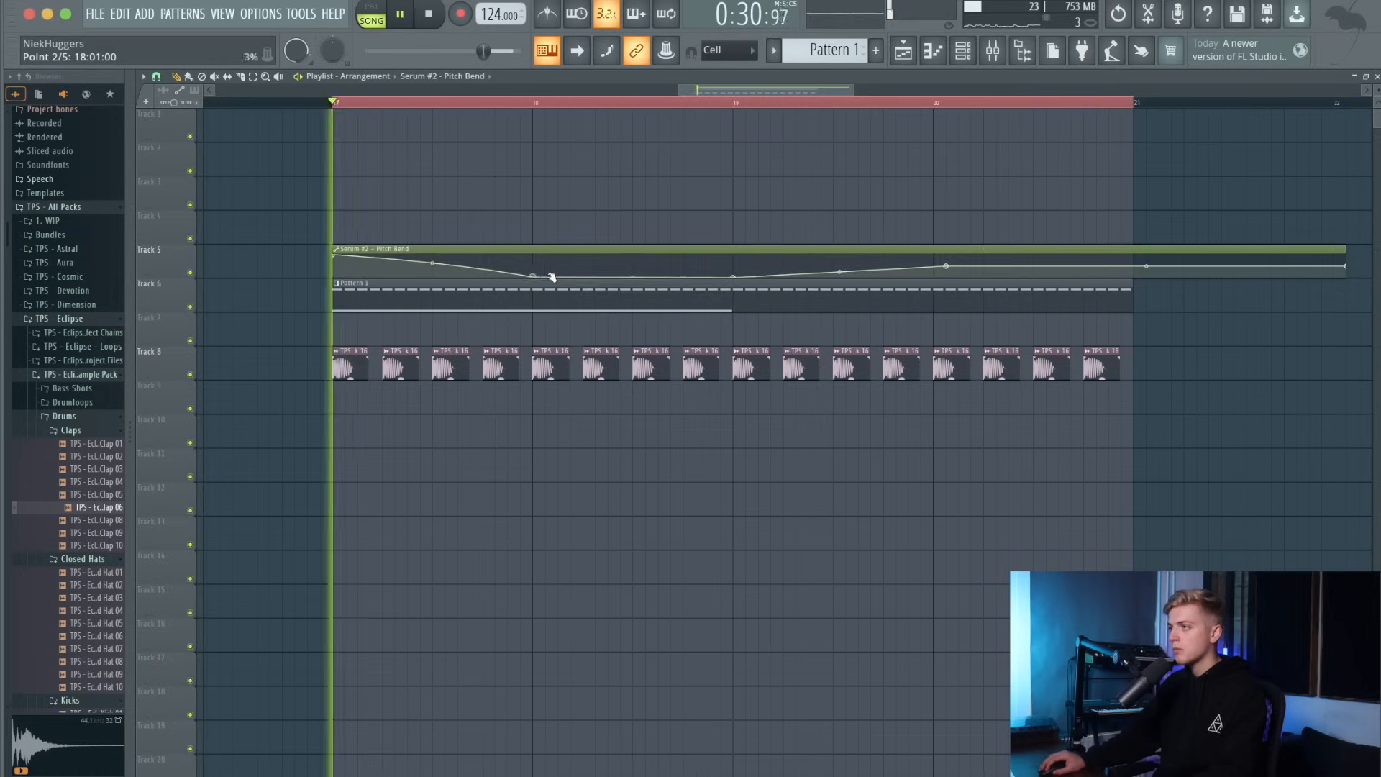
Move the 0% pitch bend point from bar 18 to bar 19, paste the copied 50% value onto it and replay the loop.
left_click_drag(552, 277, 728, 292)
key("space")
key("space")
key("space")
right_click(733, 279)
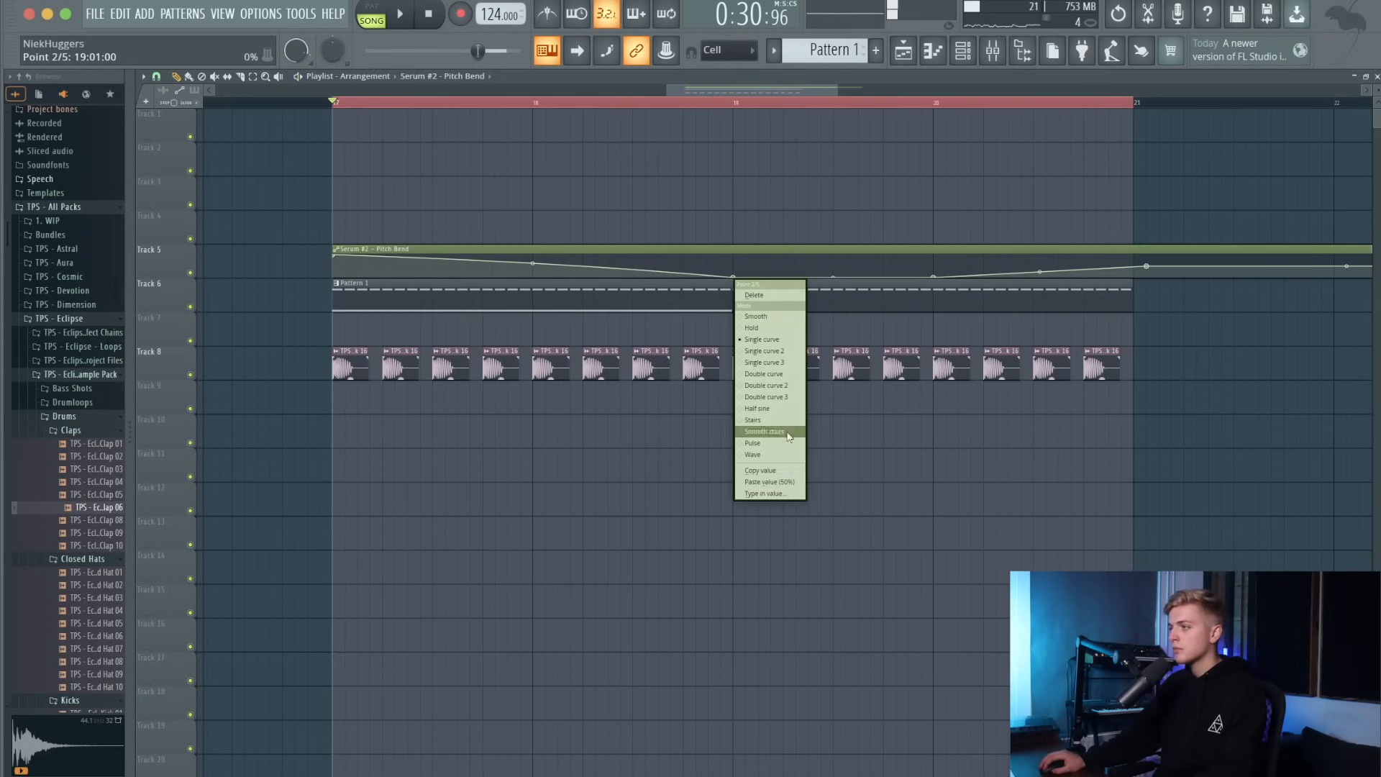
left_click(791, 483)
key("space")
key("space")
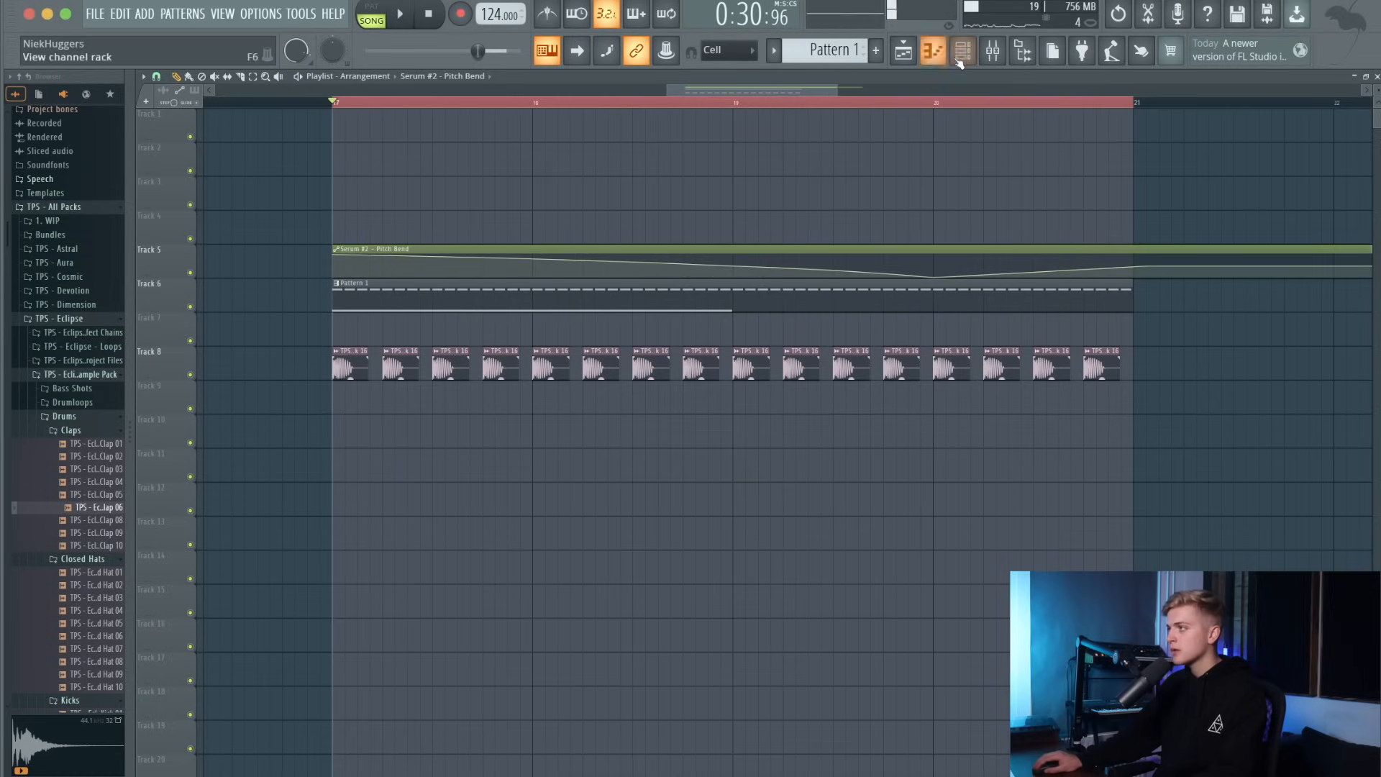
Check the Serum #2 lead's synth settings while replaying the loop, and return to the arrangement.
left_click(833, 56)
left_click(833, 58)
left_click(614, 222)
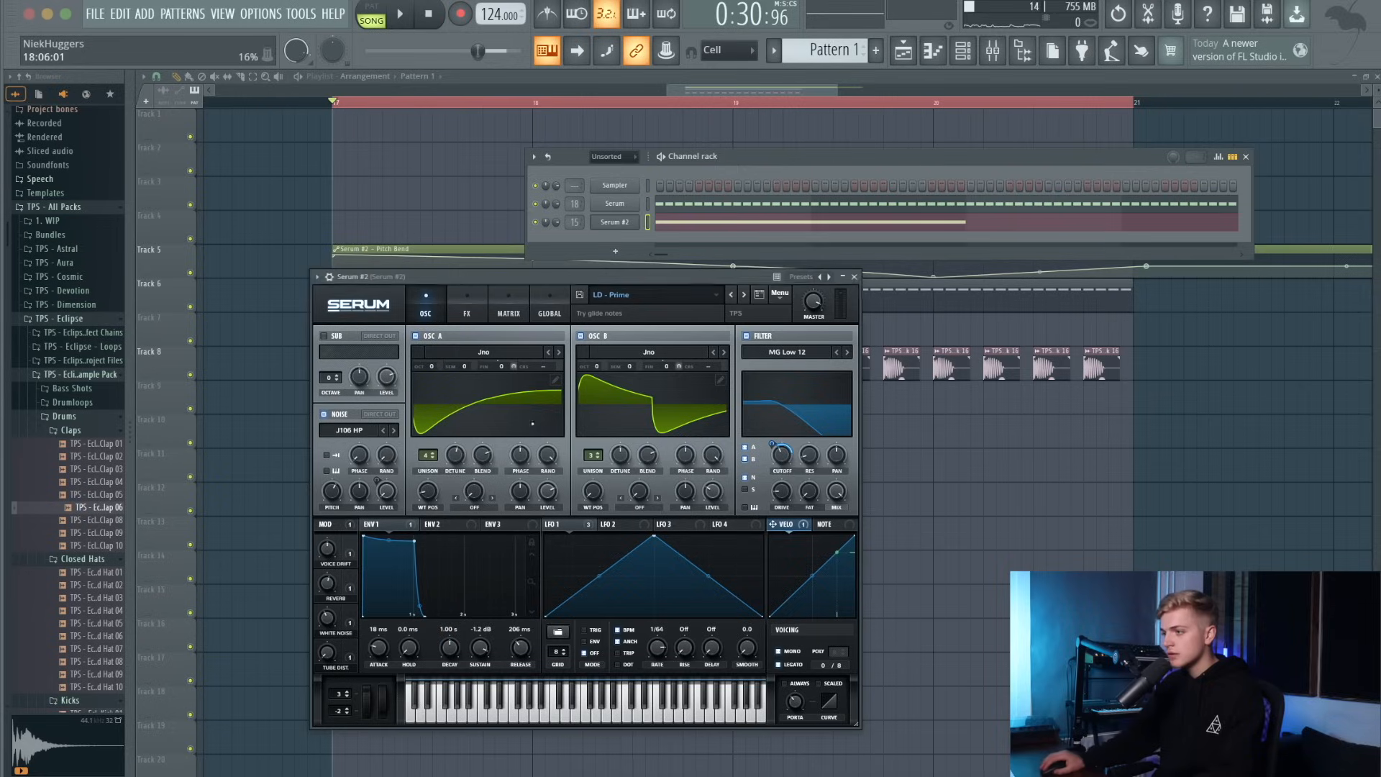
left_click(408, 748)
key("space")
key("space")
left_click(614, 267)
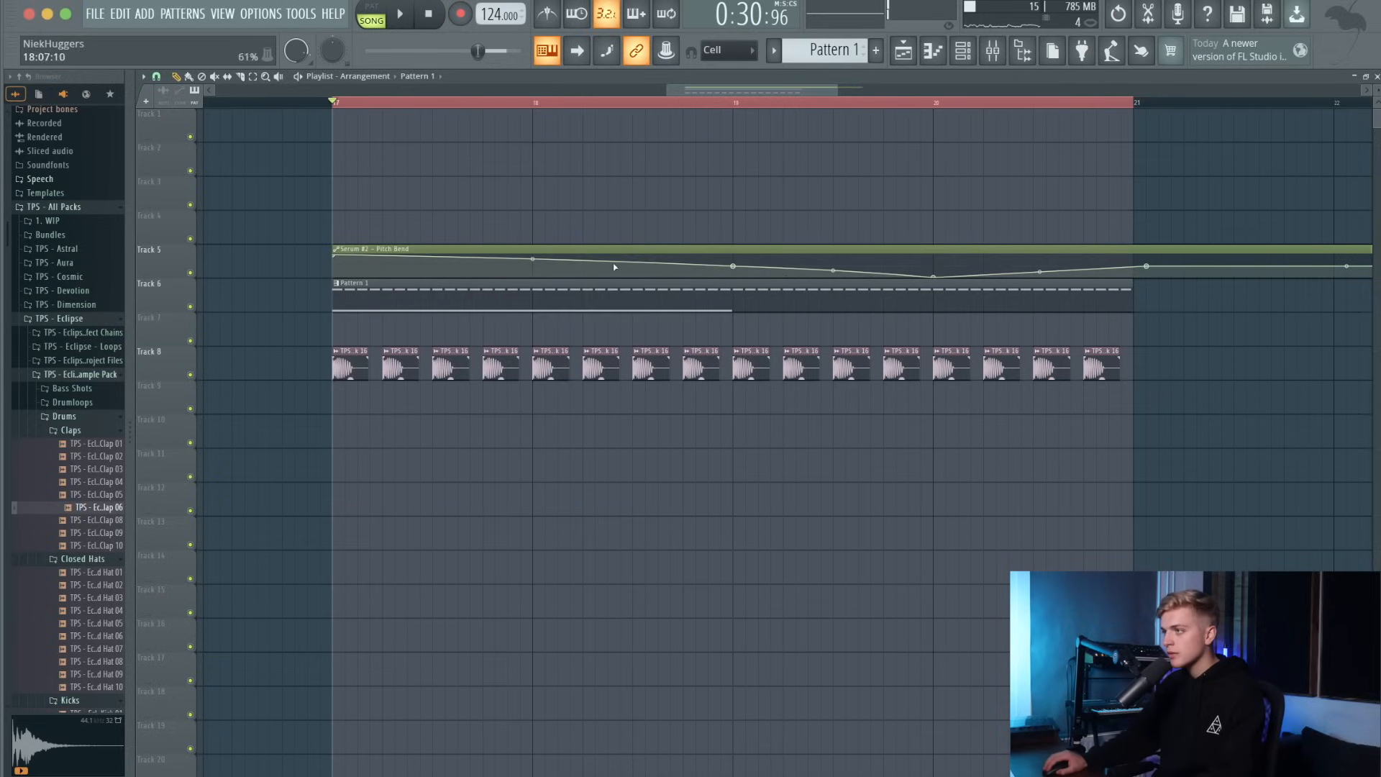
Shape the pitch bend with a point at bar 18, a dip midway through bar 18 and a 50% point at bar 19.
left_click_drag(547, 267, 534, 268)
right_click(534, 267)
key("Escape")
key("space")
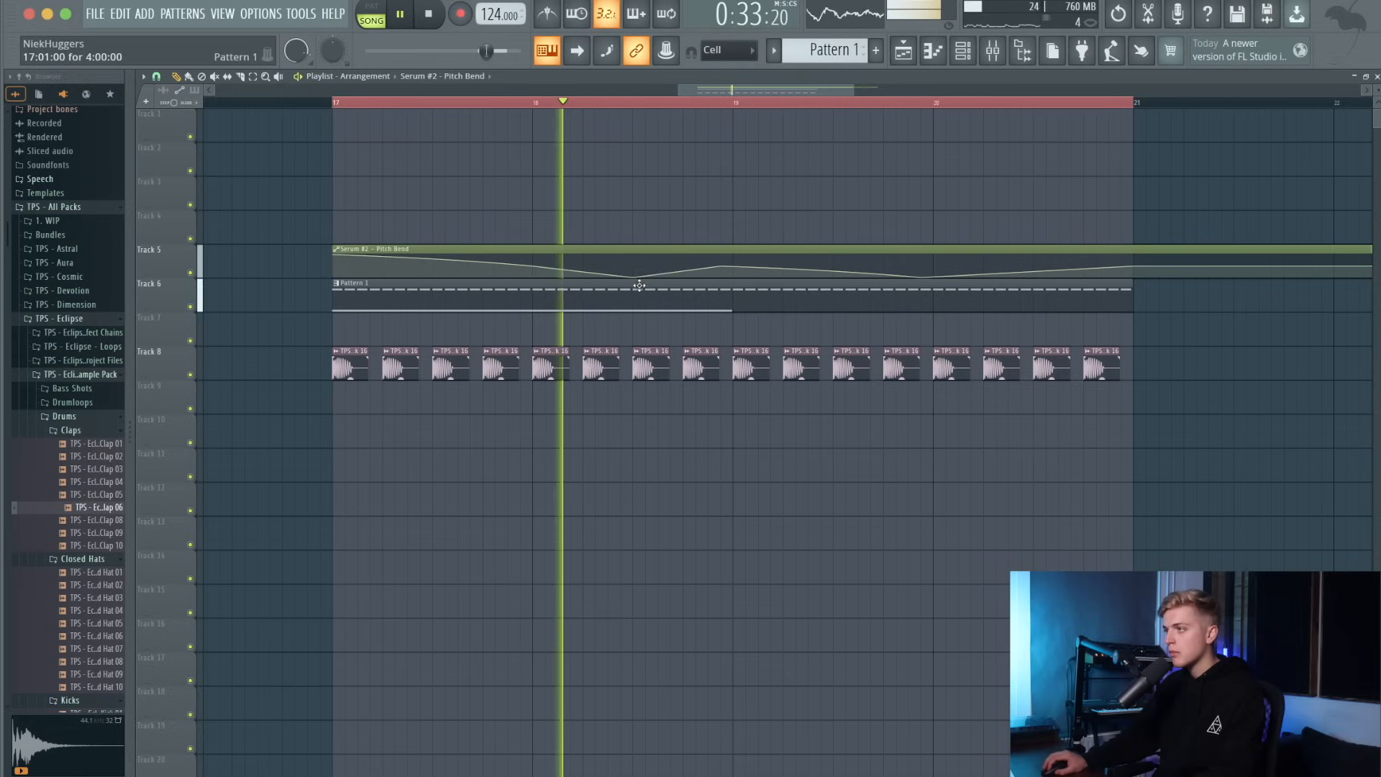
left_click_drag(720, 266, 733, 266)
right_click(733, 266)
left_click(782, 471)
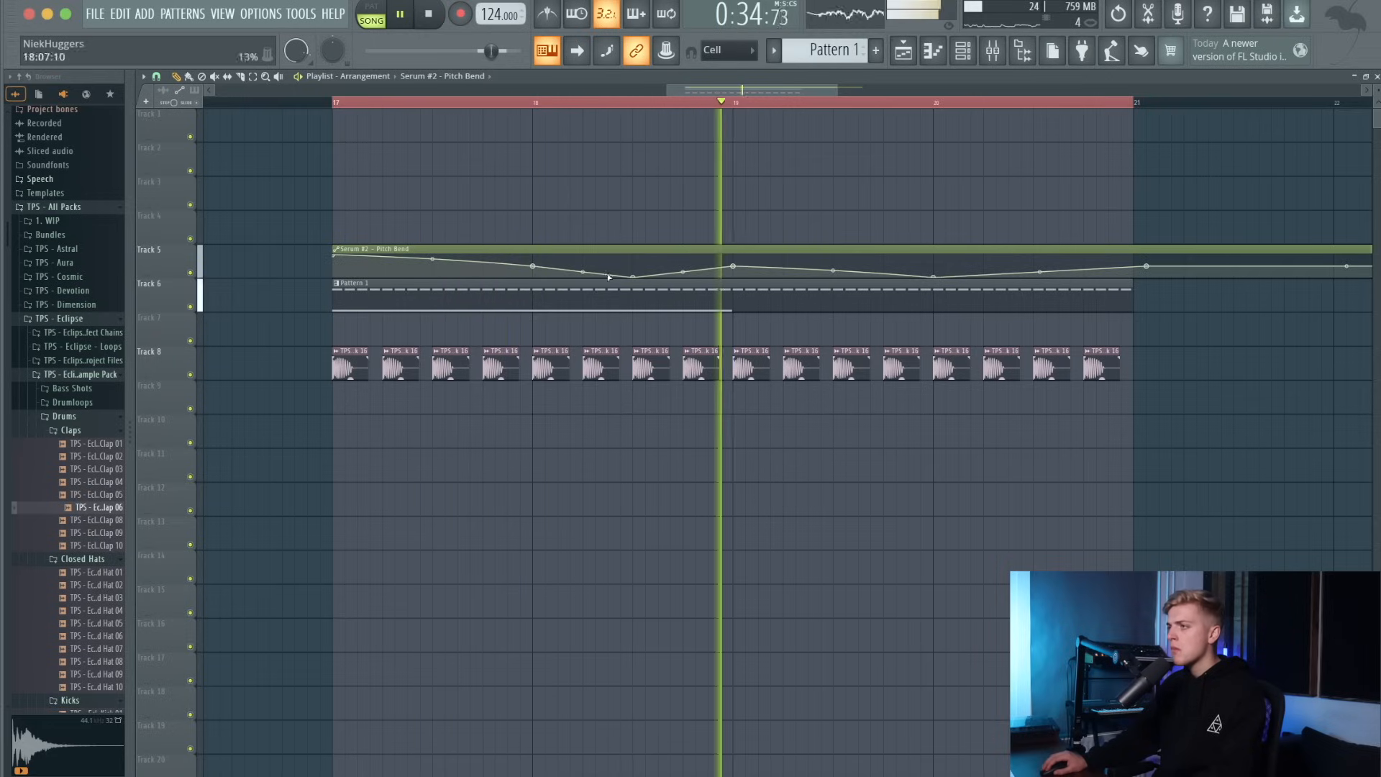
Try the Smooth curve mode on the pitch bend dip midway through bar 18, audition it and delete the dip.
left_click_drag(583, 276, 583, 278)
key("space")
key("space")
right_click(582, 278)
key("space")
right_click(633, 279)
left_click(656, 317)
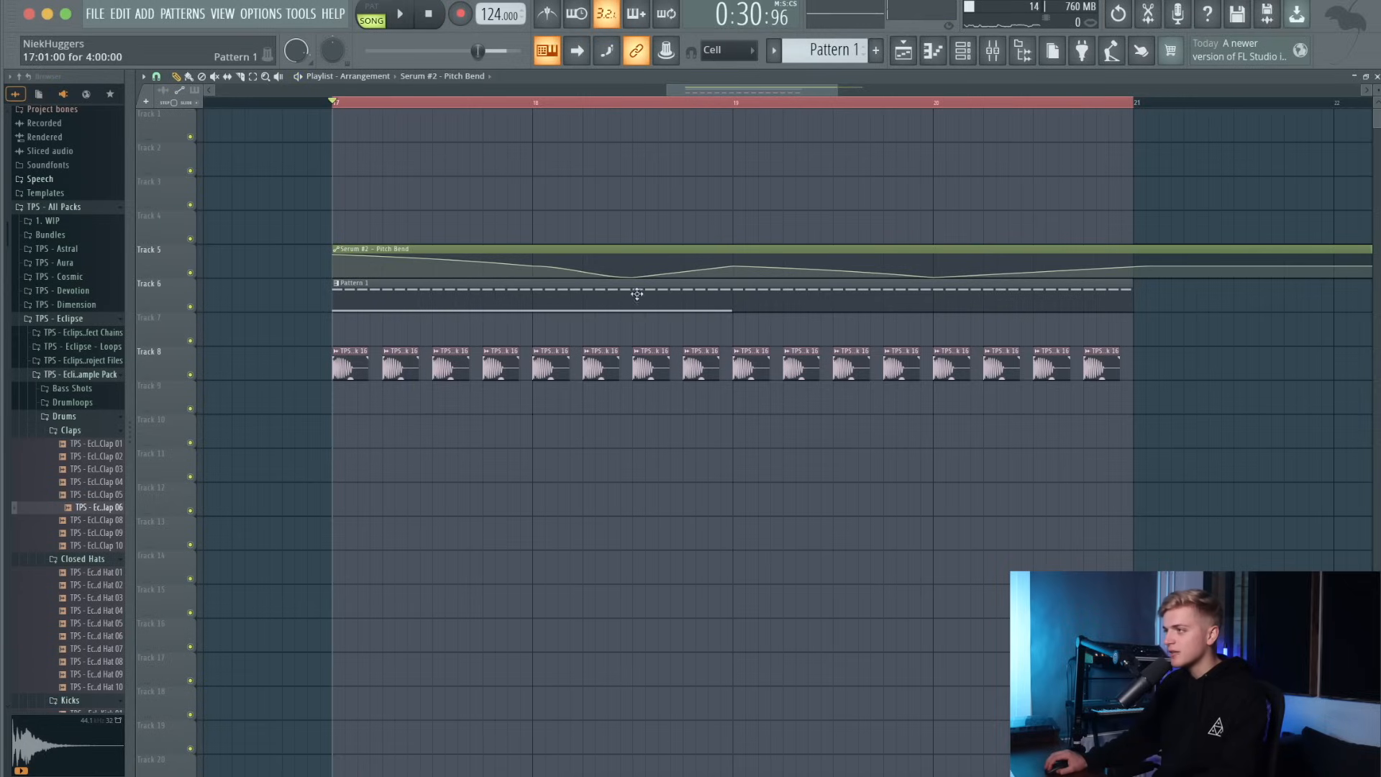
right_click(636, 278)
left_click(651, 296)
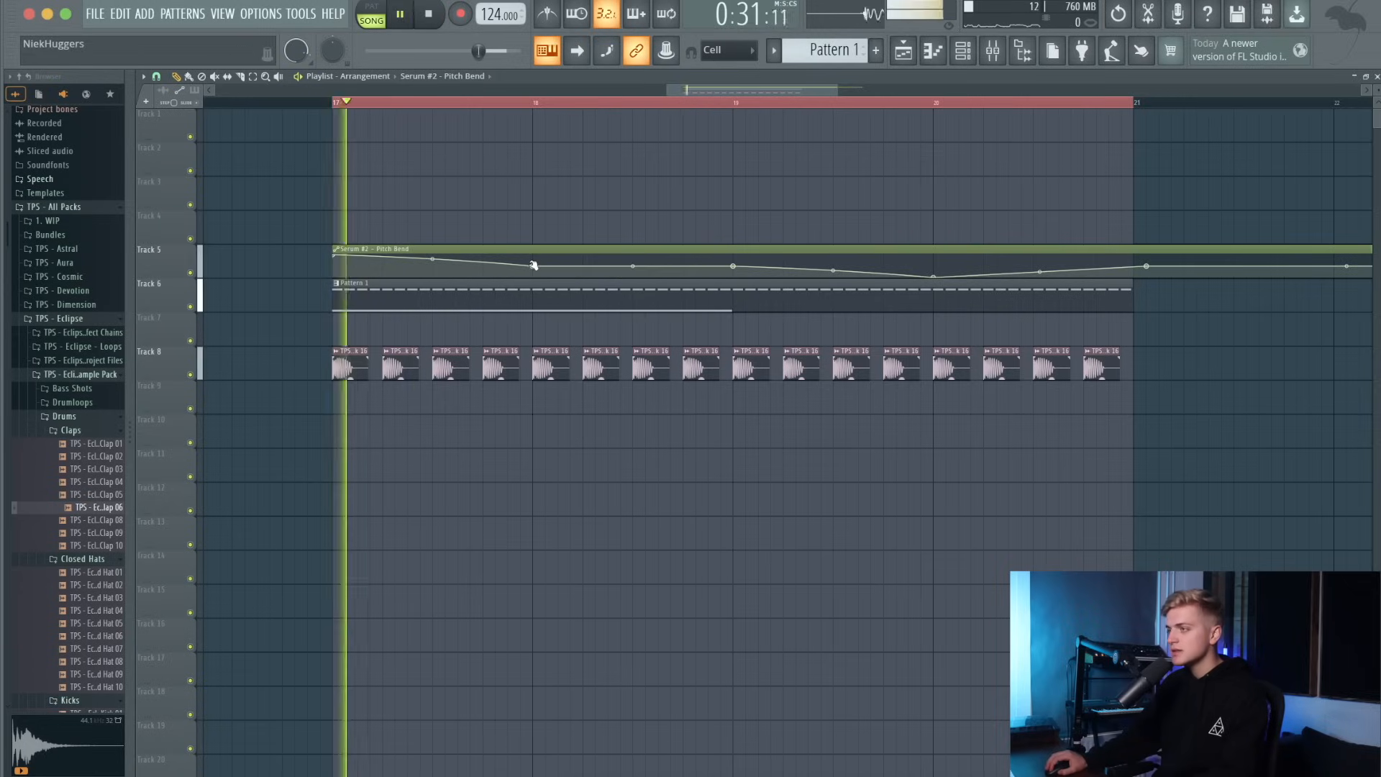
Slice the pitch bend clip at bar 18 and replace the remainder with a copy of its first bar.
key("space")
key("space")
right_click(553, 261)
key("space")
key("super+z")
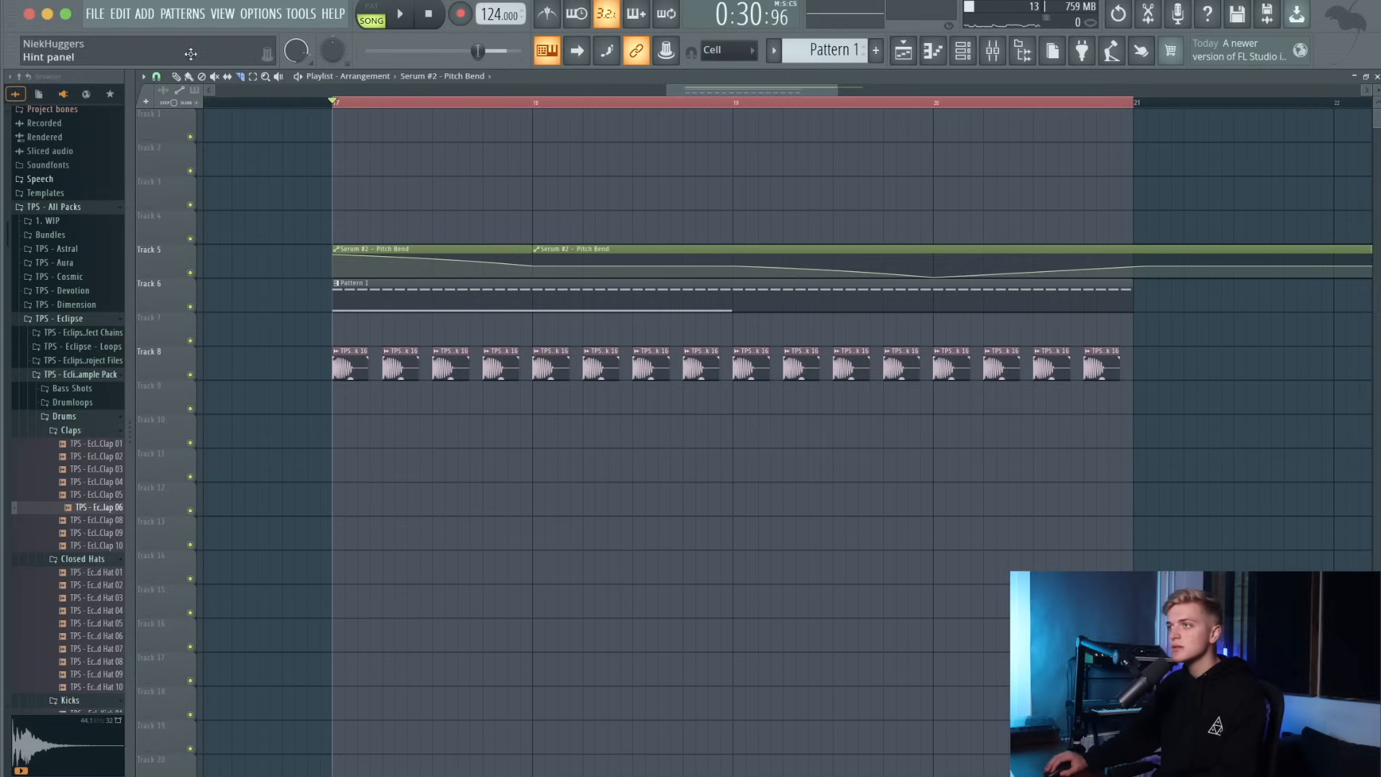
right_click(576, 247)
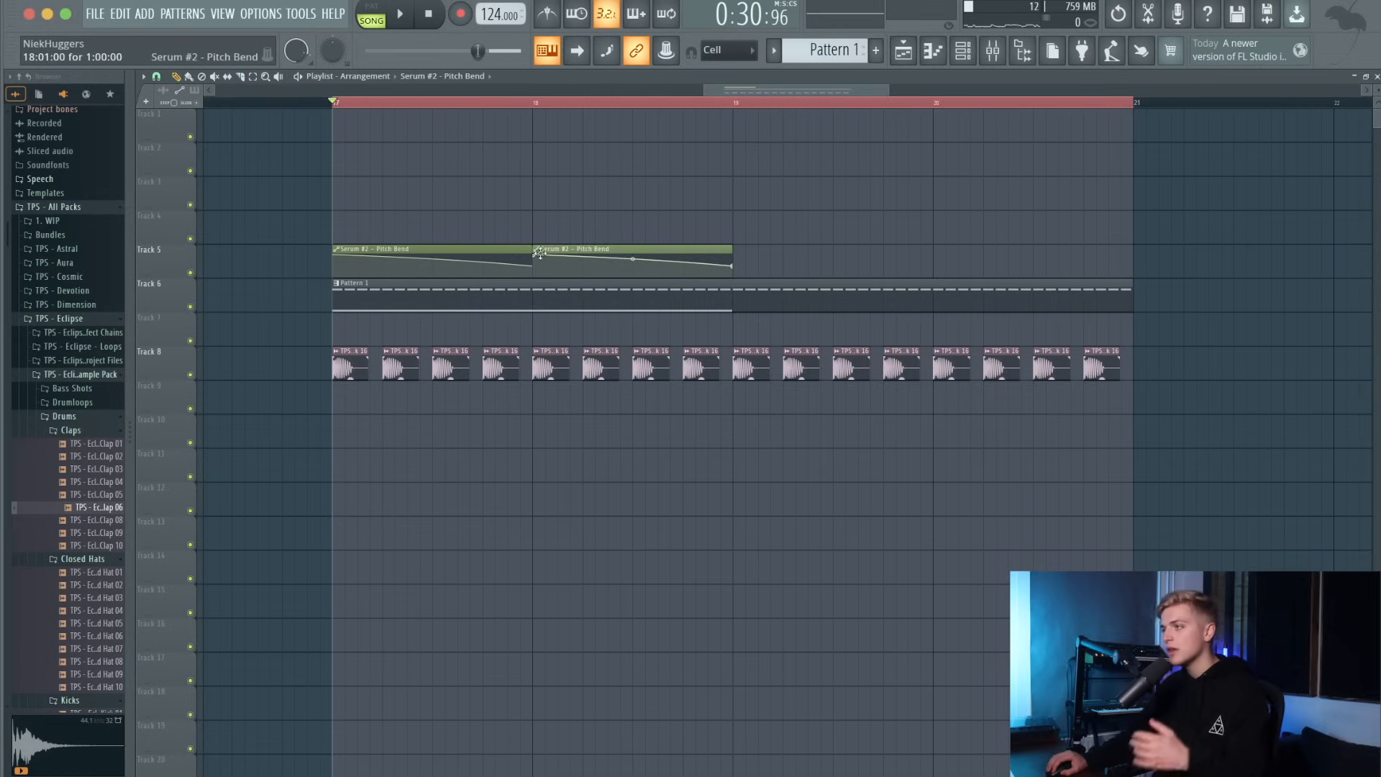
Move both one-bar pitch bend clips to Track 4, audition them and merge them into one automation clip.
left_click_drag(489, 231, 575, 217)
key("space")
key("space")
left_click(145, 77)
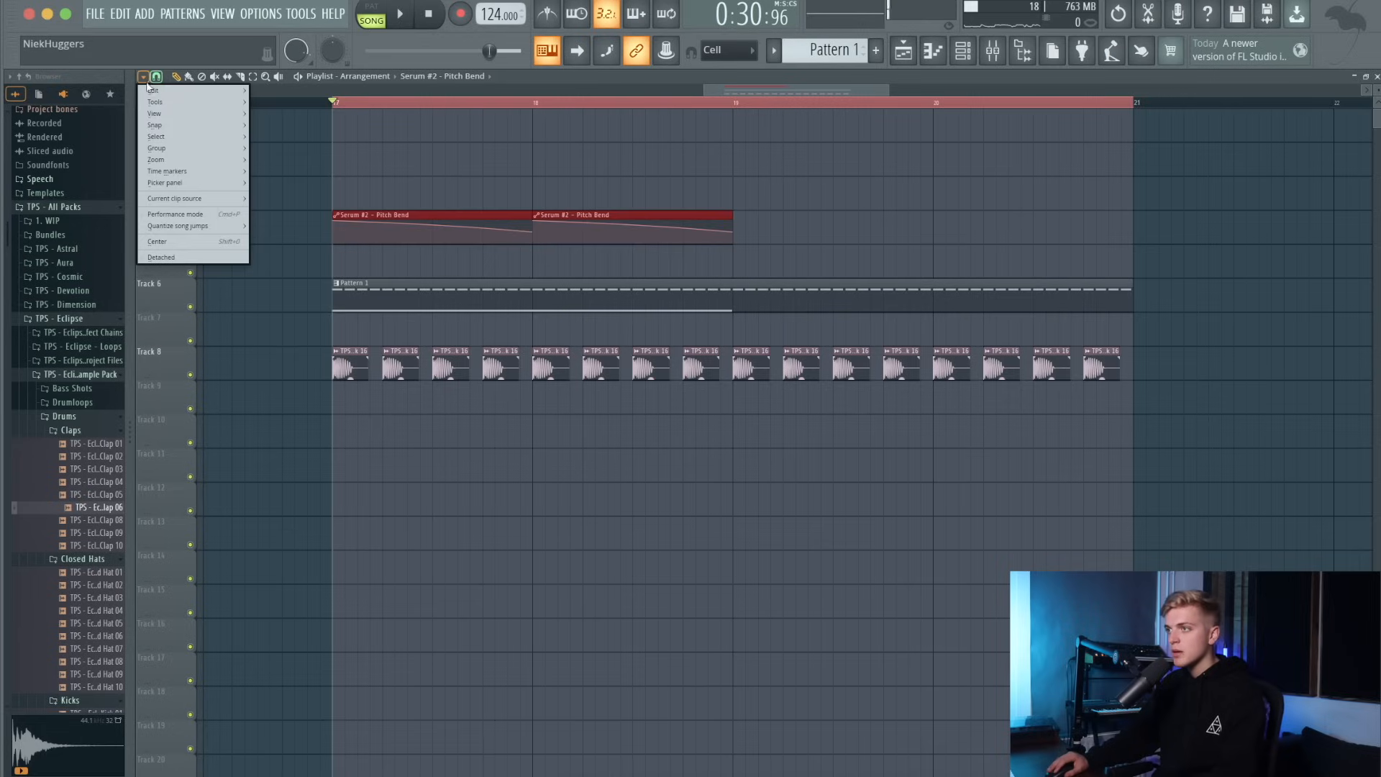
mouse_move(192, 106)
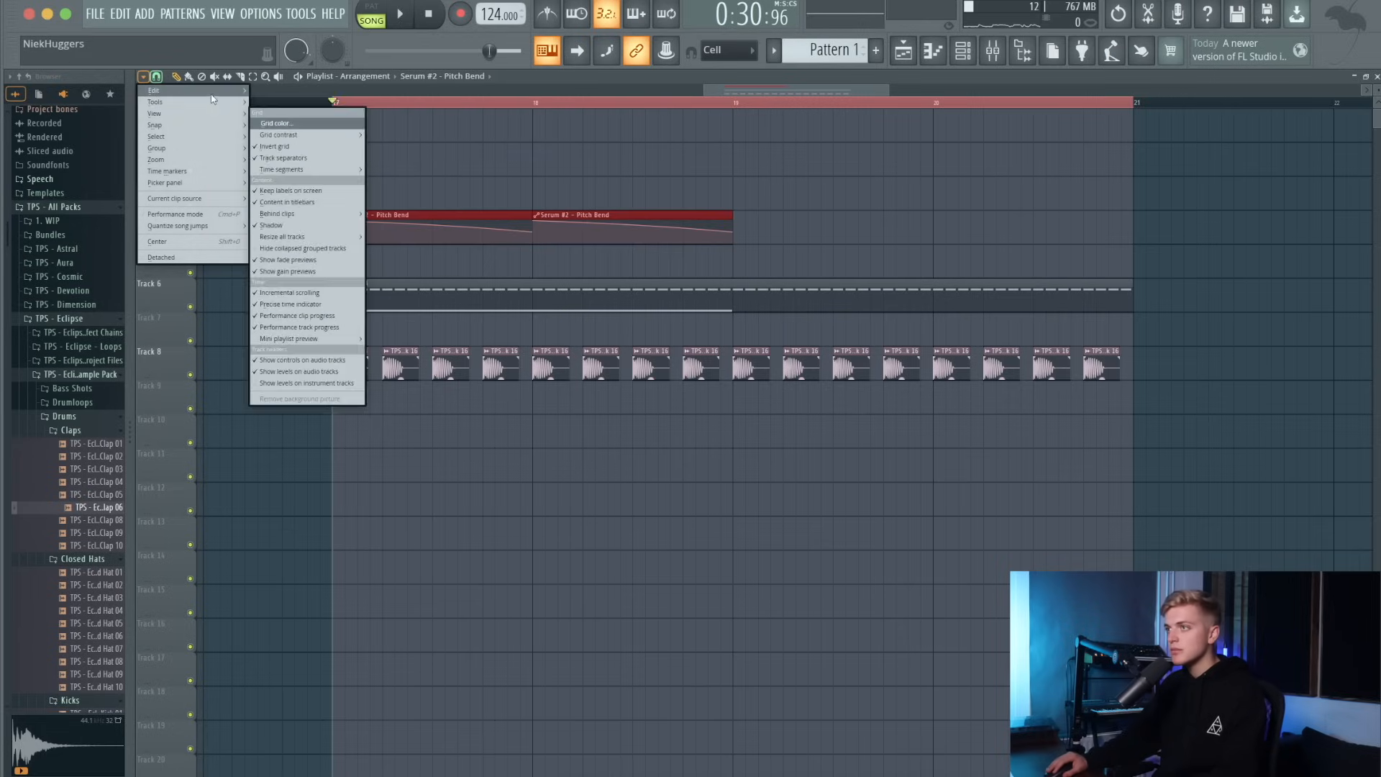
left_click(333, 369)
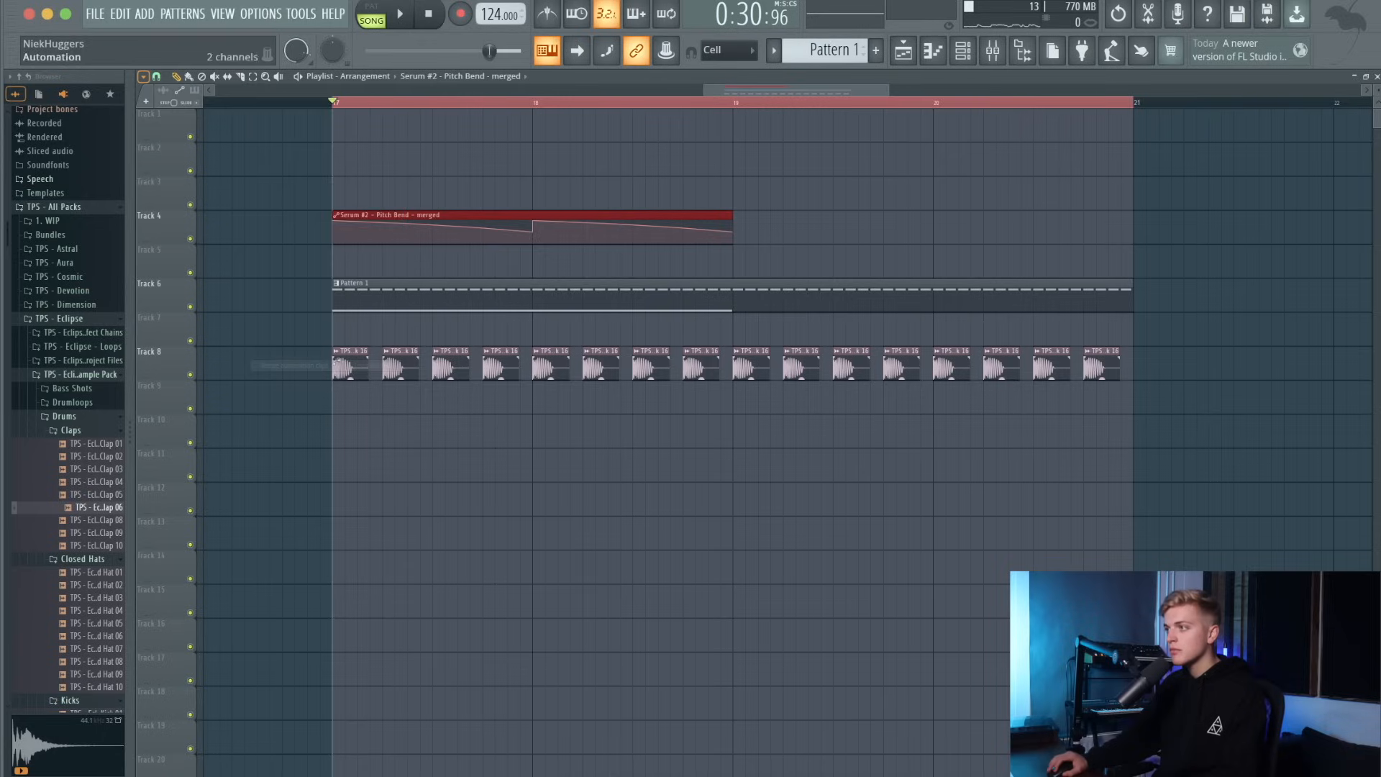
Try an extra point and different curve tensions in the merged pitch bend clip, undoing each change.
key("space")
left_click_drag(533, 235, 525, 231)
key("ctrl+z")
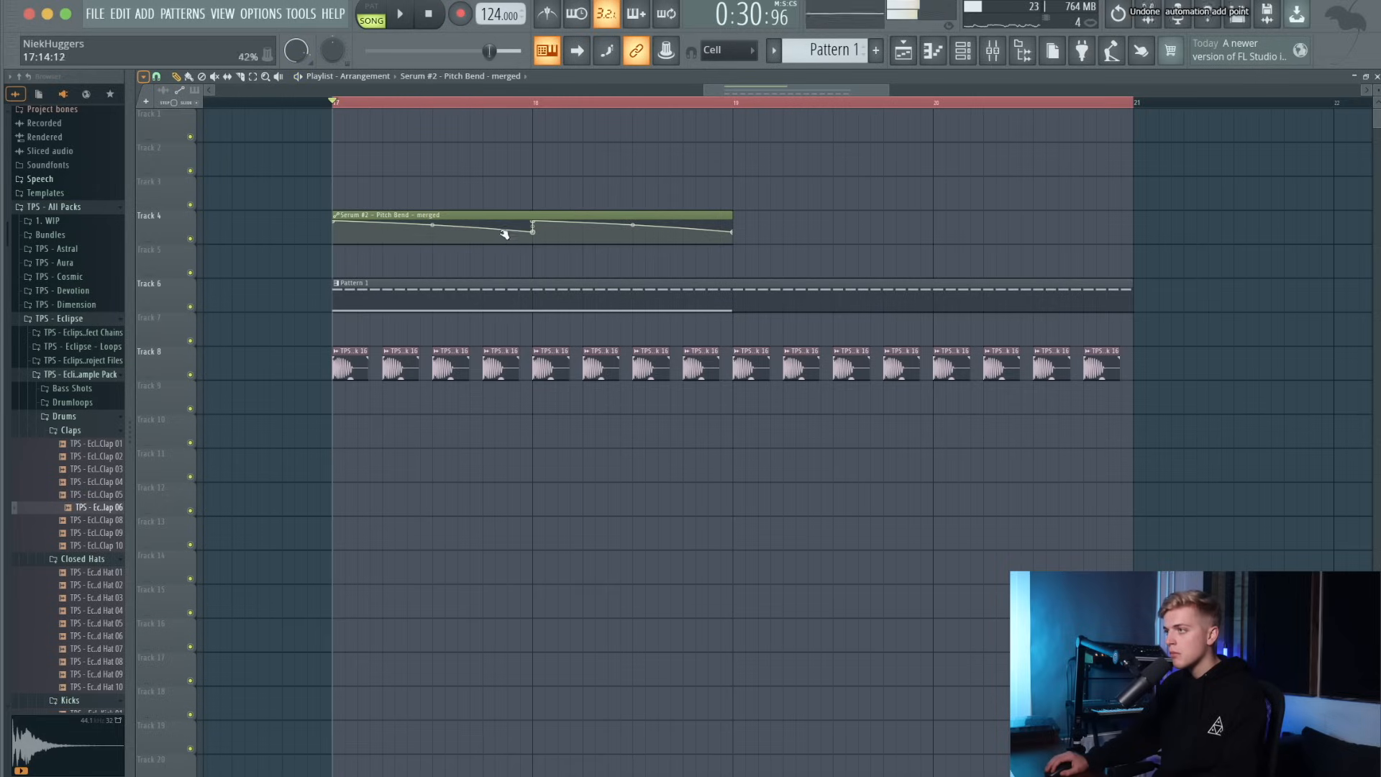
left_click_drag(431, 225, 432, 231)
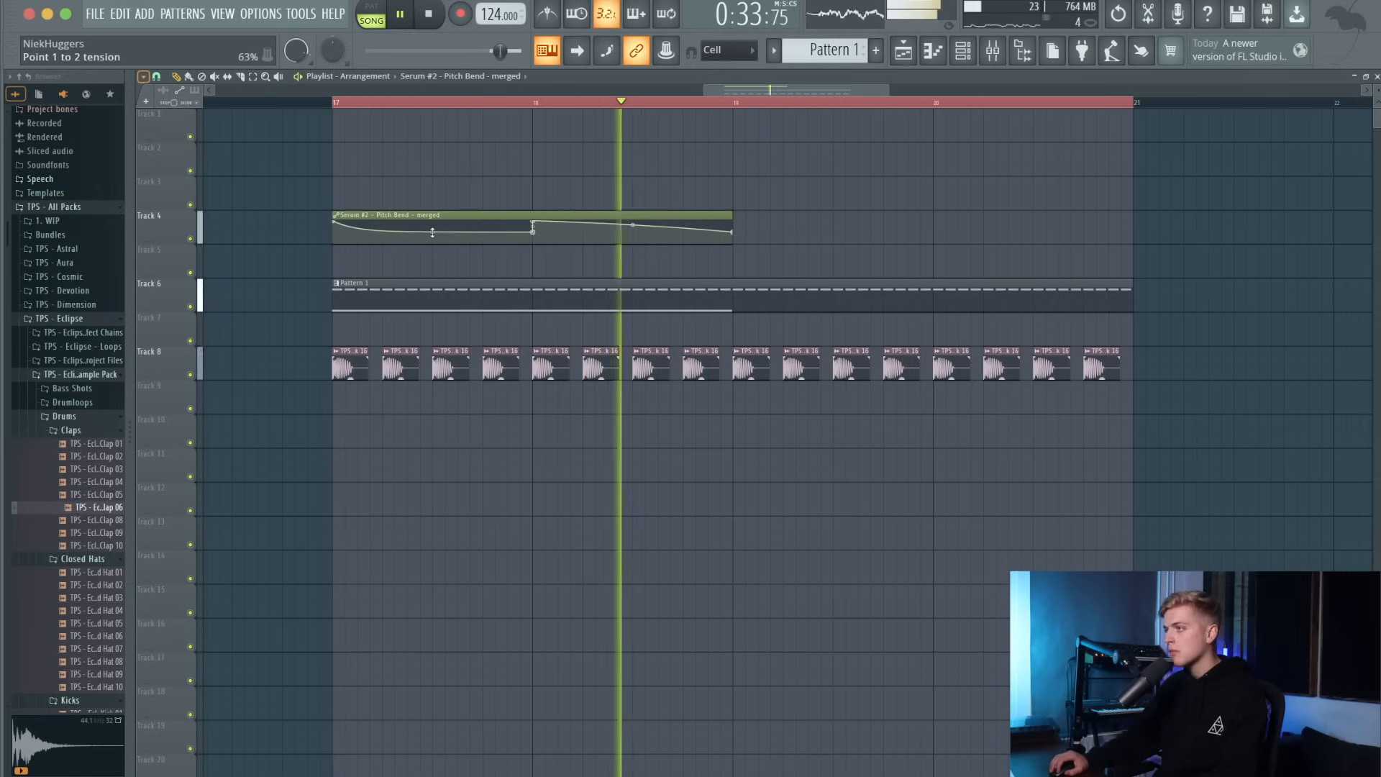
key("ctrl+z")
left_click_drag(633, 225, 632, 231)
key("ctrl+z")
Move the merged pitch bend clip's 100% point to bar 19, end the clip there and replay the loop.
left_click_drag(536, 224, 737, 223)
key("space")
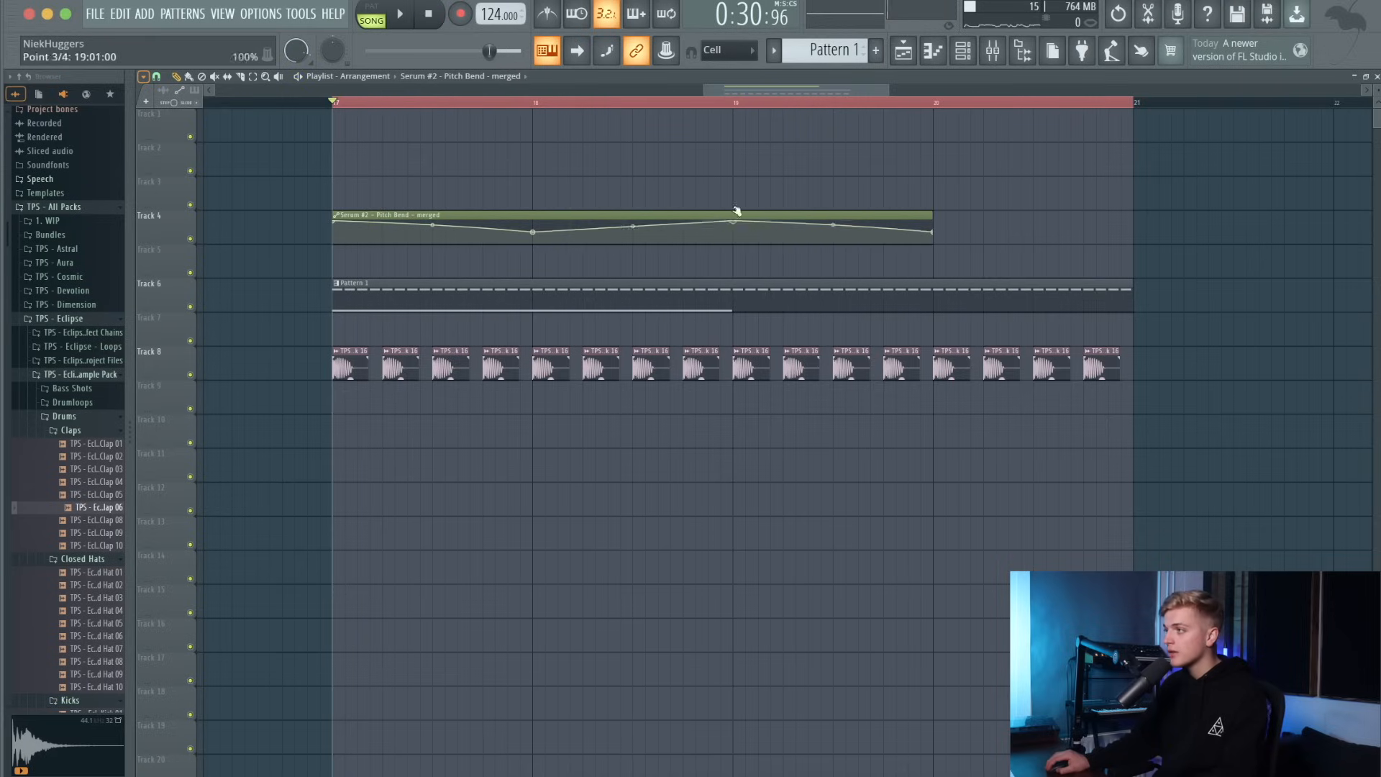
key("space")
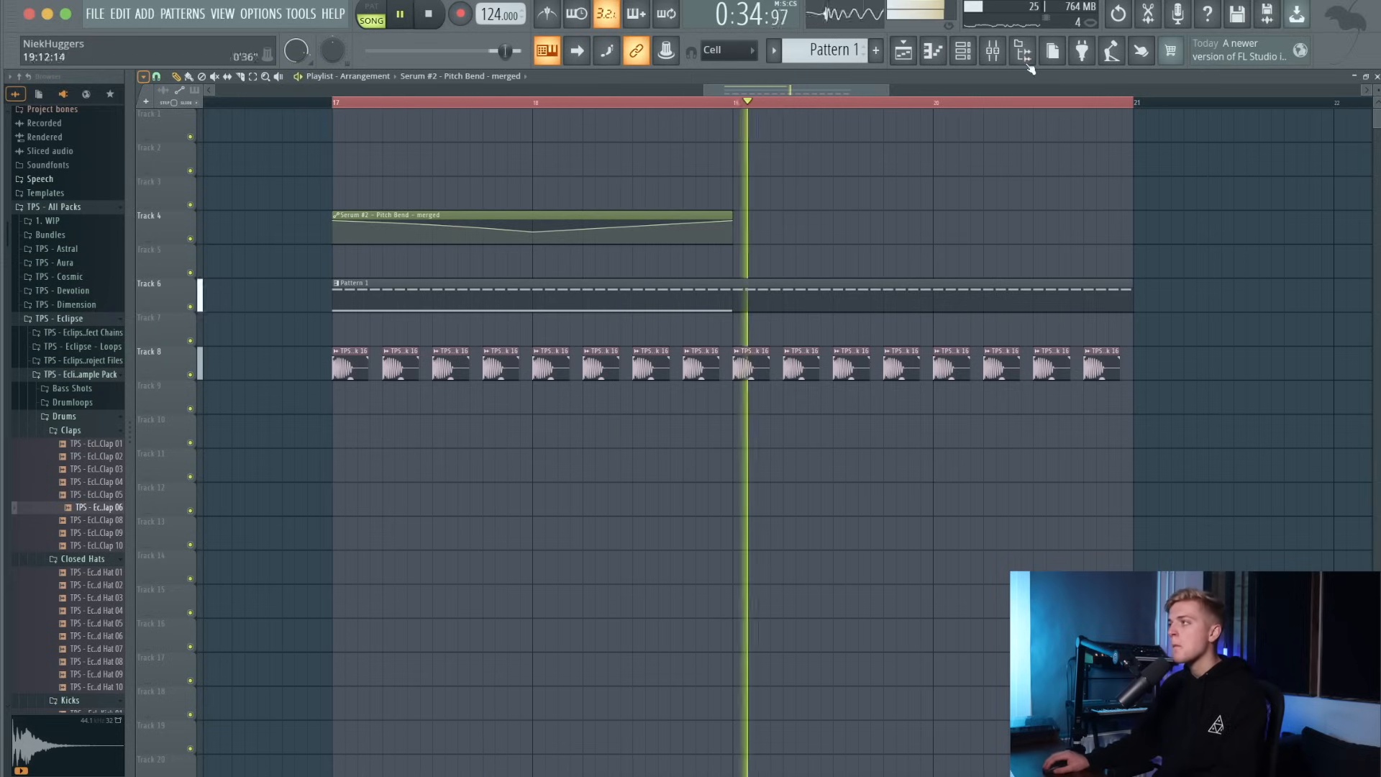
Insert a Fruity peak controller directly before Fruity Reeverb 2 on the Serum #2 mixer track.
key("F9")
key("space")
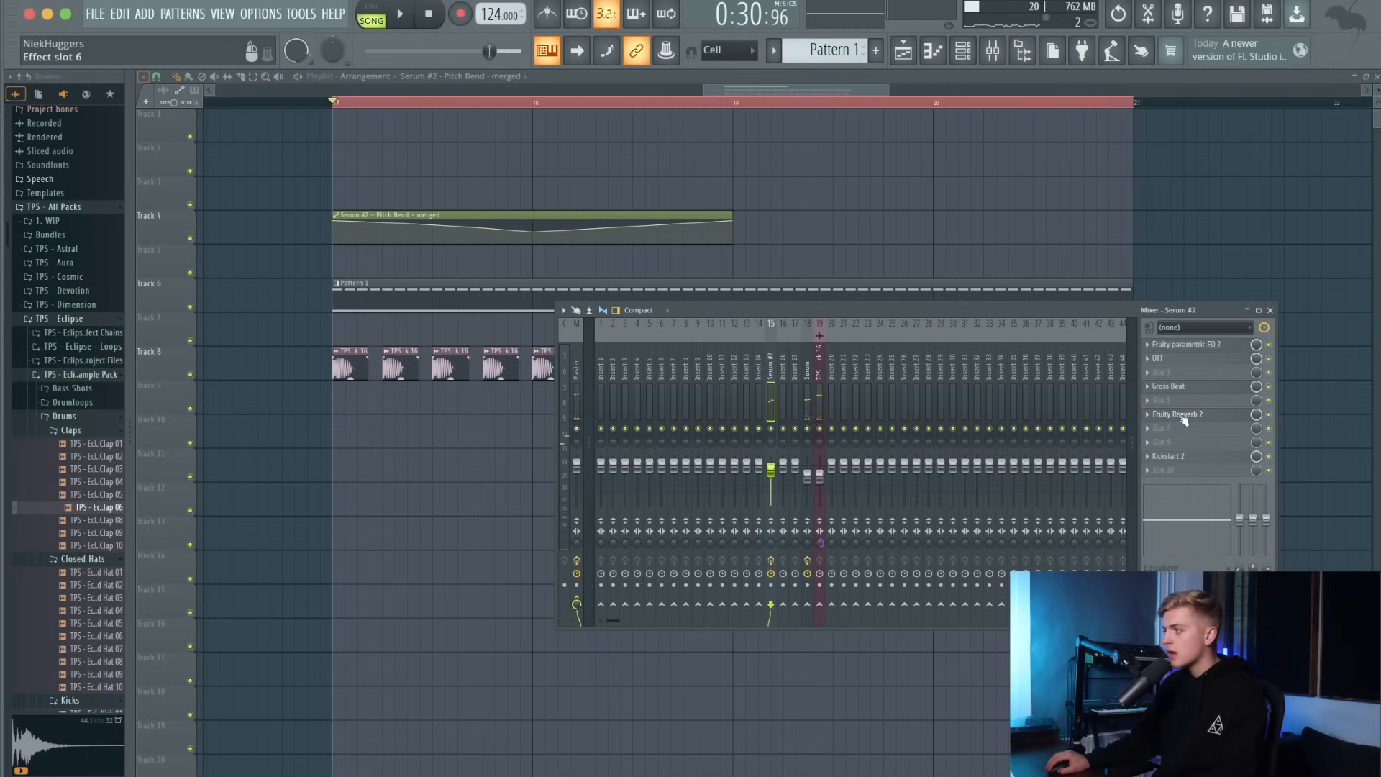
left_click(1180, 414)
left_click(1181, 415)
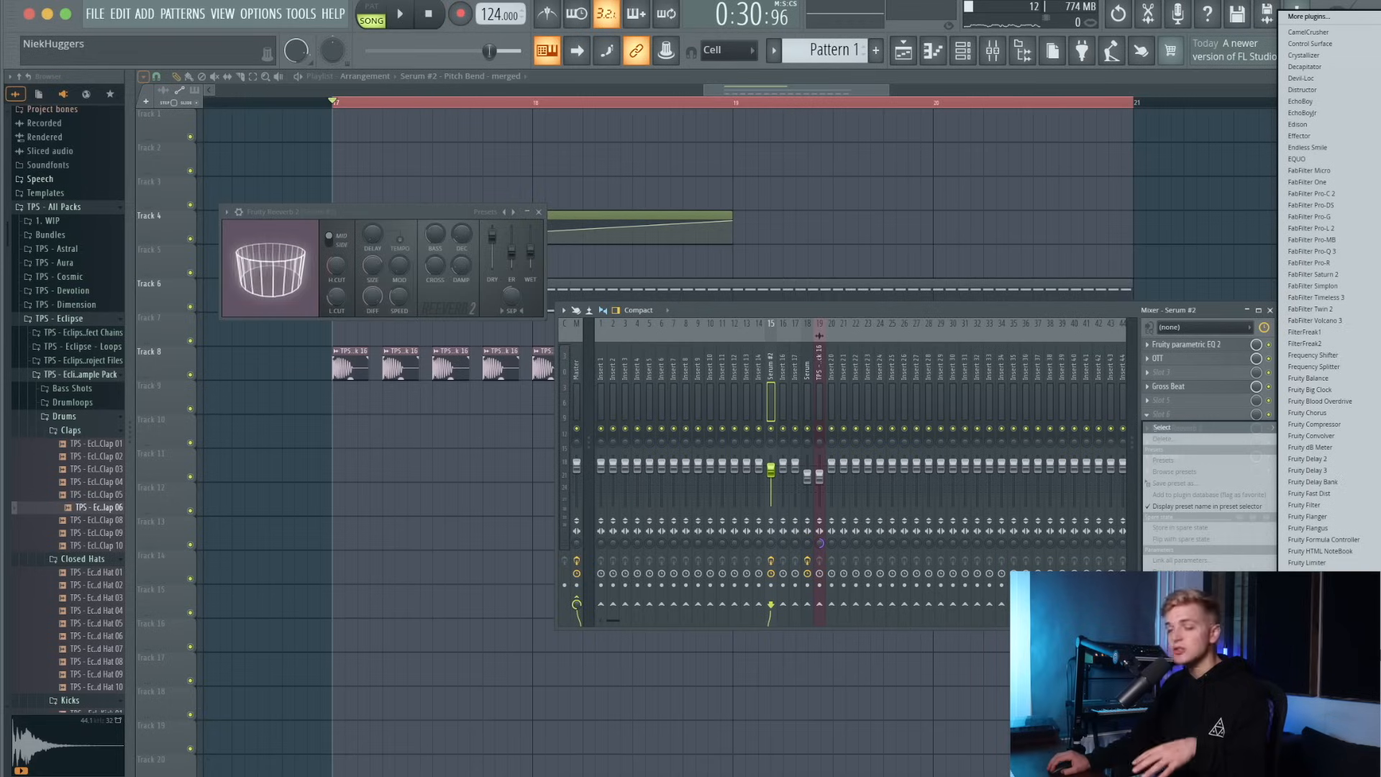
left_click(1323, 644)
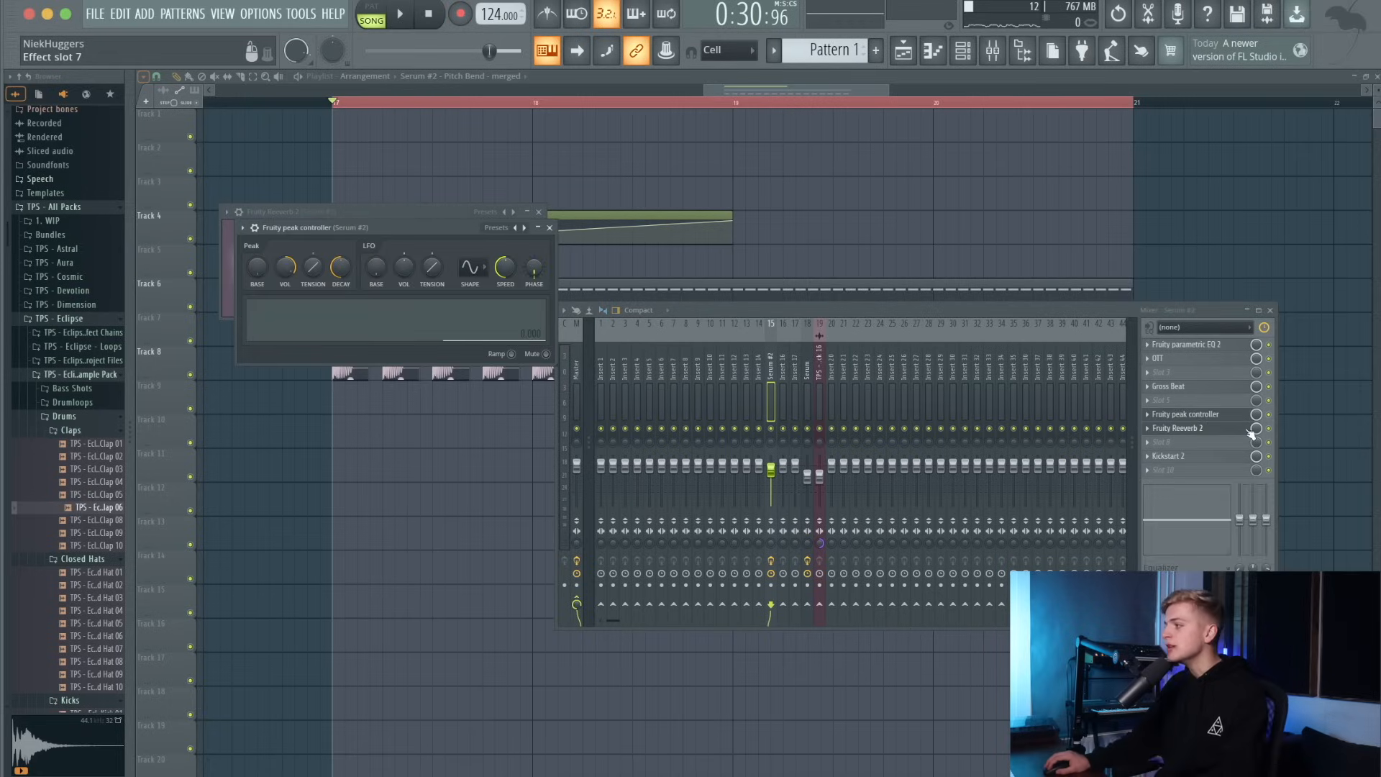
Link Fruity Reeverb 2's wet level to Peak ctrl - Peak with the inverted 1-Input mapping formula, and audition it.
left_click(1180, 429)
right_click(531, 259)
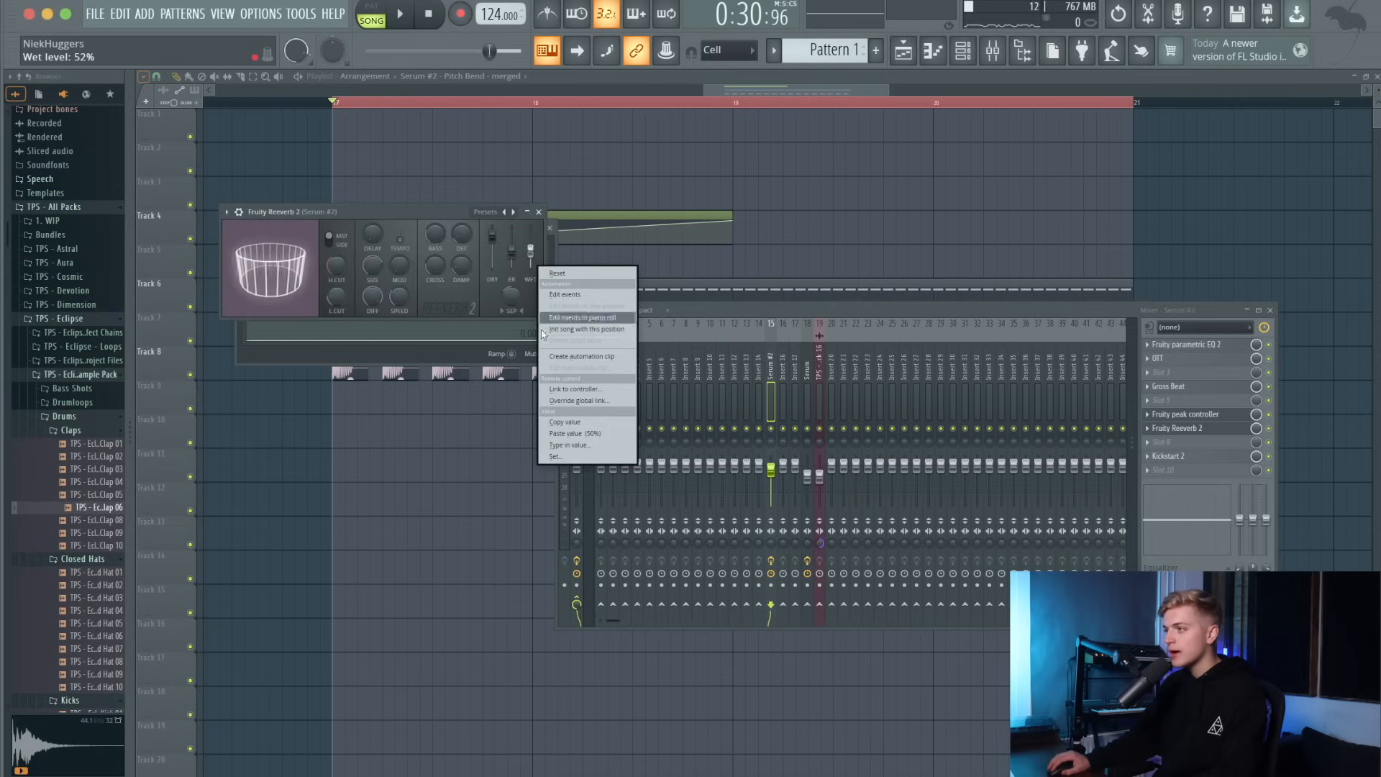
left_click(576, 389)
left_click(1000, 384)
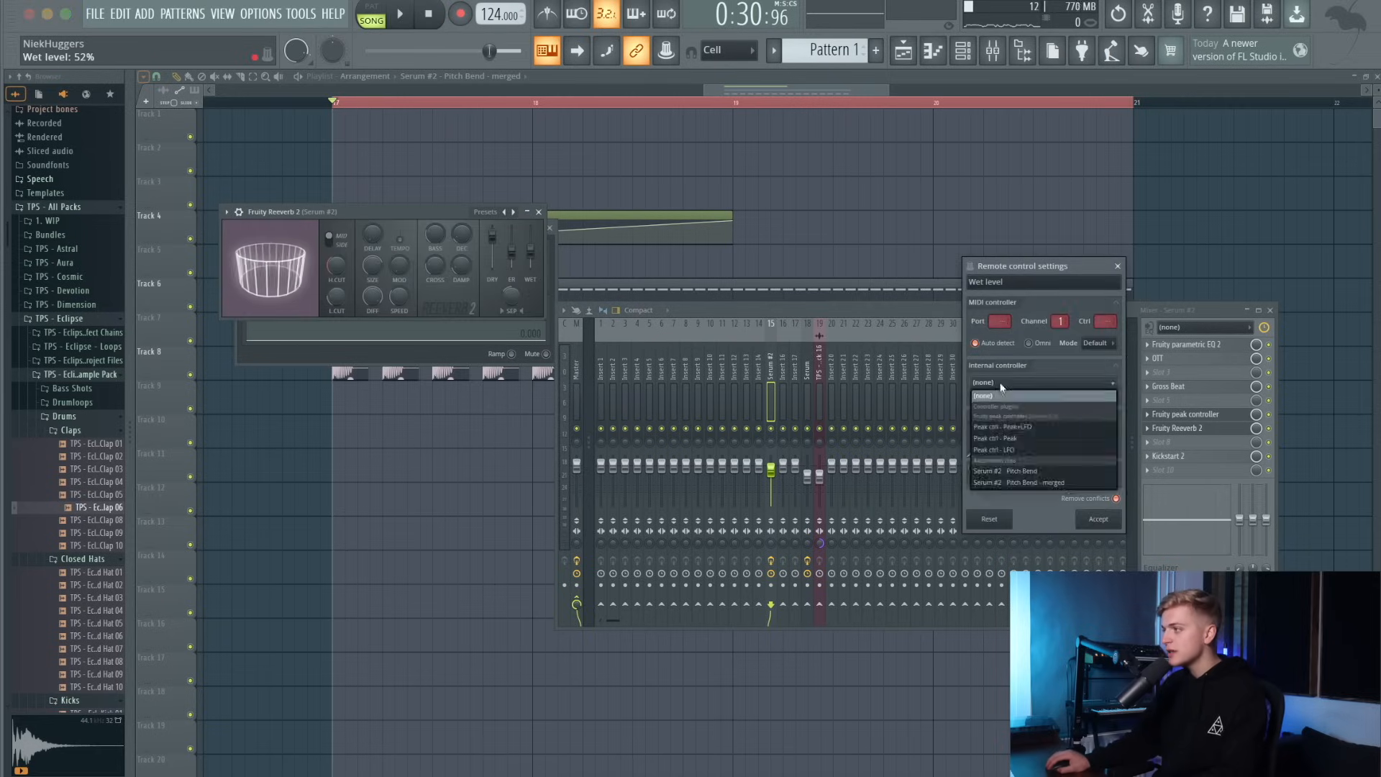
left_click(1042, 439)
left_click(1115, 434)
left_click(1135, 469)
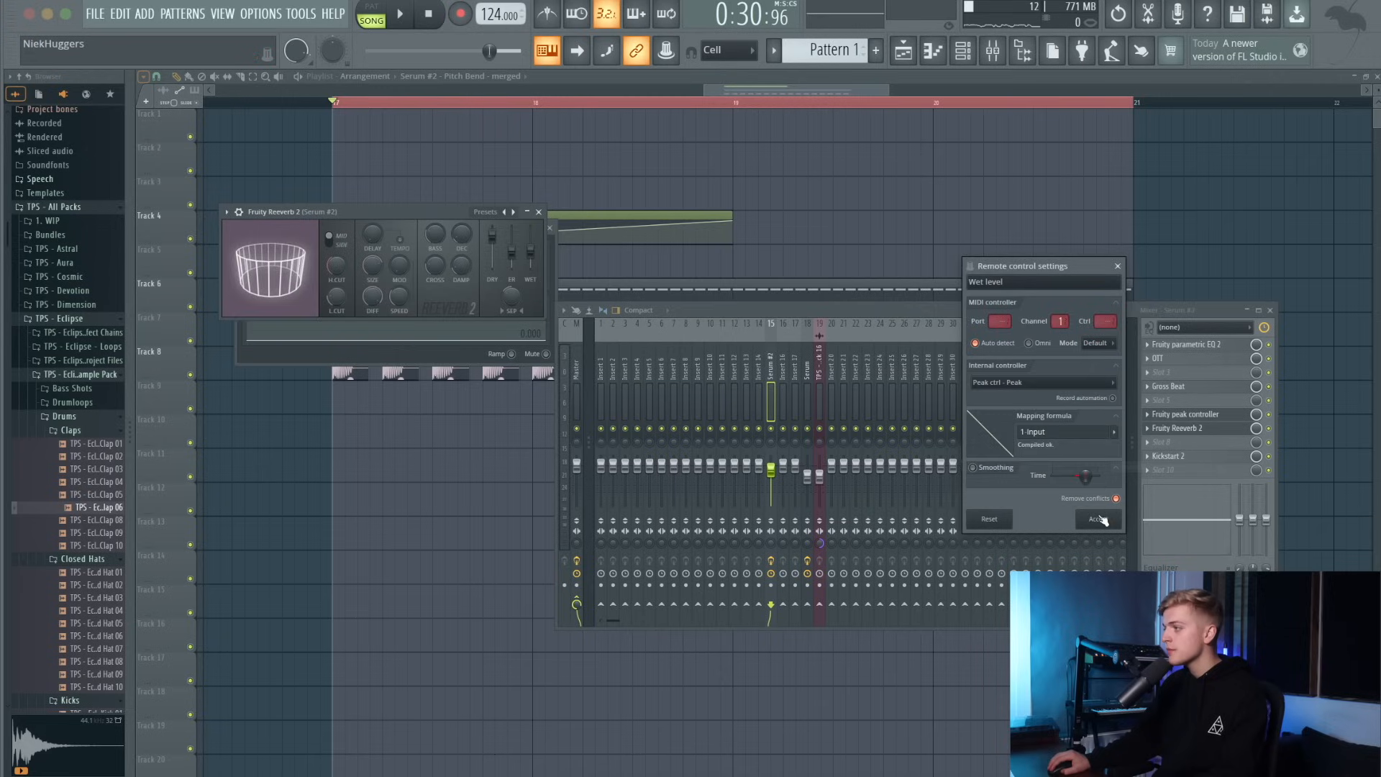
left_click(1099, 520)
key("space")
key("space")
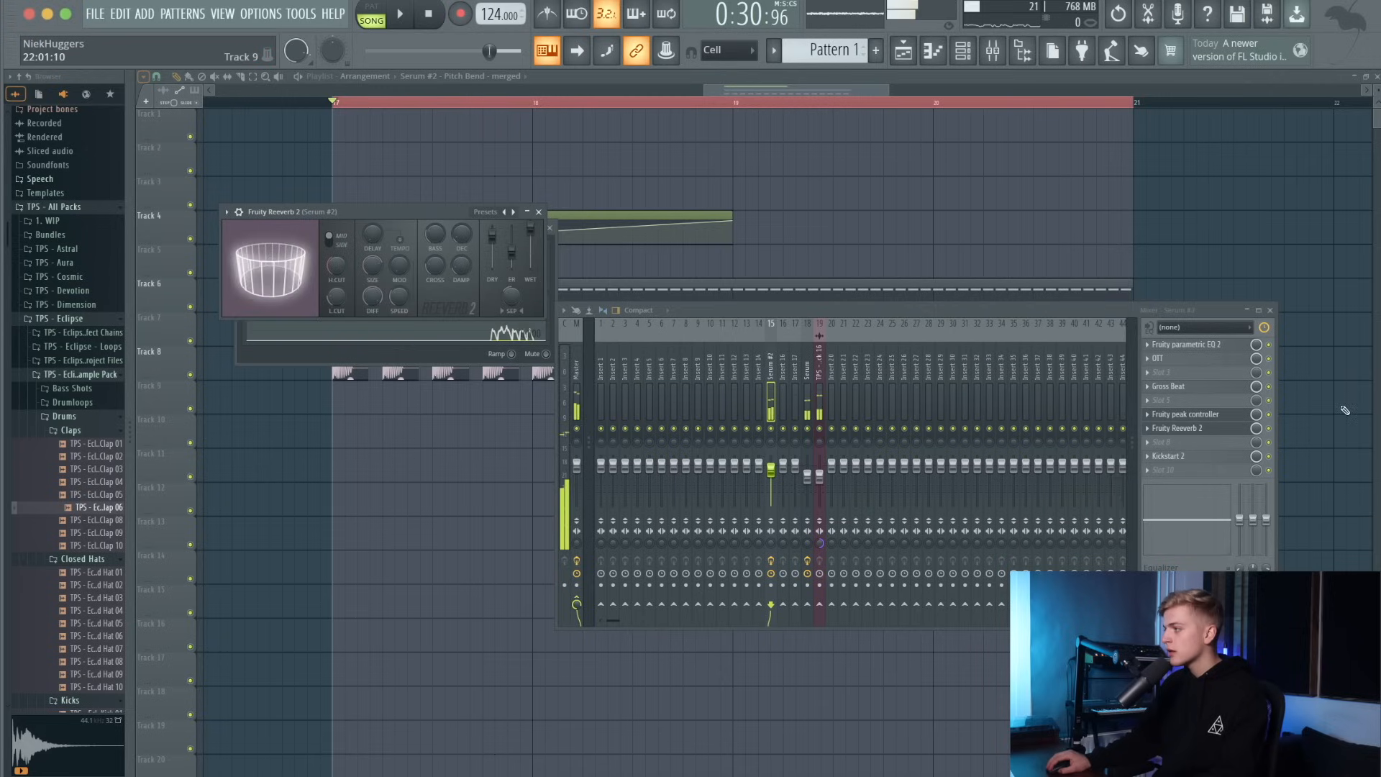
Set the peak controller's peak amount to 161% and its peak tension to 20% while auditioning the loop.
left_click(1200, 415)
left_click_drag(436, 231, 454, 360)
key("space")
left_click_drag(304, 396, 275, 381)
key("space")
key("space")
key("space")
key("space")
key("space")
key("space")
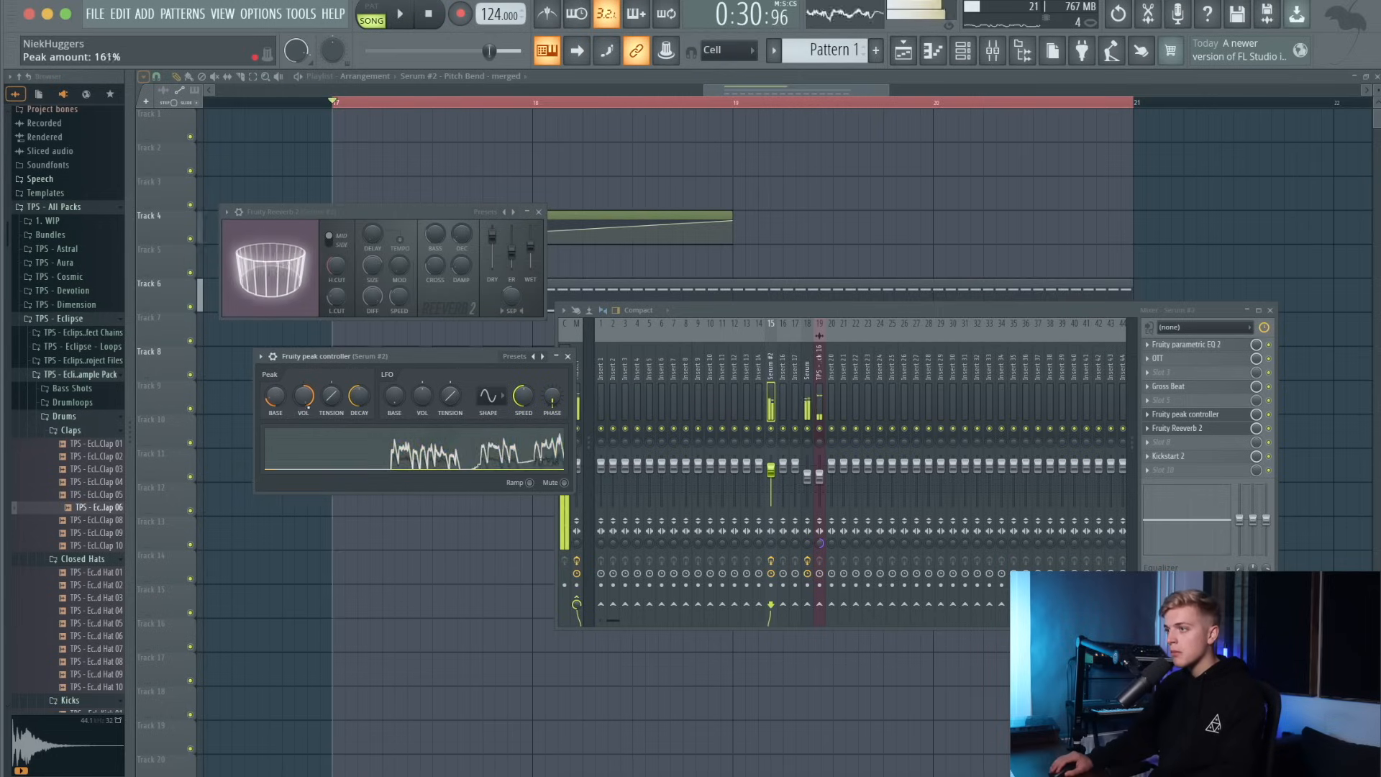
left_click_drag(331, 396, 331, 385)
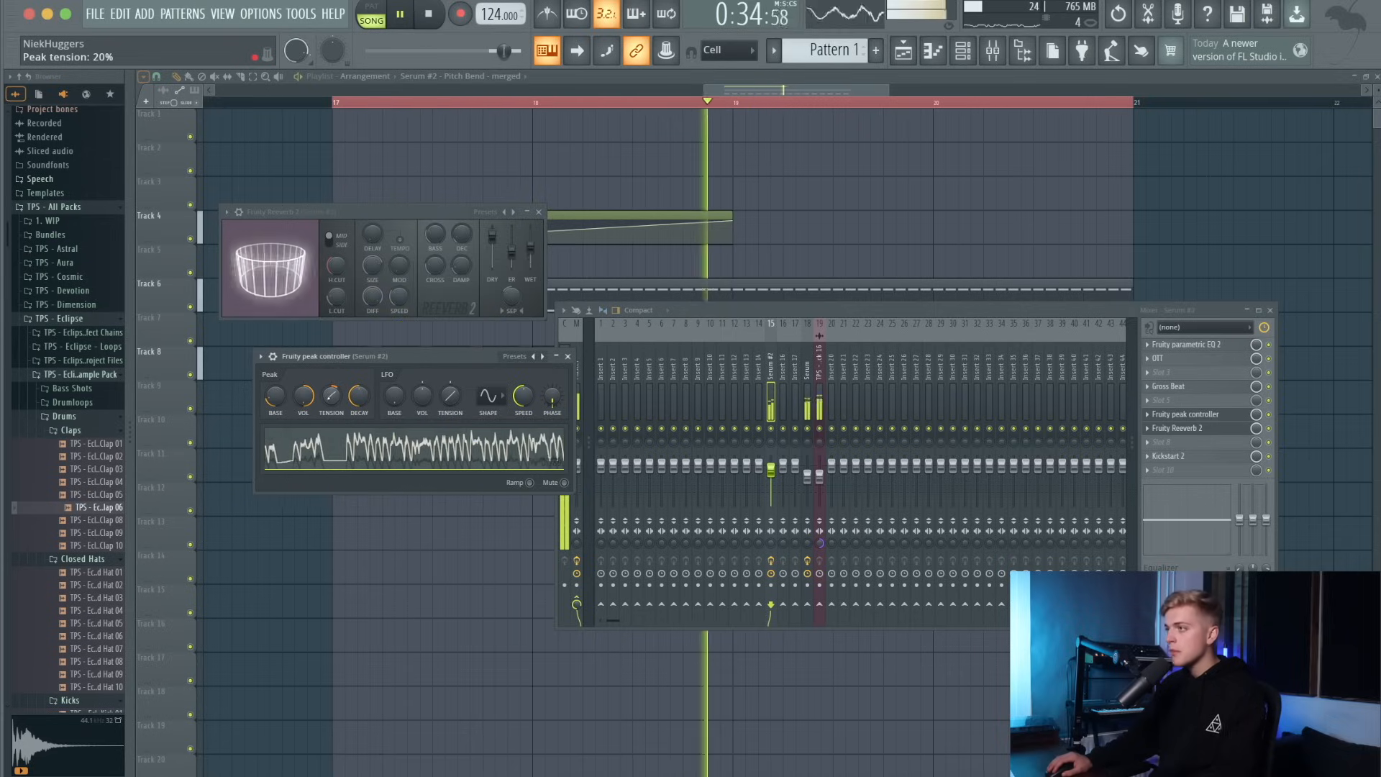
key("space")
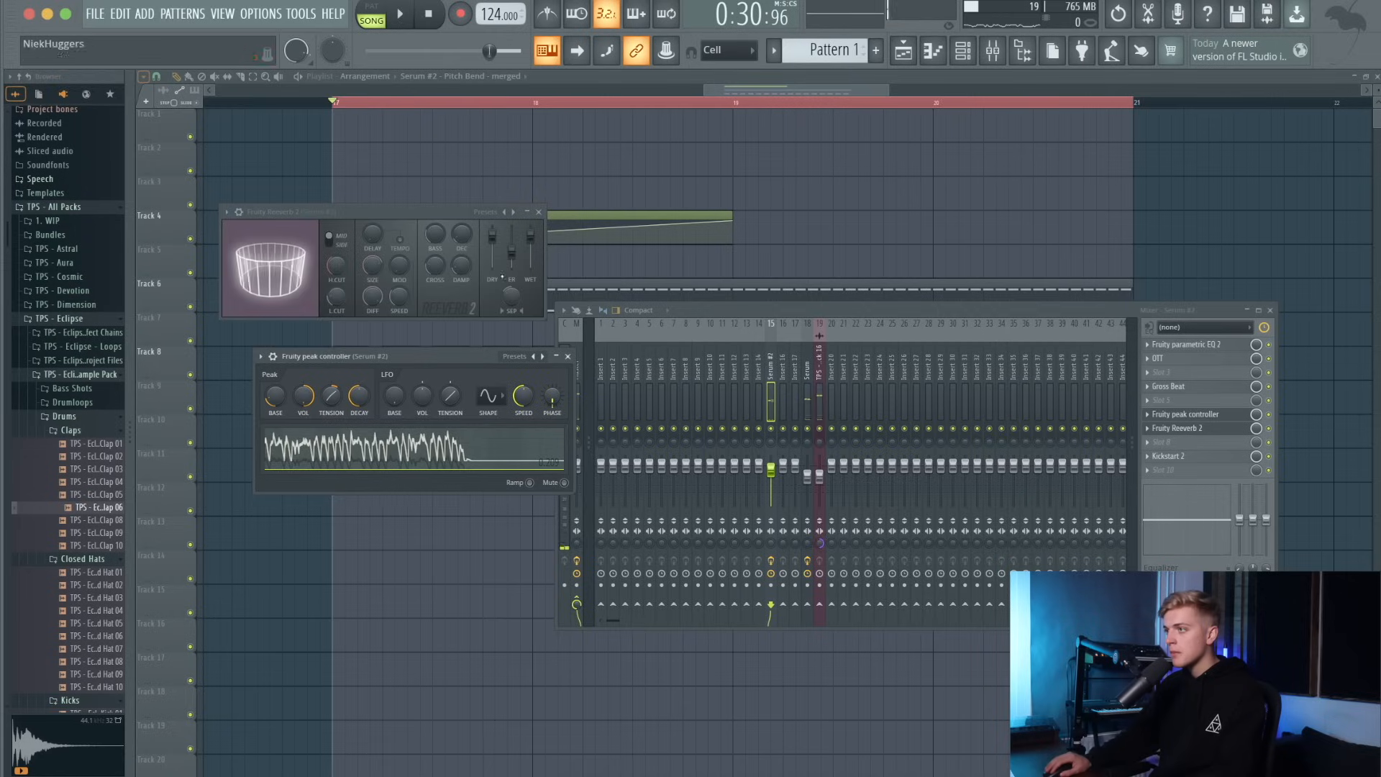
Set the reverb's room size to 62 and the peak controller's peak base level to 26%, and play the loop.
left_click(459, 237)
key("space")
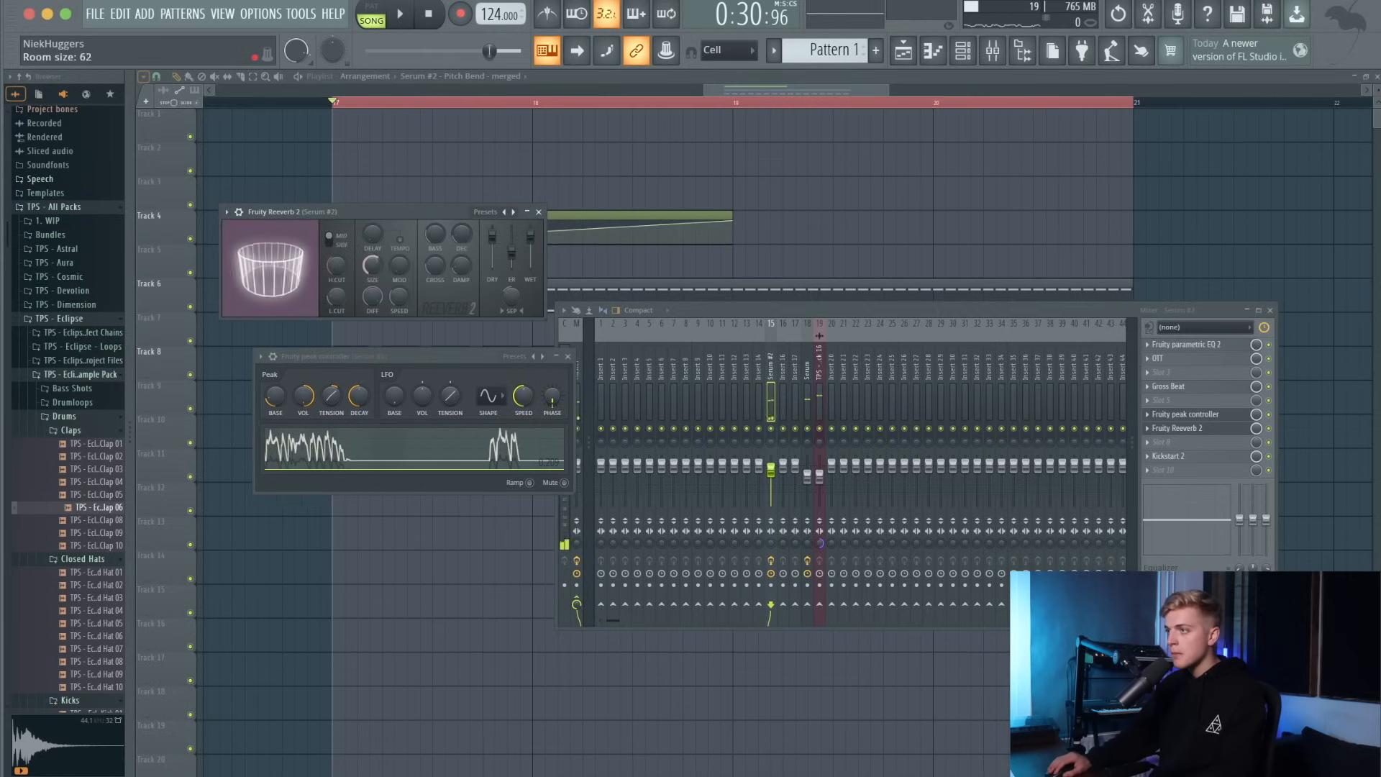
key("space")
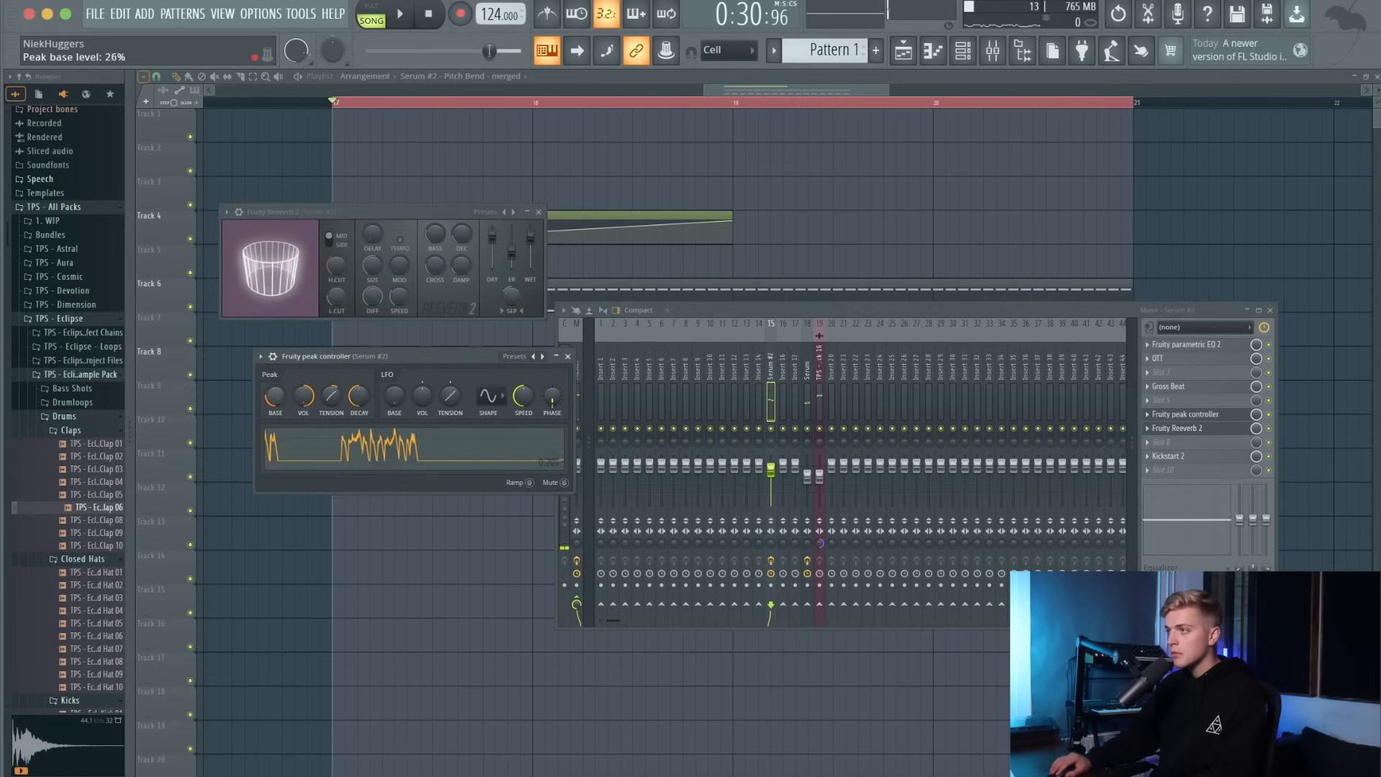
key("space")
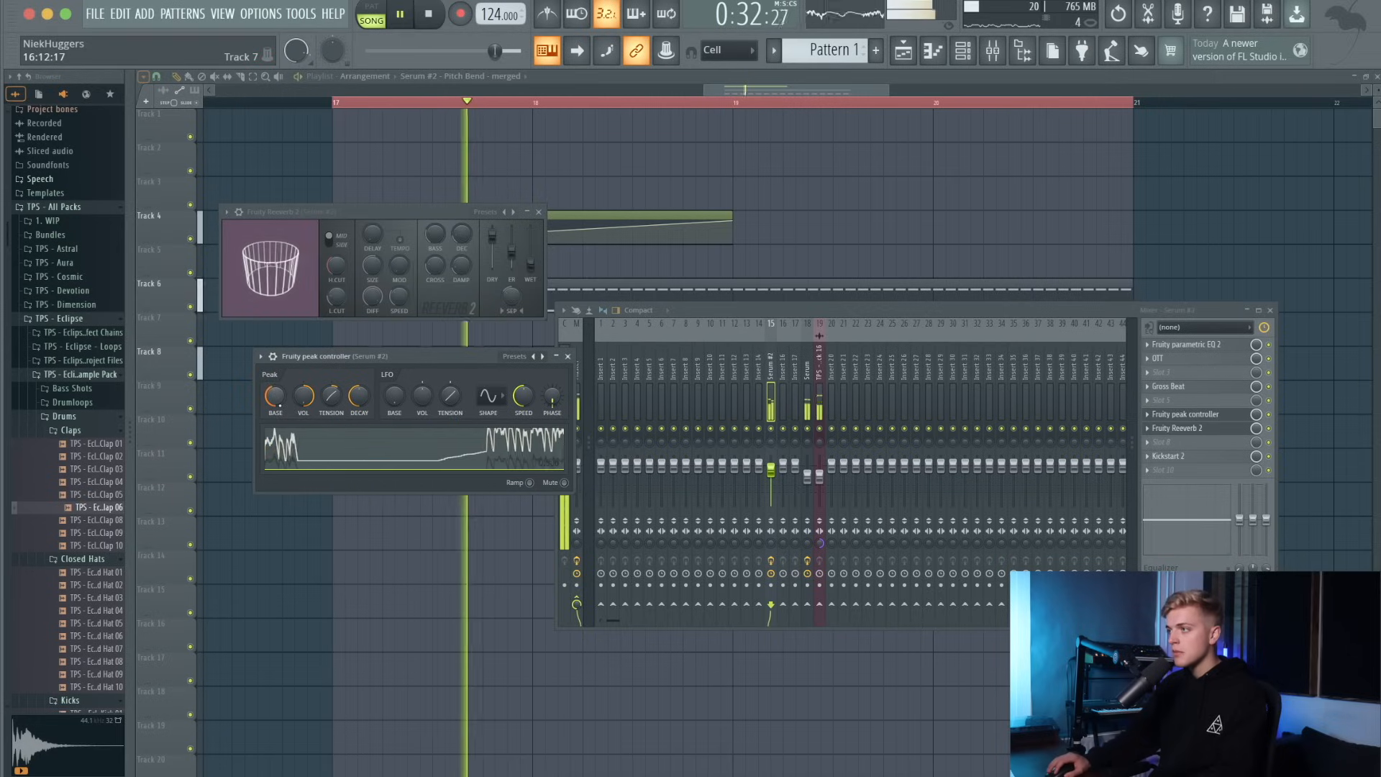
Set the high cut of the lead's reverb to 6.8 kHz and close the mixer and plugin windows.
left_click(770, 470)
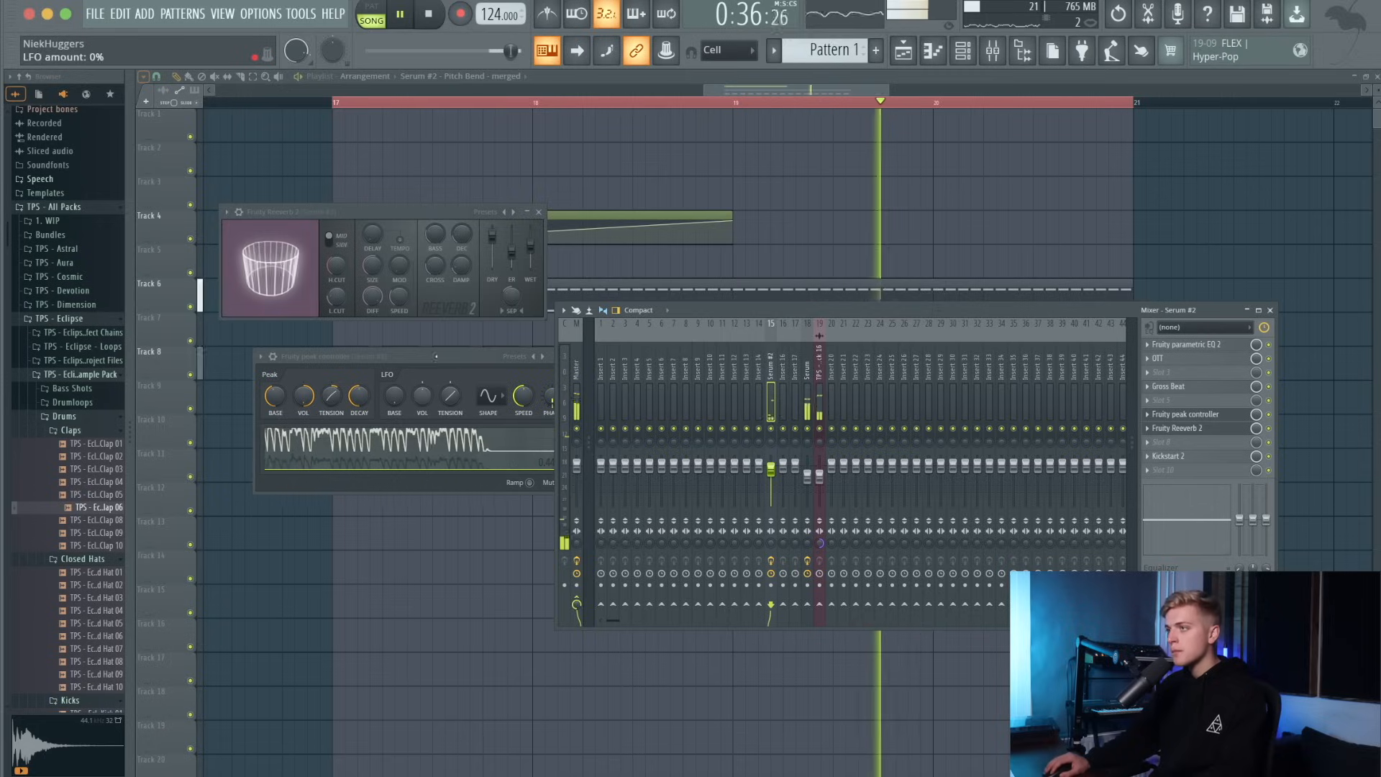
left_click_drag(337, 265, 337, 269)
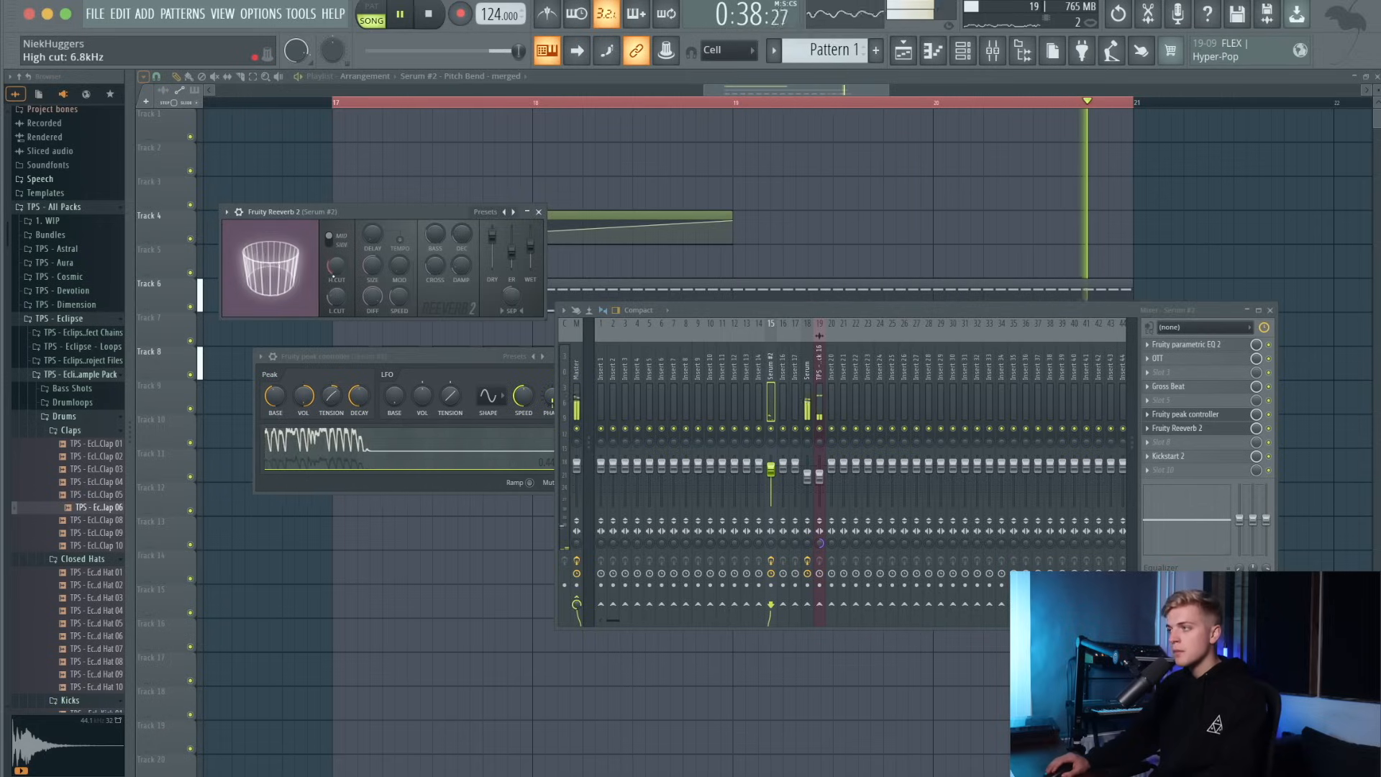
key("F12")
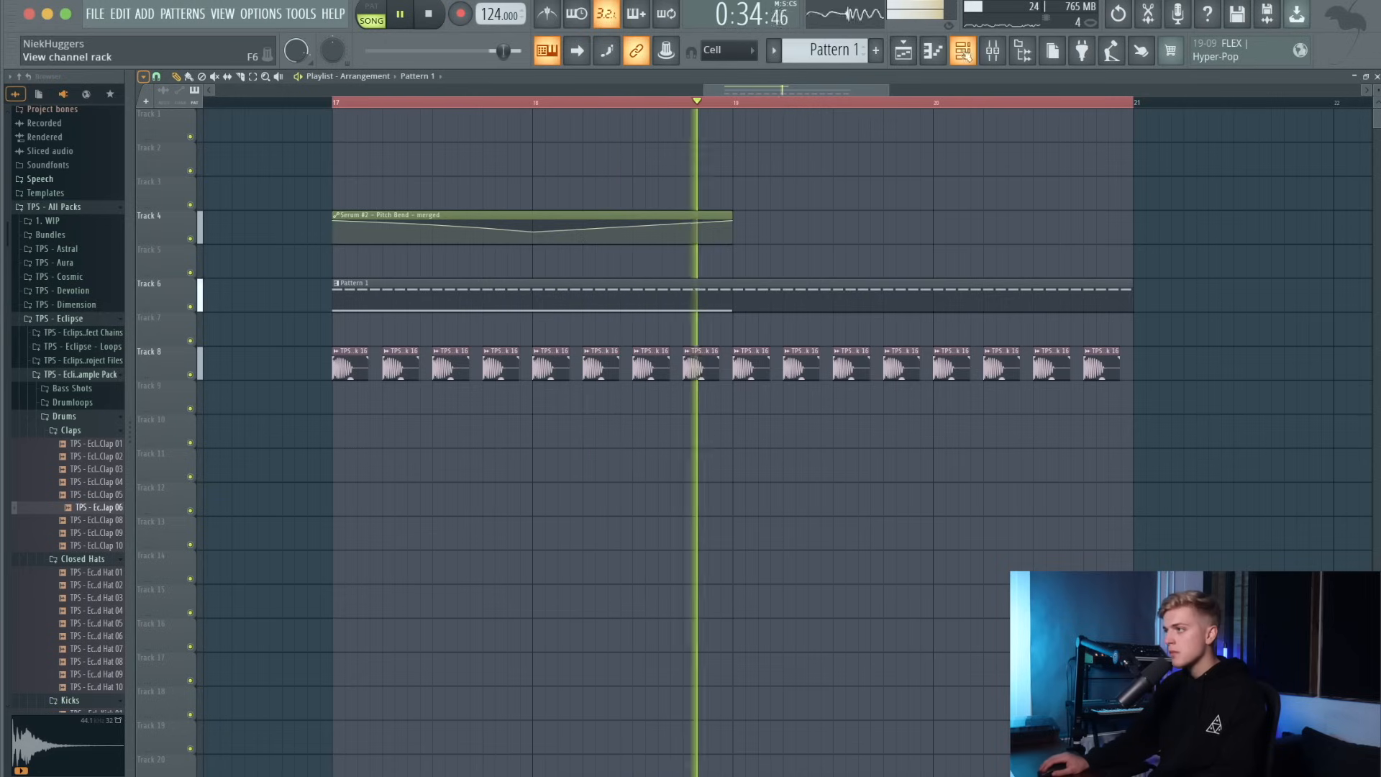
Add a one-bar B note at bar 4 of the Serum #2 piano roll and raise it an octave.
key("F6")
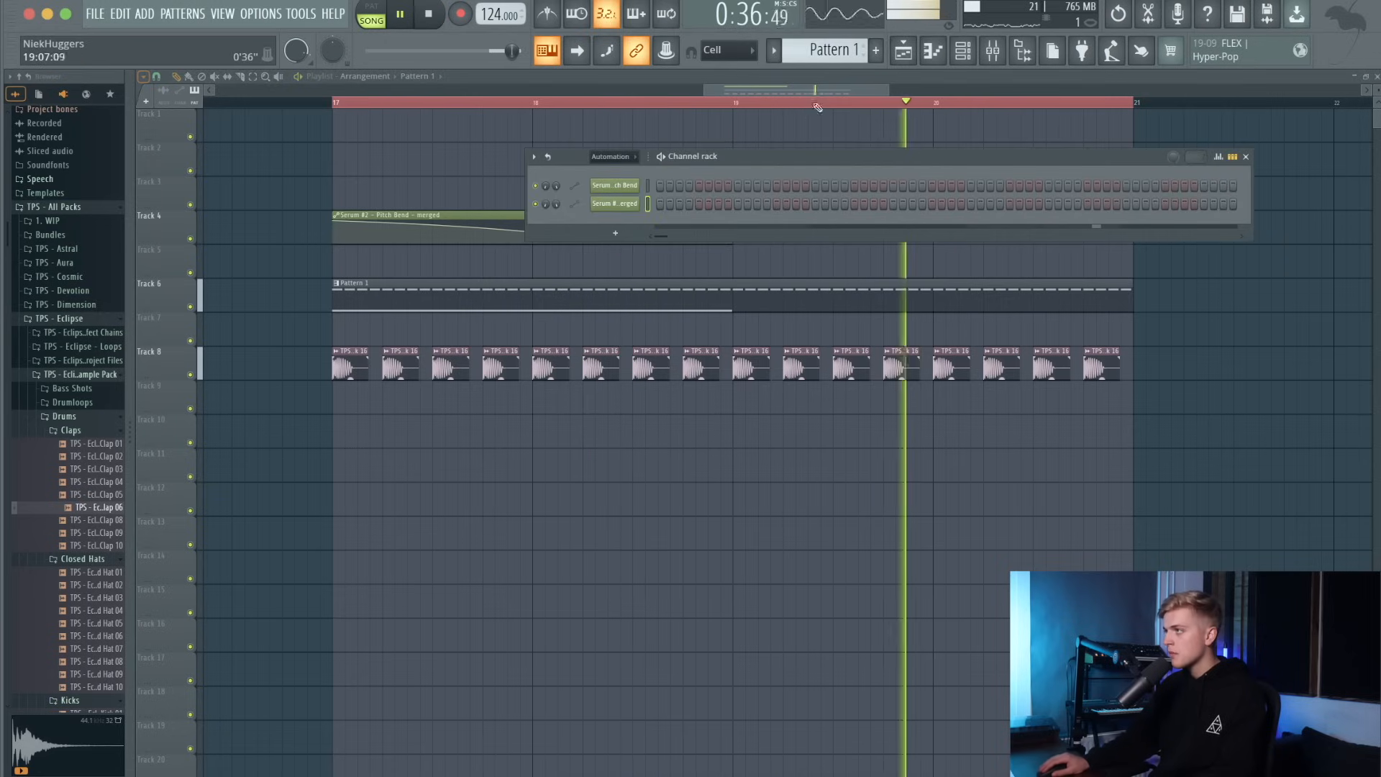
left_click(822, 50)
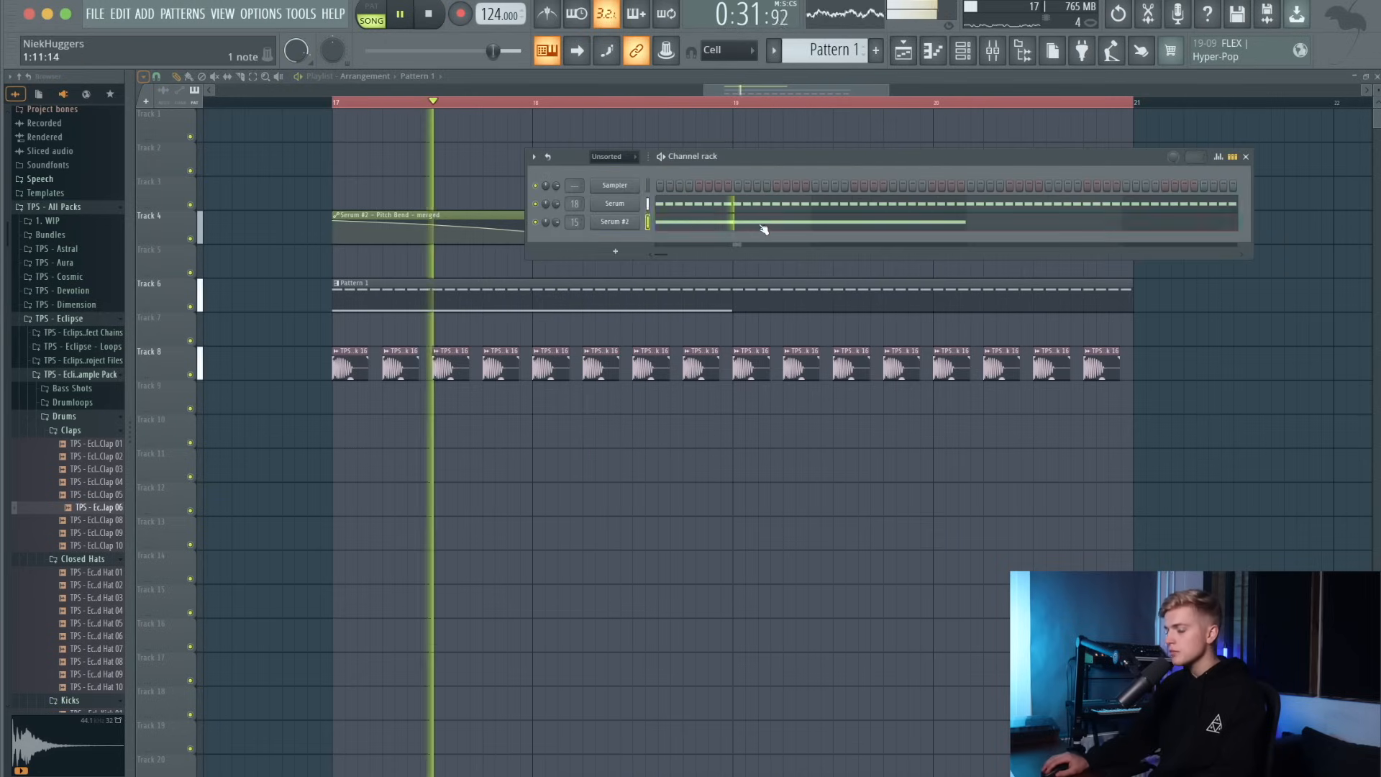
left_click(764, 226)
left_click(769, 406)
left_click_drag(769, 407, 780, 406)
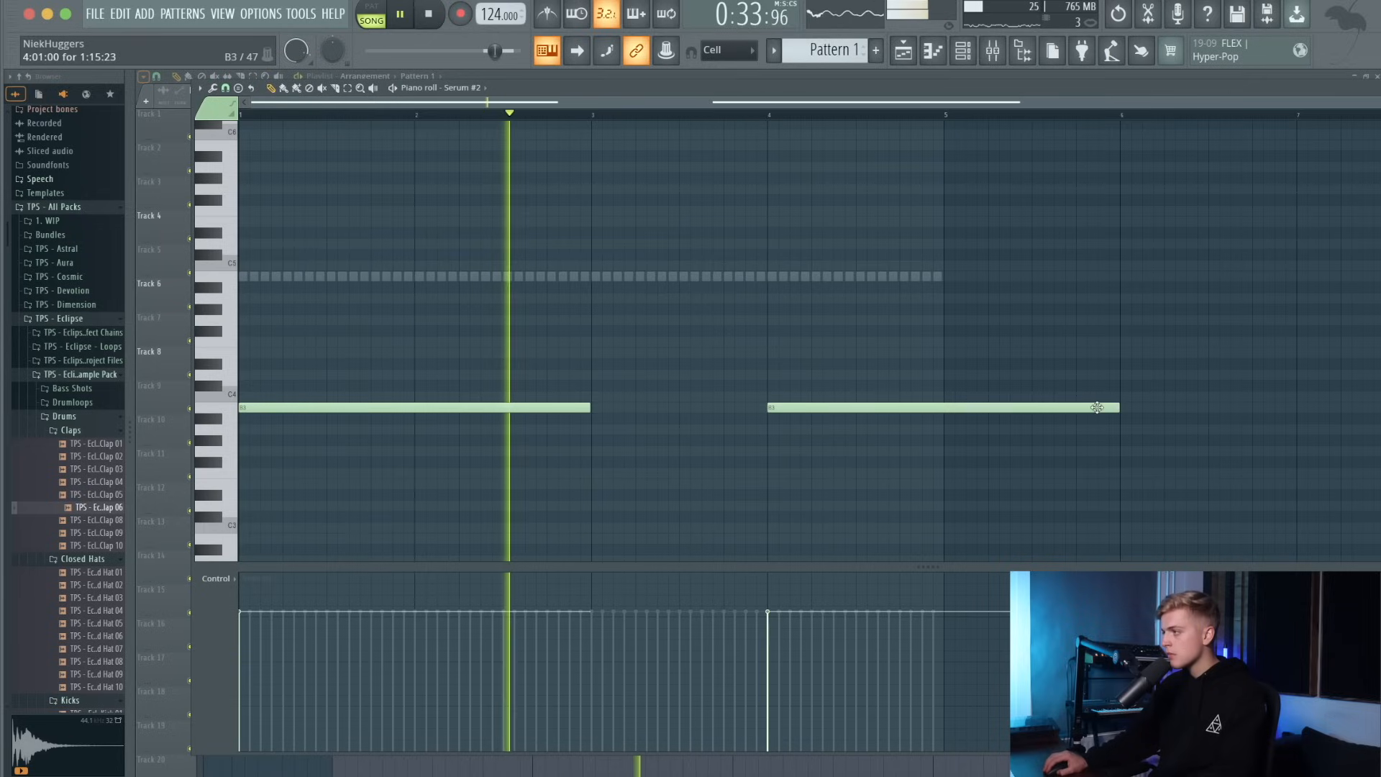
left_click_drag(1118, 407, 943, 425)
left_click(939, 407, "ctrl")
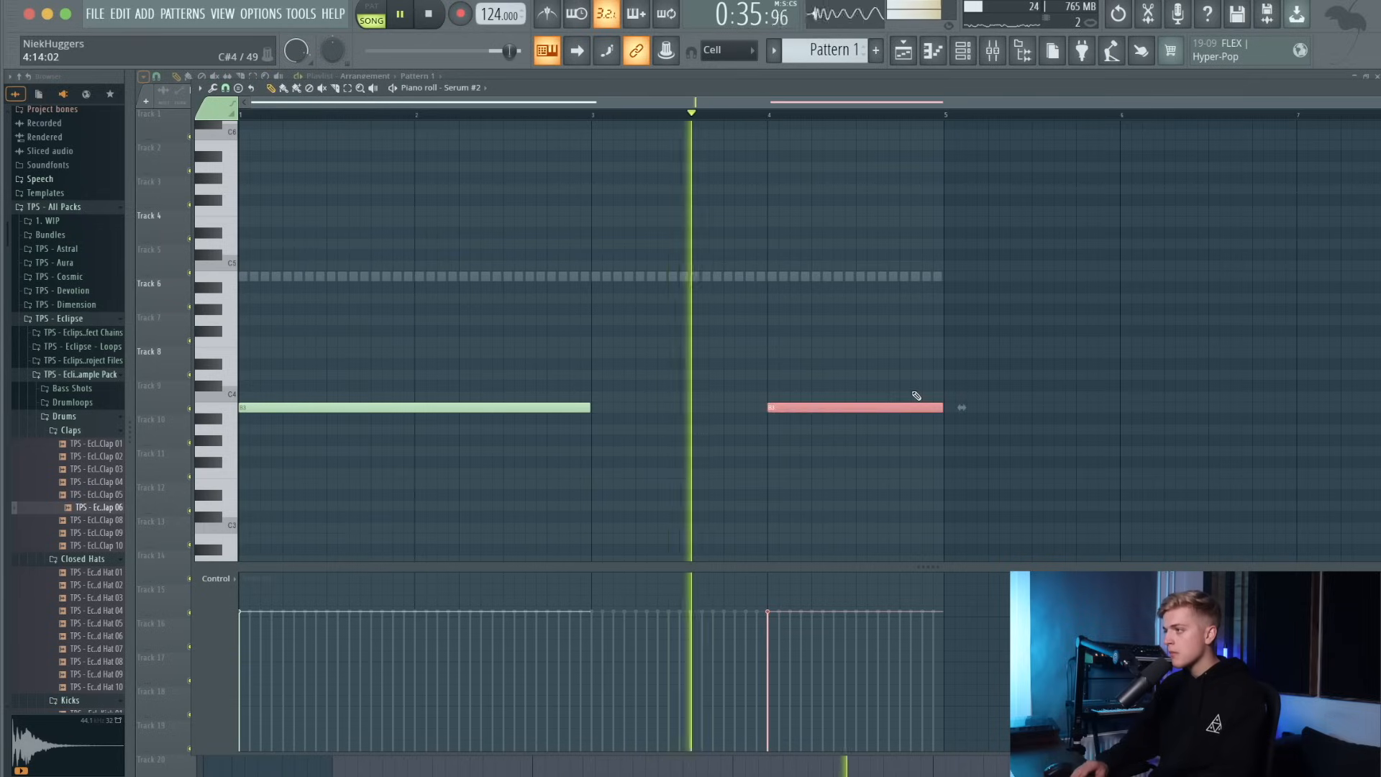
key("ctrl+Up")
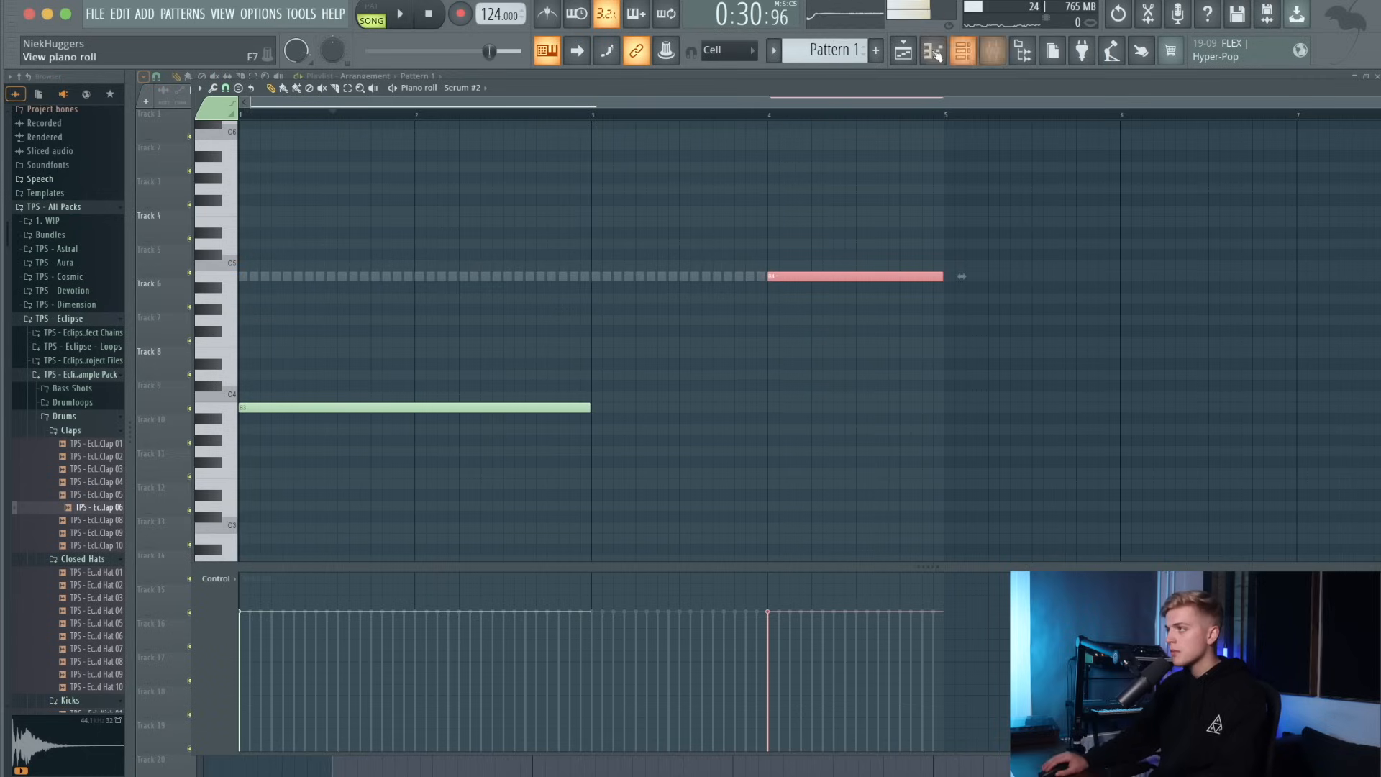
Extend the lead's pitch bend automation clip to bar 21 and try a curved bend over its last bar.
left_click(906, 41)
left_click_drag(733, 229, 1133, 244)
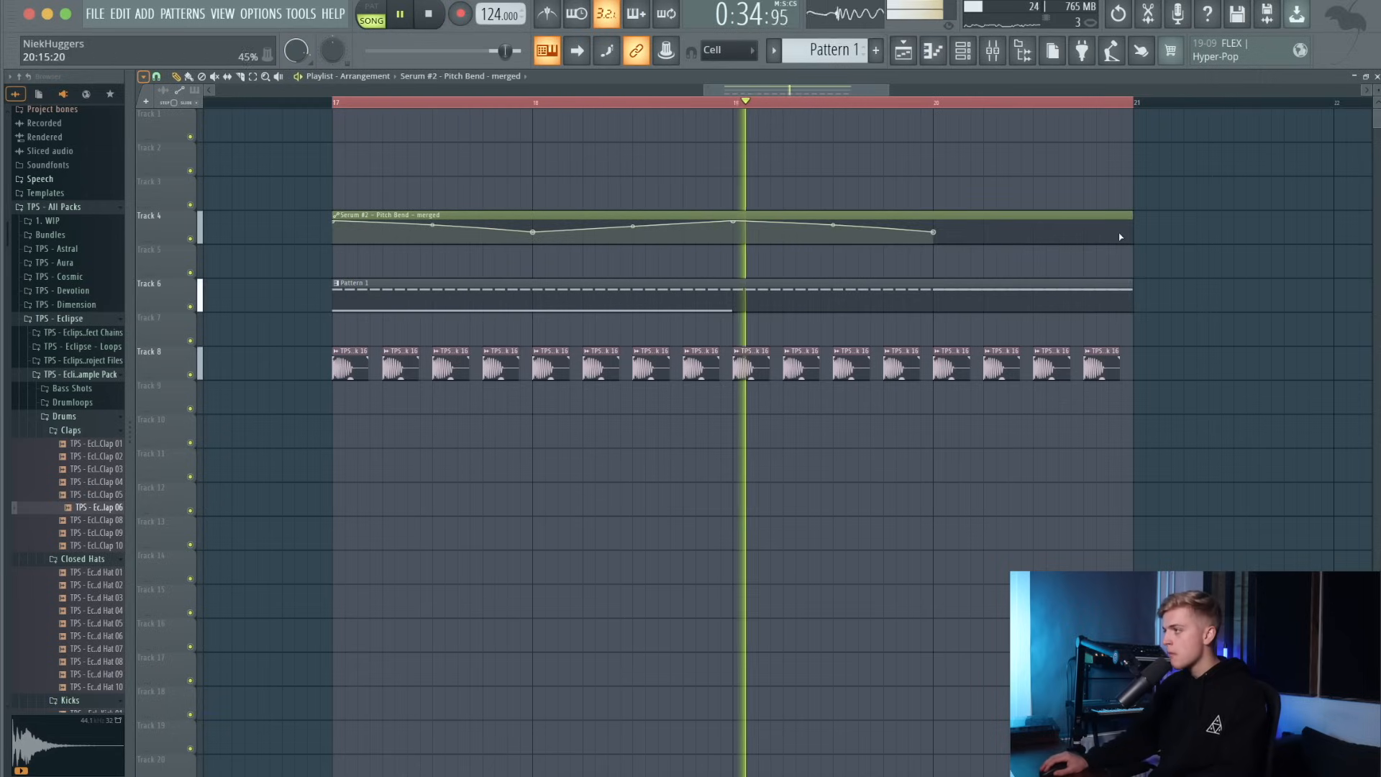
left_click_drag(1117, 232, 1140, 264)
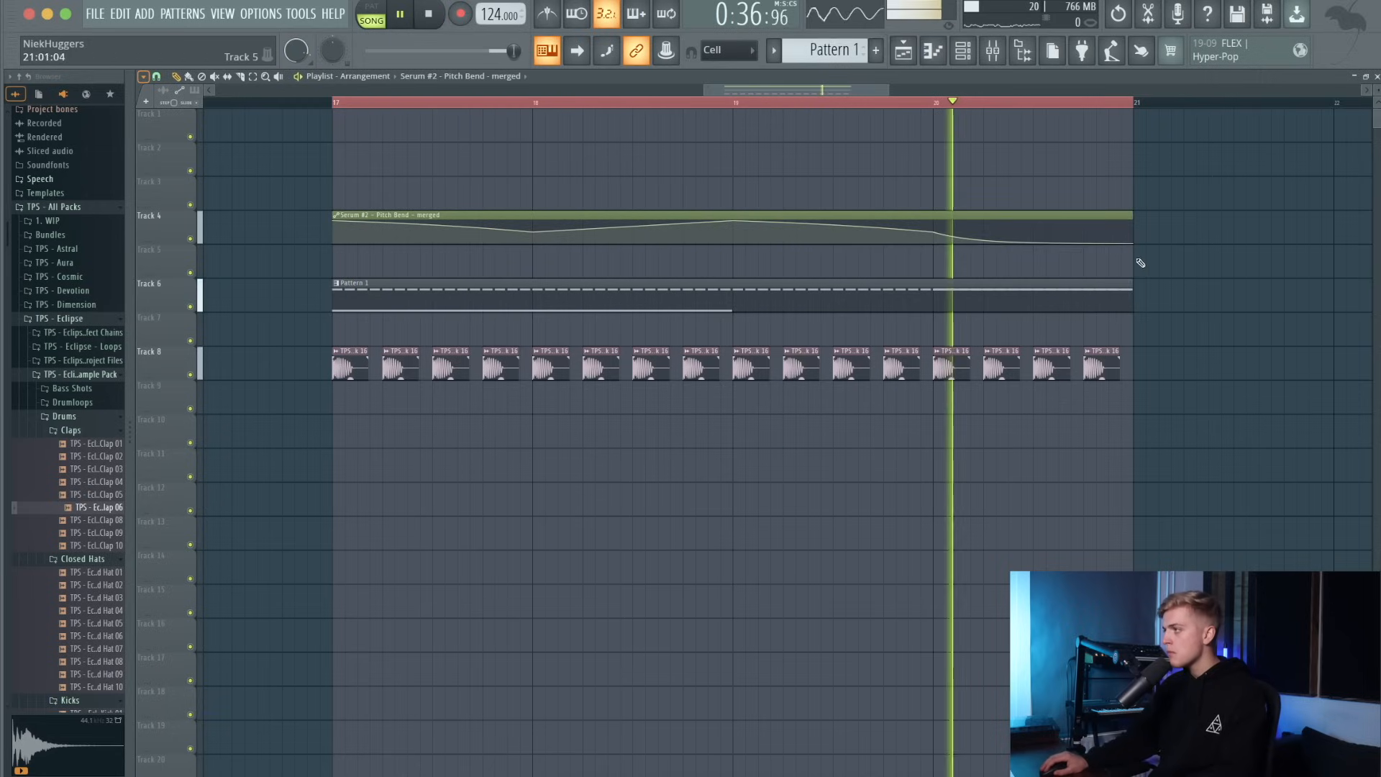
key("space")
key("space")
left_click_drag(1033, 240, 1028, 215)
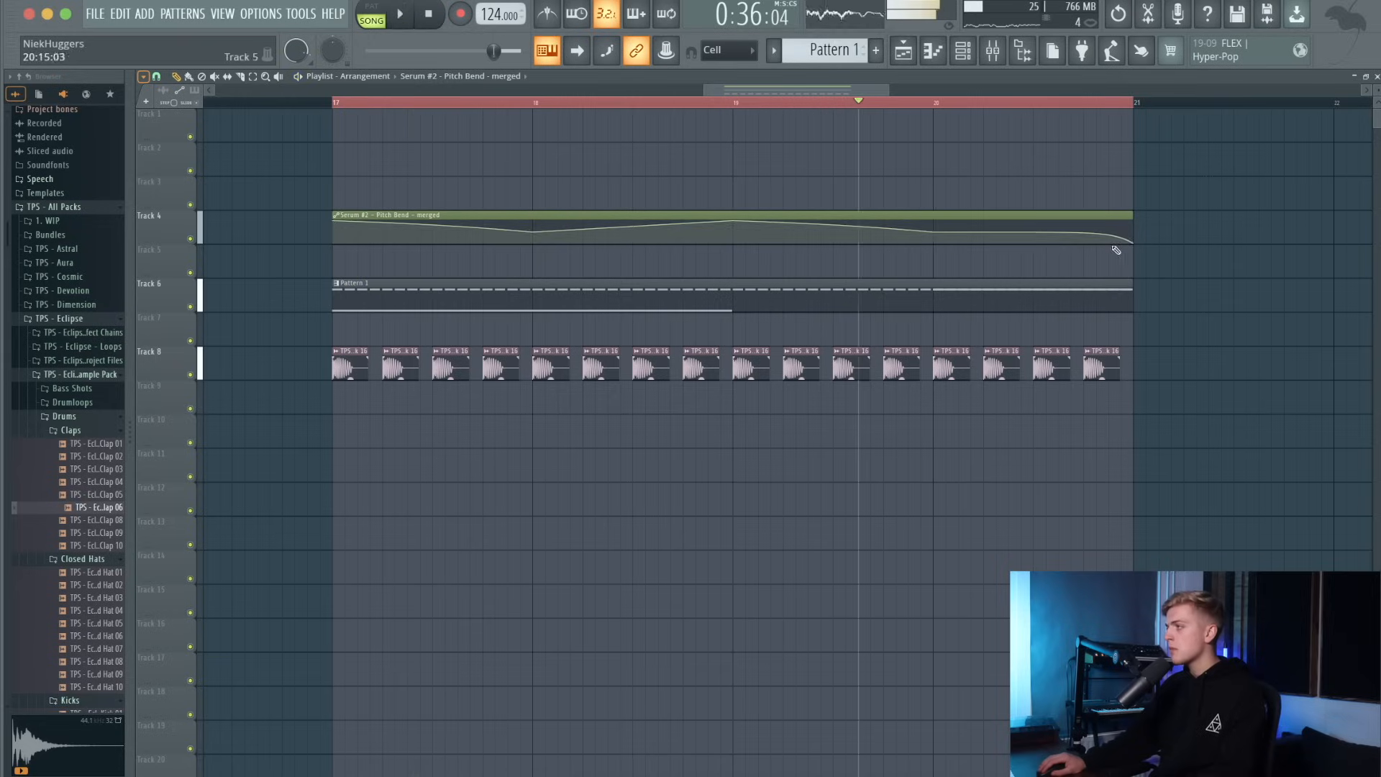
left_click_drag(1132, 242, 1139, 217)
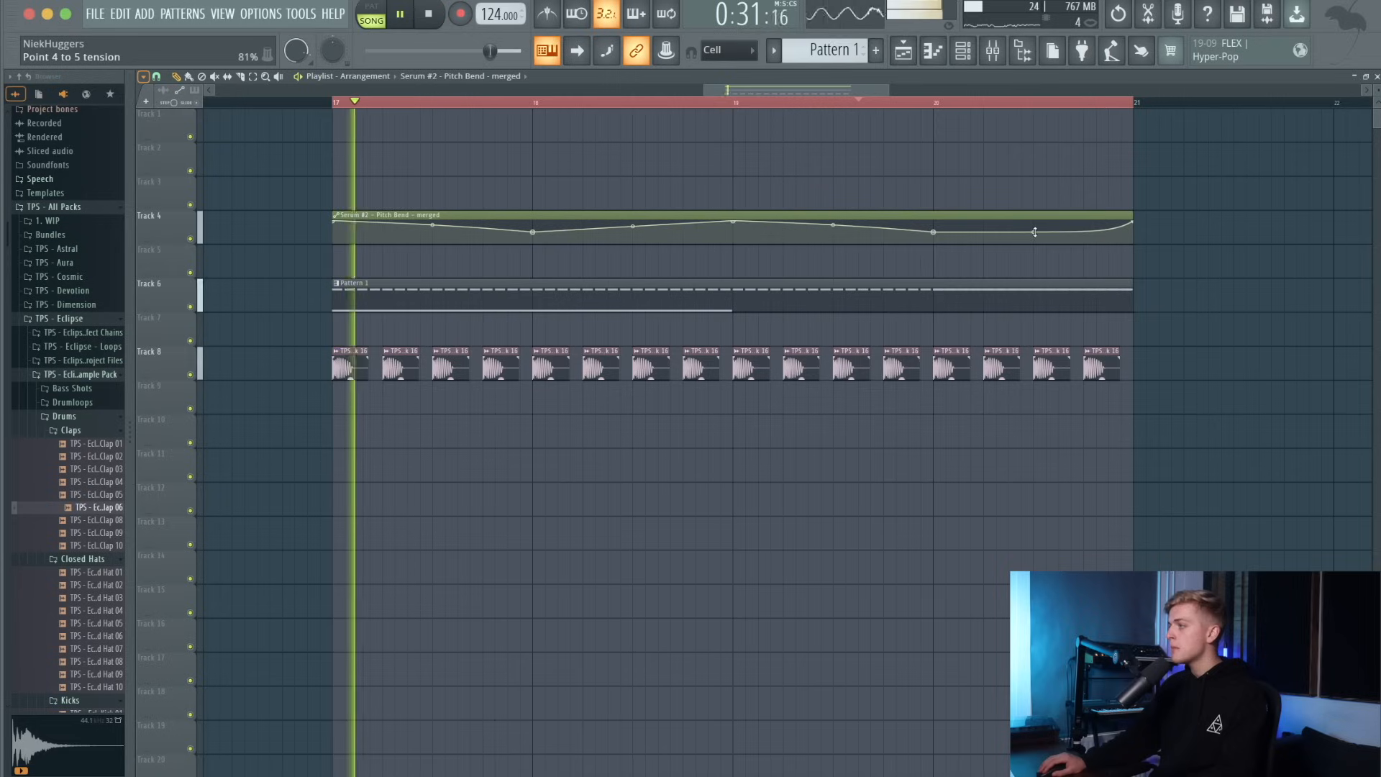
Make the pitch bend jump up at bar 20 and fall in a straight line to the pasted 50% value at bar 21.
key("space")
right_click(985, 226)
key("space")
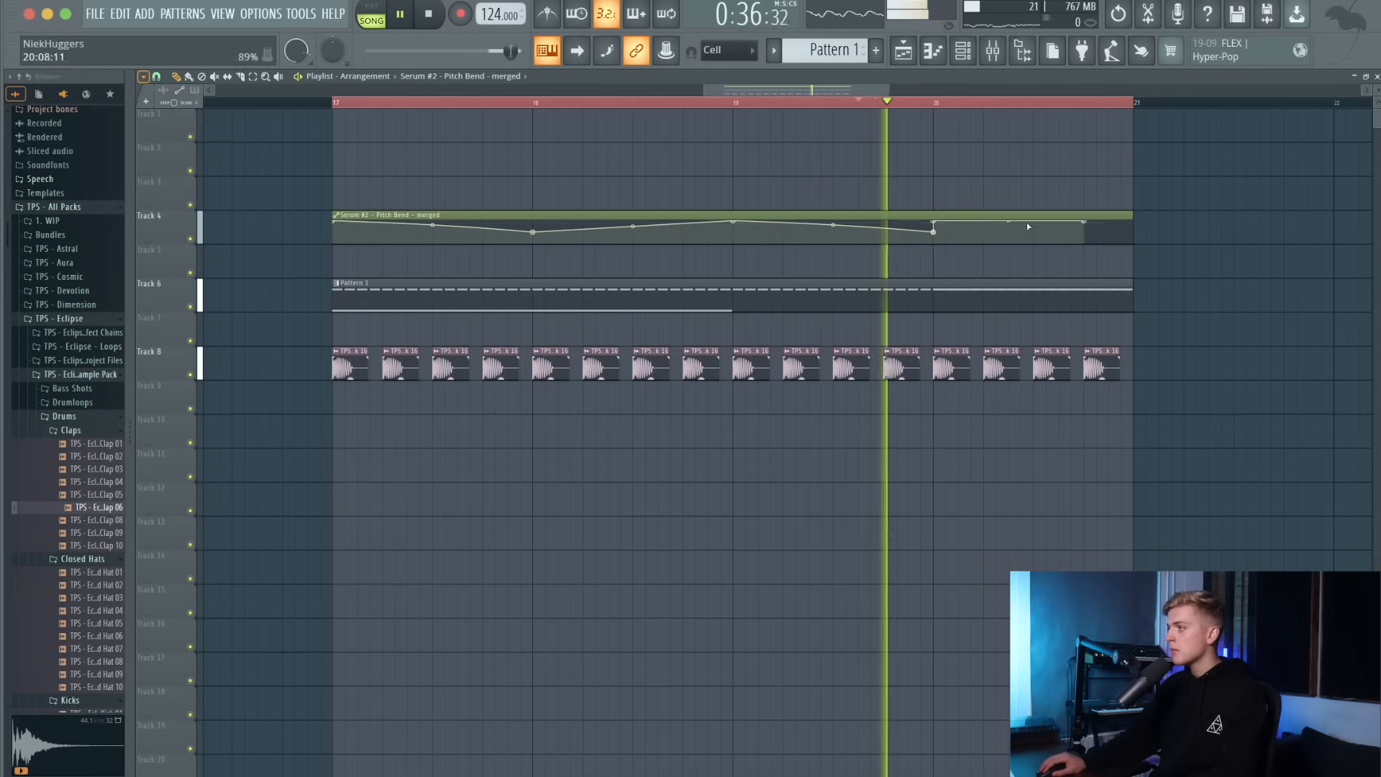
left_click_drag(1131, 242, 1131, 233)
key("space")
key("space")
right_click(1131, 232)
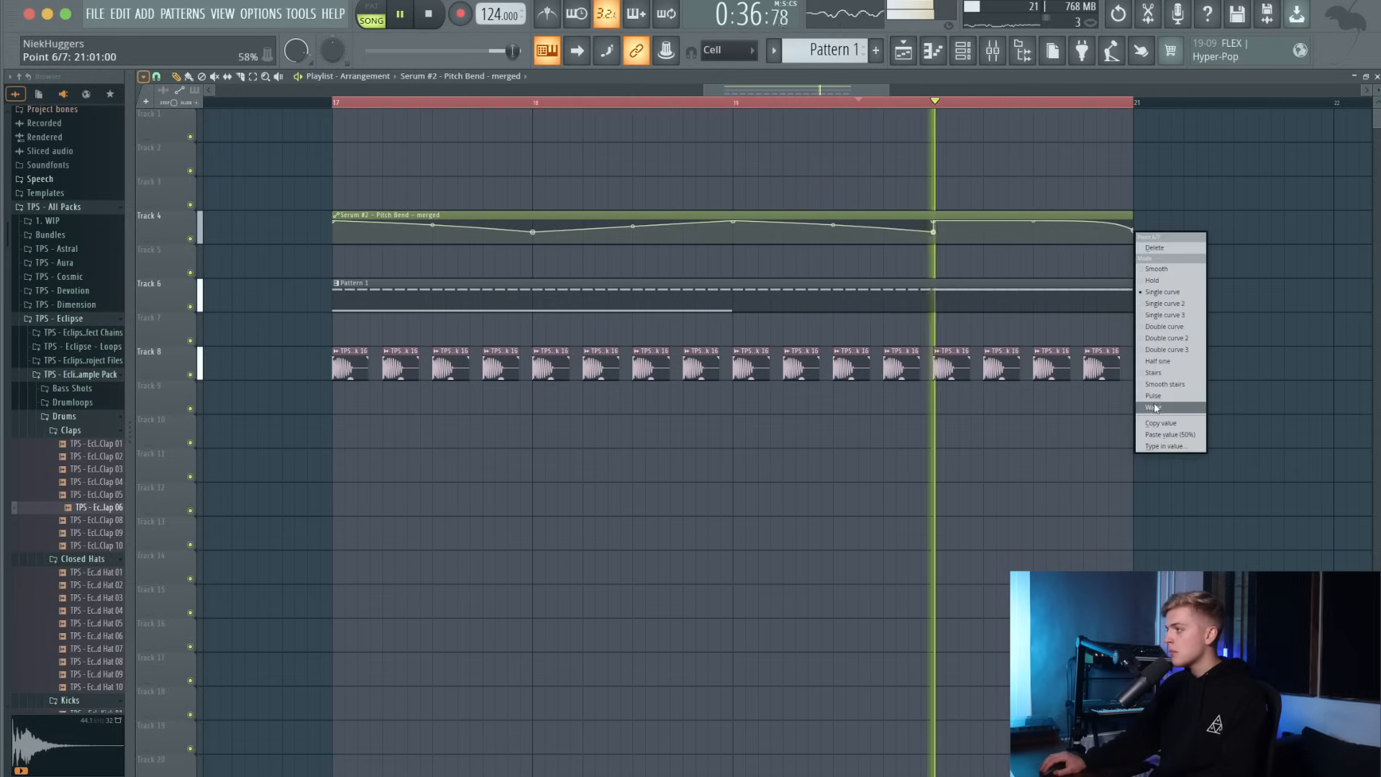
left_click(1151, 436)
left_click_drag(1032, 221, 1033, 227)
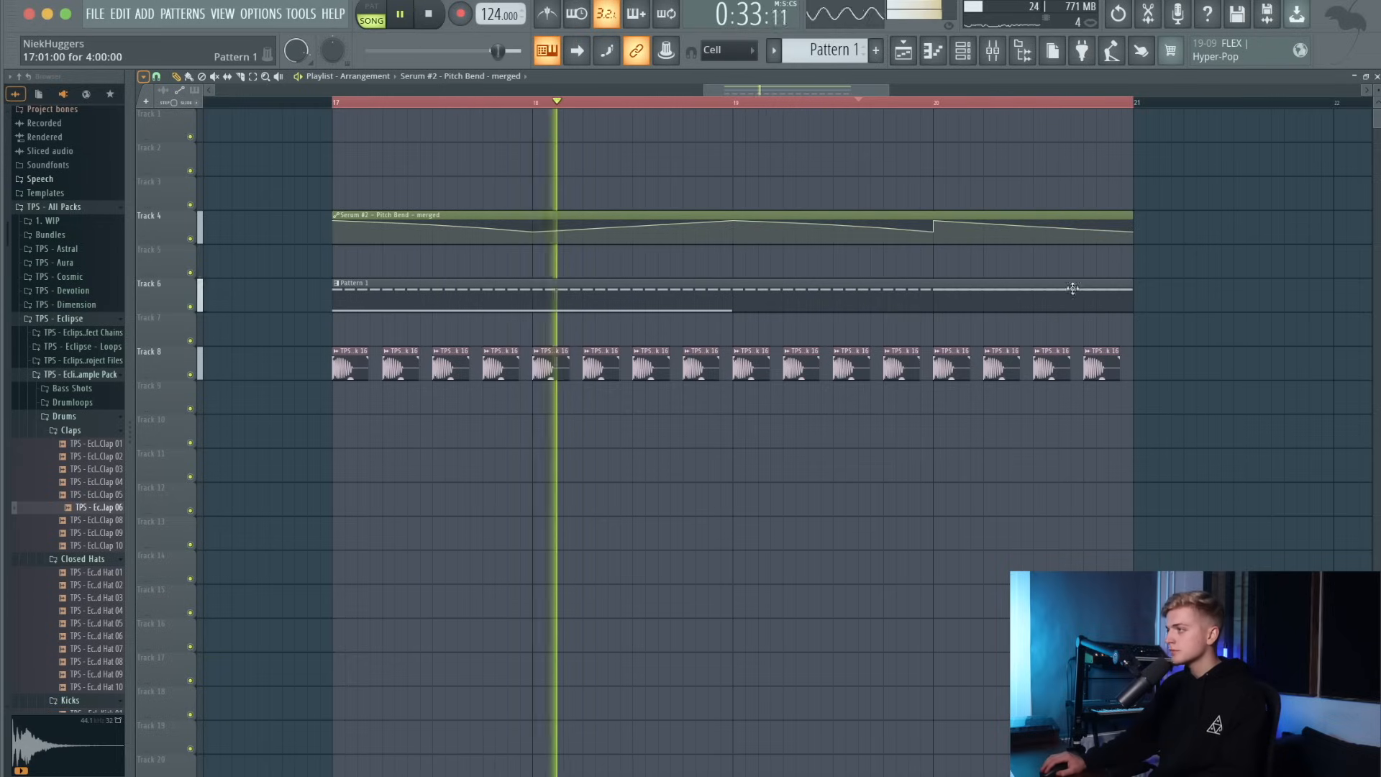
Create an automation clip for the volume mix of Gross Beat on the Serum #2 insert and place it on Track 3.
double_click(1051, 308)
left_click(987, 50)
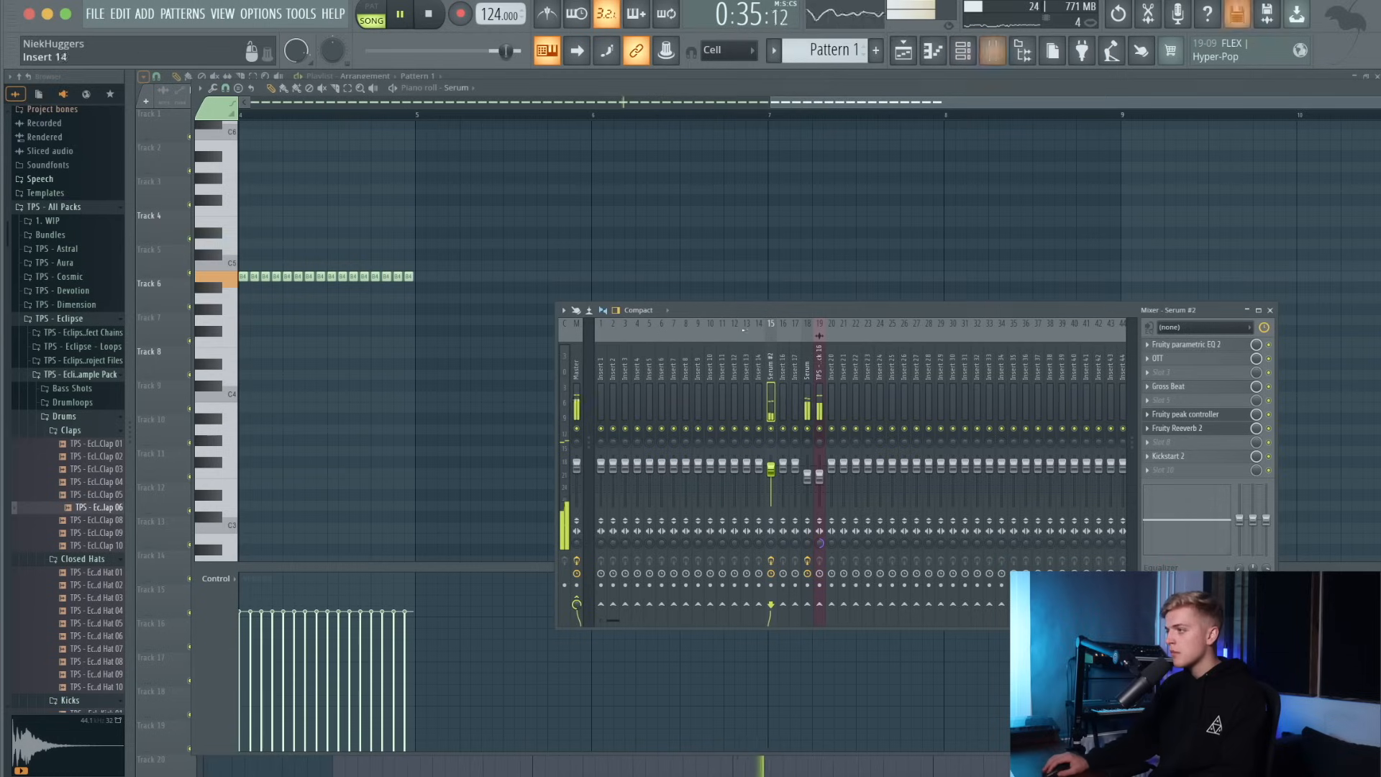
left_click(1169, 387)
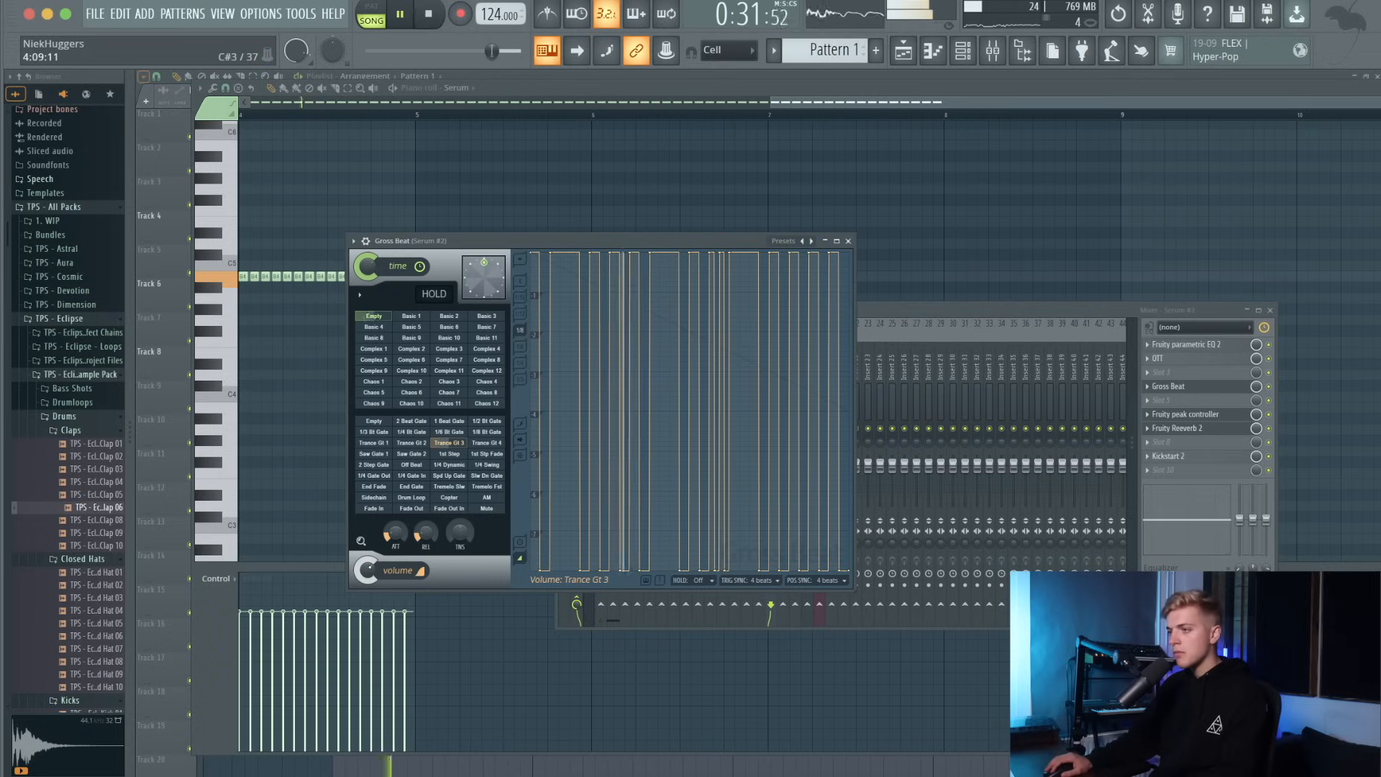
right_click(367, 569)
left_click(418, 658)
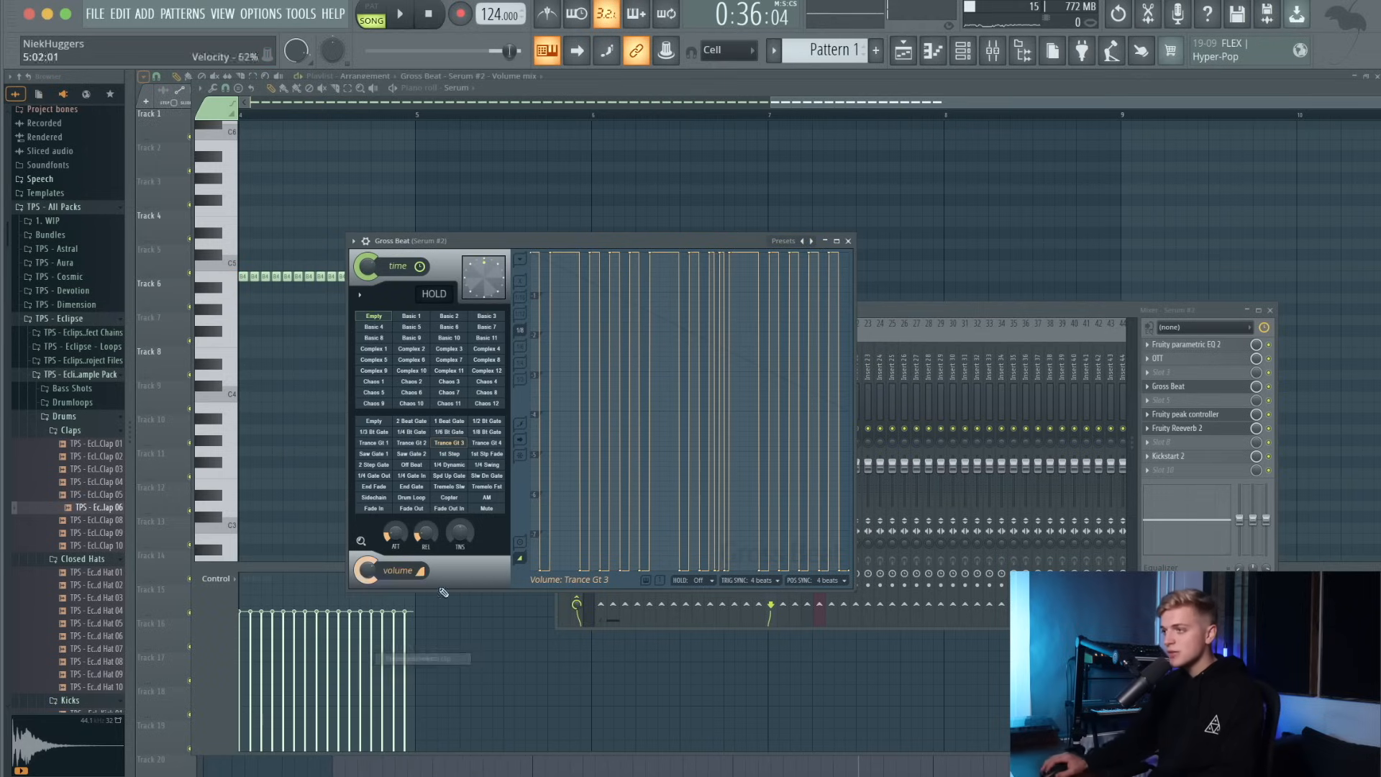
left_click(903, 51)
left_click_drag(469, 117, 469, 182)
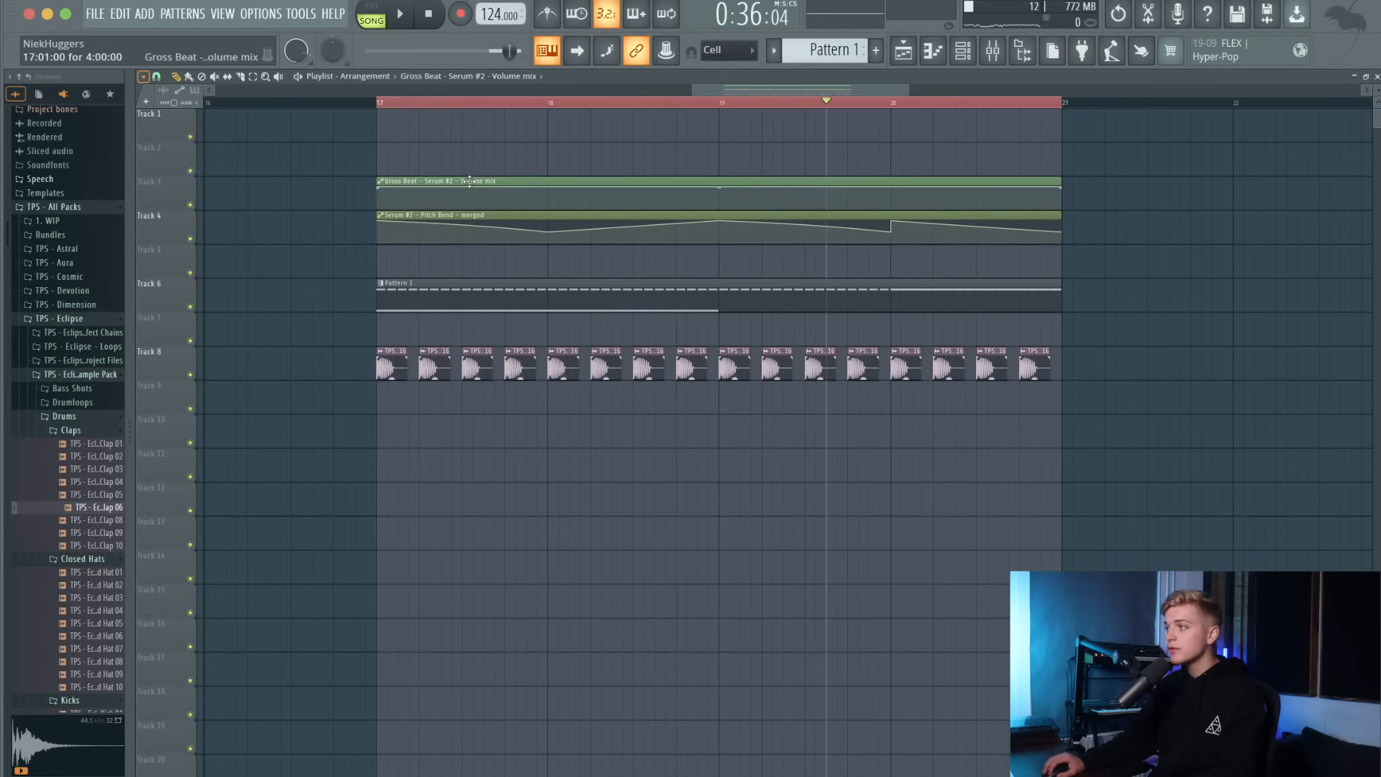
Remove the high one-bar Serum #2 note at bar 4 from Pattern 1 and return to the playlist.
double_click(847, 292)
left_click(971, 56)
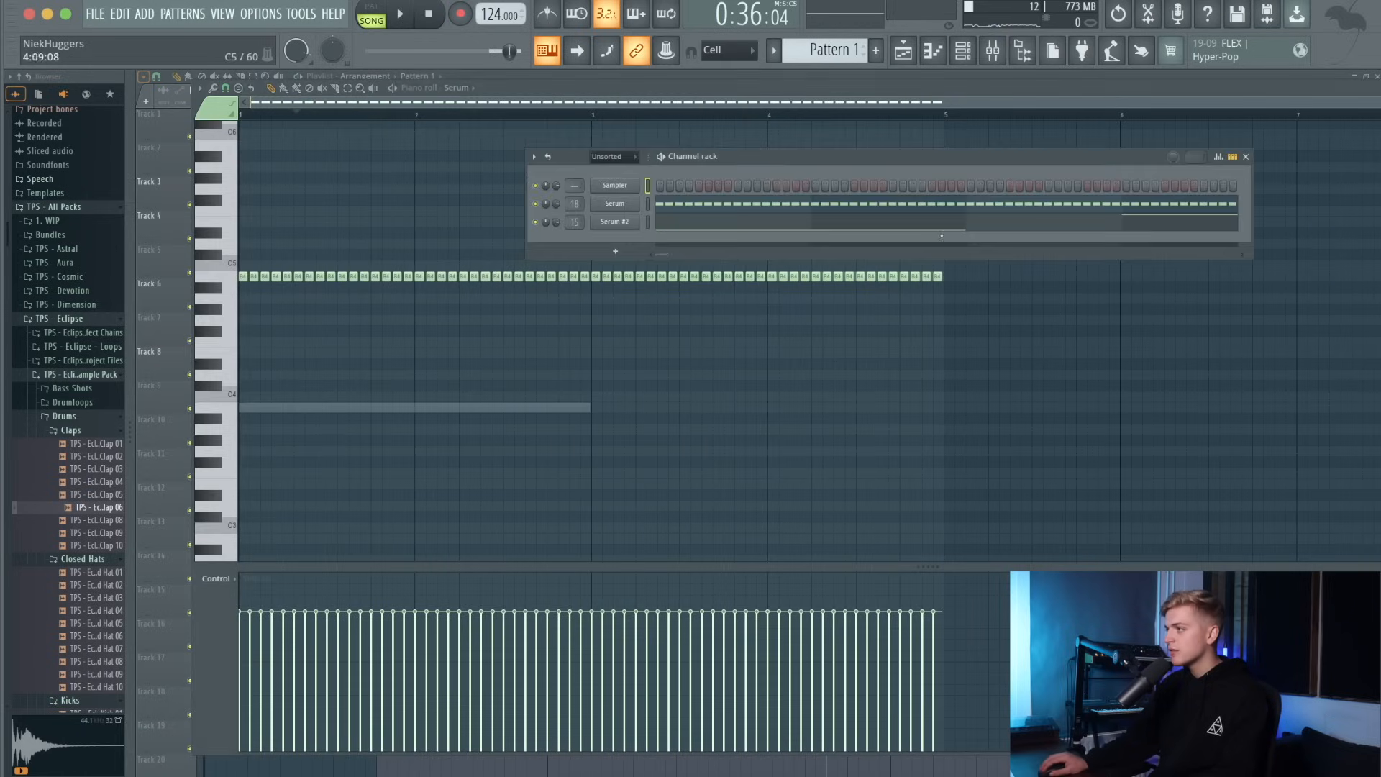
left_click(926, 241)
left_click(911, 56)
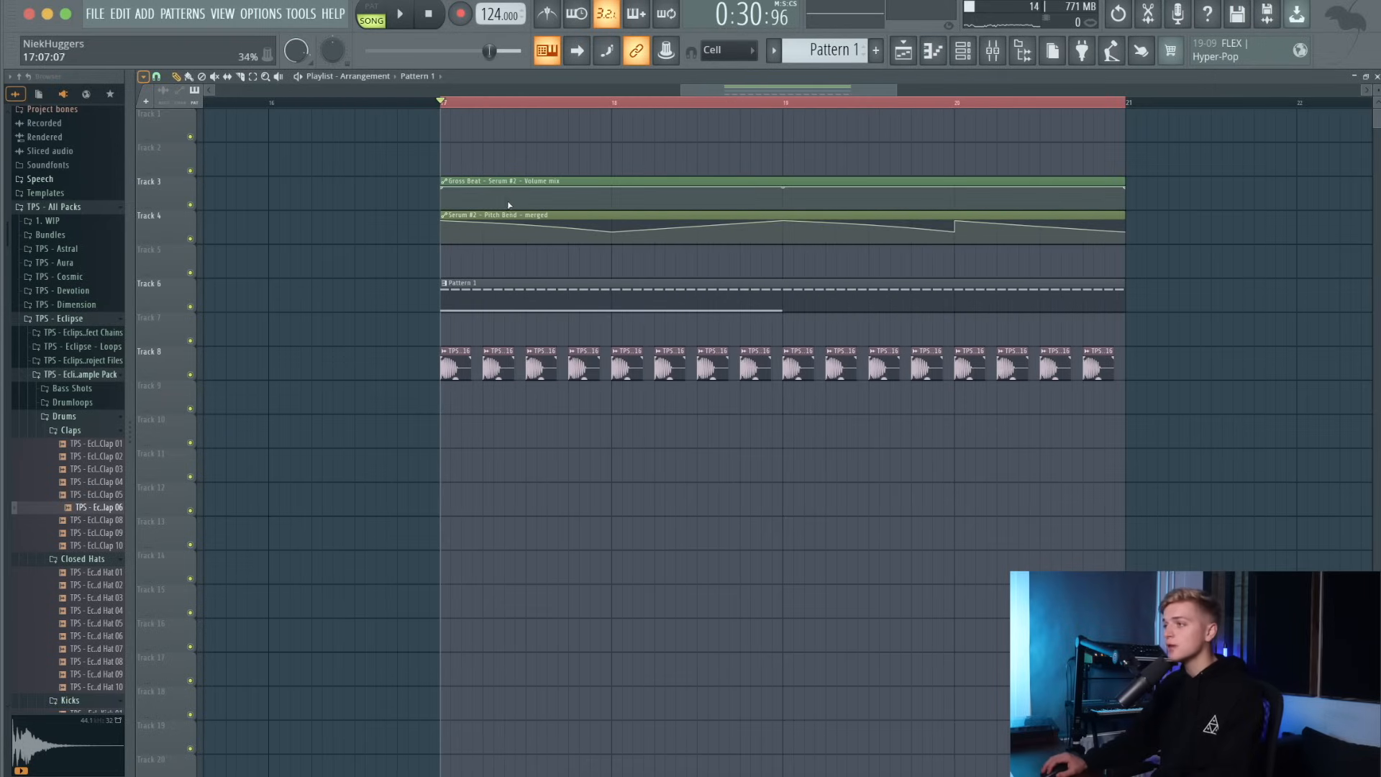
Shape the start of the Gross Beat volume mix clip to rise from low to full by mid-bar 17, auditioning it.
left_click(521, 202)
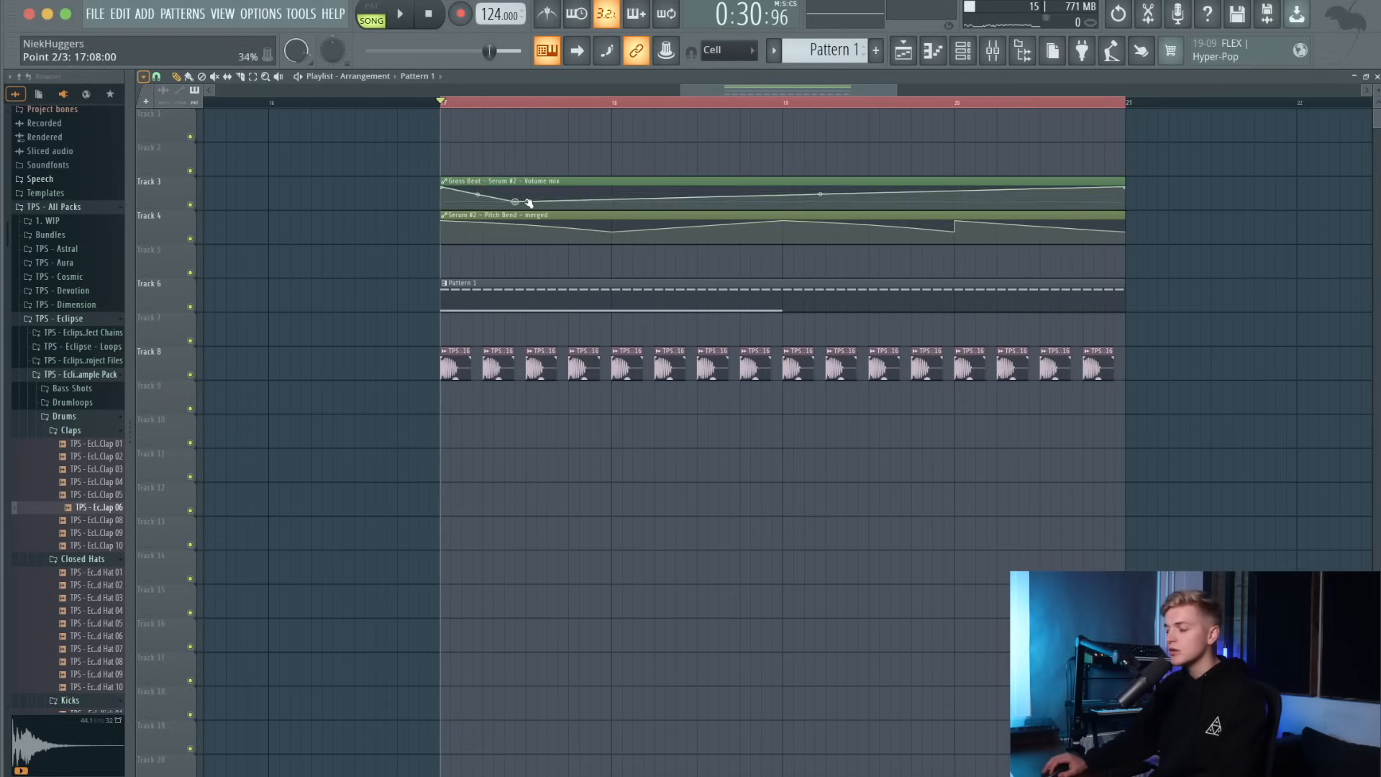
left_click_drag(502, 209, 585, 190)
key("space")
right_click(514, 200)
key("space")
key("space")
key("space")
key("space")
key("space")
key("space")
Add a short dip in the Gross Beat volume mix automation just before bar 18 and play it back.
right_click(596, 194)
right_click(615, 188)
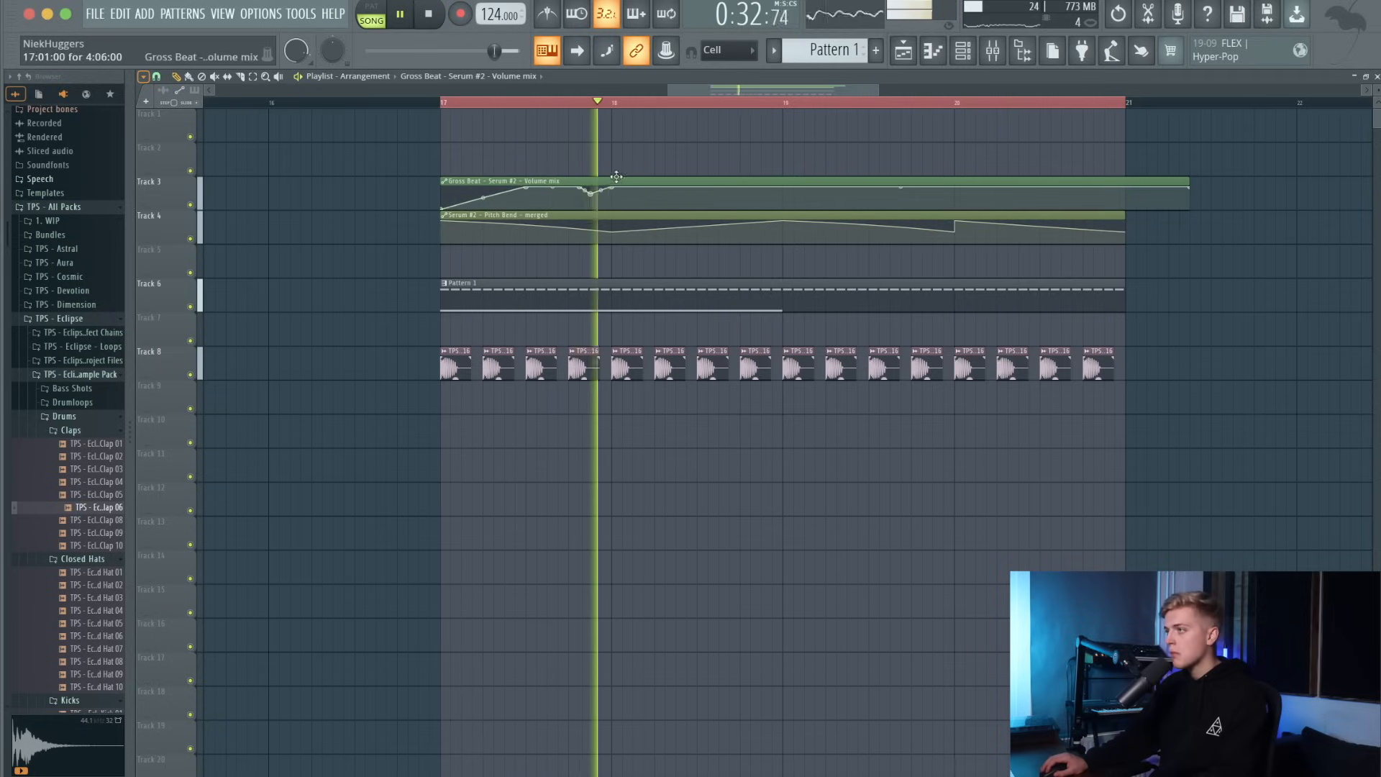
left_click_drag(591, 196, 591, 201)
key("space")
key("space")
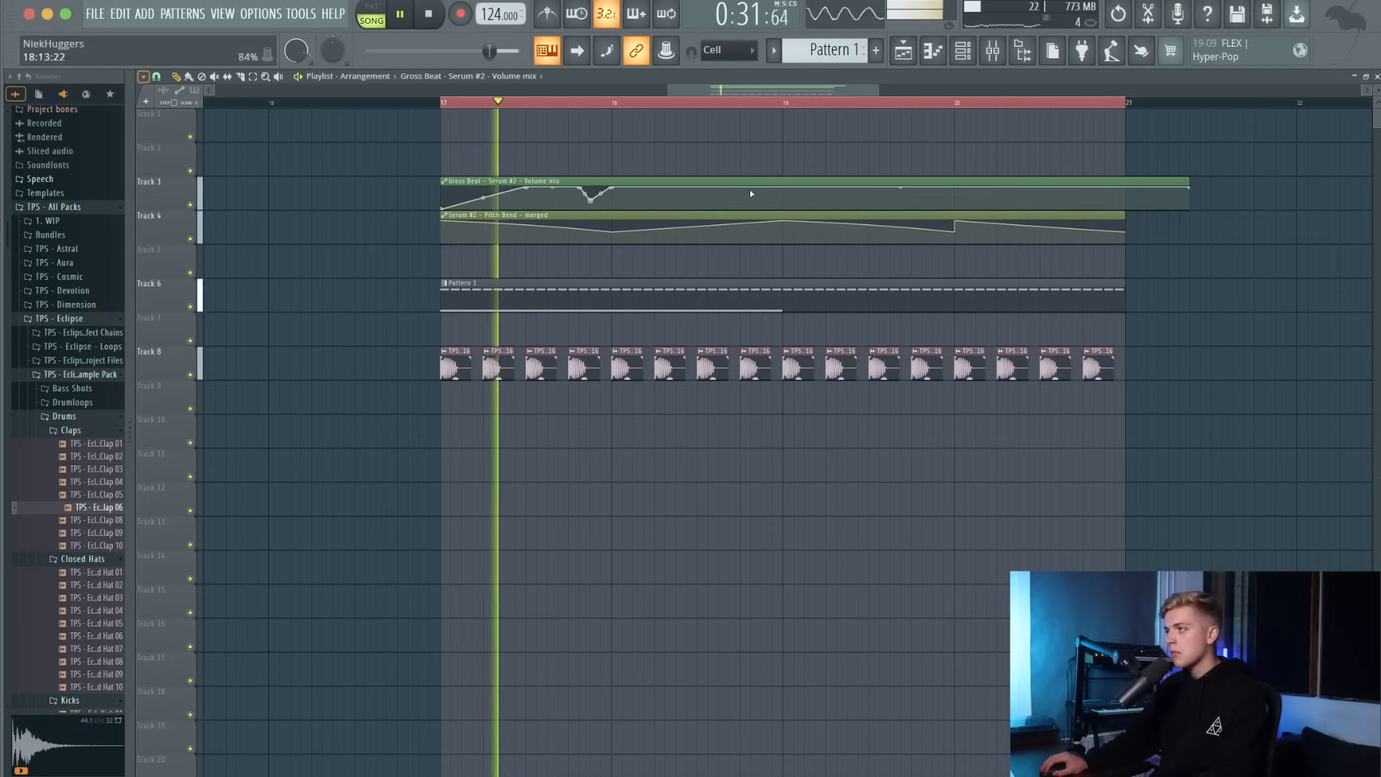
Lower the Gross Beat volume mix to about half at bar 19, rising back to full, and trim the clip to bar 21.
right_click(692, 188)
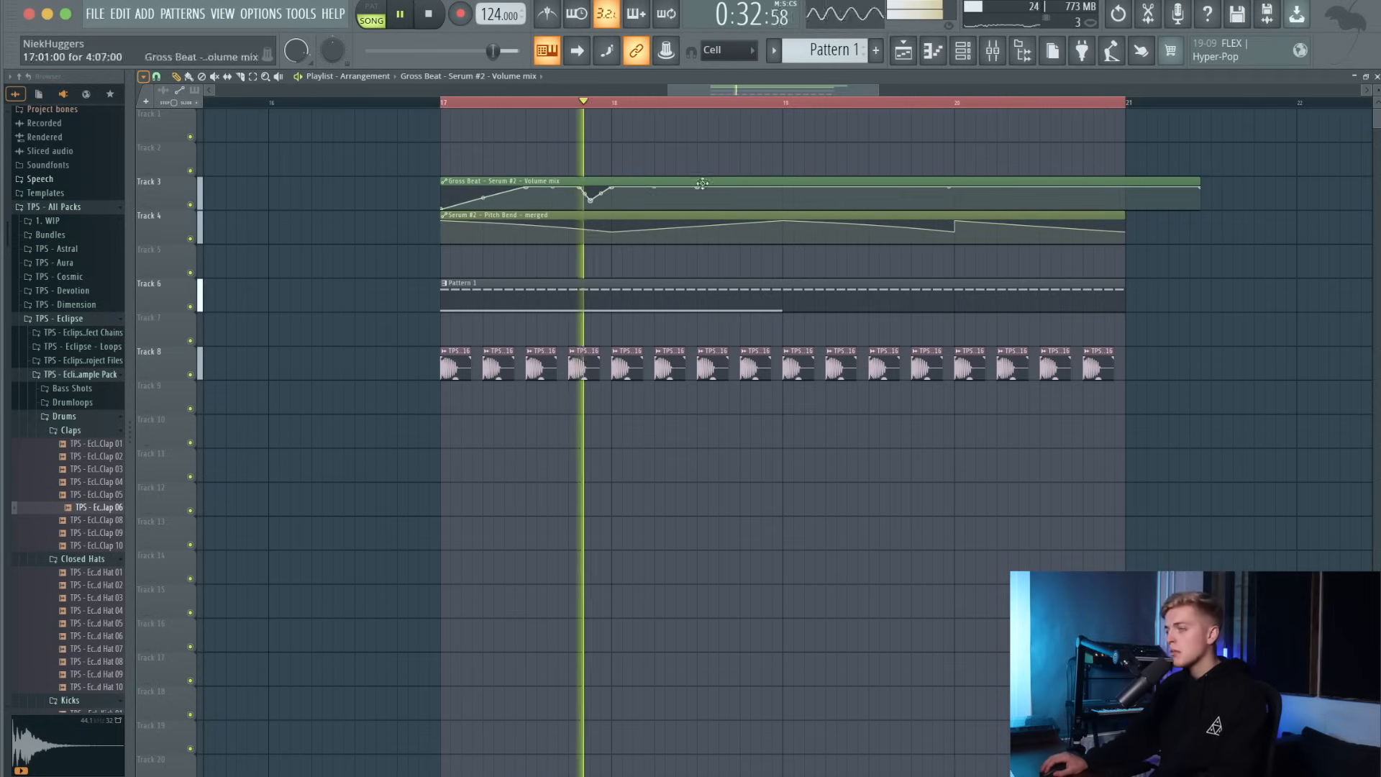
right_click(782, 205)
left_click_drag(794, 205, 786, 201)
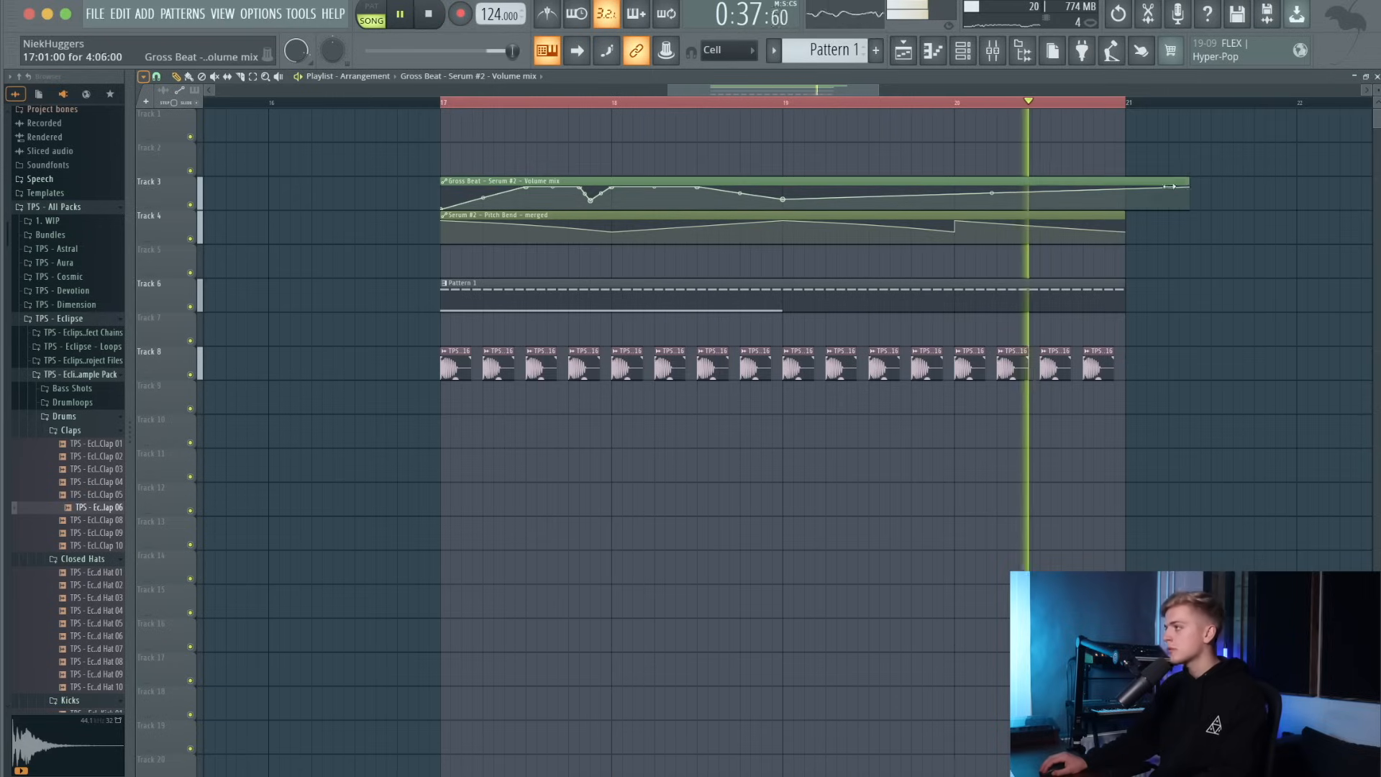
left_click_drag(1199, 188, 1124, 192)
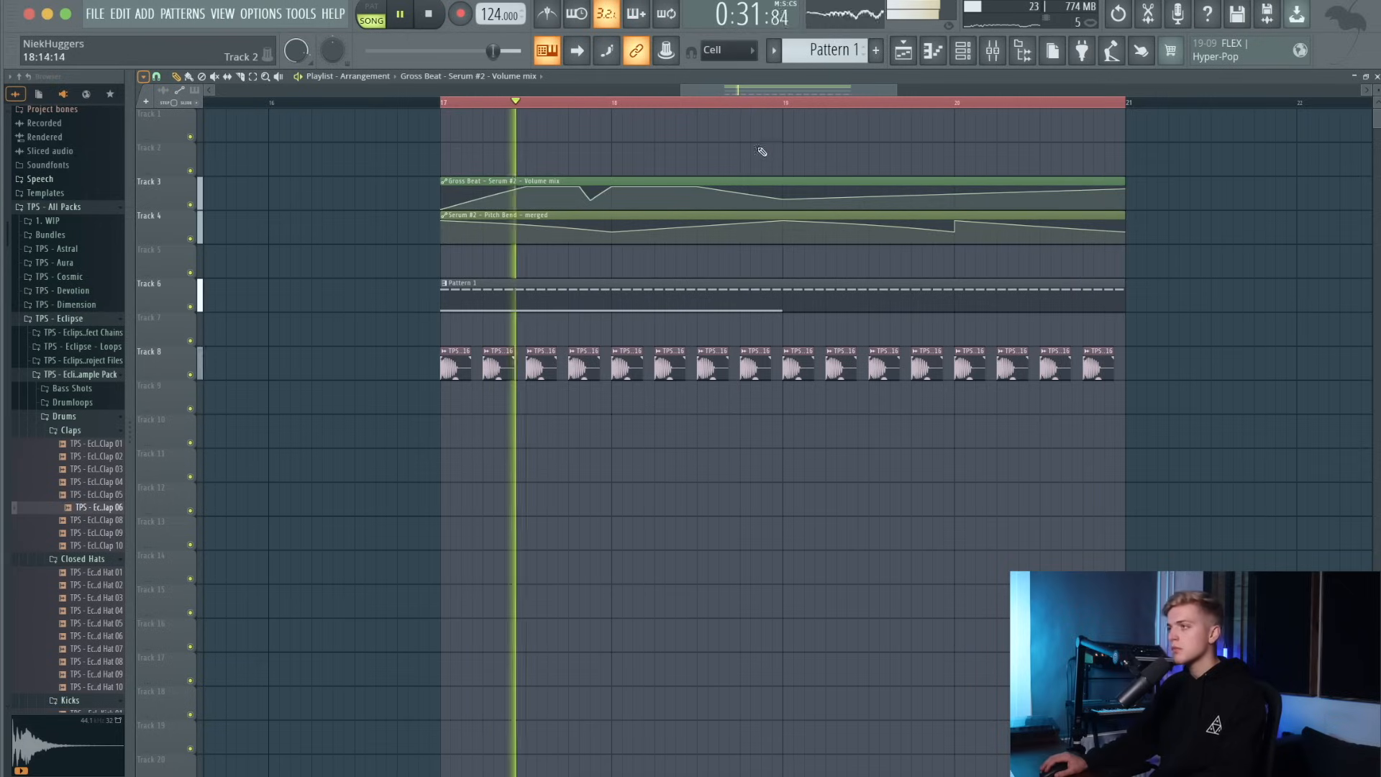
Select all clips in the four-bar loop and duplicate them directly after it.
scroll(543, 237, "down", 5)
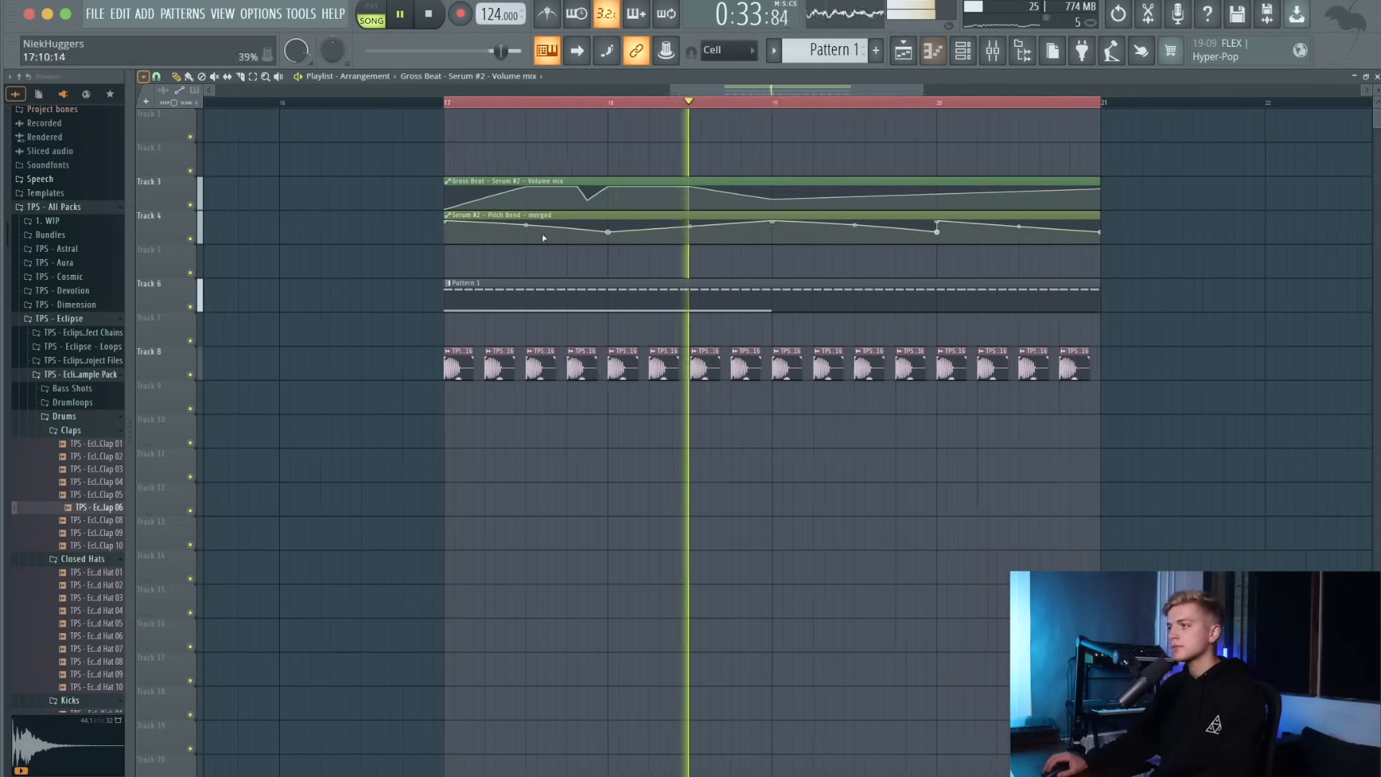
left_click_drag(854, 432, 455, 198)
key("ctrl+b")
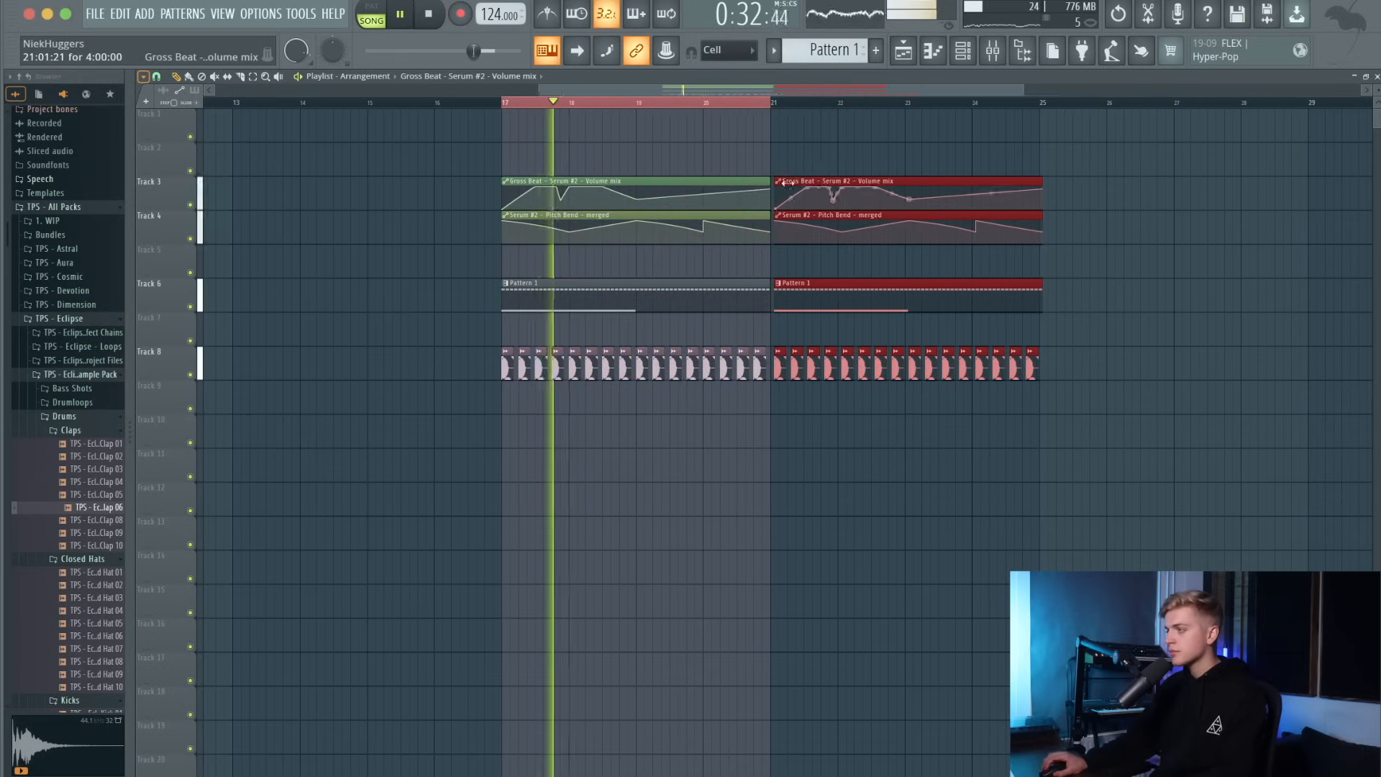
Align the duplicated clips to the start of bar 21 and extend the looped time selection to bar 25.
scroll(777, 180, "up", 6)
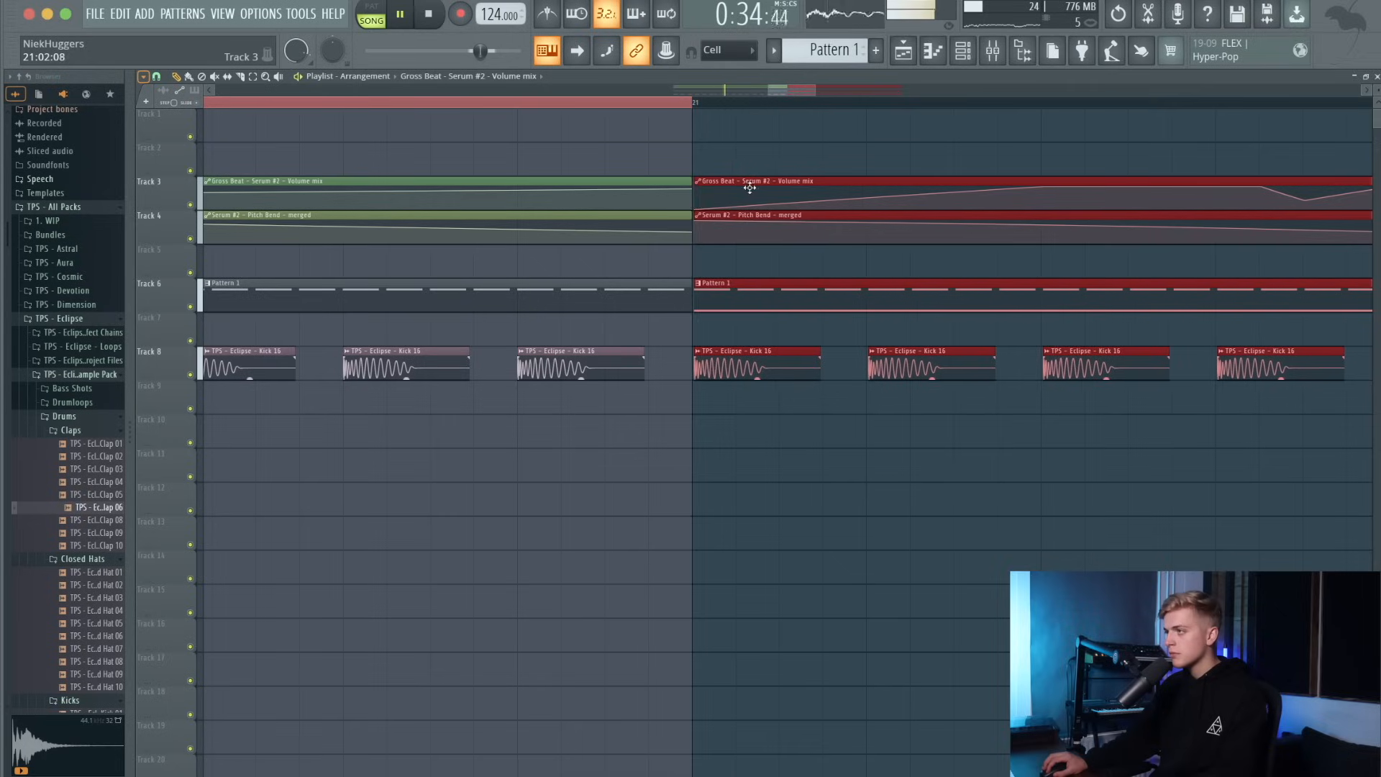
scroll(712, 302, "up", 2)
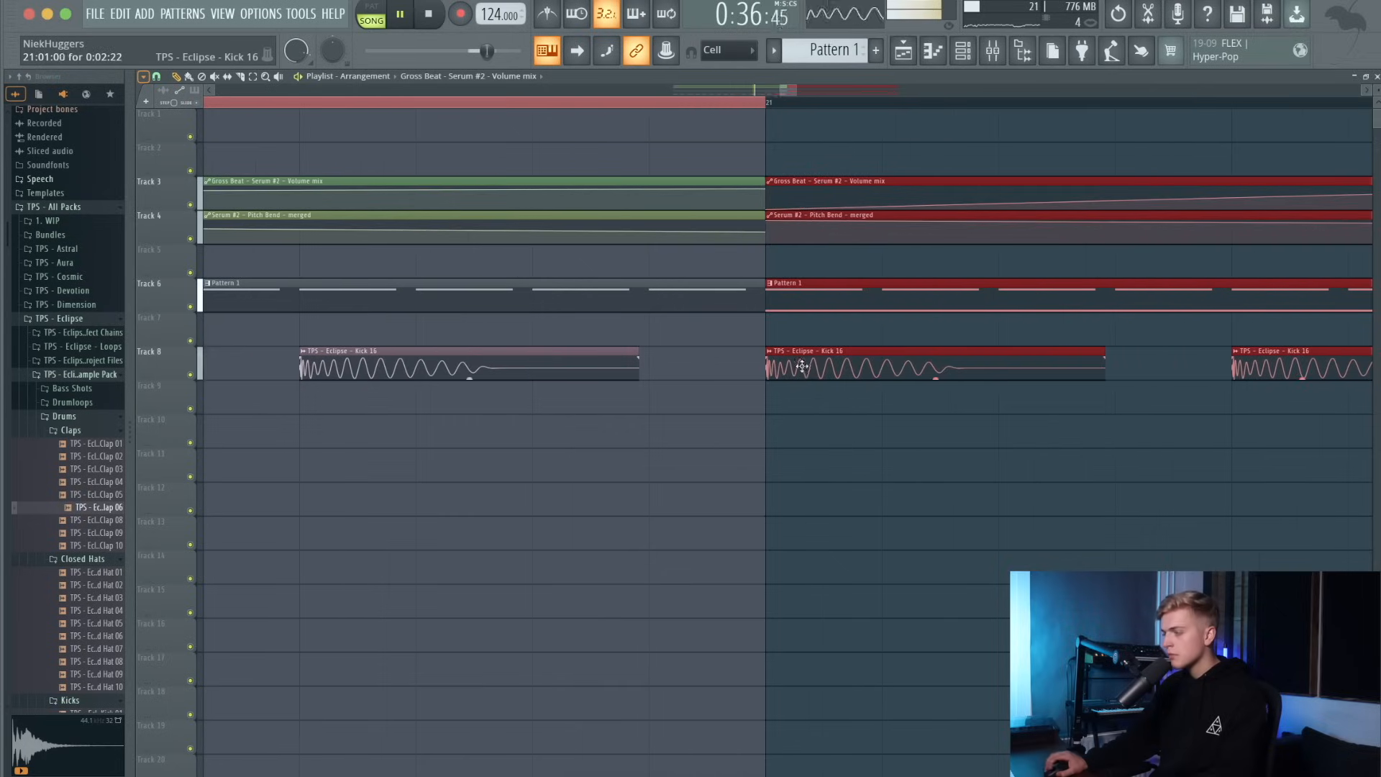
scroll(774, 321, "down", 6)
left_click(953, 204)
scroll(764, 302, "up", 2)
key("space")
key("space")
key("space")
Move the Serum #2 part from Pattern 1 into Pattern 2 and place Pattern 2 on Track 7 at bars 17 and 21.
left_click(963, 51)
left_click(828, 52)
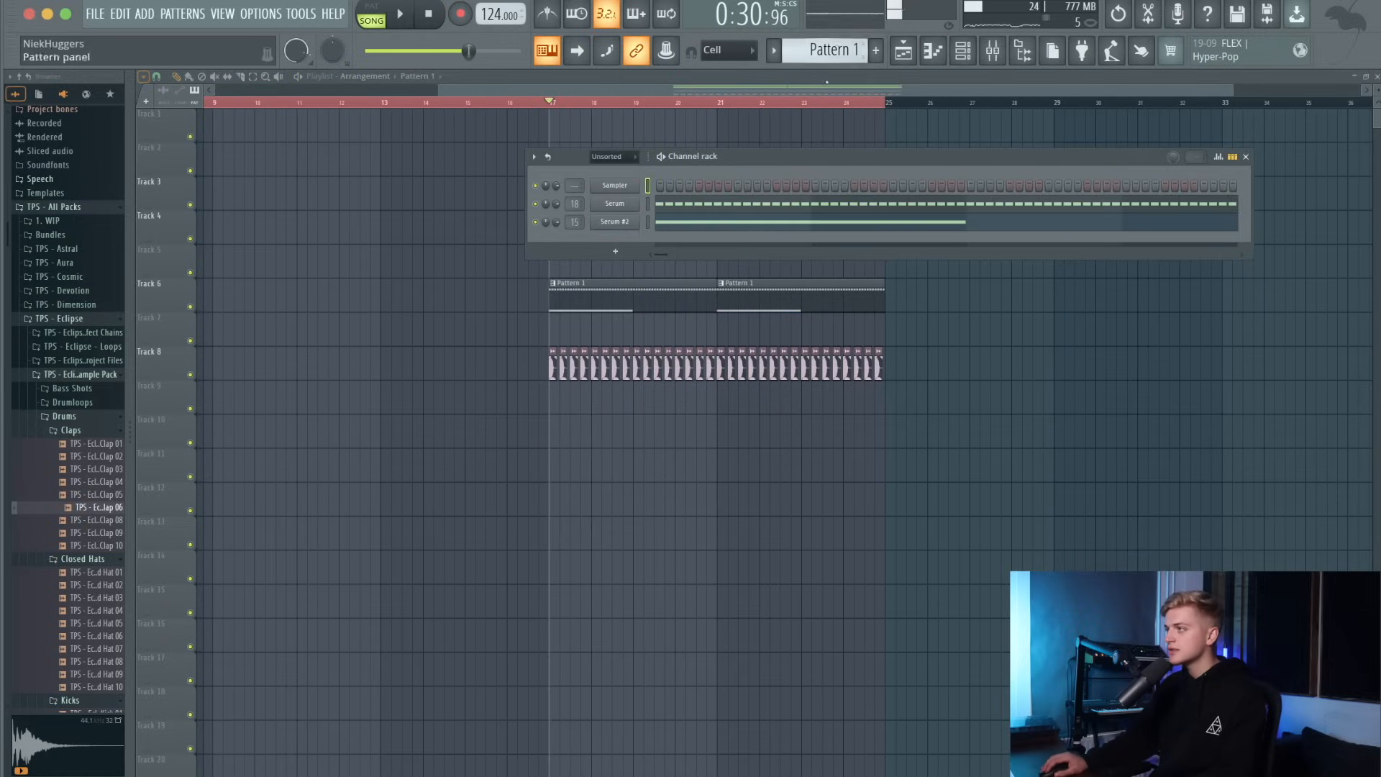
scroll(827, 50, "down", 1)
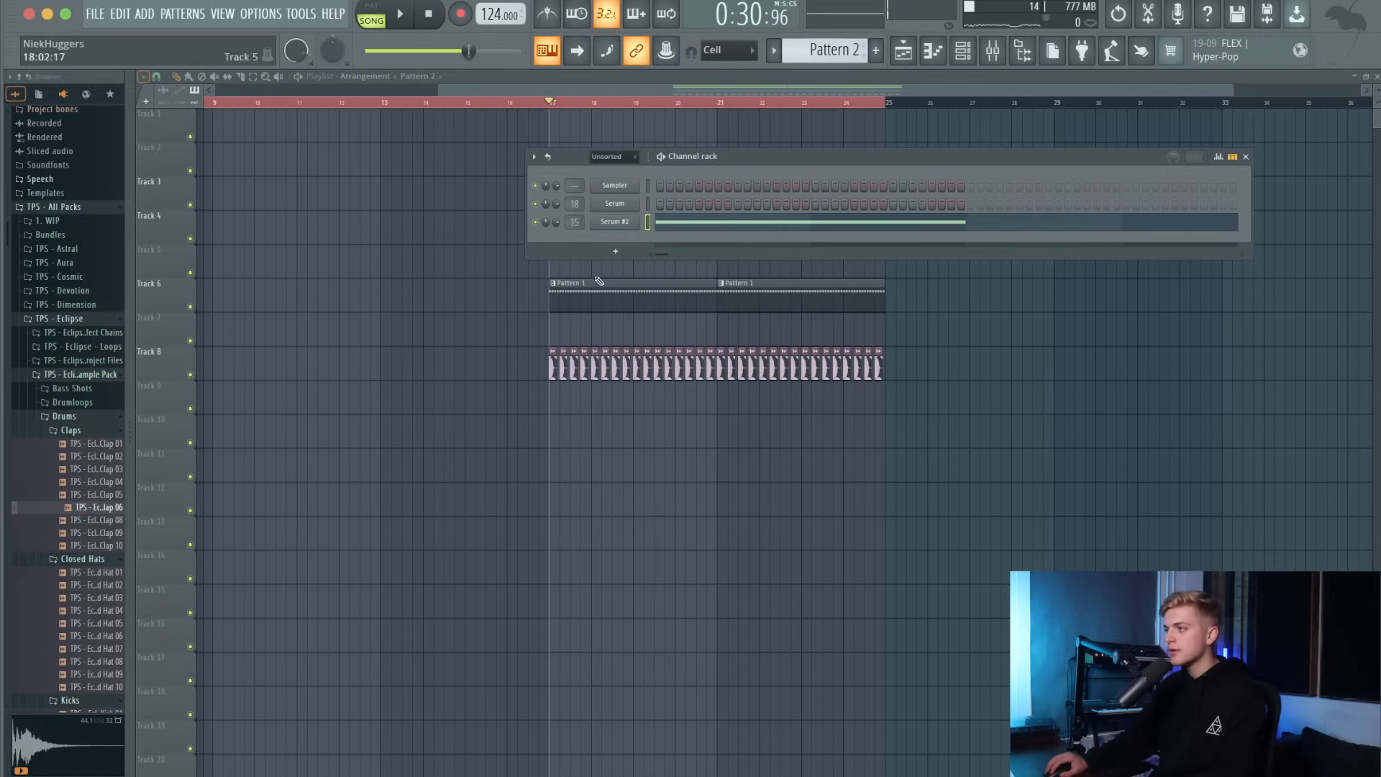
left_click(562, 323)
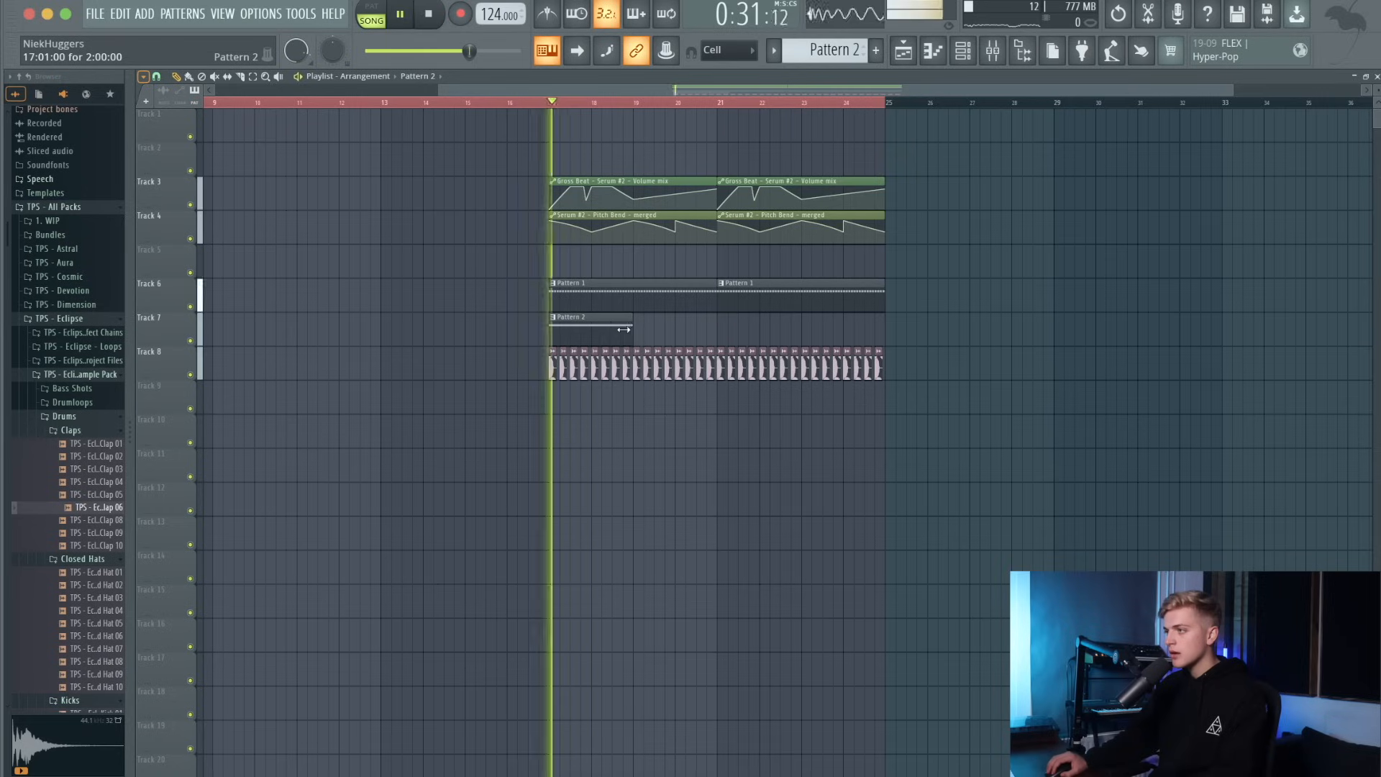
left_click(723, 335)
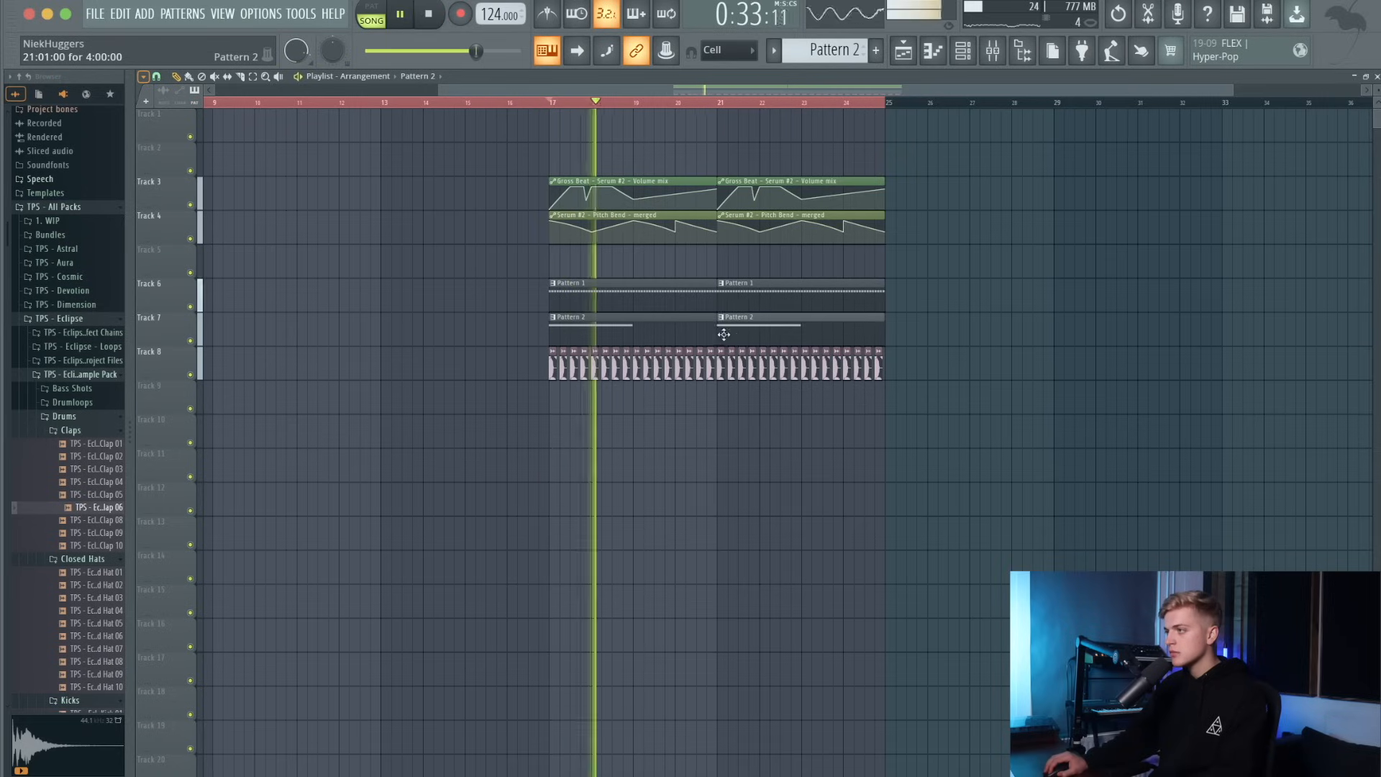
Make the Pattern 2 clip at bar 21 unique, raise its Serum #2 note an octave, and play the arrangement.
left_click(720, 317)
left_click(756, 423)
double_click(759, 333)
key("ctrl+a")
key("ctrl+Up")
left_click(910, 53)
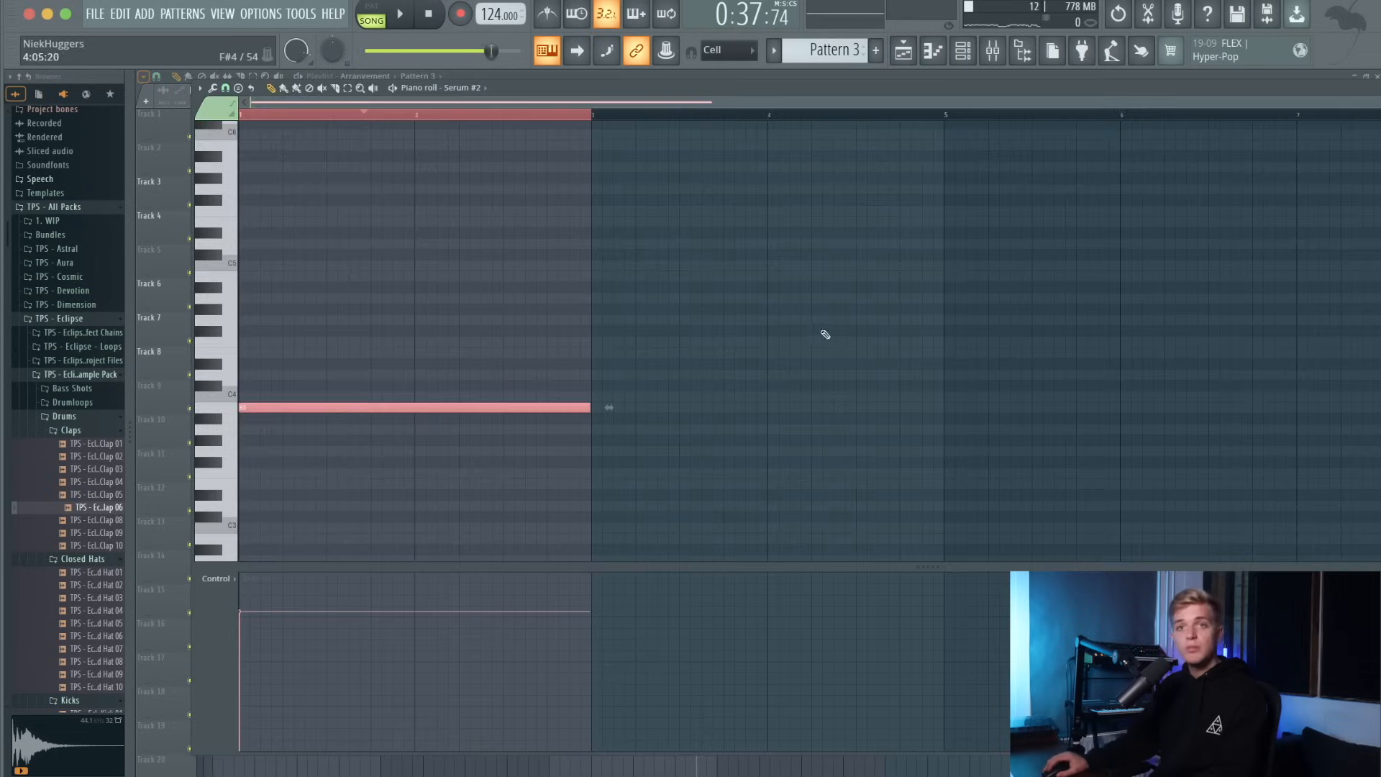
scroll(817, 336, "up", 1)
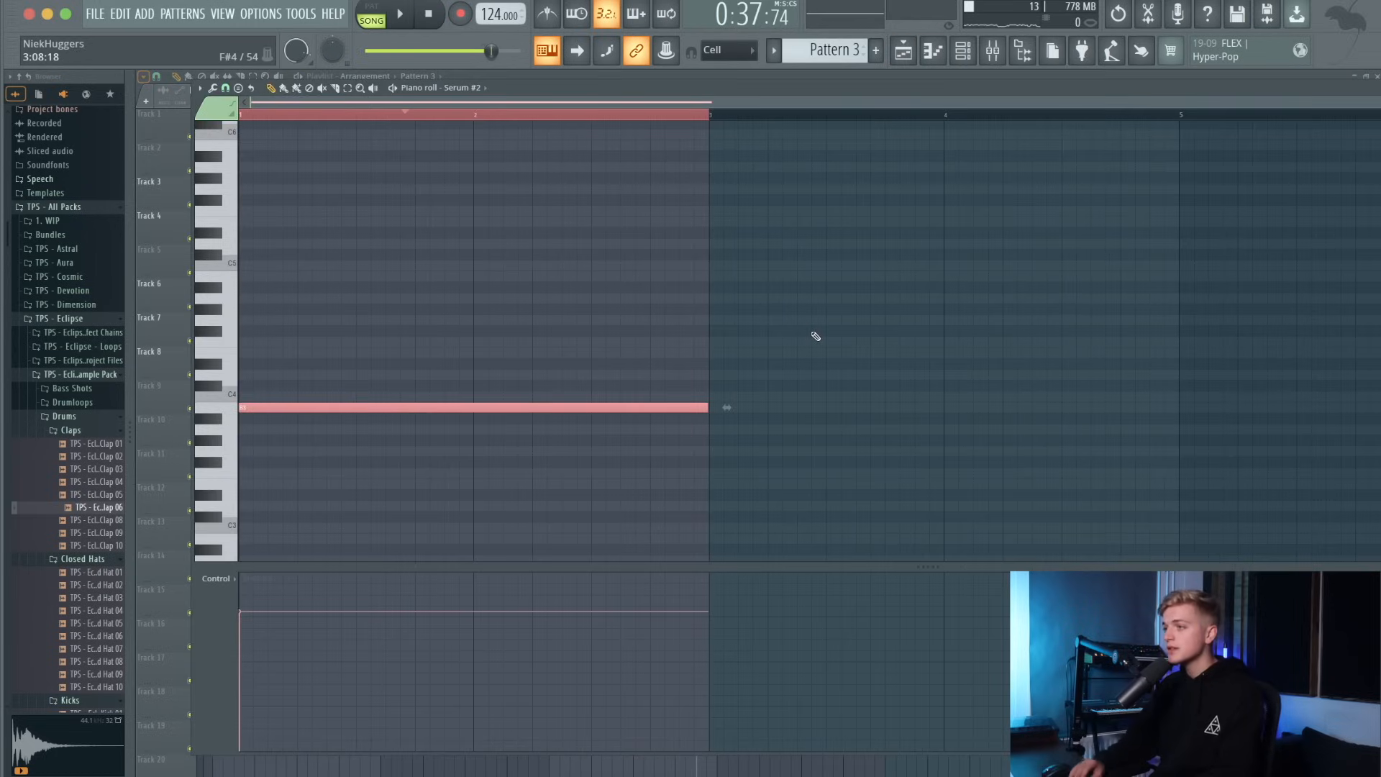
key("ctrl+Up")
left_click(904, 64)
key("space")
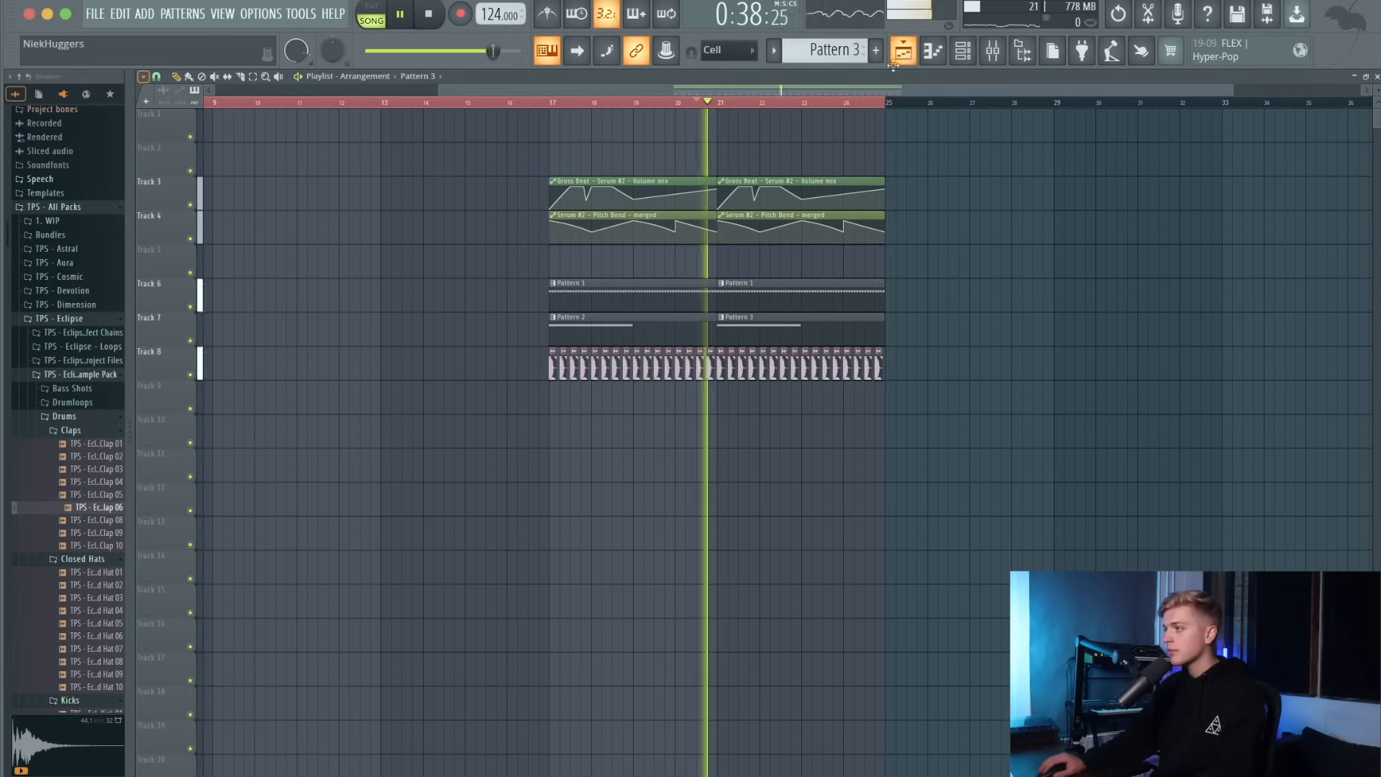
Add Fruity Stereo Enhancer to the third effect slot of the Serum #2 mixer track, set its stereo separation to 46% separated, and play.
key("space")
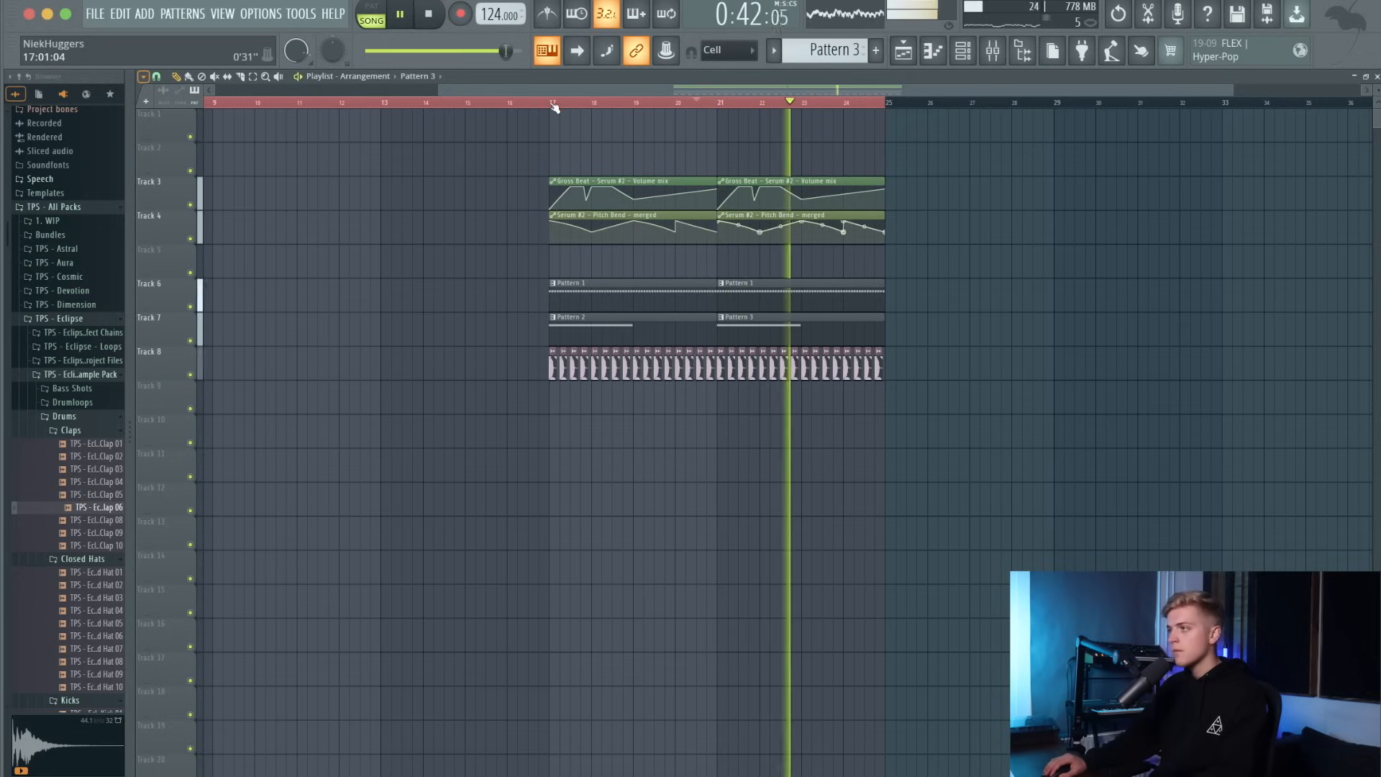
key("space")
left_click(996, 60)
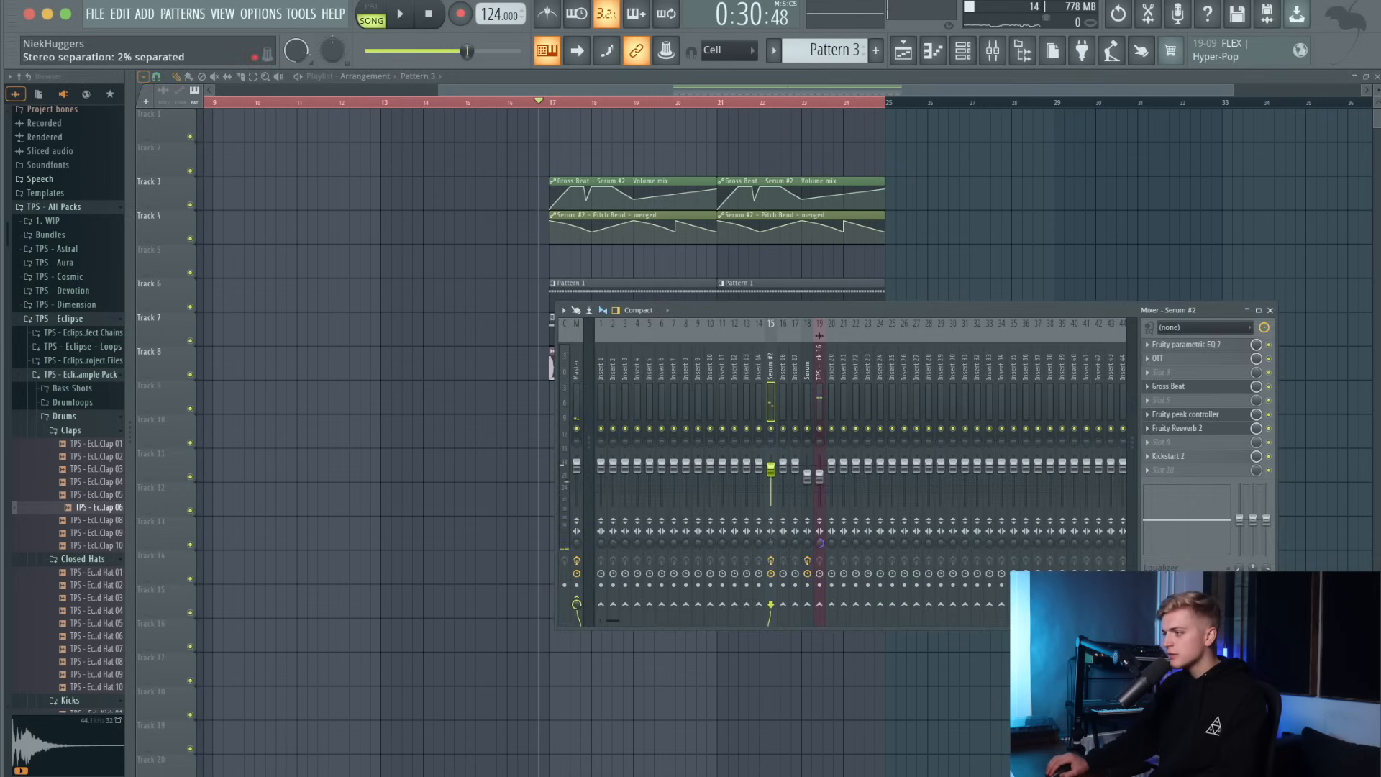
left_click(1165, 372)
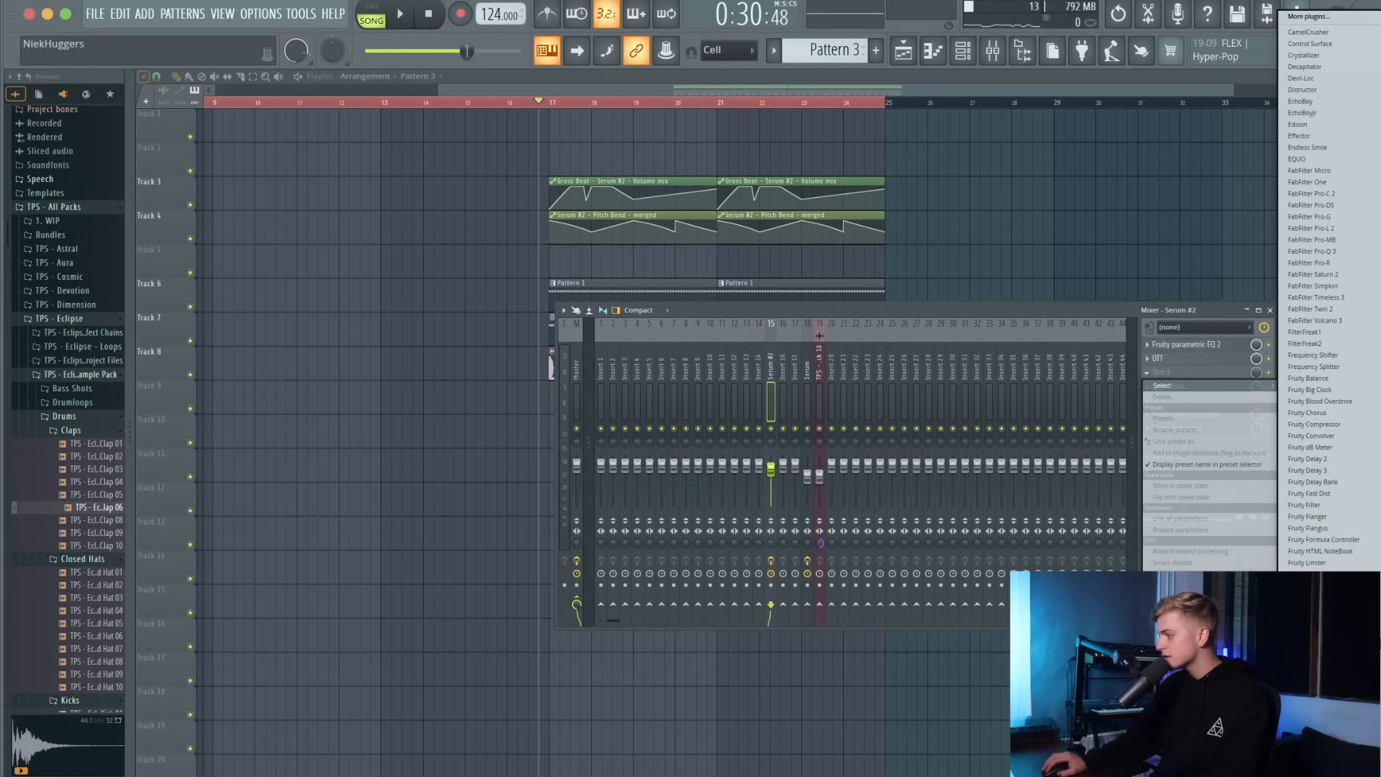
left_click(1317, 719)
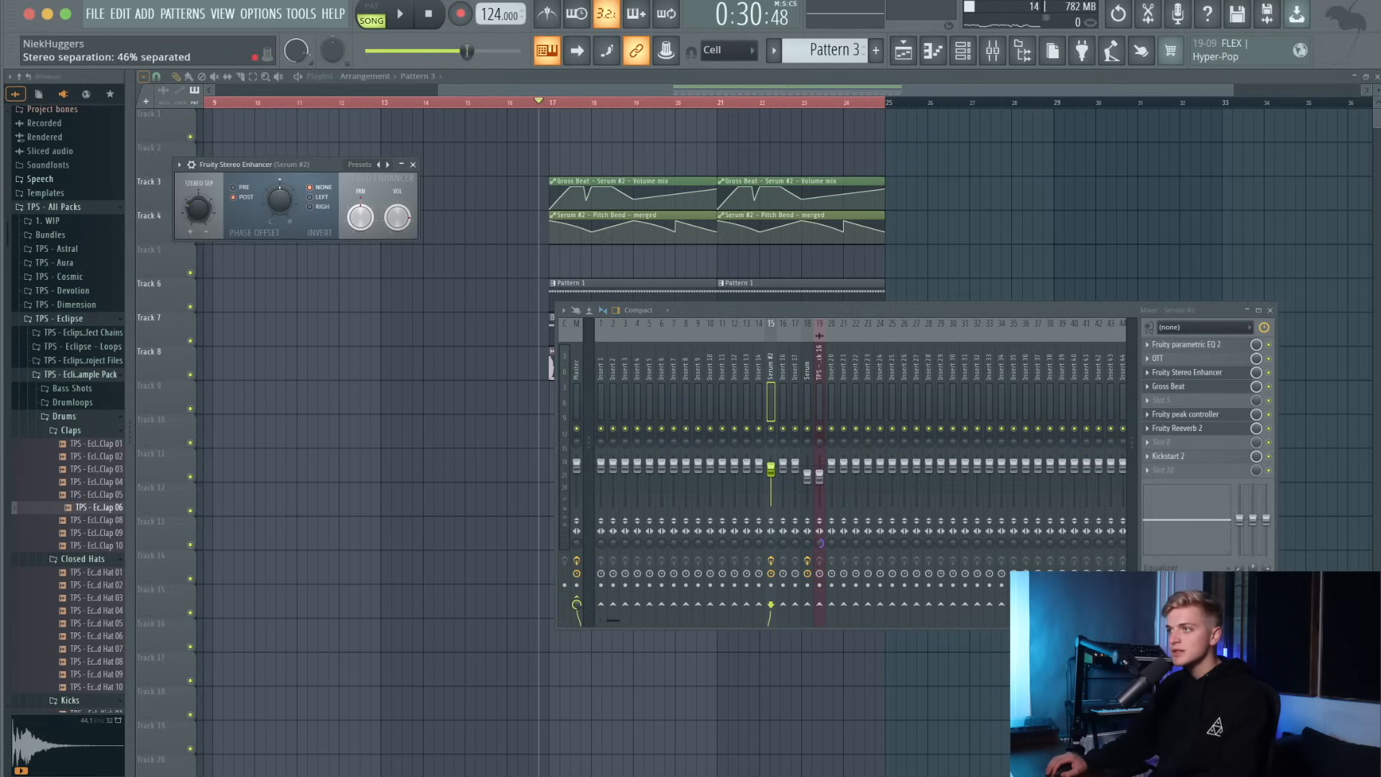
key("space")
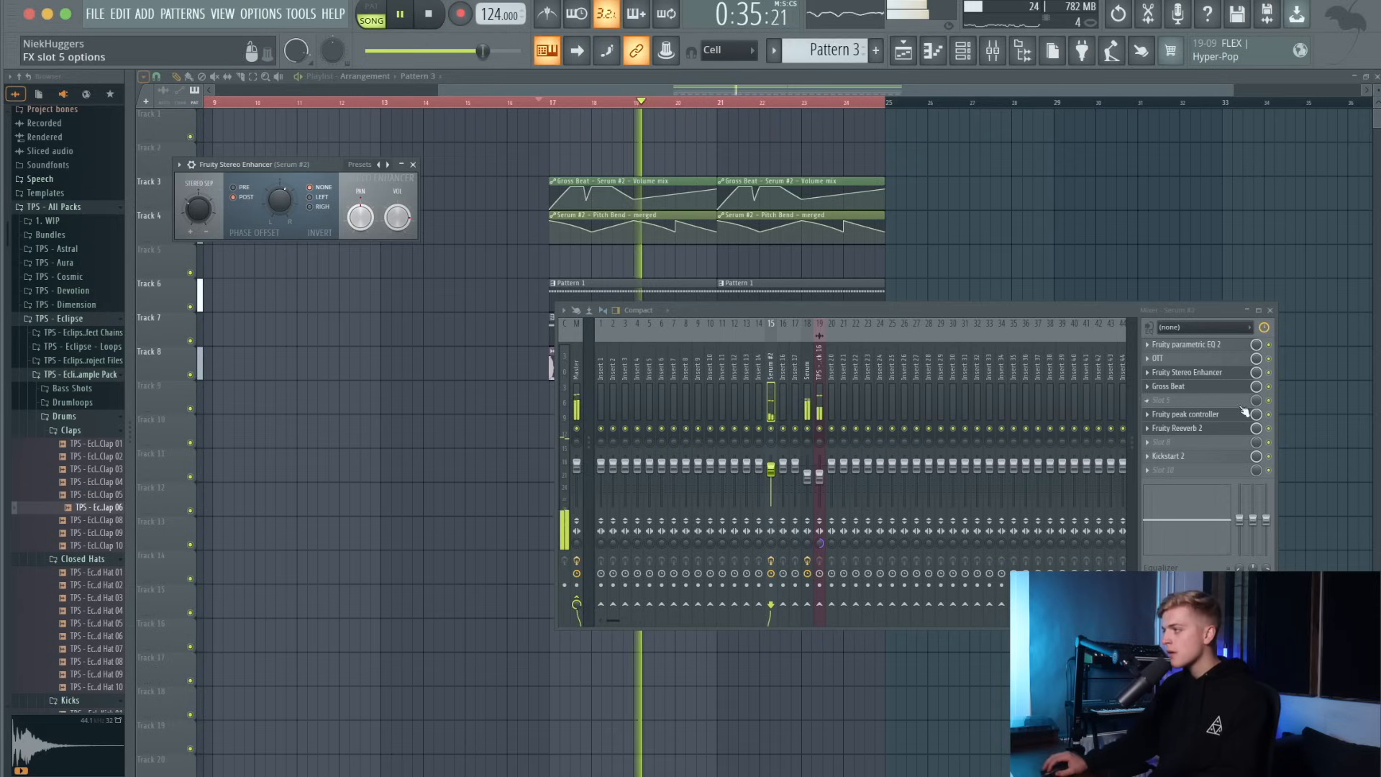
Move Gross Beat directly after Fruity parametric EQ 2 in the Serum #2 effect chain, ahead of OTT, and close the open windows.
left_click_drag(1212, 430, 1195, 408)
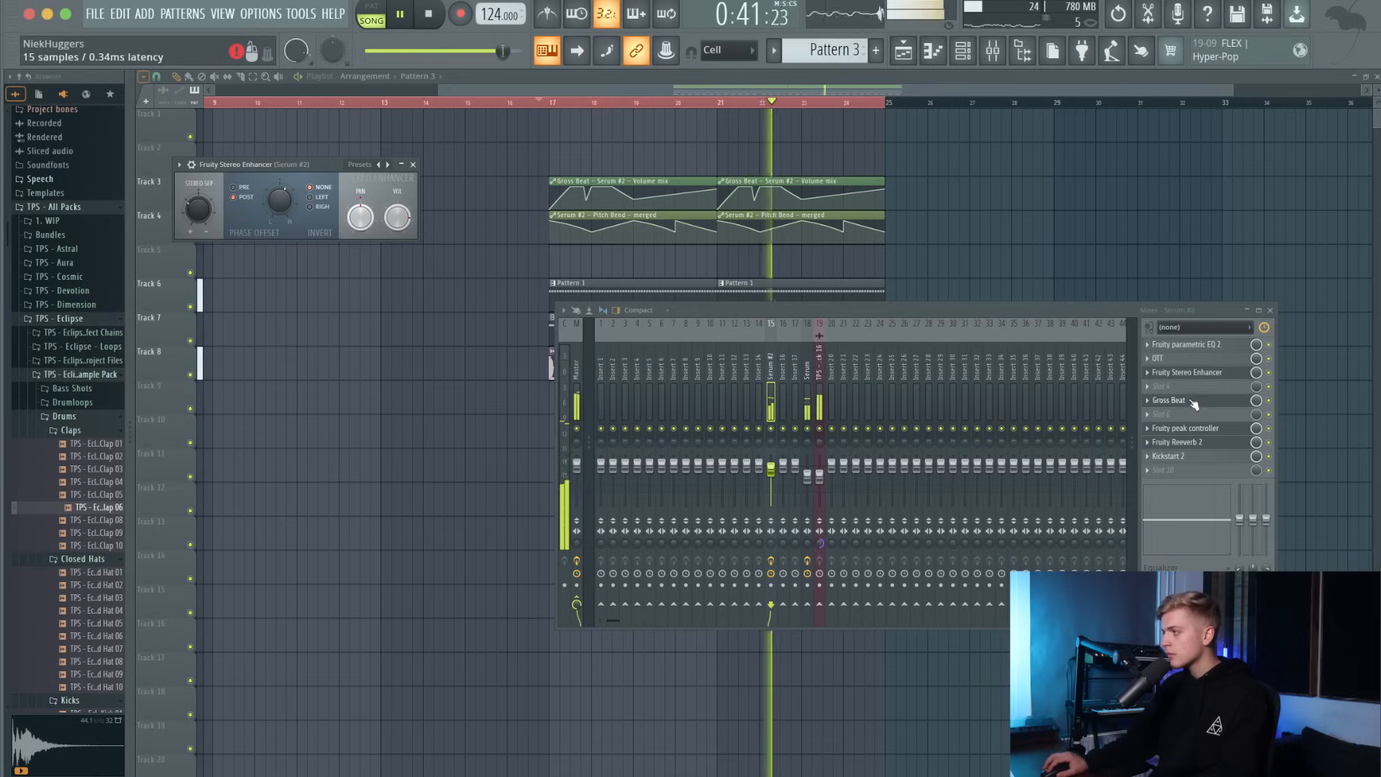
left_click_drag(1194, 405, 1194, 364)
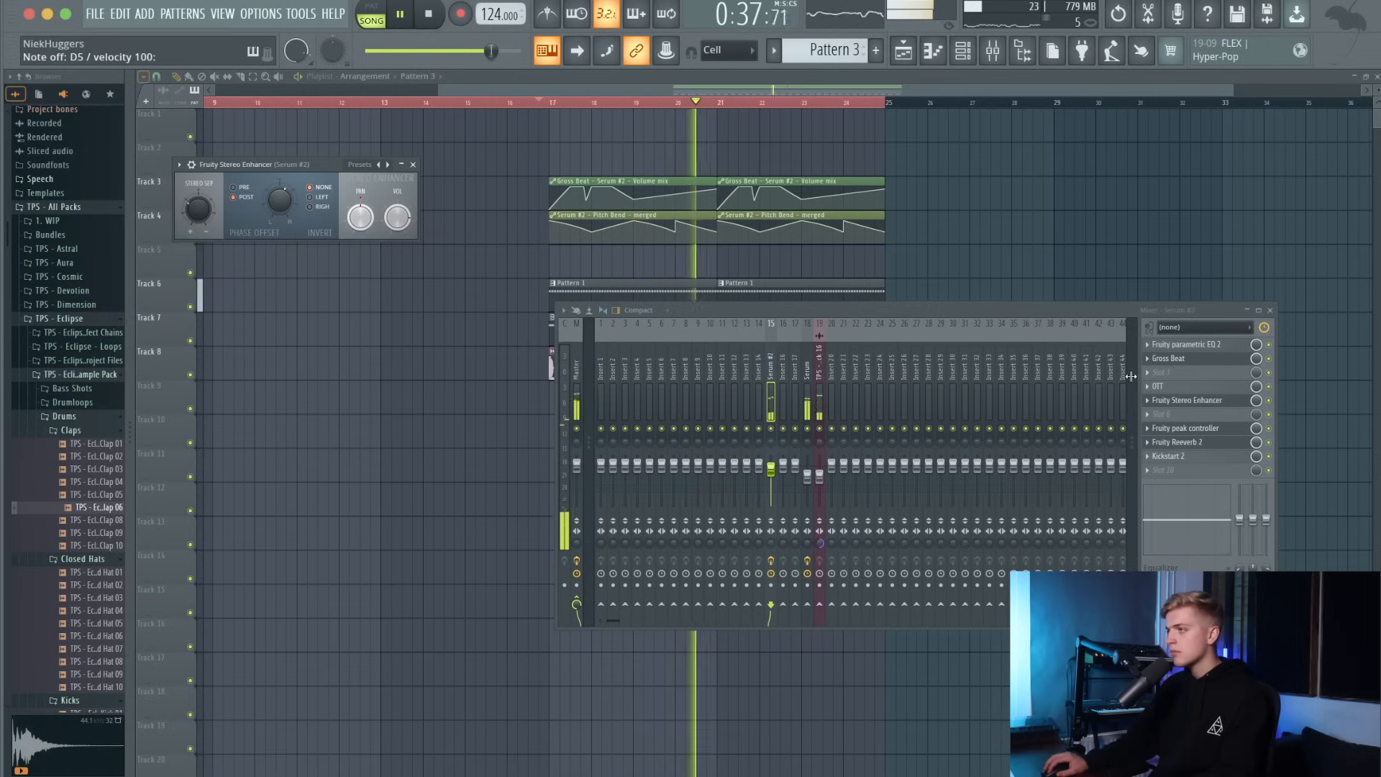
key("F12")
right_click(682, 231)
left_click(694, 237)
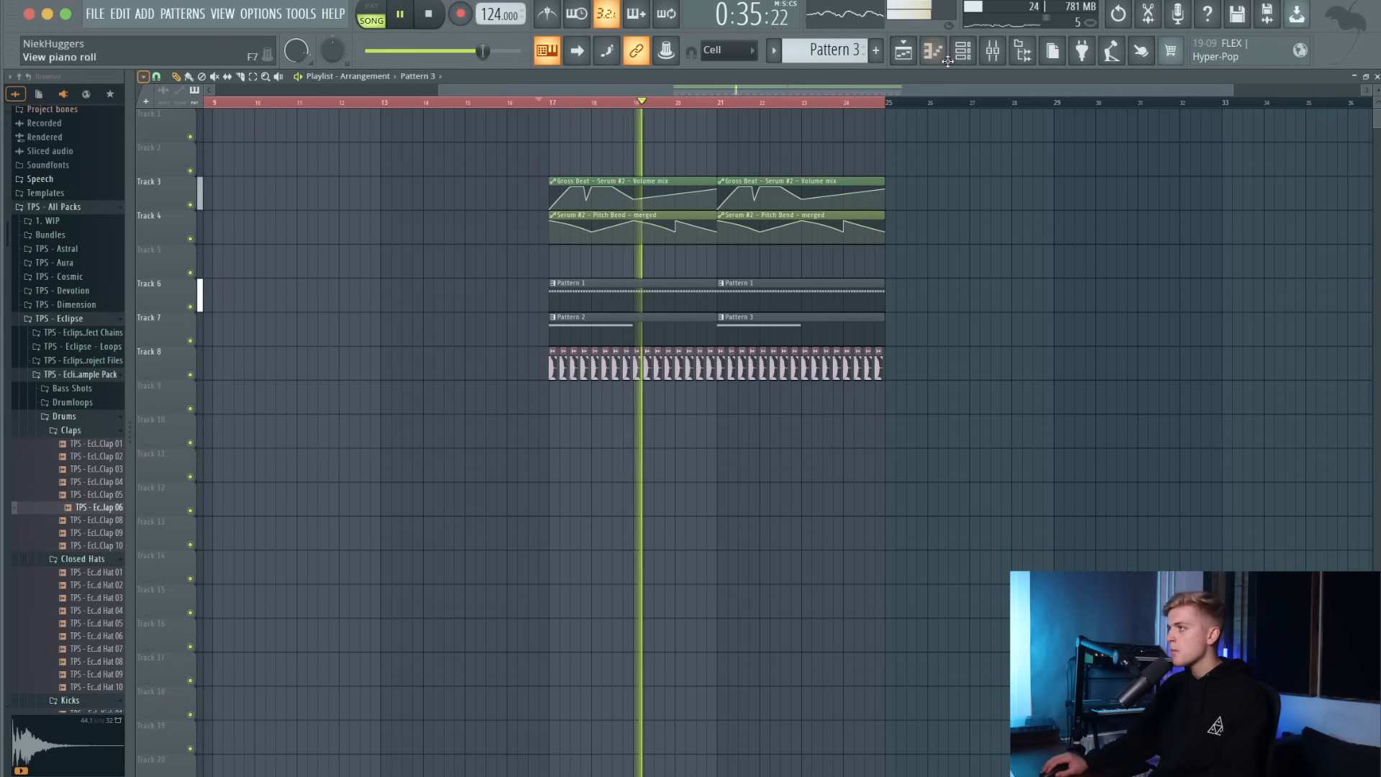
Open Serum #2's Fruity Reeverb 2, move OTT up to the slot directly after Gross Beat, and stop playback.
key("F6")
left_click(991, 58)
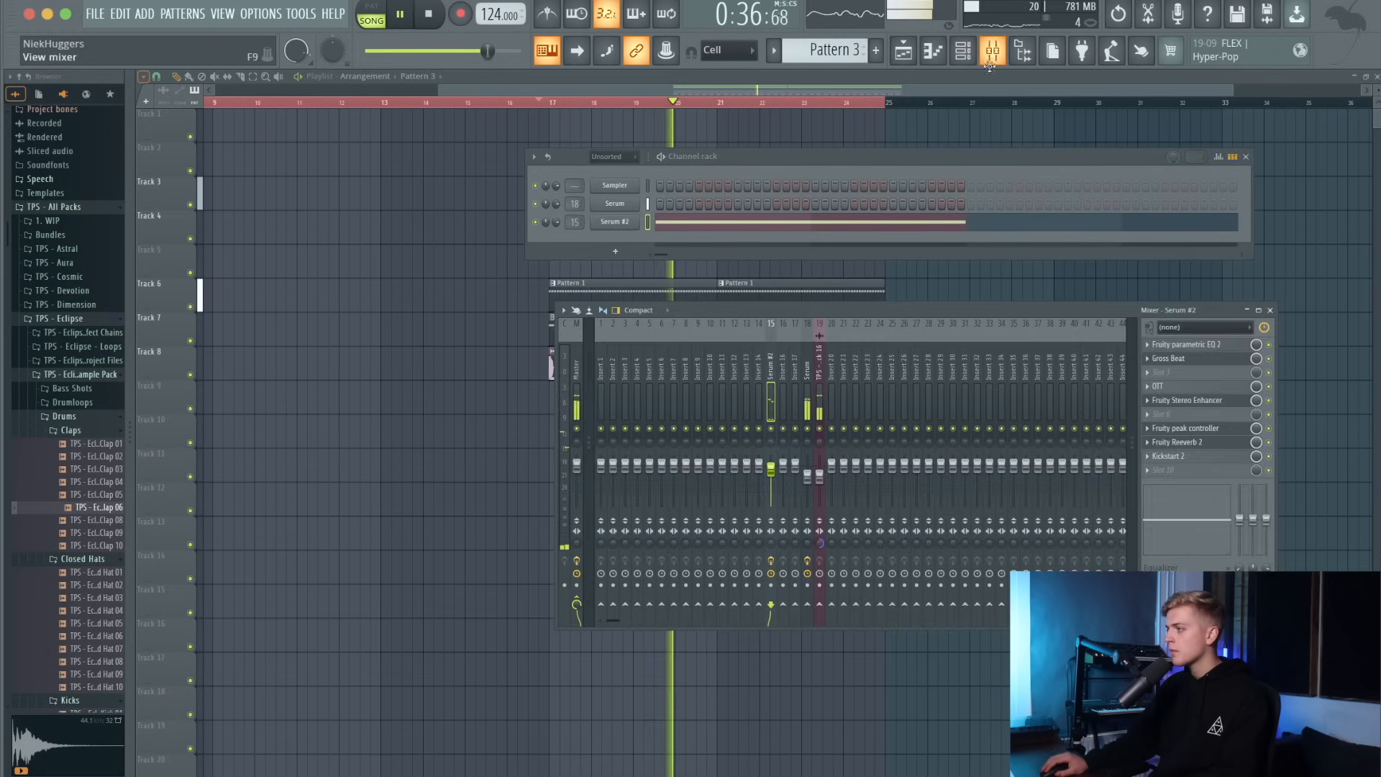
left_click(1199, 442)
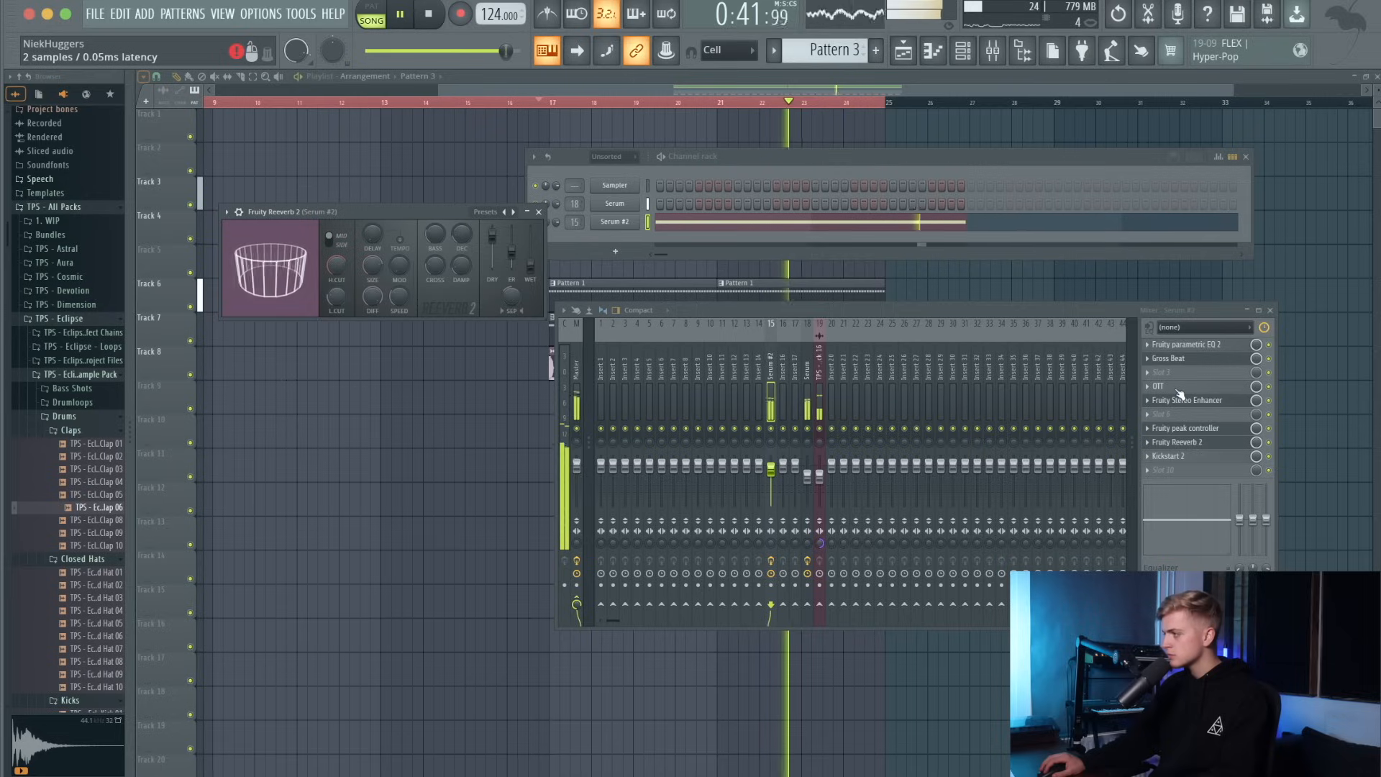
left_click_drag(1180, 394, 1181, 379)
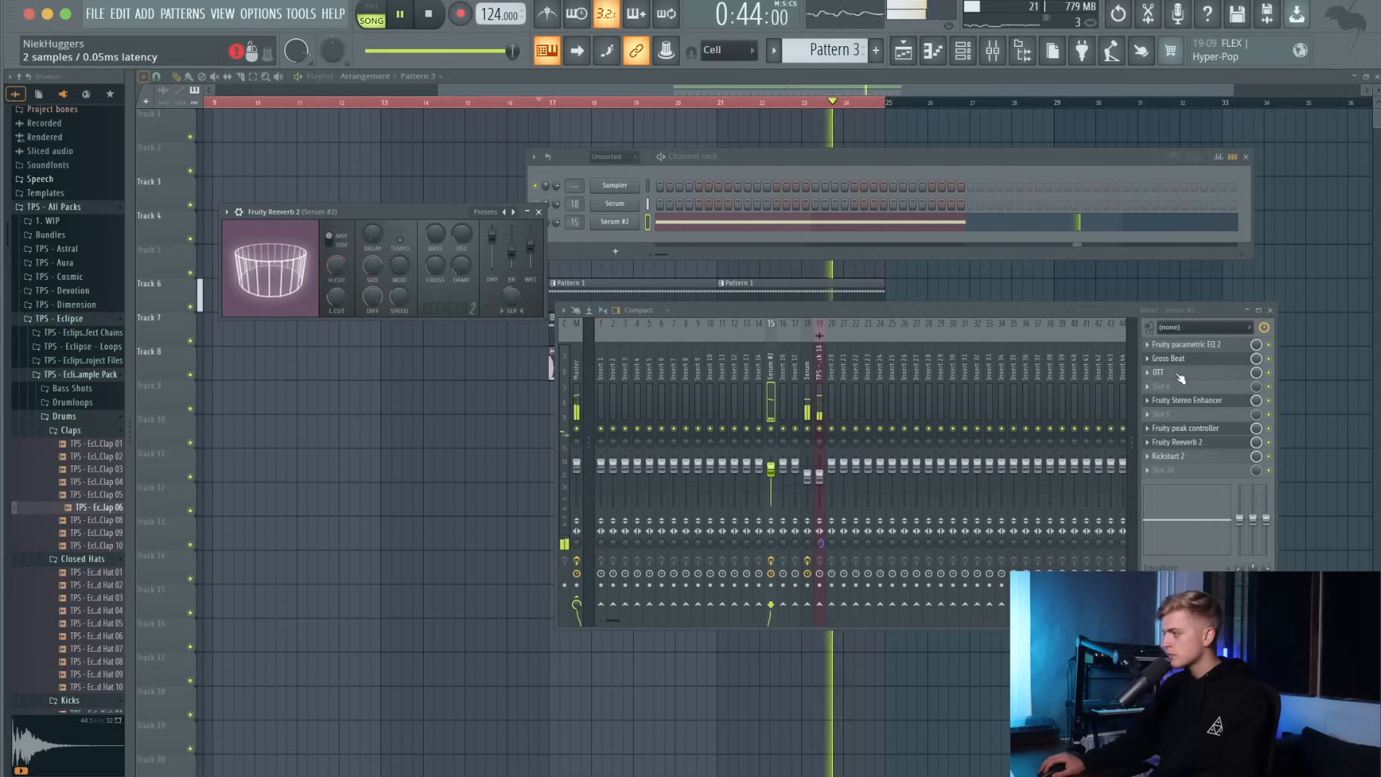
key("space")
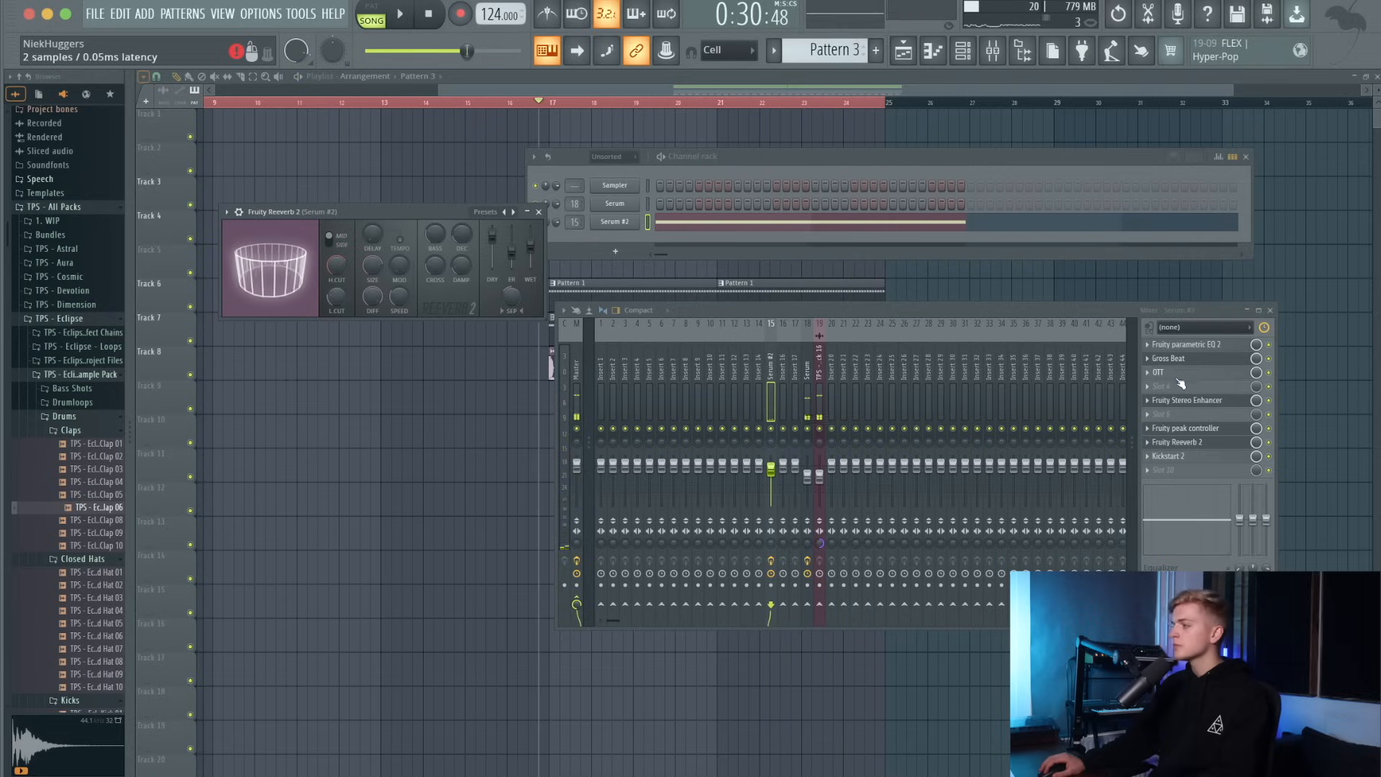
Insert Decapitator after OTT on Serum #2, set its Drive to 2.5 while playing, and return to the playlist.
left_click(1179, 388)
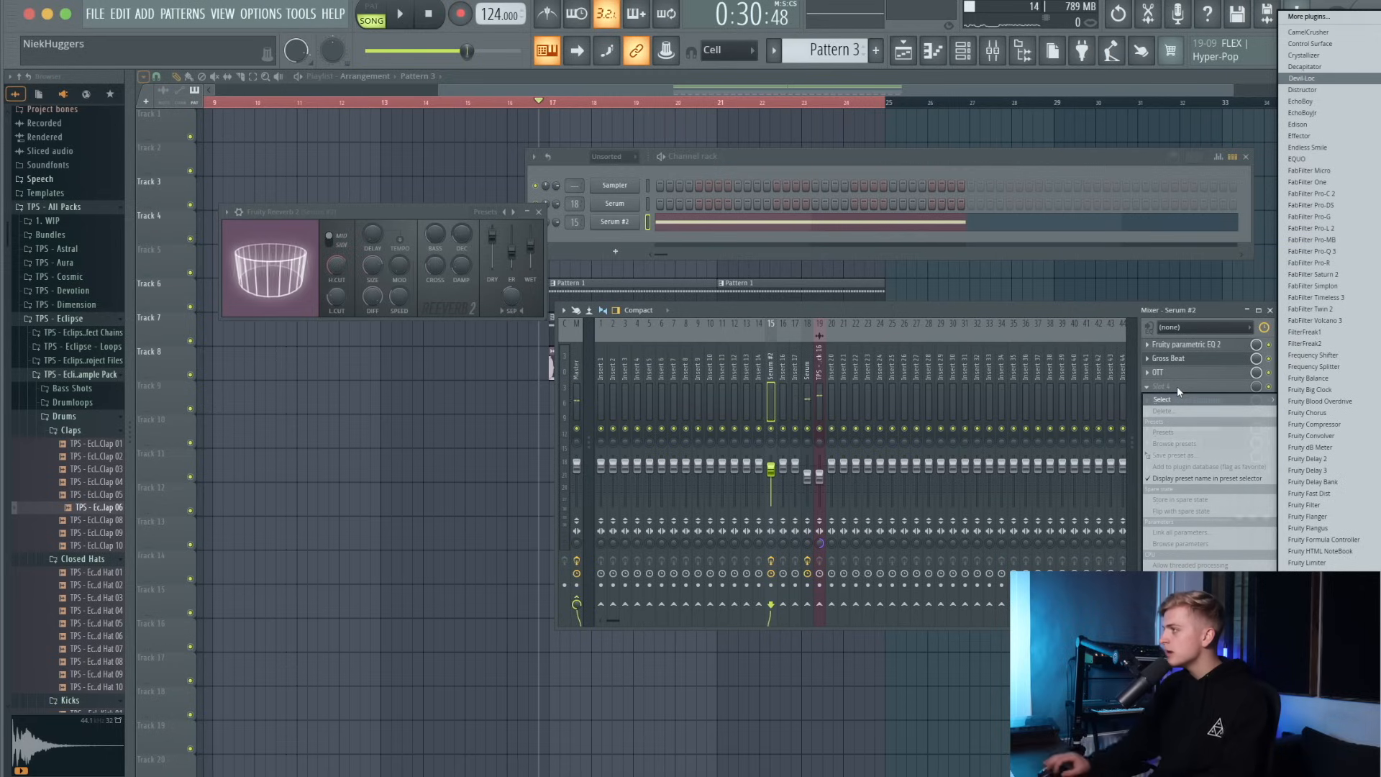
left_click(1344, 67)
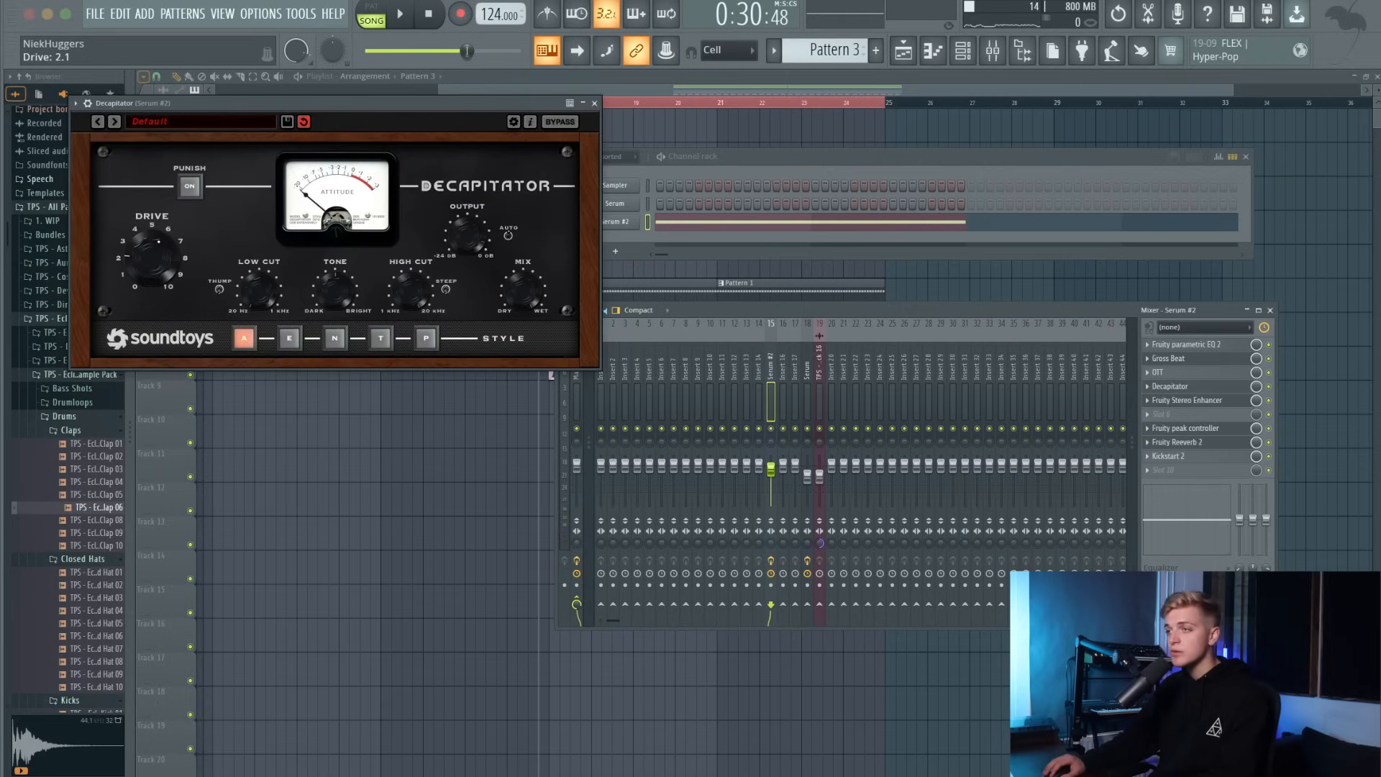
key("space")
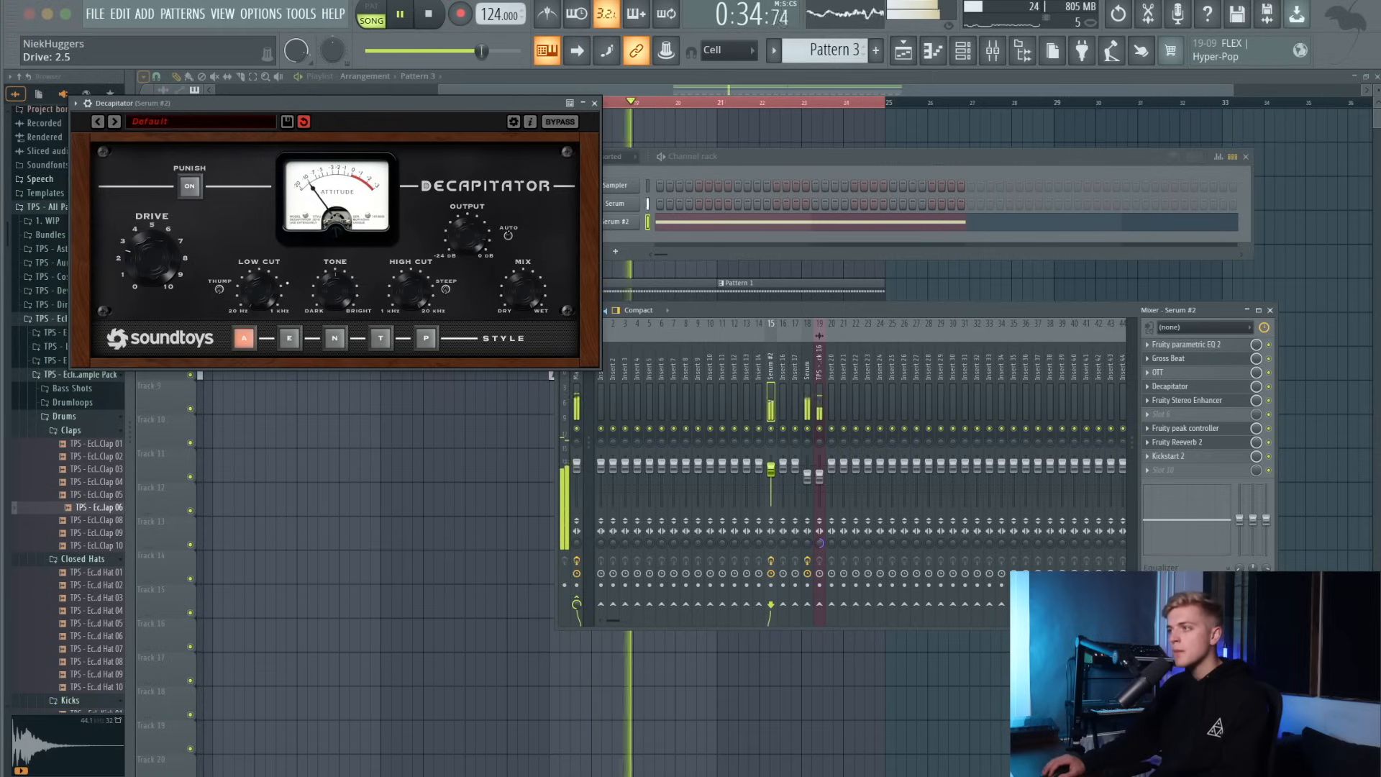
left_click(595, 103)
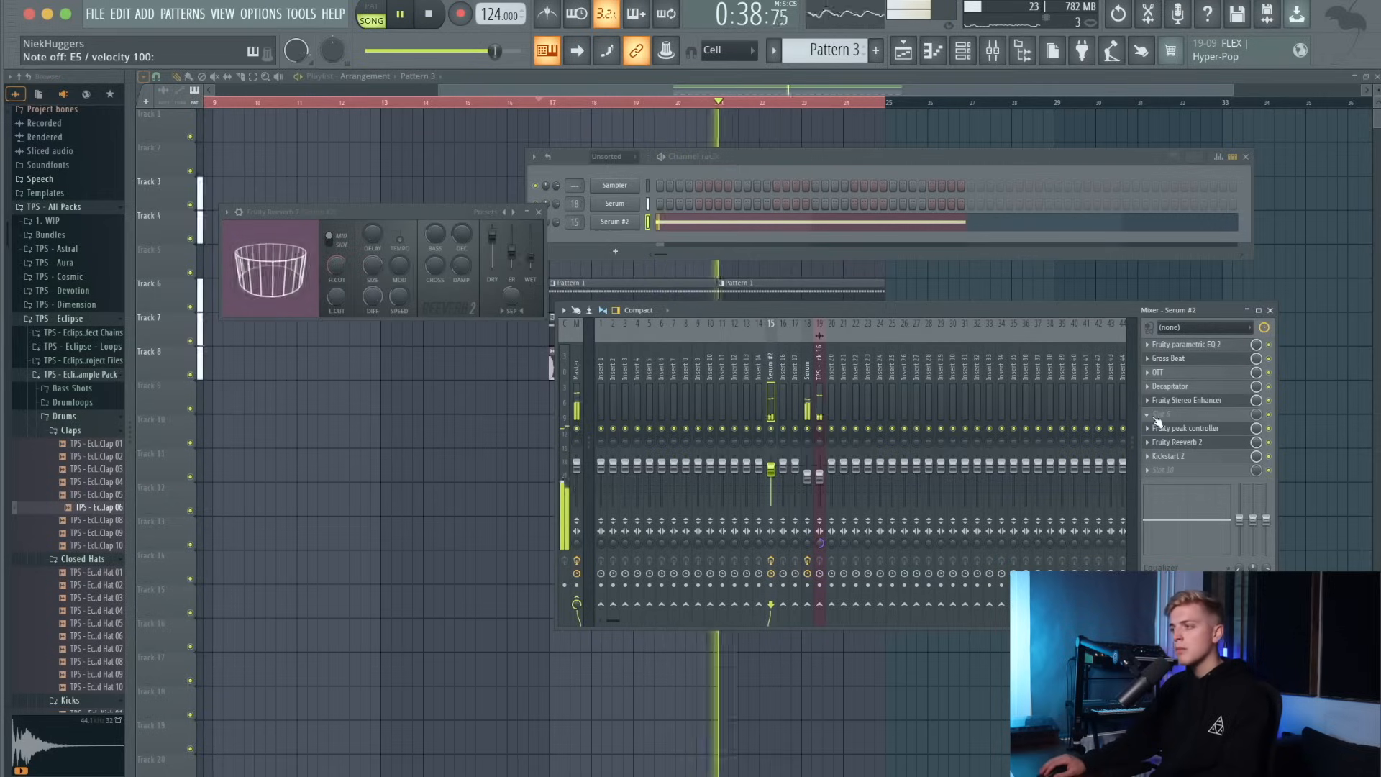
key("F12")
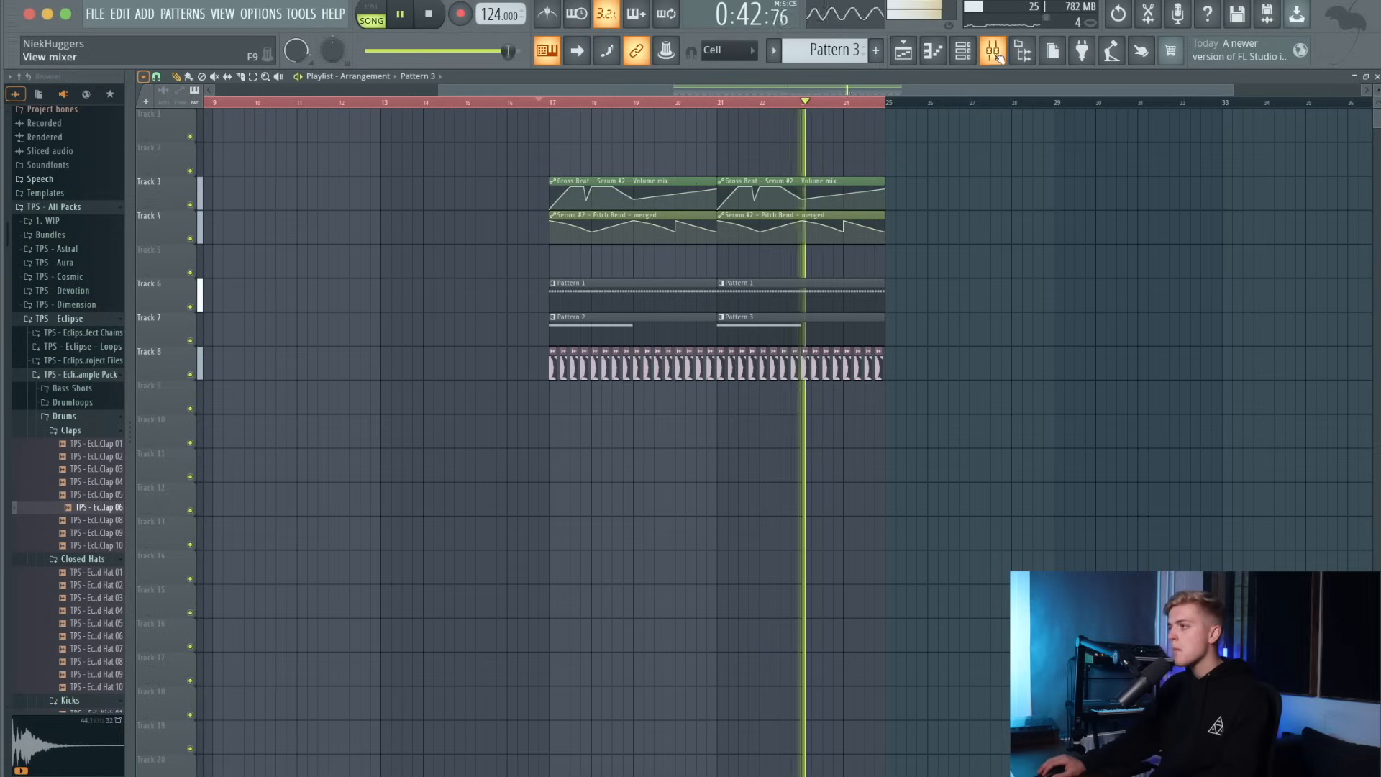
Raise the peak base level in Serum #2's Fruity peak controller and play the arrangement from bar 17.
scroll(584, 193, "up", 1)
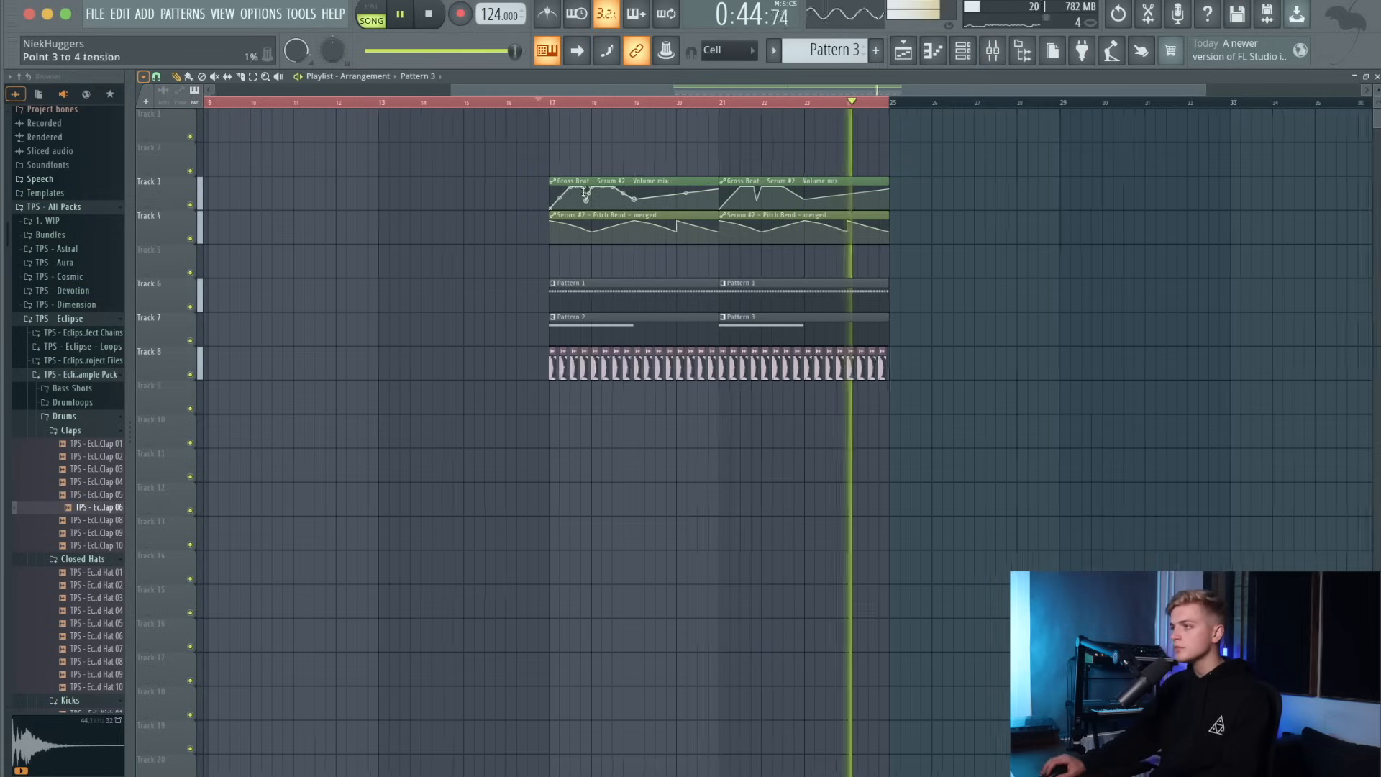
key("space")
left_click_drag(558, 123, 649, 123)
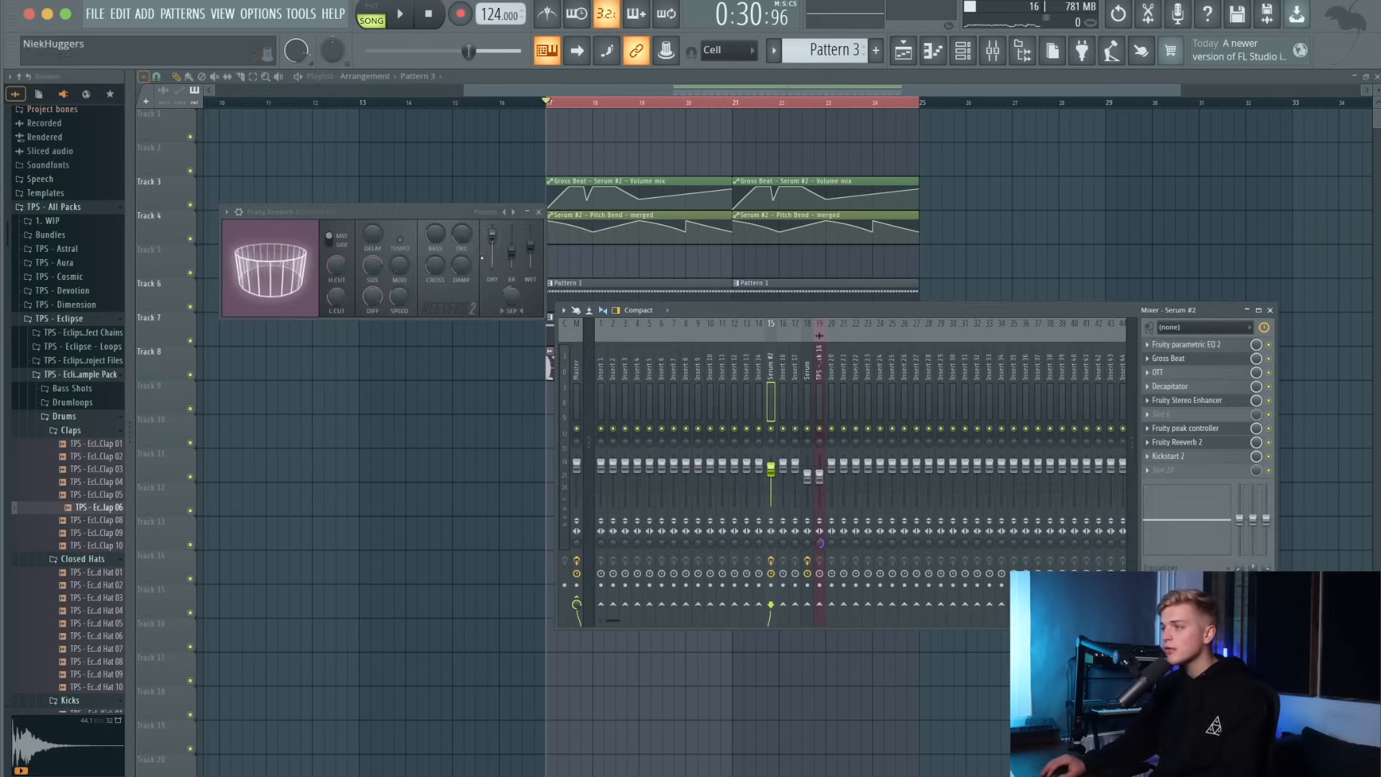
left_click(1224, 430)
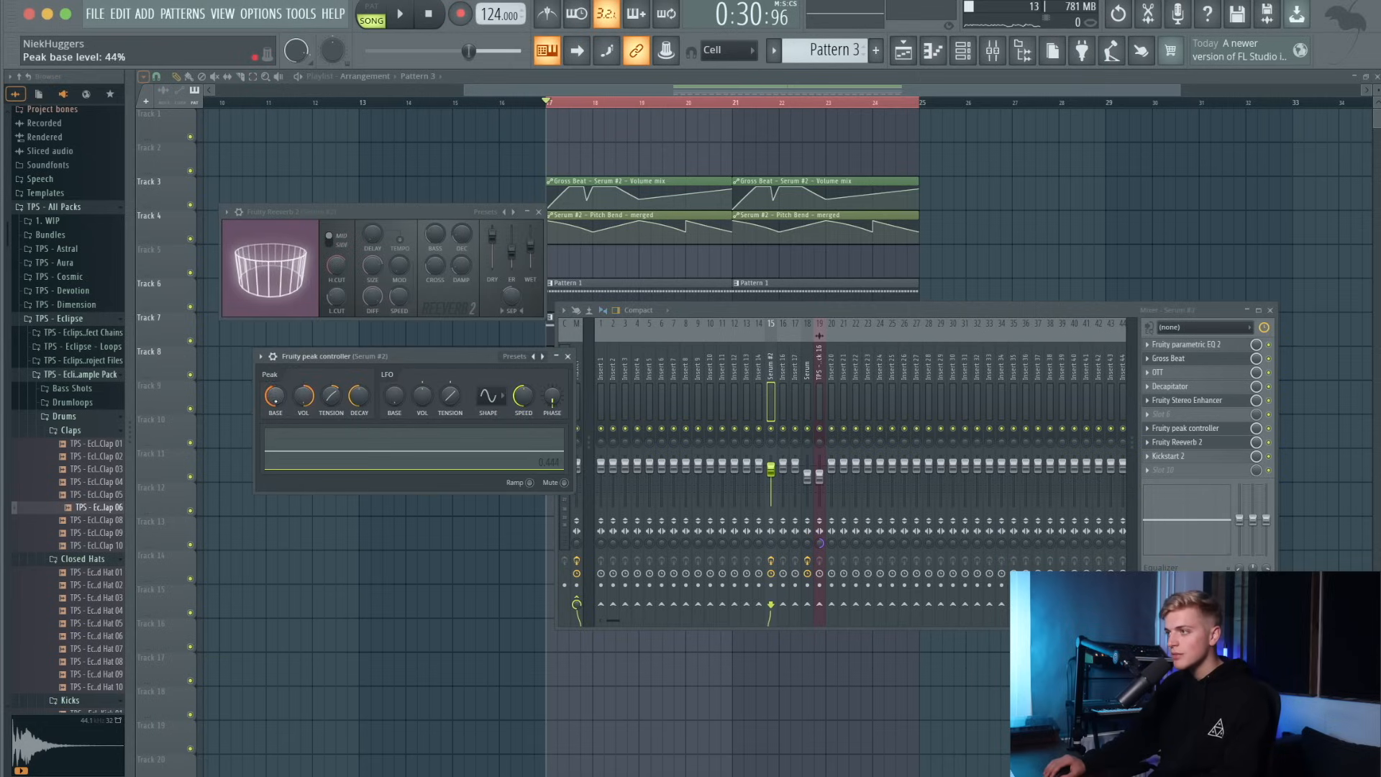
key("space")
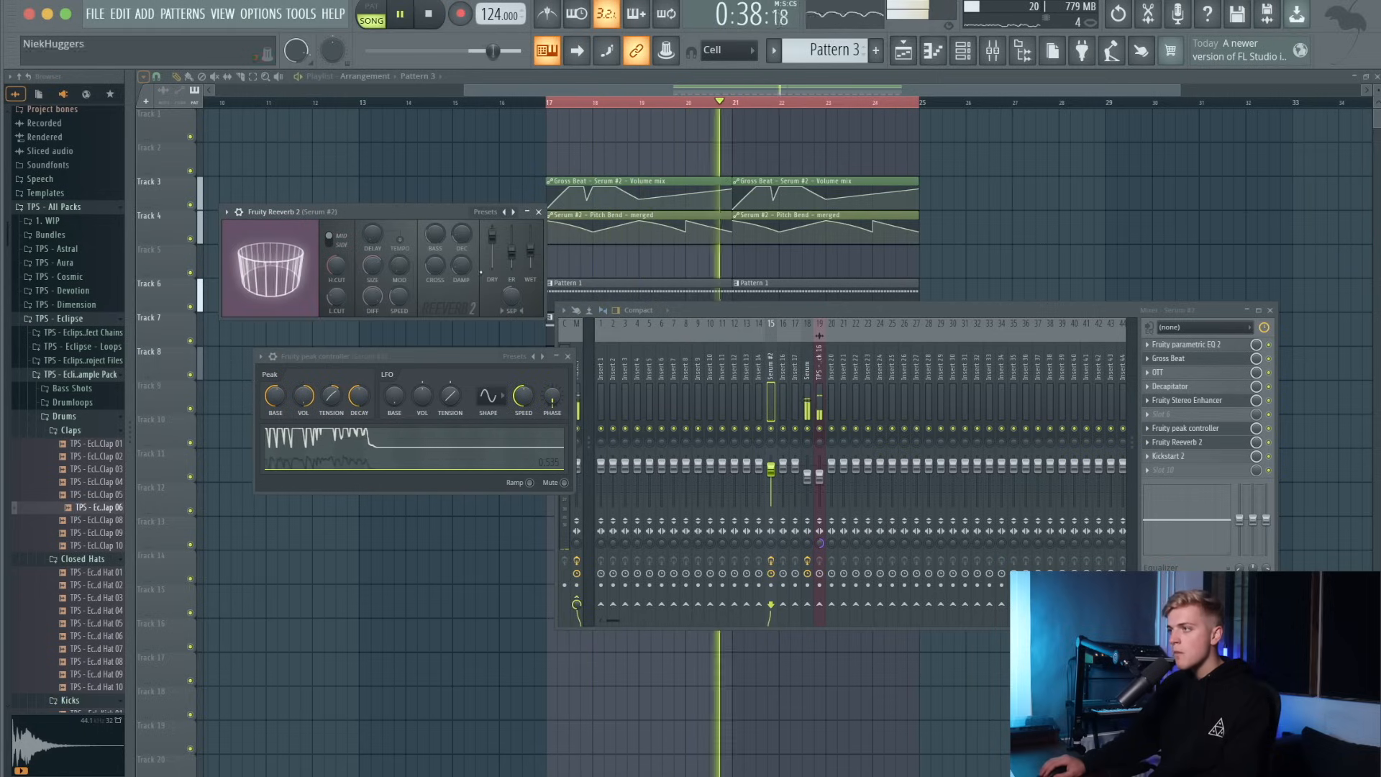
Set Fruity Reeverb 2's decay time to 5.8 sec, lower its bass setting, stop playback, and close the effect and mixer windows.
right_click(519, 312)
left_click(535, 317)
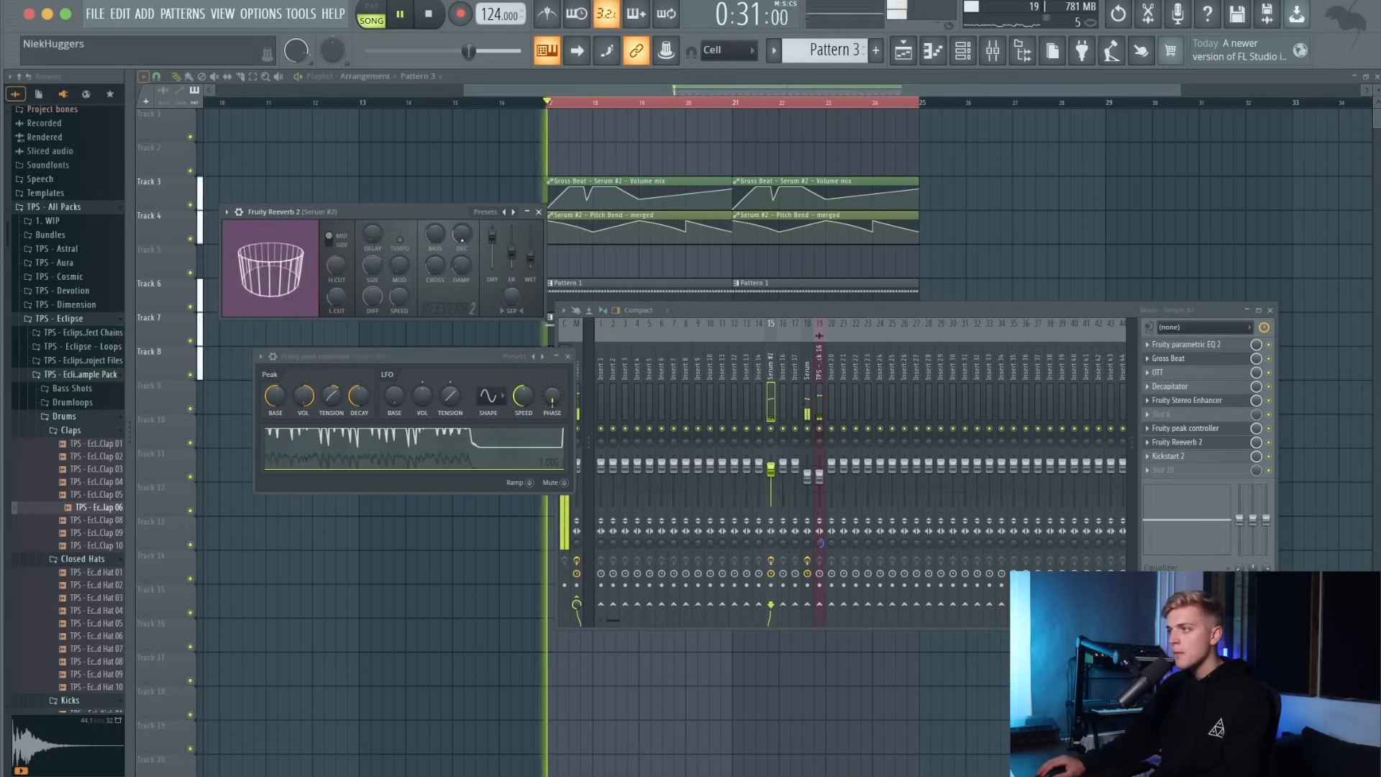
left_click_drag(461, 240, 462, 238)
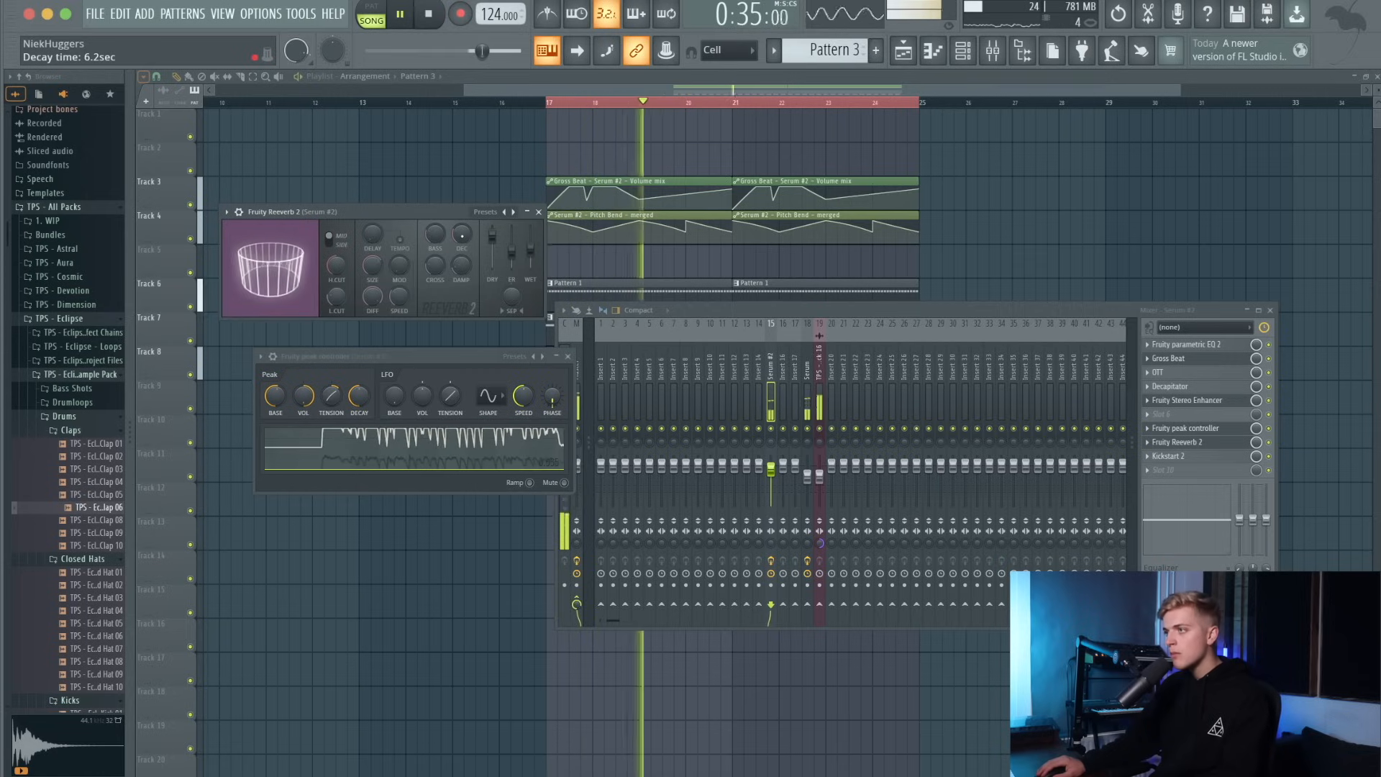
left_click_drag(461, 235, 461, 244)
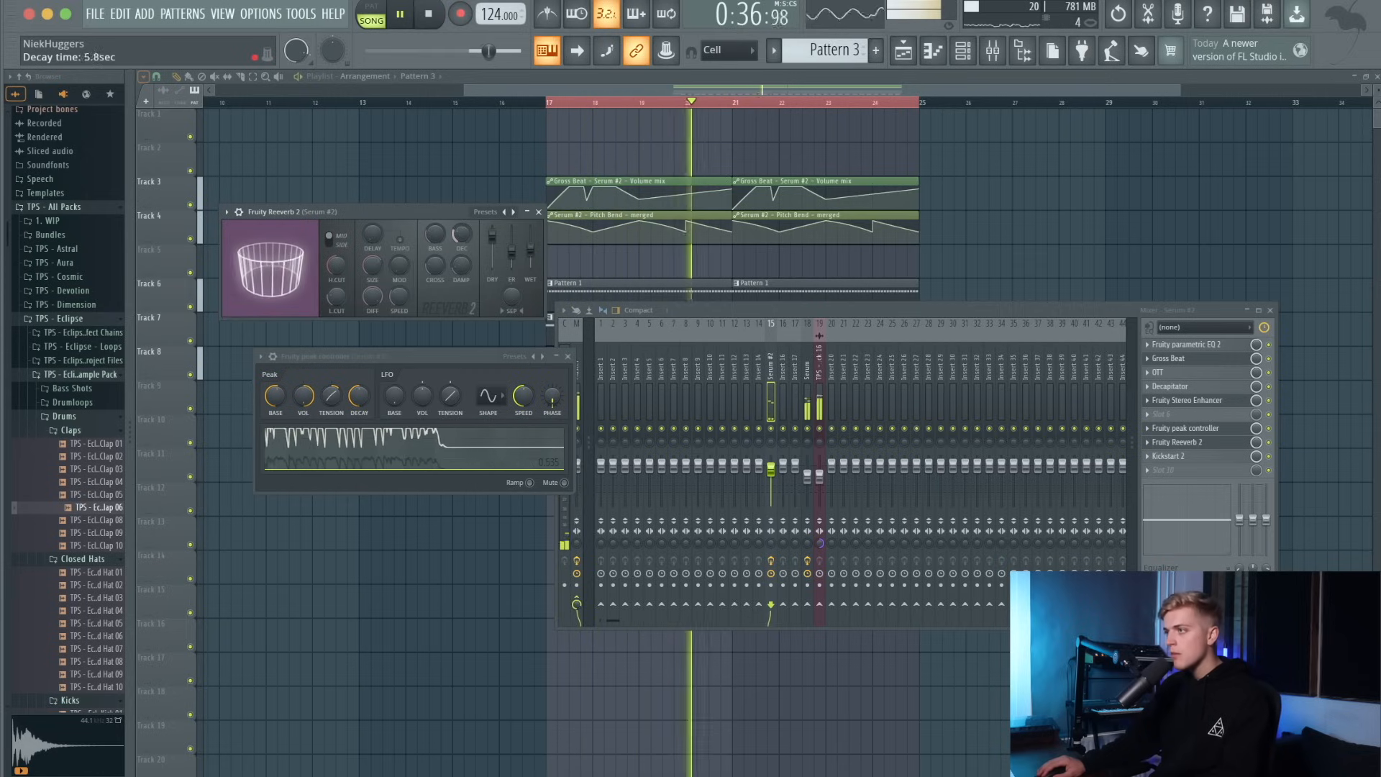
left_click_drag(435, 233, 433, 241)
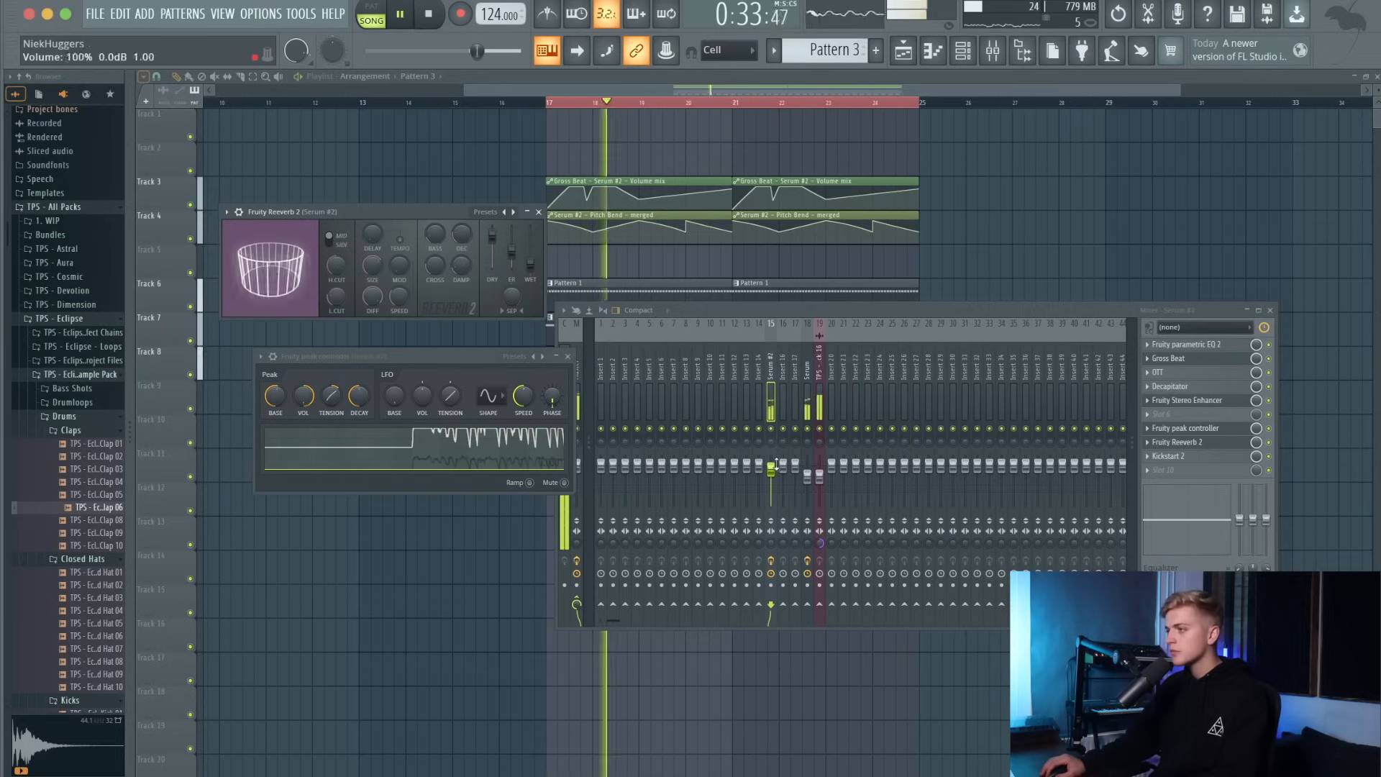
key("space")
left_click(539, 212)
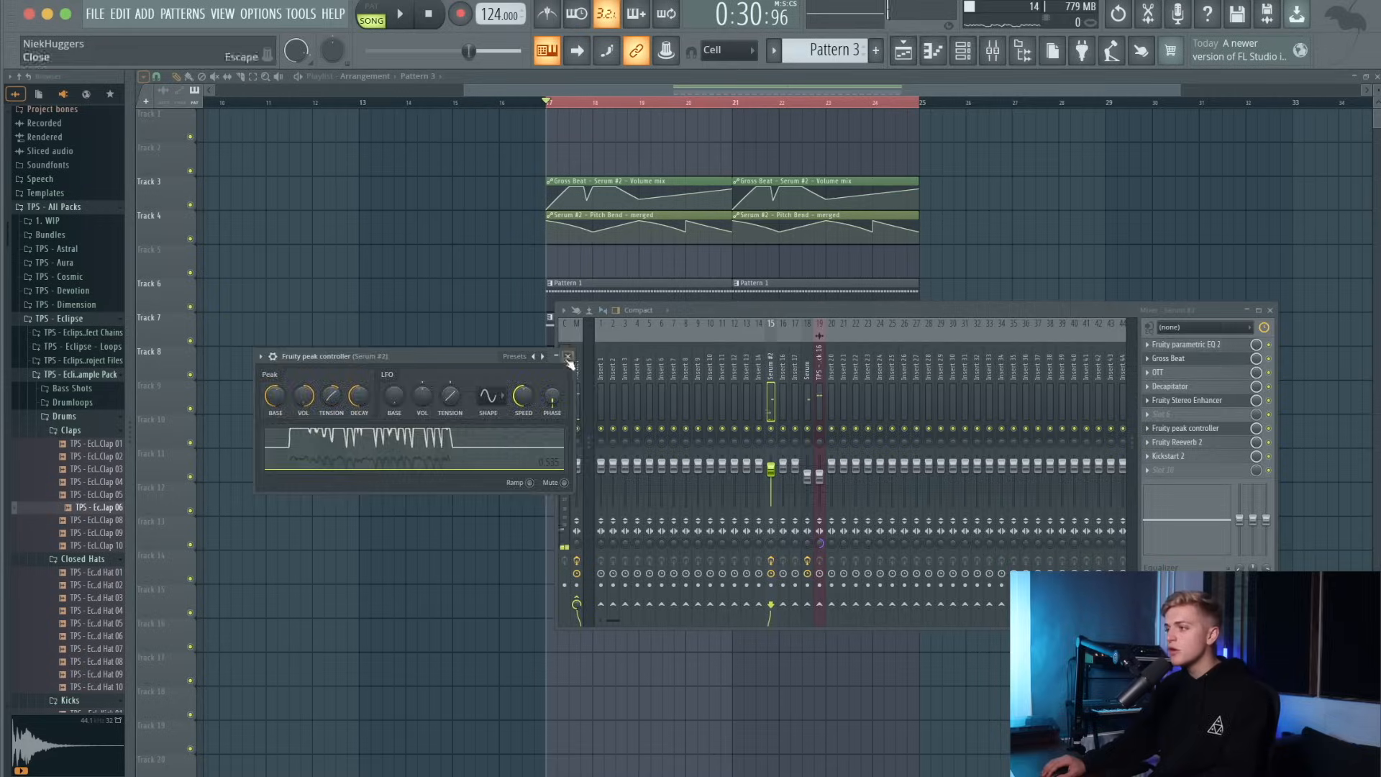
left_click(567, 356)
key("F9")
Move the pattern clips up to Tracks 5 and 6 and the kick clips down to Track 9, leaving them unselected.
left_click_drag(499, 281, 961, 440)
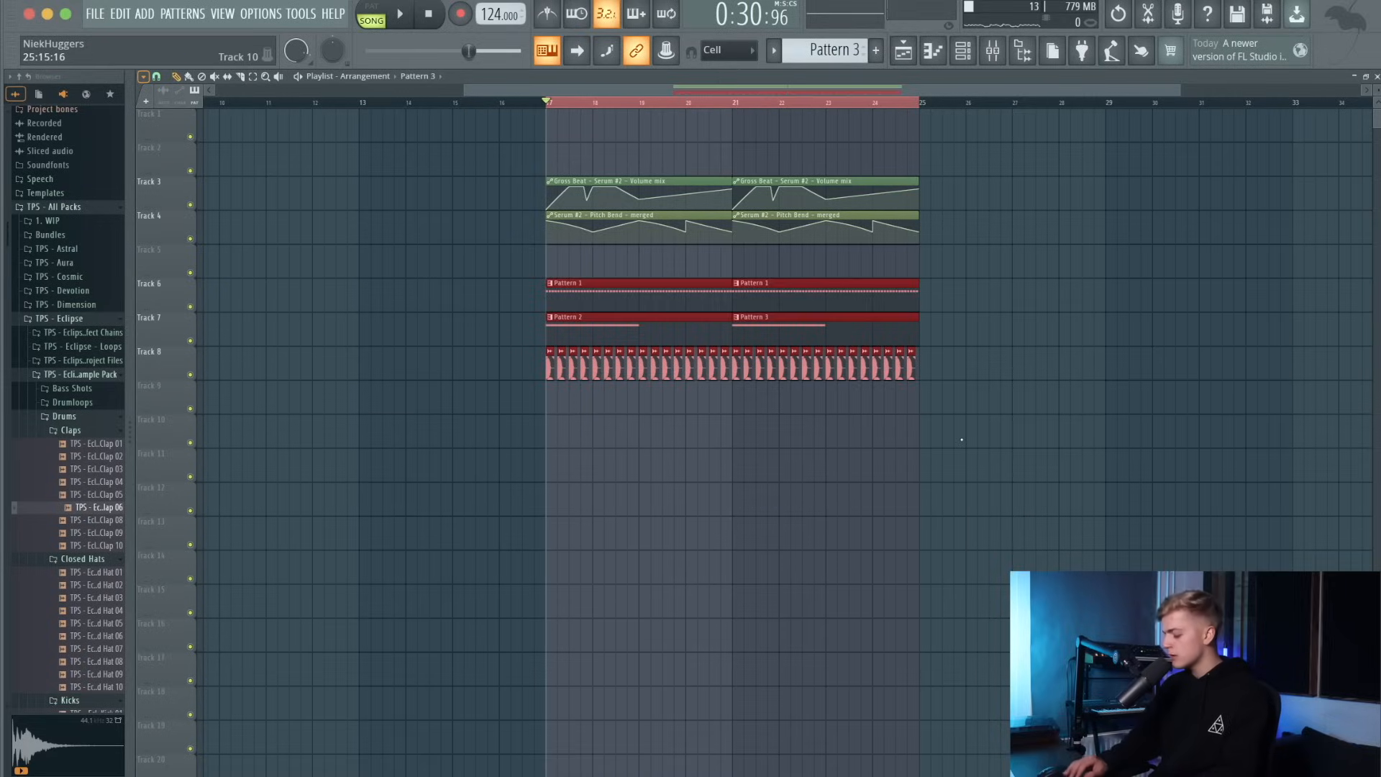
key("shift+Up")
left_click_drag(989, 371, 503, 327)
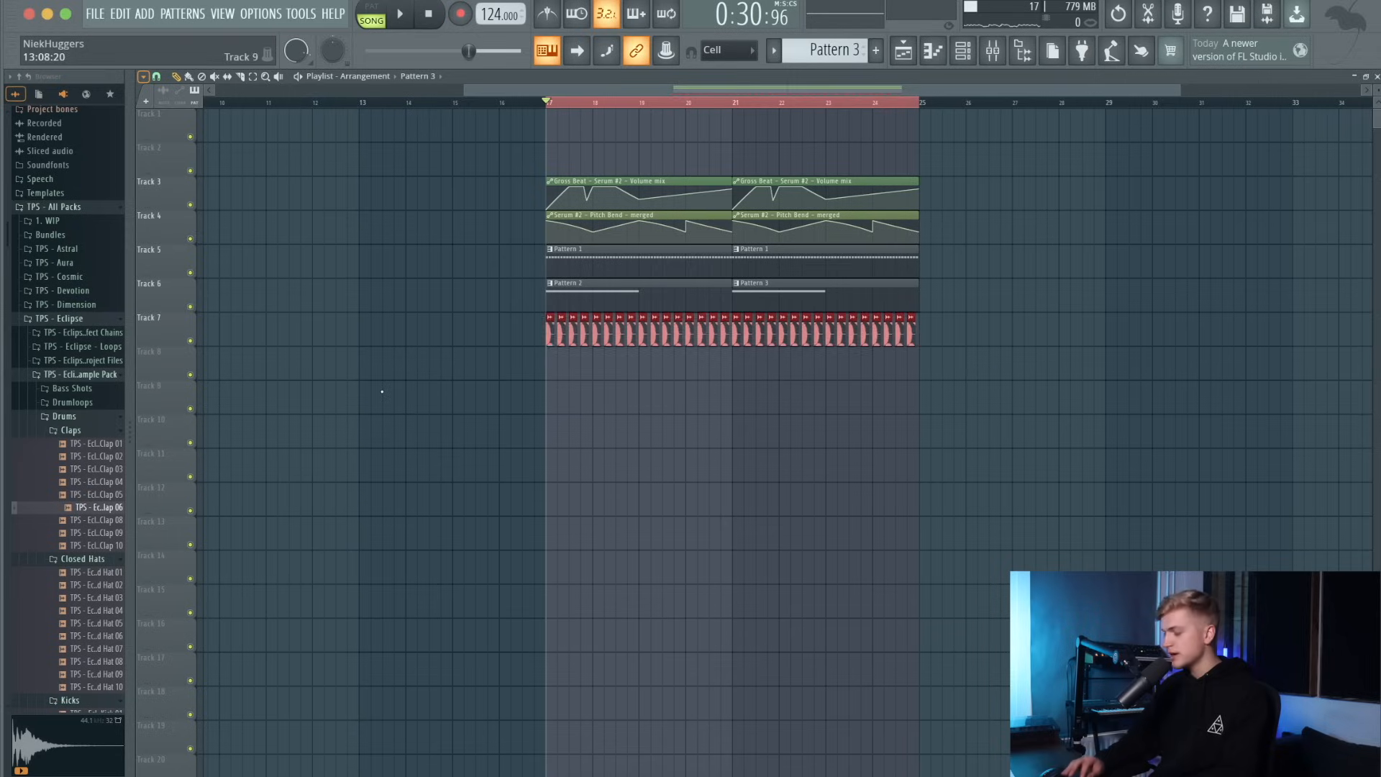
key("shift+Down")
key("shift+Down")
key("shift+Right")
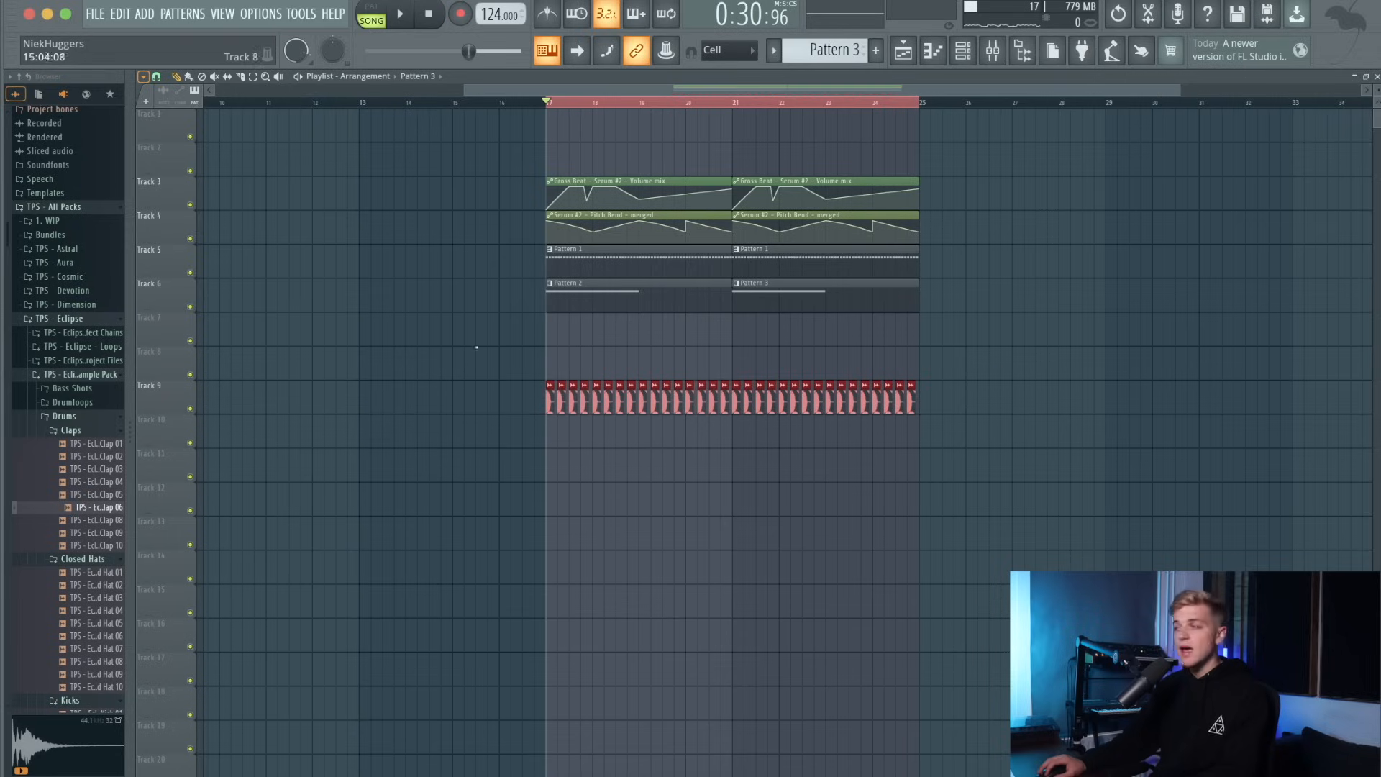
left_click(549, 338)
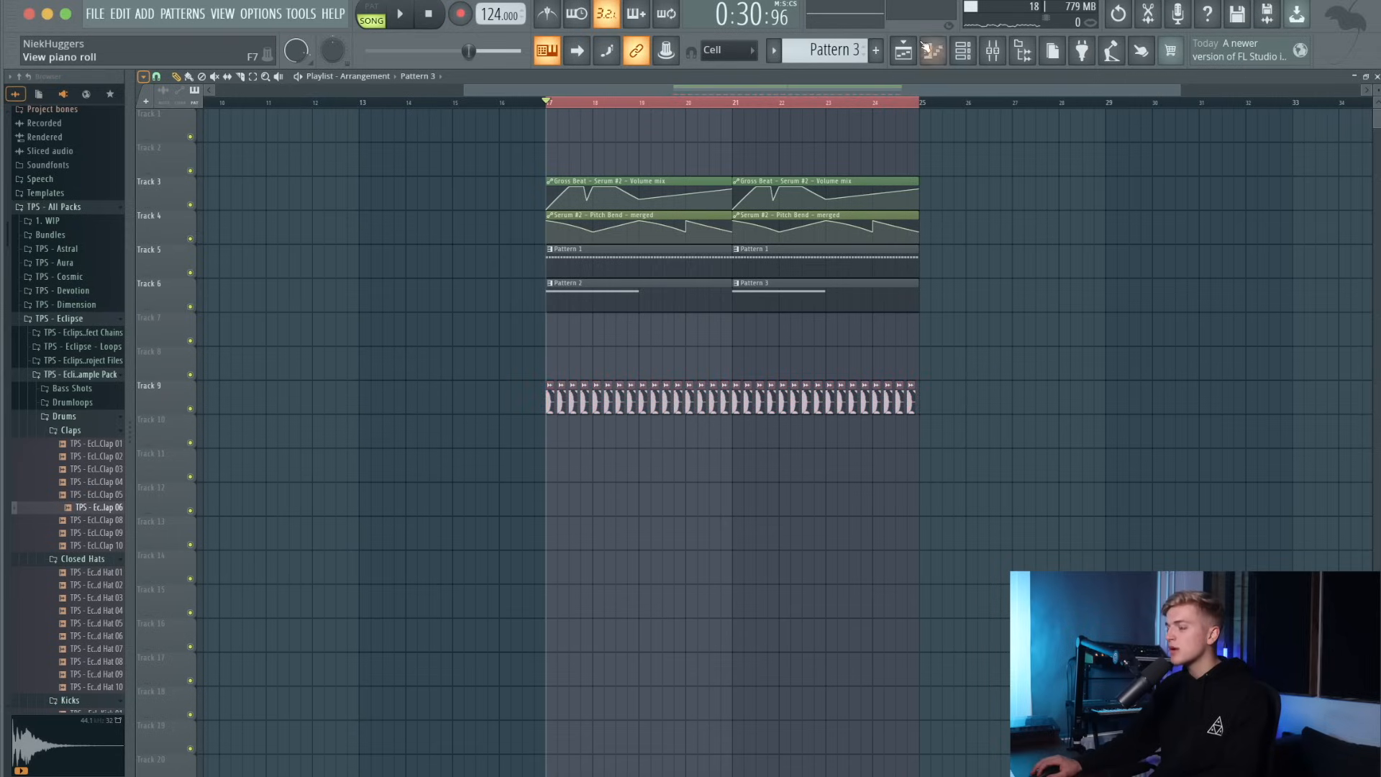
Show the channels of Pattern 1 and add another Serum instrument channel.
left_click(965, 54)
scroll(834, 50, "up", 2)
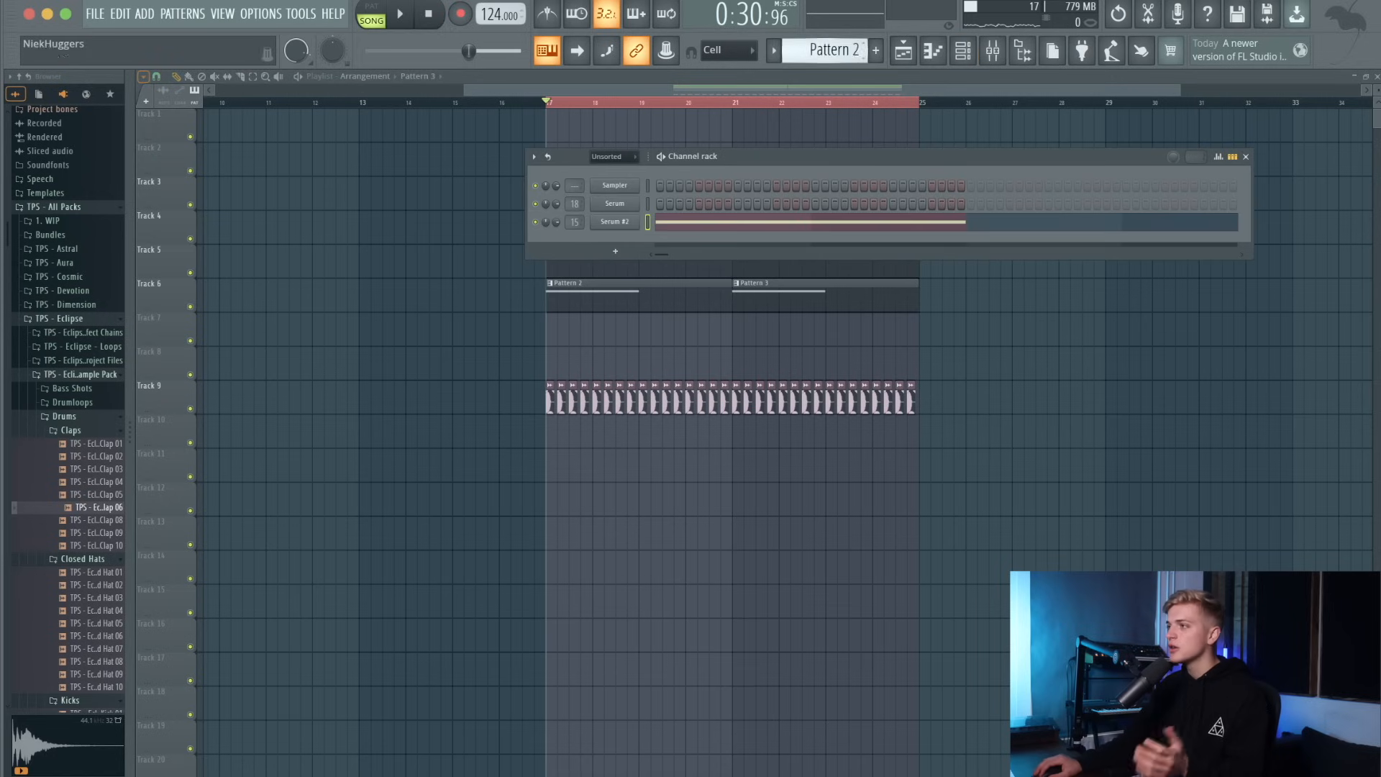
left_click(144, 13)
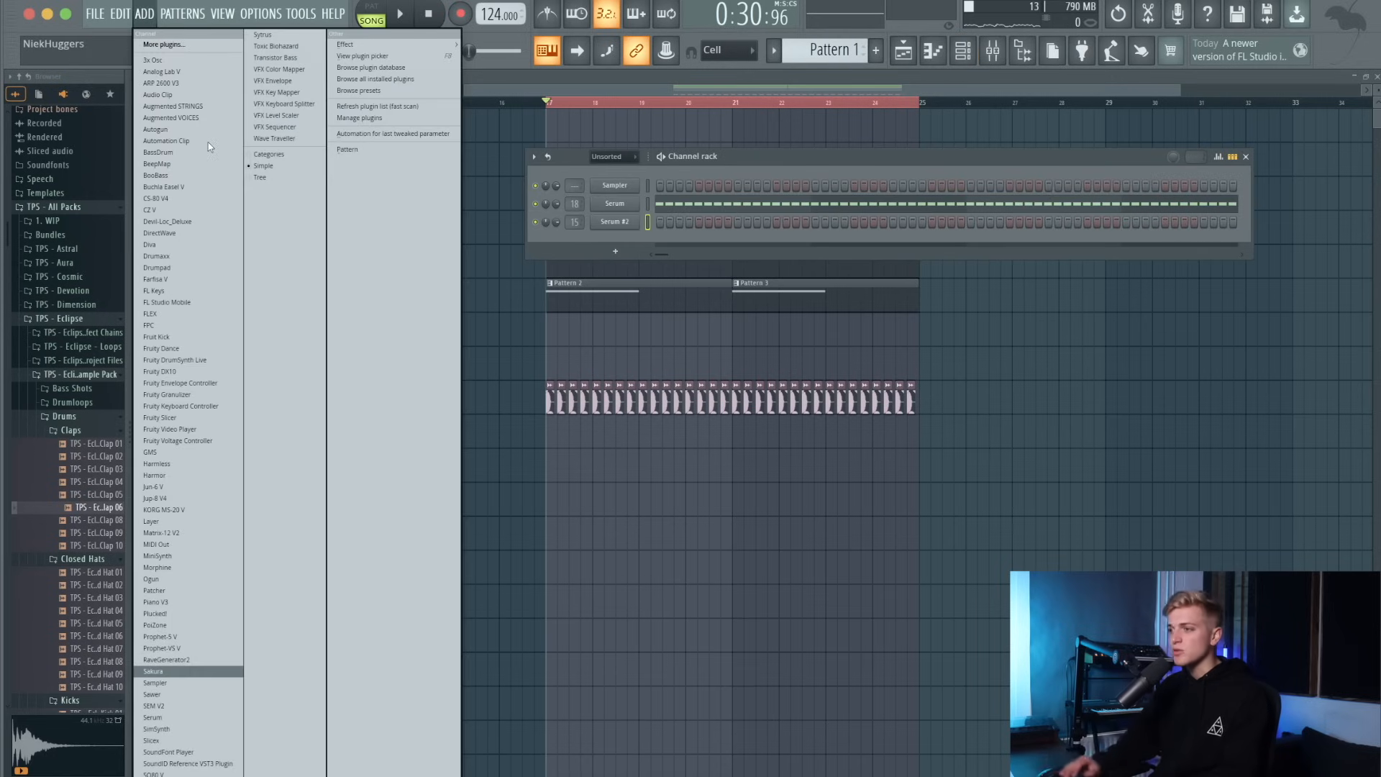
left_click(152, 717)
Replace the new Serum #3 channel's instrument with Diva and open Diva's preset browser.
right_click(615, 240)
mouse_move(671, 332)
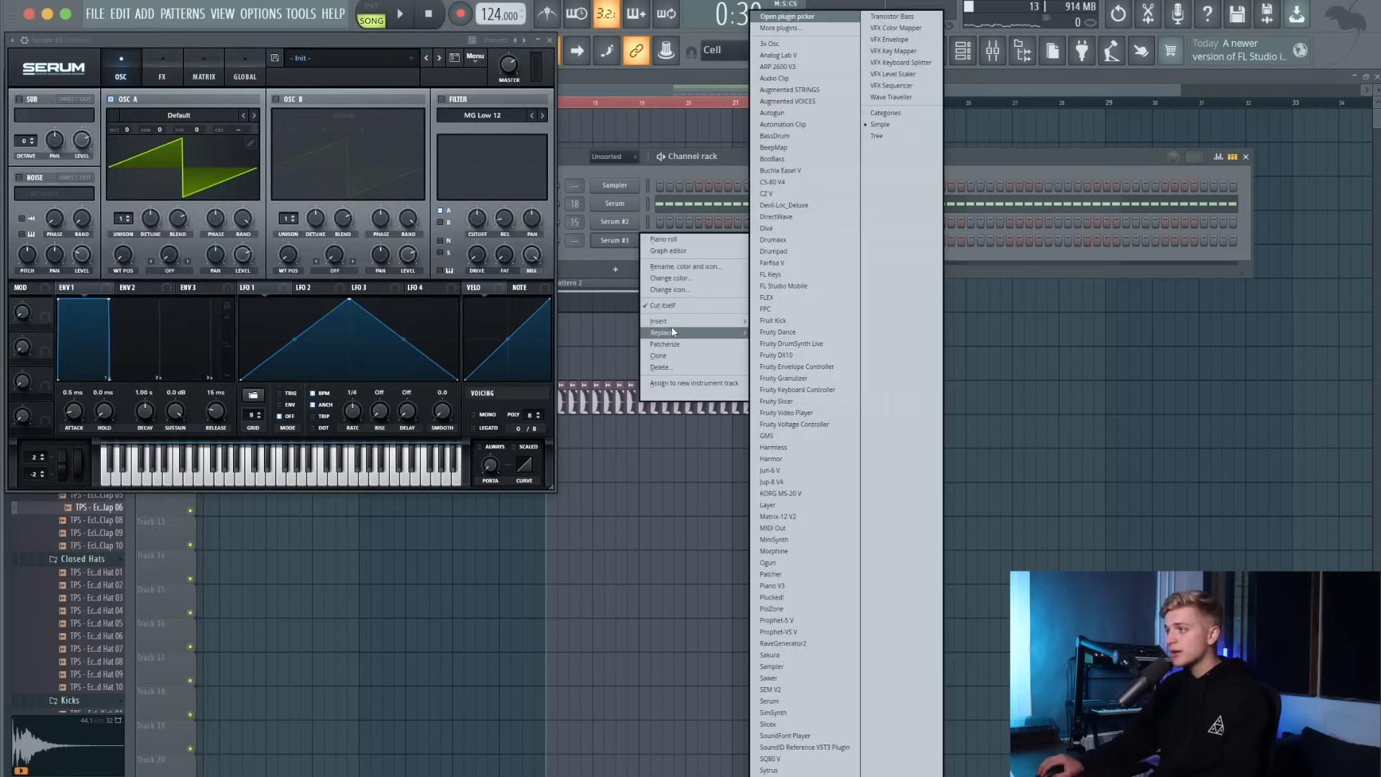
key("Down")
key("Down")
key("Return")
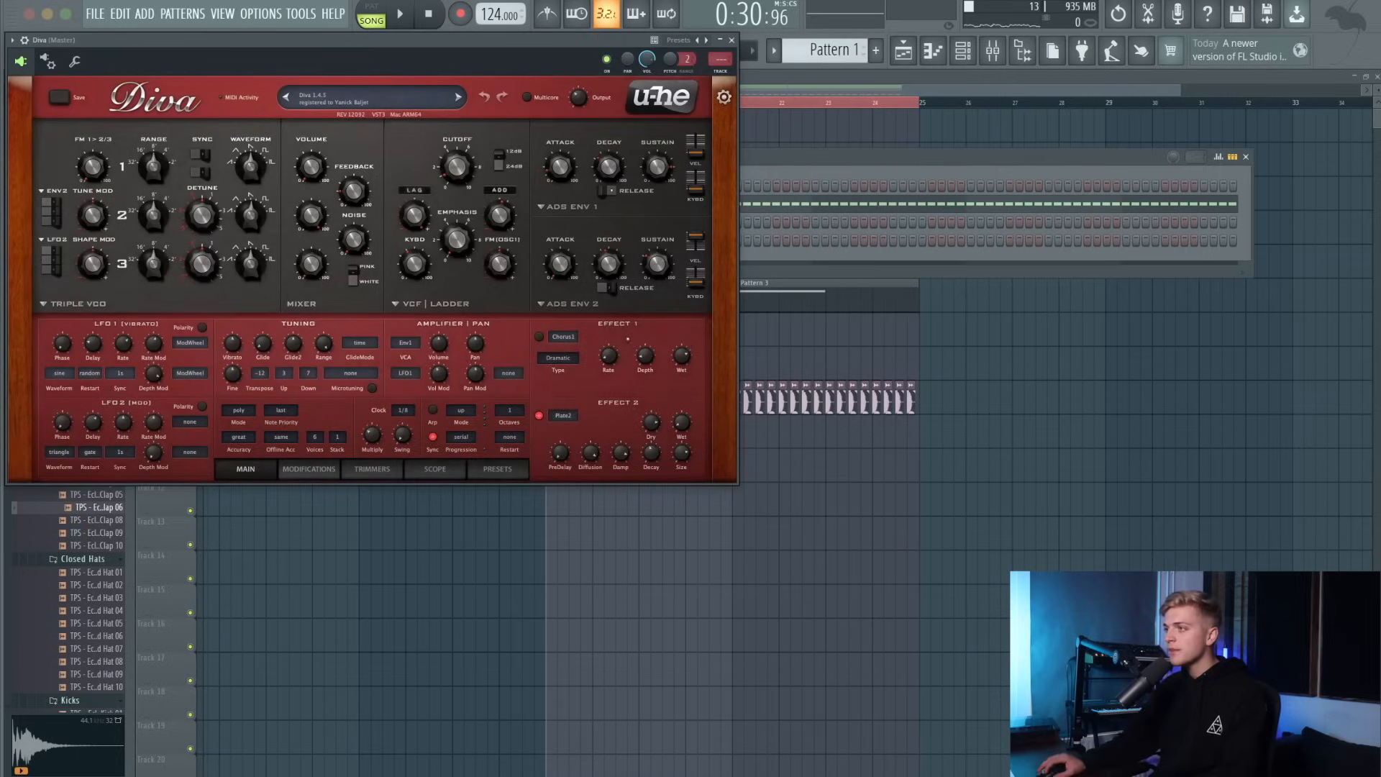
left_click(496, 473)
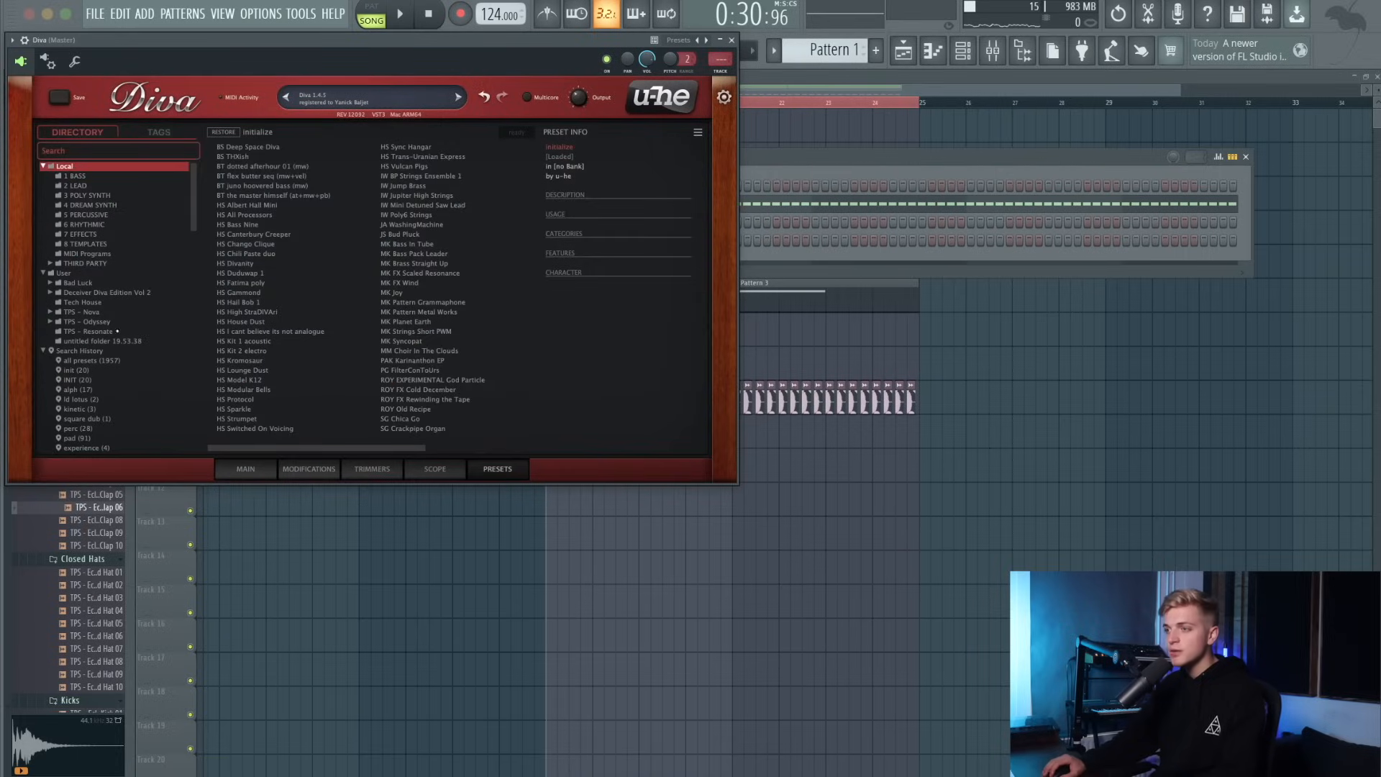
Load the BS - Reality preset from Diva's TPS - Nova folder and close the plugin window.
left_click(118, 321)
left_click_drag(268, 43, 368, 240)
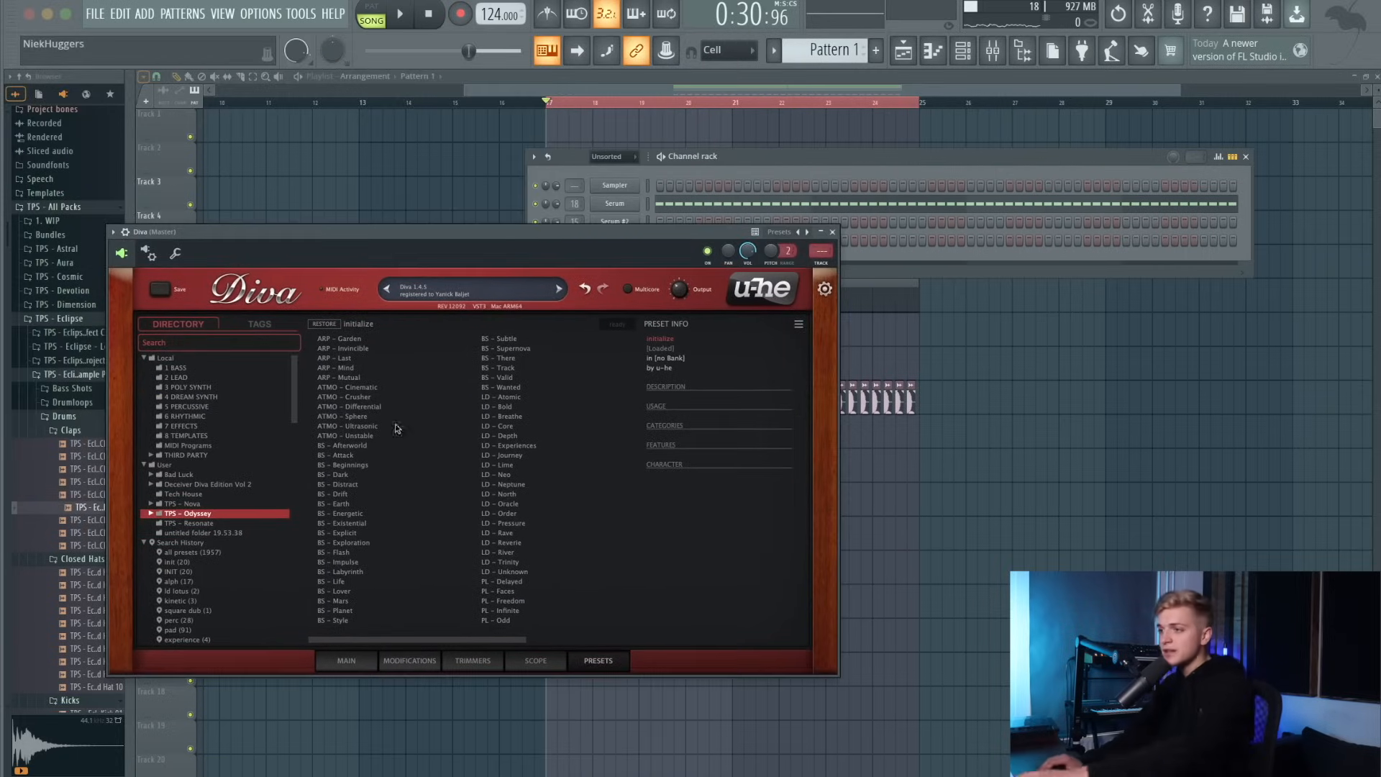
left_click(213, 505)
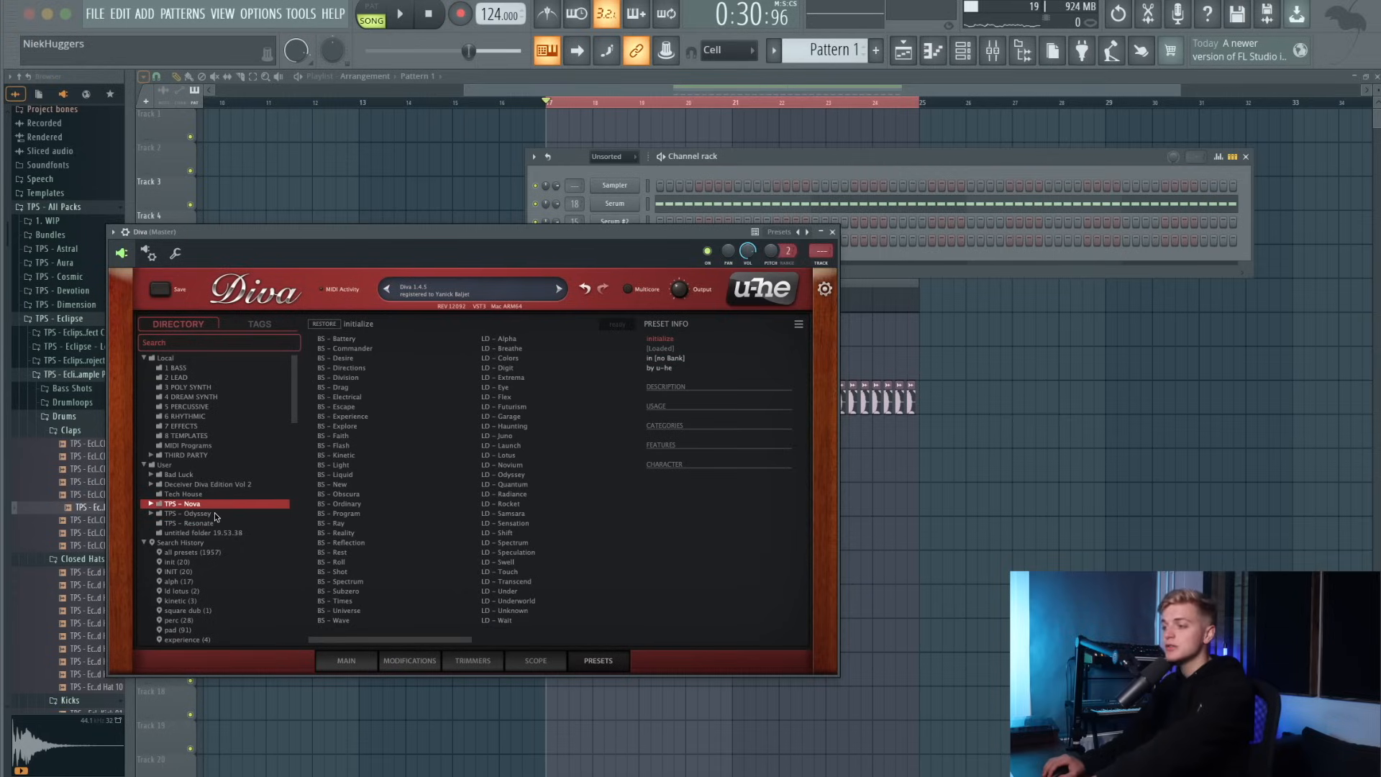
left_click(323, 532)
left_click(833, 233)
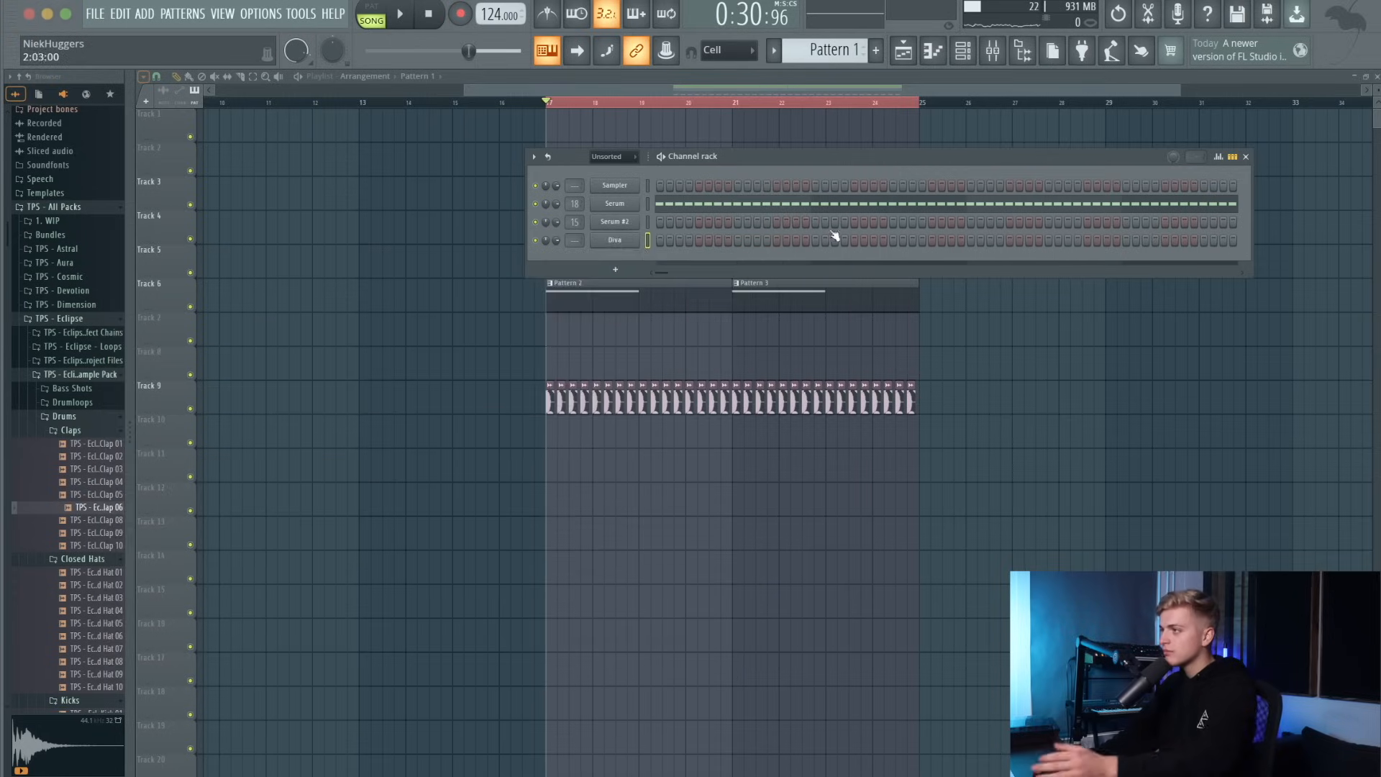
Enter four short B4 notes in Diva's piano roll, one in the first bar and three in the second.
right_click(631, 240)
left_click(673, 240)
scroll(206, 302, "down", 2)
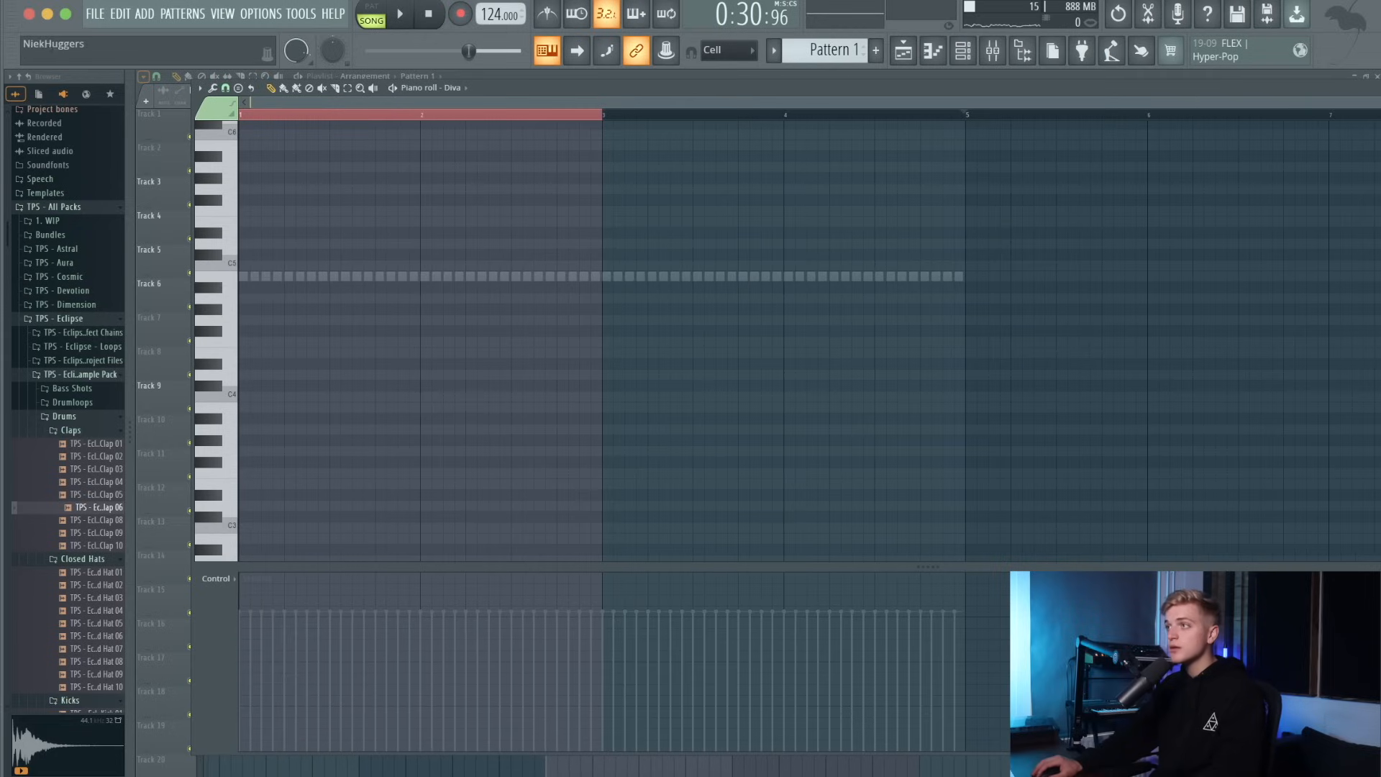
left_click(321, 276)
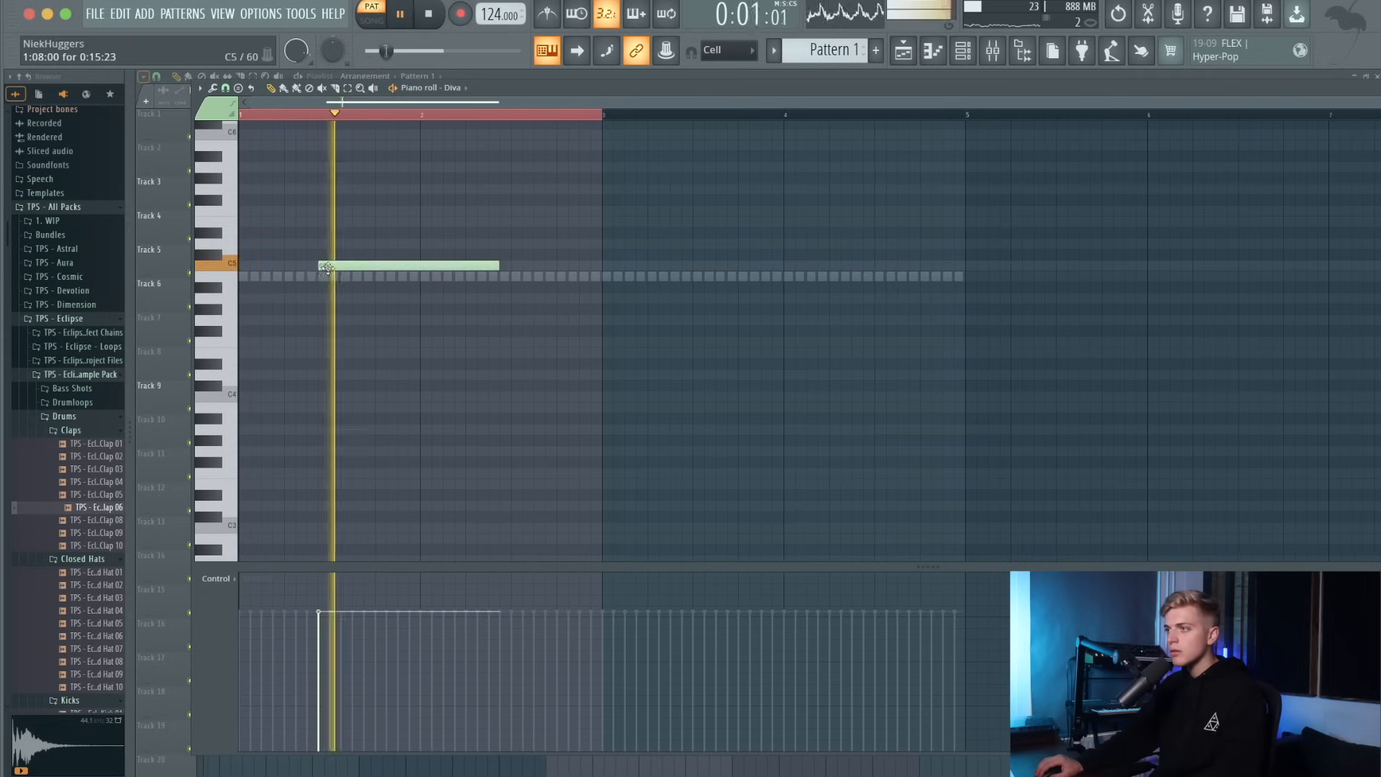
left_click_drag(498, 278, 330, 279)
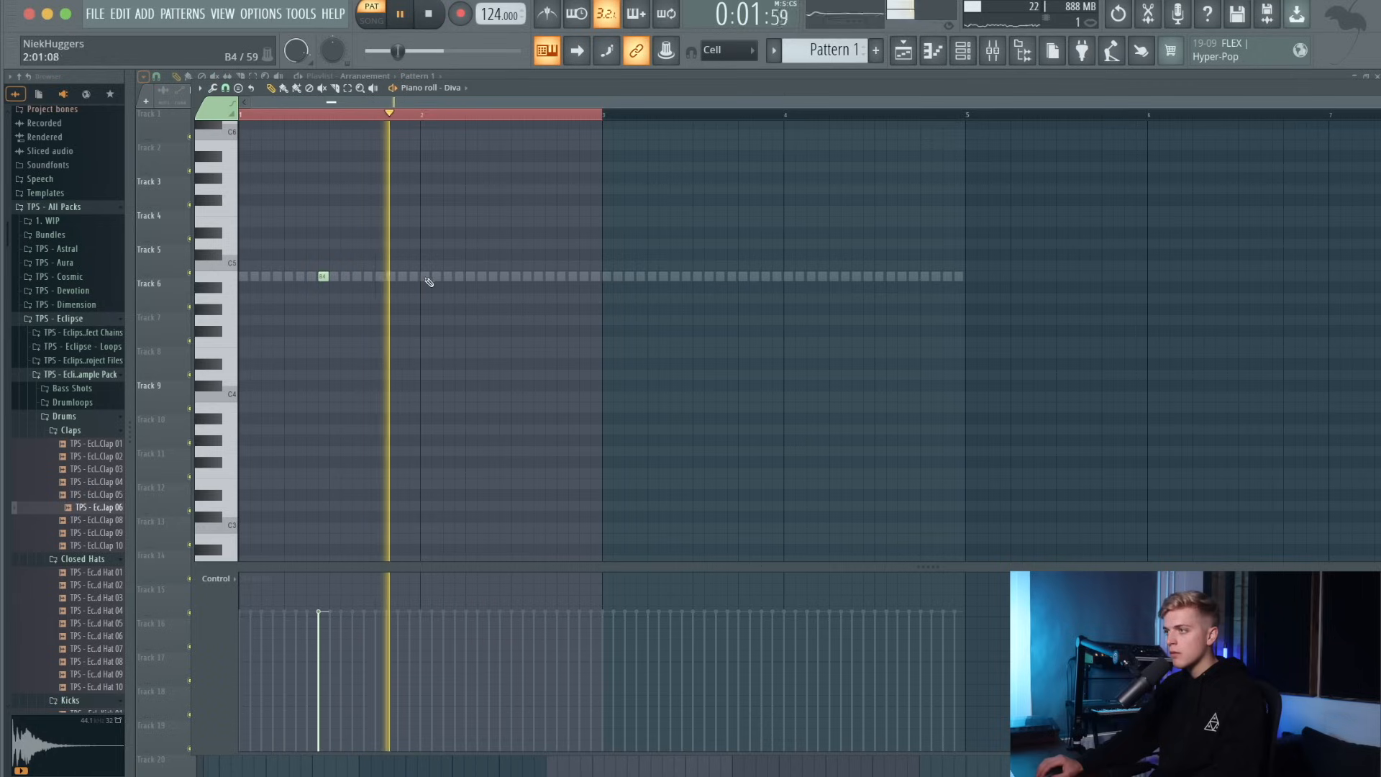
left_click(493, 277)
left_click(515, 277)
left_click(539, 277)
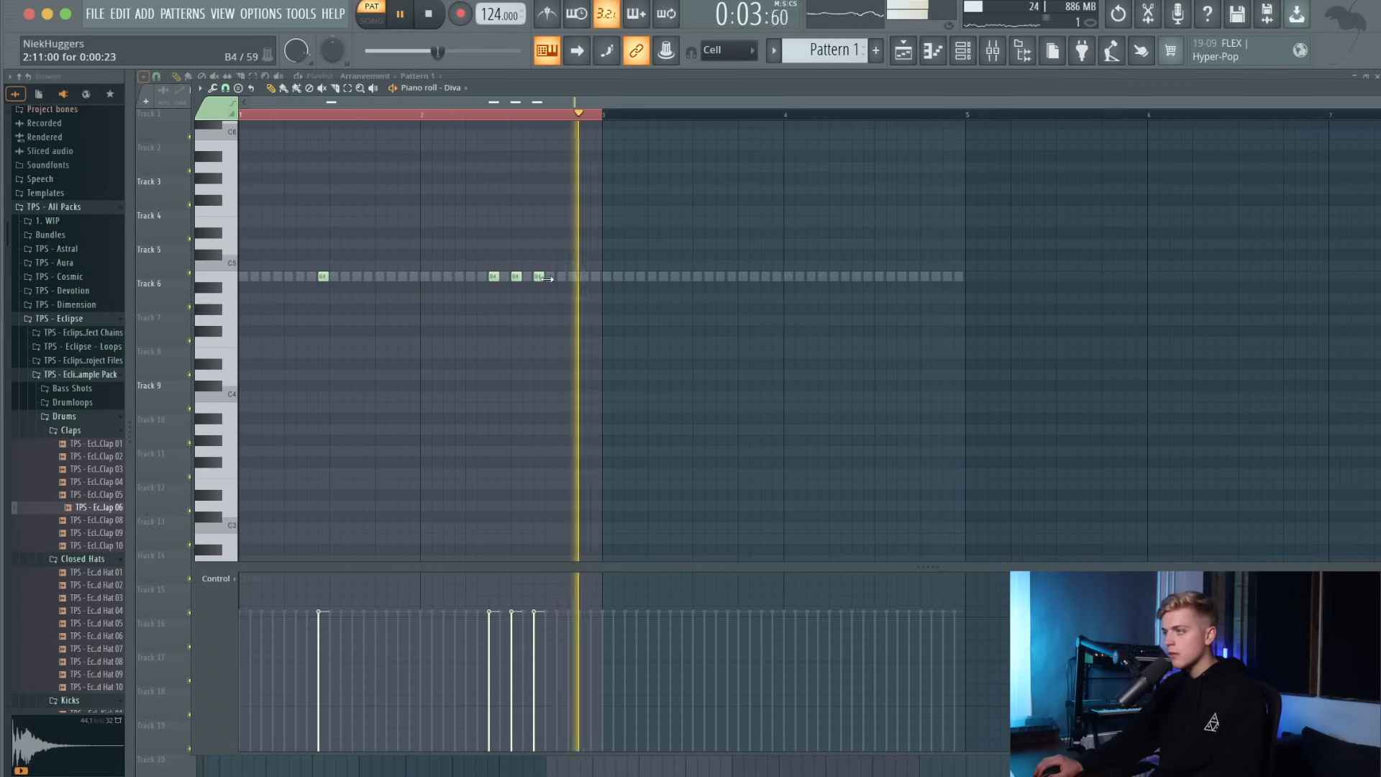
Move the Diva notes out of Pattern 1 into a new Pattern 4 and return to the playlist.
left_click(902, 52)
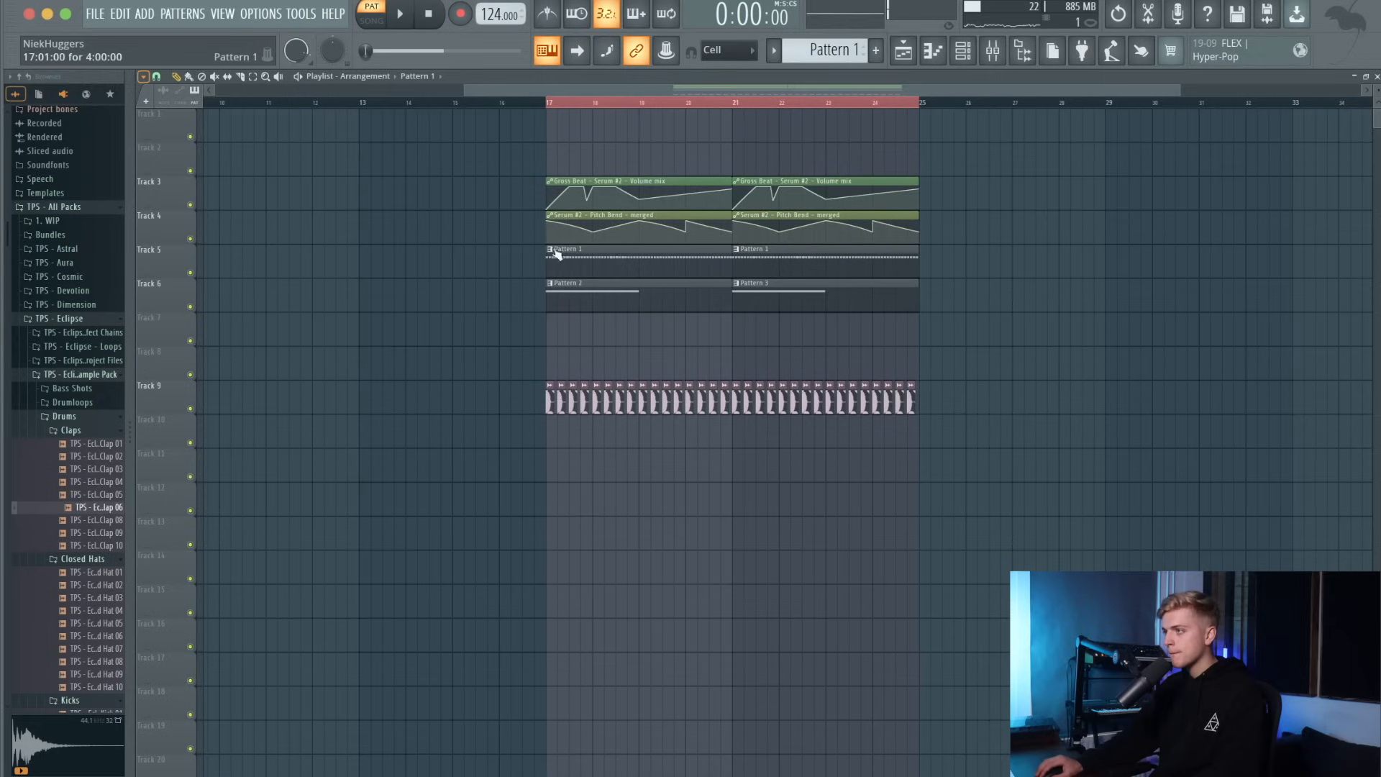
left_click(960, 52)
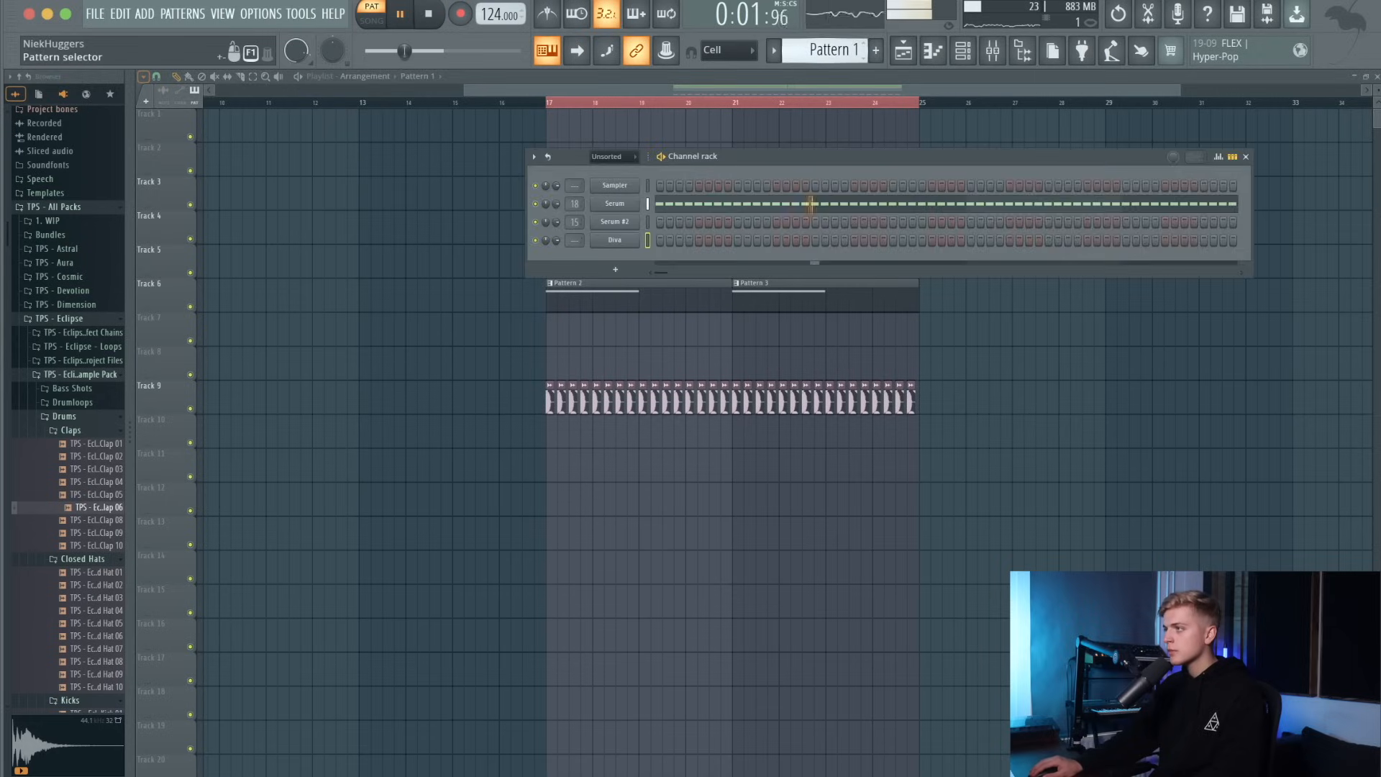
key("KP_Add")
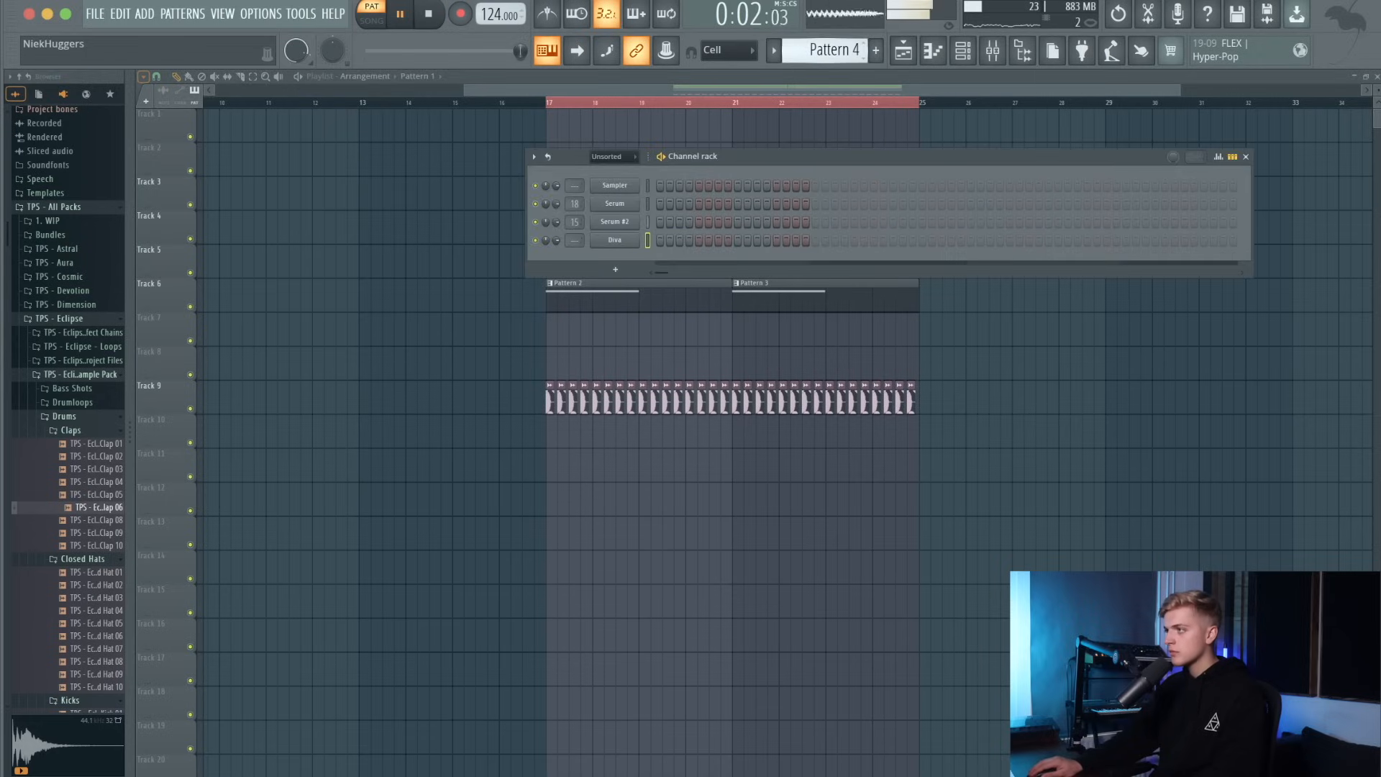
left_click(558, 110)
scroll(558, 110, "left", 1)
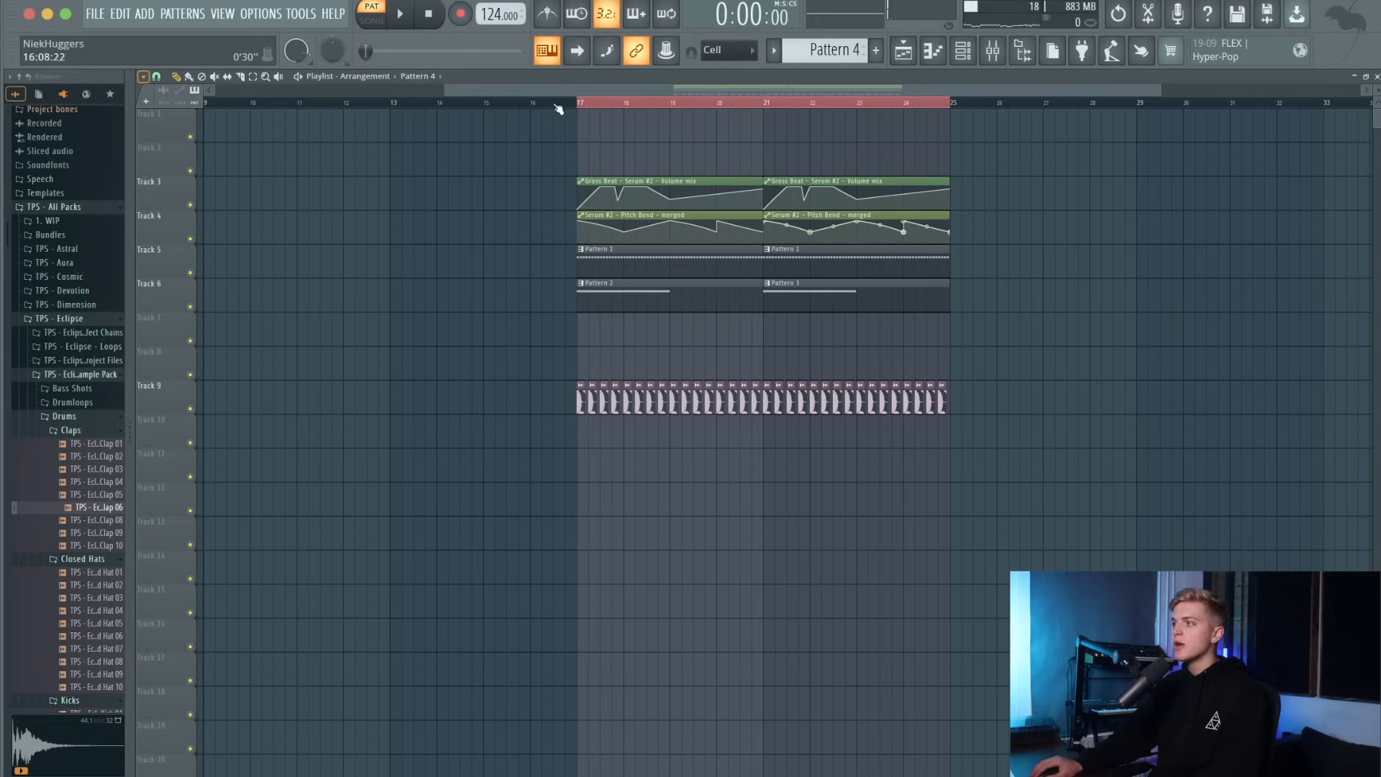
Place Pattern 4 on Track 7 at bar 19 and make the whole arrangement the playback range, leaving the clips unselected.
left_click_drag(581, 103, 658, 104)
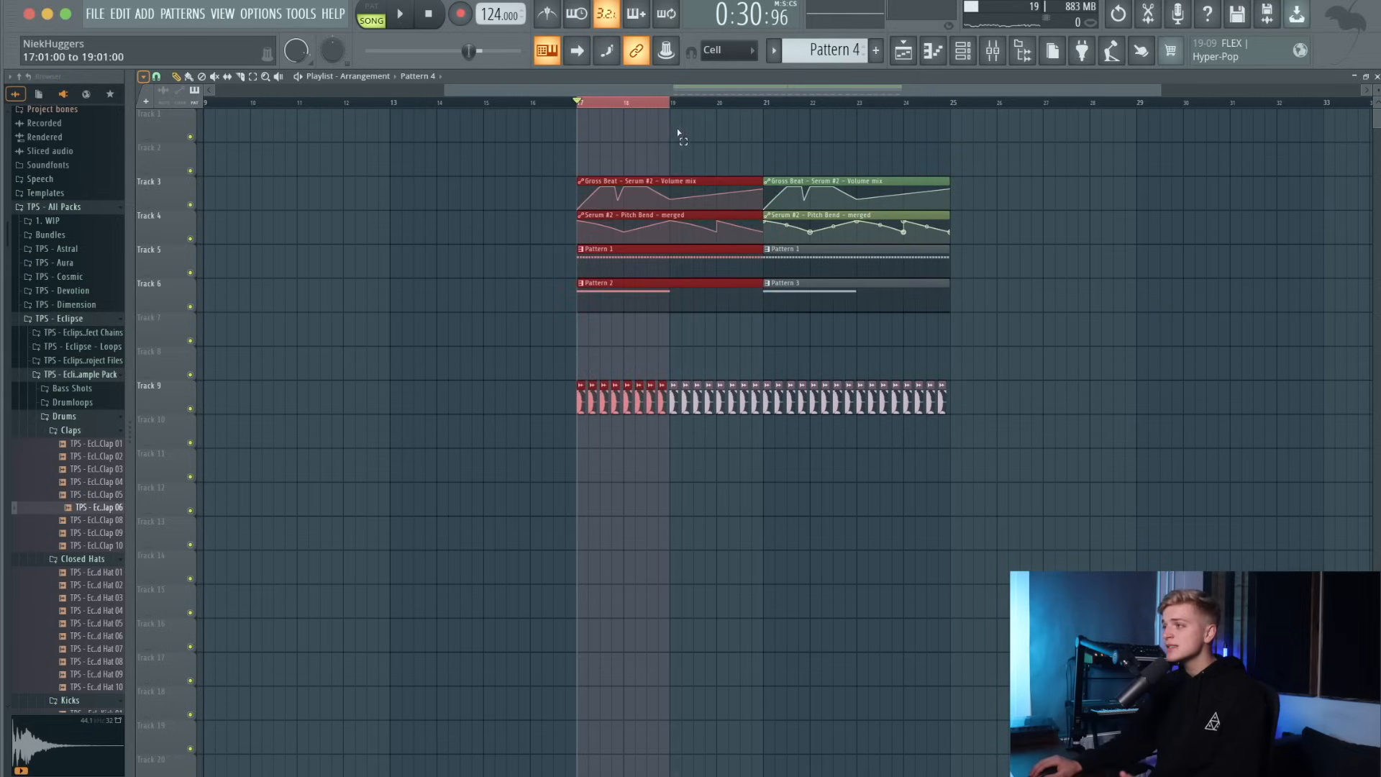
scroll(750, 154, "up", 5)
scroll(712, 166, "down", 5)
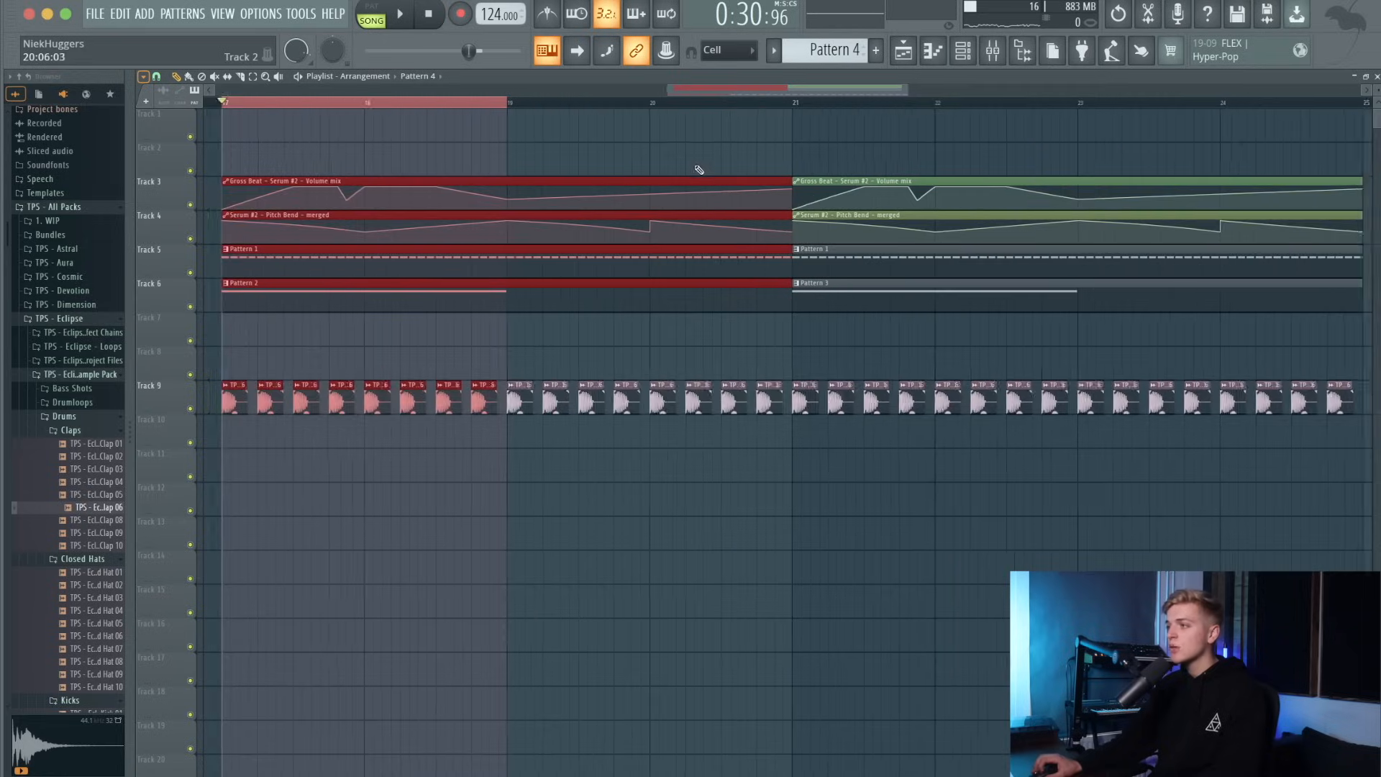
left_click(638, 337)
scroll(633, 330, "up", 3)
key("ctrl+a")
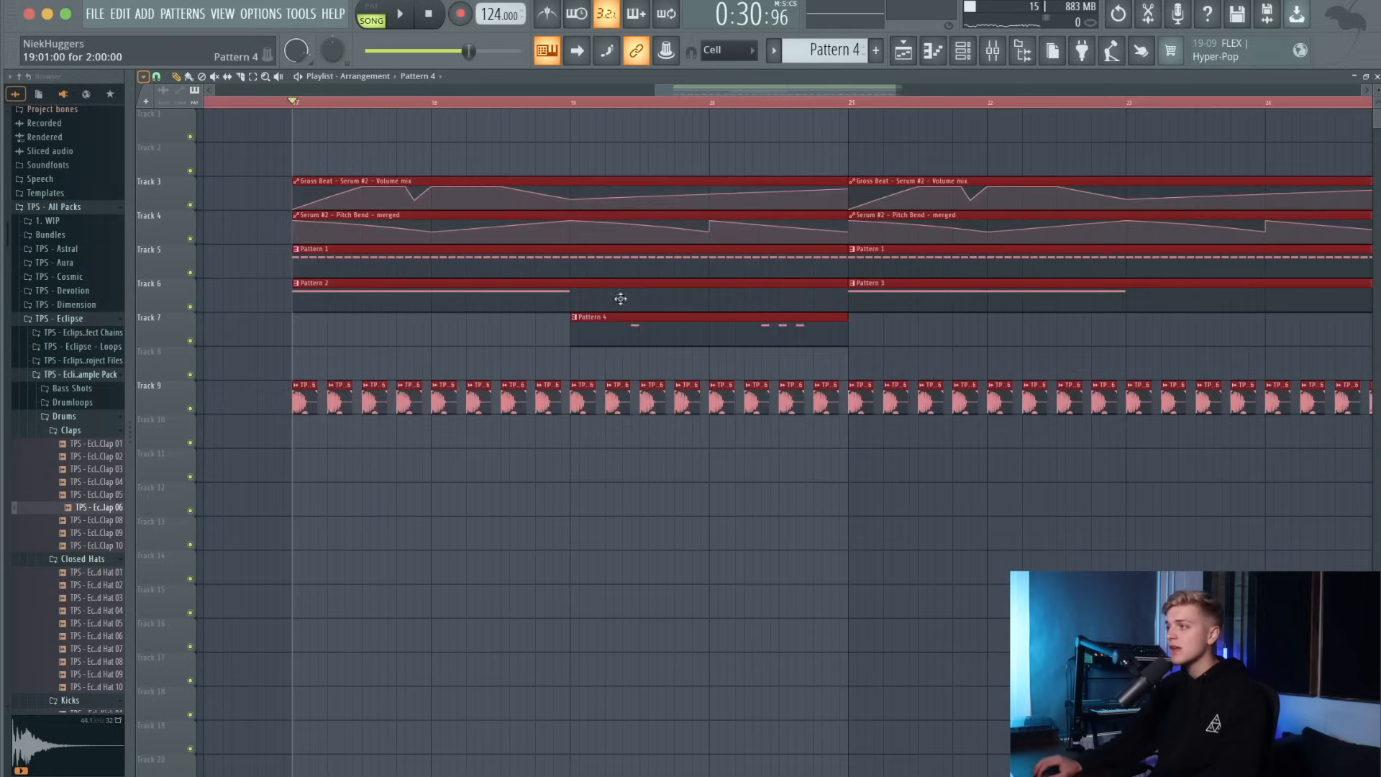
left_click_drag(574, 103, 849, 160)
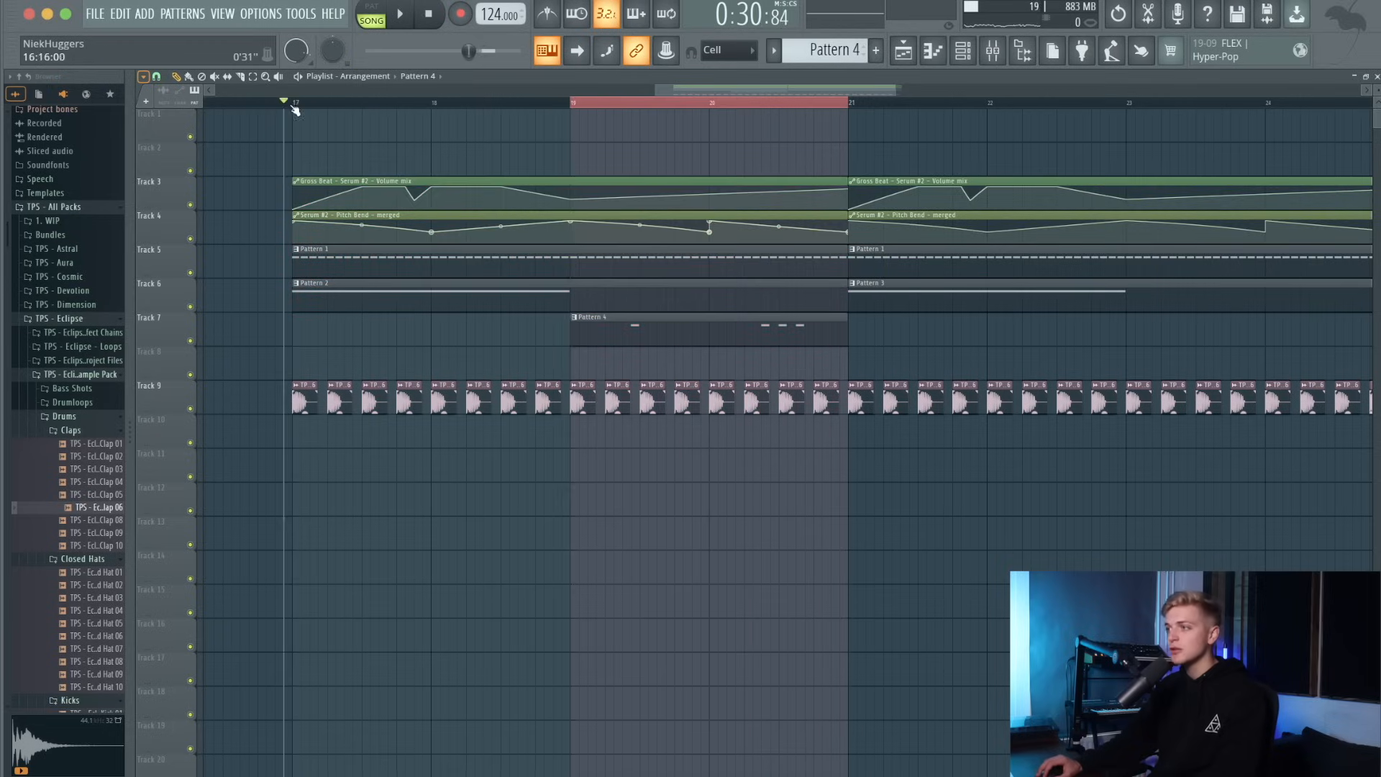
key("ctrl+a")
right_click(312, 128)
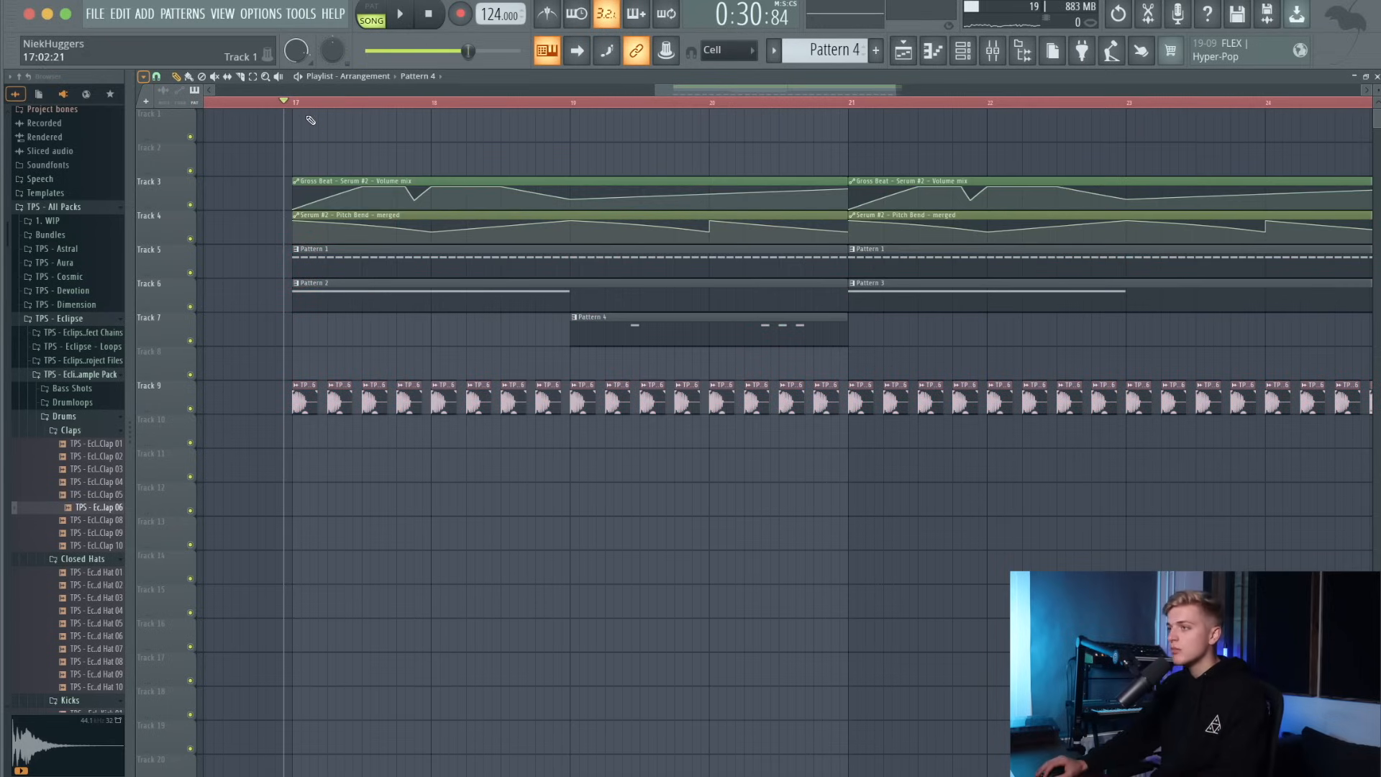
Route Diva to mixer track 22, lower its fader slightly during playback, close the mixer and restart playback.
key("space")
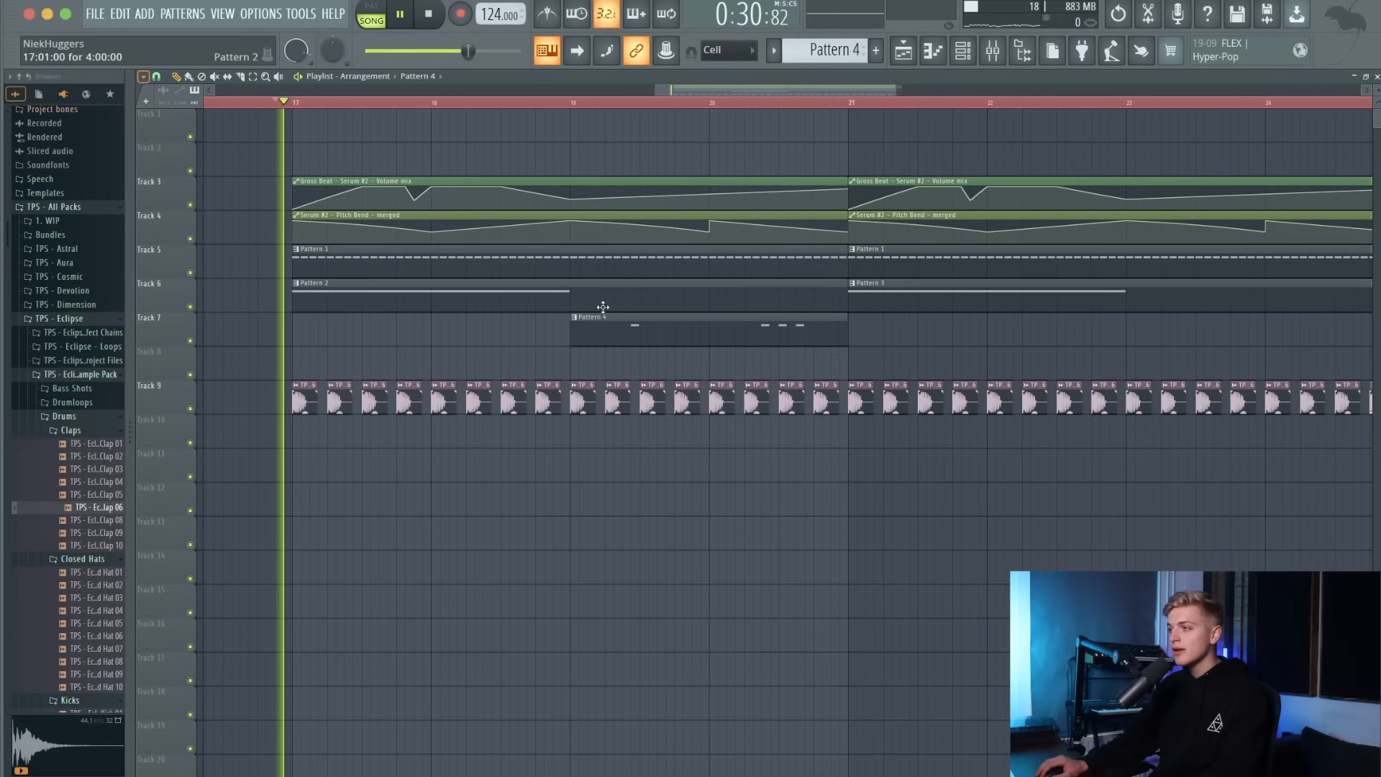
left_click(992, 51)
left_click_drag(855, 465, 856, 475)
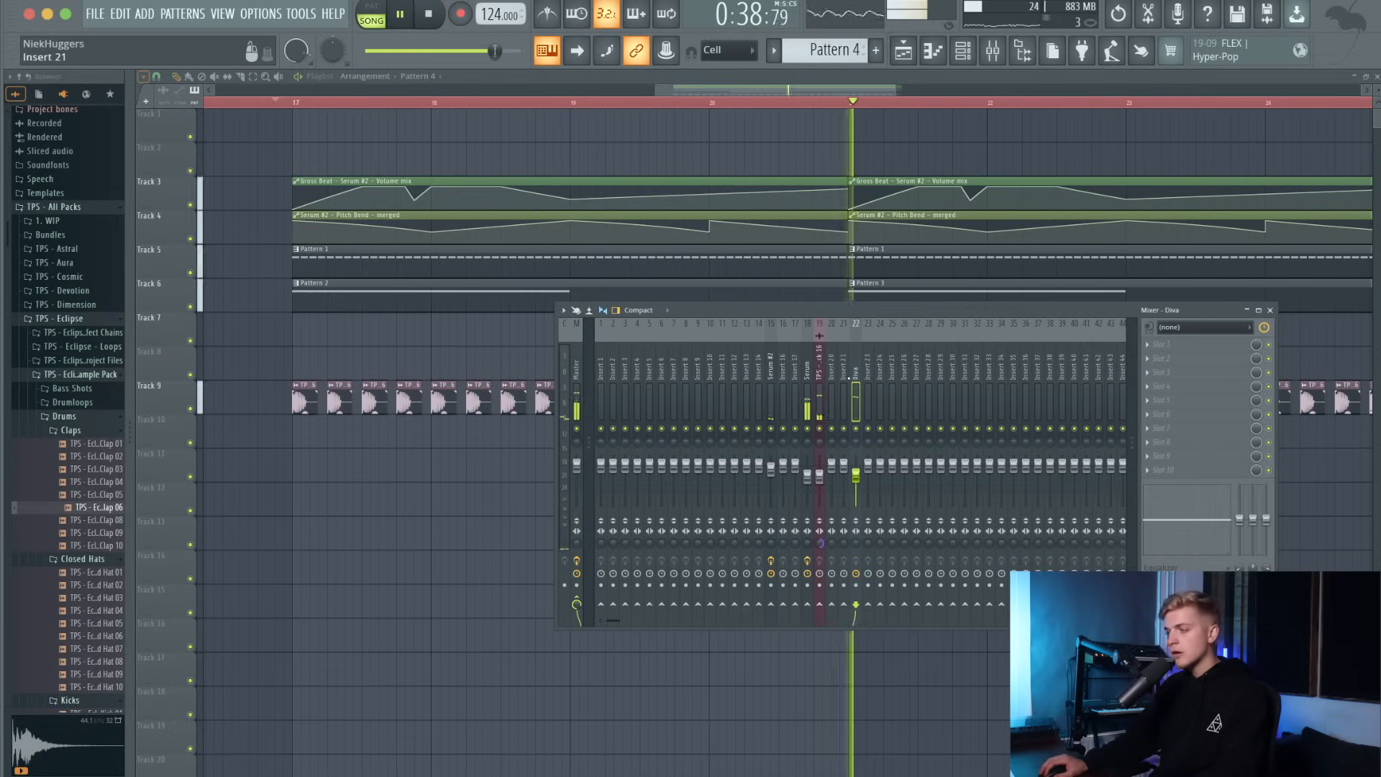
left_click(441, 304)
key("space")
key("space")
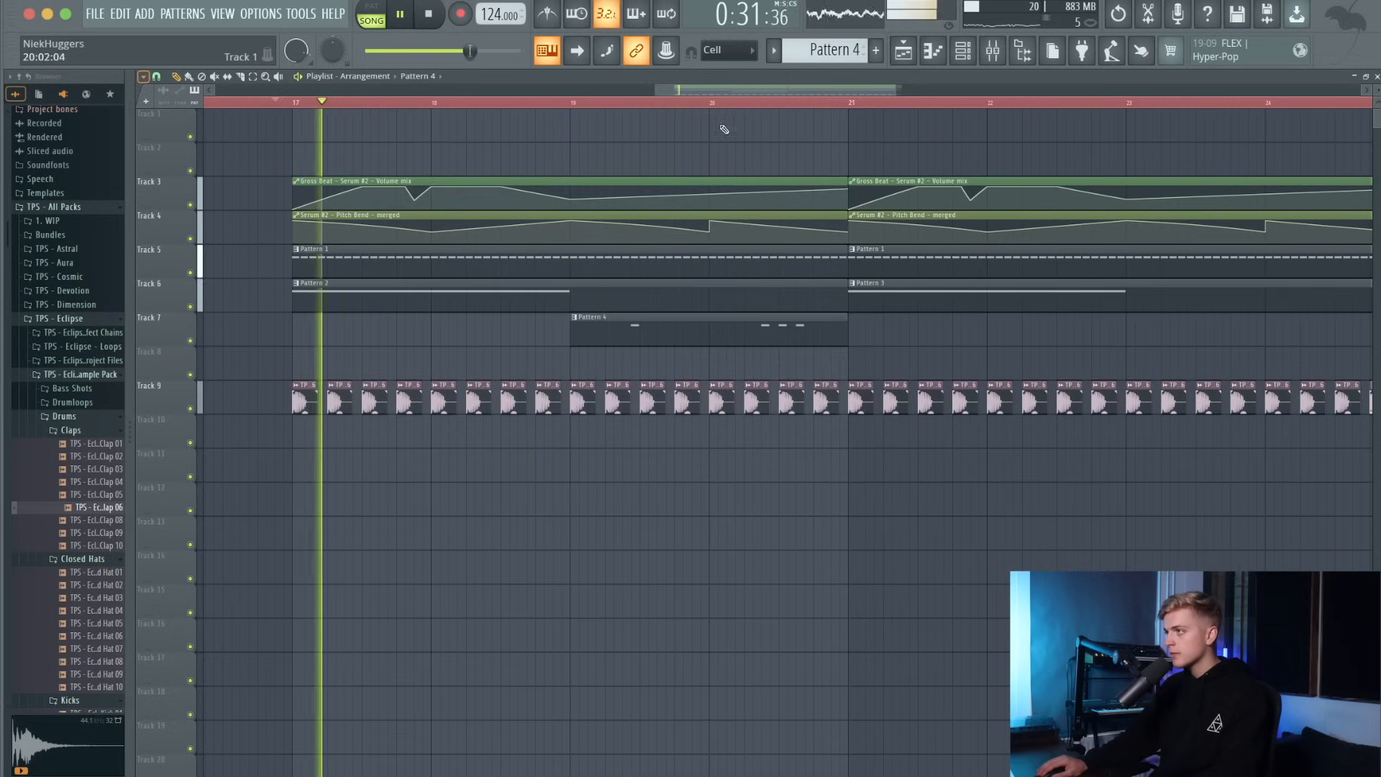
Add a fifth B4 note to Pattern 4, extend it to the end of the second bar, and adjust its velocity.
double_click(790, 328)
key("space")
left_click(381, 277)
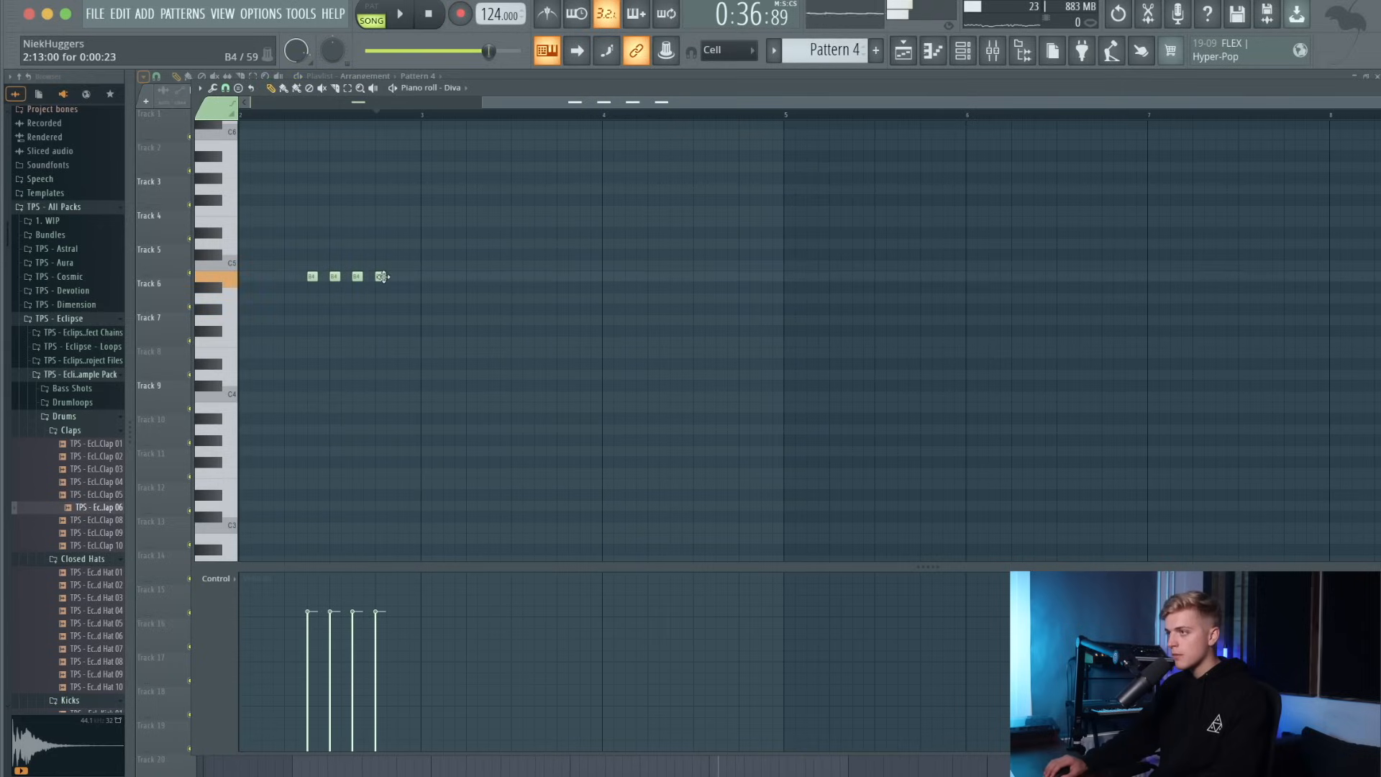
left_click_drag(382, 277, 419, 277)
key("space")
scroll(564, 216, "up", 2)
left_click(669, 591)
left_click_drag(671, 591, 671, 588)
left_click(904, 53)
Play the arrangement from bar 17 to check the extended Diva phrase.
key("space")
key("space")
left_click(299, 104)
key("space")
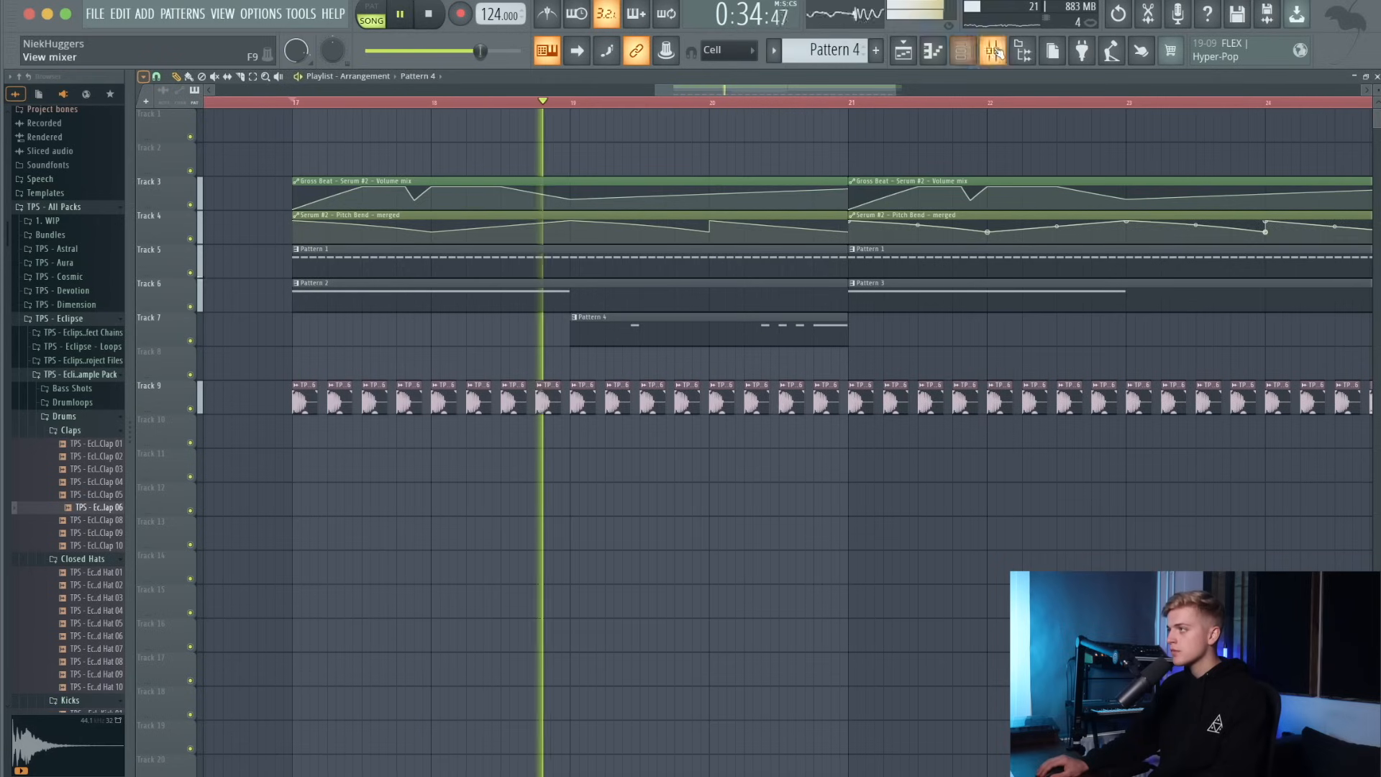
Stop playback, bring up the mixer and Diva's main page, and switch off Diva's two built-in effects.
key("F9")
key("space")
left_click(973, 58)
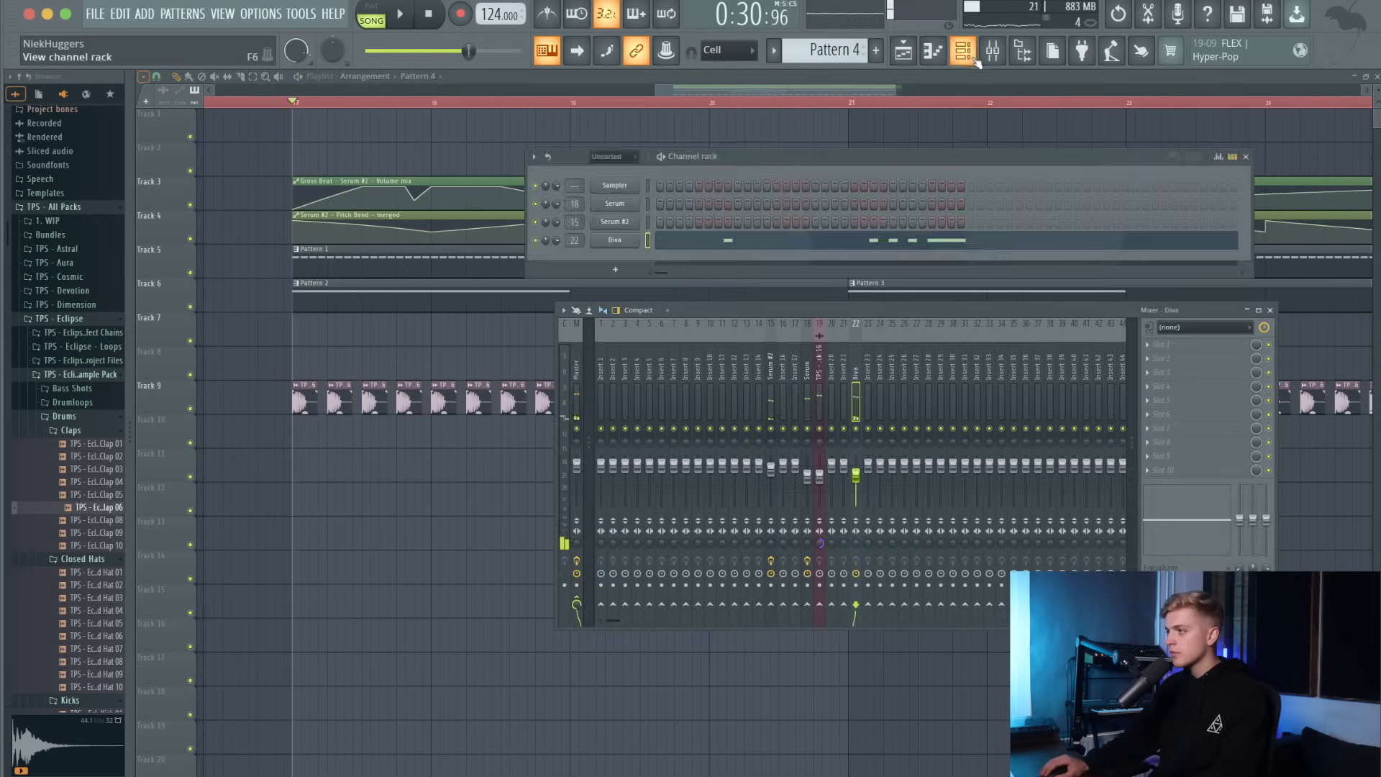
left_click(614, 240)
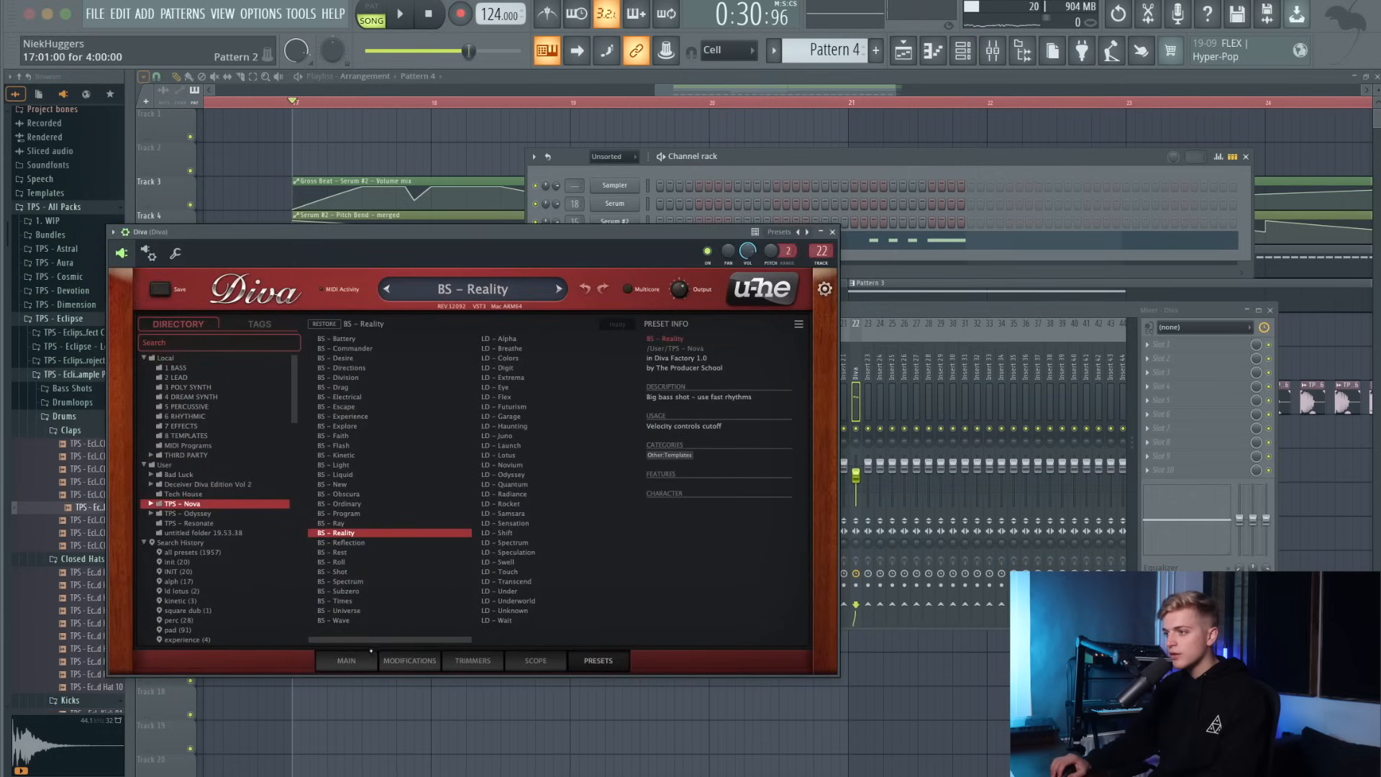
left_click(344, 660)
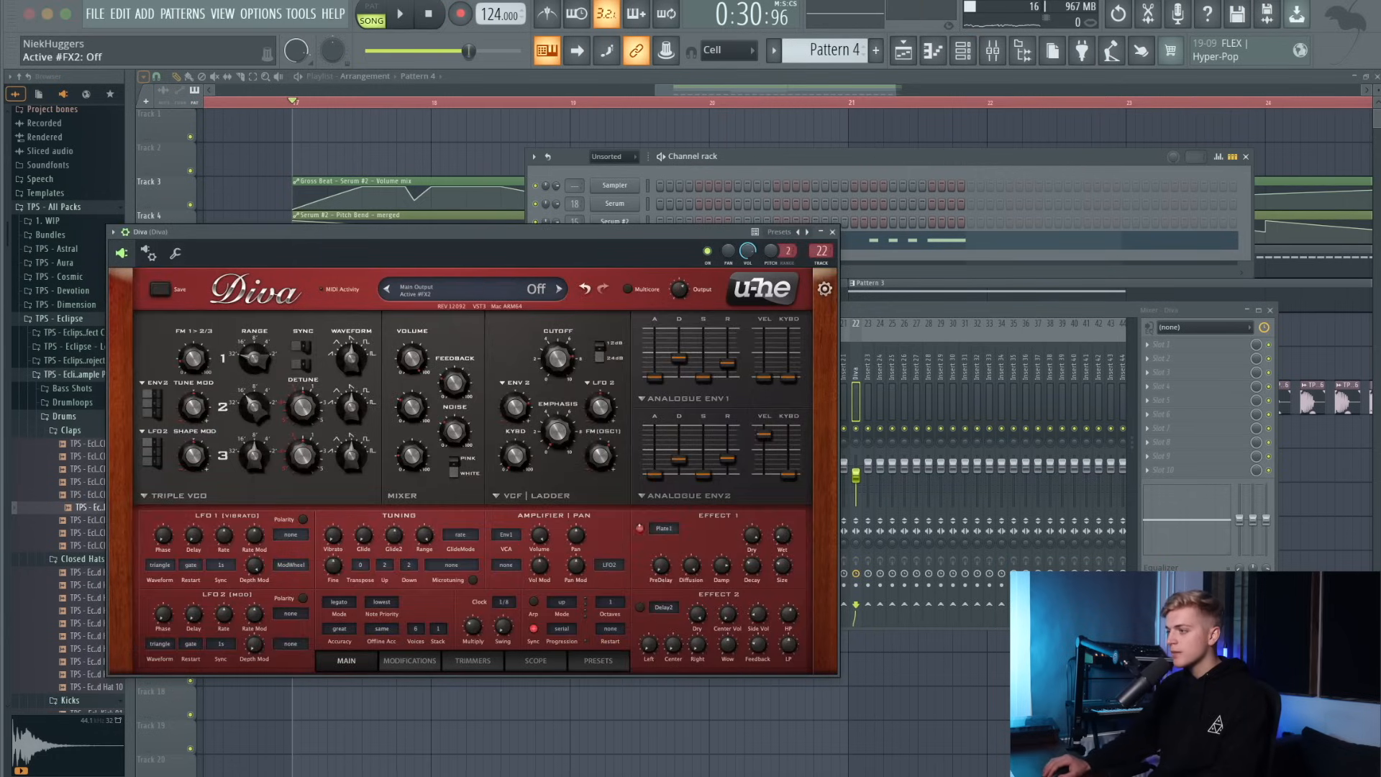
Load OTT in the third effect slot of Diva's mixer track and set its depth to 12%.
left_click(1157, 372)
mouse_move(1157, 382)
key("o")
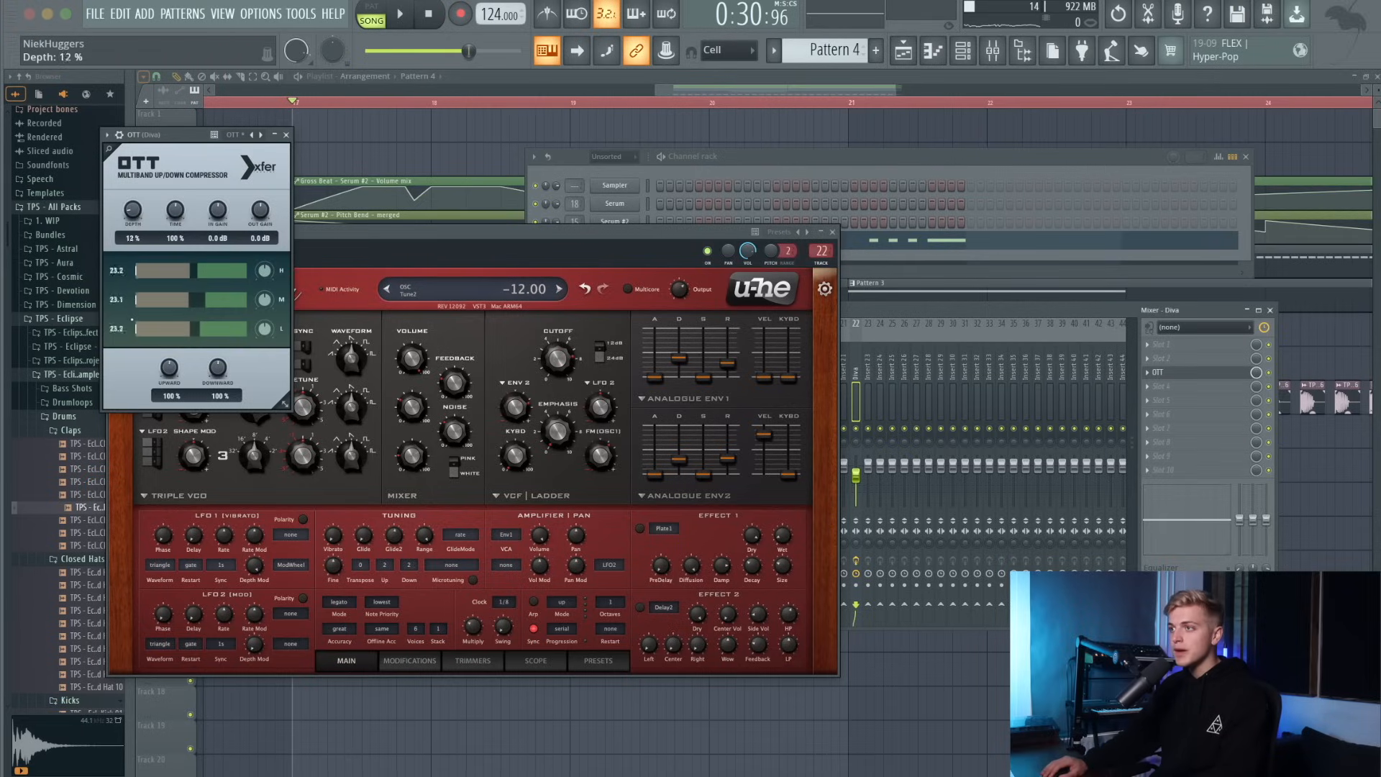
Load Decapitator in the fourth effect slot of Diva's mixer track and set its drive to 3.1.
left_click(1173, 346)
left_click(1181, 343)
left_click(1185, 387)
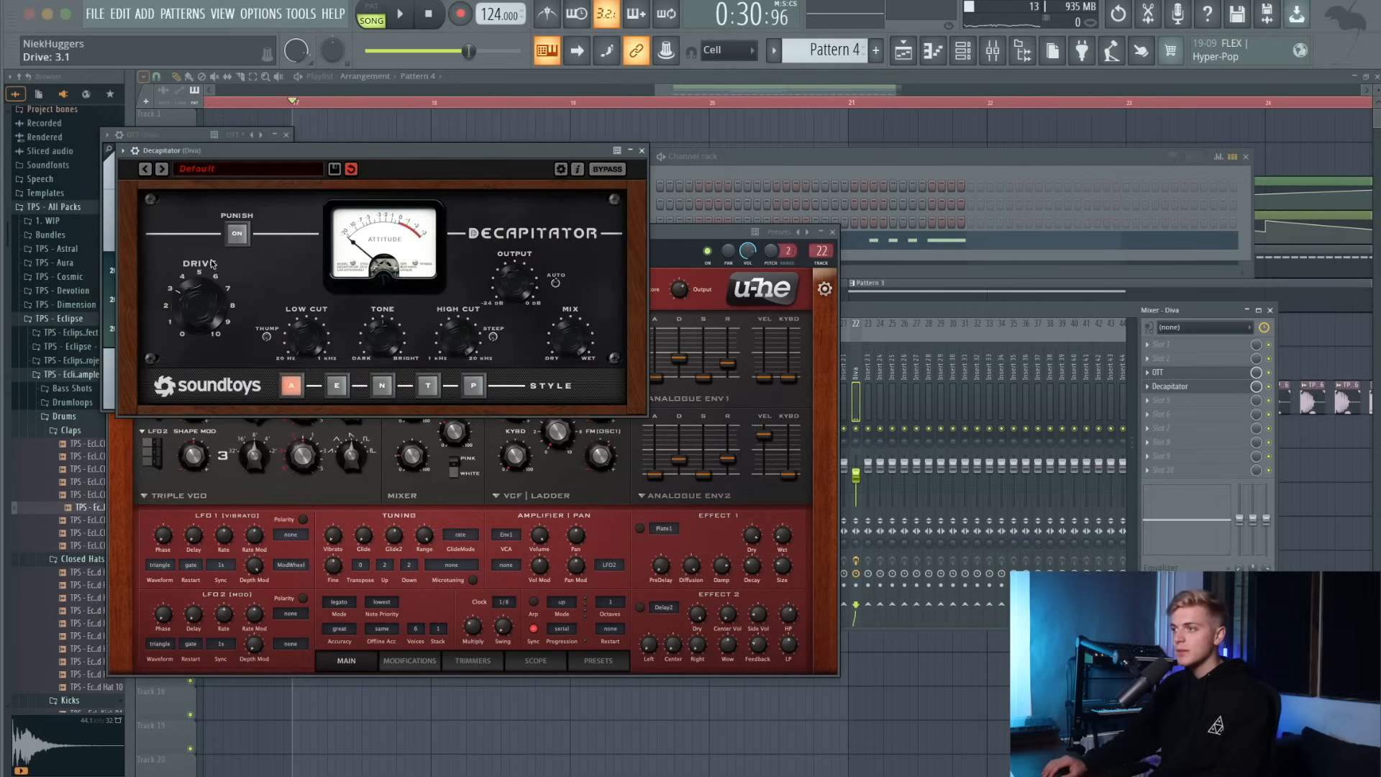
Load FabFilter Pro-Q 3 in the second effect slot and make its first band a low cut.
left_click(1175, 359)
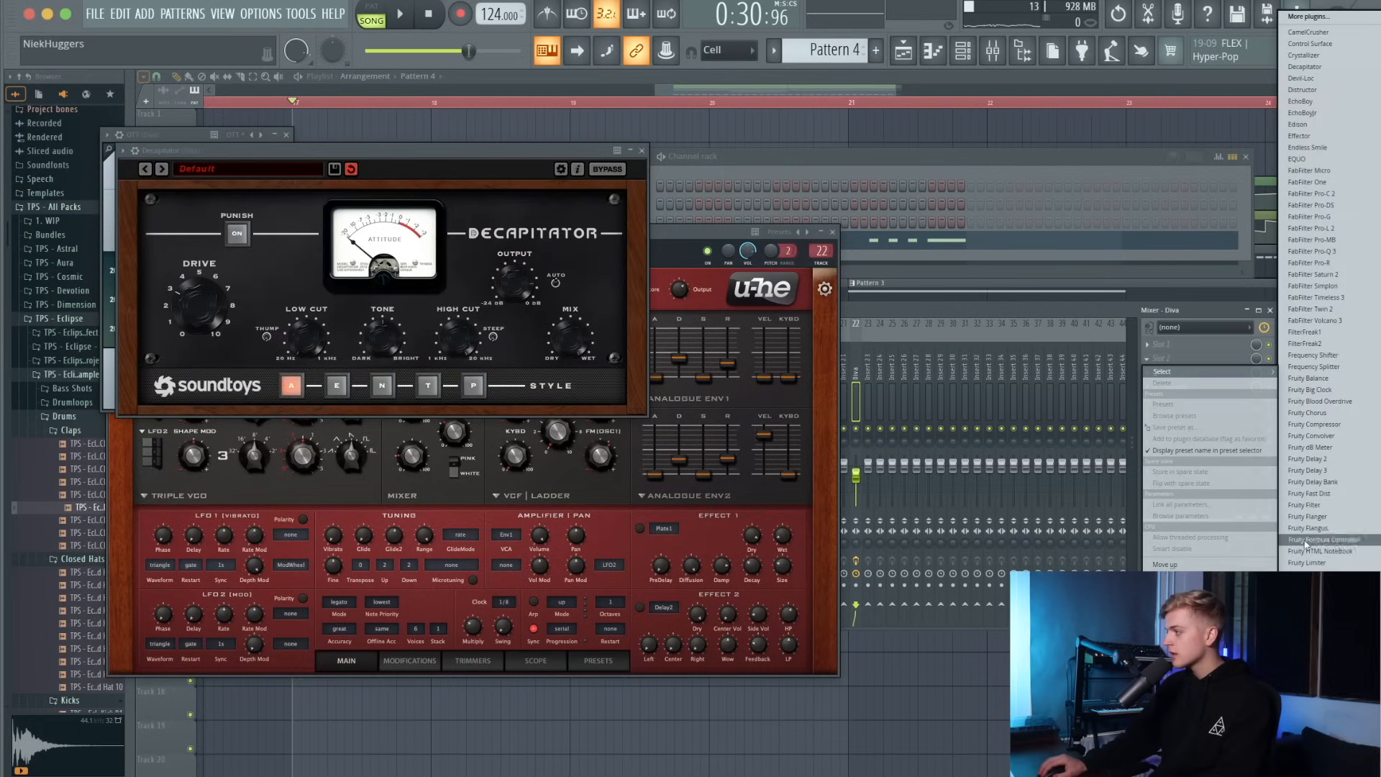
left_click(1347, 253)
right_click(157, 236)
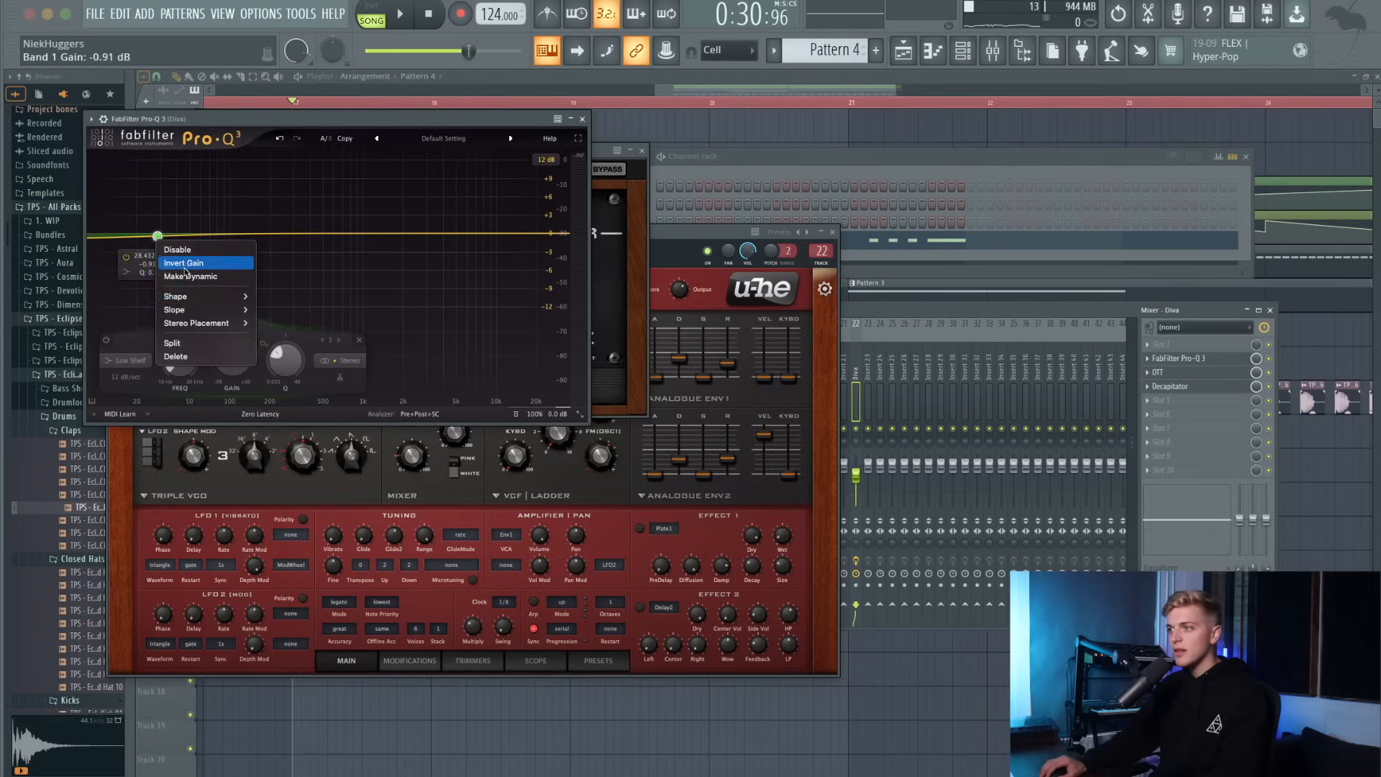
left_click(280, 323)
Set the low cut's slope to 24 dB/oct and its frequency to about 52 Hz, checking it during playback.
right_click(158, 292)
mouse_move(187, 333)
left_click(285, 371)
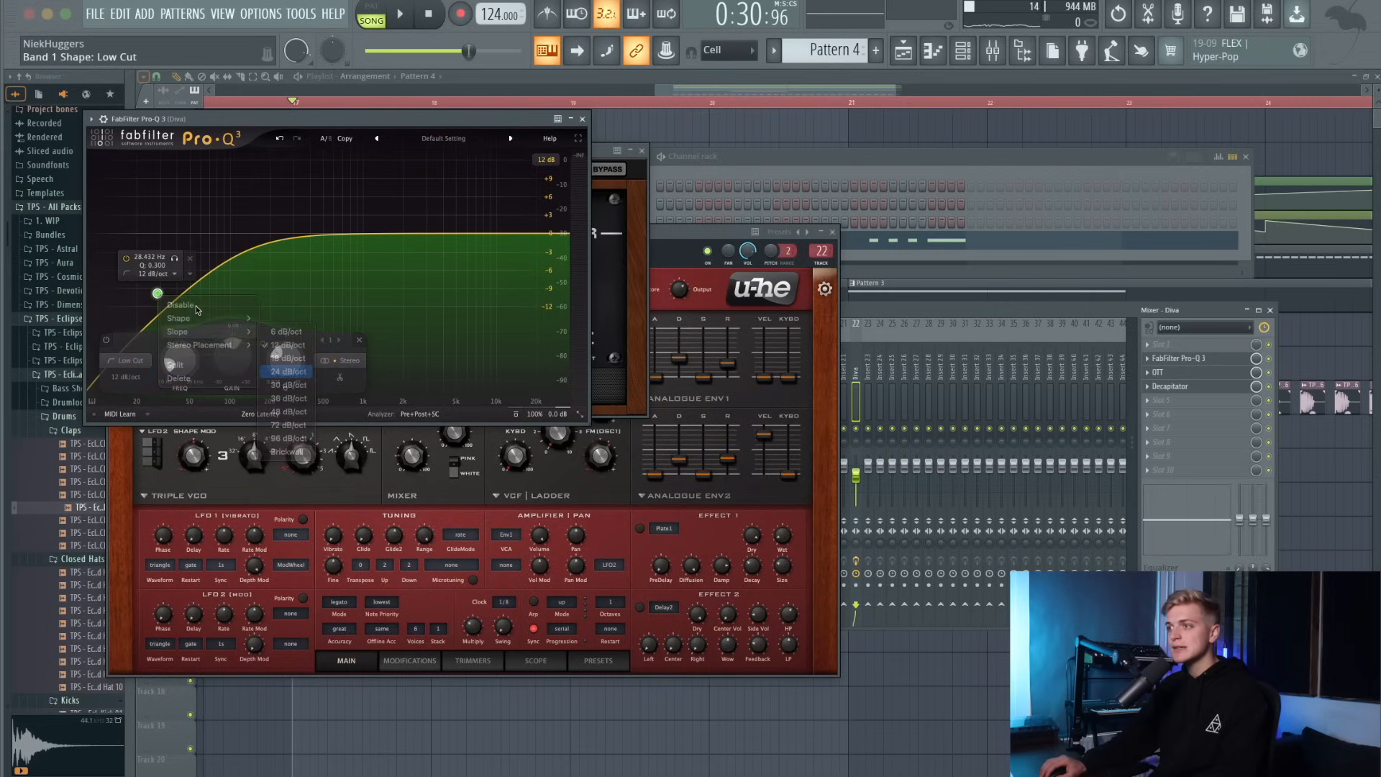
left_click_drag(157, 293, 192, 242)
key("space")
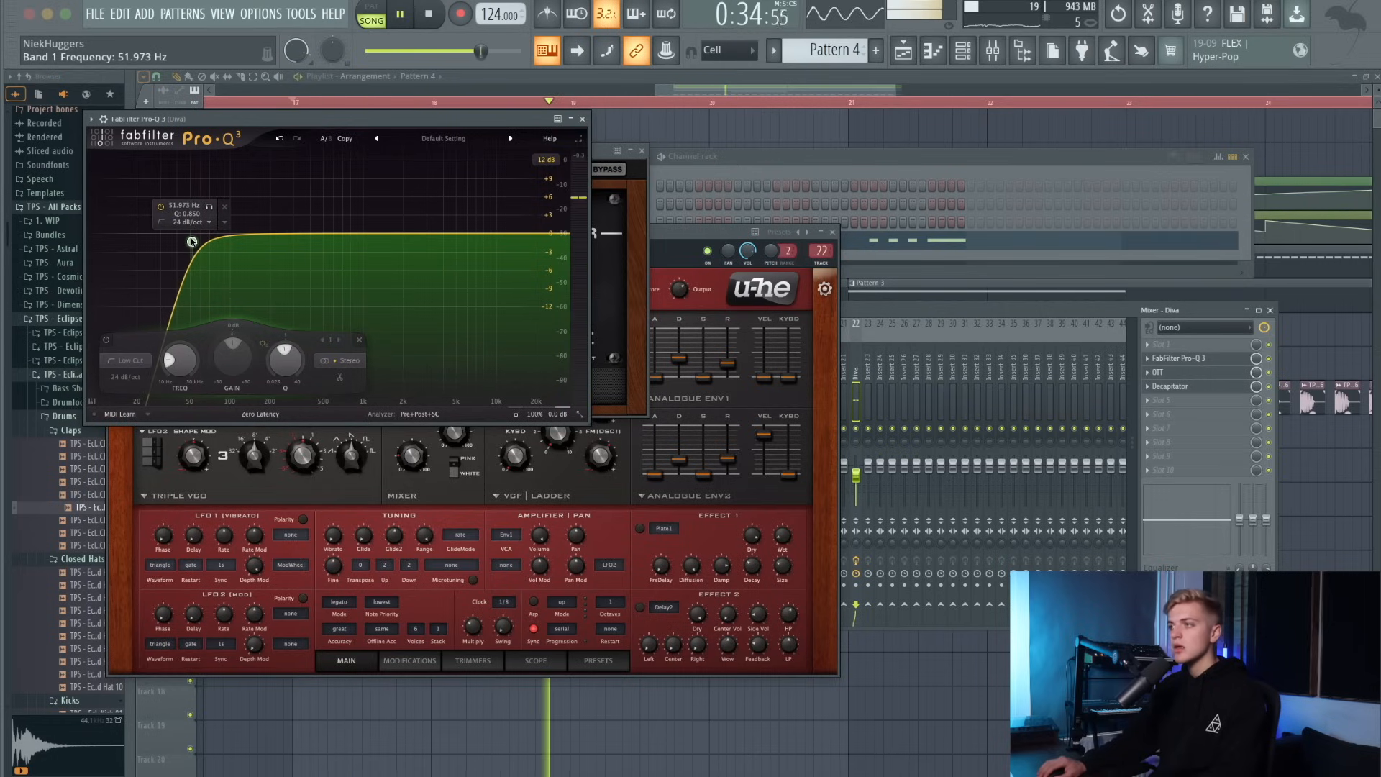
left_click_drag(192, 242, 193, 245)
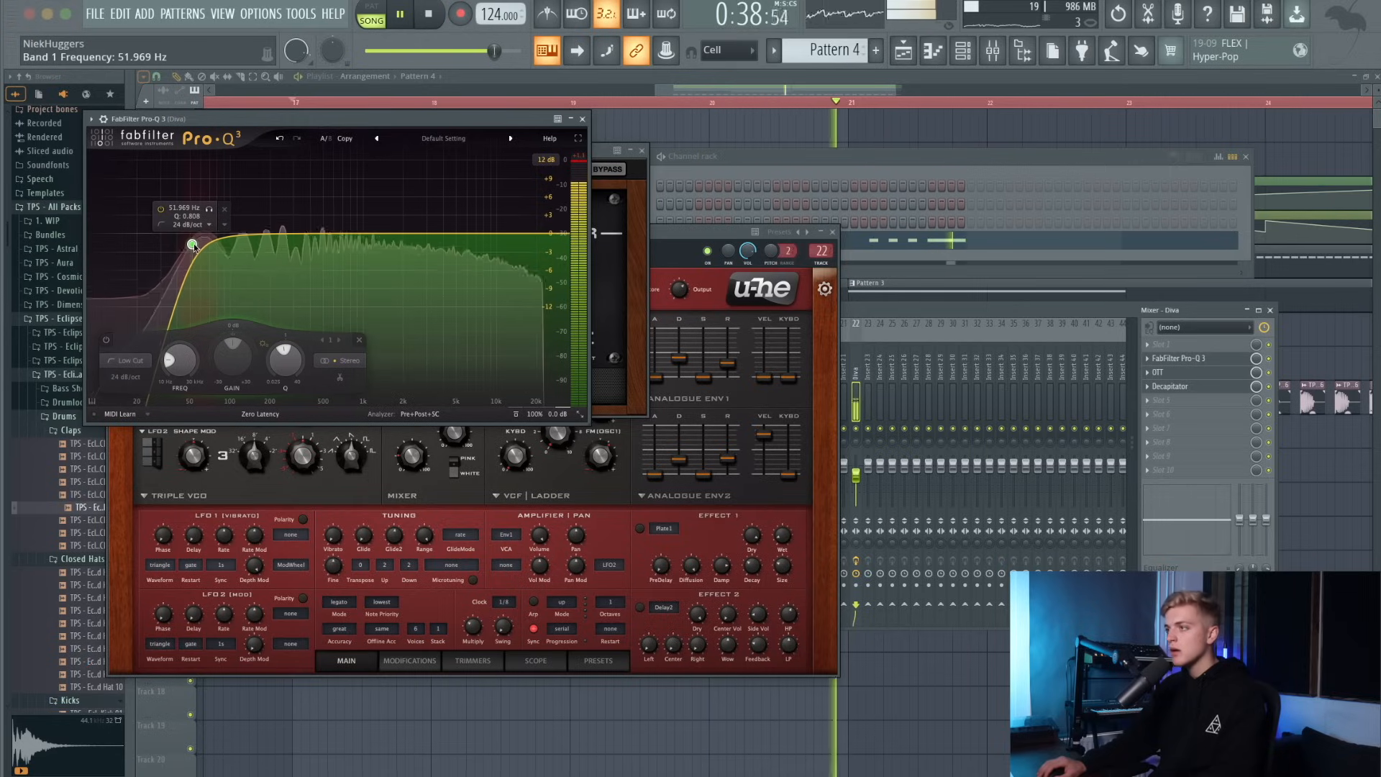
key("space")
left_click(1191, 442)
mouse_move(1197, 450)
key("Down")
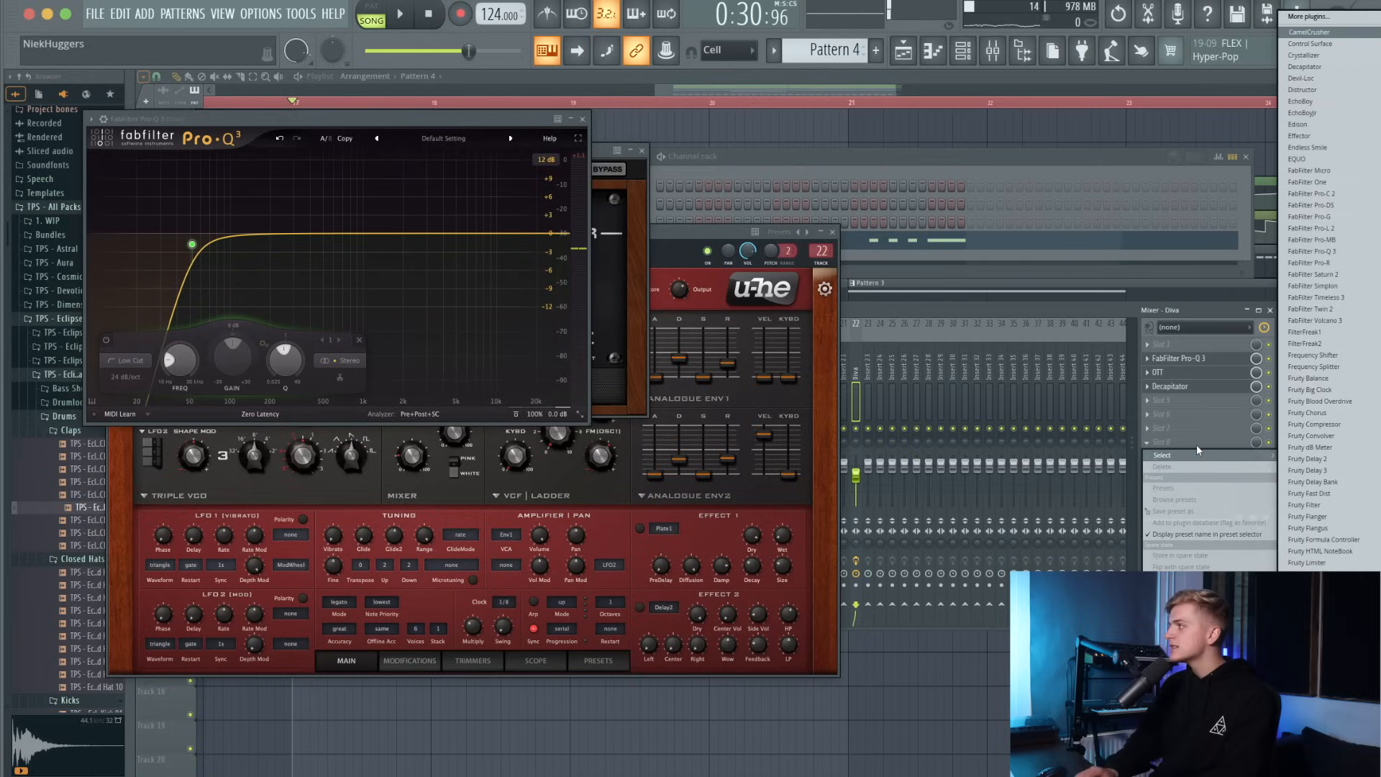
key("Down")
key("Left")
key("Down")
Load EchoBoy in the seventh effect slot of Diva's mixer track and close the Pro-Q 3 and Decapitator windows.
left_click(1180, 427)
left_click(1180, 427)
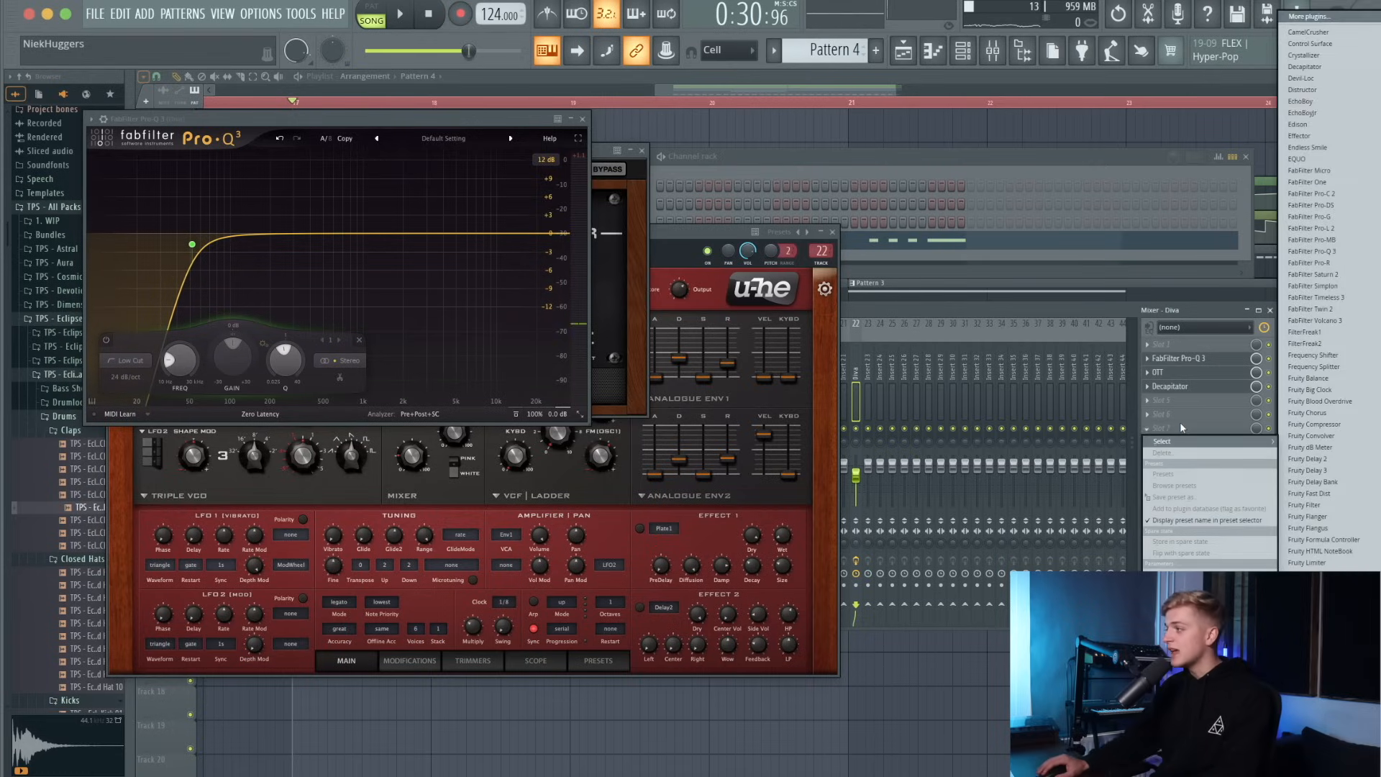
key("Return")
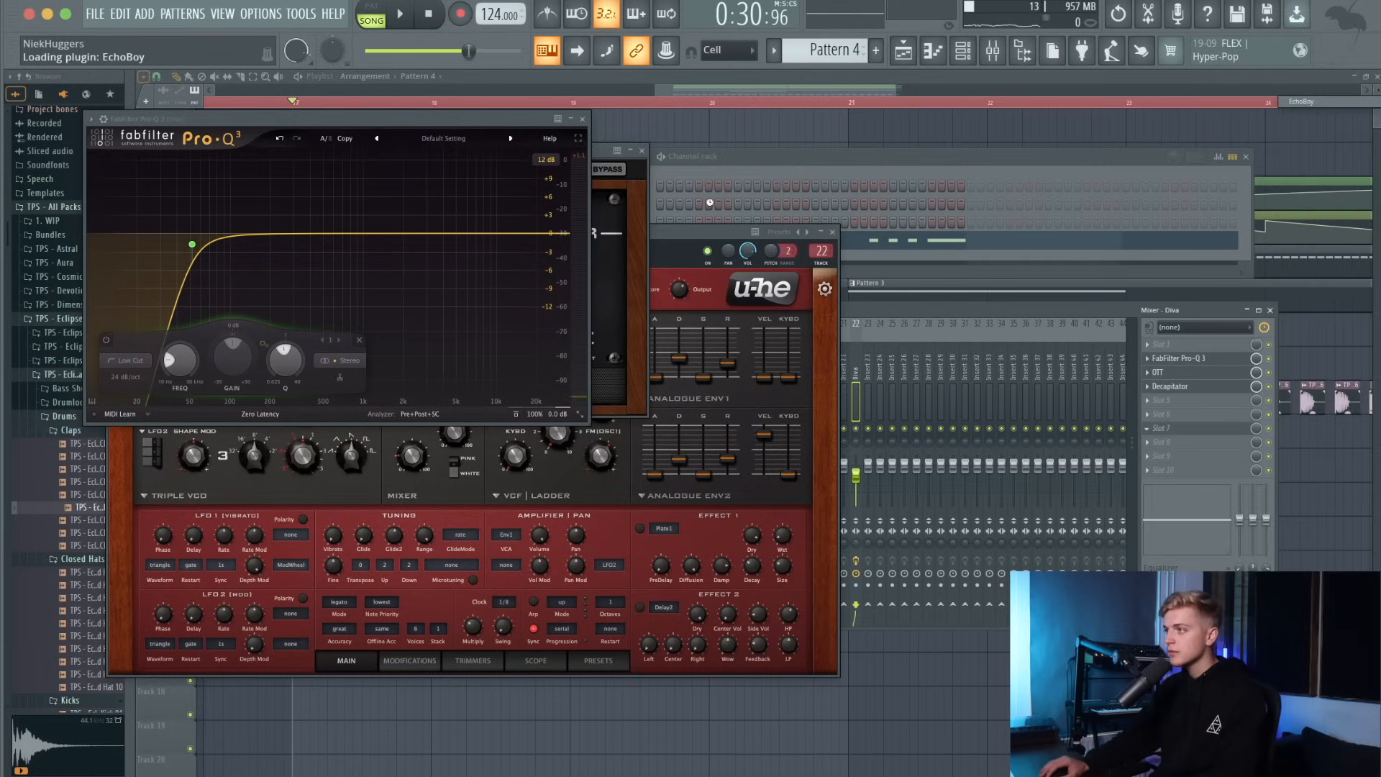
left_click(643, 156)
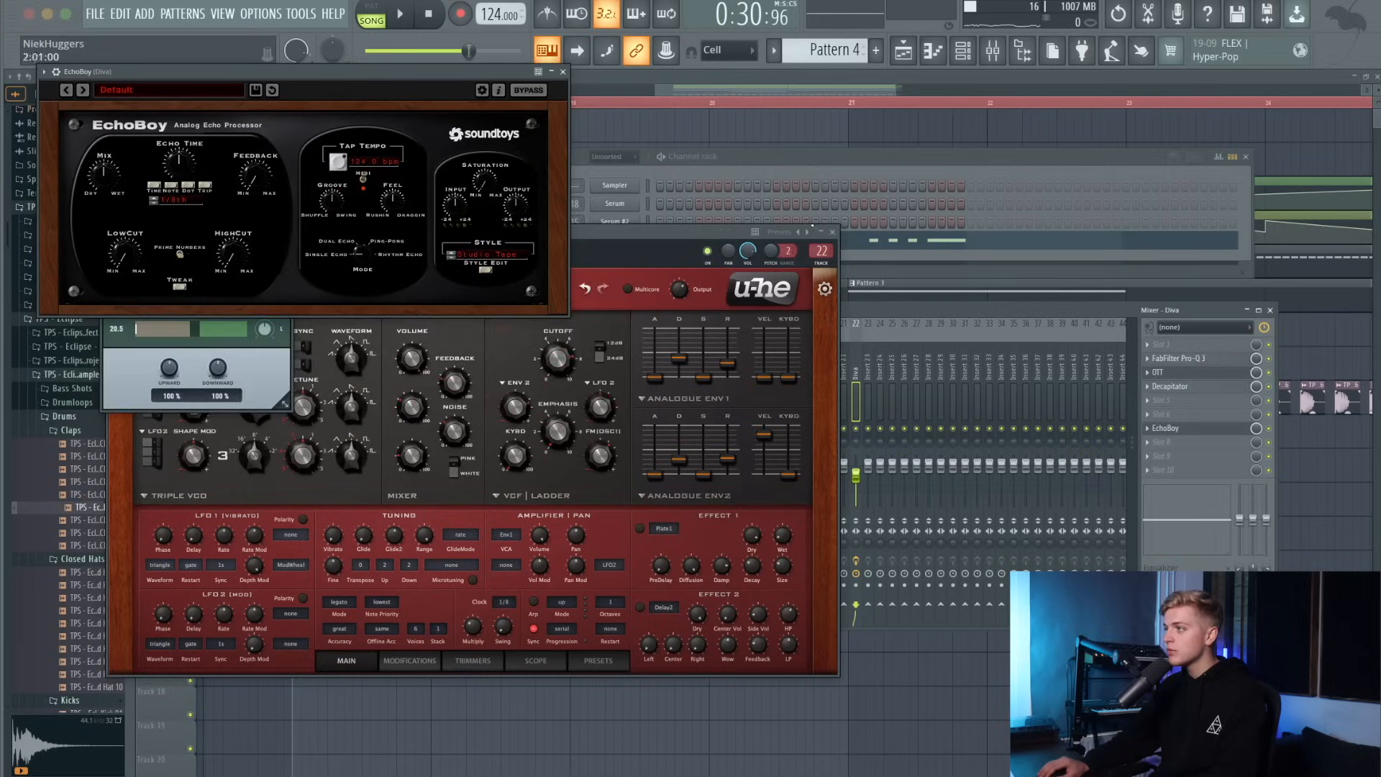
Close the Diva and OTT windows, and set EchoBoy's mix to 30% and feedback to 0.39, with a slightly higher low cut.
key("Escape")
left_click_drag(223, 75, 533, 320)
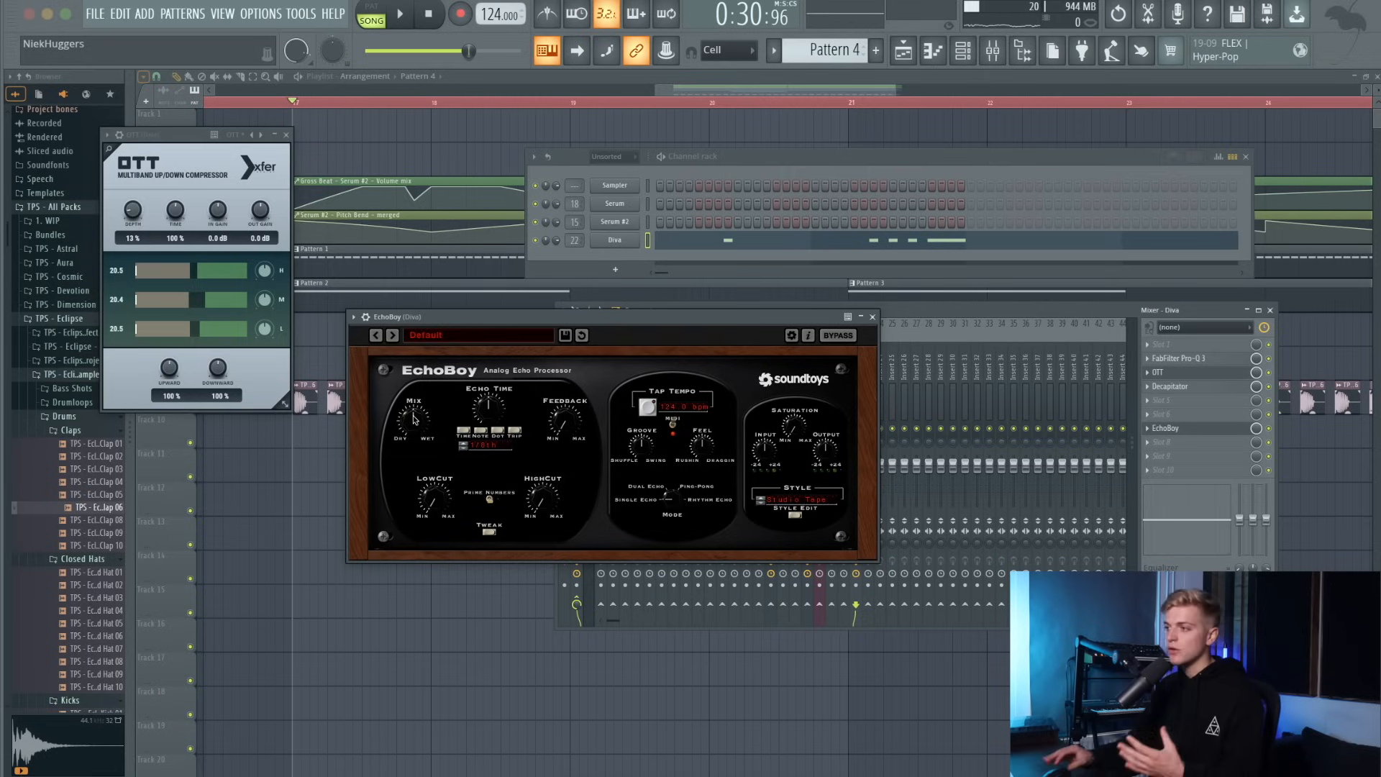
left_click_drag(464, 323, 465, 330)
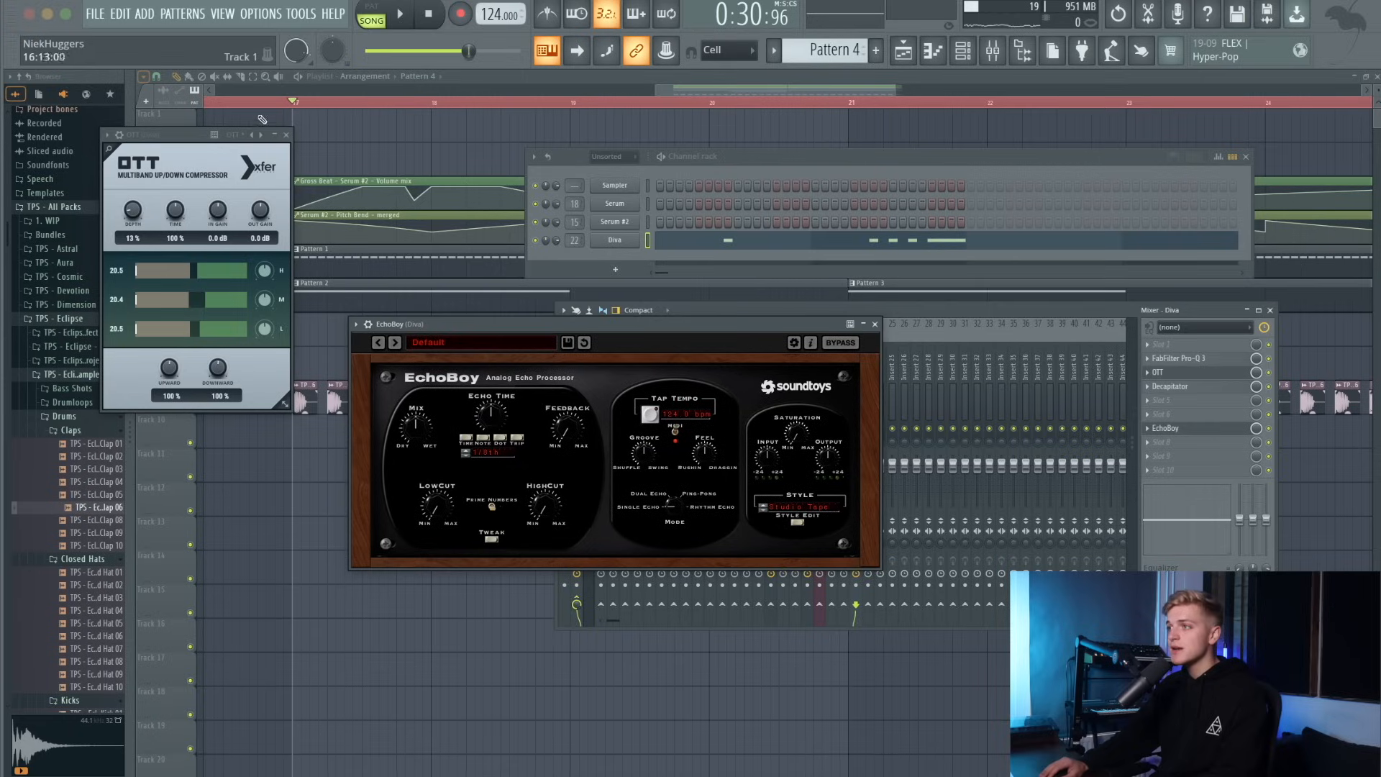
left_click(287, 135)
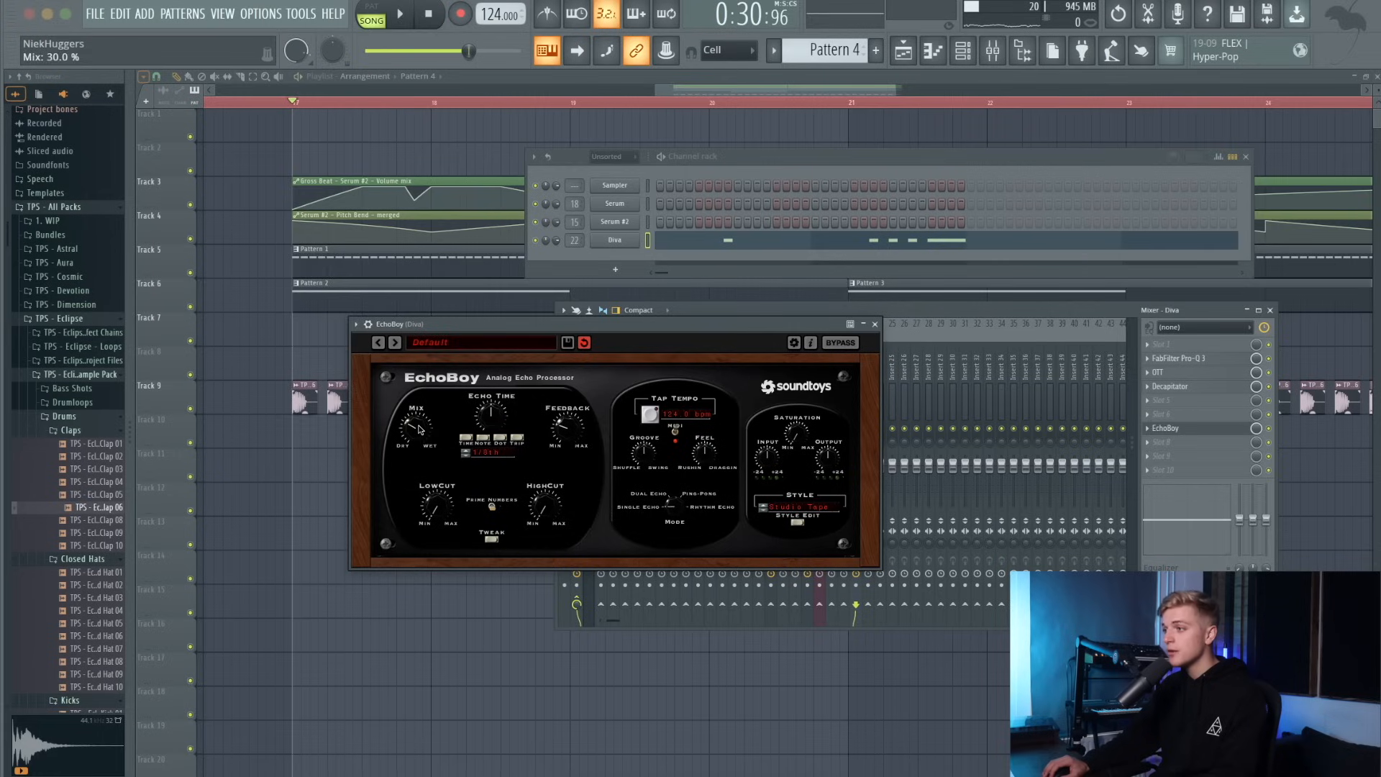
key("space")
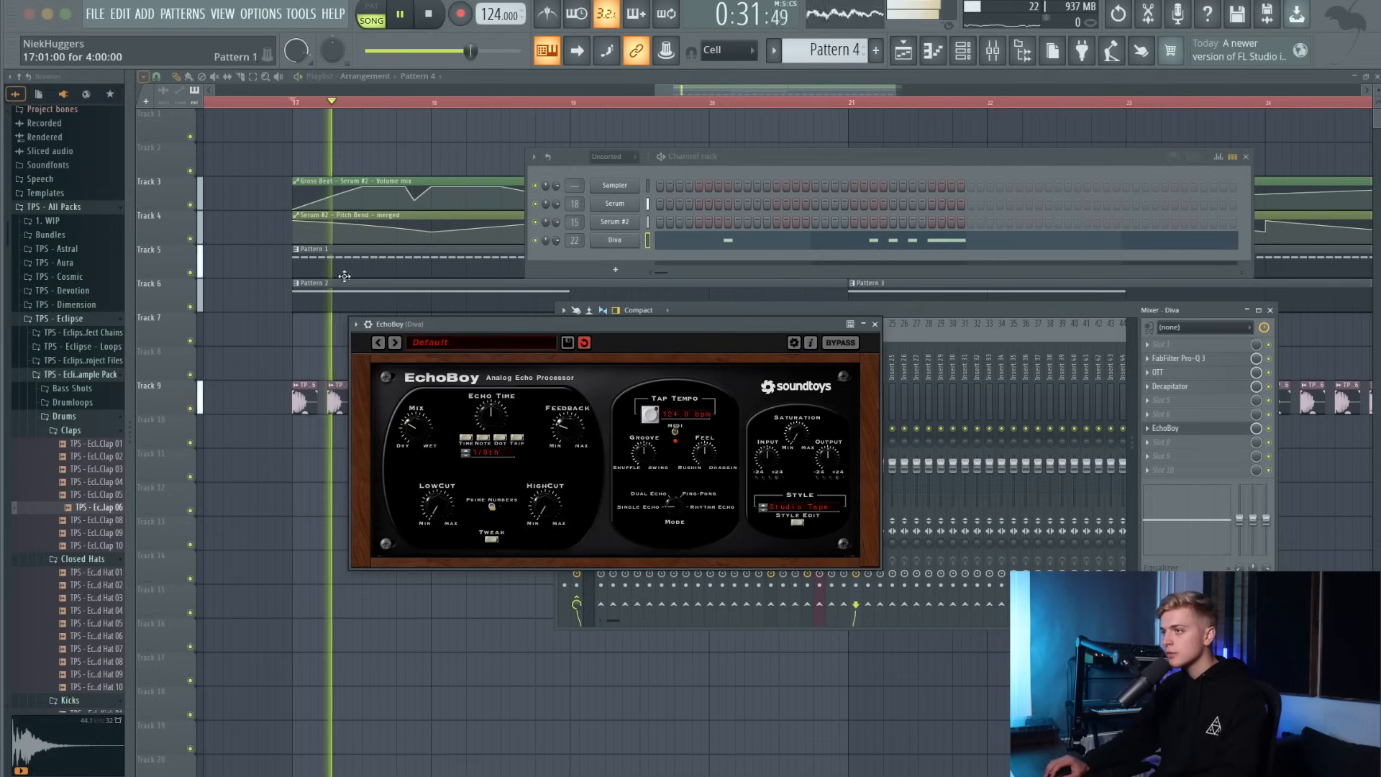
left_click_drag(433, 491, 432, 469)
left_click_drag(546, 513, 568, 418)
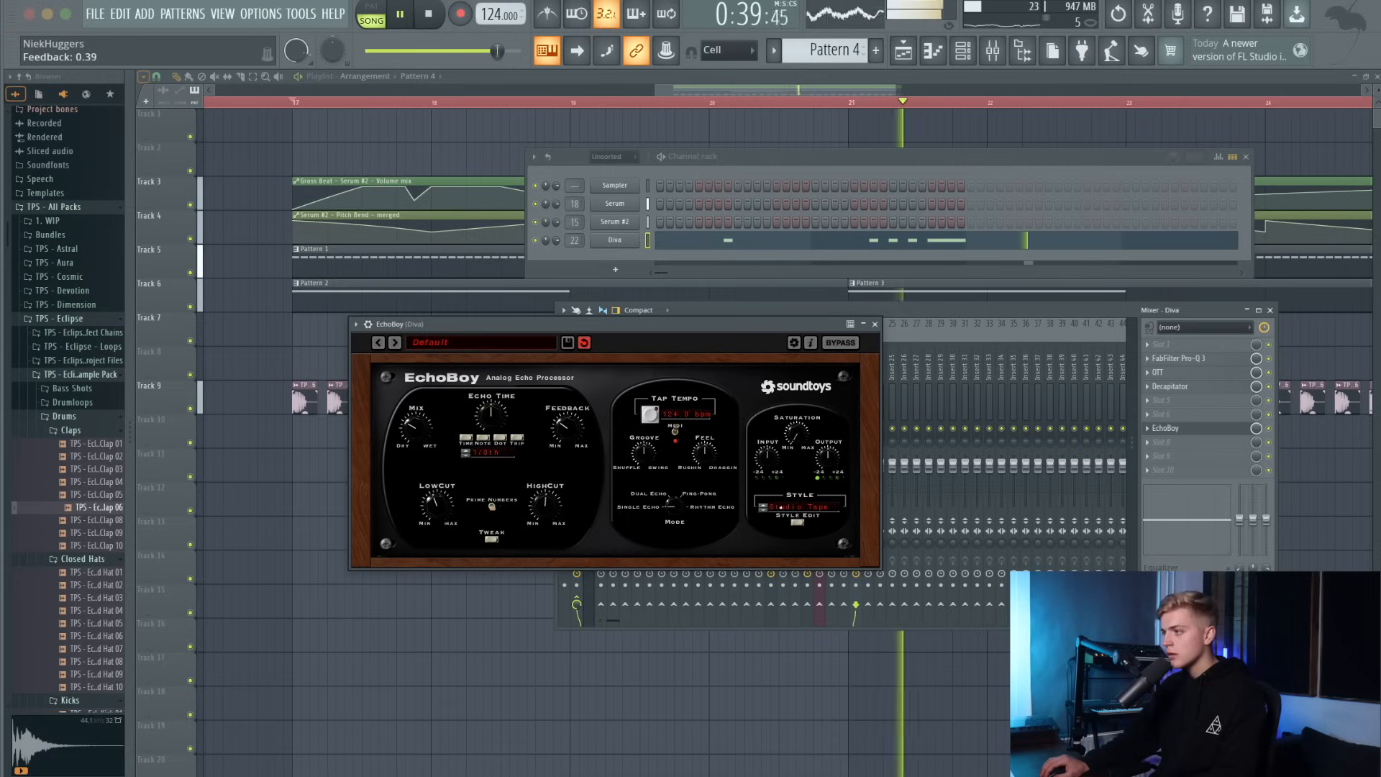
Choose an echo style in EchoBoy, raise its saturation while listening, and close the EchoBoy window.
left_click(797, 507)
left_click(799, 384)
key("space")
key("space")
left_click_drag(797, 433, 797, 414)
left_click(928, 411)
left_click(875, 325)
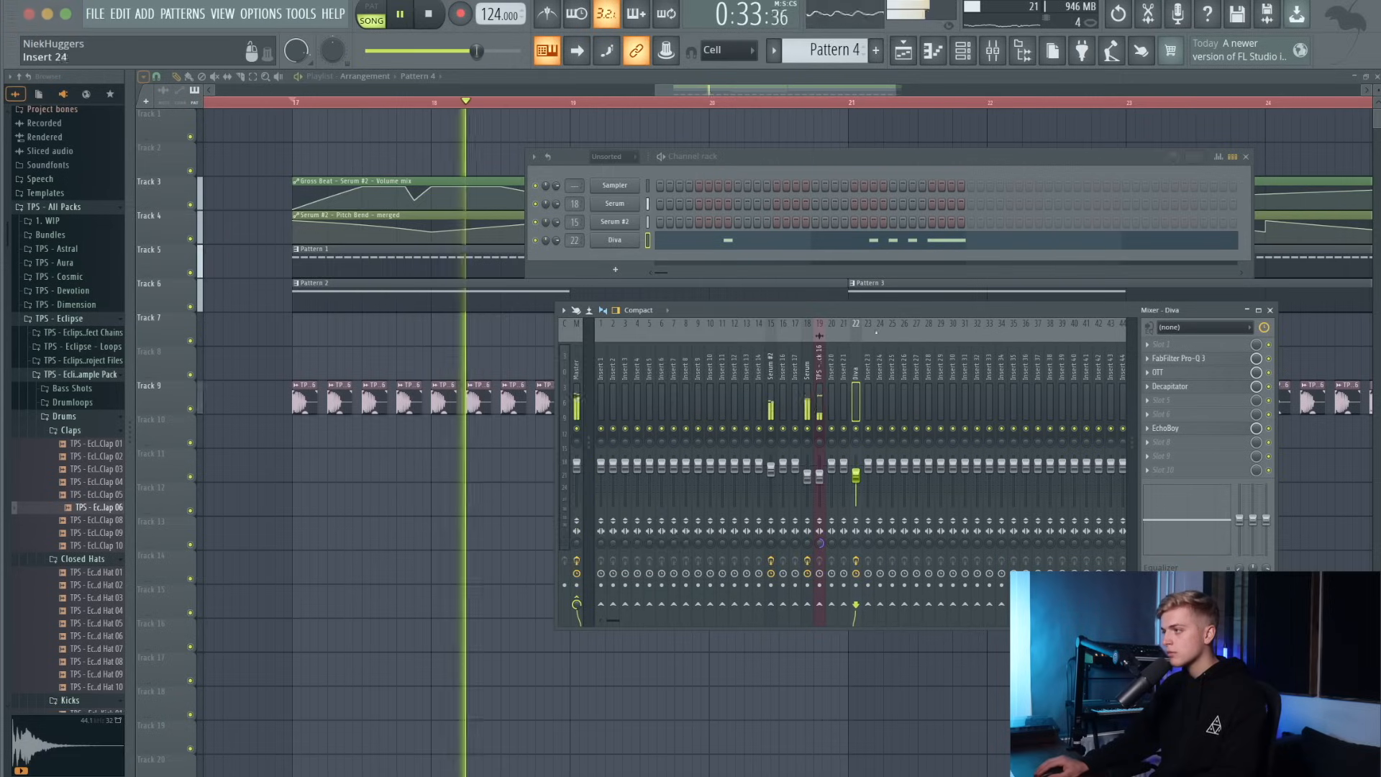
Set Diva's mixer track volume to 76% and load Fruity Reeverb 2 in its eighth effect slot with a 1.5 sec decay time.
left_click_drag(856, 478, 856, 474)
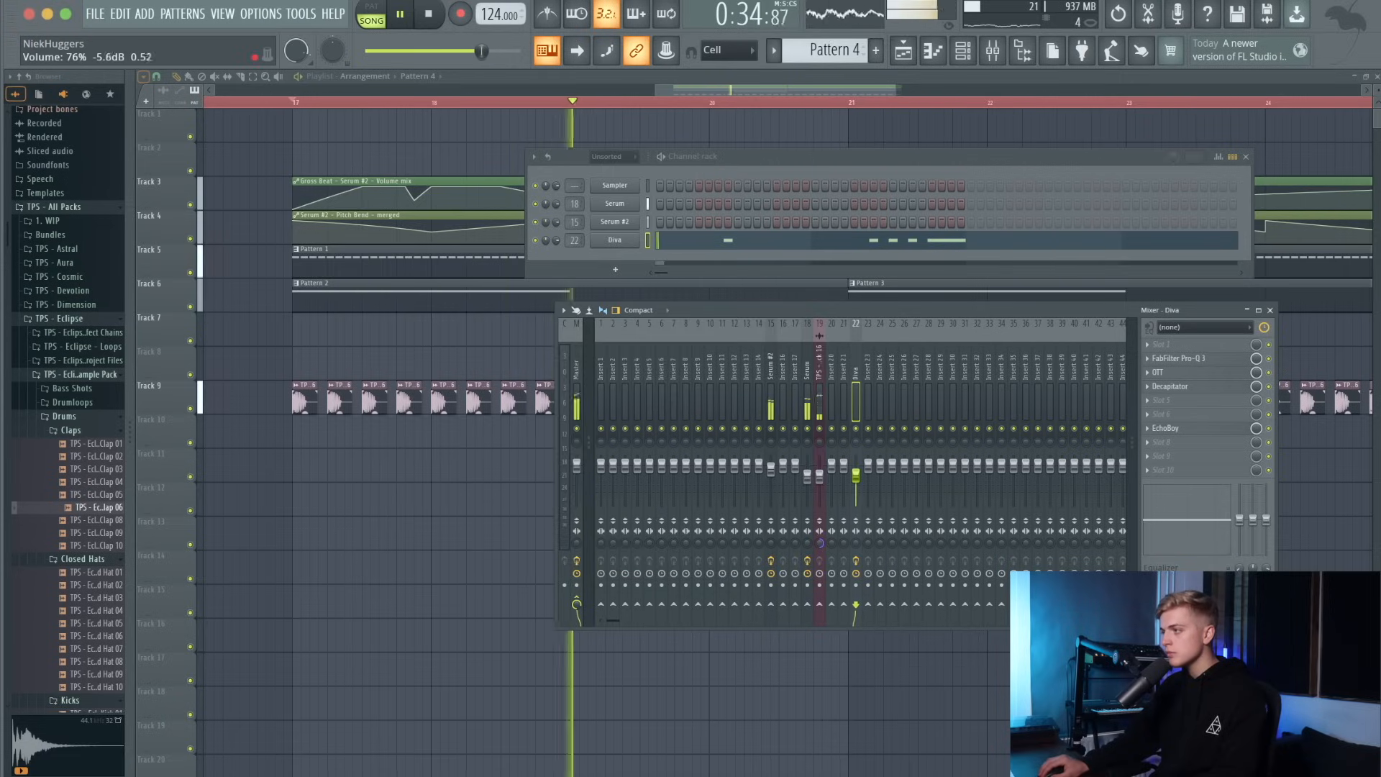
left_click(1188, 450)
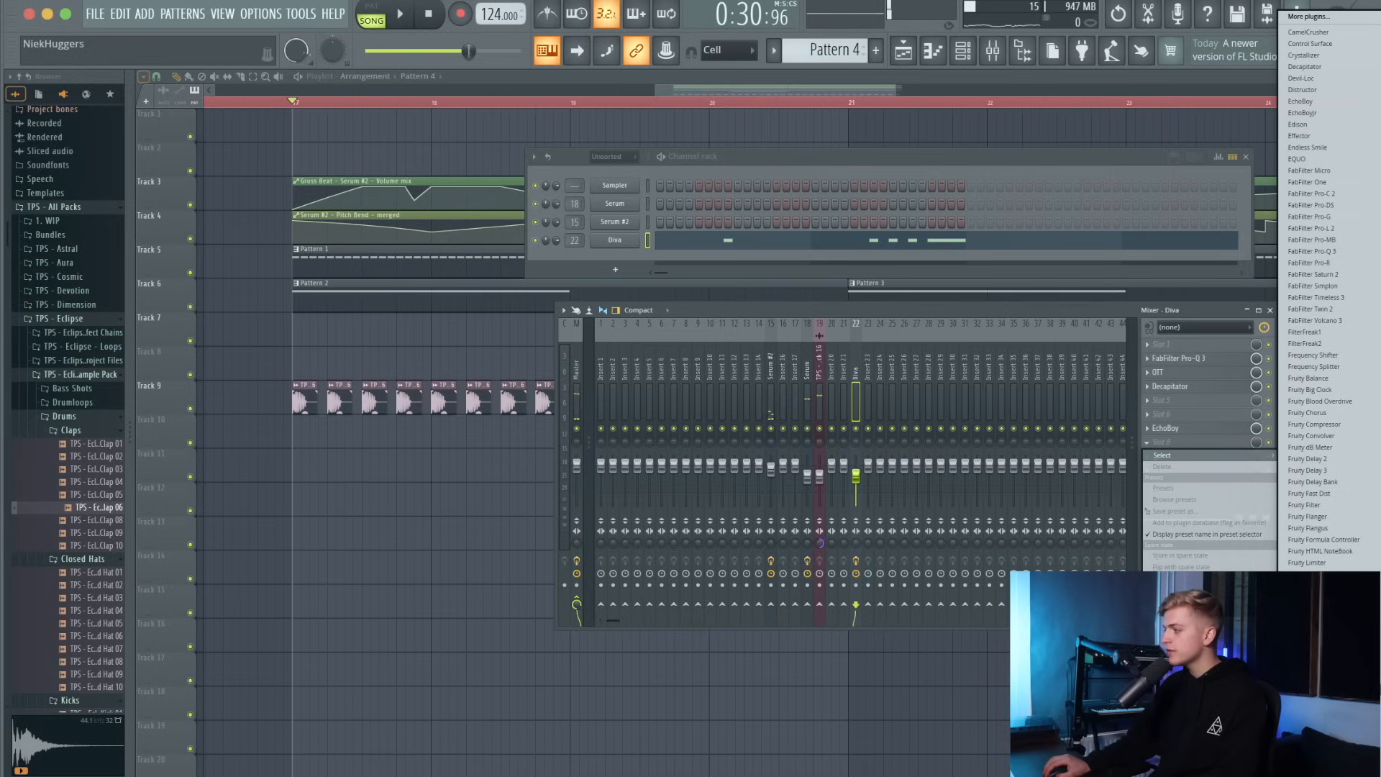
left_click(1312, 707)
left_click(379, 7)
key("space")
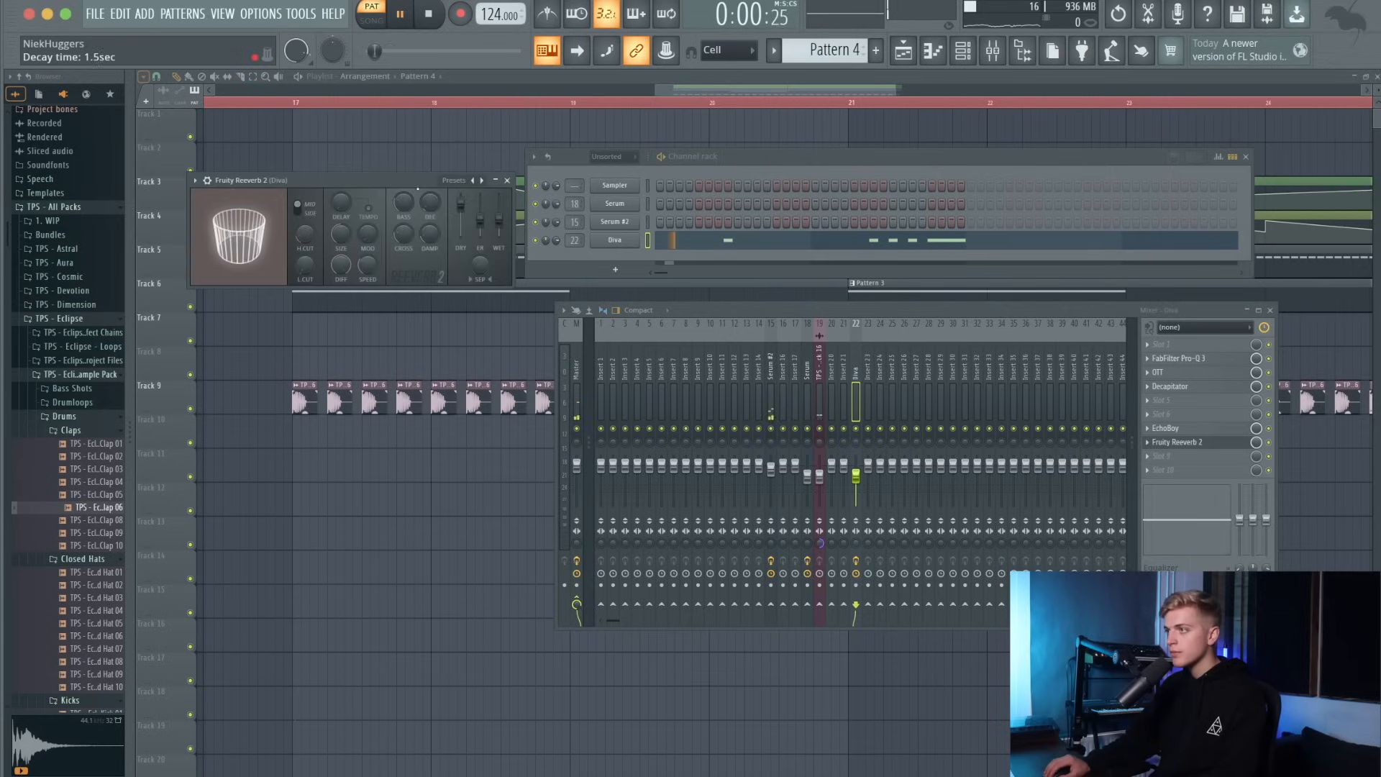
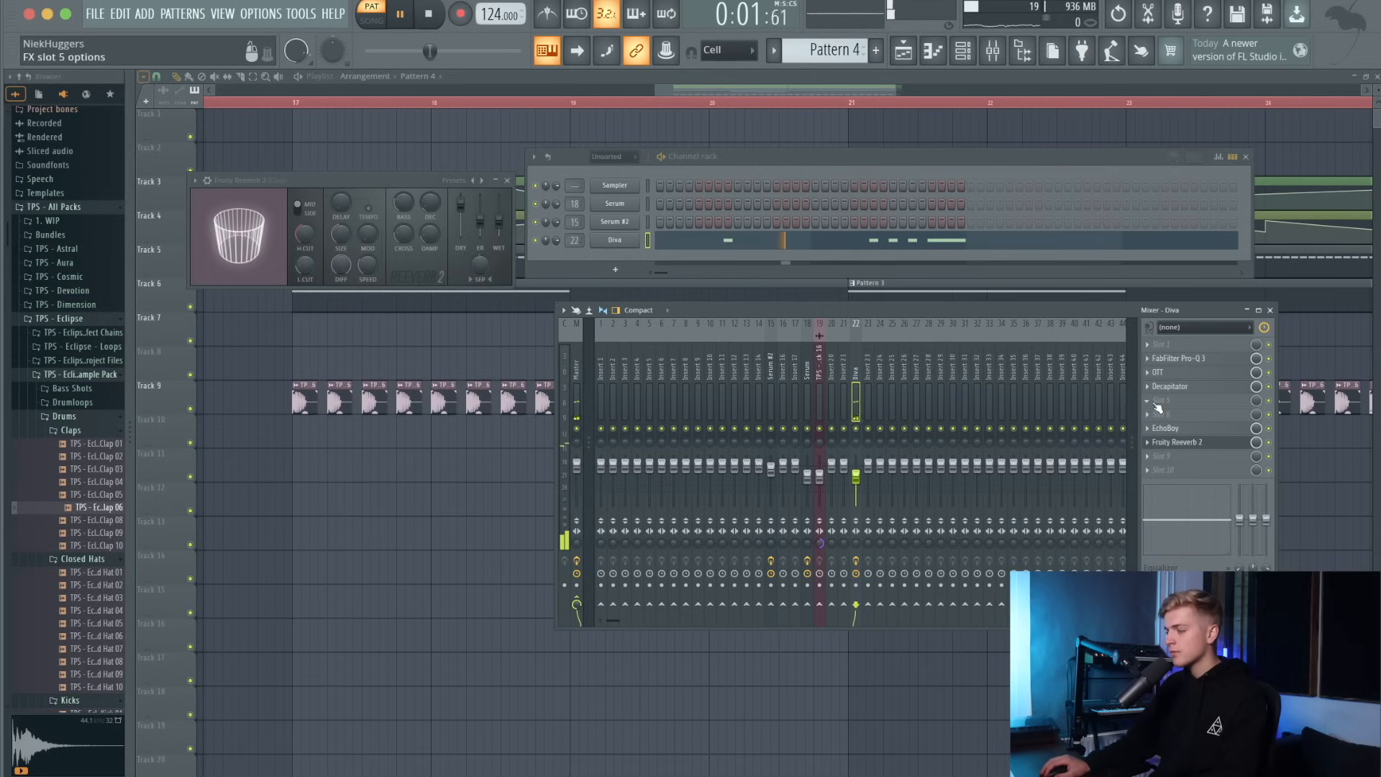
Set Diva's second filter cutoff modulation source to Velocity, adjust the cutoff, and close the synth window.
left_click(615, 241)
key("space")
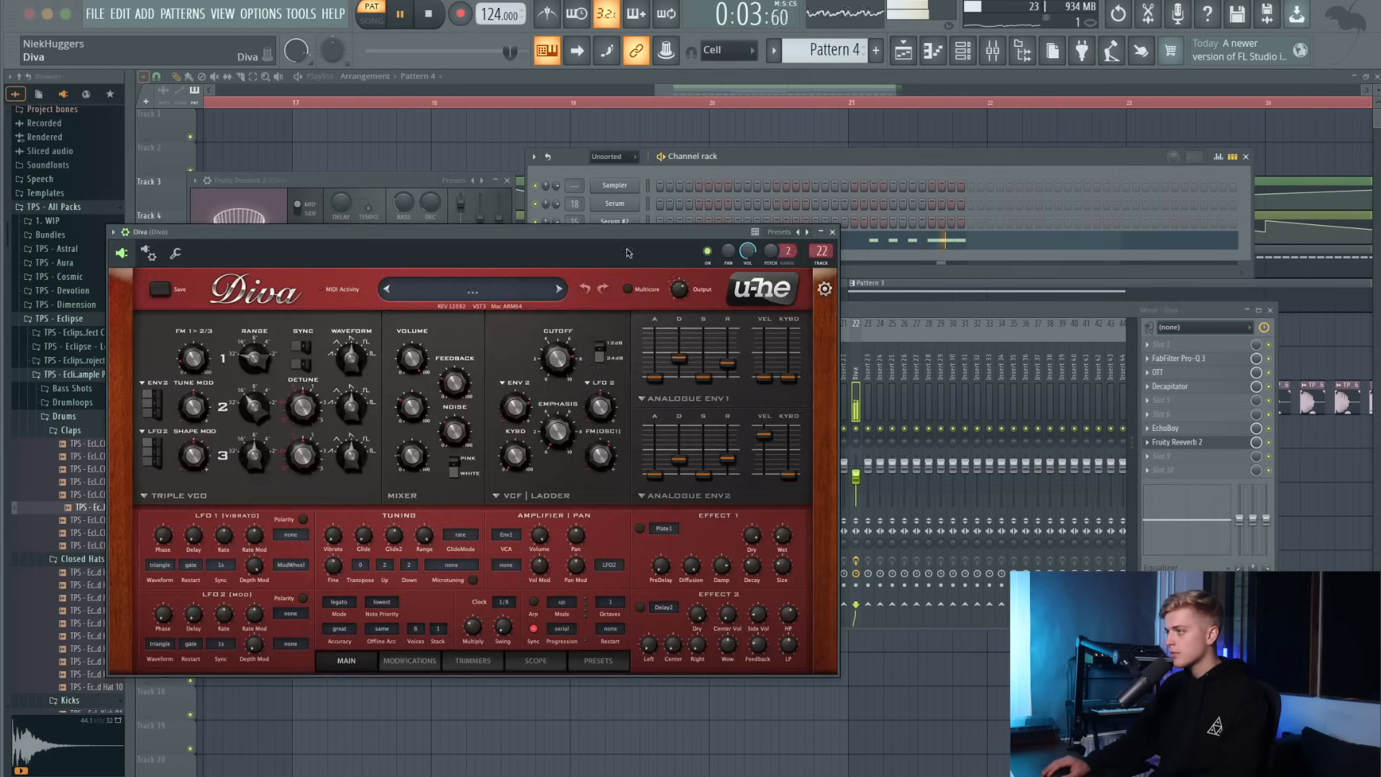
left_click(603, 382)
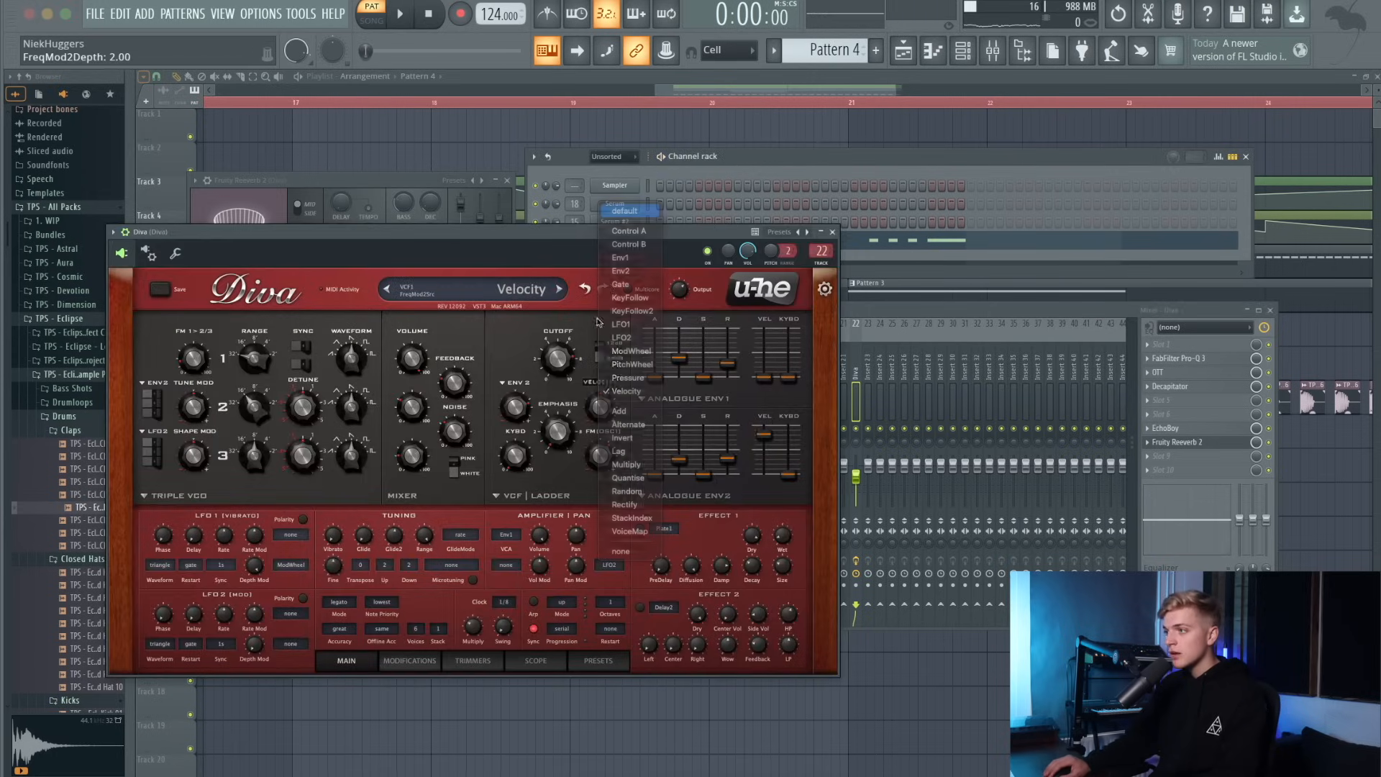
left_click(608, 382)
left_click(606, 383)
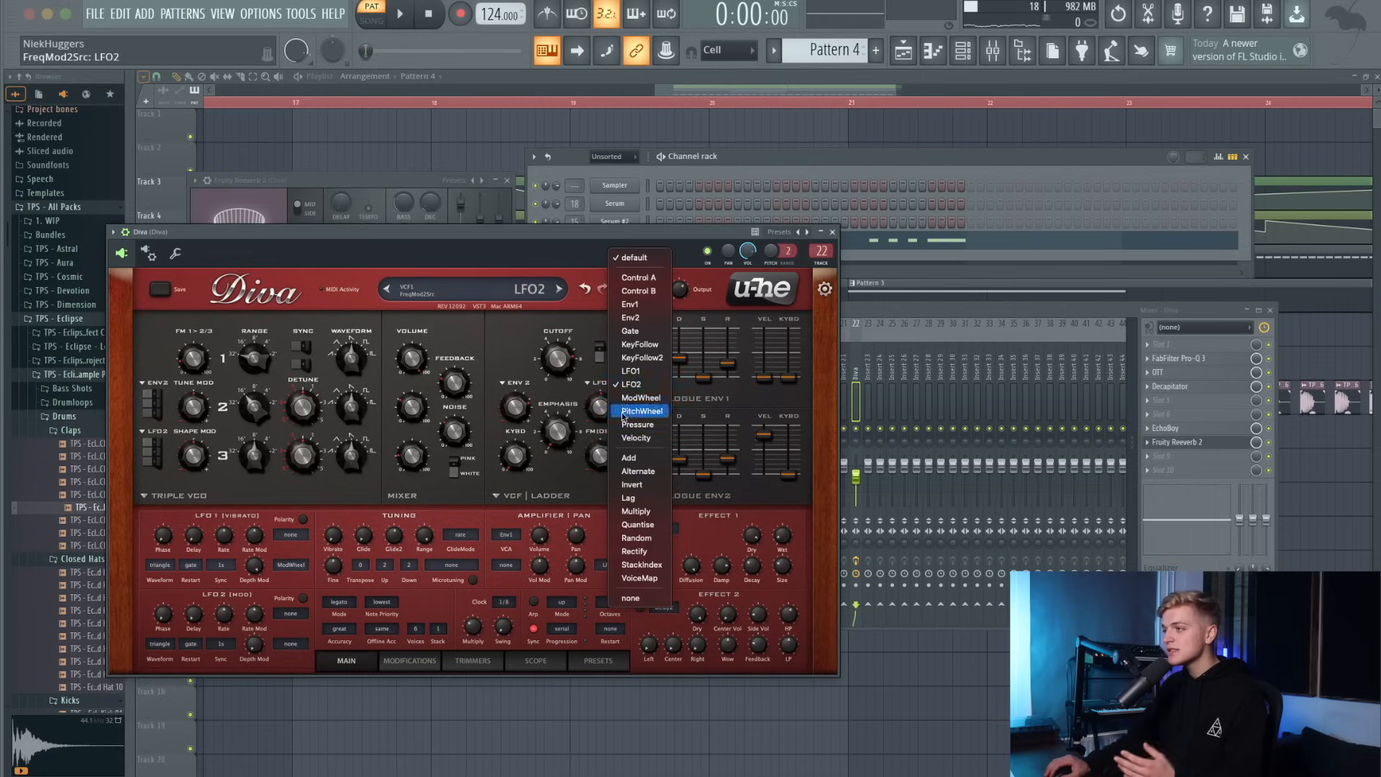
left_click(634, 439)
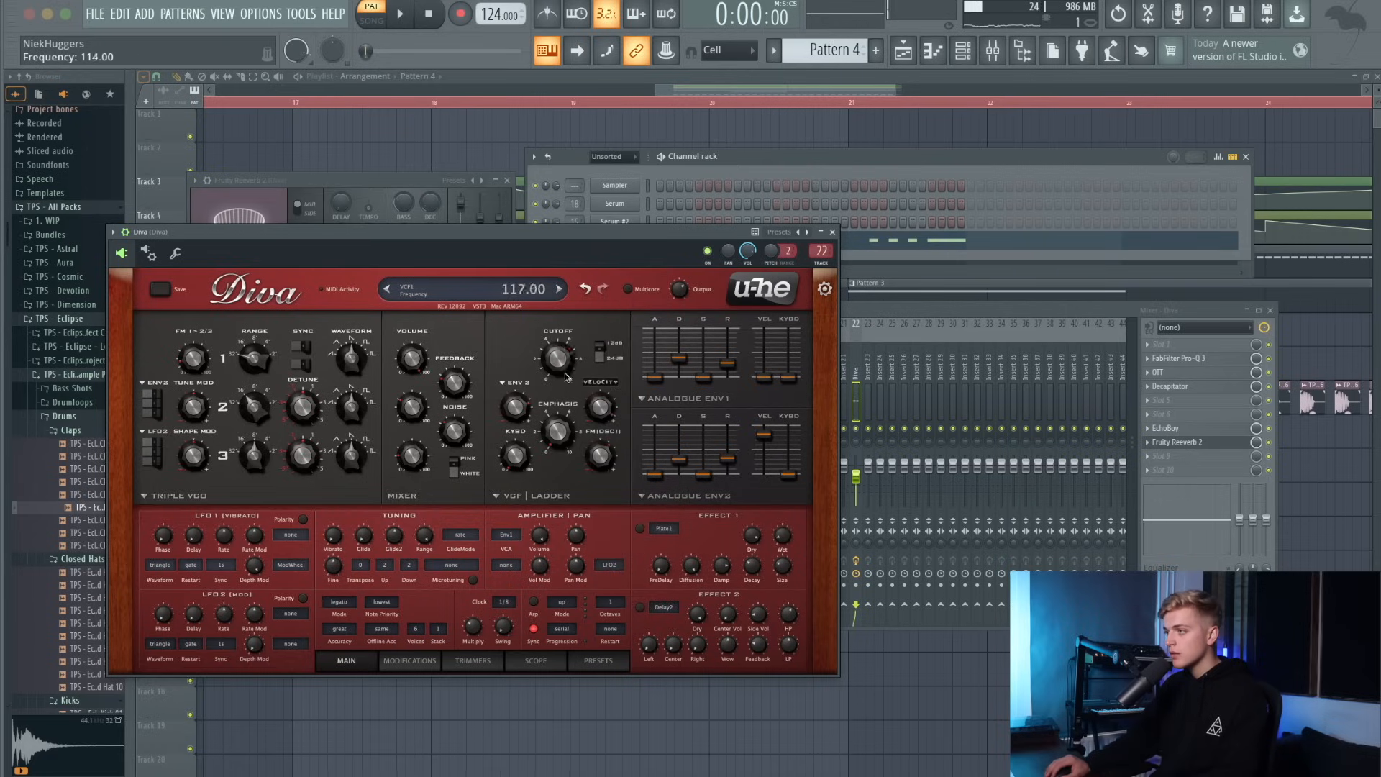
left_click(831, 233)
In Diva's piano roll, strongly lower the first note's velocity and add a half-beat note after it at the same pitch.
left_click(842, 244)
key("space")
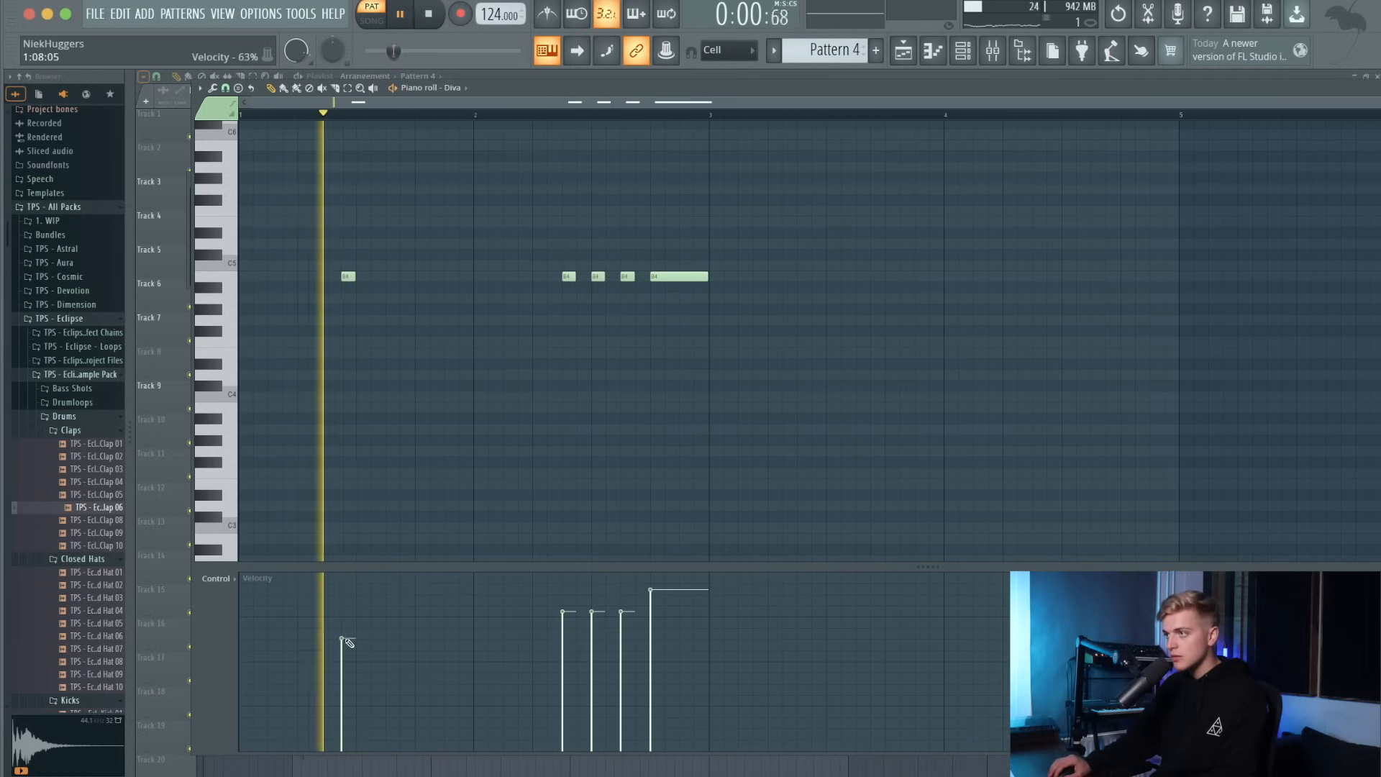
left_click_drag(347, 641, 344, 721)
left_click(392, 276)
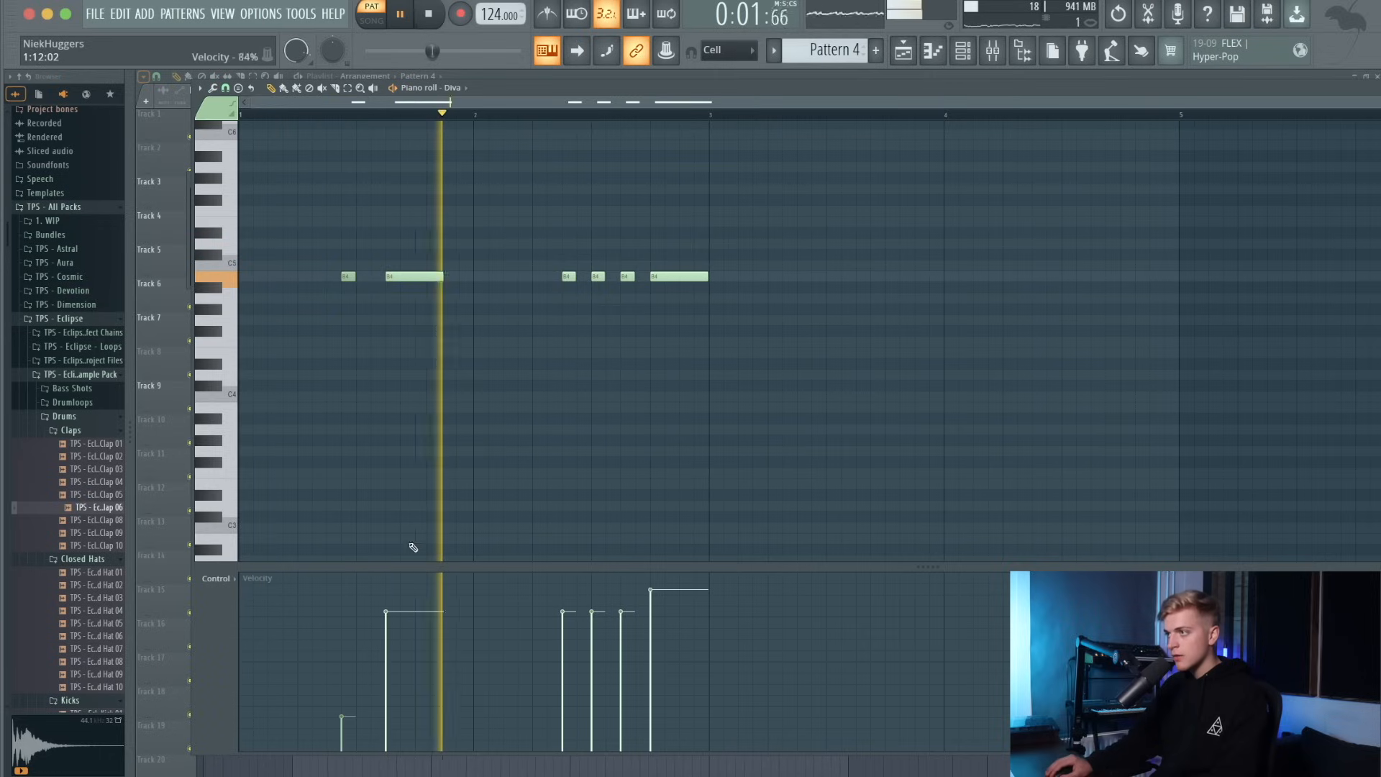
left_click_drag(442, 277, 414, 282)
Shift the first two short notes of bar two slightly earlier and vary that bar's velocities, with the long last note at 81%.
key("space")
key("space")
mouse_move(569, 276)
left_mouse_down()
mouse_move(583, 276)
mouse_move(555, 277)
left_mouse_up()
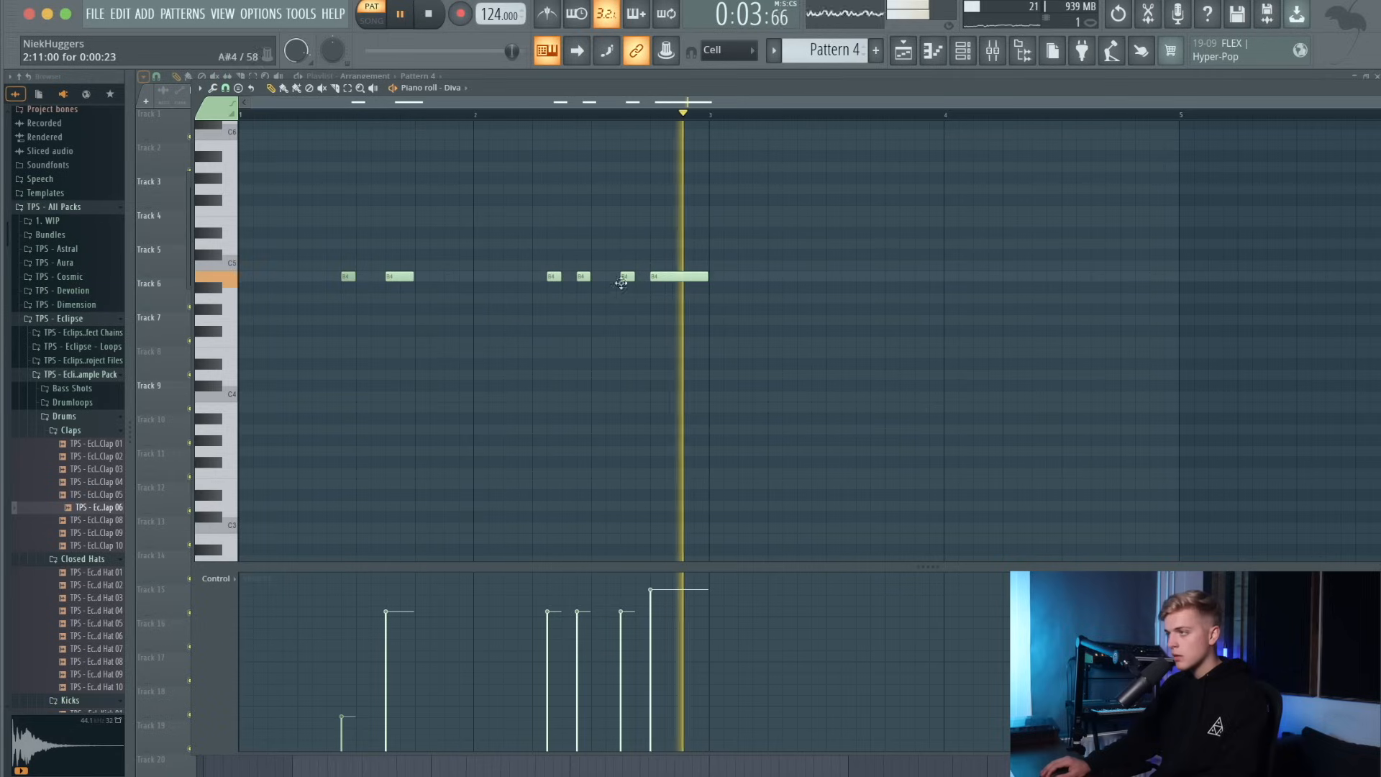
left_click(622, 590)
left_click(552, 634)
left_click(671, 610)
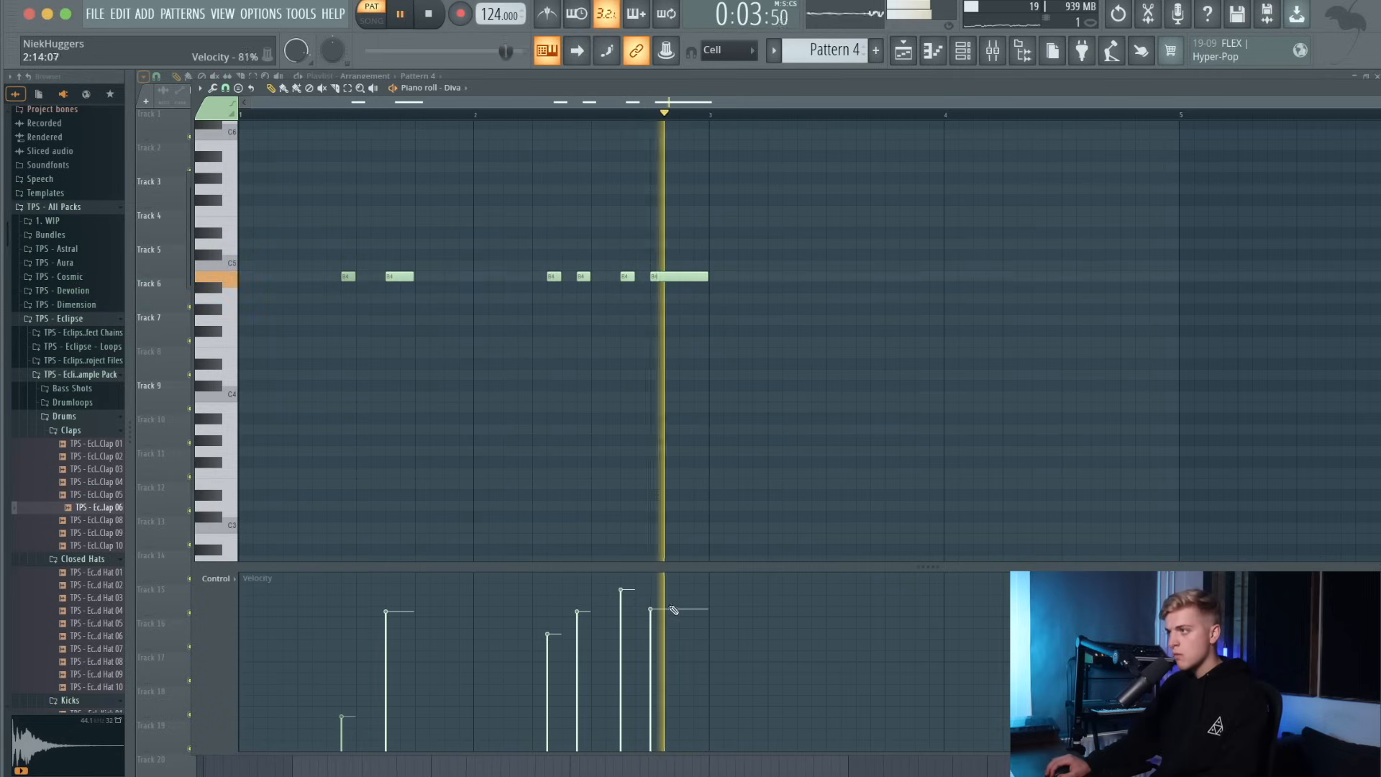
key("space")
Return to the playlist, play the loop from bar 17, and save the project as "video".
key("F5")
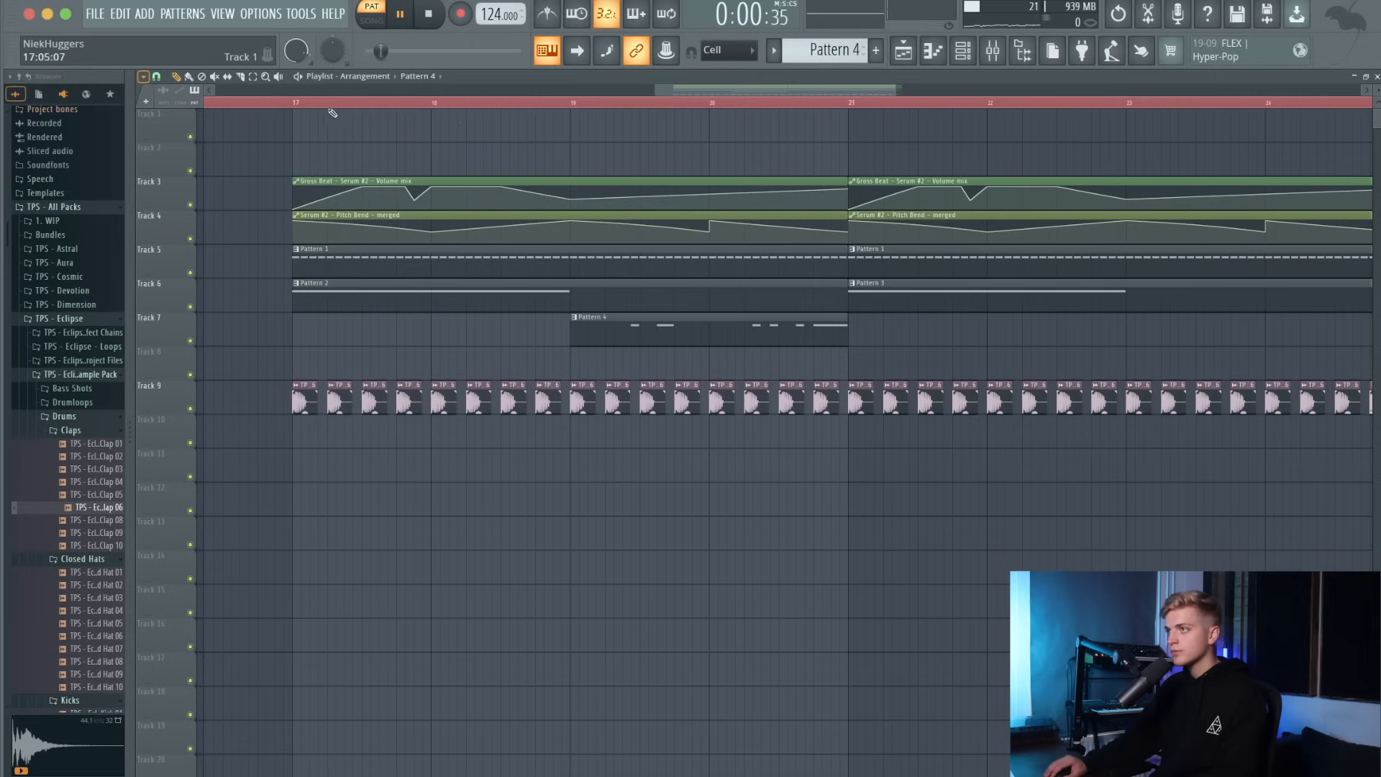
left_click(310, 102)
key("space")
key("ctrl+s")
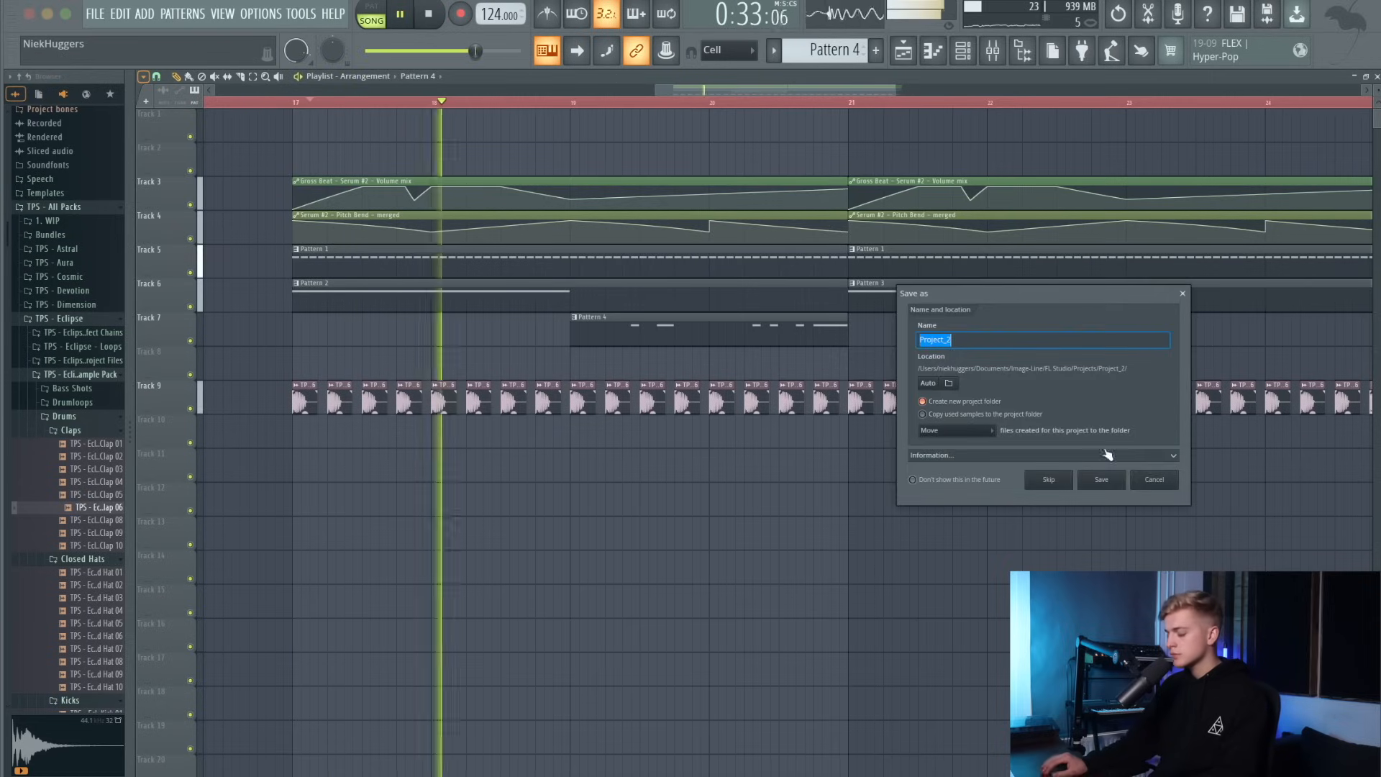
type("video")
left_click(1101, 479)
Load Kickstart 2 in the tenth effect slot of Diva's mixer track, set its mix to 73%, and close its window.
key("space")
key("space")
key("F9")
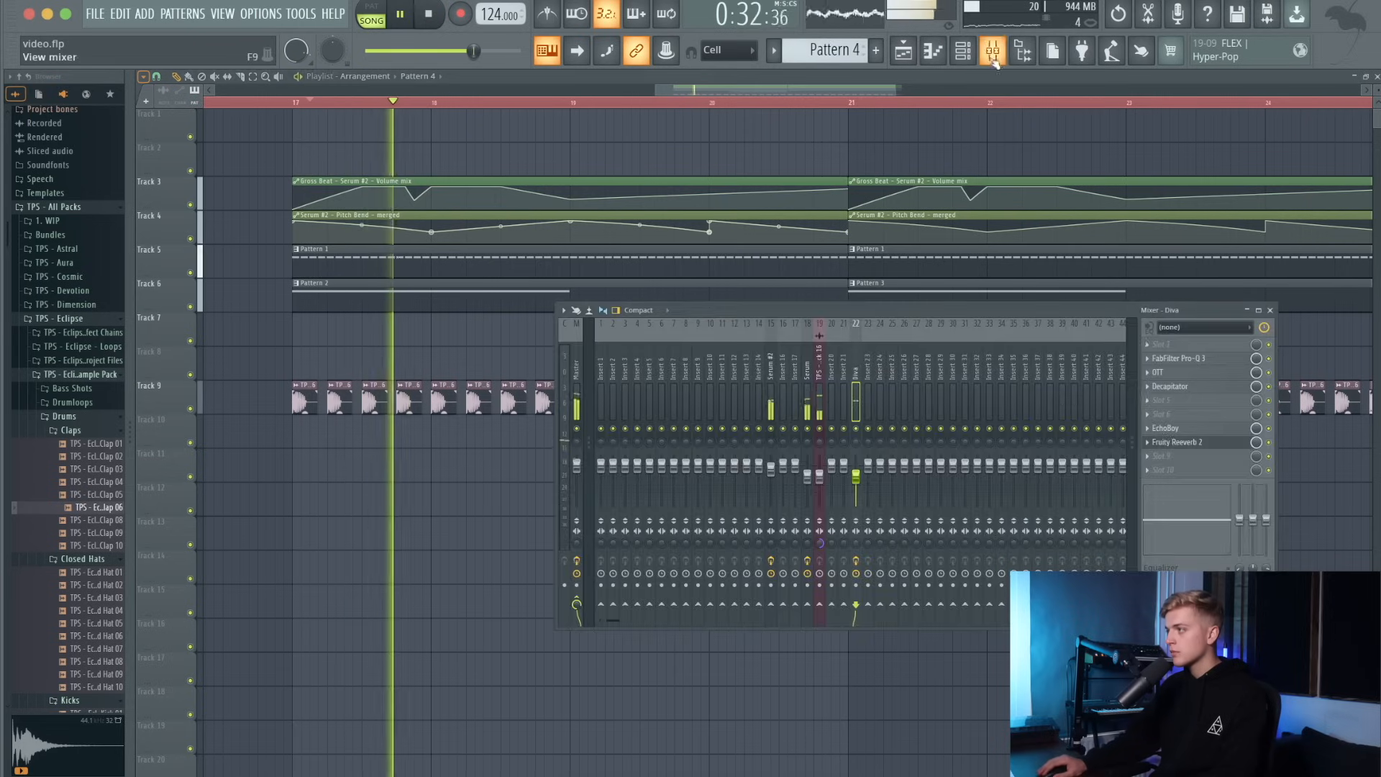
left_click(1170, 471)
left_click(1327, 302)
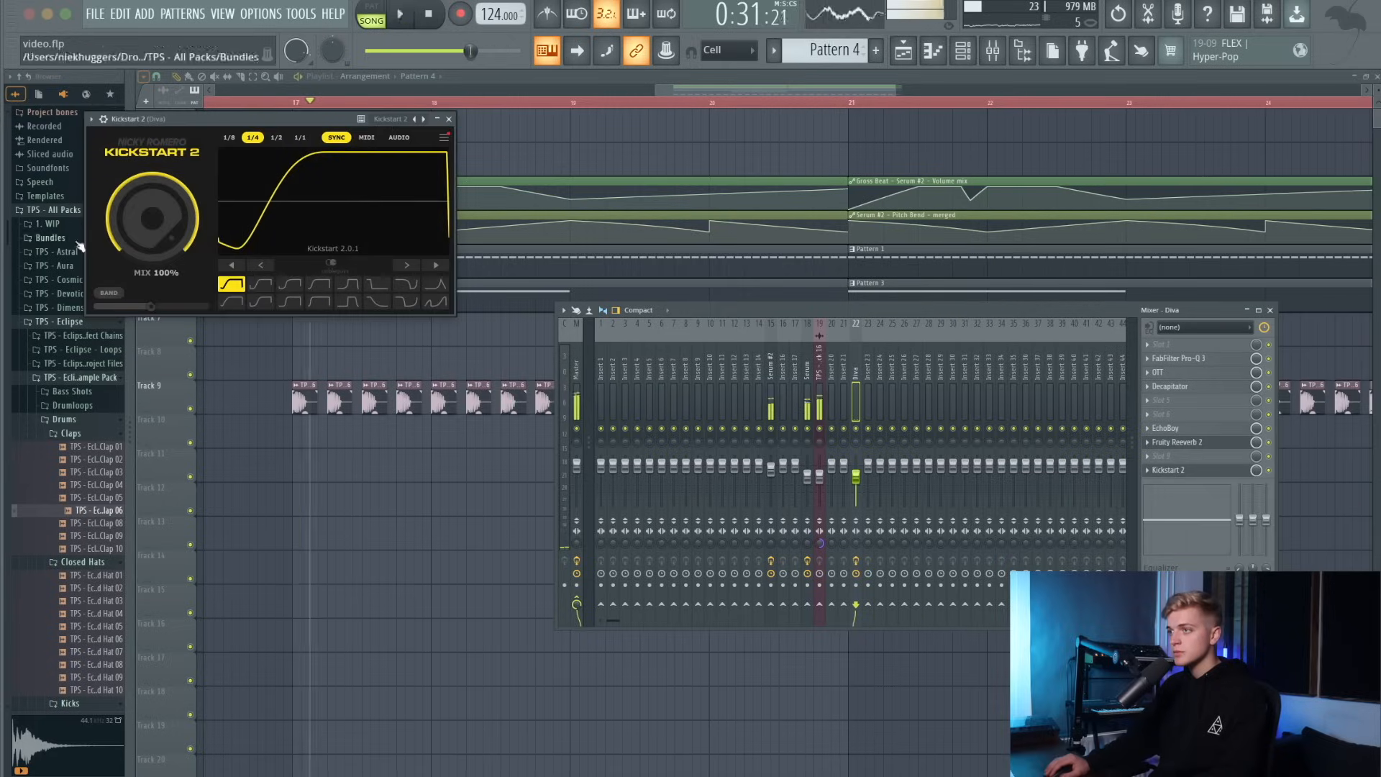
left_click_drag(152, 219, 151, 237)
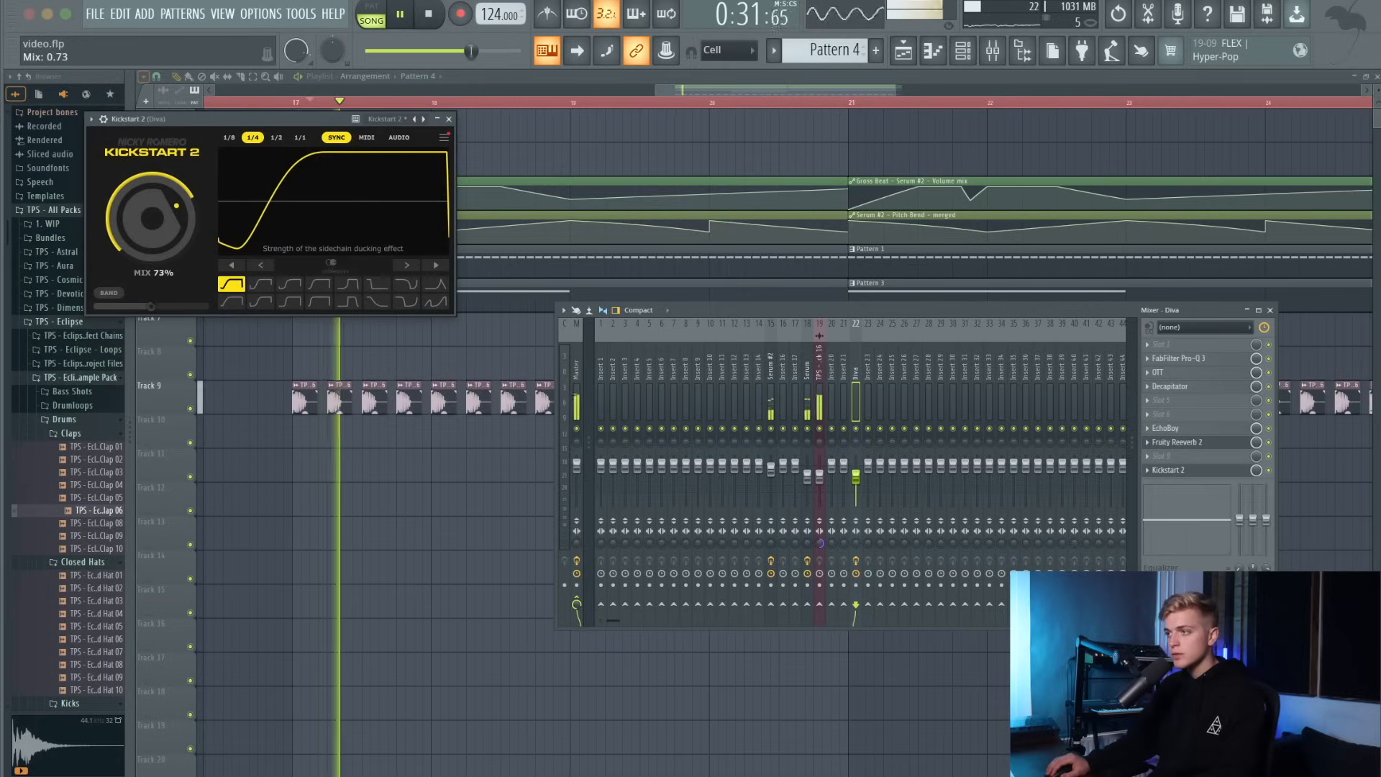
key("space")
key("F9")
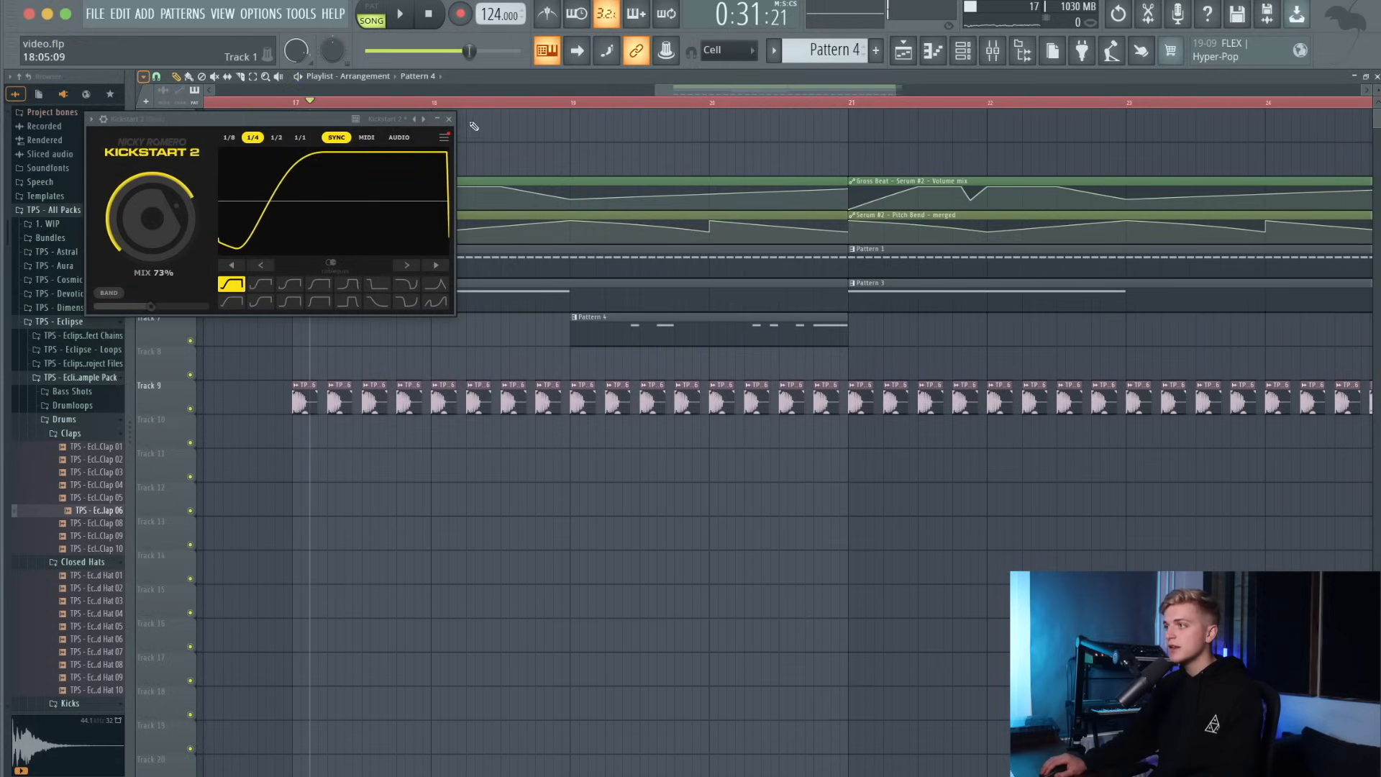
left_click(449, 119)
Duplicate the Pattern 4 clip on Track 7 so the copy starts at bar 23.
key("space")
scroll(385, 153, "down", 5)
scroll(931, 237, "up", 4)
scroll(695, 247, "down", 2)
scroll(691, 252, "down", 1)
scroll(478, 242, "up", 5)
left_click_drag(481, 320, 1019, 327)
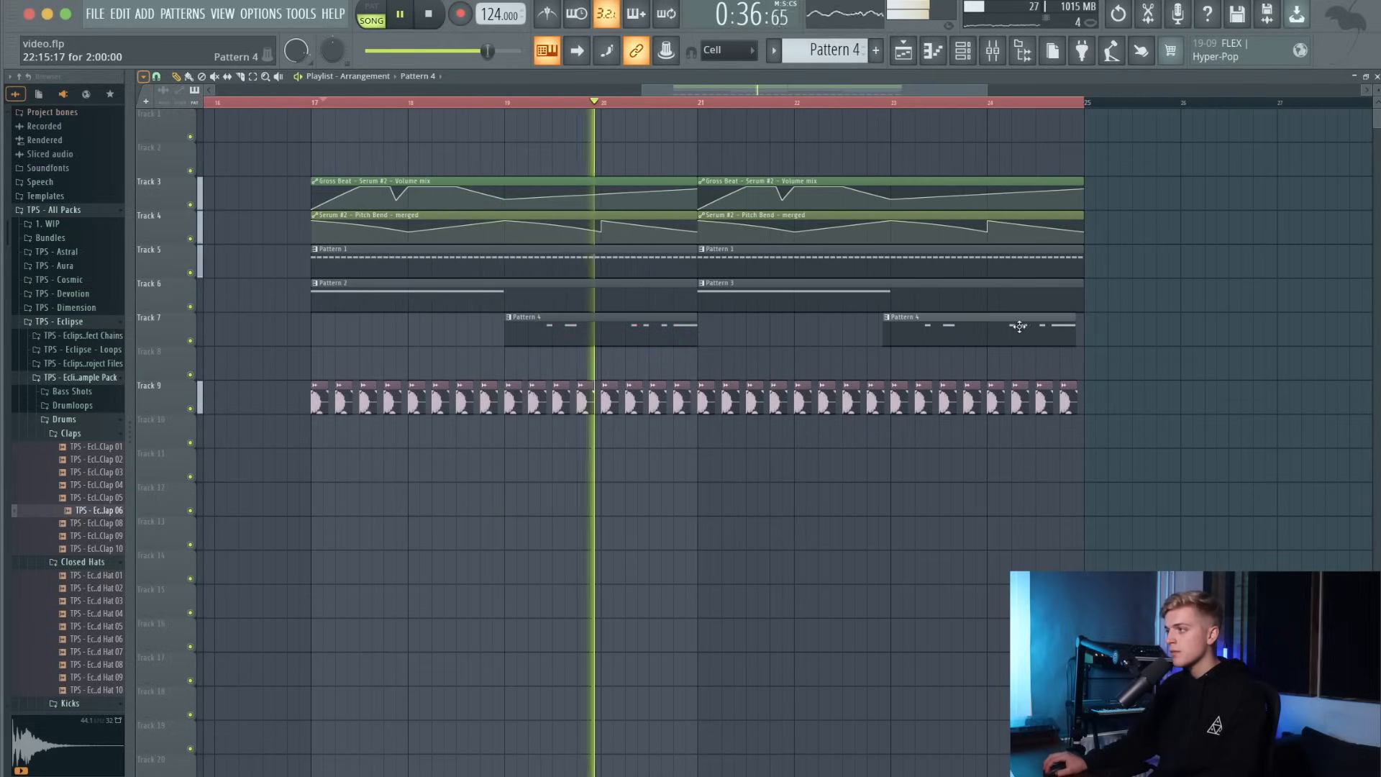
scroll(1019, 327, "up", 3)
mouse_move(925, 326)
left_mouse_down()
mouse_move(984, 333)
mouse_move(947, 328)
left_mouse_up()
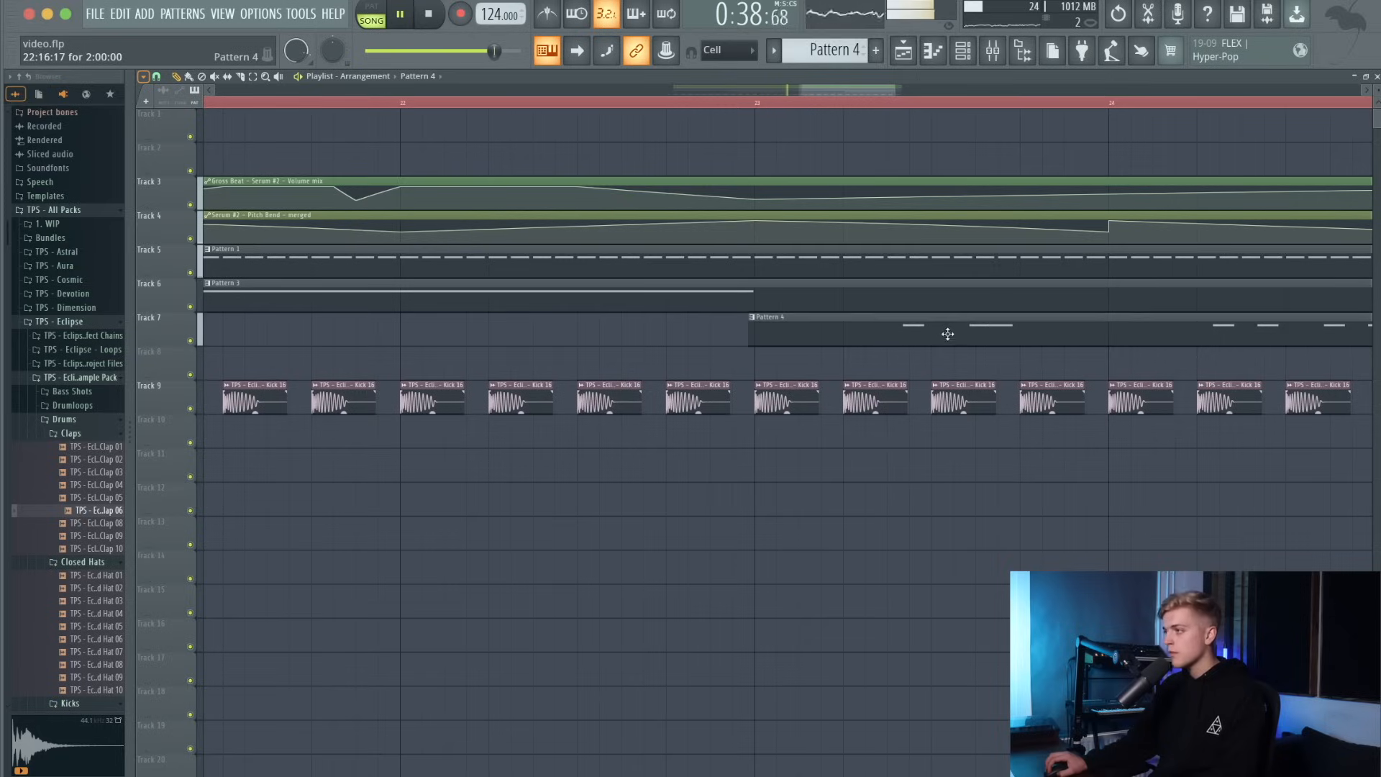
scroll(817, 329, "up", 3)
scroll(837, 333, "down", 8)
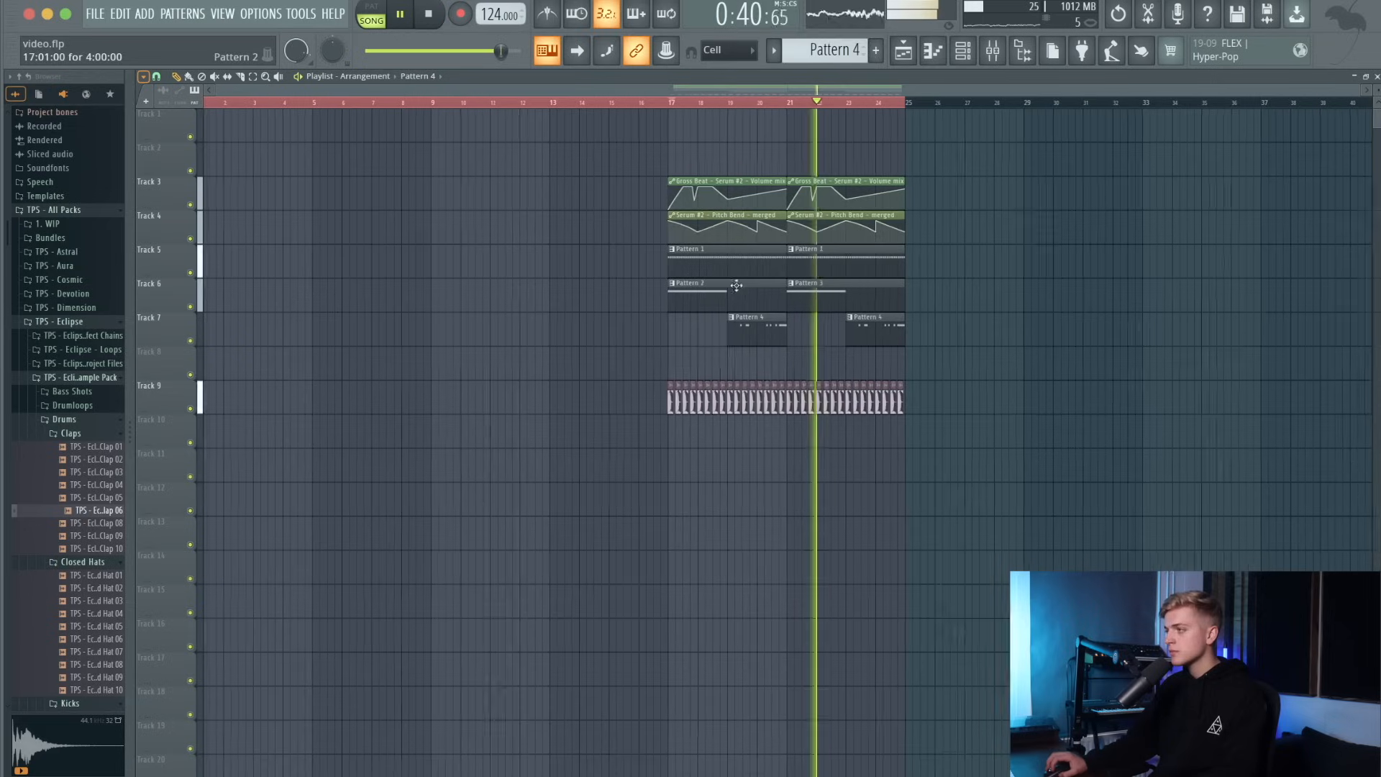
Listen to the loop with the mixer open to check the layer balance, and close the mixer.
scroll(788, 331, "up", 3)
left_click(993, 52)
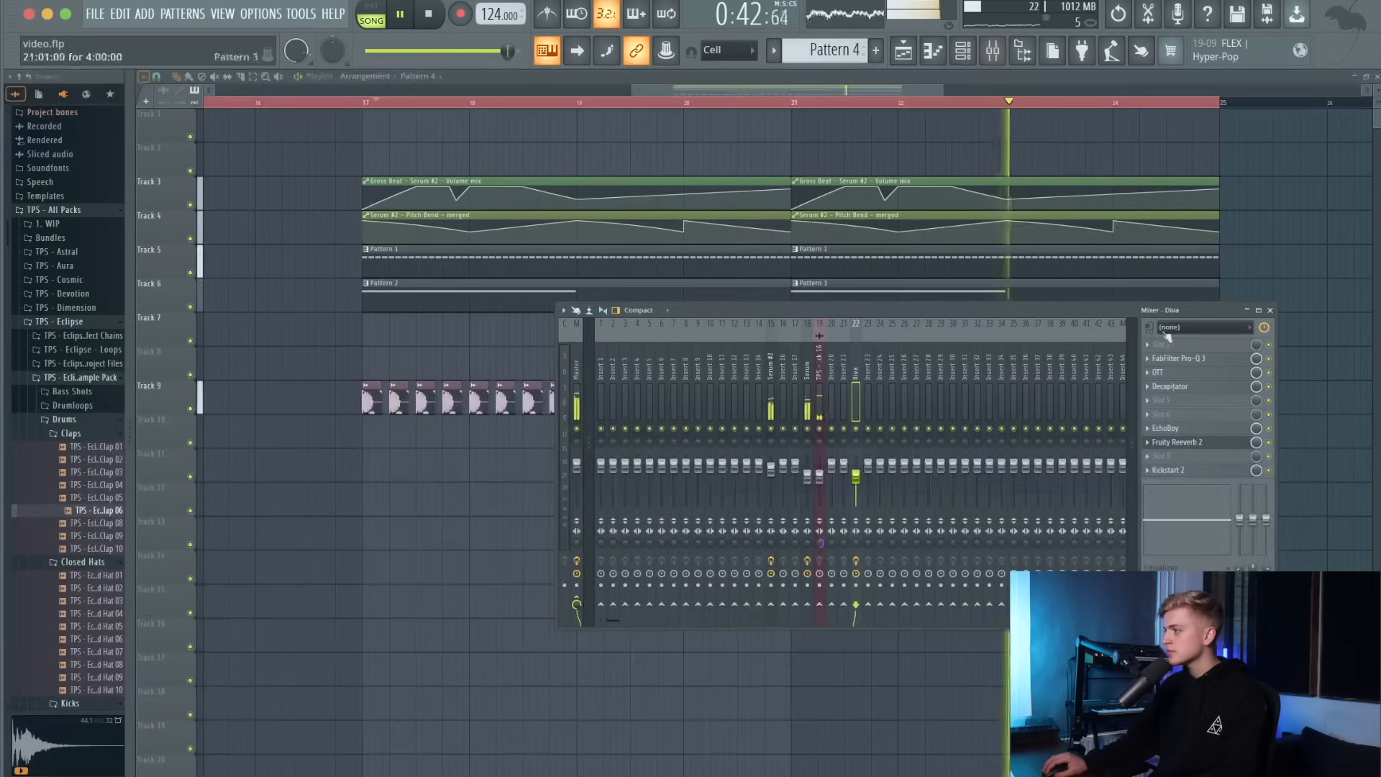
key("space")
key("space")
key("space")
left_click(1270, 310)
Open Diva's preset browser from the channel rack and audition BS - Ray and BS - Obscura in the TPS - Nova folder.
left_click(939, 51)
left_click(942, 52)
left_click(969, 54)
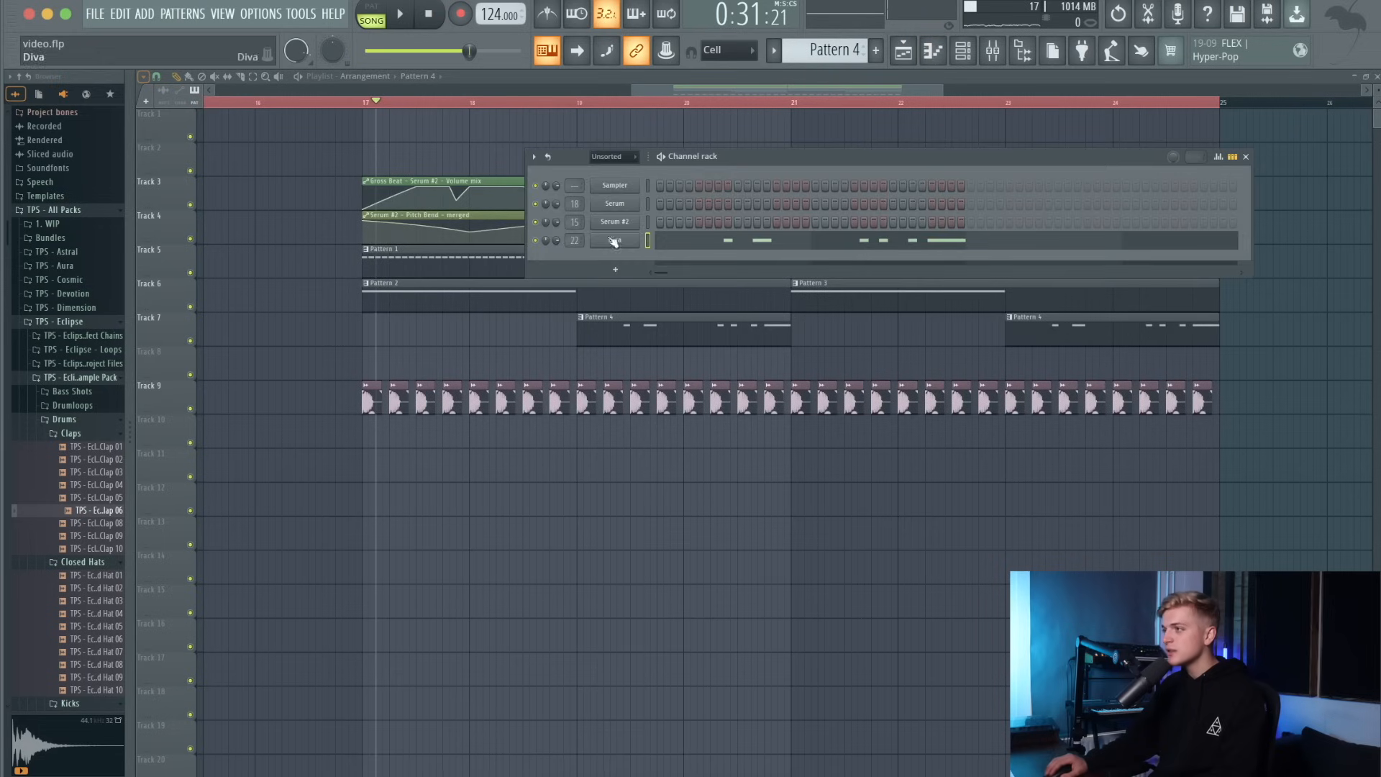
left_click(613, 240)
left_click(598, 654)
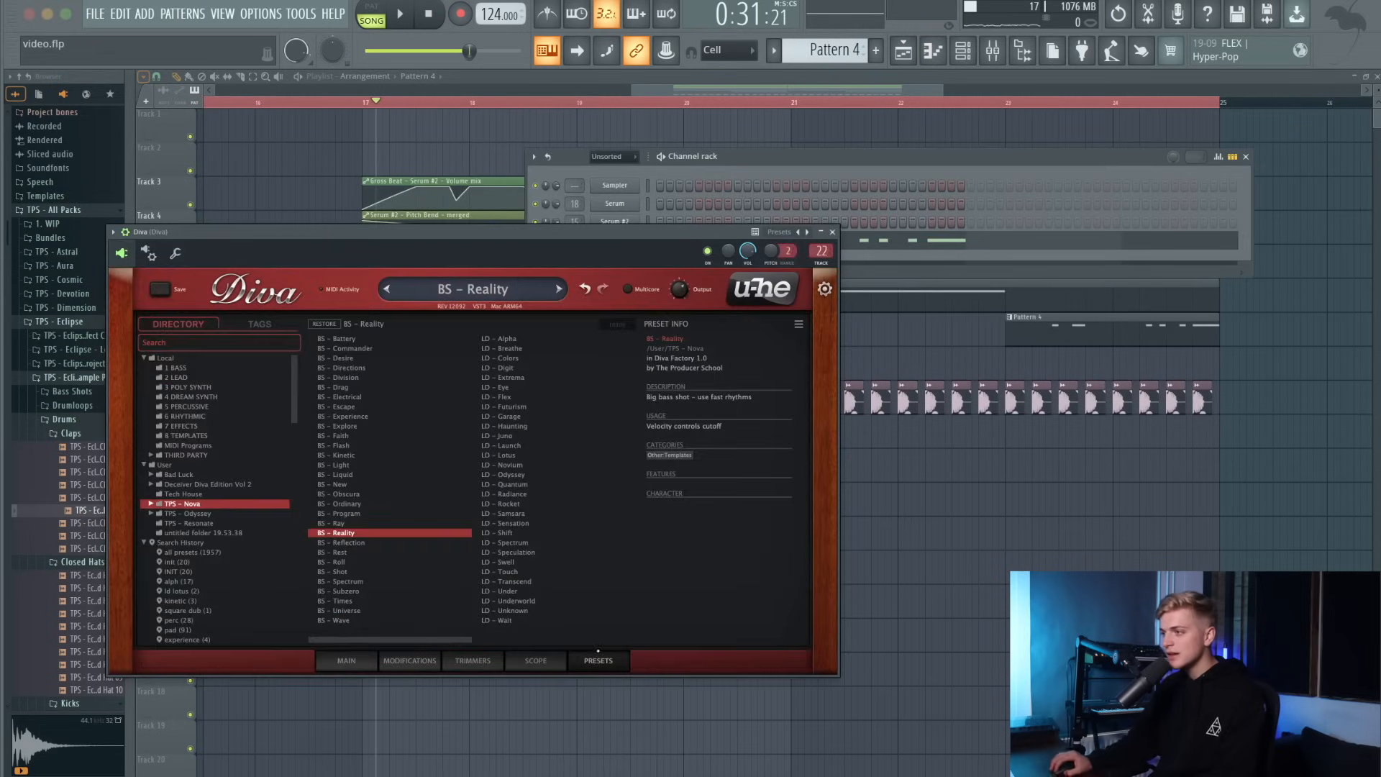
left_click(349, 522)
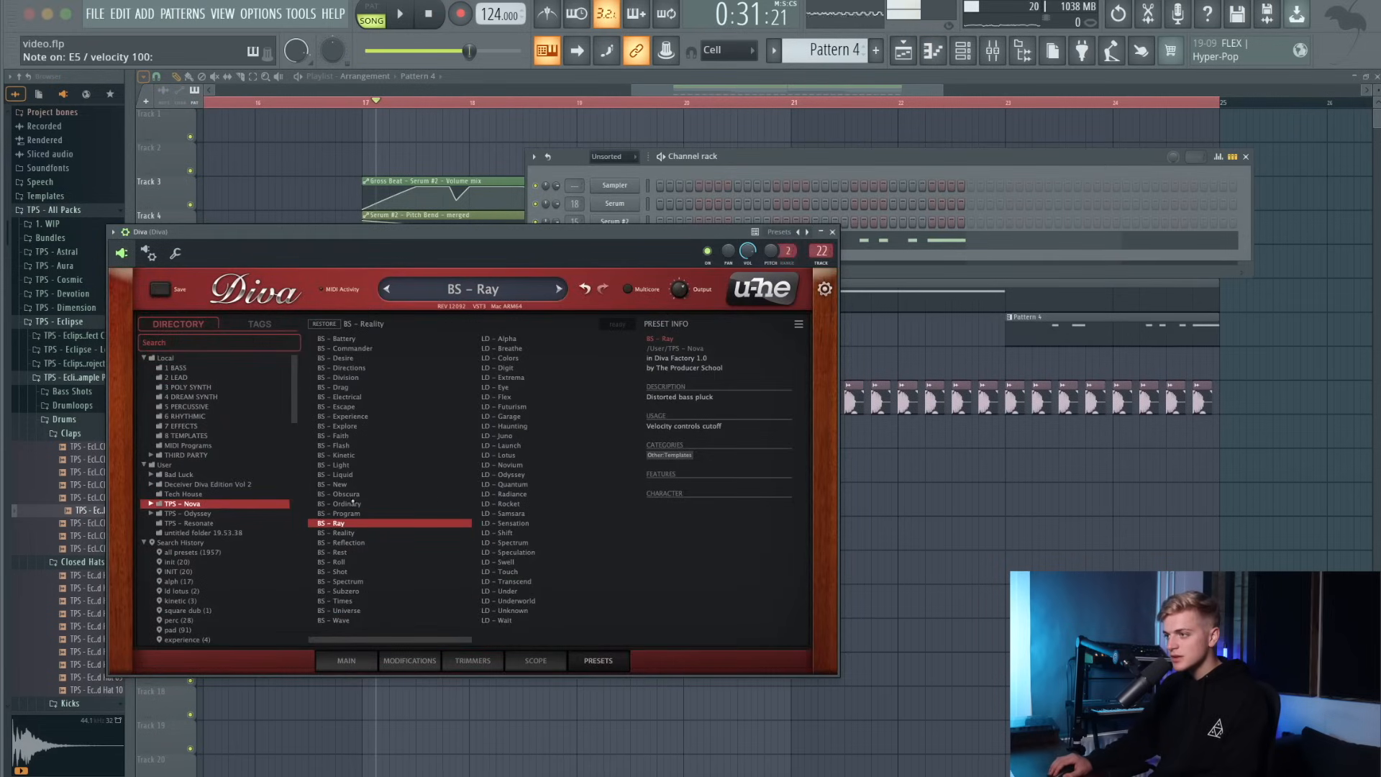
left_click(356, 493)
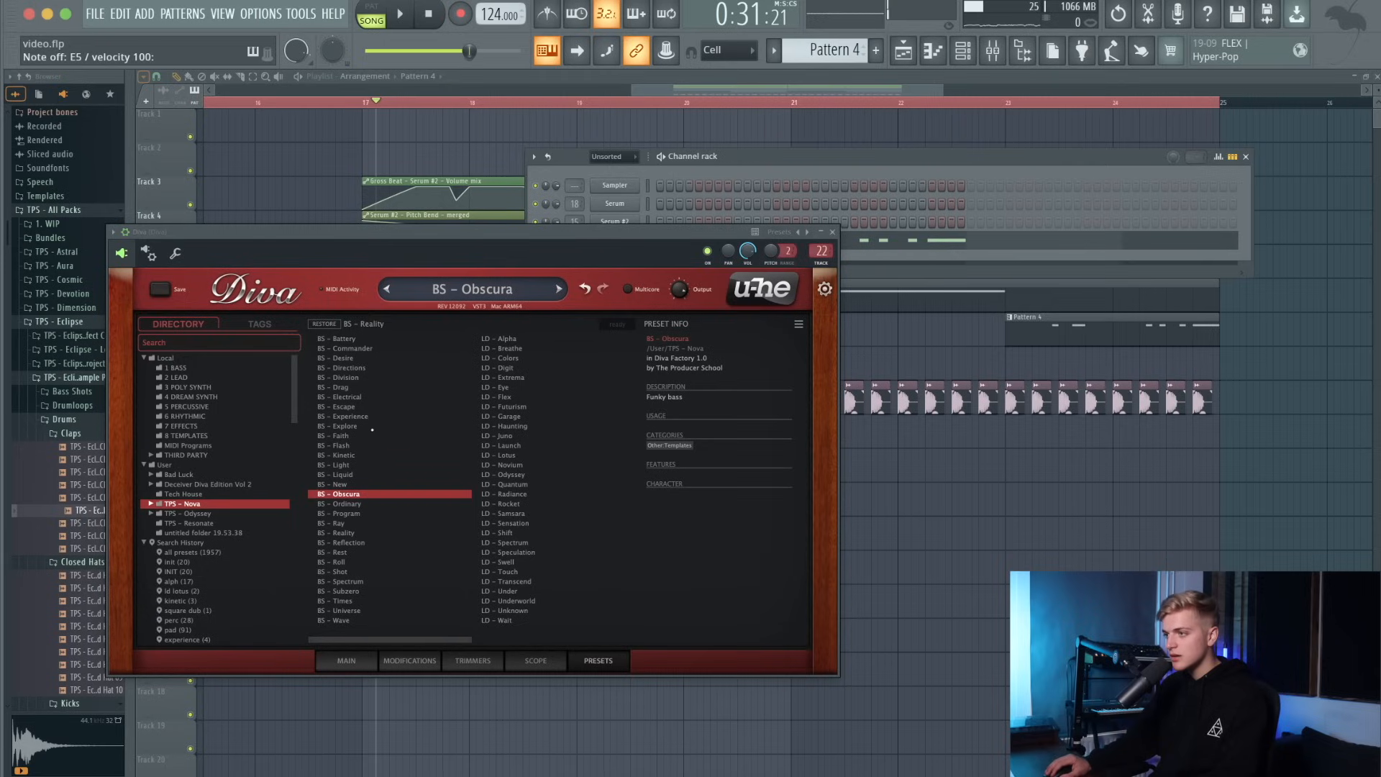
Audition BS - Flash and neighbouring bass presets in Diva's TPS - Nova folder, returning to BS - Obscura, and move the plugin window to a clear spot.
left_click(359, 435)
left_click(358, 455)
left_click(358, 445)
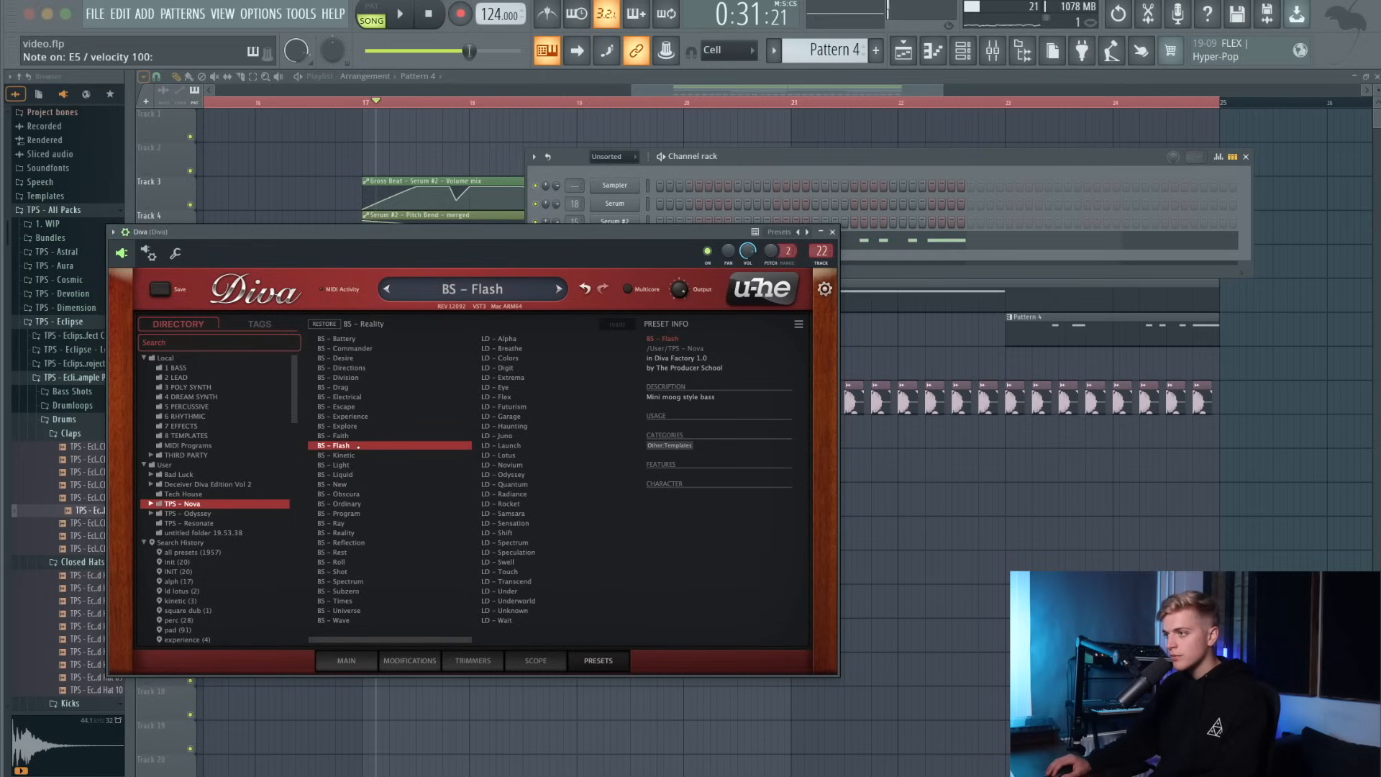
left_click_drag(572, 233, 609, 346)
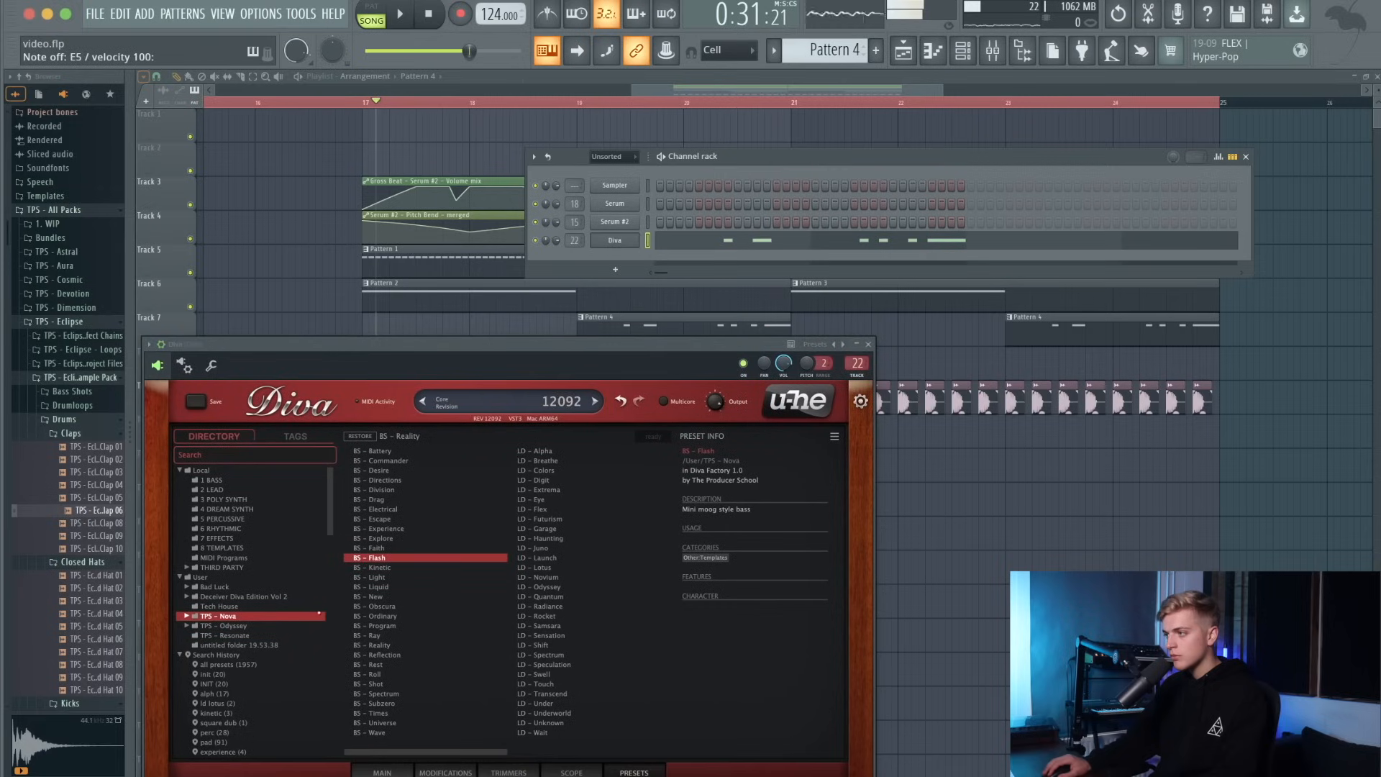
left_click(375, 586)
left_click(369, 577)
left_click(375, 606)
left_click_drag(432, 344, 438, 310)
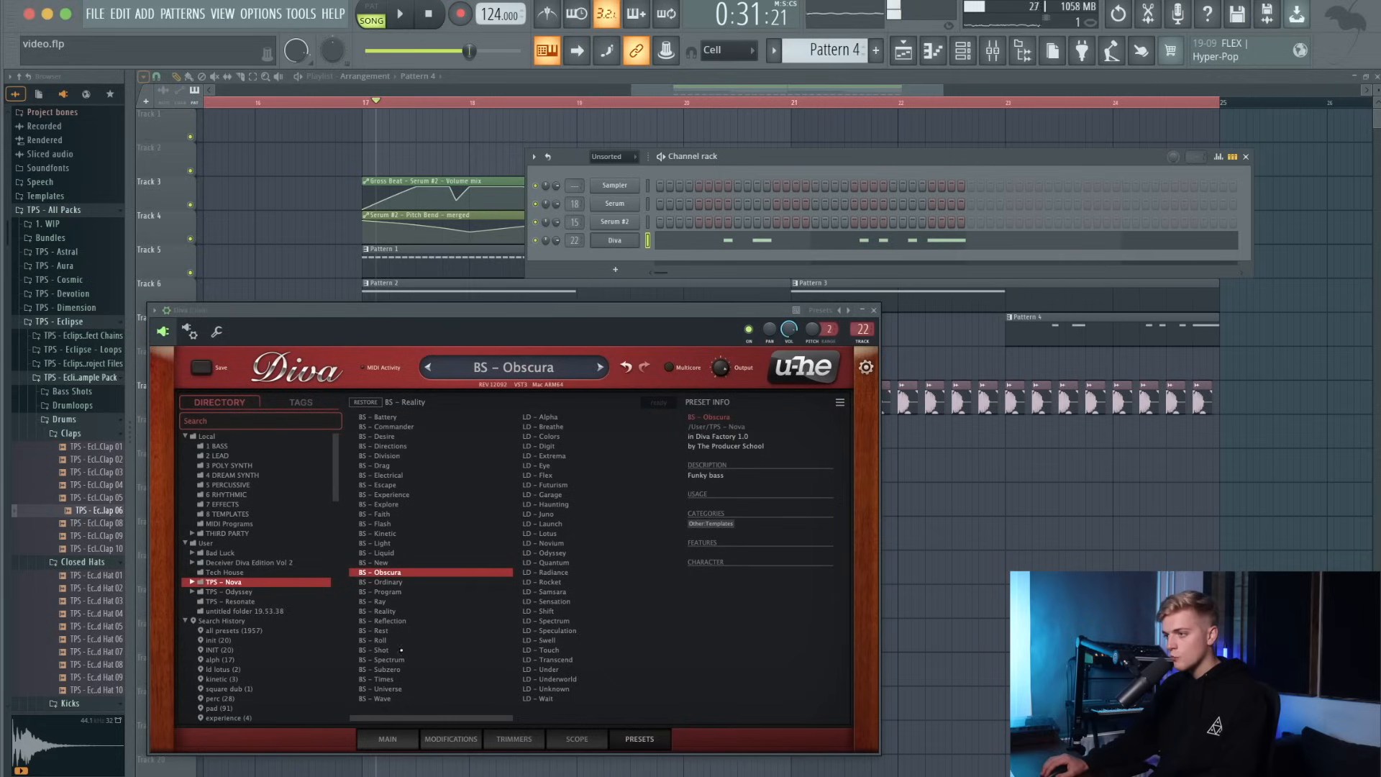
Audition the BS - Roll, Shot, Reality and Reflection presets, and load BS - Rest in Diva.
left_click(398, 640)
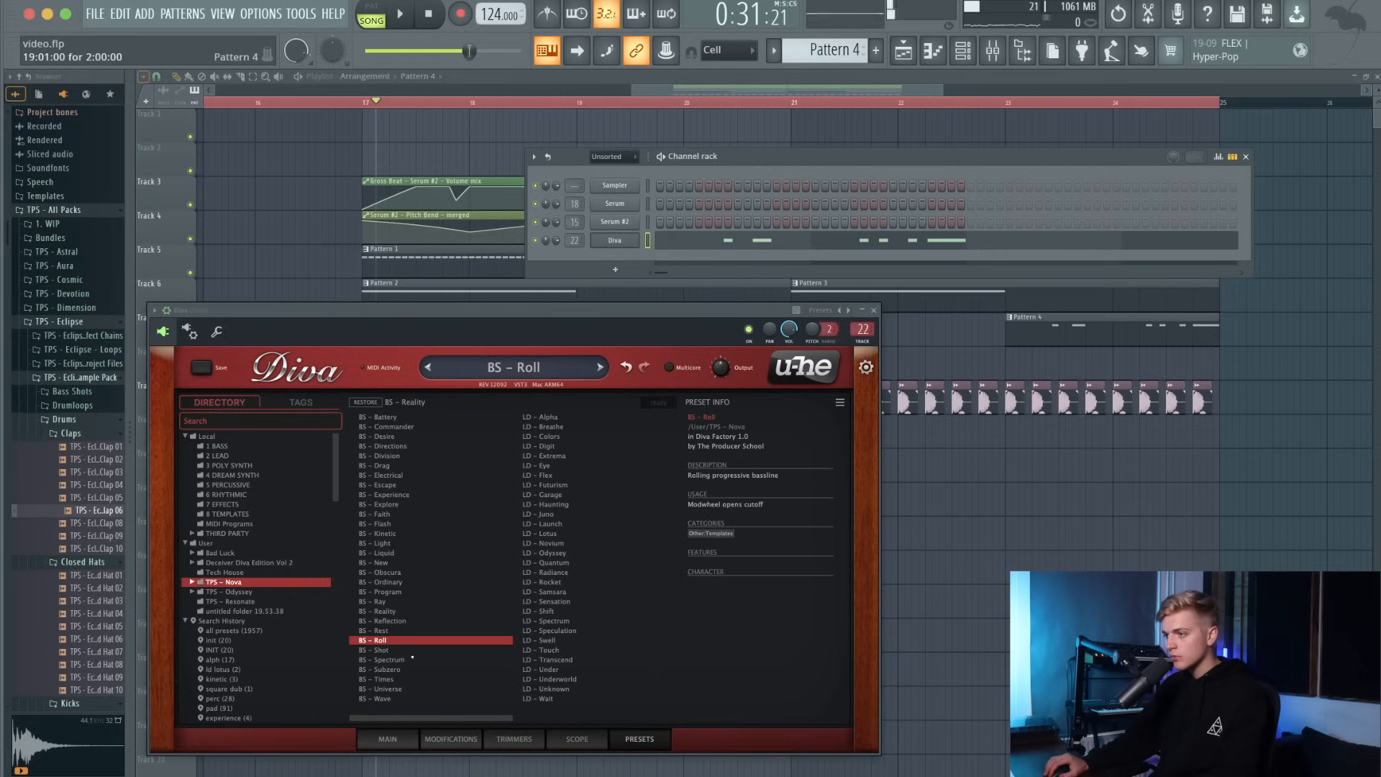
left_click(410, 649)
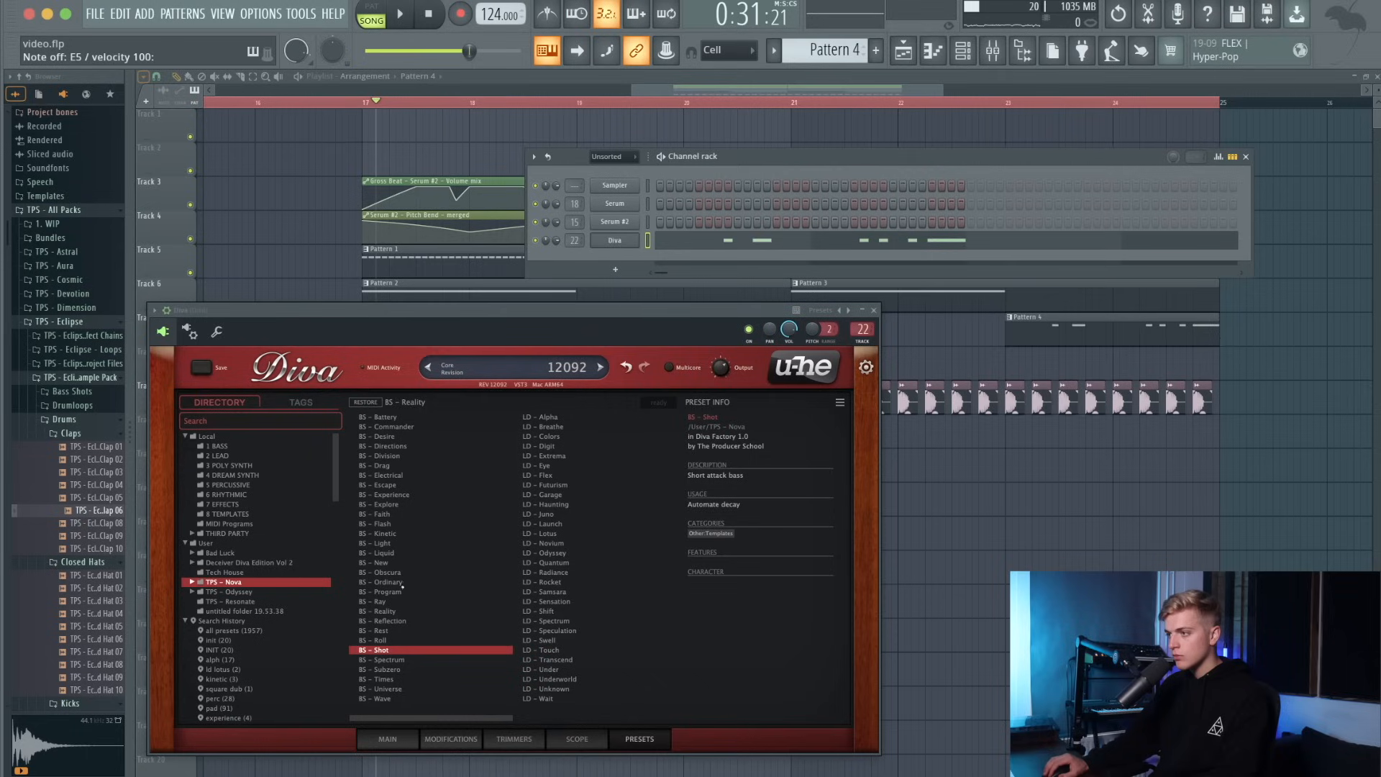
left_click(400, 612)
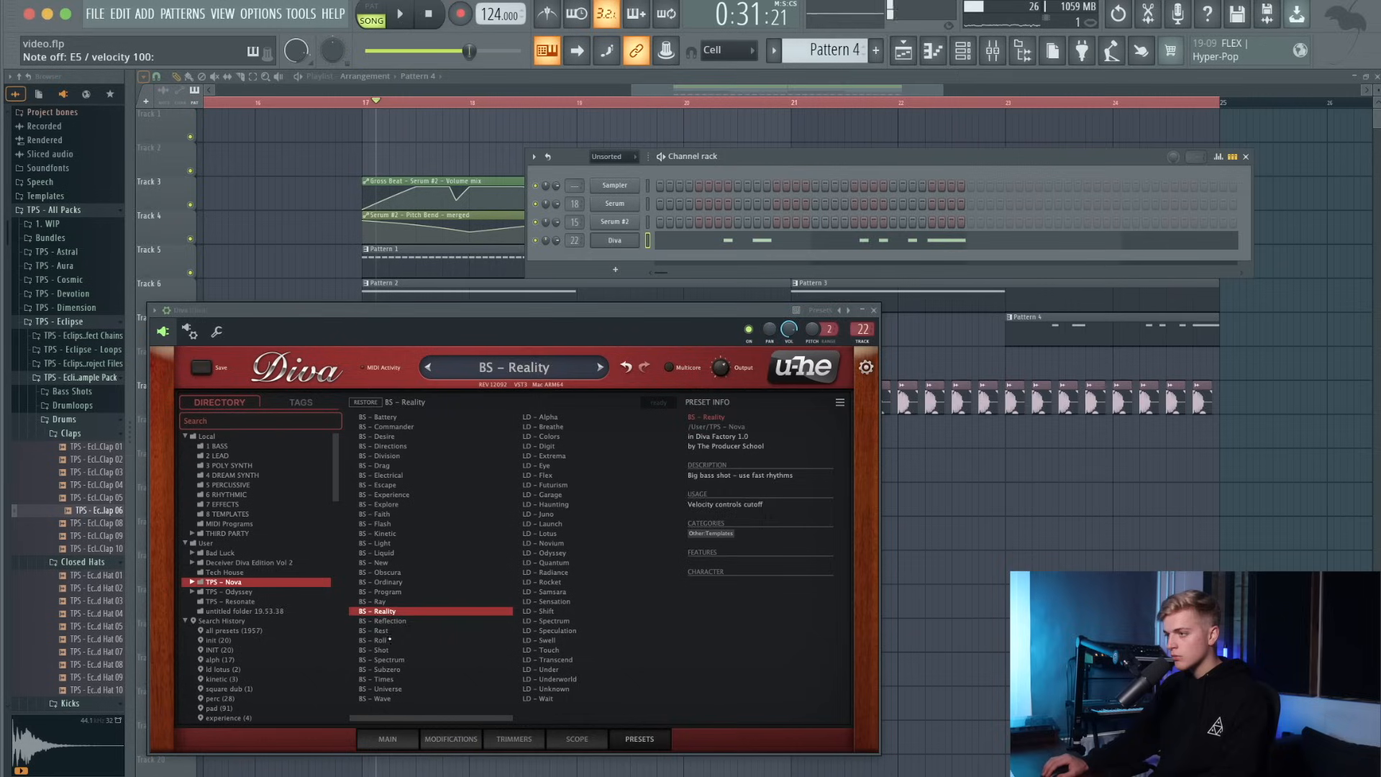
key("Down")
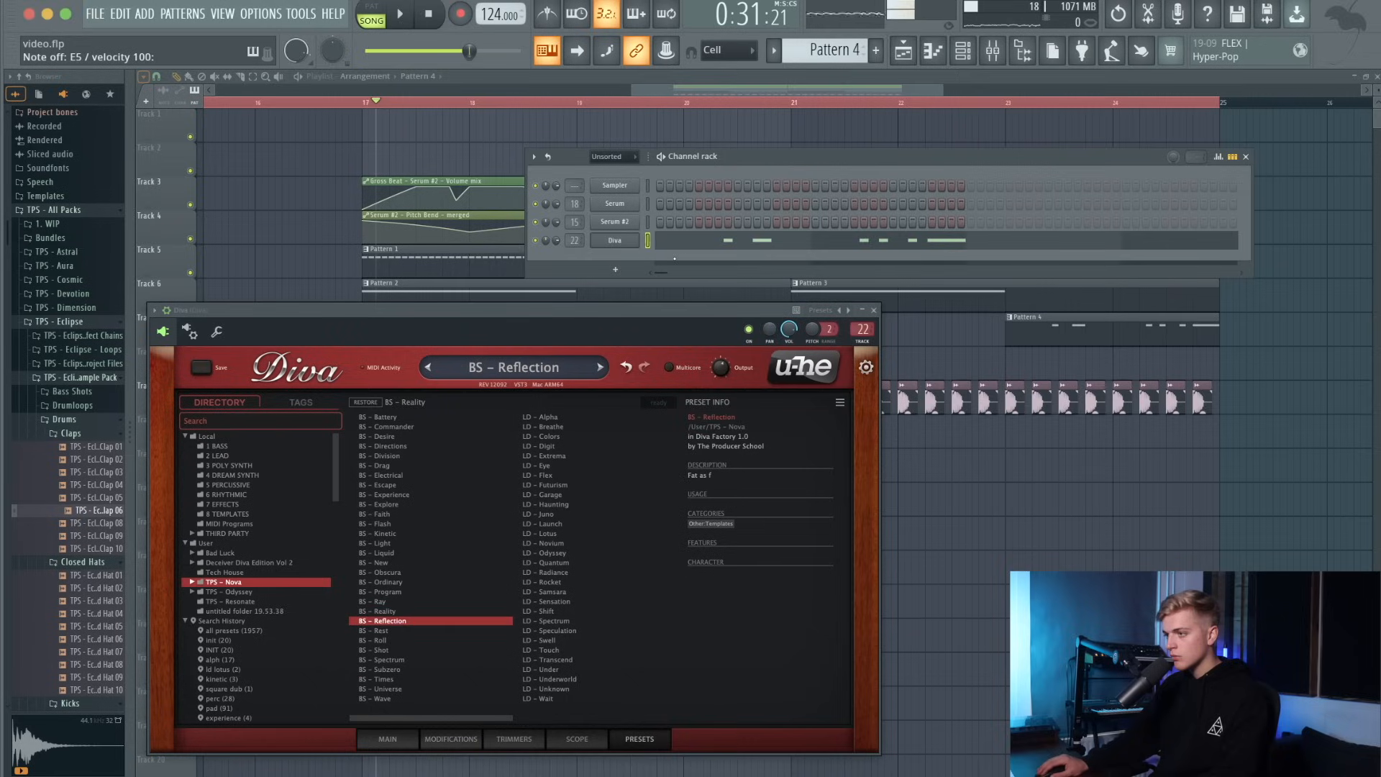
left_click(395, 630)
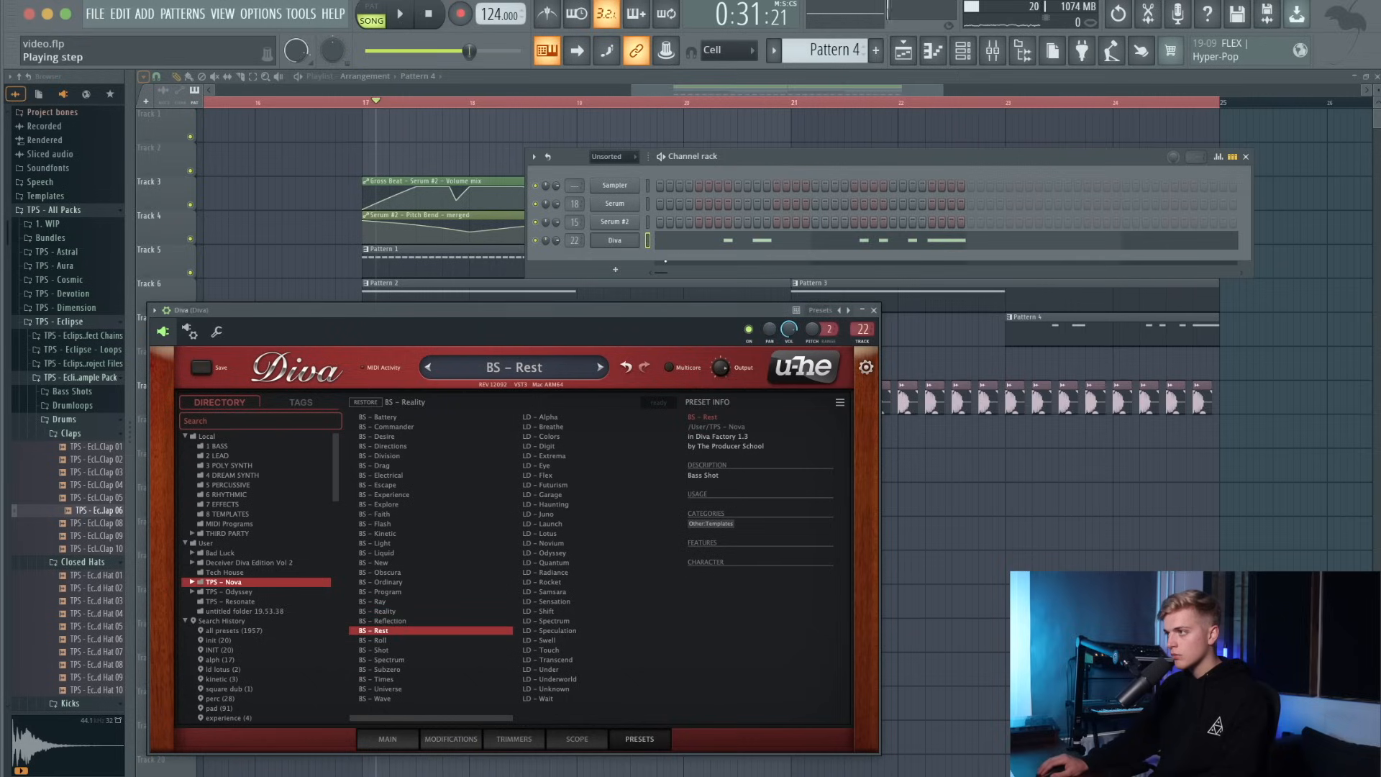
Delete the long final note from Diva's Pattern 4 in the piano roll, and return to the playlist.
left_click(705, 241)
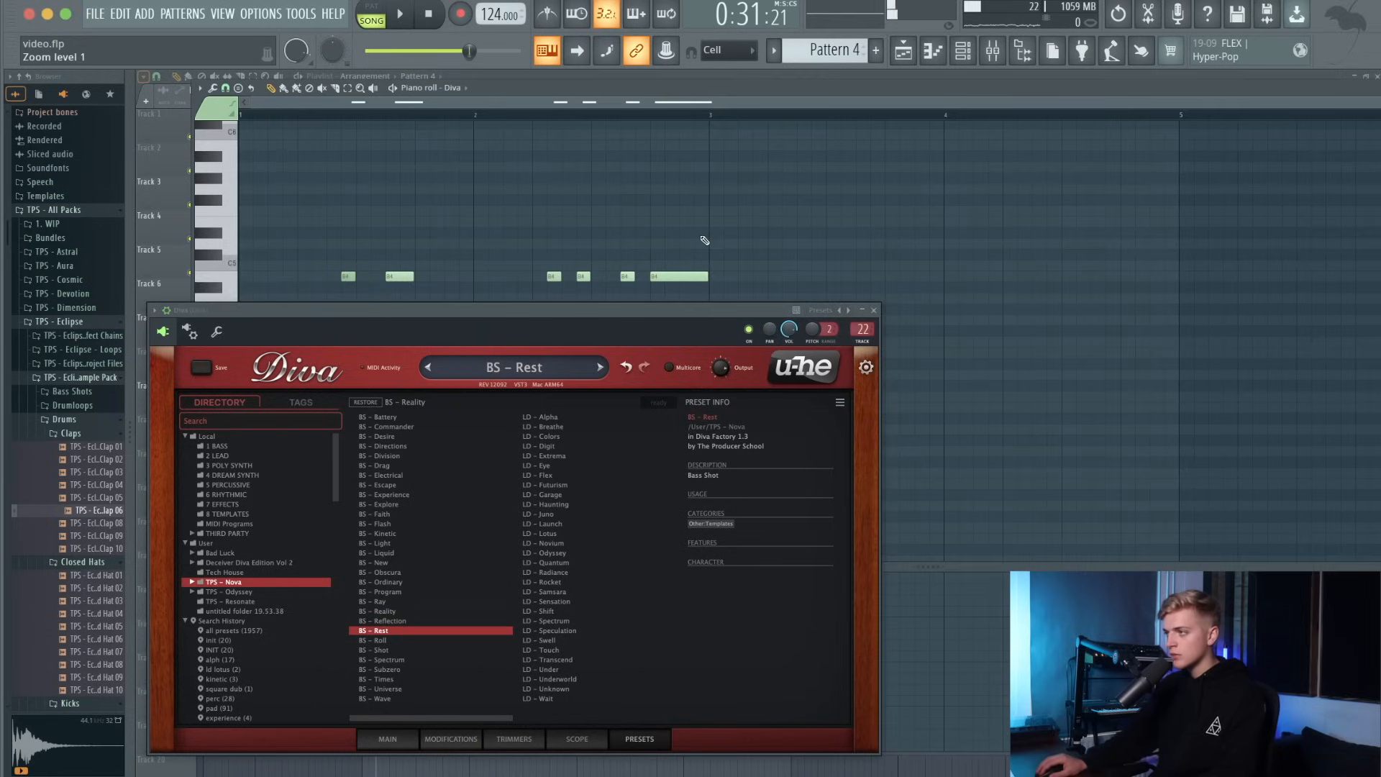
left_click(862, 312)
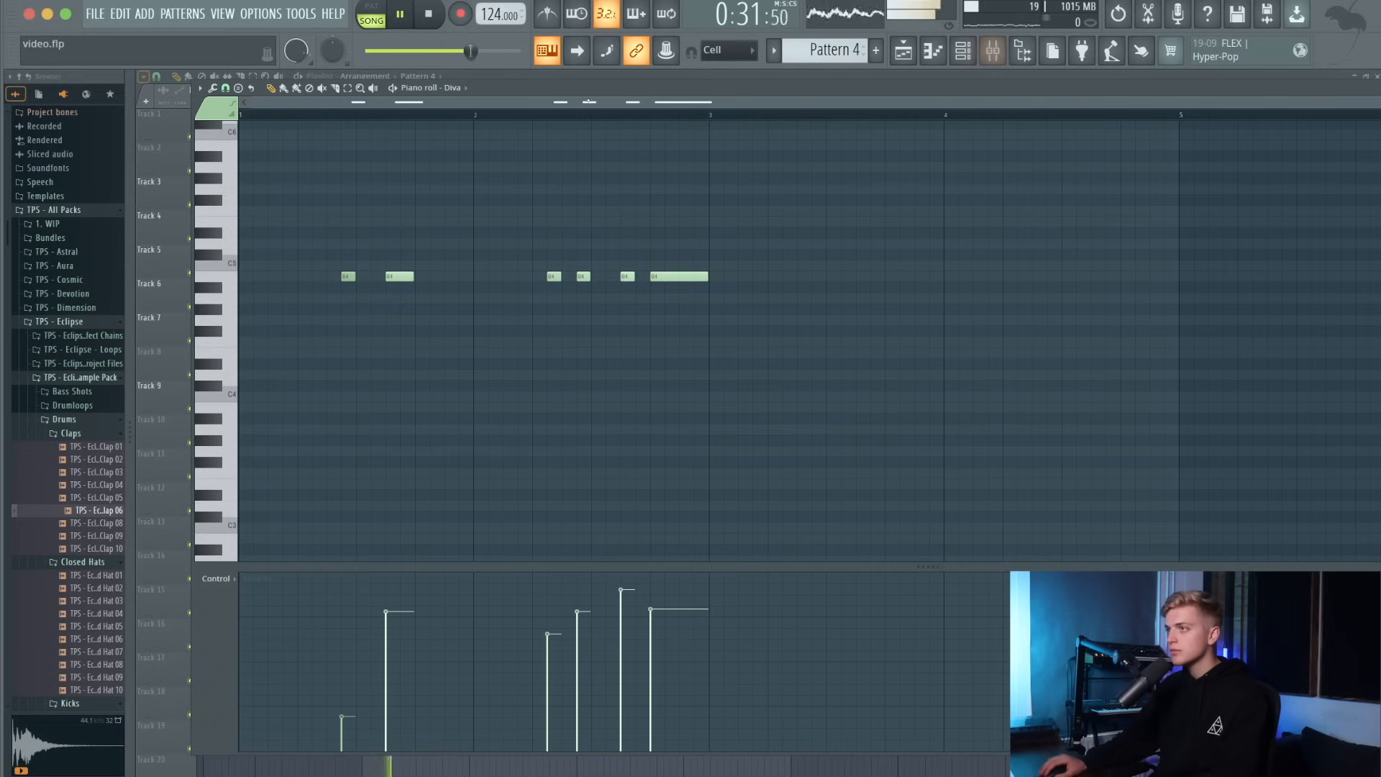
left_click(389, 13)
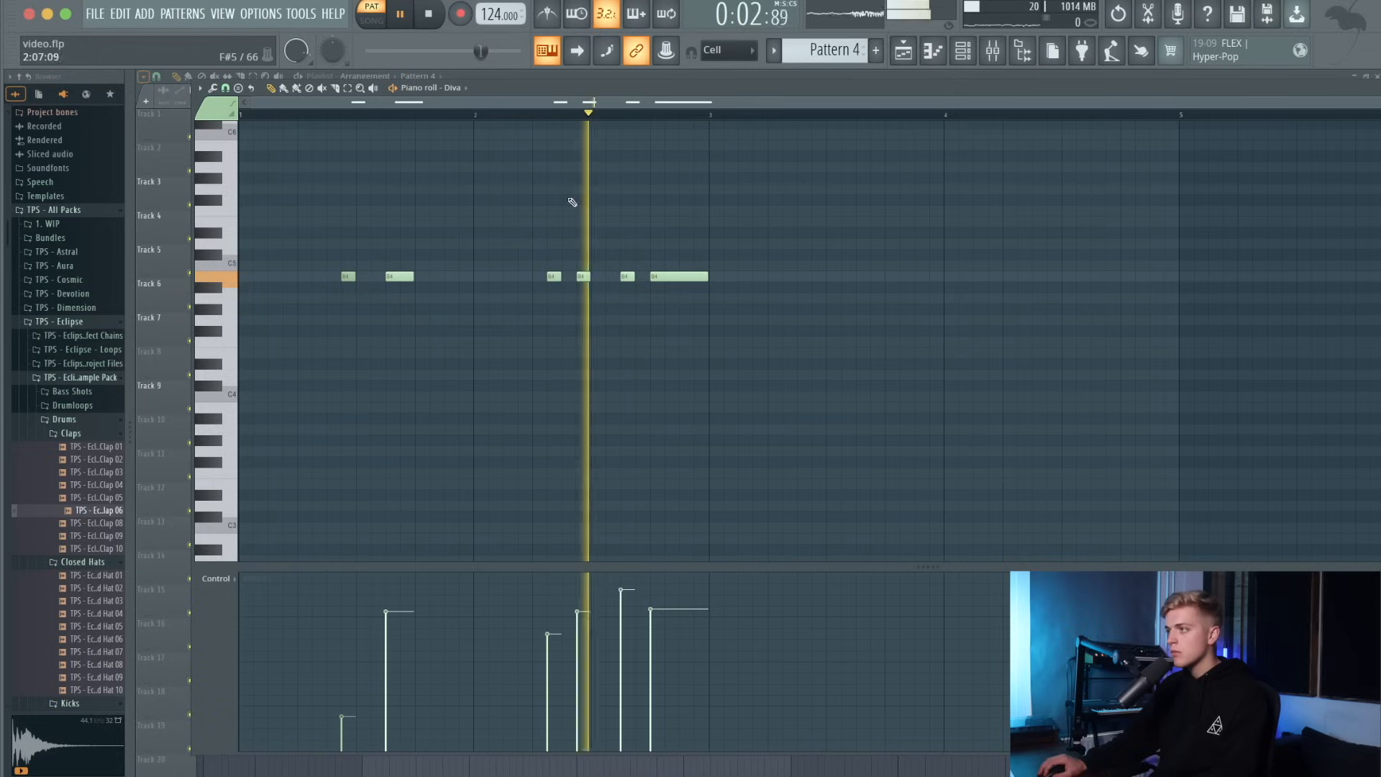
right_click(683, 276)
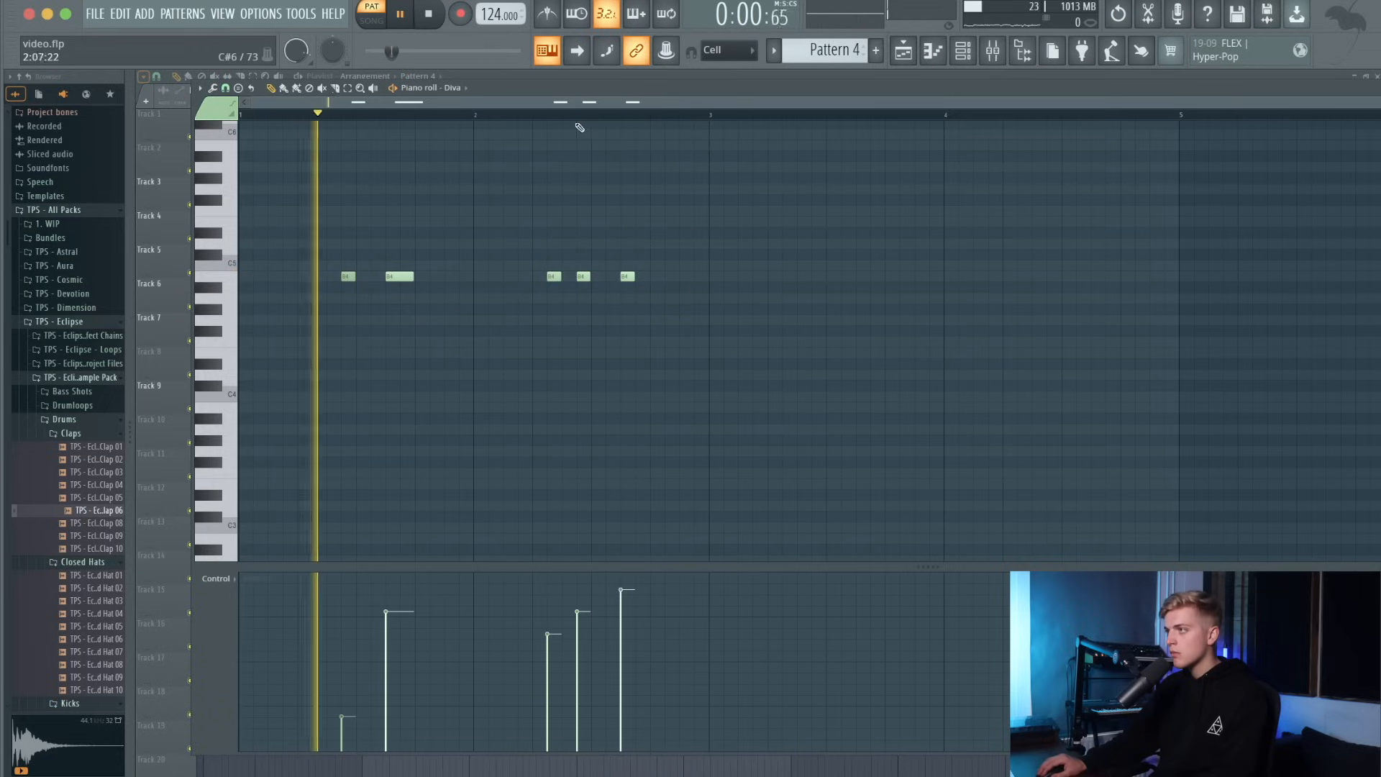
left_click(907, 48)
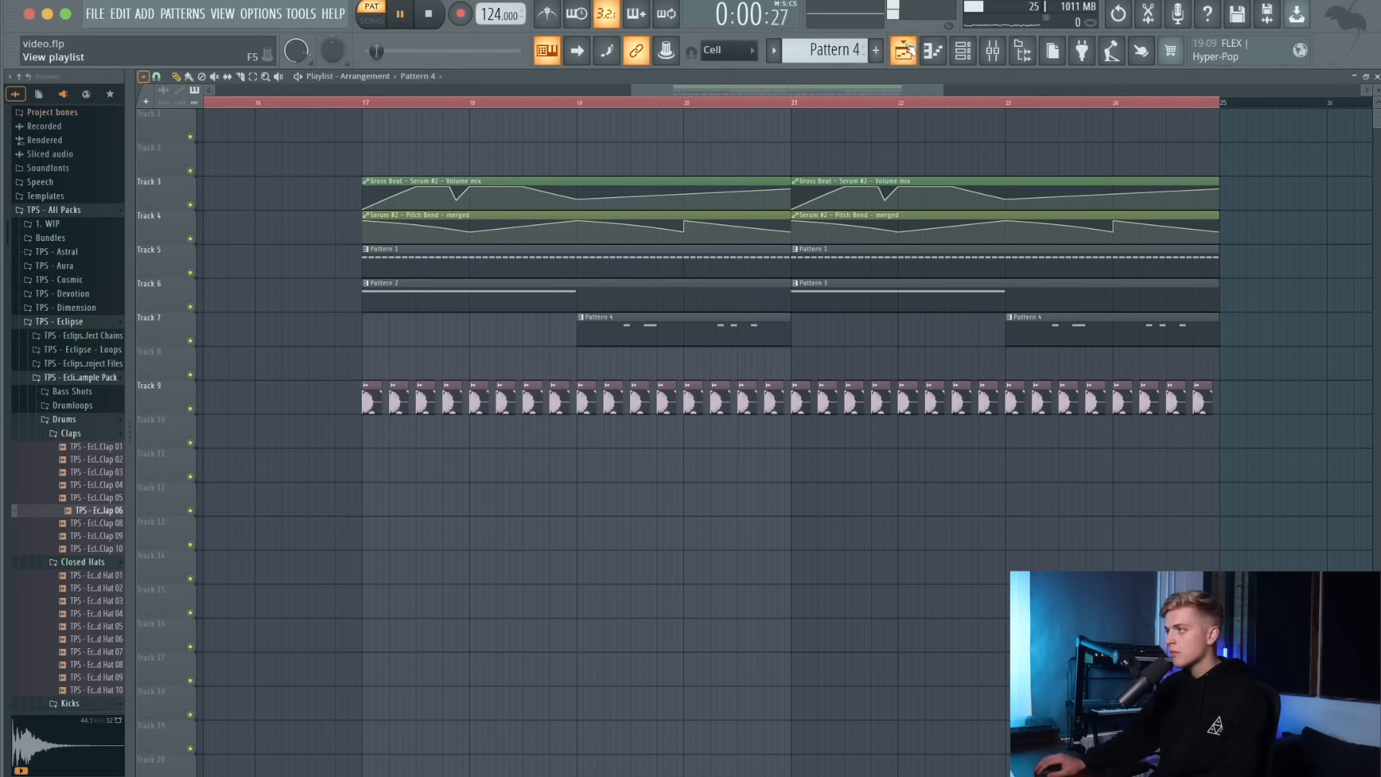
Review the EchoBoy and Fruity Reeverb 2 settings on Diva's mixer track while the loop plays.
left_click(1000, 51)
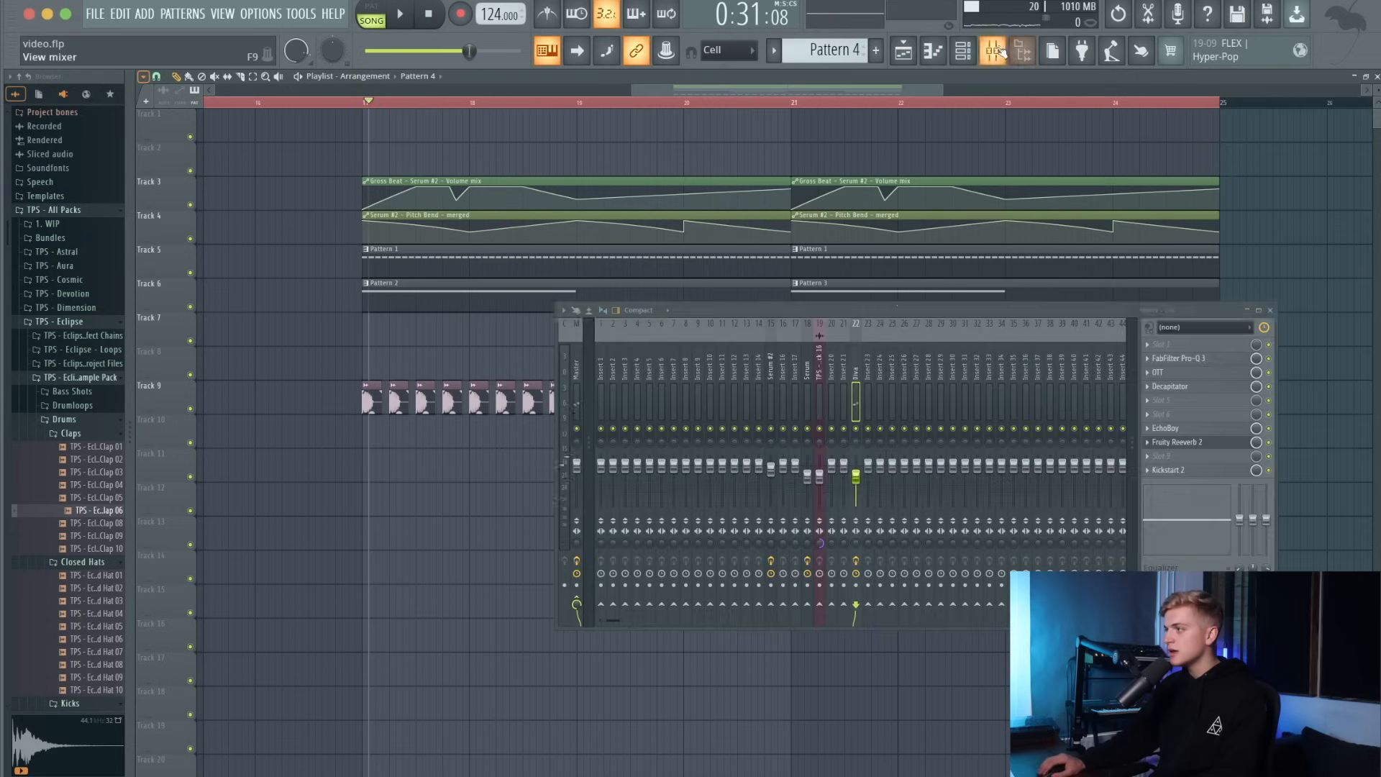
left_click(1166, 429)
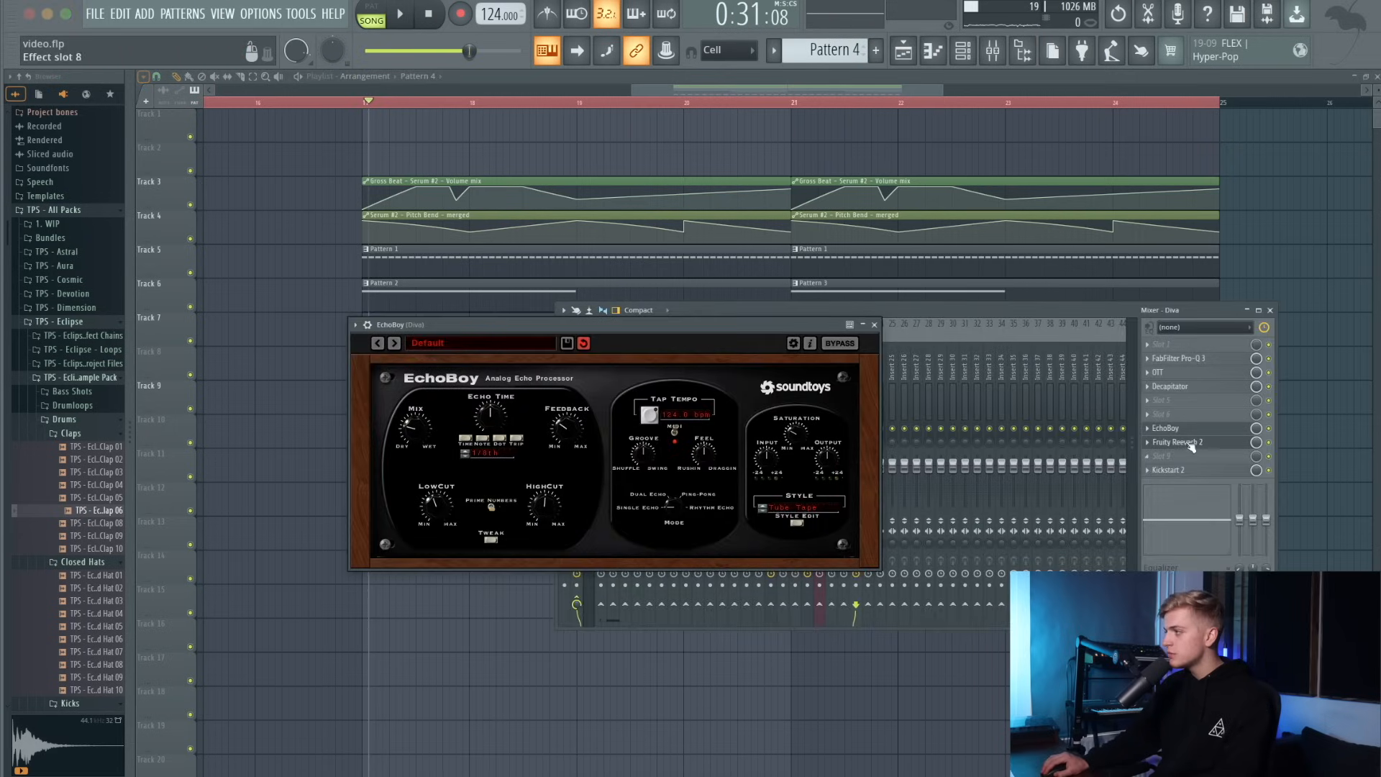
left_click(1188, 443)
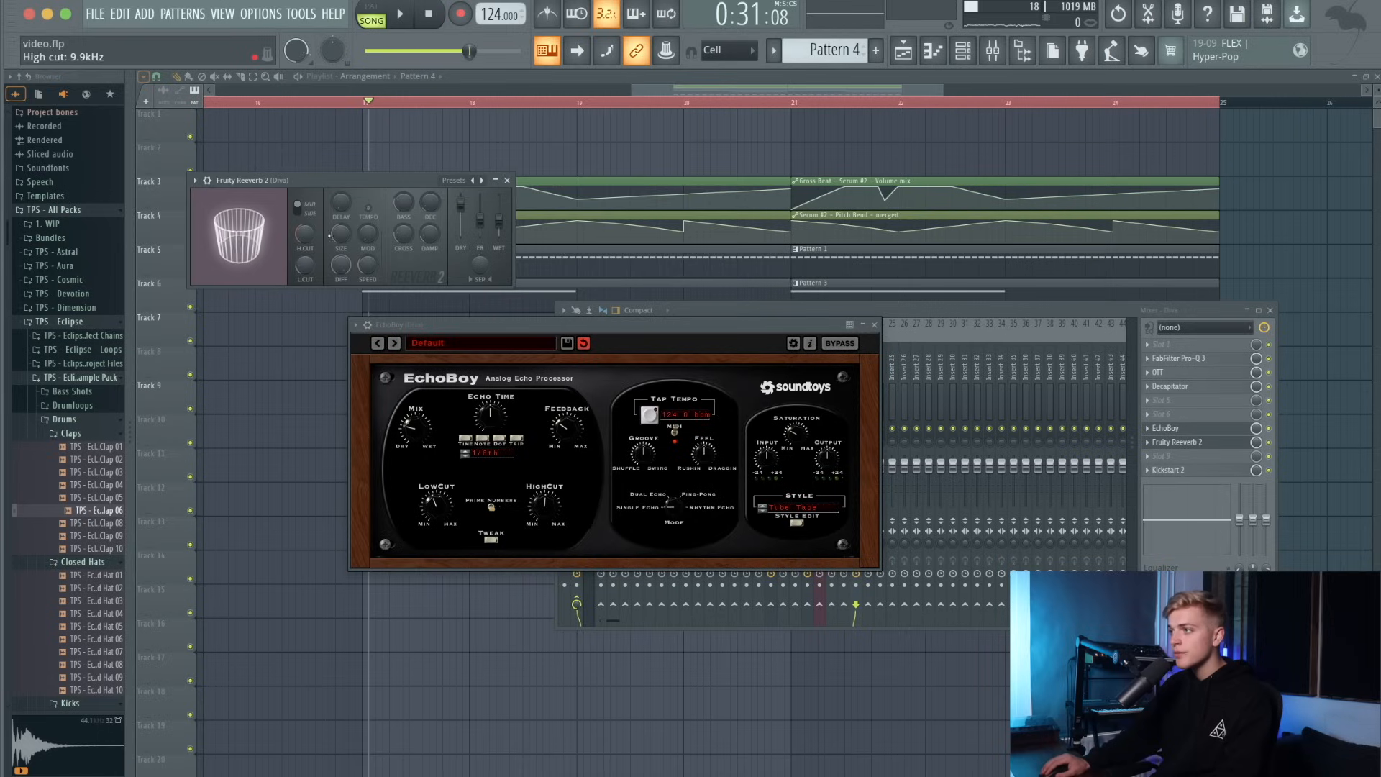
key("space")
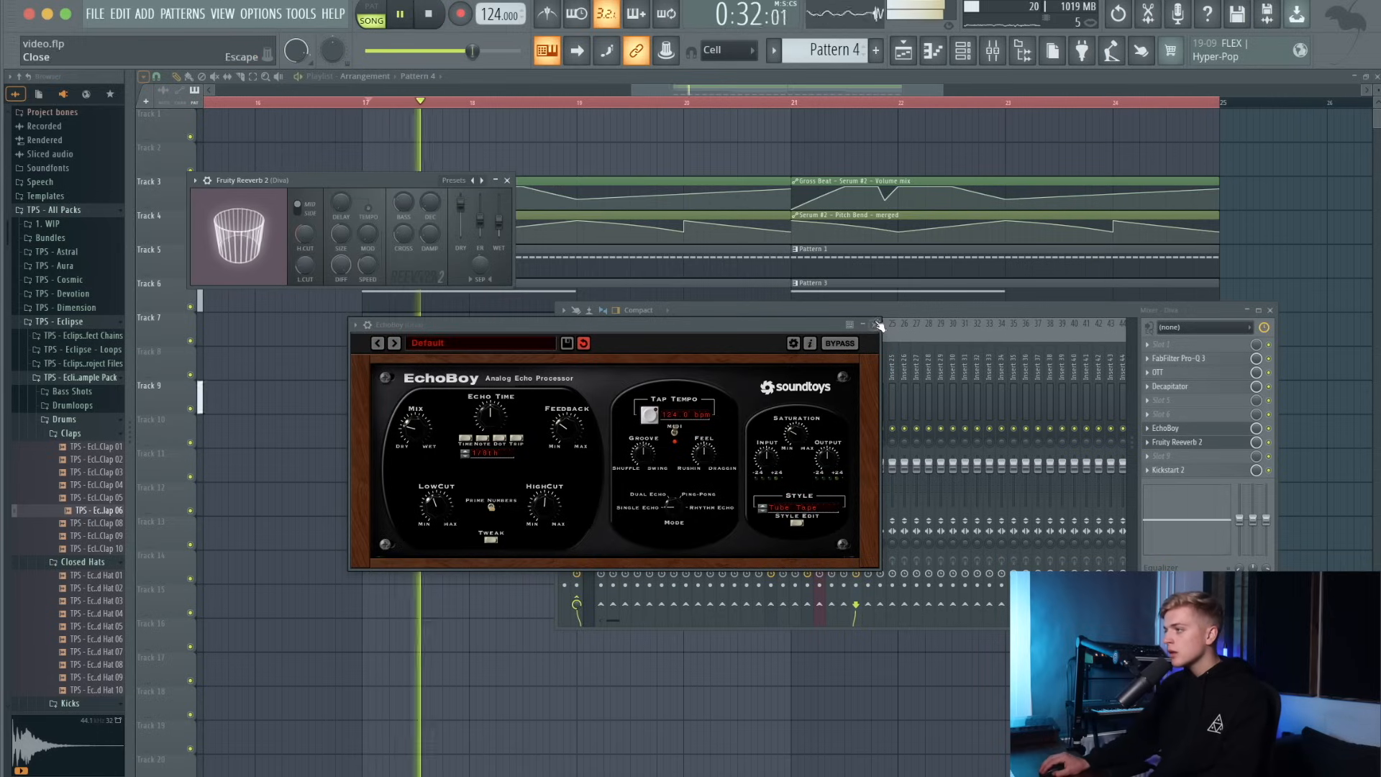
left_click(1165, 428)
Set Decapitator's drive on the Diva track to 4.1, lower the track's volume to 70%, and close both windows.
left_click(1168, 387)
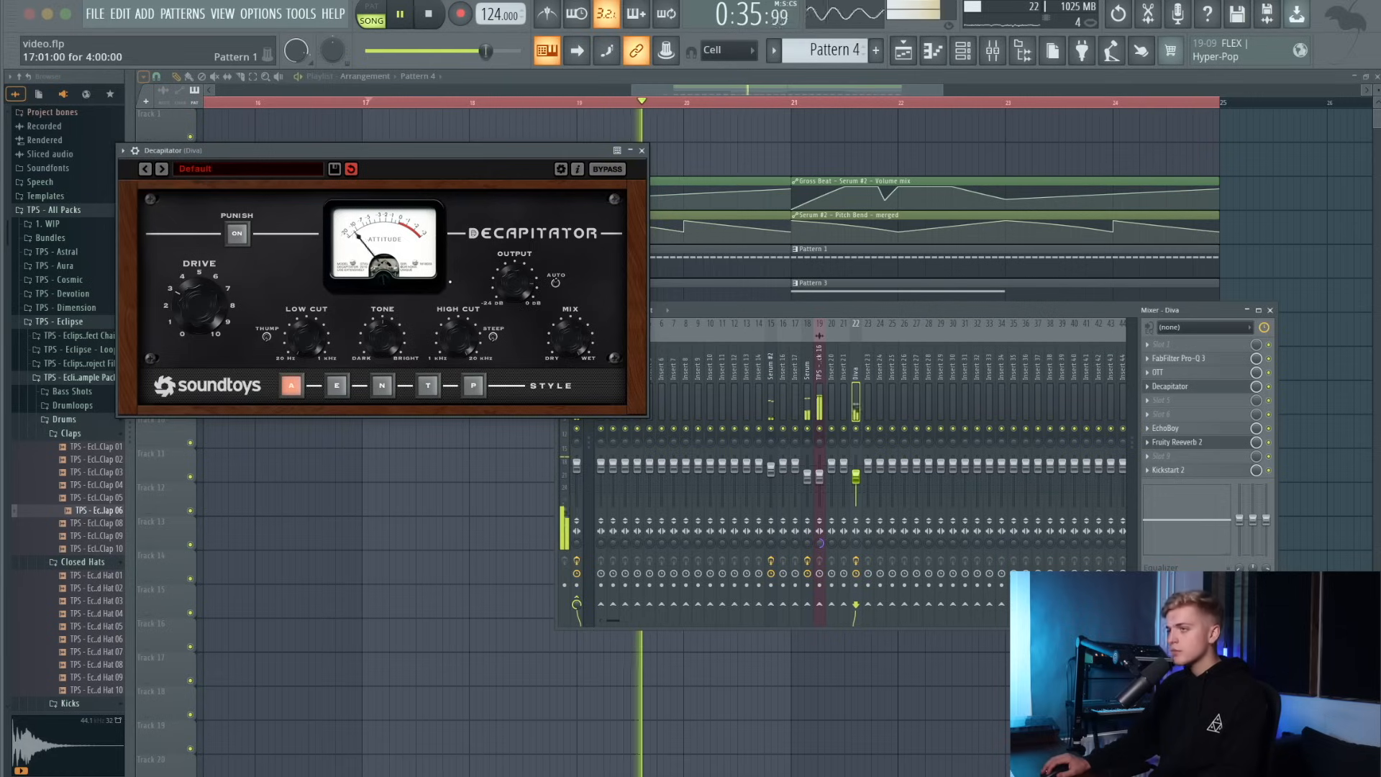
left_click_drag(199, 306, 199, 286)
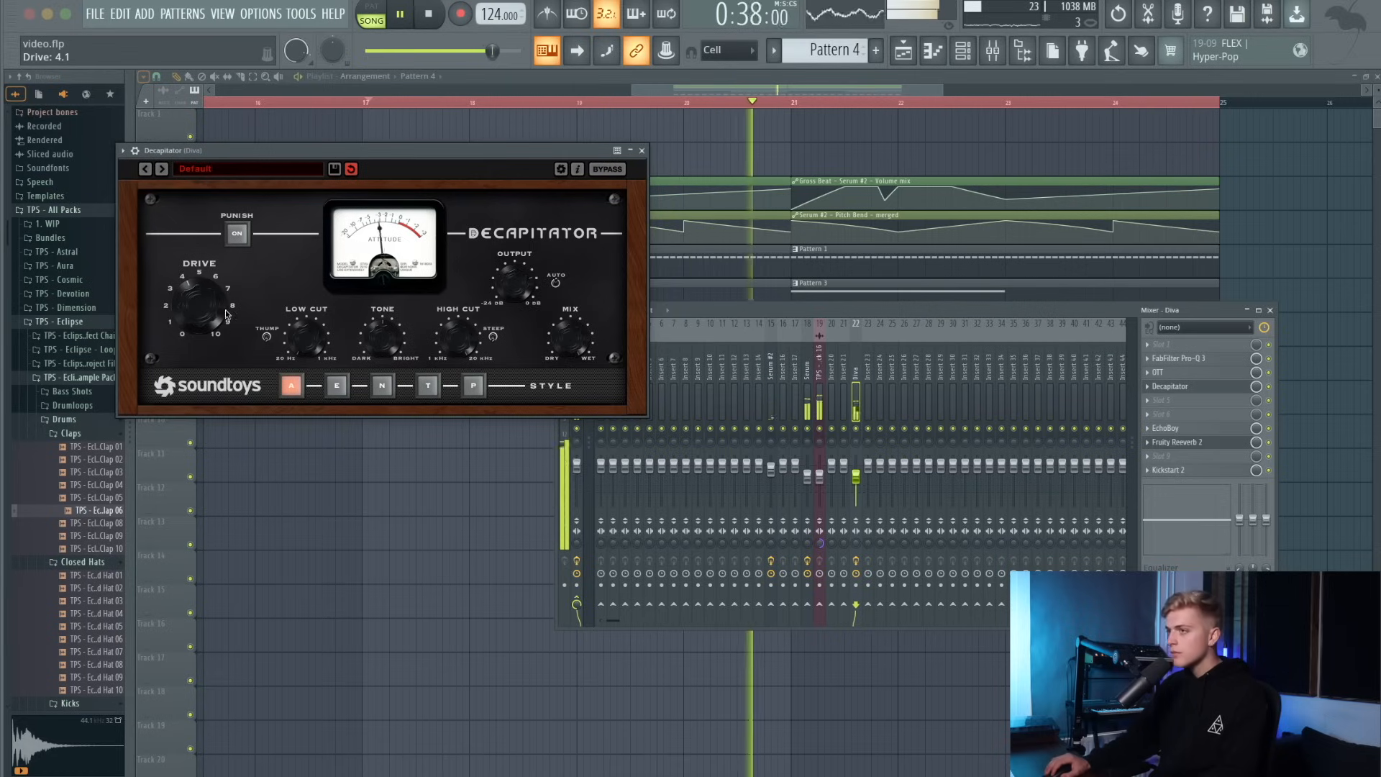
left_click_drag(856, 476, 856, 478)
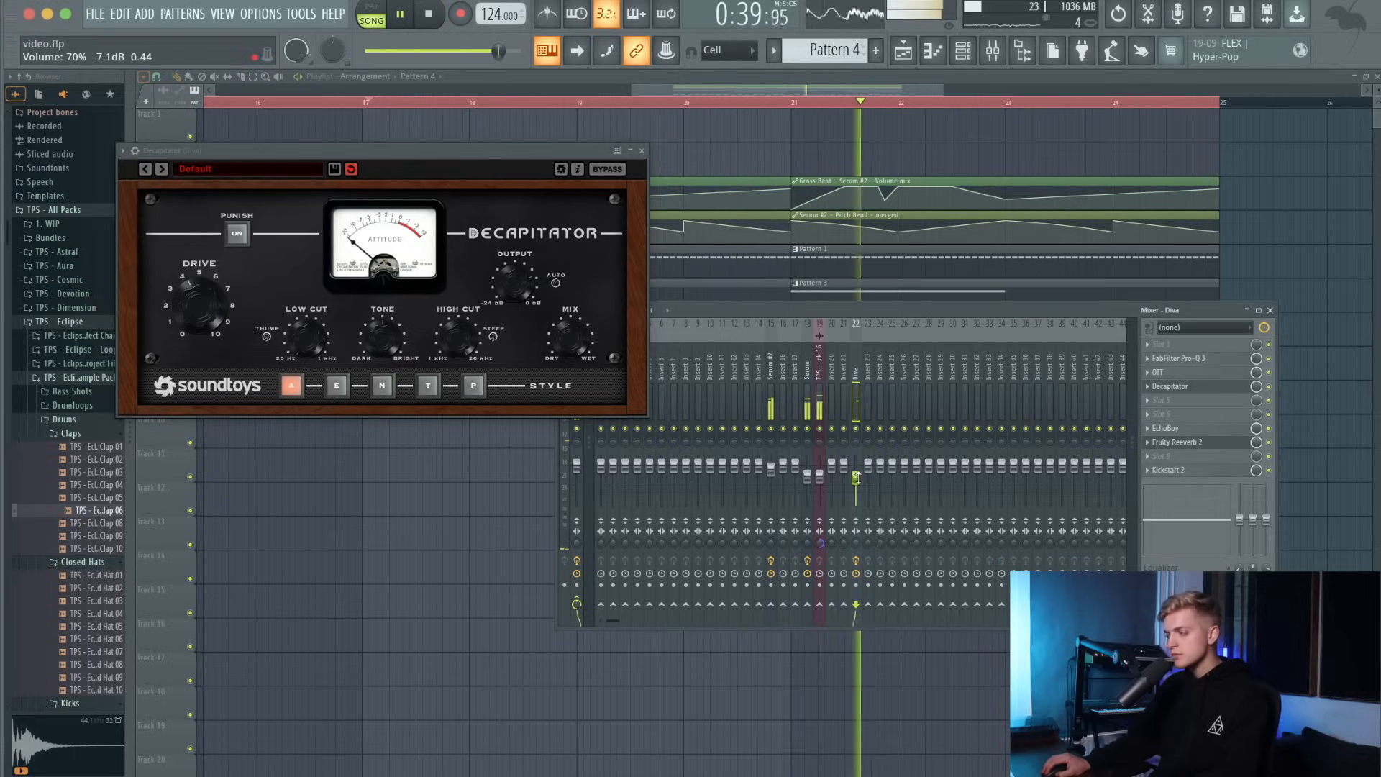
left_click(1270, 310)
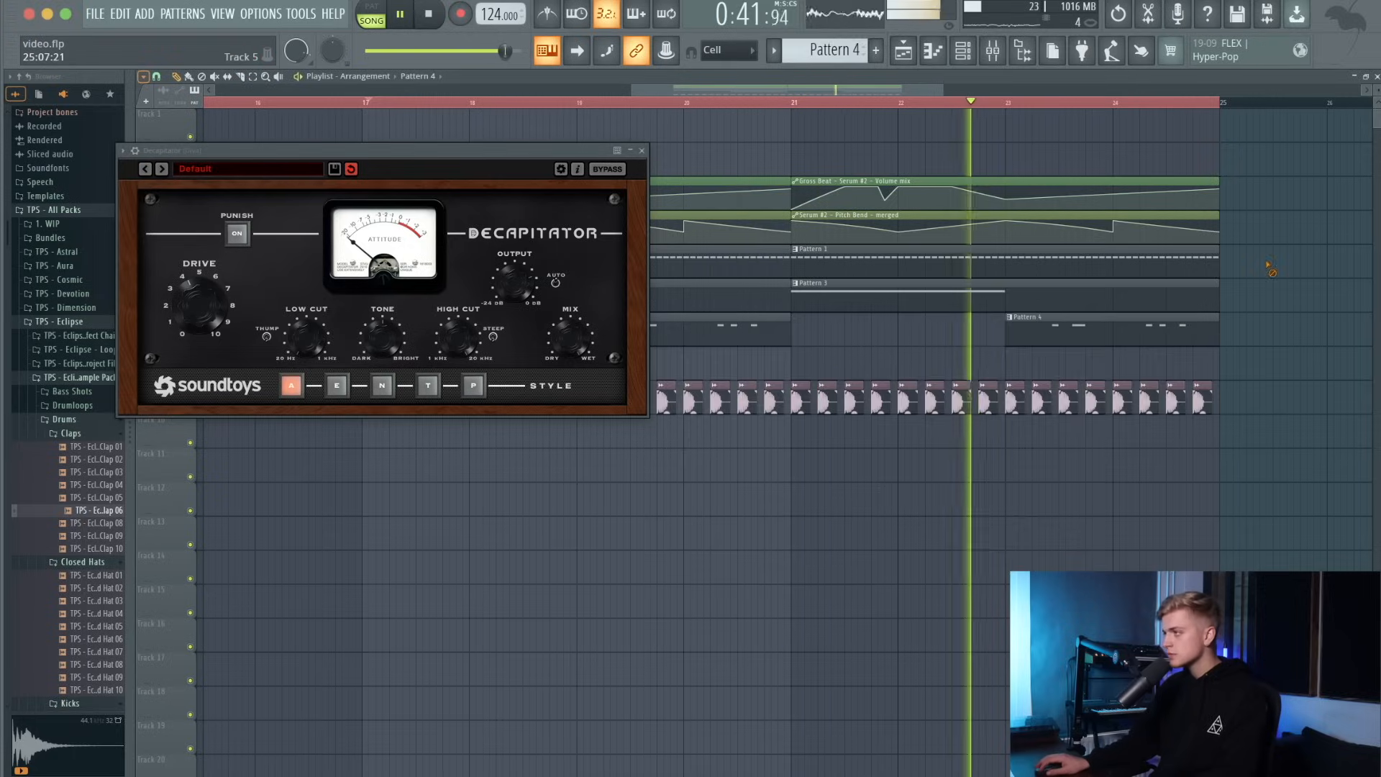
left_click(642, 151)
Move all the kick clips from Track 9 up to Track 8, and play the loop from bar 17.
scroll(497, 165, "down", 4)
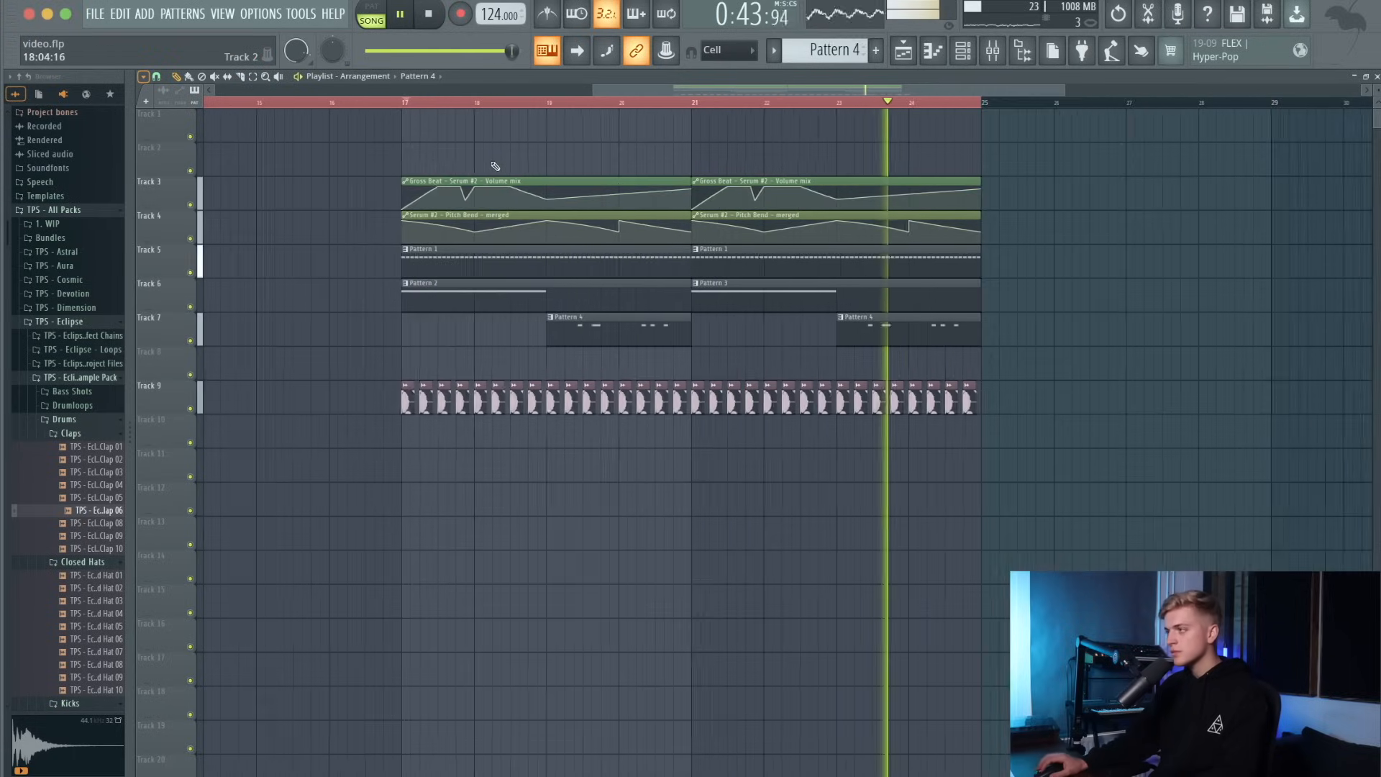
left_click_drag(886, 385, 353, 433)
key("shift+Up")
key("space")
key("space")
left_click(402, 103)
left_click(467, 299)
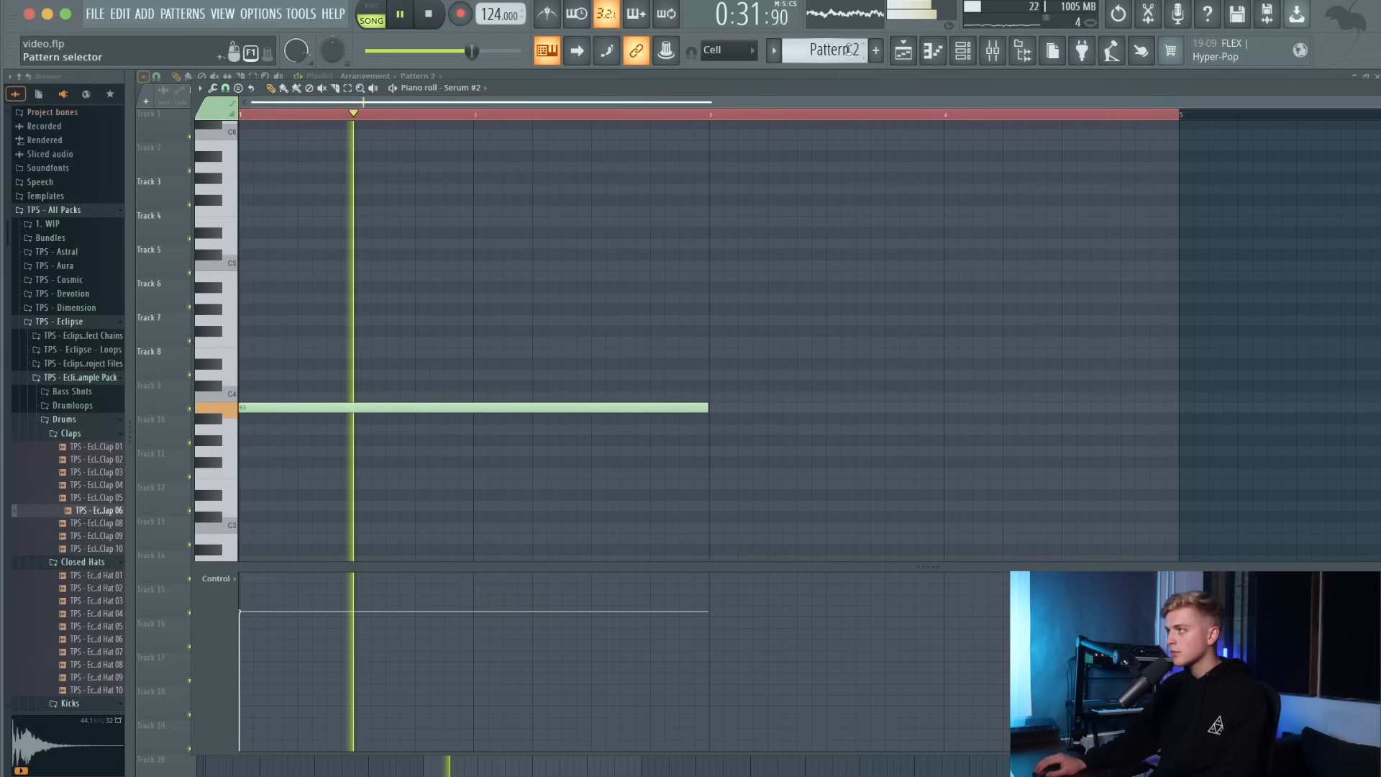
key("F7")
Duplicate all clips of the eight-bar loop so the copy starts at bar 25, and clear the selection.
left_click_drag(619, 142, 933, 360)
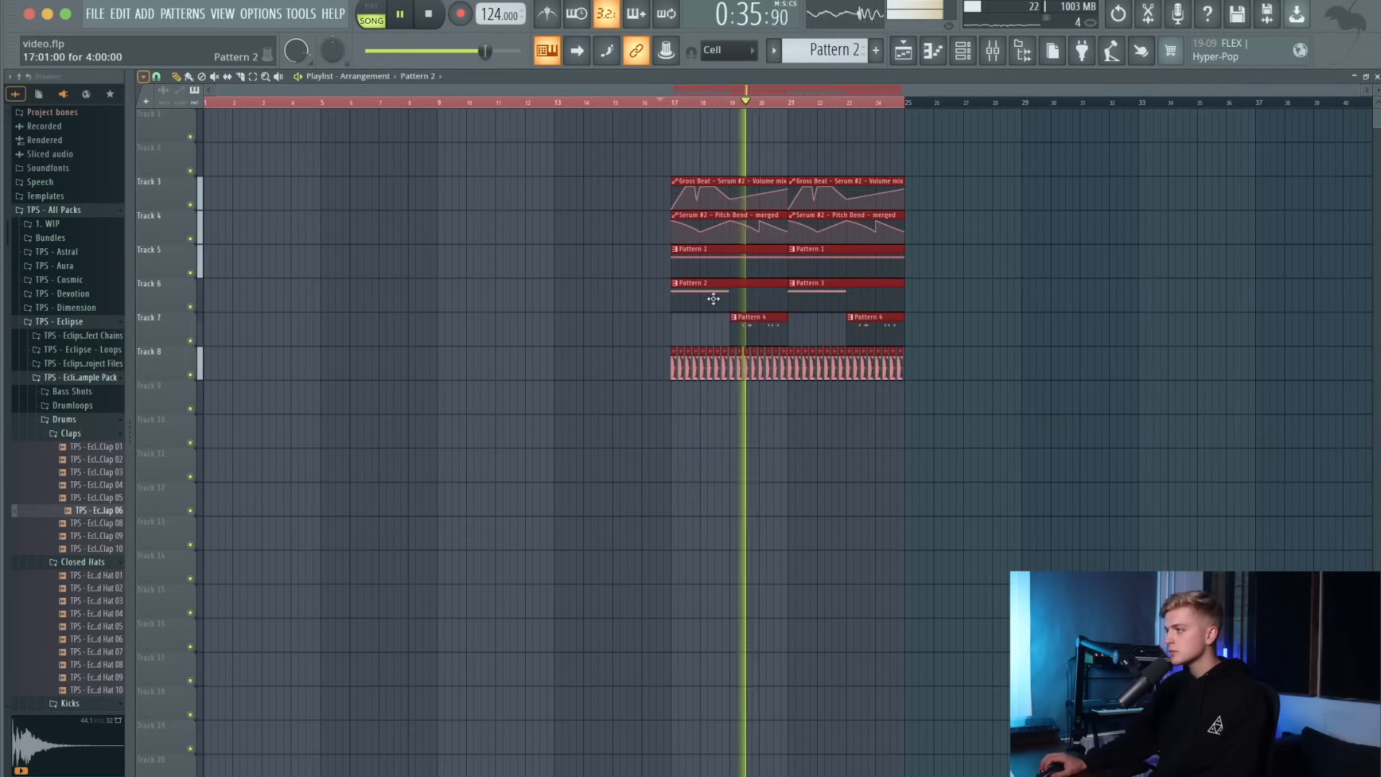
scroll(780, 273, "up", 2)
key("super+v")
left_click_drag(804, 179, 1029, 177)
scroll(951, 375, "up", 3)
left_click_drag(785, 357, 766, 365)
key("super+d")
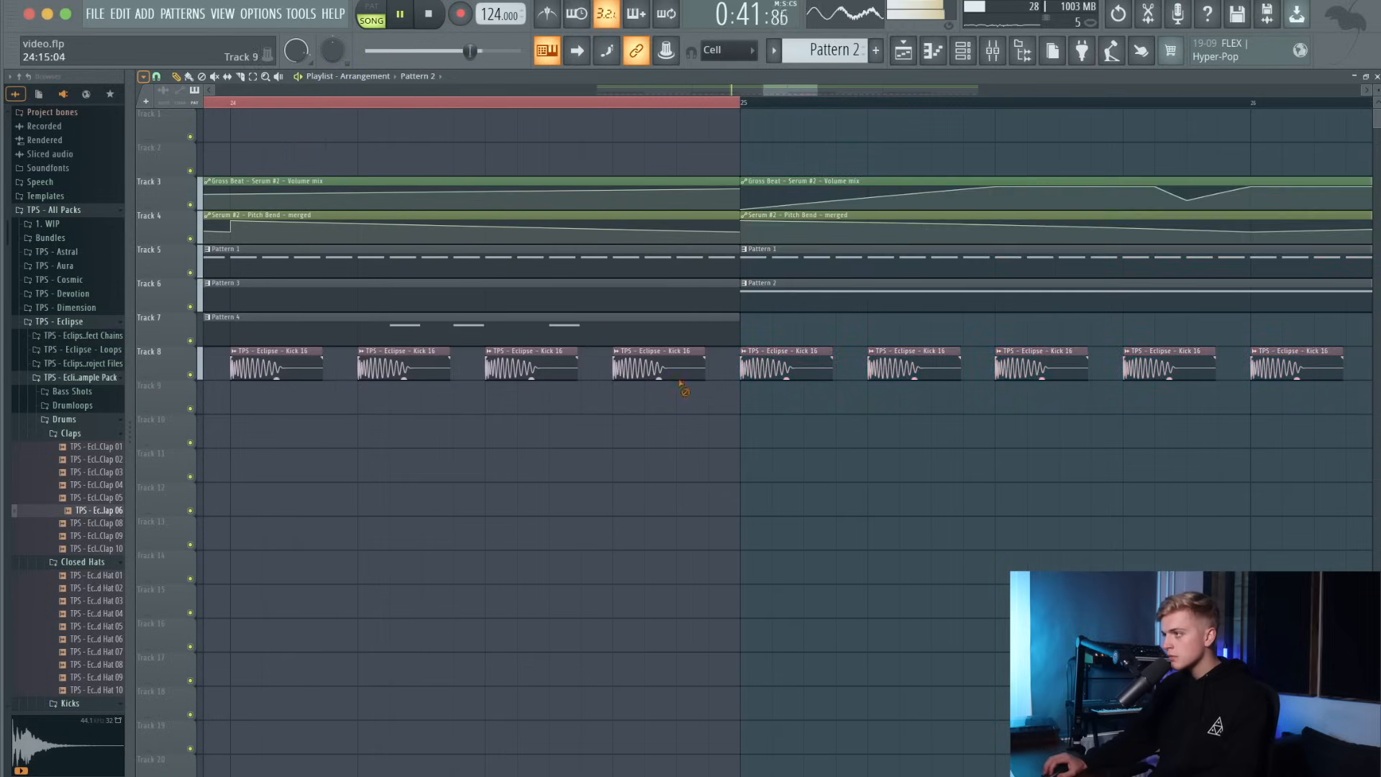
Delete the last kick on Track 8 before bar 25.
right_click(675, 373)
scroll(755, 336, "up", 4)
scroll(755, 339, "down", 6)
scroll(791, 331, "up", 2)
scroll(833, 325, "down", 2)
key("super+a")
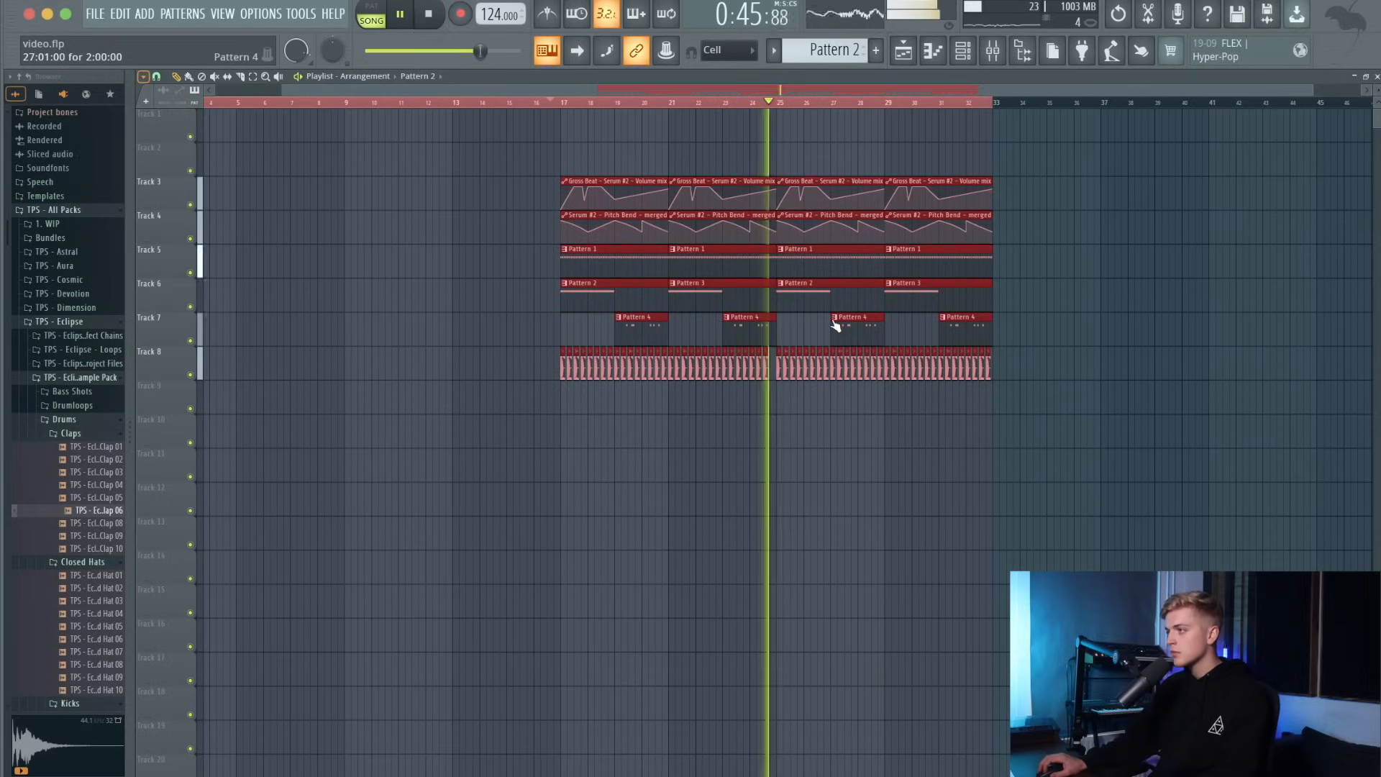
left_click_drag(1071, 384, 487, 202)
left_click(487, 202)
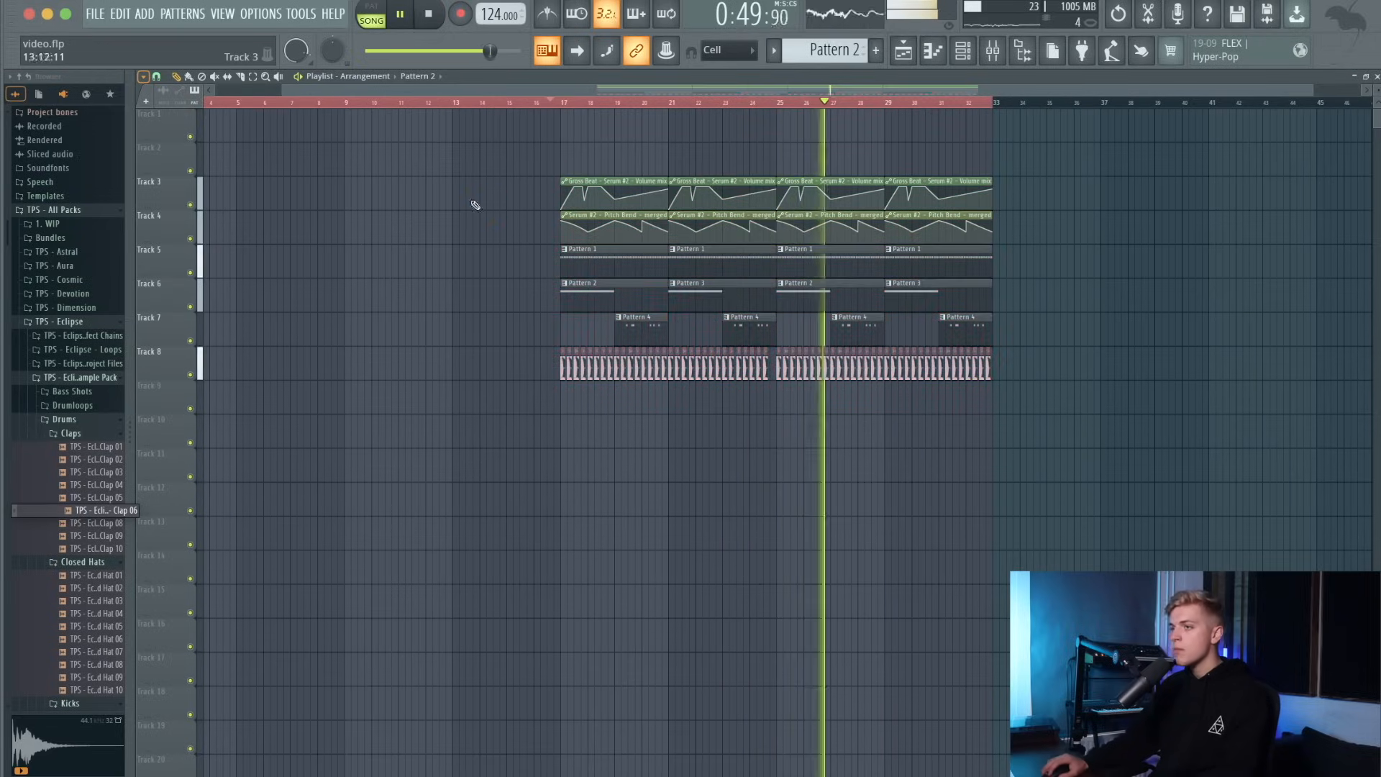
Widen the sample browser and audition the Eclipse closed hats and Claps 04 to 10 against the loop.
left_click_drag(127, 426, 142, 425)
left_click(101, 601)
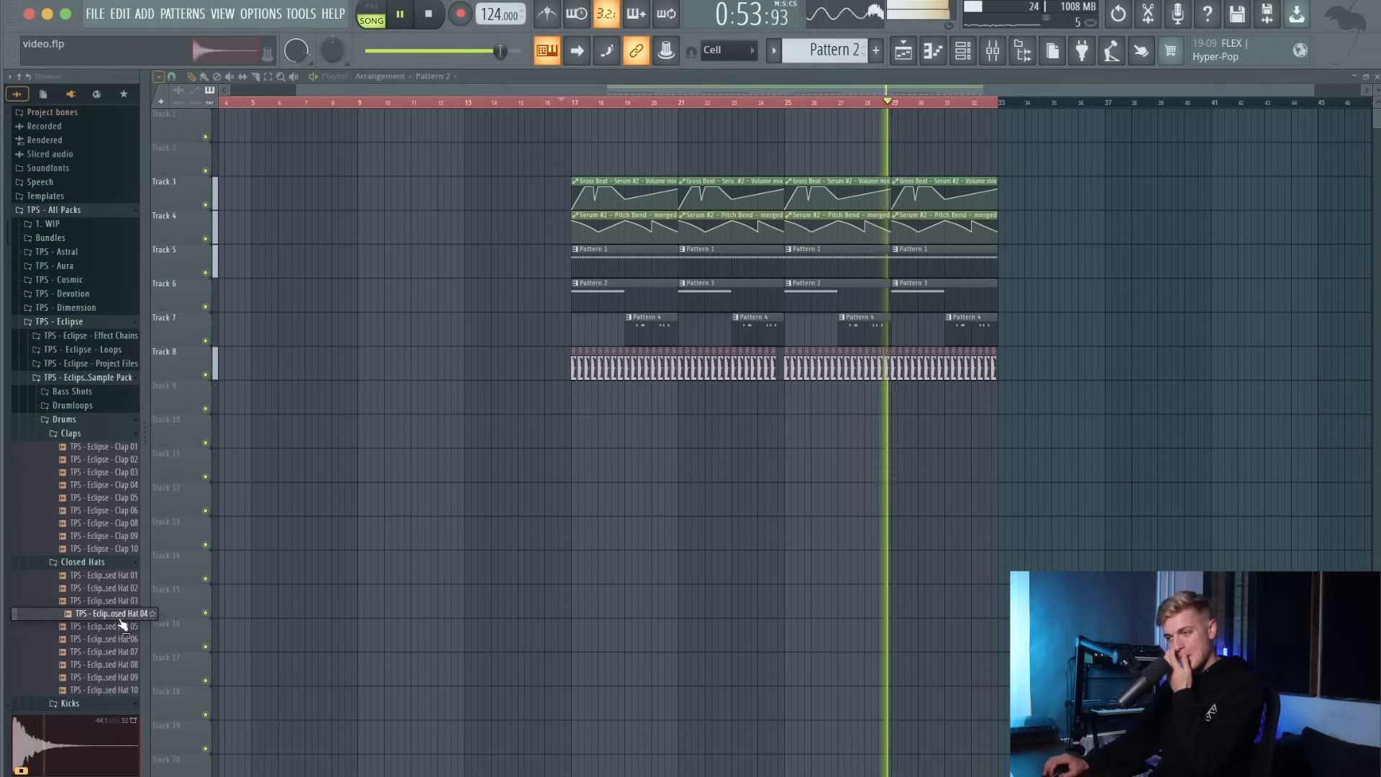
left_click(108, 485)
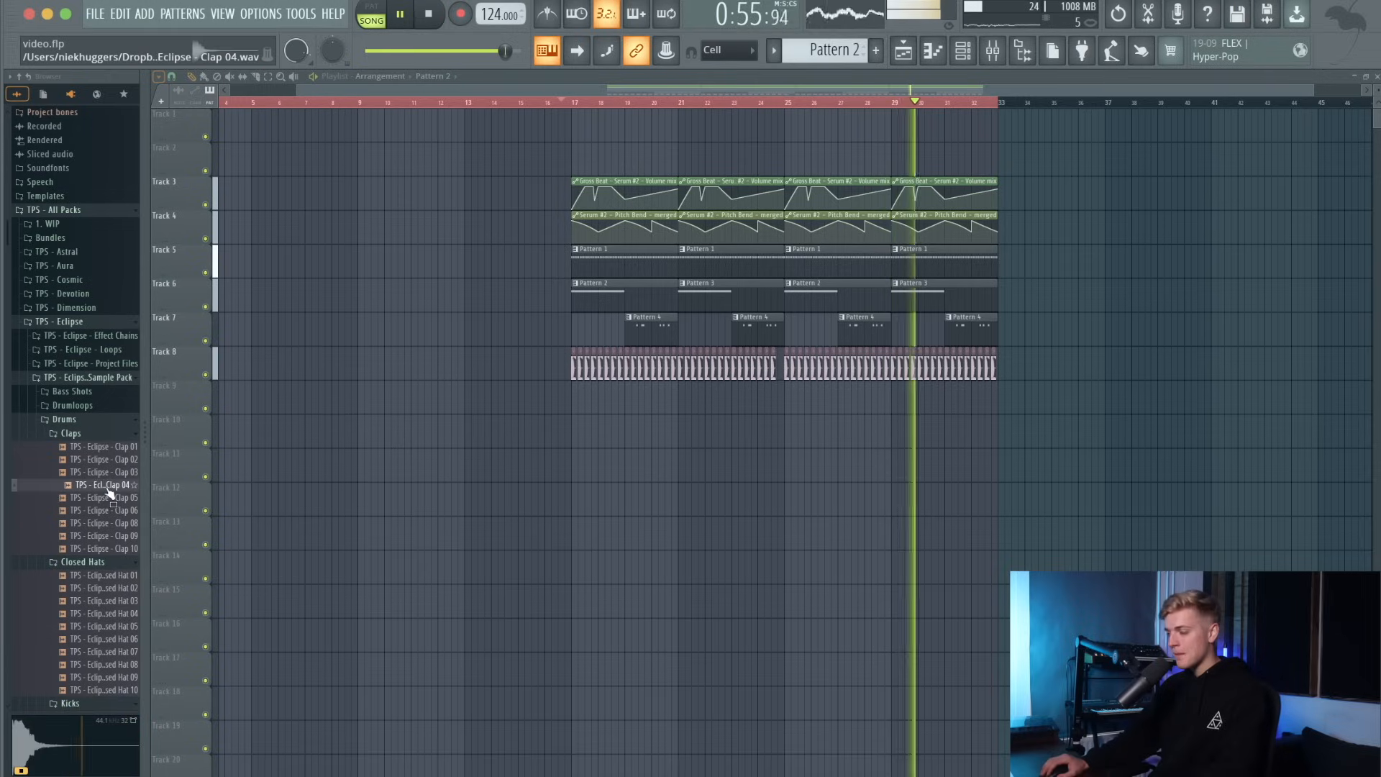
left_click(102, 498)
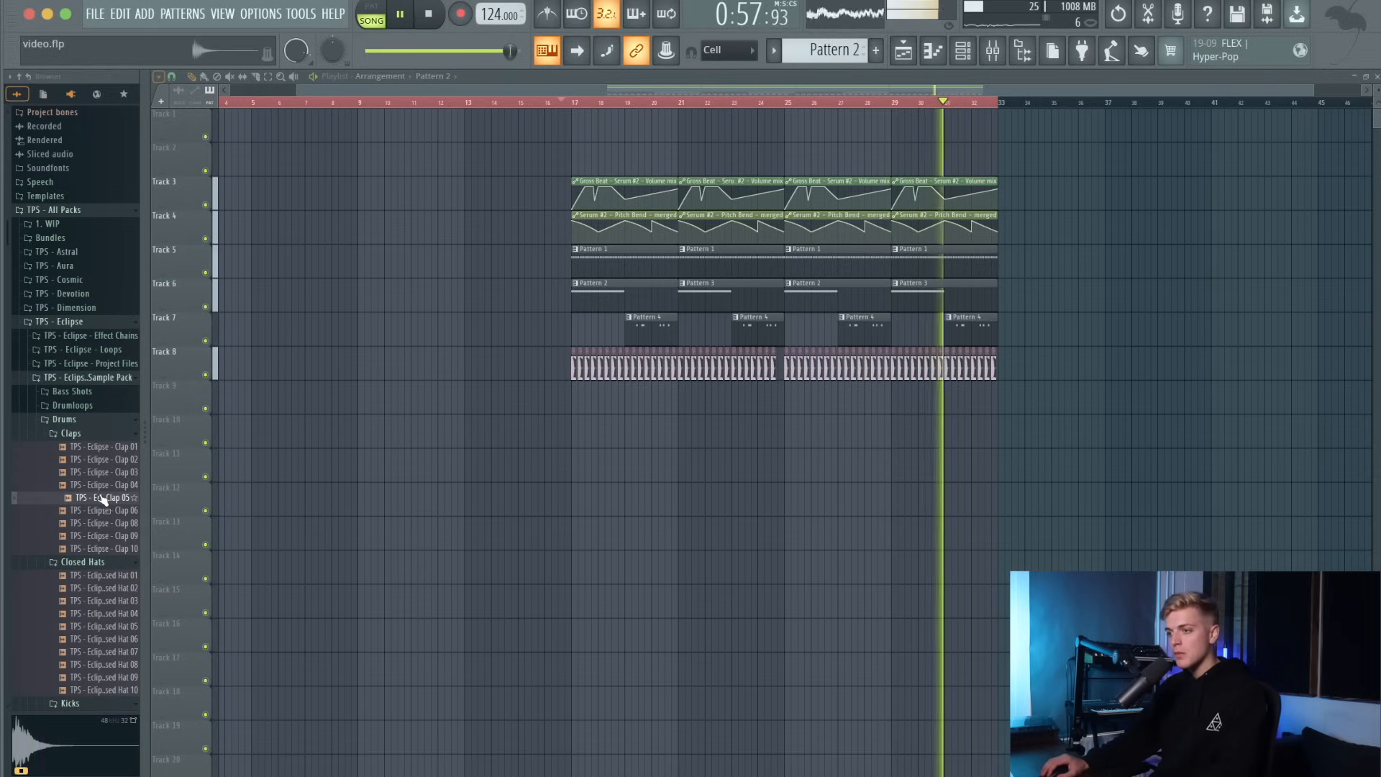
left_click(98, 510)
left_click(98, 523)
left_click(98, 536)
left_click(99, 549)
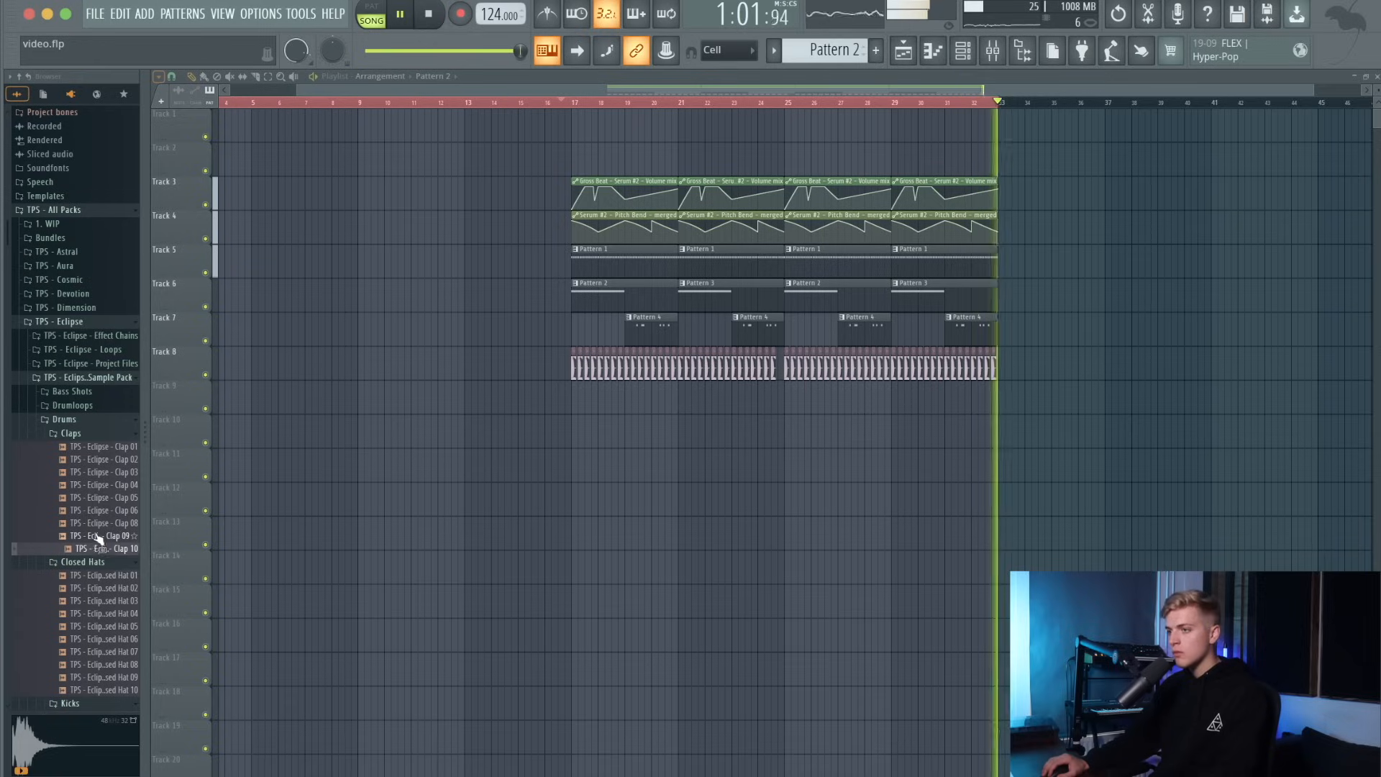
Add TPS - Eclipse - Clap 09 to the playlist on Track 9 at the second beat of bar 25.
left_click_drag(99, 536, 316, 507)
key("space")
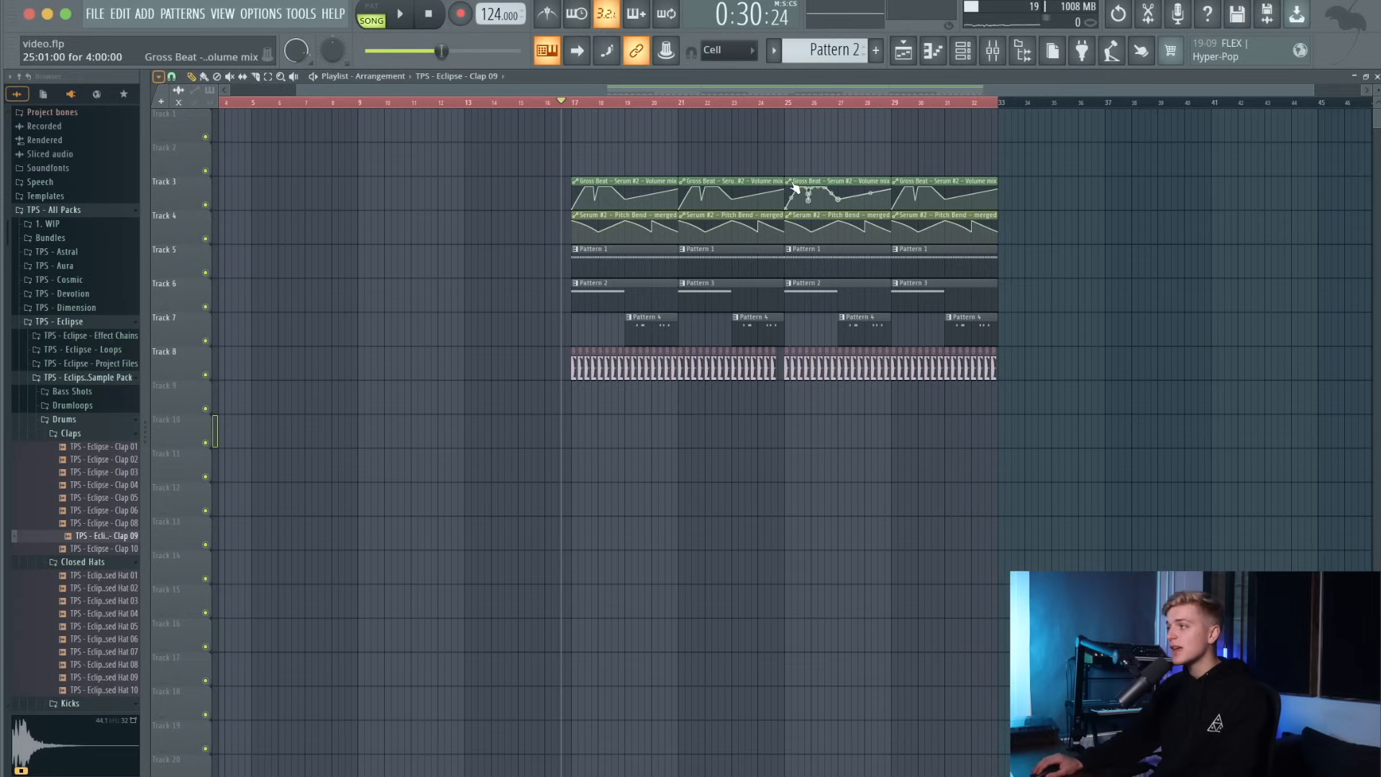
left_click(771, 103)
scroll(835, 338, "up", 8)
key("space")
scroll(579, 404, "down", 5)
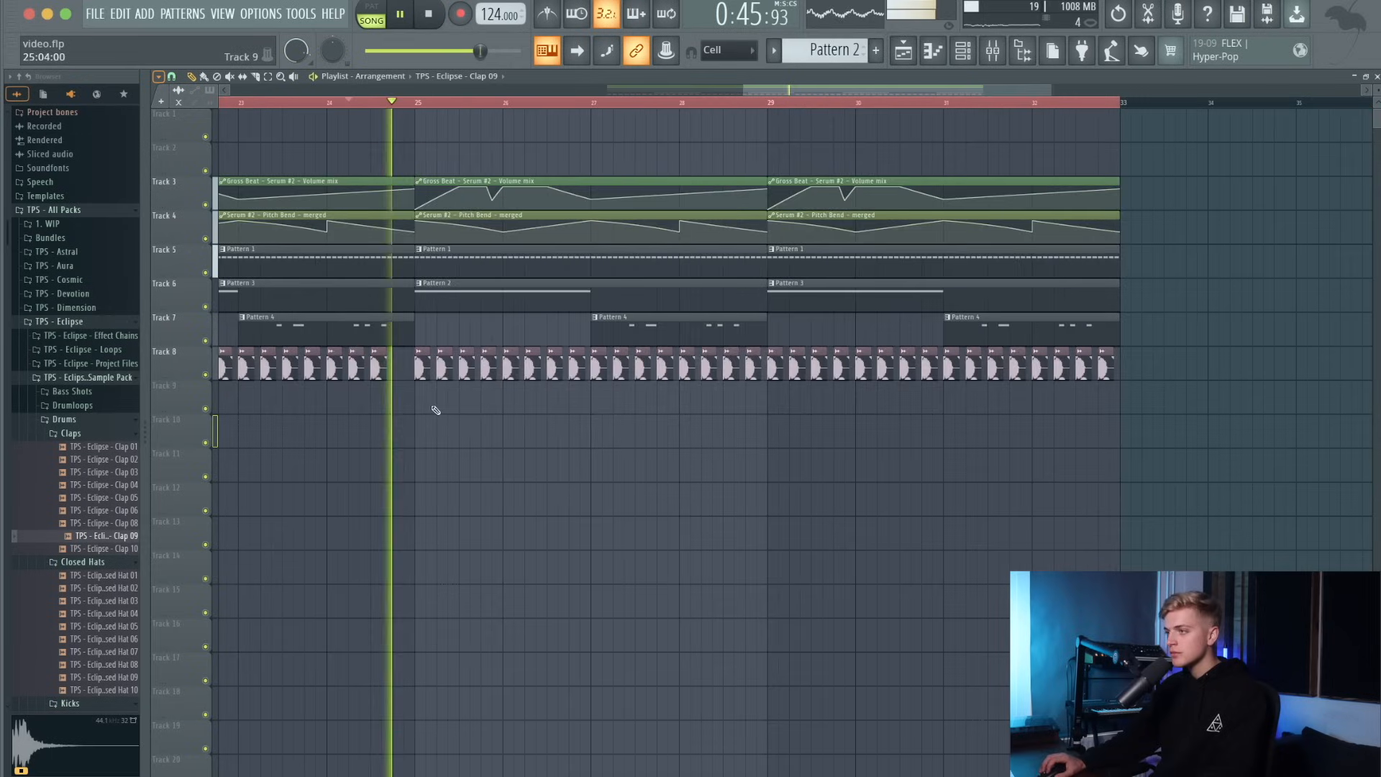
left_click(440, 407)
key("space")
key("space")
Set the Clap 09 audio clip's channel volume to 76%, and close its settings.
double_click(442, 398)
left_click_drag(424, 168, 423, 171)
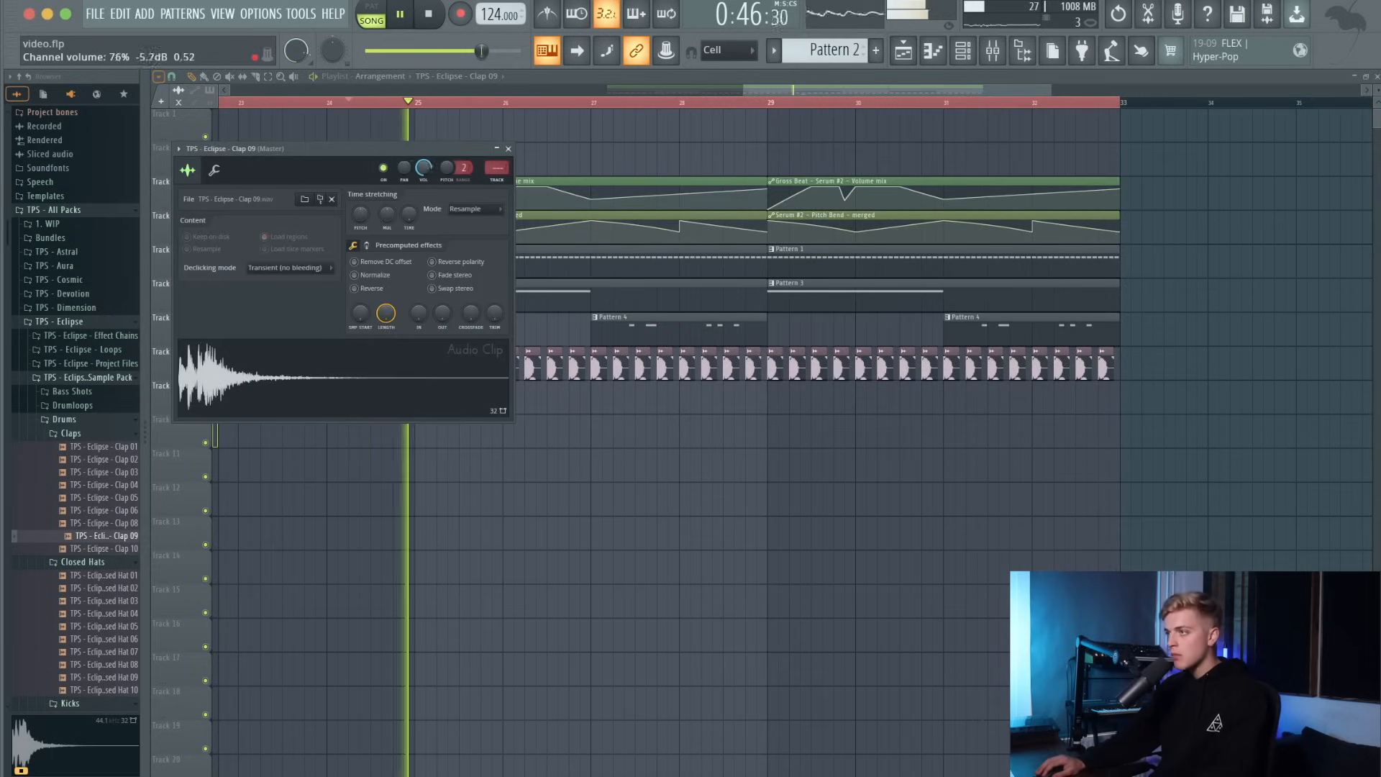
right_click(640, 544)
Place further Clap 09 clips on beat 4 of bar 25 and on beats 2 and 4 of bar 26.
scroll(451, 402, "up", 5)
left_click(587, 405)
left_click_drag(606, 405, 625, 405)
left_click(749, 402)
left_click(892, 402)
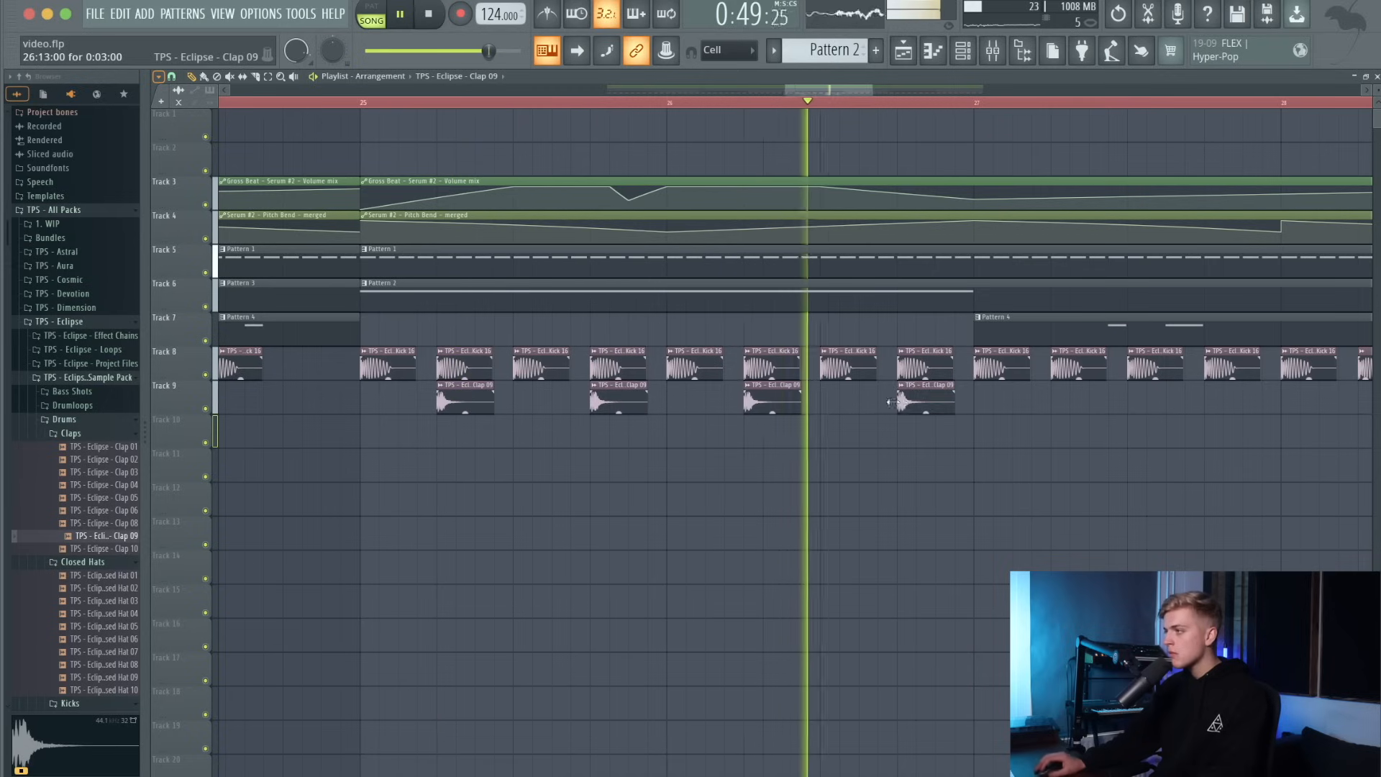
Select the two-bar clap pattern from bar 25, repeat it three times to fill Track 9 up to bar 33, and clear the selection.
scroll(892, 402, "down", 5)
left_click(640, 102)
left_click_drag(761, 104, 909, 135)
left_click_drag(910, 406, 727, 393)
key("ctrl+b")
key("ctrl+b")
key("ctrl+b")
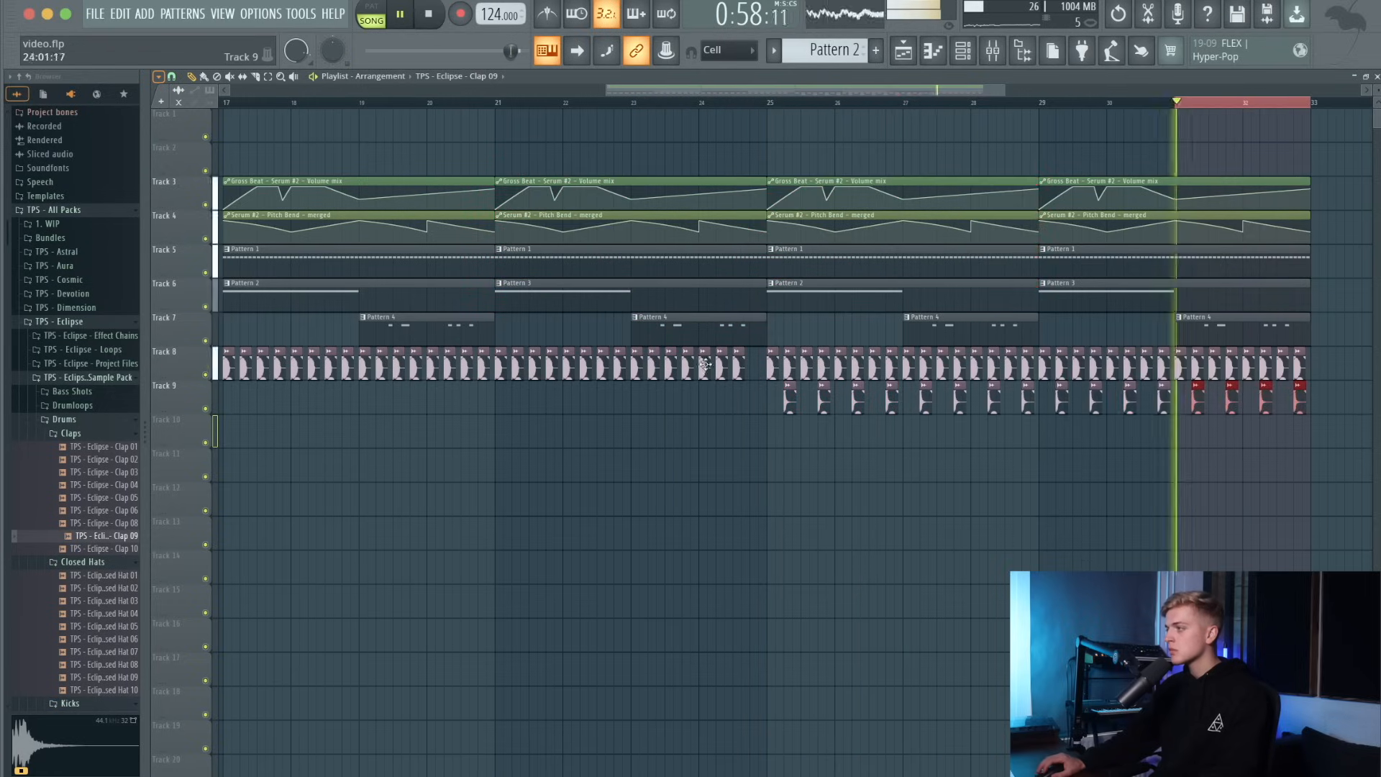
key("ctrl+a")
scroll(555, 108, "down", 5)
key("ctrl+d")
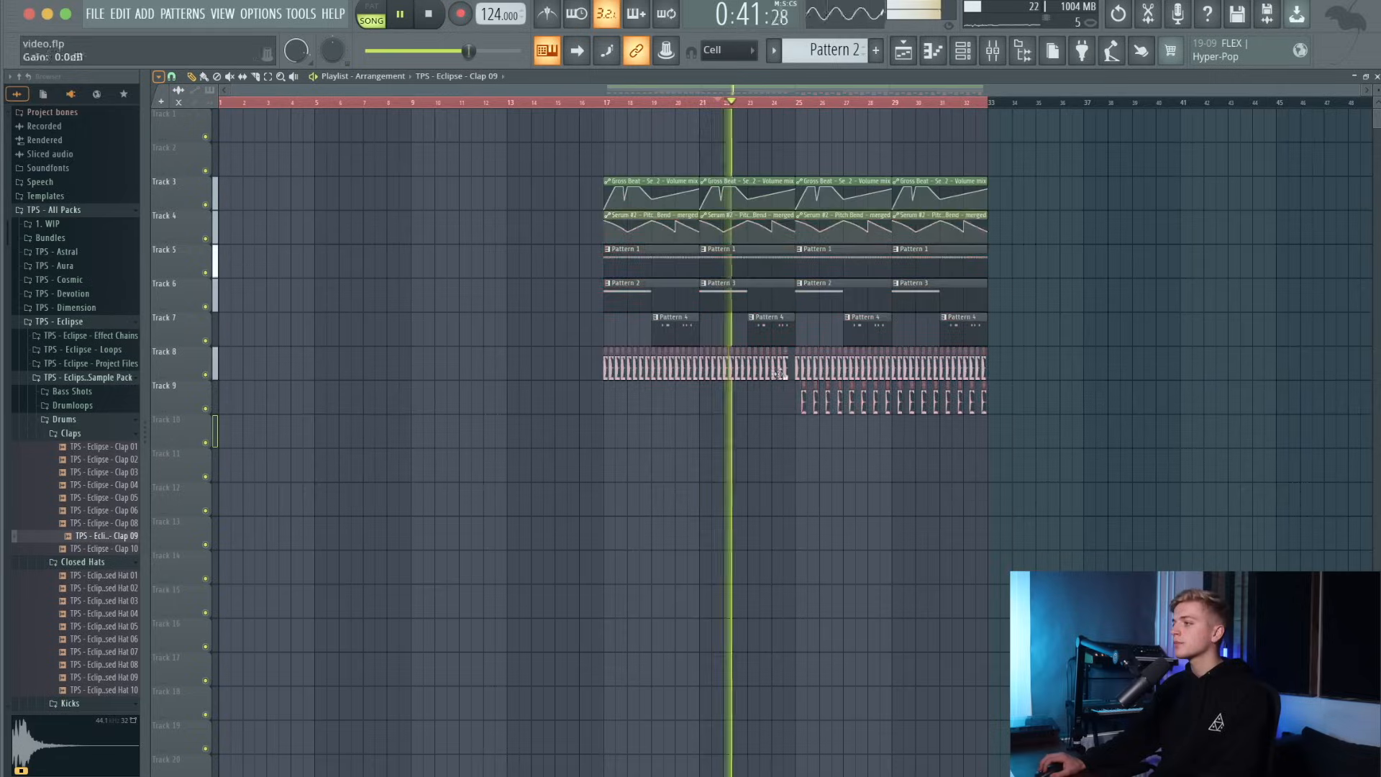
scroll(798, 370, "up", 10)
scroll(826, 374, "down", 4)
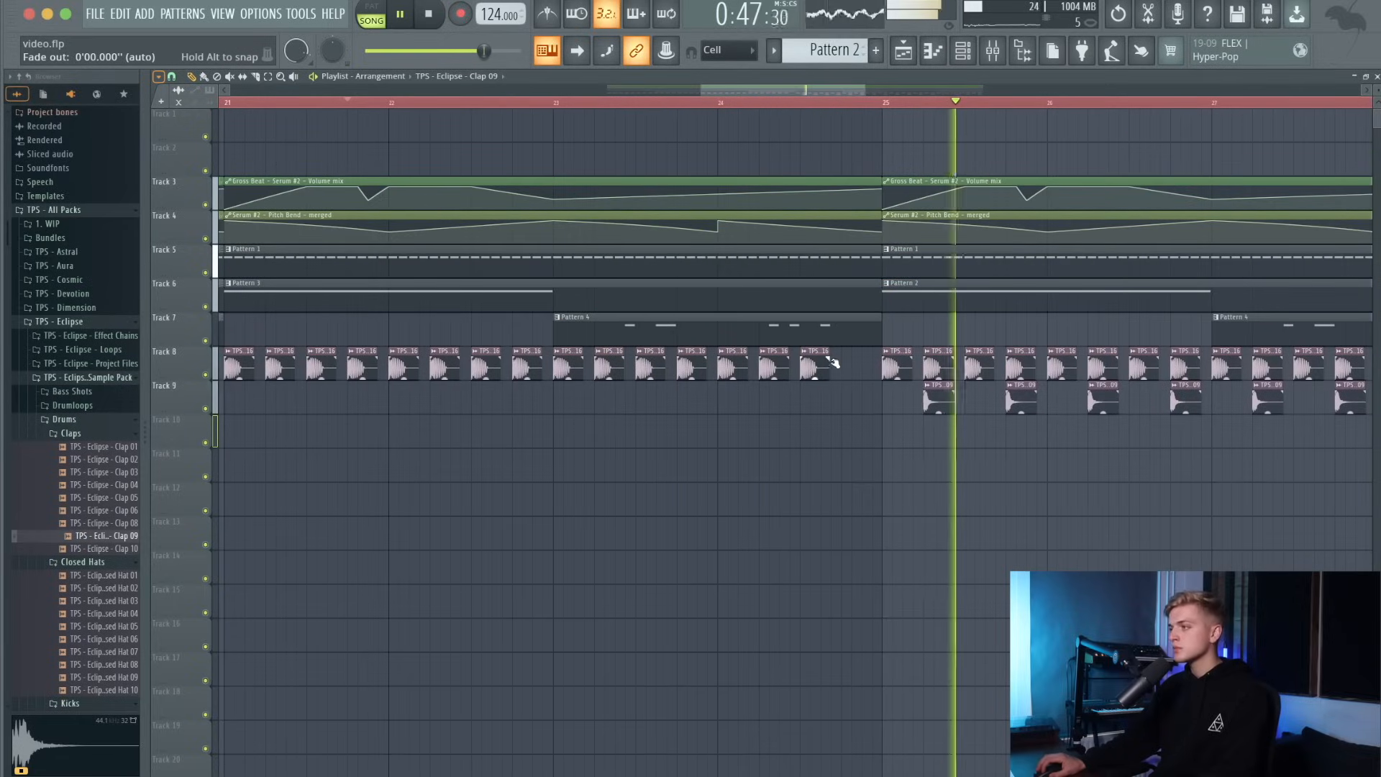
scroll(832, 364, "down", 6)
scroll(993, 401, "up", 6)
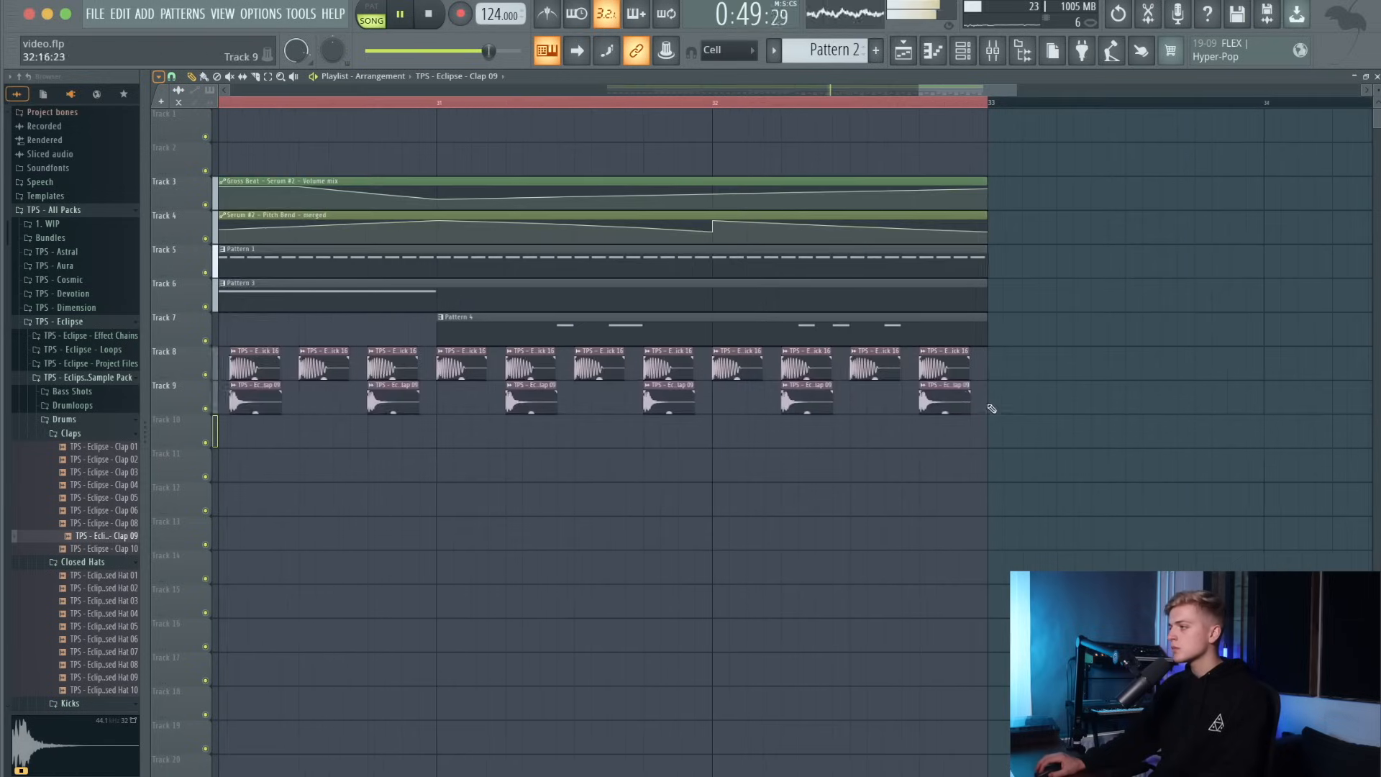
Route the Clap 09 sample to mixer insert 33 and set that track's stereo separation to 27% separated.
double_click(961, 402)
left_click(507, 149)
left_click(996, 54)
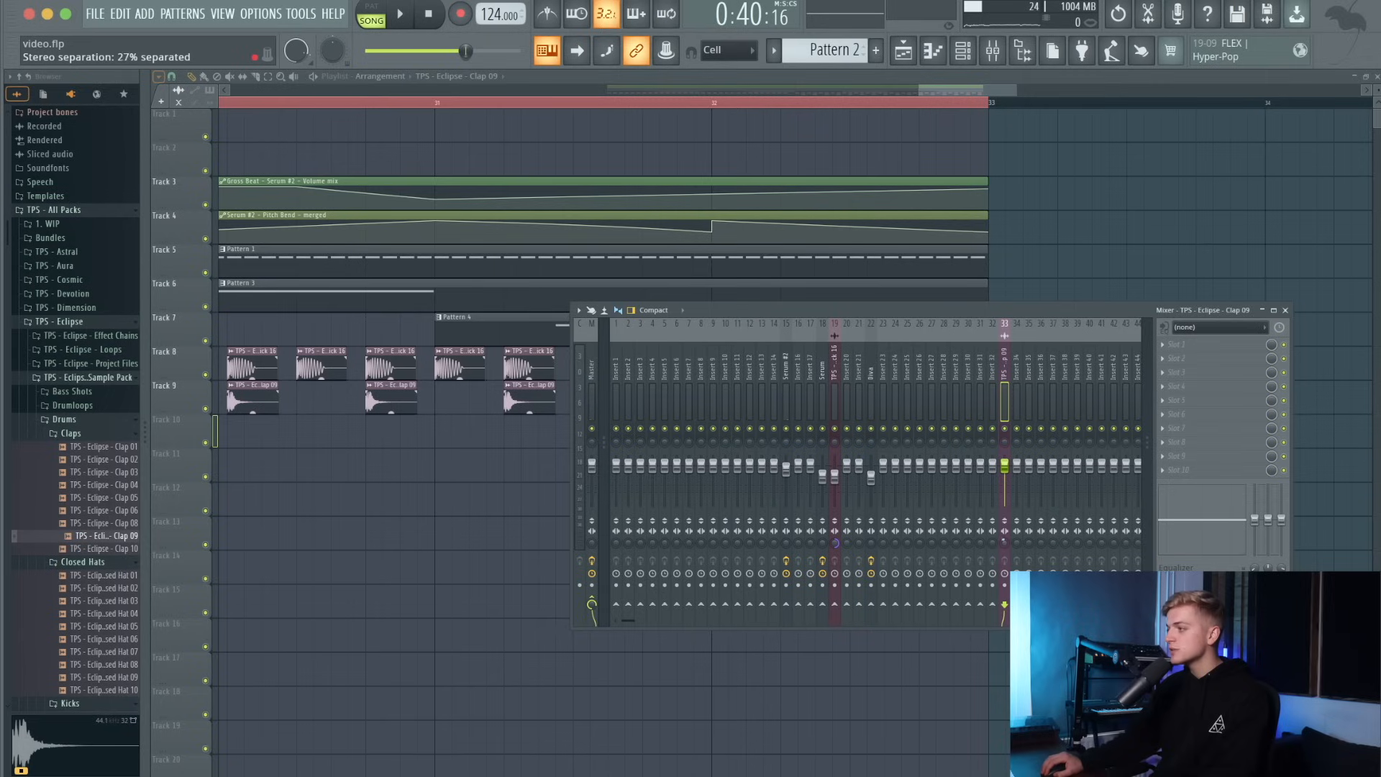
Load Fruity Reeverb 2 with a 1.9 s decay time and Fruity Filter on the clap's mixer track.
left_click(1183, 387)
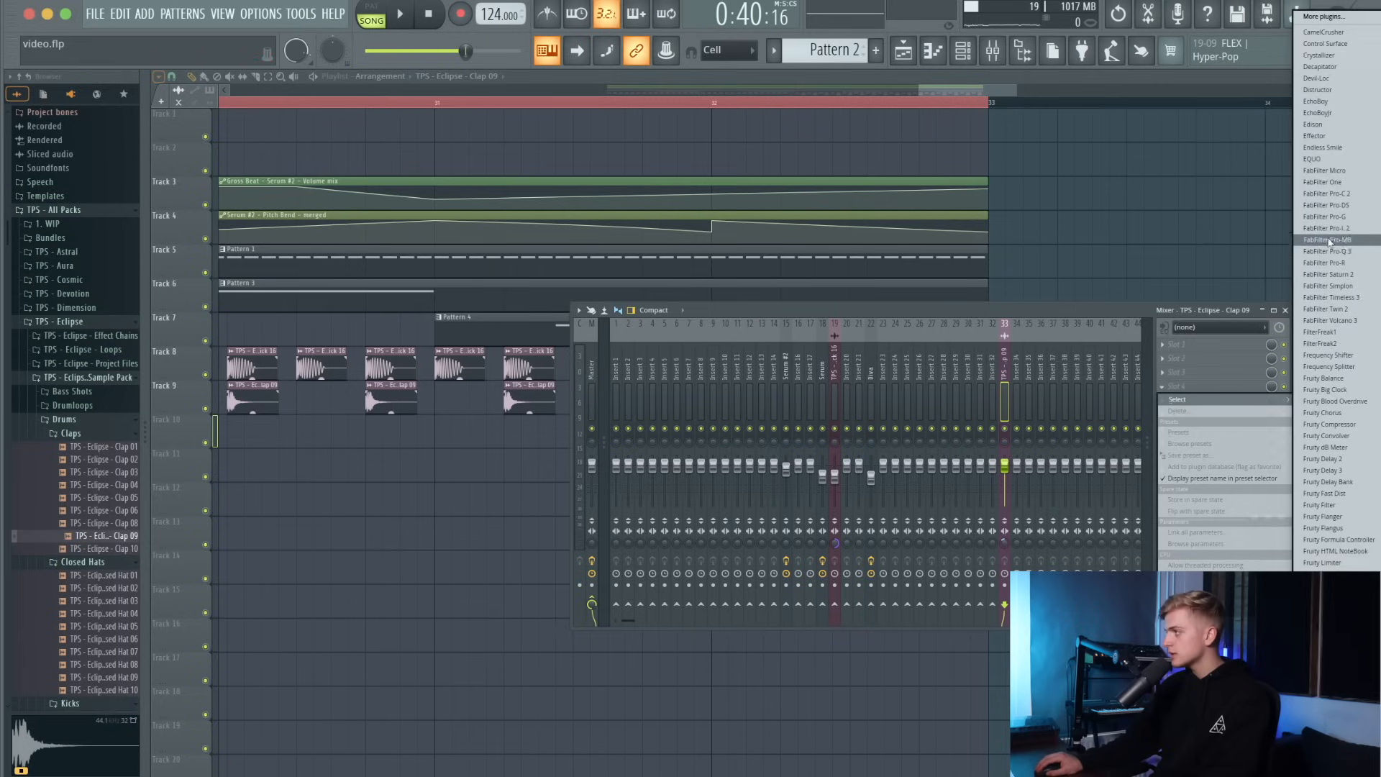
left_click(1325, 712)
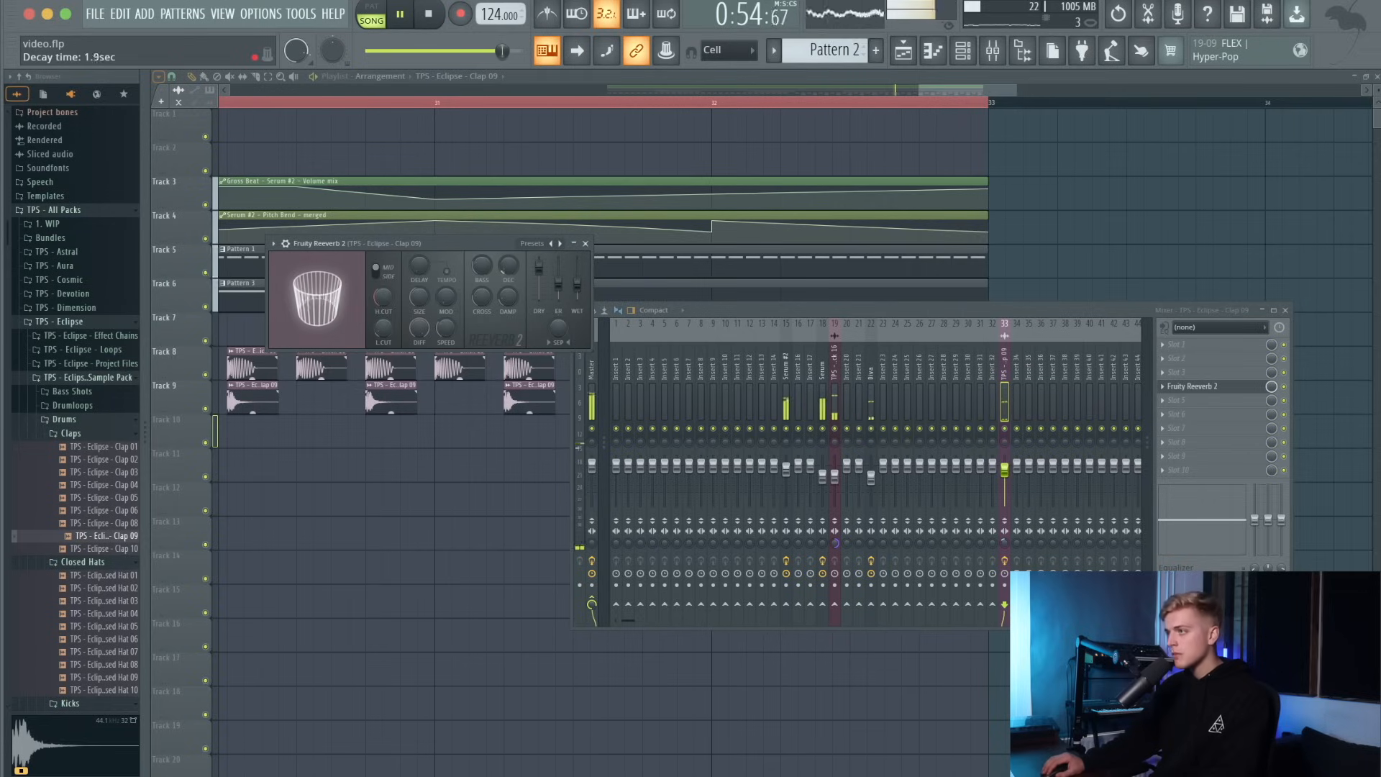
left_click(1246, 413)
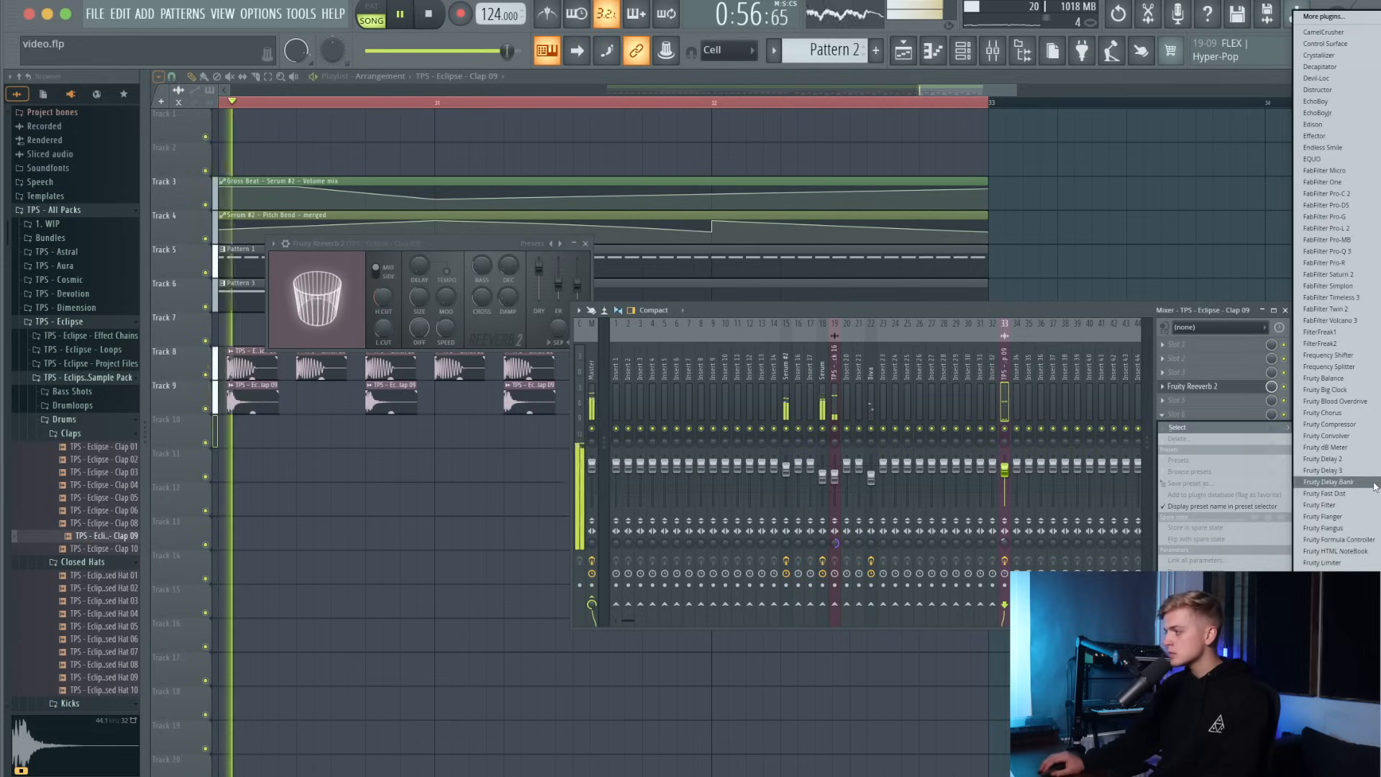
left_click(1330, 504)
mouse_move(432, 246)
left_mouse_down()
mouse_move(446, 271)
mouse_move(430, 267)
left_mouse_up()
right_click(782, 134)
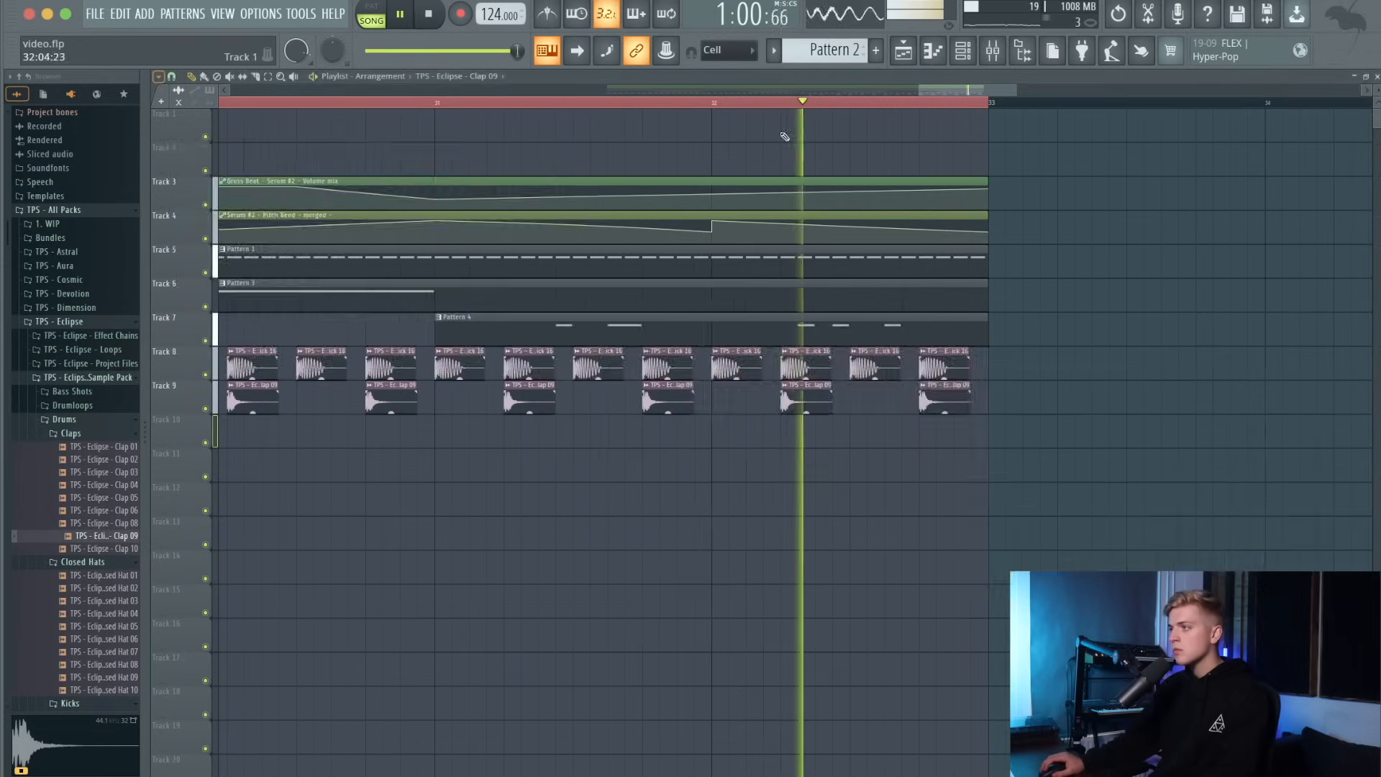
Place Hat Loop 01 (124 BPM) from the Eclipse Hat Loops folder on Track 10 at bars 17 and 21.
scroll(782, 135, "down", 8)
key("space")
key("space")
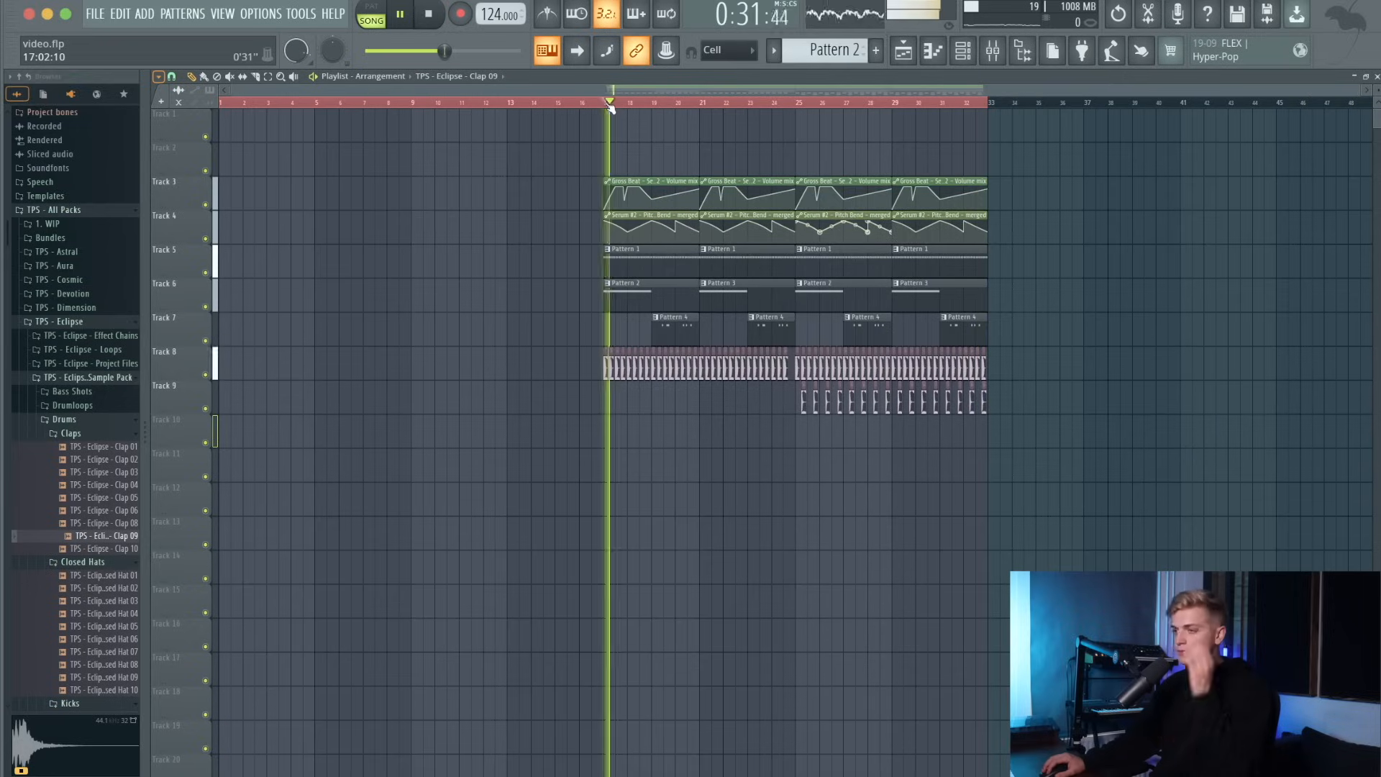
left_click(127, 406)
key("space")
left_click(101, 419)
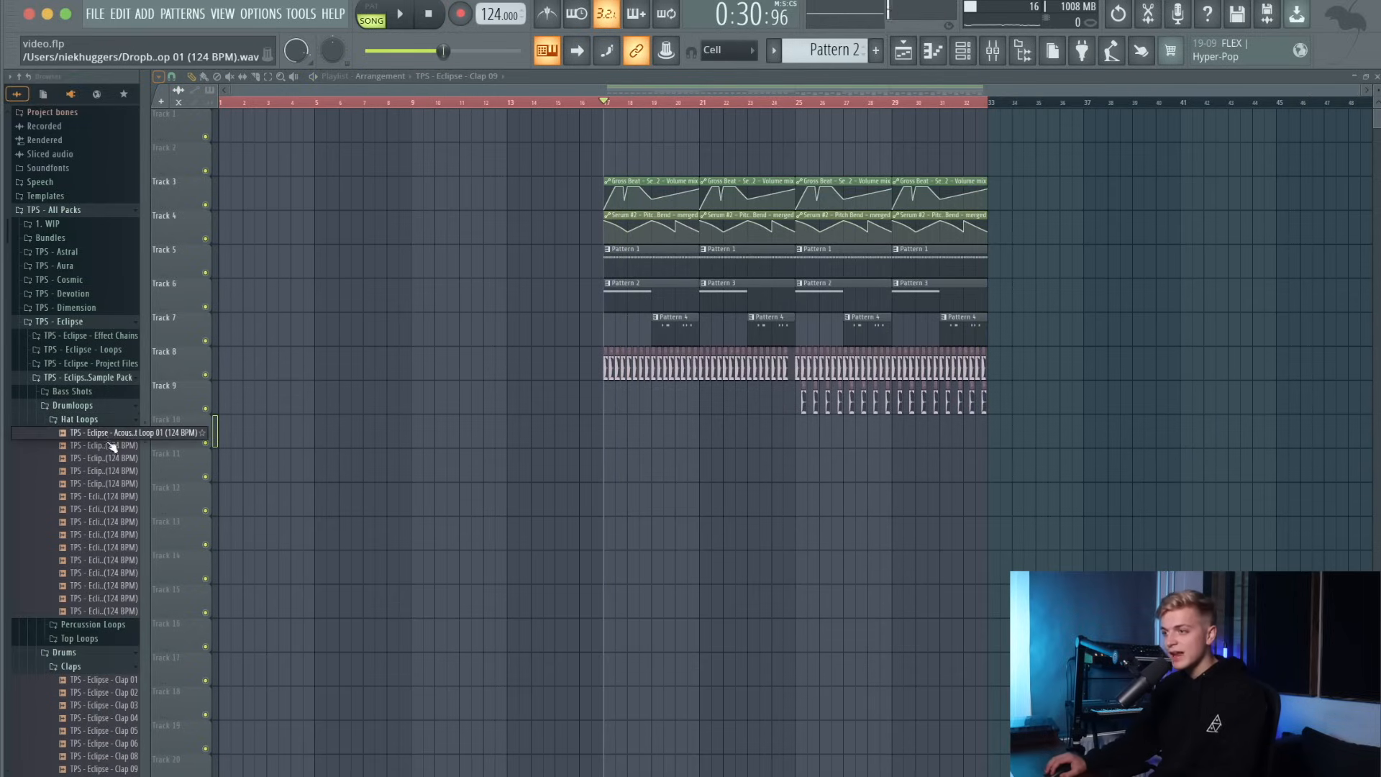
left_click_drag(108, 506, 736, 434)
scroll(737, 435, "up", 2)
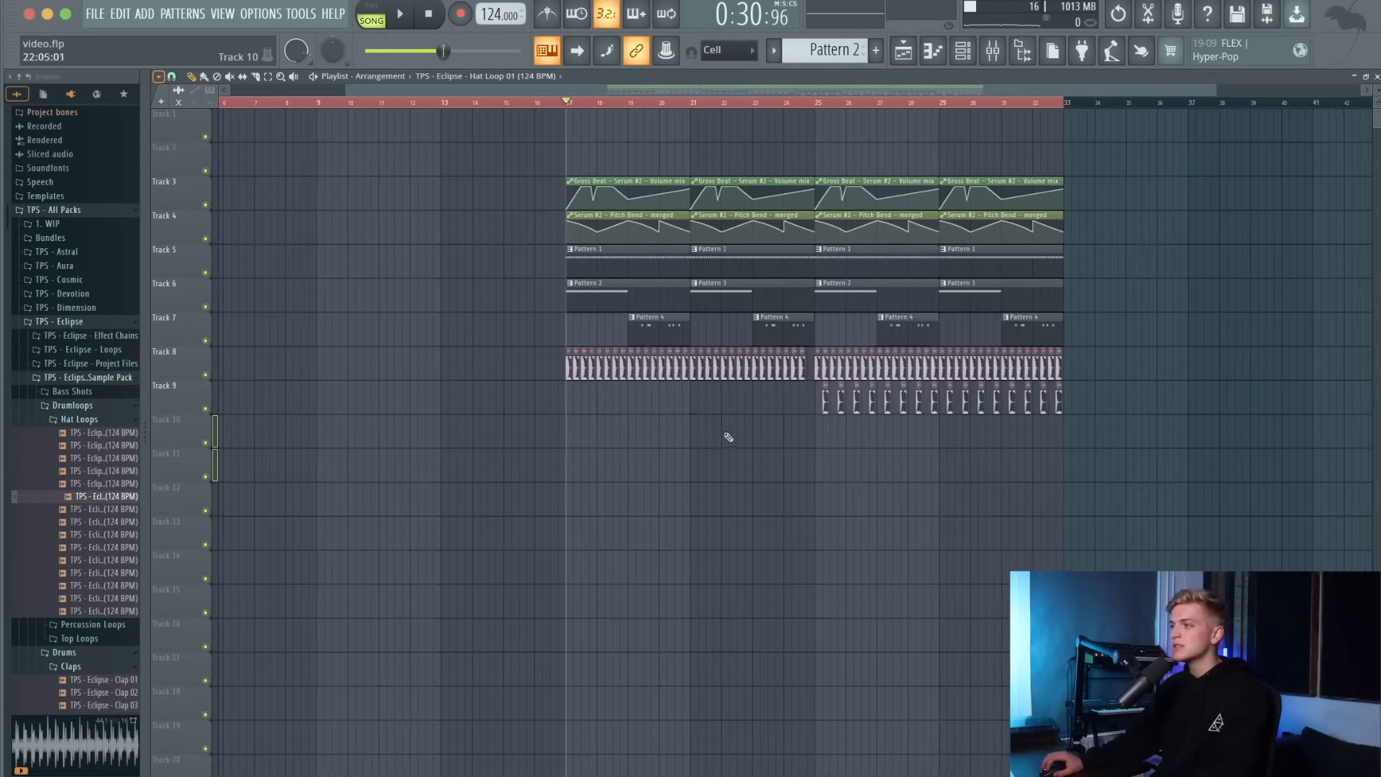
left_click(573, 437)
scroll(682, 441, "up", 2)
left_click(725, 437)
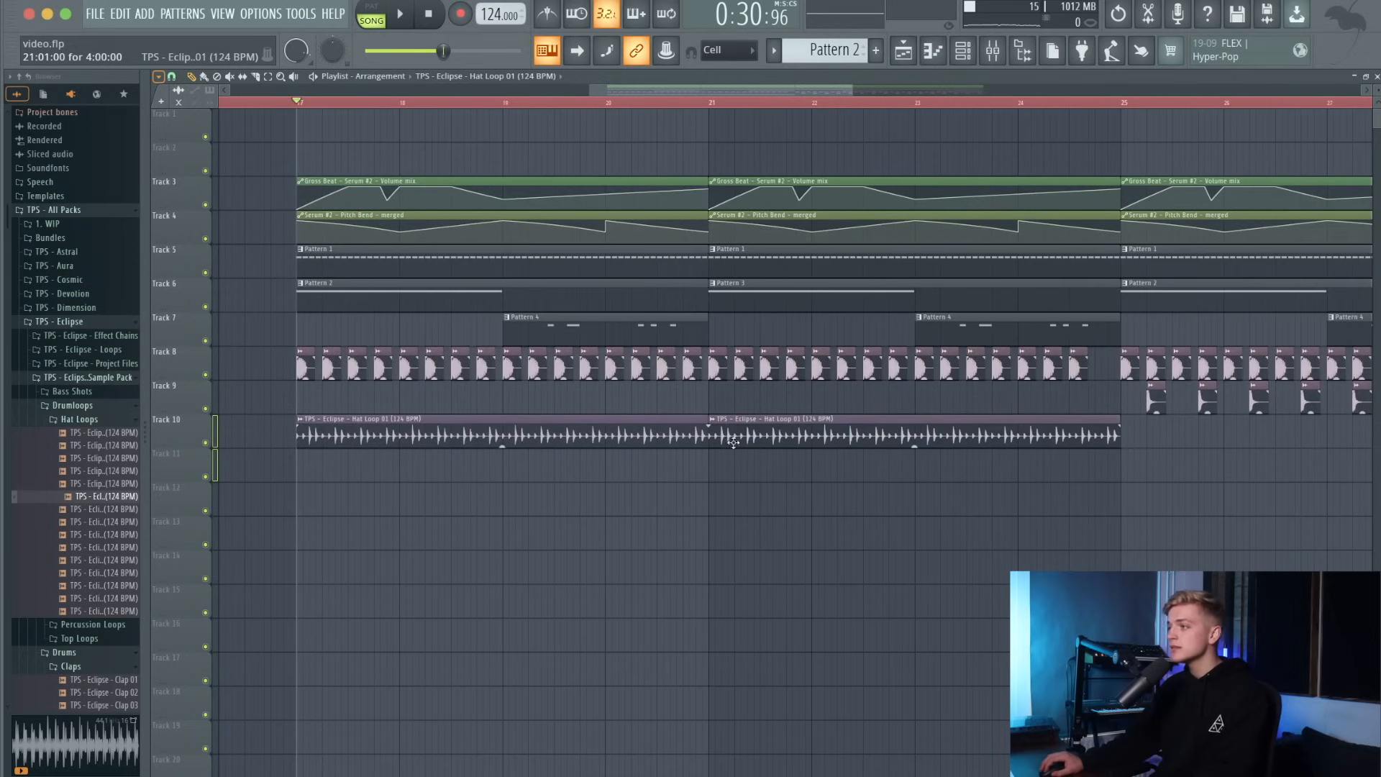
Set the hat loop's channel volume to 44% and lay the loop out on Track 11 from bar 17 through bar 32.
double_click(745, 440)
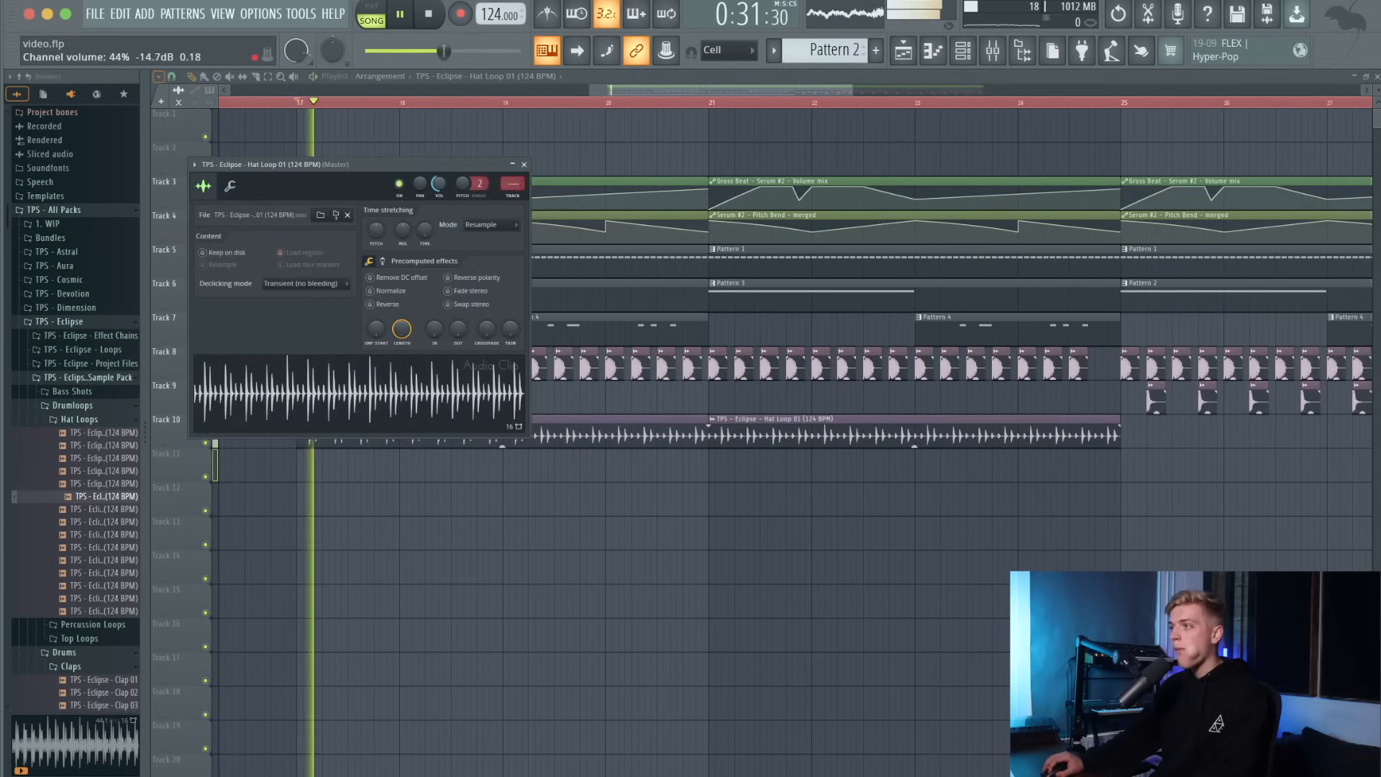
scroll(817, 364, "down", 4)
left_click_drag(901, 434, 829, 437)
left_click(920, 463)
left_click_drag(921, 462, 612, 431)
key("shift+Down")
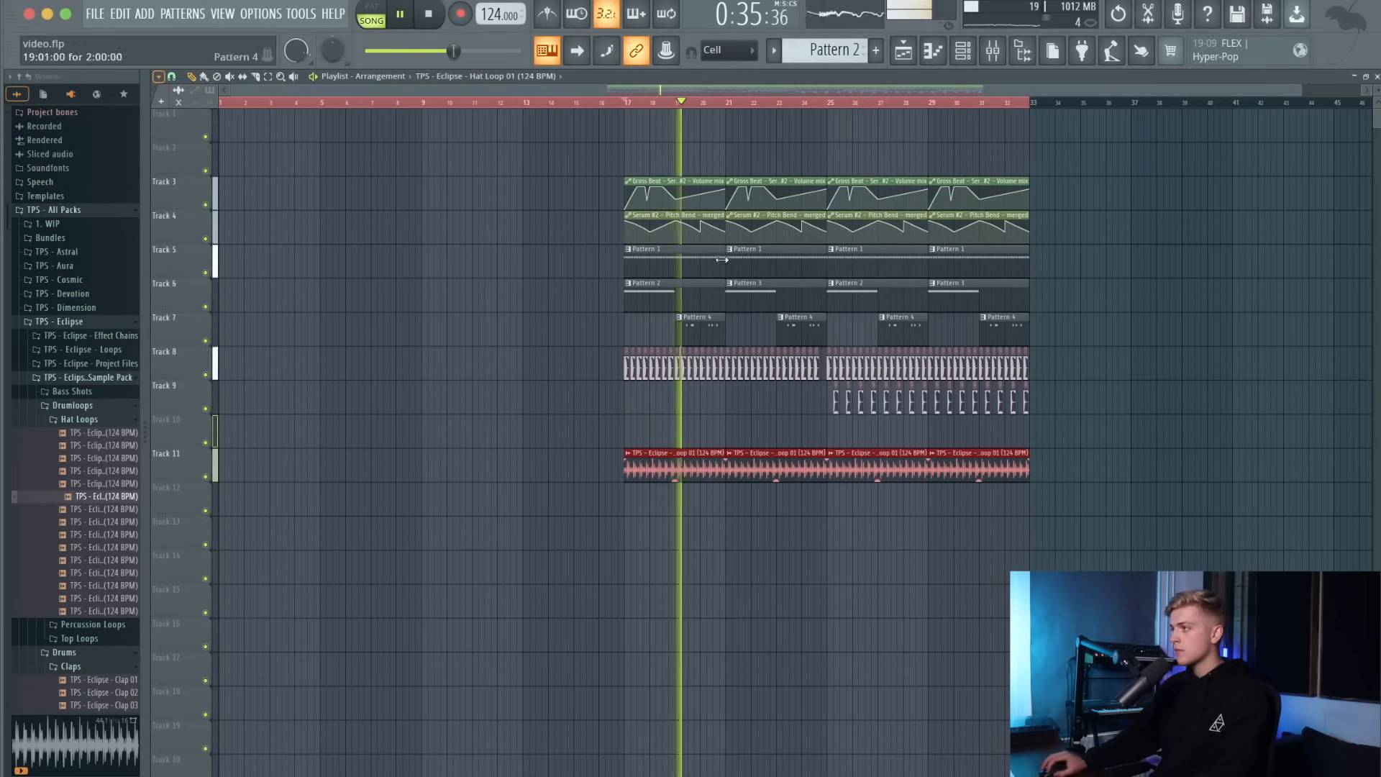
Route the hat loop to mixer insert 30 and load Kickstart 2 in its seventh effect slot.
key("space")
key("F9")
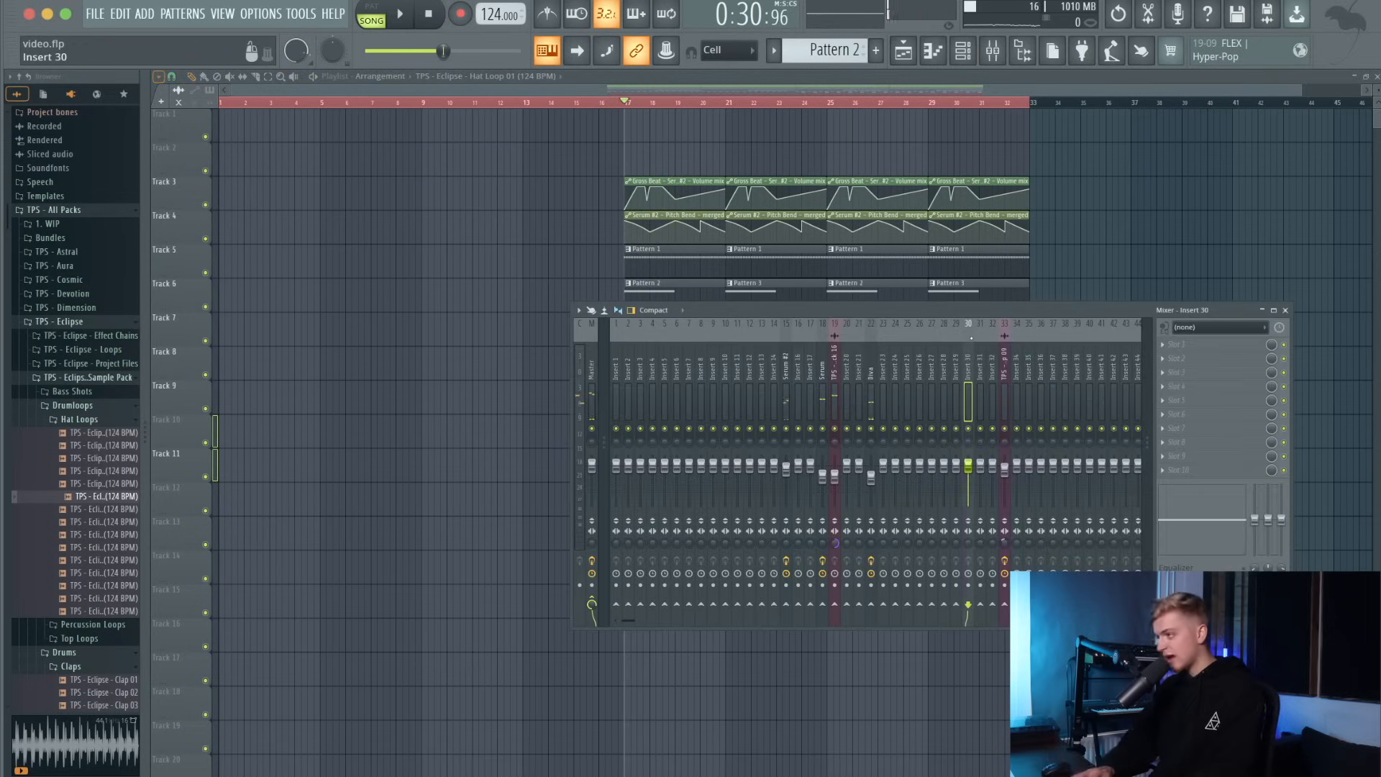
left_click(1188, 428)
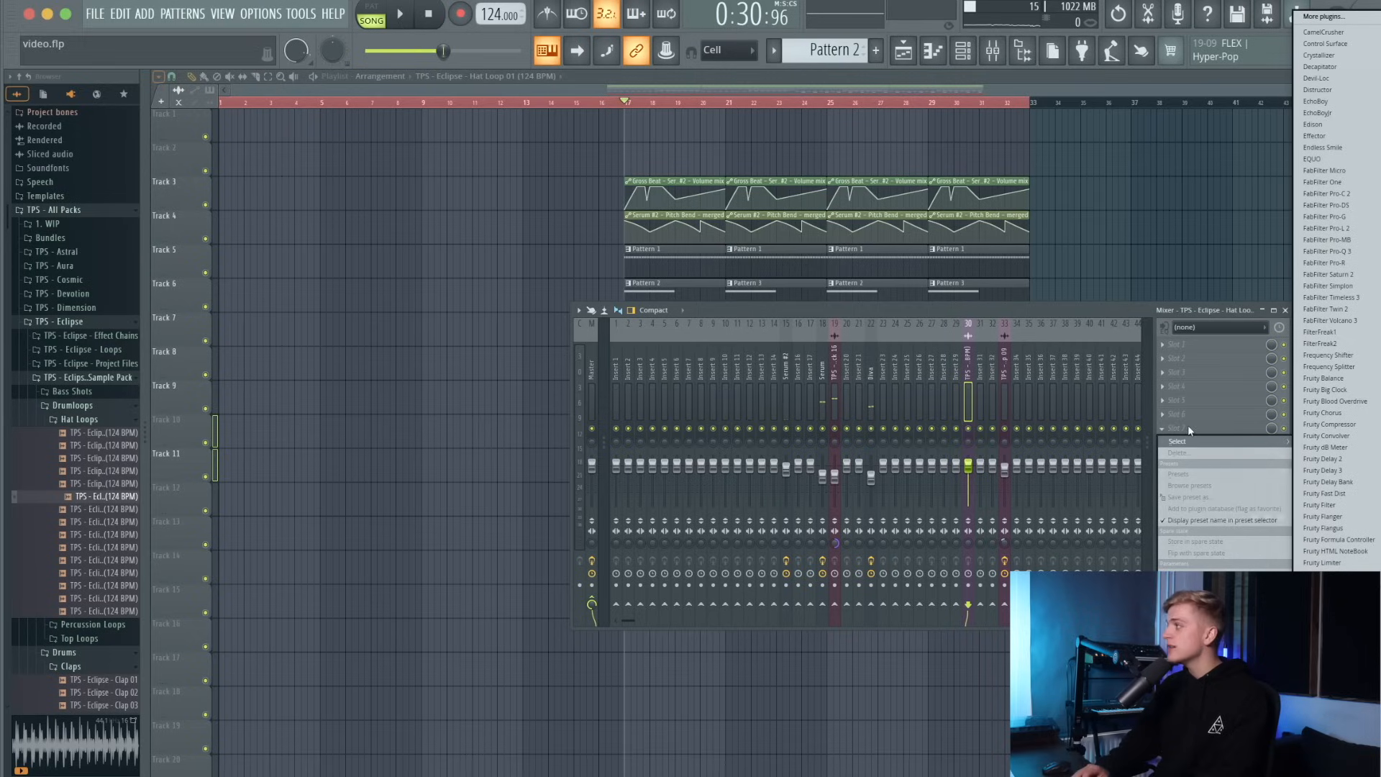
left_click(1188, 426)
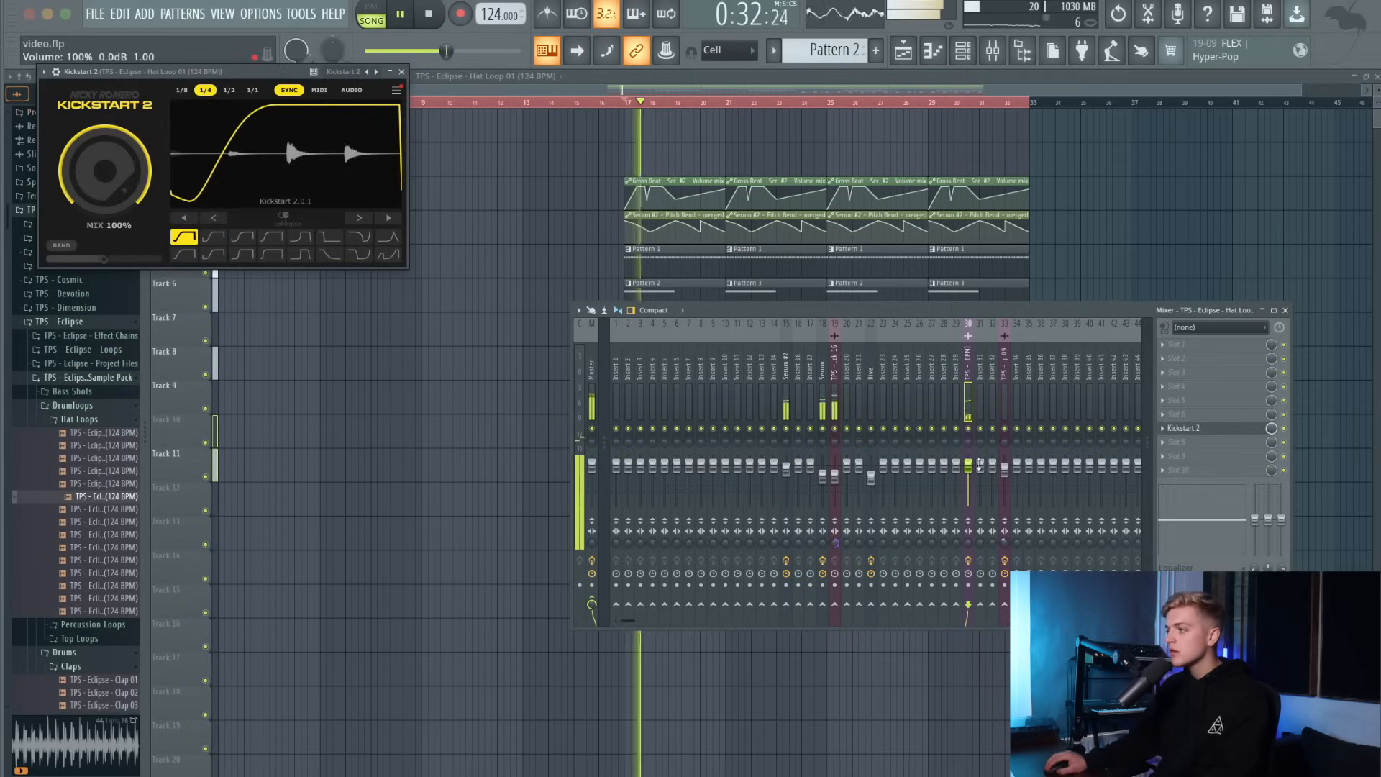
Lower the hat loop's mixer fader slightly and set the Kickstart 2 mix to 86%.
left_click_drag(972, 466, 971, 471)
left_click_drag(144, 155, 150, 172)
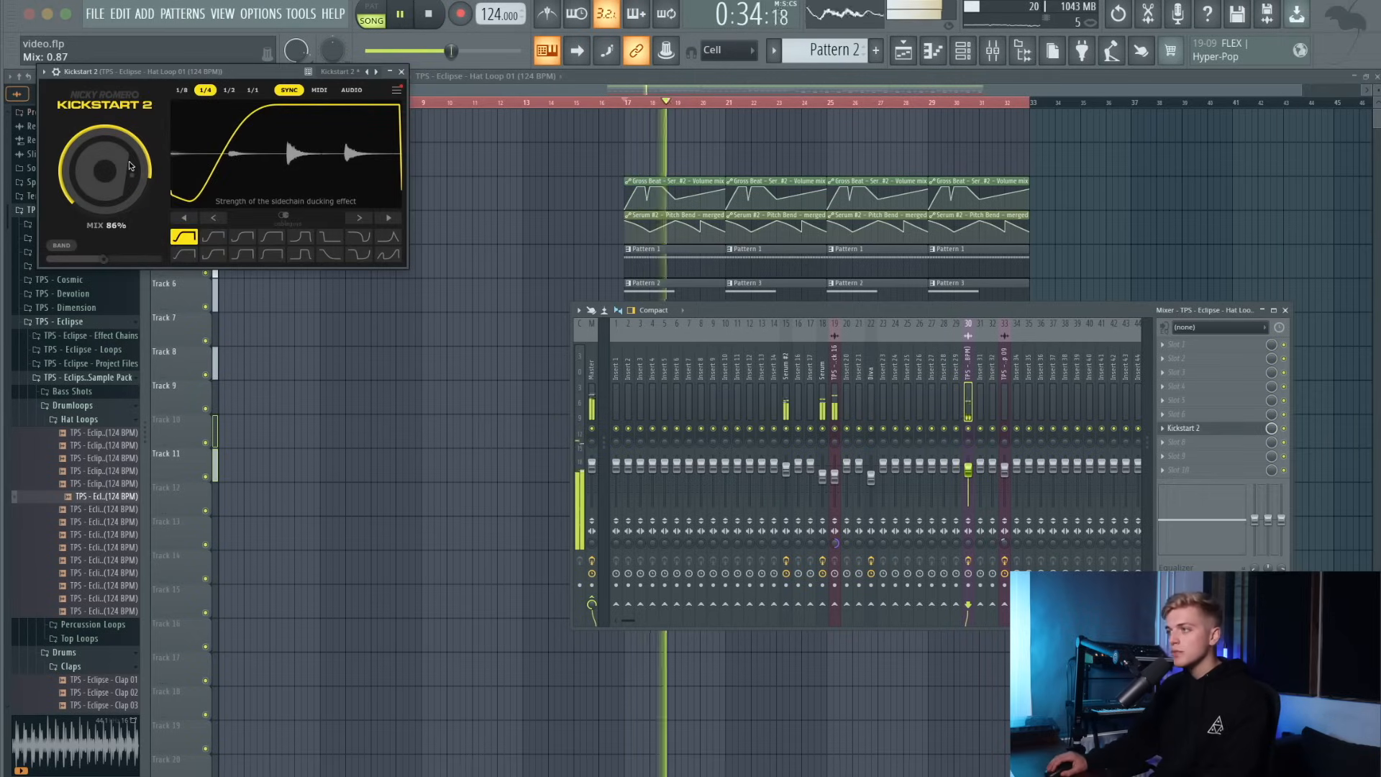
key("space")
key("F9")
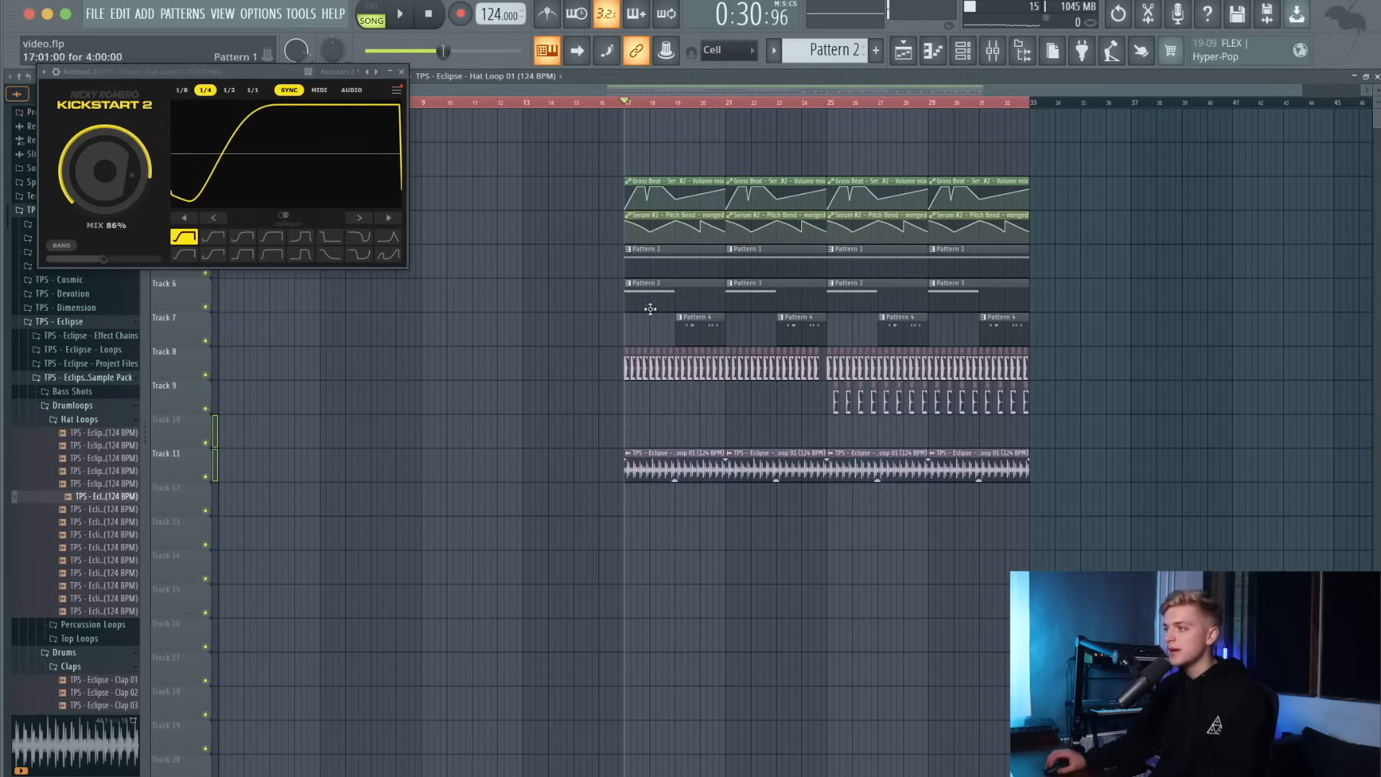
Play the arrangement from bar 17 to hear the hat loop with the other tracks.
scroll(651, 309, "up", 4)
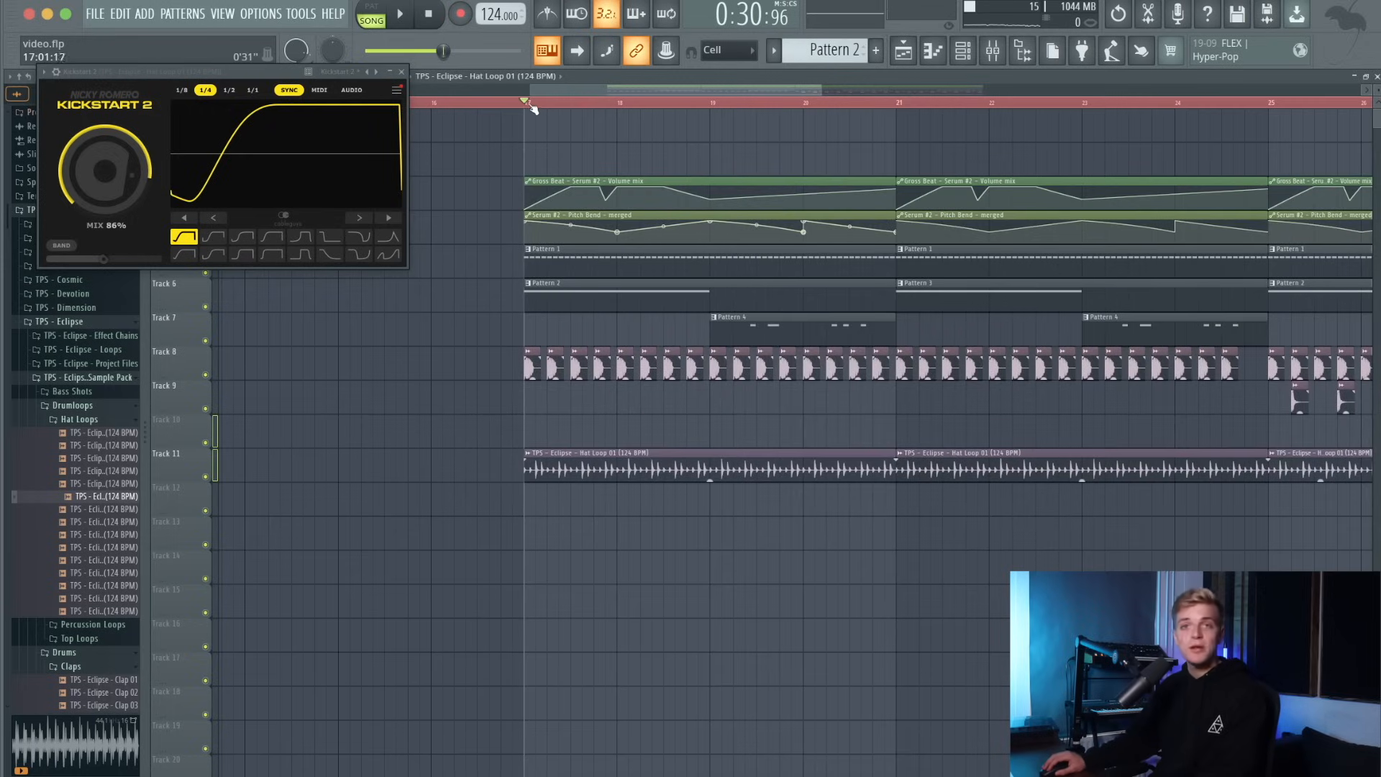
left_click_drag(526, 104, 894, 147)
key("space")
key("ctrl+a")
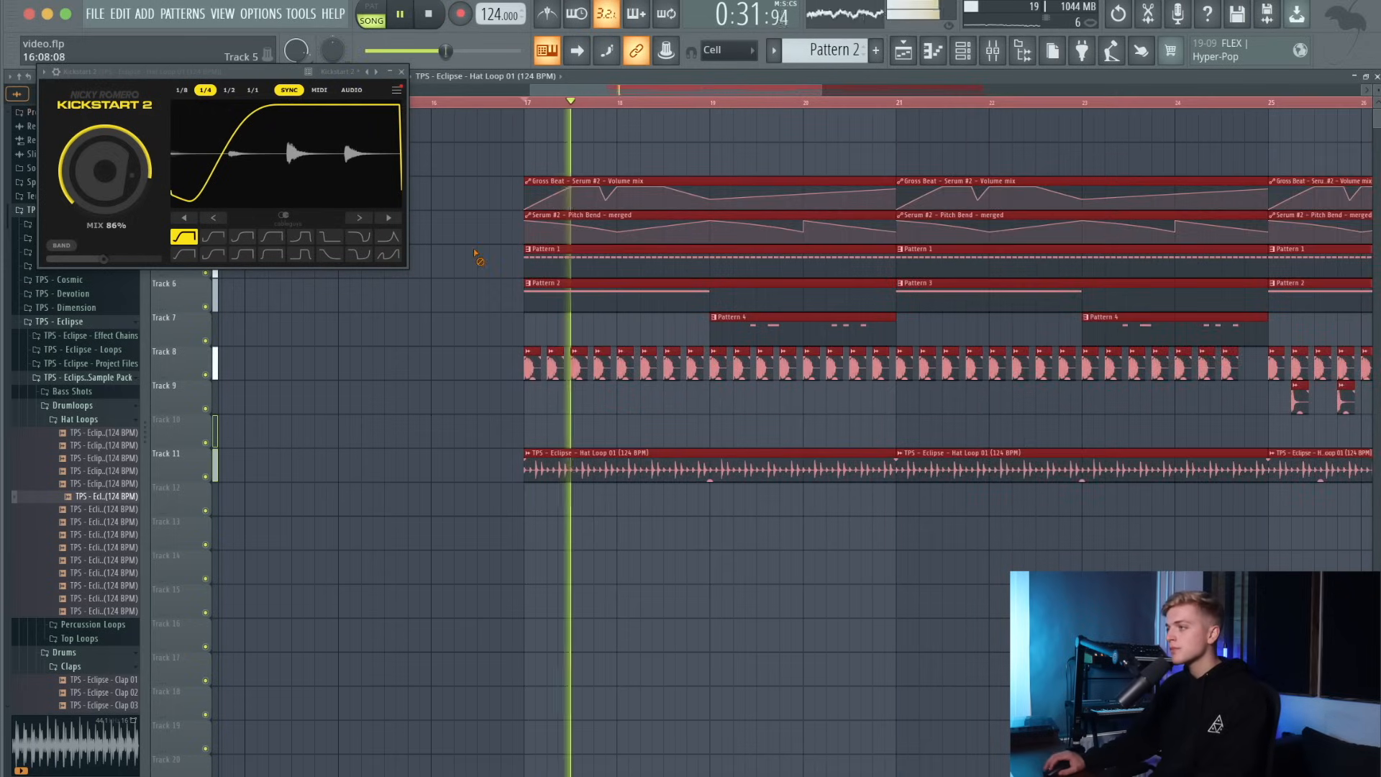
scroll(476, 259, "down", 2)
key("ctrl+d")
Open the Diva synth from the channel rack and set its filter cutoff frequency to 66.
left_click_drag(820, 51, 820, 74)
left_click(630, 210)
left_click(382, 741)
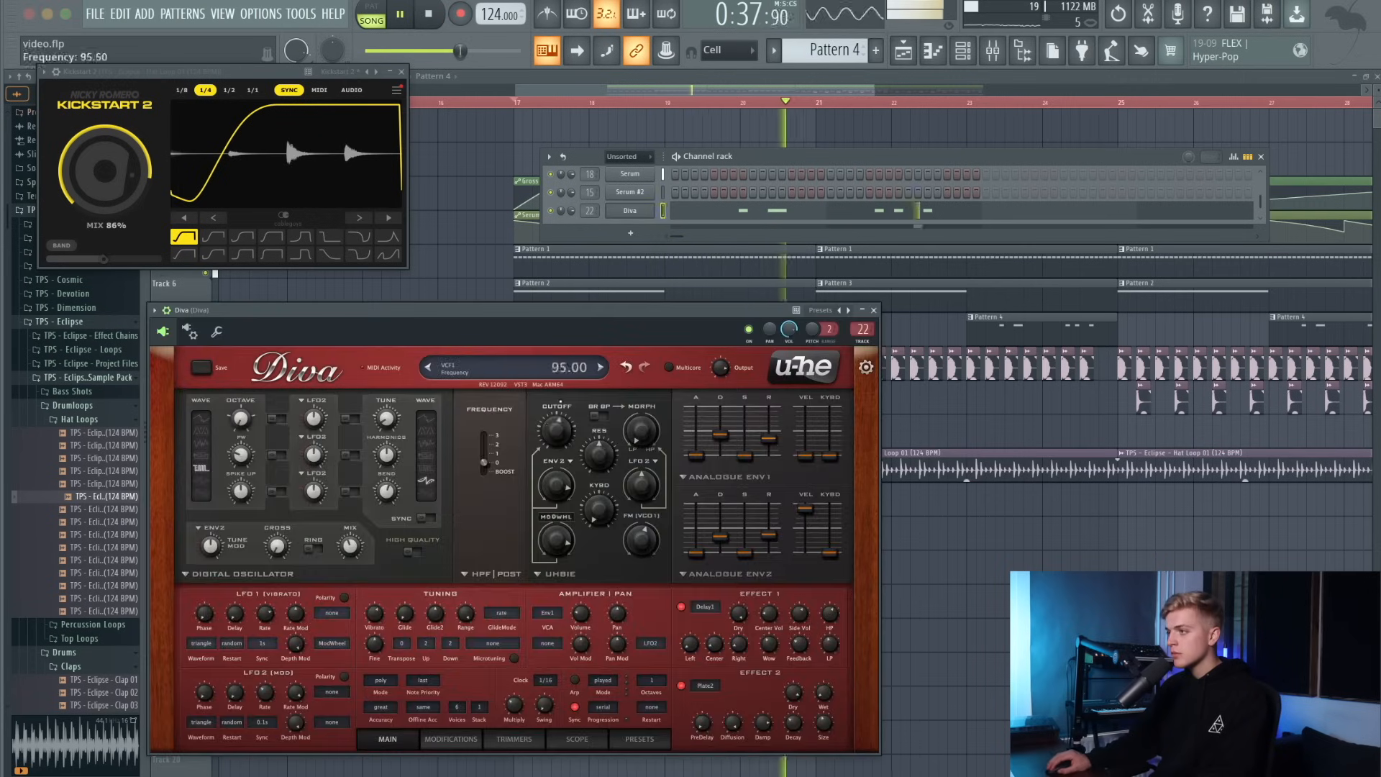
key("ctrl+alt+z")
key("ctrl+alt+z")
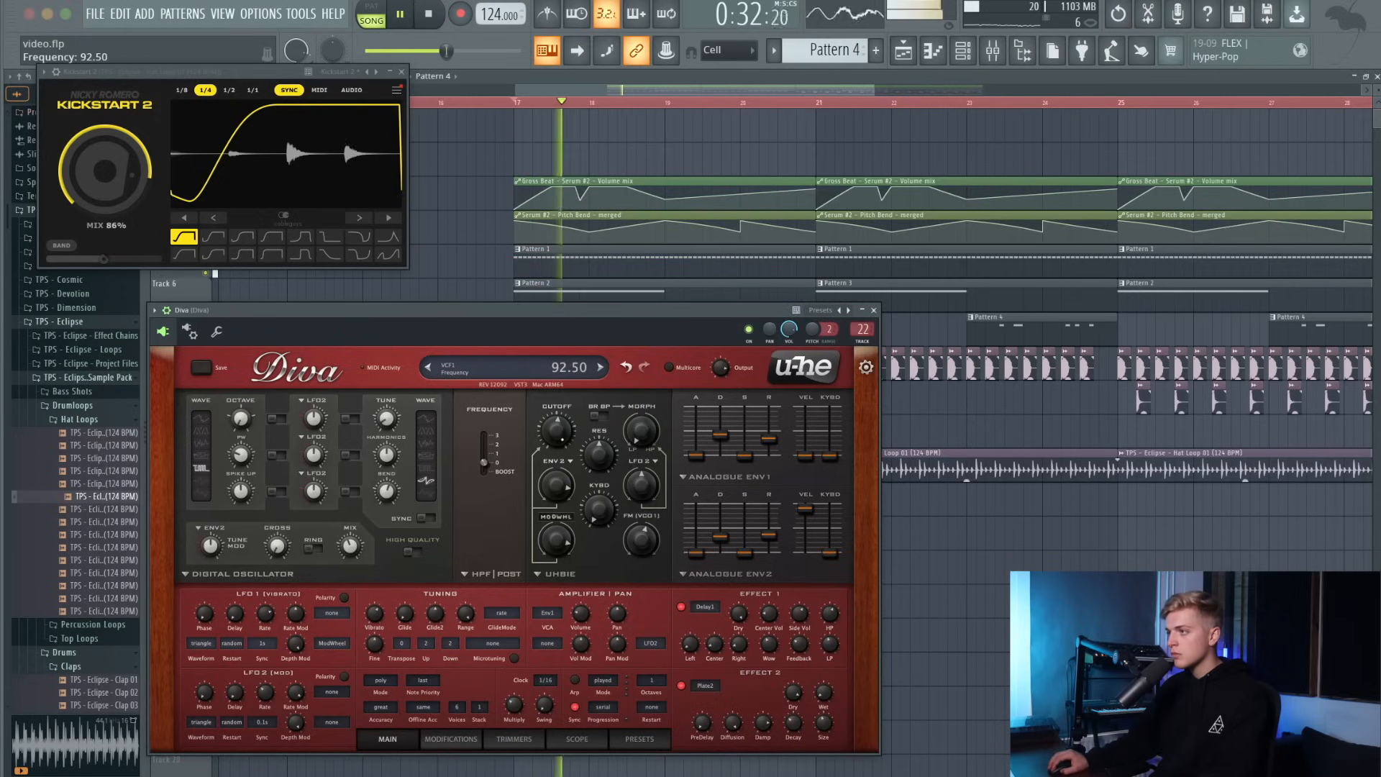
left_click_drag(610, 314, 615, 397)
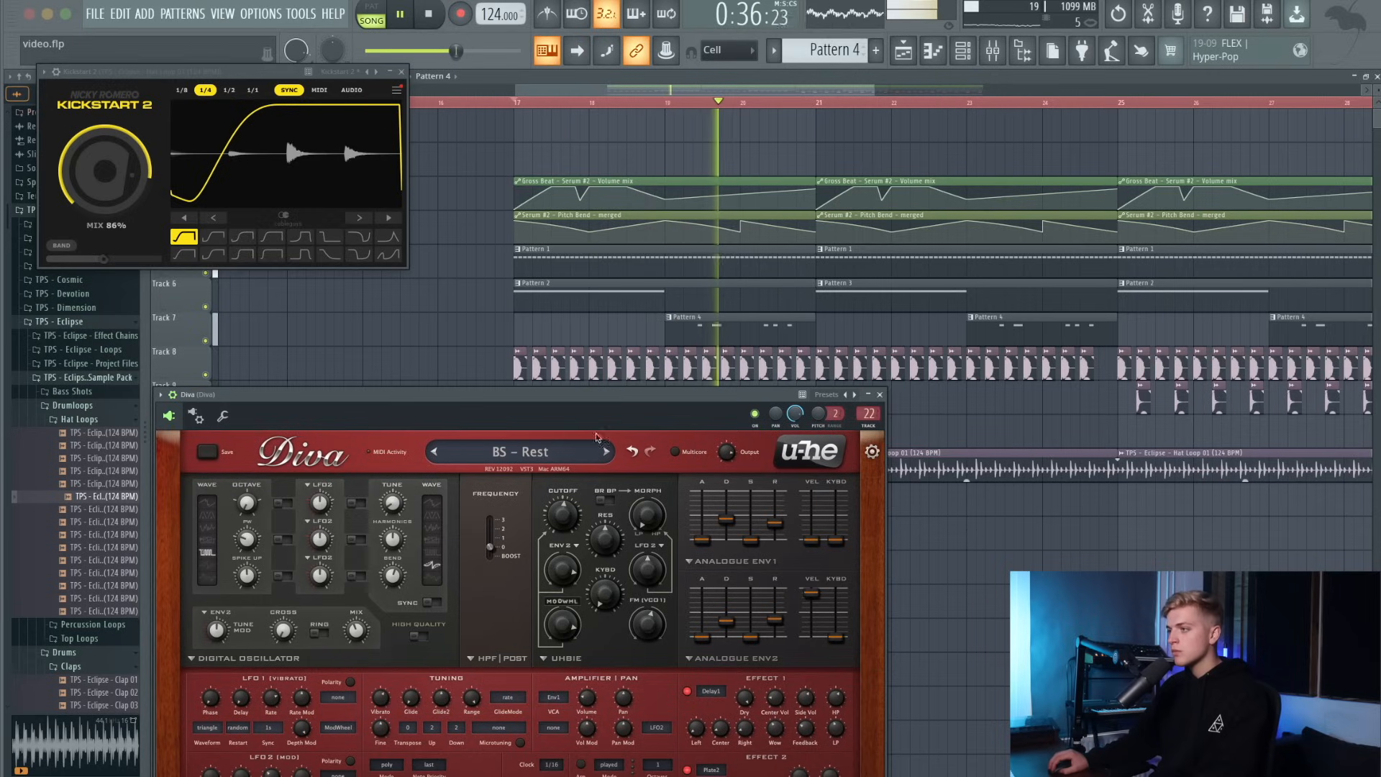
left_click_drag(570, 508, 557, 530)
Create an automation clip for Diva's filter frequency and place it on Track 13 starting at bar 17.
left_click(300, 13)
mouse_move(346, 167)
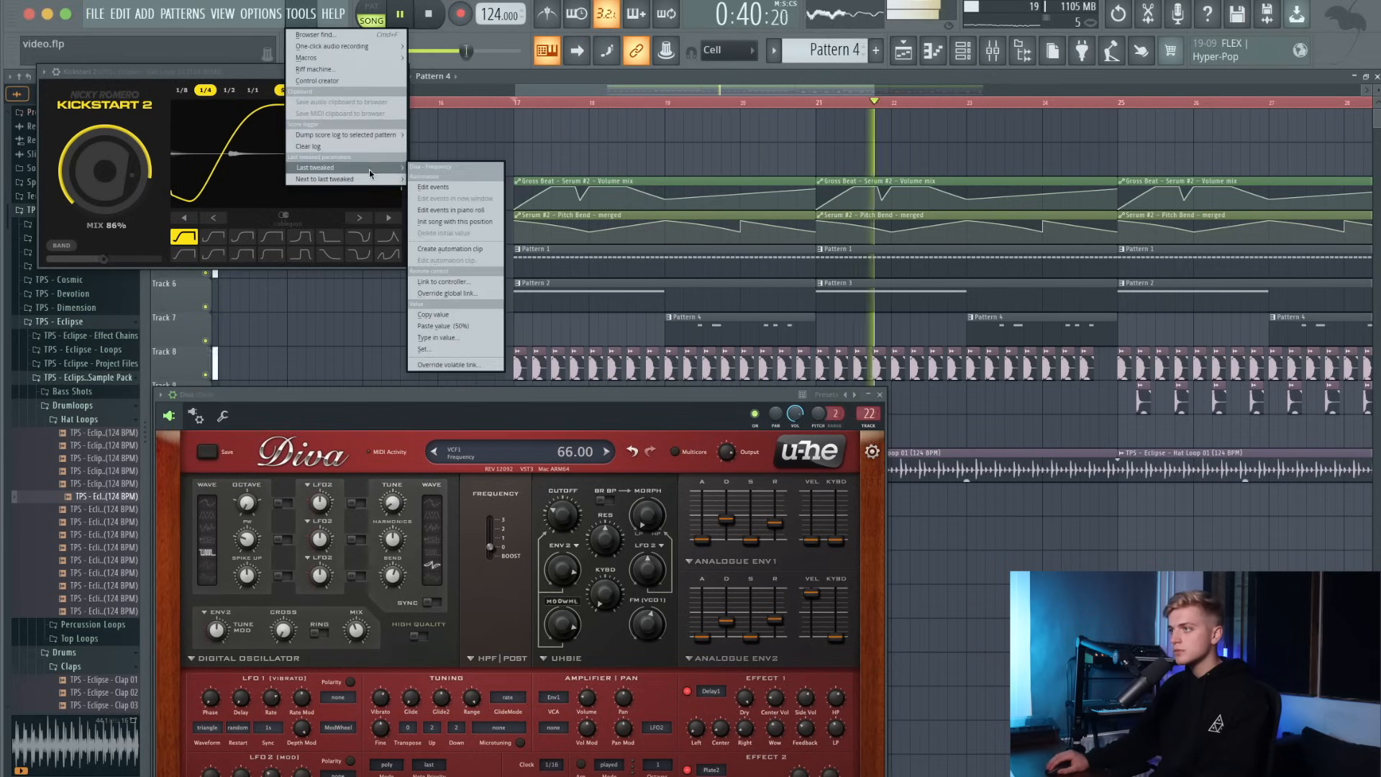
left_click(449, 249)
left_click(476, 105)
key("space")
left_click_drag(446, 120, 637, 519)
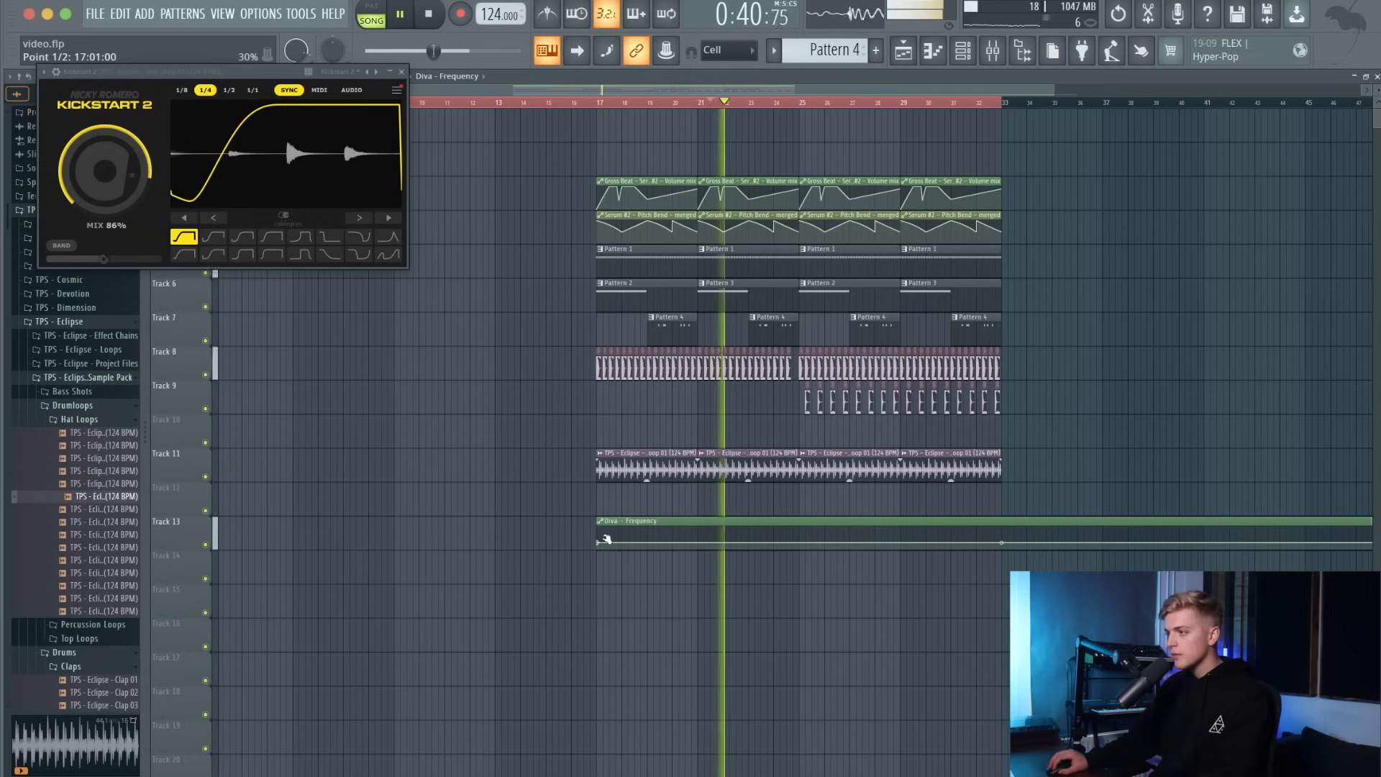
Shape the Diva frequency automation as a gentle rise from bar 17 to a new point at bar 25, and close Kickstart 2.
right_click(597, 543)
left_click(647, 737)
scroll(866, 561, "up", 5)
right_click(690, 537)
scroll(690, 537, "down", 5)
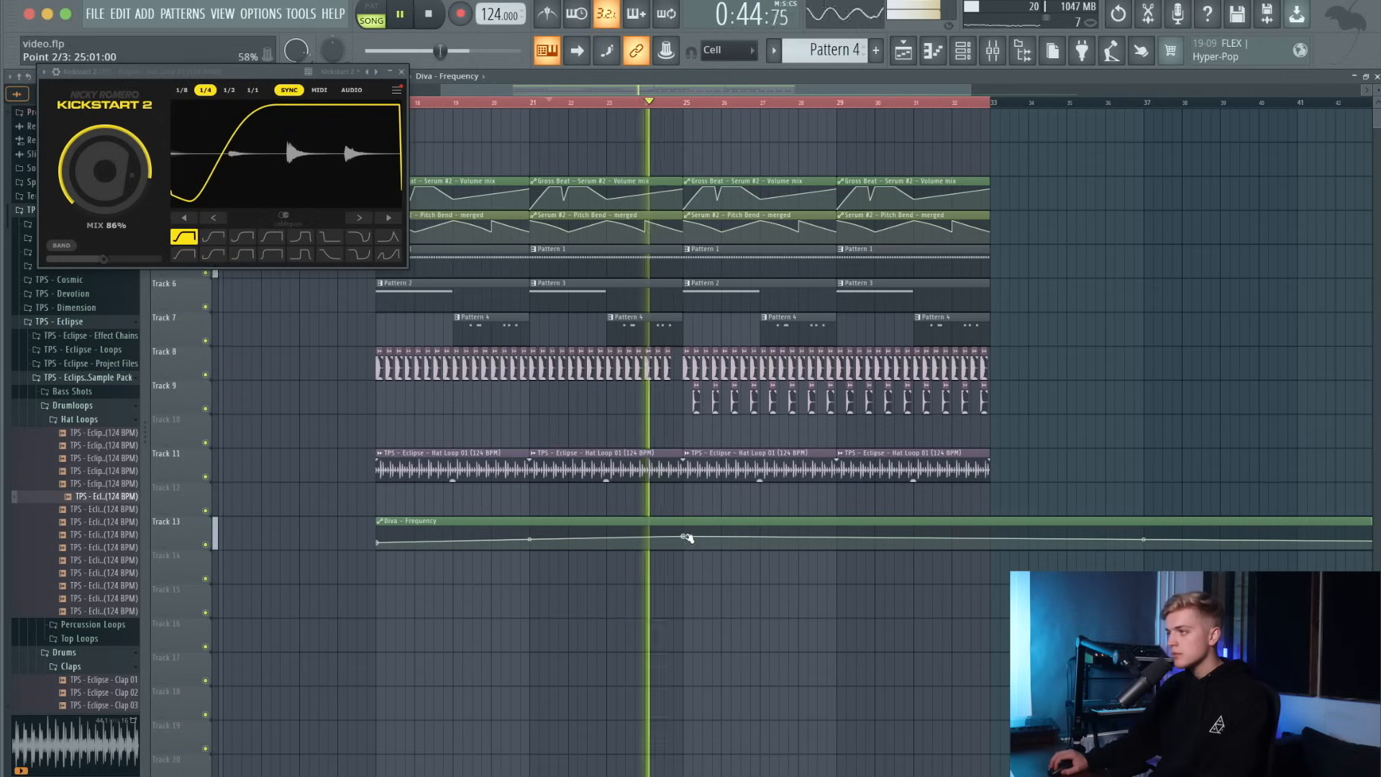
left_click_drag(685, 536, 686, 540)
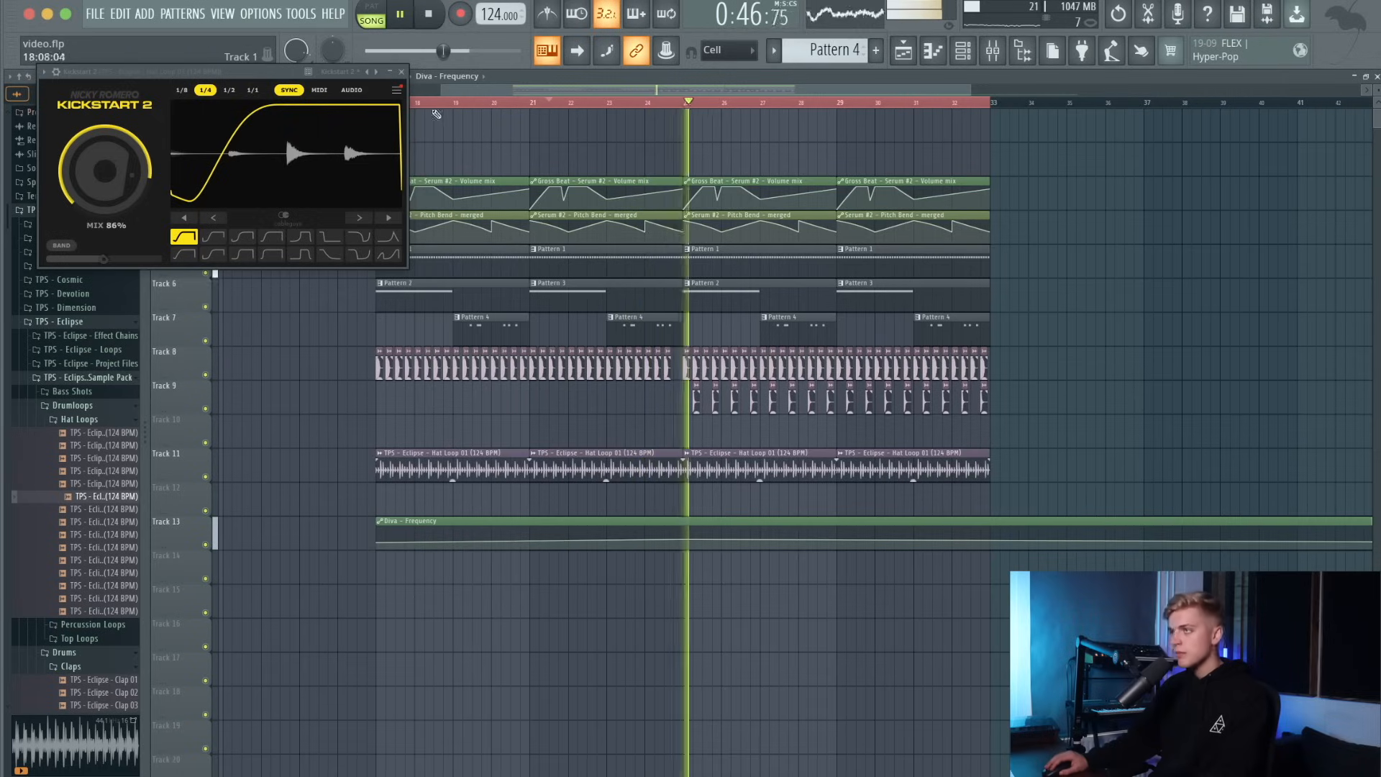
left_click(401, 72)
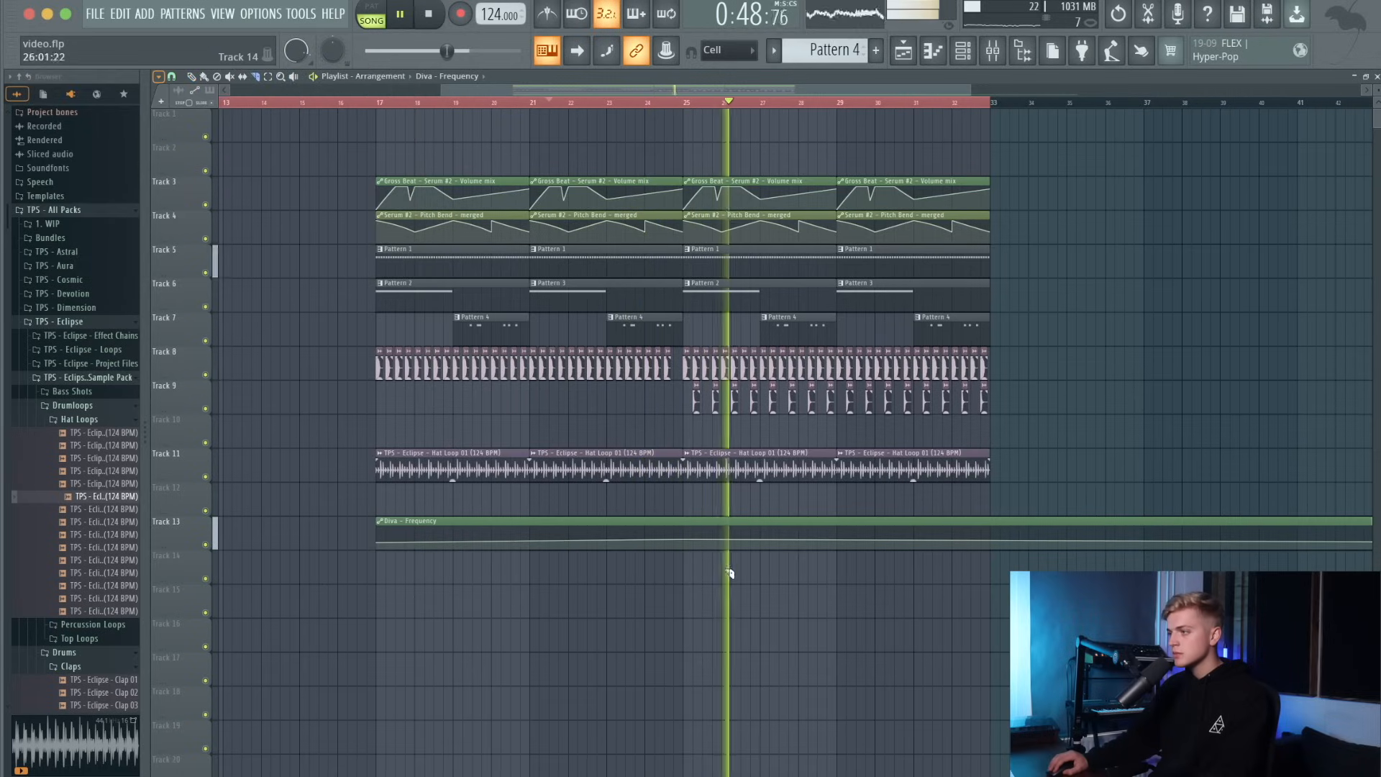
Place a second Diva frequency automation clip on Track 13 starting at bar 25.
left_click(685, 525)
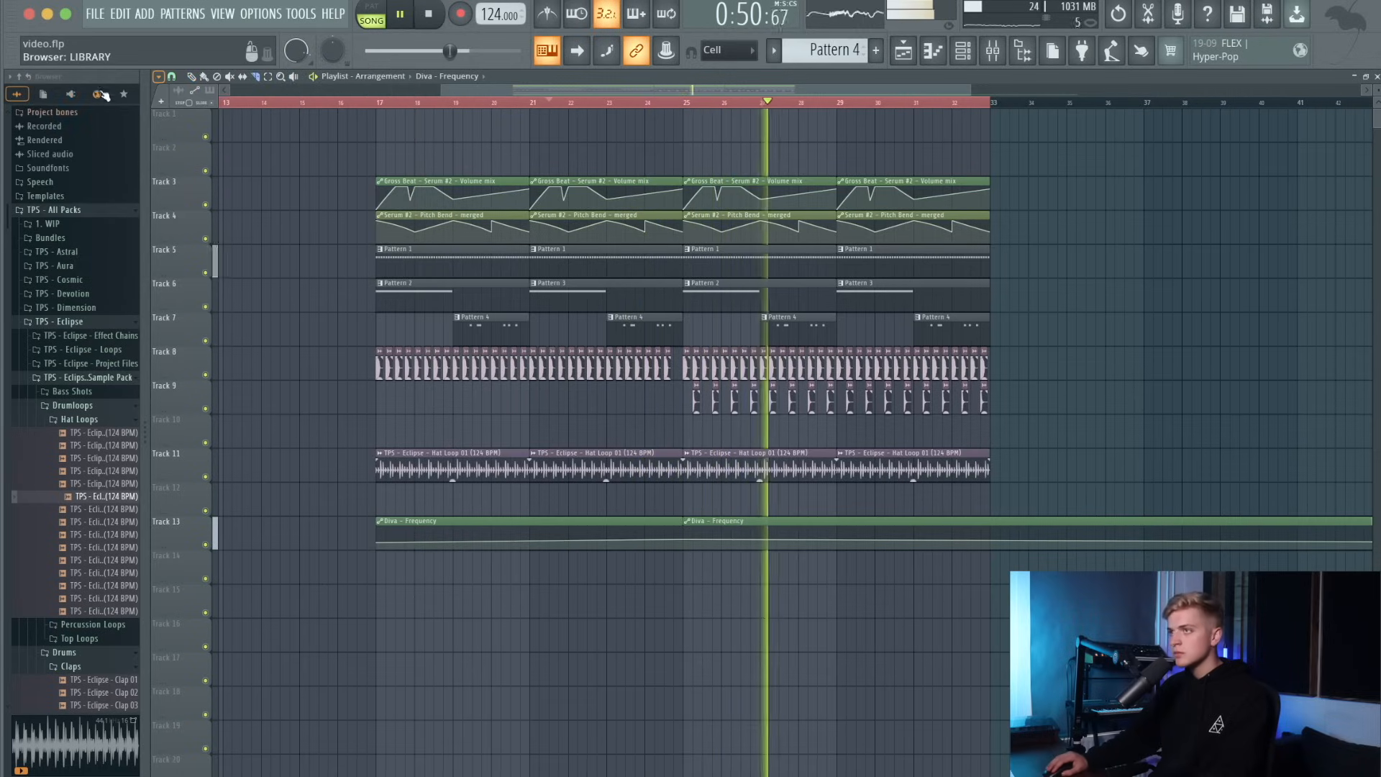
right_click(709, 529)
left_click(684, 529)
Review Diva's mixer effects and synth window, and replay the arrangement from about bar 18.
left_click(993, 51)
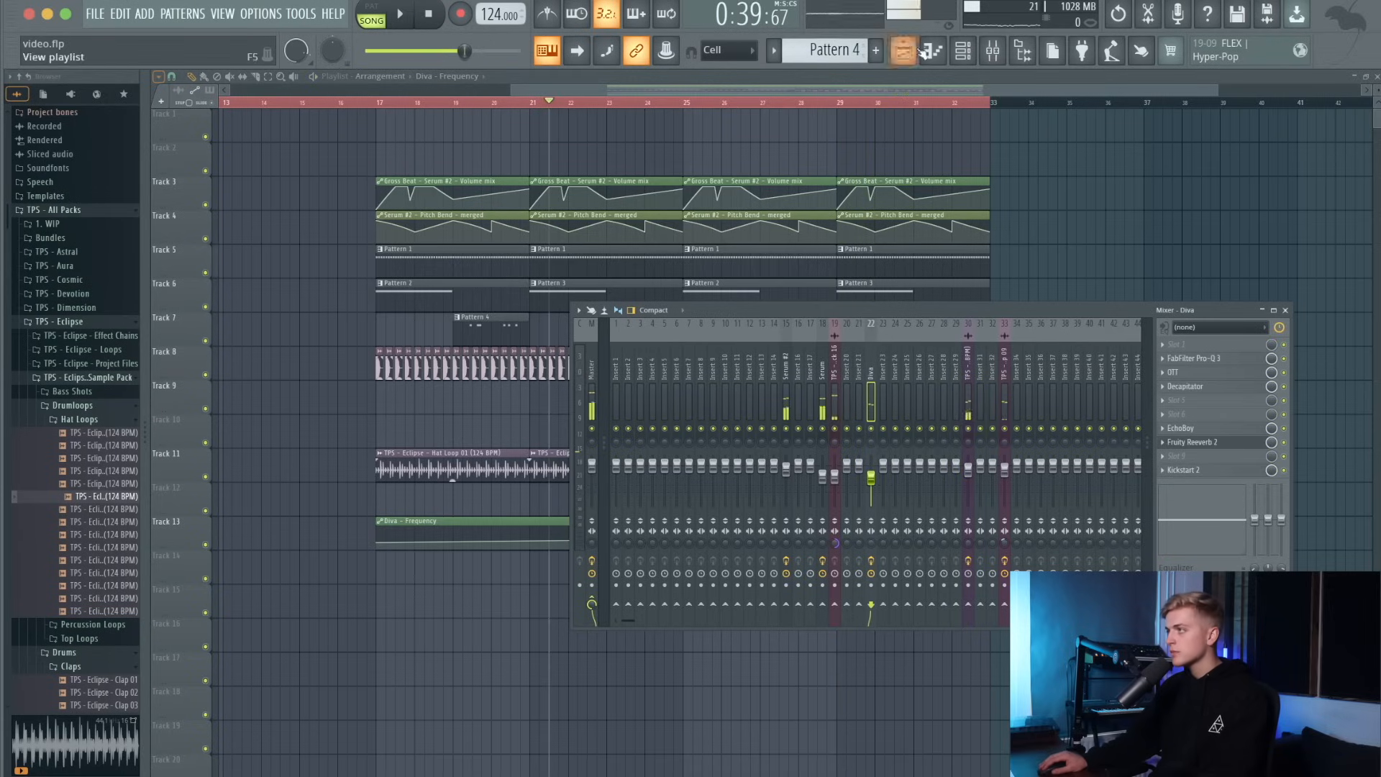
left_click(965, 52)
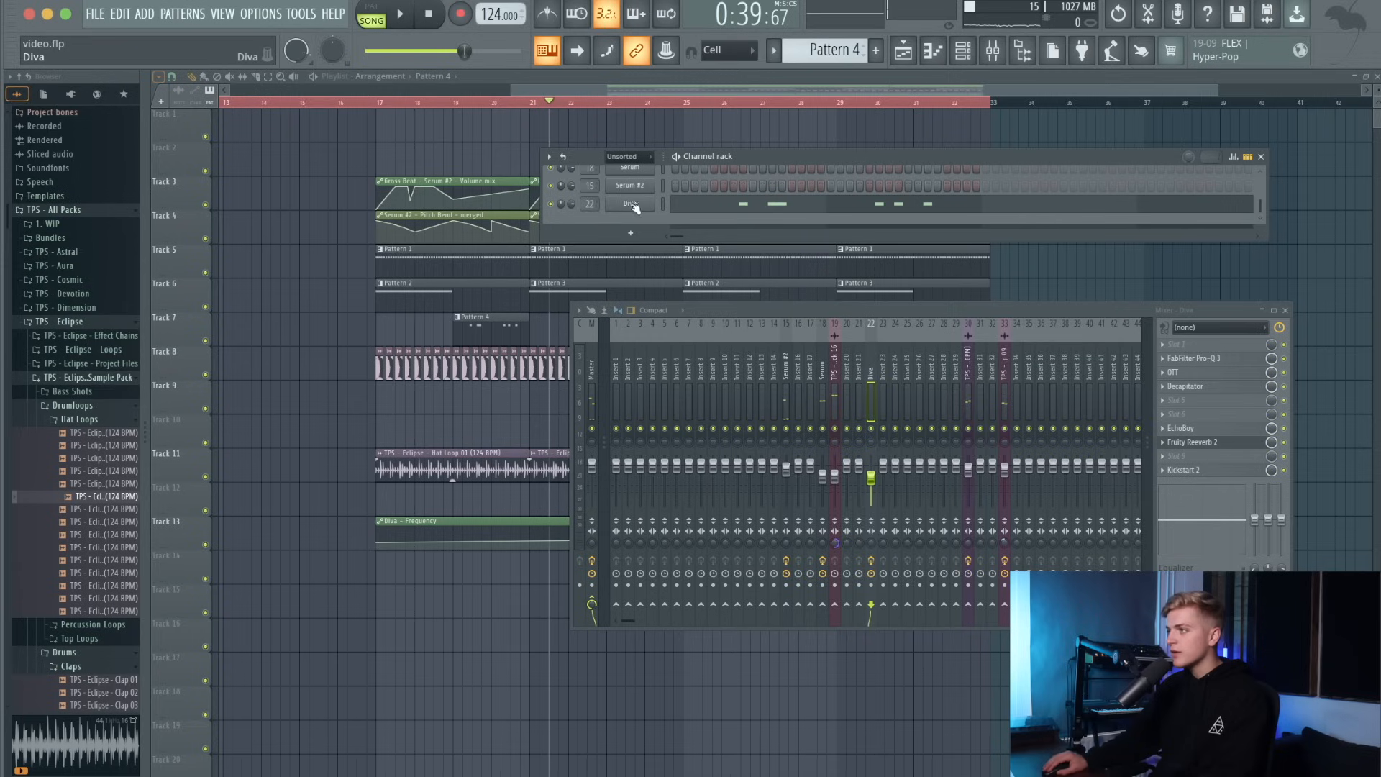
left_click(632, 205)
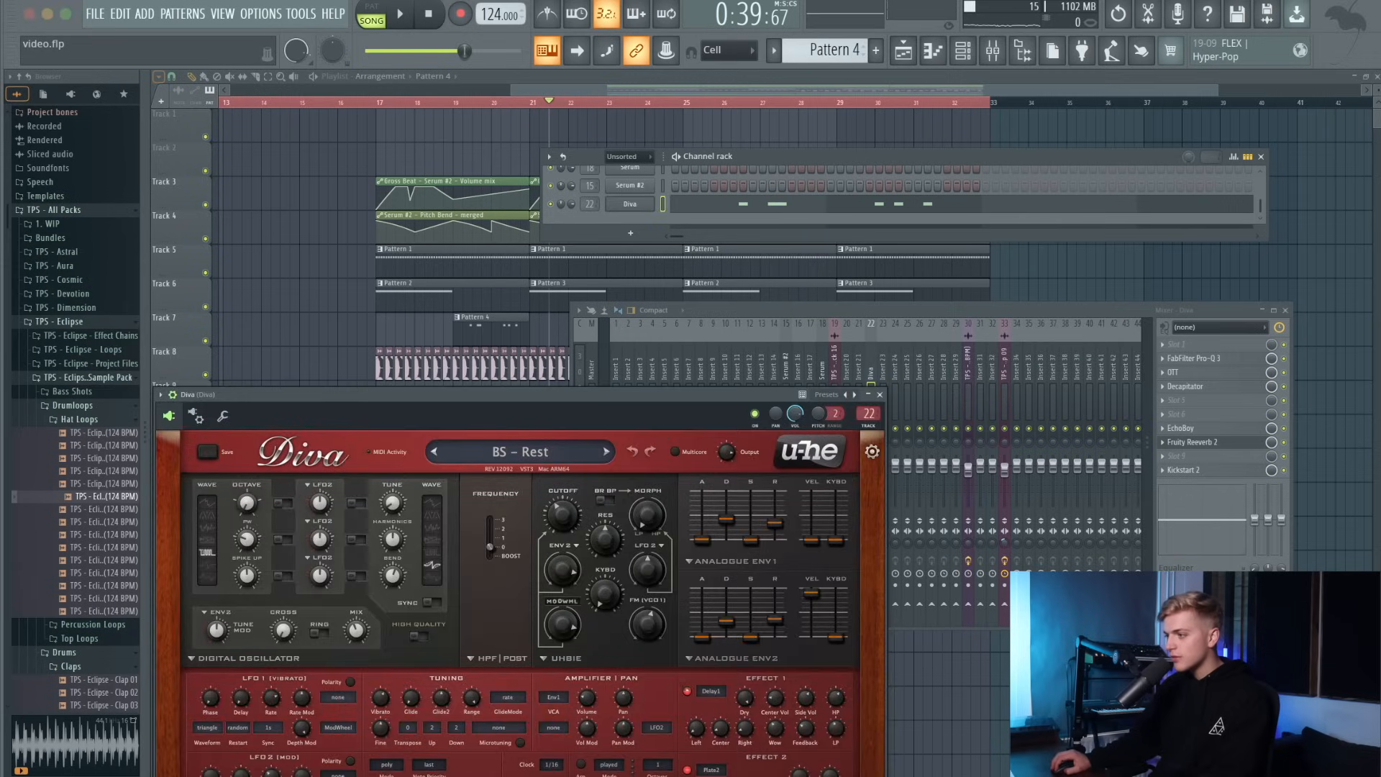
left_click(880, 396)
key("F12")
left_click(445, 103)
scroll(475, 159, "up", 5)
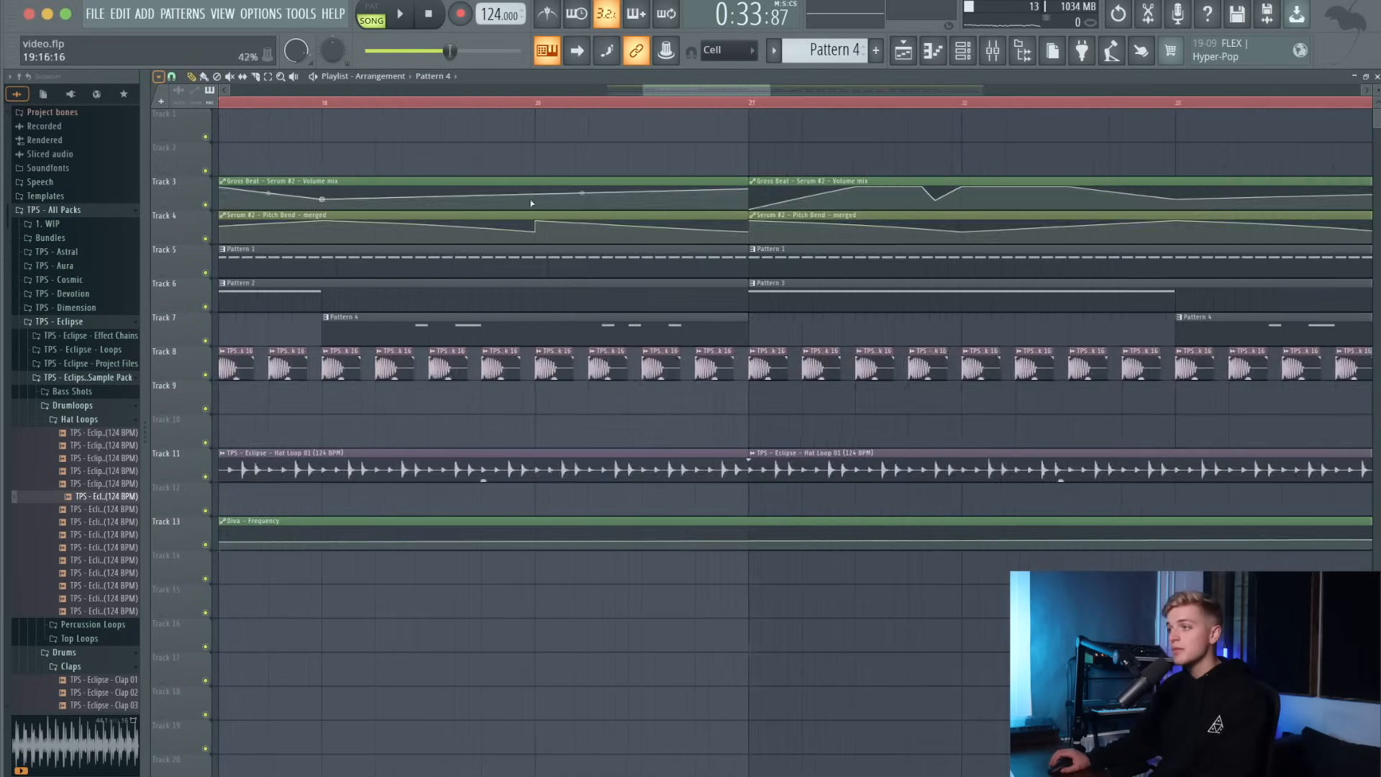
scroll(453, 240, "down", 7)
key("space")
scroll(637, 216, "up", 7)
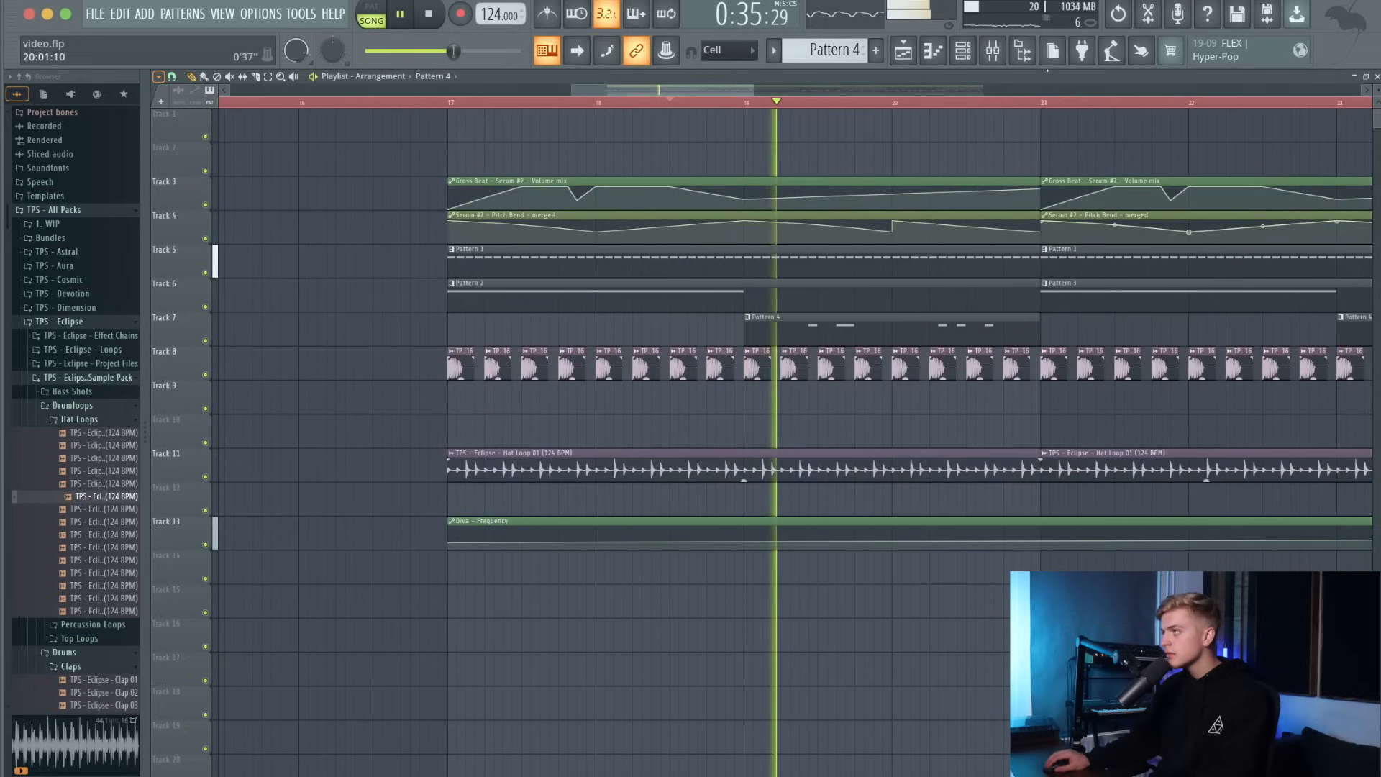
Open EchoBoy on Diva's mixer track, set its feedback to 0.63 and play the arrangement.
key("F9")
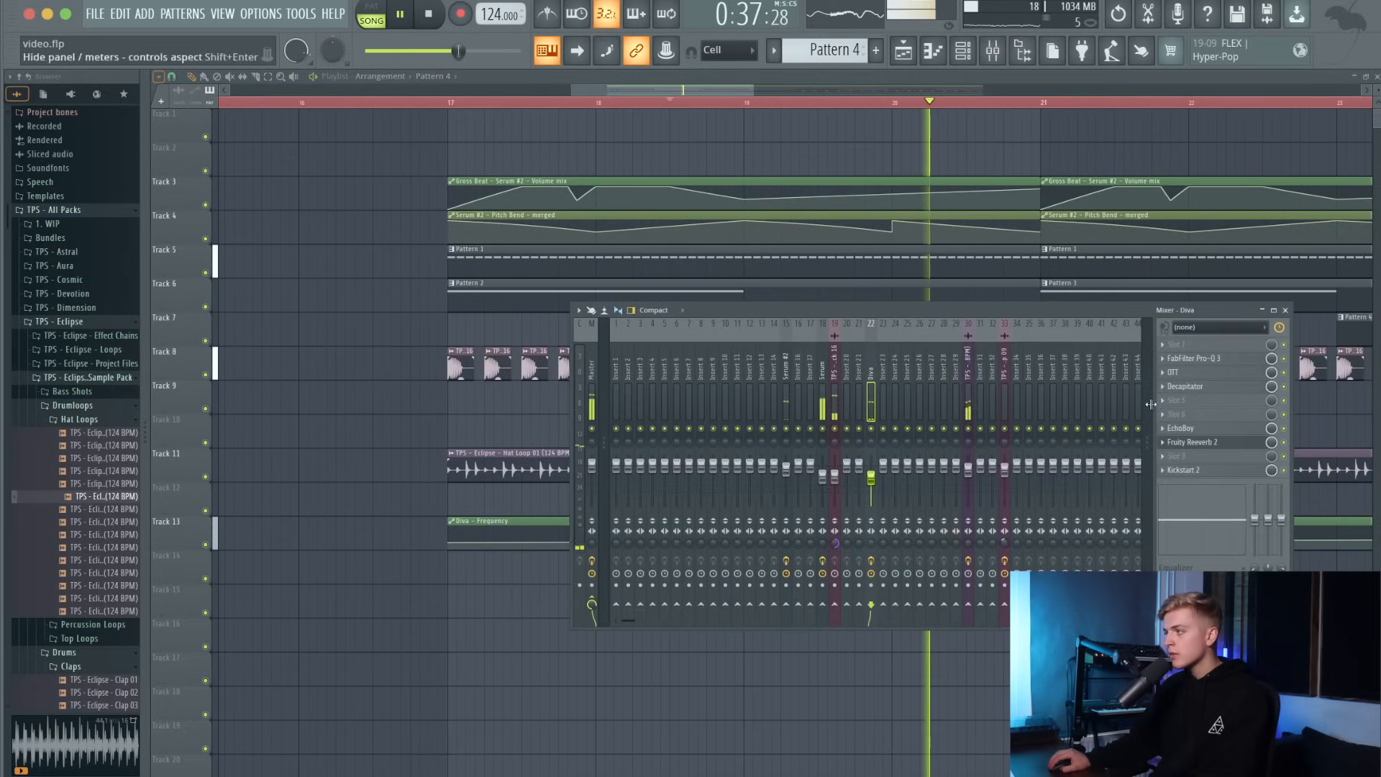
left_click(1186, 429)
left_click(1187, 429)
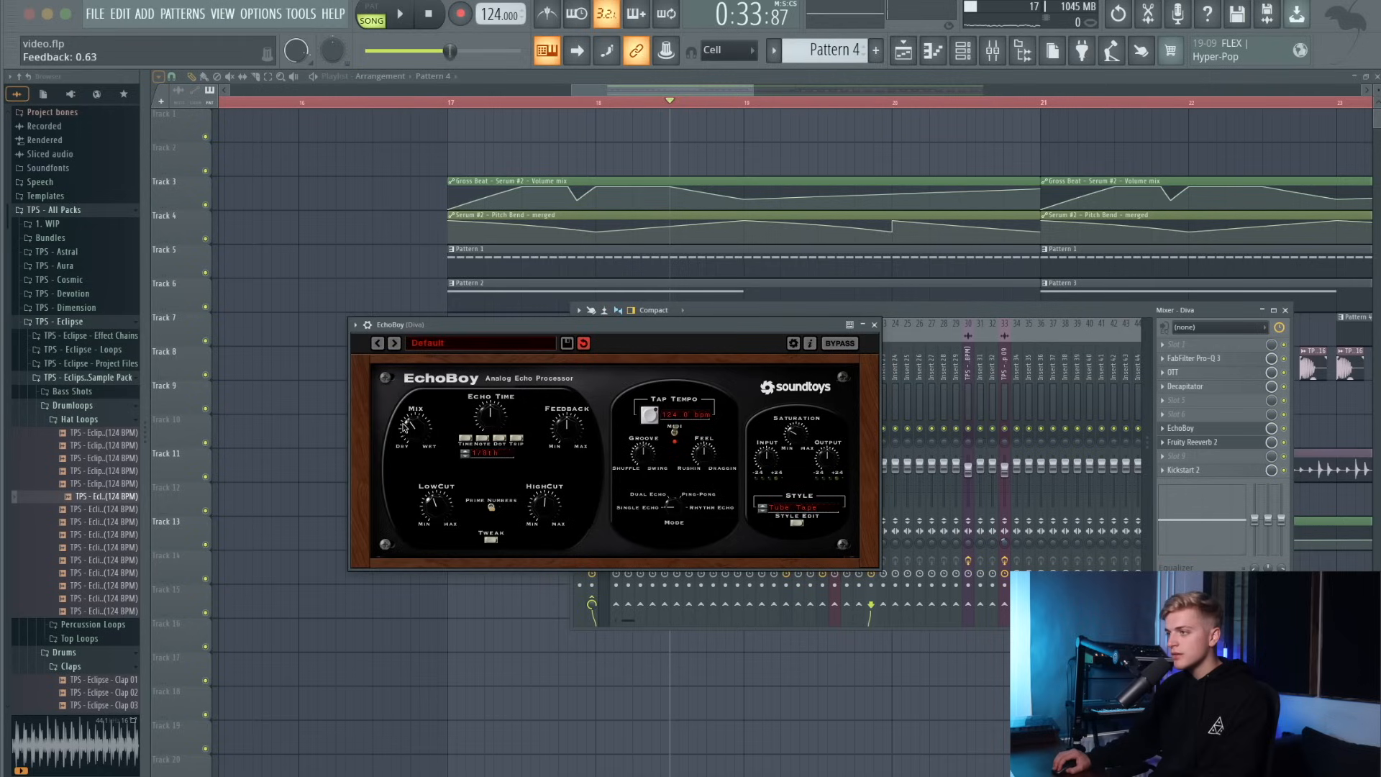
key("space")
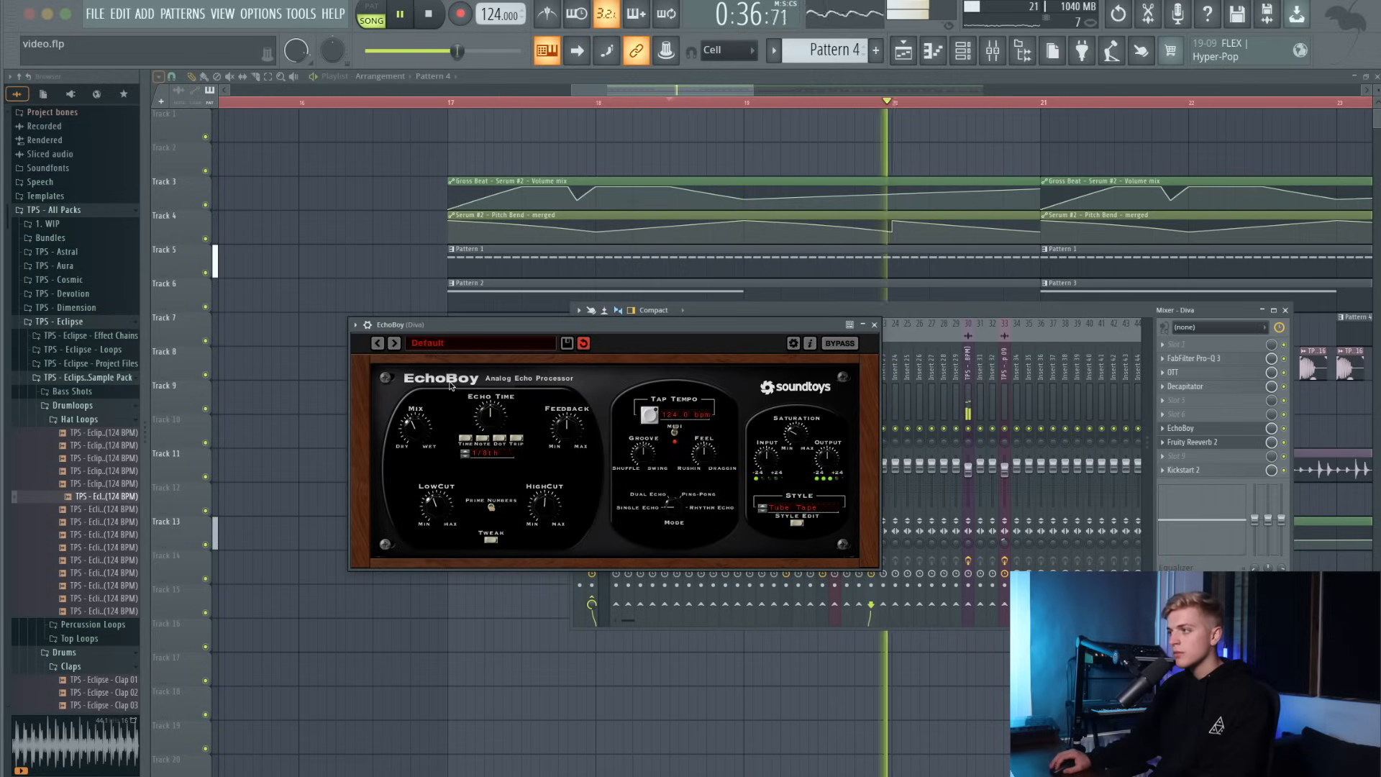
Close EchoBoy and the mixer, and collapse the Hat Loops and Drumloops sample folders.
left_click(875, 325)
key("F9")
scroll(311, 210, "down", 8)
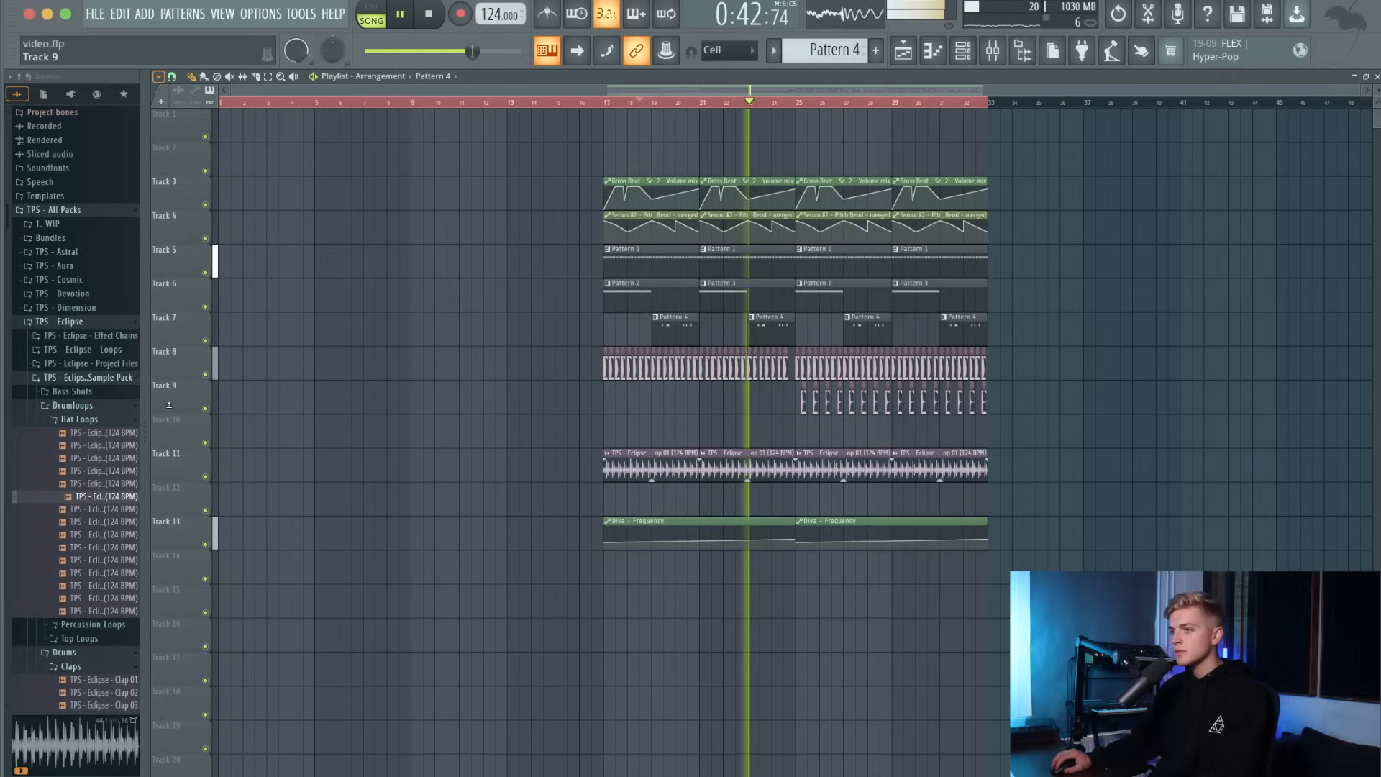
left_click(71, 420)
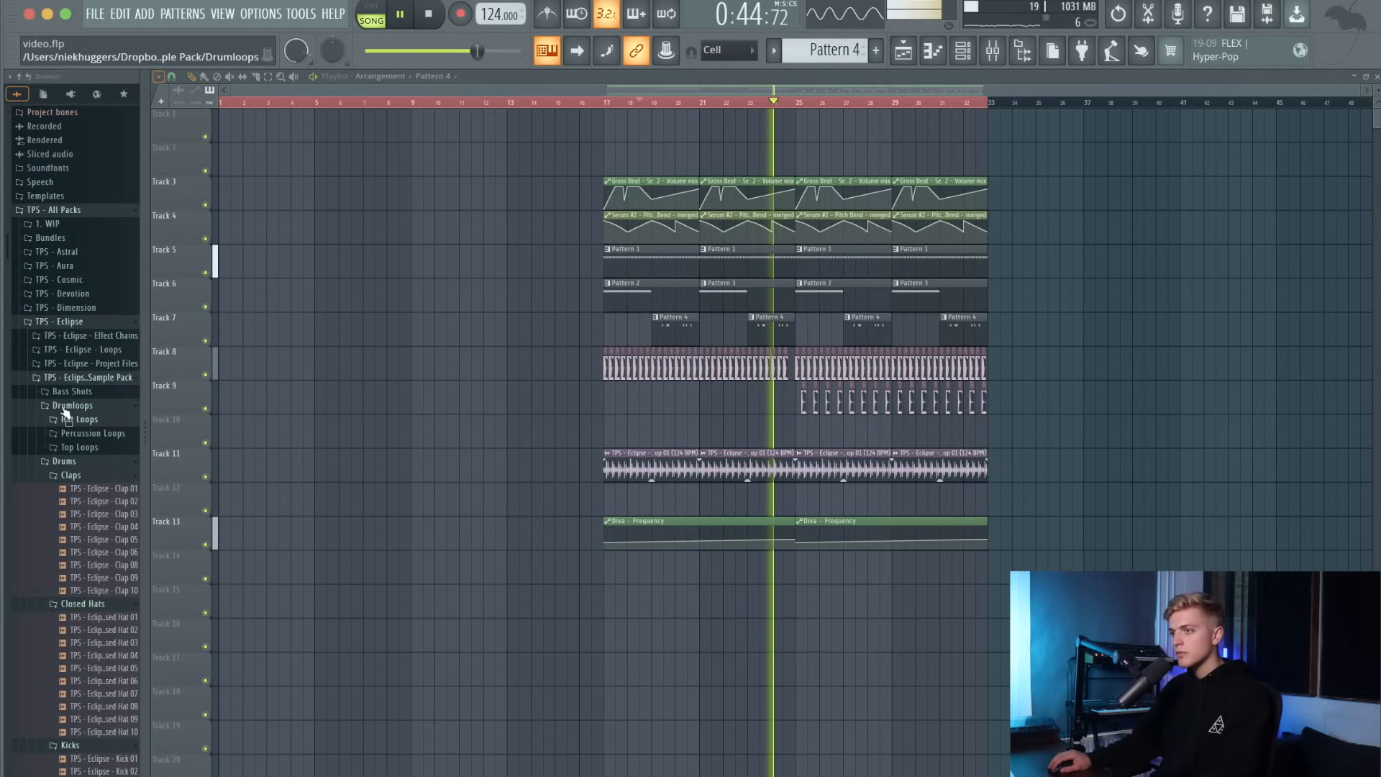
left_click(69, 406)
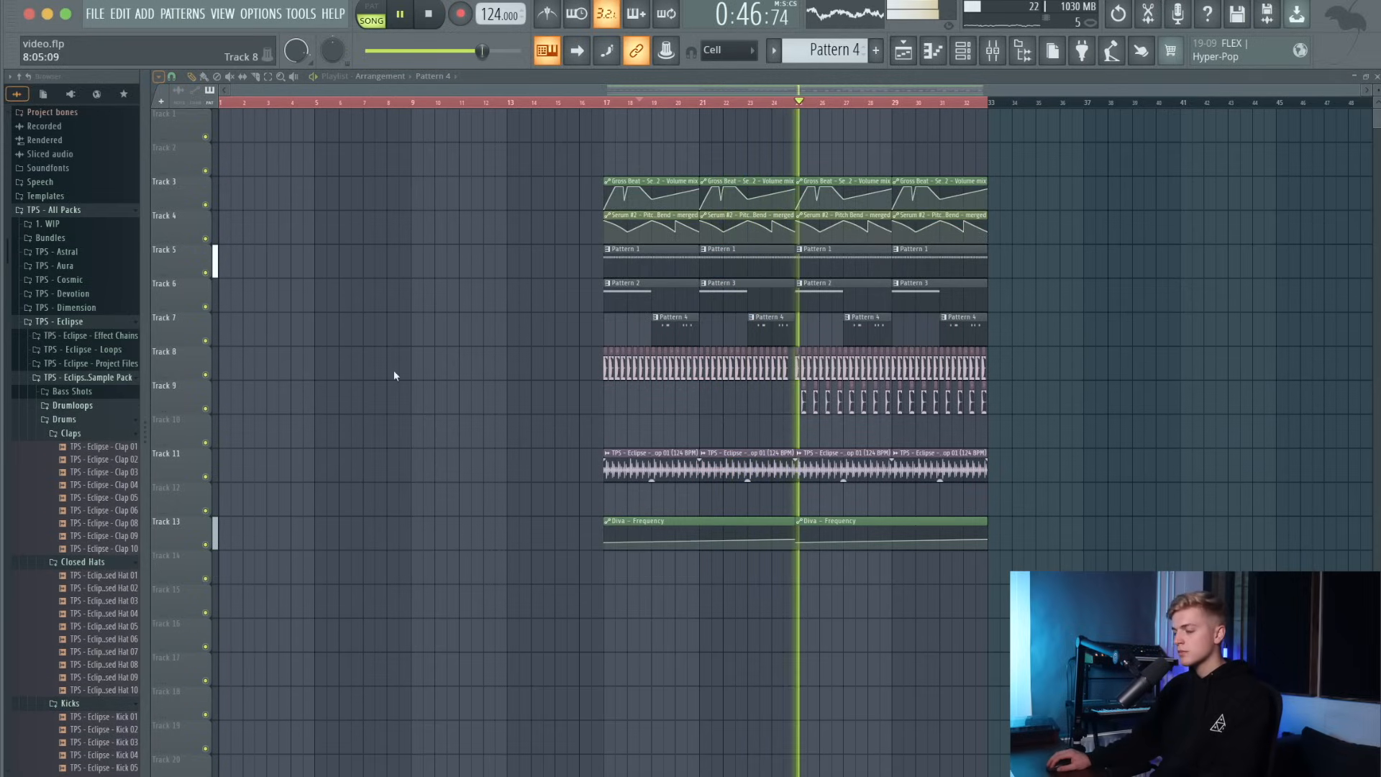
scroll(817, 404, "up", 2)
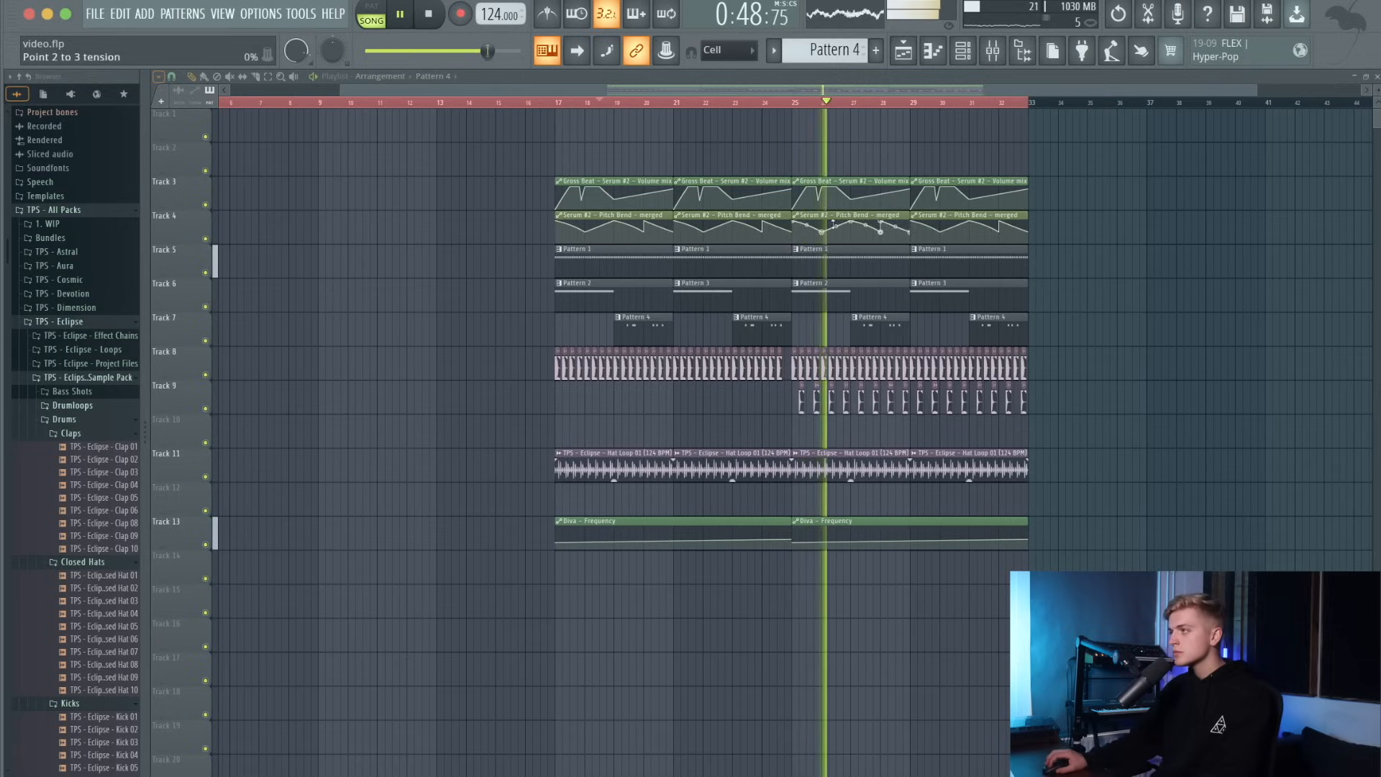
Stop playback, open Serum #2 and create an automation clip for its filter cutoff.
key("space")
key("F6")
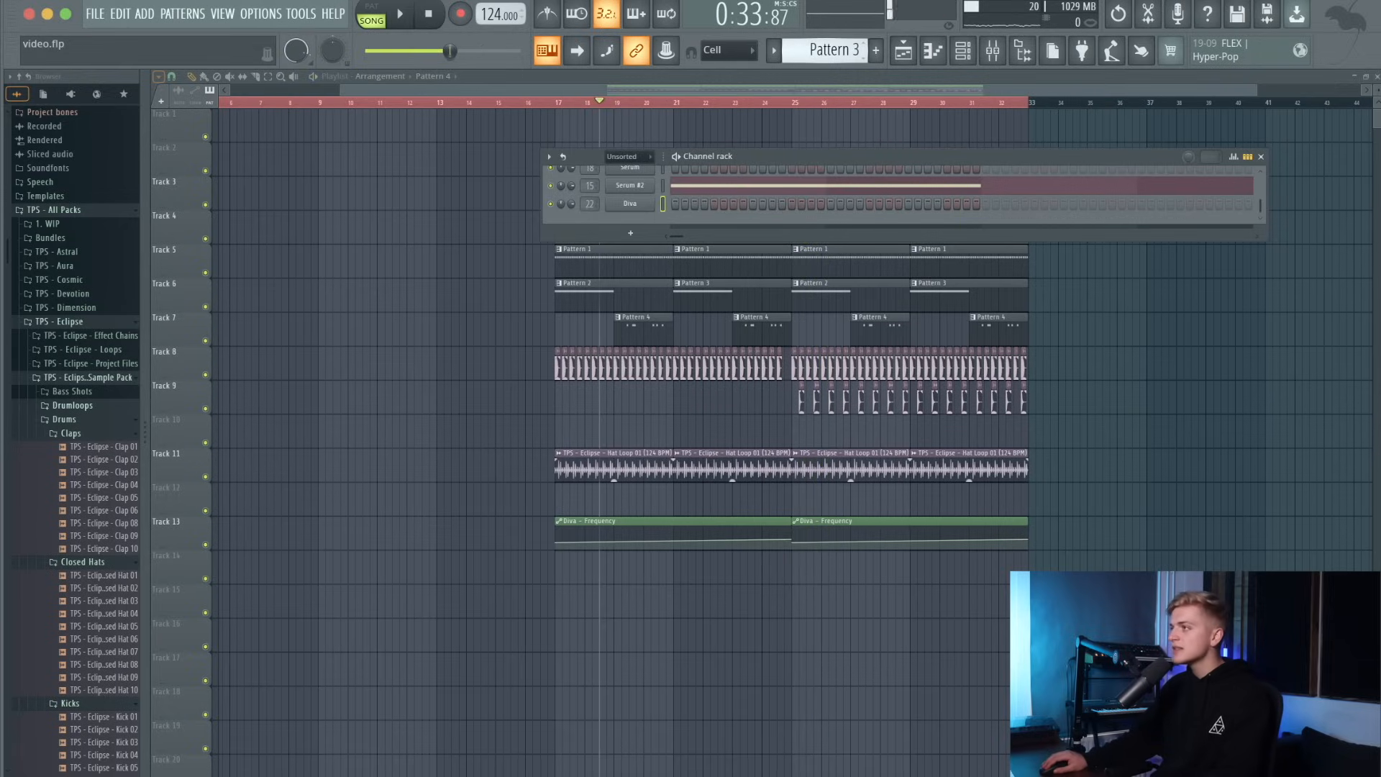
key("KP_Subtract")
left_click(600, 291)
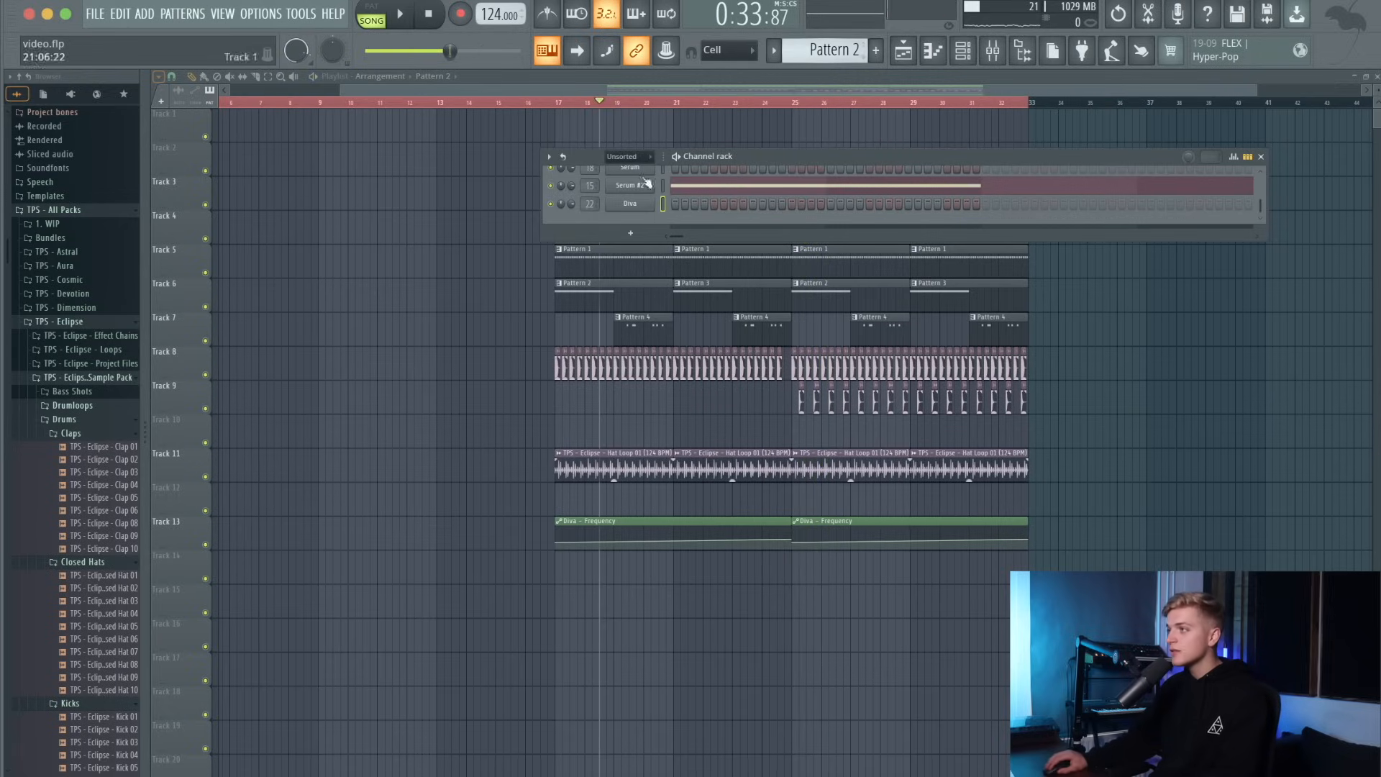
left_click(642, 186)
left_click_drag(678, 275, 666, 223)
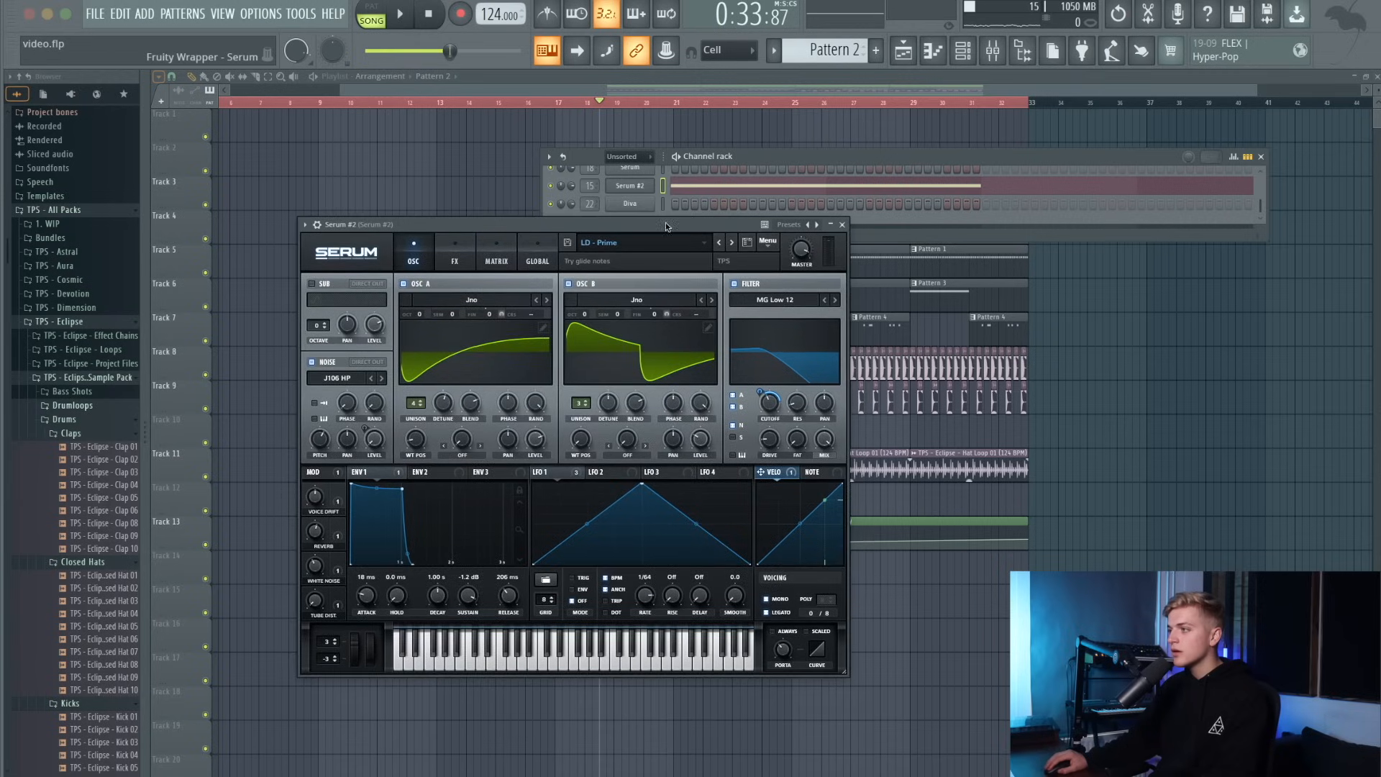
left_click(288, 14)
mouse_move(346, 170)
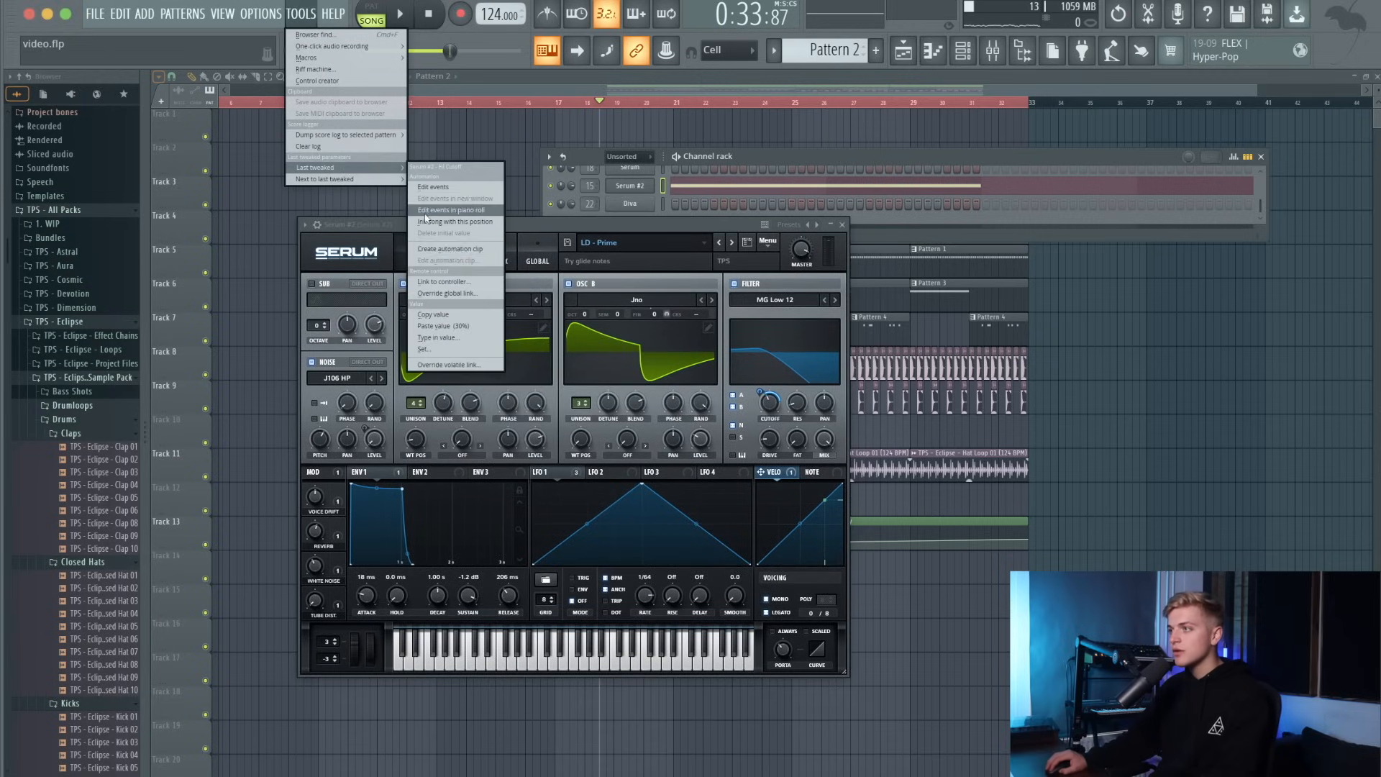
left_click(434, 248)
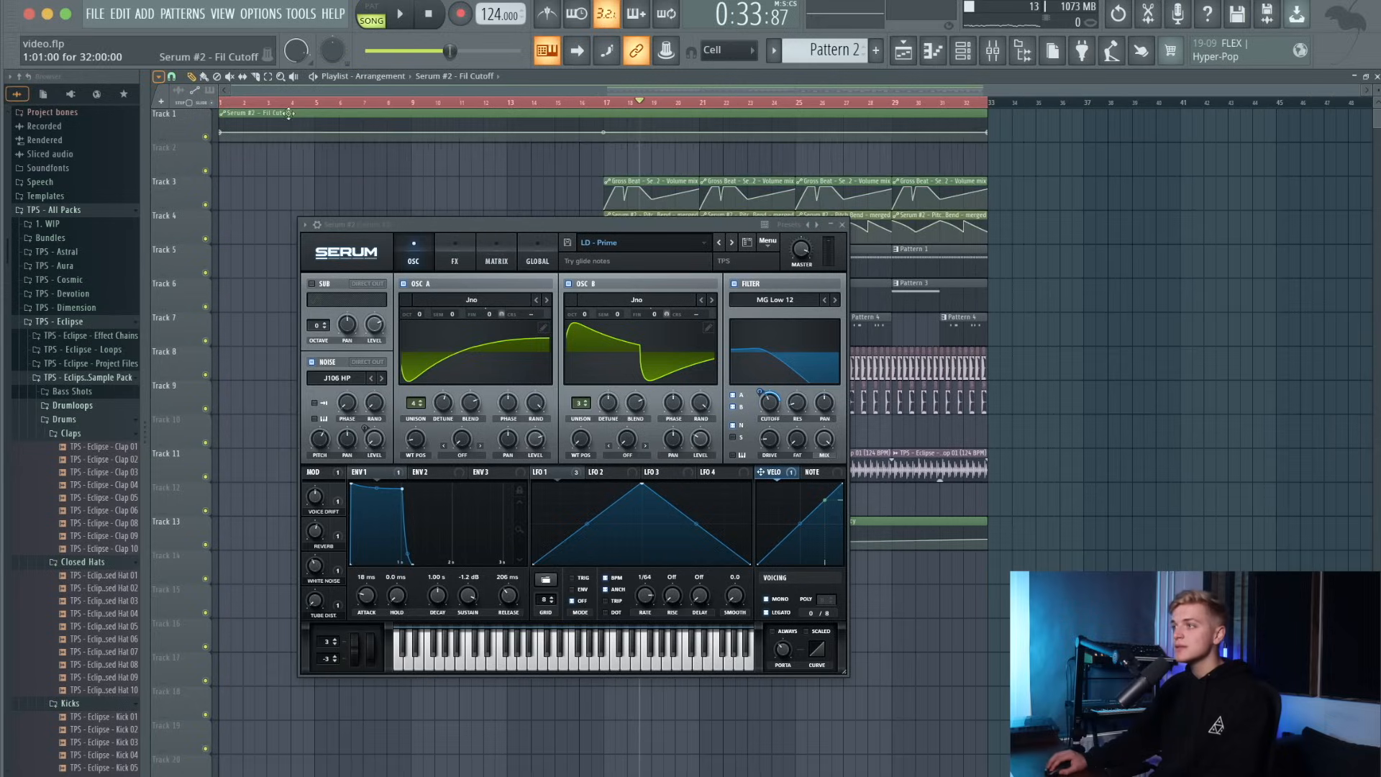
Start the Serum #2 filter cutoff clip on Track 2 at bar 17 with its first point at 79%, and copy that value.
left_click(846, 227)
scroll(616, 175, "up", 5)
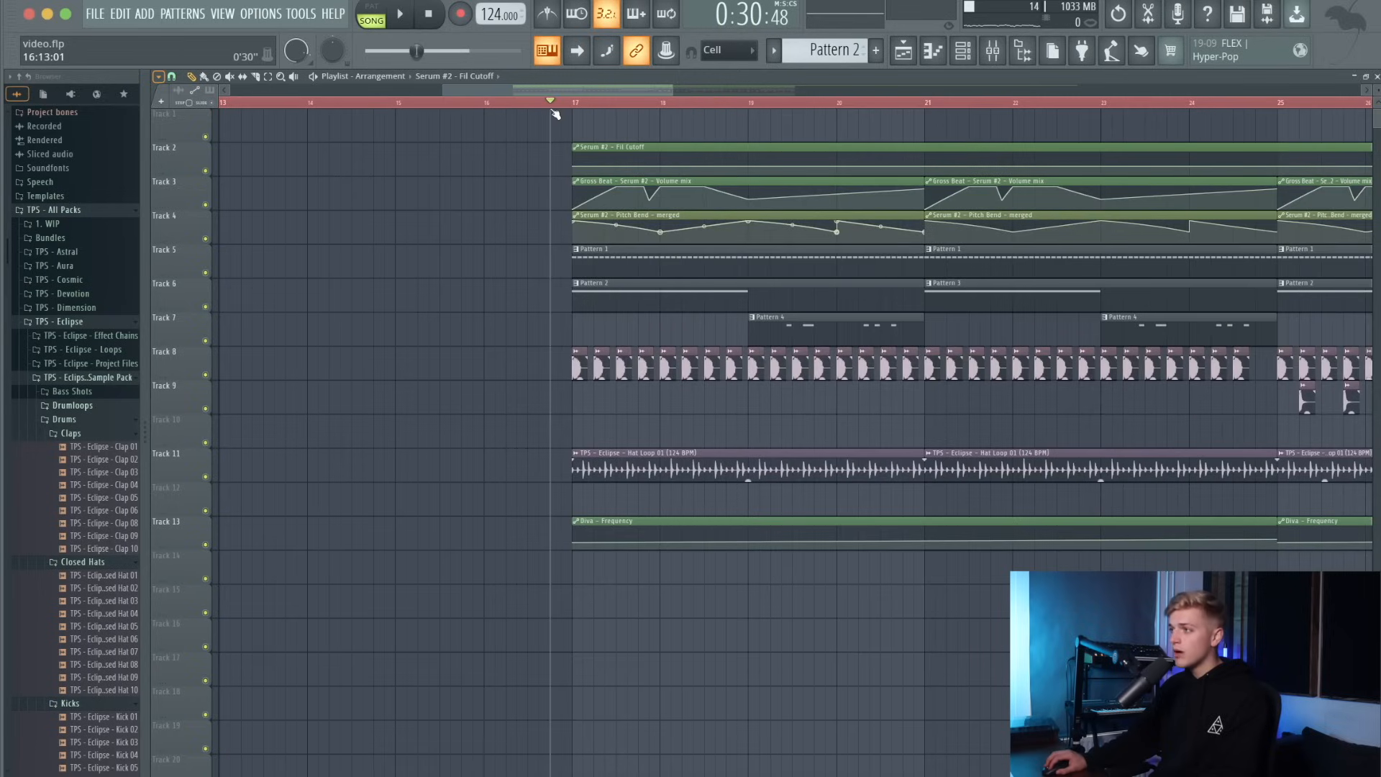
right_click(576, 167)
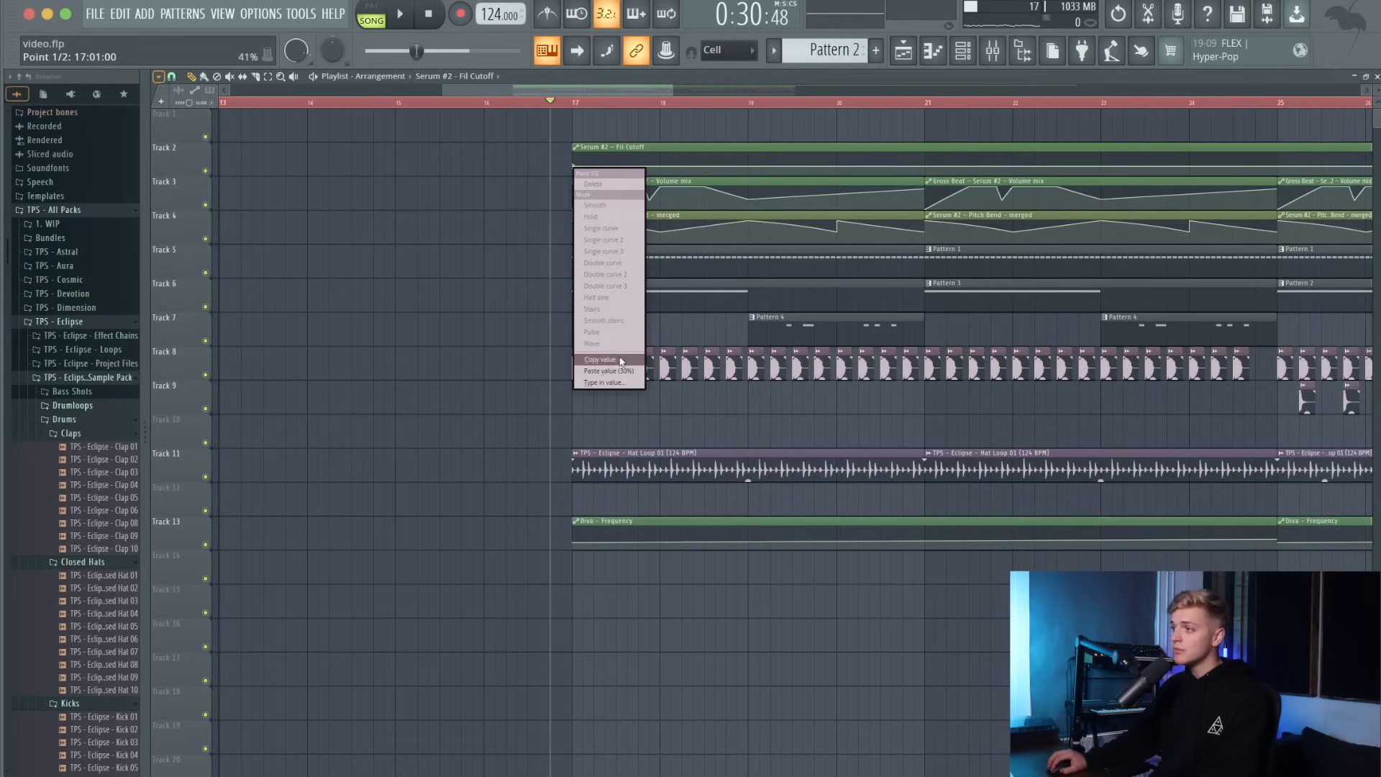
left_click(515, 323)
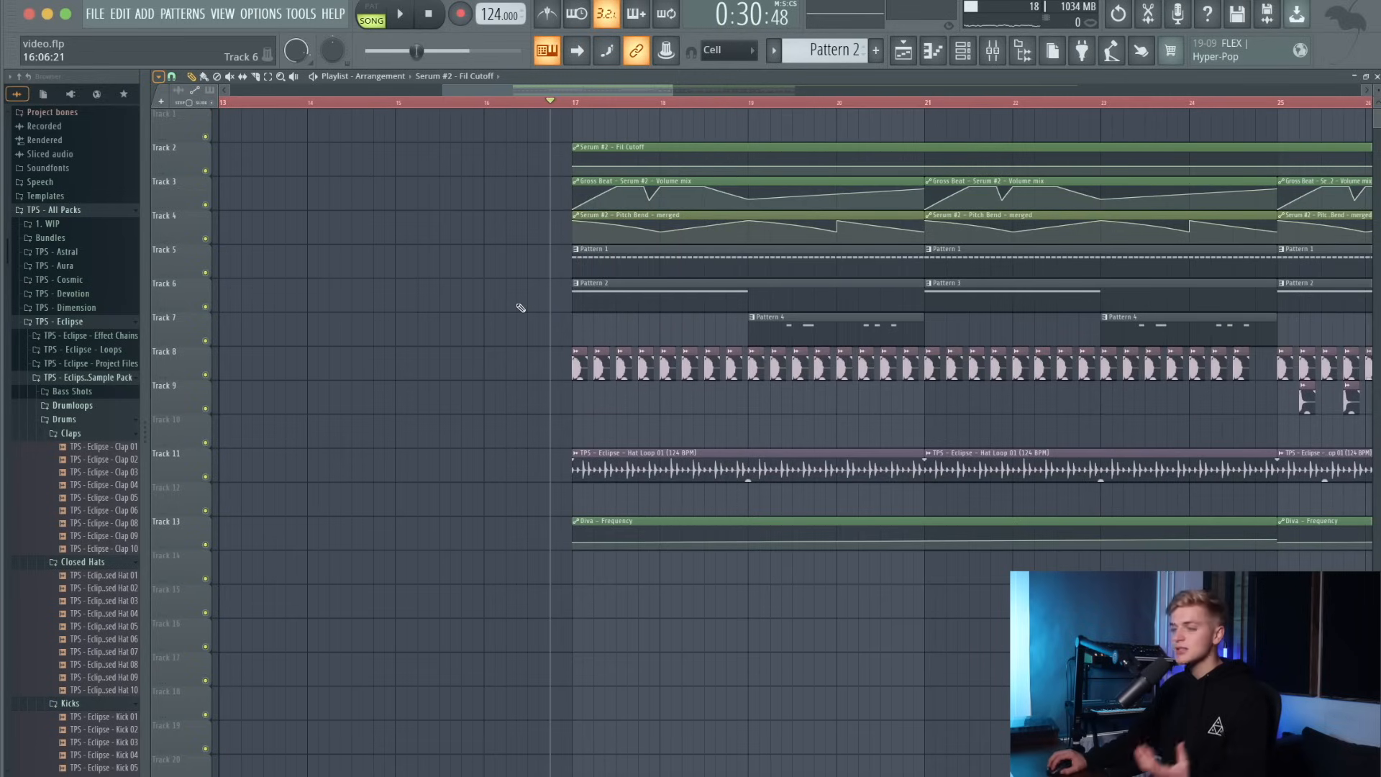
right_click(573, 159)
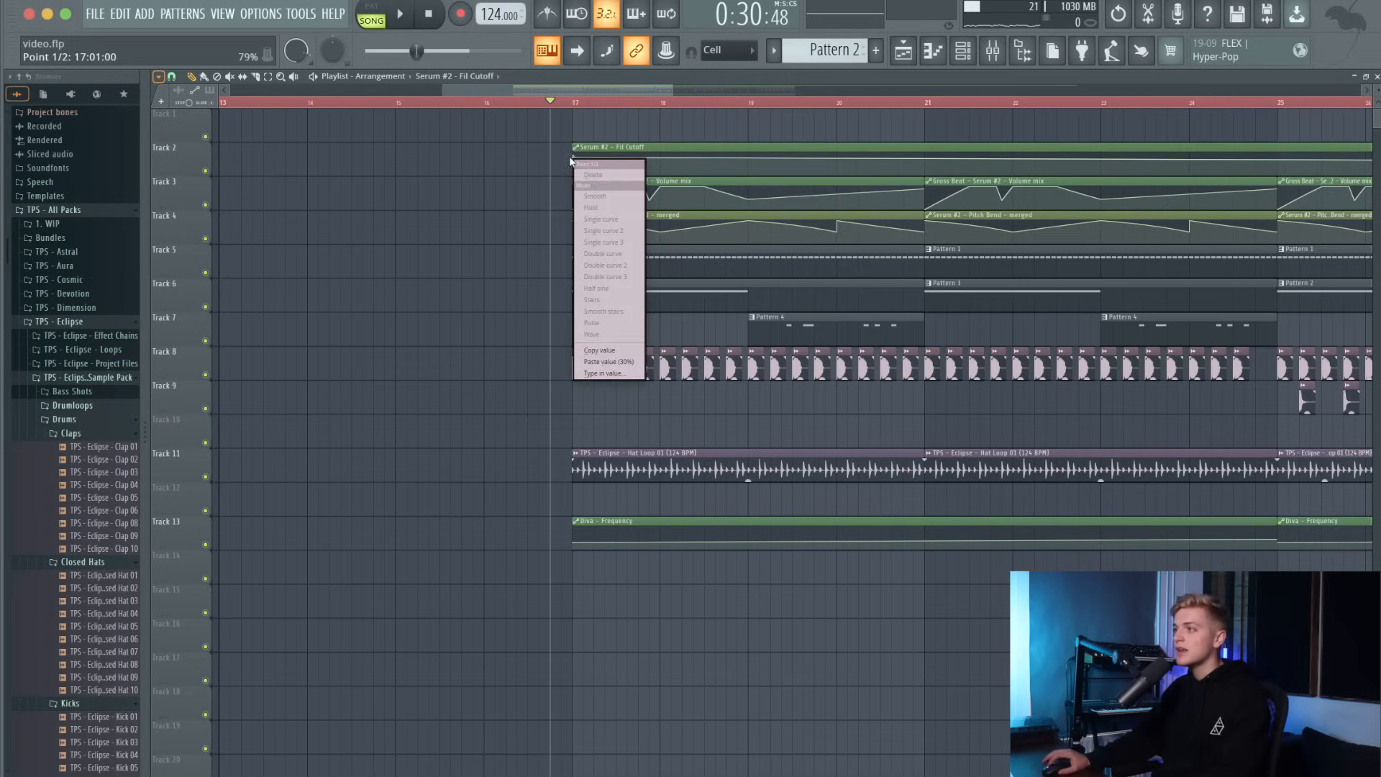
left_click(609, 354)
scroll(530, 277, "down", 4)
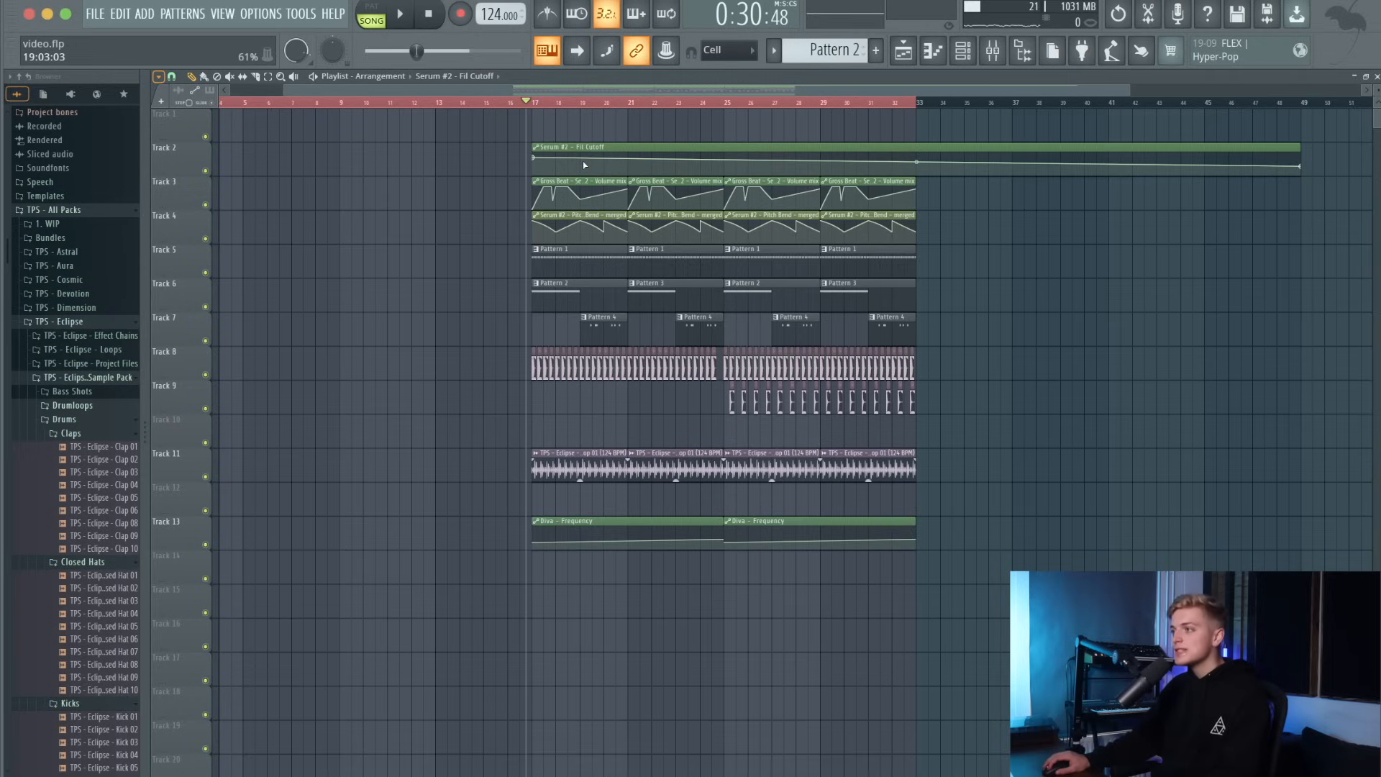
Shape the start of the cutoff automation with a dip at bar 18 and a rise to 76% at bar 18 step 9, auditioning it.
key("space")
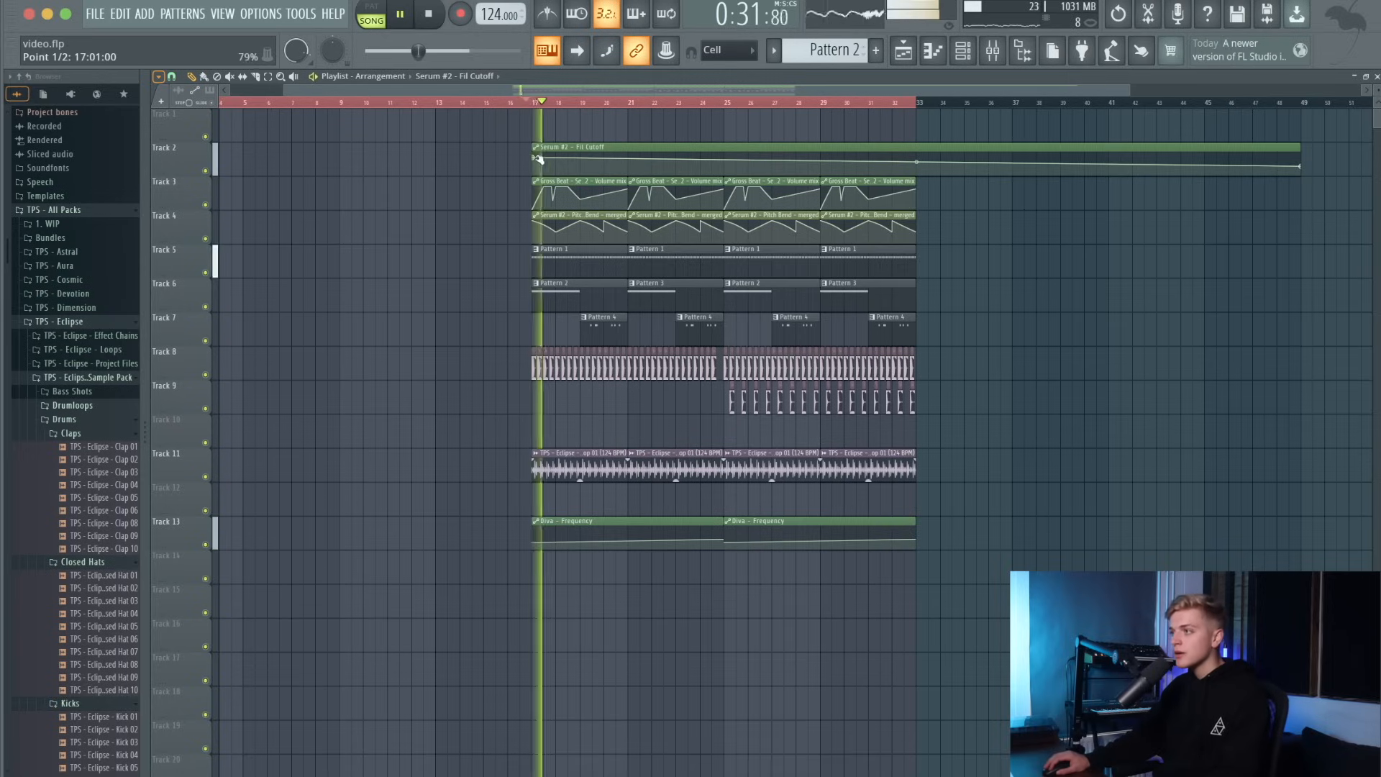
scroll(541, 160, "up", 5)
key("space")
key("space")
key("space")
key("space")
mouse_move(644, 163)
left_mouse_down()
mouse_move(697, 159)
mouse_move(641, 173)
left_mouse_up()
right_click(696, 166)
key("space")
key("space")
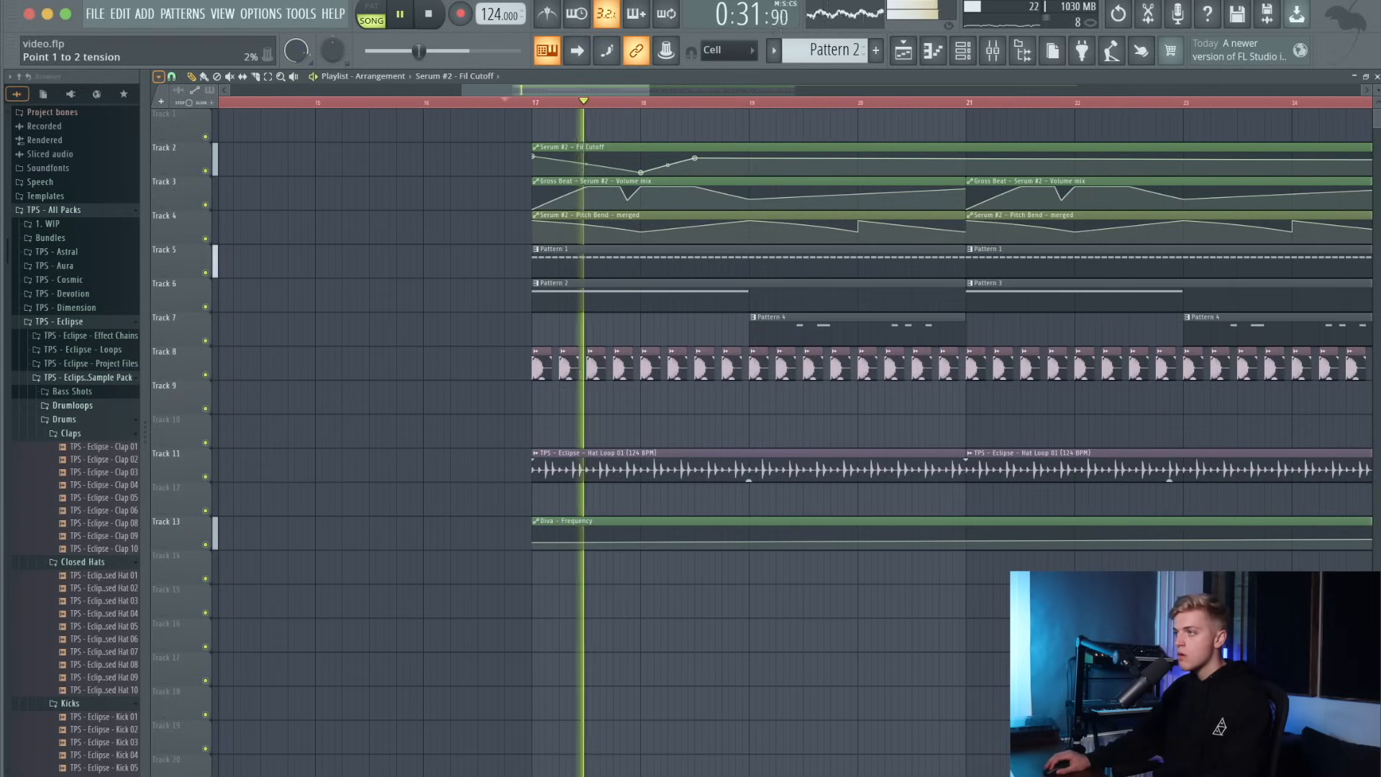
key("space")
key("space")
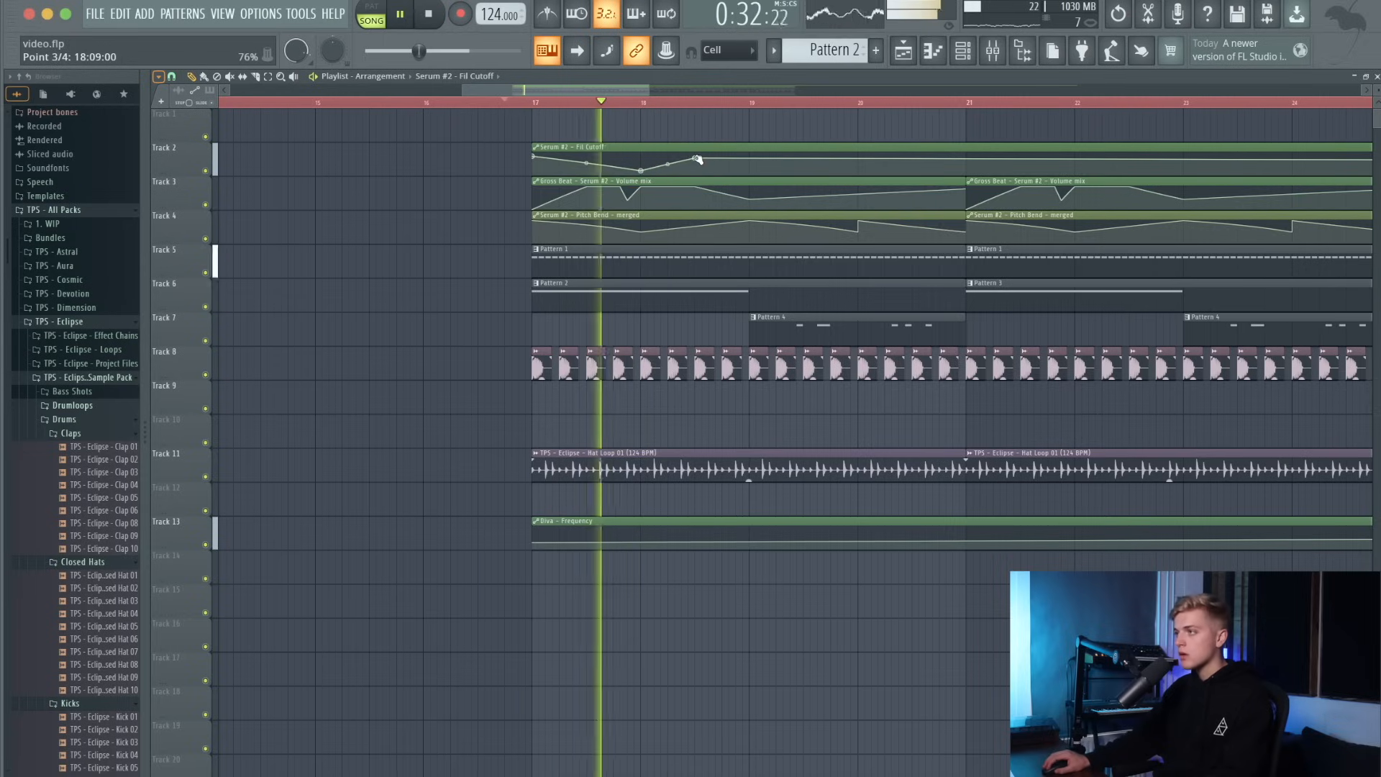
Add cutoff automation points at bars 19 and 21, followed by a dip to 37% at bar 21 step 5.
right_click(752, 166)
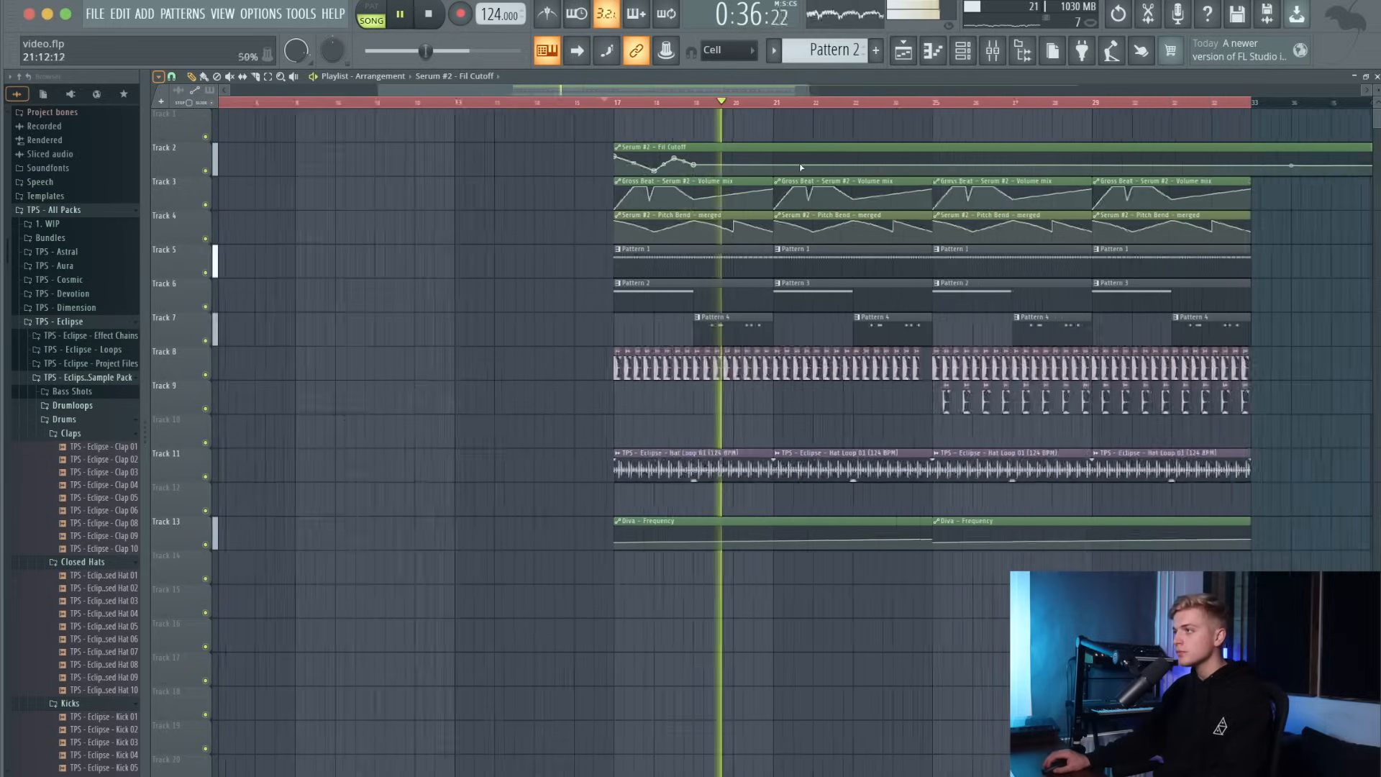
scroll(800, 163, "up", 3)
right_click(762, 162)
right_click(773, 167)
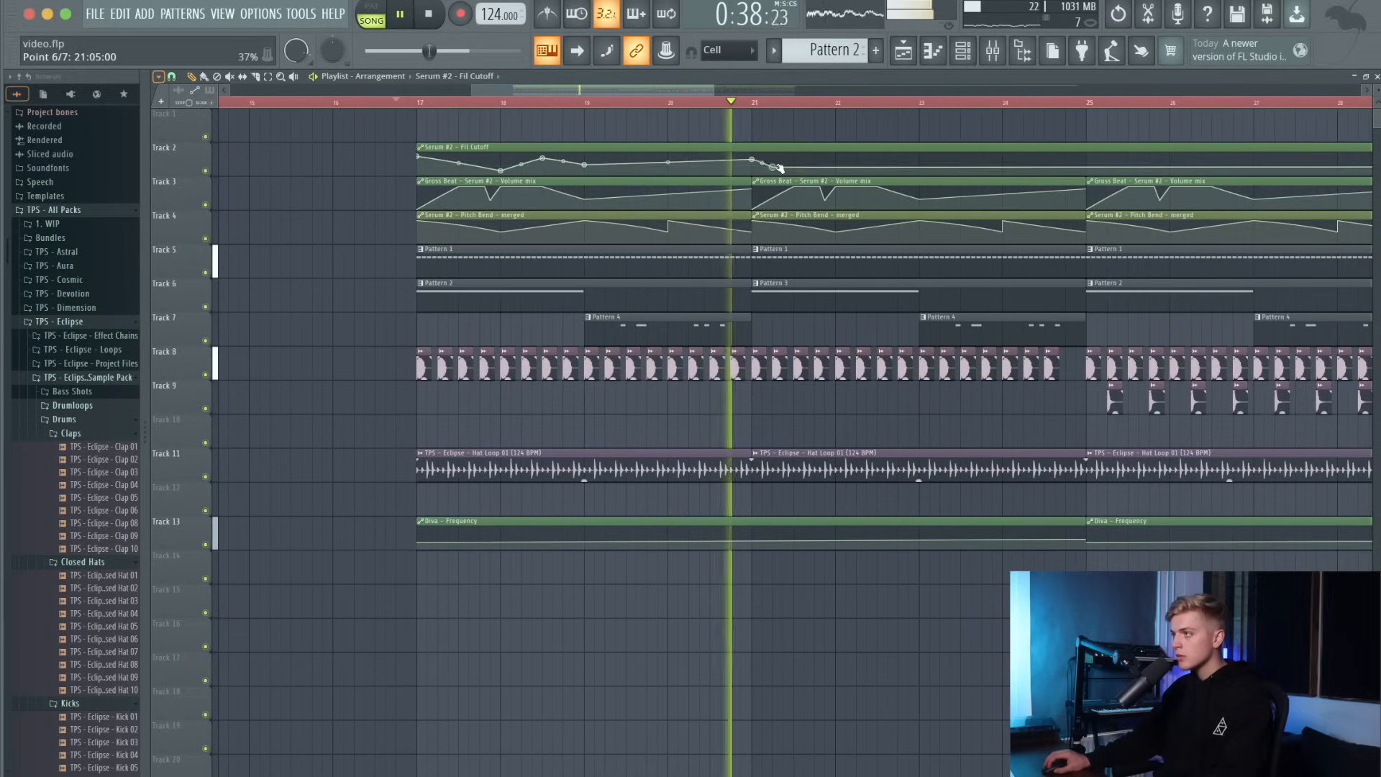
Continue the cutoff curve with points from bar 21 to bar 23, and lower the bar 23 point slightly from the maximum.
right_click(794, 162)
right_click(846, 164)
right_click(923, 153)
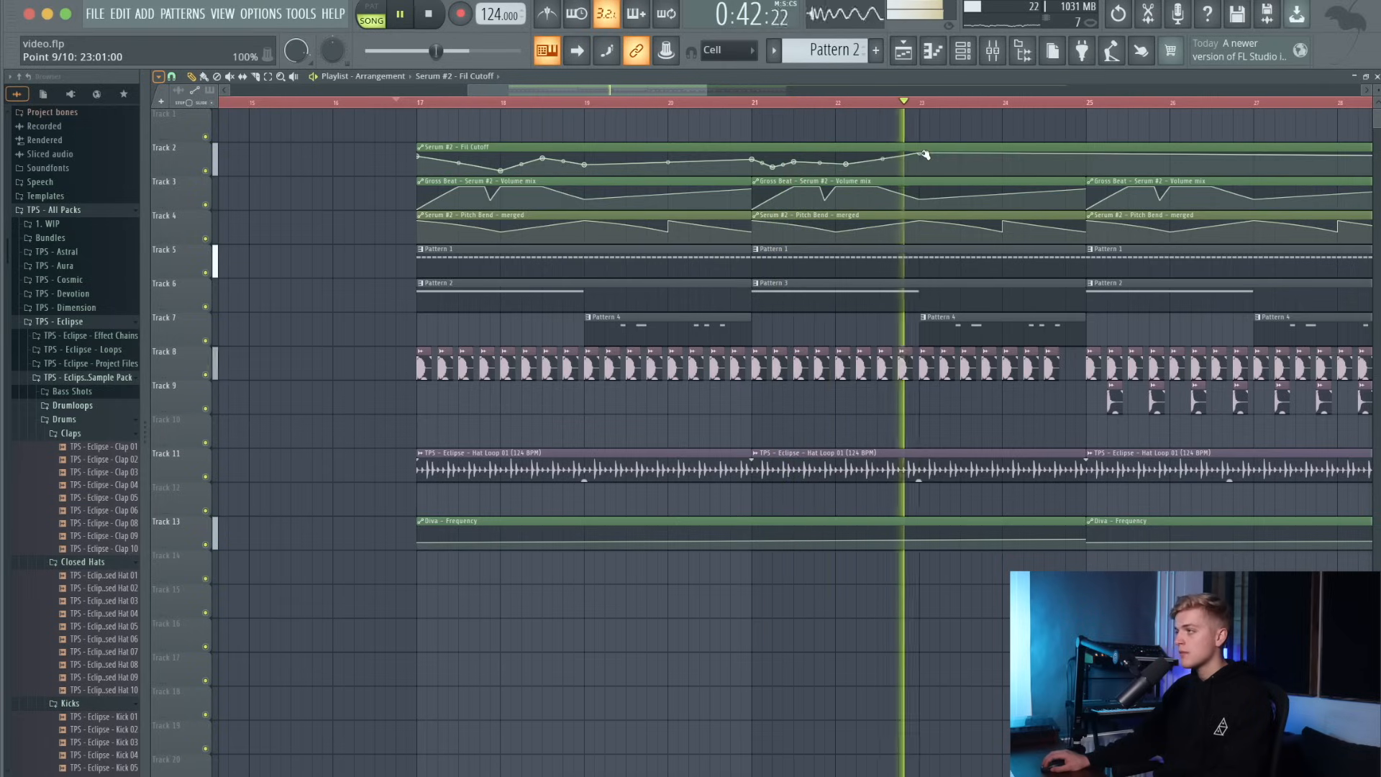
left_click_drag(923, 153, 923, 158)
scroll(464, 223, "down", 1)
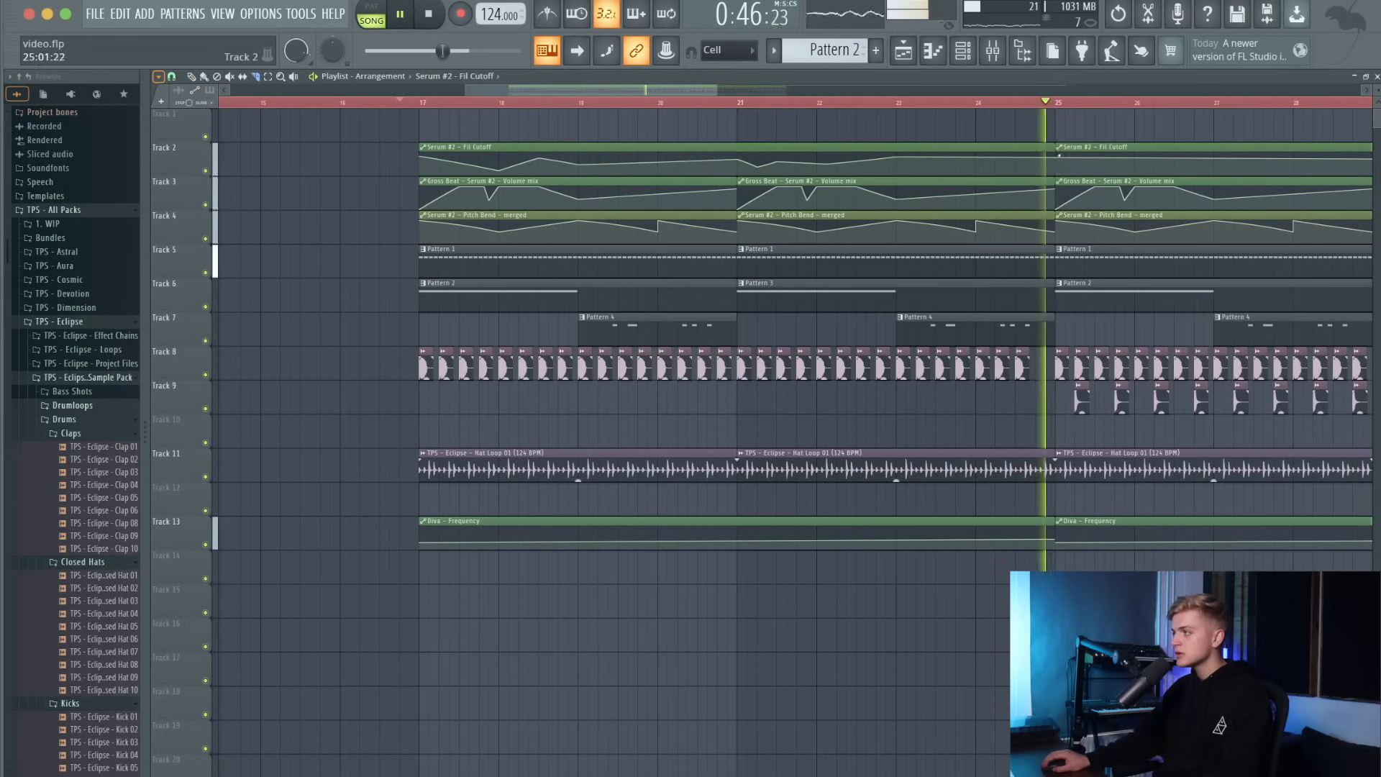
Replace the leftover filter cutoff clip at bar 25 with a copy of the shaped clip from bar 17.
left_click(191, 76)
key("space")
key("space")
left_click(942, 148)
right_click(1064, 153)
left_click(1063, 153)
scroll(1007, 187, "down", 3)
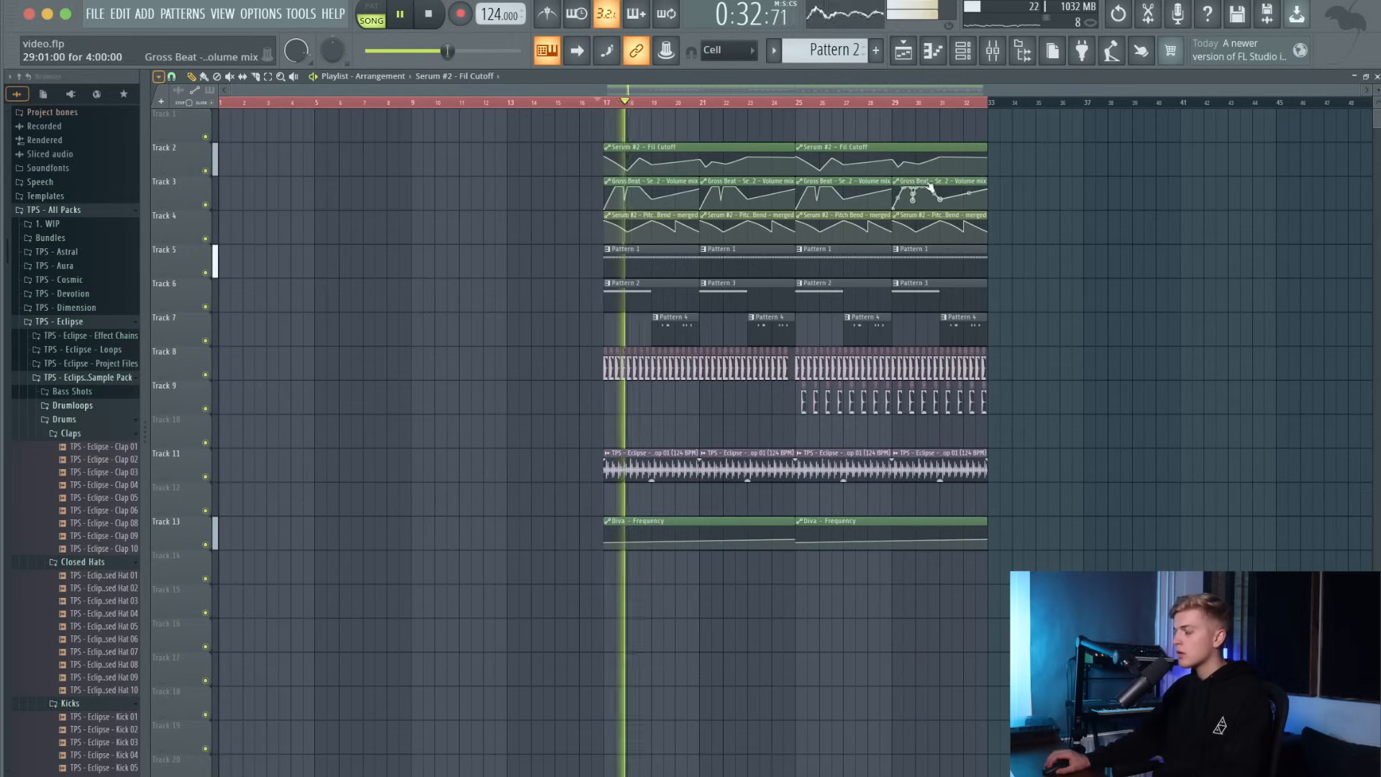
Move all clips from Track 5 to Track 13 down by one track, deselect them and save the project.
left_click_drag(1031, 264, 545, 560)
key("shift+Down")
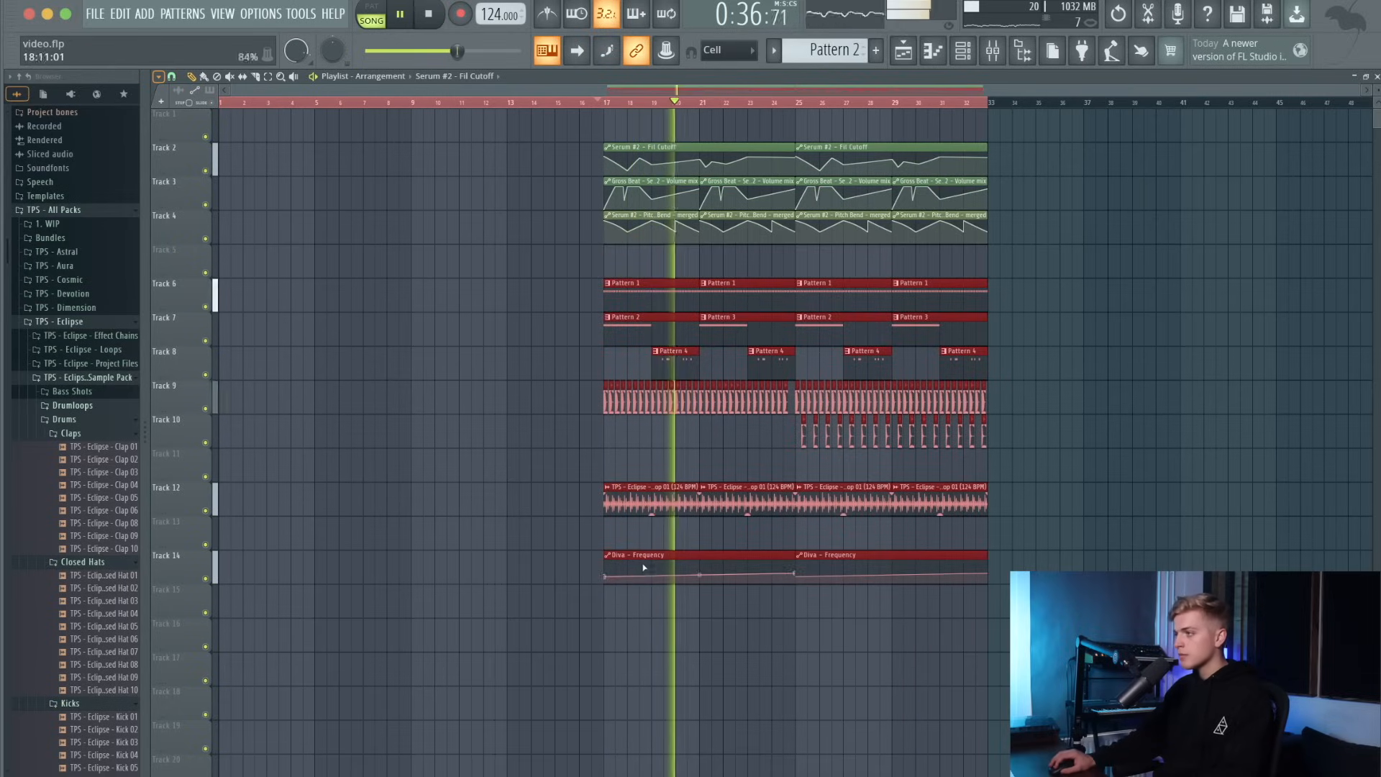
key("super+d")
key("super+s")
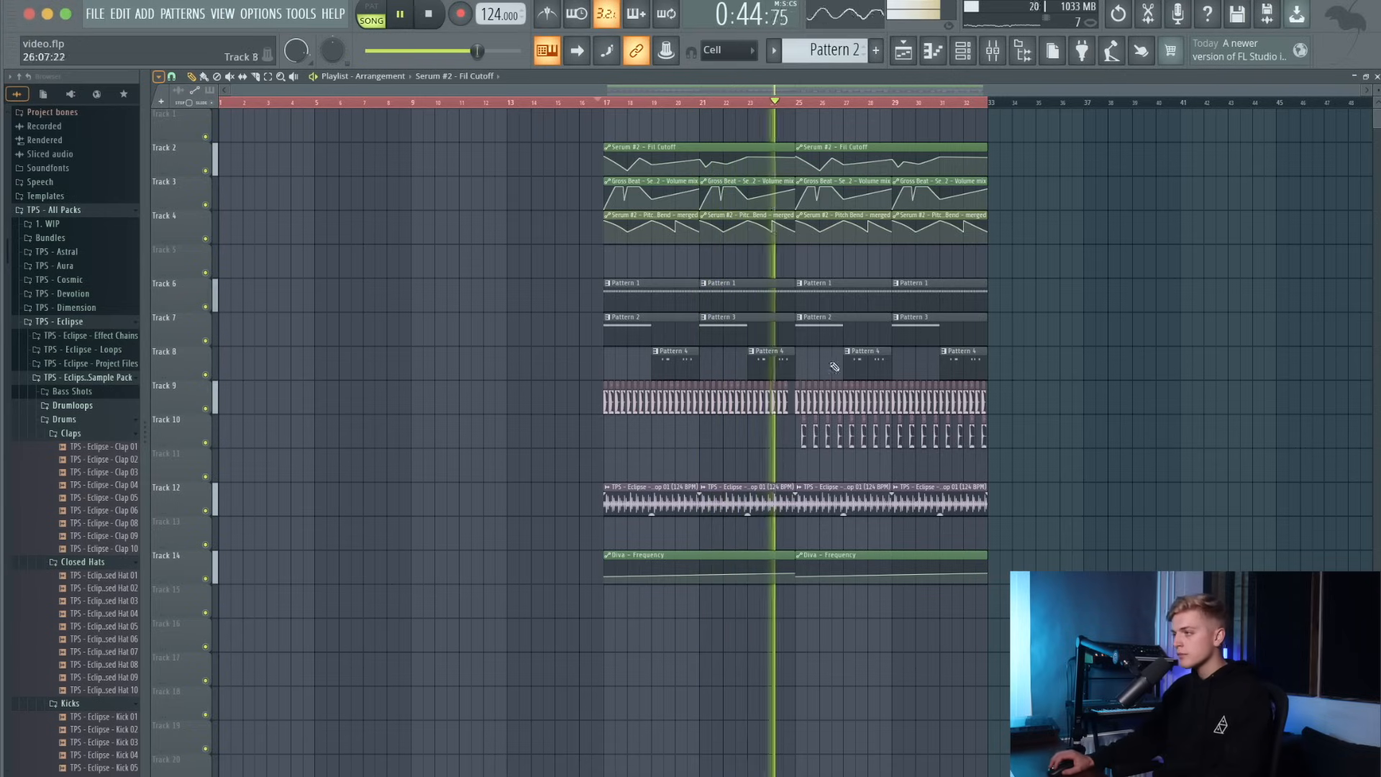
Check the Clap 09 audio clip settings, collapse the Claps sample folder and replay the arrangement from bar 17.
scroll(850, 354, "up", 5)
scroll(832, 404, "down", 5)
scroll(853, 420, "up", 5)
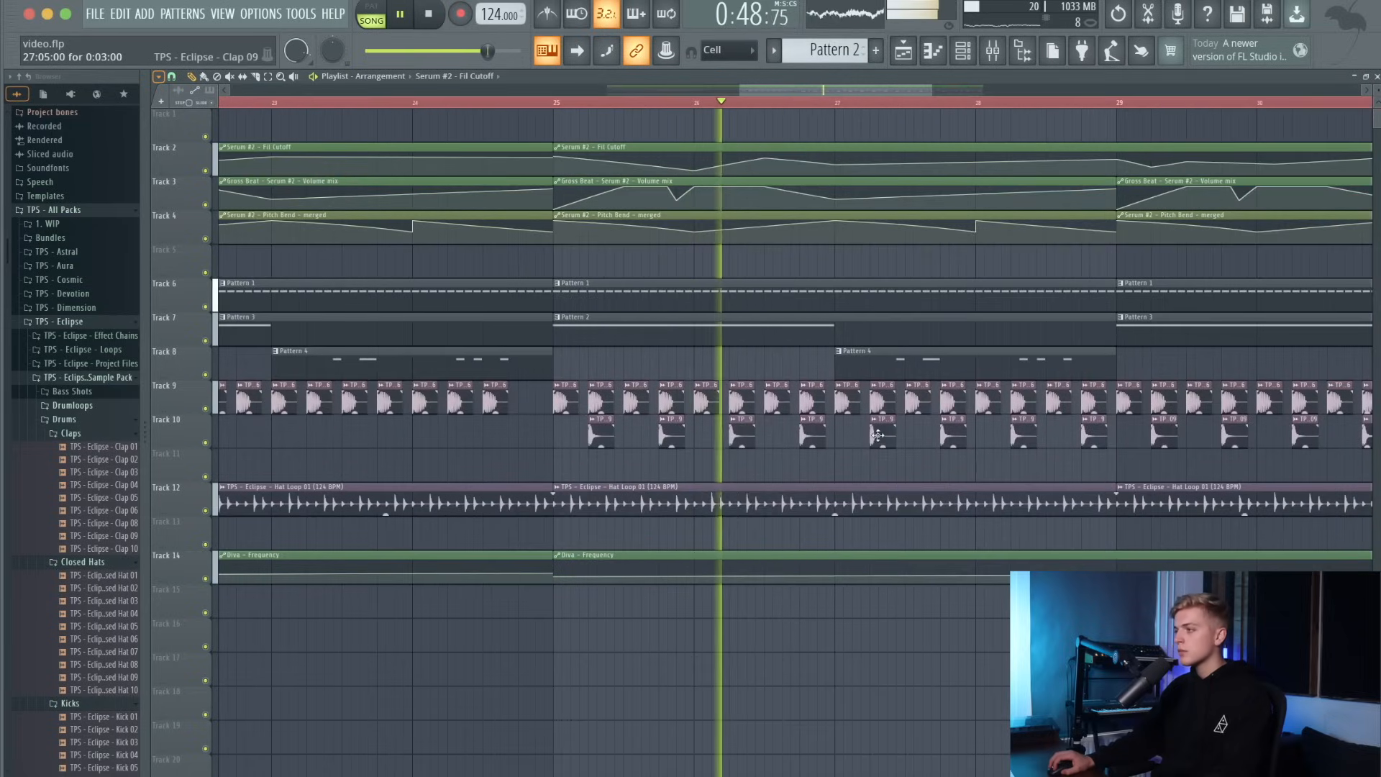
double_click(853, 394)
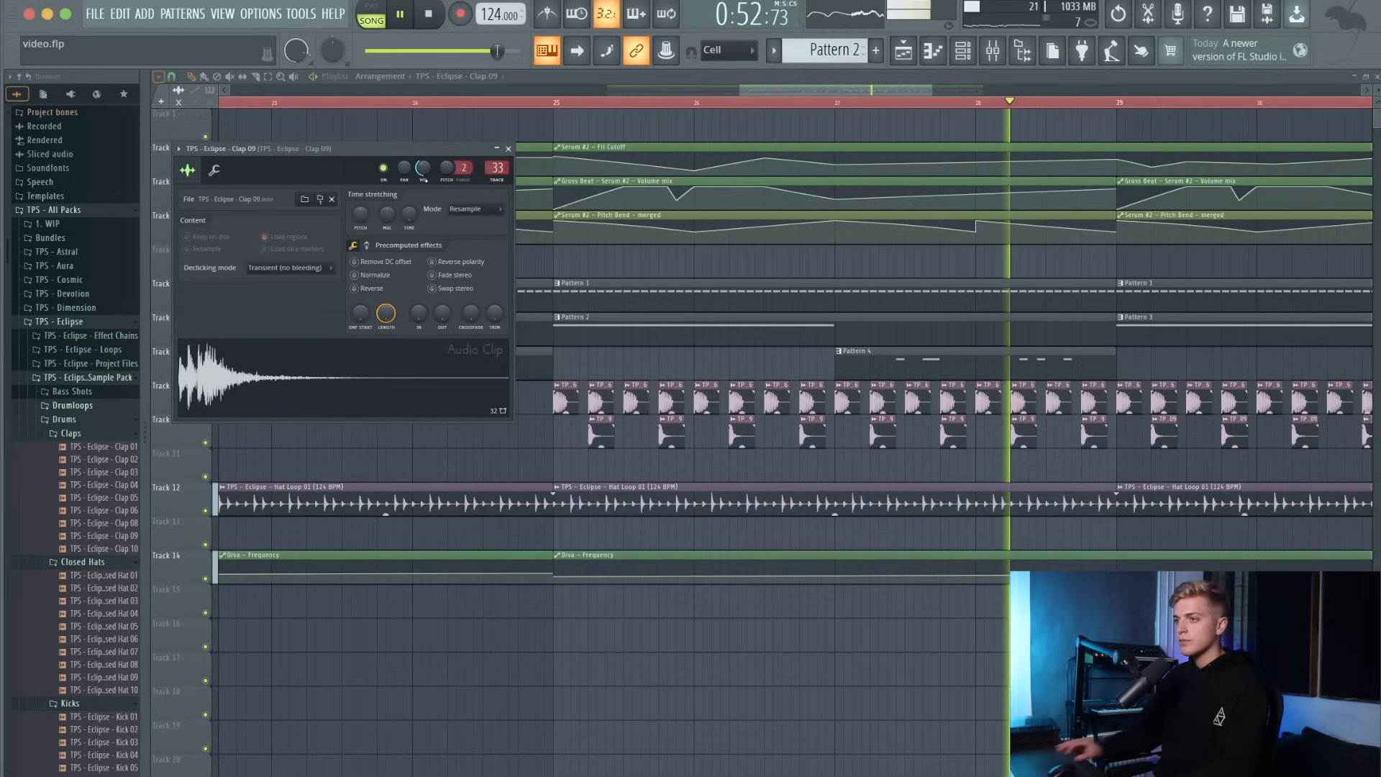
left_click(66, 434)
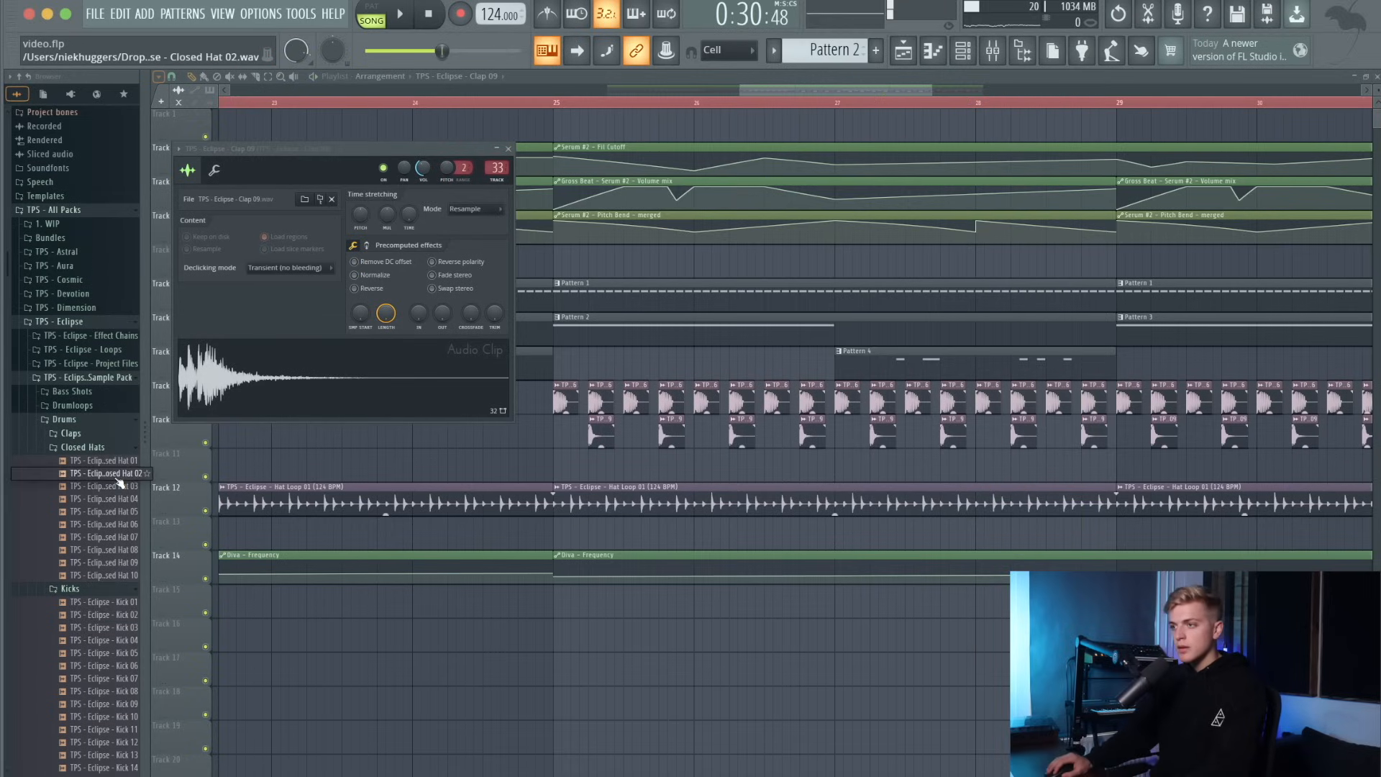
scroll(515, 458, "down", 6)
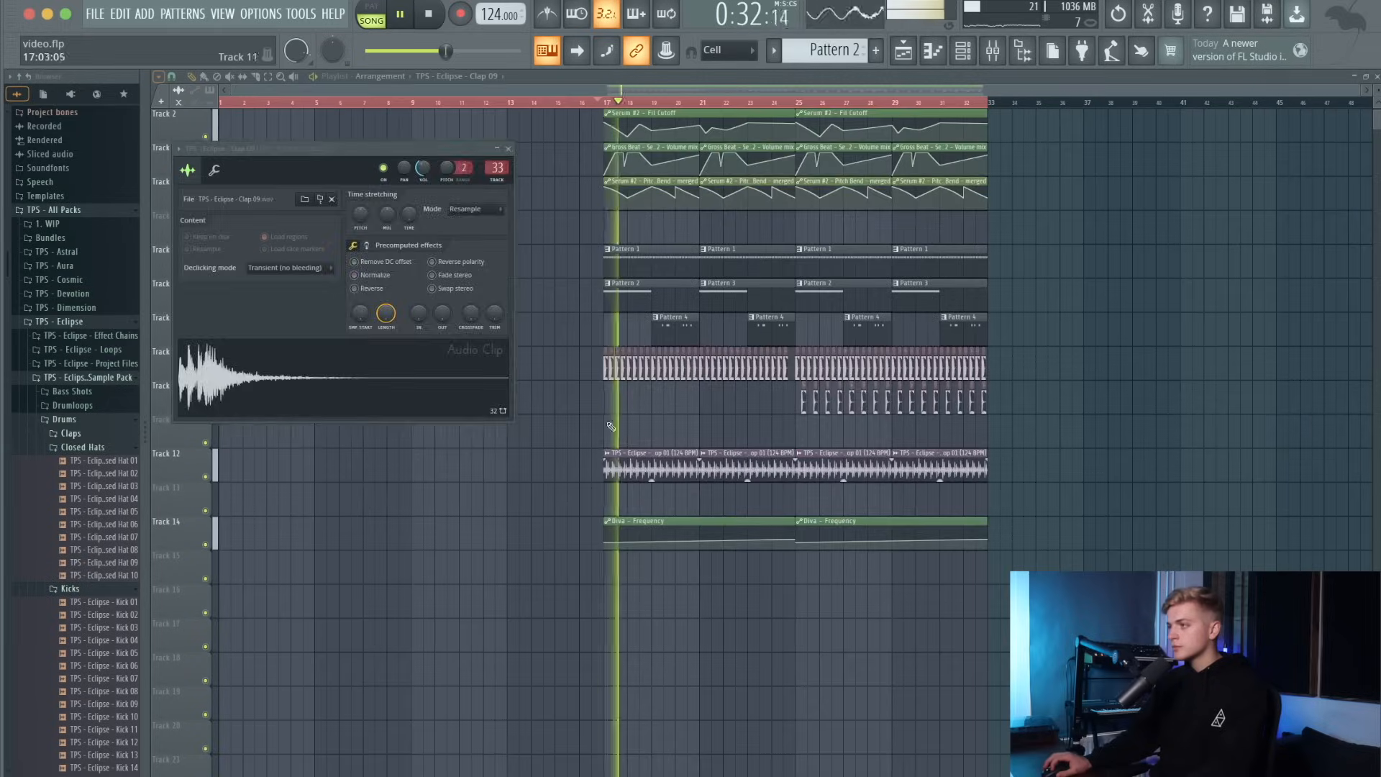
key("Escape")
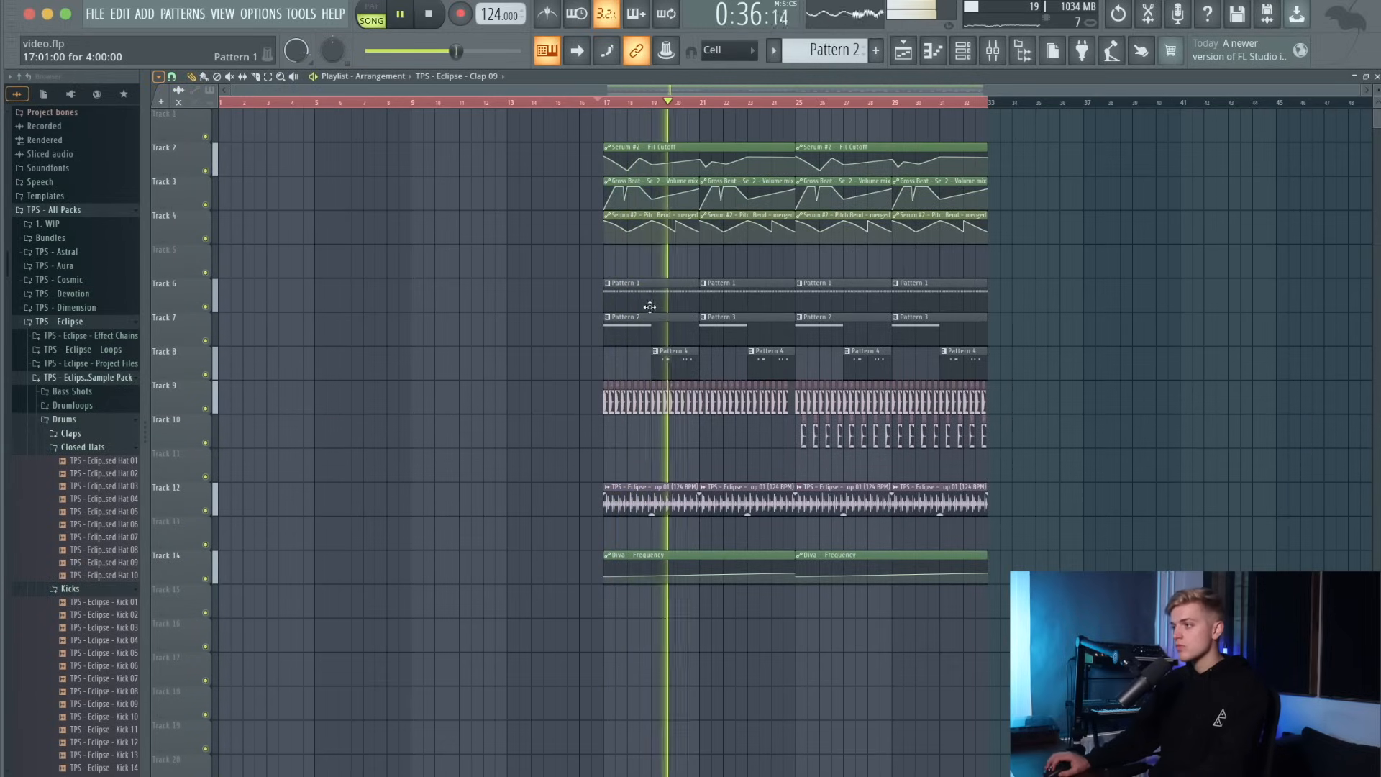
Select the whole arrangement and shift it eight bars later to start at bar 25.
left_click_drag(560, 163, 989, 579)
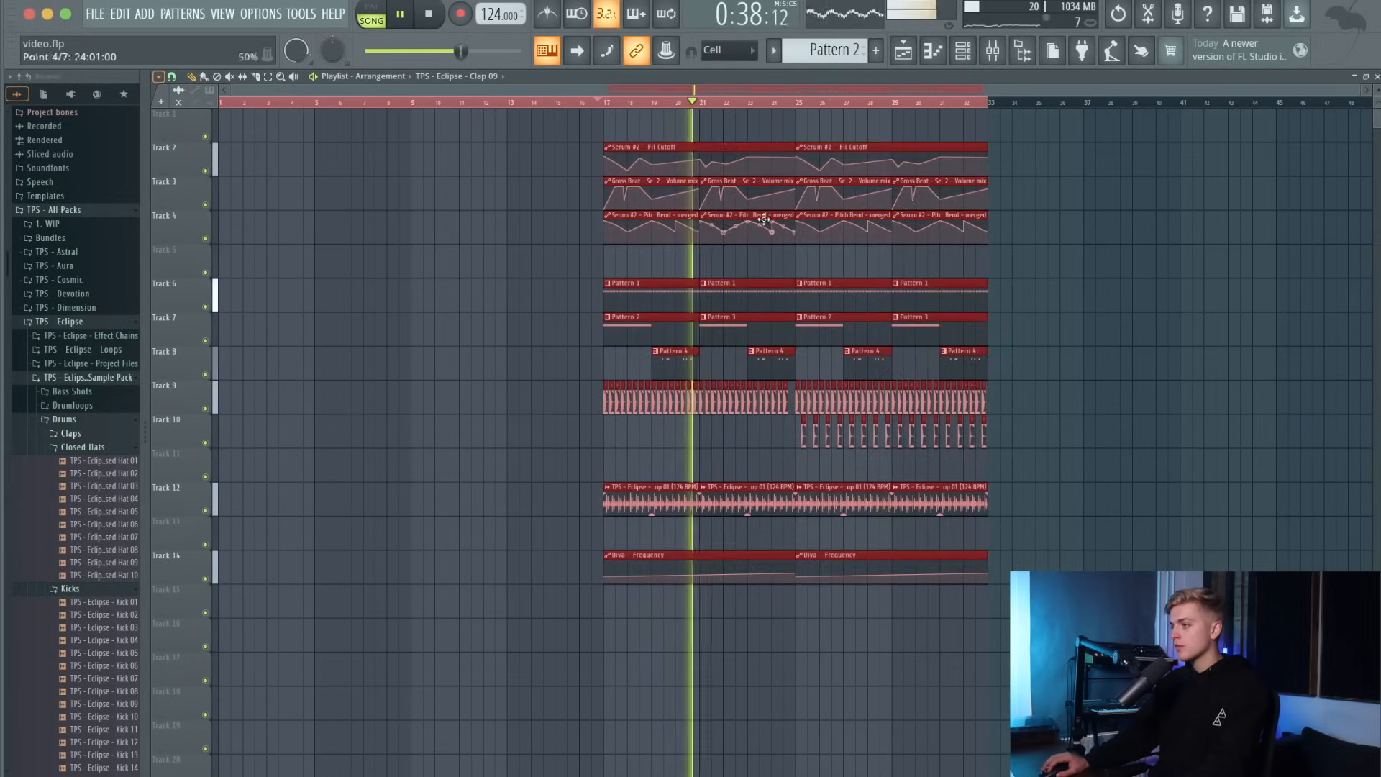
left_click_drag(689, 149, 882, 151)
scroll(1149, 225, "down", 1)
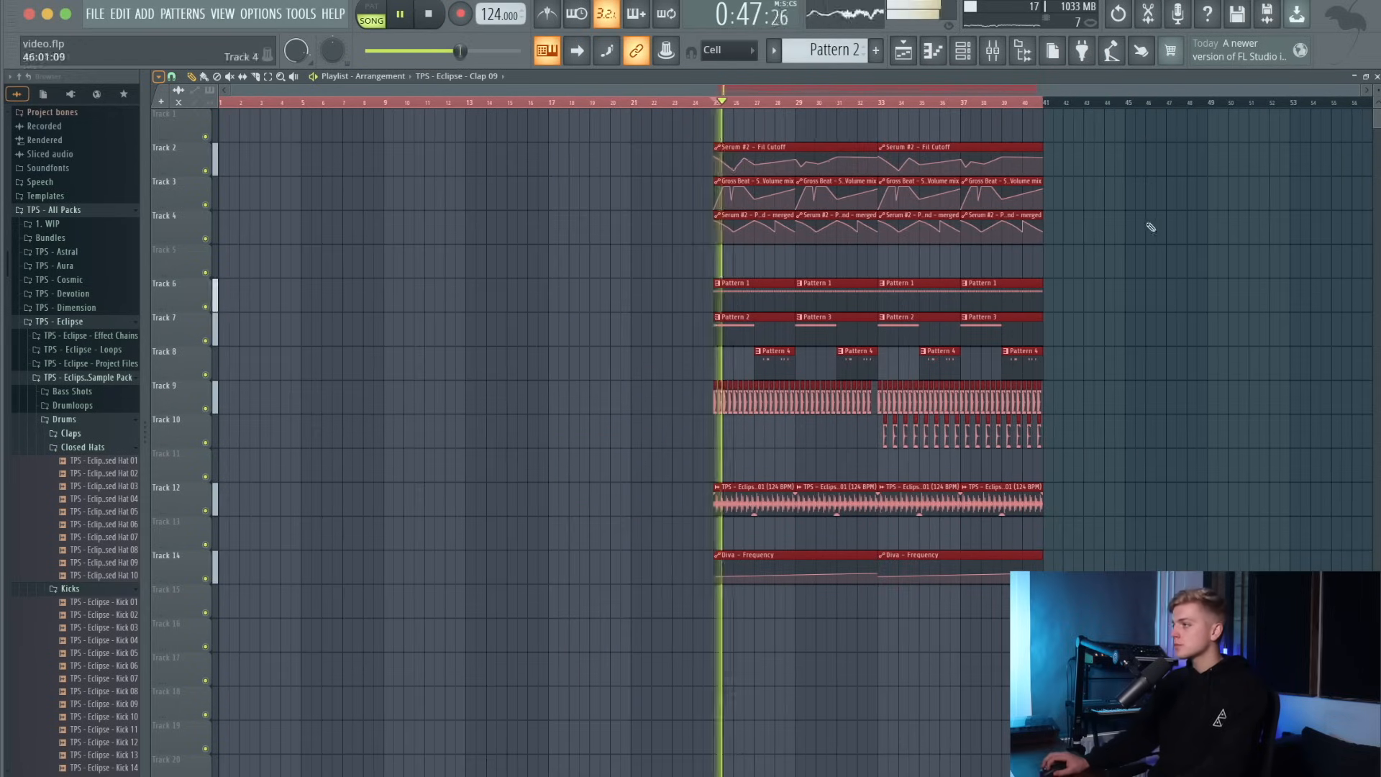
left_click_drag(645, 143, 1209, 684)
key("super+c")
key("super+v")
key("super+z")
Copy the arrangement's section from bar 33 to bar 41 and place the copy just after bar 41.
left_click_drag(1060, 110, 885, 573)
key("super+c")
key("super+v")
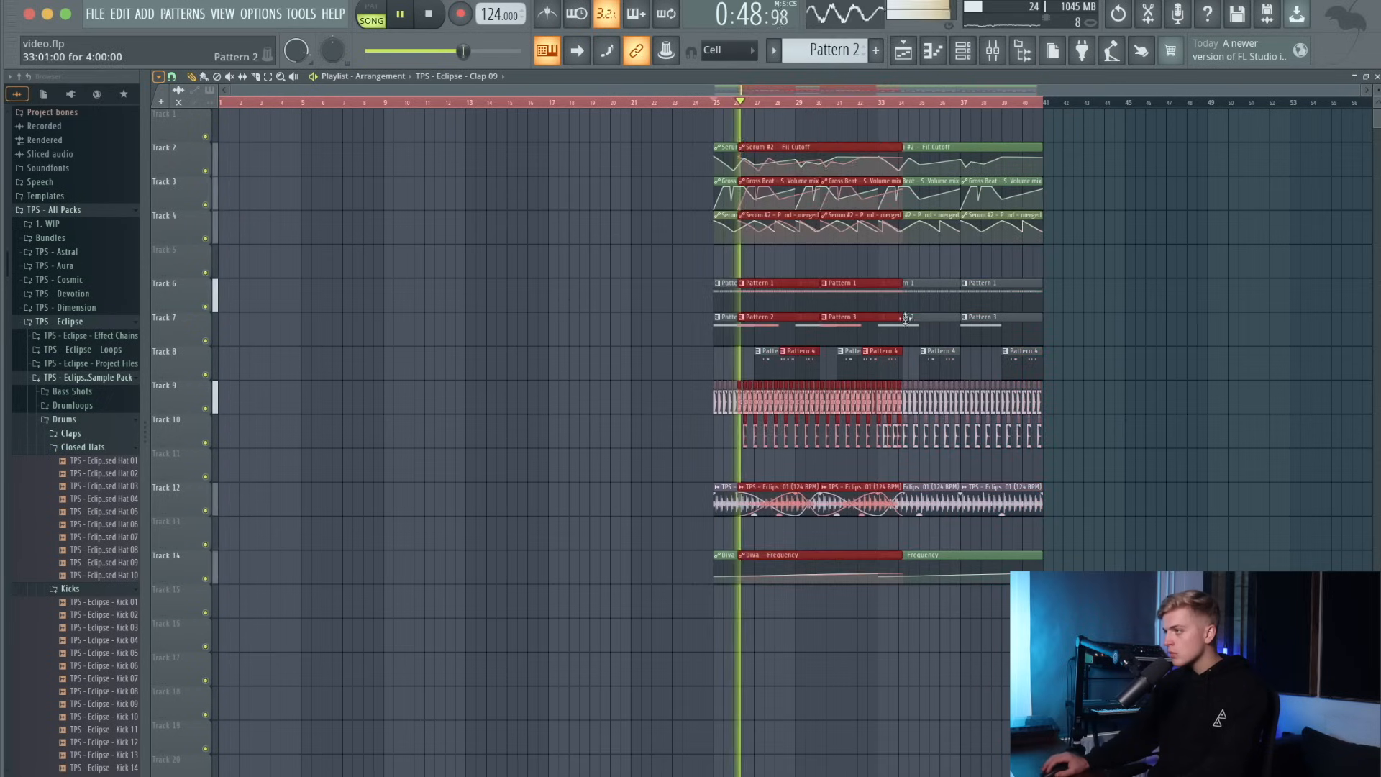
key("space")
key("space")
left_click_drag(819, 148, 1124, 147)
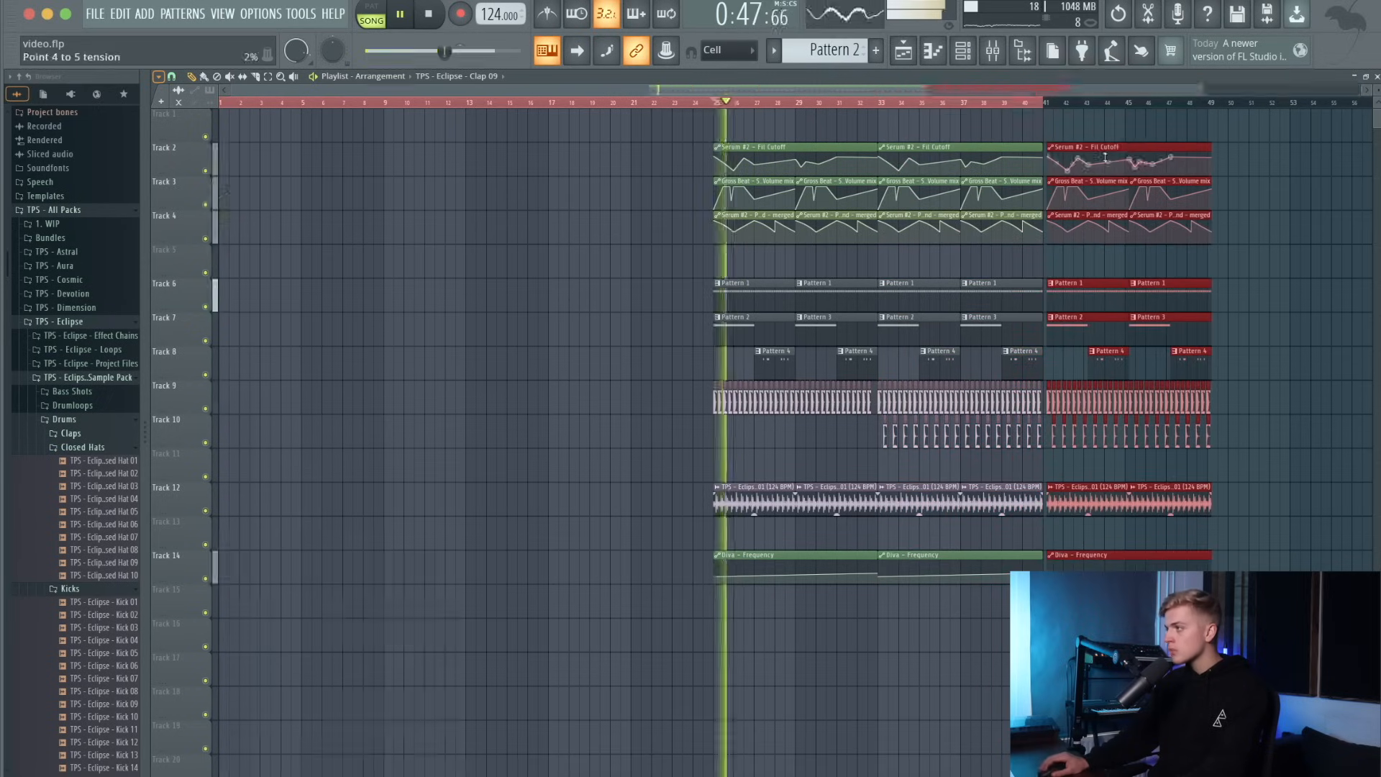
Align the start of the copied section exactly with bar 41.
scroll(1106, 151, "up", 10)
scroll(894, 157, "down", 10)
scroll(806, 154, "up", 7)
left_click_drag(797, 148, 768, 149)
scroll(727, 148, "up", 4)
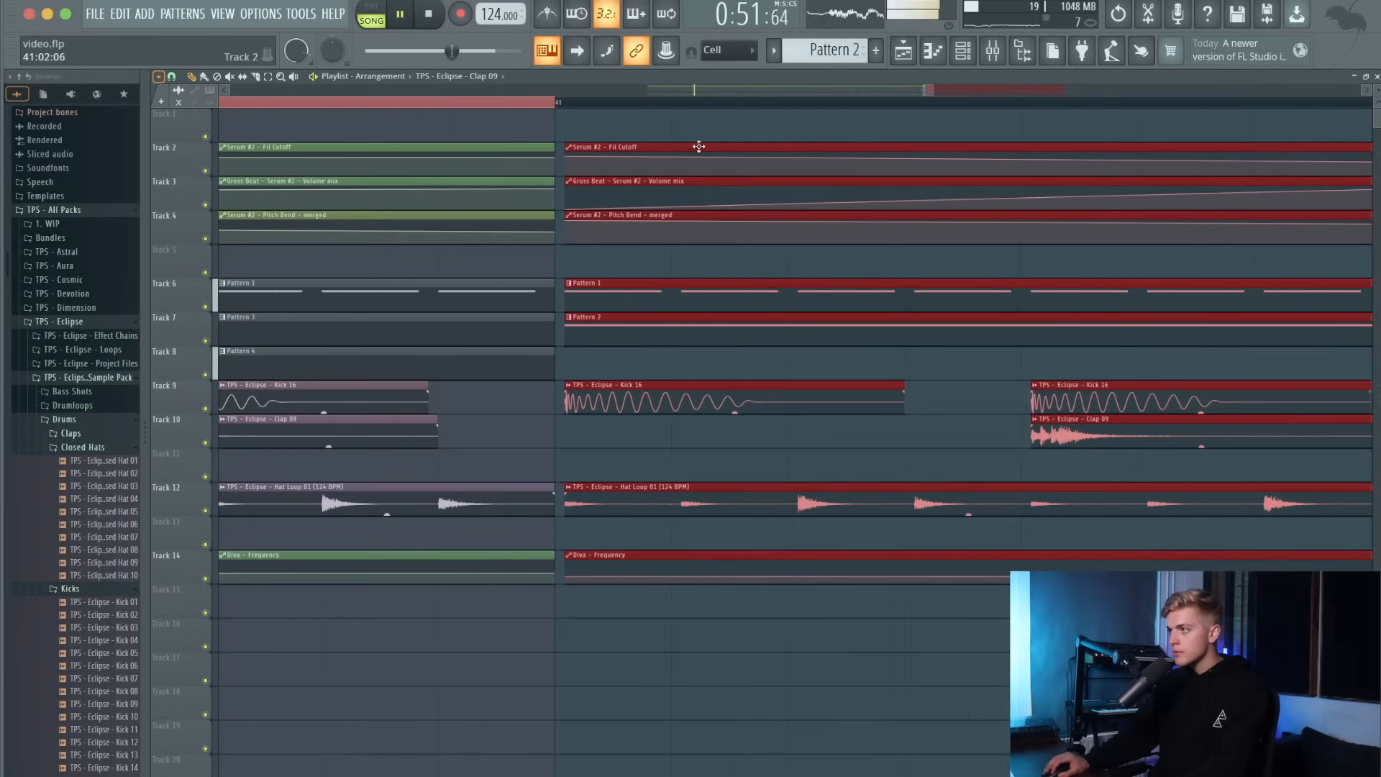
scroll(692, 147, "down", 8)
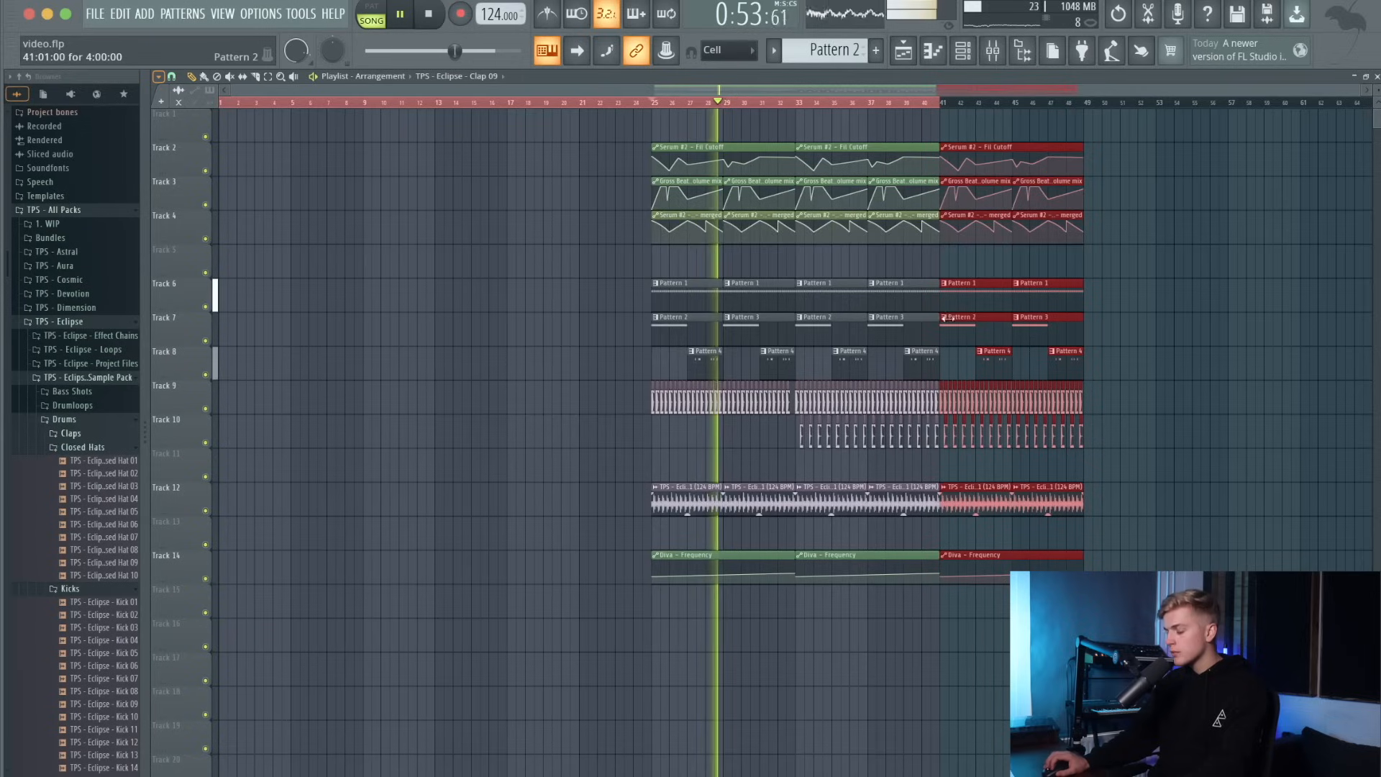
Remove the last kick clips just before bar 41 and just before bar 49 on Track 9.
scroll(961, 336, "up", 7)
right_click(861, 402)
scroll(869, 396, "down", 6)
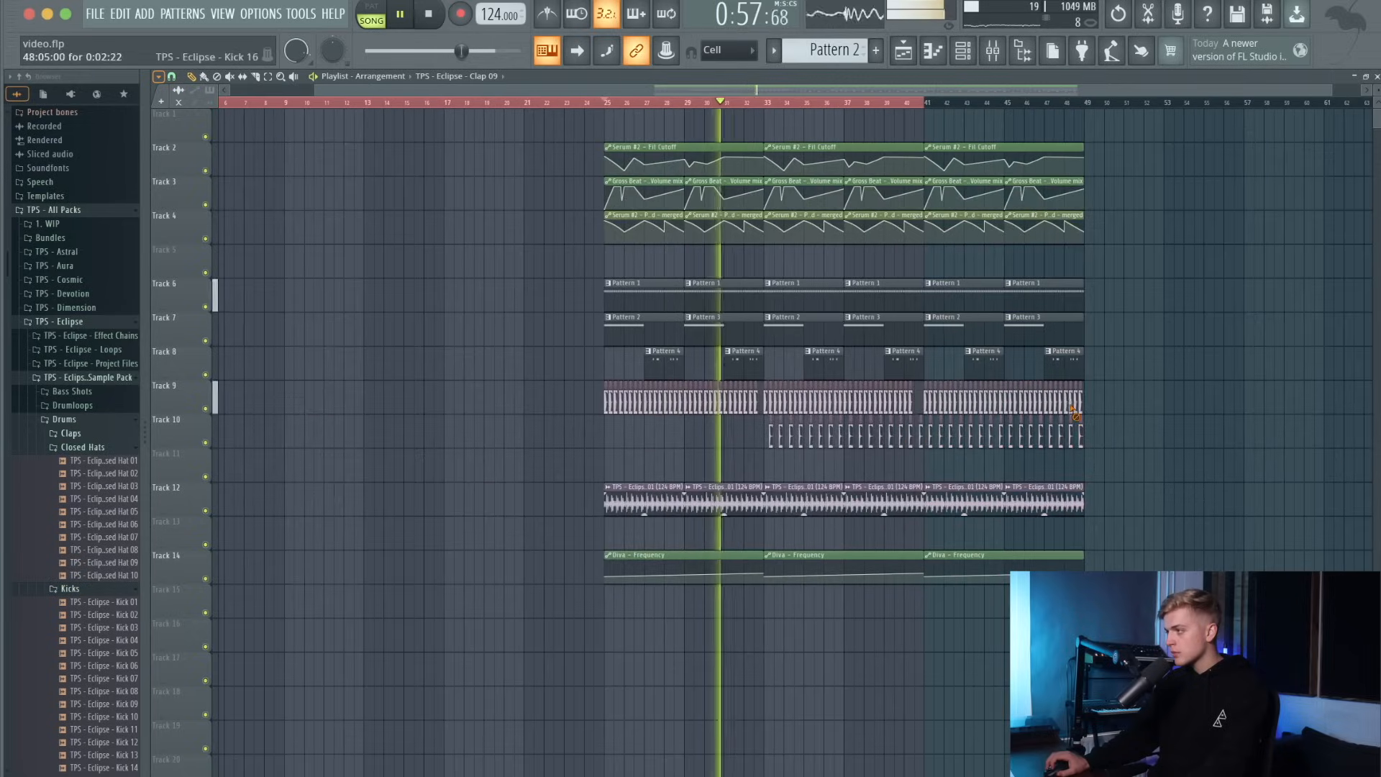
scroll(1096, 406, "down", 2)
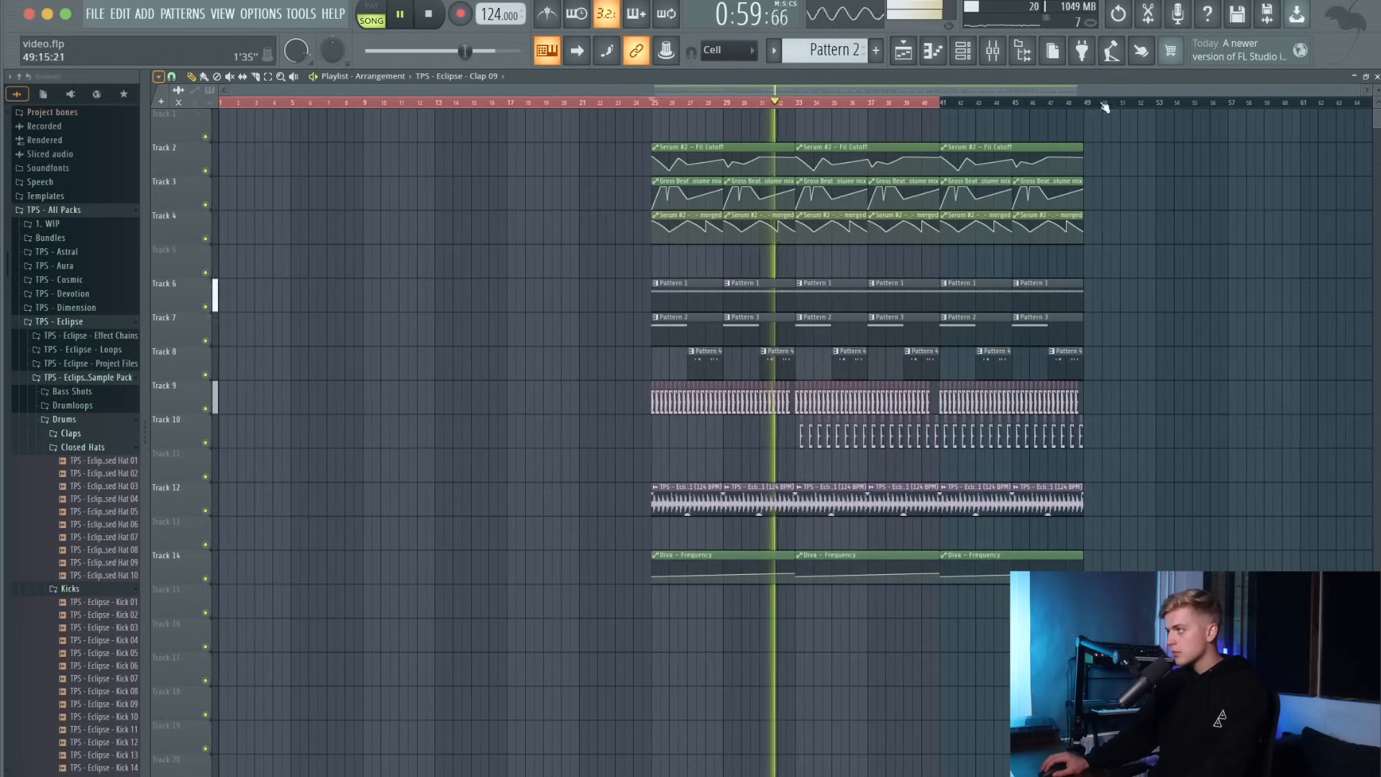
Duplicate the arrangement's section from bar 41 to bar 49 directly after itself, replay from bar 40 and clear the selection.
left_click_drag(1091, 108, 944, 133)
key("ctrl+b")
key("space")
key("ctrl+a")
left_click(921, 104)
key("space")
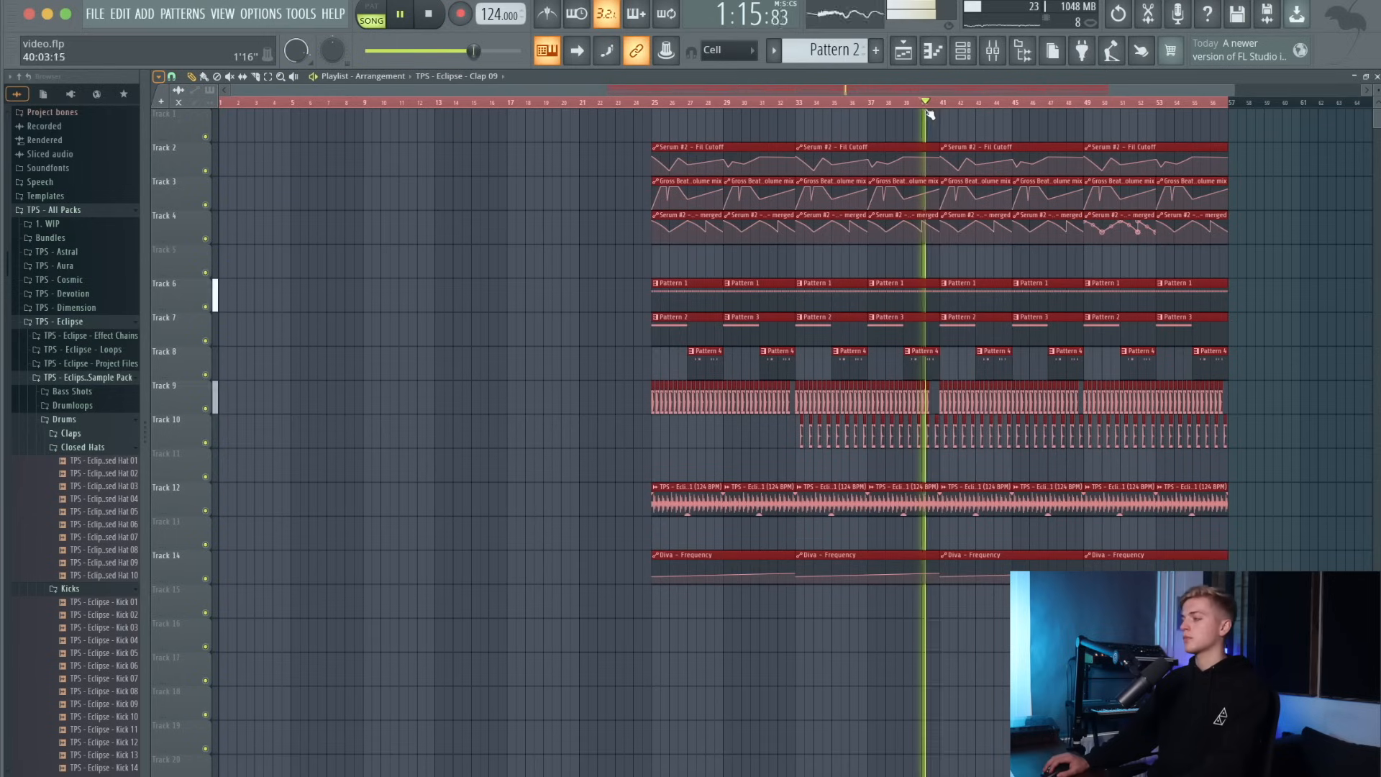
right_click(1018, 111)
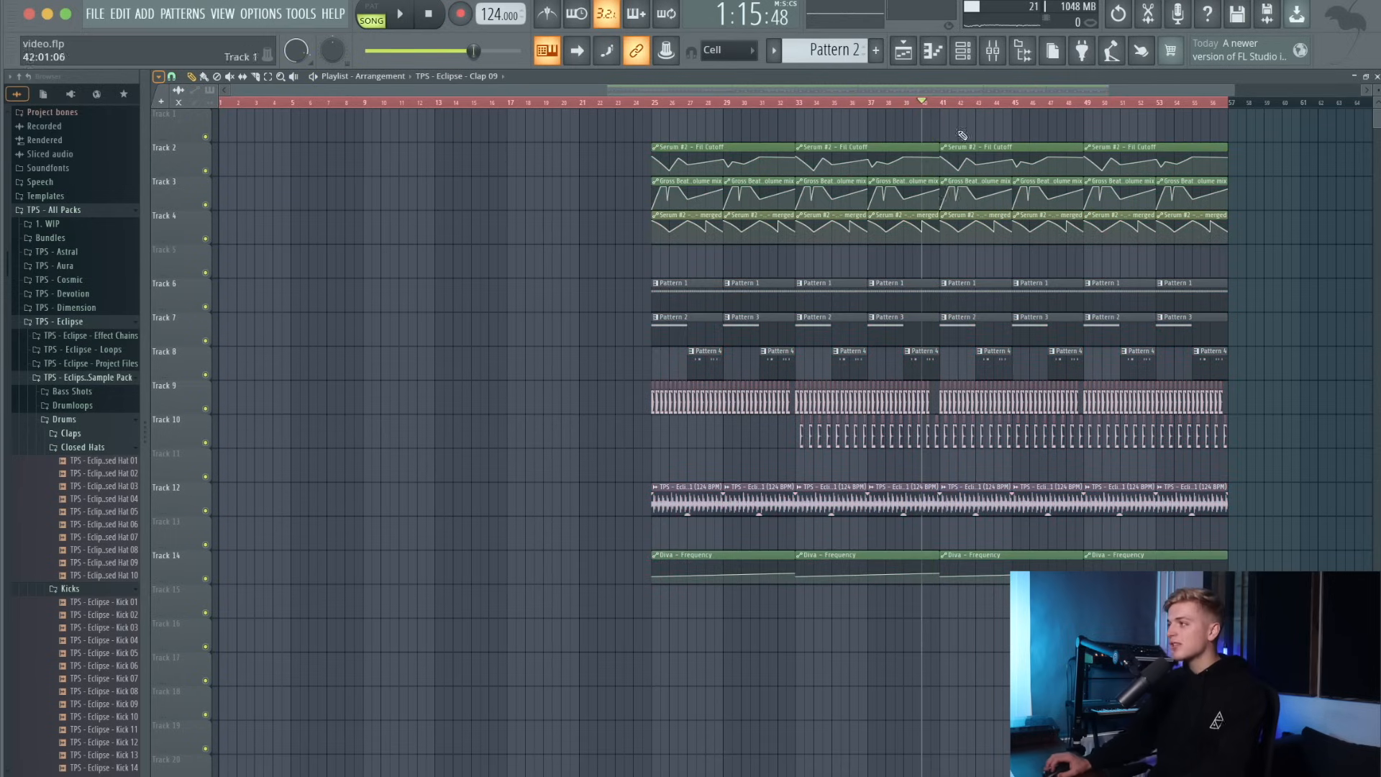
Make the Serum #2 filter cutoff clip at bar 41 unique and lower the ending points of its curve.
scroll(777, 260, "up", 3)
scroll(777, 259, "up", 2)
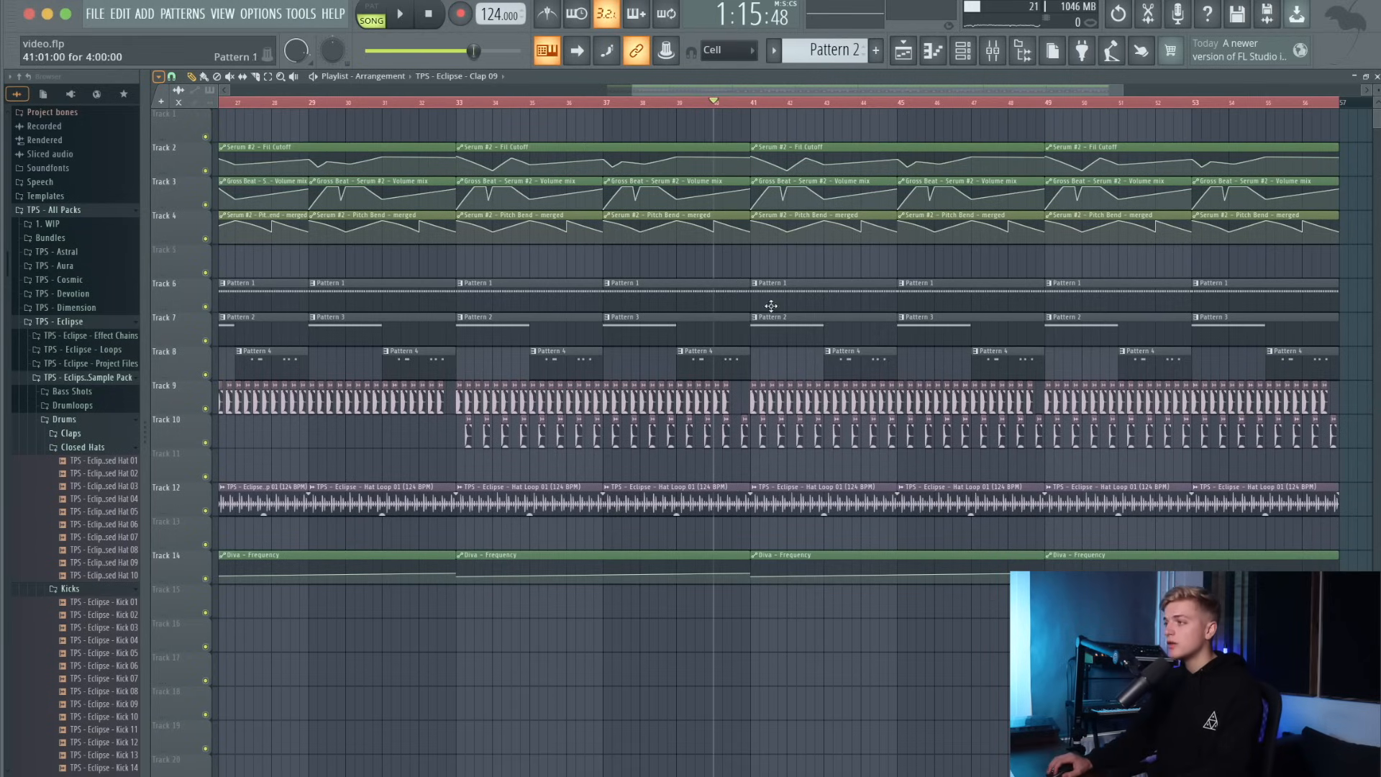
left_click(755, 150)
left_click(780, 249)
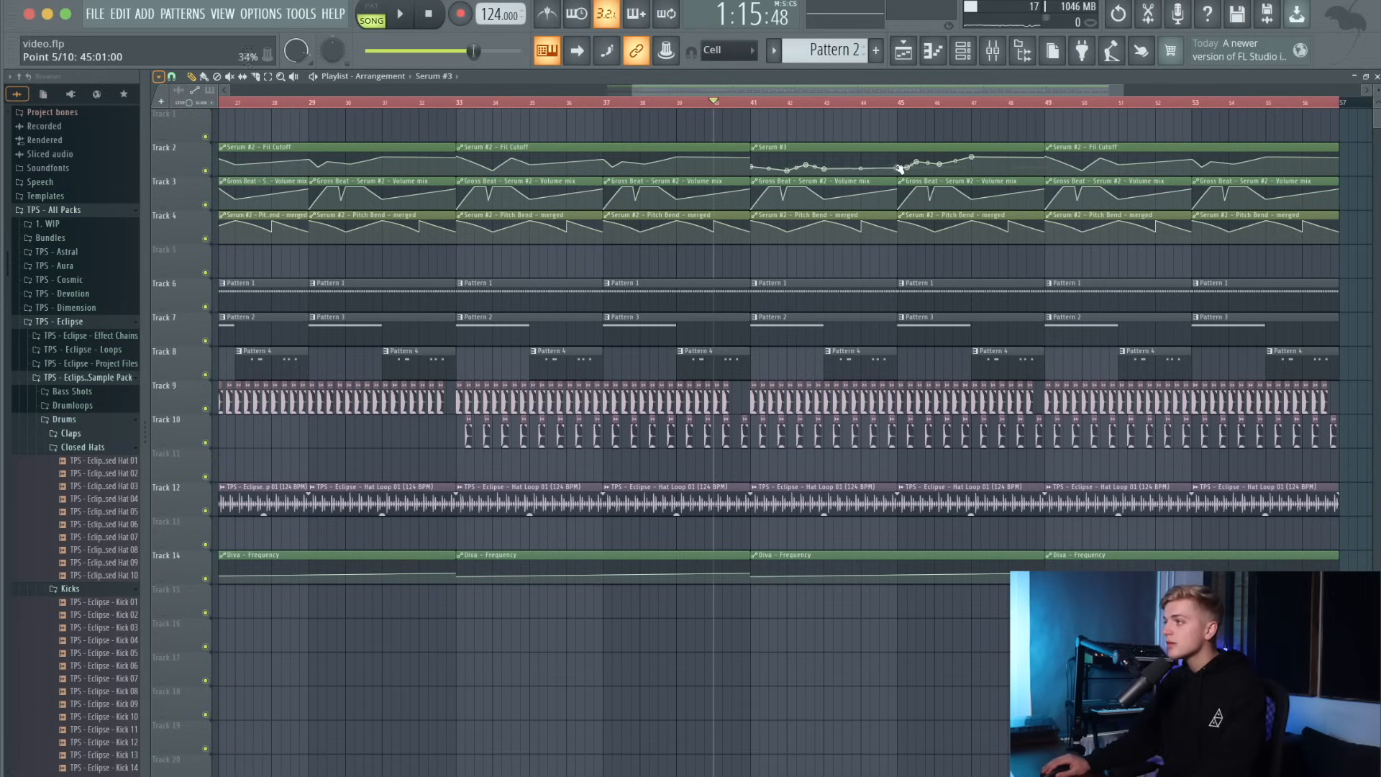
key("space")
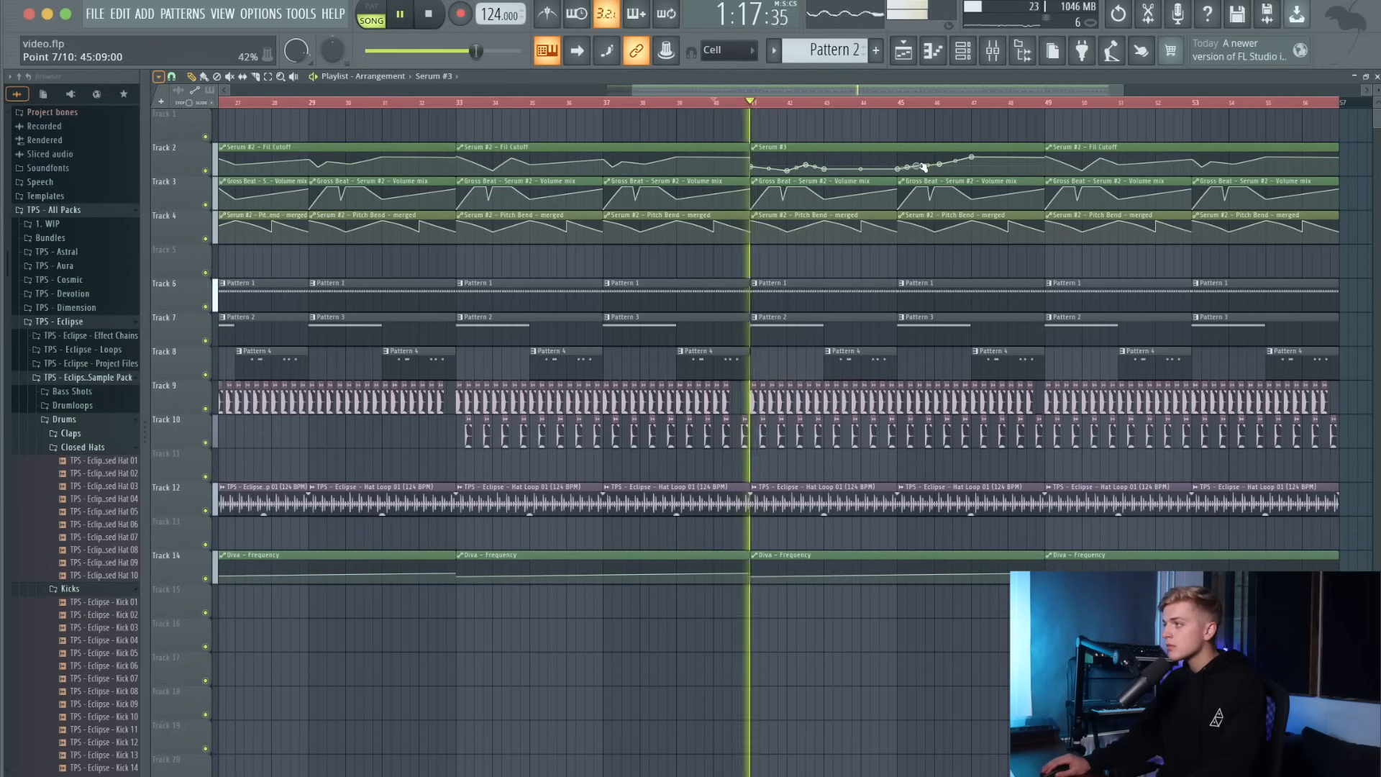
left_click_drag(941, 165, 973, 166)
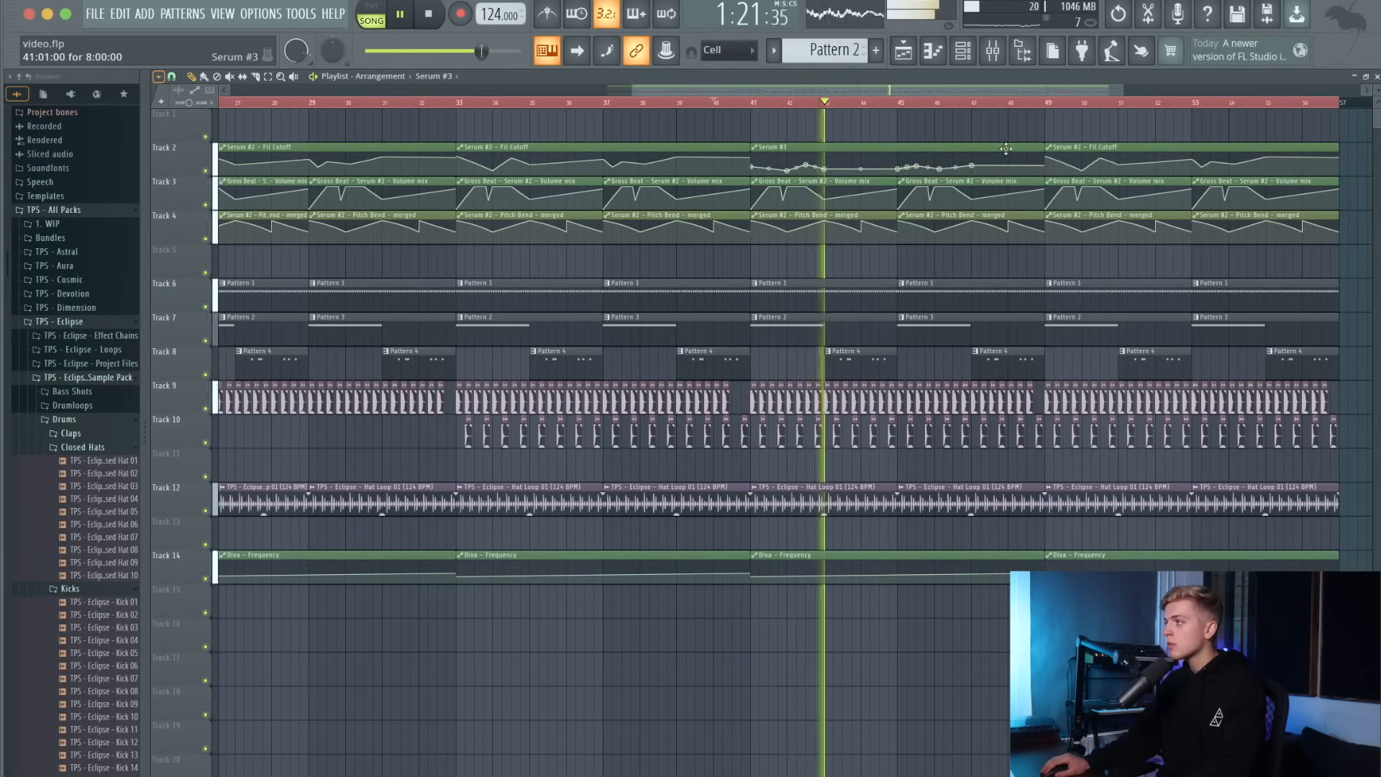
Replace the filter cutoff clip at bar 49 with the Serum #3 automation clip and replay from bar 40.
right_click(1172, 148)
left_click(1061, 153)
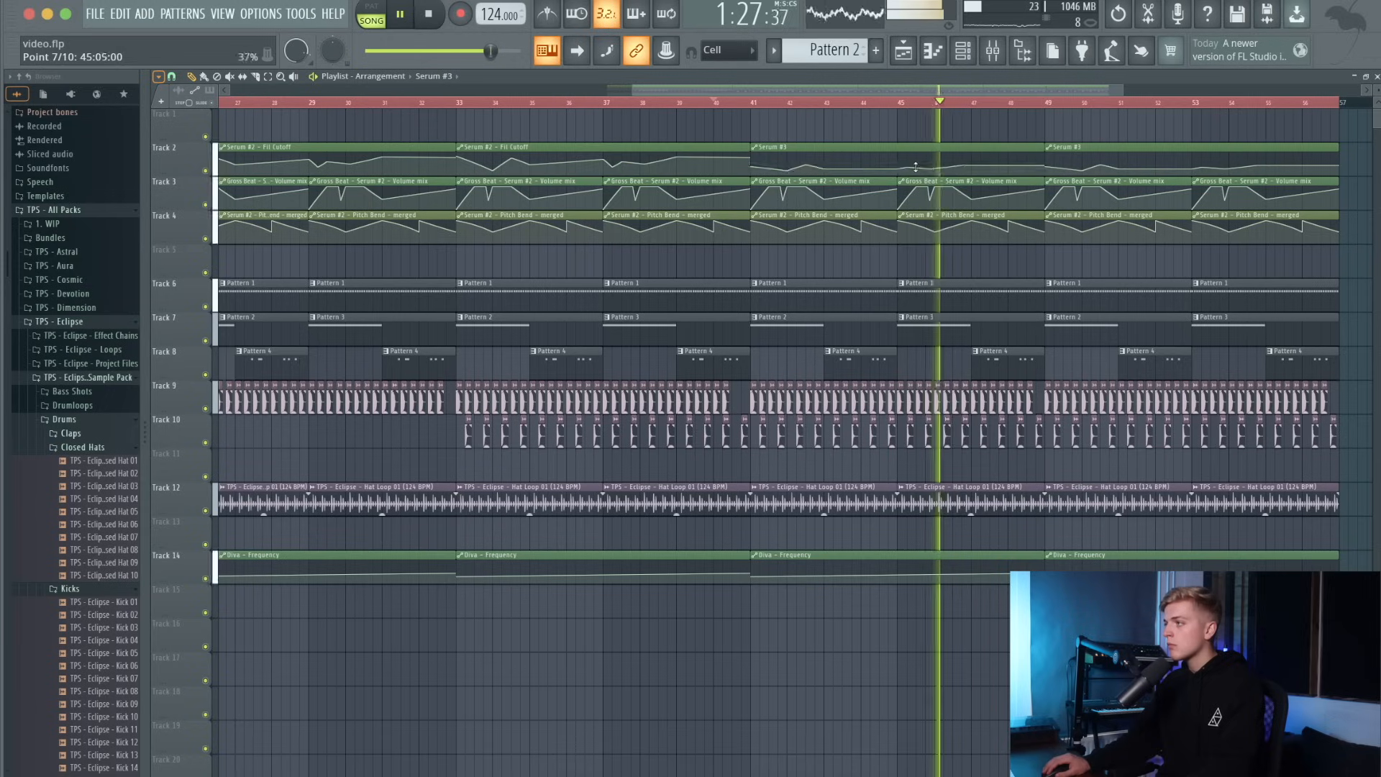
key("space")
key("space")
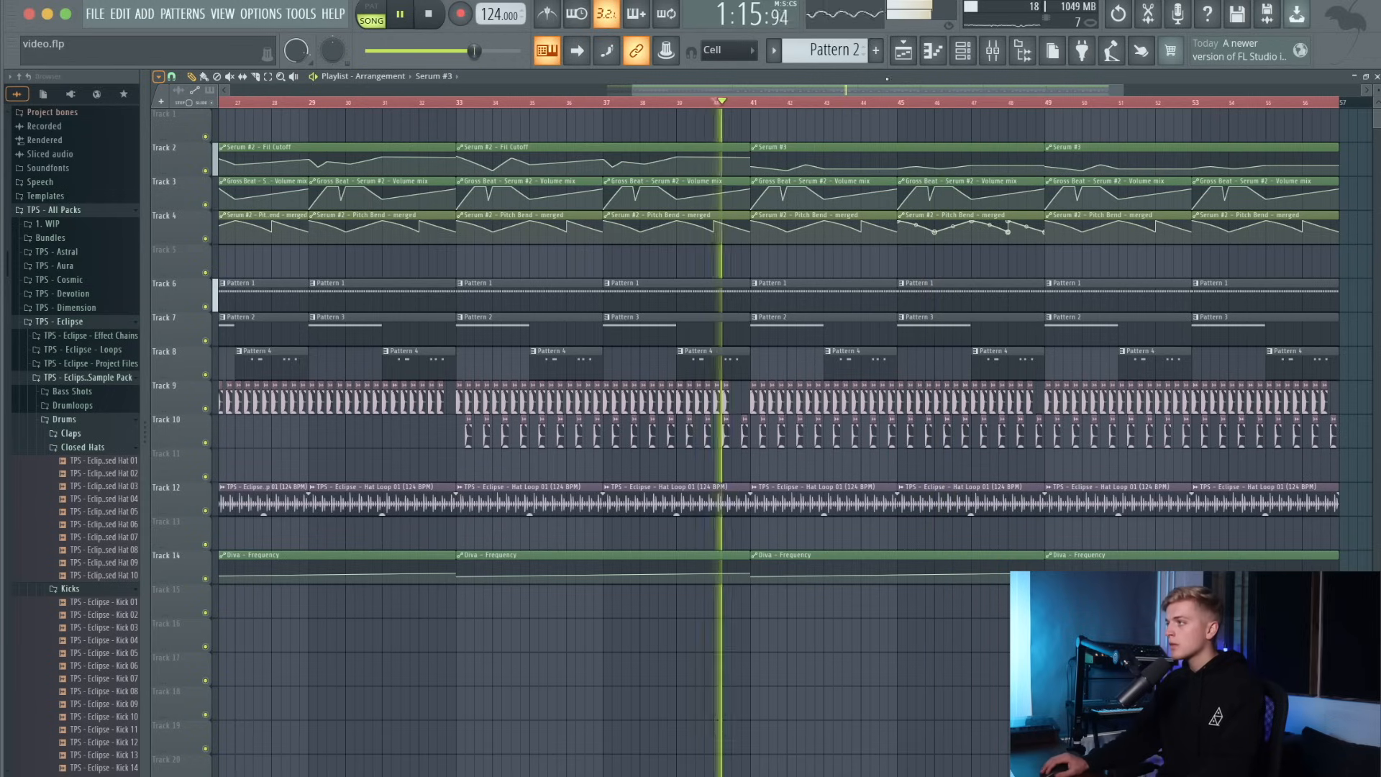
Add Fruity parametric EQ 2 in the last effect slot of the Serum #2 mixer track with the 20Hz - 18kHz cut preset.
left_click(993, 50)
key("space")
left_click(787, 390)
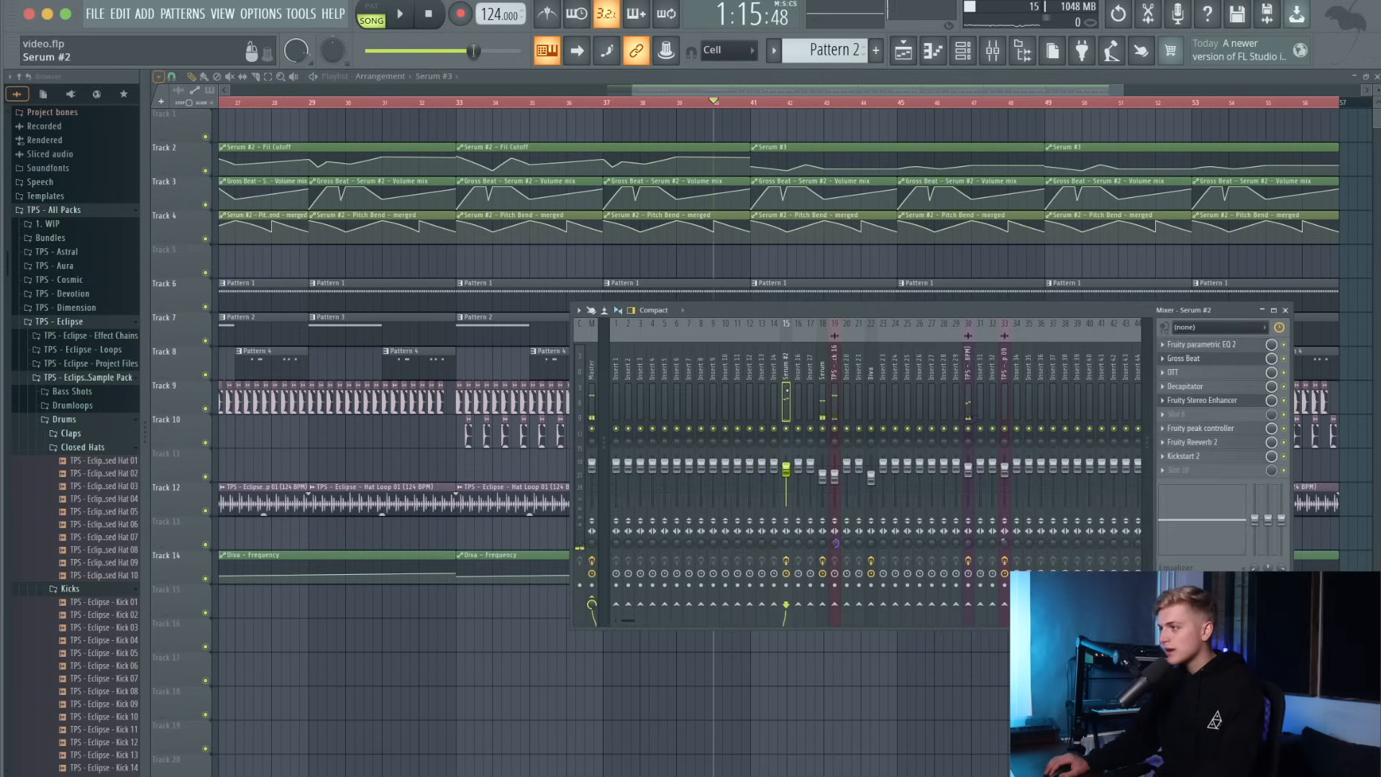
left_click(1223, 469)
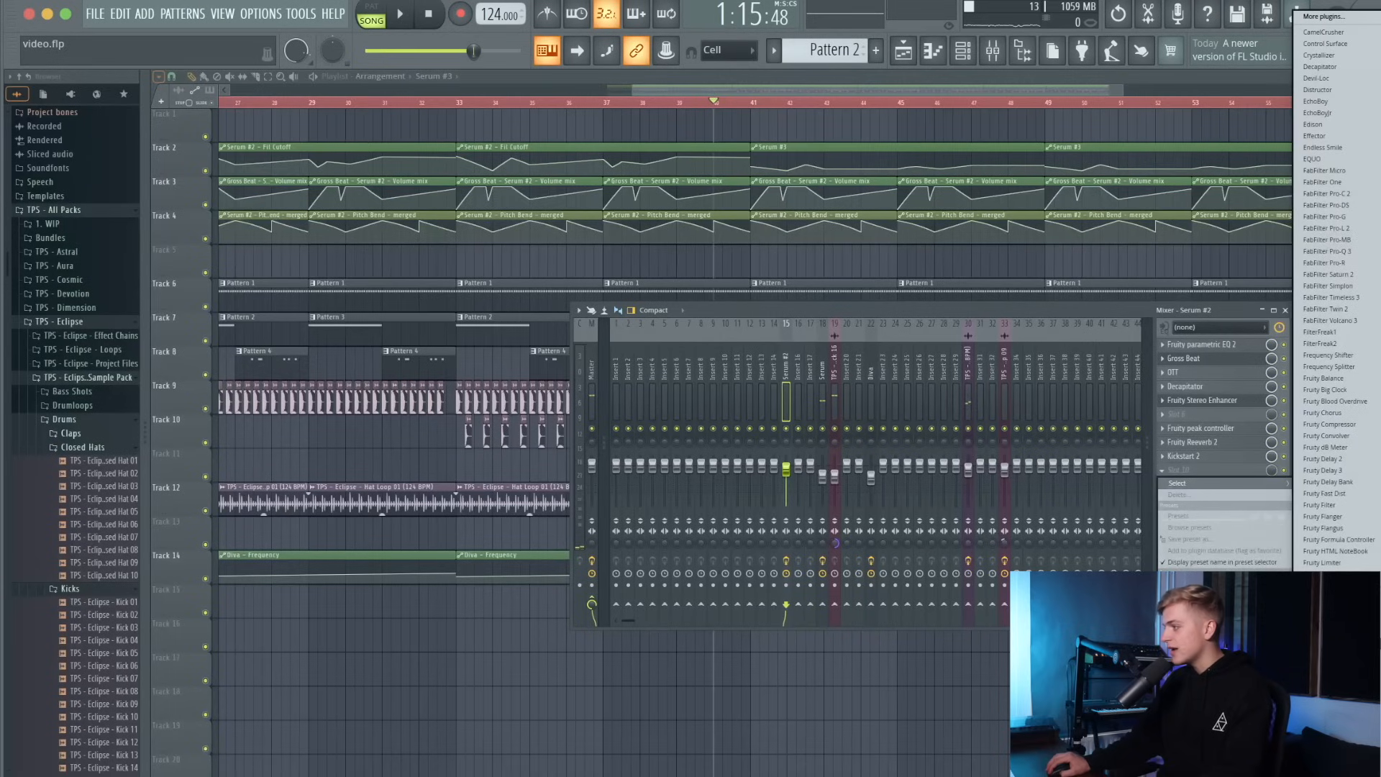
left_click(1333, 655)
left_click(528, 150)
left_click(550, 185)
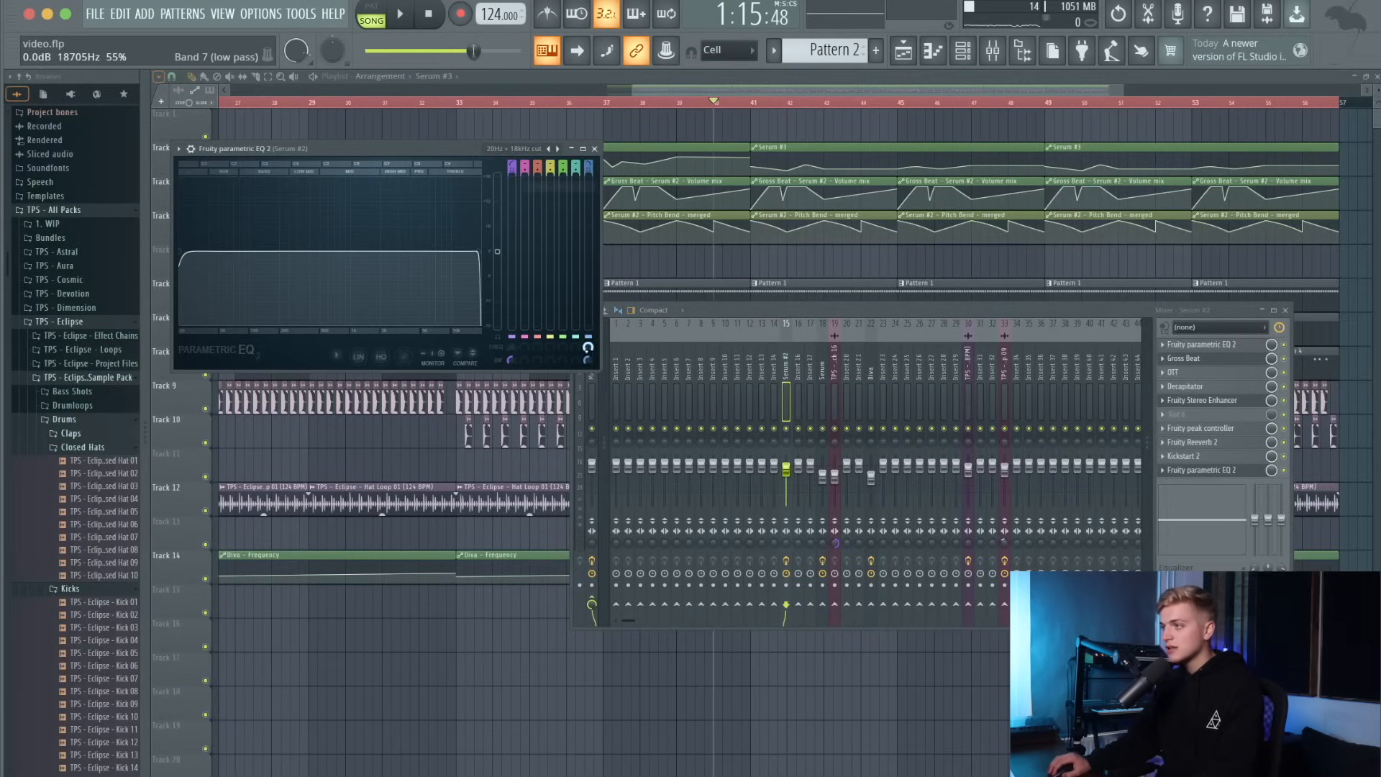
Create an automation clip for the EQ's band 7 frequency and add points that lower it going into bar 41.
right_click(587, 346)
left_click(630, 447)
key("space")
key("space")
key("space")
right_click(885, 135)
left_click_drag(885, 135, 901, 127)
right_click(852, 120)
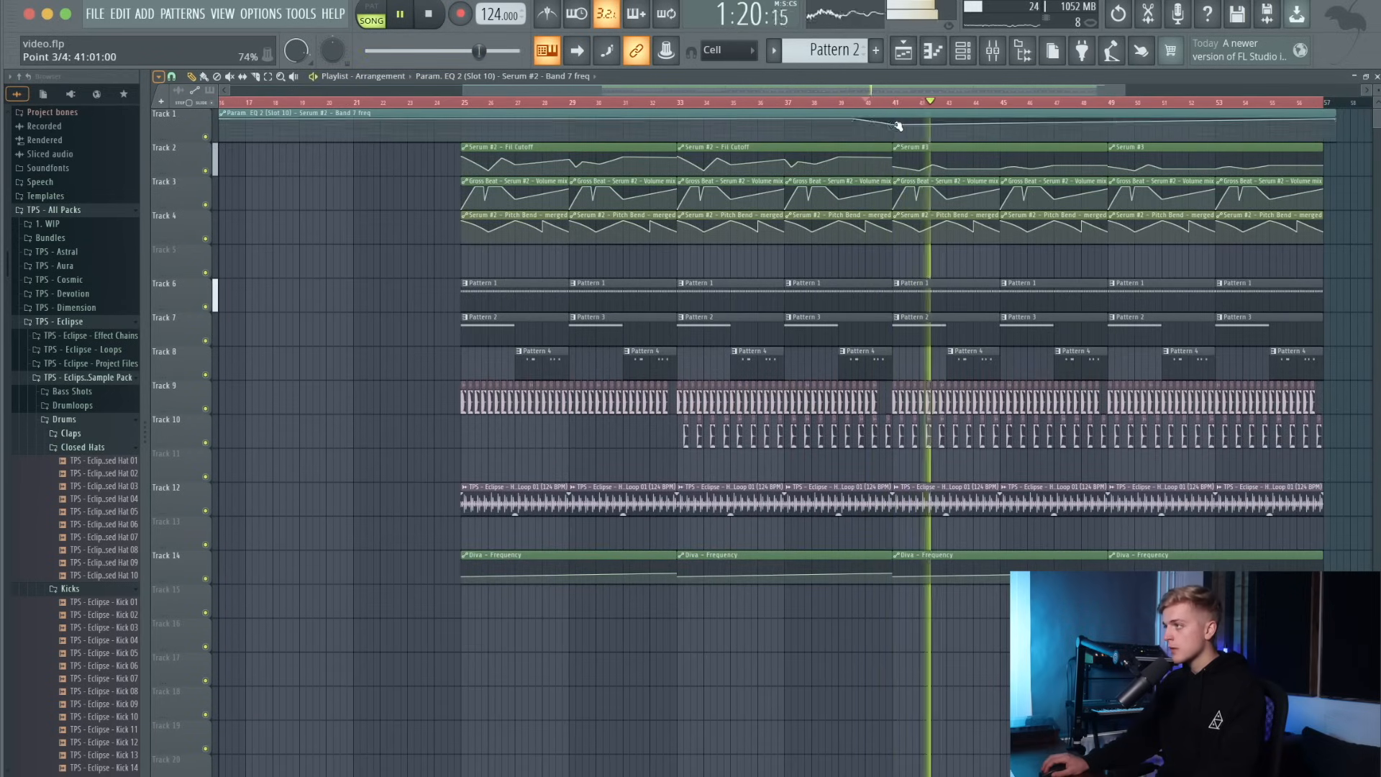
Copy the value of the bar 41 point to the automation point at bar 57.
right_click(894, 127)
left_click(920, 318)
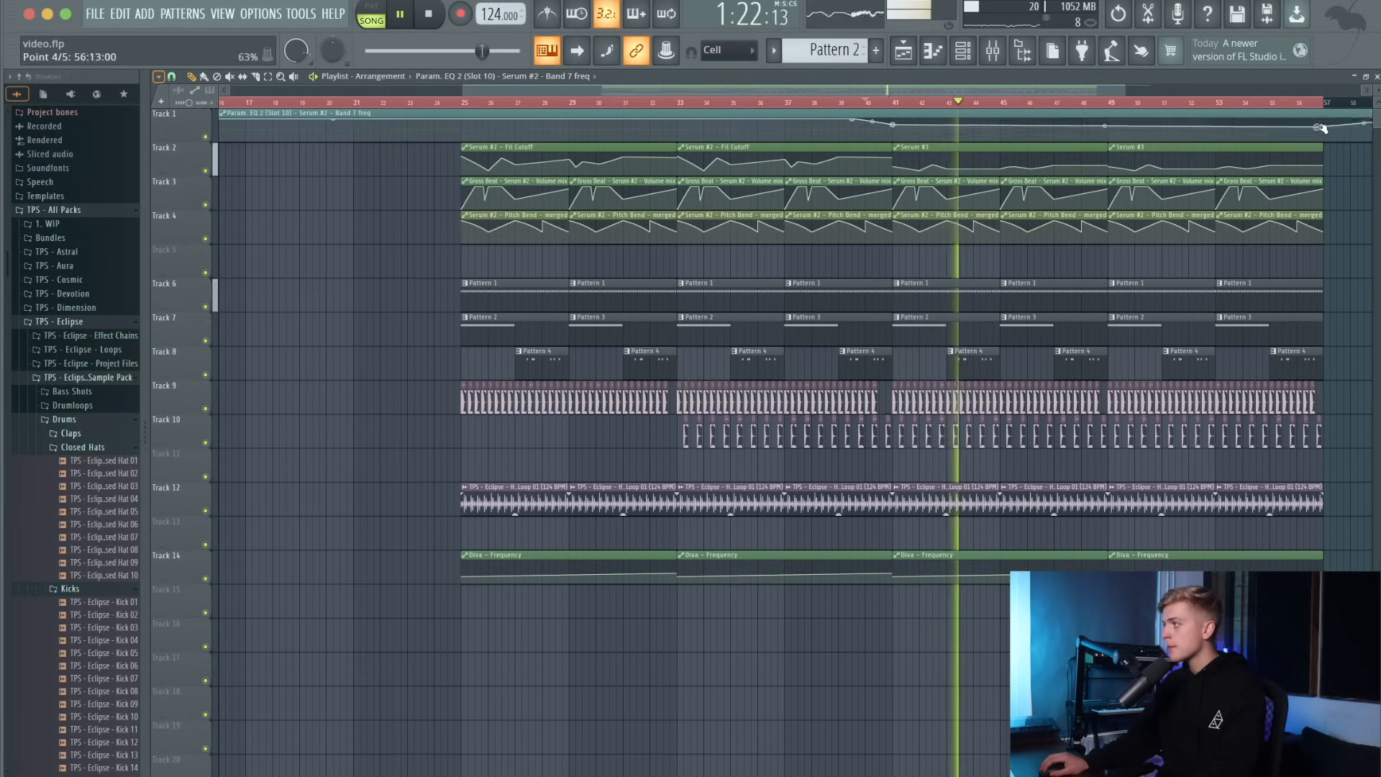
right_click(1325, 130)
left_click(1348, 335)
scroll(933, 235, "down", 2)
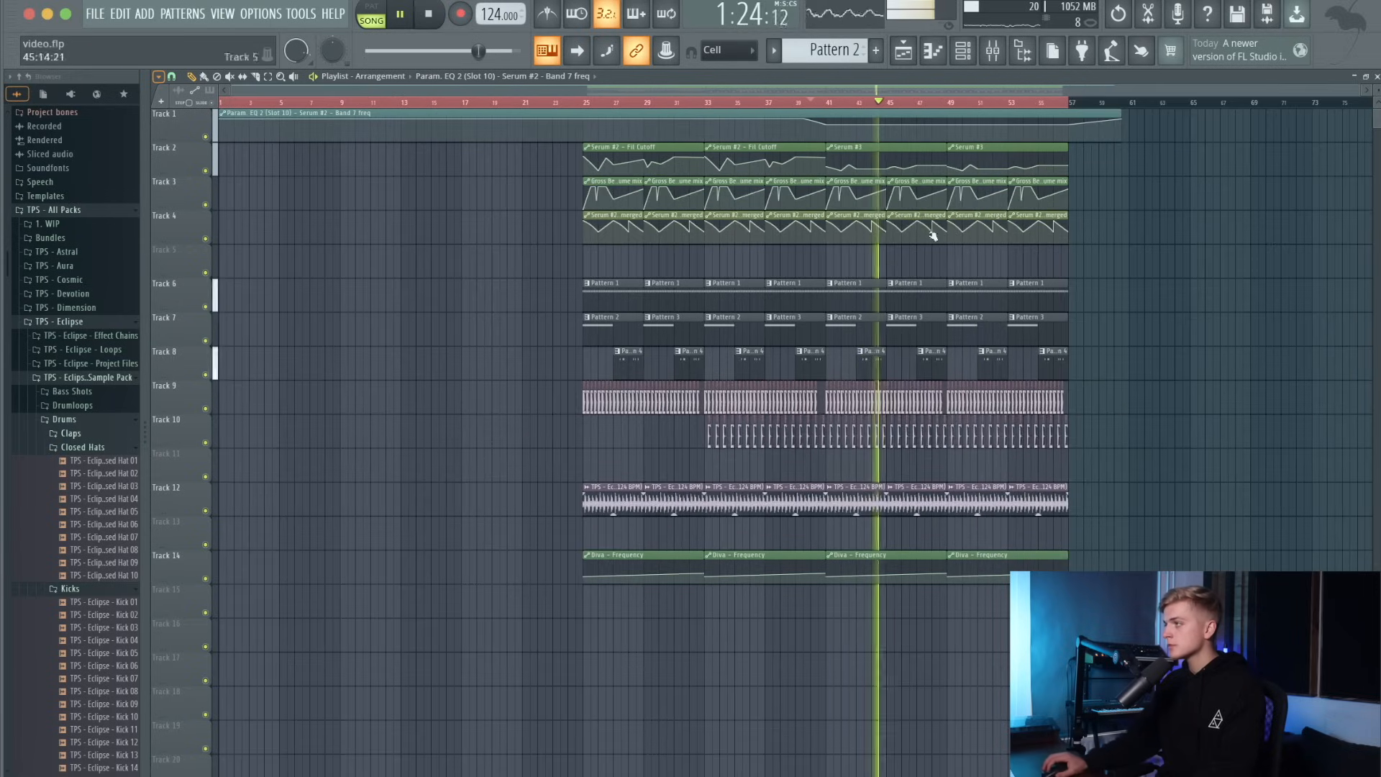
Trim the EQ frequency automation clip to end at bar 57 and move it down to Track 16.
left_click_drag(1118, 113, 1080, 130)
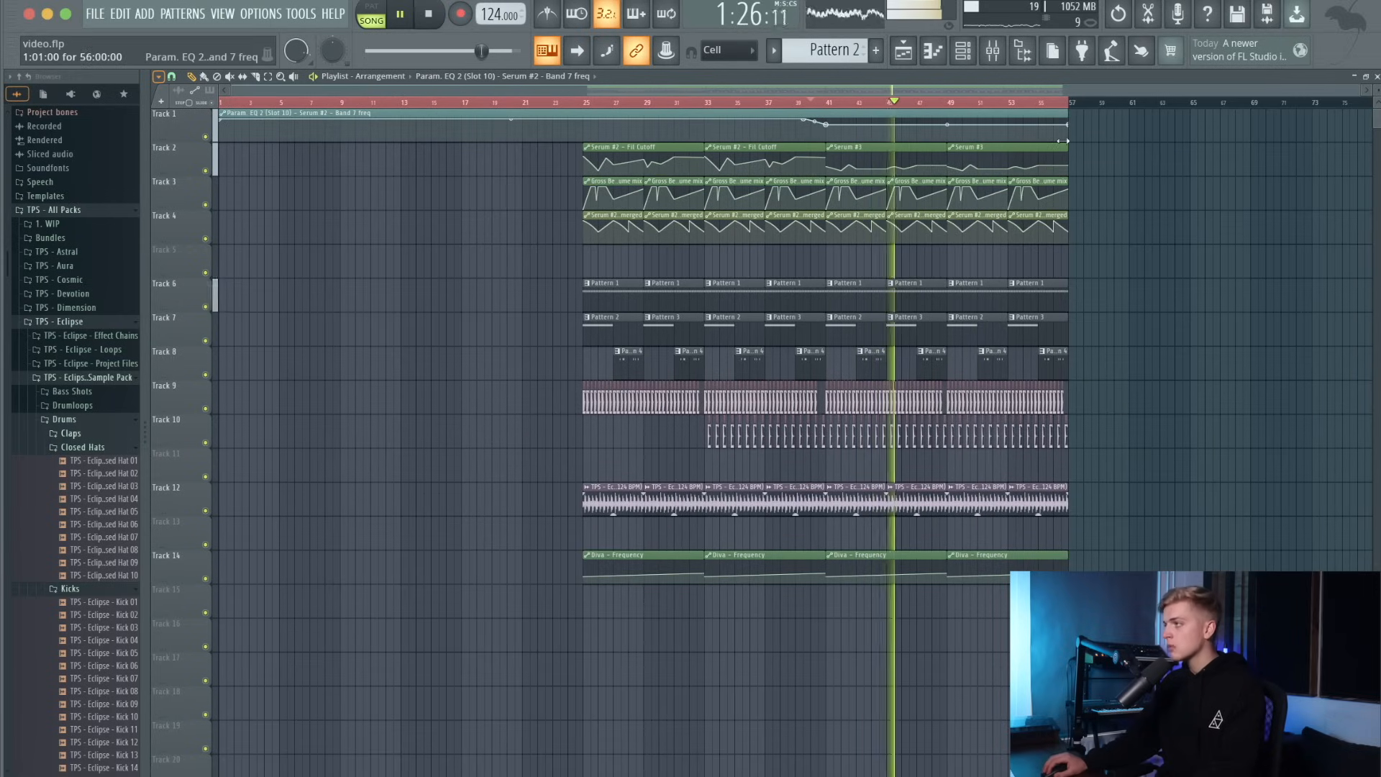
scroll(895, 150, "up", 1)
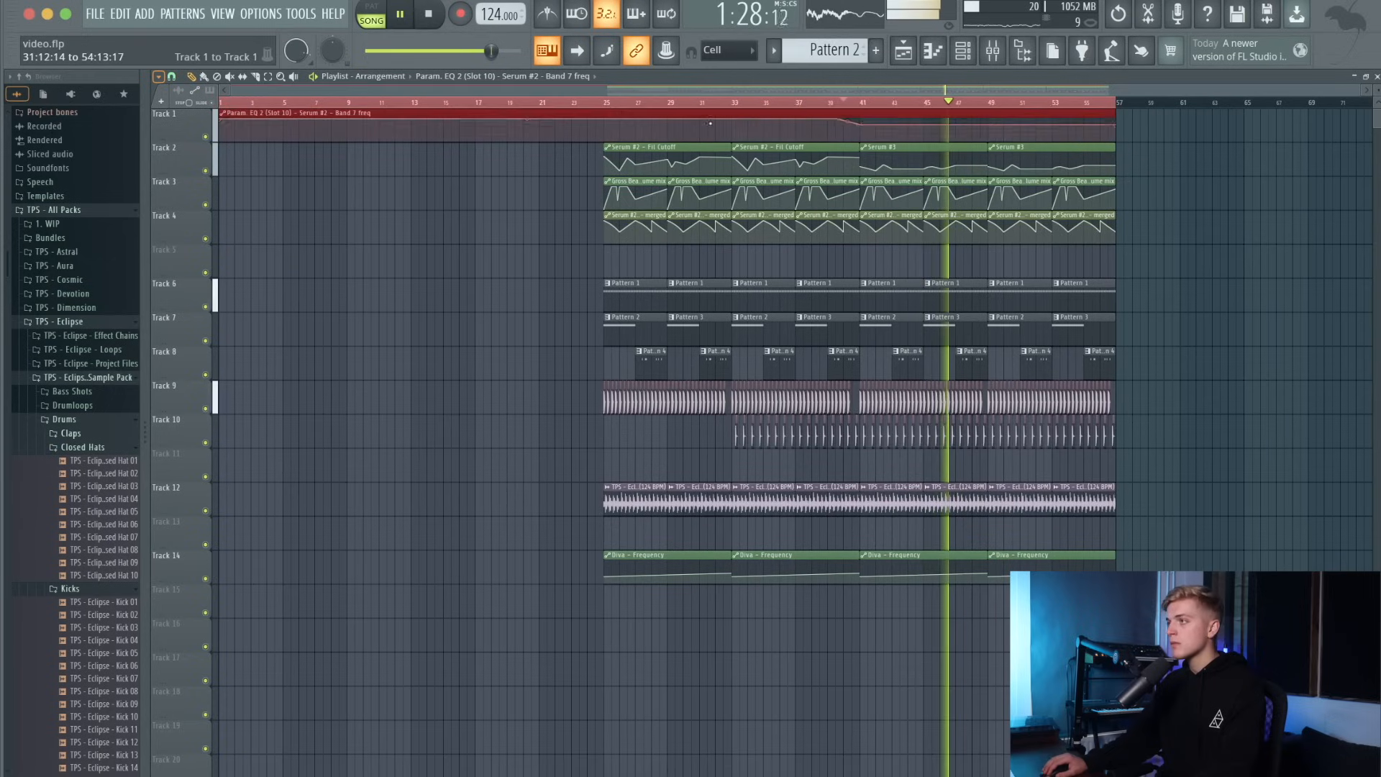
left_click_drag(534, 117, 535, 628)
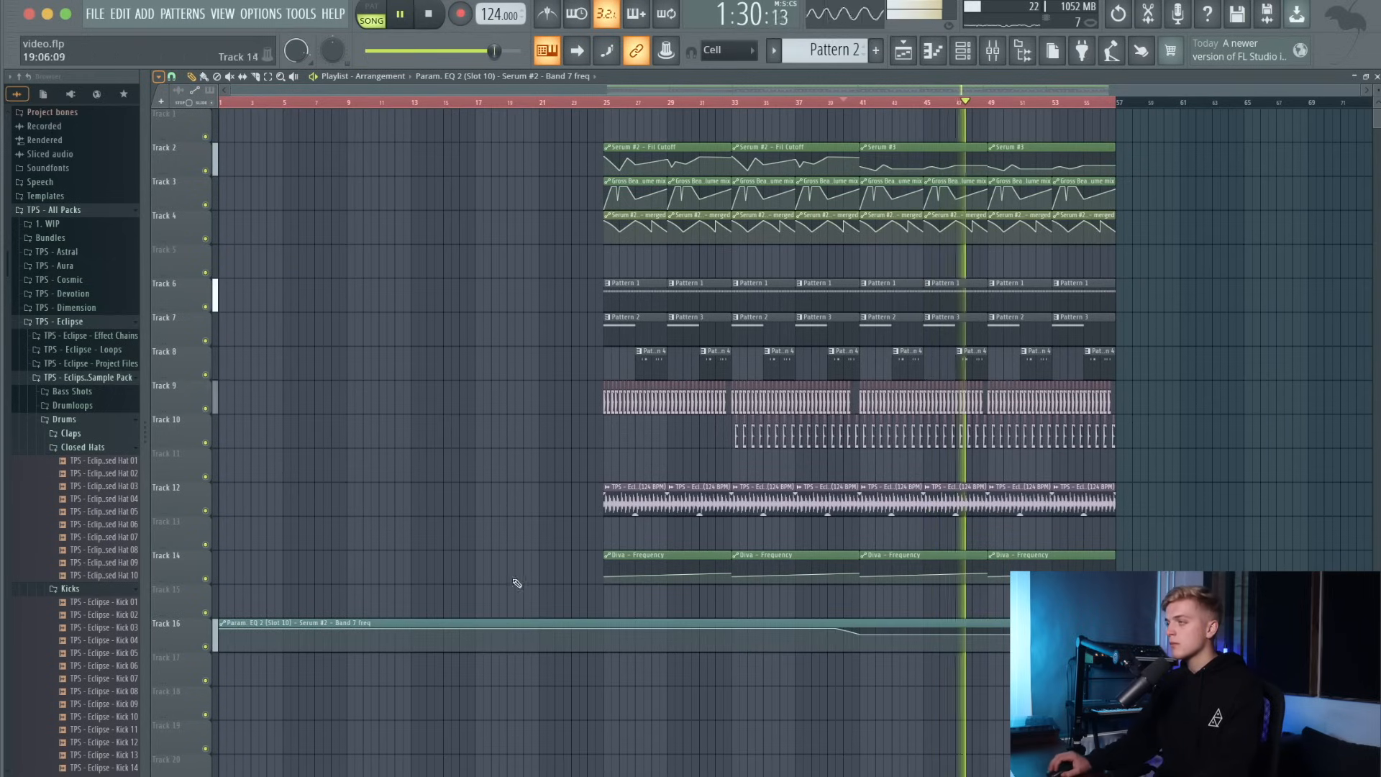
Review the arrangement during playback and replay it from just before bar 41.
scroll(1009, 308, "up", 6)
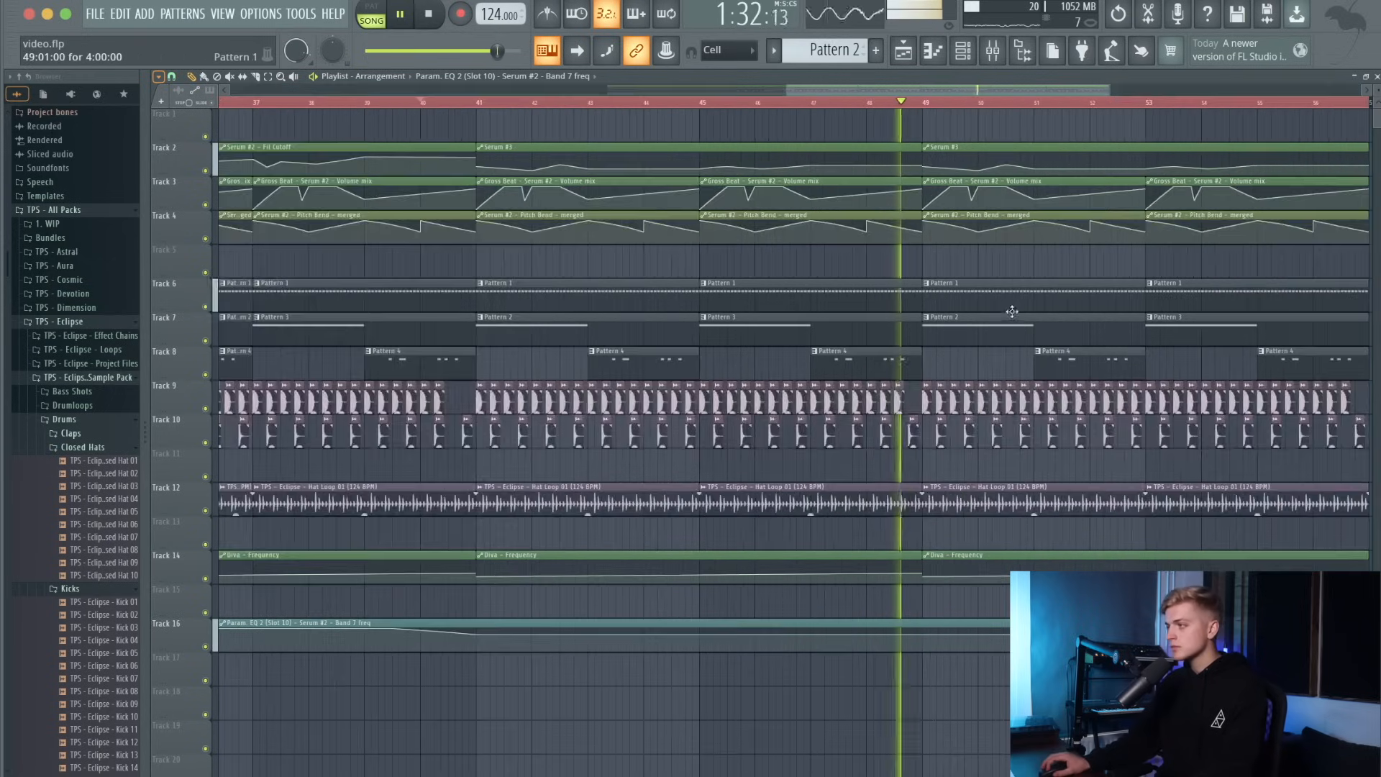
scroll(1011, 309, "down", 6)
scroll(1002, 411, "up", 4)
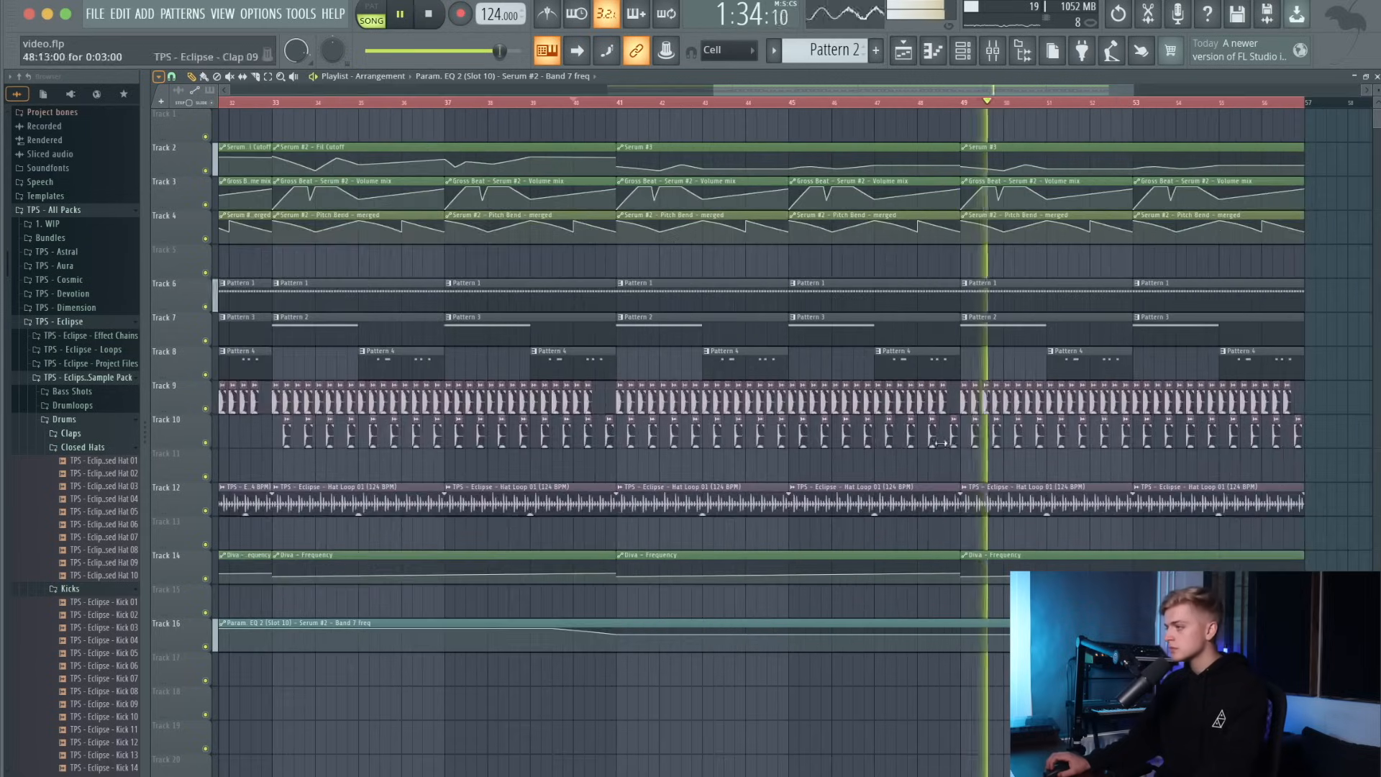
scroll(860, 430, "down", 3)
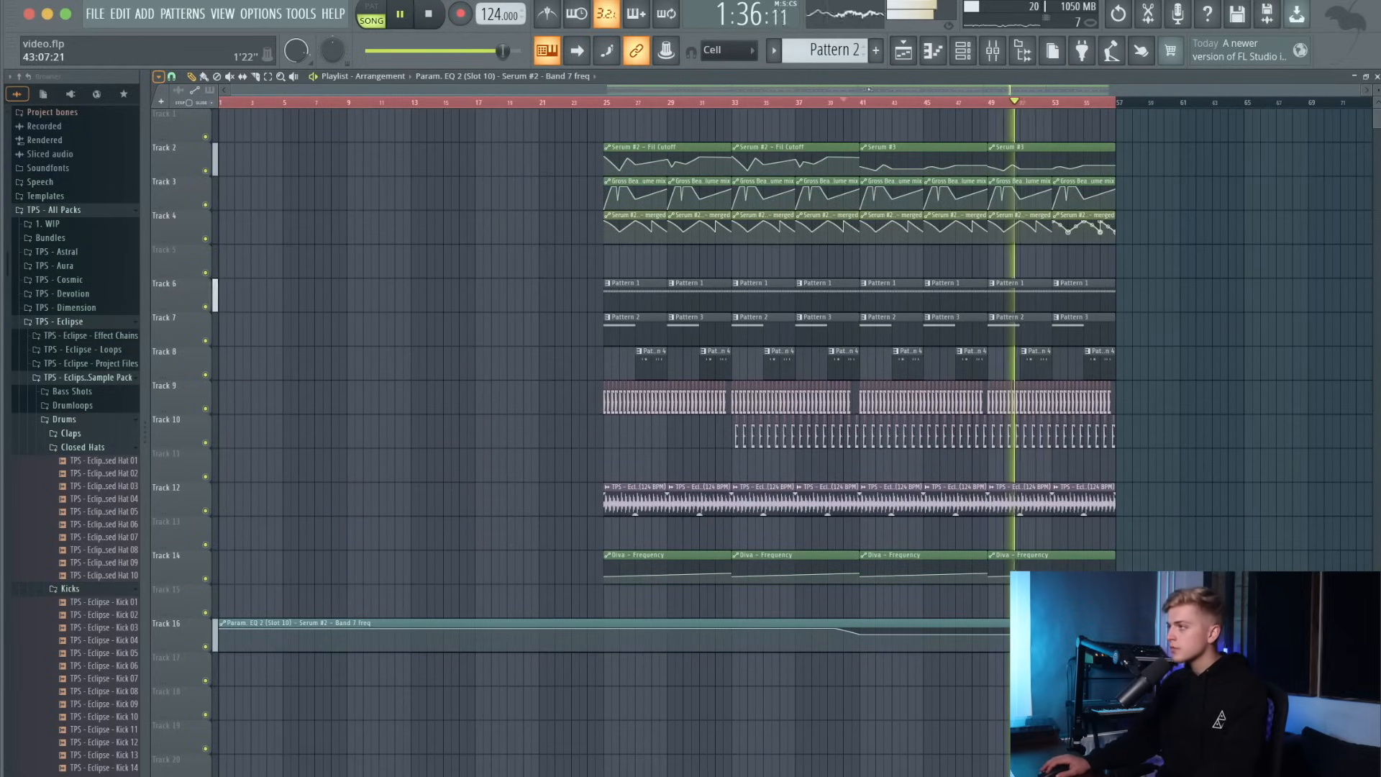
left_click(836, 102)
Stop playback, add another Diva instrument to the channel rack and open its preset browser.
key("F6")
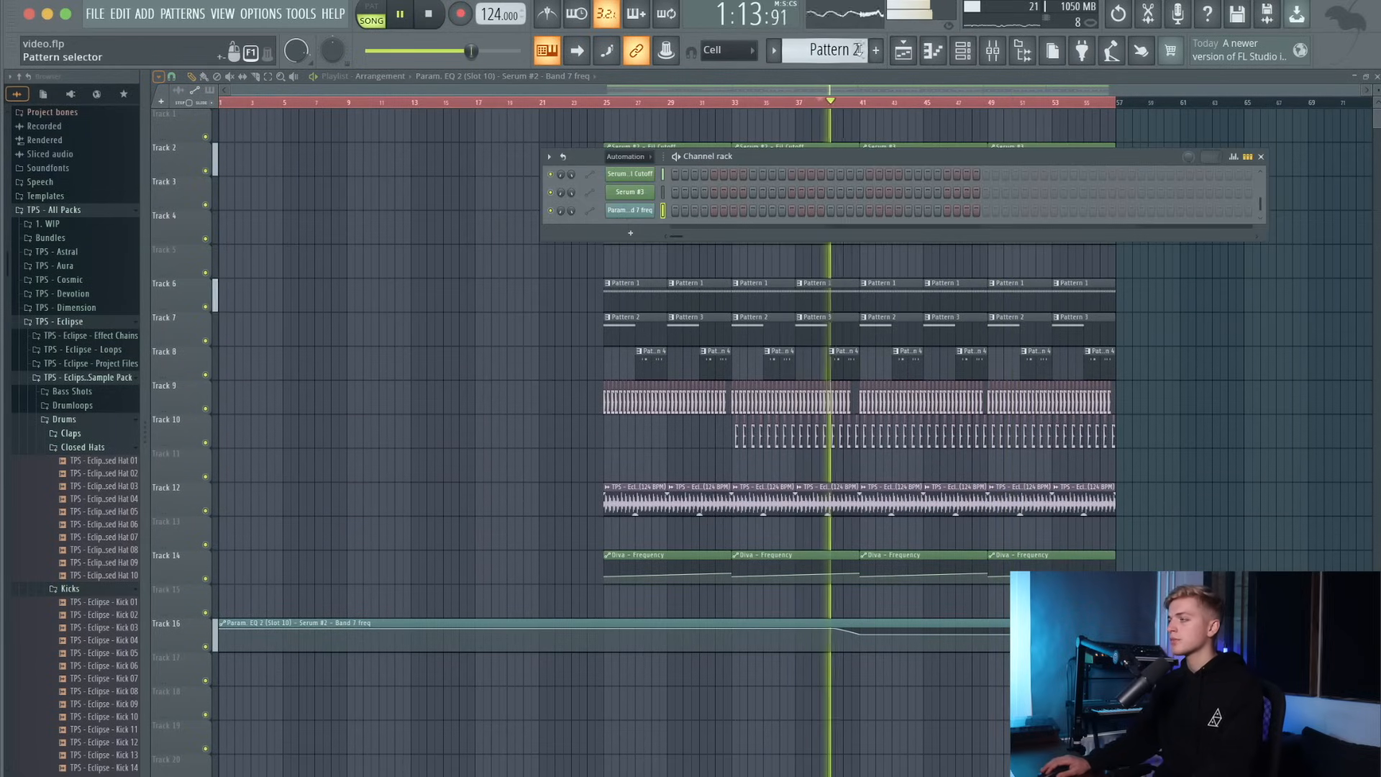
left_click_drag(835, 51, 835, 43)
key("space")
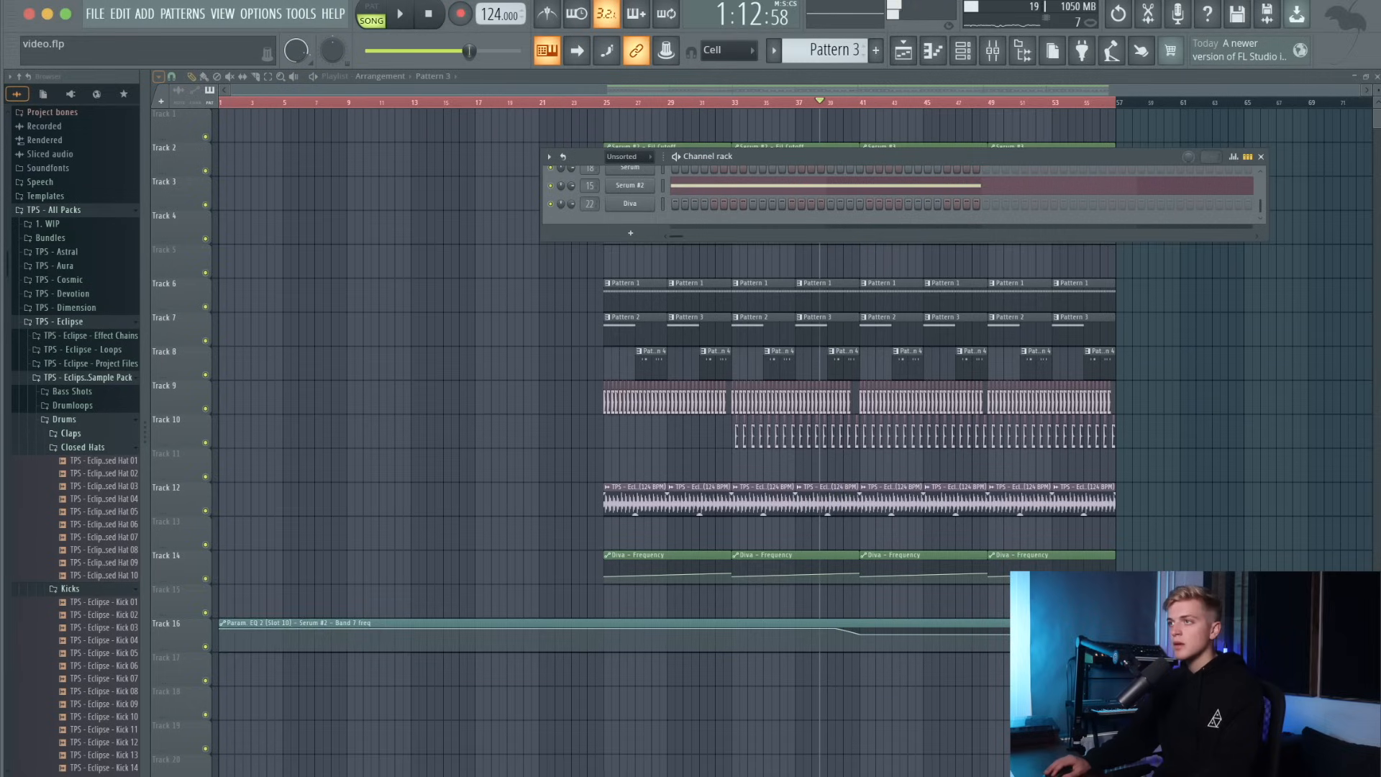
left_click(143, 13)
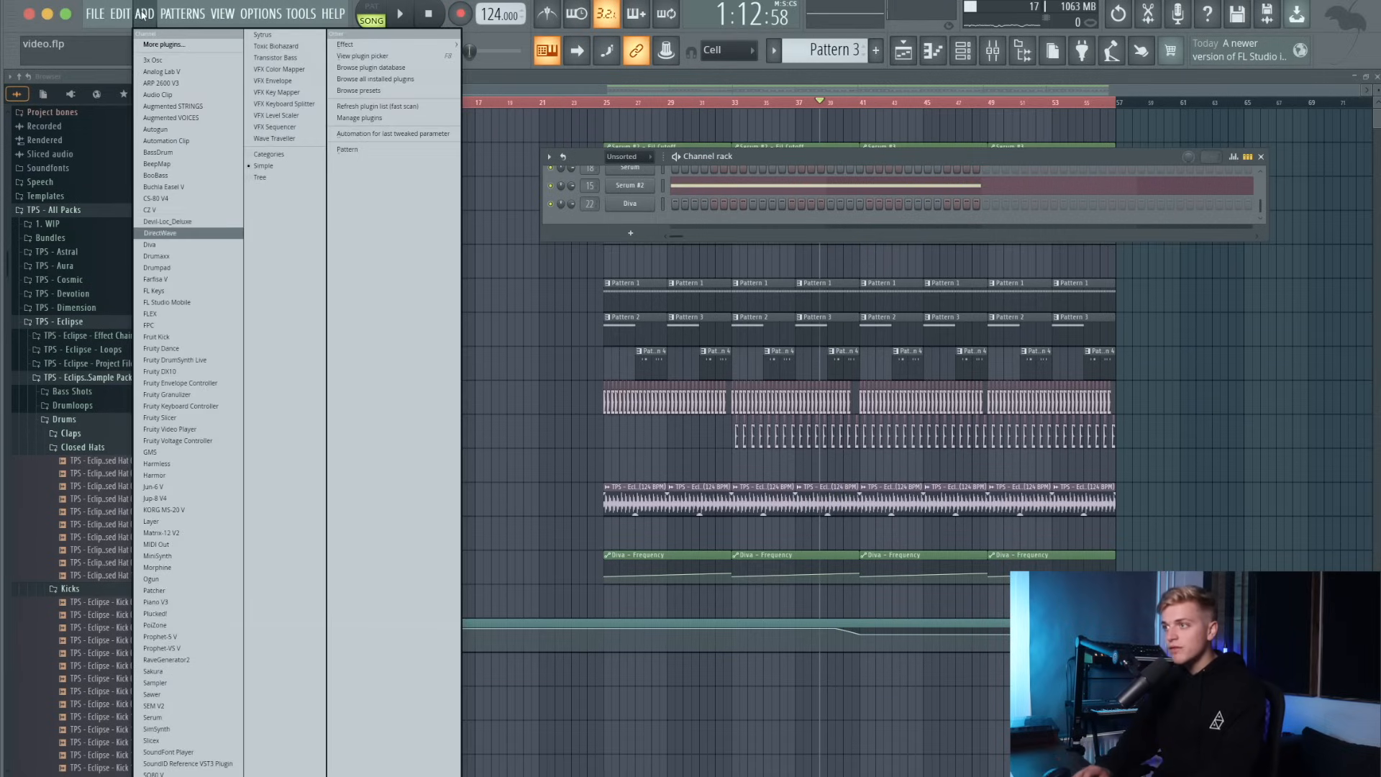
left_click(151, 244)
left_click(608, 551)
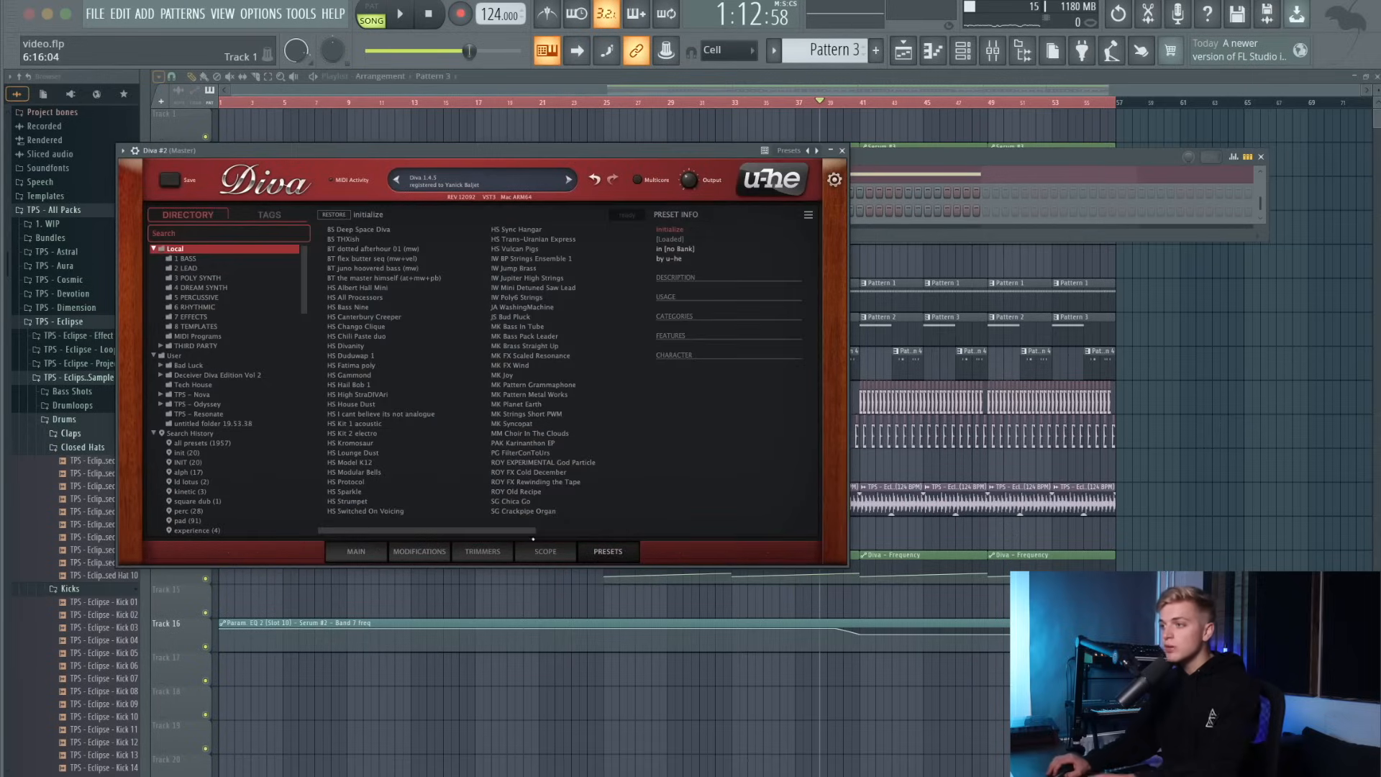
Open the TPS - Nova preset folder in Diva and audition lead presets, including LD - Odyssey.
left_click(190, 394)
left_click(521, 365)
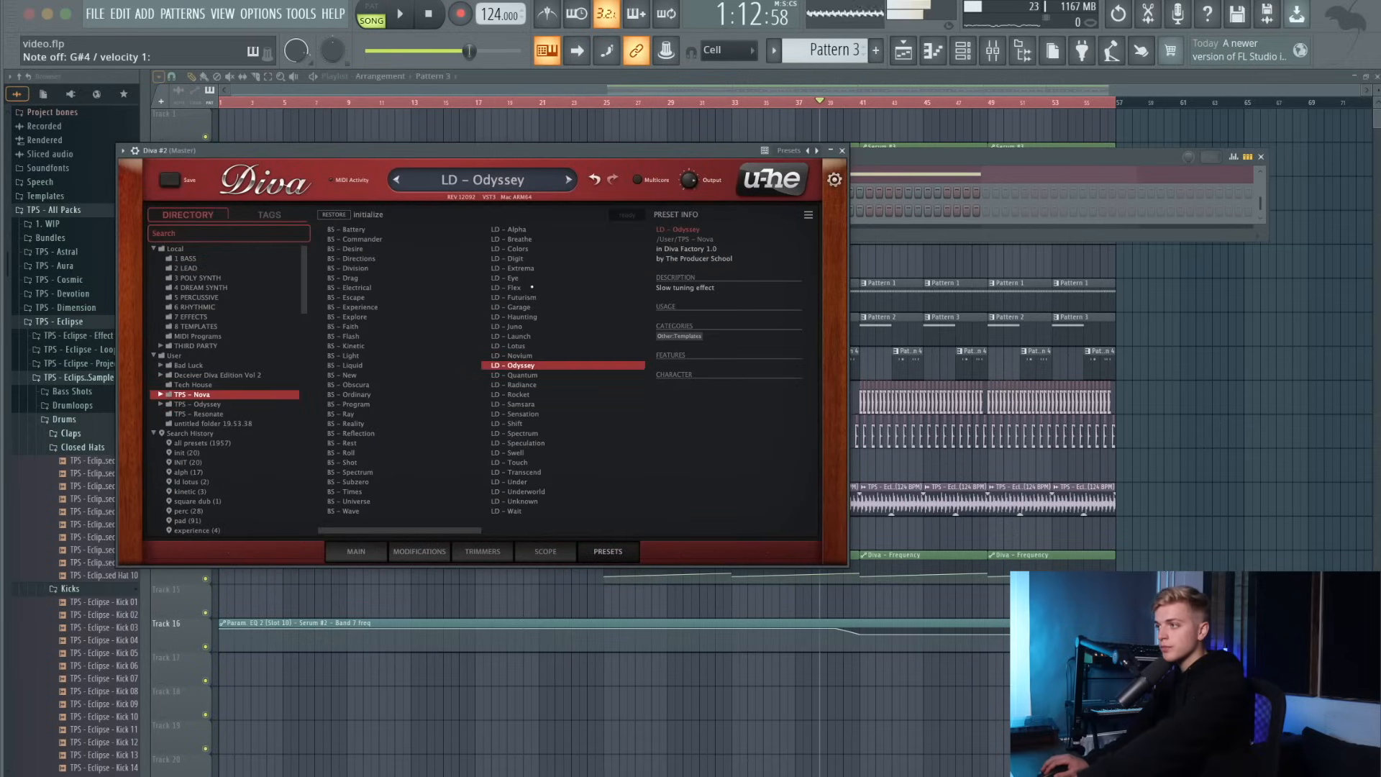
left_click(529, 334)
scroll(530, 330, "right", 3)
scroll(363, 307, "left", 3)
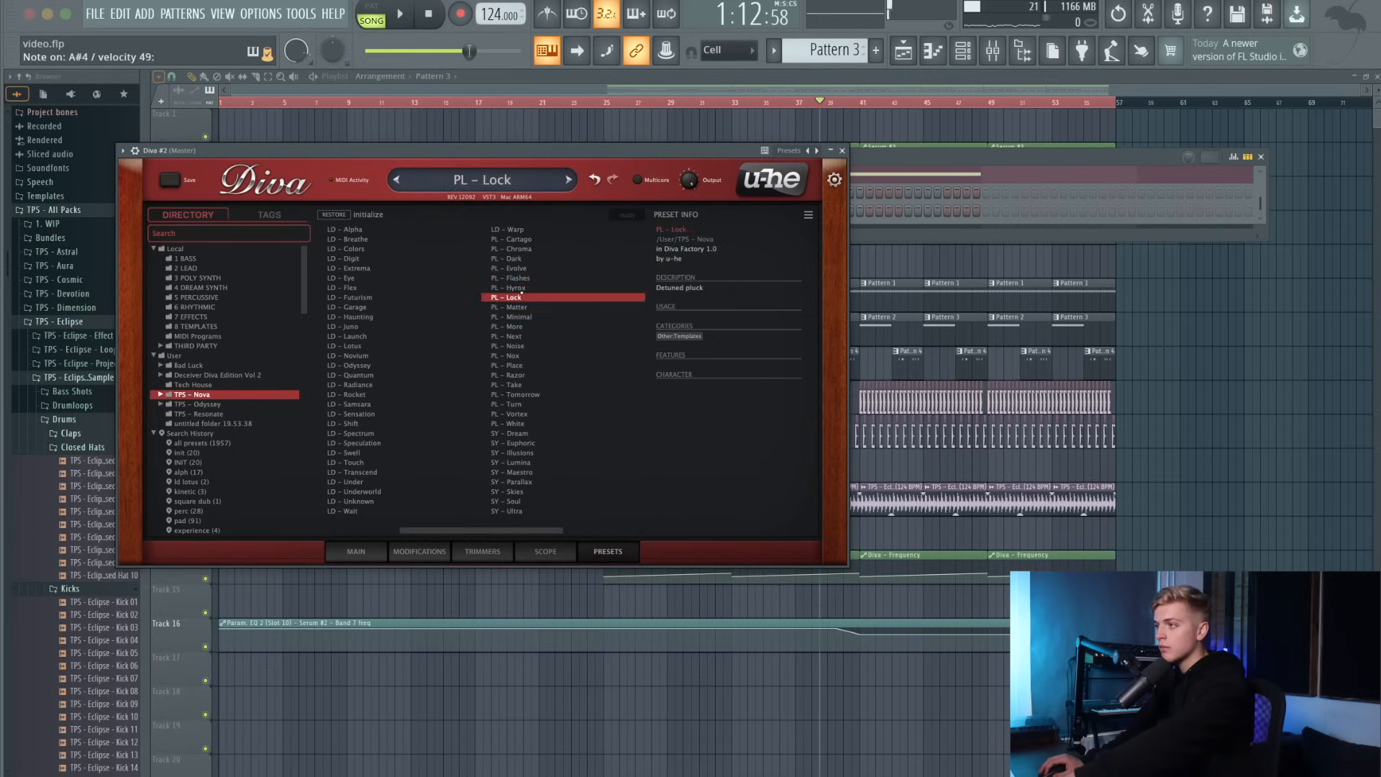
Audition the TPS - Nova pluck presets one after another and load PL - Tomorrow.
left_click(525, 306)
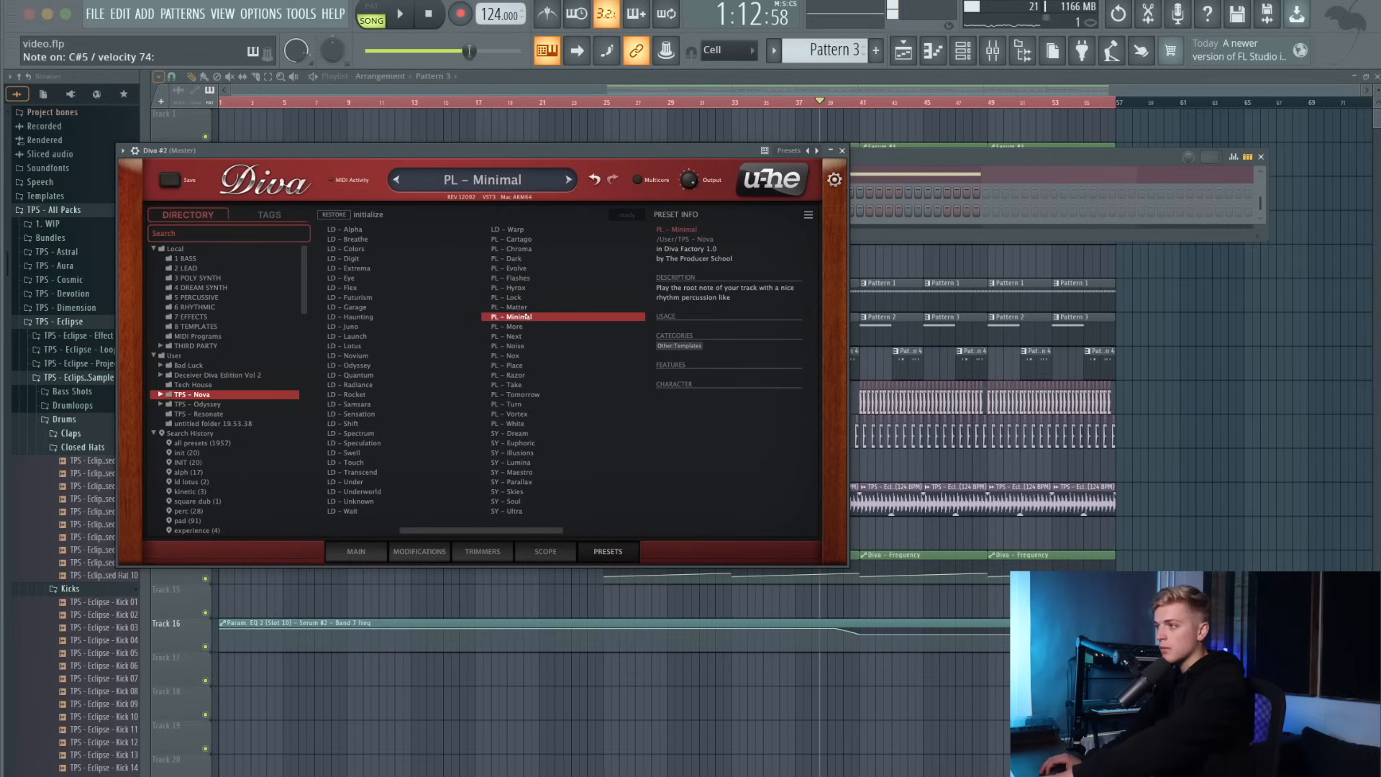
left_click(527, 326)
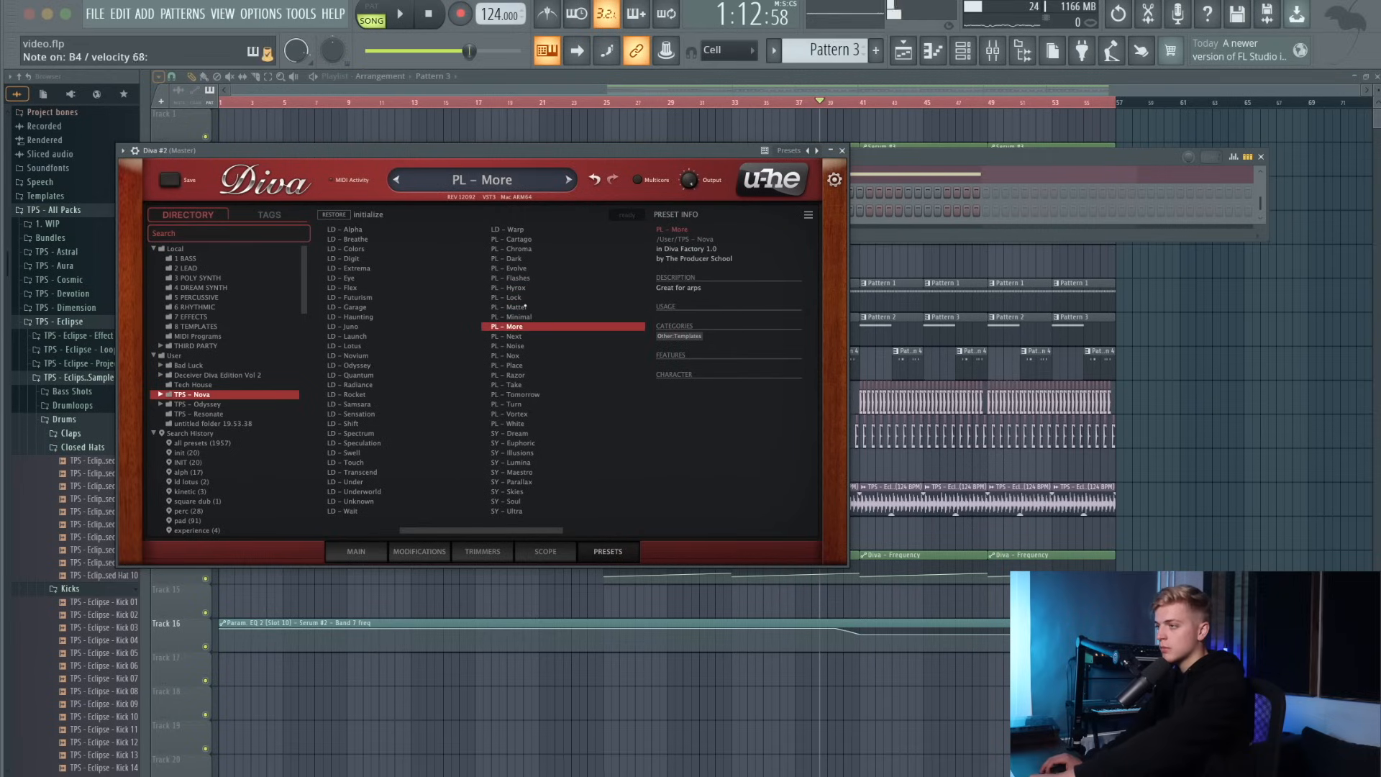
left_click(521, 356)
left_click(521, 347)
left_click(521, 337)
left_click(524, 366)
left_click(525, 374)
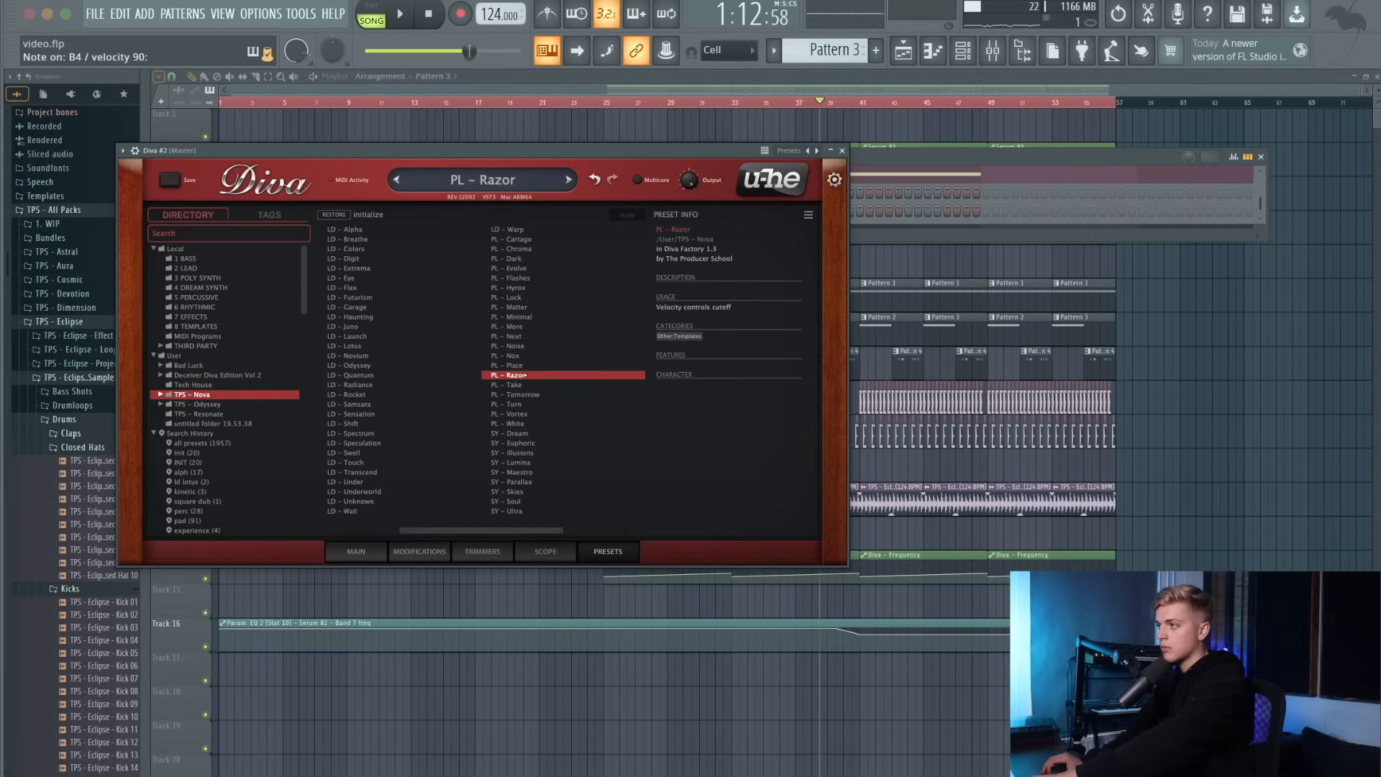
left_click(527, 386)
left_click(525, 395)
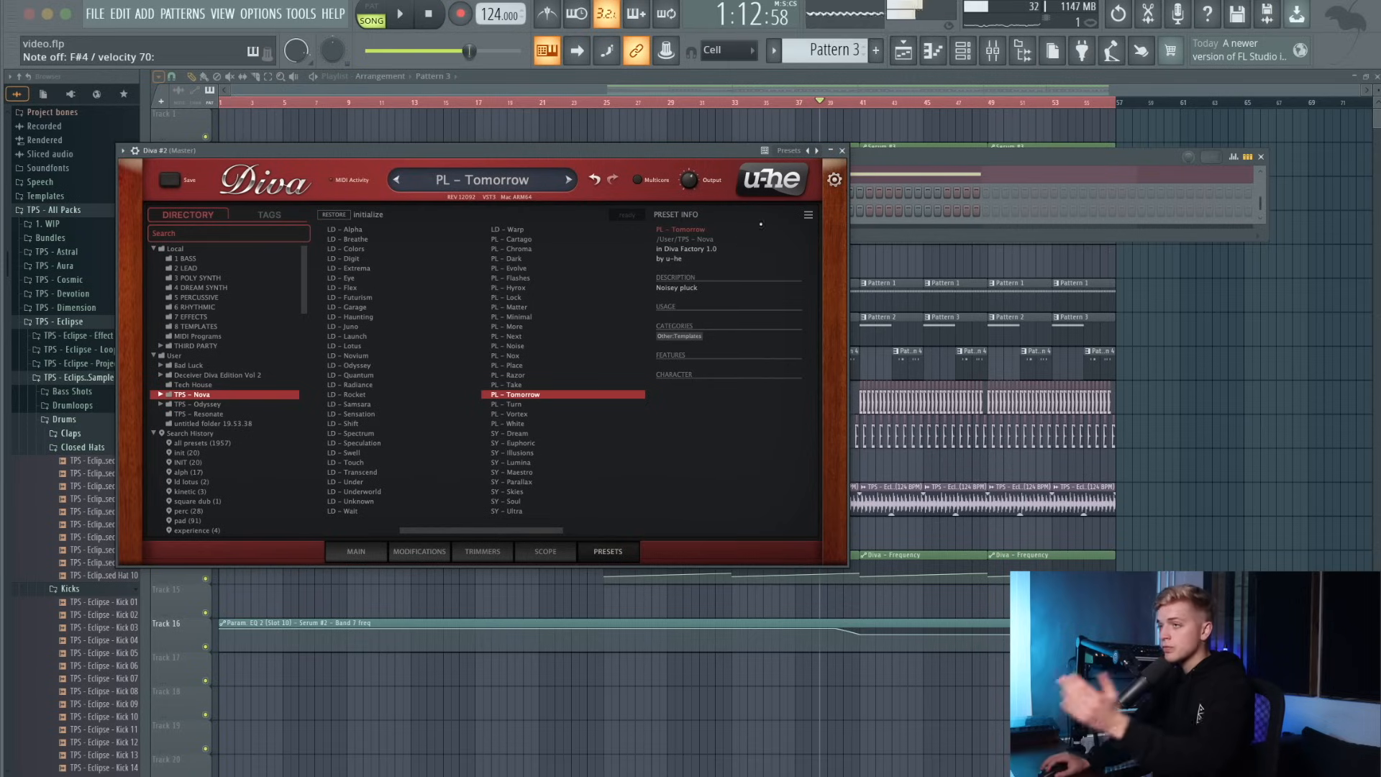
Close Diva, open the piano roll for Diva #2 in Pattern 1 and place a D5 note on step 4 of bar 1.
left_click(842, 152)
right_click(663, 215)
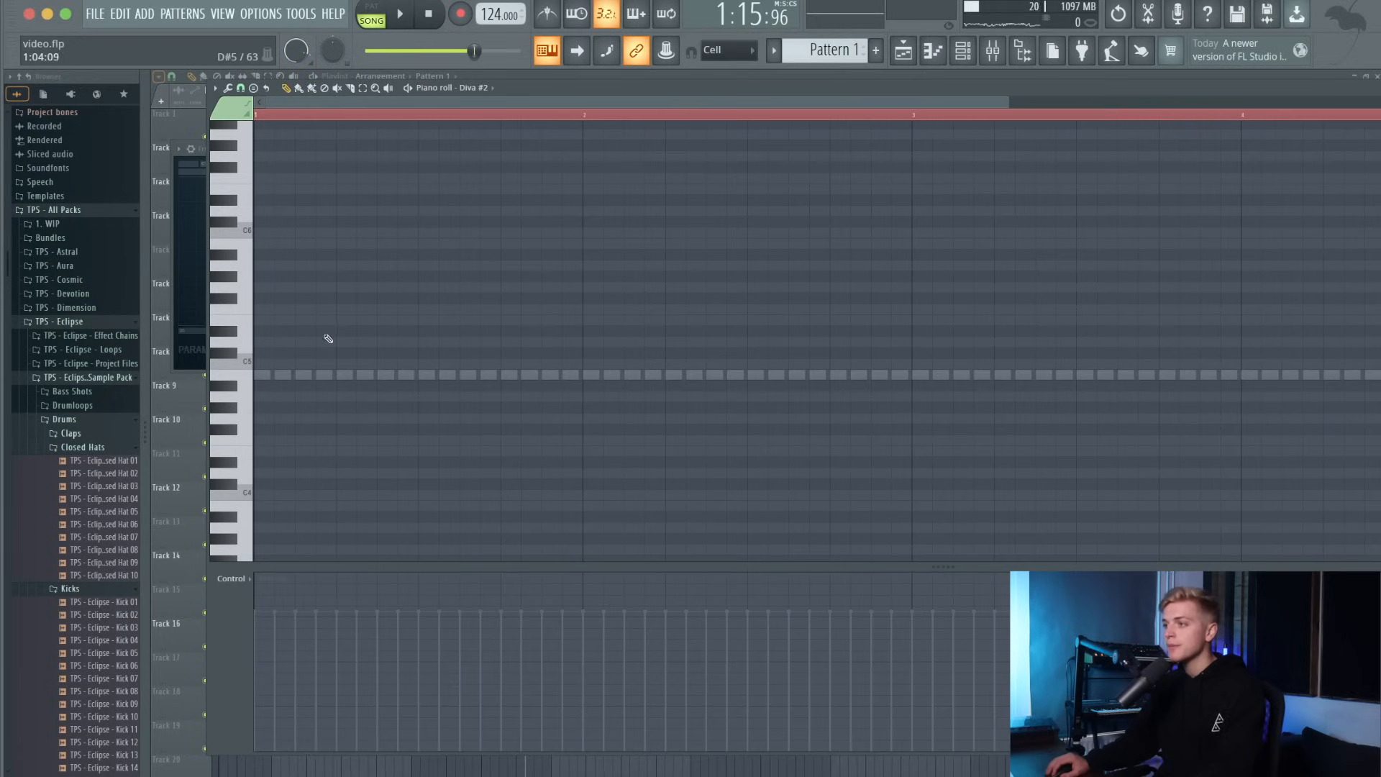
left_click(322, 332)
key("space")
left_click_drag(323, 337, 324, 342)
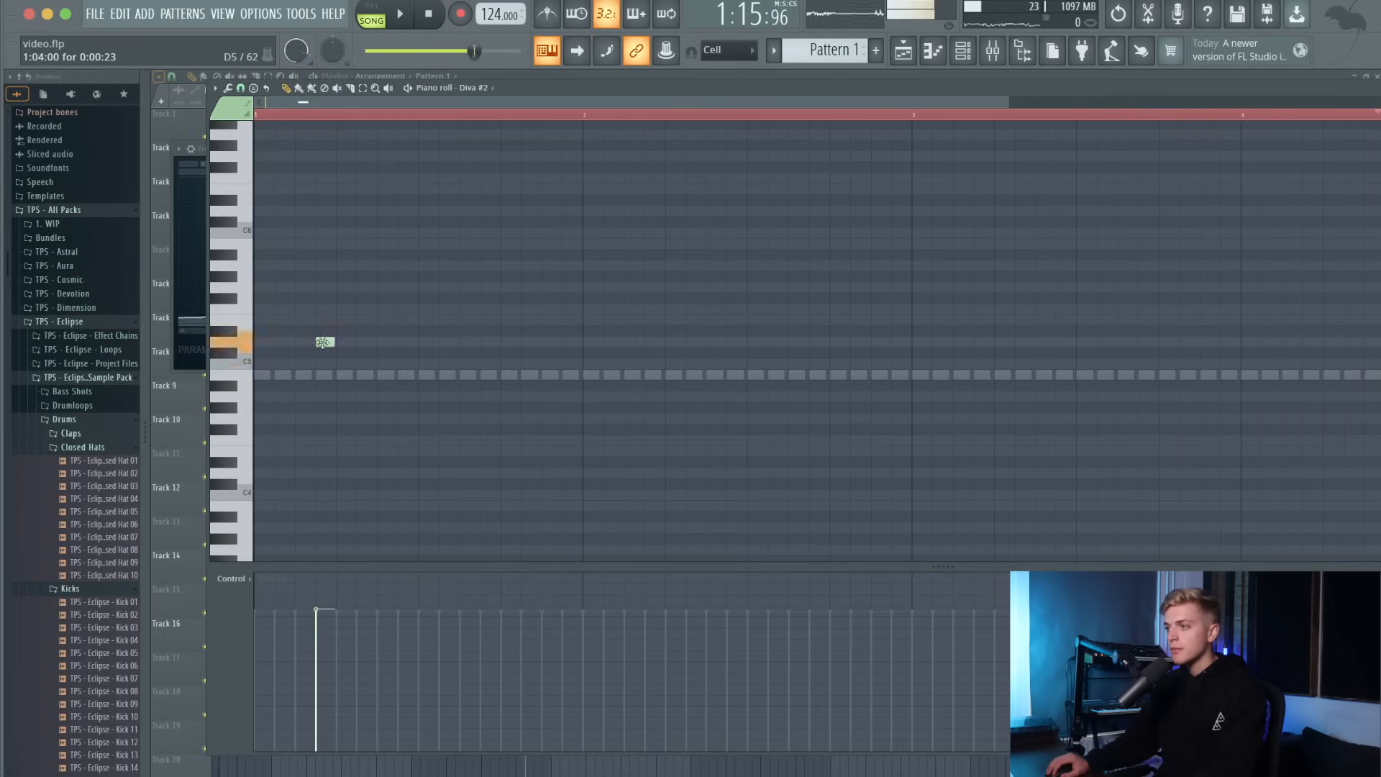
Switch to pattern playback, audition the melody, try a higher second note and place a C#5 on step 7 instead.
left_click(384, 4)
key("space")
key("space")
key("space")
left_click(387, 331)
key("space")
right_click(388, 331)
key("space")
left_click(384, 353)
key("space")
key("space")
Try a low note on step 2, remove it and place a B4 on step 3 of bar 1 instead.
left_click(284, 396)
key("space")
right_click(284, 397)
key("space")
left_click(298, 397)
left_click_drag(300, 397, 299, 377)
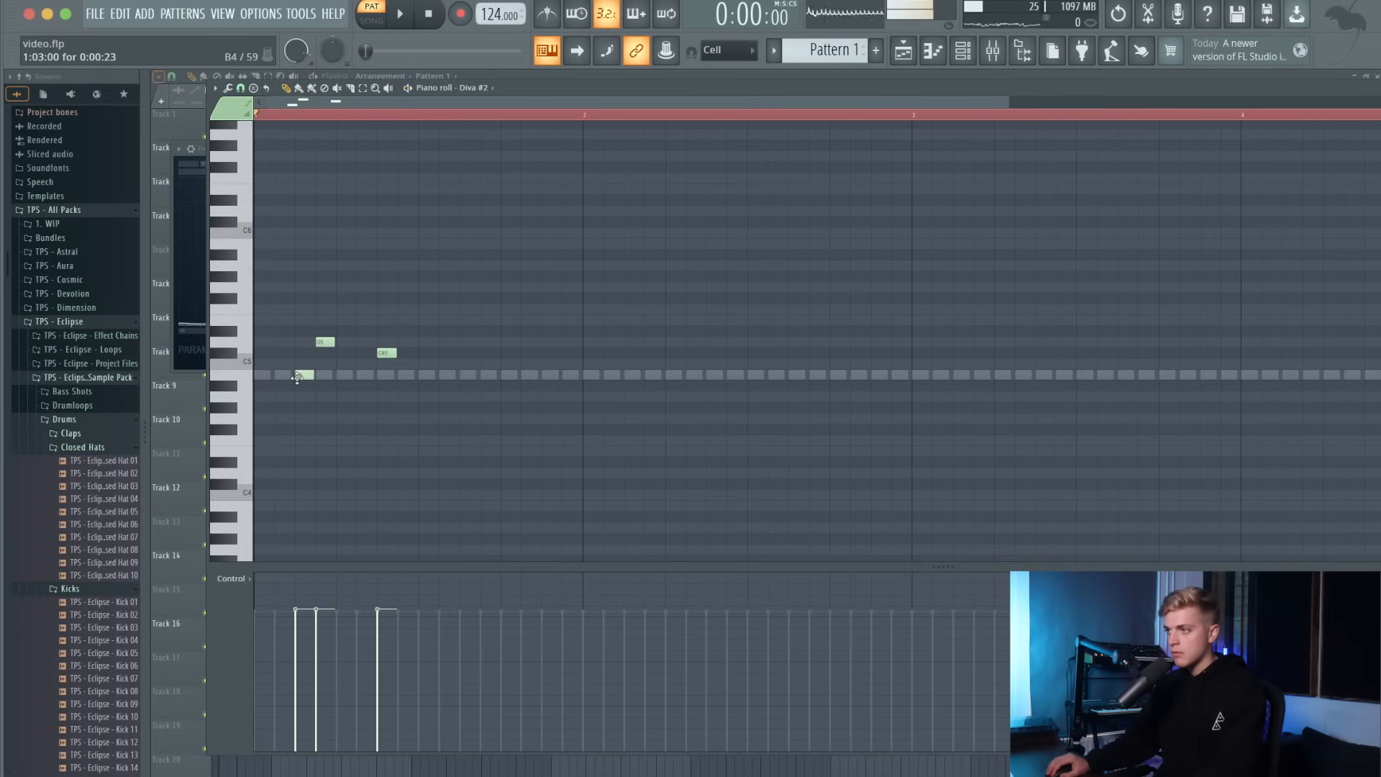
left_click(443, 375)
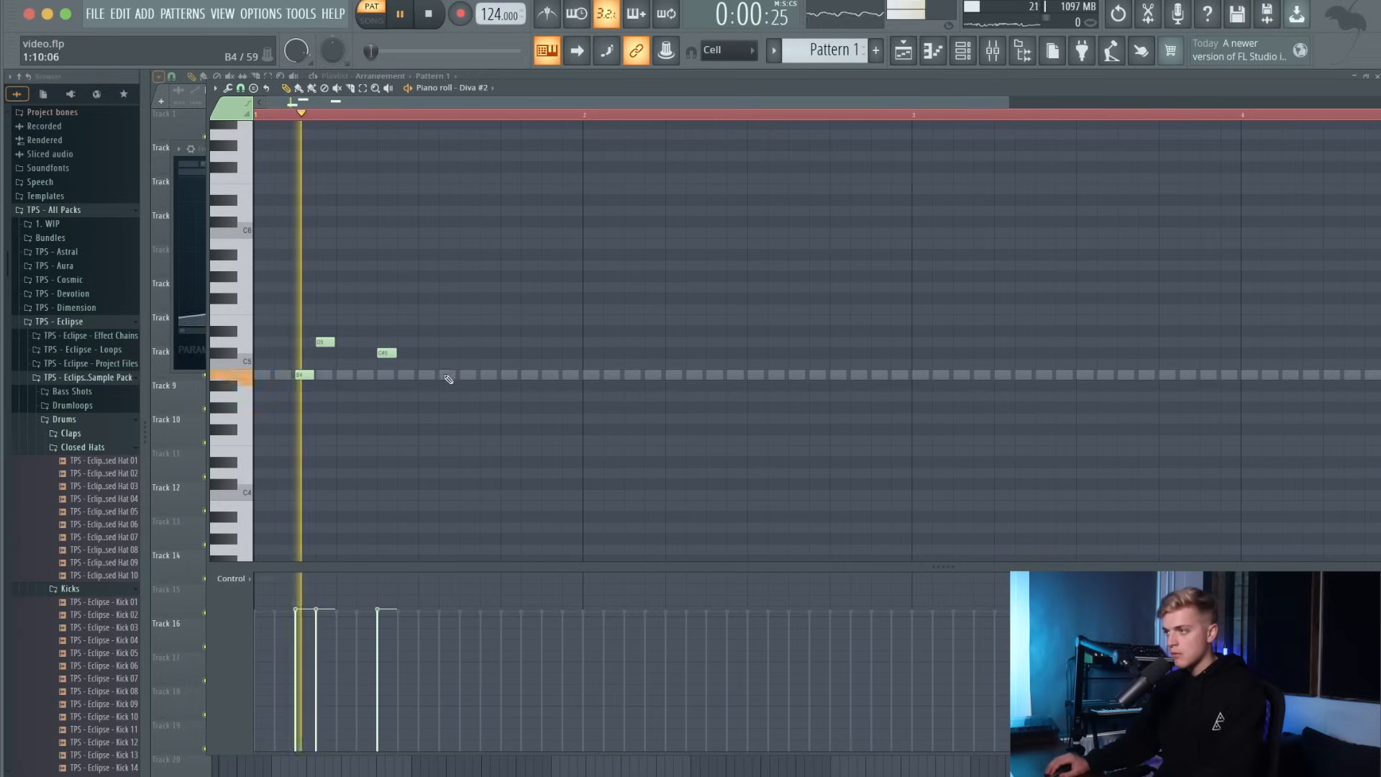
left_click(470, 311)
key("space")
right_click(469, 310)
key("space")
right_click(452, 375)
Place a B4 on step 11 and an F#5 on step 12 of bar 1, auditioning the melody.
left_click(467, 374)
left_click_drag(488, 286, 489, 298)
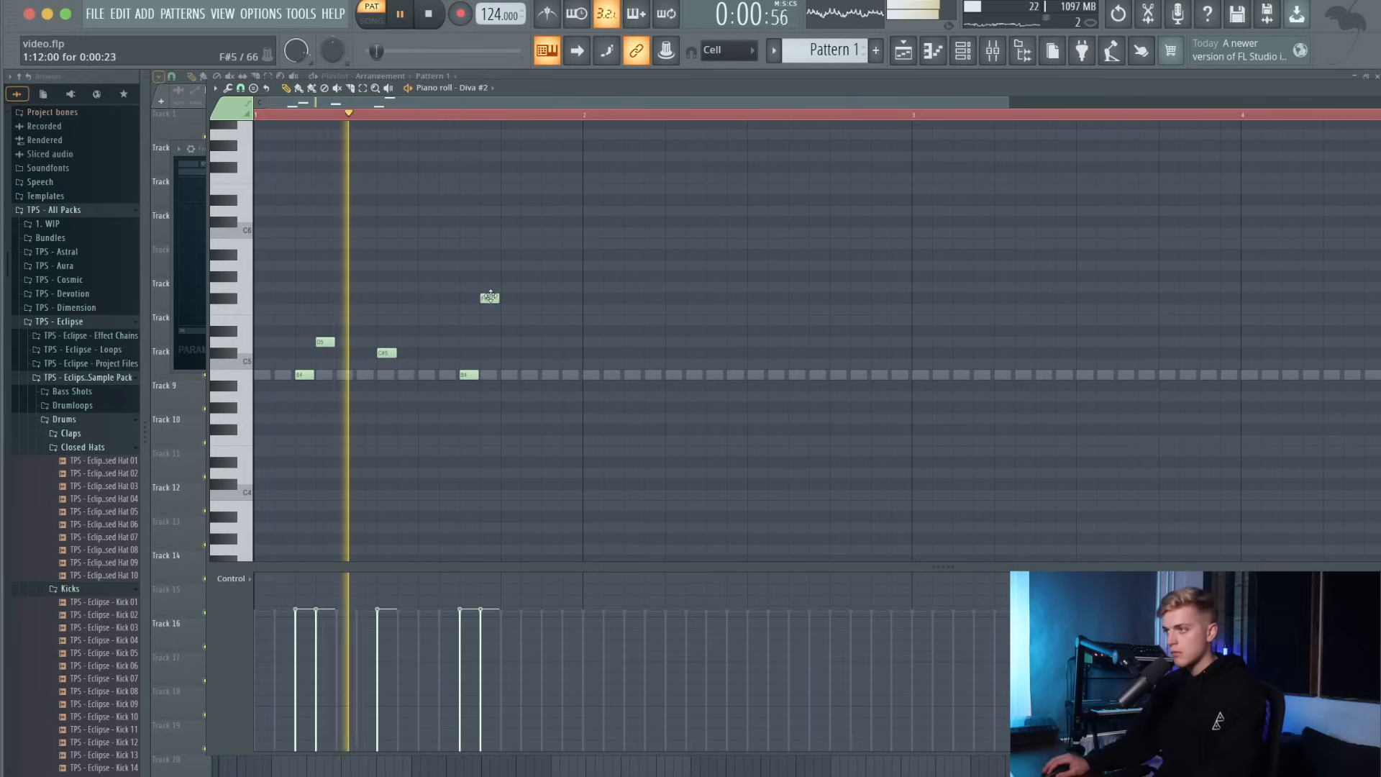
key("space")
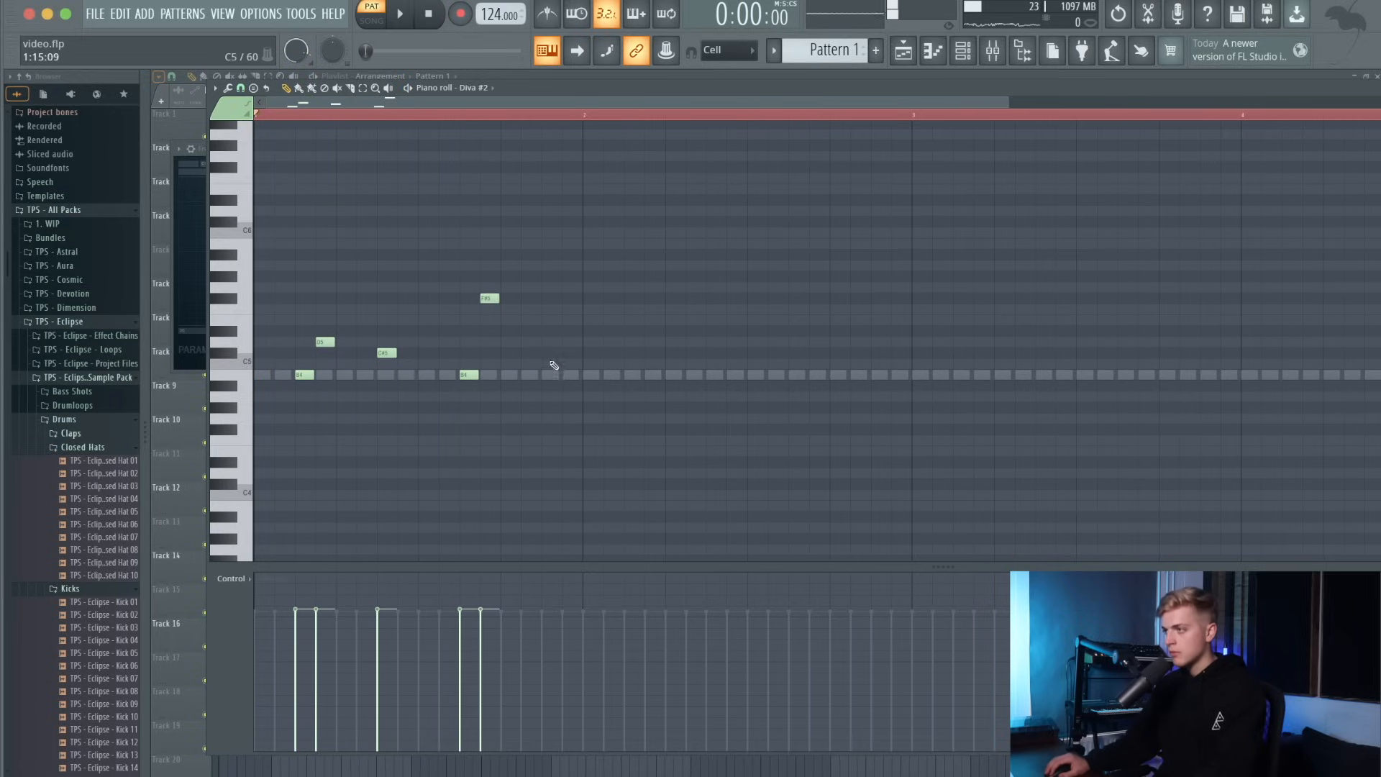
Add a B4 on step 15 and duplicate the one-bar melody into bar 2.
key("ctrl+a")
key("ctrl+b")
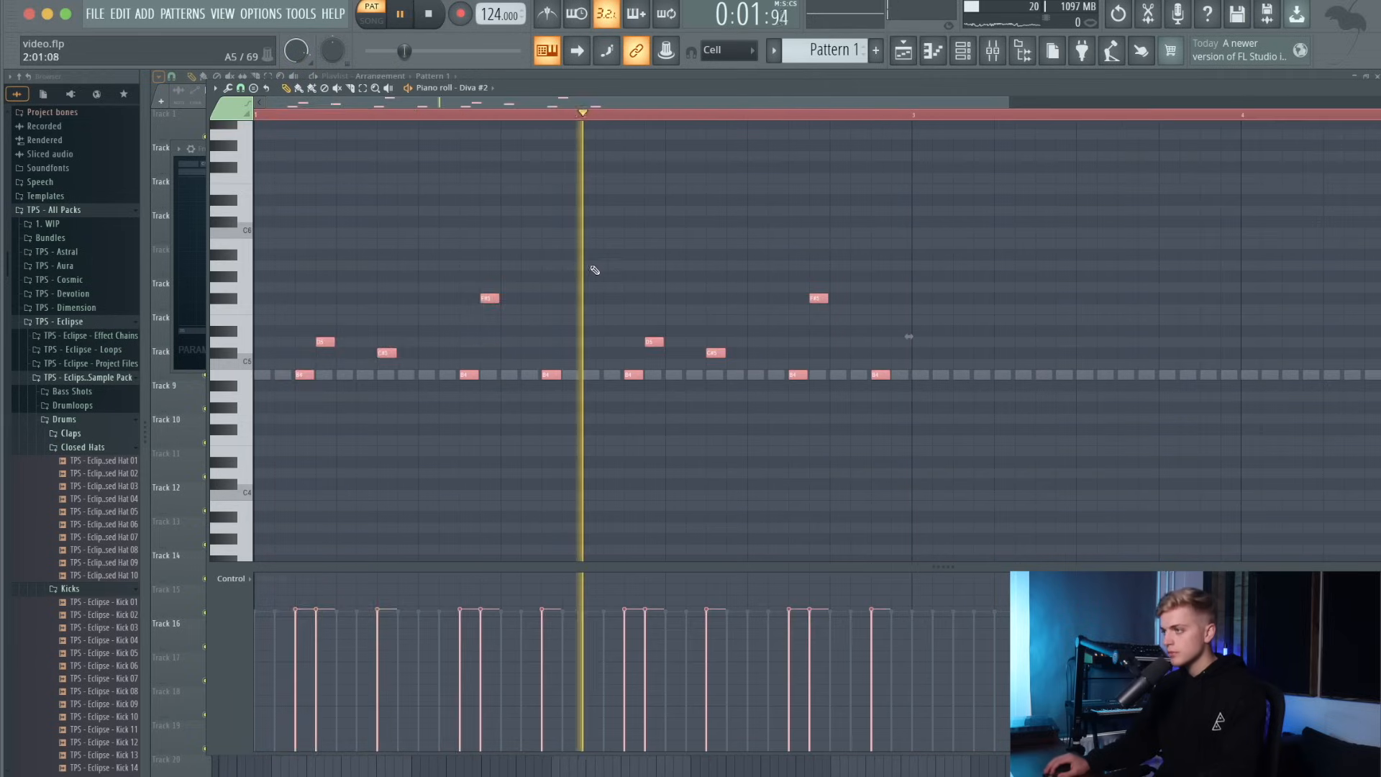
key("space")
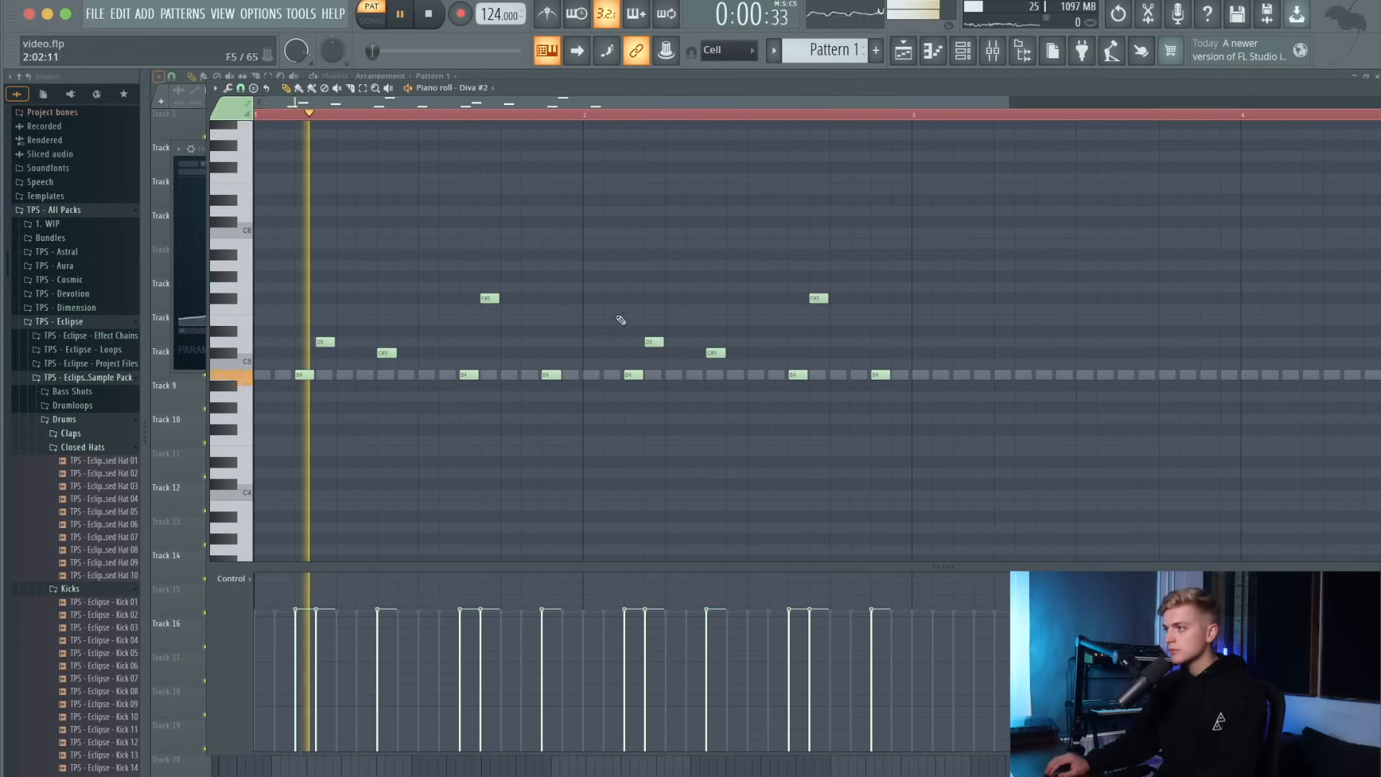
In bar 2, raise the D5 on step 4 to A5 and the C#5 on step 7 to D5.
left_click_drag(649, 341, 651, 264)
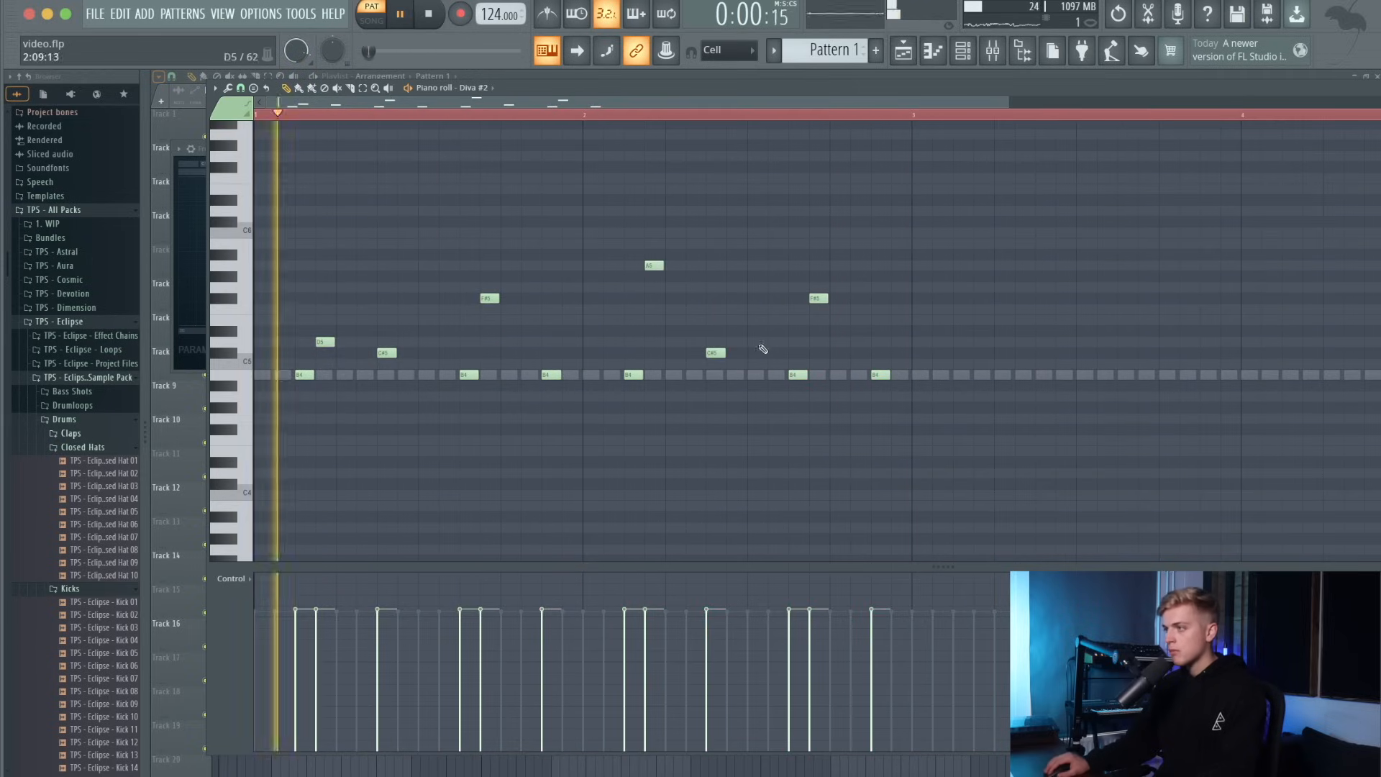
mouse_move(716, 353)
left_mouse_down()
mouse_move(715, 319)
mouse_move(718, 346)
left_mouse_up()
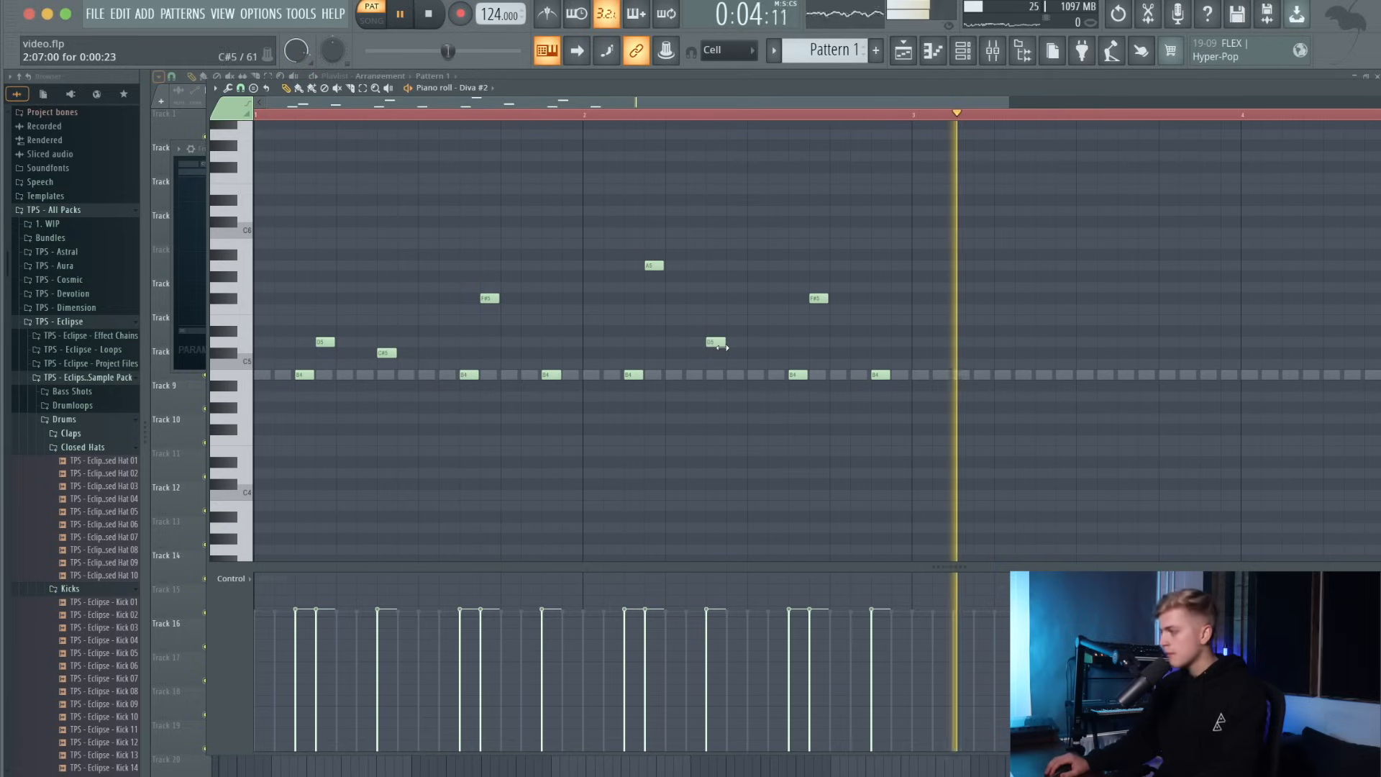
scroll(923, 123, "down", 3)
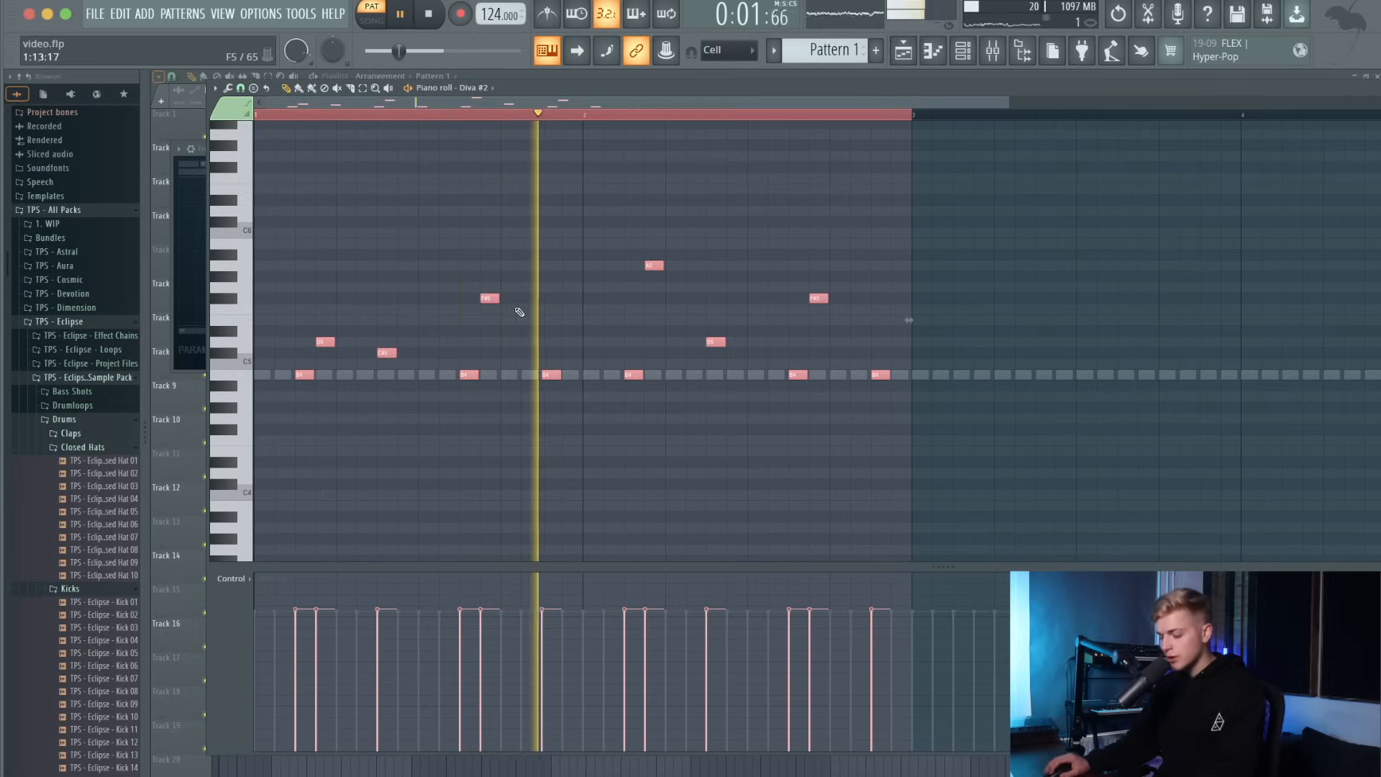
Duplicate the two-bar melody into bars 3 and 4 and audition it.
key("ctrl+b")
key("space")
key("ctrl+a")
key("space")
key("ctrl+d")
key("space")
Set the snap to 1/2 step and split the first B4 in bars 1 and 3 into two half-step notes.
scroll(282, 338, "up", 5)
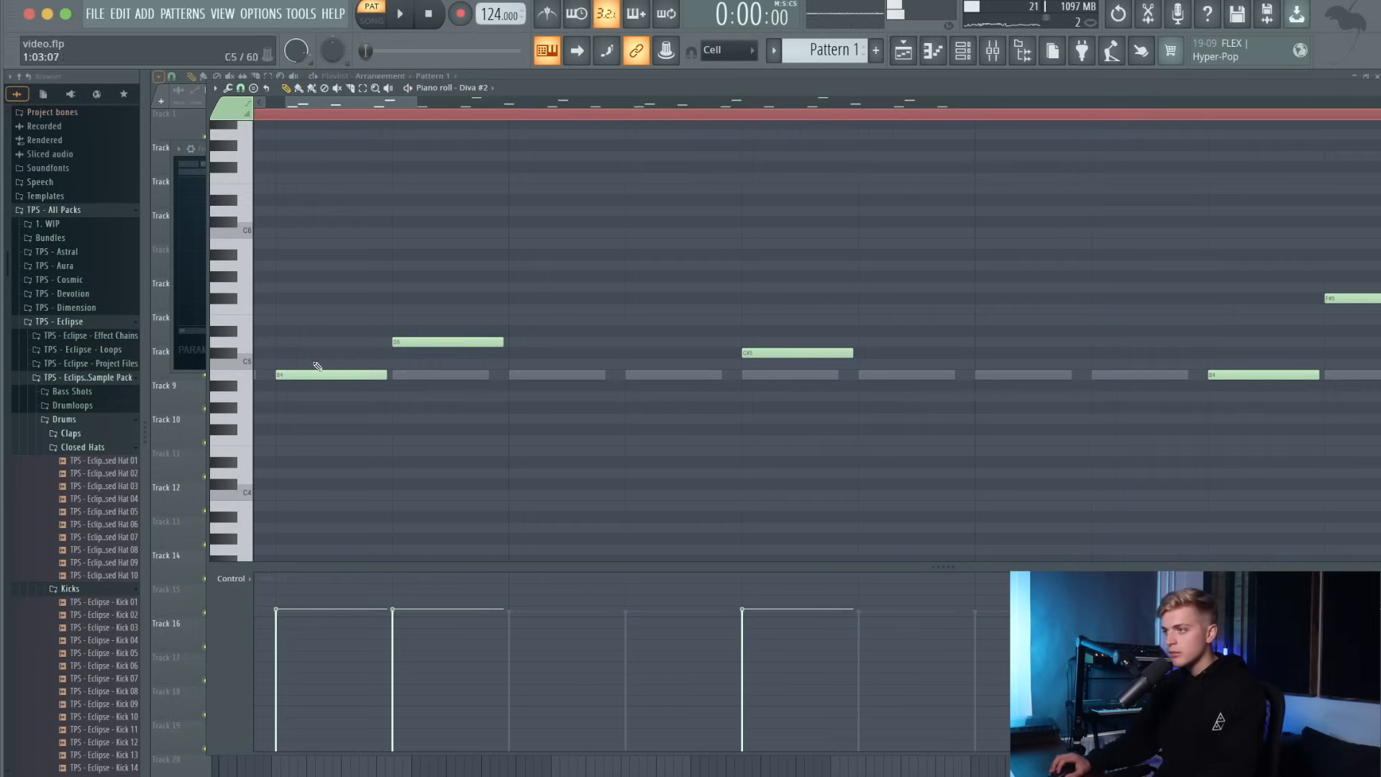
left_click(241, 89)
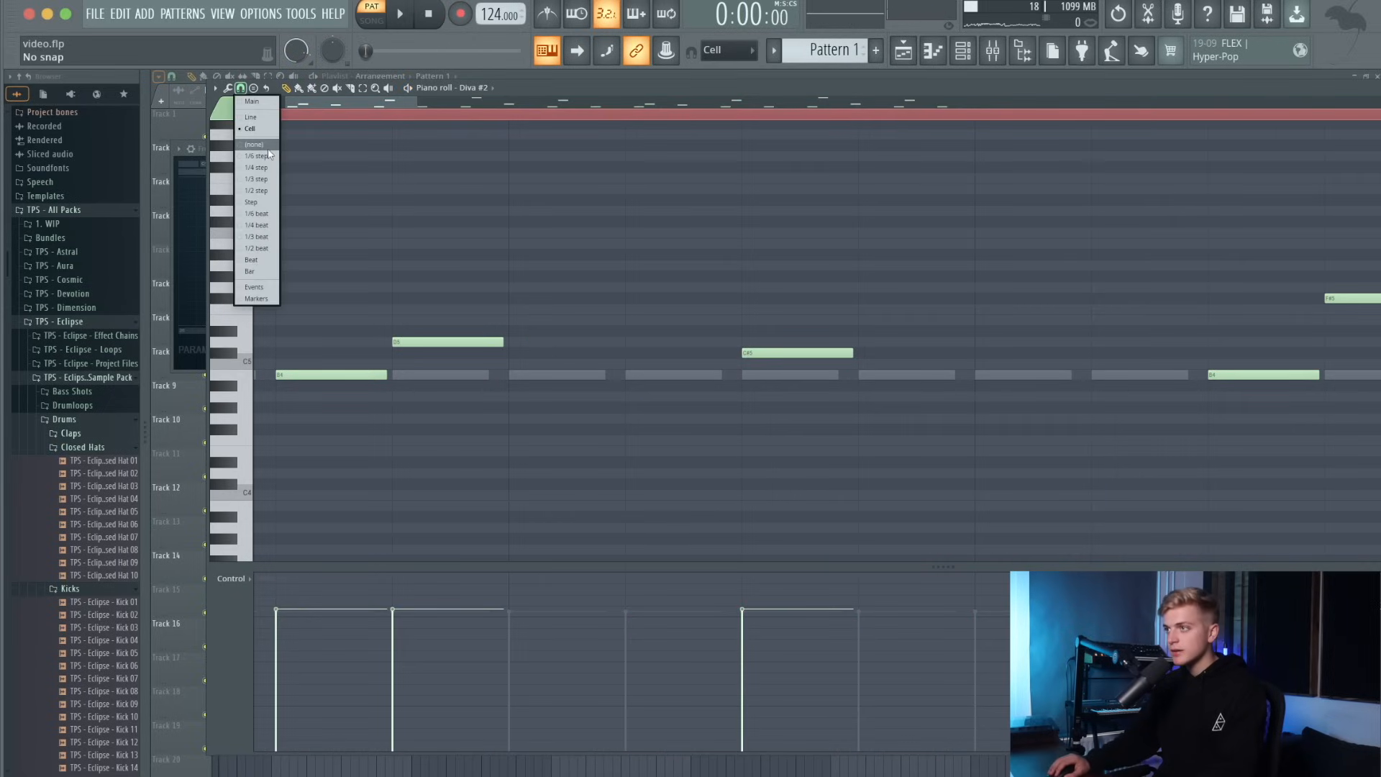
left_click(262, 203)
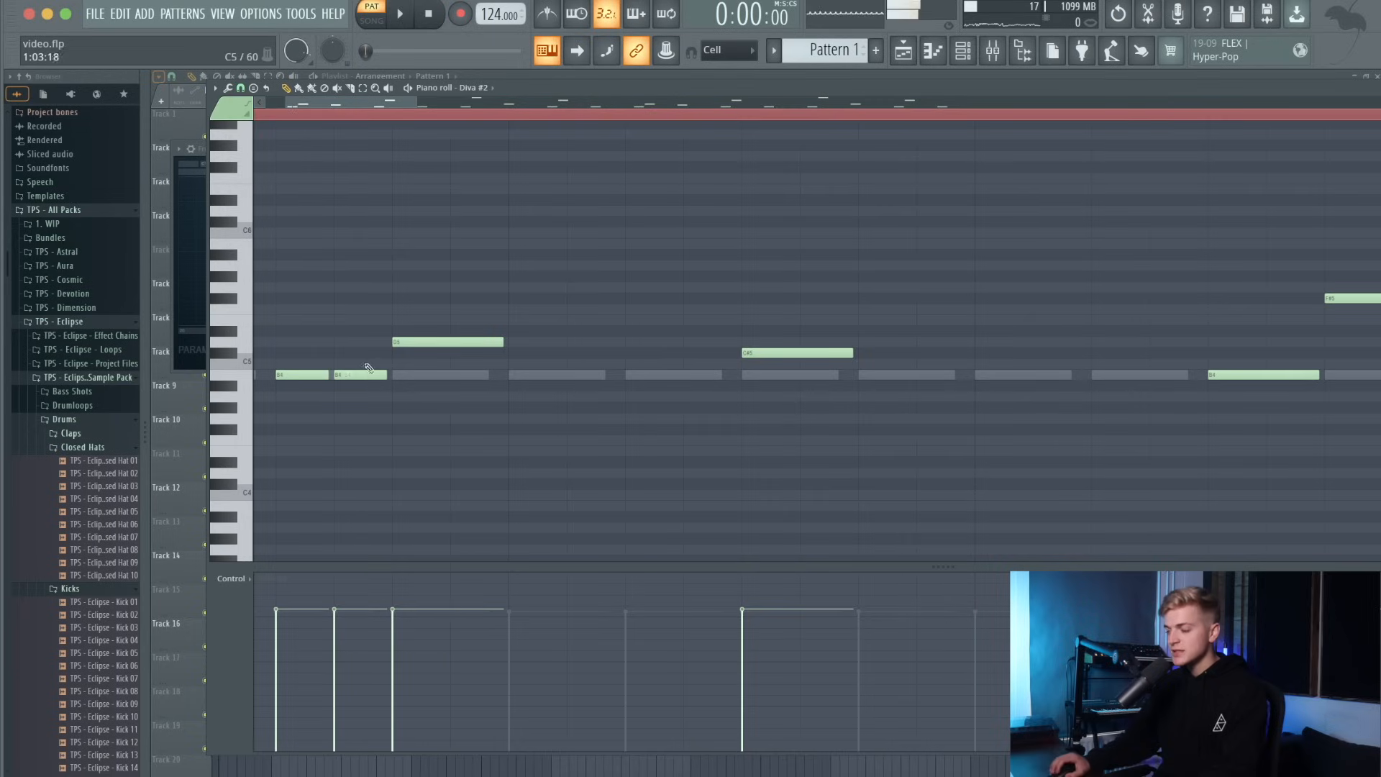
scroll(369, 369, "down", 5)
key("space")
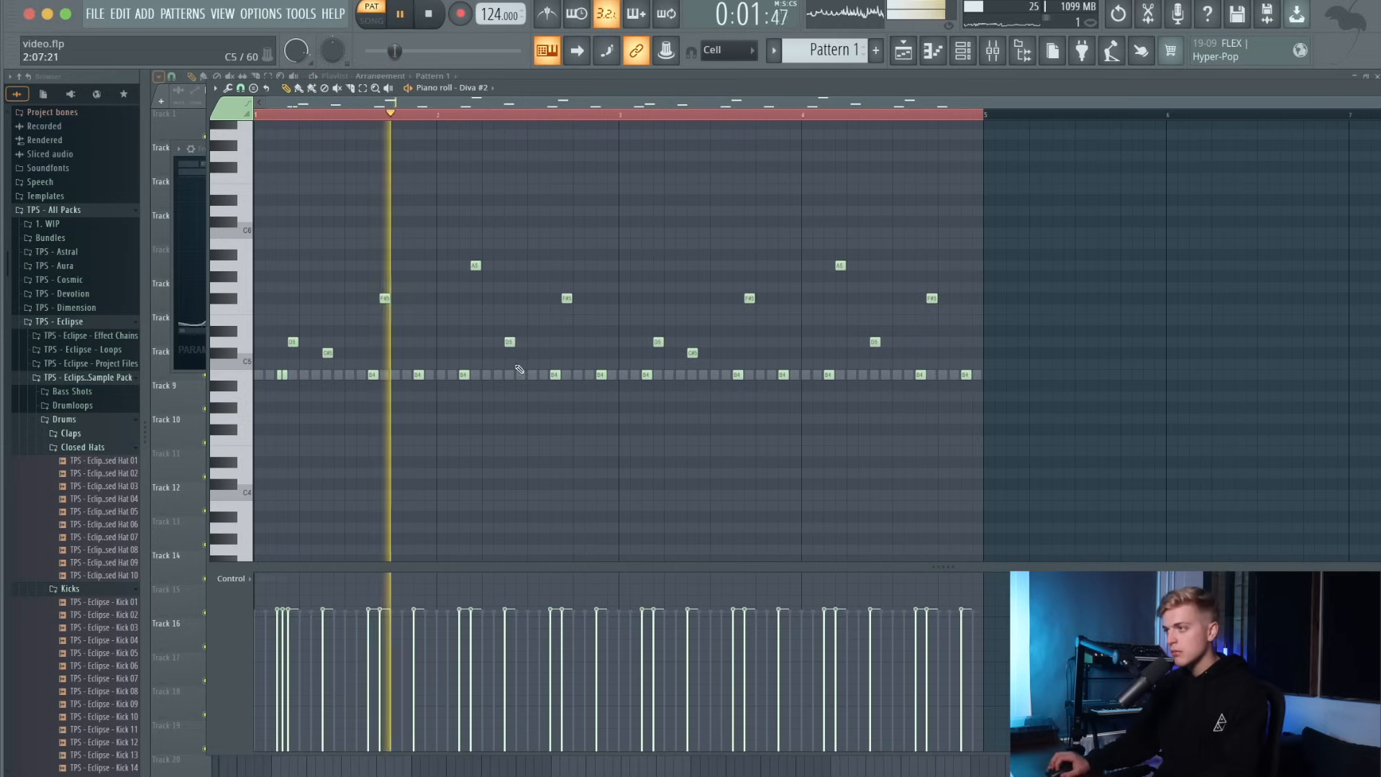
scroll(642, 374, "up", 4)
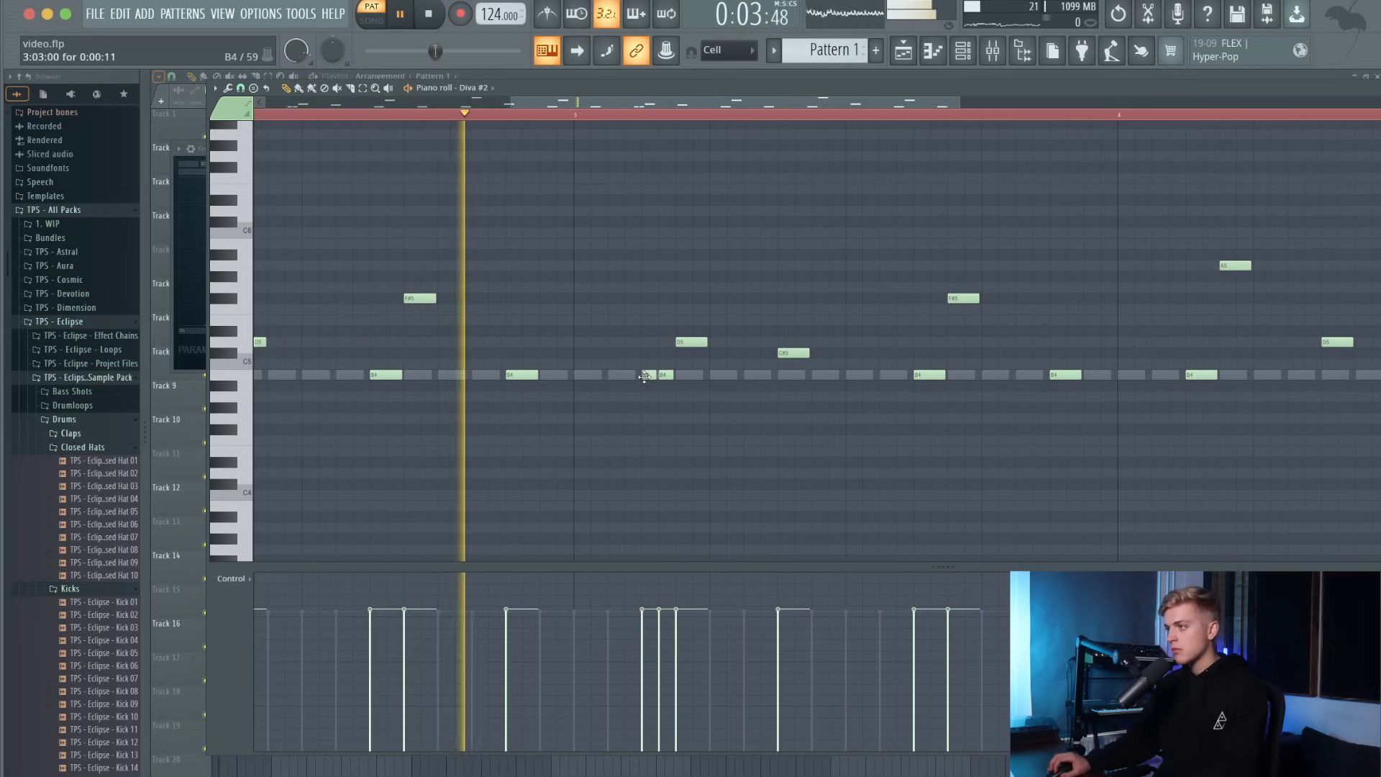
Vary the velocities of all melody notes across the four bars.
scroll(644, 376, "down", 4)
key("ctrl+a")
mouse_move(276, 635)
left_mouse_down()
mouse_move(301, 595)
mouse_move(323, 598)
mouse_move(326, 566)
mouse_move(325, 587)
mouse_move(388, 597)
mouse_move(503, 576)
mouse_move(633, 579)
mouse_move(566, 606)
mouse_move(709, 584)
mouse_move(873, 616)
mouse_move(941, 593)
left_mouse_up()
key("space")
key("space")
left_click(497, 594)
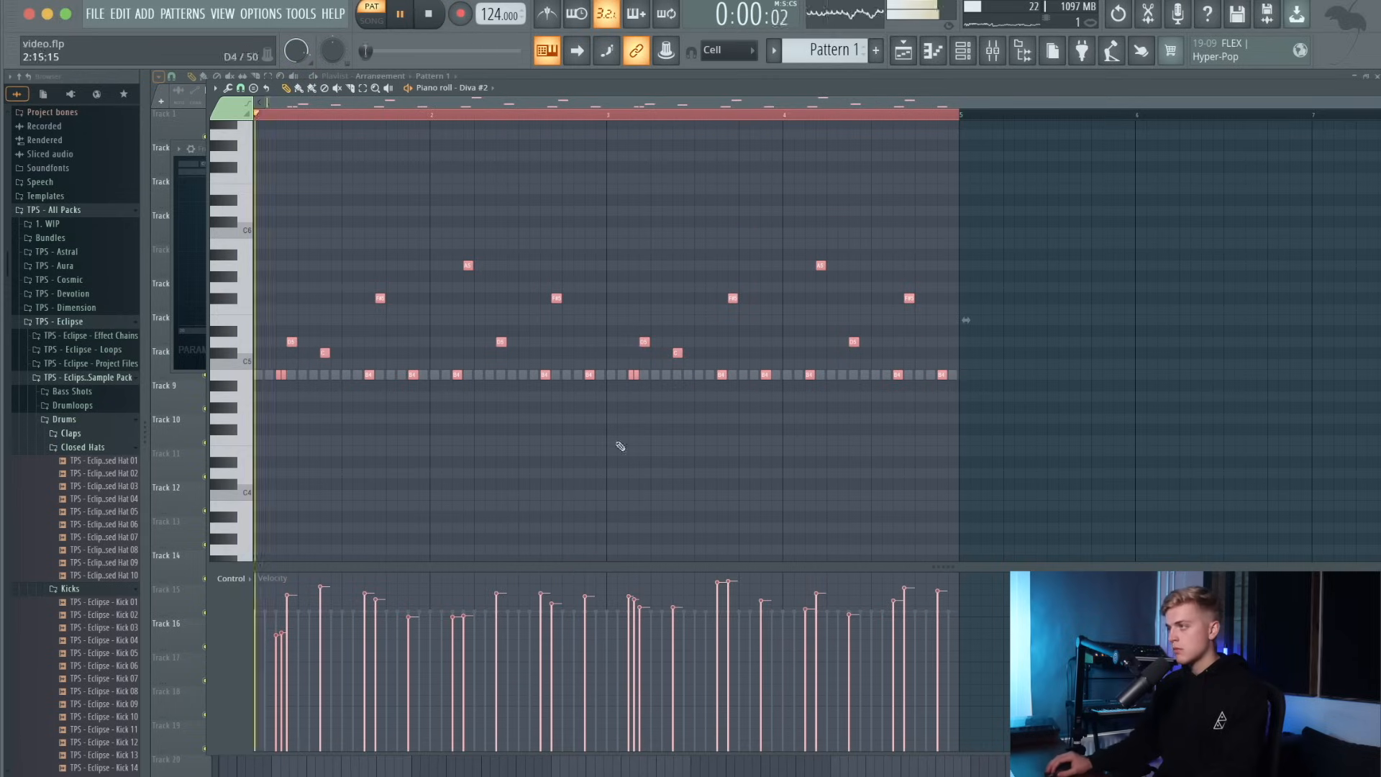
Load Kickstart 2 into slot 8 of the Diva #2 mixer track with its mix at 64%.
left_click(904, 52)
left_click(993, 51)
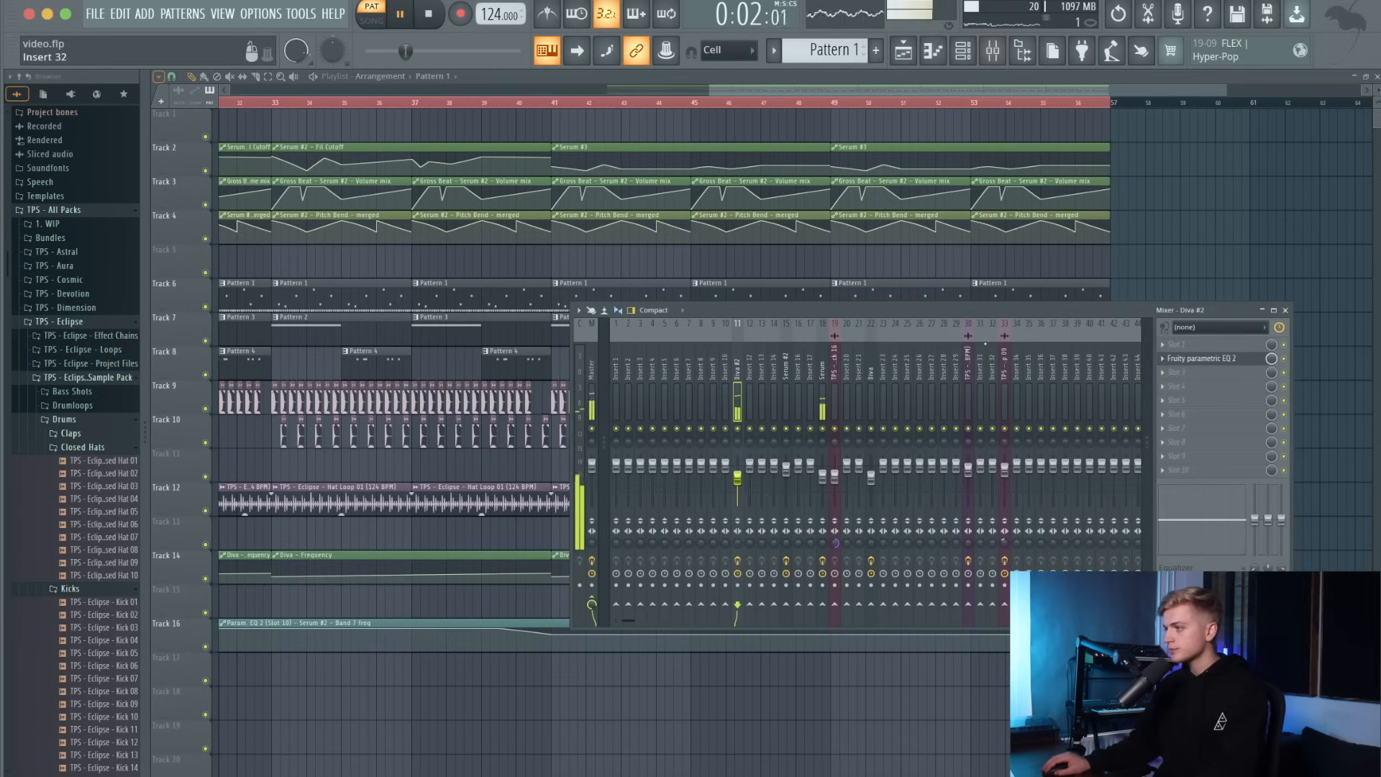
left_click(1194, 441)
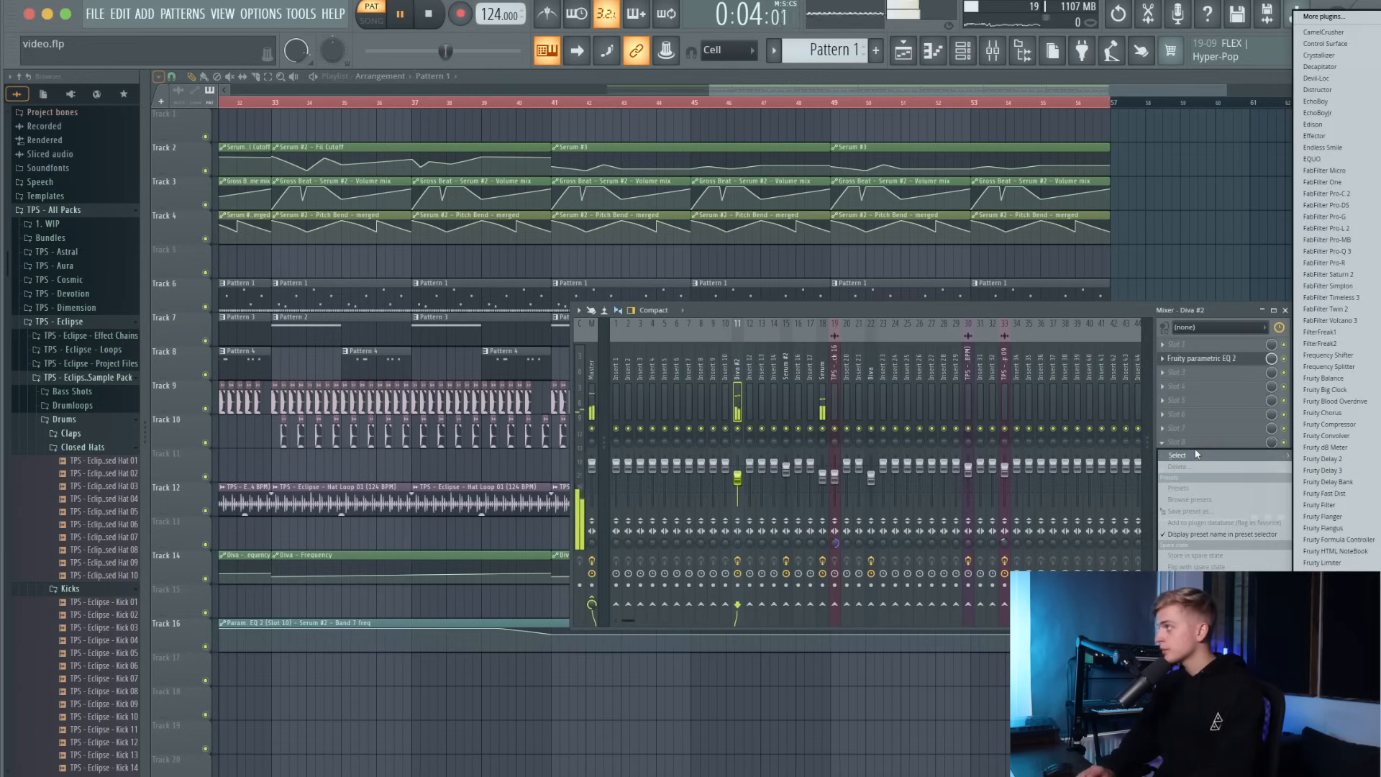
left_click_drag(175, 227, 170, 254)
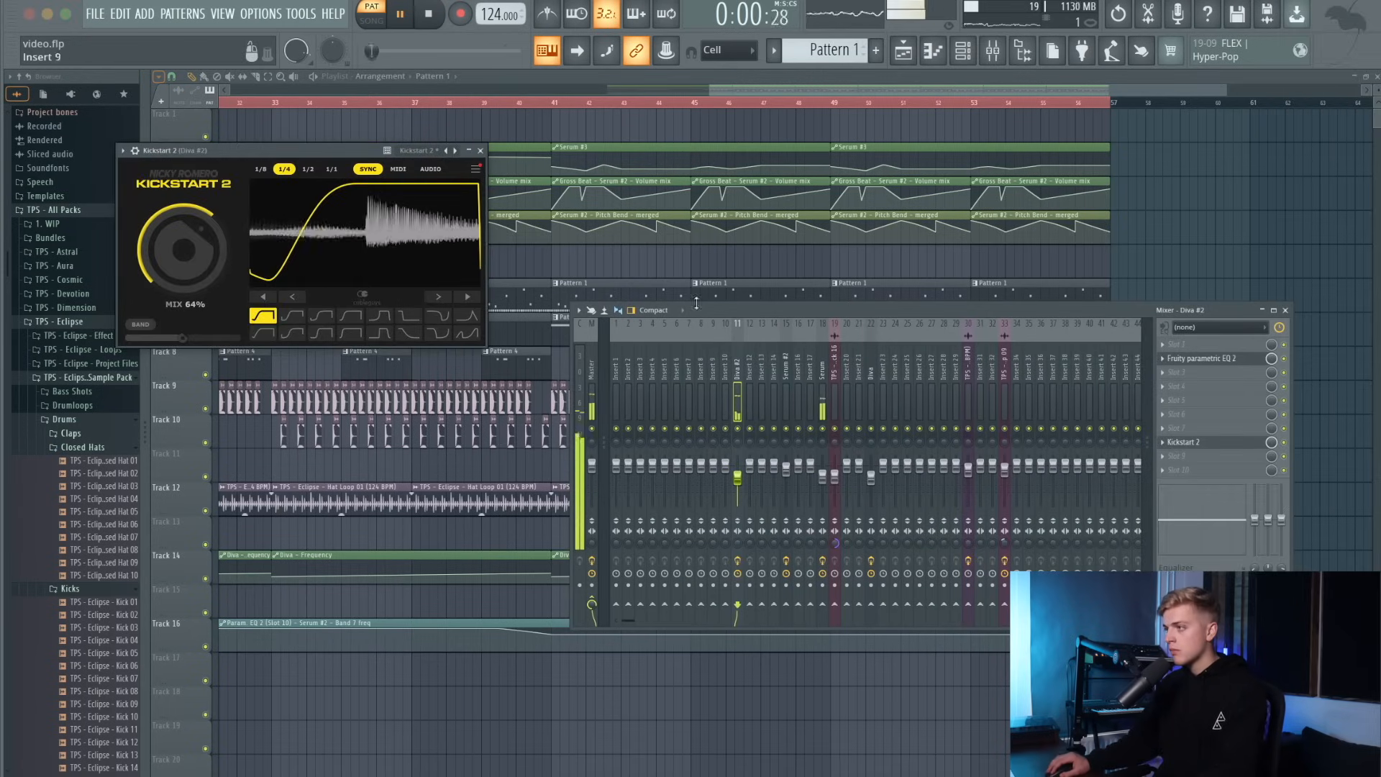
key("F9")
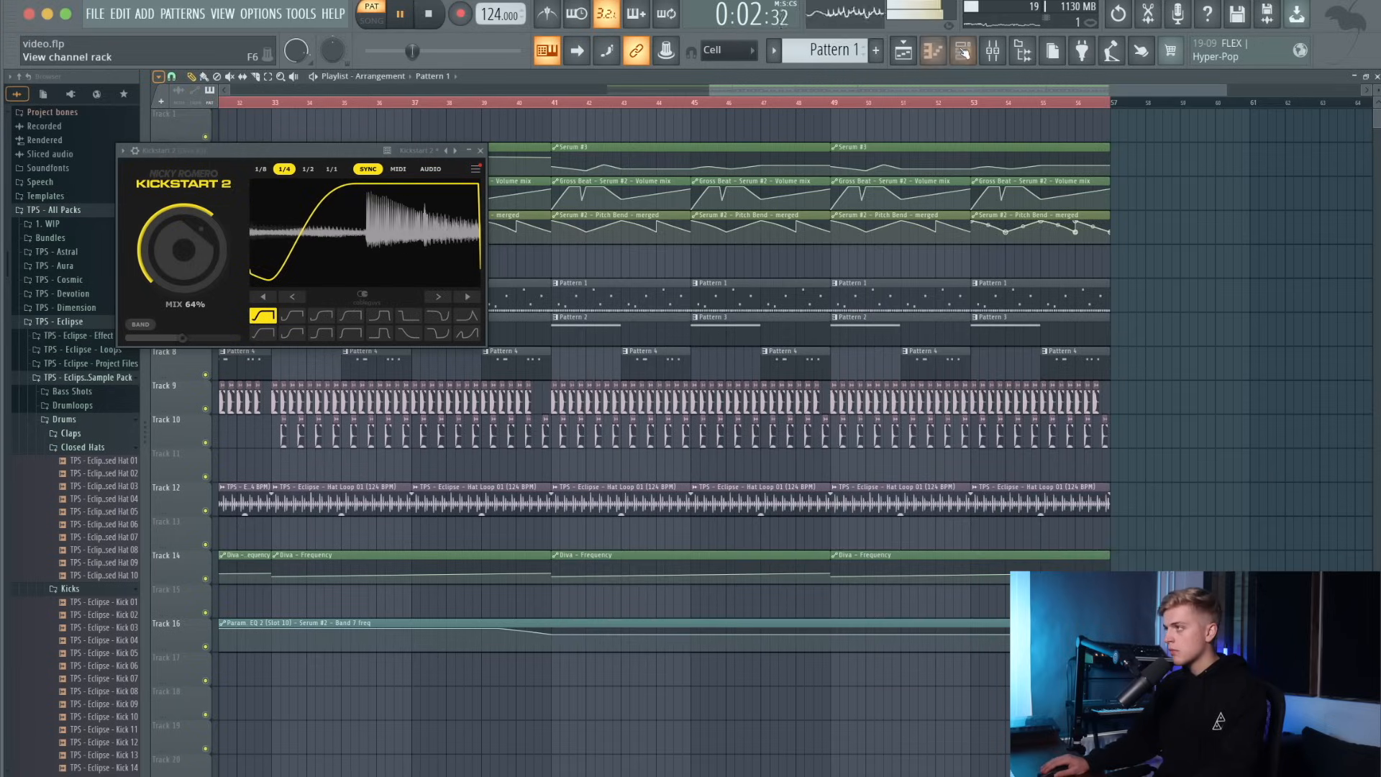
Cut the Diva #2 melody out of Pattern 1 and paste it into the empty Pattern 5.
left_click(962, 51)
key("super+x")
key("KP_Add")
key("space")
key("KP_Add")
key("KP_Add")
key("KP_Add")
key("super+v")
Place a Pattern 5 clip on Track 5 at bar 41 and play the song from bar 38.
left_click(461, 103)
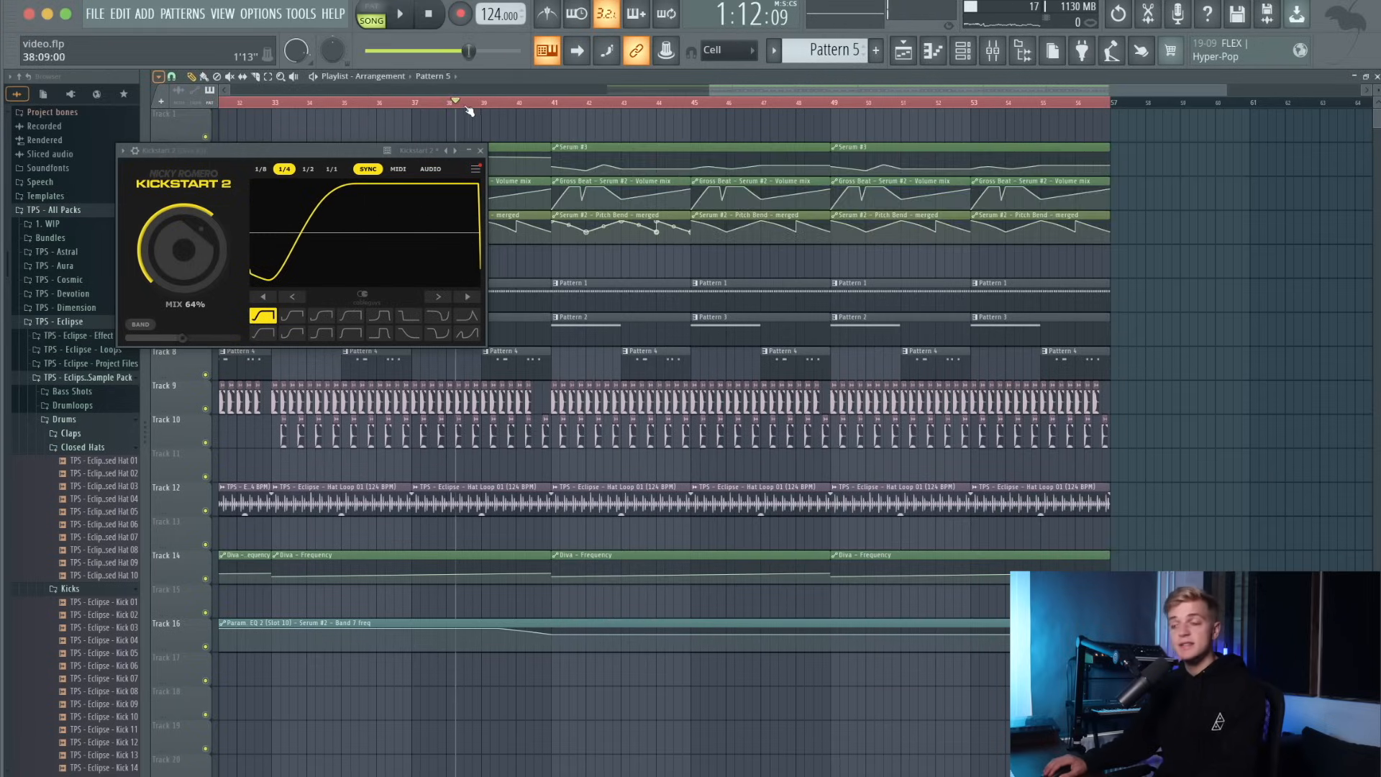
key("space")
left_click(559, 256)
scroll(564, 260, "down", 4)
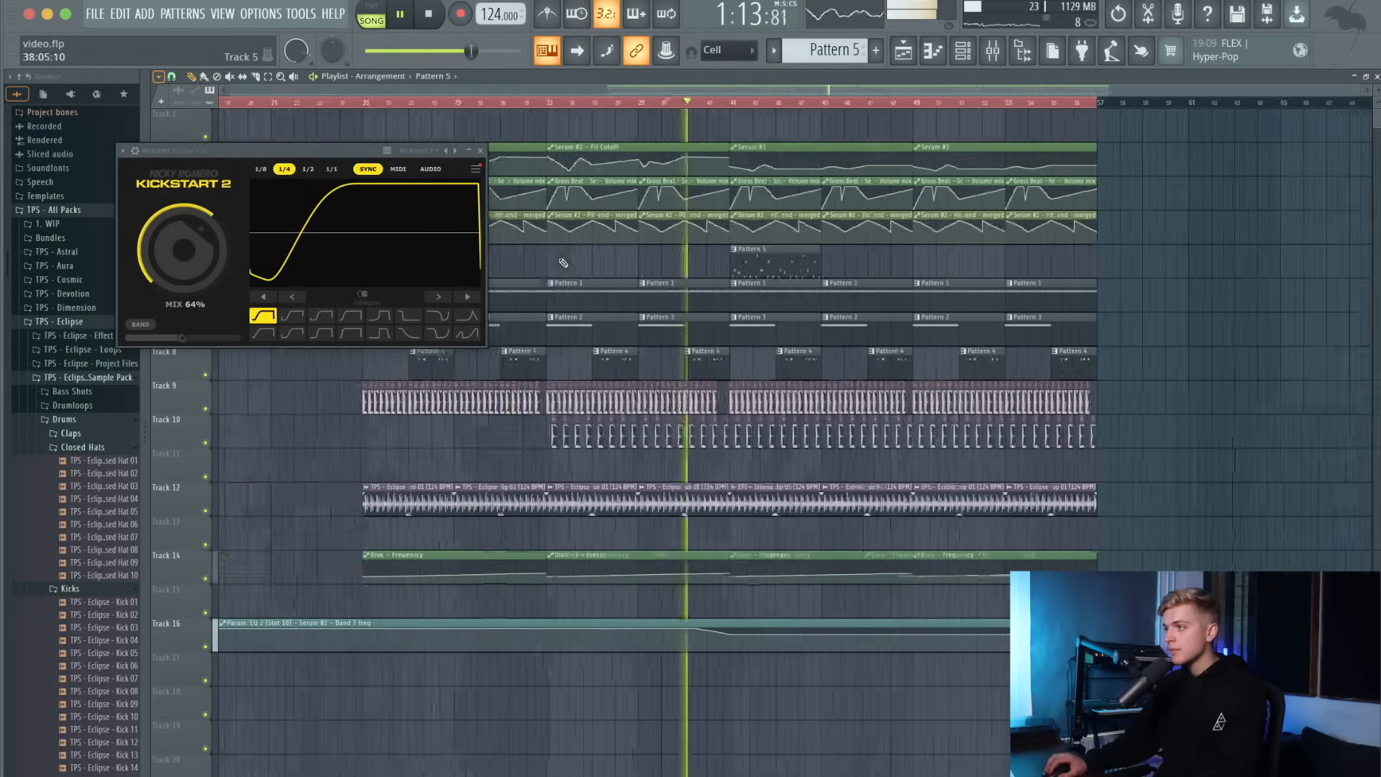
Shift all clips from Track 5 downwards one track lower in the playlist.
left_click_drag(1110, 261, 288, 637)
key("shift+Down")
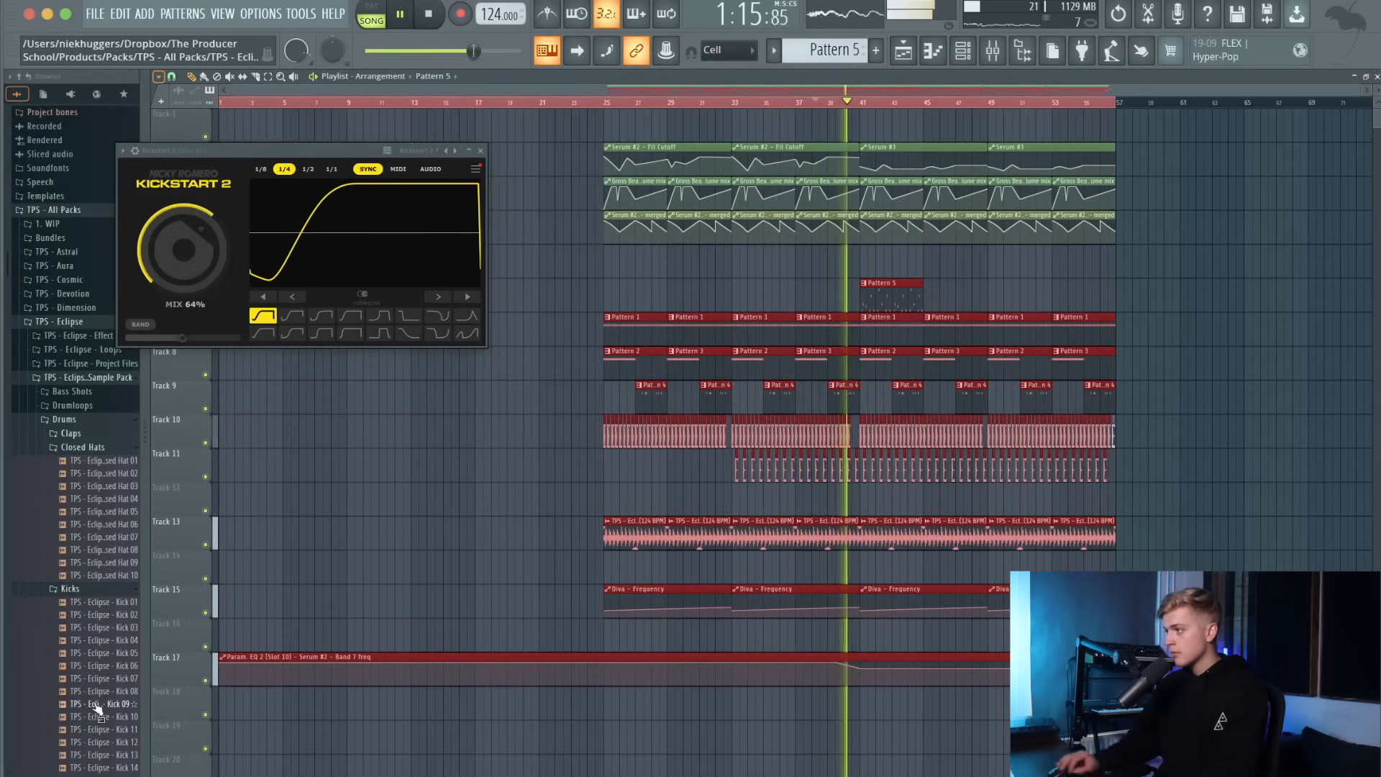
key("super+d")
Add Pattern 5 clips on Track 6 at bars 45, 49 and 53.
left_click(935, 291)
scroll(942, 295, "up", 1)
scroll(1007, 300, "up", 1)
left_click(1071, 303)
left_click(1095, 304)
left_click_drag(1095, 305, 1084, 304)
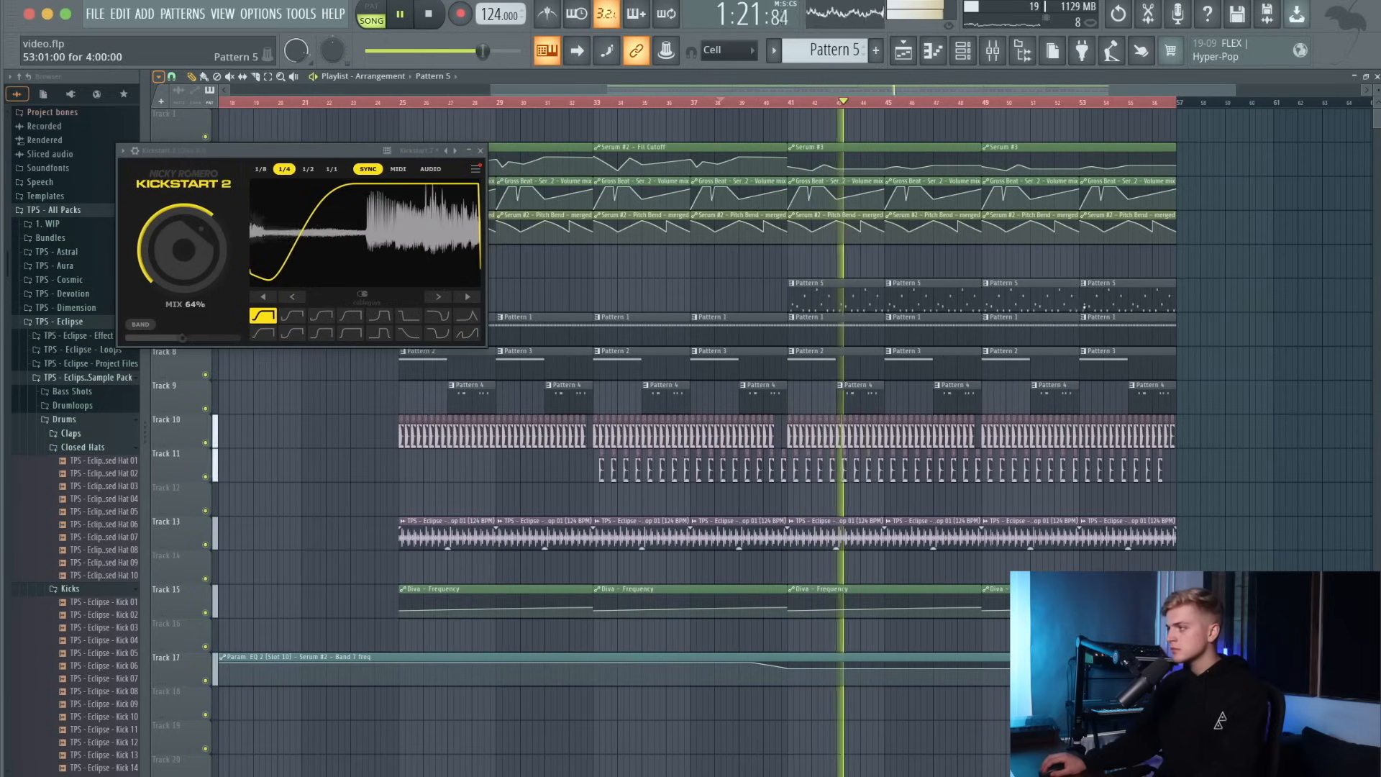
Clear the melody from Pattern 5, place an F#5 on step 1 of bar 1 and set the snap to Cell.
double_click(866, 294)
left_click(481, 150)
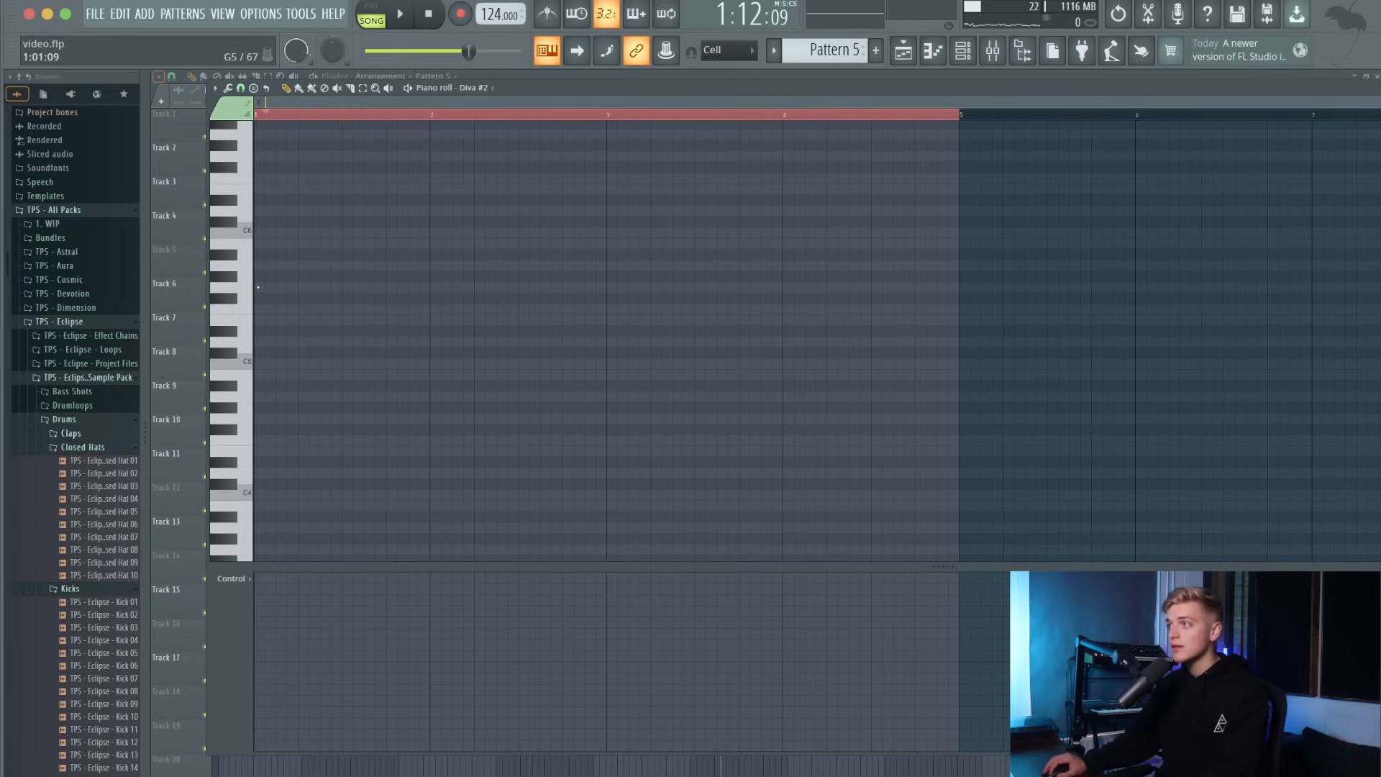
scroll(258, 287, "up", 4)
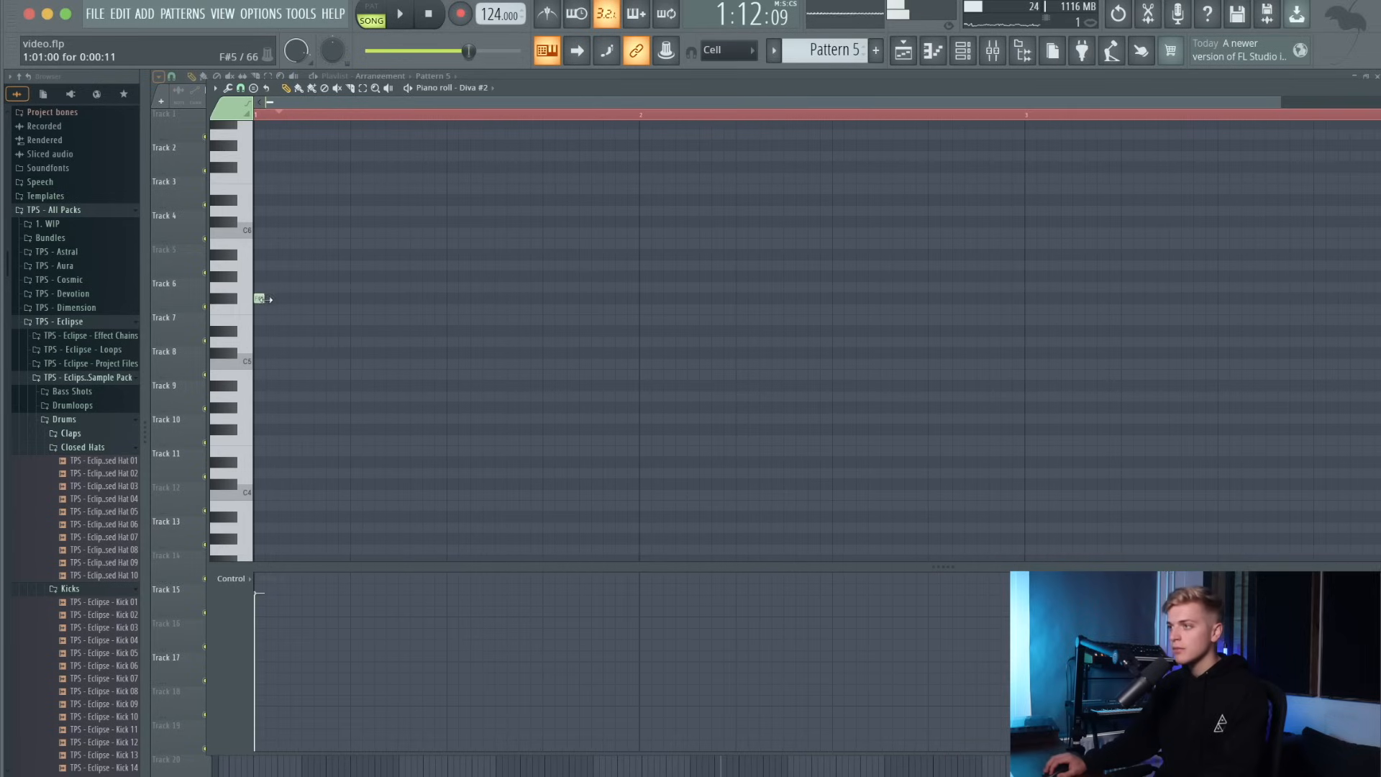
left_click(241, 88)
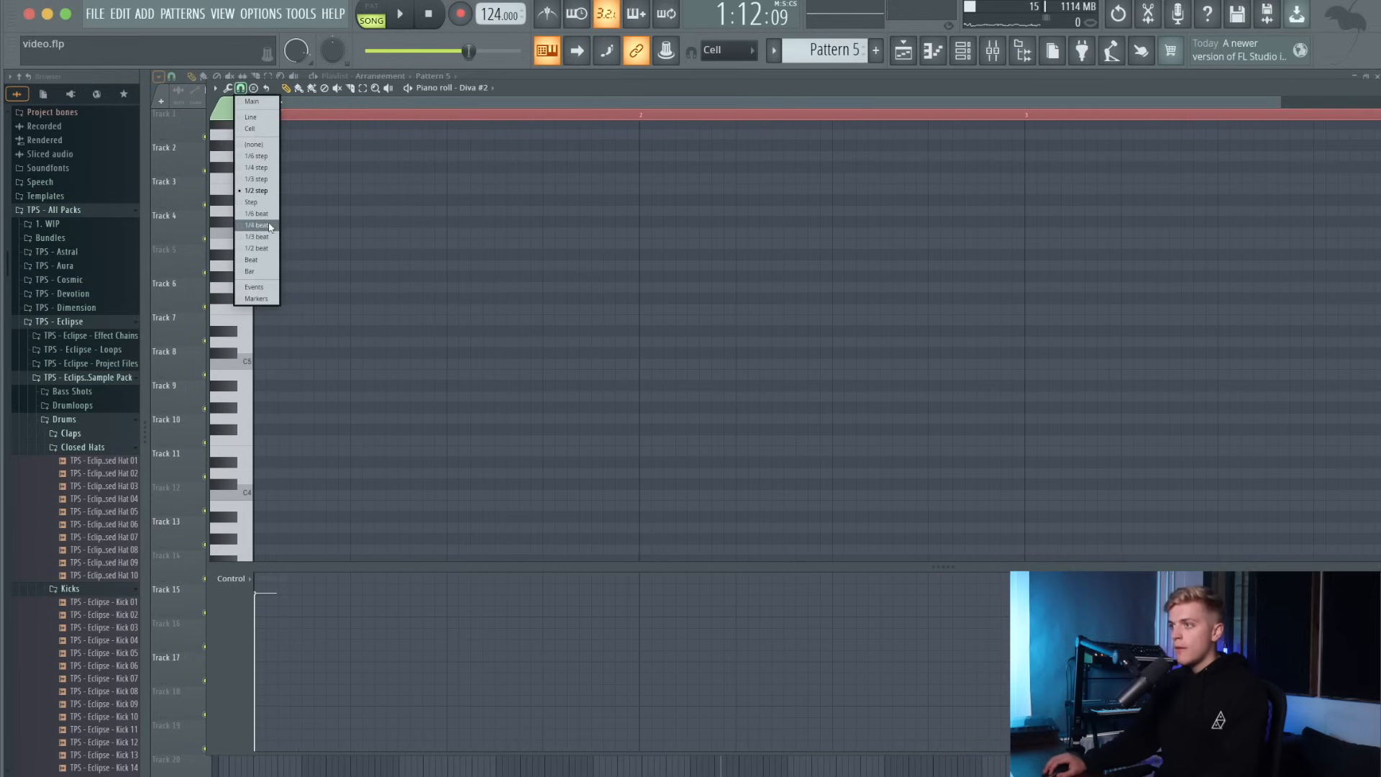
left_click(255, 133)
Place a C#5 on step 4, a D5 on step 6 and a B4 on step 8 of bar 1 while auditioning.
key("space")
scroll(297, 290, "down", 2)
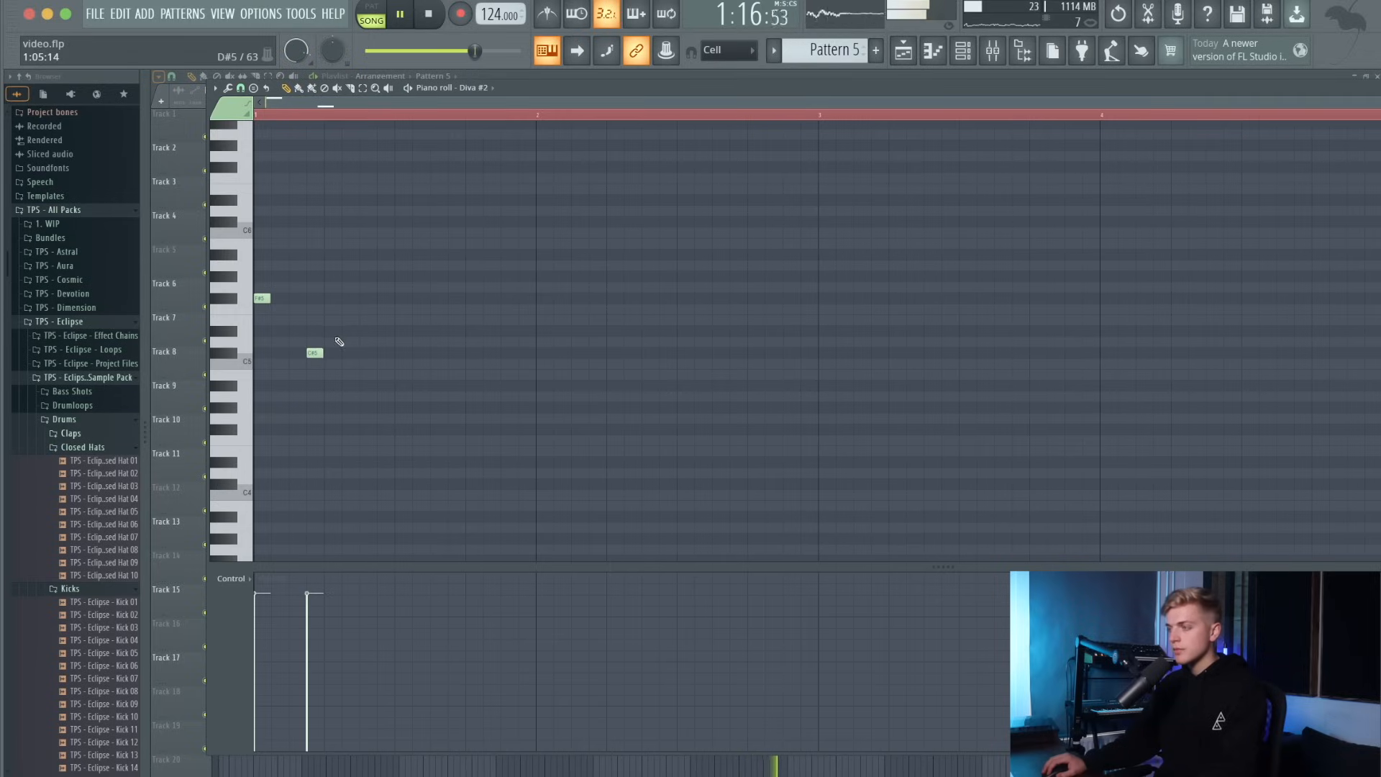
key("space")
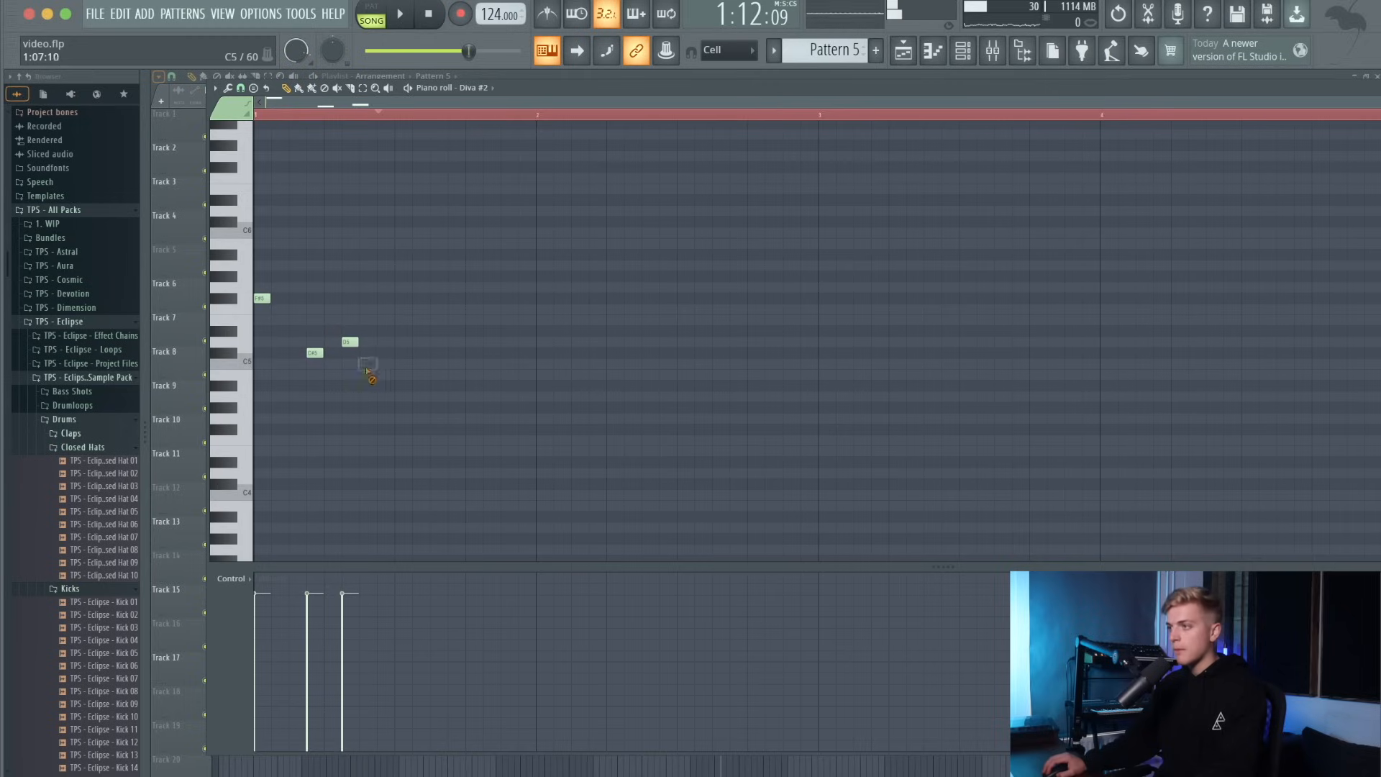
left_click_drag(378, 381, 389, 365)
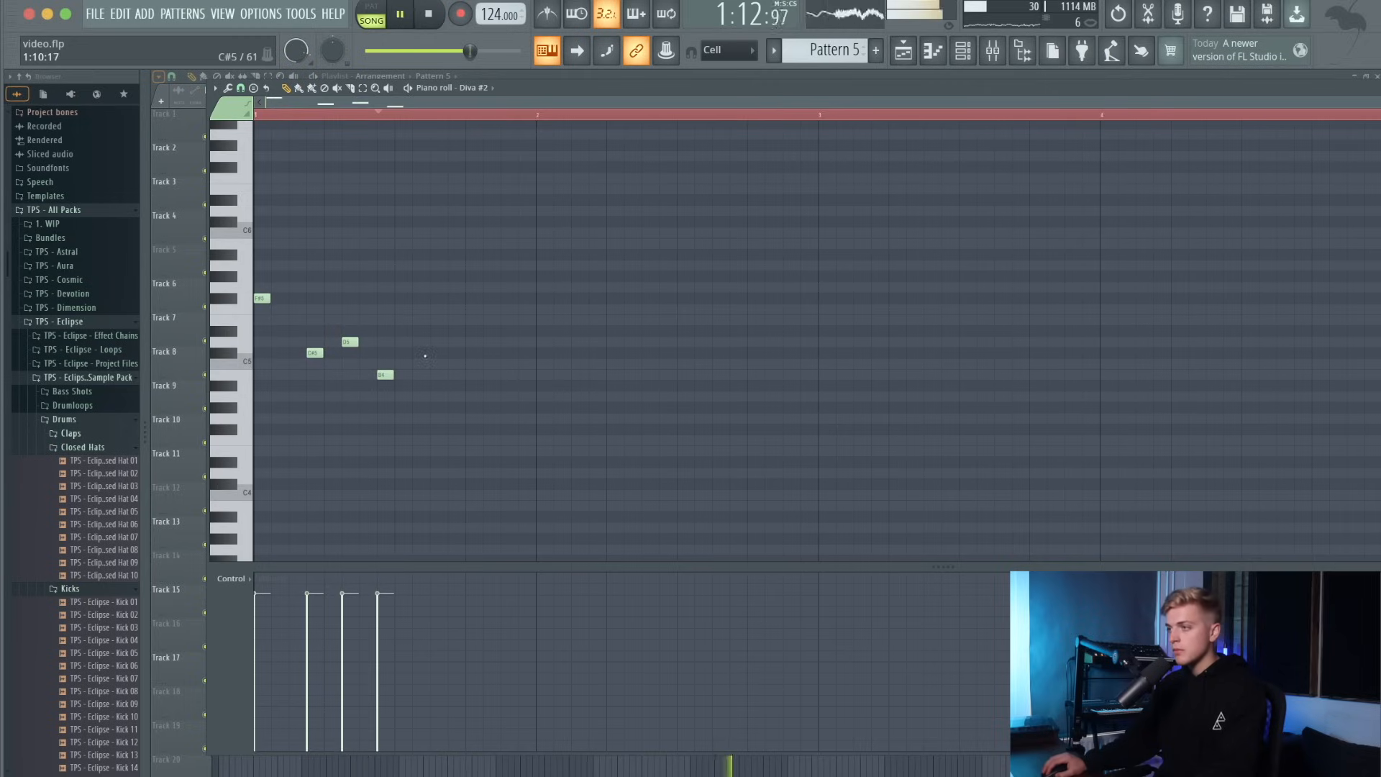
Add a B4 on step 15 of bar 1 and repeat the one-bar melody through bar 4.
left_click(918, 48)
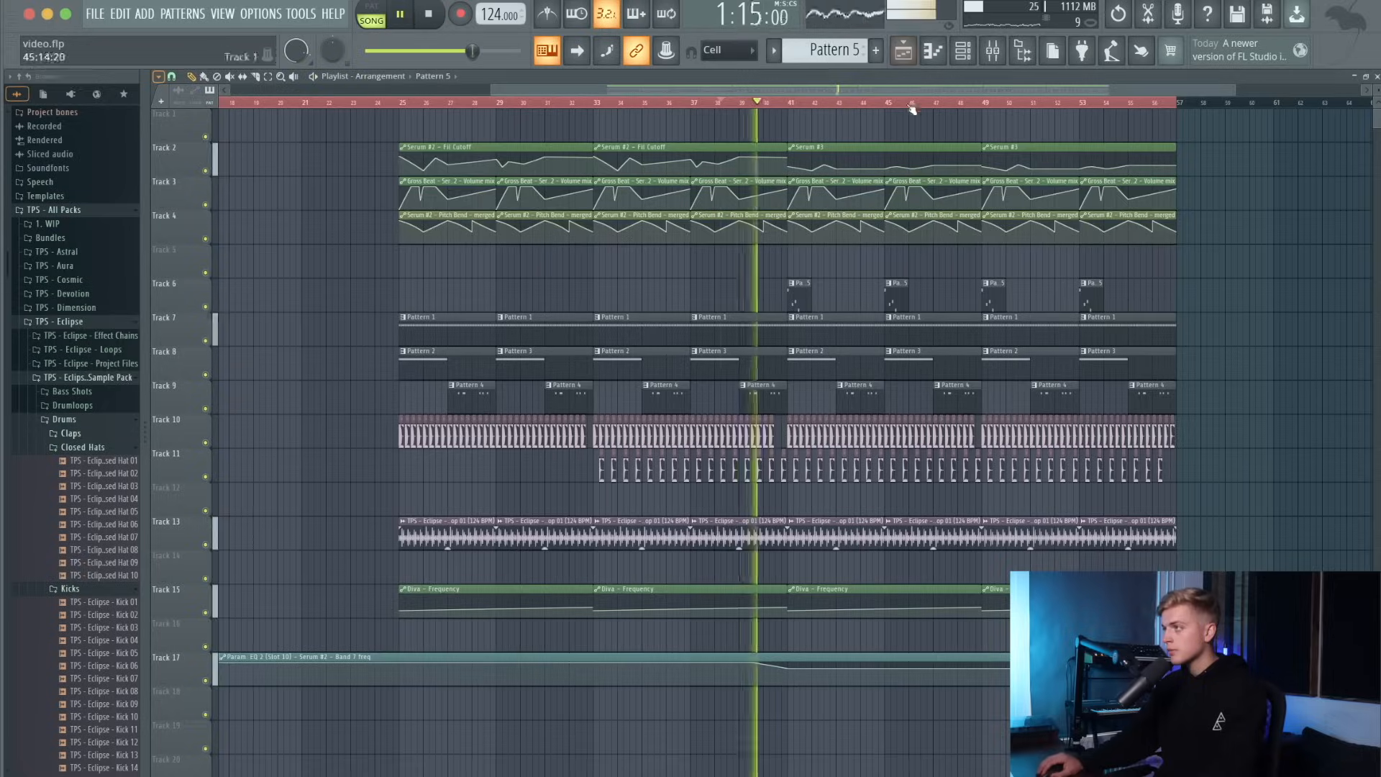
double_click(800, 298)
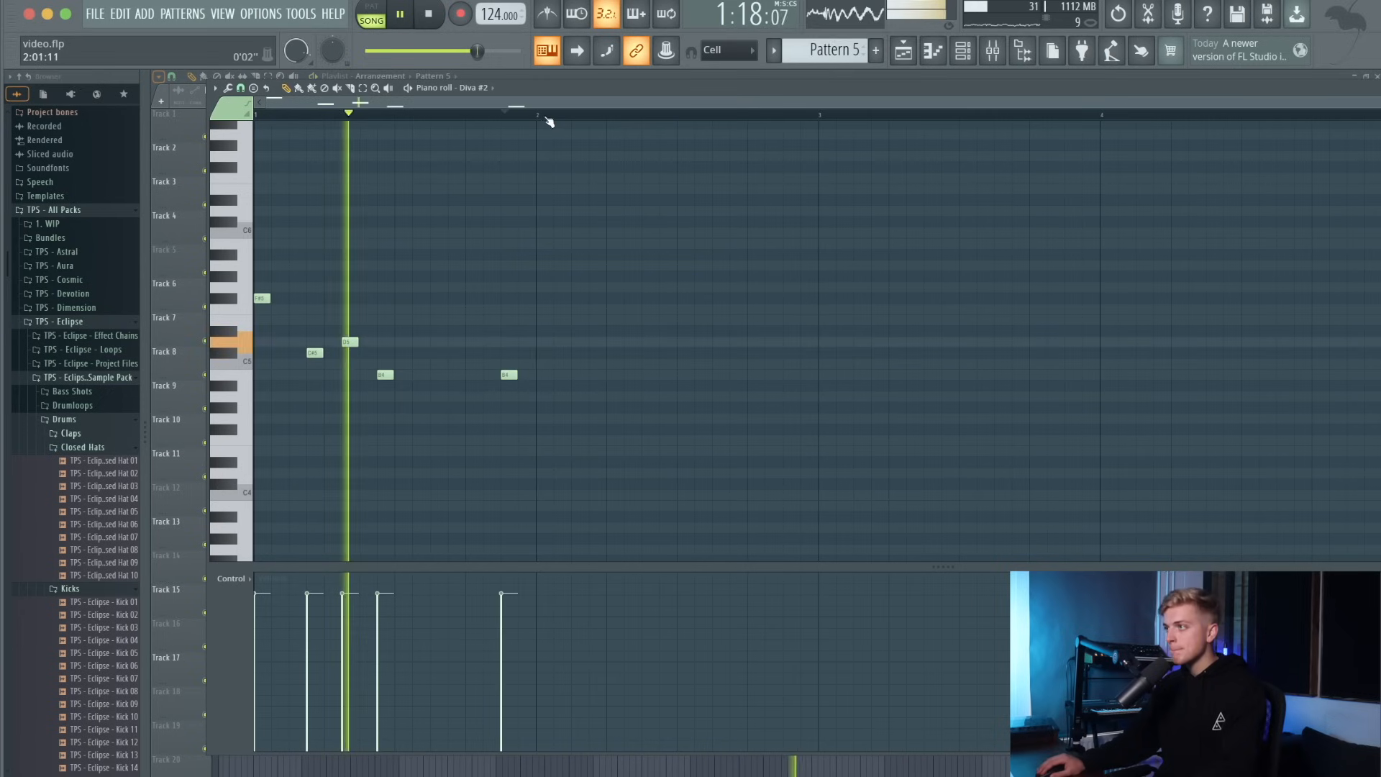
key("ctrl+a")
key("ctrl+b")
key("ctrl+a")
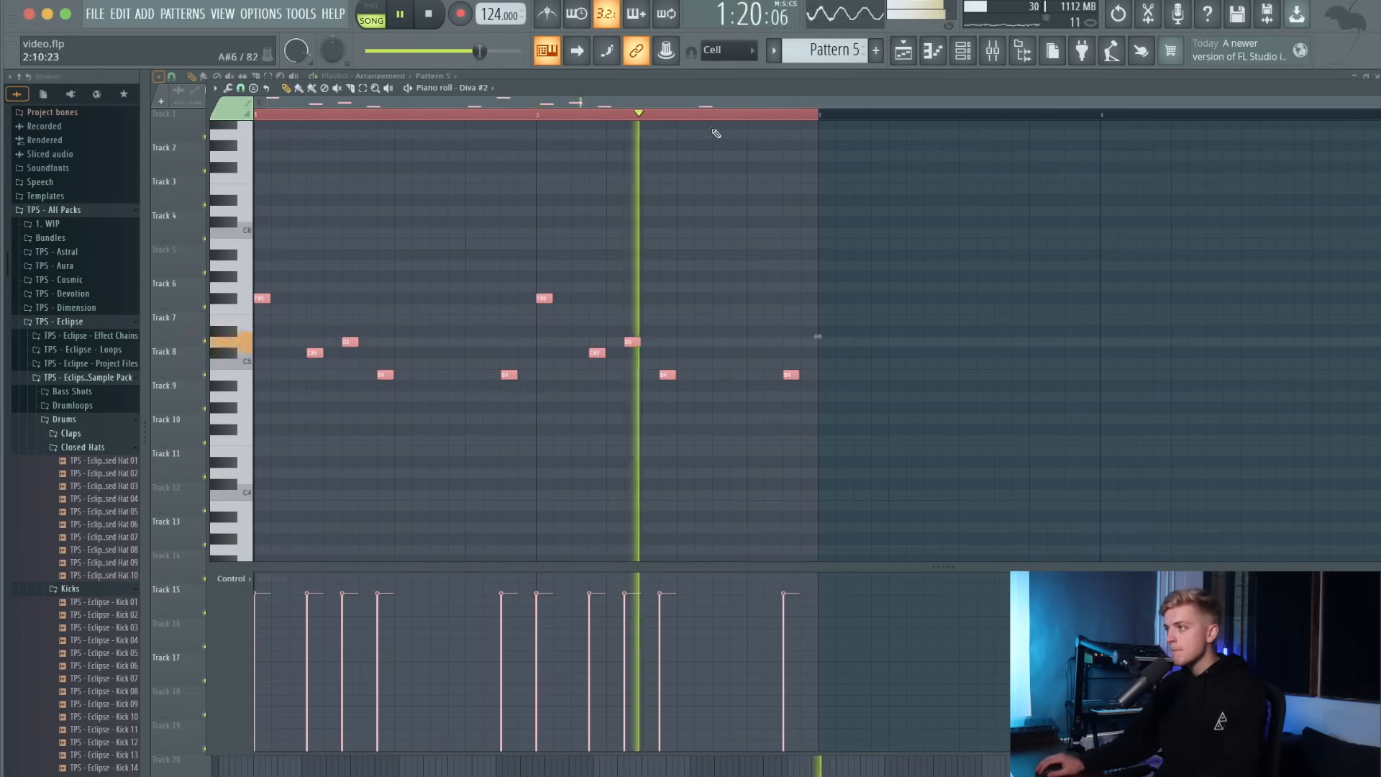
key("ctrl+b")
key("ctrl+a")
scroll(534, 234, "down", 2)
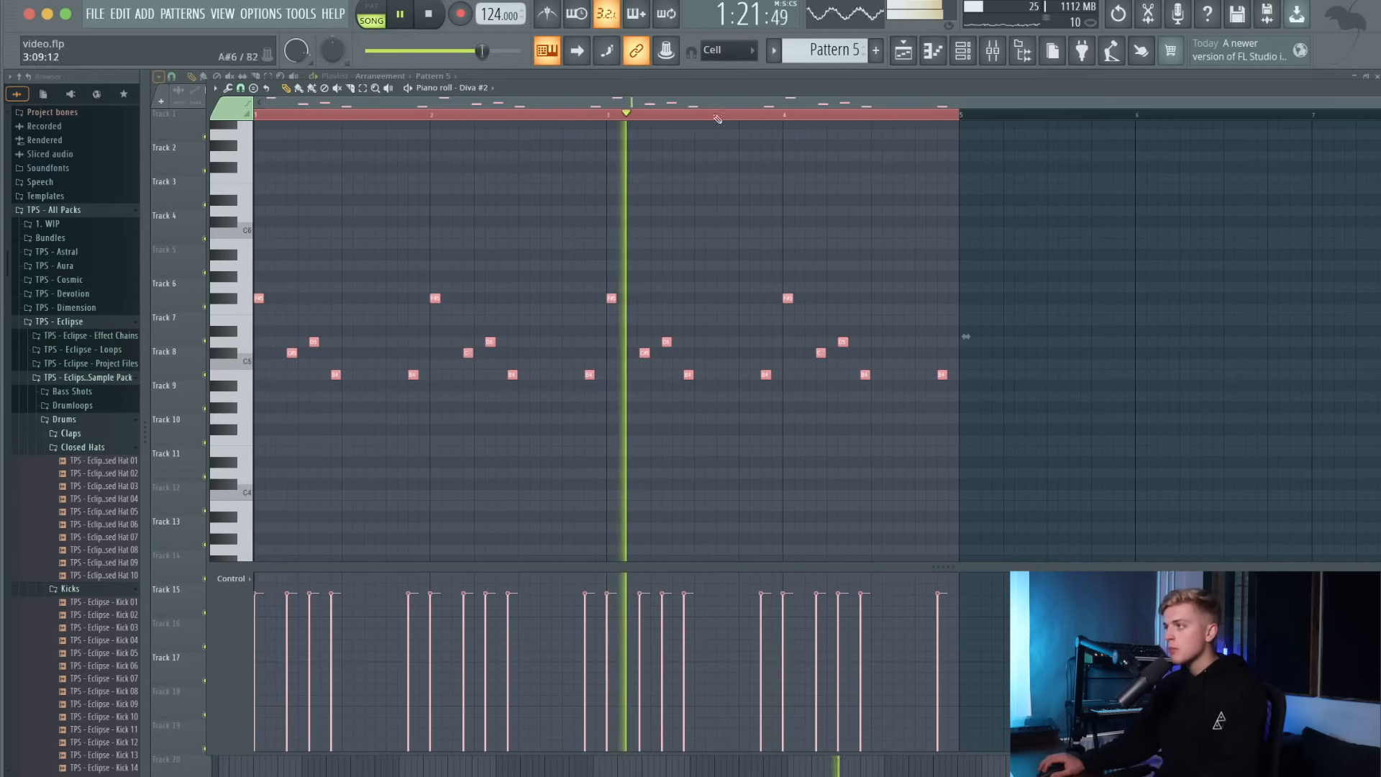
Reopen Pattern 5 and add an F#4 on step 11 and an A4 on step 13 of bar 4.
left_click(903, 51)
double_click(870, 286)
key("space")
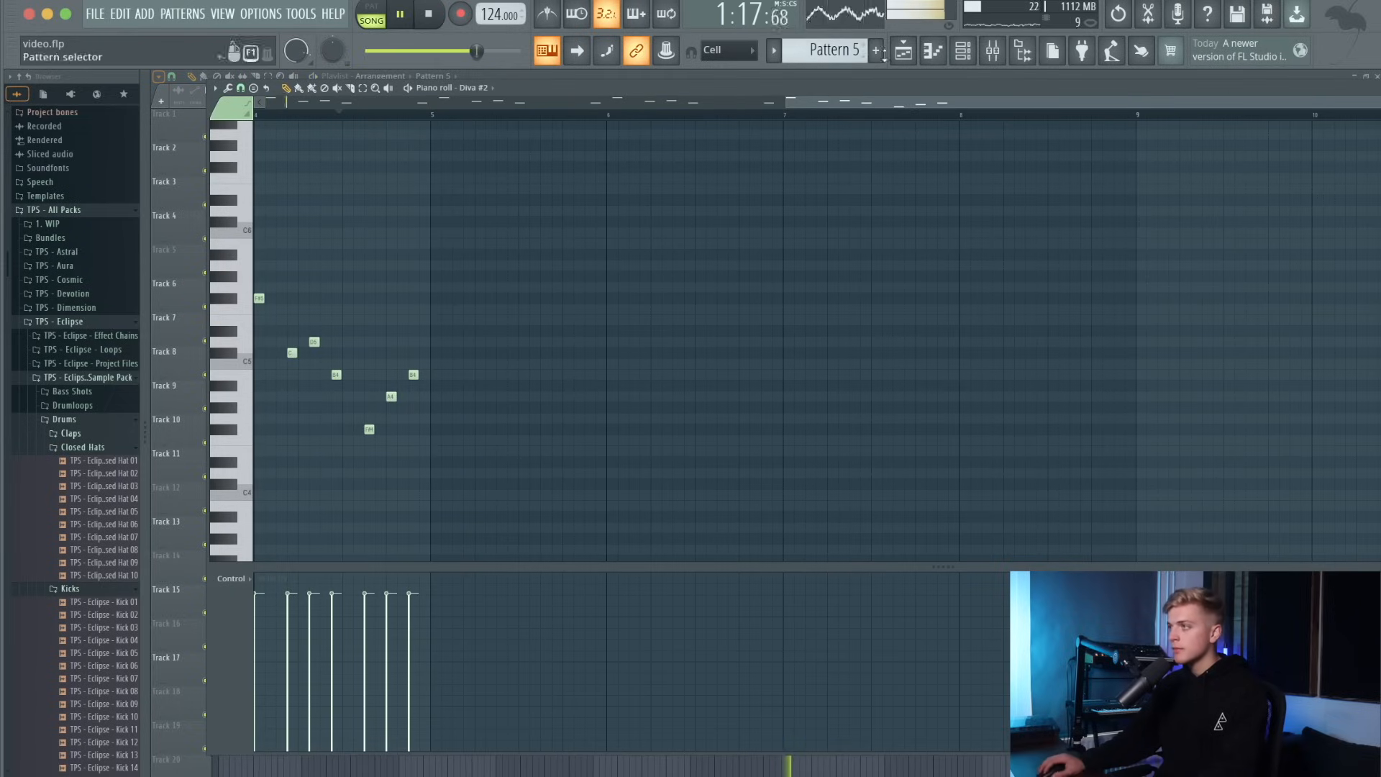
Switch off both built-in effects, Delay1 and Plate2, in the Diva #2 synth, and stop playback.
left_click(908, 51)
scroll(866, 280, "down", 2)
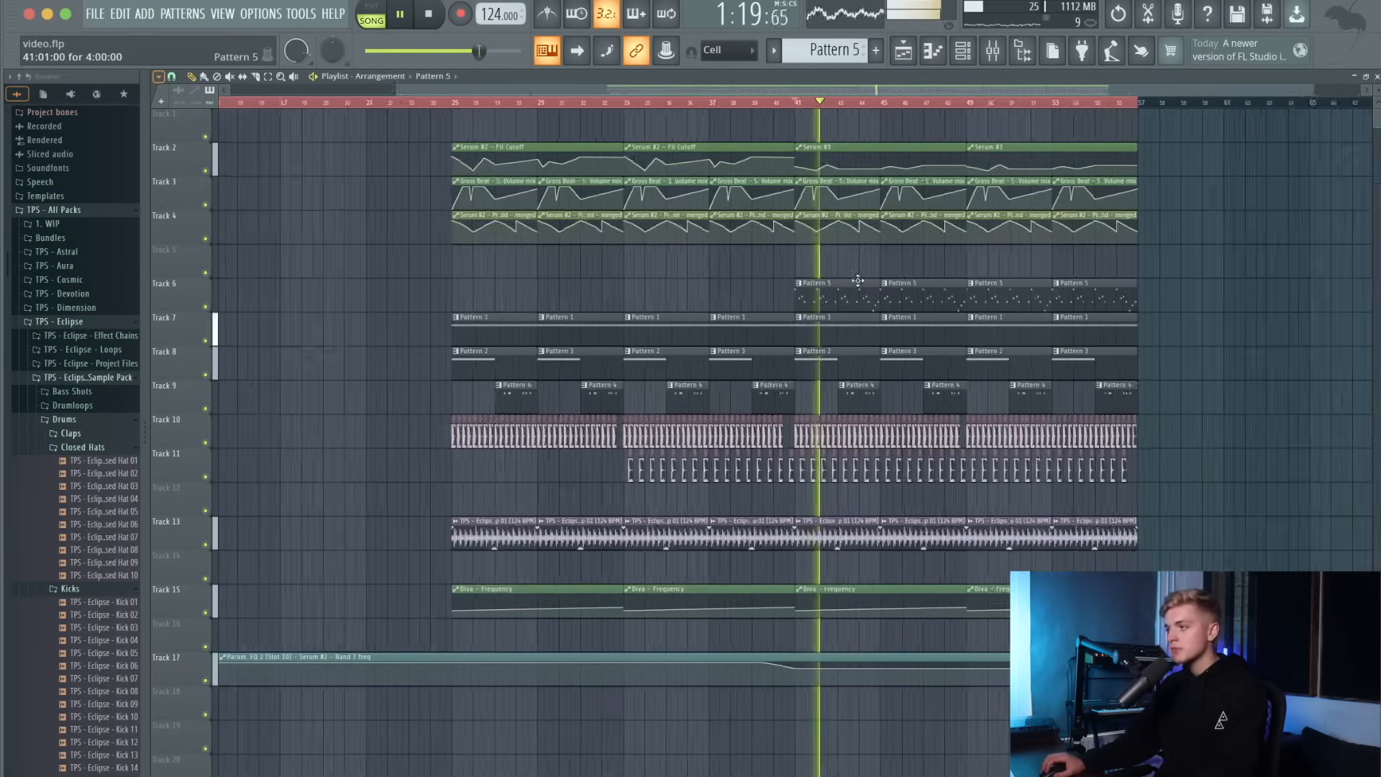
key("F6")
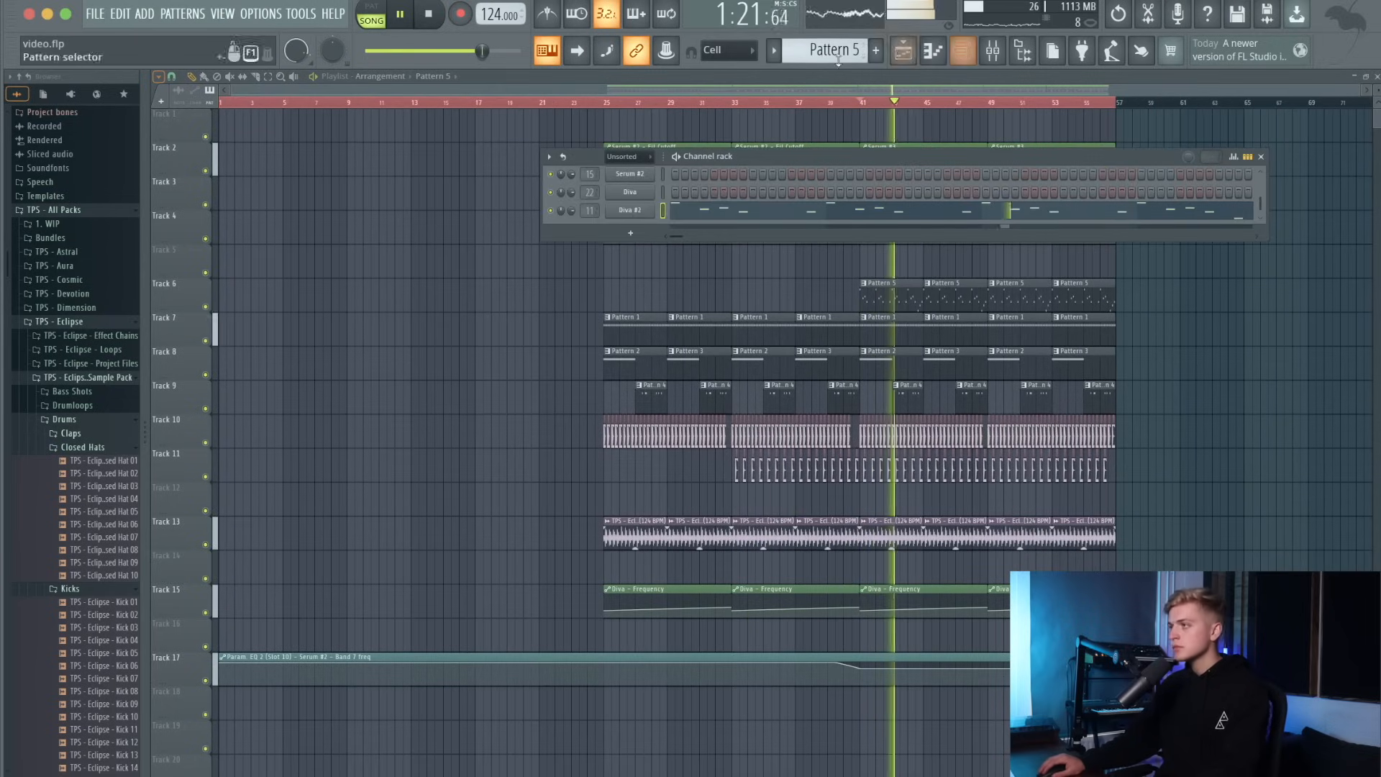
left_click(656, 210)
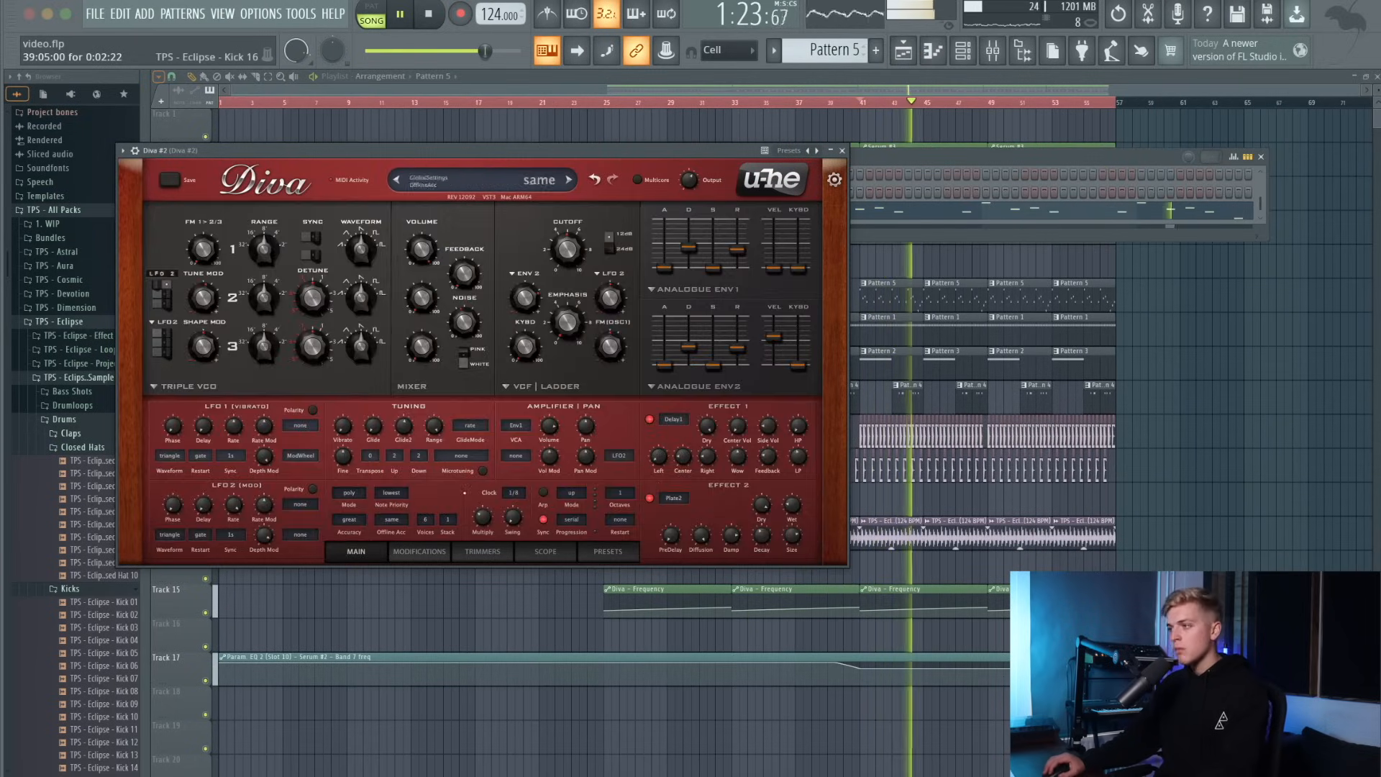
left_click(650, 497)
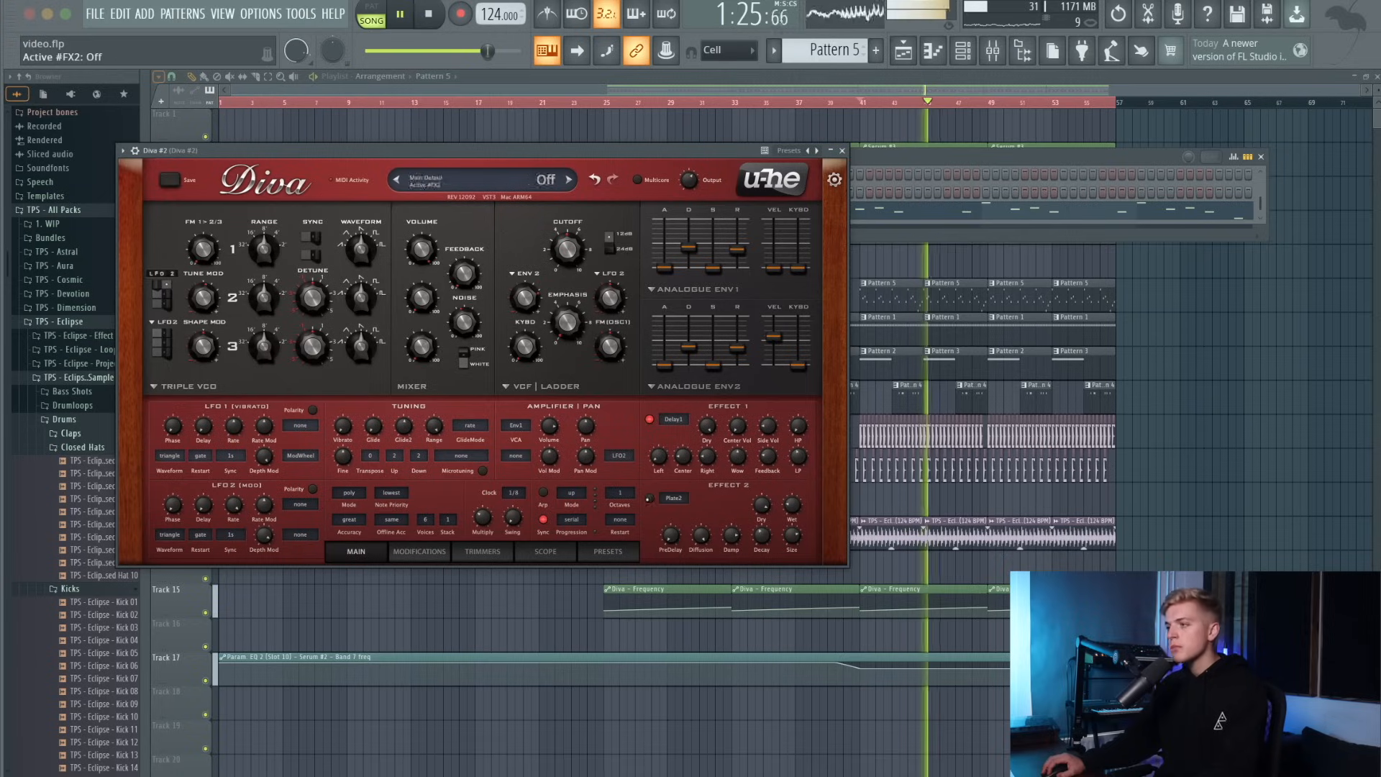
left_click(650, 419)
key("space")
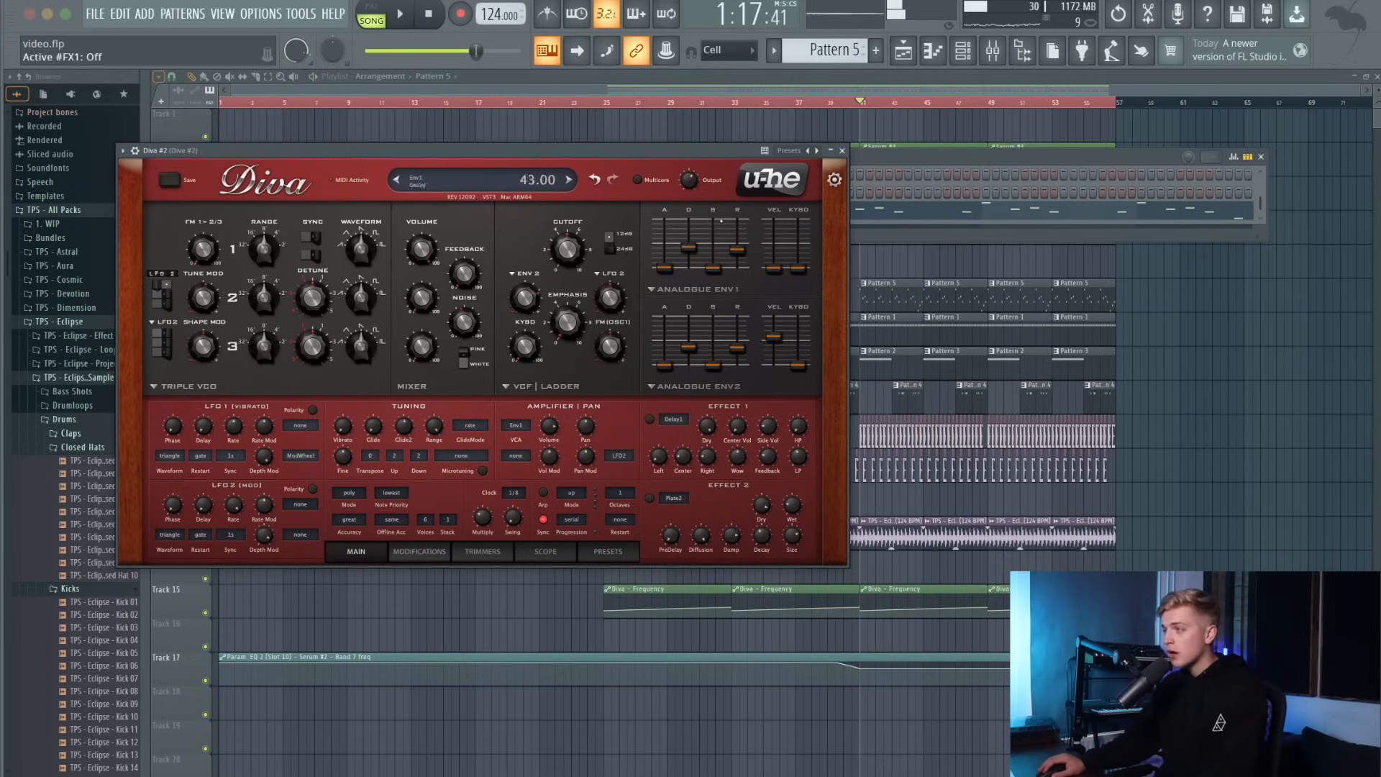
Insert Fruity Delay 3 in slot 5 of the Diva #2 mixer track with about 57% wet output and audition it.
left_click(992, 58)
left_click(842, 150)
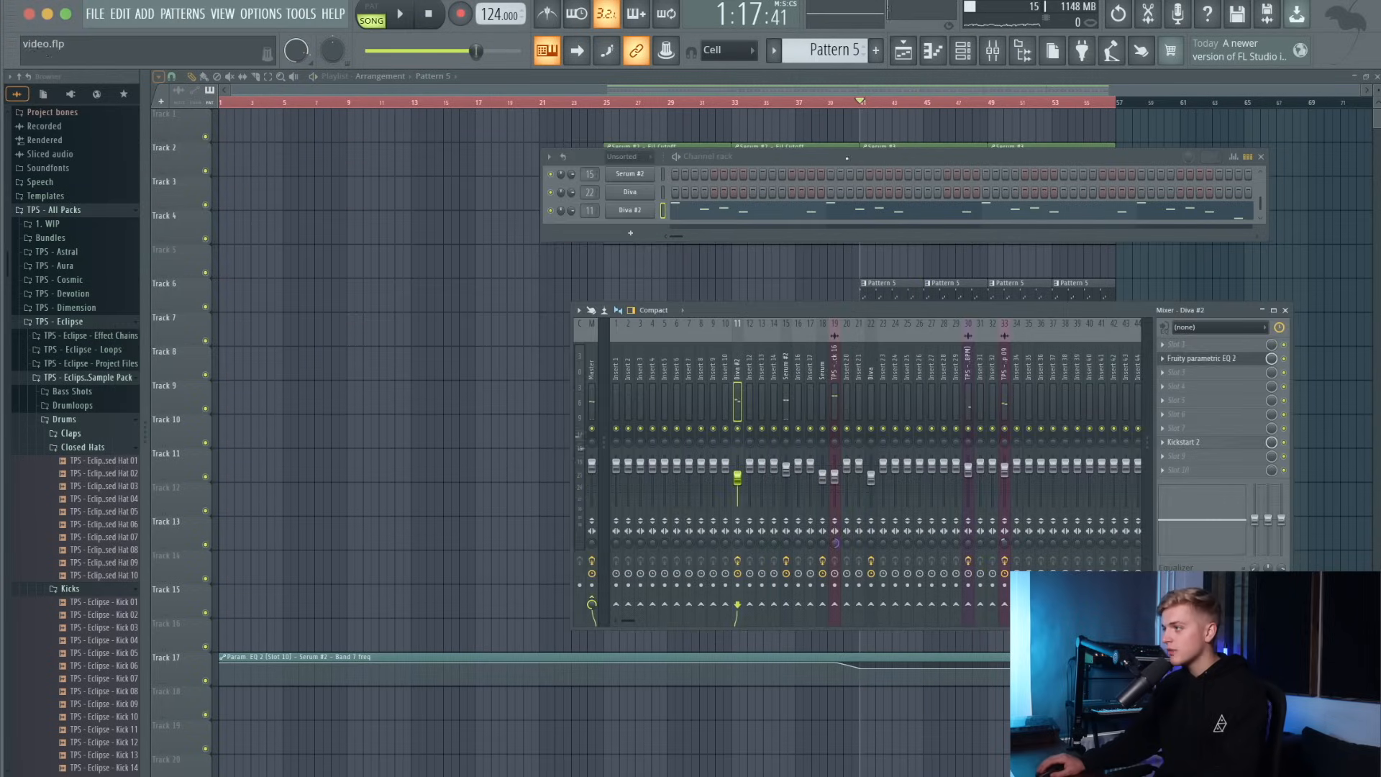
left_click(1217, 398)
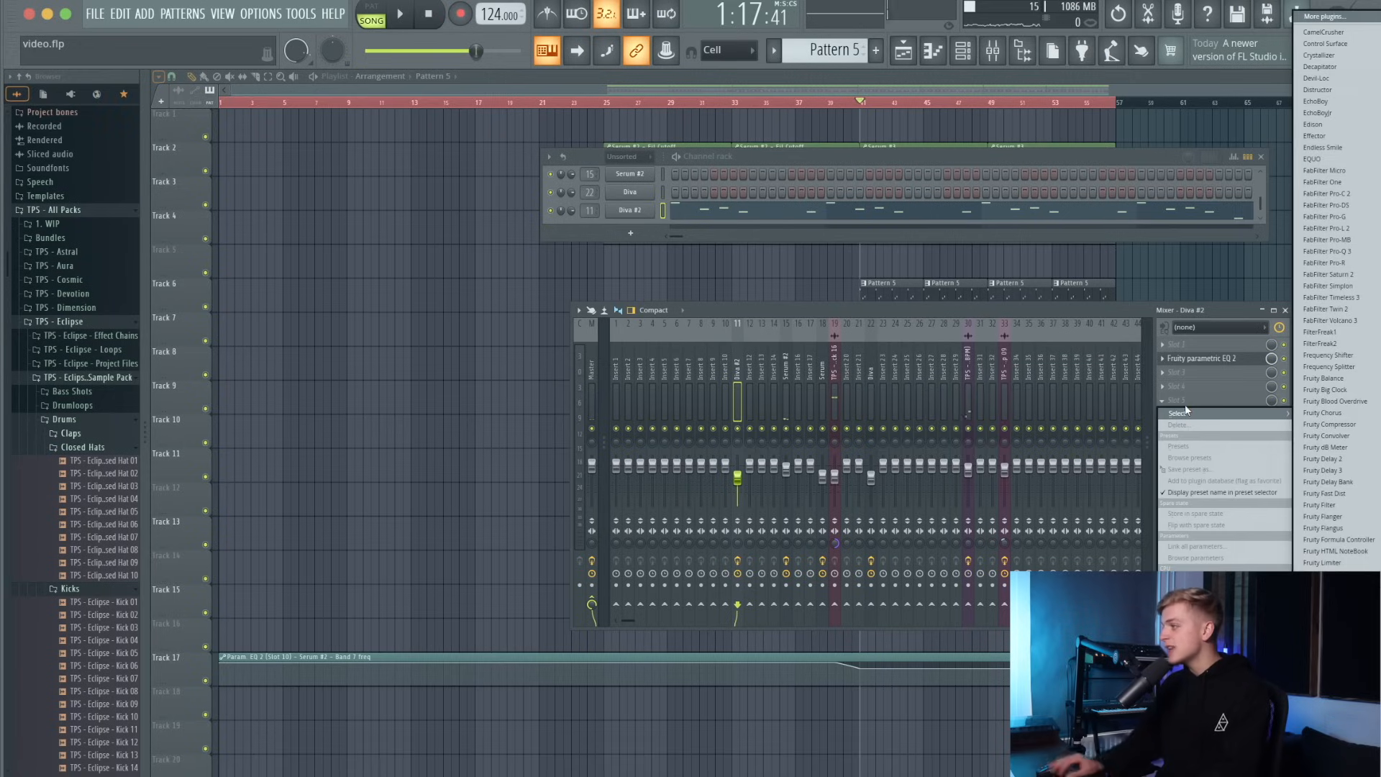
left_click(1323, 470)
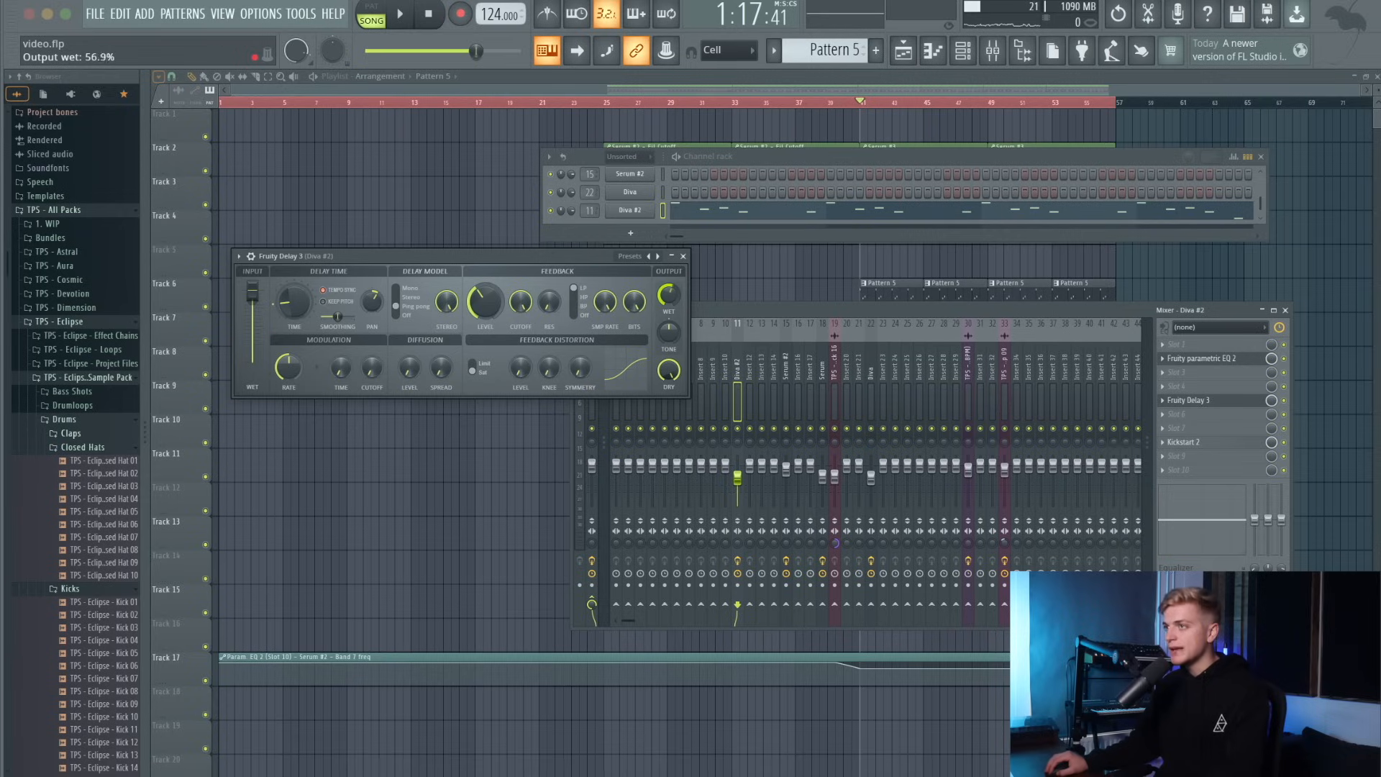
key("space")
key("space")
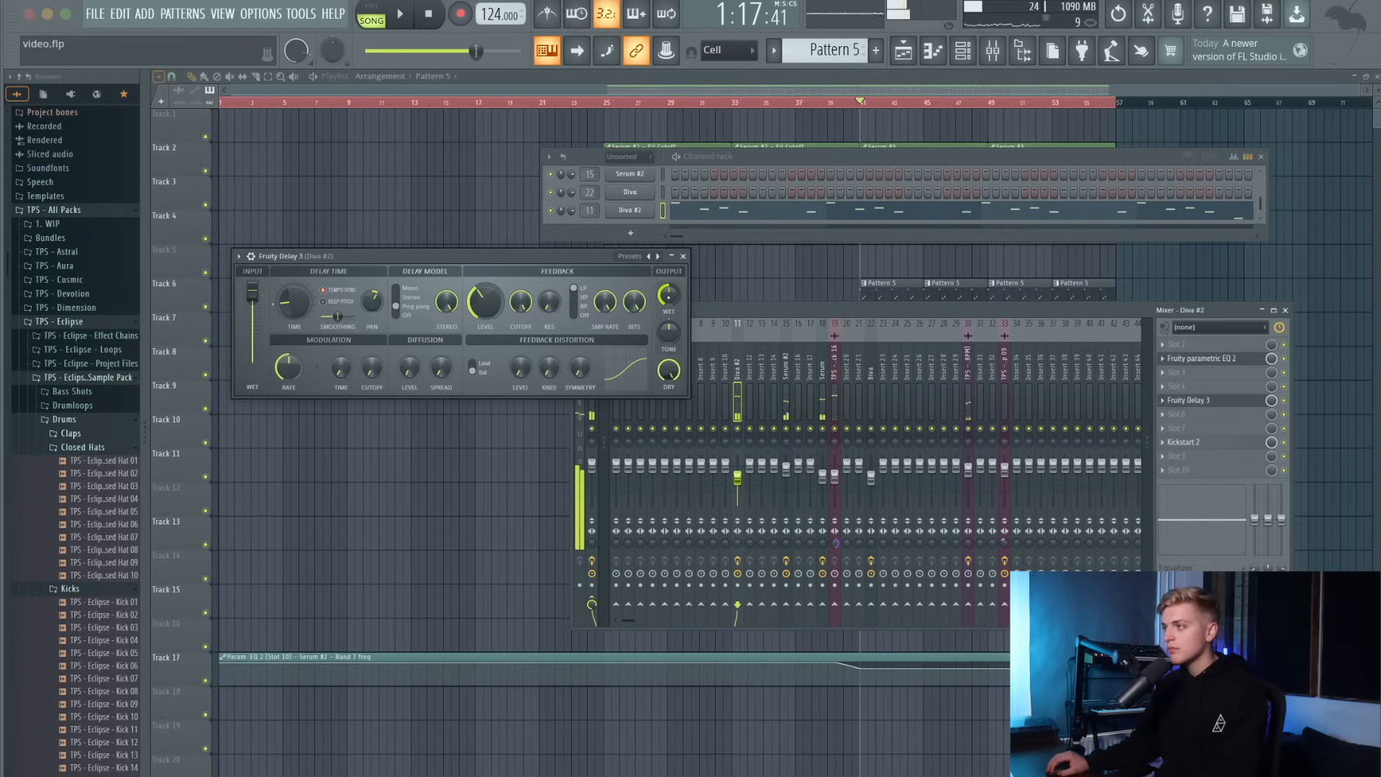
Play Pattern 5 on its own and insert Fruity Reeverb 2 in slot 6 of the Diva #2 mixer track.
left_click(381, 17)
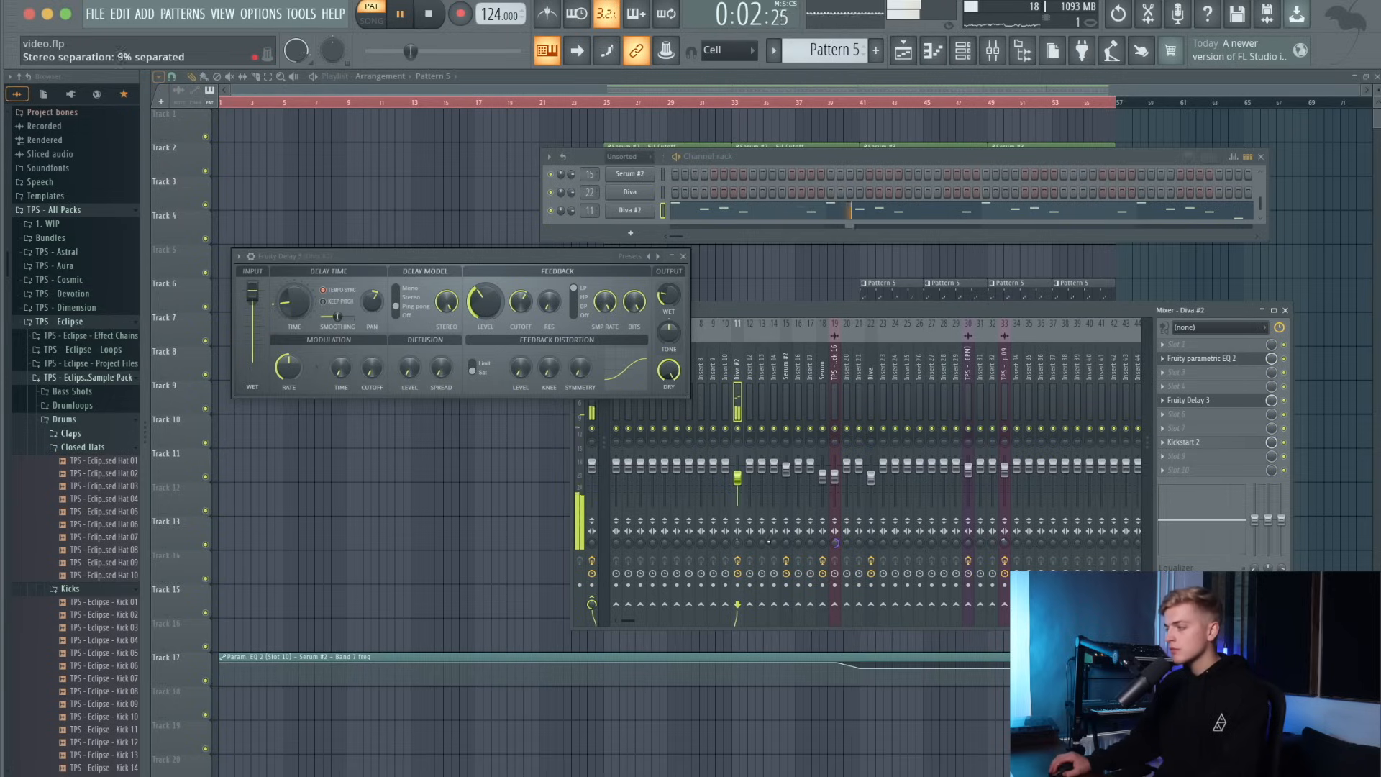
left_click(1196, 415)
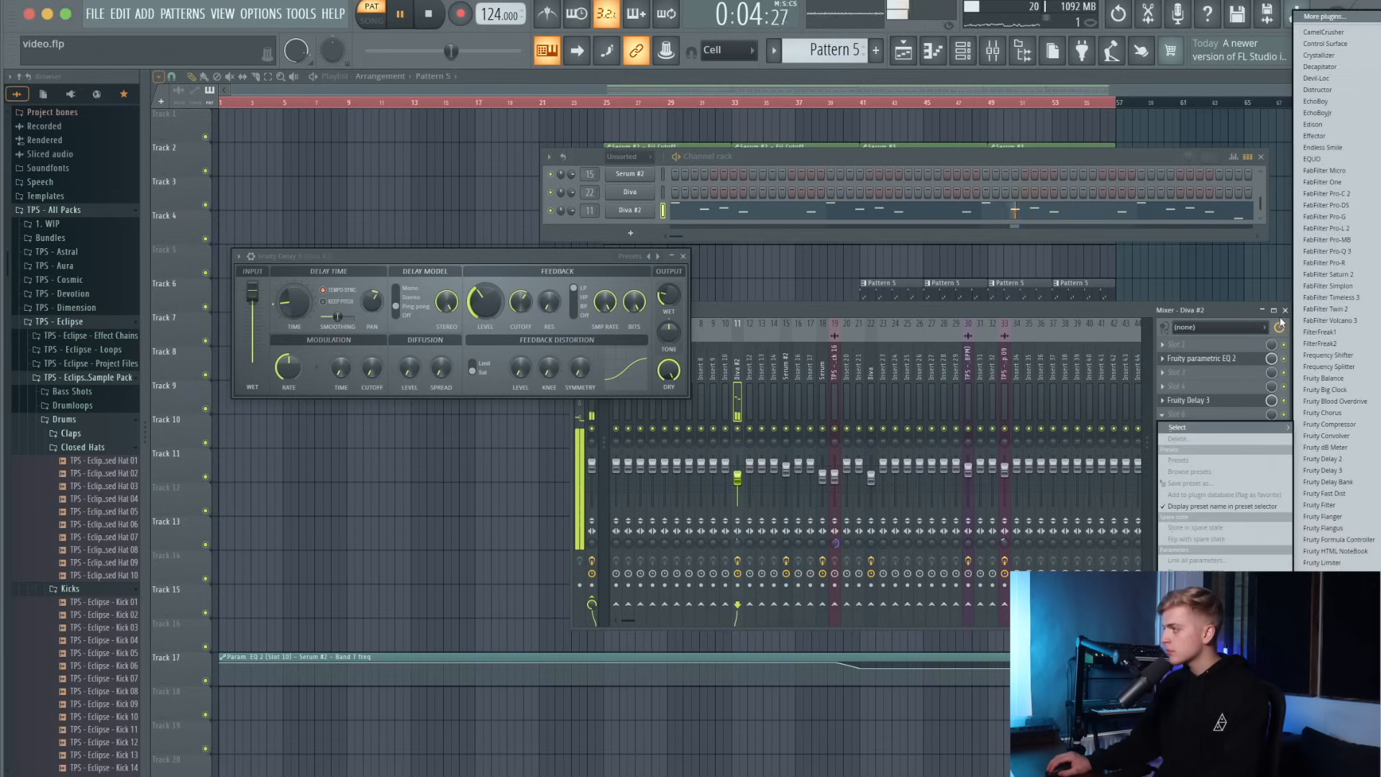
left_click(1327, 700)
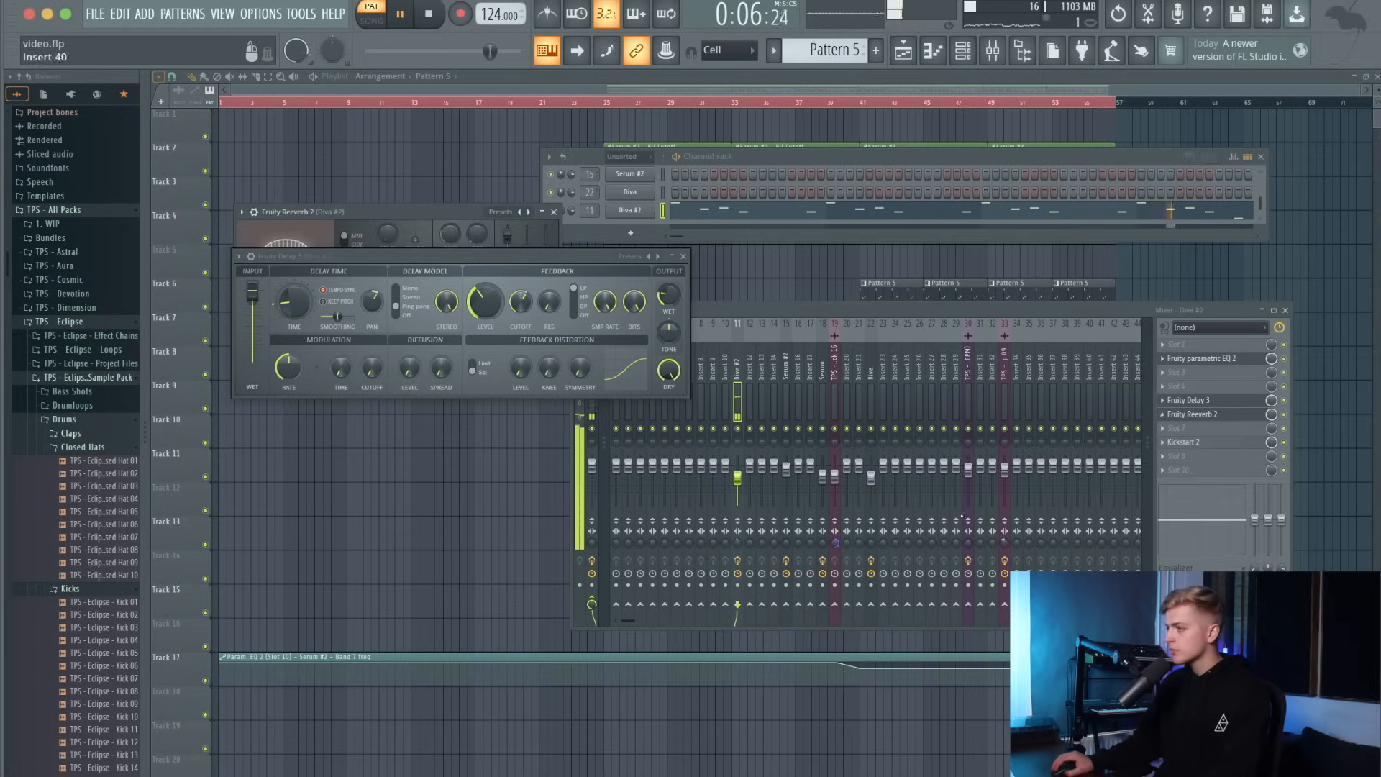
left_click_drag(518, 211, 906, 267)
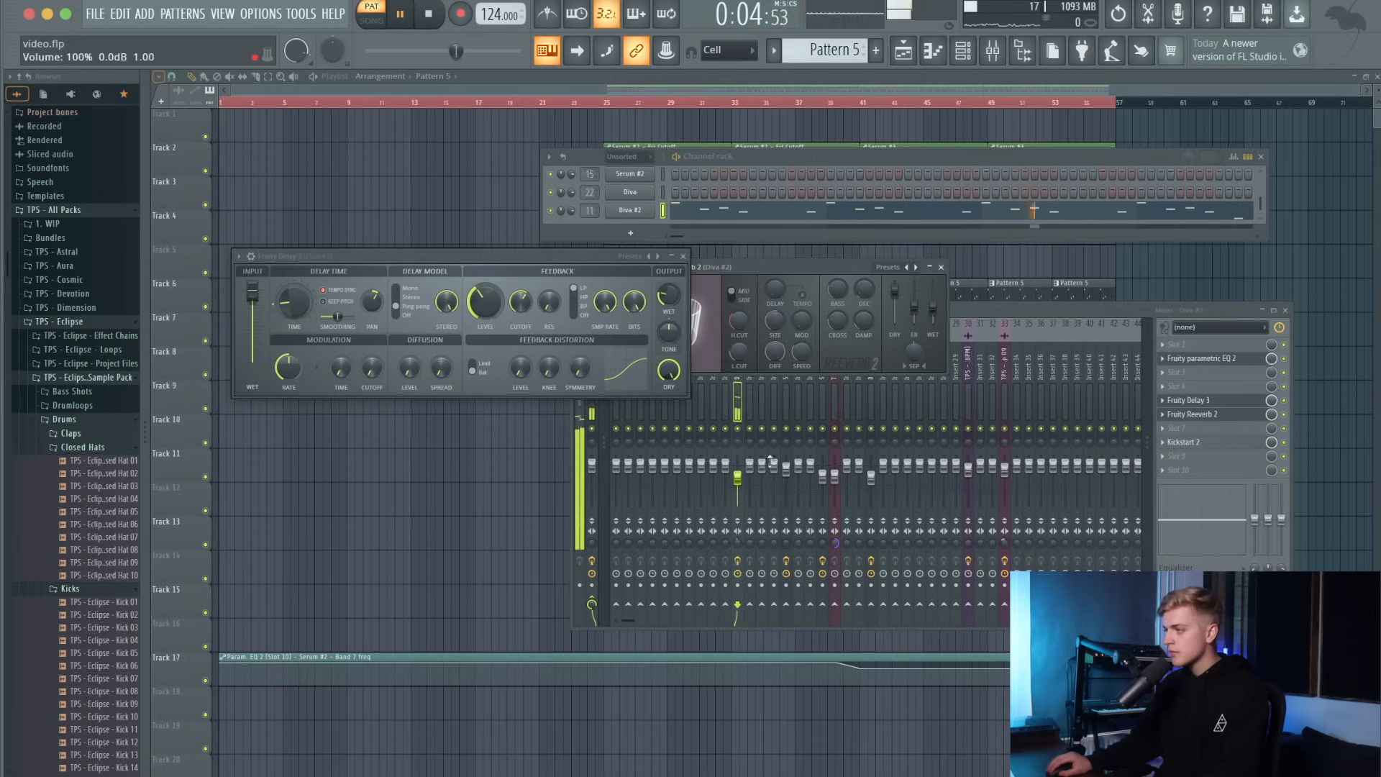
Balance the Diva #2 mixer track in song playback from just before bar 41, setting its volume to about 70%.
left_click_drag(738, 479, 737, 484)
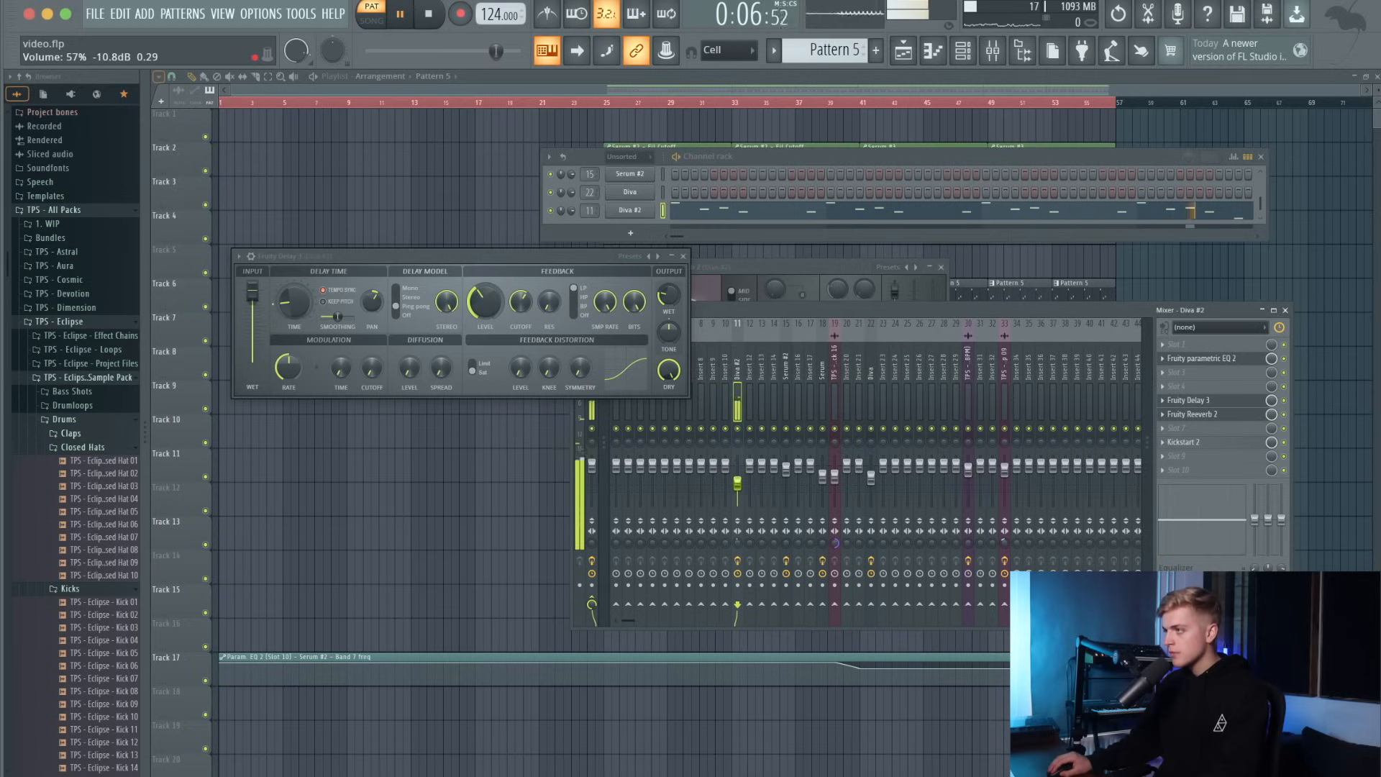
right_click(523, 212)
left_click(846, 106)
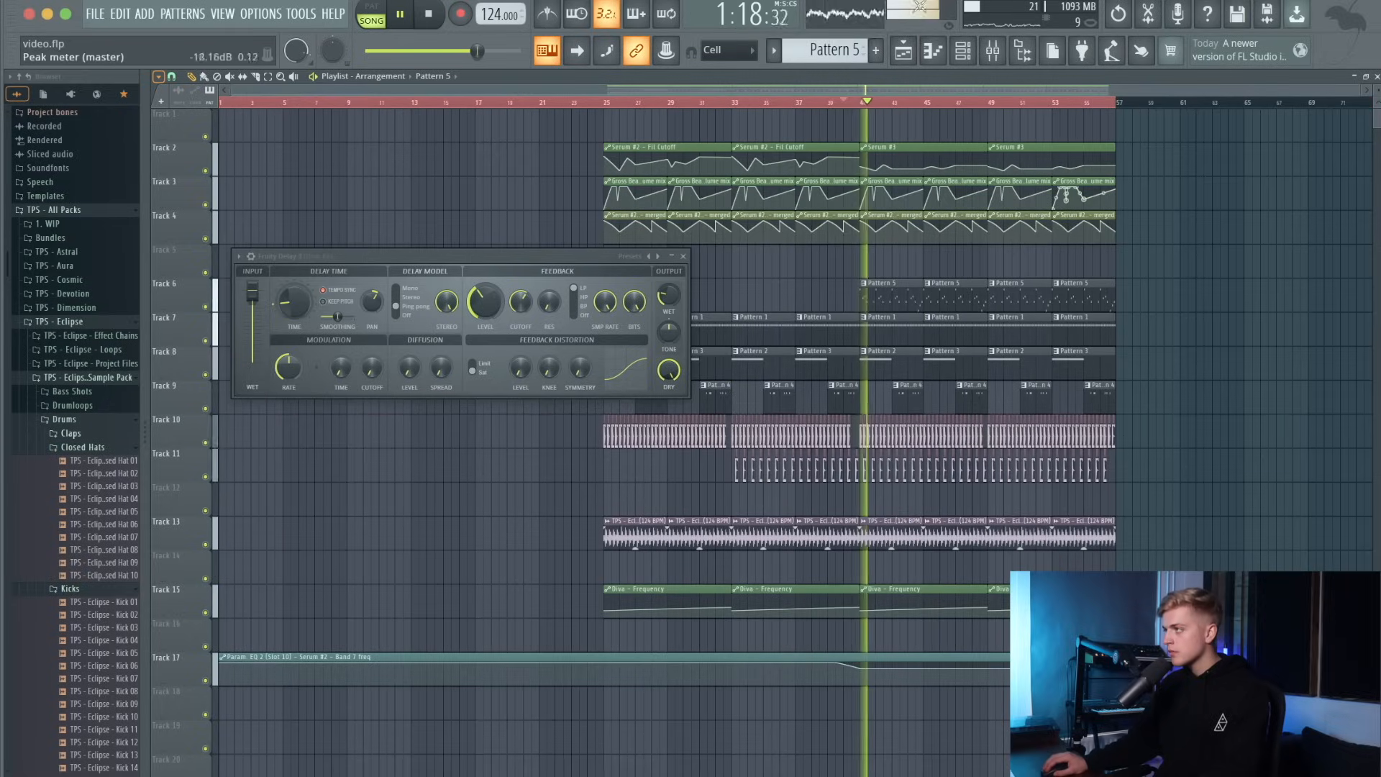
left_click(972, 47)
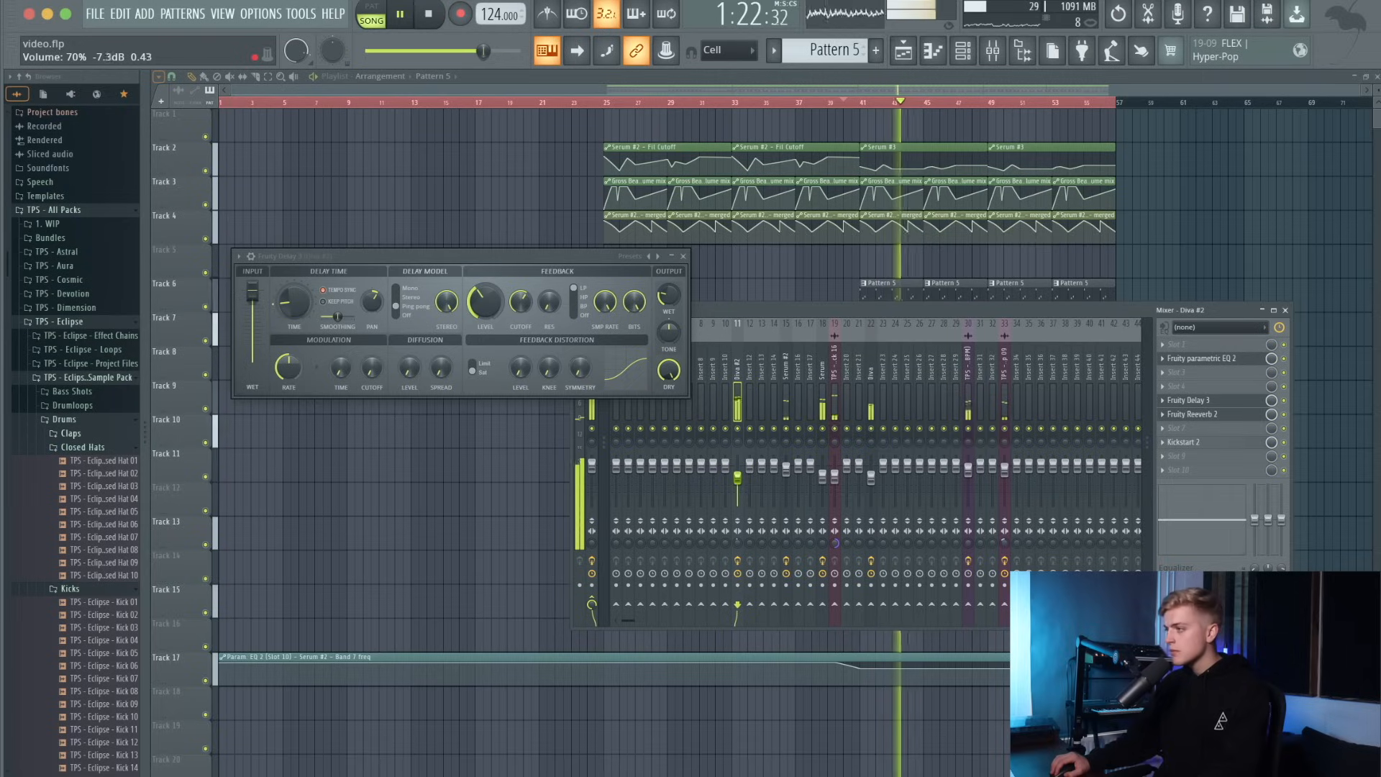
Open the Diva #2 track's Fruity parametric EQ 2, then play the song and set the track volume to about 68%.
left_click(684, 256)
left_click(1194, 358)
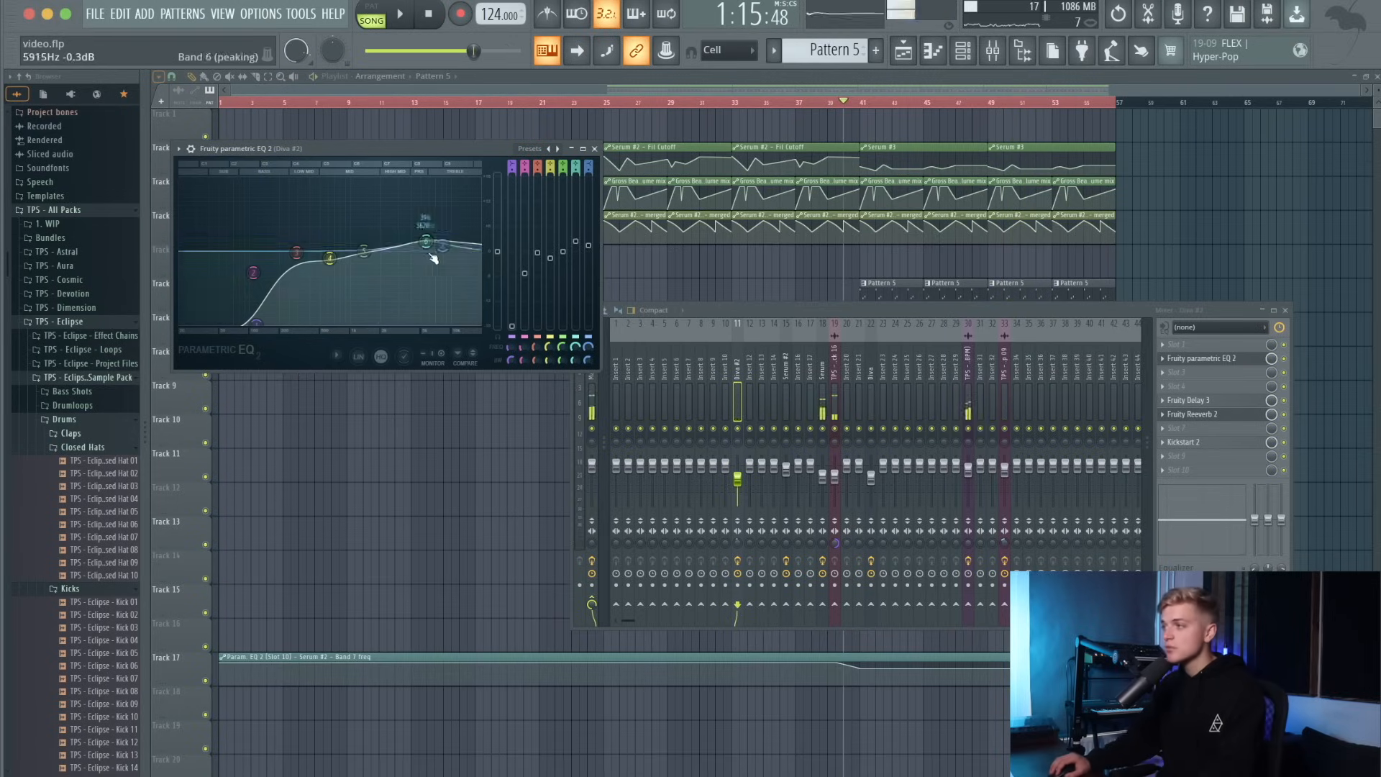
key("space")
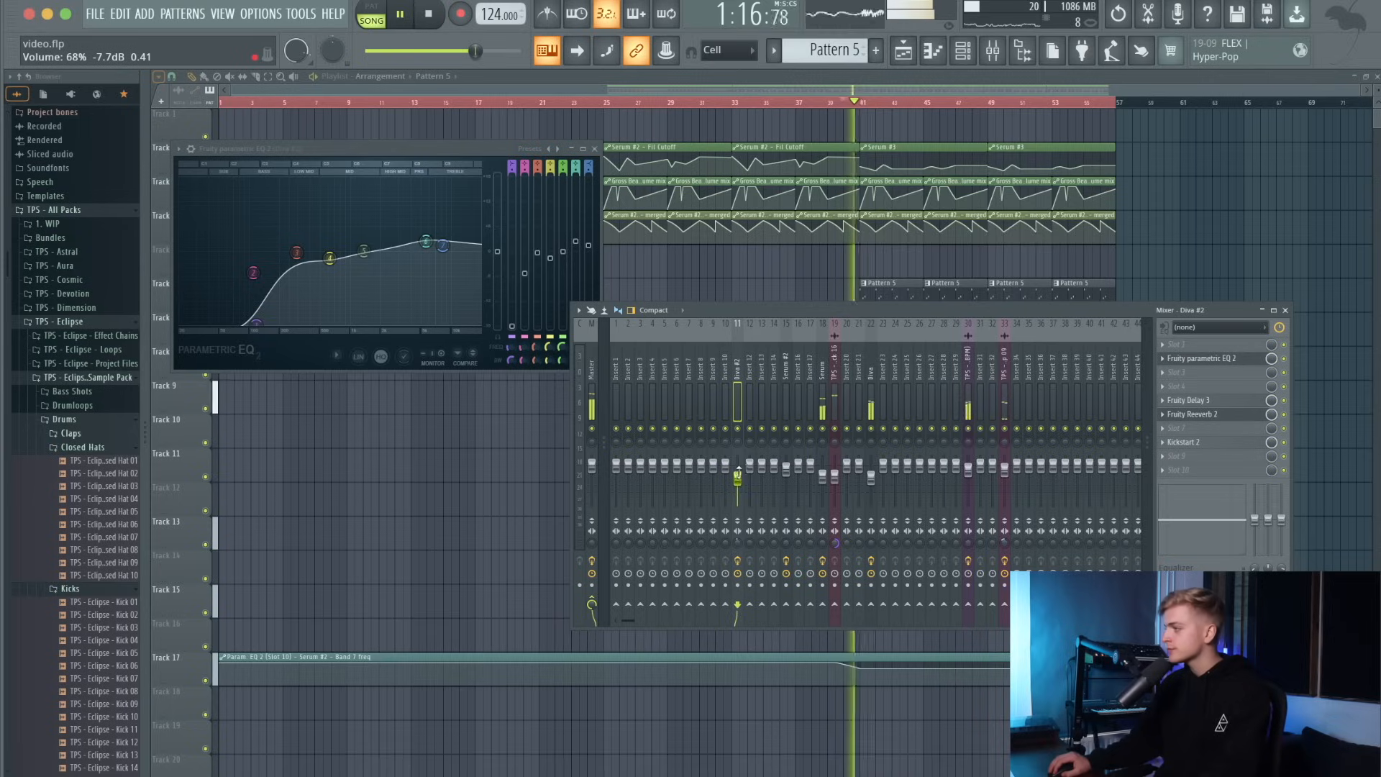
Transpose all Pattern 5 melody notes up one octave and play the result in the arrangement.
key("F12")
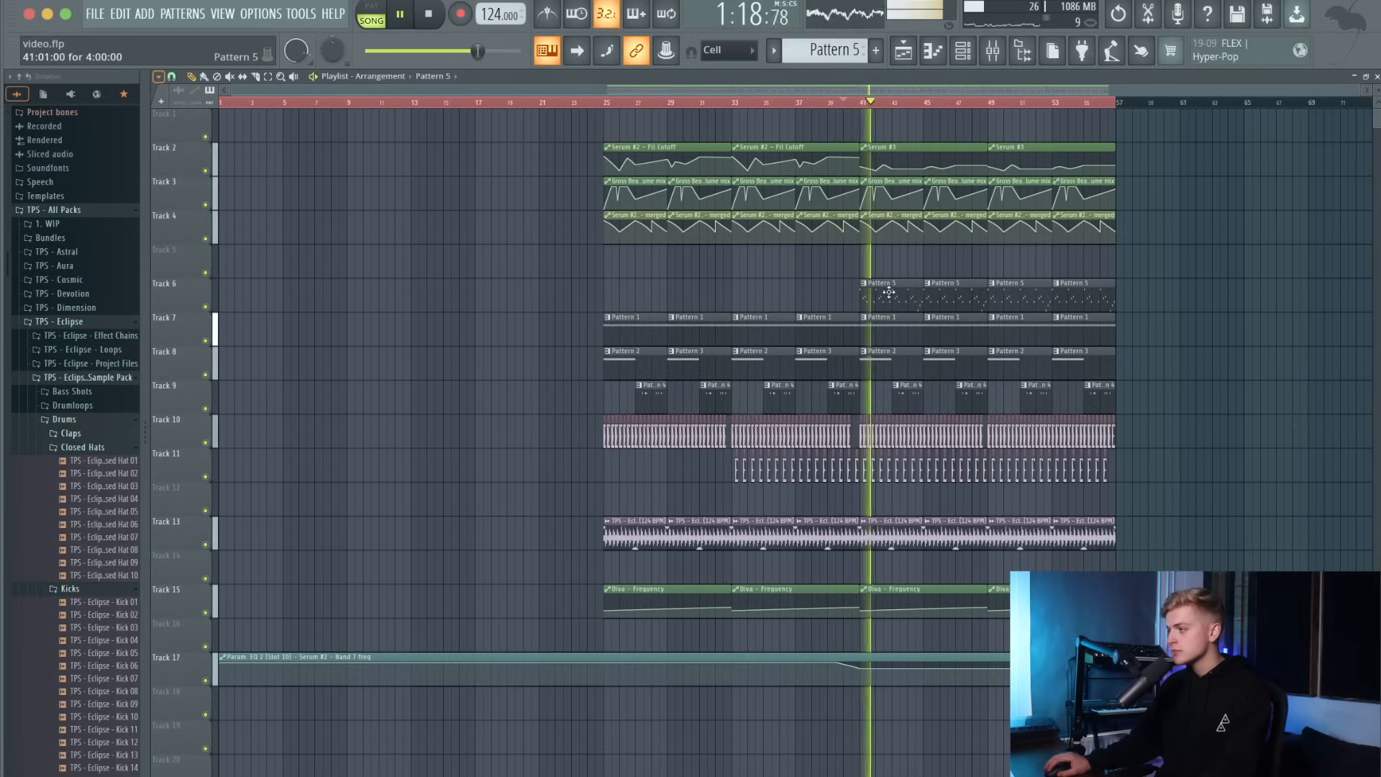
double_click(901, 278)
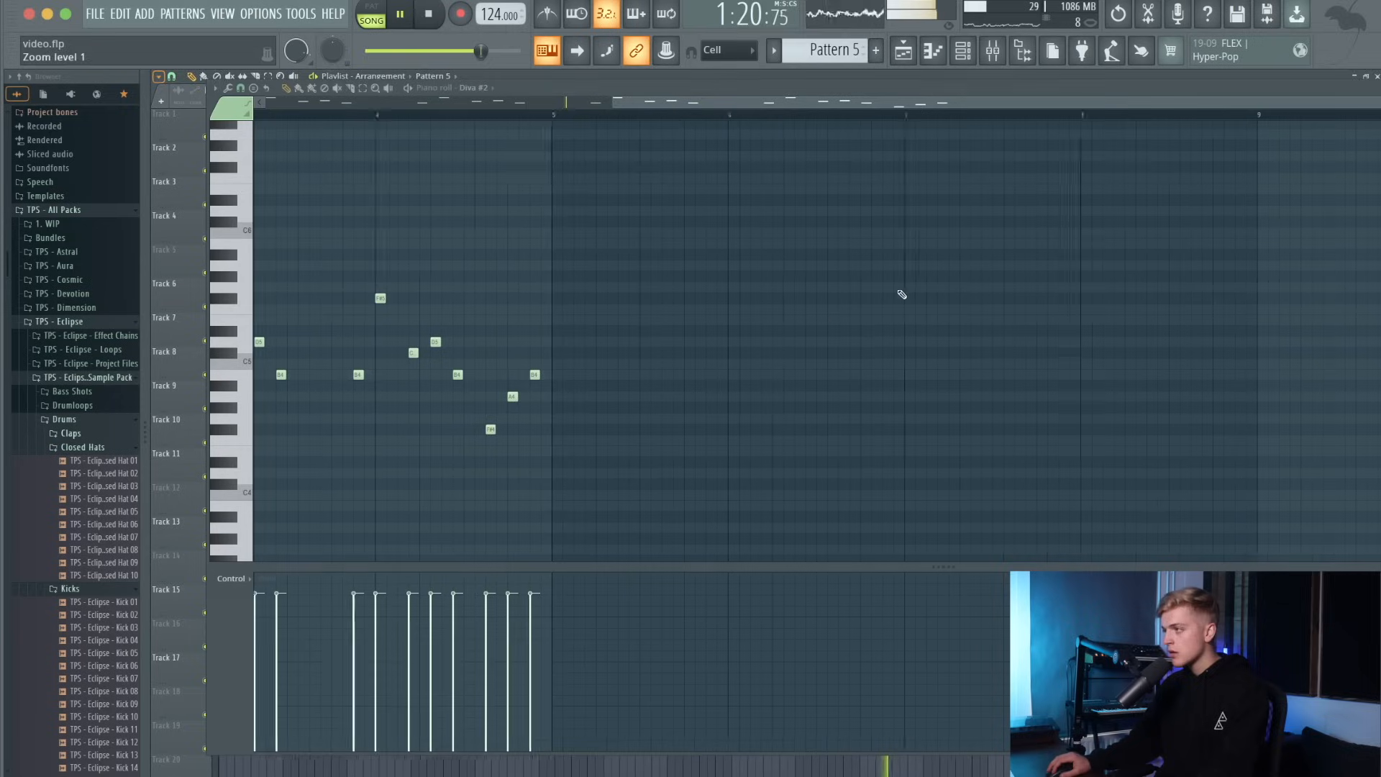
key("ctrl+Up")
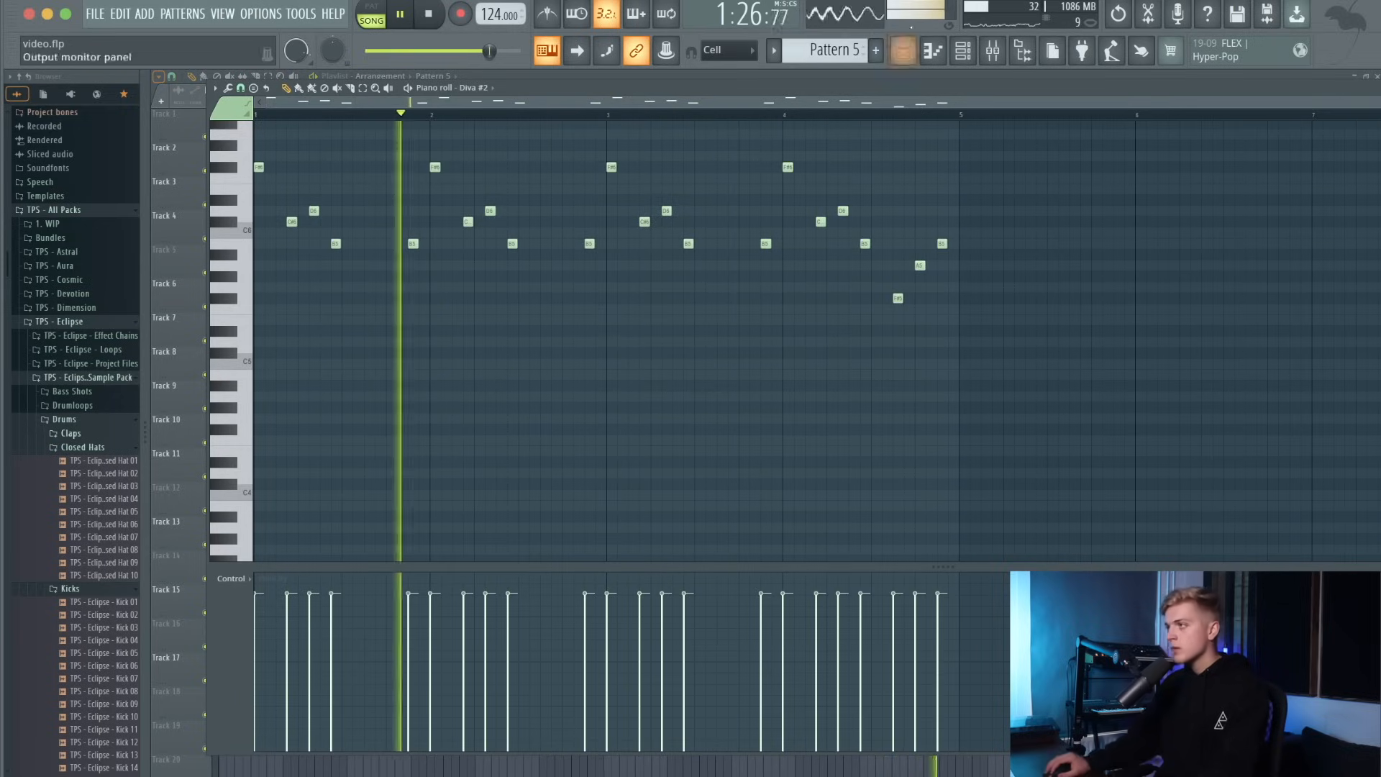
key("space")
left_click(904, 50)
key("space")
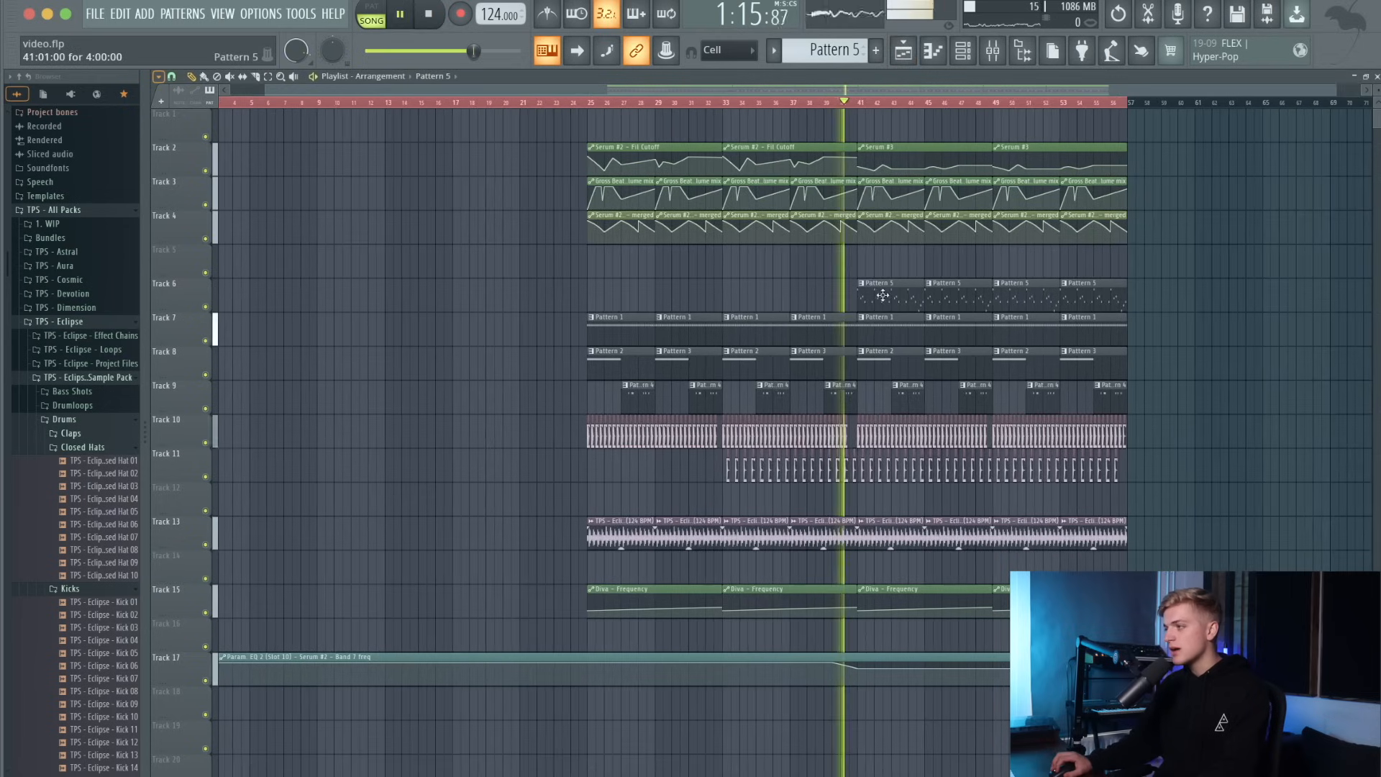
Adjust the filter cutoff of Diva #2 and create an automation clip for its Frequency parameter in the arrangement.
key("F6")
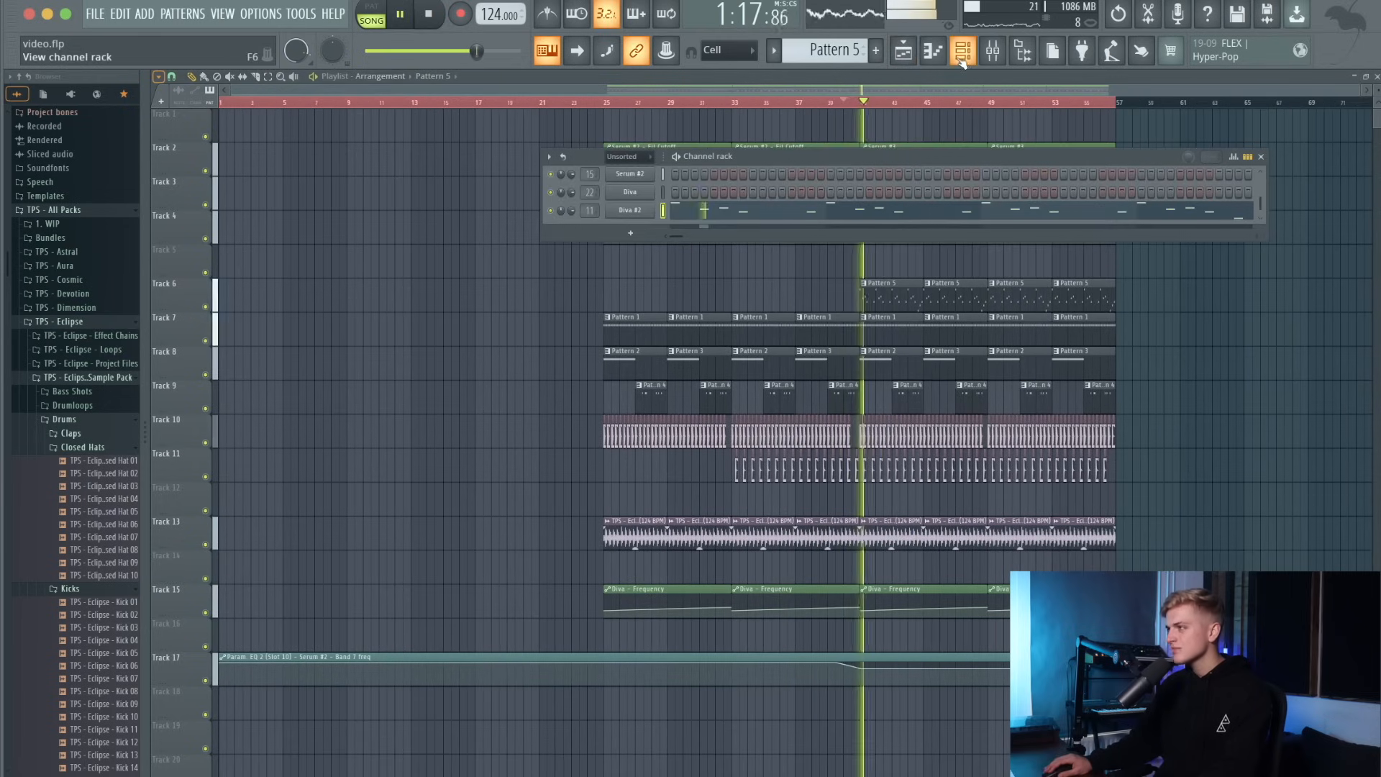
left_click(645, 210)
left_click_drag(581, 238, 586, 218)
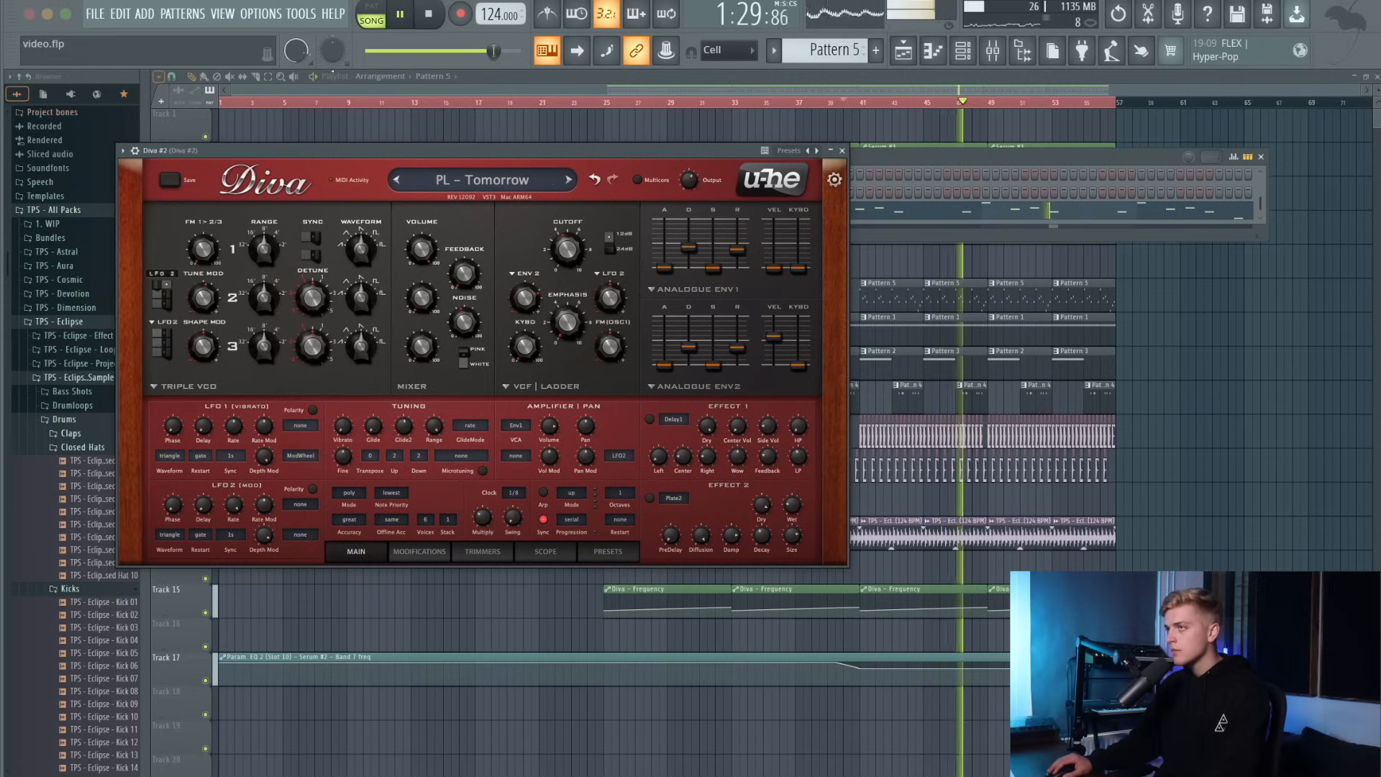
left_click(301, 13)
mouse_move(353, 168)
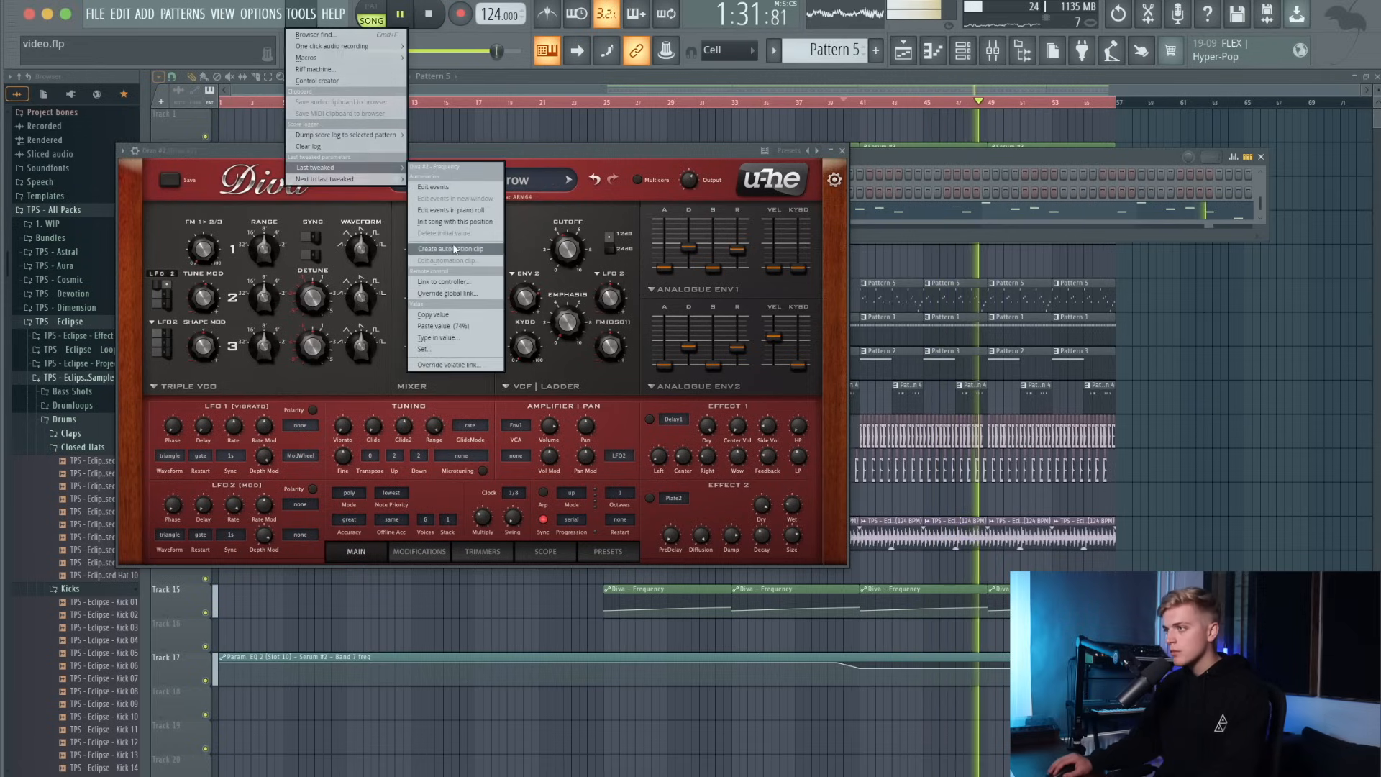
left_click(448, 261)
key("space")
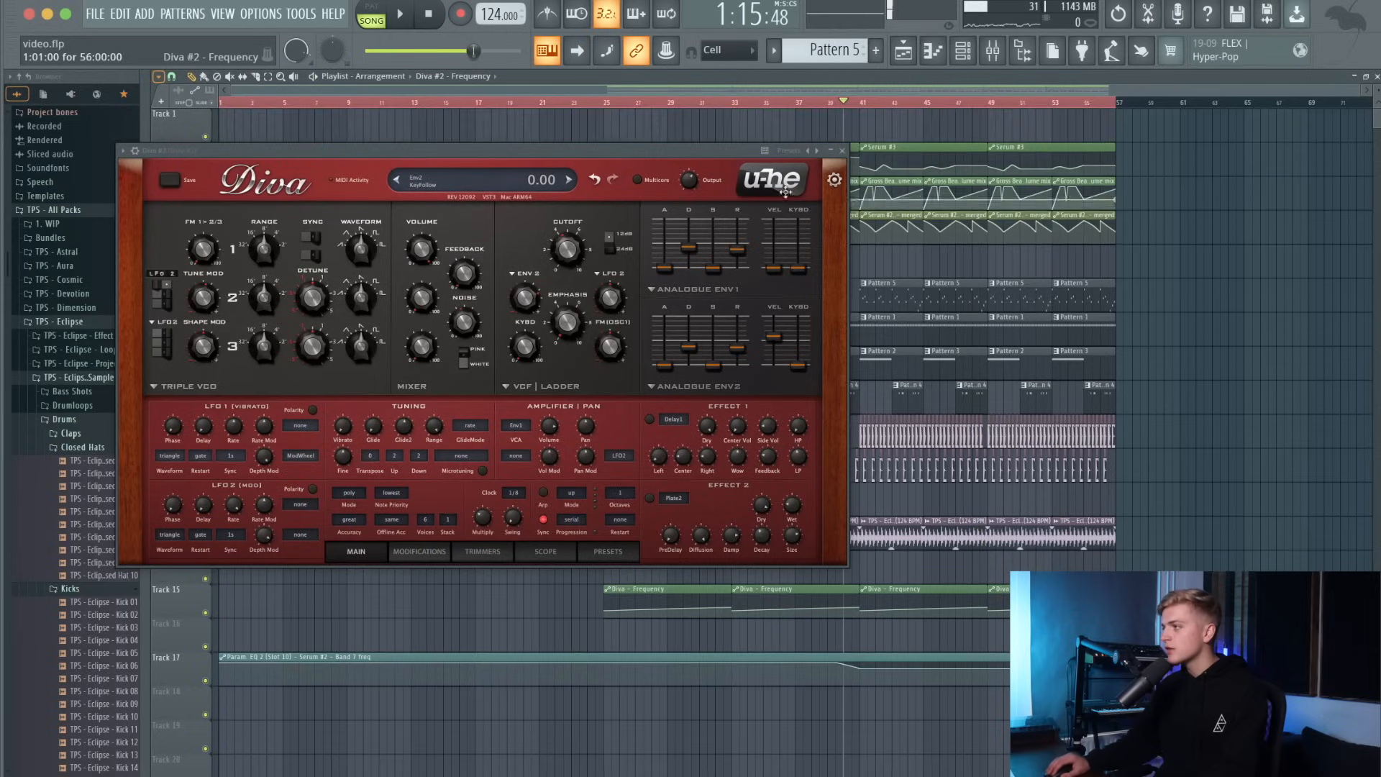
double_click(891, 296)
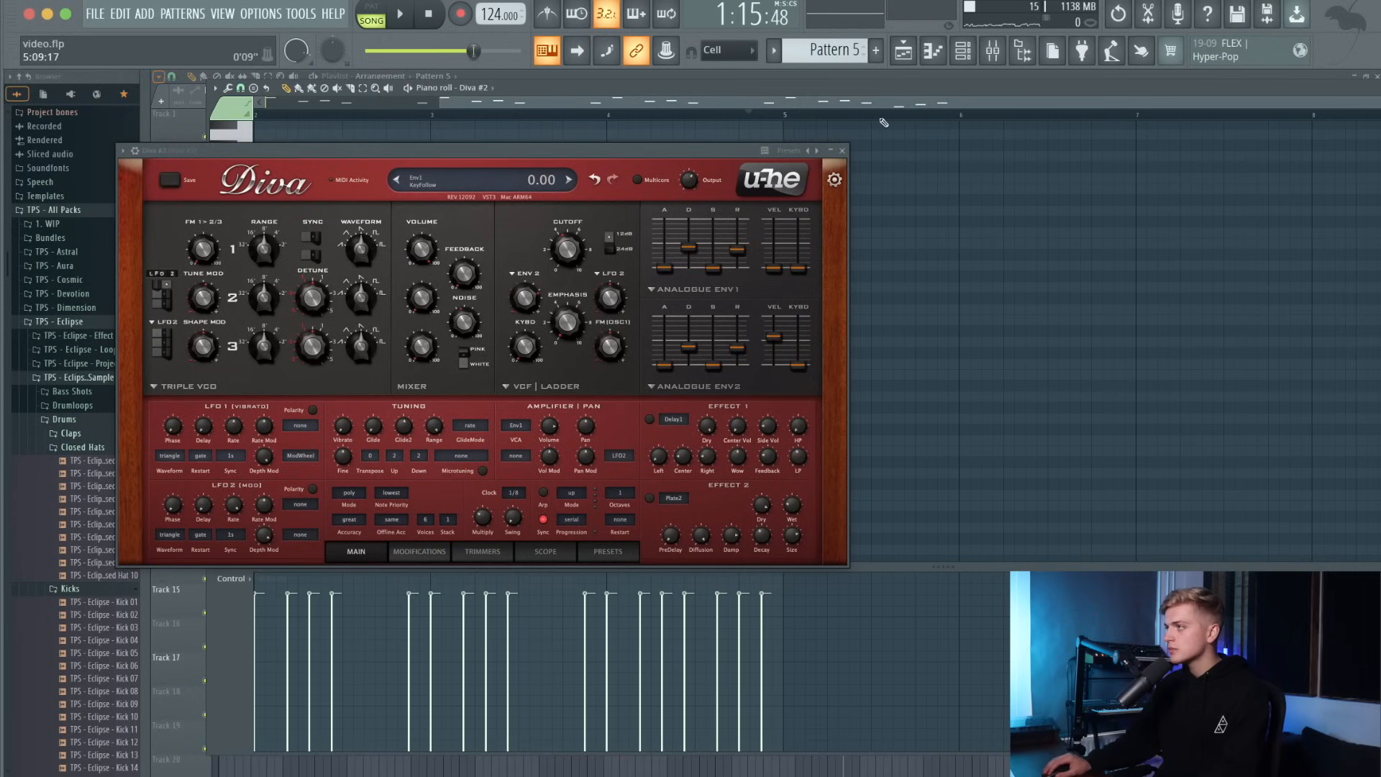
left_click(901, 59)
left_click(845, 152)
key("space")
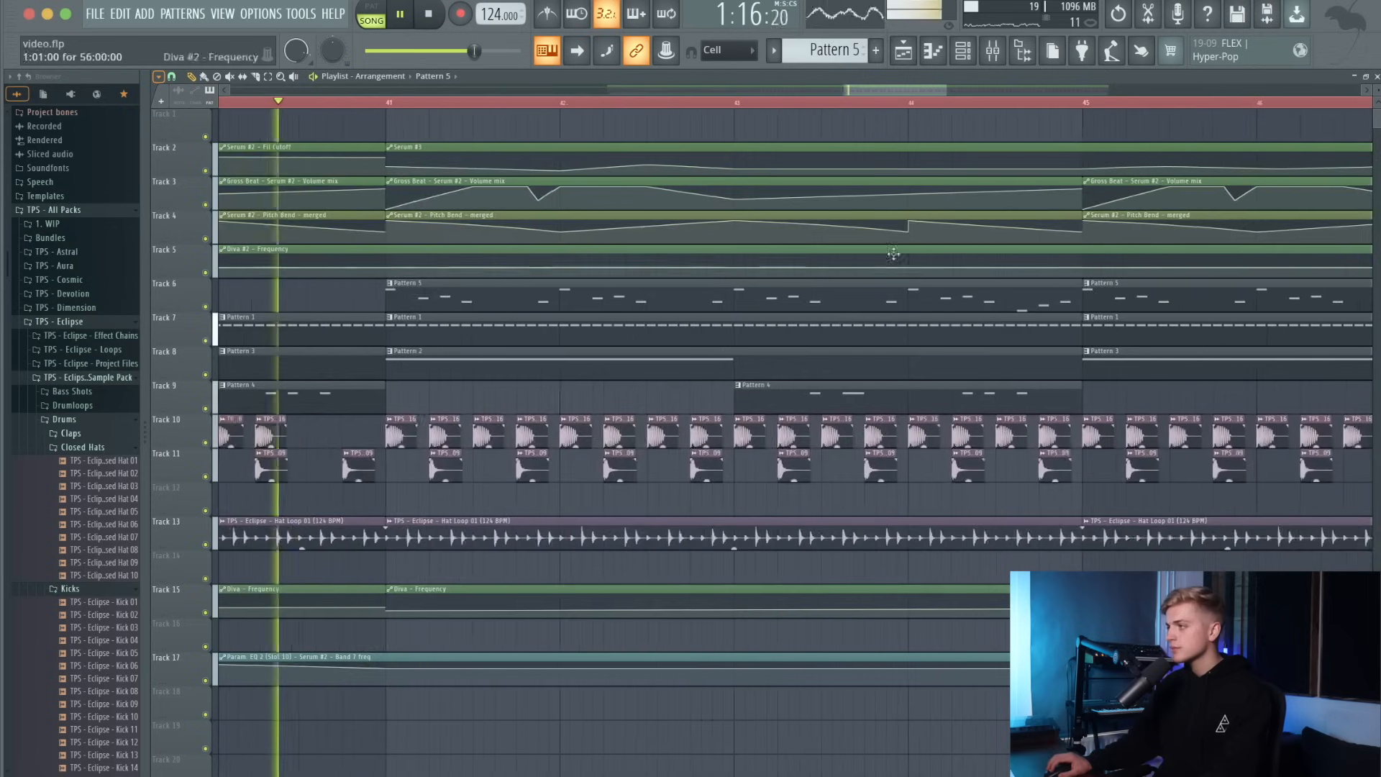
In the Diva #2 Frequency clip, copy the start point's value and add a point at 34% at bar 41.
right_click(221, 267)
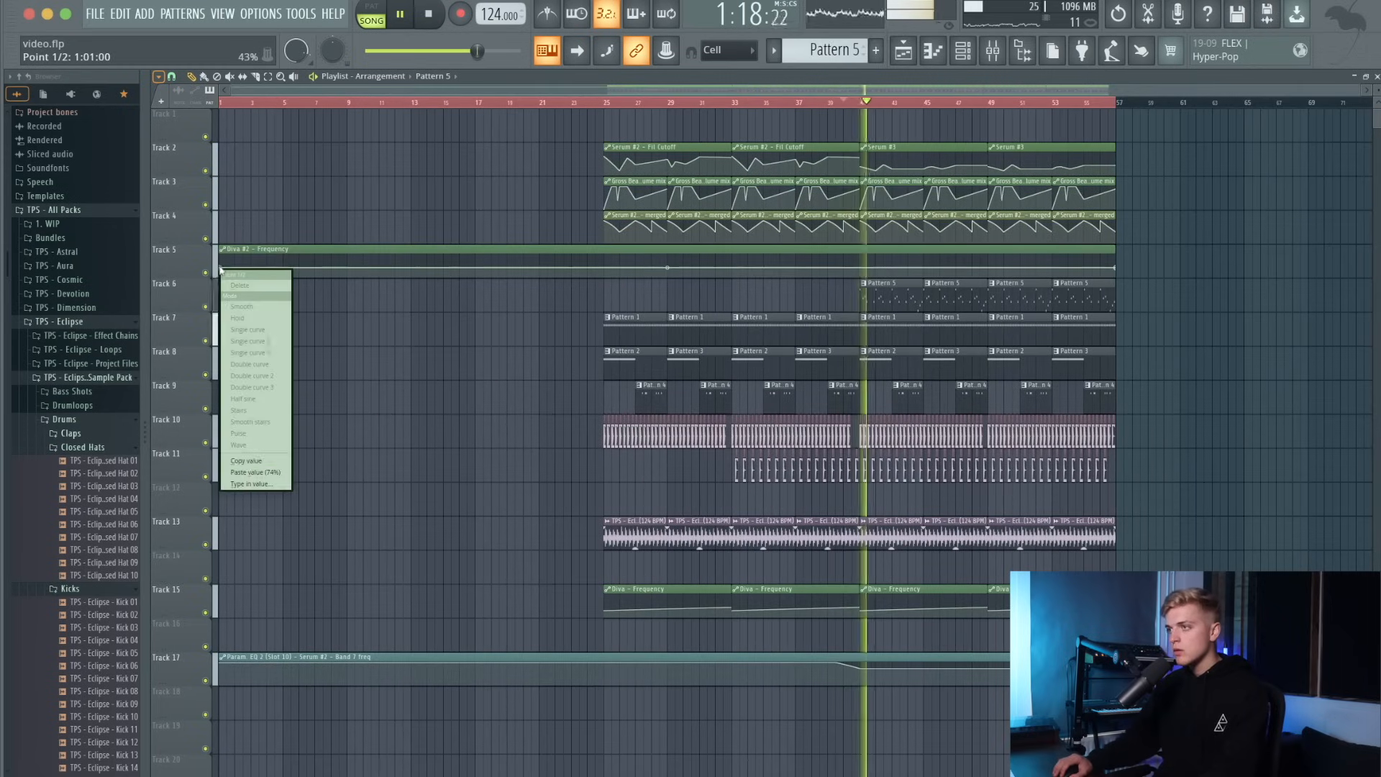
left_click(251, 461)
right_click(861, 270)
right_click(860, 269)
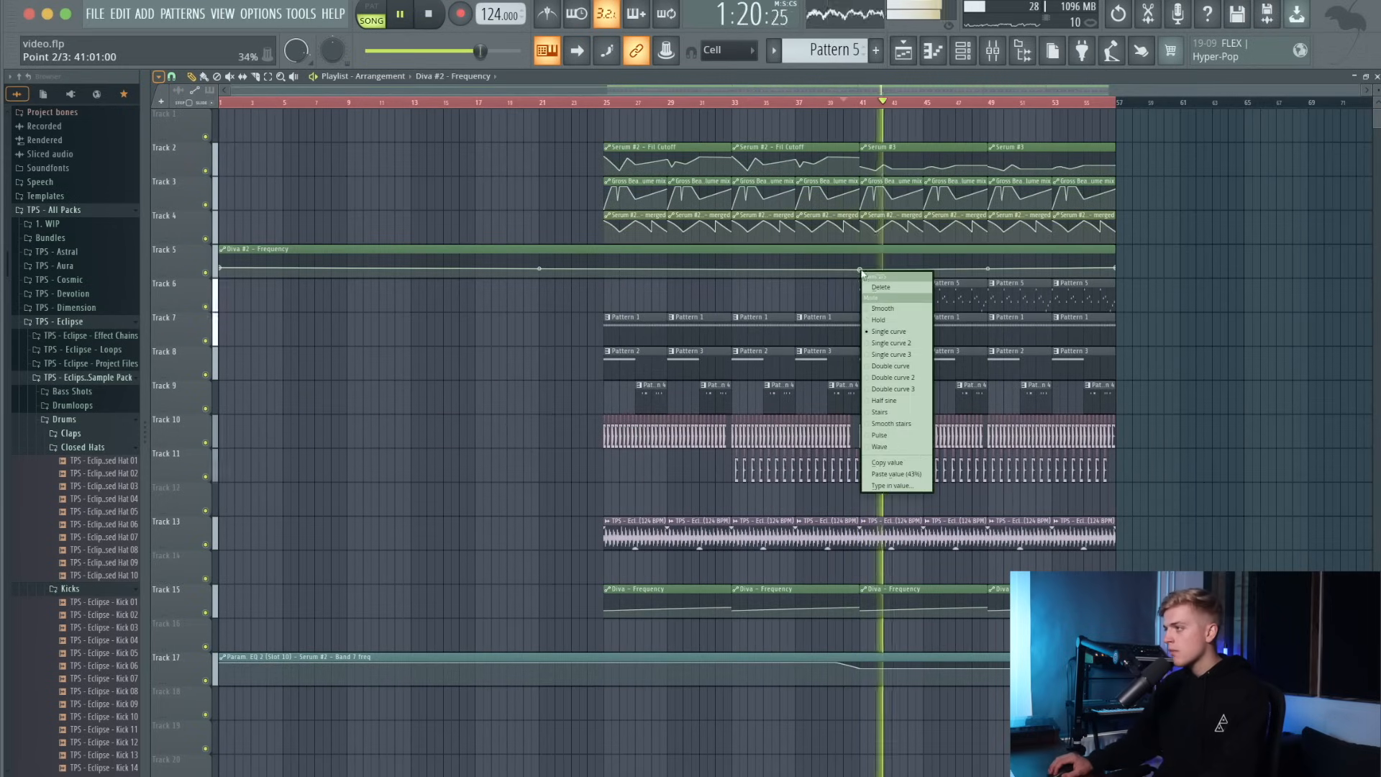
left_click(890, 474)
Copy the 34% value of the bar 41 point in the Diva #2 Frequency clip.
scroll(793, 272, "up", 4)
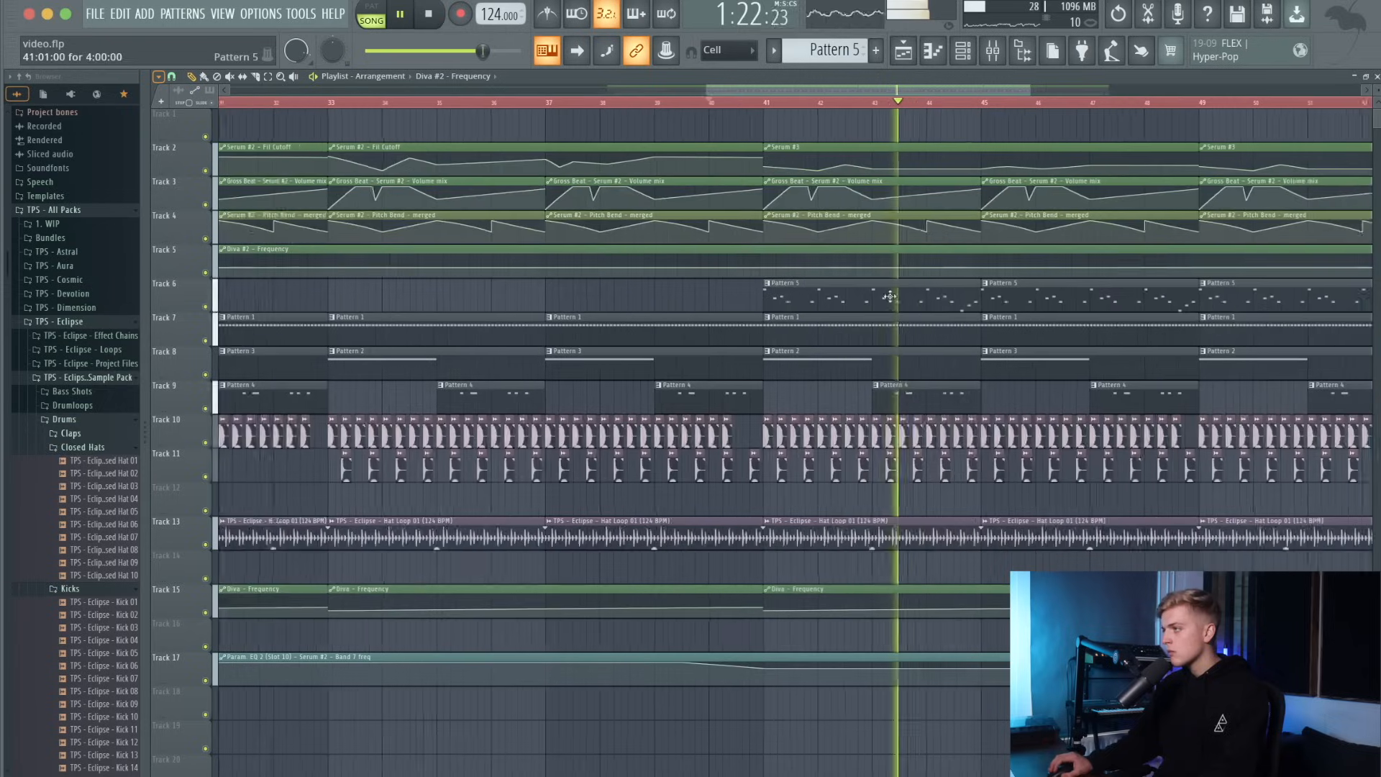
right_click(762, 268)
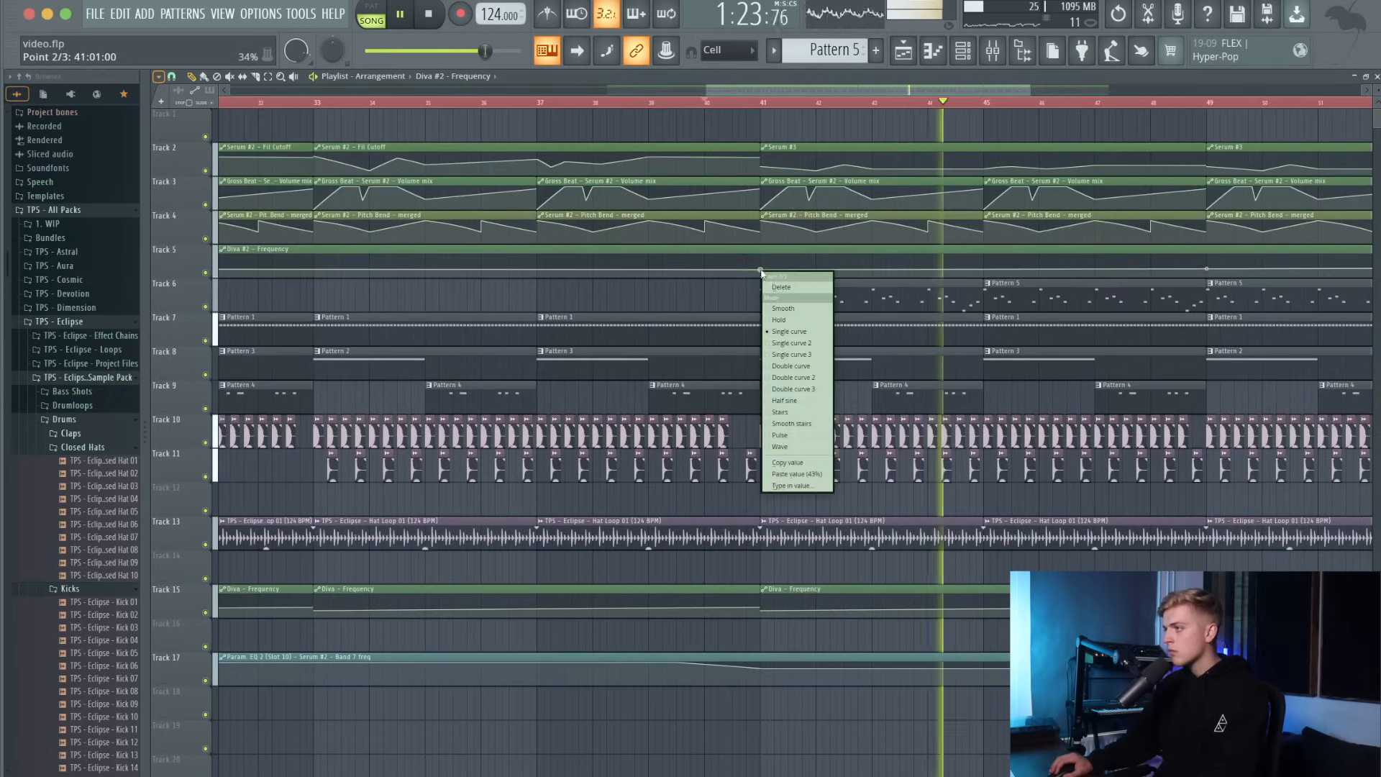
left_click(792, 473)
scroll(779, 339, "down", 3)
scroll(906, 305, "down", 2)
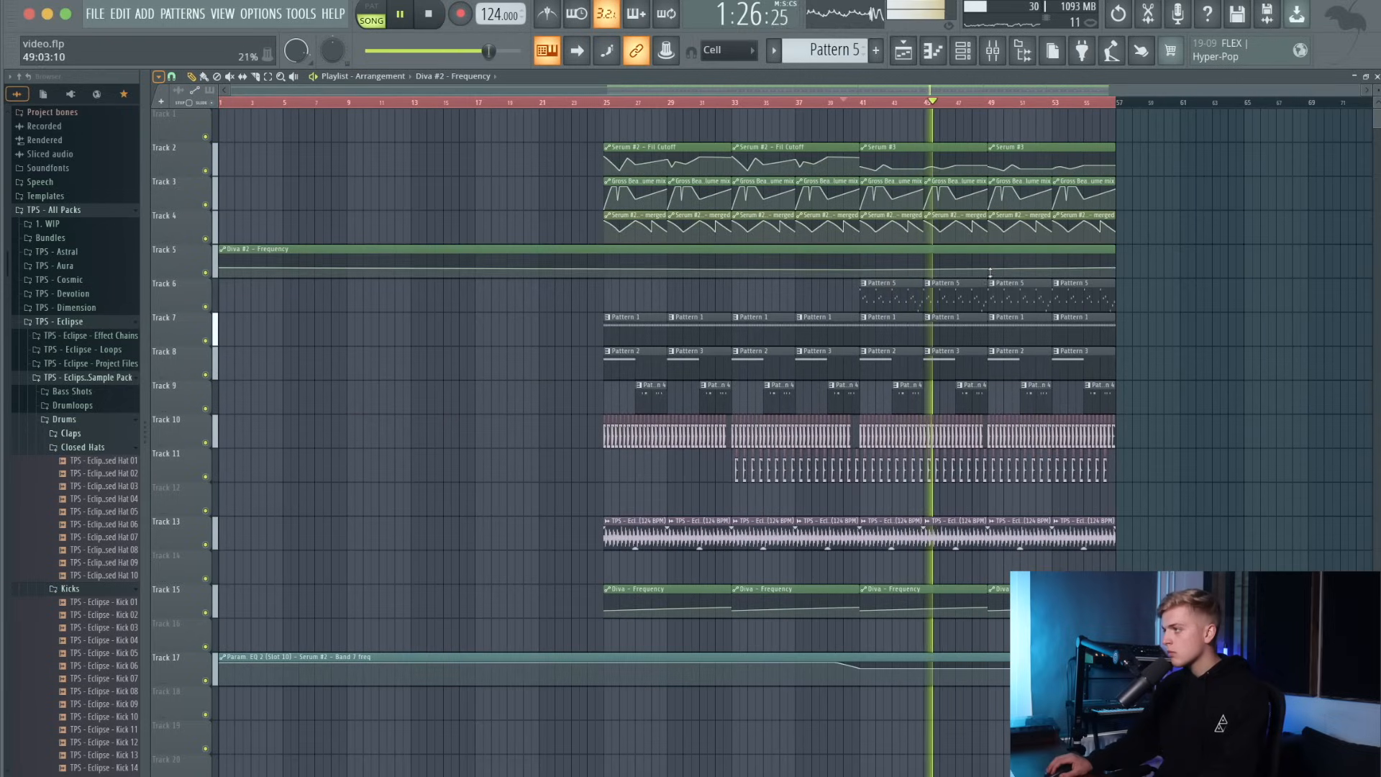
Shape the Diva #2 Frequency clip to rise to 71% at bar 49, with a second point there dropping it back down.
scroll(989, 272, "up", 5)
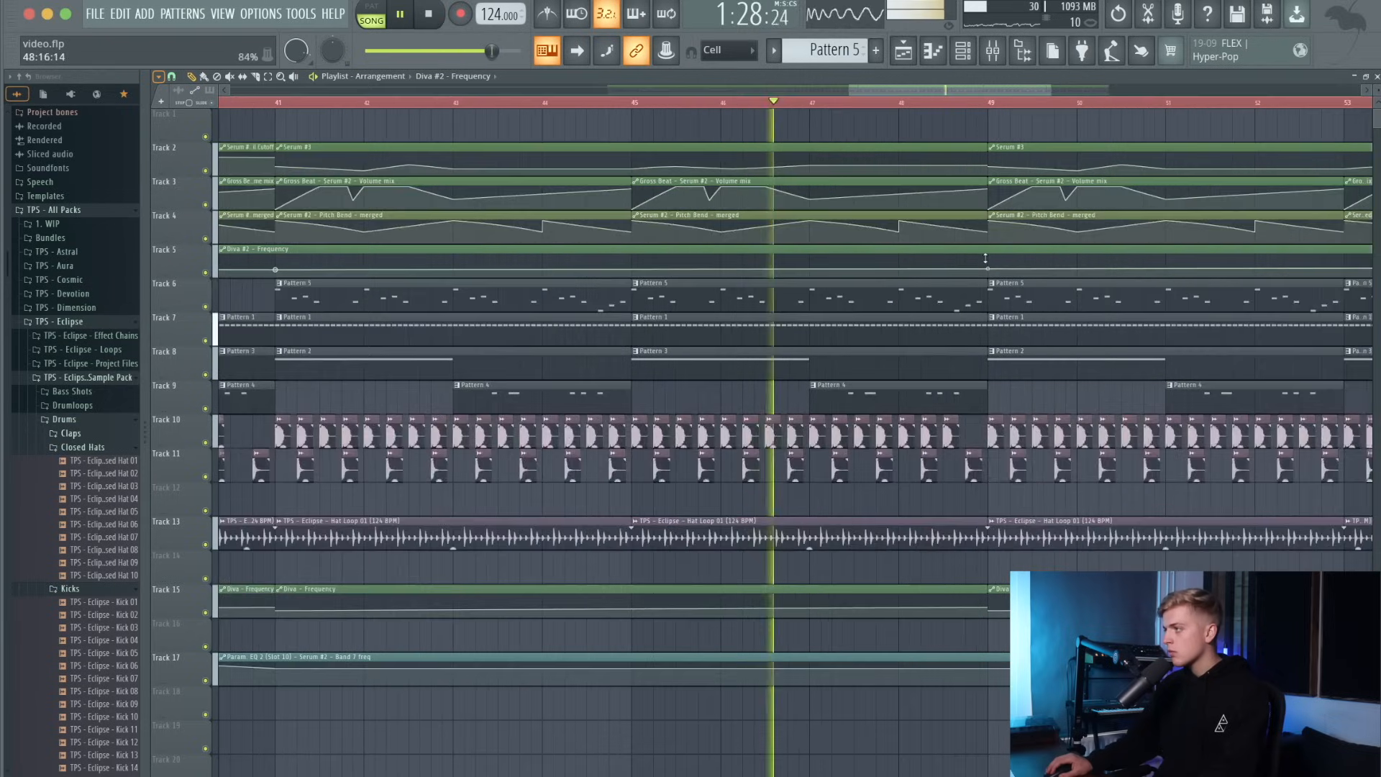
right_click(988, 268)
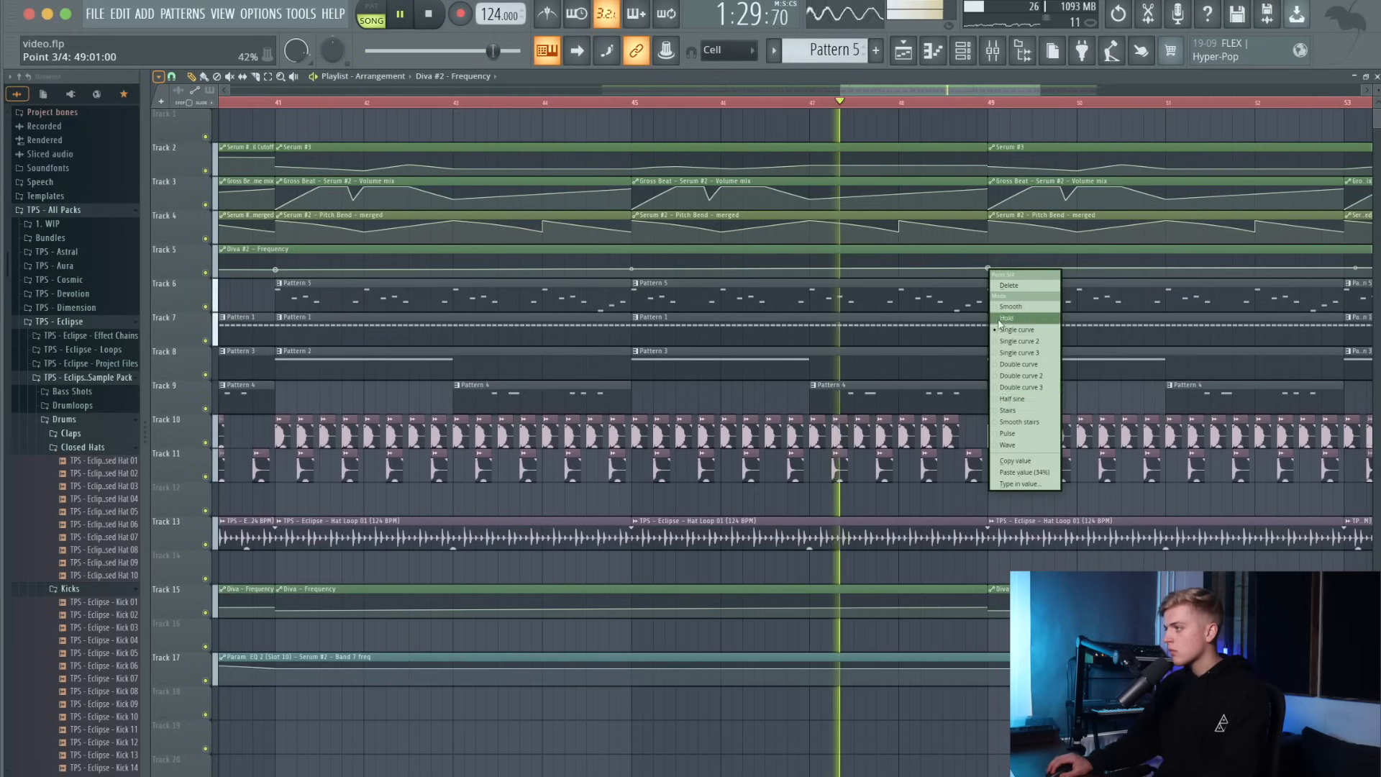
left_click(1034, 462)
scroll(990, 265, "down", 1)
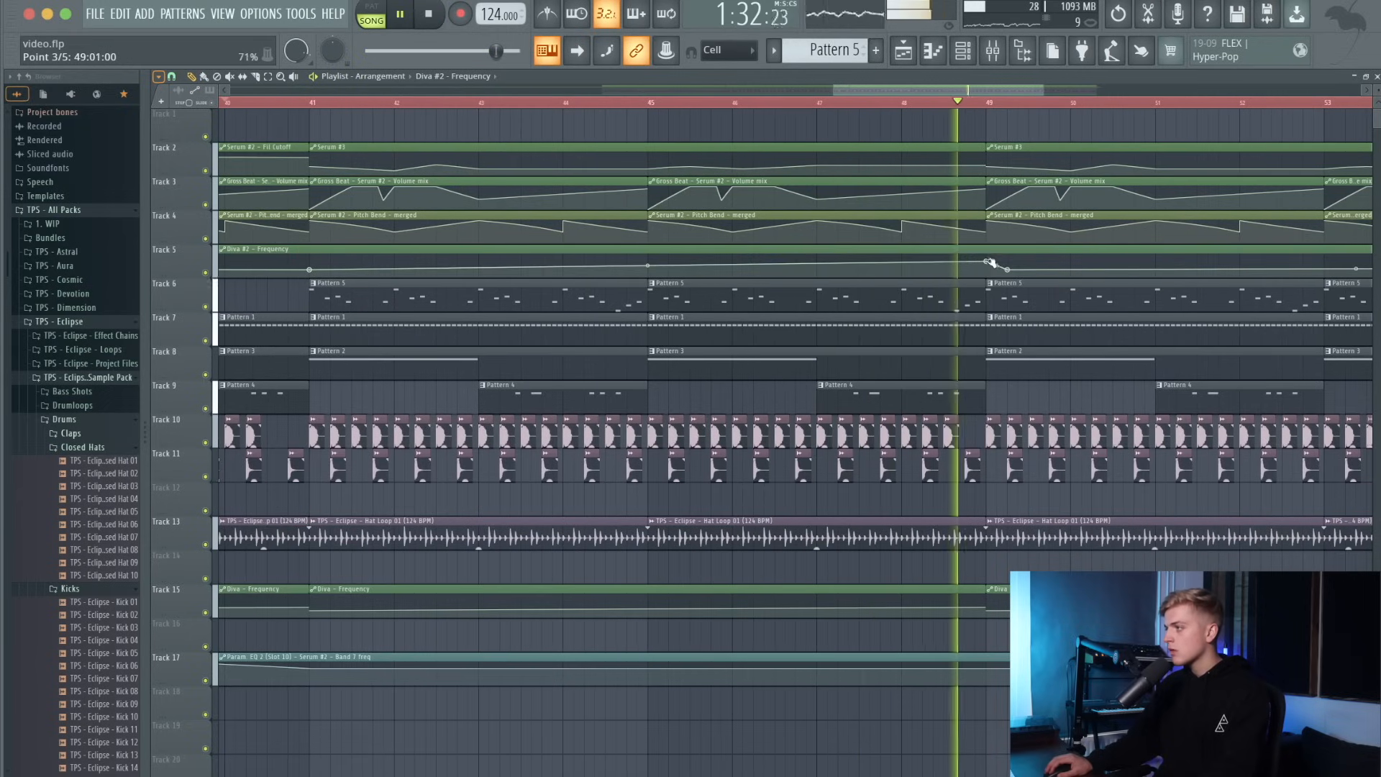
scroll(990, 266, "down", 3)
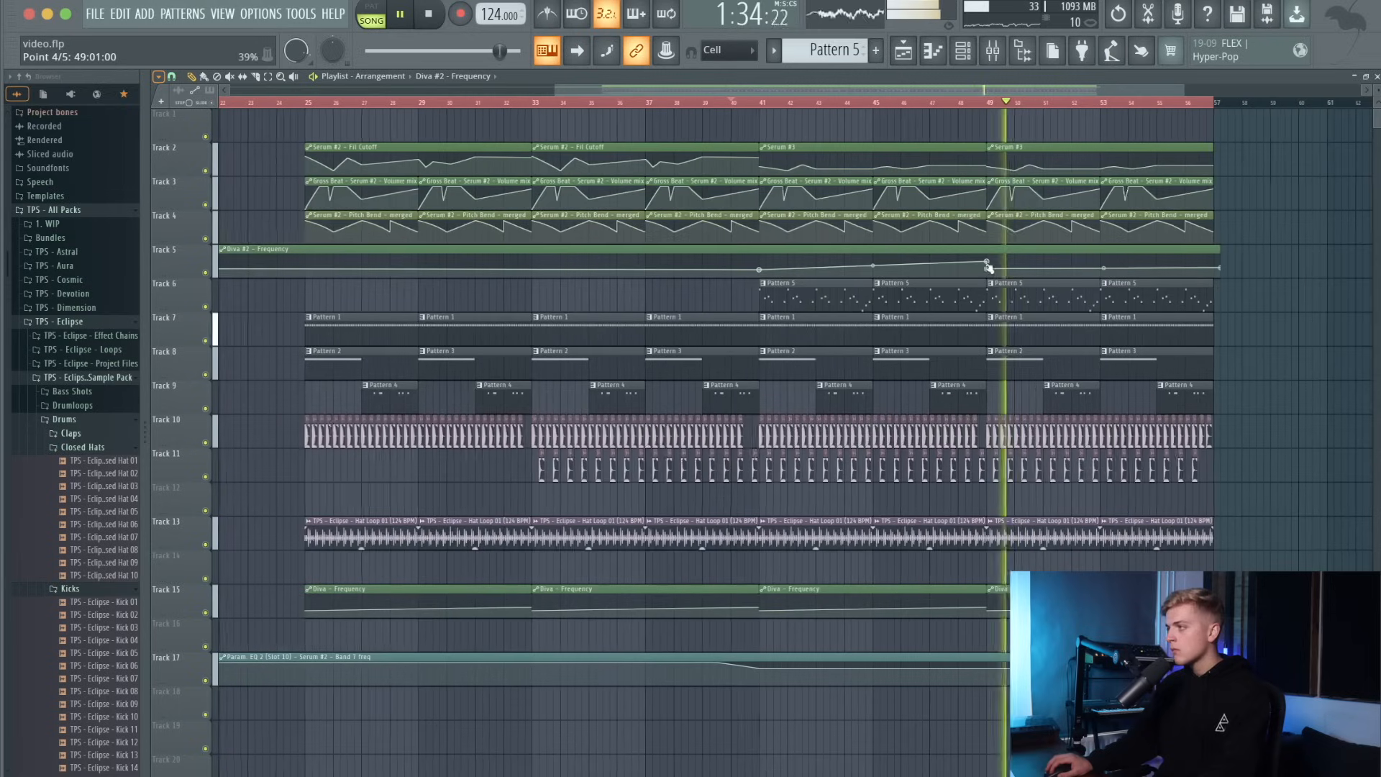
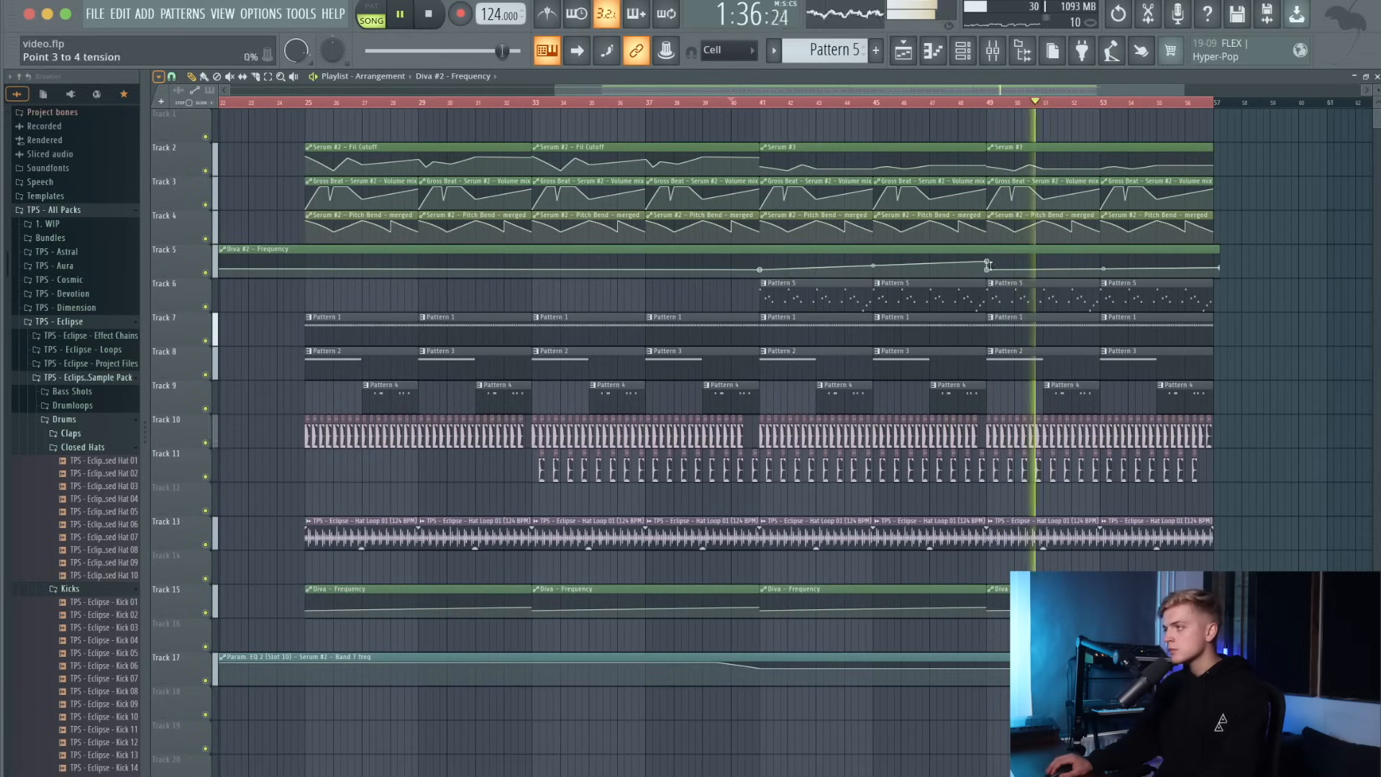
Copy the 71% value of the bar 49 peak and paste it onto the Diva #2 Frequency clip's point at bar 57.
right_click(987, 263)
left_click(1021, 453)
right_click(1218, 267)
left_click(1244, 469)
right_click(1217, 263)
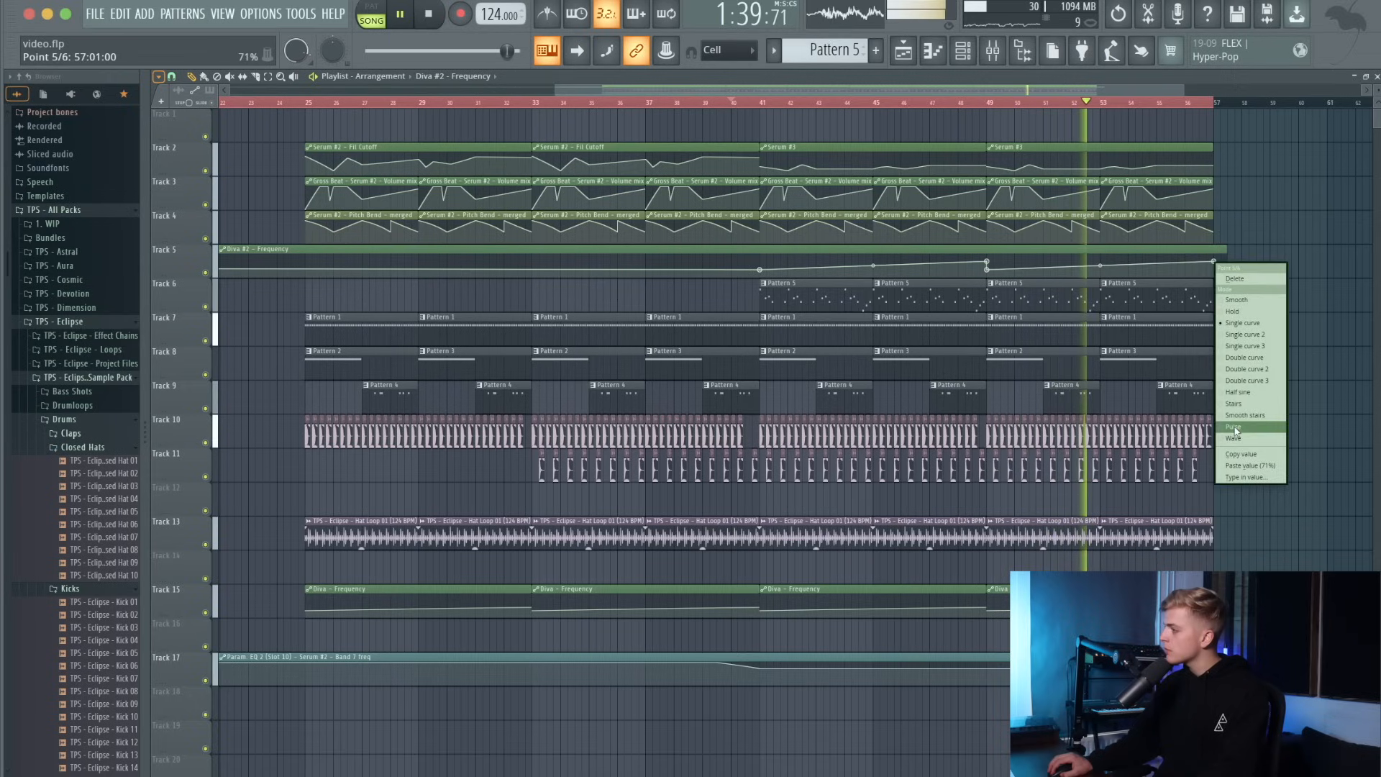
left_click(1244, 468)
left_click_drag(1230, 269, 1220, 270)
scroll(1211, 273, "down", 5)
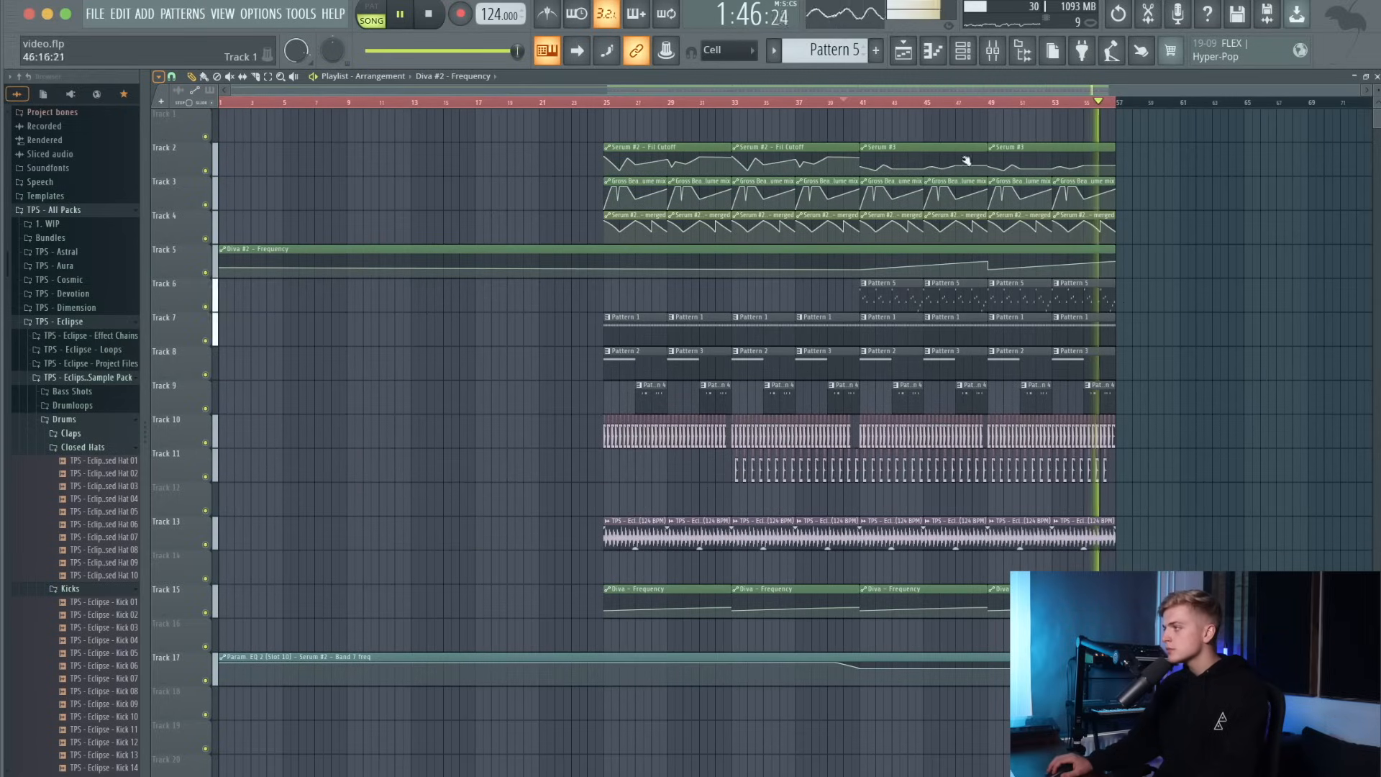
Place a Pattern 5 clip on Track 6 at bar 57 and lengthen the Diva #2 Frequency clip past it, to about bar 63.
left_click(1122, 292)
left_click_drag(1115, 249, 1211, 246)
key("space")
key("space")
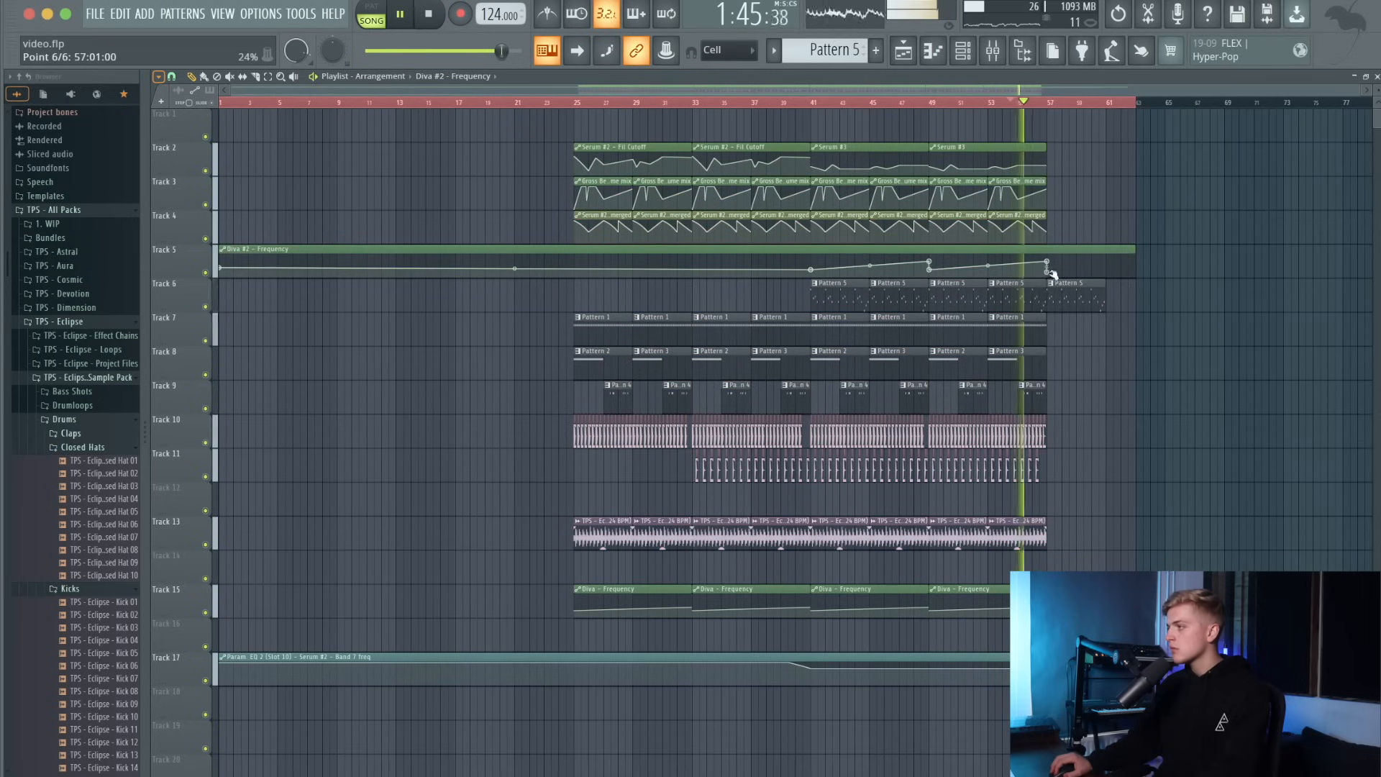
Extend the Diva #2 Frequency clip to about bar 73 and carry the bar 57 drop point's 24% value to its end.
right_click(1050, 271)
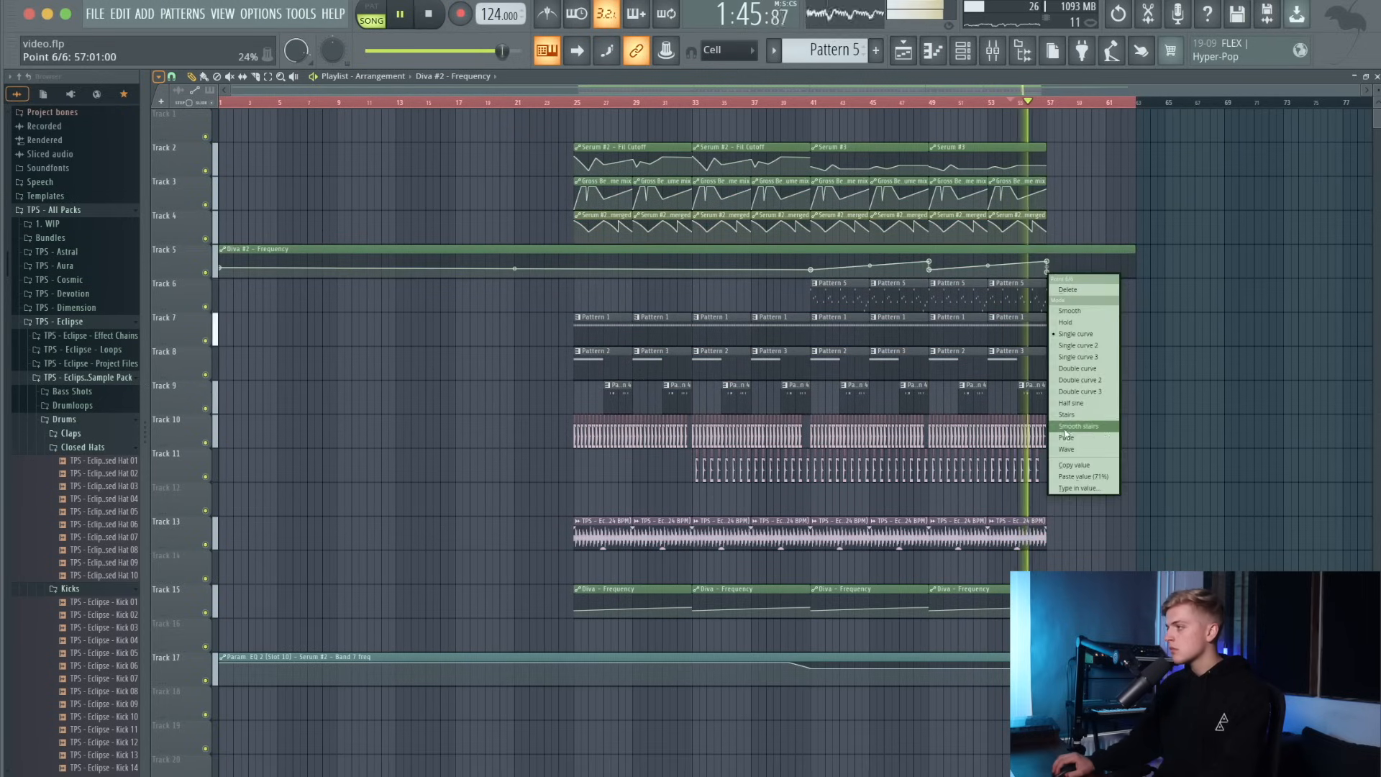
left_click(1085, 465)
left_click_drag(1134, 248, 1261, 257)
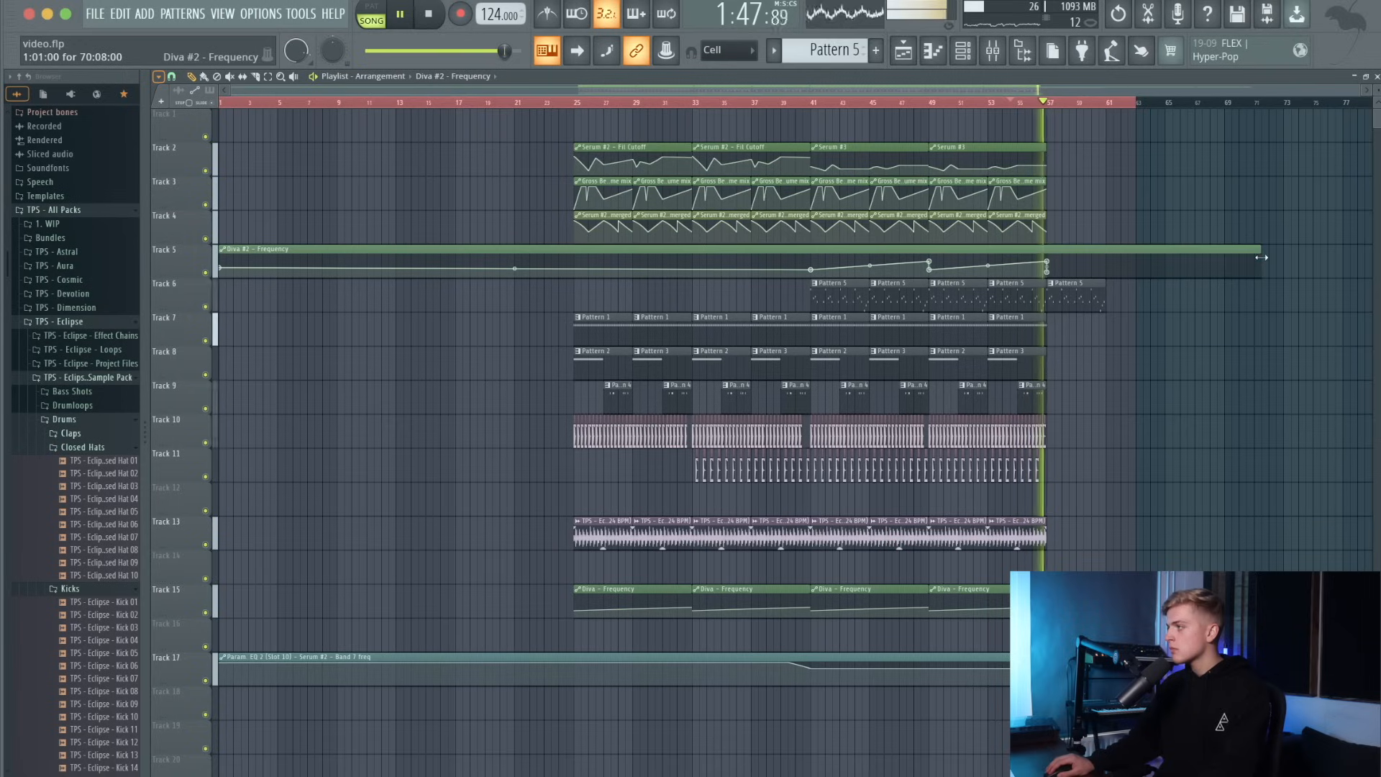
left_click(1281, 273)
right_click(1283, 275)
left_click(1284, 274)
right_click(1284, 276)
left_click(1304, 450)
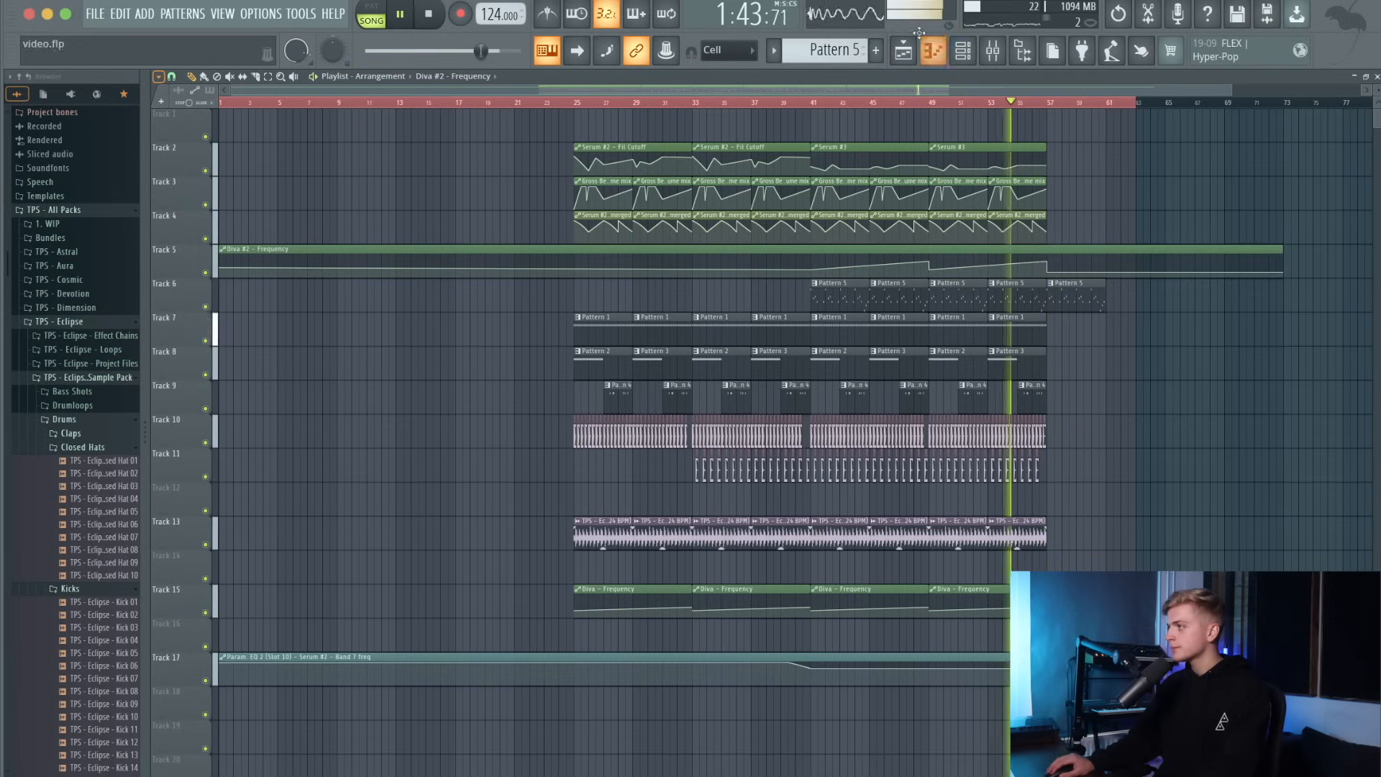
Repeat the Pattern 5 clip along Track 6 from bar 61 up to bar 73.
left_click(1108, 294)
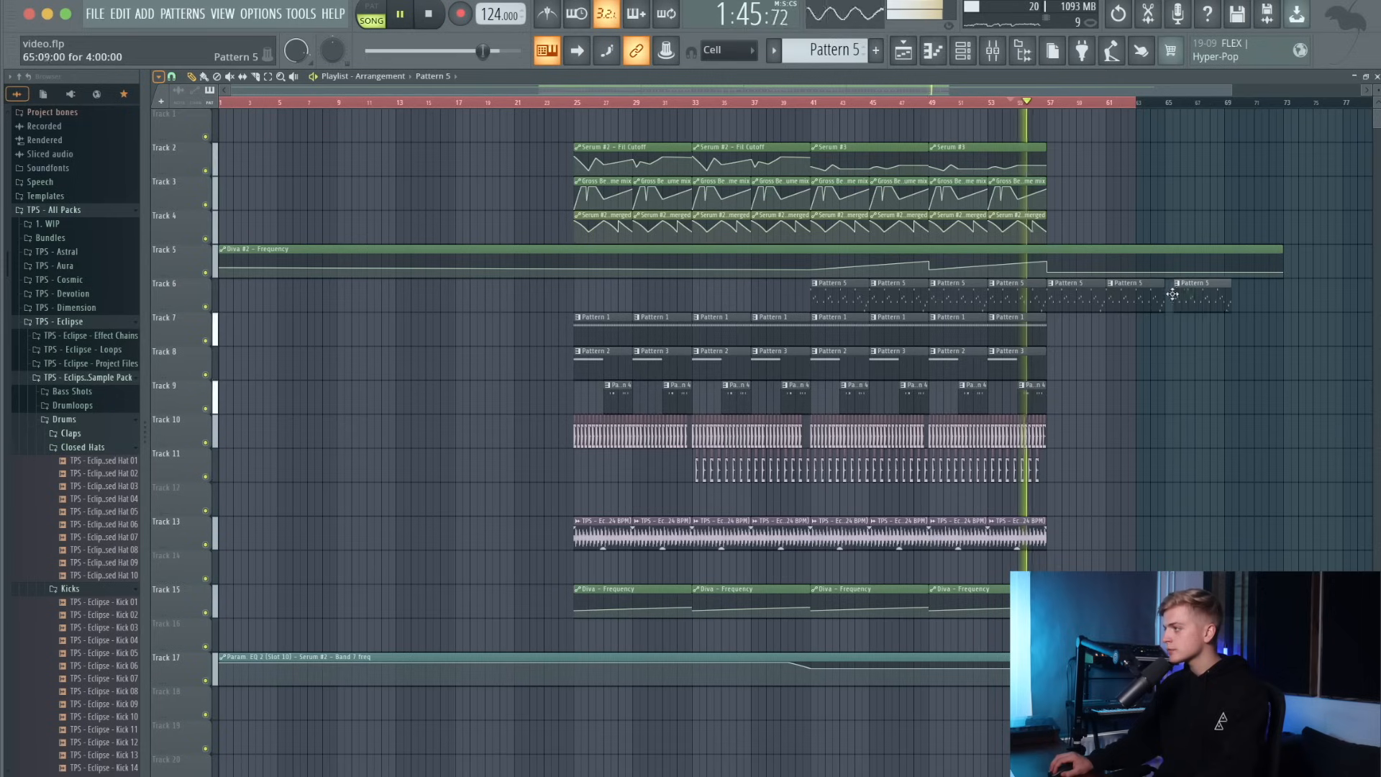
key("ctrl+a")
key("ctrl+d")
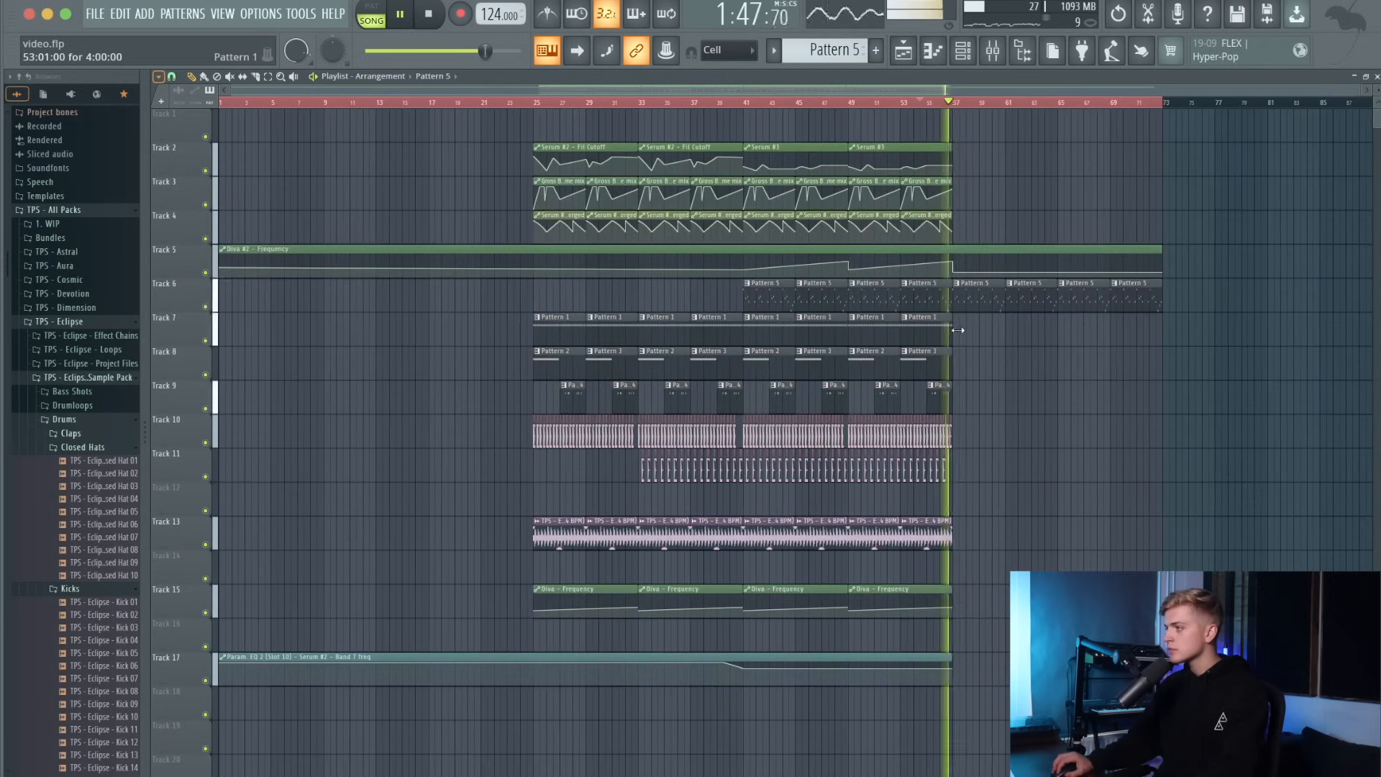
Place four more Pattern 1 clips on Track 7 from bar 57 to bar 73 and stop playback.
left_click(959, 331)
left_click(1054, 325)
left_click(1008, 330)
left_click(1057, 330)
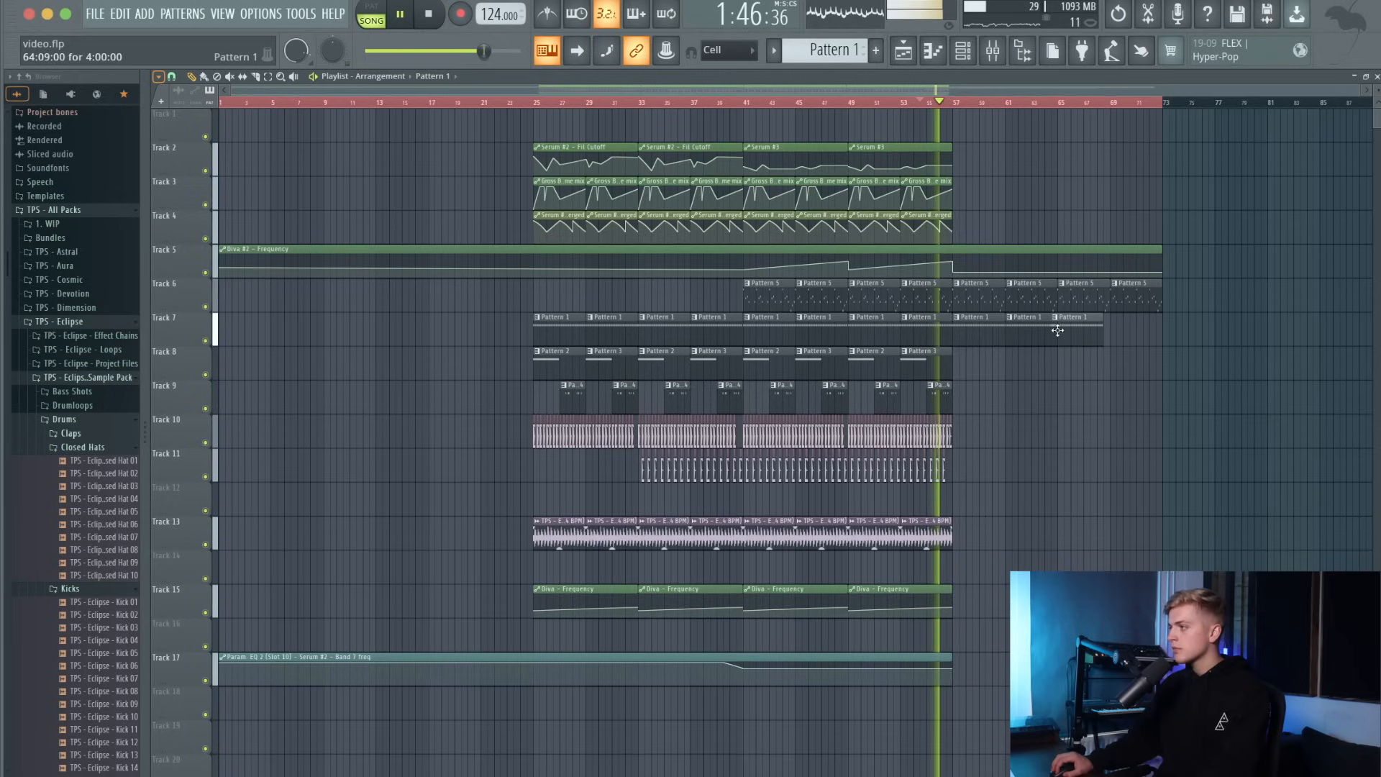
left_click(1114, 332)
key("space")
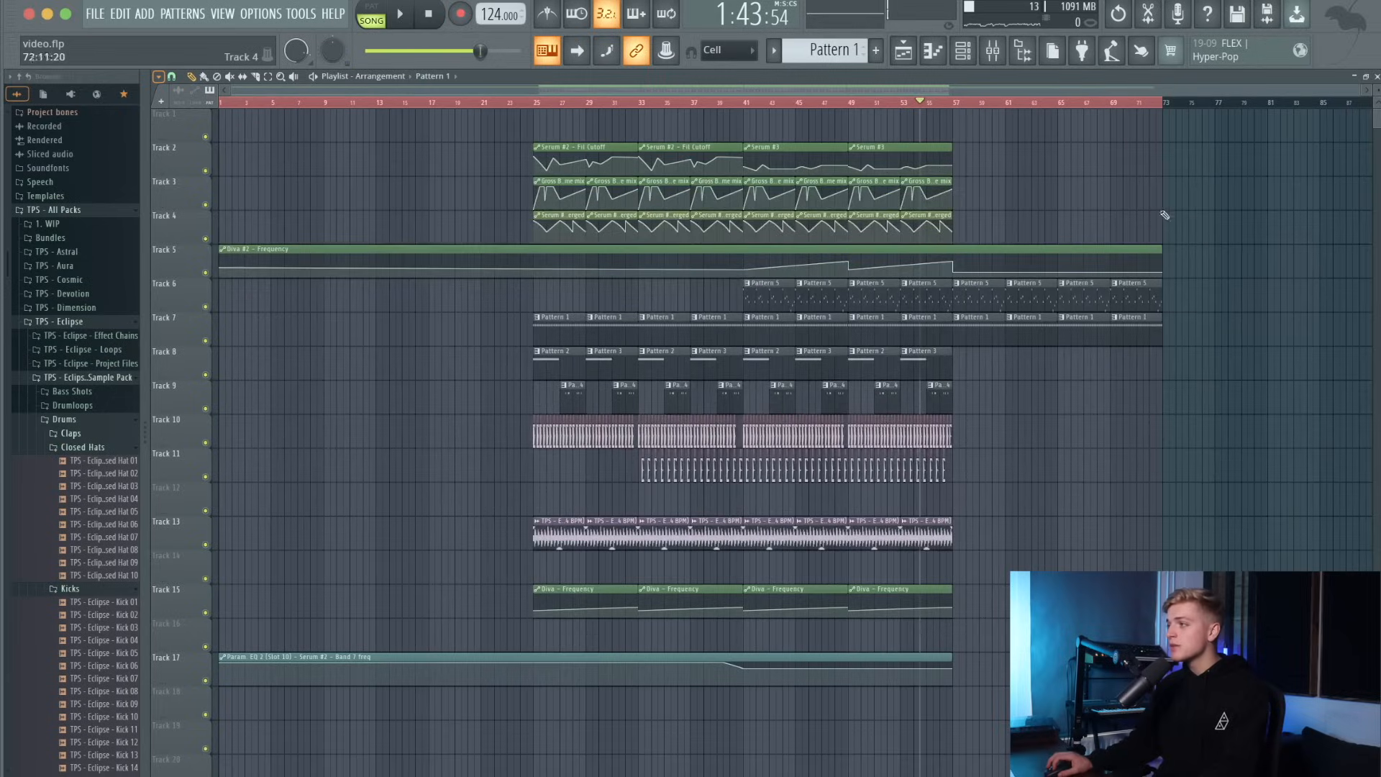
Make the Pattern 1 clip at bar 57 on Track 7 unique and open its notes for editing.
scroll(1165, 215, "up", 3)
scroll(928, 216, "up", 2)
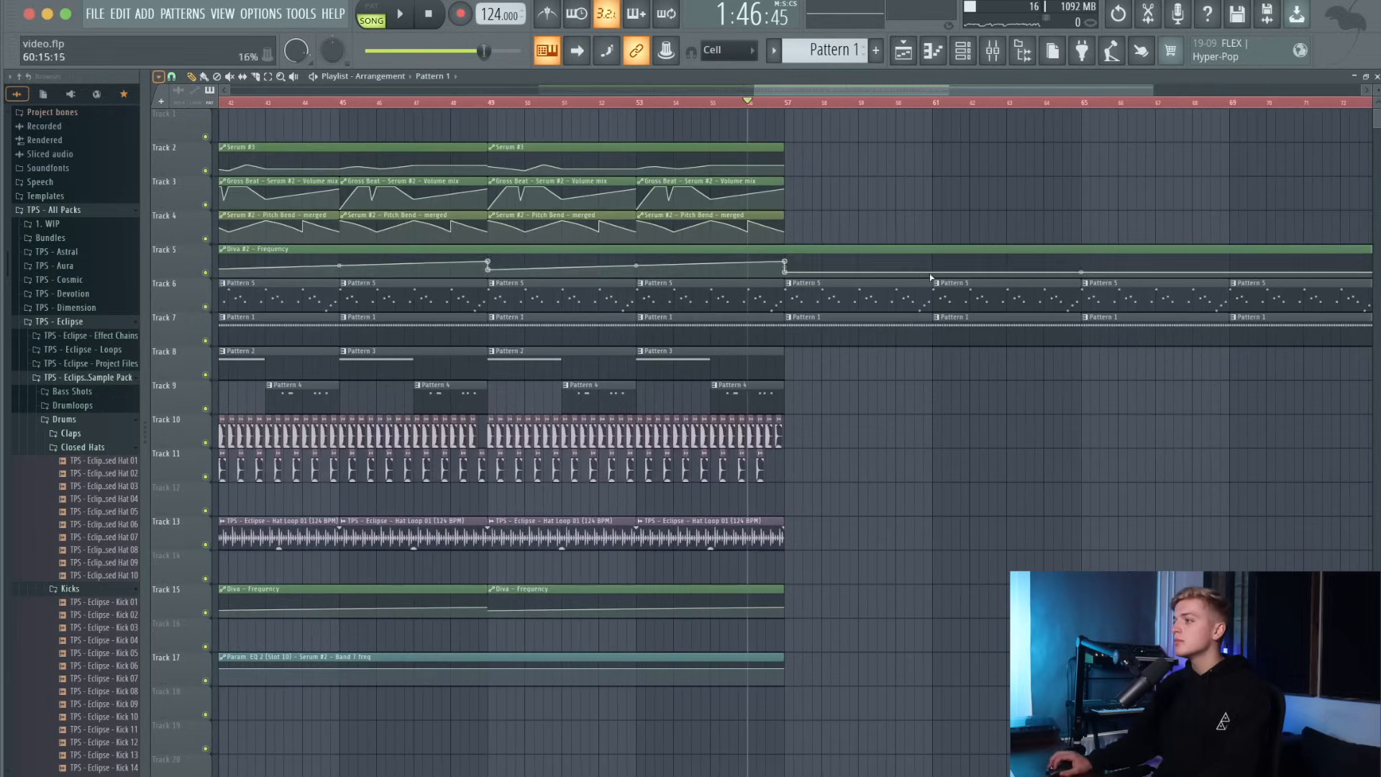
right_click(792, 320)
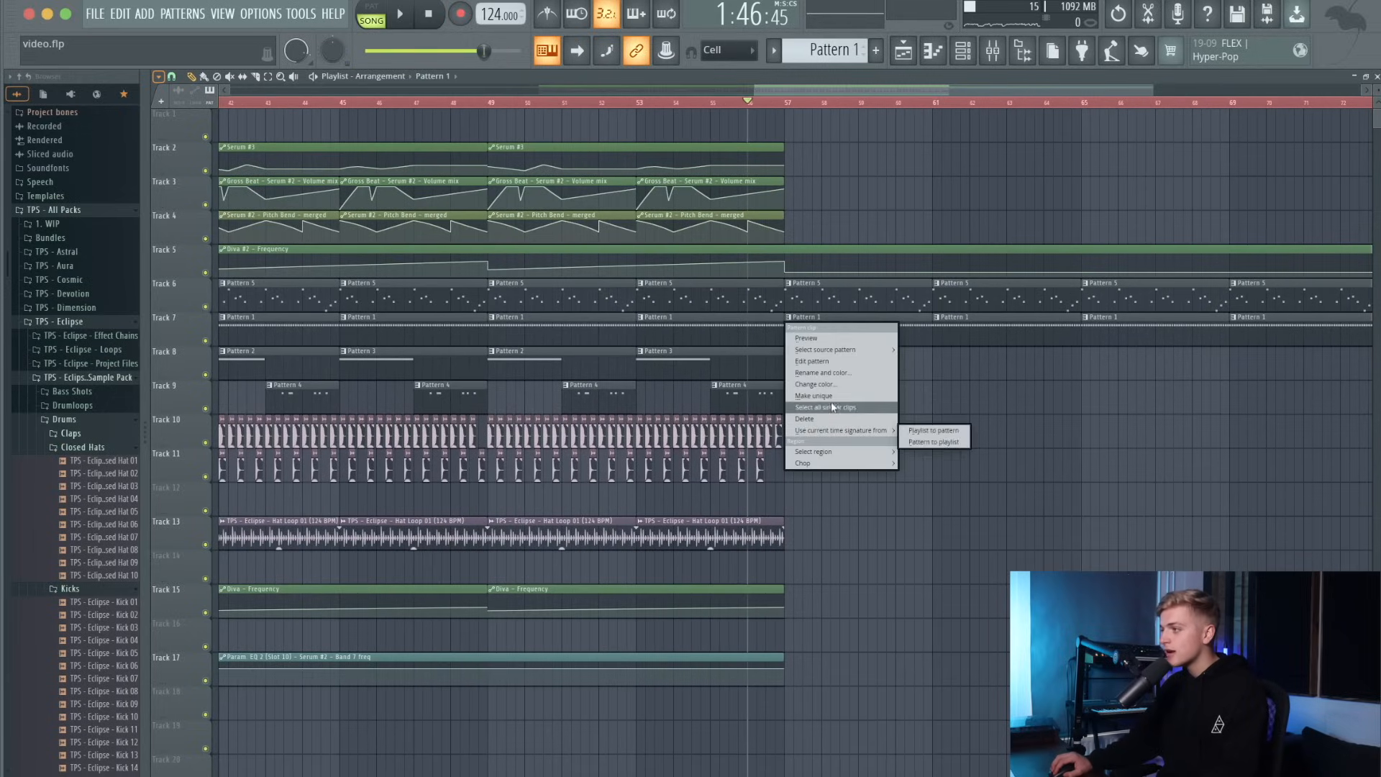
left_click(831, 396)
double_click(839, 338)
Transpose the notes in the first two bars of the unique Serum pattern up five semitones and start playback.
left_click_drag(596, 359, 241, 455)
left_click(493, 360, "super")
left_click_drag(596, 363, 216, 398)
key("shift+Up")
key("shift+Up")
key("shift+Up")
key("shift+Up")
key("shift+Up")
key("space")
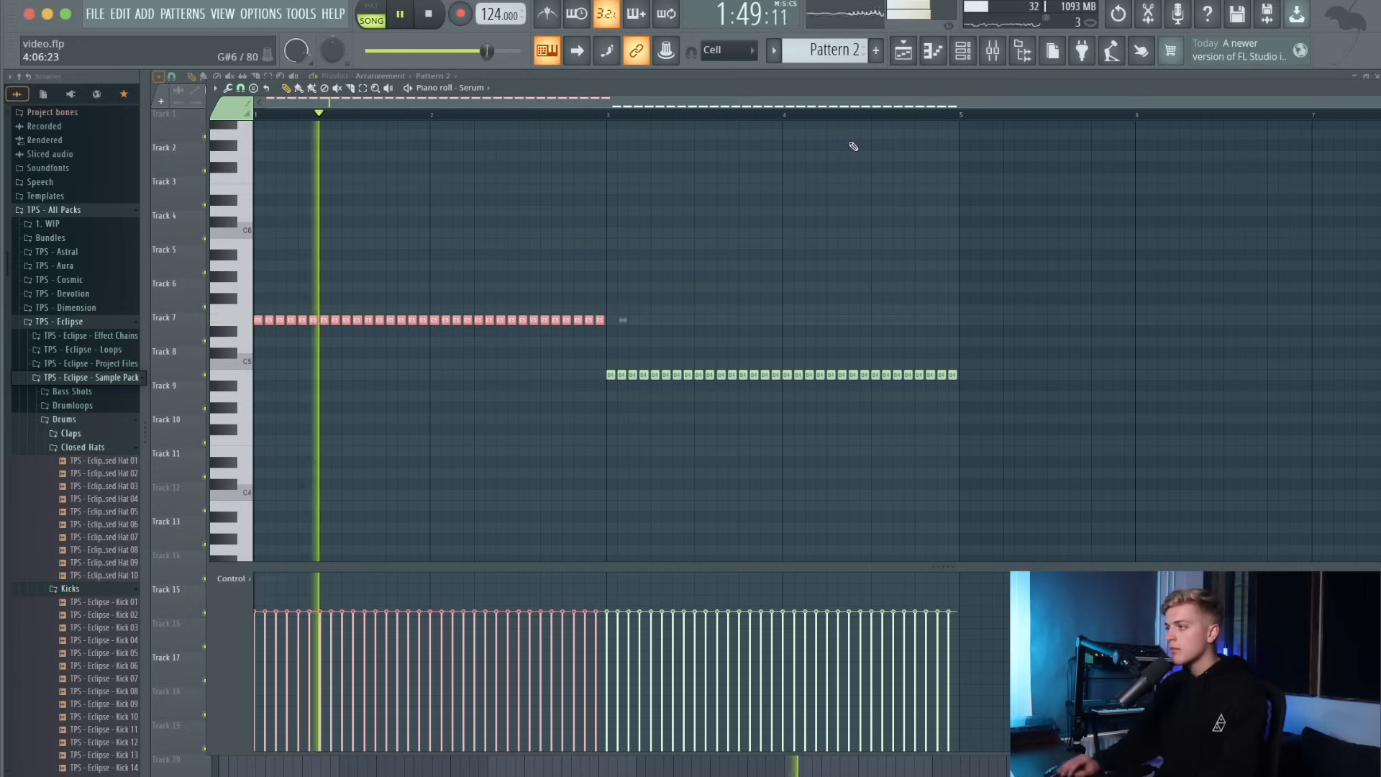
Transpose the notes in the last two bars of Pattern 2 up three semitones and return to the playlist.
left_click_drag(568, 349, 1035, 417)
key("shift+Up")
key("shift+Up")
key("shift+Up")
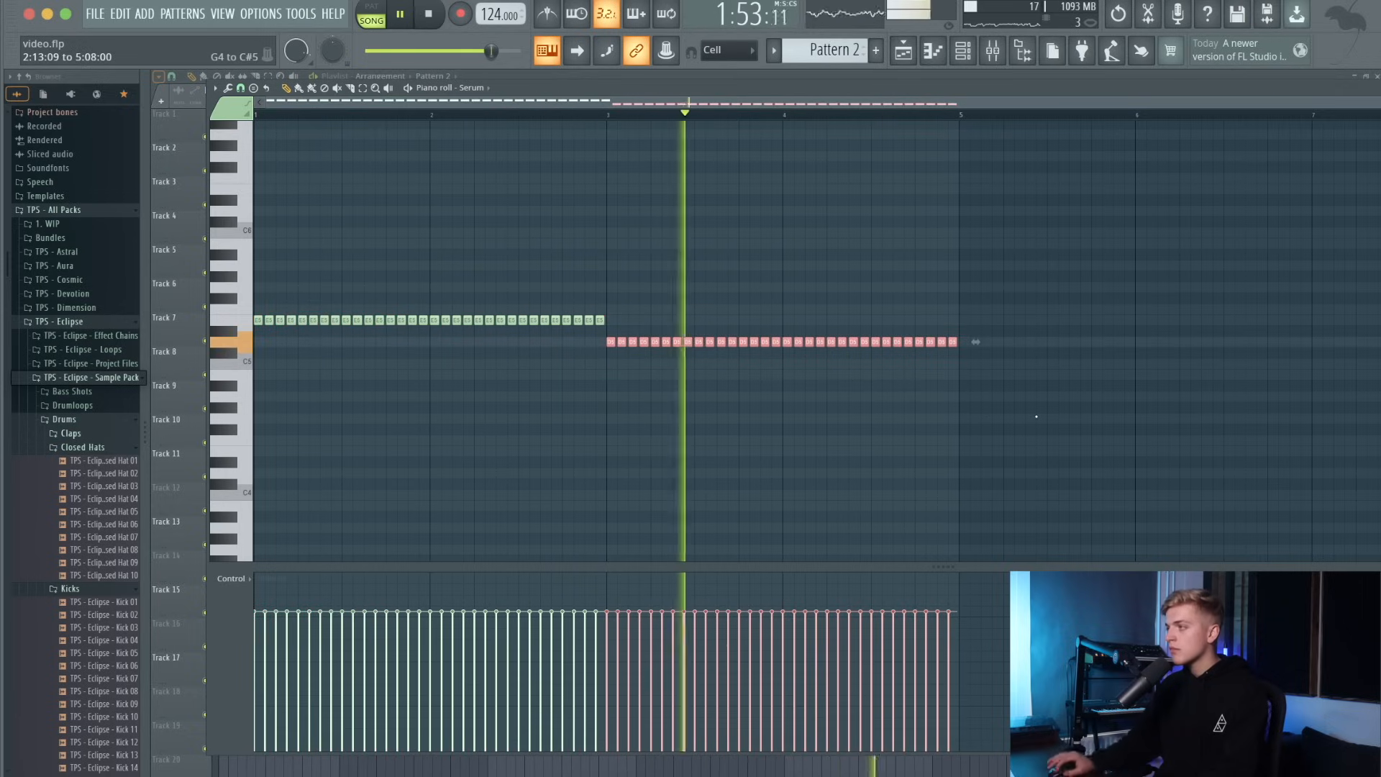
left_click(914, 55)
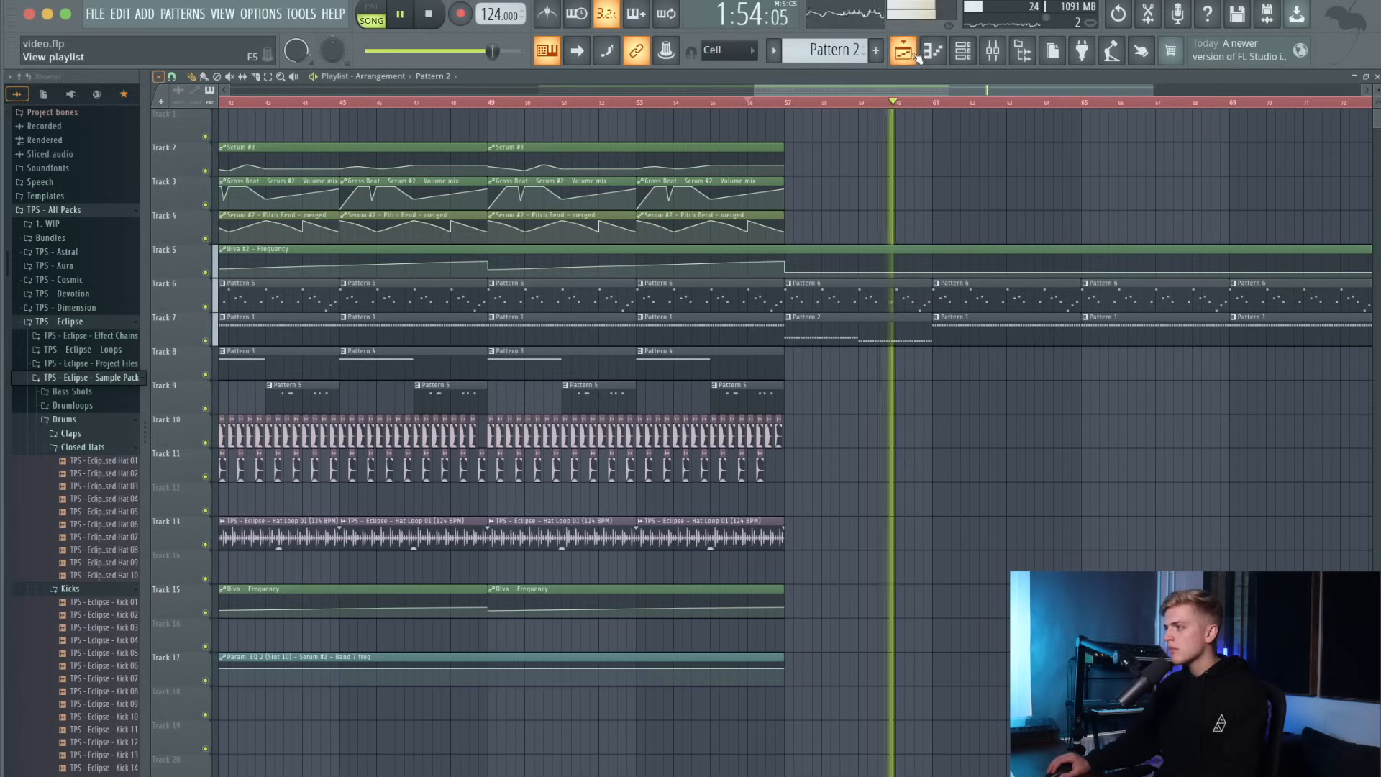
Check the notes of the Pattern 1 clip at bar 61, return to the playlist and stop playback.
double_click(957, 330)
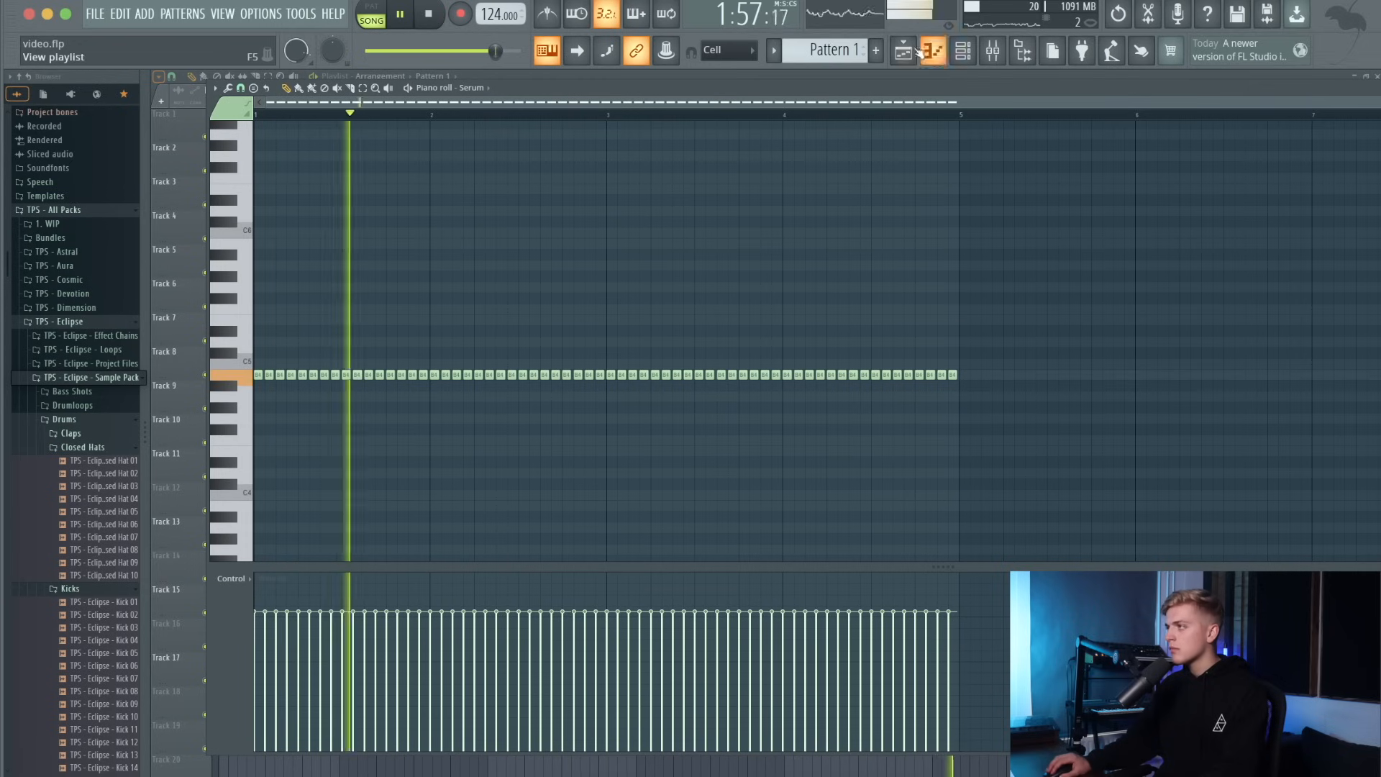
key("F5")
key("space")
Replace the last two Pattern 1 clips on Track 7 with a copy of the Pattern 2 and Pattern 1 pair at bar 65.
scroll(762, 144, "down", 5)
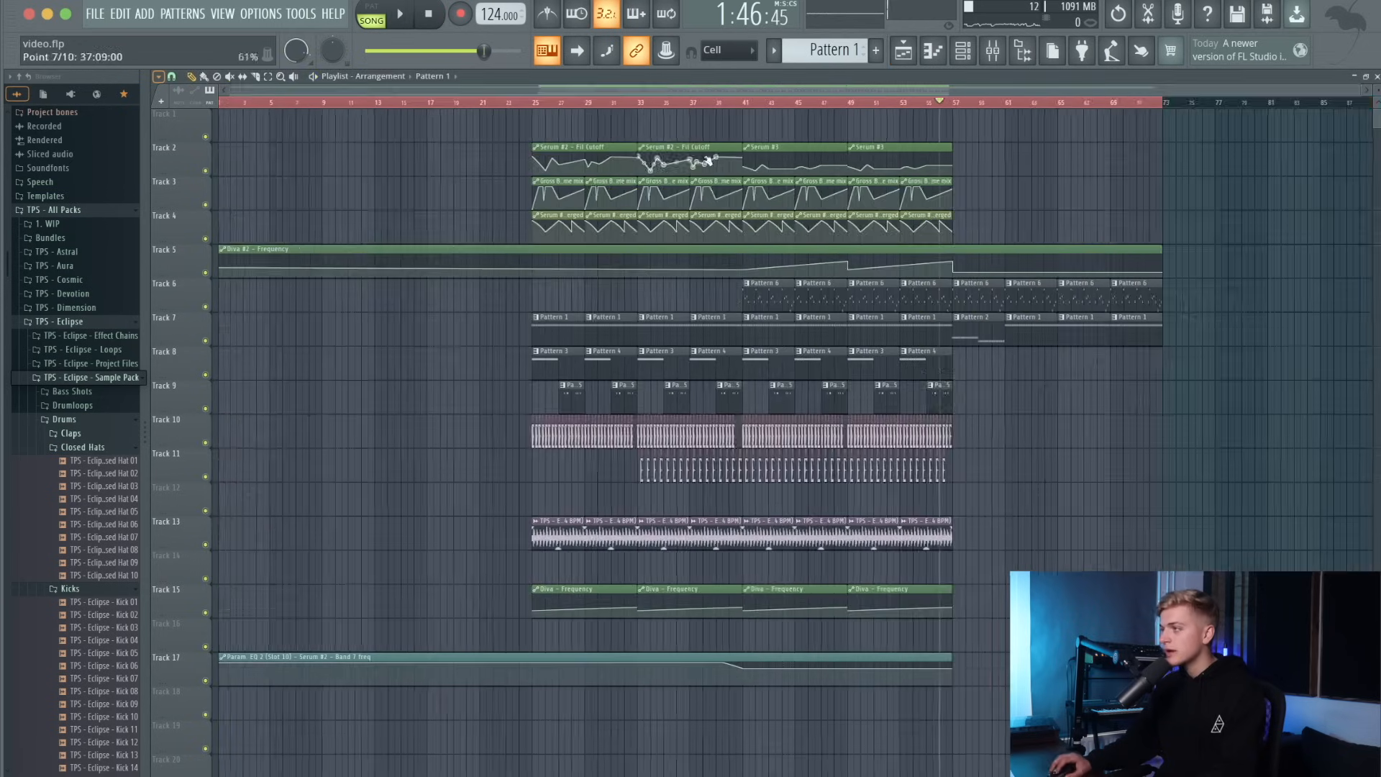
scroll(1100, 321, "up", 8)
right_click(1079, 327)
right_click(1172, 324)
scroll(1107, 325, "down", 6)
scroll(1088, 326, "up", 1)
left_click_drag(1059, 329, 961, 332)
key("super+c")
key("super+v")
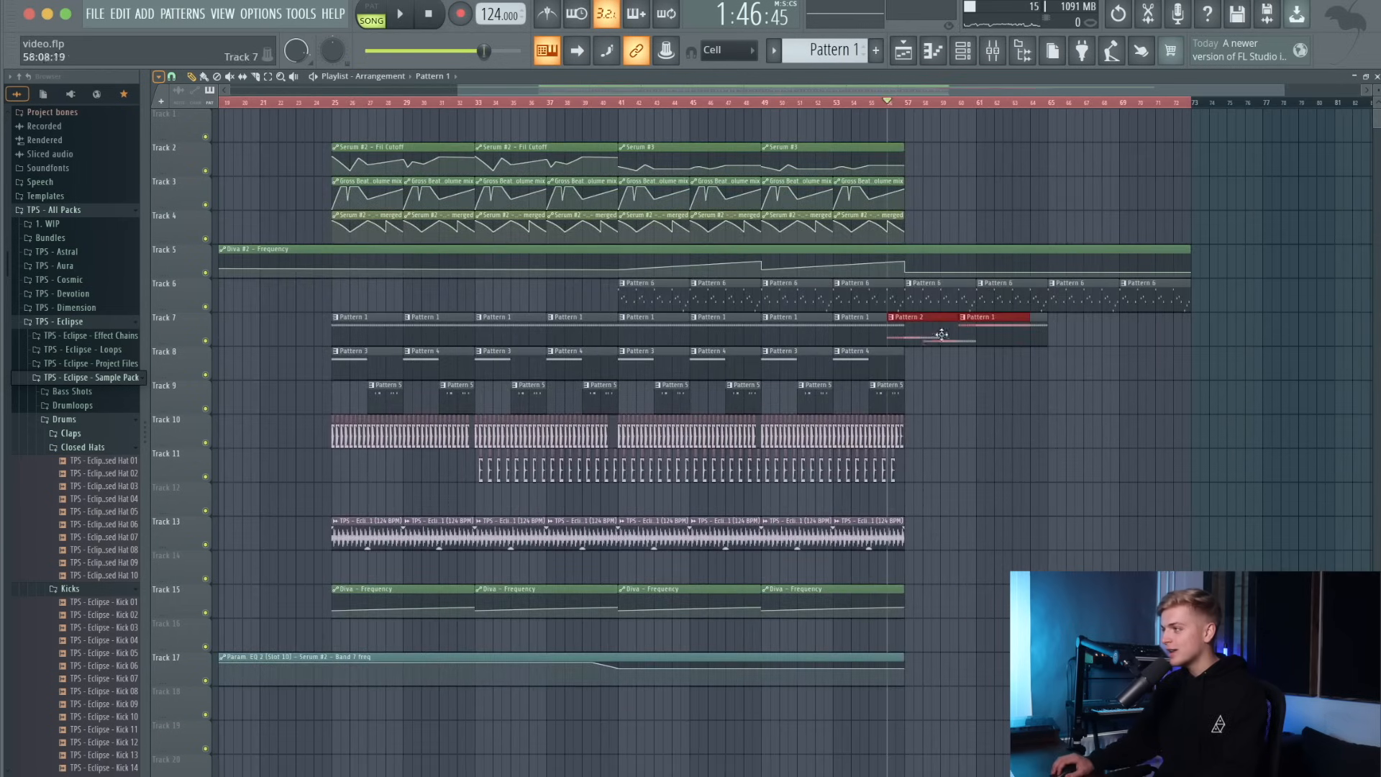
key("space")
left_click(1065, 331)
Play the arrangement just before bar 57 repeatedly to examine the drum ending and the transition.
scroll(1063, 332, "up", 5)
scroll(1060, 333, "down", 7)
left_click(1018, 377, "super")
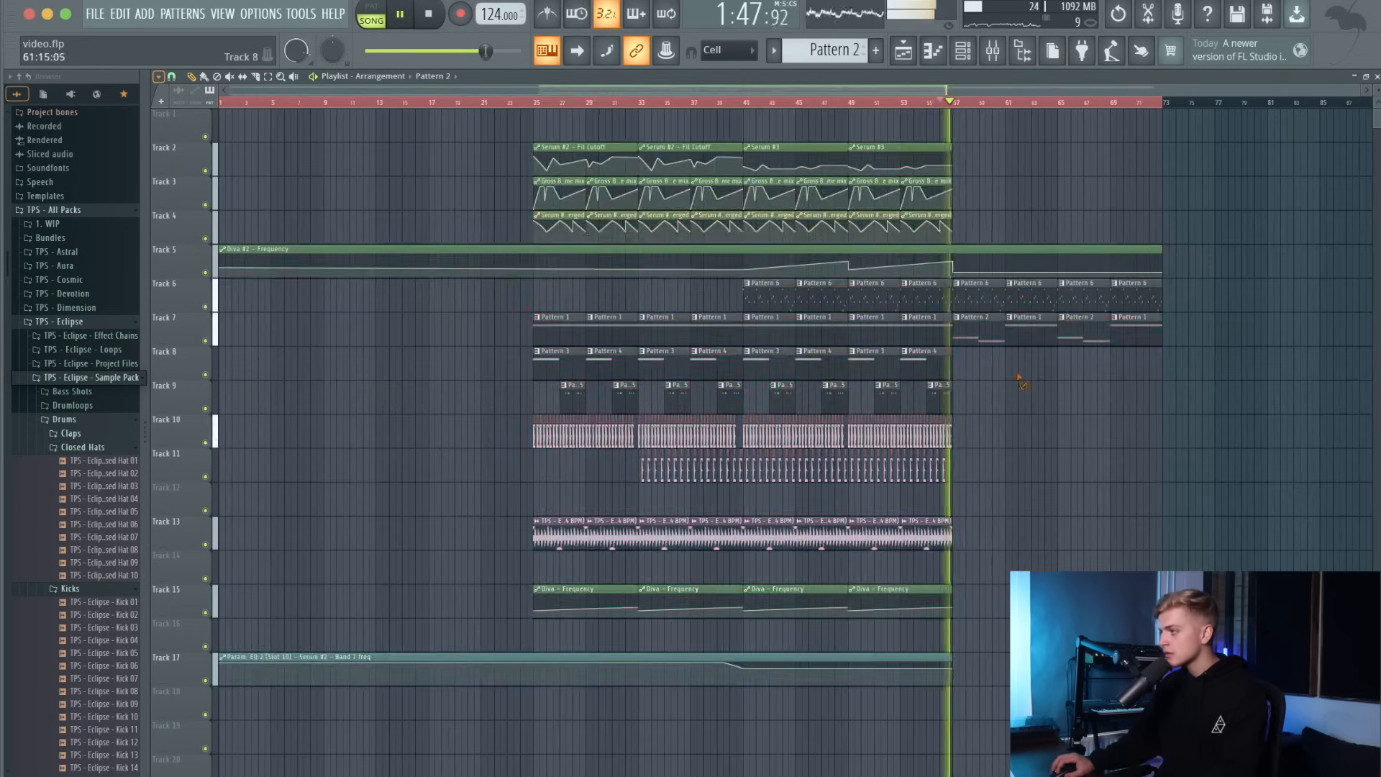
key("space")
scroll(989, 414, "up", 7)
scroll(899, 431, "down", 5)
key("space")
scroll(789, 436, "up", 2)
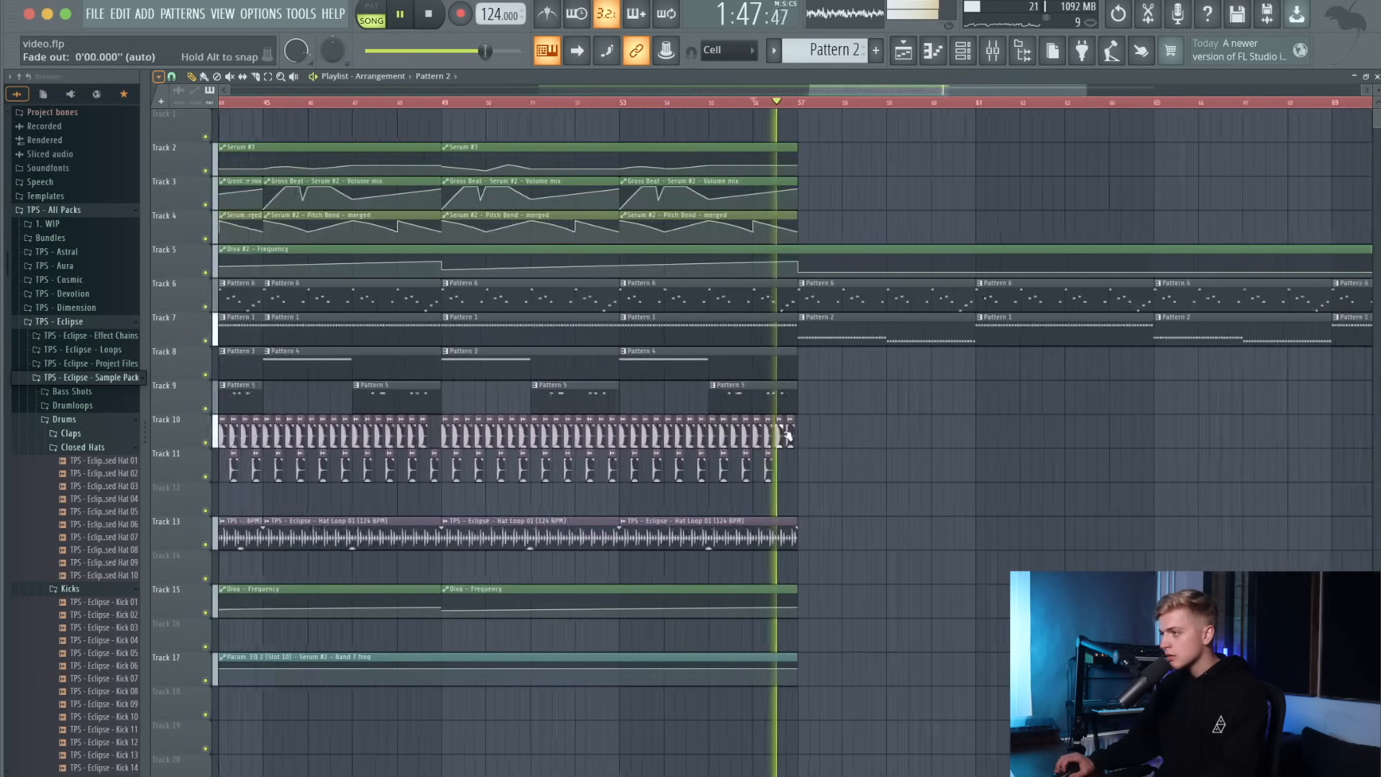
key("space")
key("space")
scroll(798, 440, "down", 1)
scroll(813, 440, "up", 2)
key("space")
key("space")
Remove the last two kicks of bar 56 on Track 10 and add a Clap 09 hit on its final beat on Track 11.
left_click(815, 442)
right_click(797, 441)
left_click(795, 434)
right_click(797, 435)
key("space")
key("space")
scroll(819, 443, "down", 5)
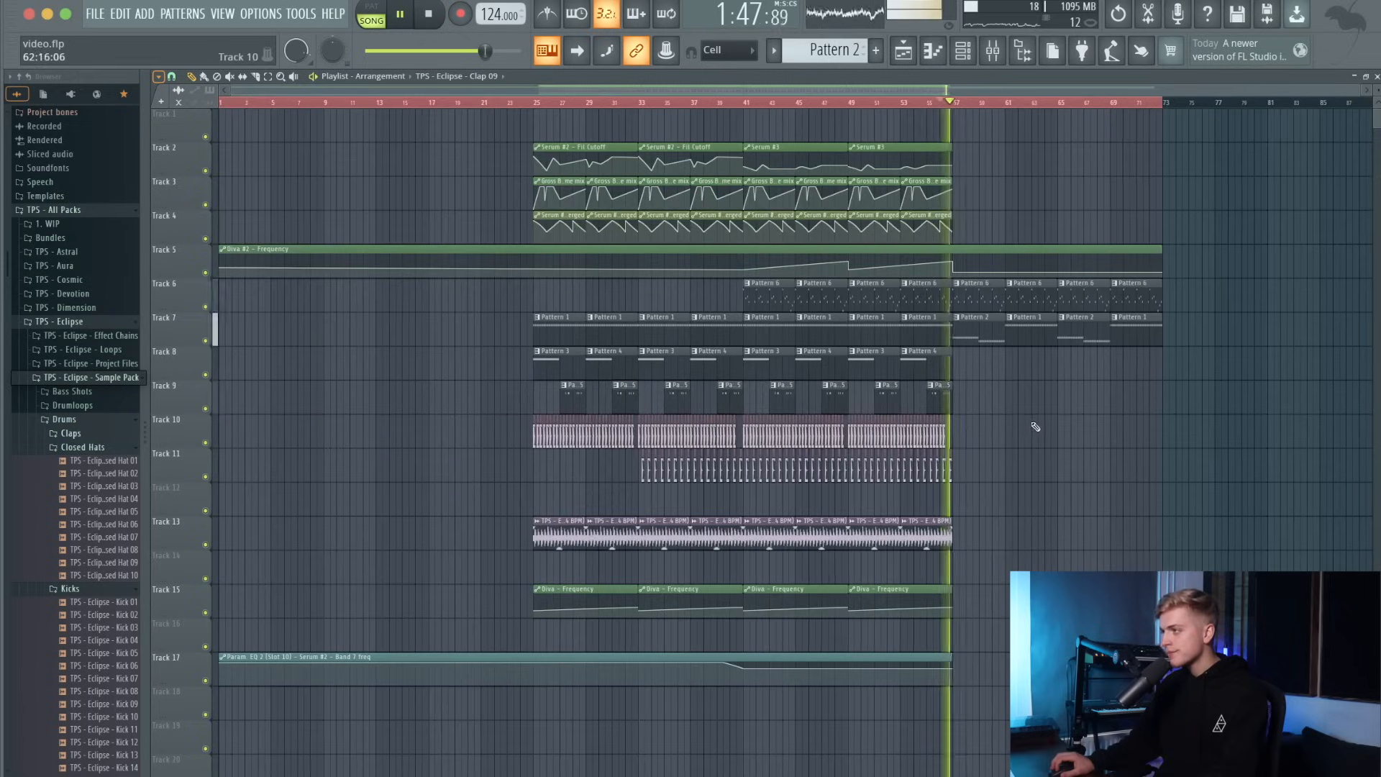
Play the song from around bar 40 and place a Pattern 4 clip on Track 8 at bar 57.
scroll(1035, 427, "up", 1)
left_click(695, 102)
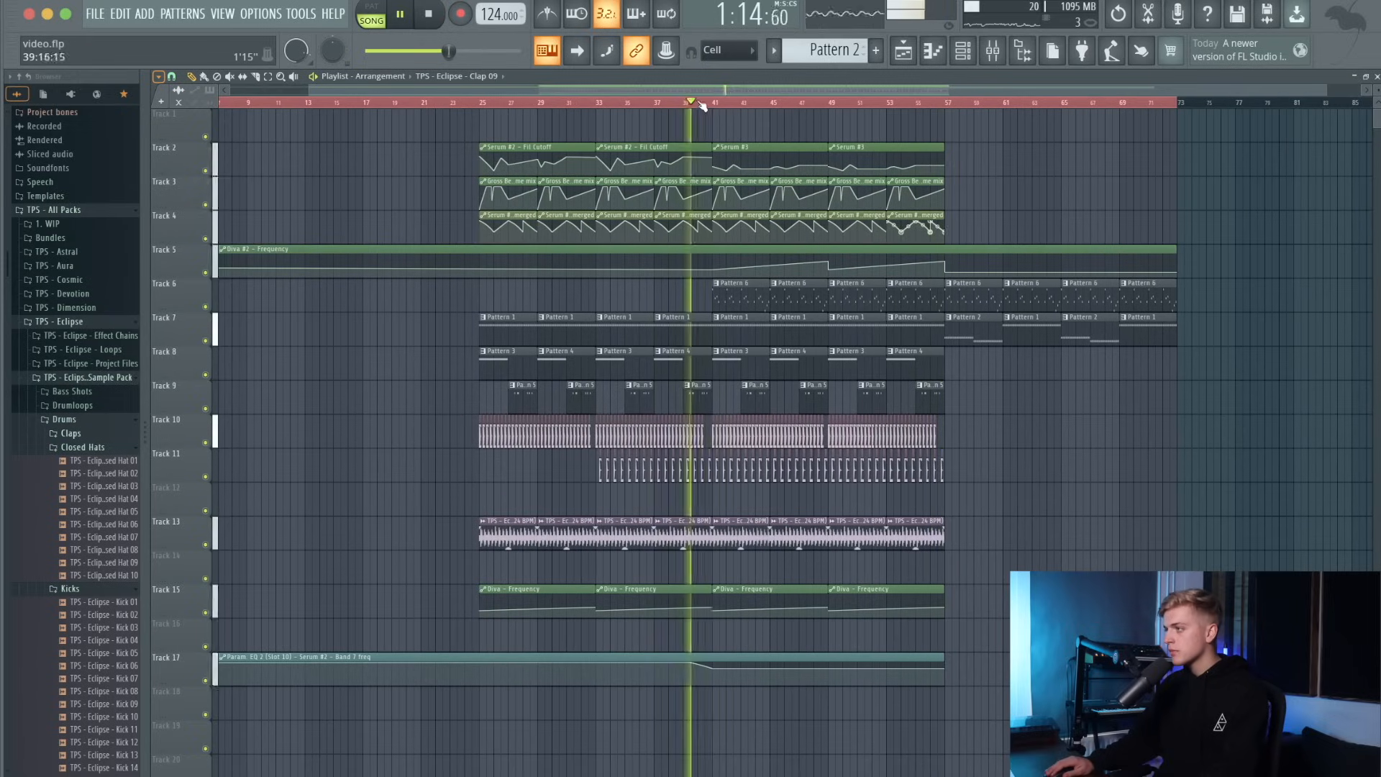
scroll(930, 362, "up", 6)
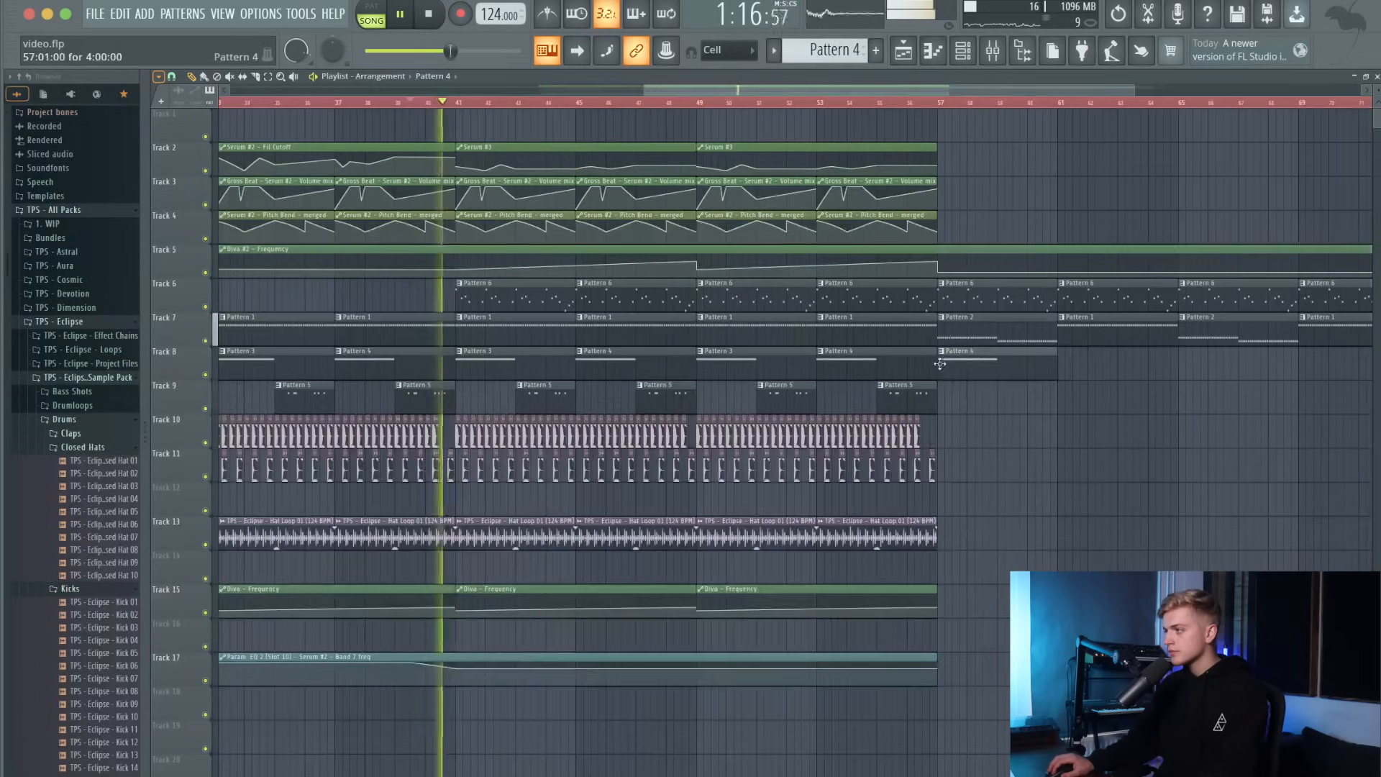
Check Pattern 2's notes for reference and transpose Pattern 4's long Serum #2 note up five semitones.
double_click(956, 333)
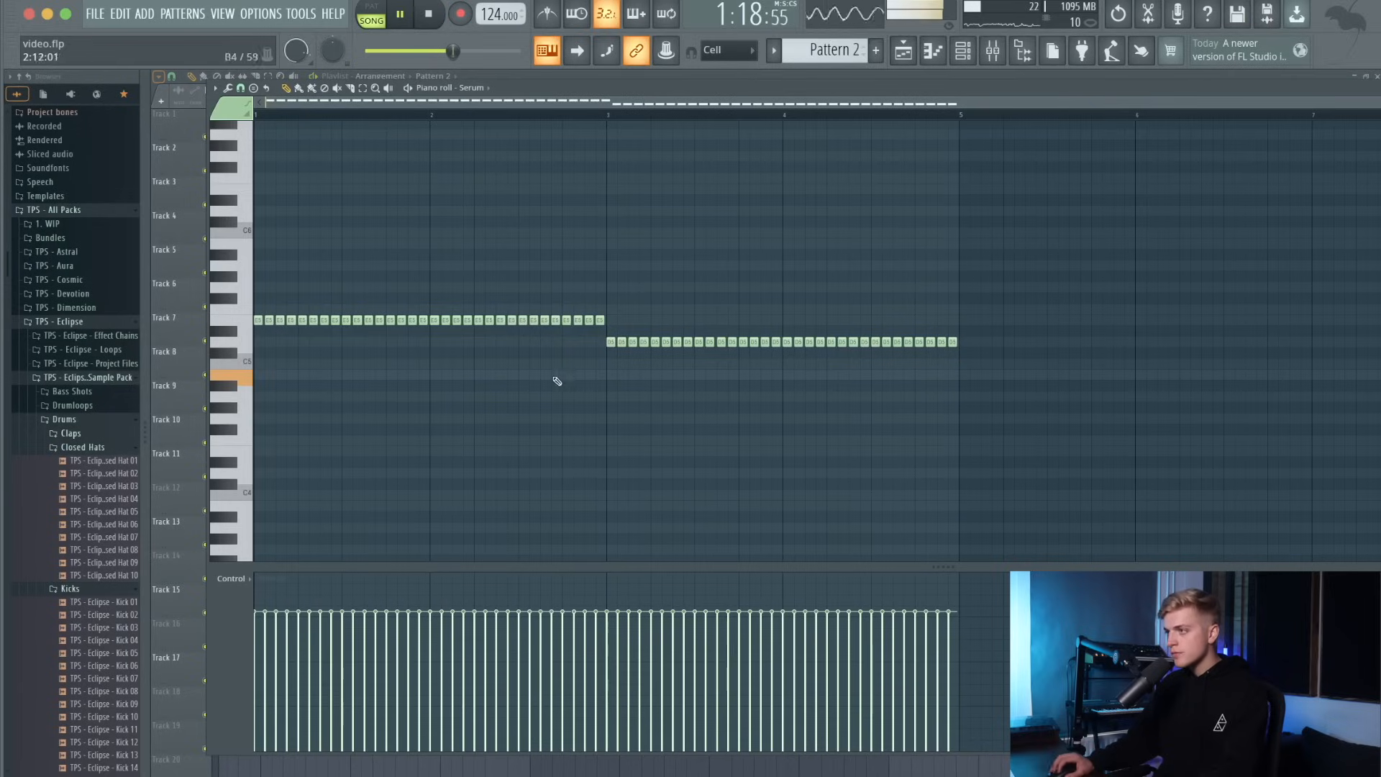
key("F5")
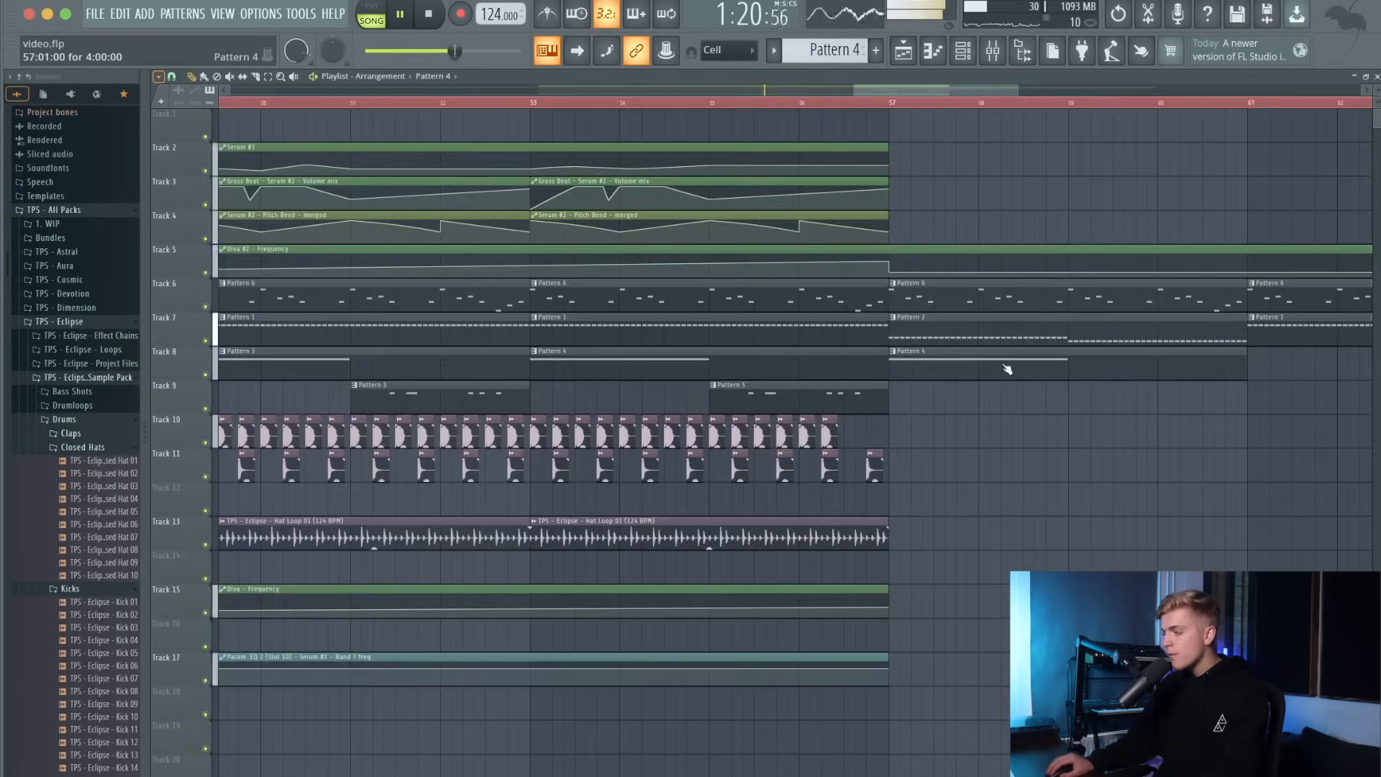
double_click(1001, 366)
left_click_drag(428, 372, 741, 374)
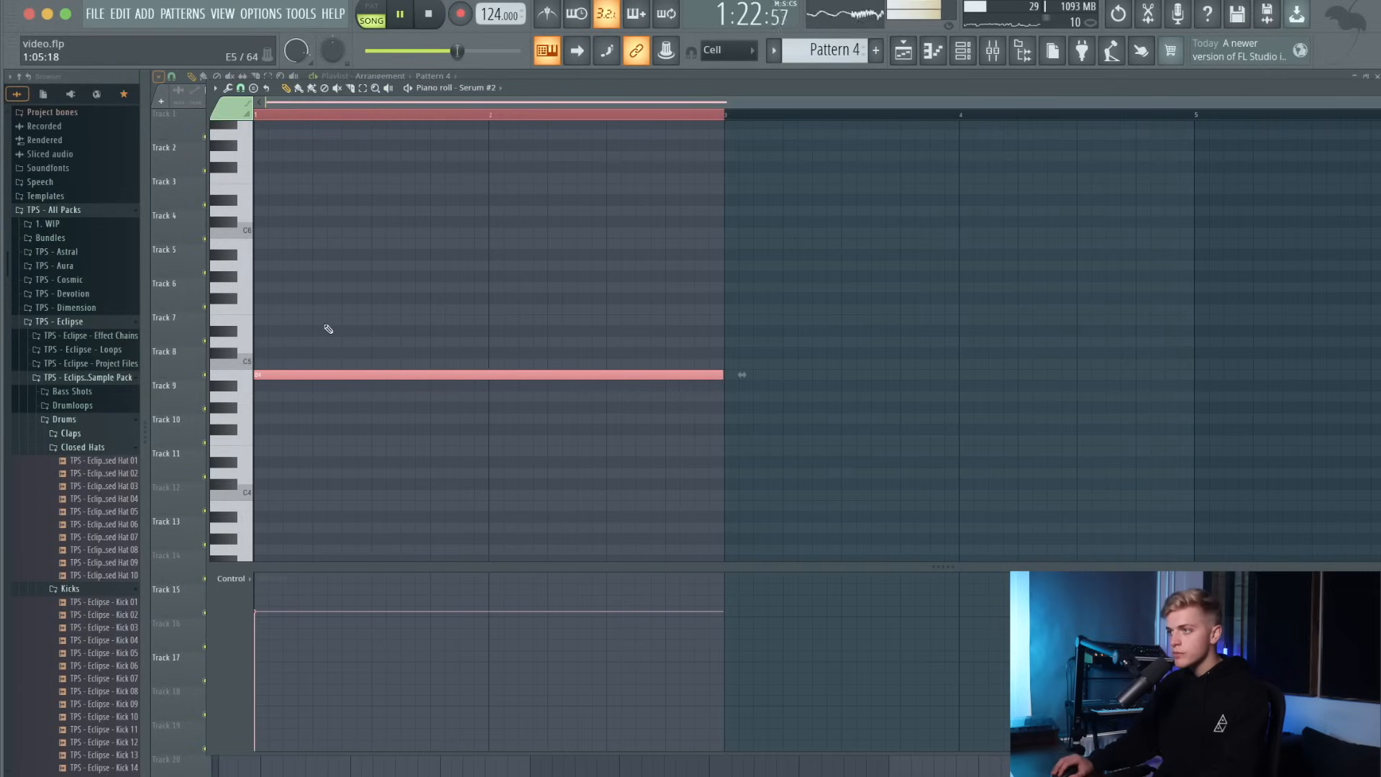
key("shift+Up")
key("shift+Up")
key("shift+Up")
key("shift+Up")
key("shift+Up")
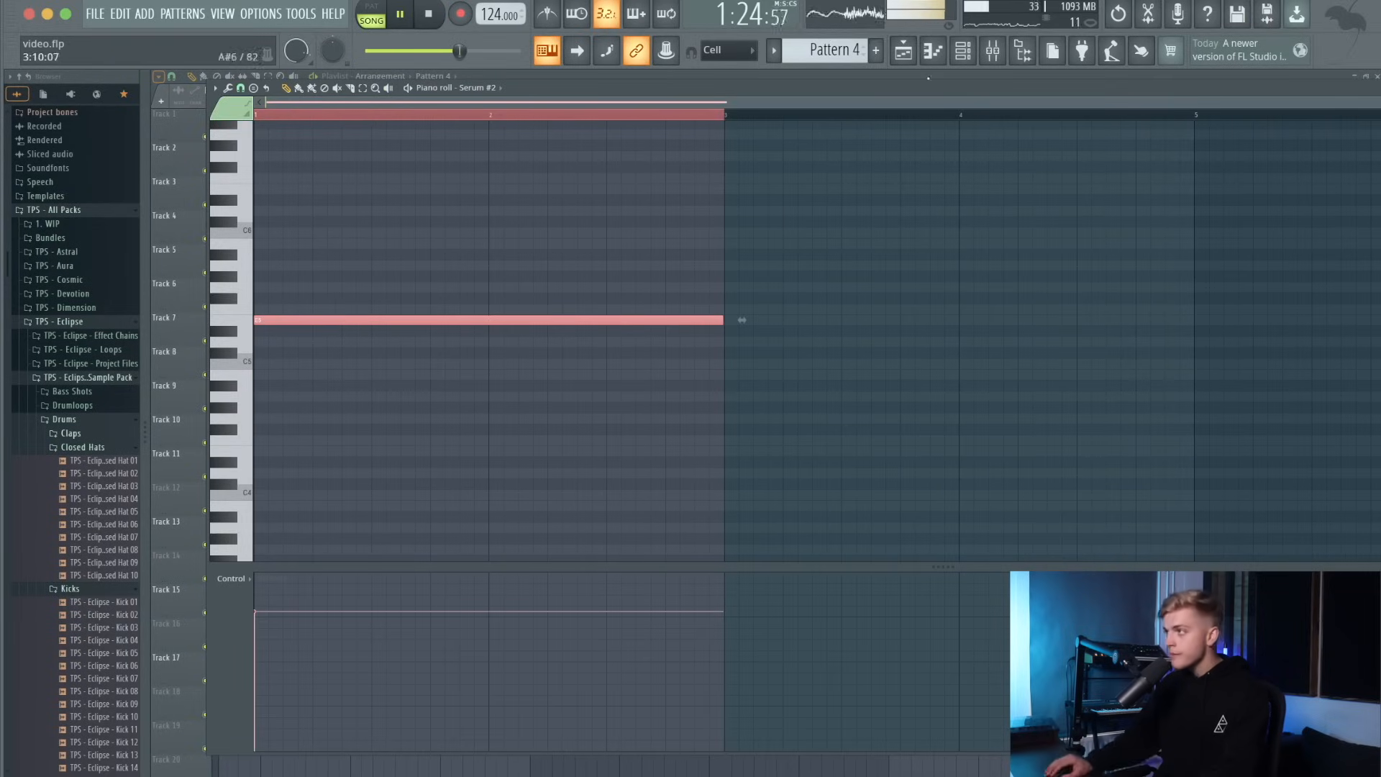
Undo the transposition of Pattern 4's Serum #2 note and the preceding playlist clip move, and stop playback.
left_click(908, 46)
key("ctrl+alt+z")
key("ctrl+alt+z")
key("ctrl+alt+z")
key("space")
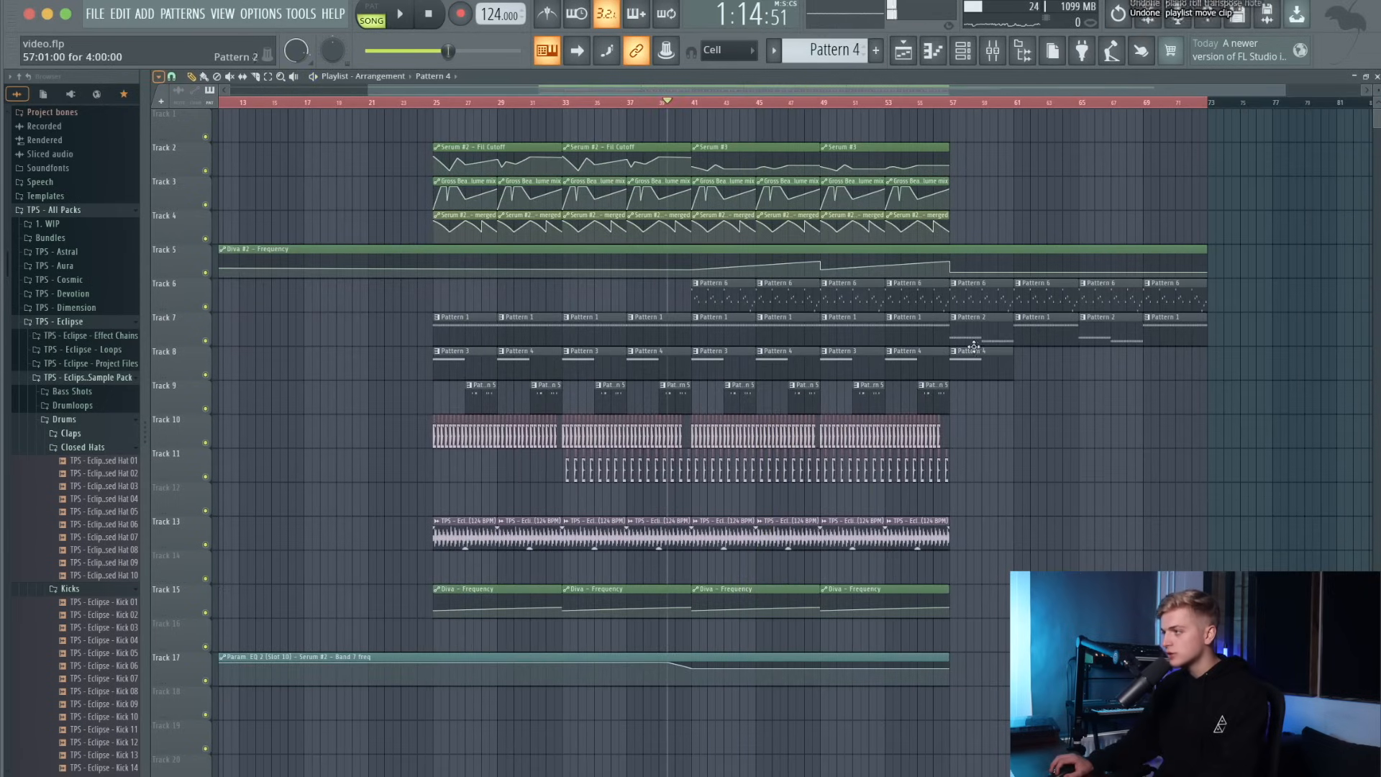
Make the Track 8 clip at bar 57 a unique pattern and transpose its long Serum #2 note to suit the bass variation.
right_click(957, 355)
left_click(1008, 430)
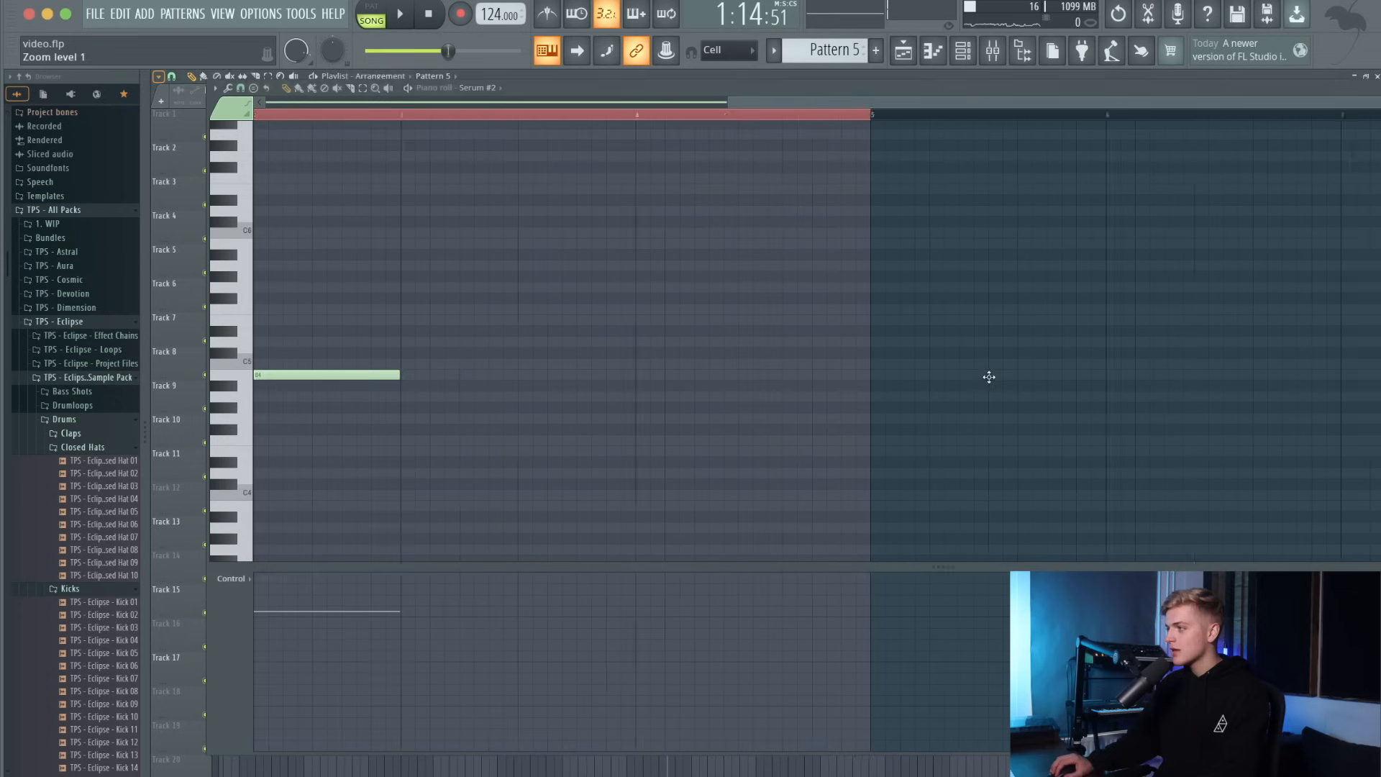
key("Up")
key("Up")
key("Up")
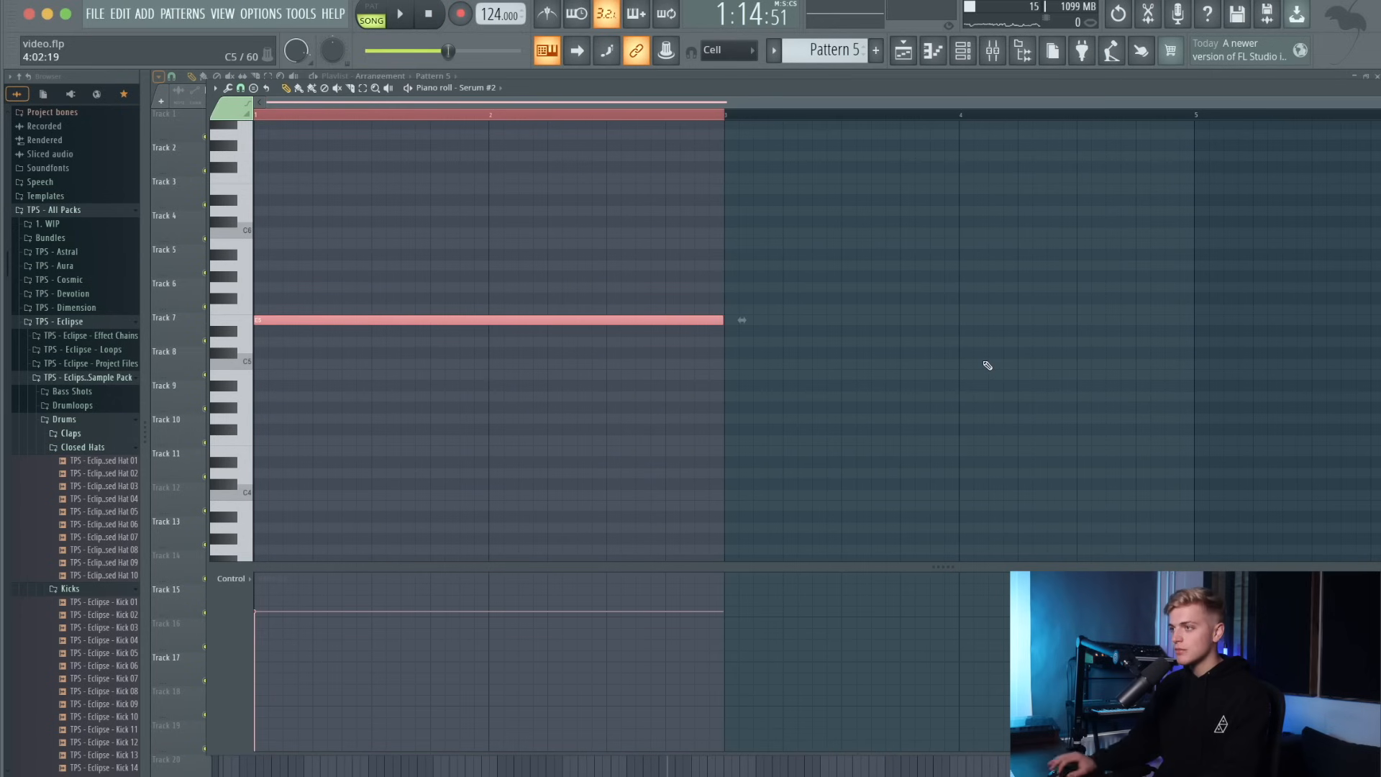
key("F5")
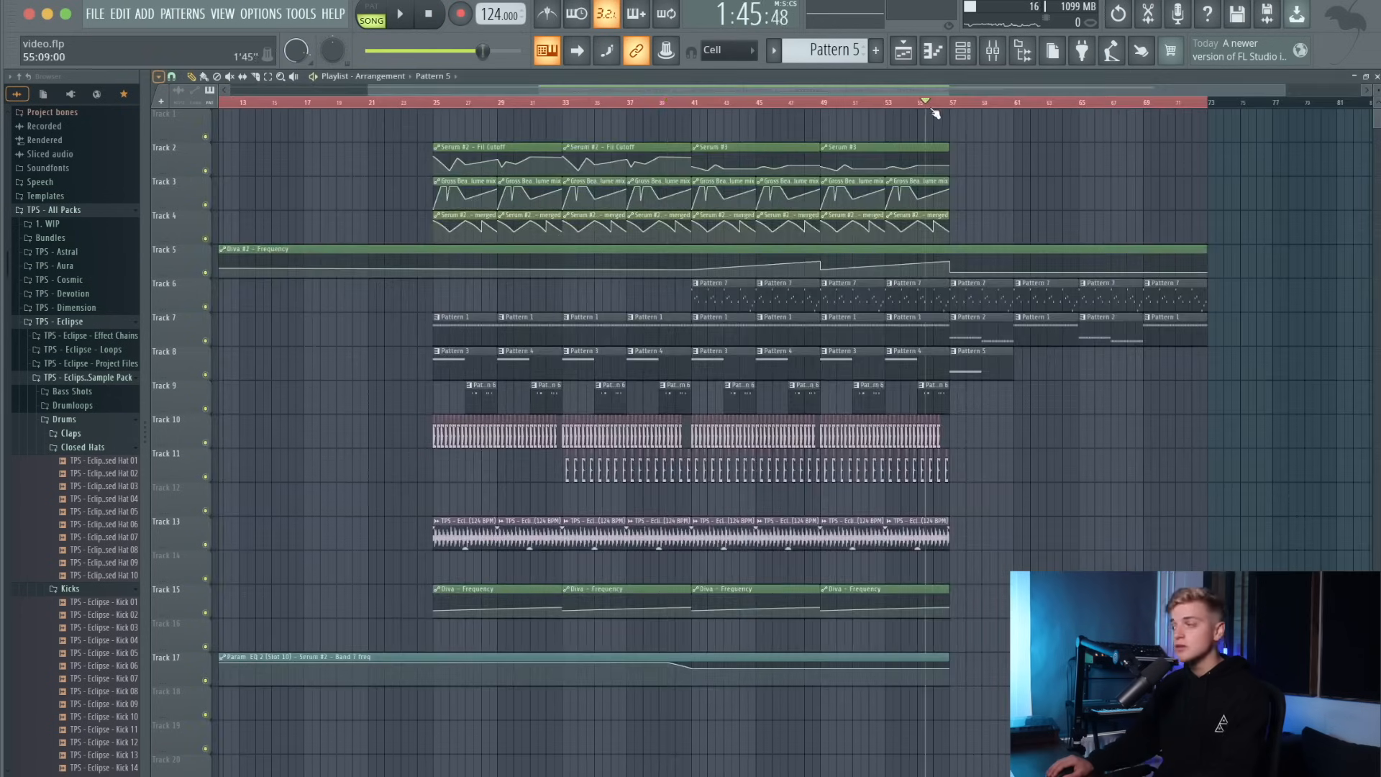
Play the song from bar 55 and place a Pattern 4 clip on Track 8 at bar 61.
key("space")
scroll(898, 360, "up", 3)
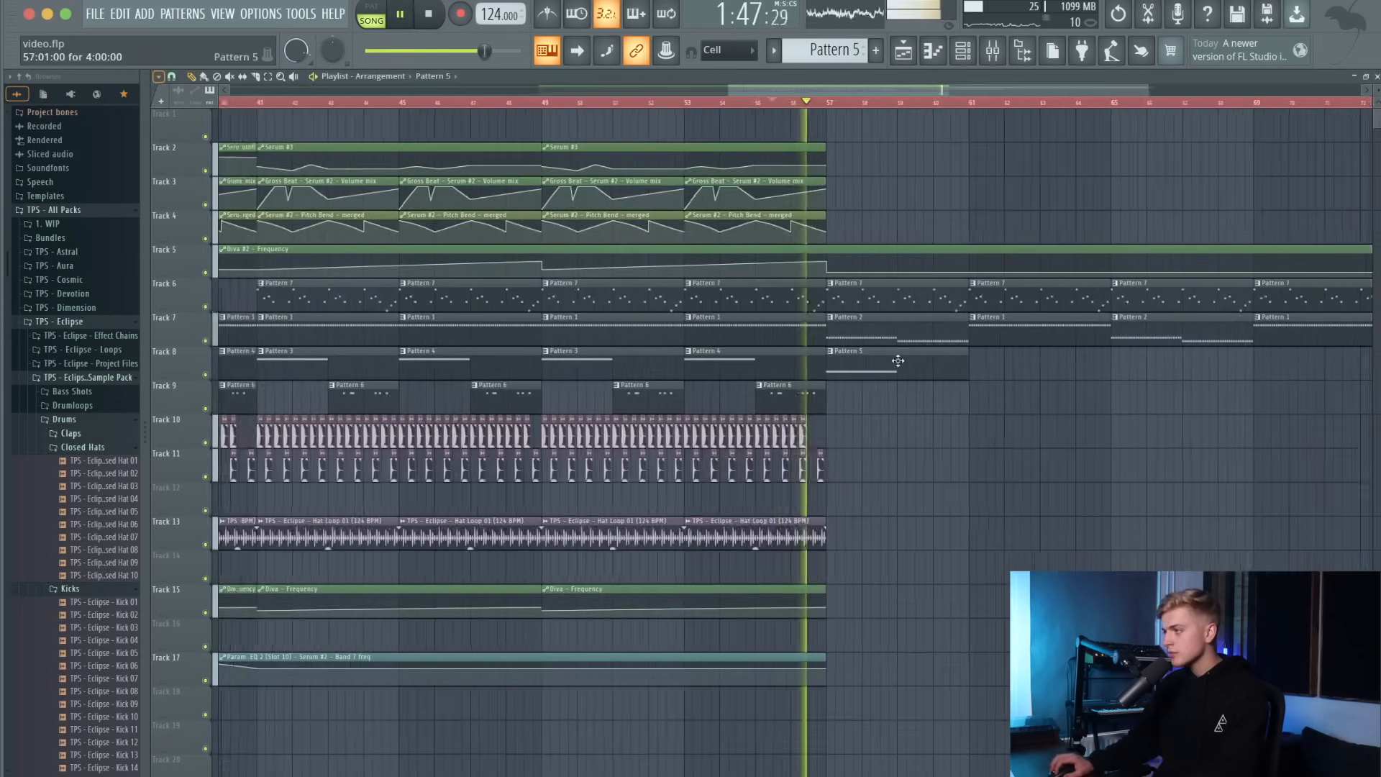
scroll(898, 360, "down", 3)
left_click(938, 365)
Continue Track 8 with a Pattern 5 clip at bar 65 and a Pattern 4 clip at bar 69.
left_click(767, 366)
left_click(1012, 369)
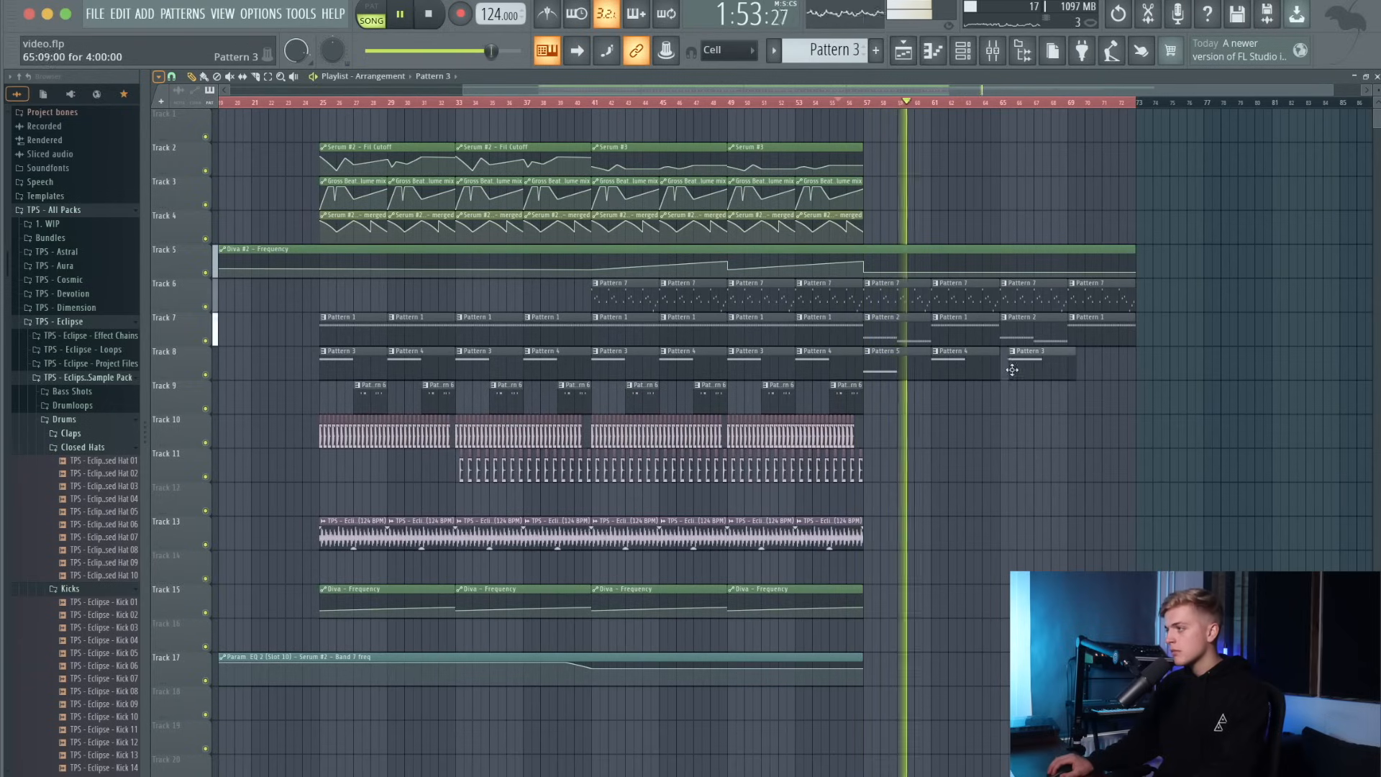
right_click(1012, 370)
left_click(927, 370)
left_click(1027, 372)
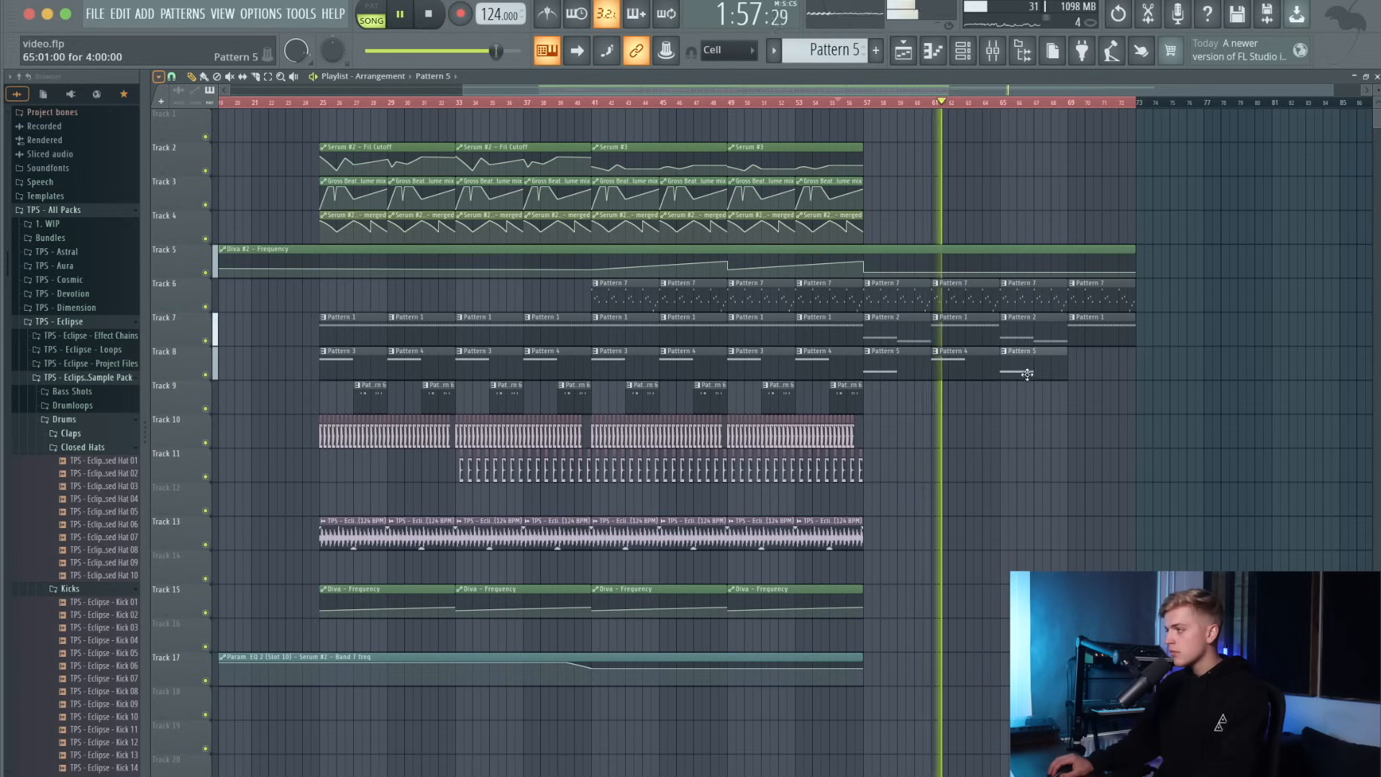
left_click(1089, 370)
right_click(1095, 370)
left_click(982, 369)
left_click_drag(1094, 368, 1076, 368)
Duplicate the Serum #3, Gross Beat volume and Serum #2 pitch bend automation clips of bars 41 to 57 to bar 57.
left_click_drag(877, 241, 968, 156)
scroll(866, 151, "up", 10)
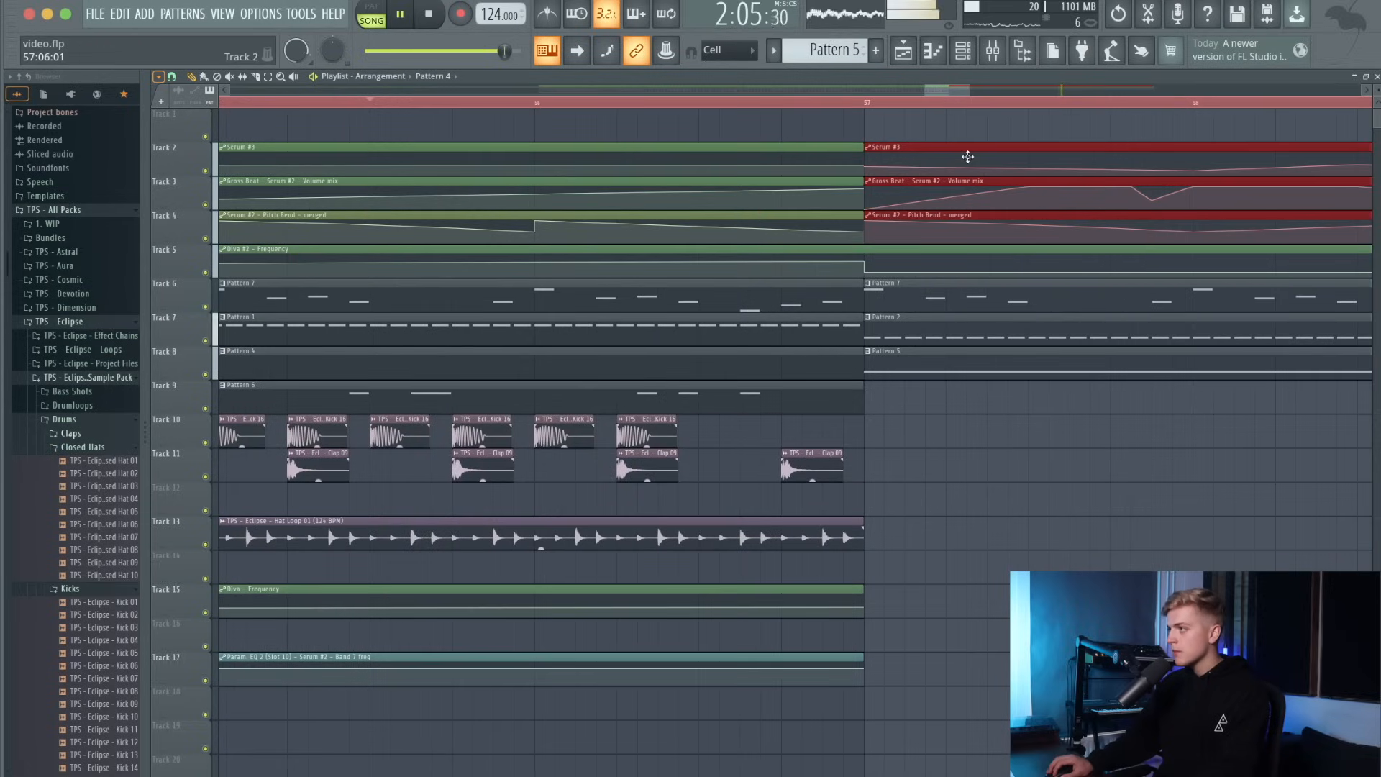
scroll(964, 158, "down", 10)
Move all Serum and Gross Beat automation clips from Tracks 2–4 down to Tracks 18–20, keeping their timing.
left_click_drag(1187, 243, 512, 109)
key("shift+Down")
key("shift+Down")
key("shift+Down")
key("shift+Down")
key("shift+Down")
key("shift+Down")
key("shift+Down")
key("shift+Down")
key("shift+Down")
key("shift+Down")
key("shift+Down")
key("shift+Down")
key("shift+Down")
key("shift+Down")
key("shift+Down")
key("shift+Down")
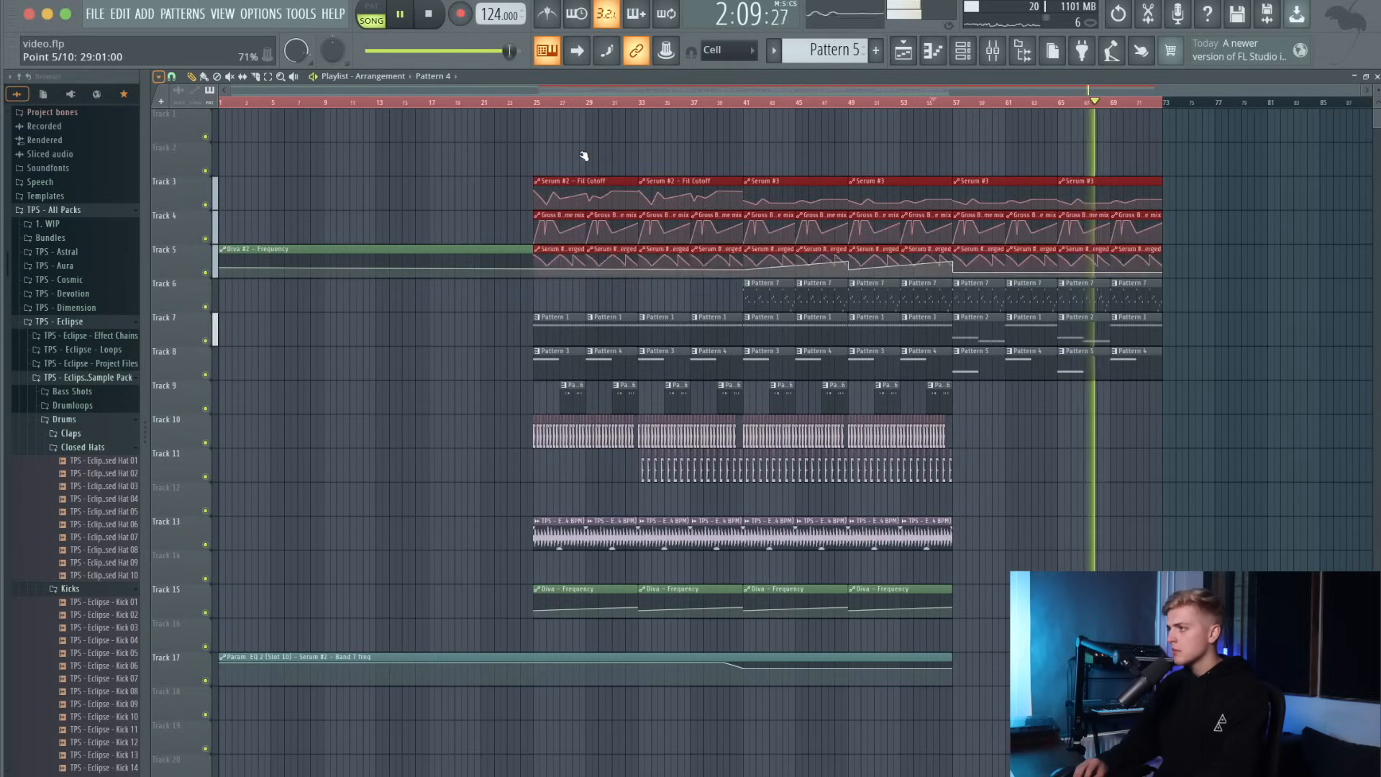
scroll(583, 156, "down", 1)
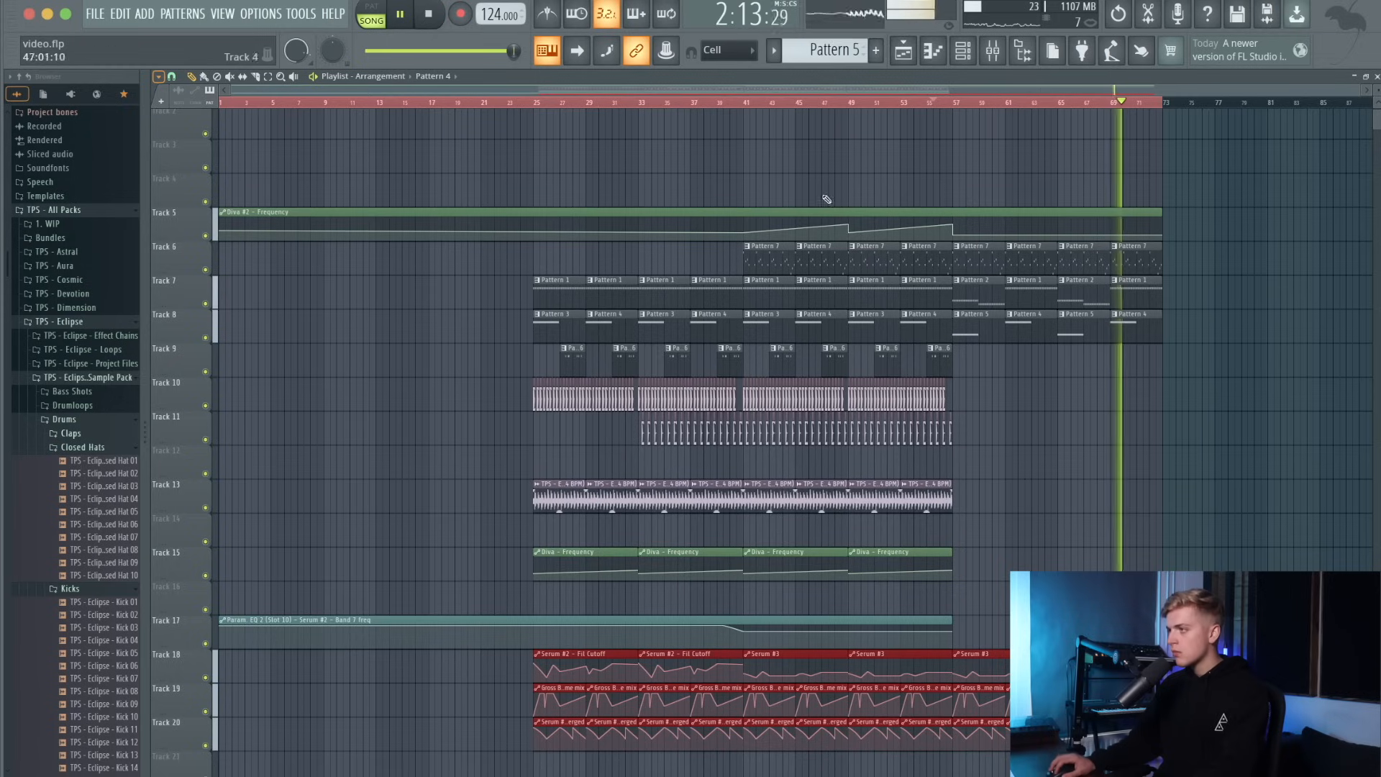
Play the song from around bar 37 and place a Pattern 6 clip on Track 9 at bar 59.
left_click_drag(674, 103, 701, 104)
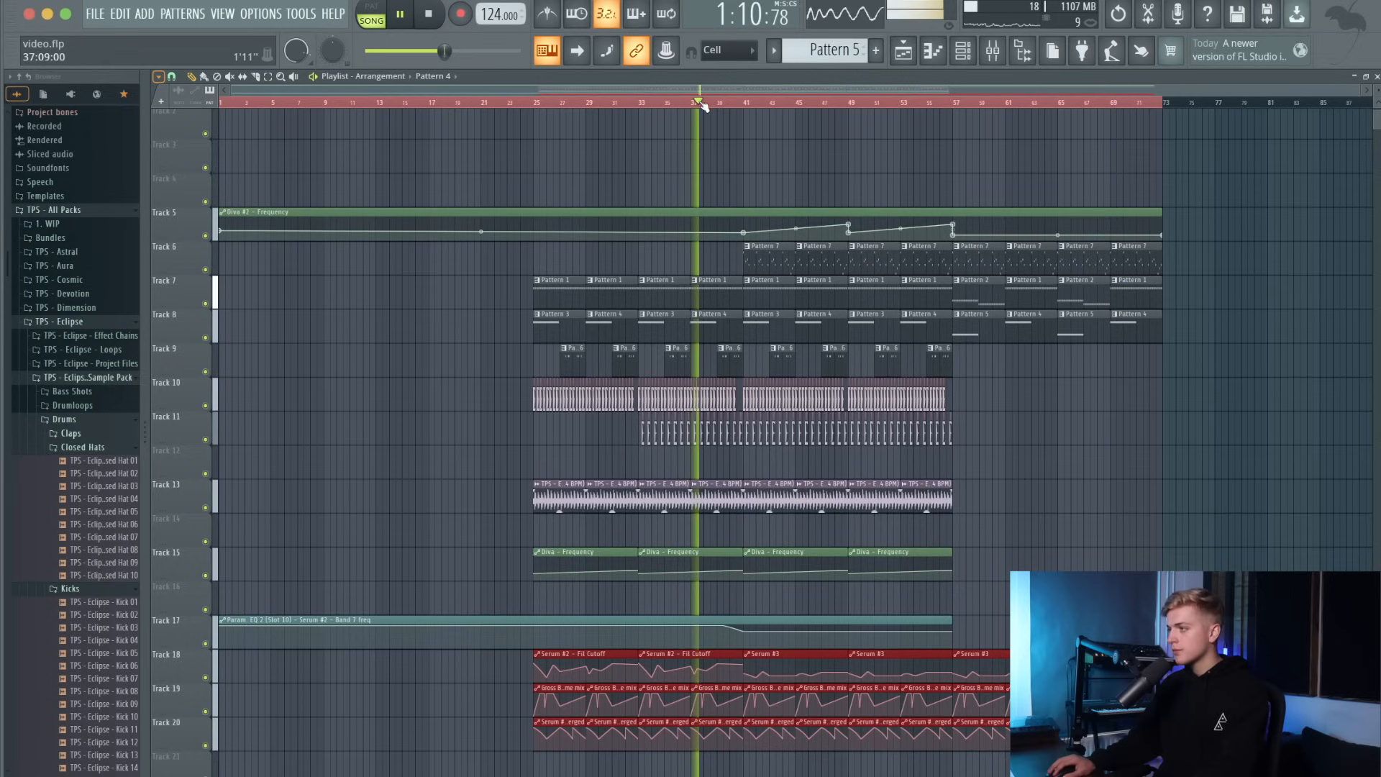
scroll(984, 359, "up", 2)
left_click(985, 359)
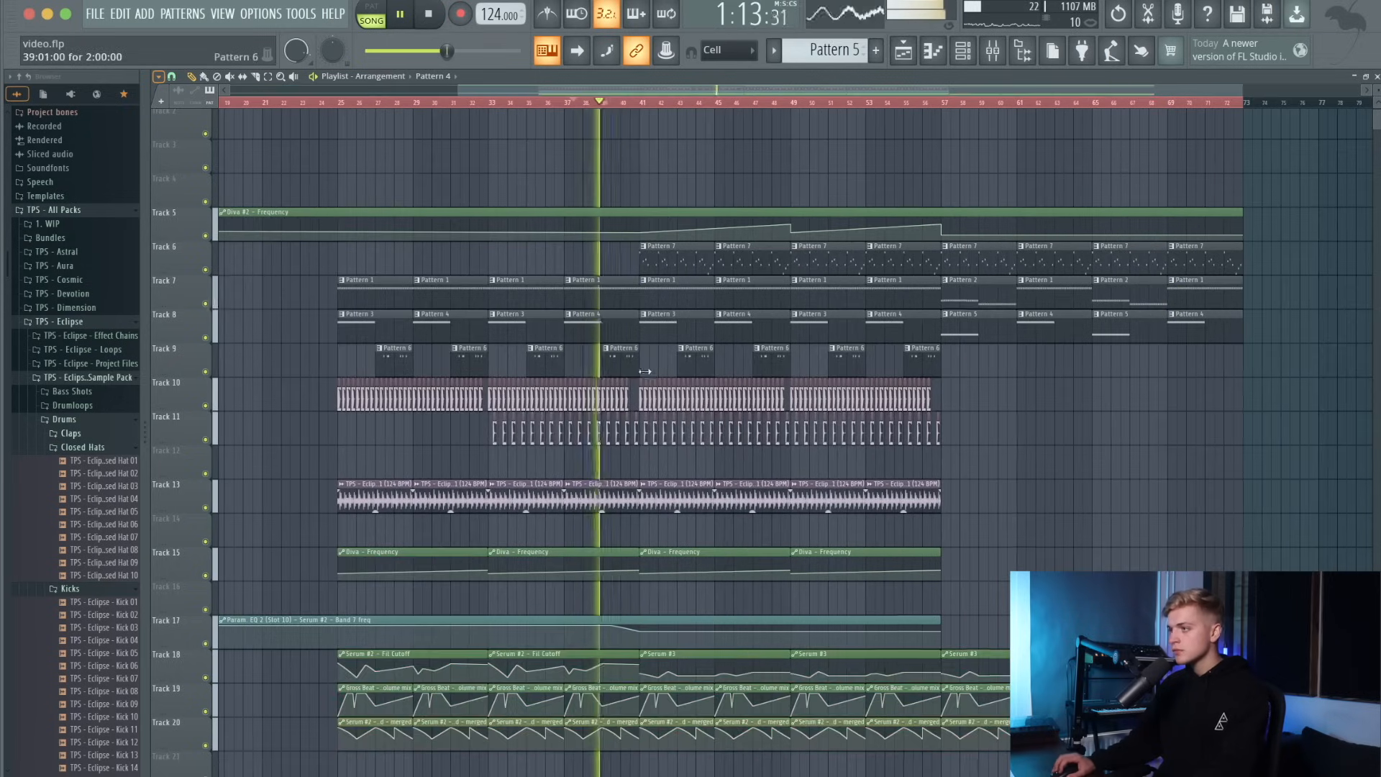
scroll(942, 366, "up", 3)
scroll(951, 365, "down", 3)
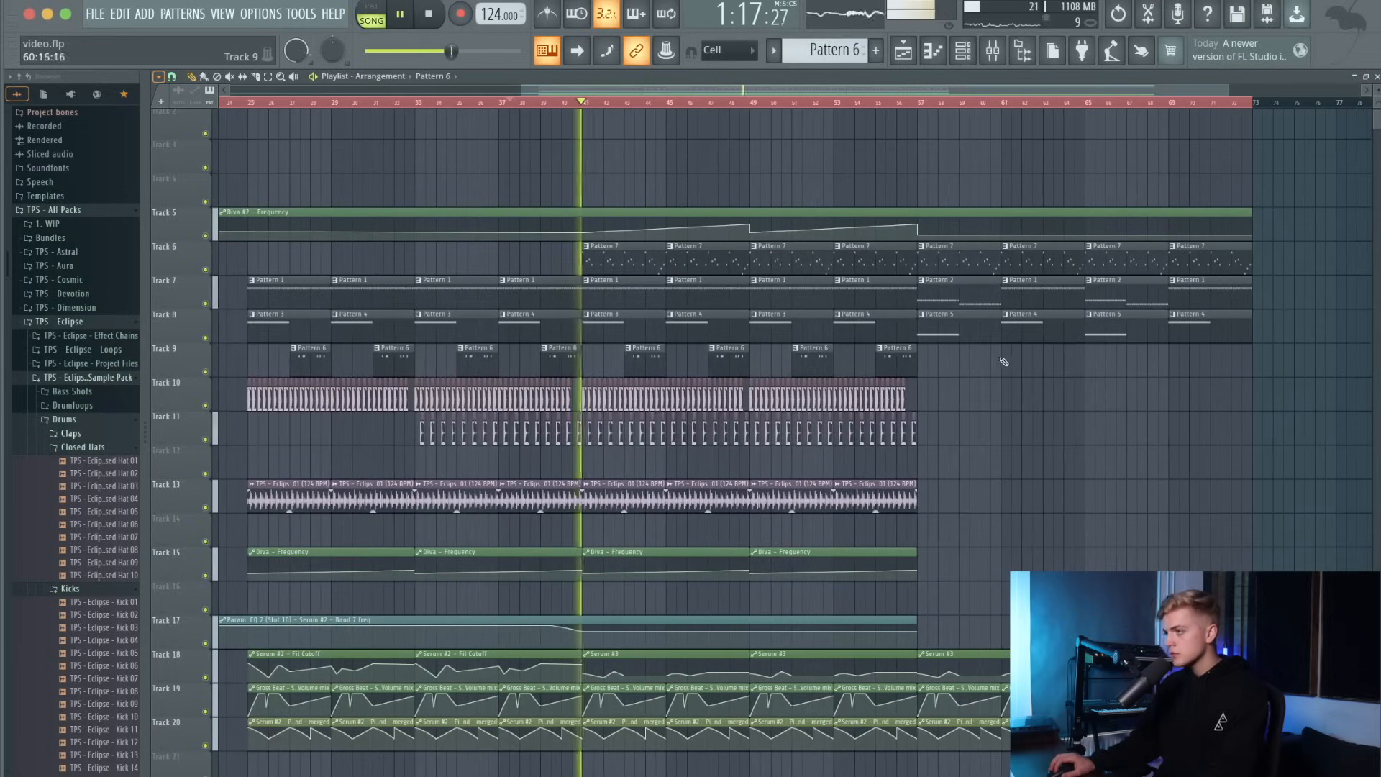
left_click(961, 356)
scroll(905, 126, "up", 1)
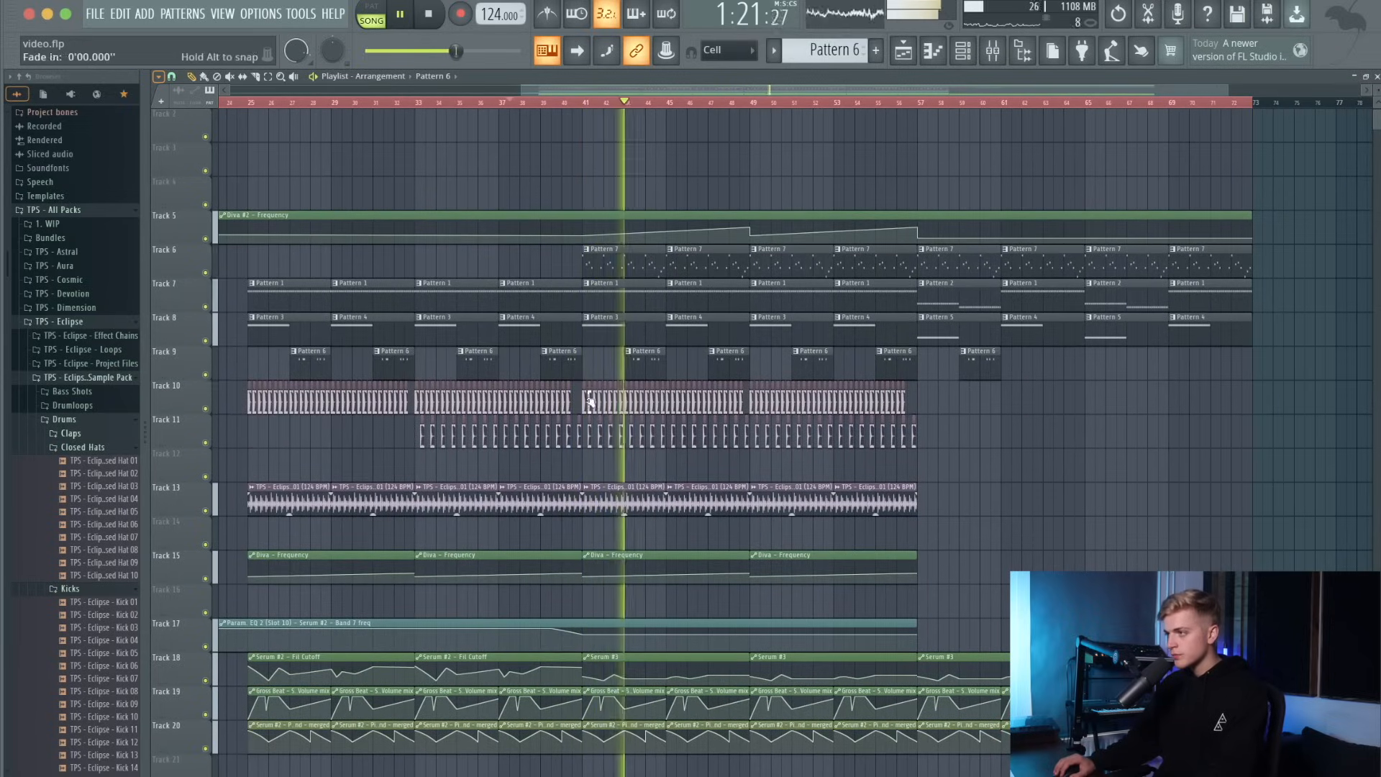
Duplicate the kick, clap and hat loop clips of bars 41 to 57 so the copies start at bar 57.
left_click_drag(582, 401, 951, 461)
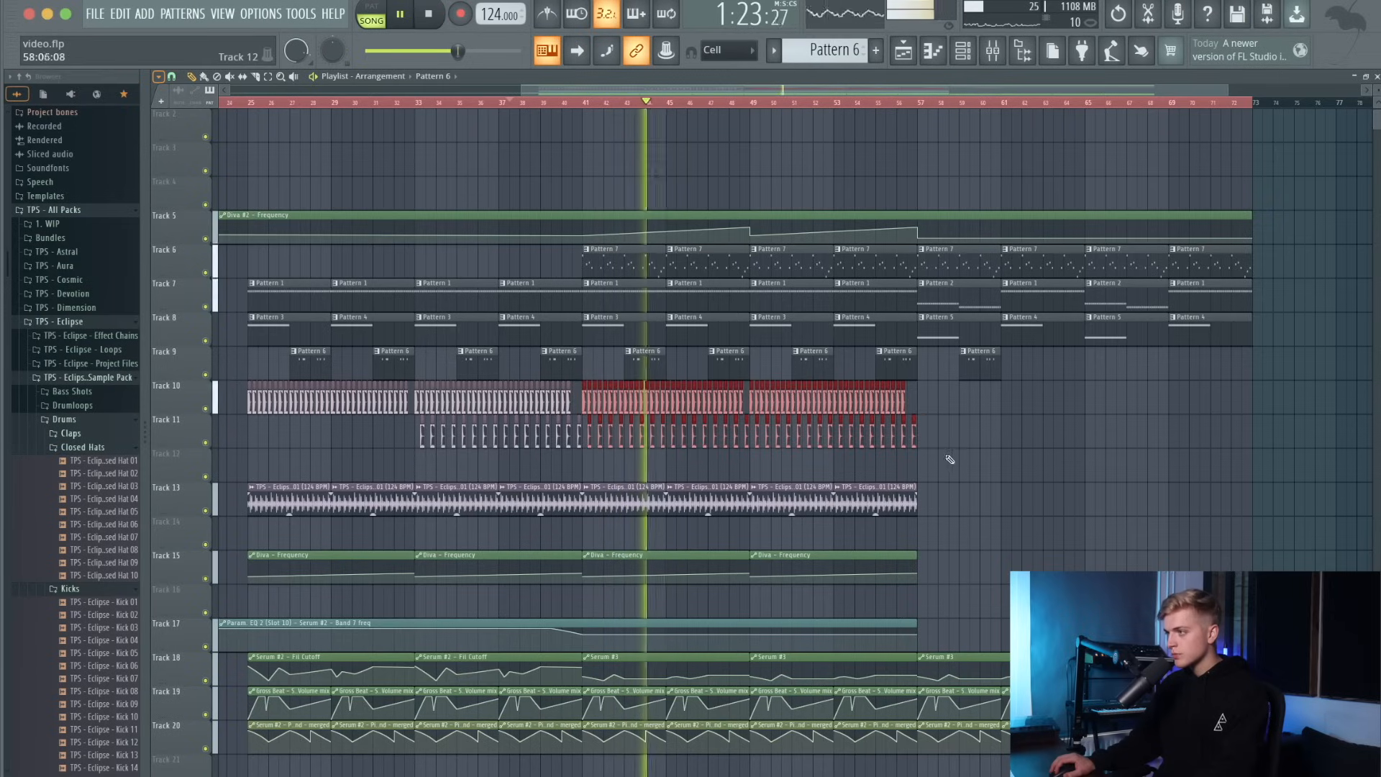
mouse_move(906, 507)
left_mouse_down()
mouse_move(639, 502)
mouse_move(981, 502)
mouse_move(828, 497)
left_mouse_up()
key("space")
key("space")
scroll(977, 501, "up", 5)
scroll(827, 497, "up", 8)
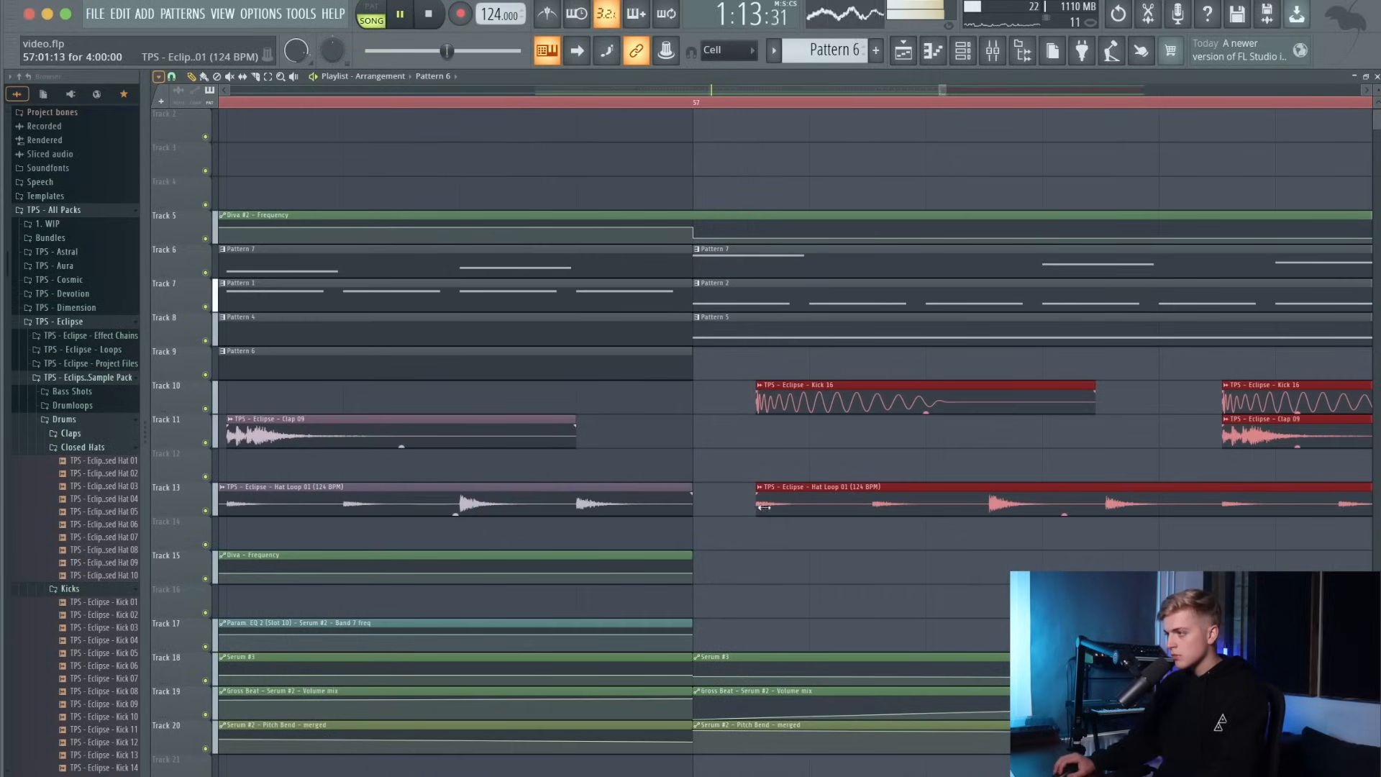
scroll(744, 510, "down", 10)
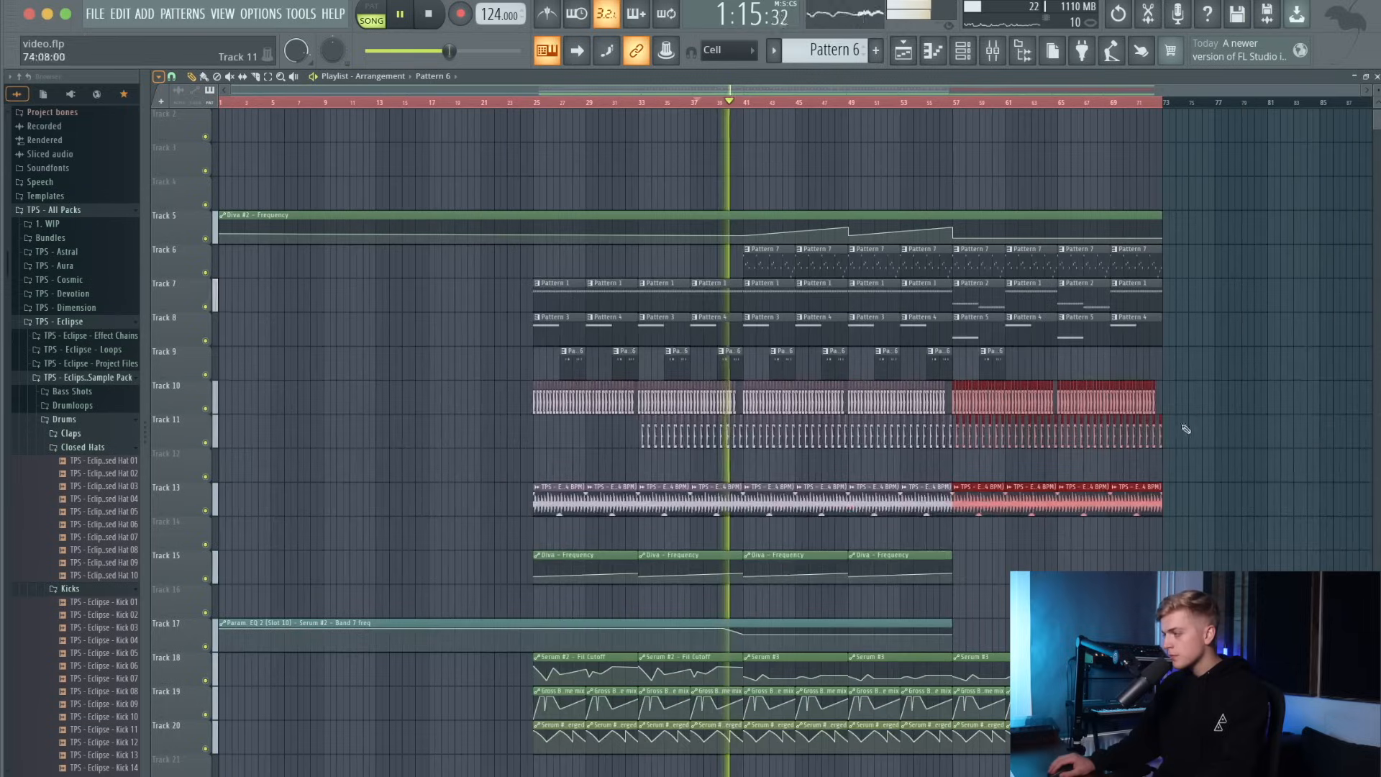
Move all drum clips and the automation clips beneath them down one track, leaving Track 10 empty.
left_click_drag(1183, 400, 494, 770)
key("shift+Down")
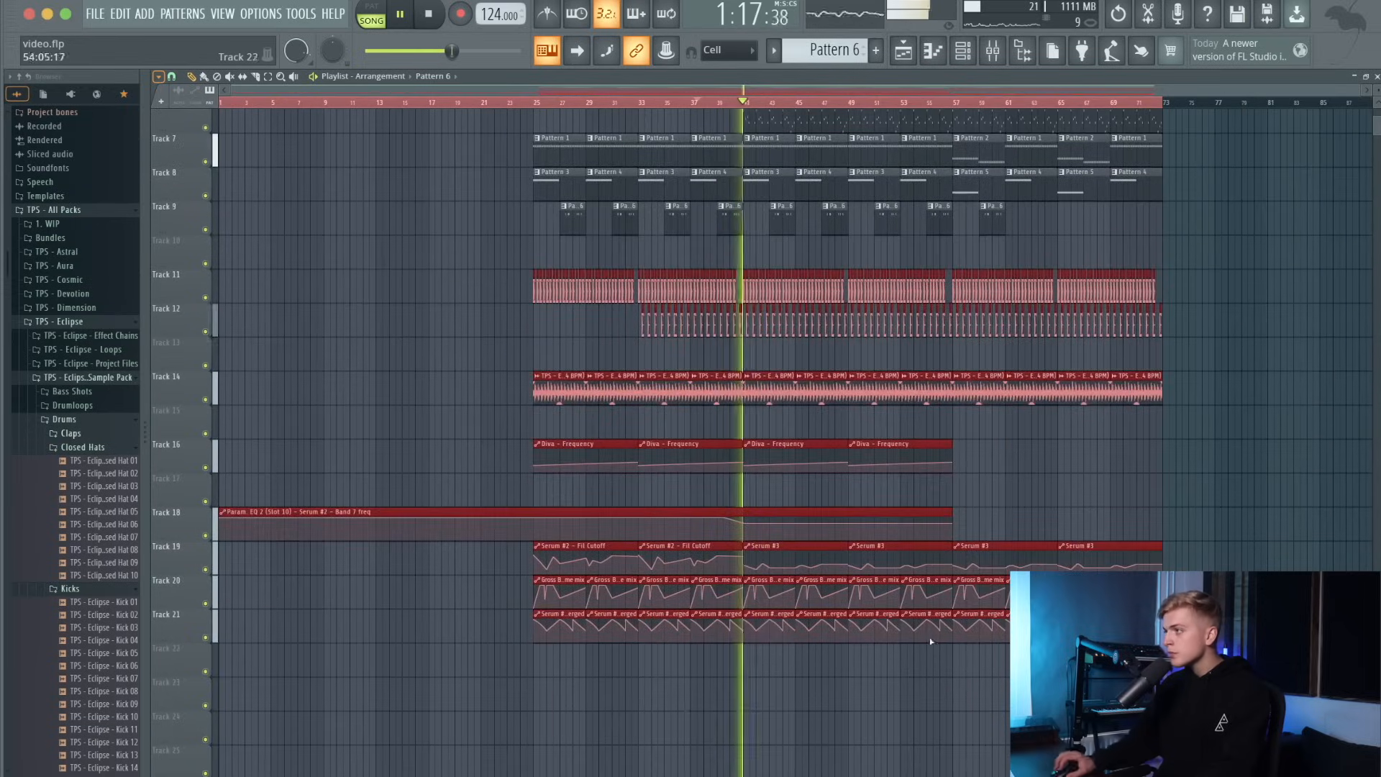
scroll(964, 561, "up", 5)
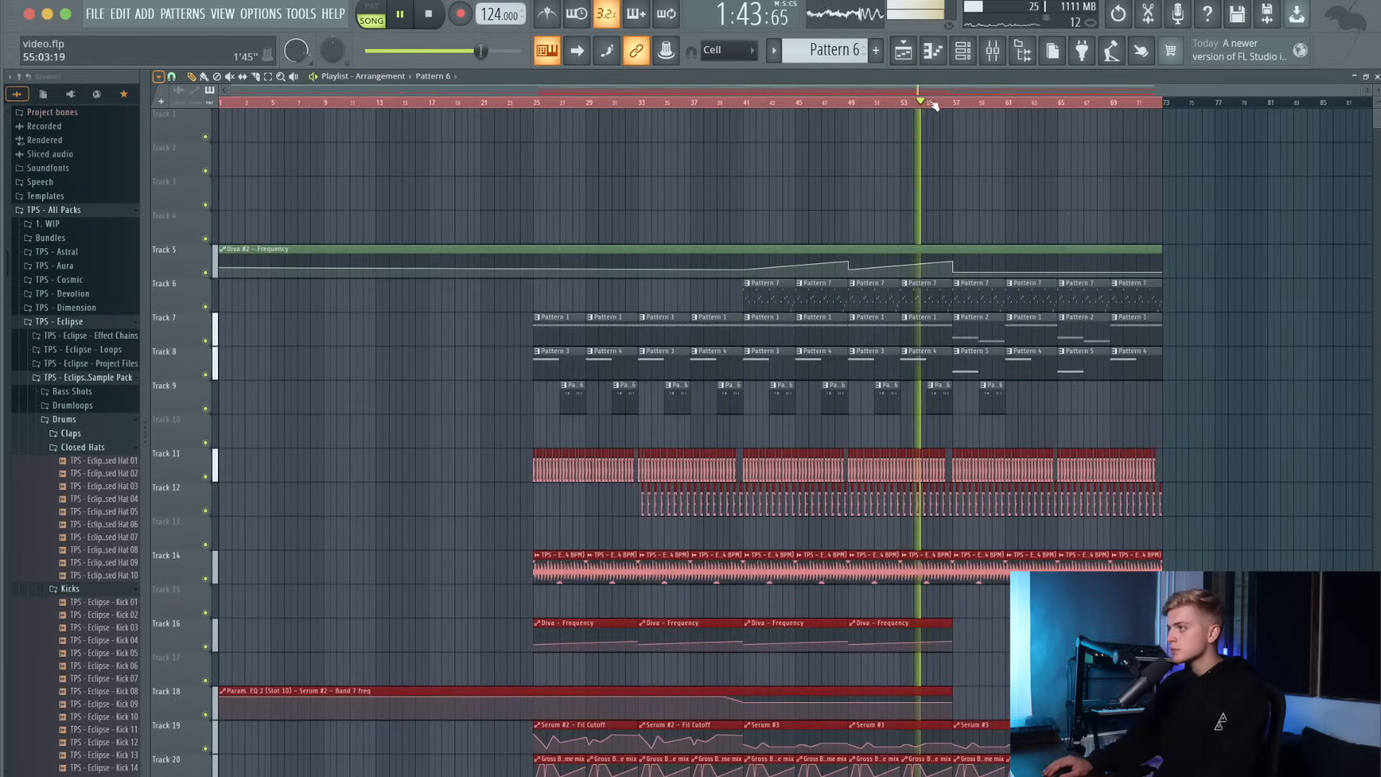
Remove the drop points at bars 49 and 57 from the Diva #2 Frequency automation, leaving one rise to bar 57 and a fall.
scroll(950, 274, "up", 6)
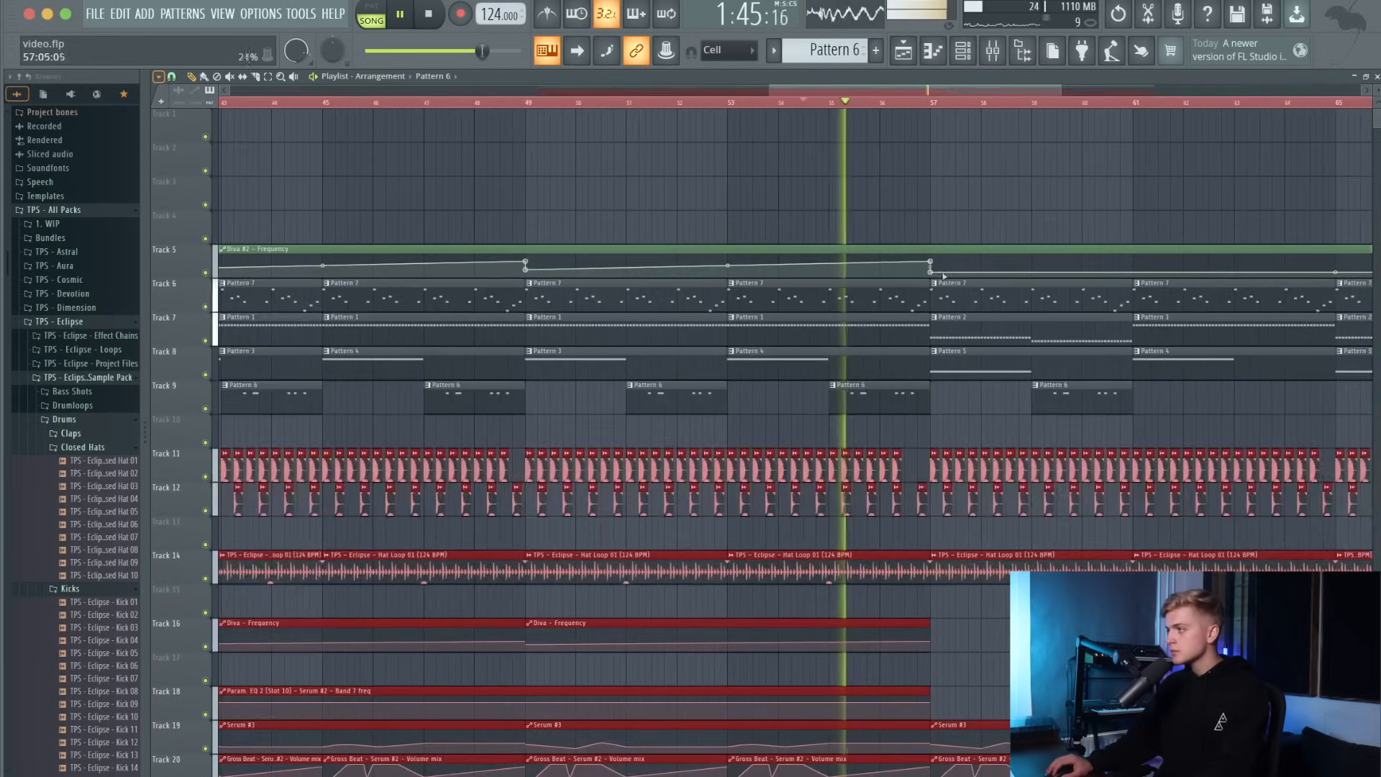
scroll(943, 274, "down", 8)
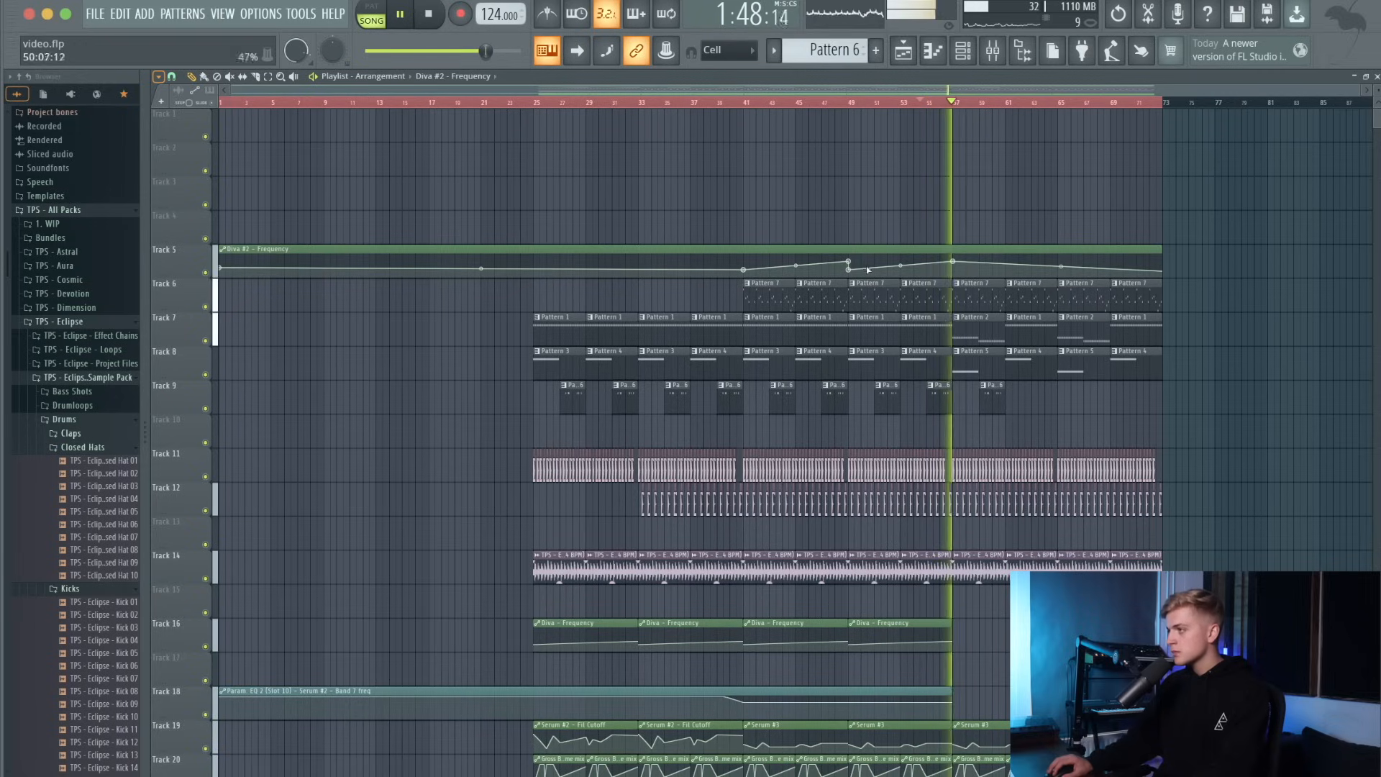
right_click(851, 264)
left_click(860, 276)
right_click(851, 271)
left_click(858, 279)
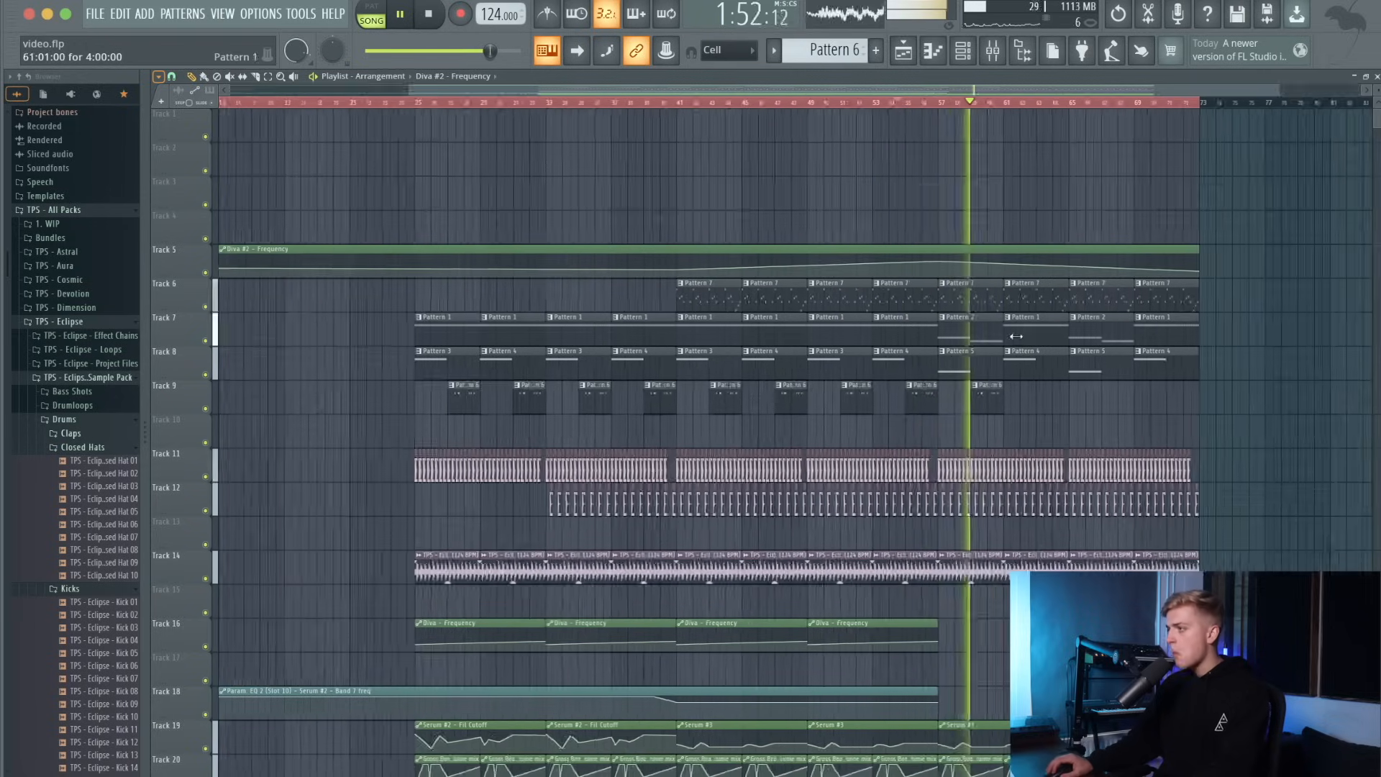
scroll(1004, 324, "up", 8)
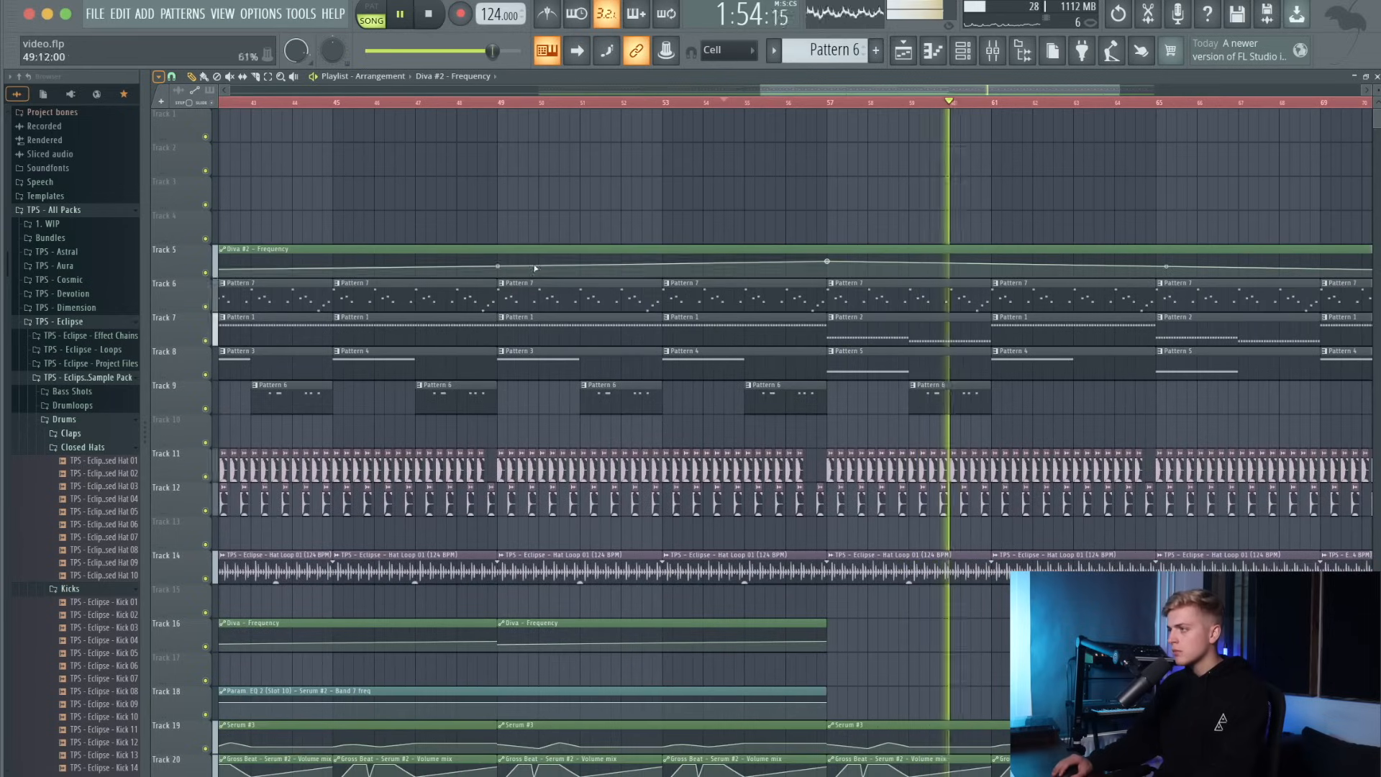
Make the Track 9 clip at bar 59 a unique pattern and transpose its Diva notes lower, using Pattern 2's notes as reference.
right_click(911, 391)
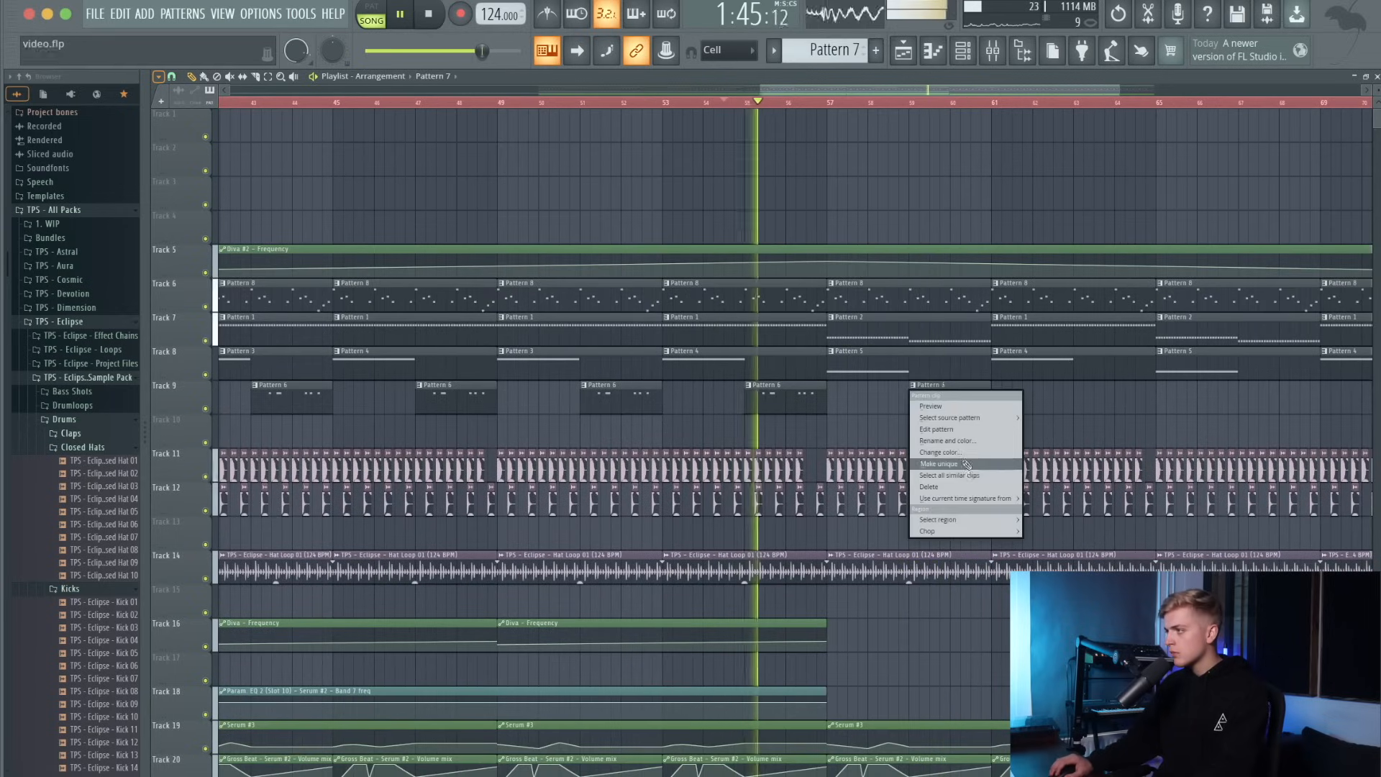
left_click(966, 464)
double_click(941, 338)
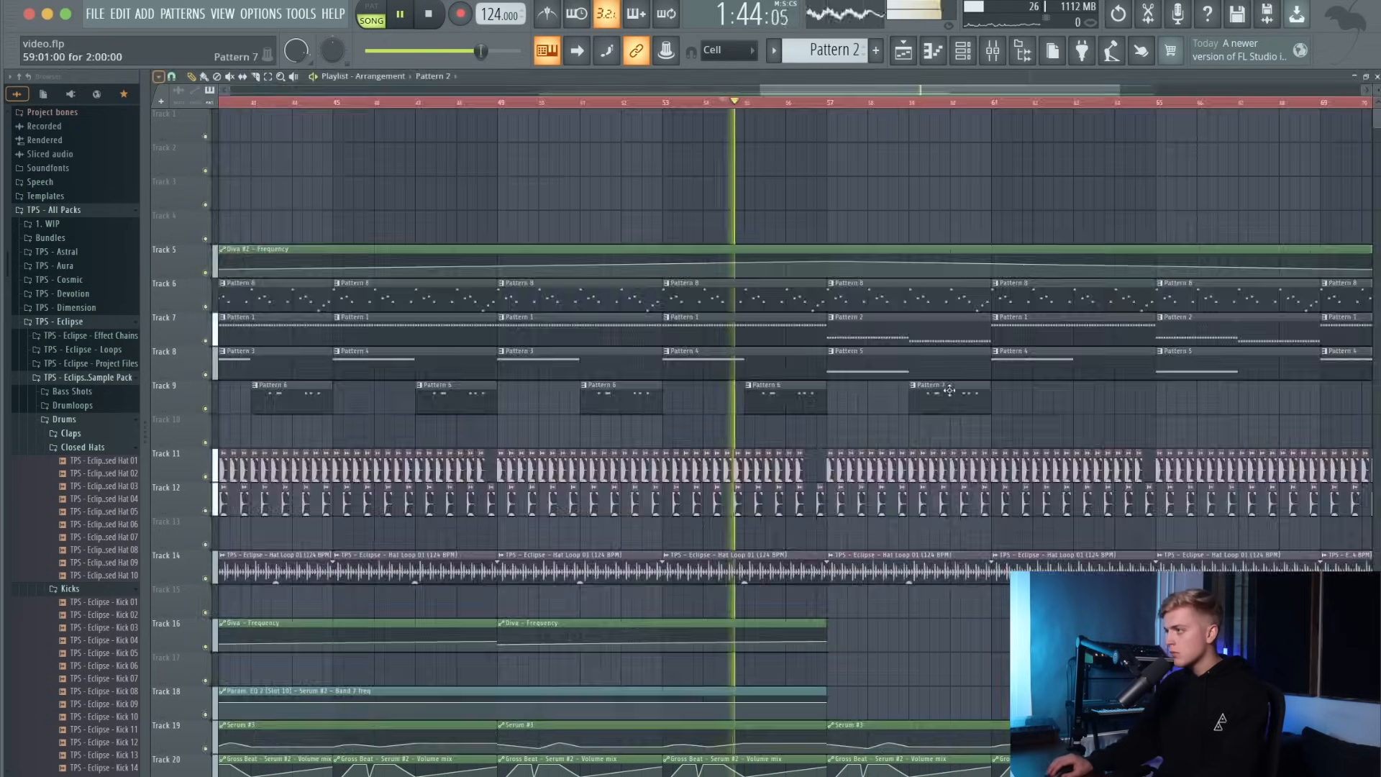
key("space")
double_click(905, 406)
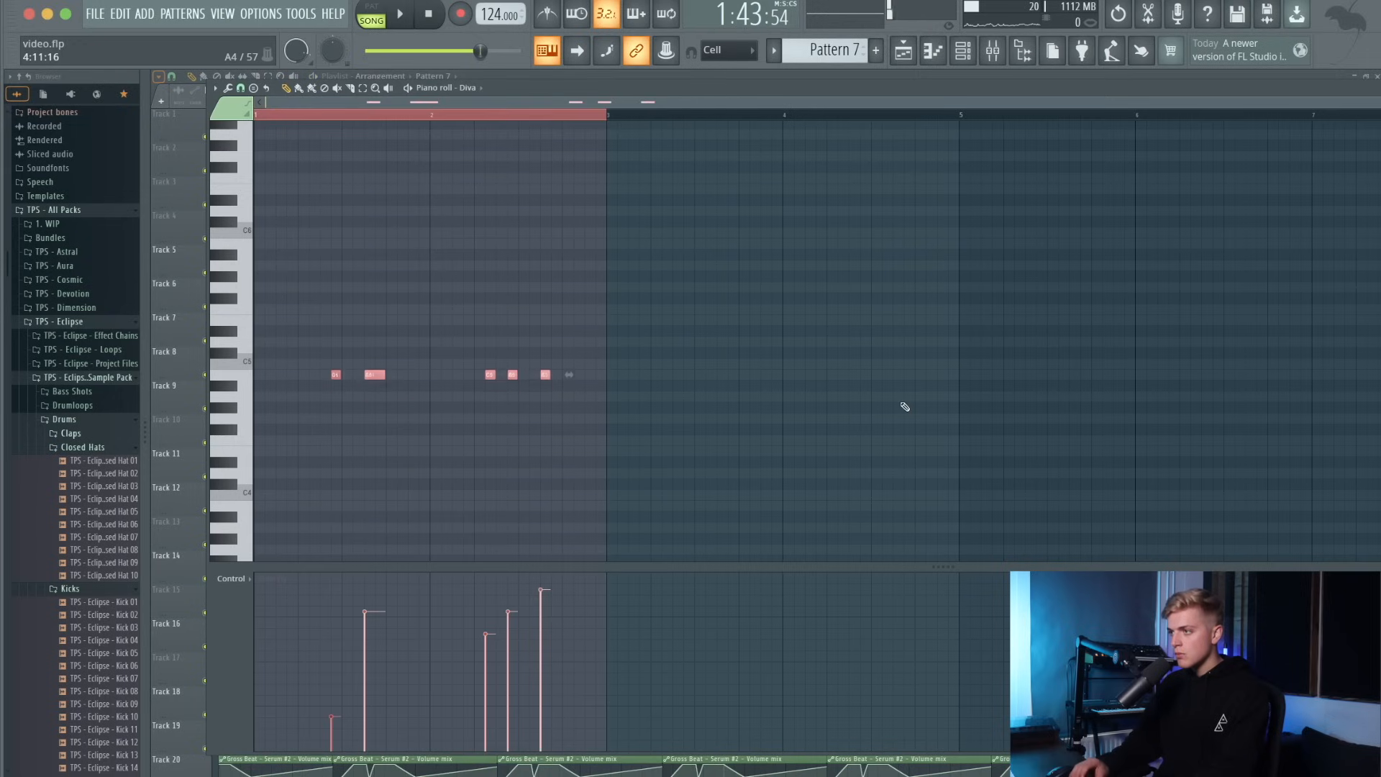
left_click(905, 55)
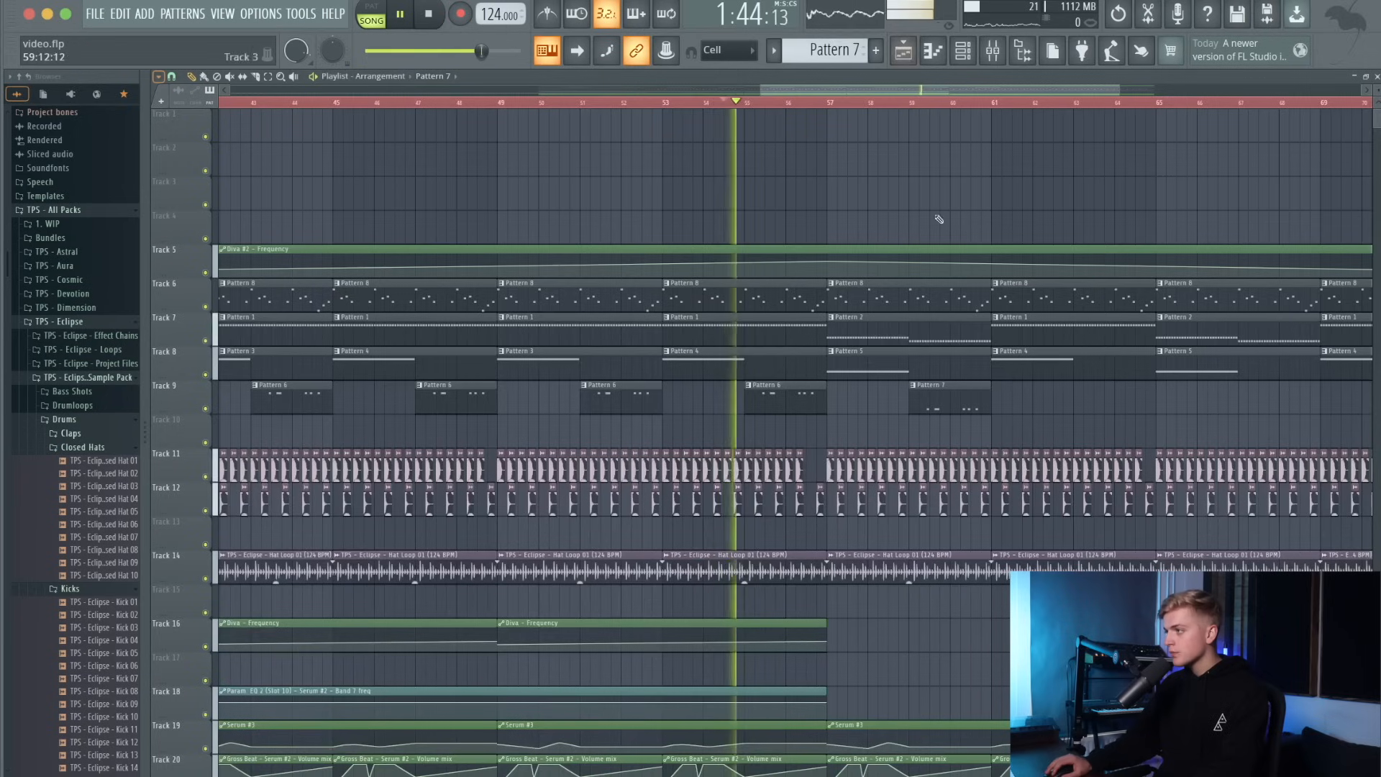
Delete all Pattern 4 and Pattern 5 clips on Track 8 from bar 57 onward while the section plays.
scroll(1021, 368, "down", 3)
scroll(1021, 368, "up", 2)
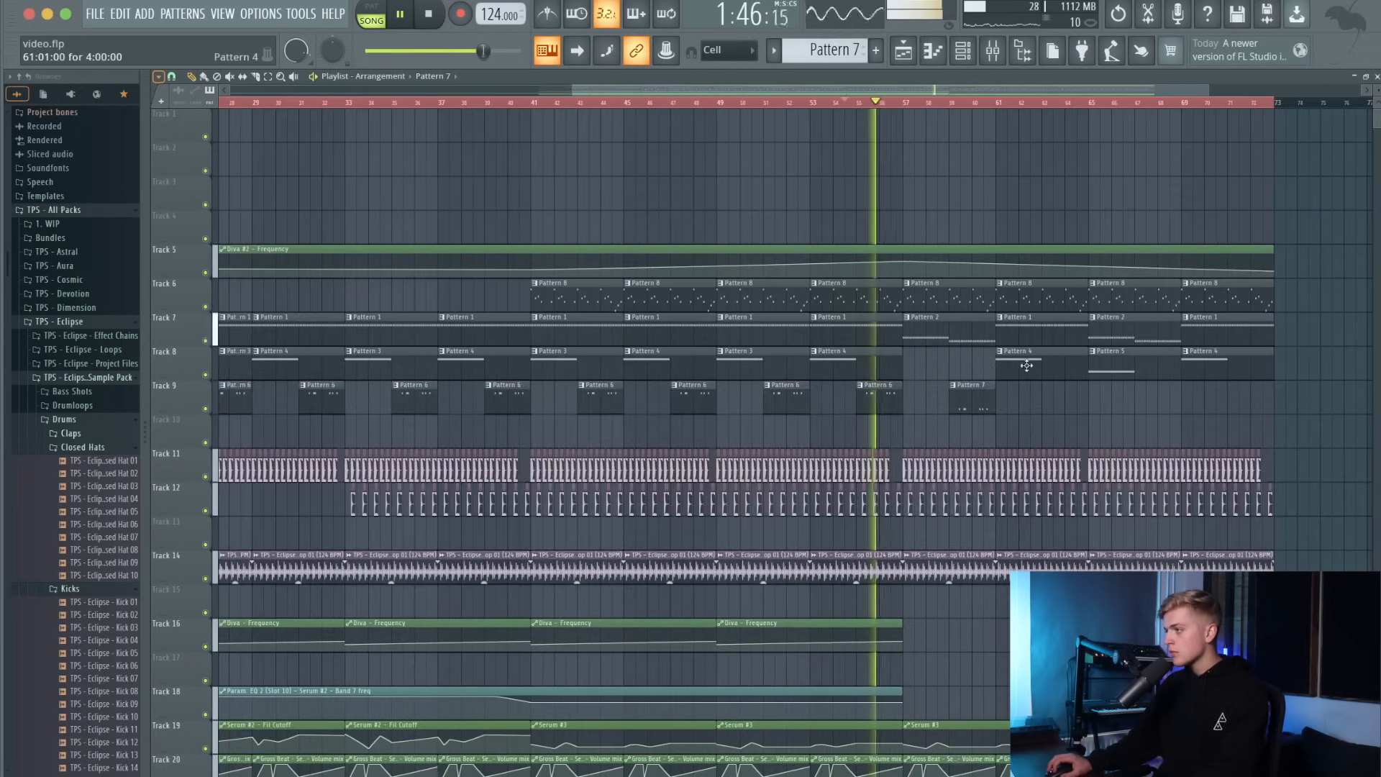
right_click(1041, 369)
right_click(1112, 367)
right_click(1203, 369)
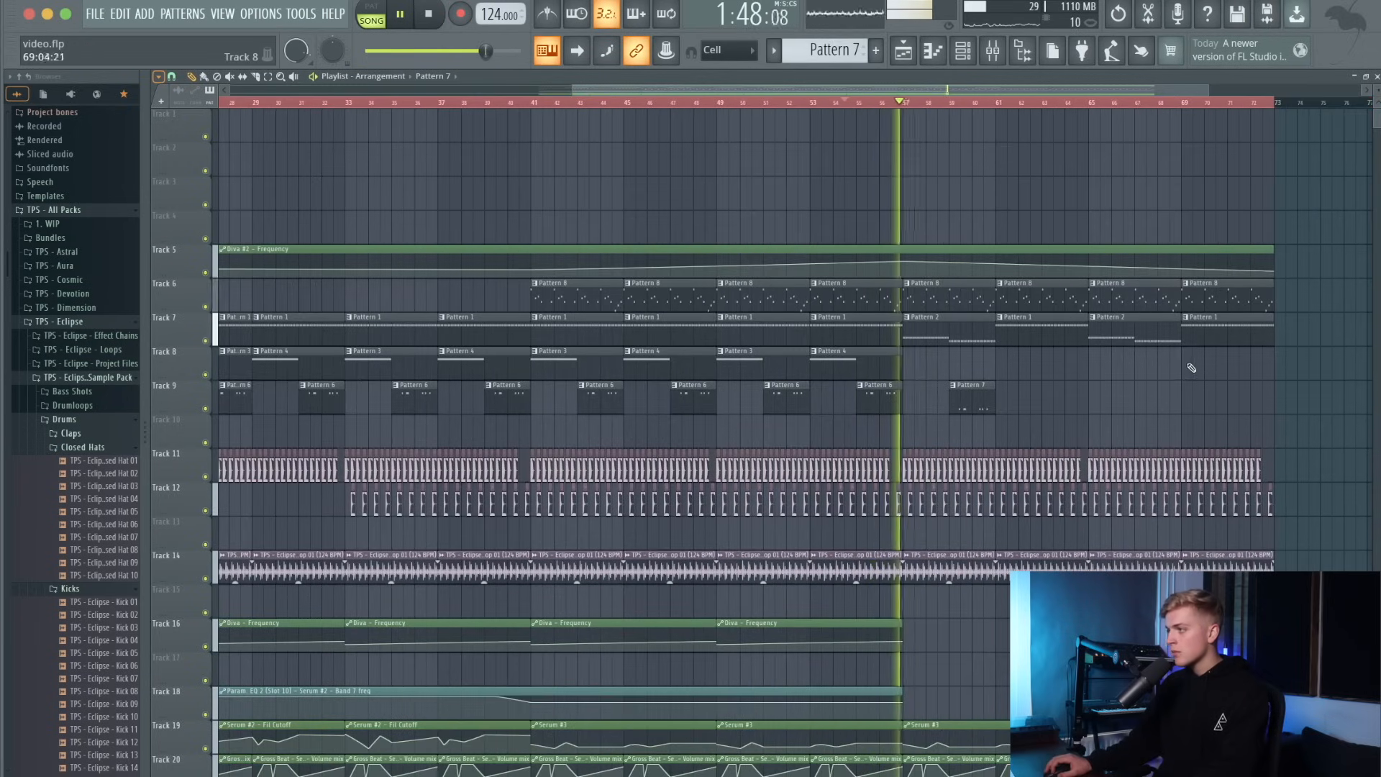
scroll(1065, 354, "down", 3)
scroll(872, 373, "up", 3)
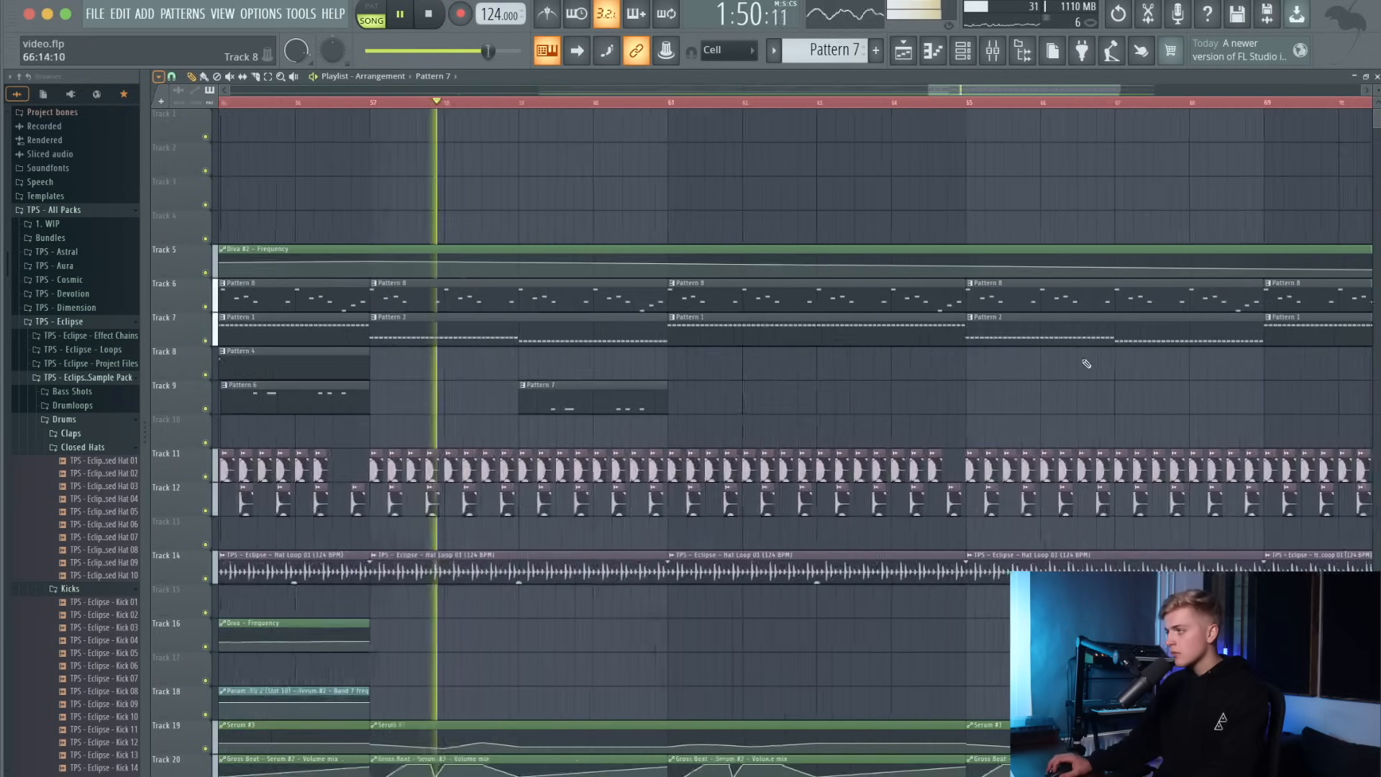
scroll(935, 346, "down", 3)
scroll(944, 333, "up", 3)
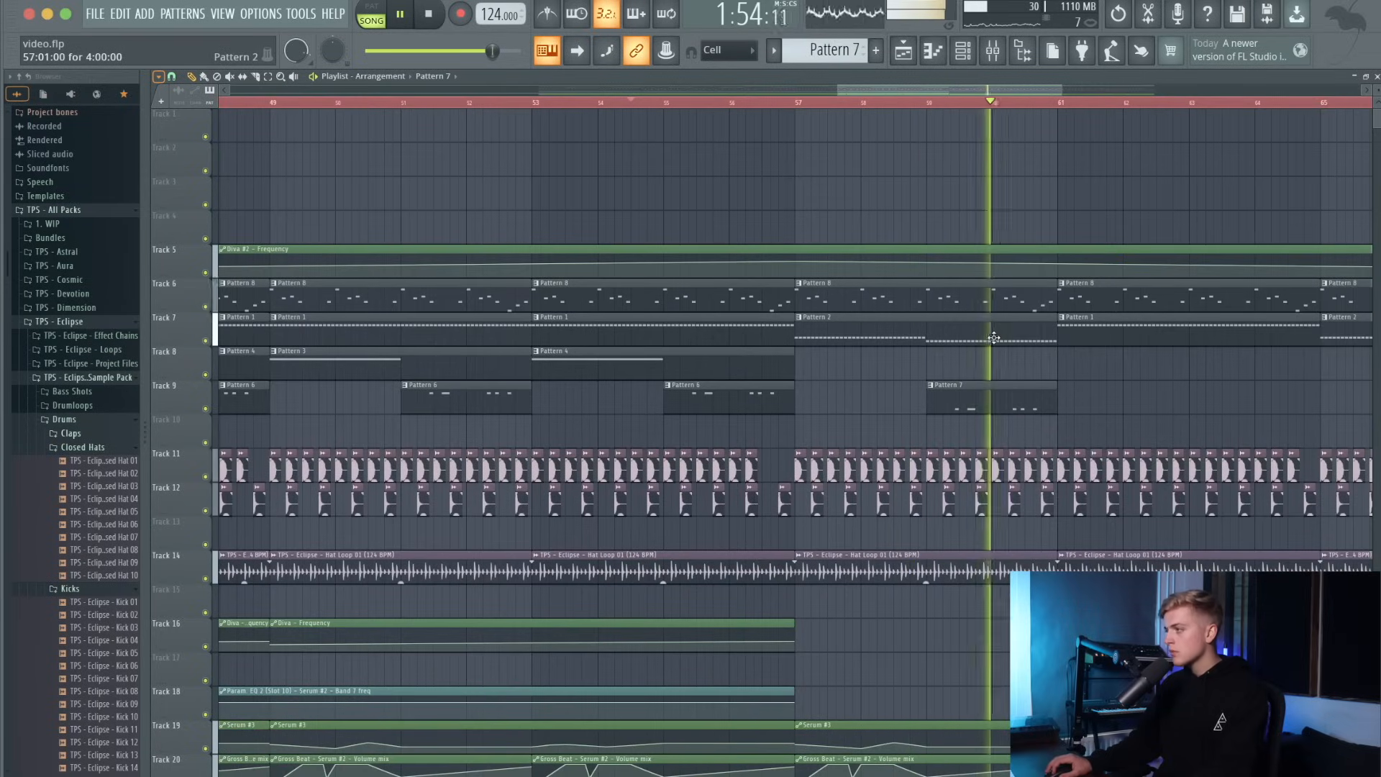
Place Pattern 6 on Track 9 at bar 63 and copy the Pattern 7 and Pattern 6 clips to bars 67 and 71.
scroll(989, 374, "down", 3)
left_click(759, 395)
left_click(1033, 390)
left_click_drag(1029, 391, 909, 420)
key("ctrl+c")
key("ctrl+v")
key("space")
left_click_drag(1033, 387, 1149, 387)
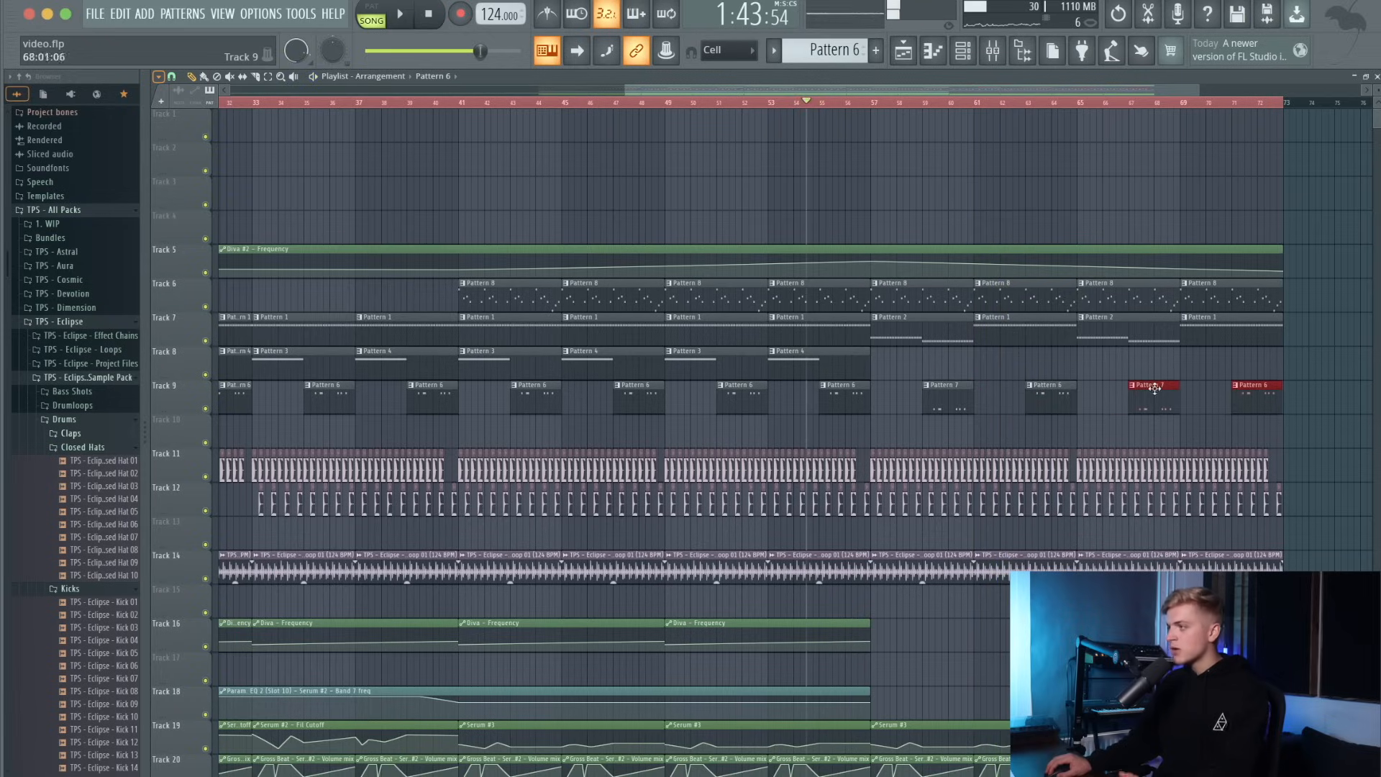
scroll(1174, 397, "up", 5)
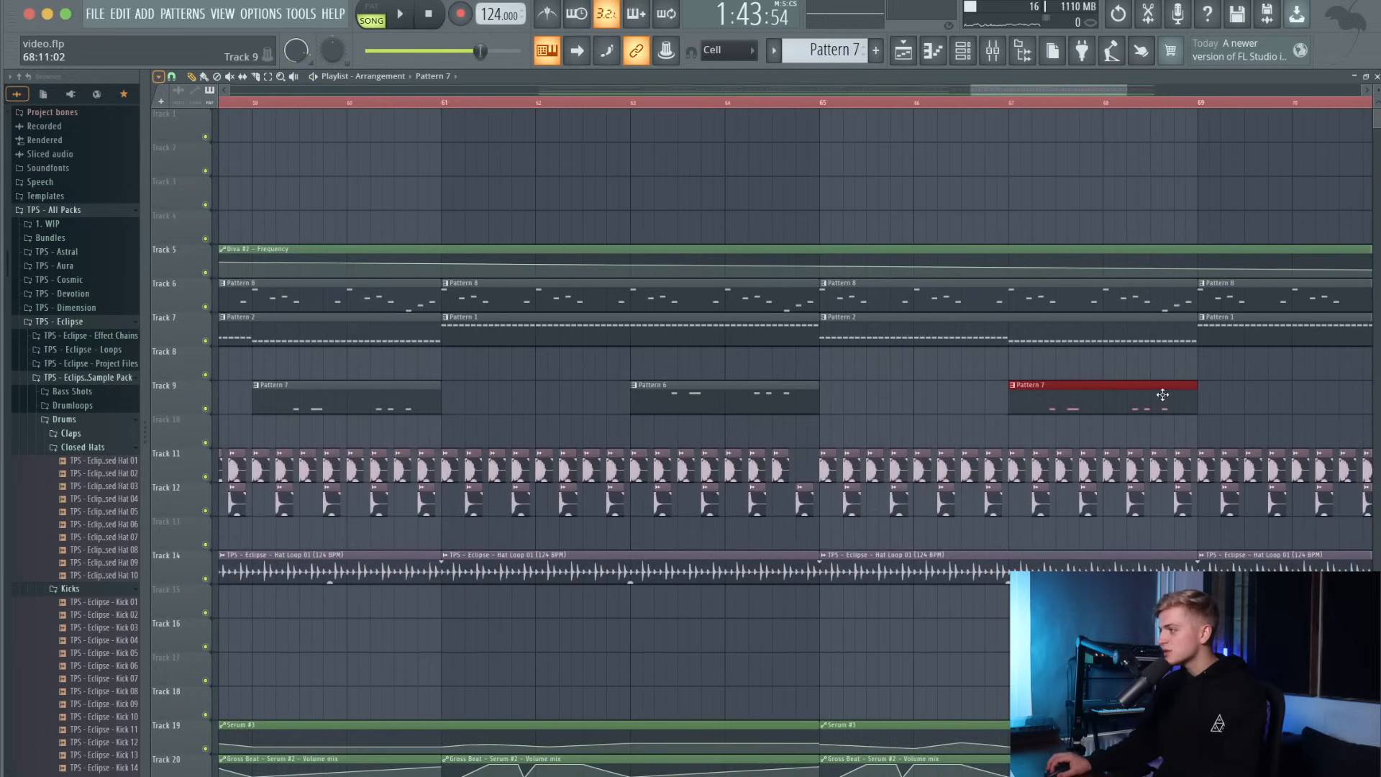
Place Pattern 5 on Track 8 at bar 57 as a two-bar clip and play the section.
scroll(1162, 394, "down", 5)
scroll(1043, 404, "down", 10)
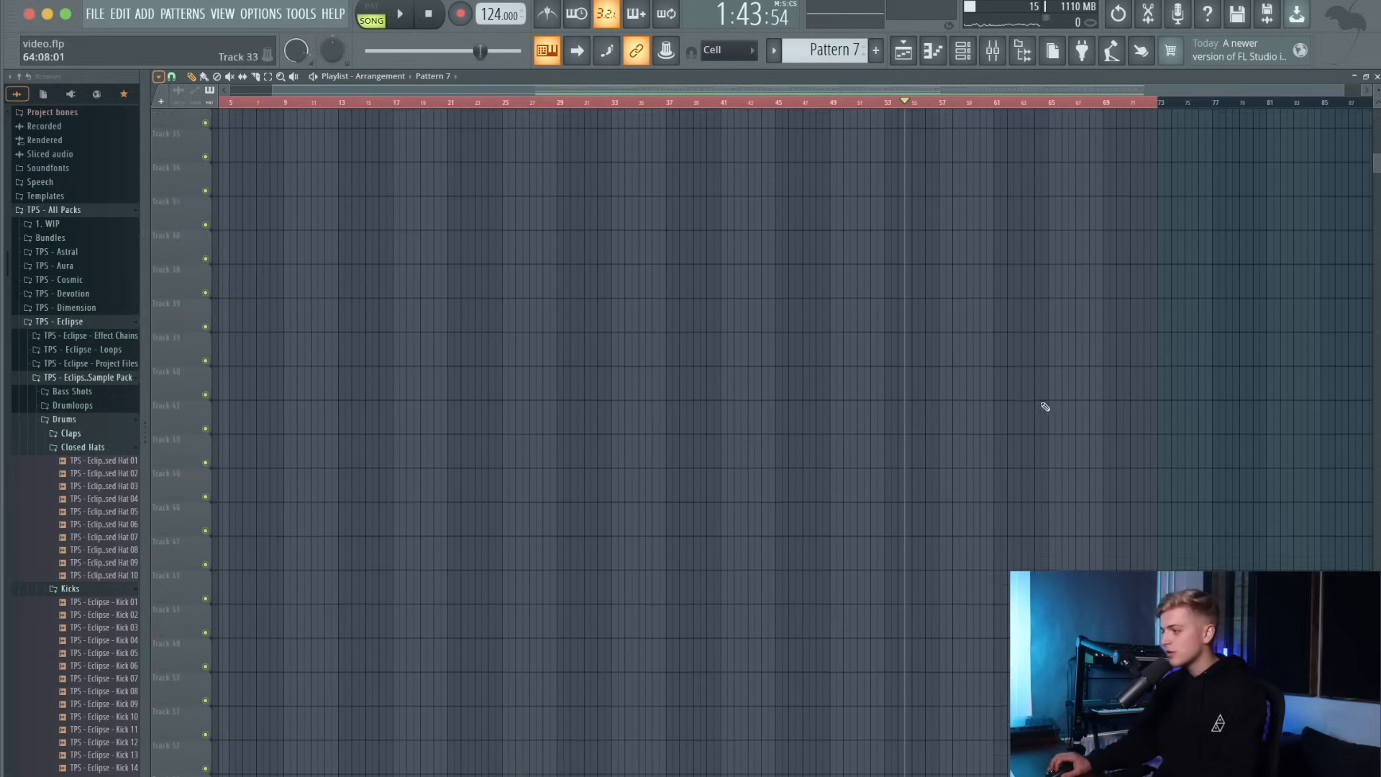
scroll(1058, 430, "up", 6)
scroll(993, 418, "up", 2)
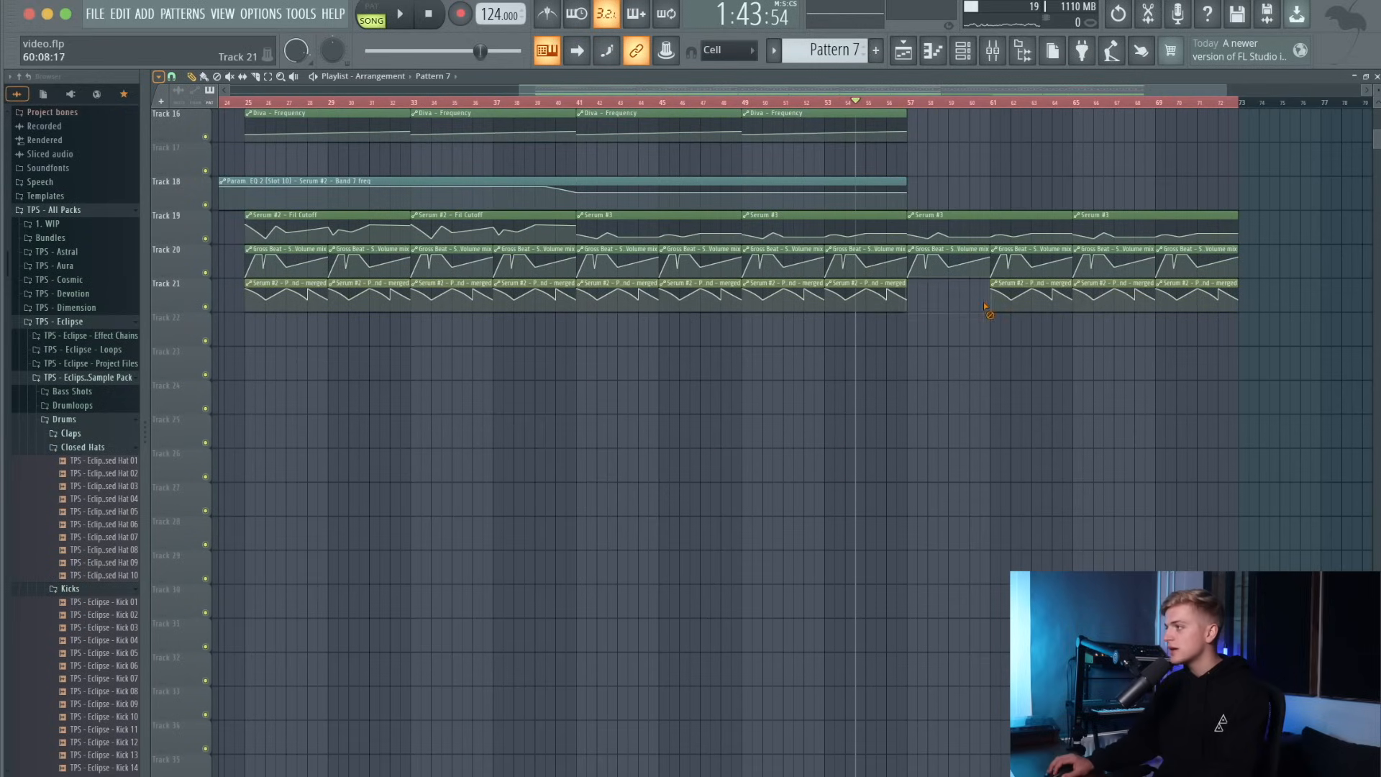
scroll(1198, 313, "up", 5)
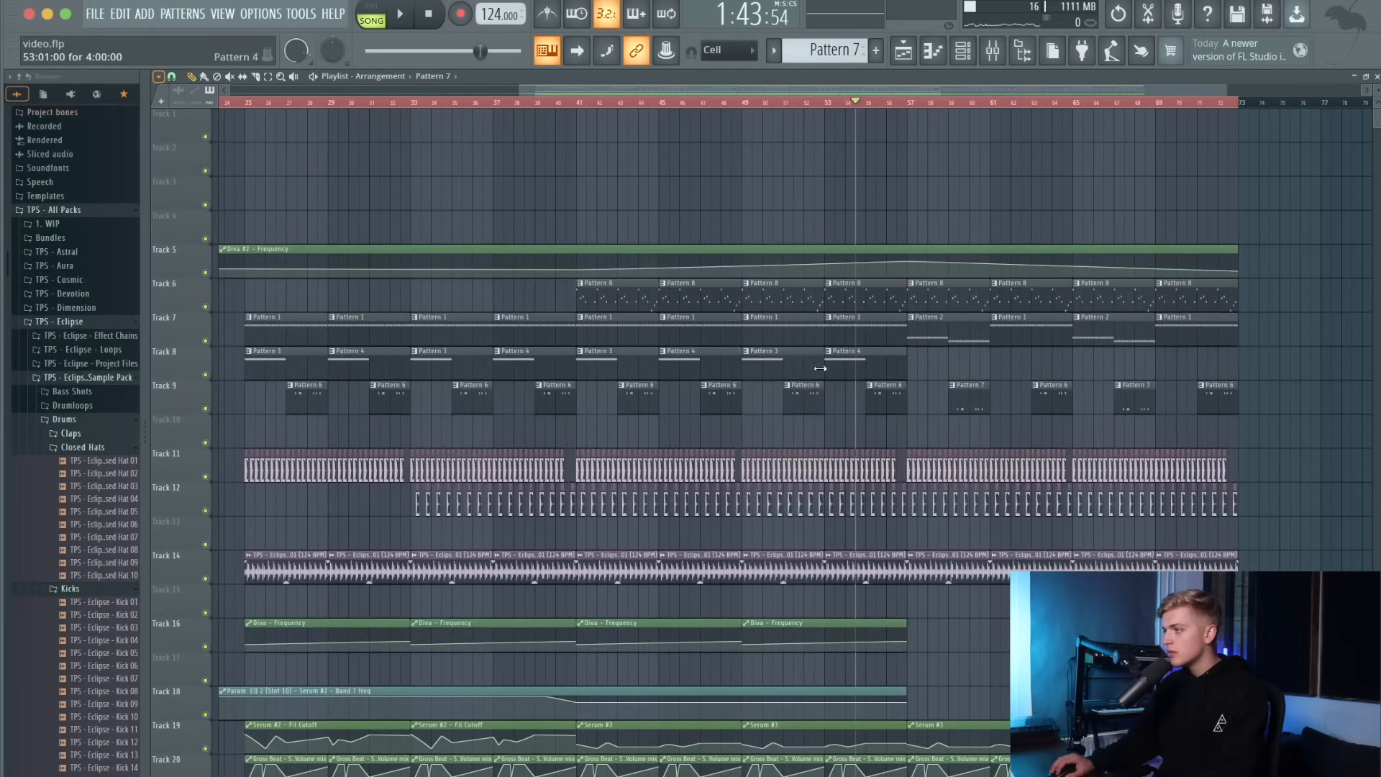
left_click(963, 61)
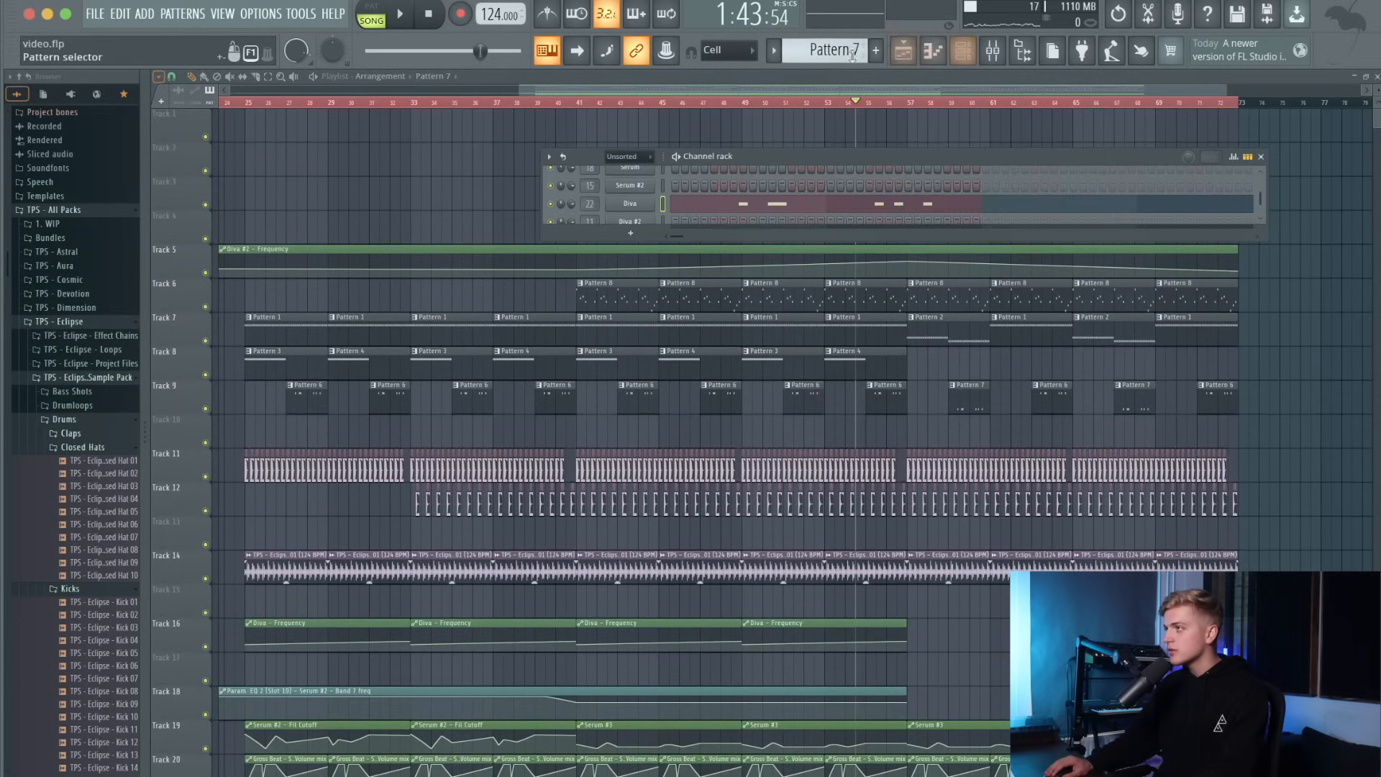
scroll(835, 50, "down", 1)
key("space")
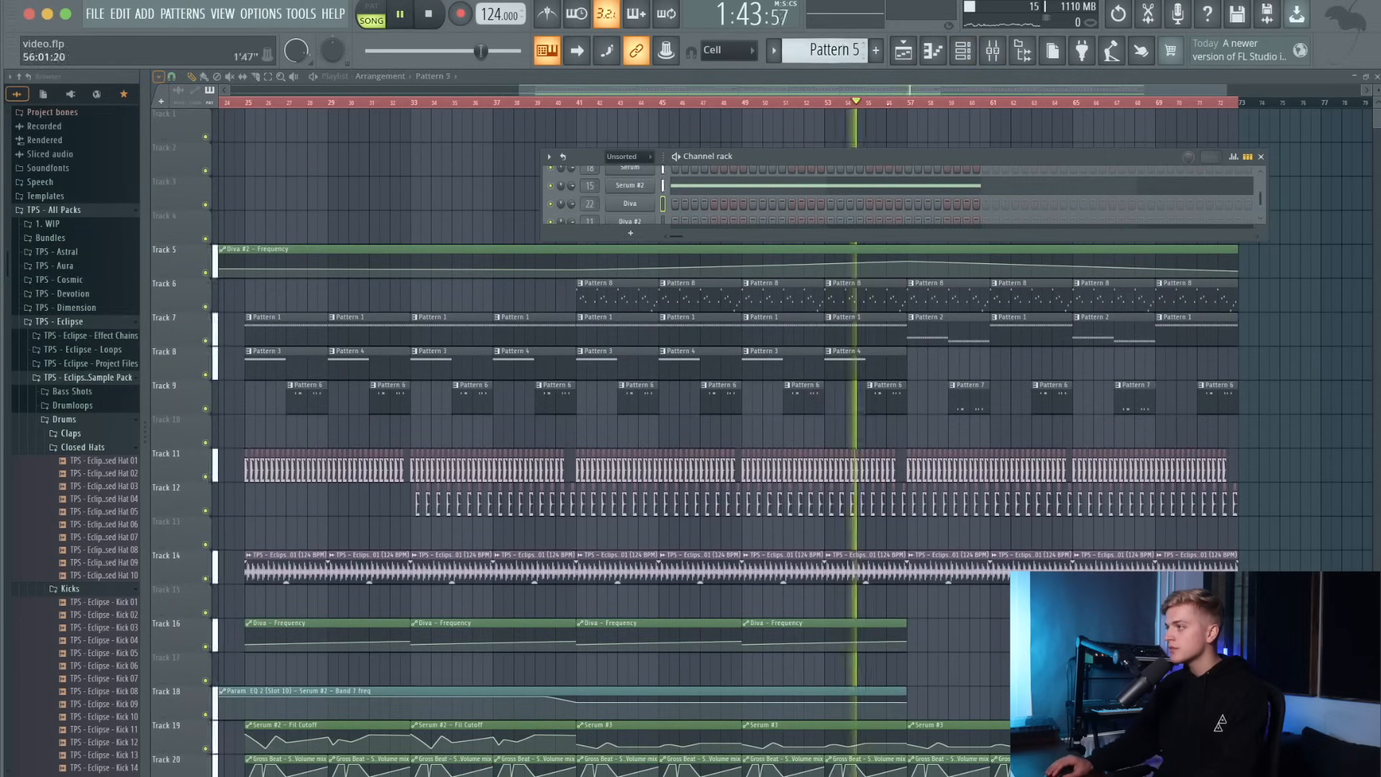
left_click(932, 362)
scroll(920, 360, "up", 4)
left_click(814, 106)
scroll(863, 148, "down", 6)
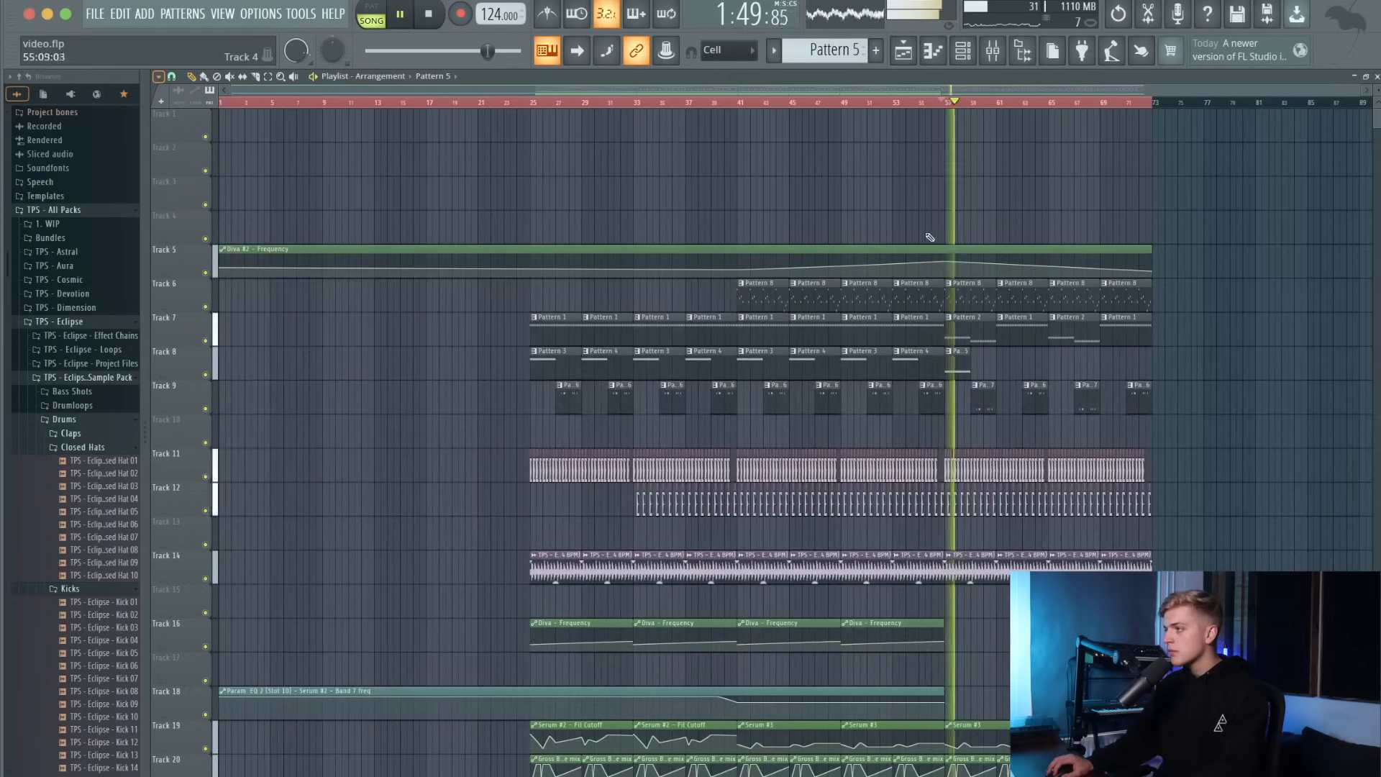
scroll(986, 368, "up", 3)
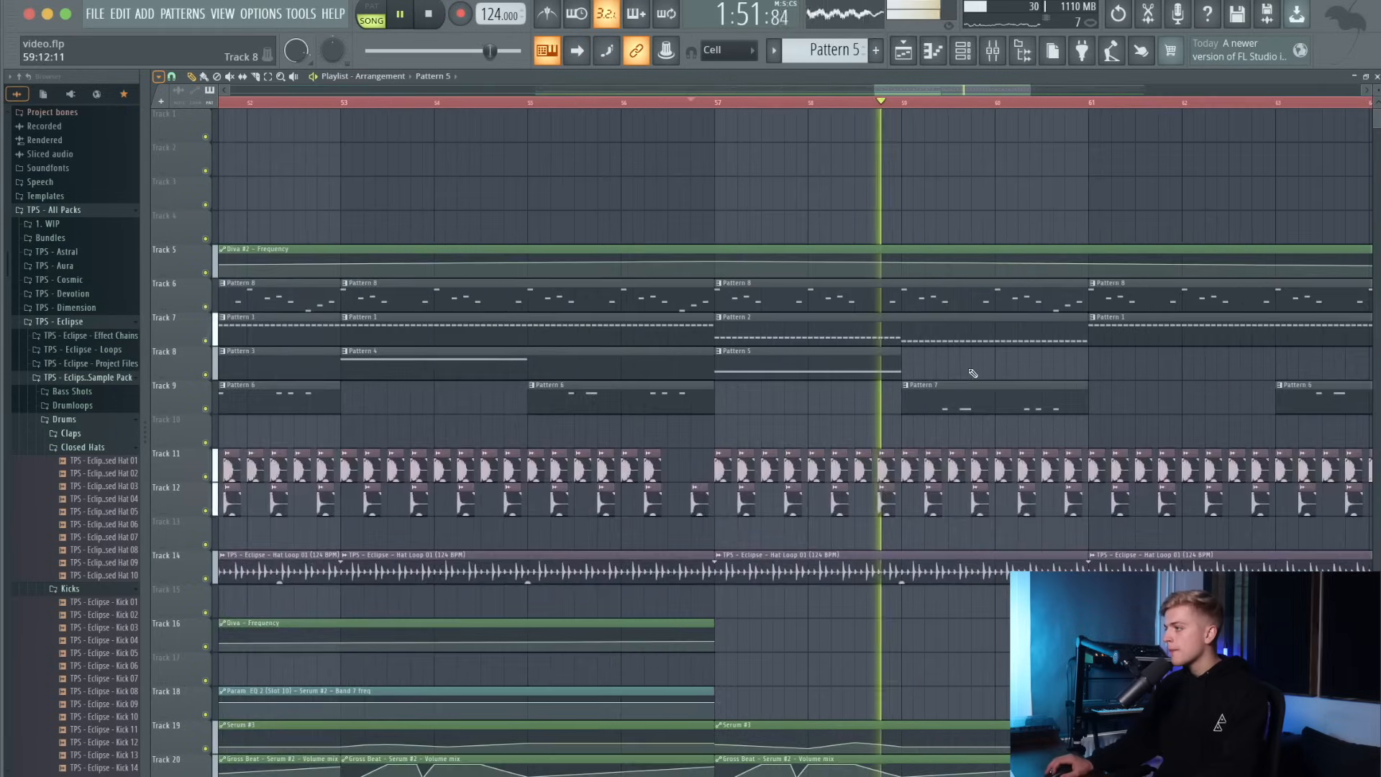
Add a Pattern 4 clip on Track 8 at bar 61, reusing the existing Pattern 4 clip as the source.
scroll(1007, 368, "down", 3)
scroll(773, 367, "up", 3)
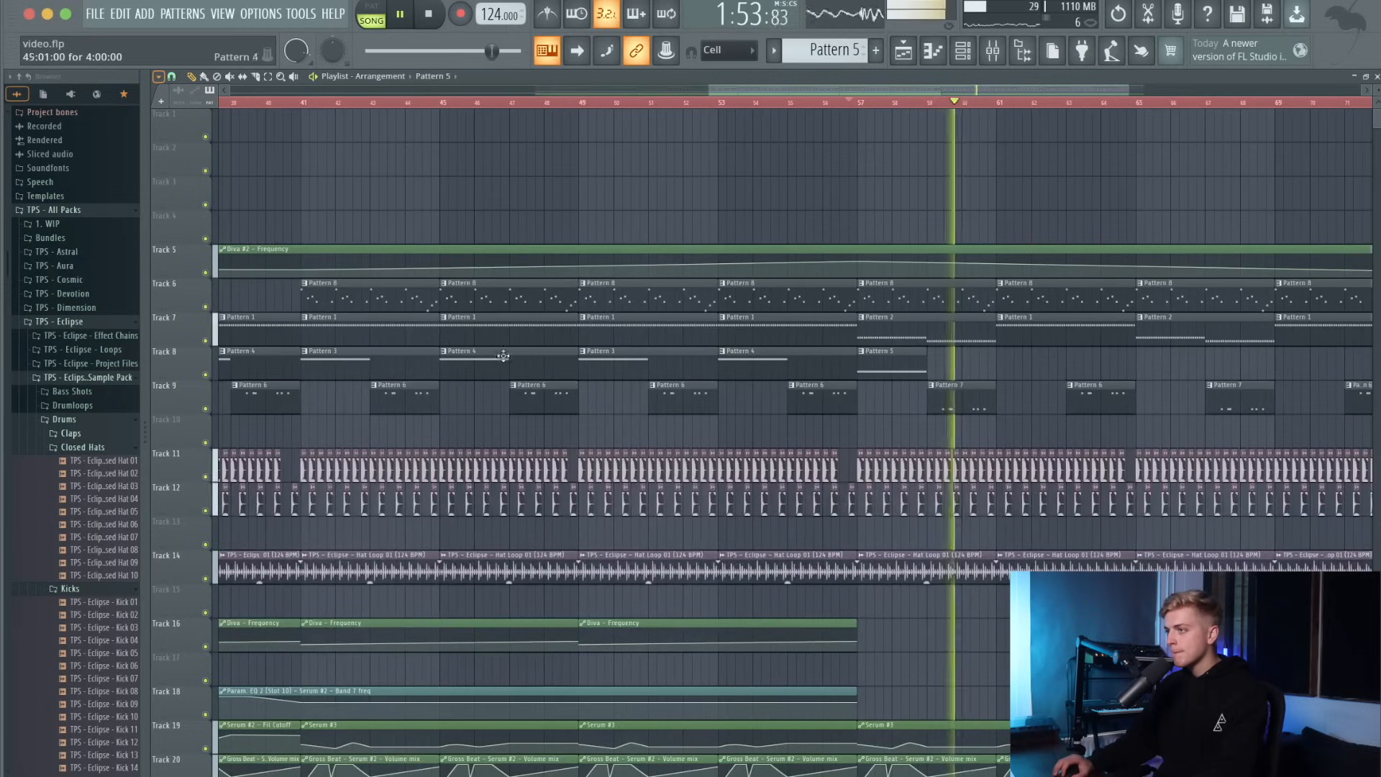
scroll(457, 359, "down", 1)
key("space")
key("space")
left_click(468, 364)
left_click(961, 376)
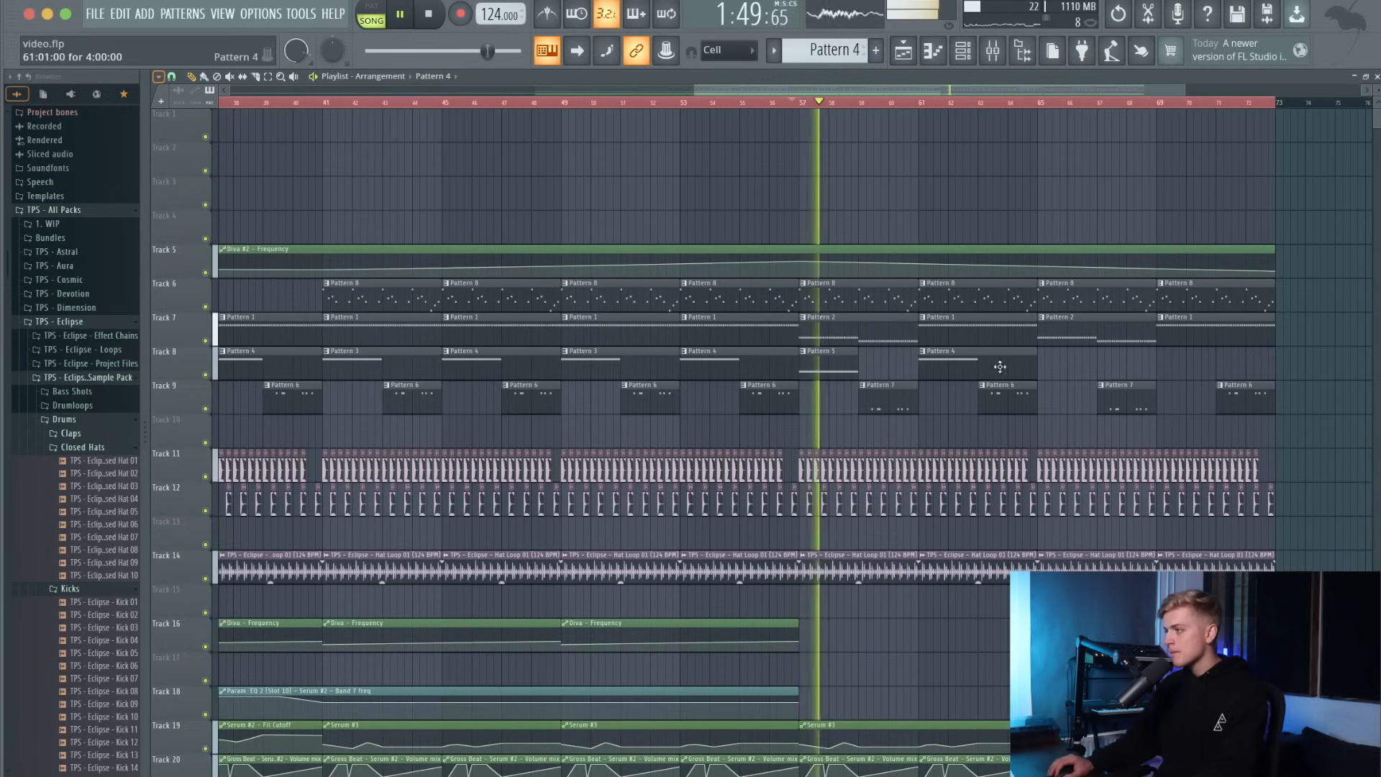
Trim the bar 61 Pattern 4 clip to two bars and copy the Pattern 5 and Pattern 4 clips to bars 65 and 69.
left_click_drag(1111, 380, 1057, 369)
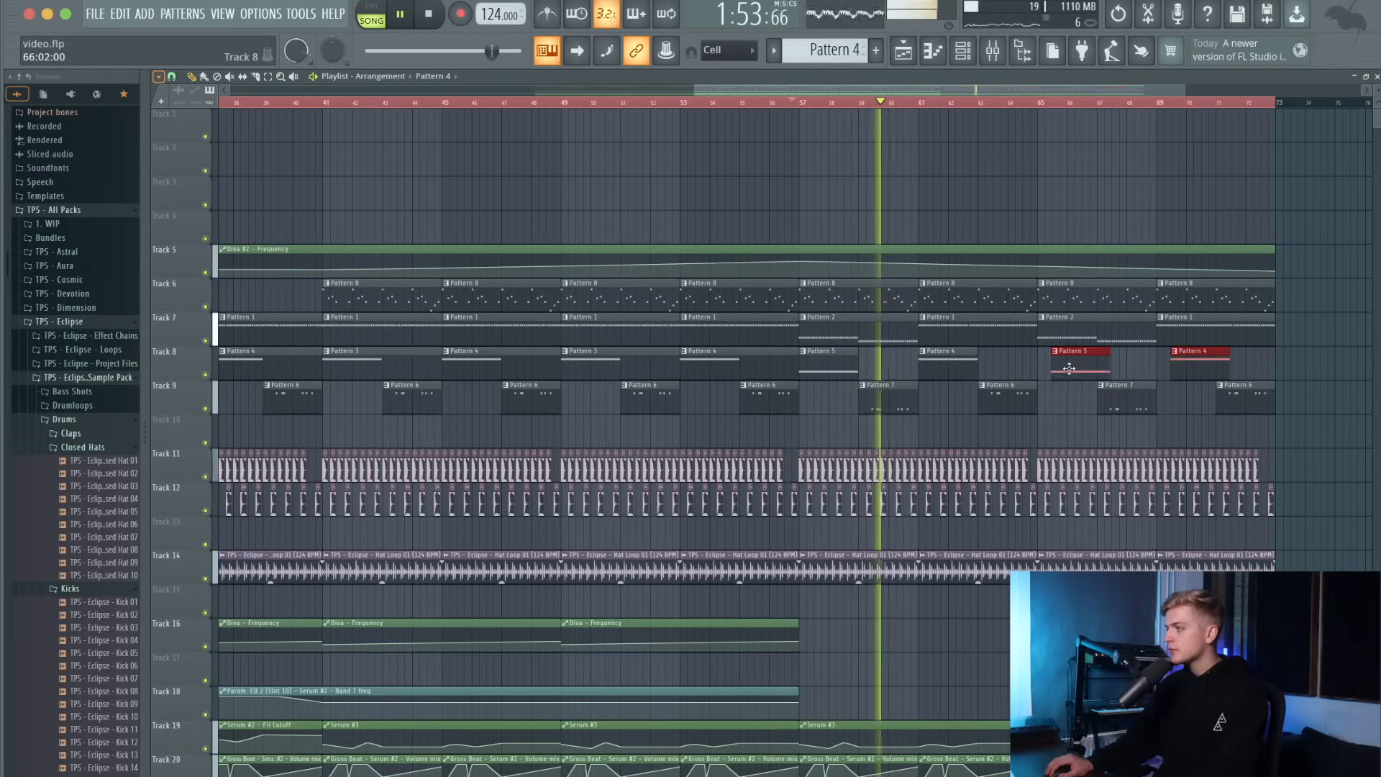
scroll(1054, 367, "up", 5)
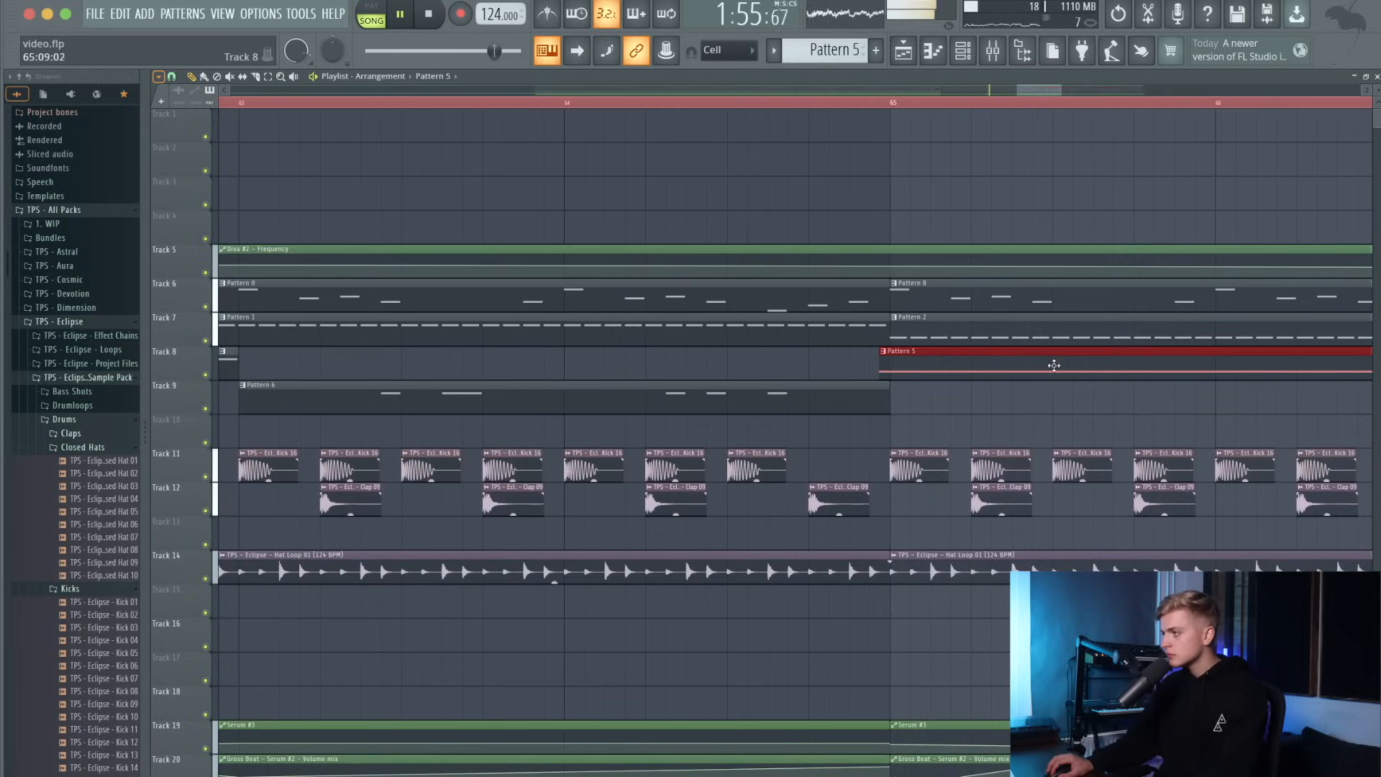
scroll(1065, 367, "down", 5)
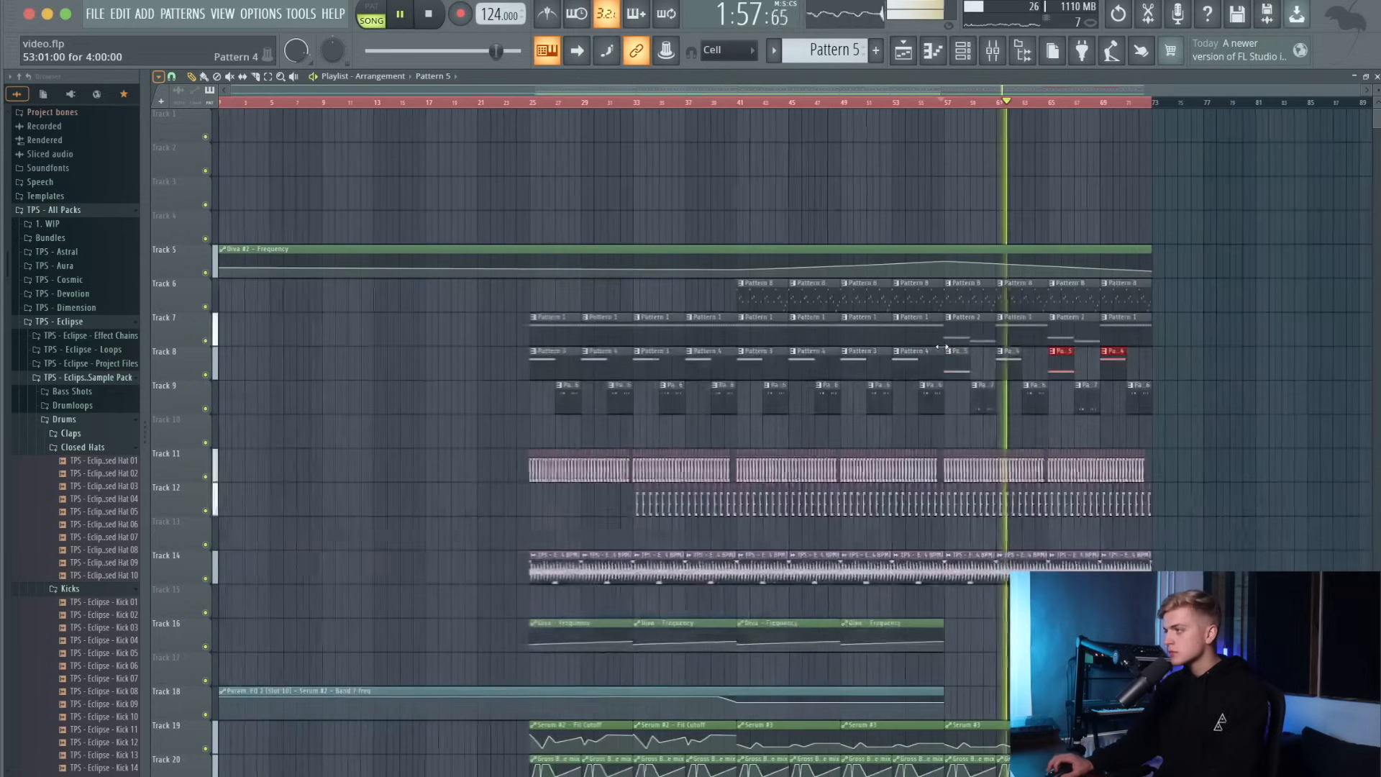
scroll(953, 266, "down", 4)
scroll(1021, 202, "up", 2)
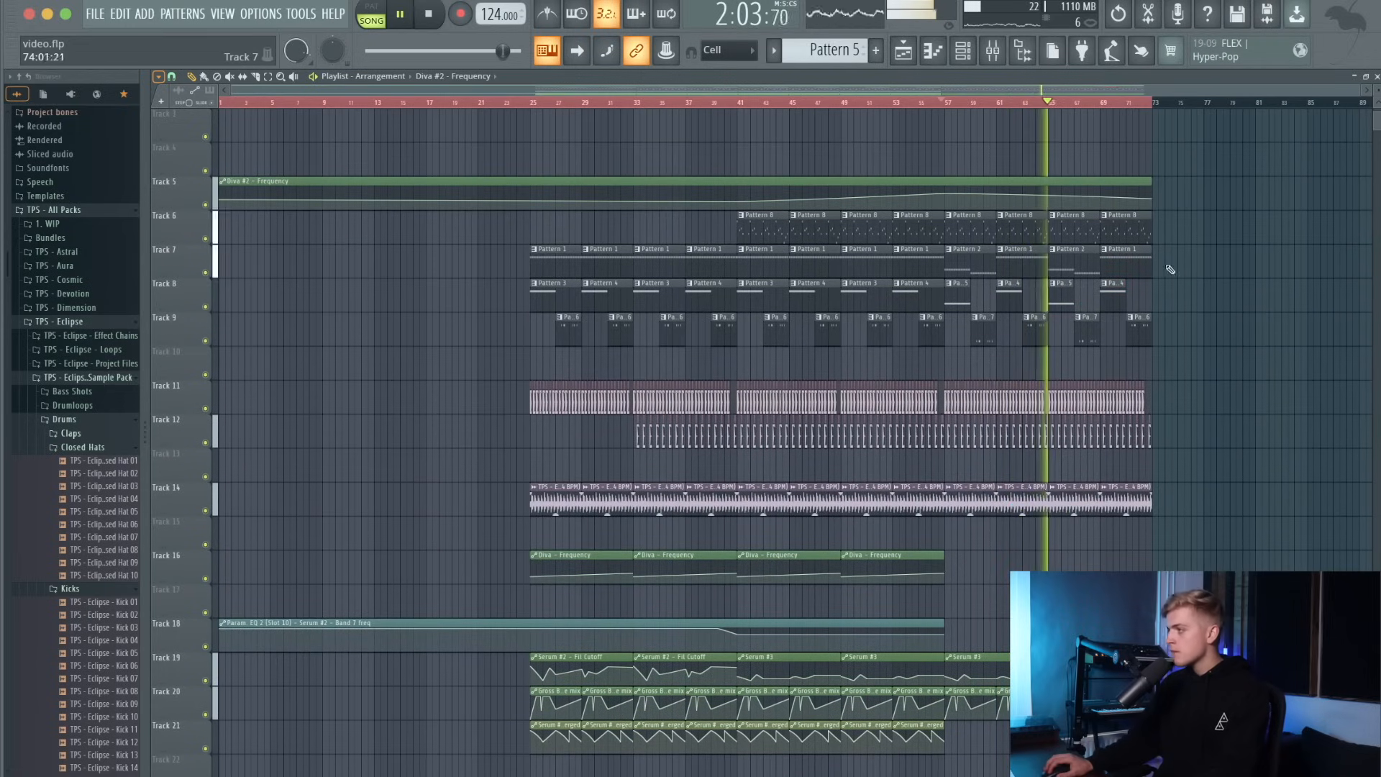
Fill the Track 11 kick gaps before bars 33, 49 and 65 with Kick 16 clips, keeping the gaps before bars 41 and 57.
scroll(1229, 357, "up", 1)
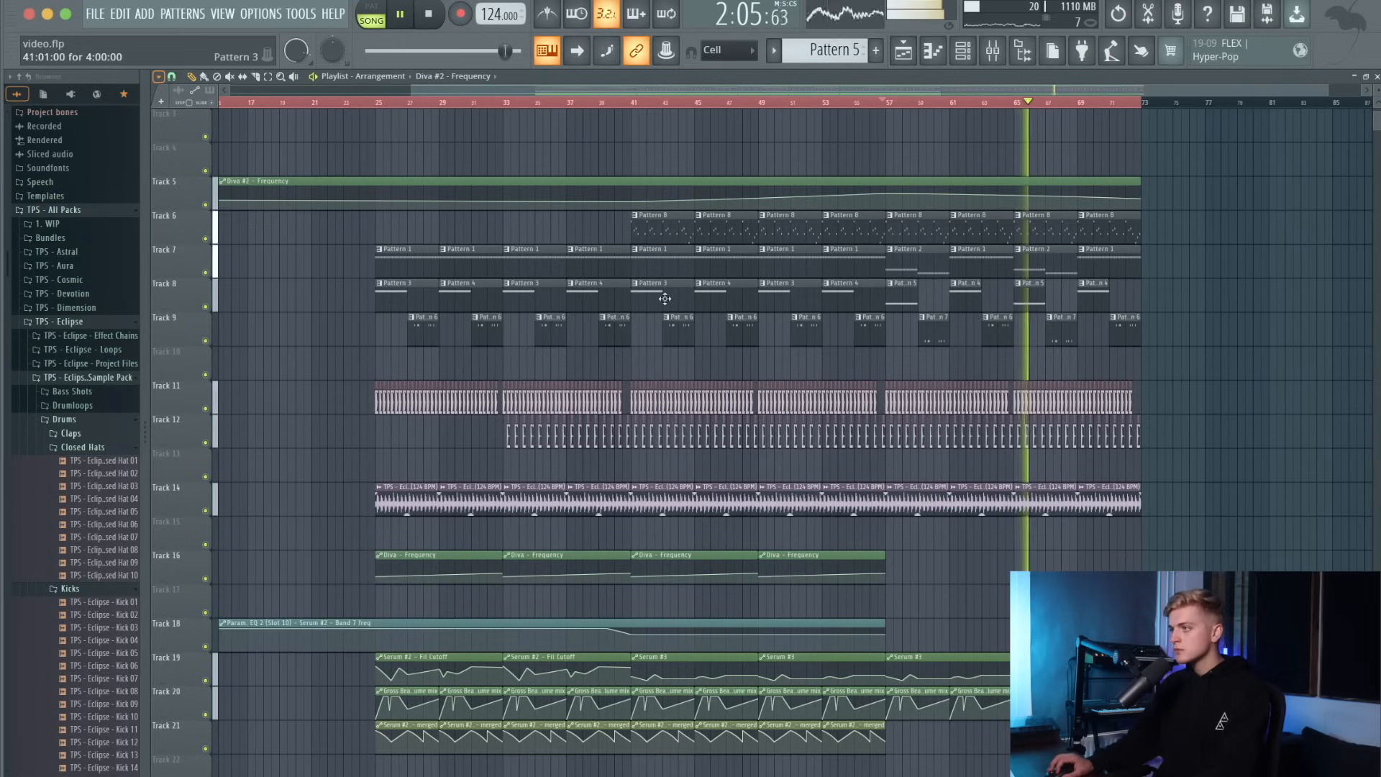
scroll(410, 407, "up", 5)
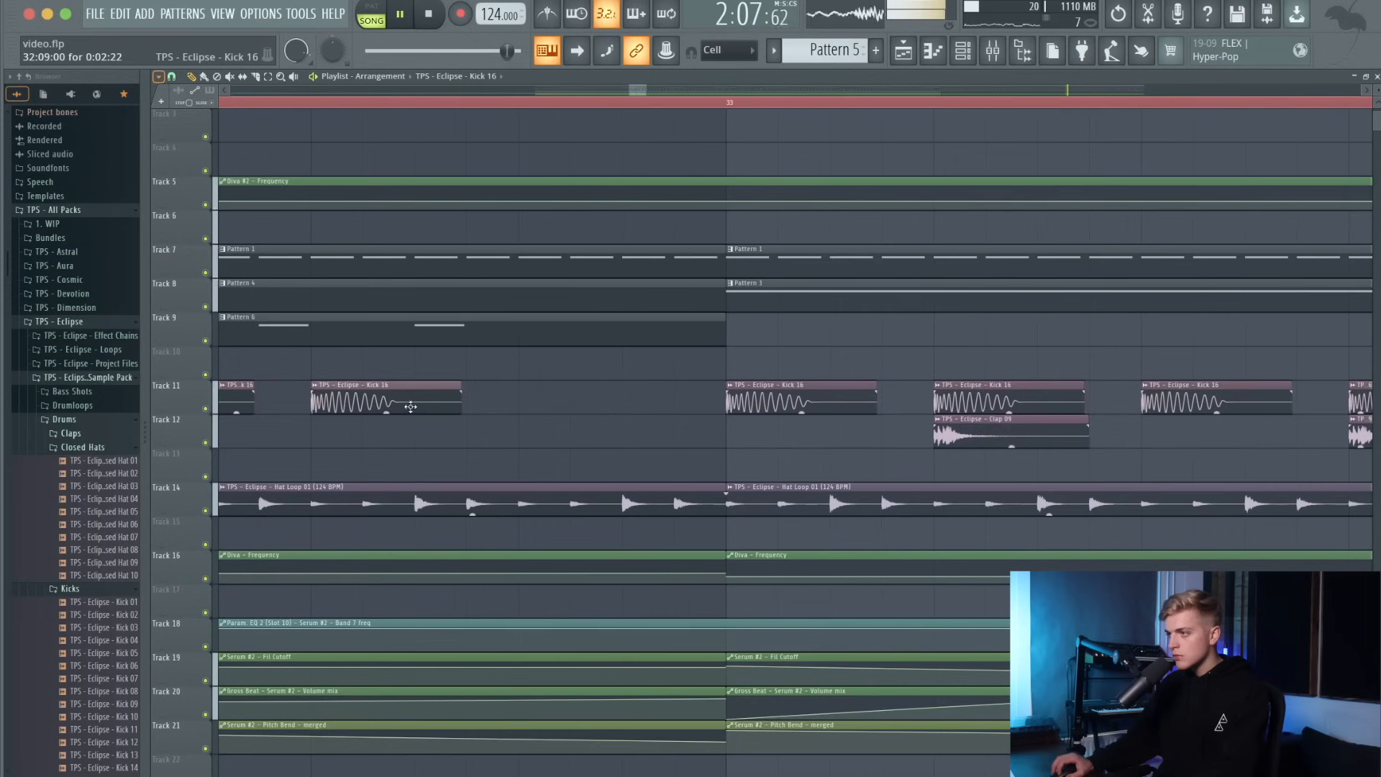
scroll(539, 401, "down", 6)
scroll(832, 405, "up", 6)
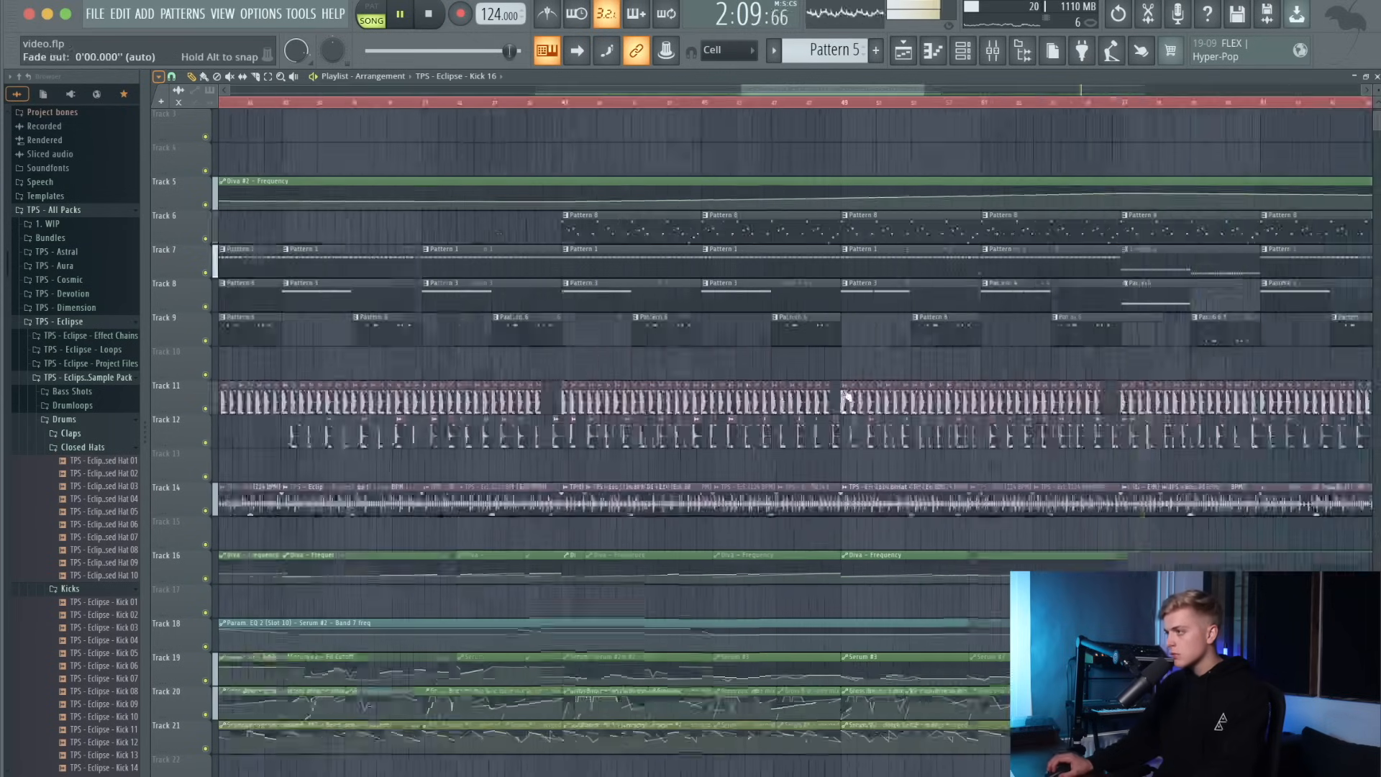
scroll(759, 359, "down", 5)
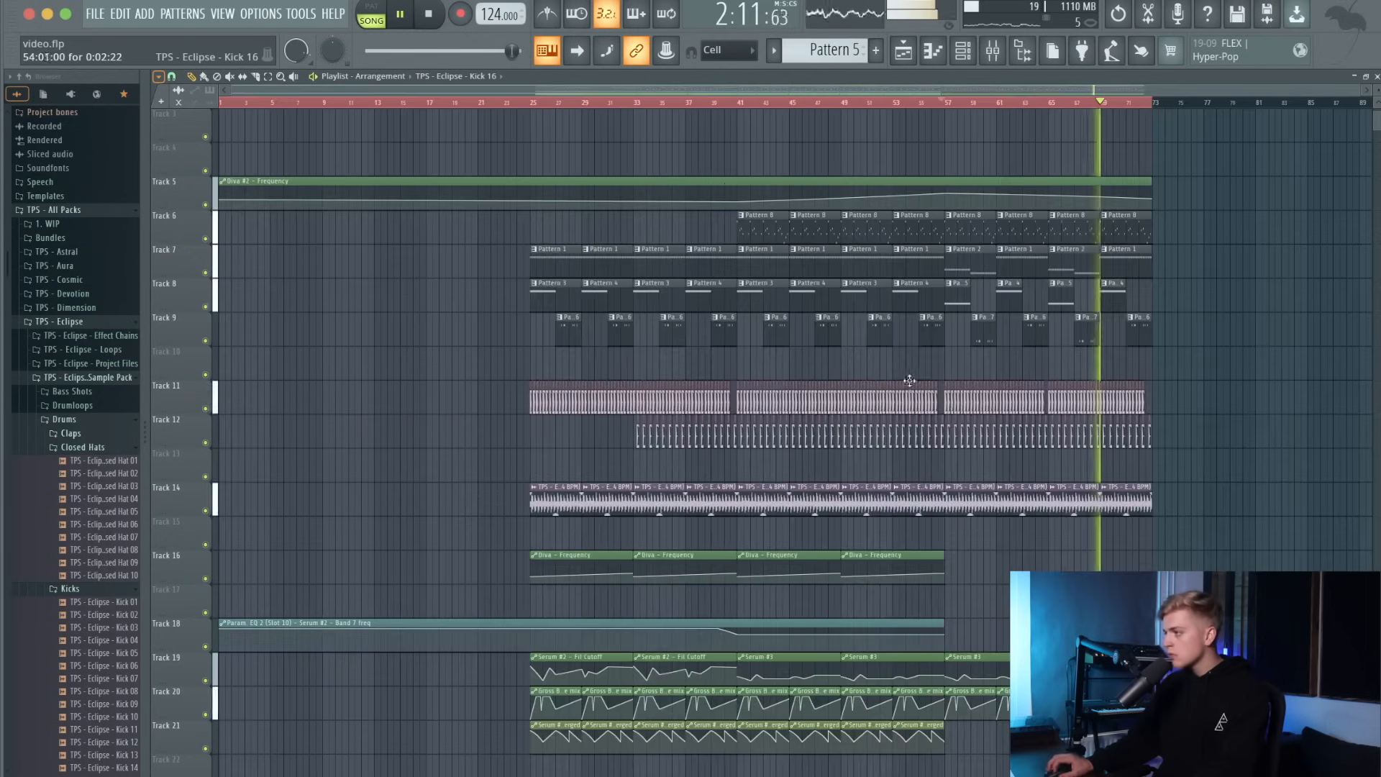
scroll(834, 412, "up", 5)
scroll(759, 395, "down", 5)
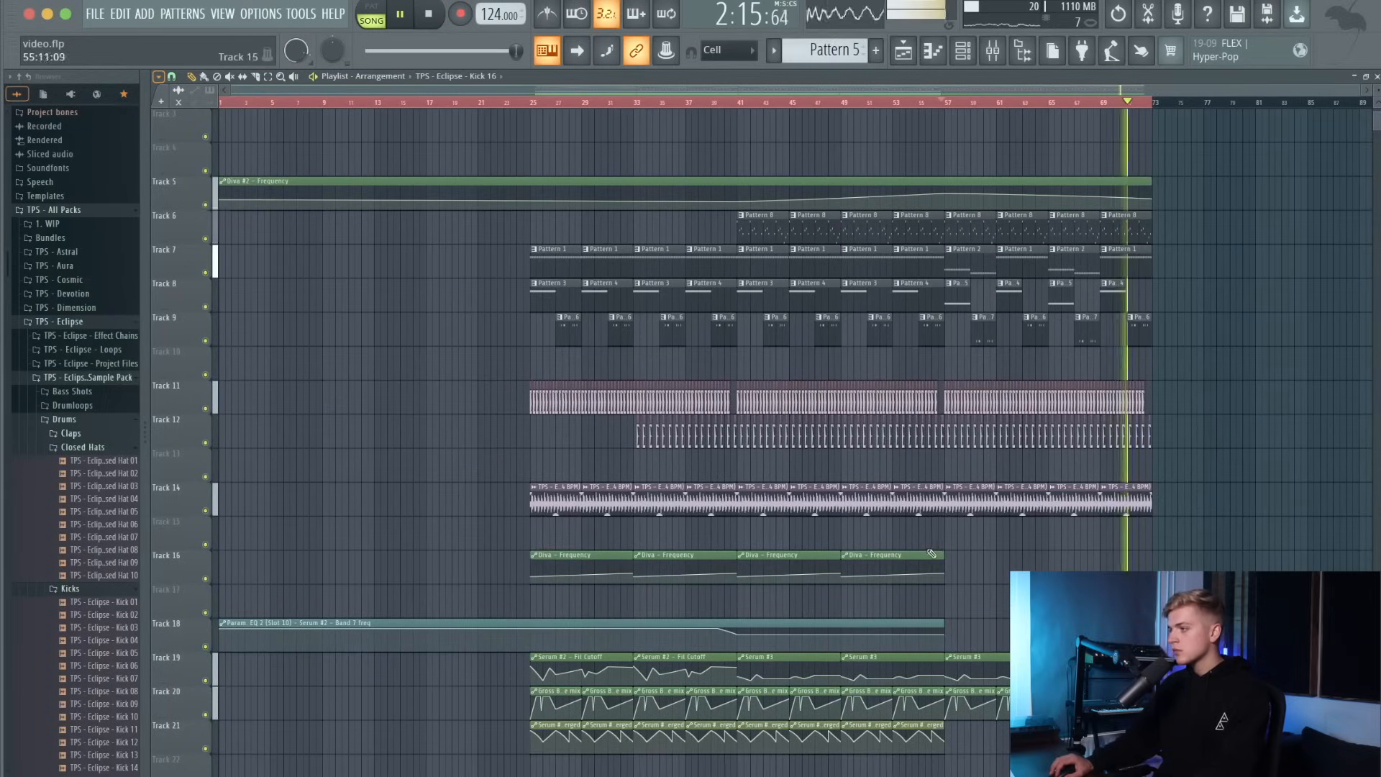
Extend the Track 16 Diva Frequency automation with clips at bars 57 and 65, and move the Track 5 and 18 automation to Tracks 23 and 24.
left_click(952, 561)
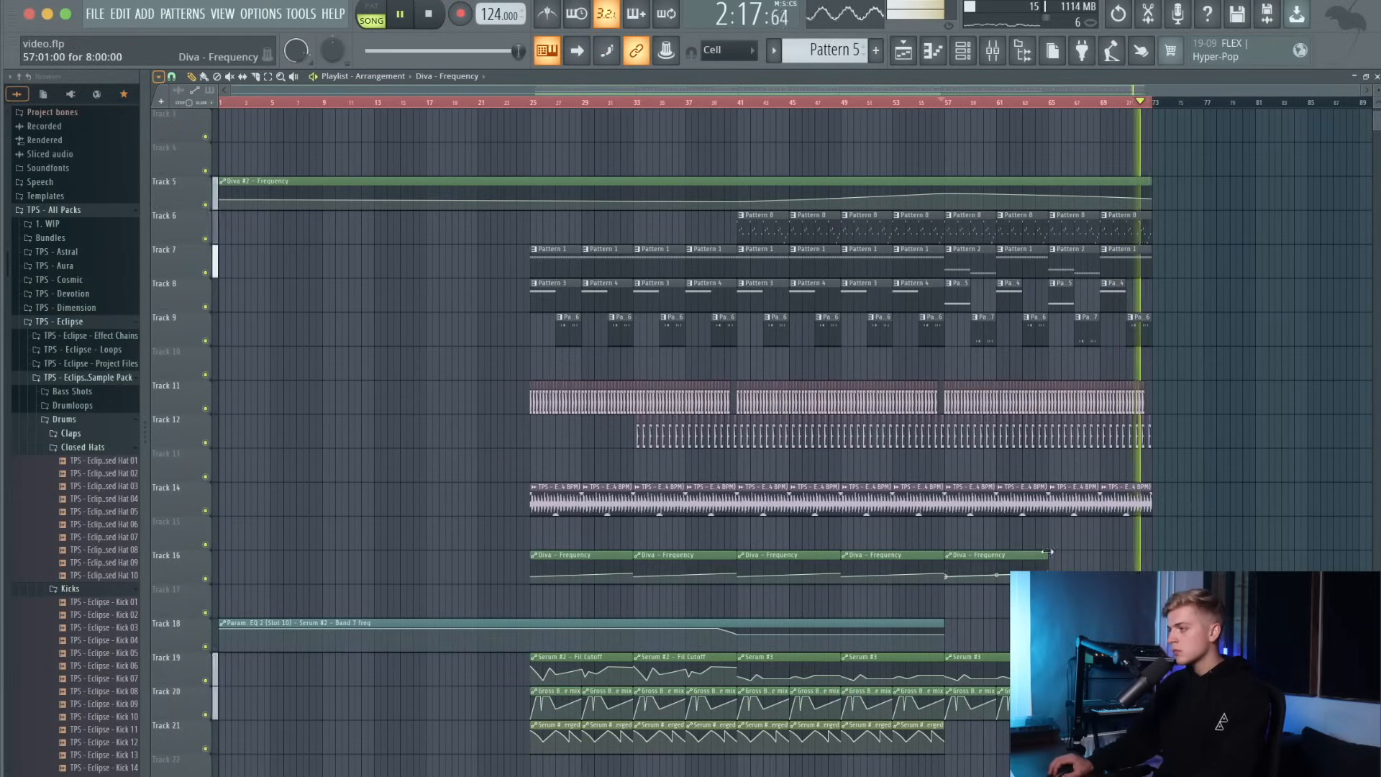
key("space")
left_click(506, 102)
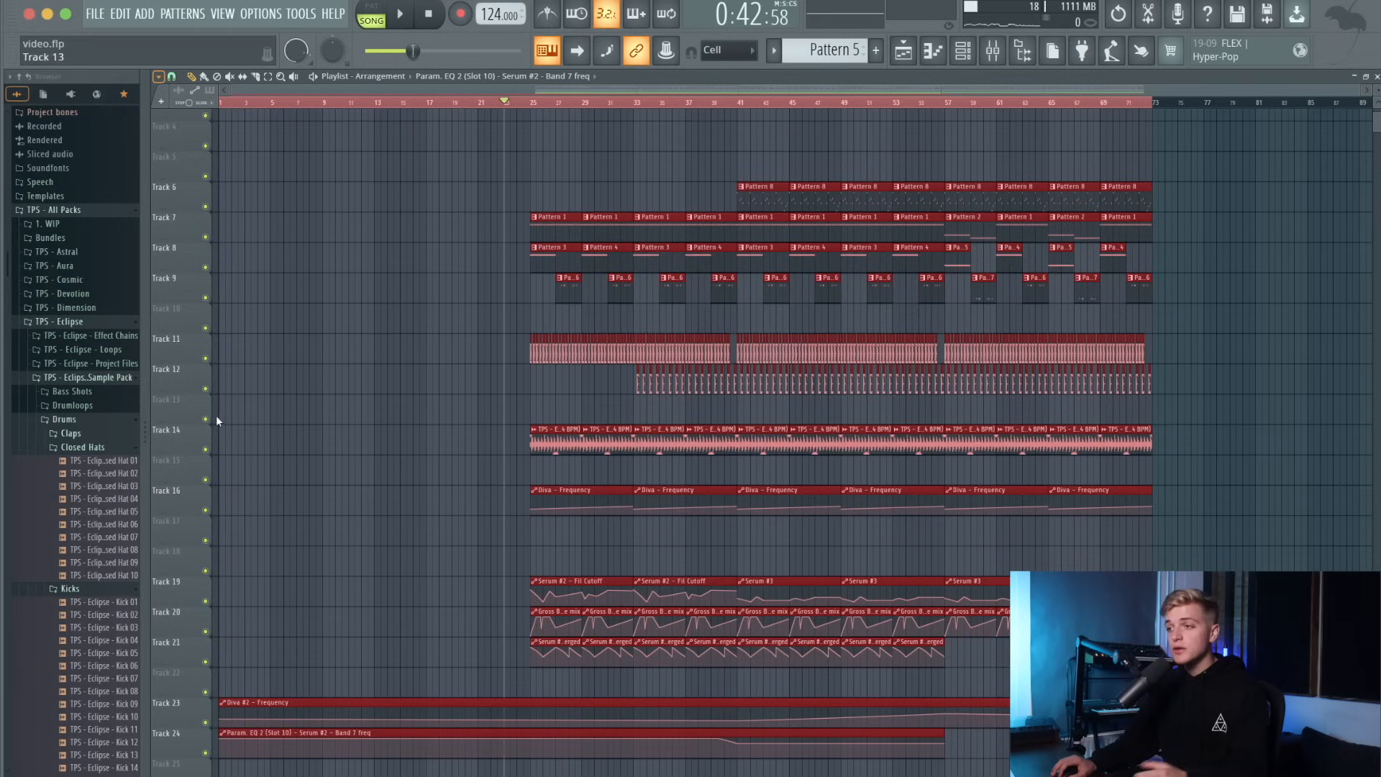
Open the Snares folder of the Eclipse drum samples and choose Snare 02.
left_click(100, 446)
left_click(103, 464)
left_click(108, 503)
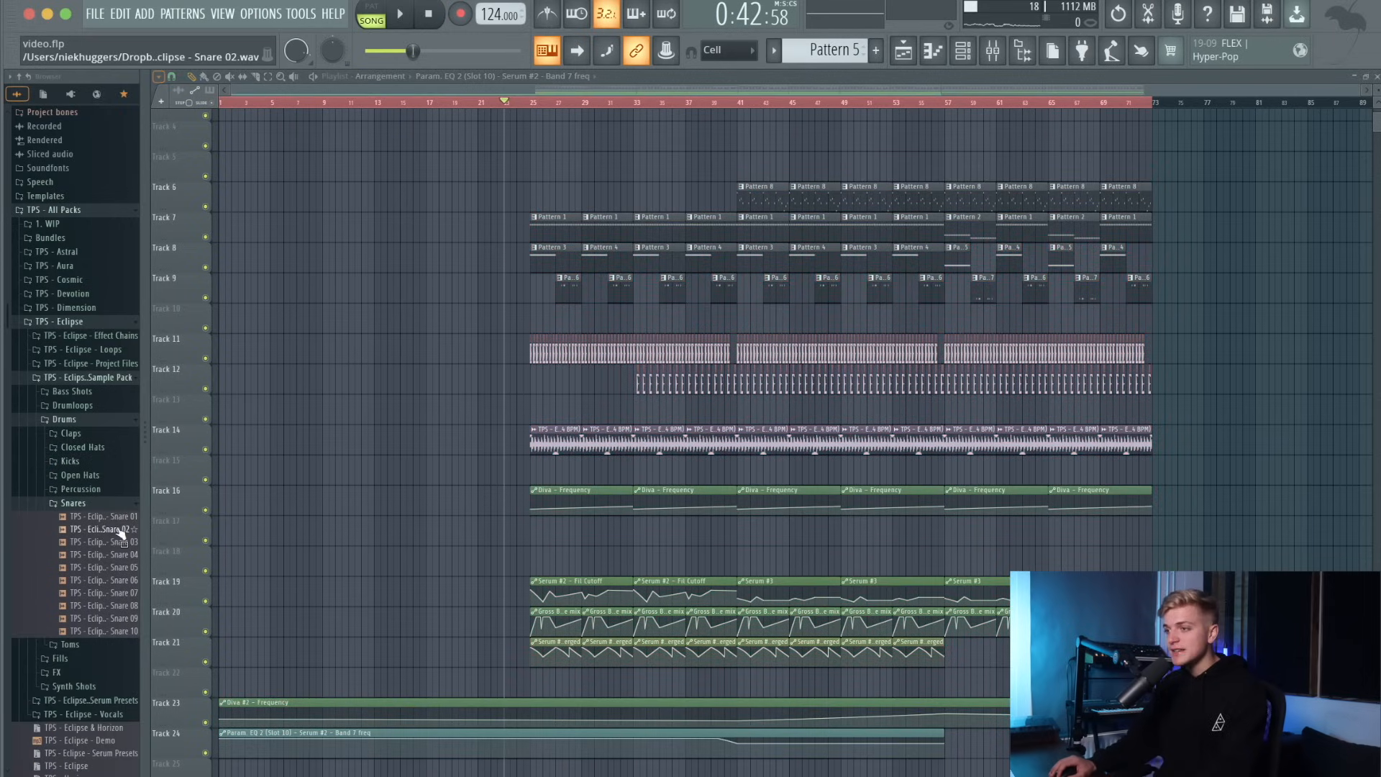
left_click(115, 529)
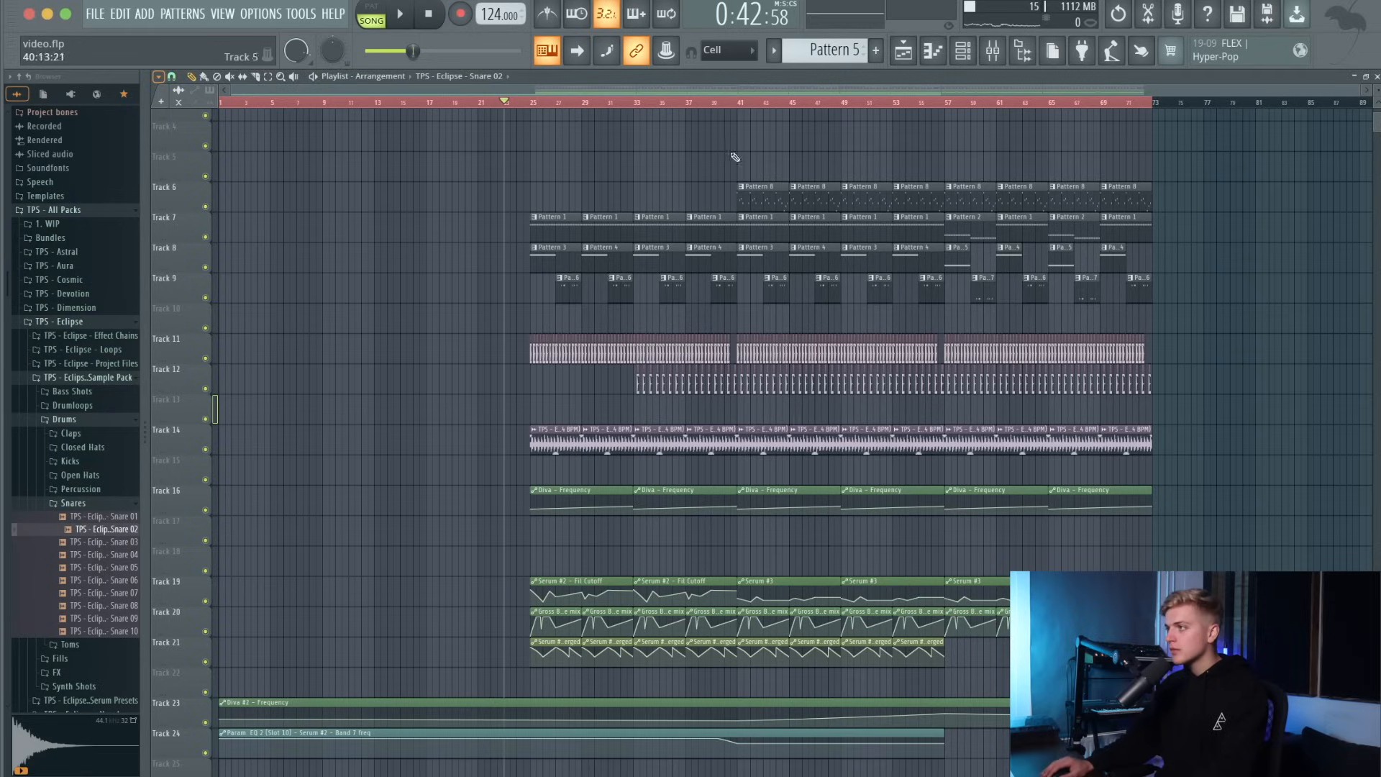
Place Snare 02 on Track 13 under the first clap of bar 41 and lower its channel volume to 37%.
key("space")
scroll(716, 108, "up", 10)
left_click(622, 408)
left_click(622, 408)
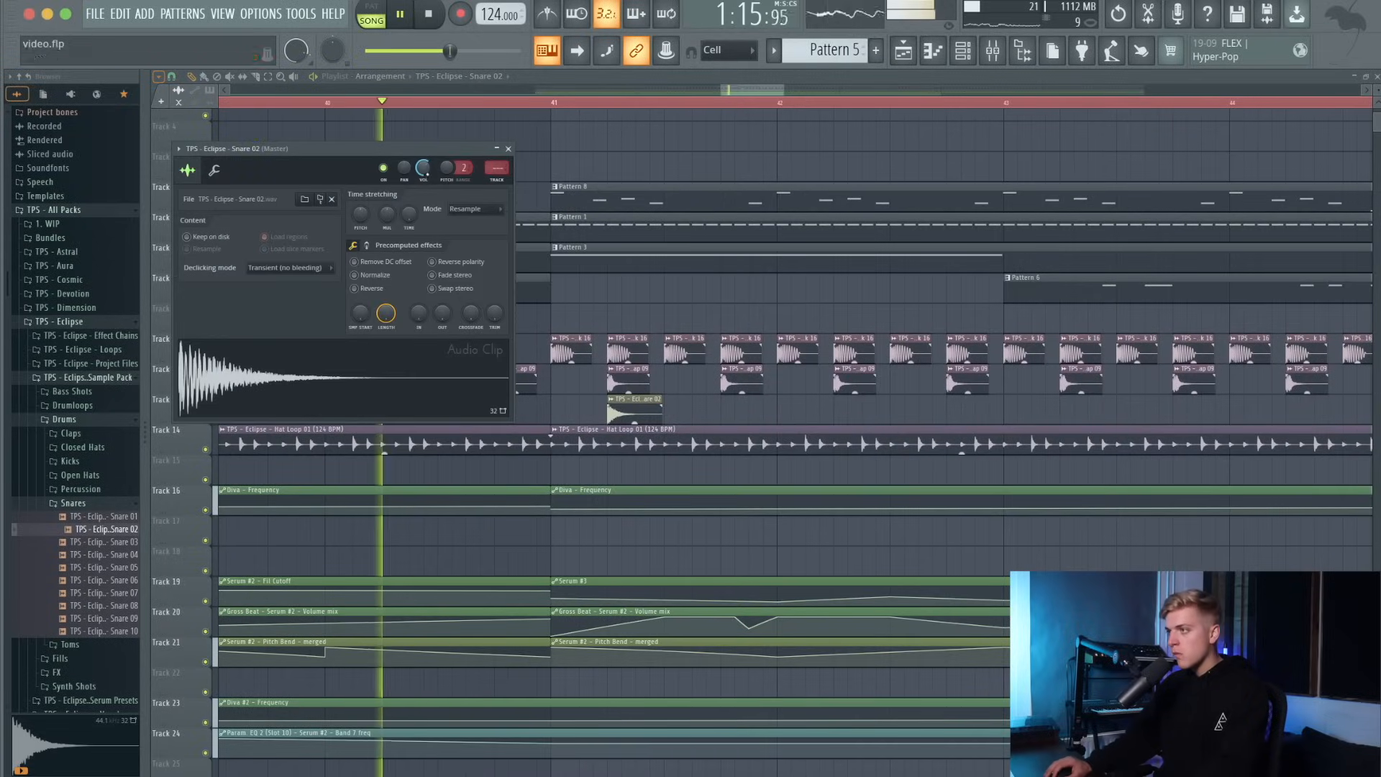
key("space")
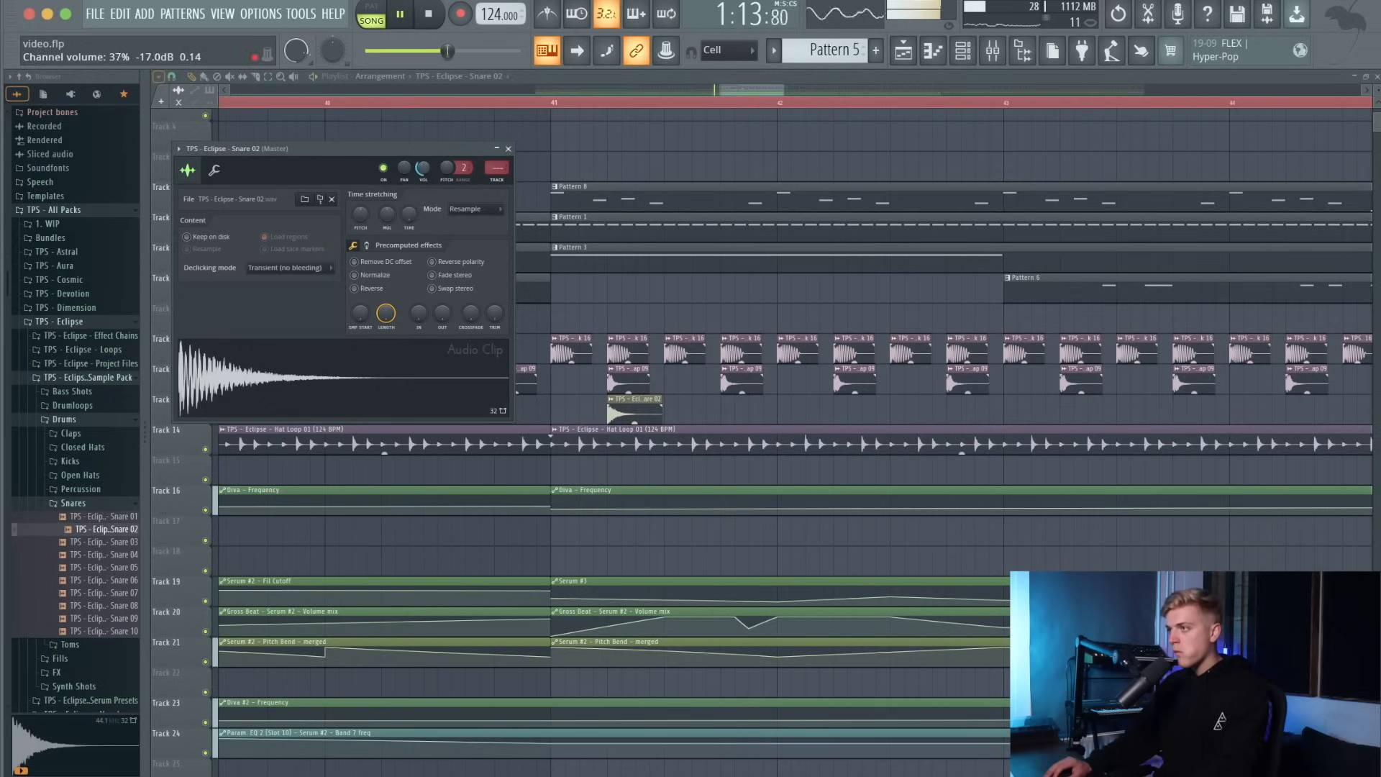
Select the first two beats of bar 41 and duplicate only the Snare 02 clip along Track 13 under every clap toward bar 73.
left_click_drag(556, 104, 664, 135)
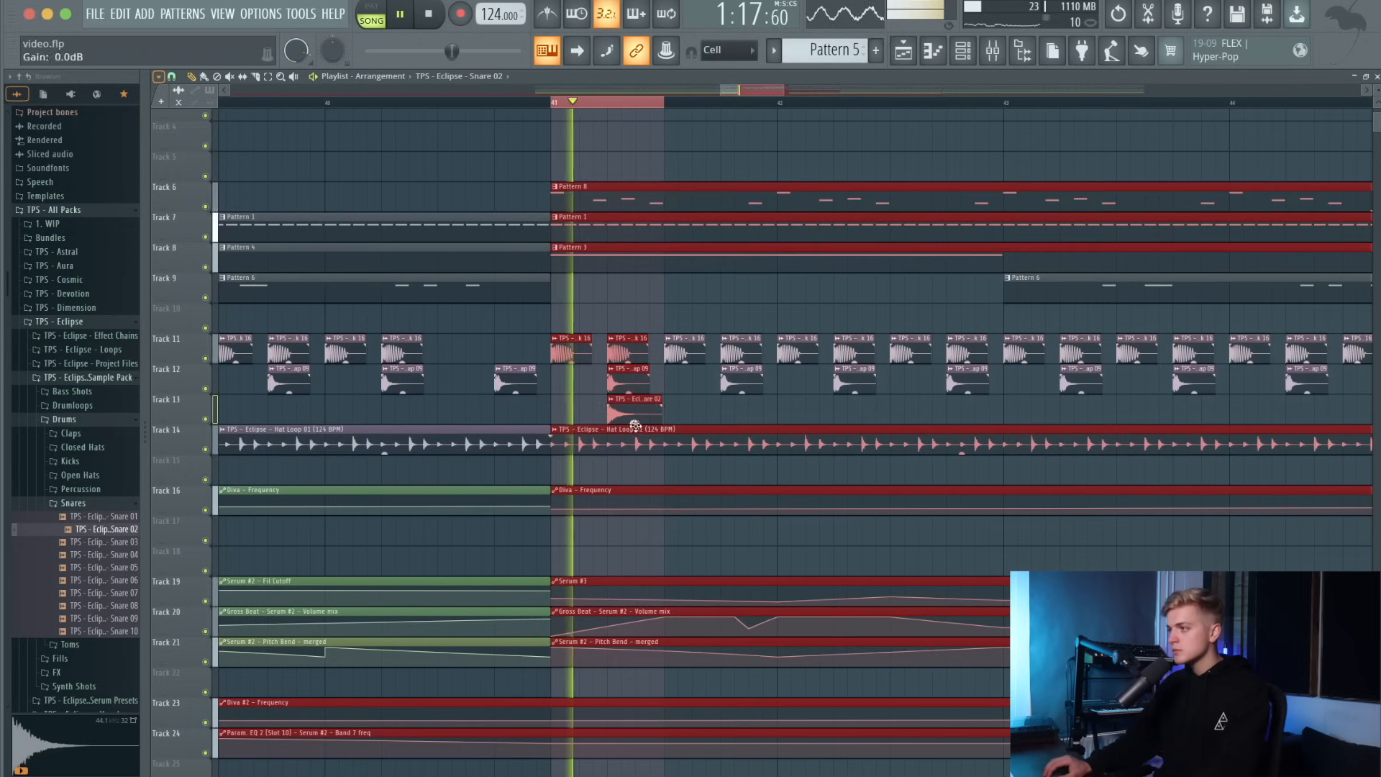
left_click(635, 416, "ctrl")
key("ctrl+b")
key("ctrl+b")
scroll(565, 404, "down", 2)
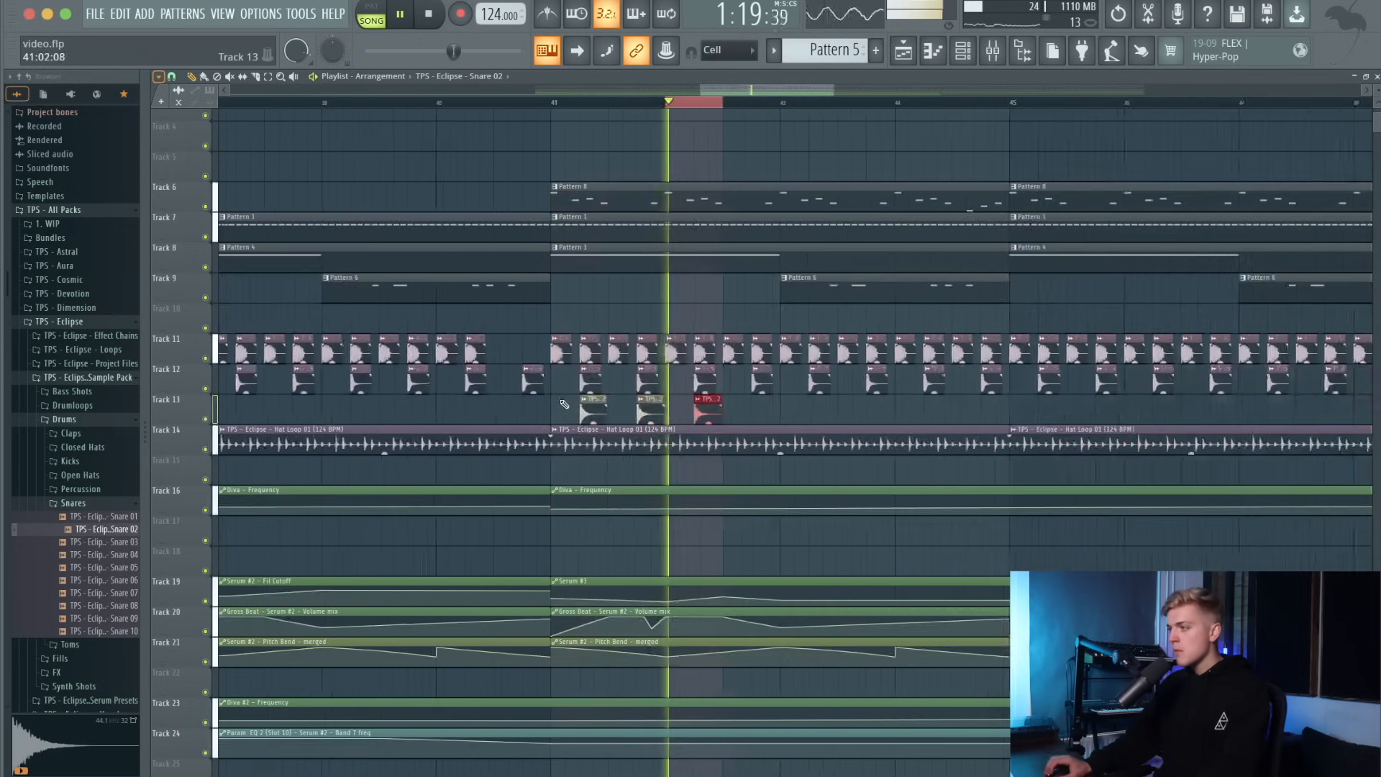
scroll(564, 405, "down", 6)
key("ctrl+b")
key("ctrl+b")
key("ctrl+b")
key("ctrl+b")
key("ctrl+b")
key("ctrl+b")
key("ctrl+b")
key("ctrl+b")
key("ctrl+b")
key("ctrl+b")
key("ctrl+b")
key("ctrl+b")
key("ctrl+b")
key("ctrl+b")
key("ctrl+b")
key("ctrl+b")
key("ctrl+b")
key("ctrl+b")
key("ctrl+b")
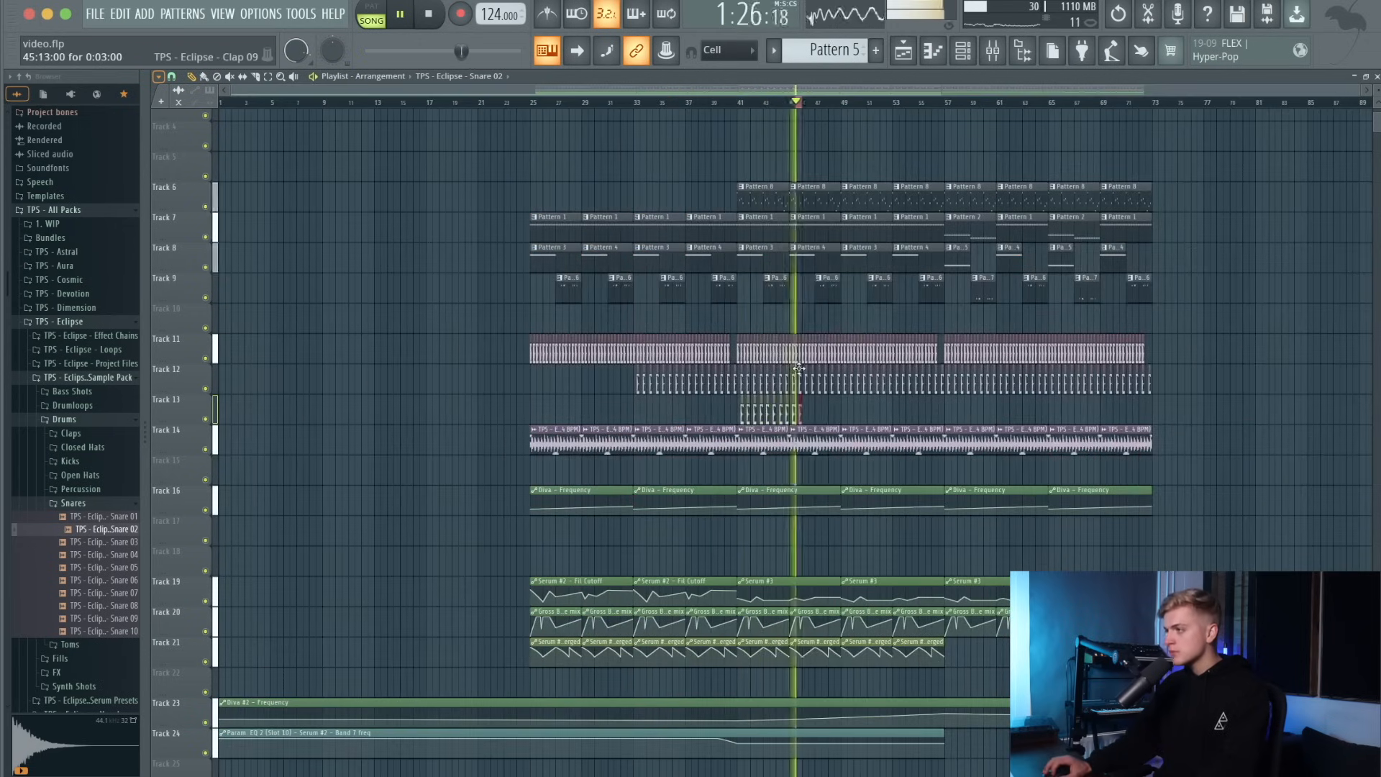
key("ctrl+b")
key("ctrl+b")
key("ctrl+b")
key("ctrl+b")
key("ctrl+b")
key("ctrl+b")
key("ctrl+b")
key("ctrl+b")
key("ctrl+b")
key("ctrl+b")
key("ctrl+b")
key("ctrl+b")
key("ctrl+b")
key("ctrl+b")
key("ctrl+b")
key("ctrl+b")
key("ctrl+b")
key("ctrl+b")
key("ctrl+b")
key("ctrl+b")
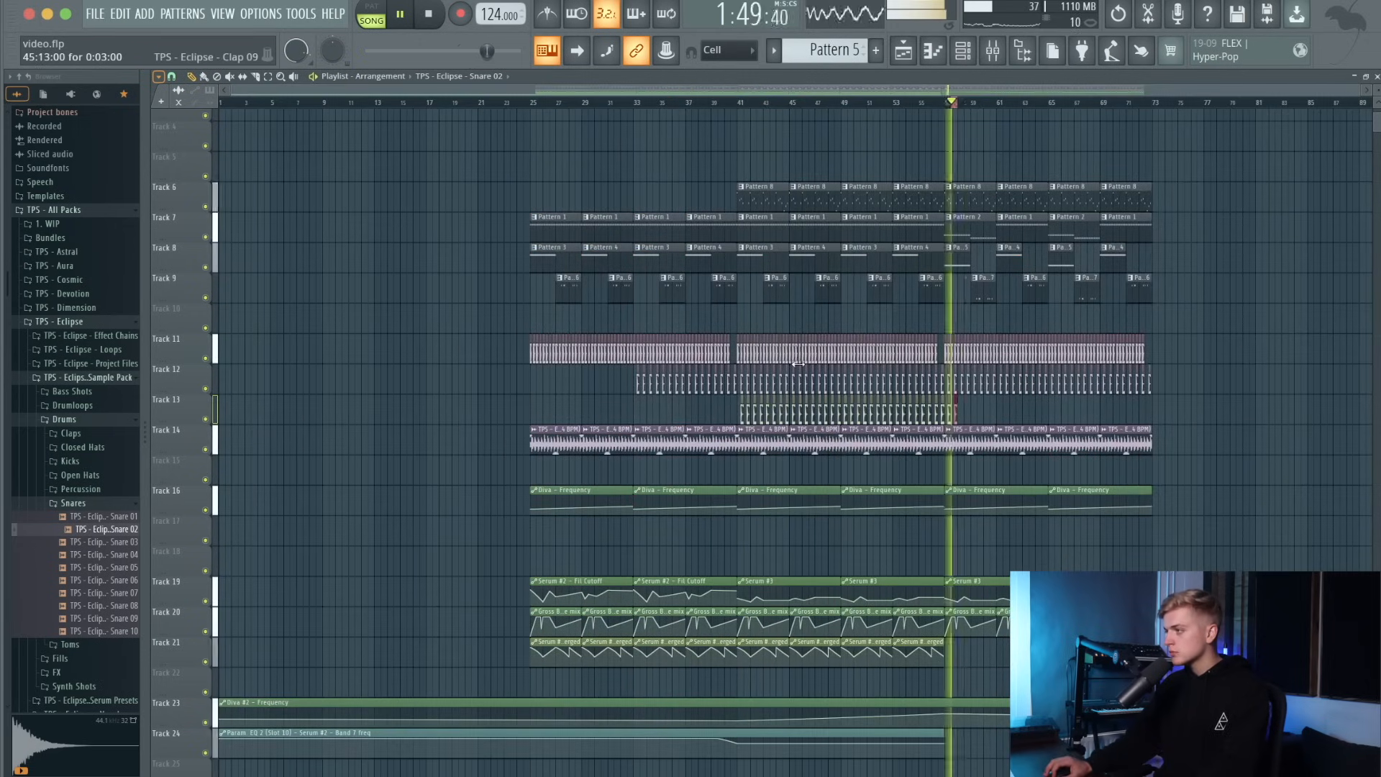
key("ctrl+b")
key("ctrl+b")
key("ctrl+b")
key("ctrl+b")
key("ctrl+b")
key("ctrl+b")
key("ctrl+b")
key("ctrl+b")
key("ctrl+b")
key("ctrl+b")
key("ctrl+b")
key("ctrl+b")
key("ctrl+b")
key("ctrl+b")
key("ctrl+b")
key("ctrl+b")
key("ctrl+b")
key("ctrl+b")
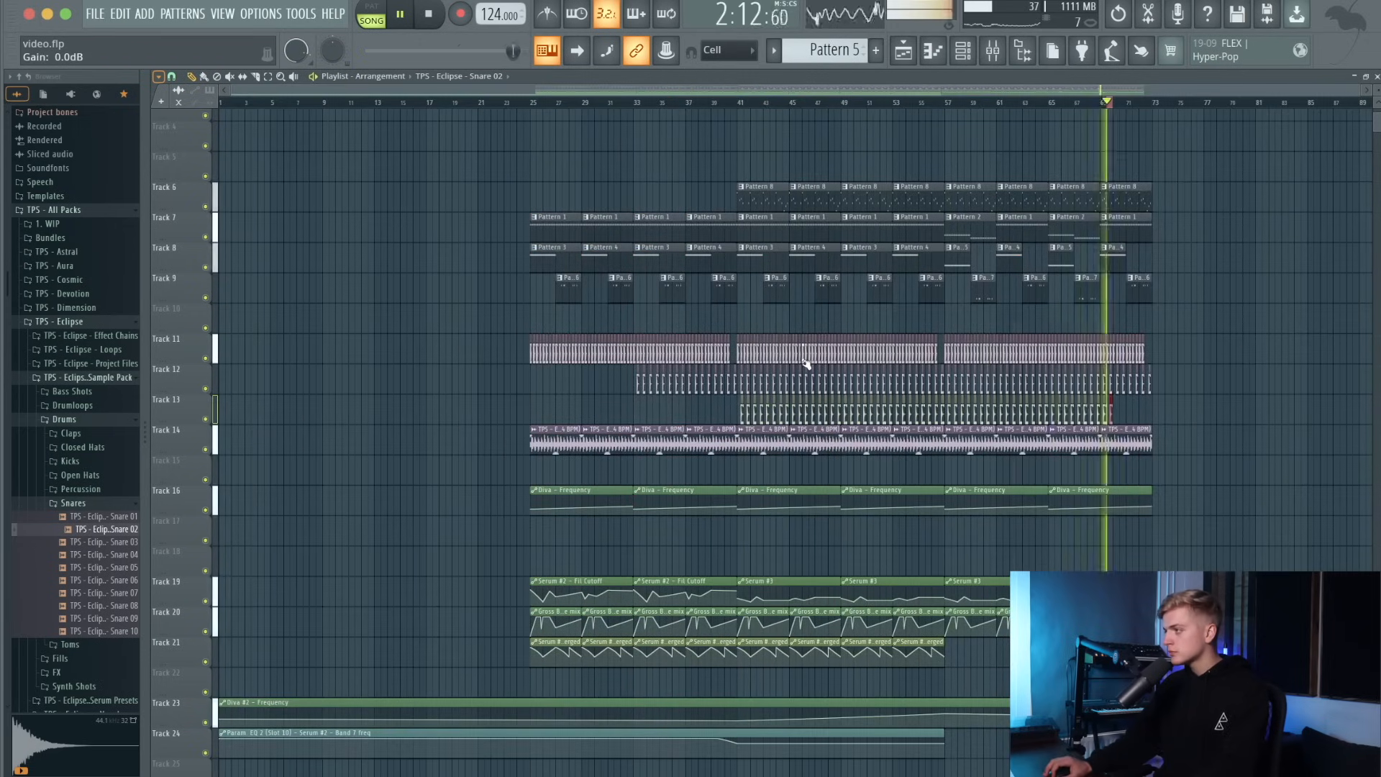
Route Snare 02 to mixer track 34 and set that track's volume to 82% while auditioning the section.
key("ctrl+a")
left_click(695, 104)
key("space")
left_click(798, 473, "ctrl")
scroll(771, 415, "up", 10)
double_click(829, 412)
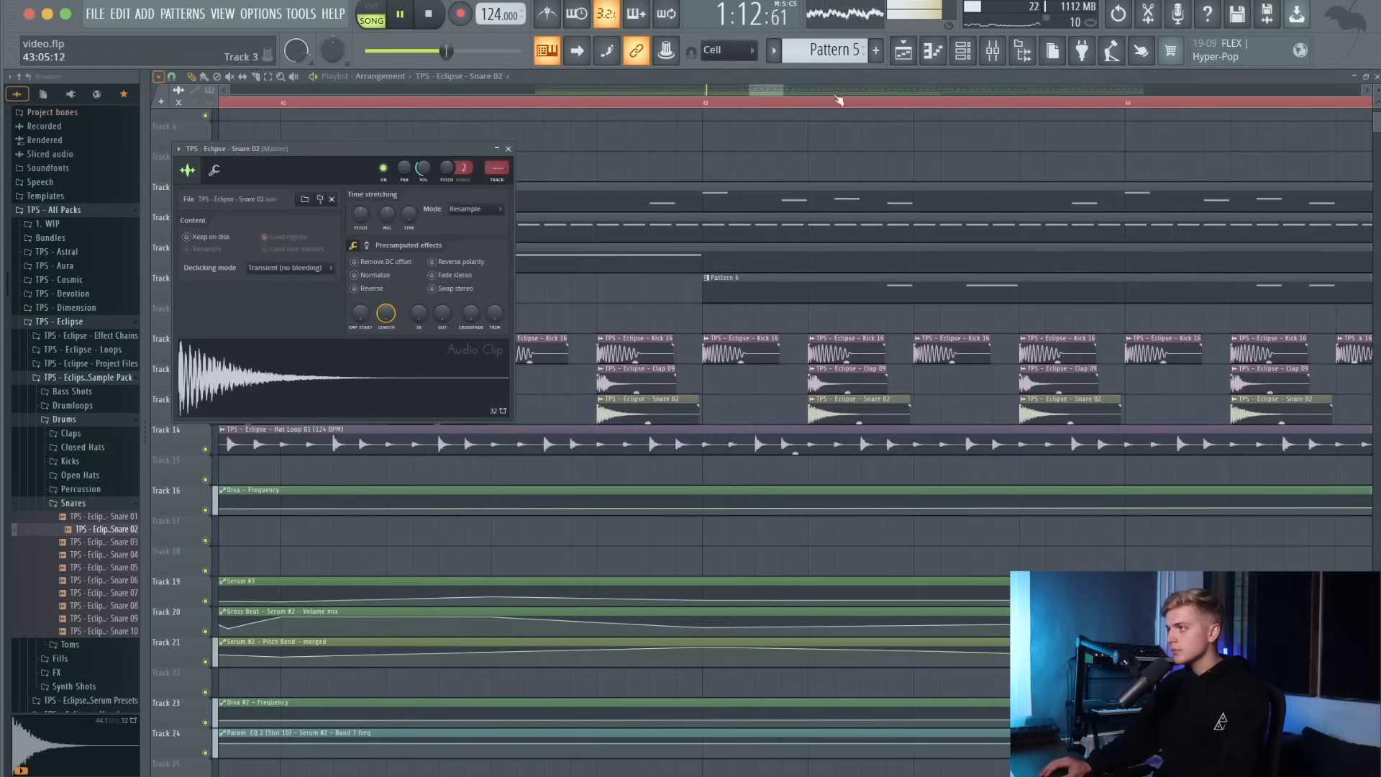
left_click(992, 50)
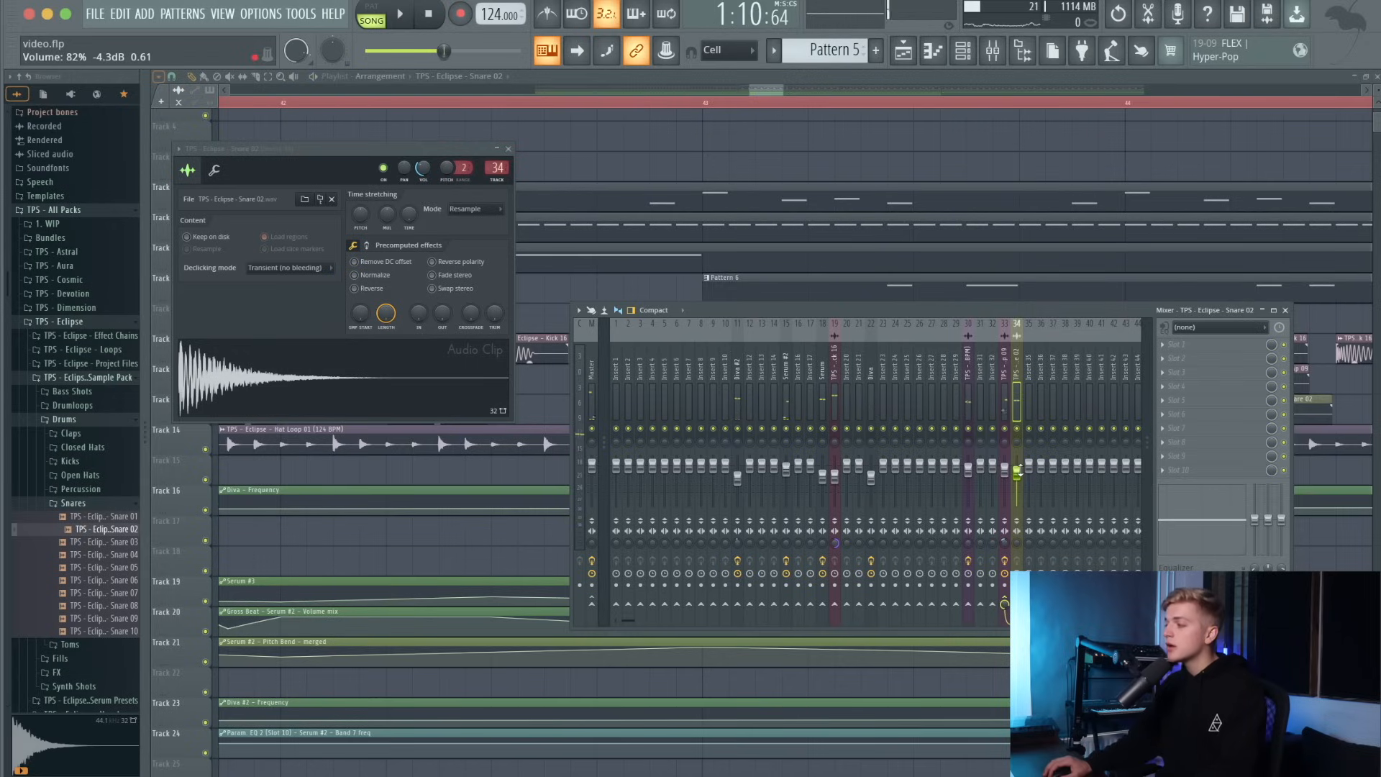
right_click(947, 164)
Load Open Hat 05 from the Open Hats folder onto Track 15 just before bar 41 and remove the placed clip.
scroll(928, 166, "down", 8)
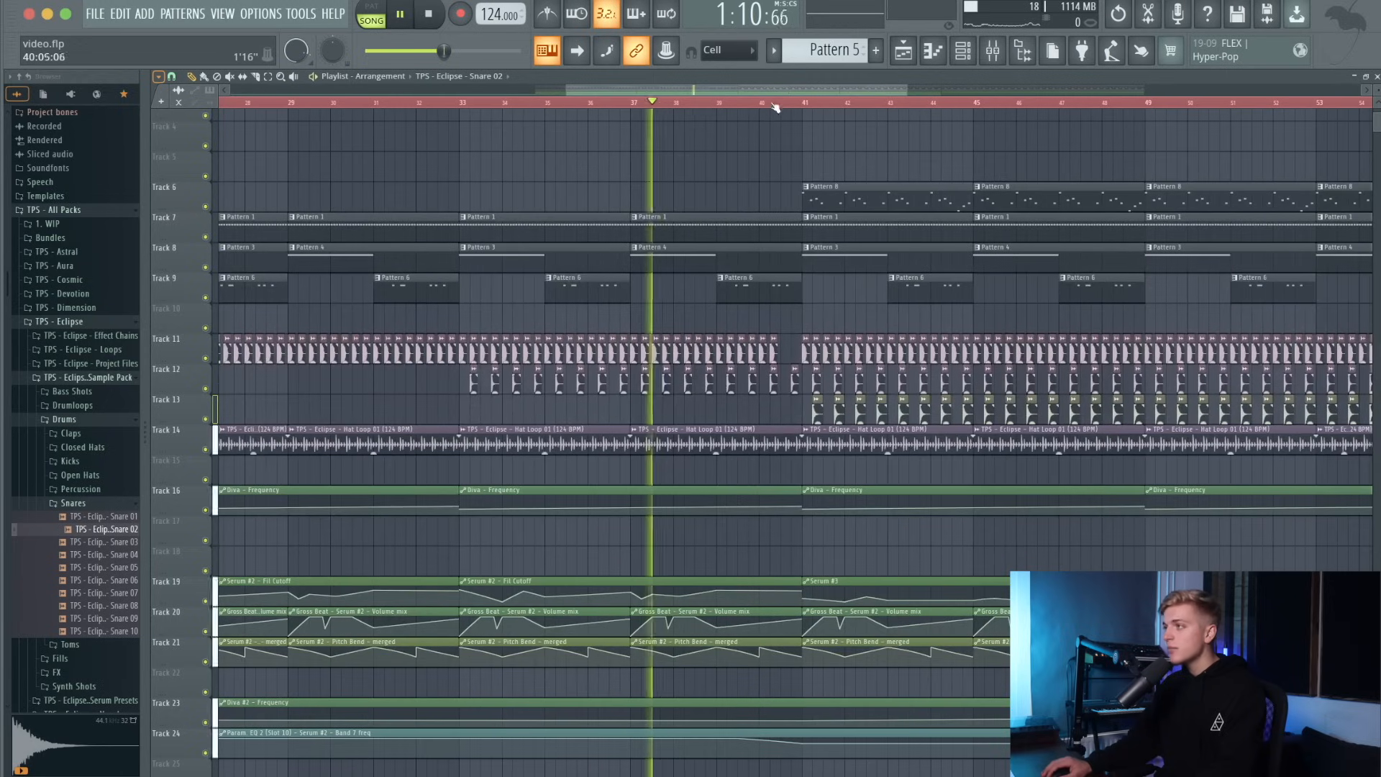
left_click(79, 476)
key("space")
left_click(83, 529)
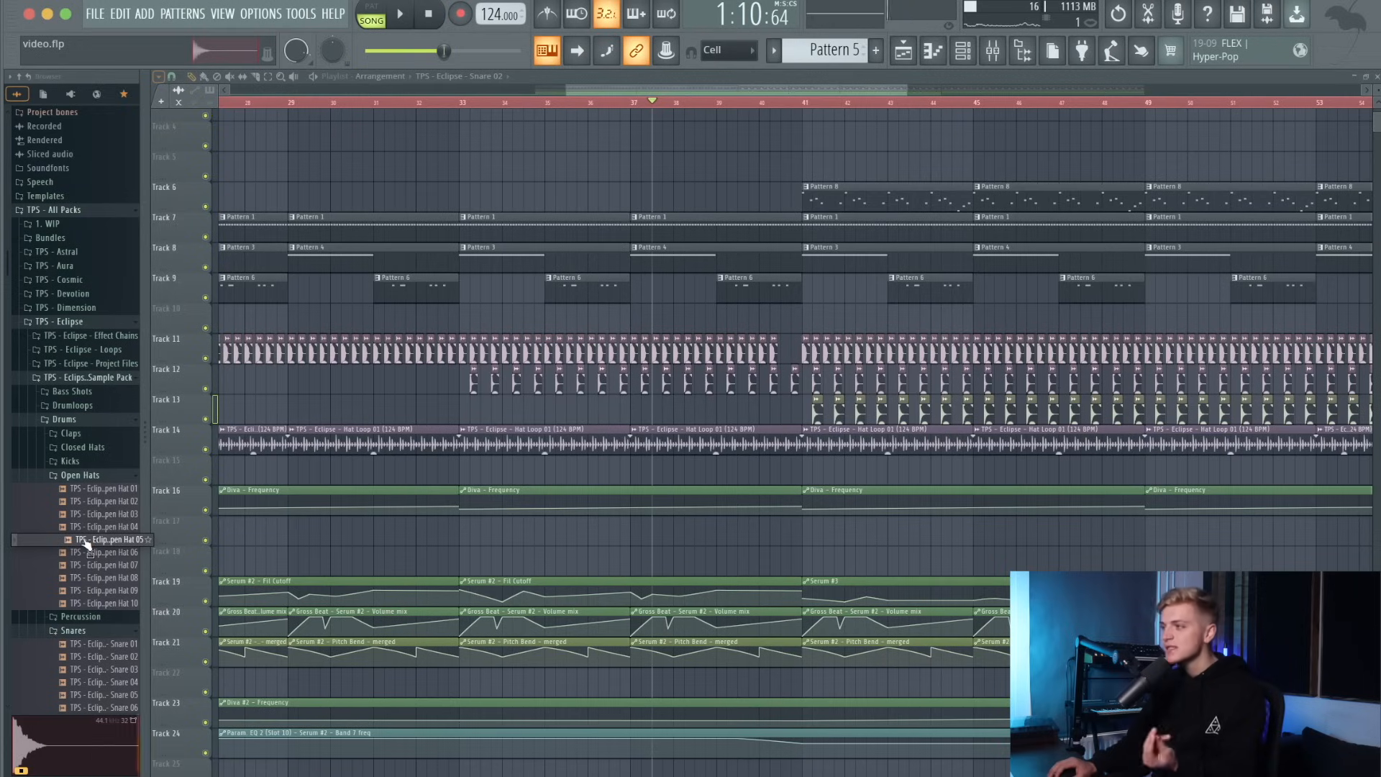
left_click_drag(797, 472, 800, 473)
scroll(804, 473, "up", 1)
right_click(793, 473)
scroll(689, 475, "down", 5)
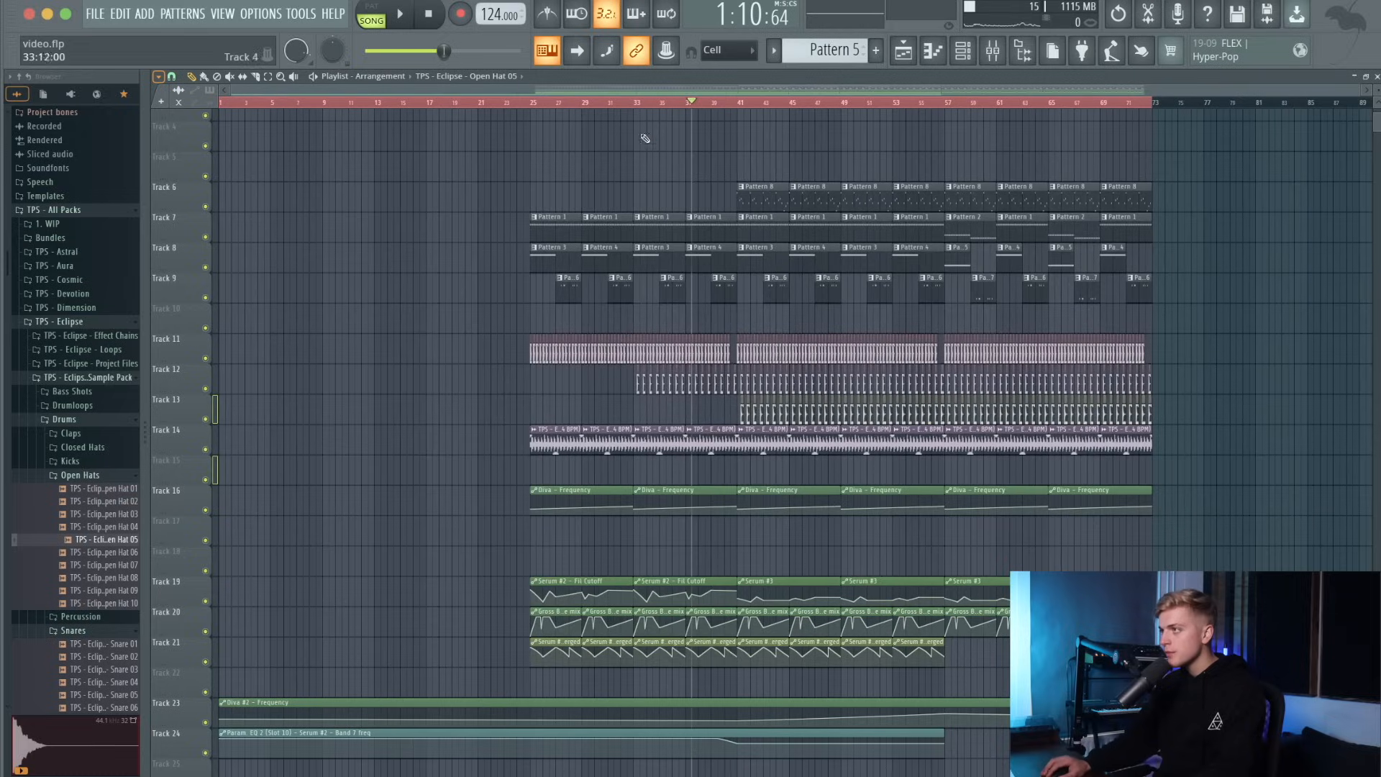
Play the arrangement from around bar 37 to hear the layered drums.
key("space")
right_click(628, 113)
scroll(612, 114, "up", 1)
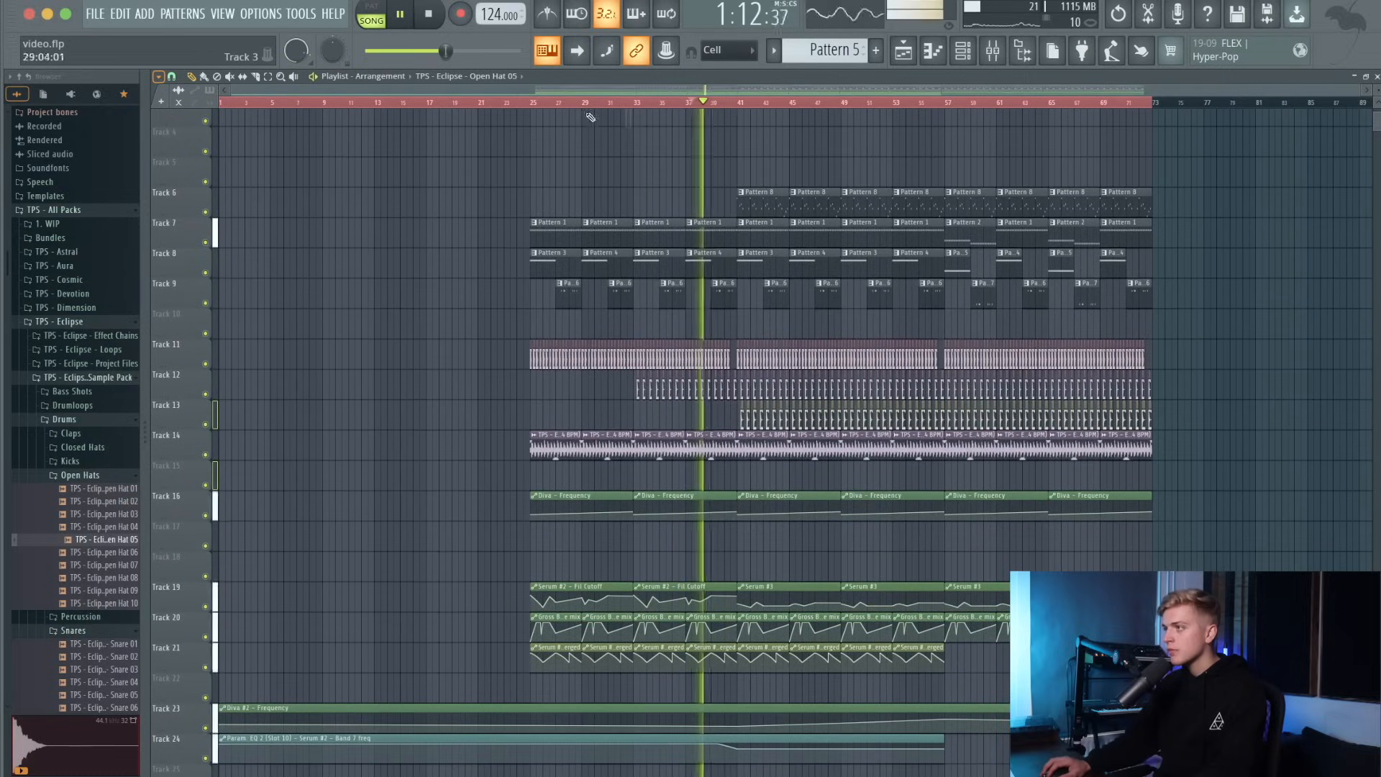
Place four Open Hat 05 clips on the offbeats of bar 41 on Track 15 and set the sample's channel volume to 50%.
scroll(726, 108, "up", 5)
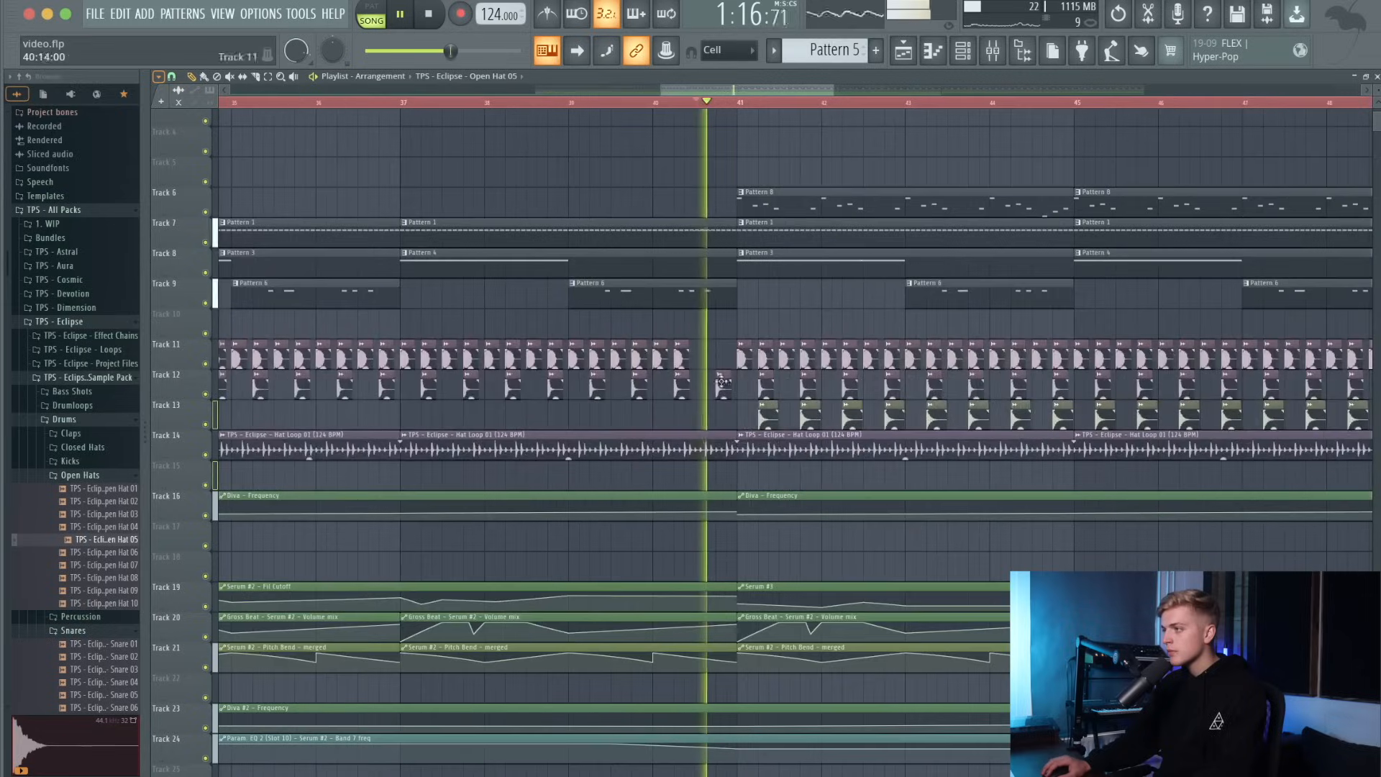
left_click(762, 480)
double_click(763, 479)
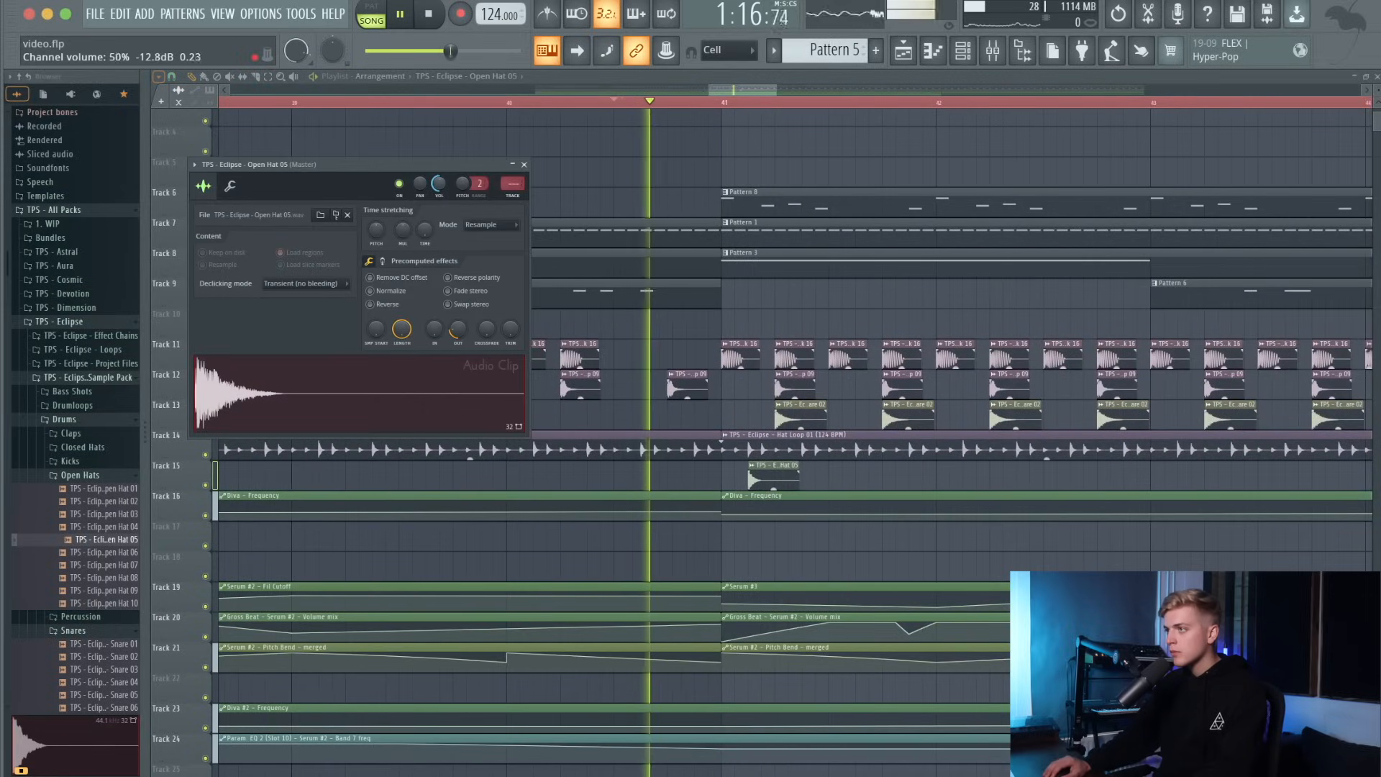
left_click(809, 476)
left_click(862, 476)
left_click(916, 475)
double_click(915, 476)
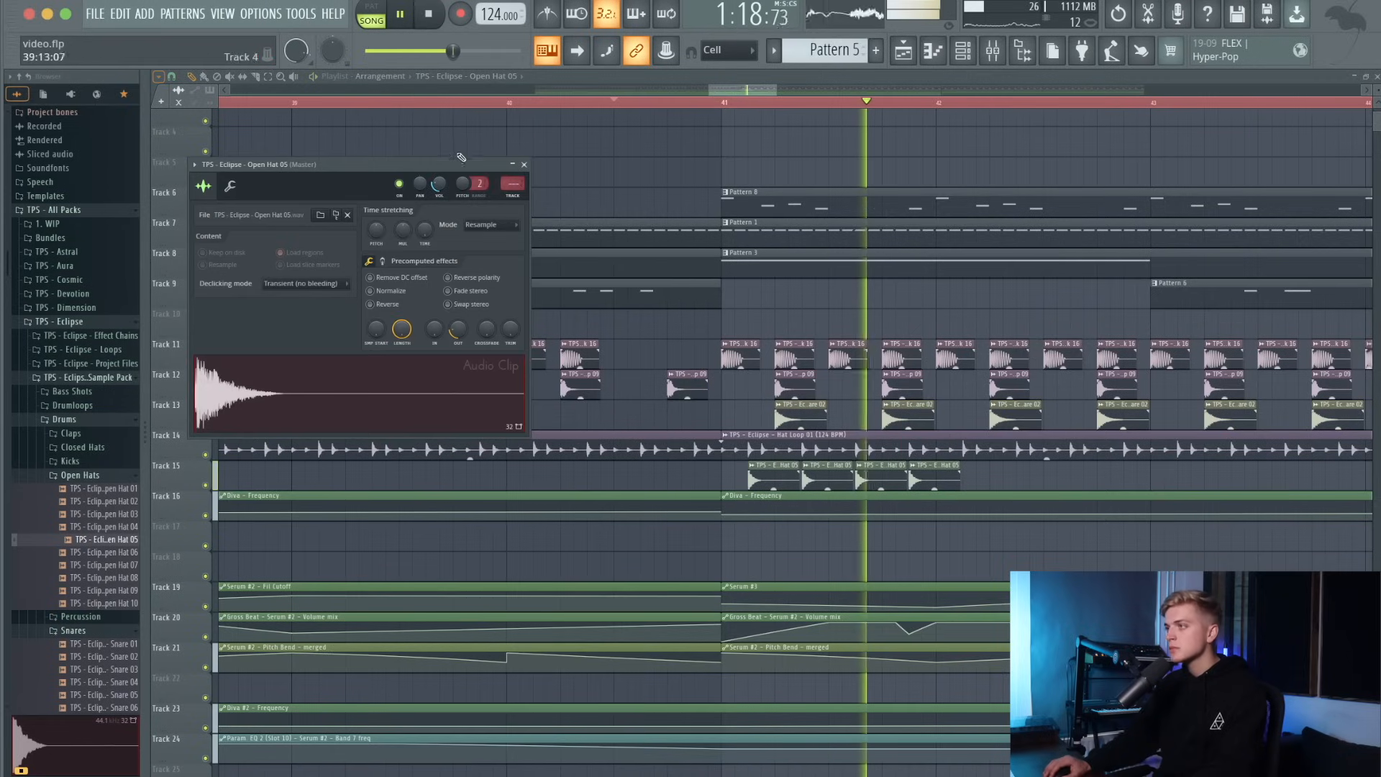
Duplicate bar 41's Open Hat 05 clips repeatedly along Track 15 up to bar 73 and play from around bar 37.
left_click(563, 108)
left_click_drag(723, 102, 944, 158)
left_click_drag(929, 482, 773, 467)
key("ctrl+b")
key("ctrl+b")
key("ctrl+b")
key("ctrl+b")
scroll(720, 438, "down", 7)
key("ctrl+b")
key("ctrl+b")
key("ctrl+b")
key("ctrl+b")
key("ctrl+b")
key("ctrl+b")
key("ctrl+b")
key("ctrl+b")
key("ctrl+b")
key("ctrl+b")
key("ctrl+b")
key("ctrl+b")
key("ctrl+b")
key("ctrl+b")
key("ctrl+b")
key("ctrl+b")
key("ctrl+b")
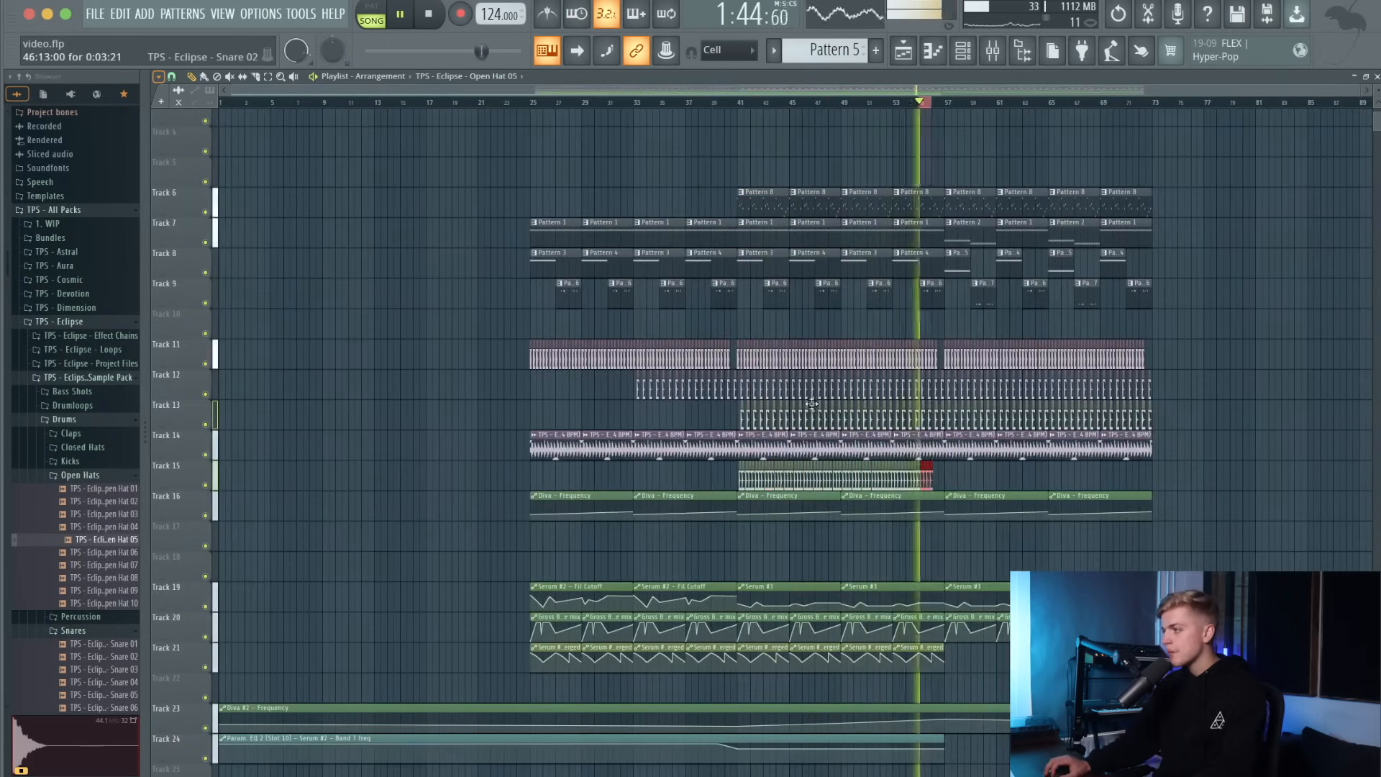
key("ctrl+b")
key("ctrl+b")
key("ctrl+b")
key("ctrl+b")
key("ctrl+b")
key("ctrl+b")
key("ctrl+b")
key("ctrl+b")
key("ctrl+b")
key("ctrl+b")
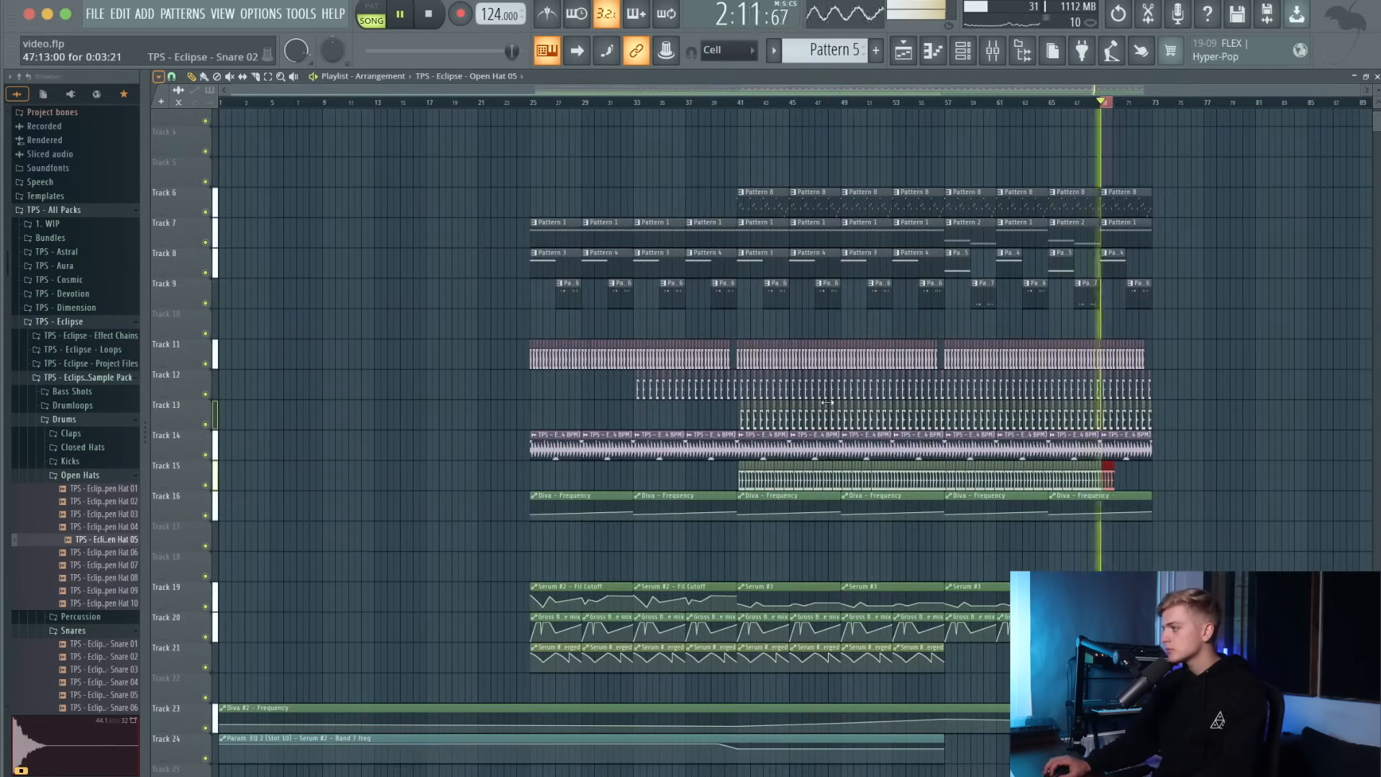
left_click(702, 103)
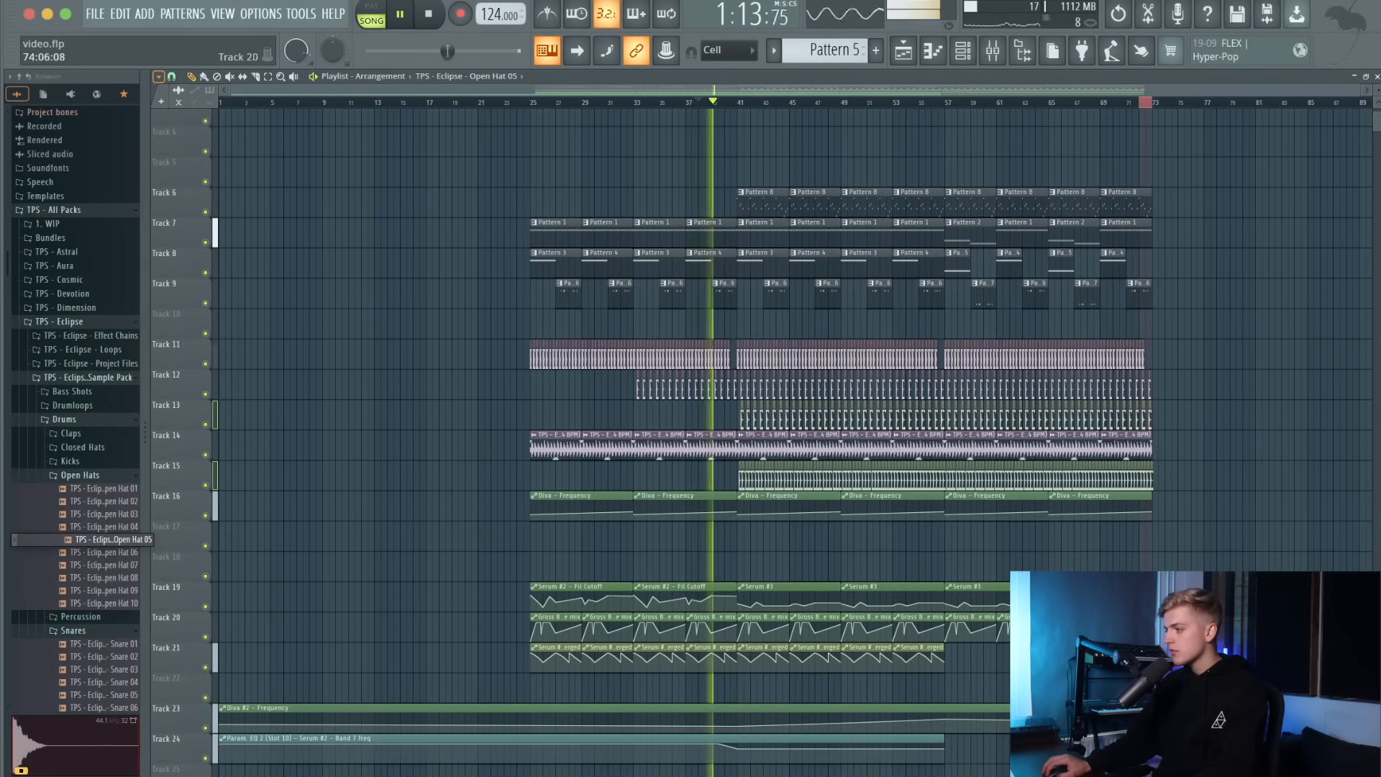
Regroup the automation clips onto Tracks 17 to 20 and 22 to 23, leaving Track 16 empty below the open hats.
left_click_drag(1173, 748, 272, 579)
key("shift+Up")
key("shift+Up")
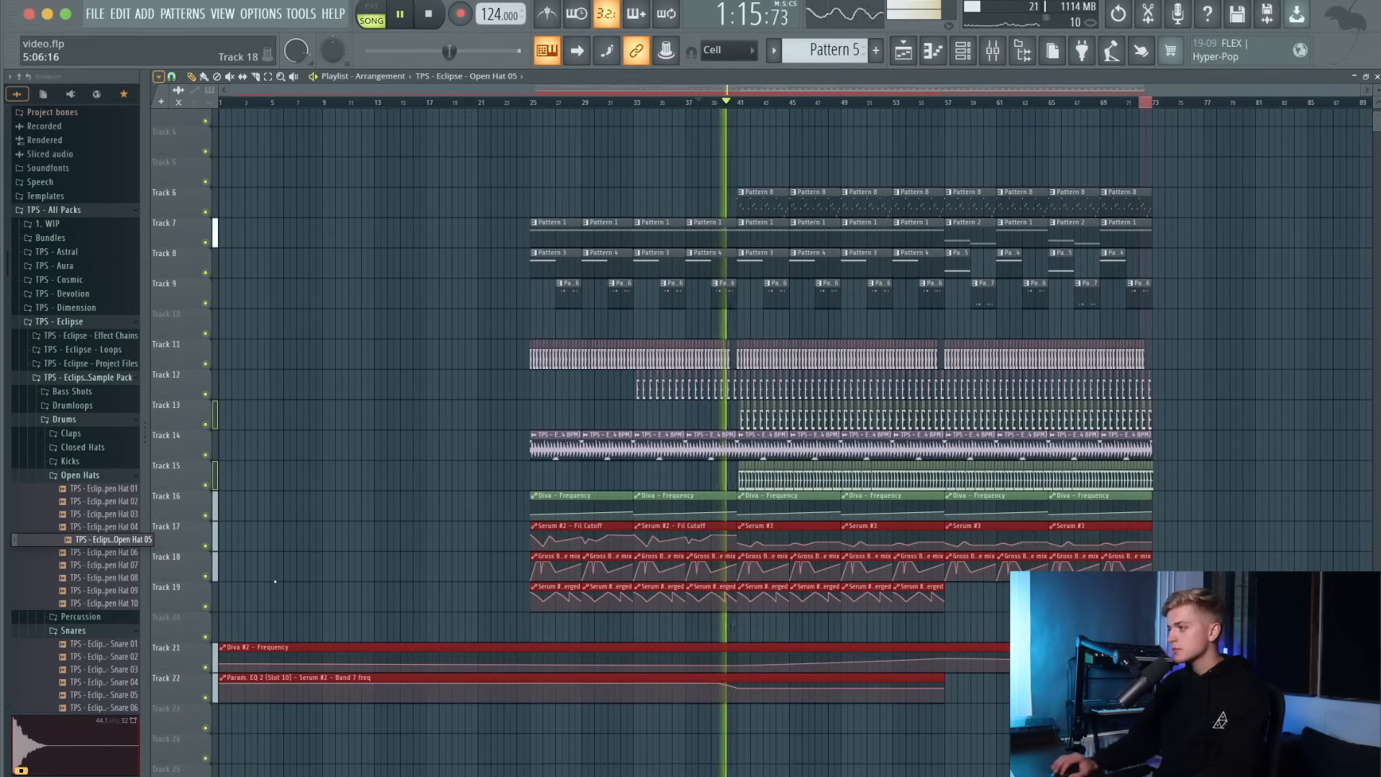
left_click_drag(1170, 510, 220, 774)
key("shift+Down")
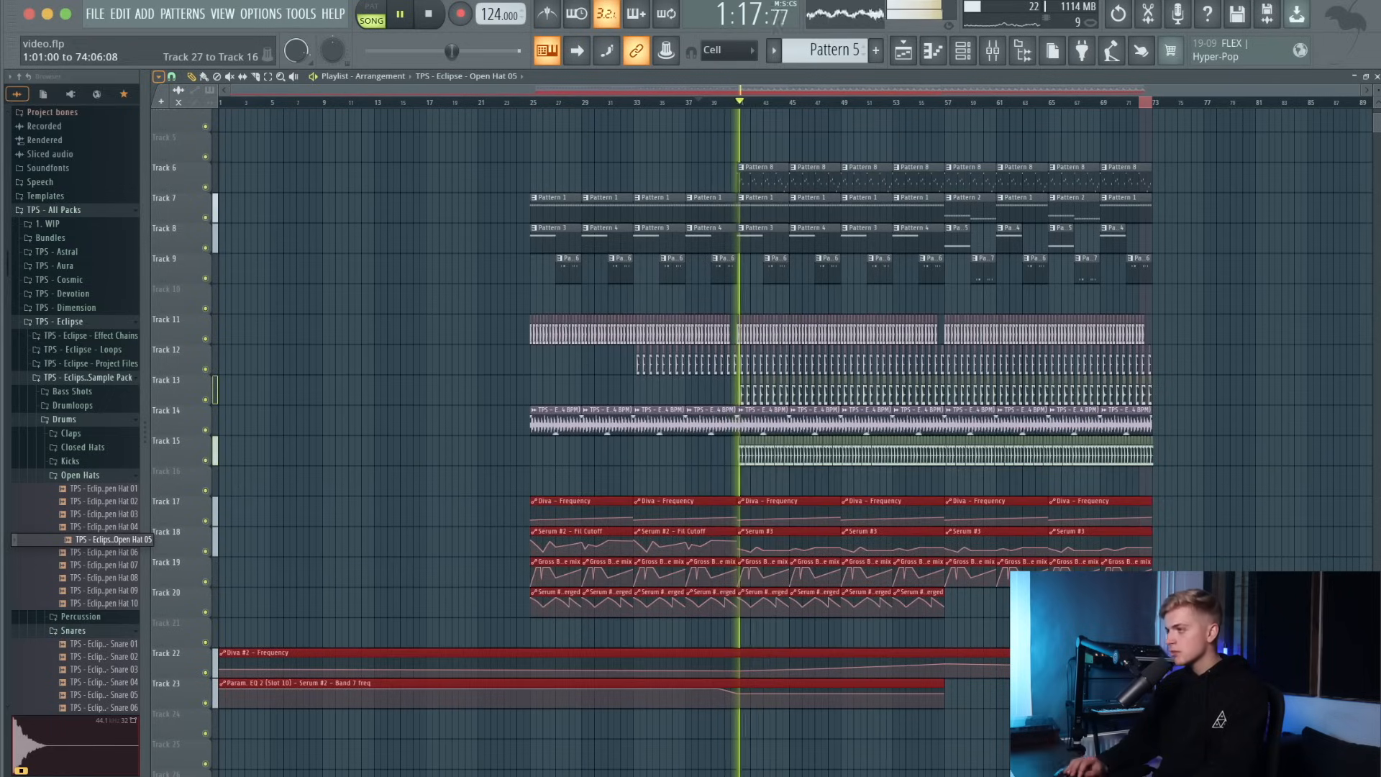
Check the channel settings of the Open Hat 05 clips on Track 15 while the section plays.
scroll(648, 462, "up", 1)
right_click(752, 474)
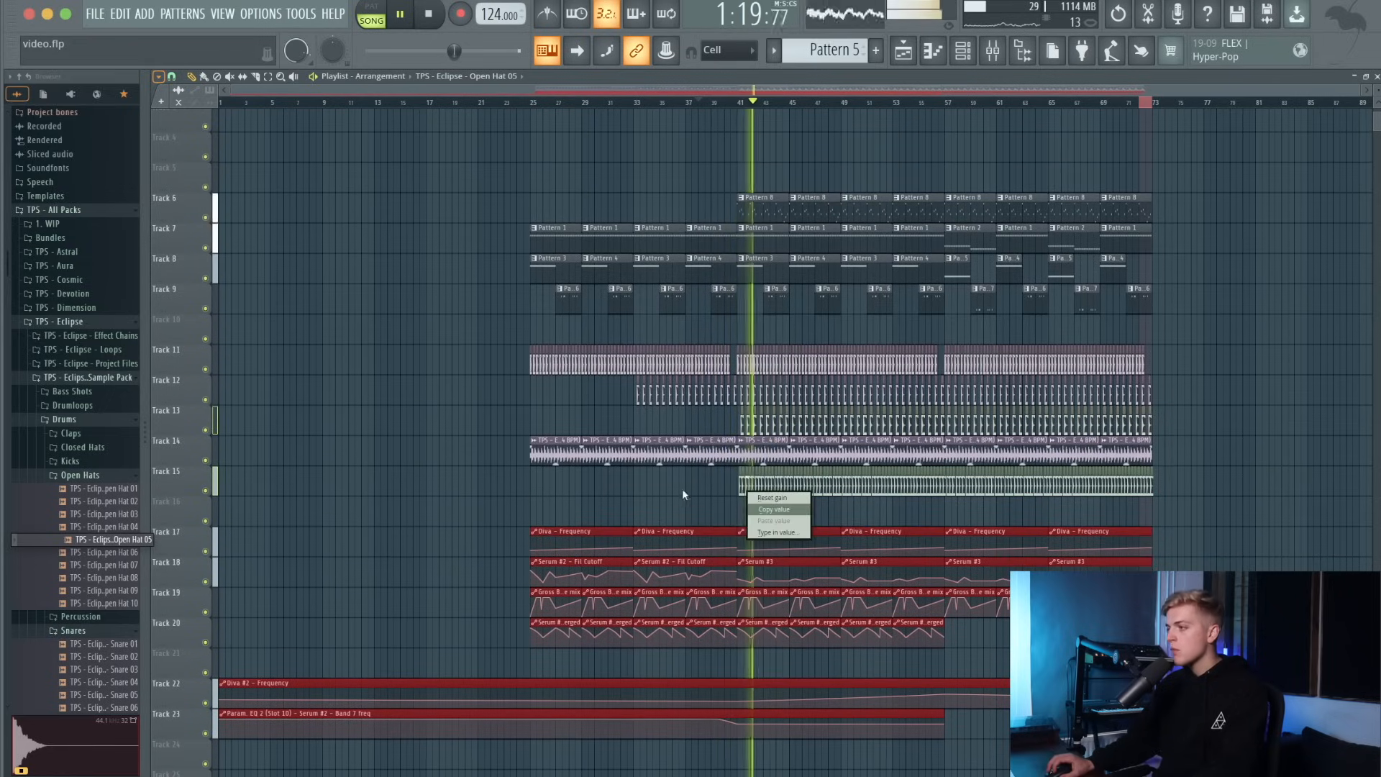
left_click(684, 494)
scroll(771, 495, "up", 10)
left_click(765, 507, "ctrl")
double_click(764, 485)
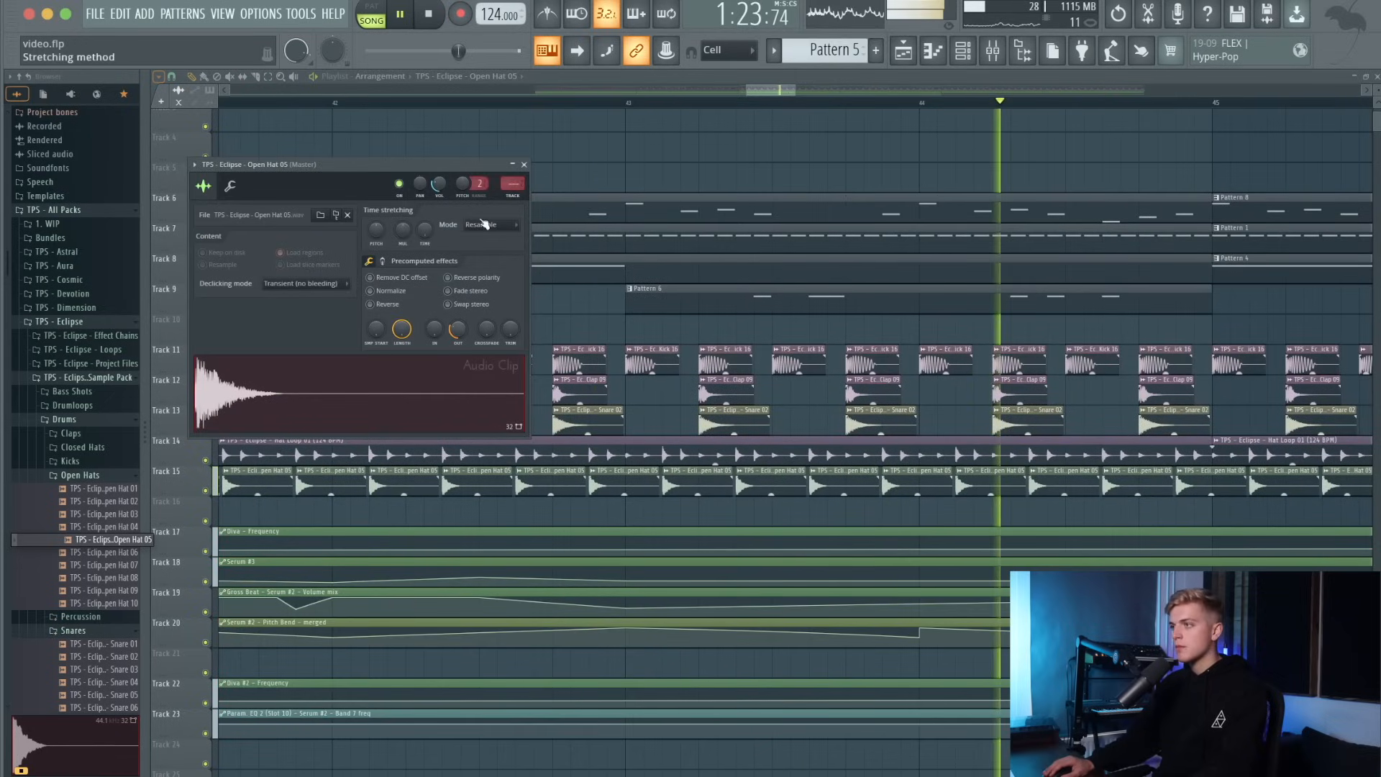
left_click(524, 164)
scroll(734, 244, "down", 10)
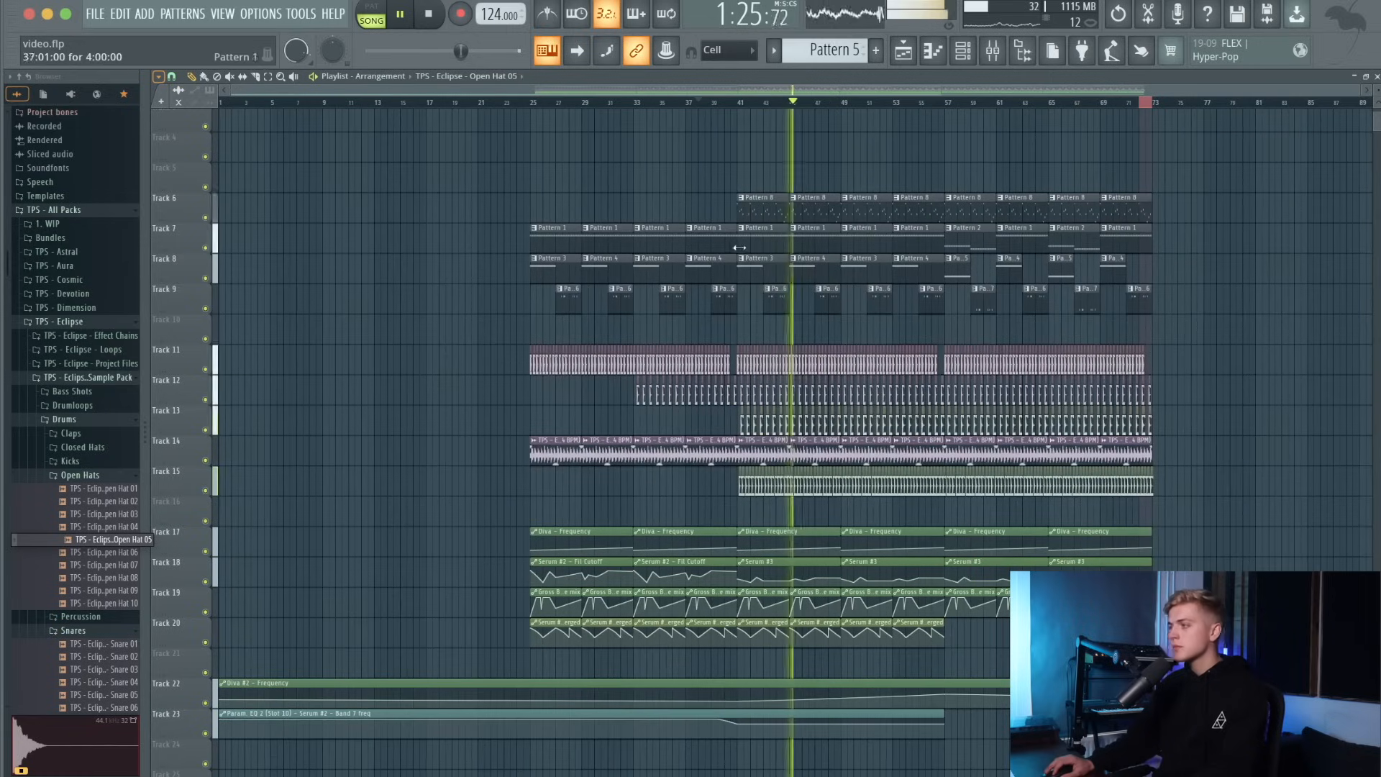
Collapse the Open Hats folder, stop playback and open the Downlifters folder within the sample pack's FX folder.
left_click(100, 476)
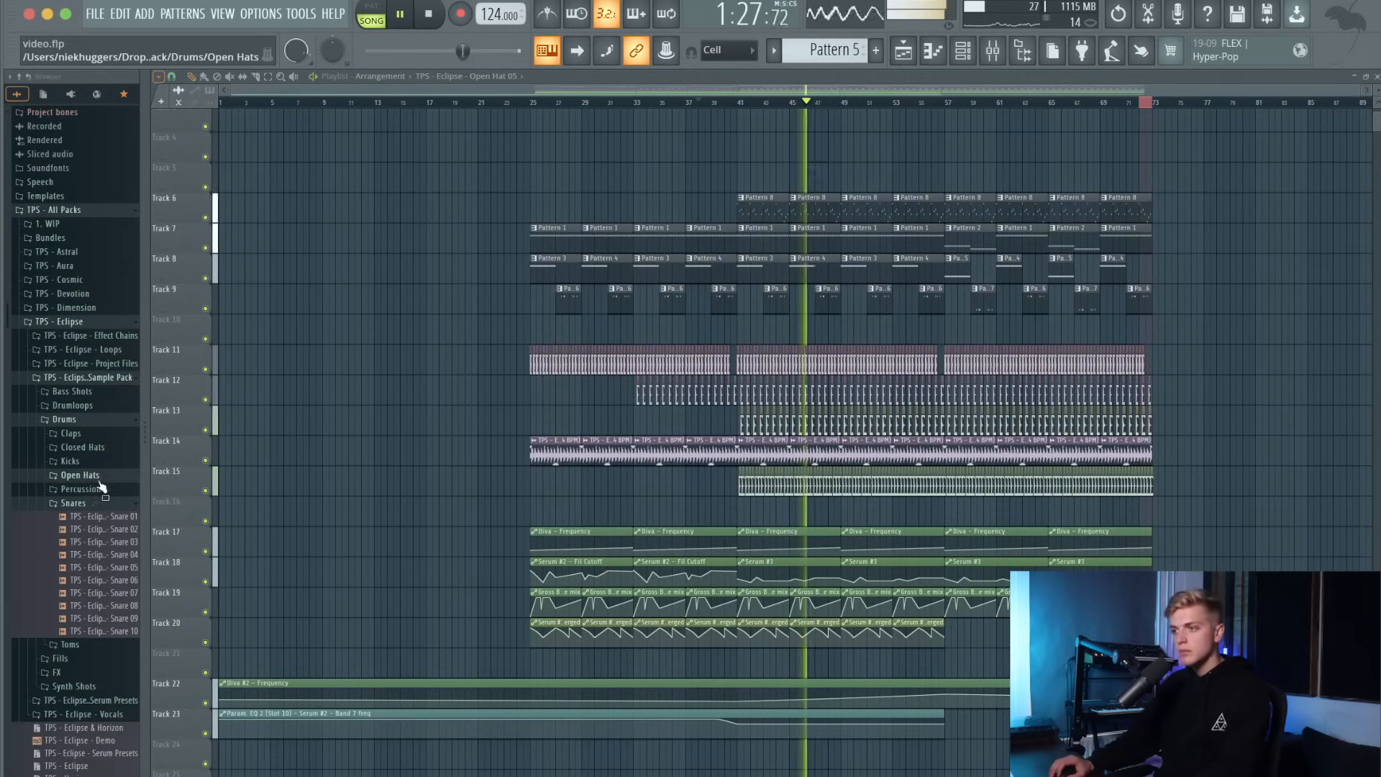
left_click(108, 503)
left_click(108, 504)
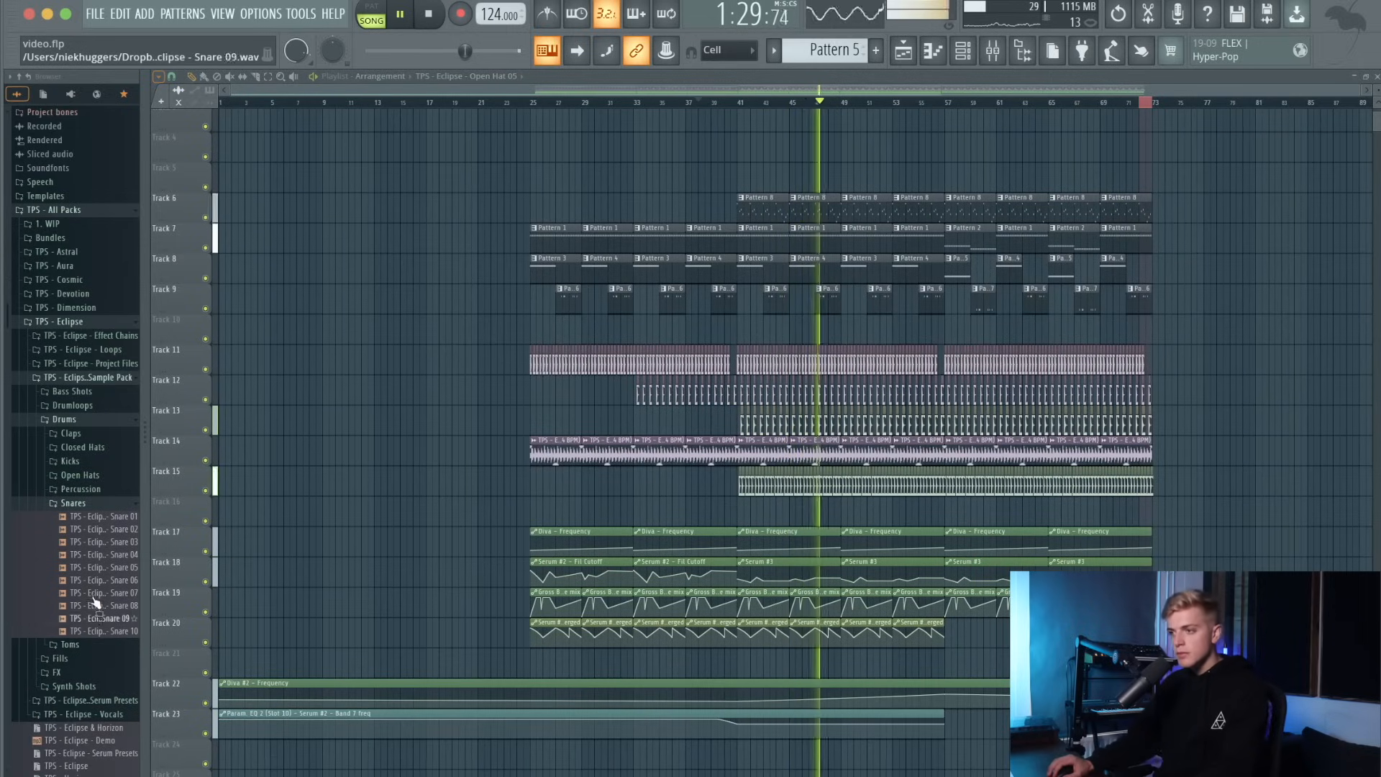
left_click(81, 673)
key("space")
scroll(88, 680, "down", 3)
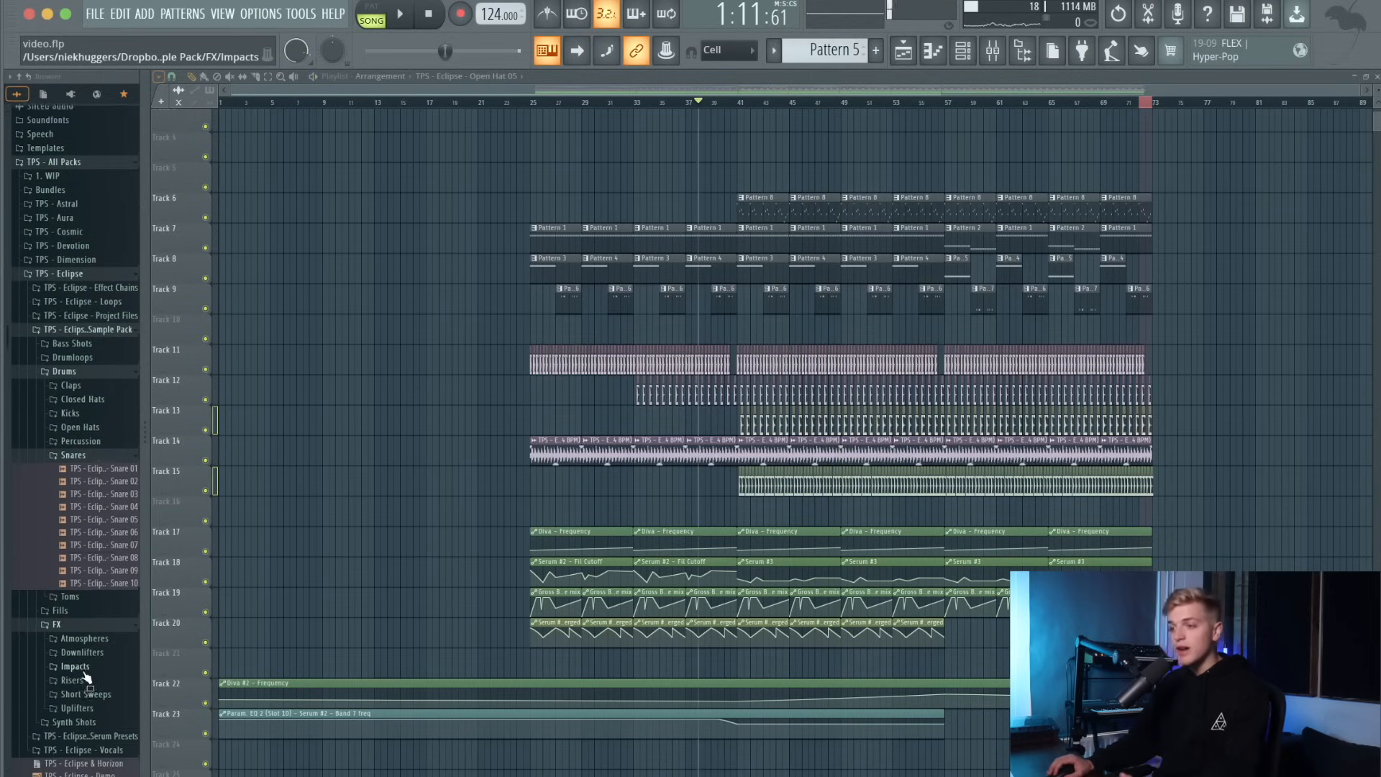
left_click(91, 652)
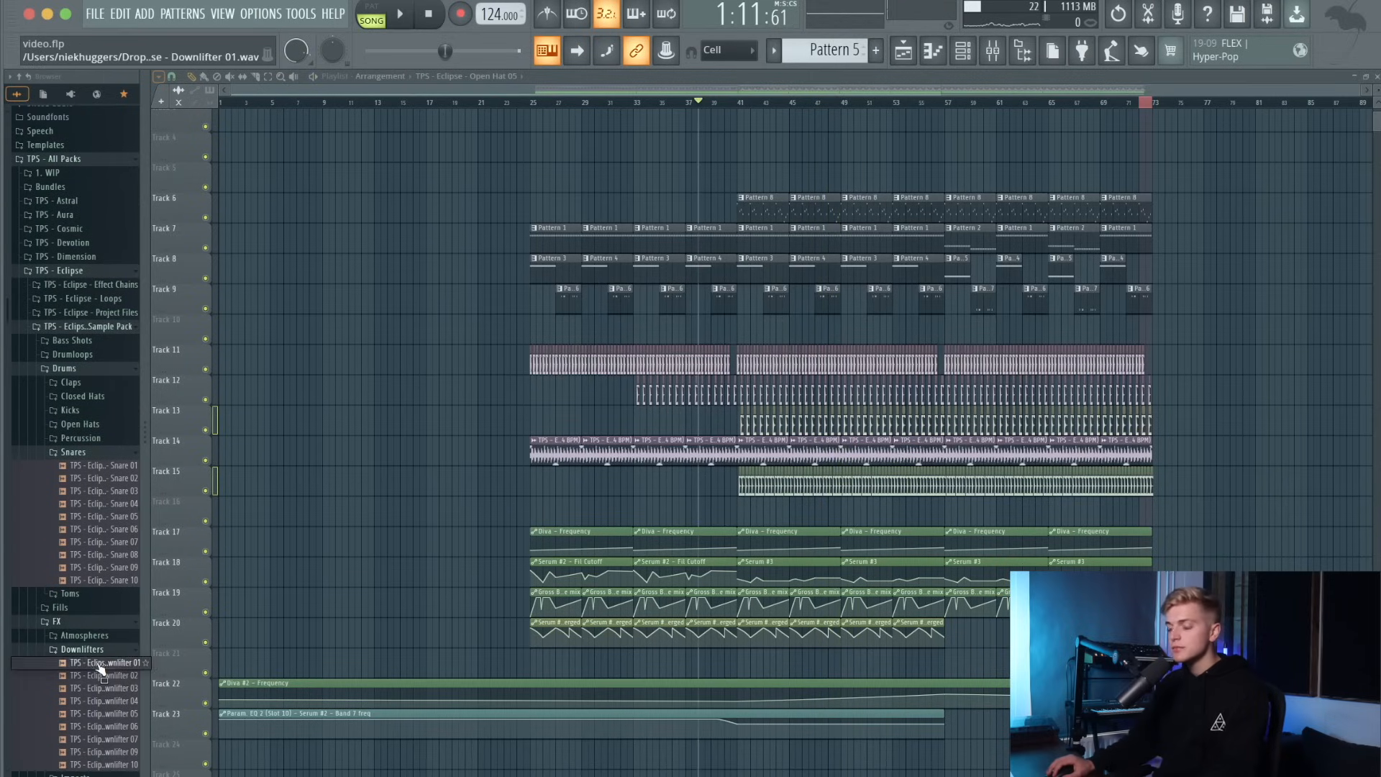
Audition the downlifter samples and place Downlifter 09 at bar 25 on Track 21.
left_click(99, 662)
scroll(101, 647, "down", 3)
scroll(156, 578, "down", 3)
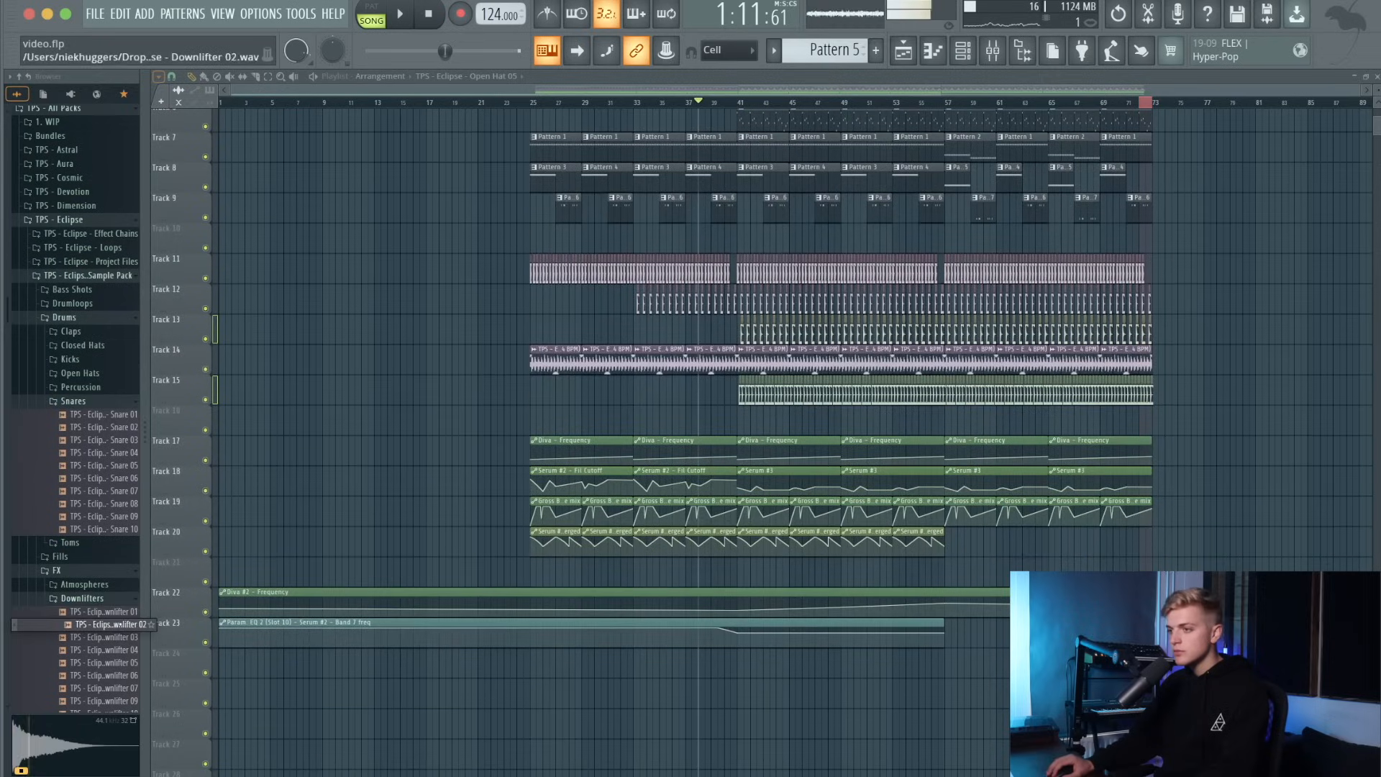
scroll(120, 626, "down", 10)
scroll(166, 461, "up", 5)
scroll(112, 324, "up", 8)
left_click(101, 564)
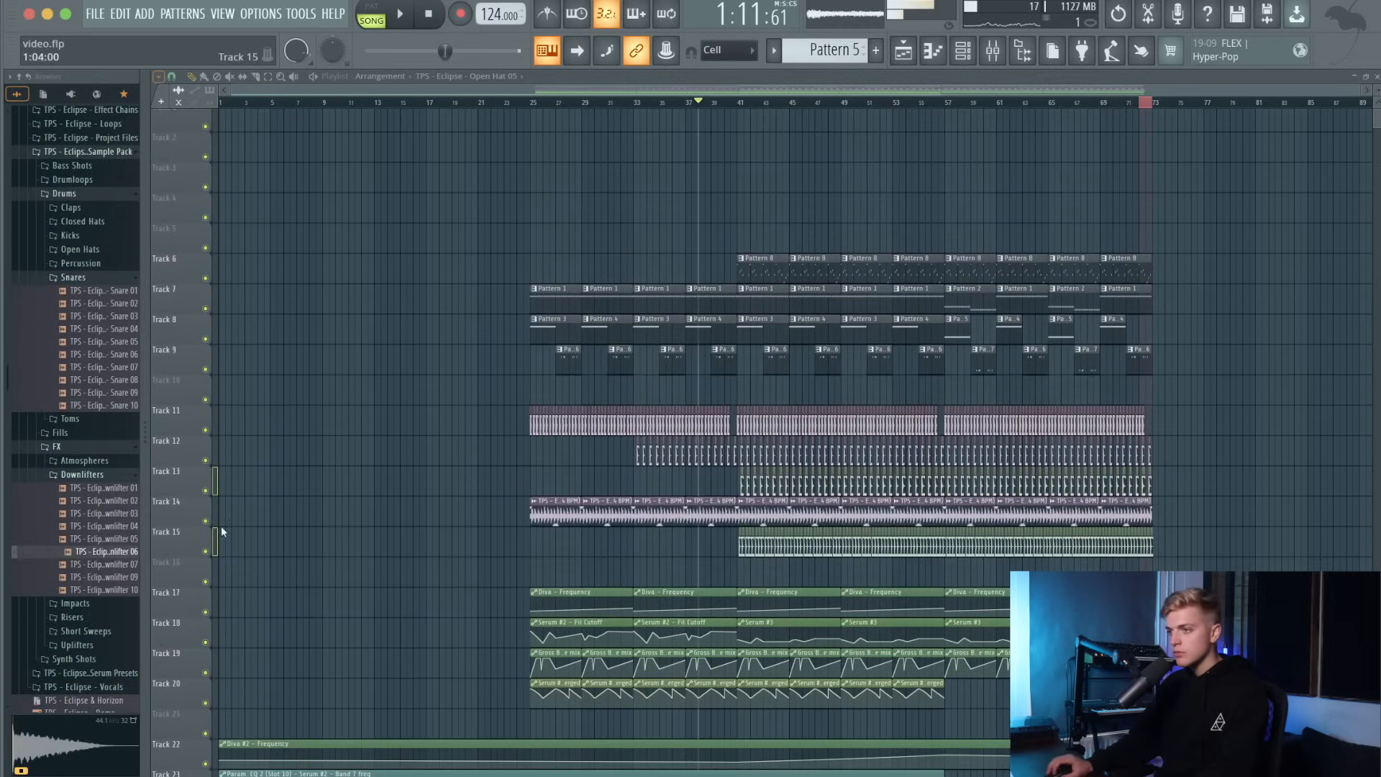
scroll(288, 514, "down", 20)
scroll(360, 496, "up", 20)
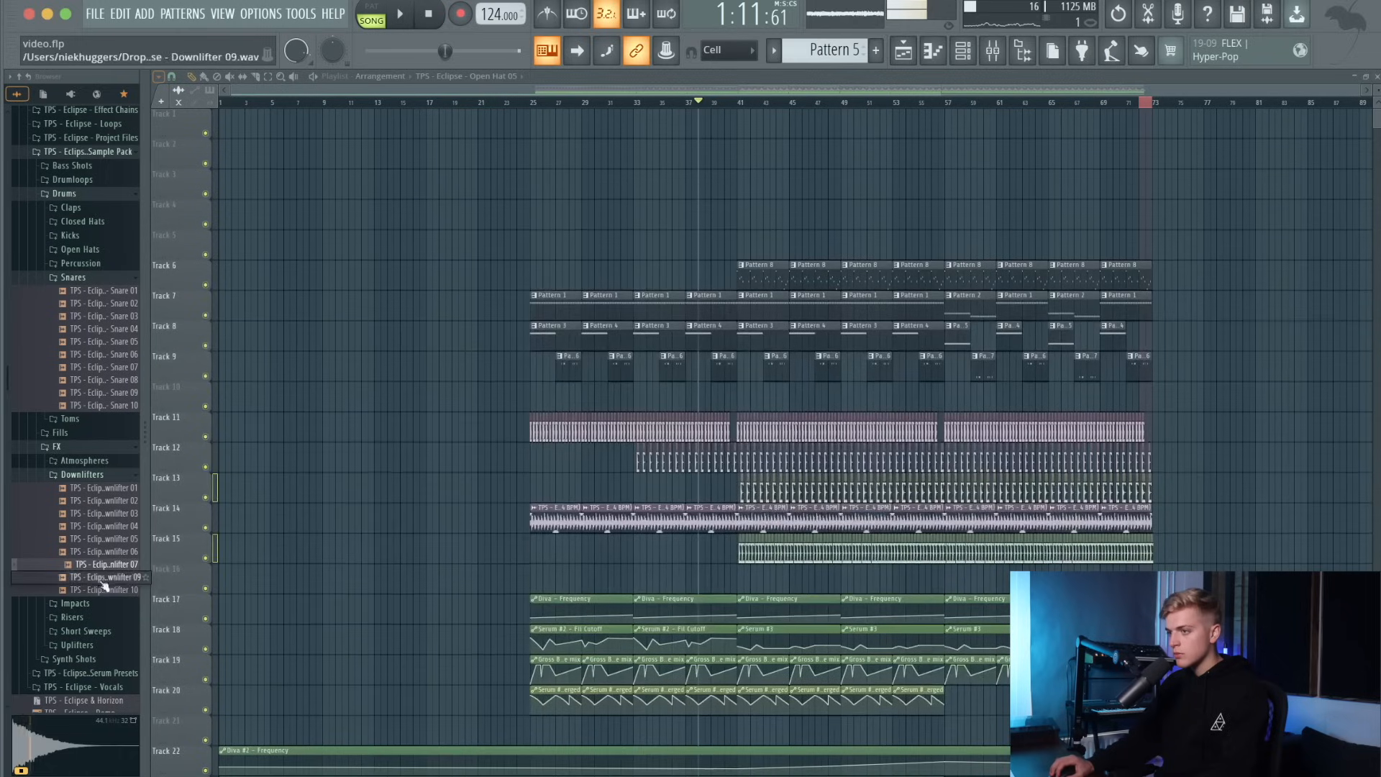
left_click(102, 578)
scroll(252, 595, "down", 1)
left_click_drag(539, 709, 537, 707)
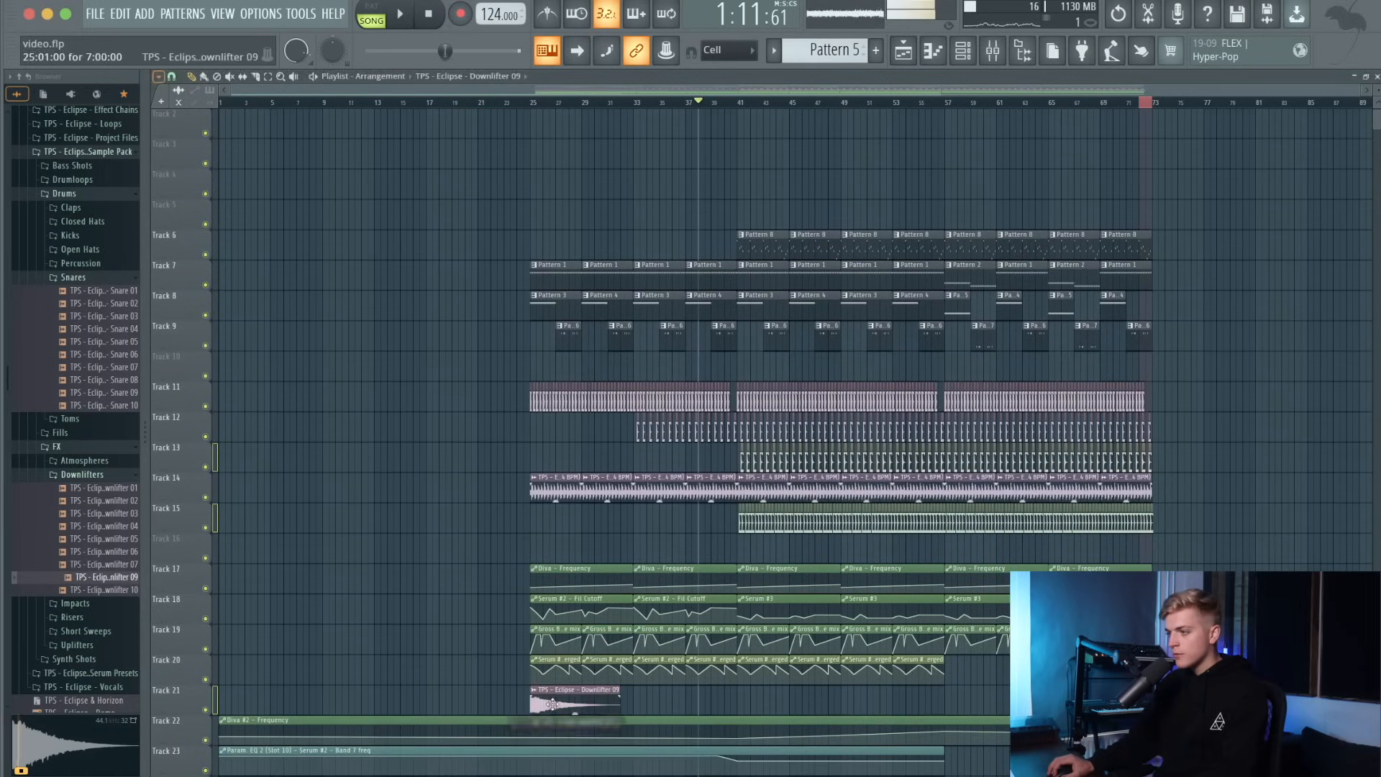
Play from bar 25 and set the Downlifter 09 channel volume to 13%.
left_click(536, 105)
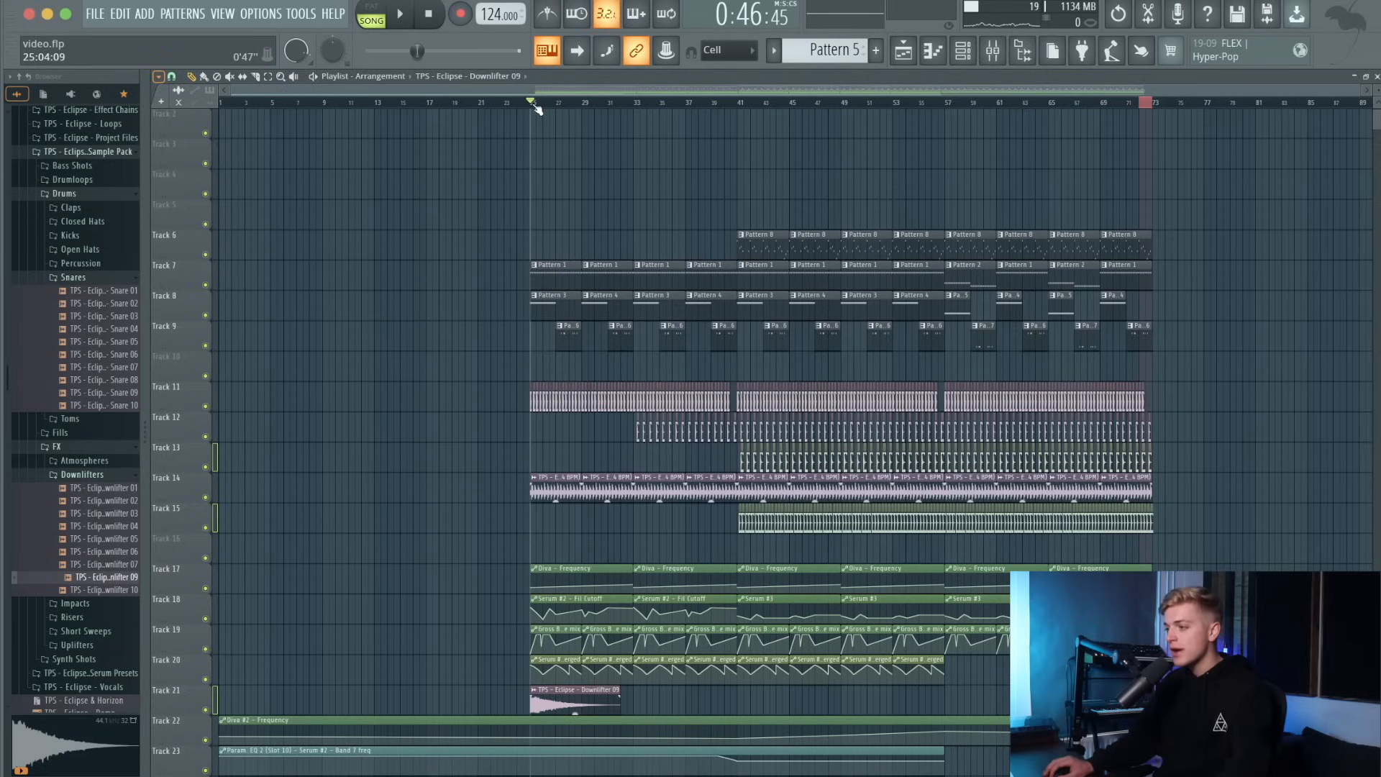
scroll(532, 105, "up", 5)
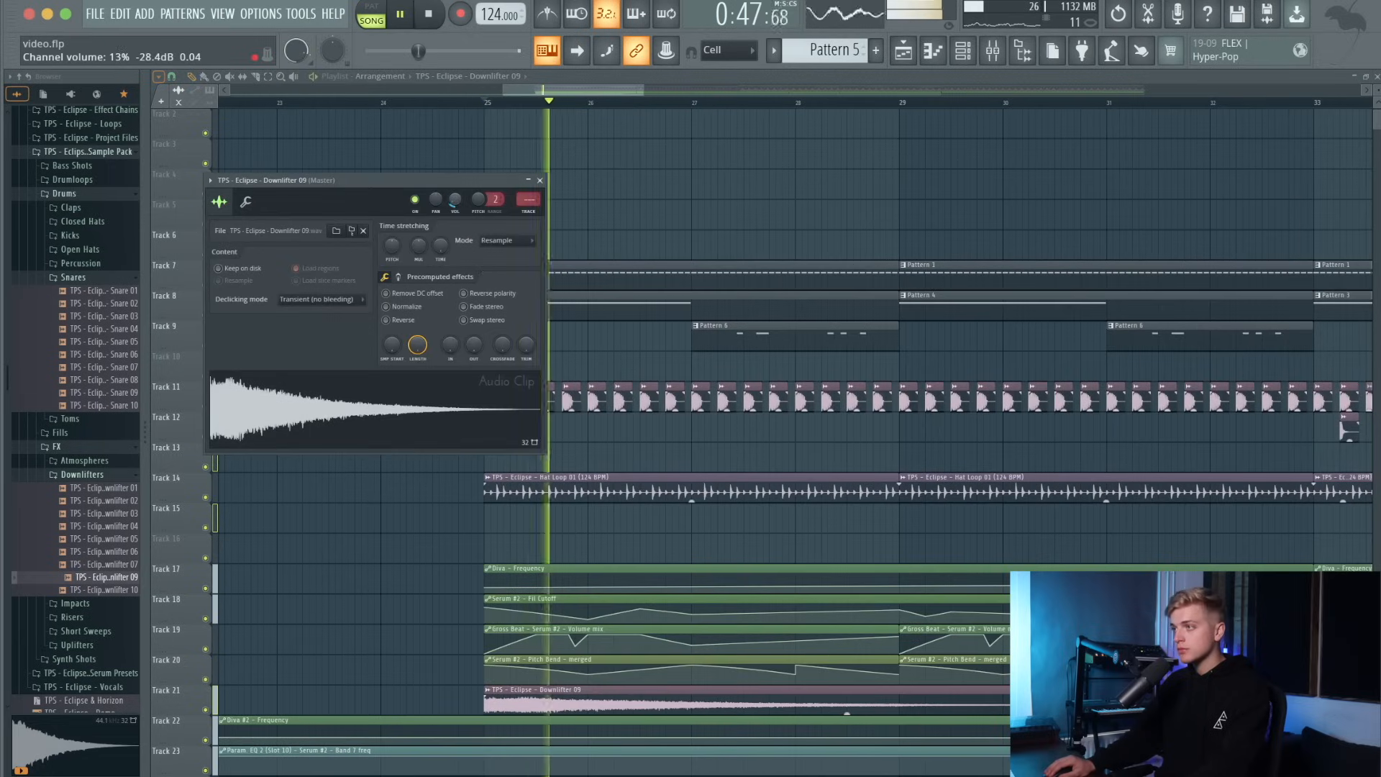
left_click(541, 181)
Add Downlifter 09 clips on Track 21 at bars 33, 41 and 49.
scroll(645, 252, "down", 5)
left_click(741, 713)
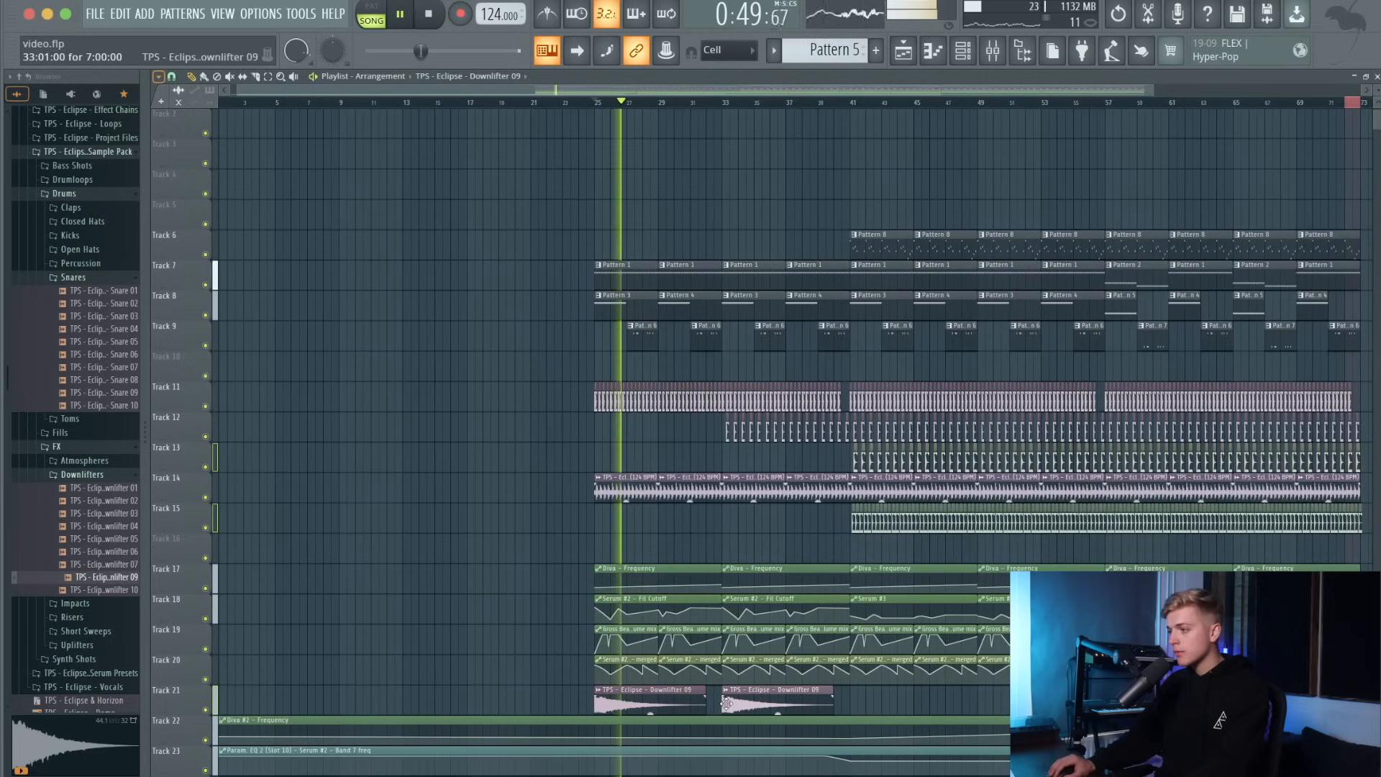
left_click(868, 710)
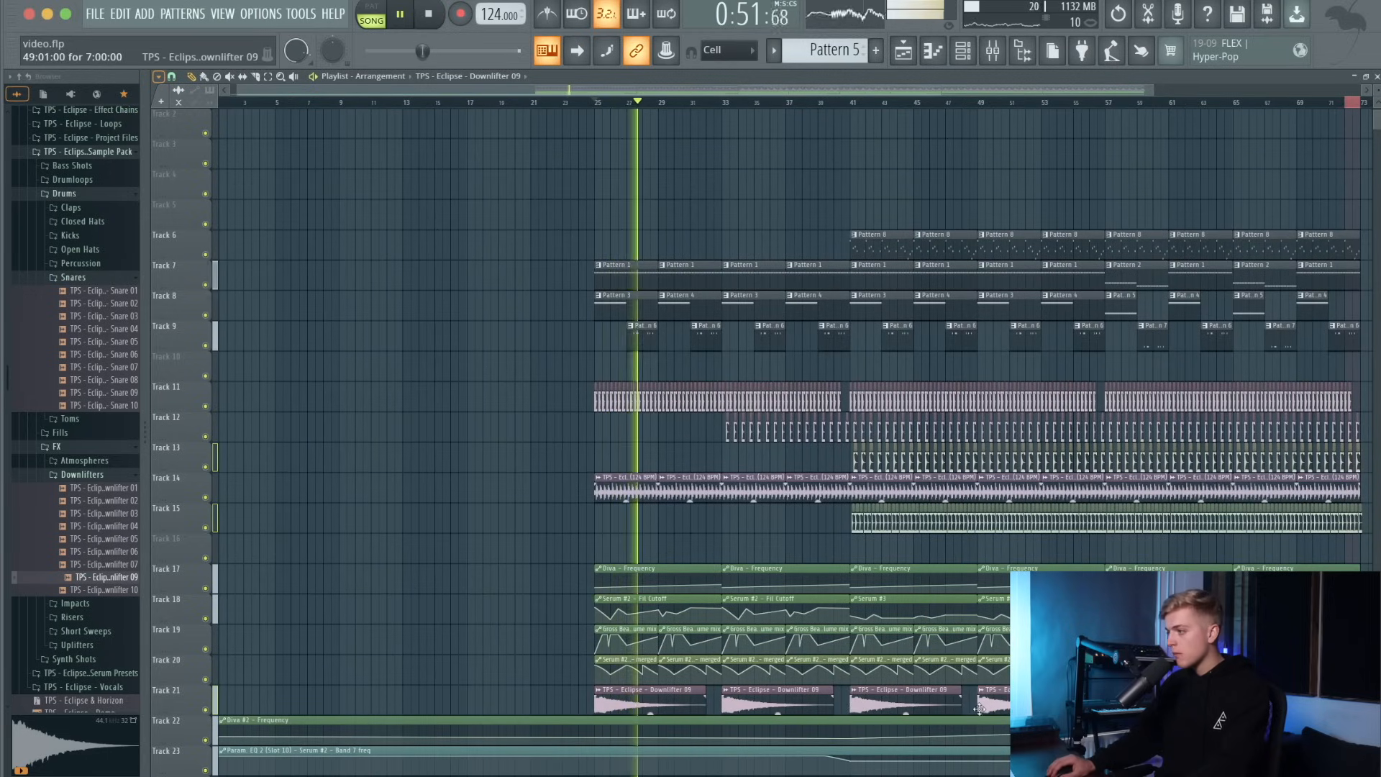
left_click(991, 708)
Move the Downlifter 09 clips down to Track 22 and the two long automation clips to Tracks 24 and 25.
scroll(930, 706, "down", 1)
scroll(931, 706, "down", 4)
left_click_drag(1147, 577, 482, 766)
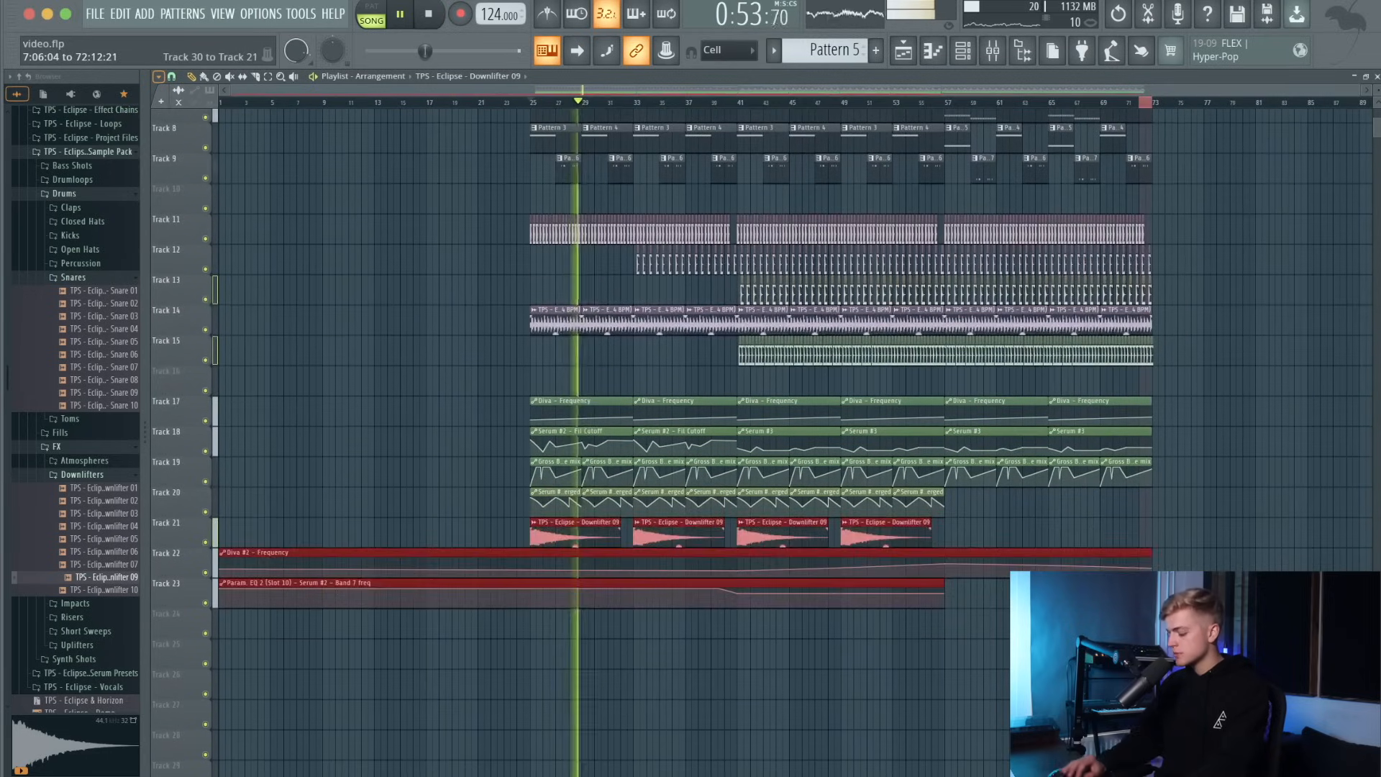
key("shift+Down")
left_click_drag(536, 716, 429, 588)
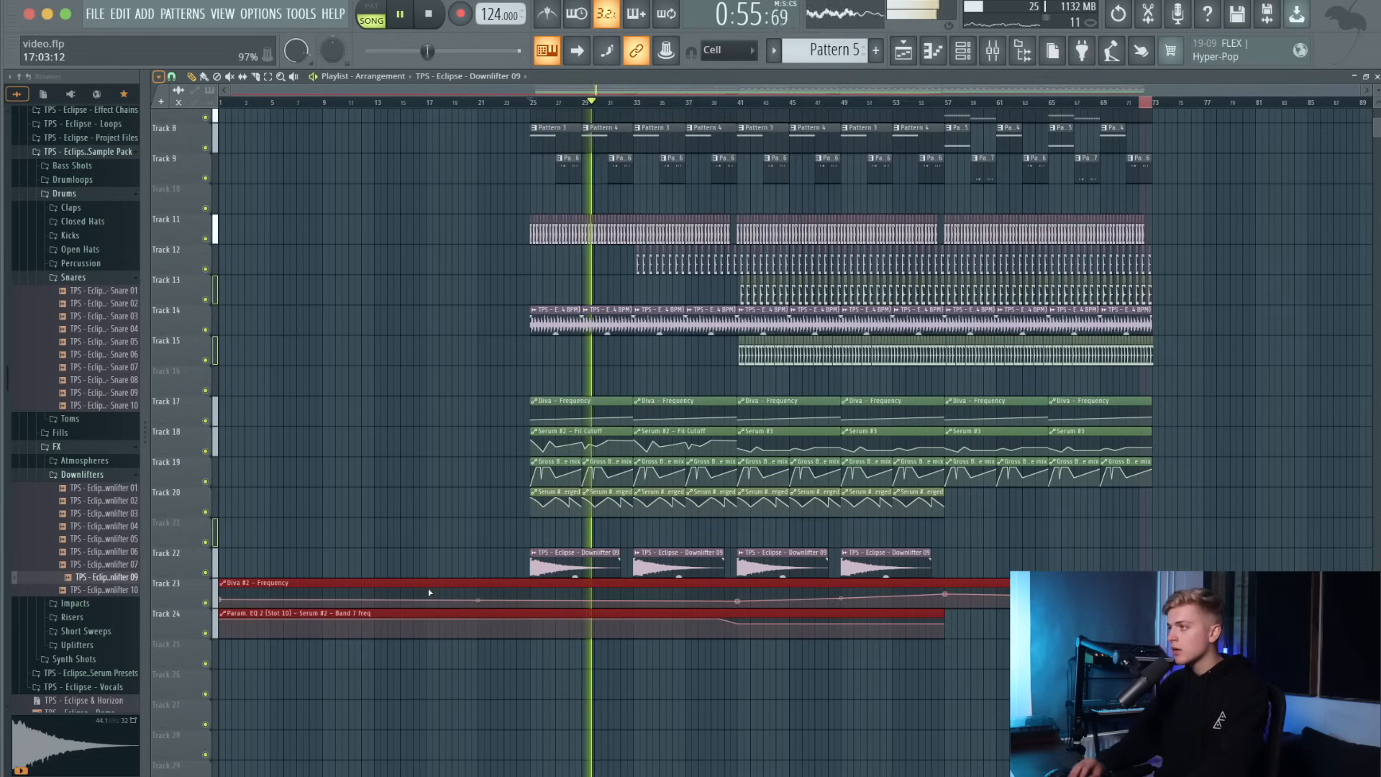
key("shift+Down")
left_click(604, 584)
scroll(774, 575, "up", 3)
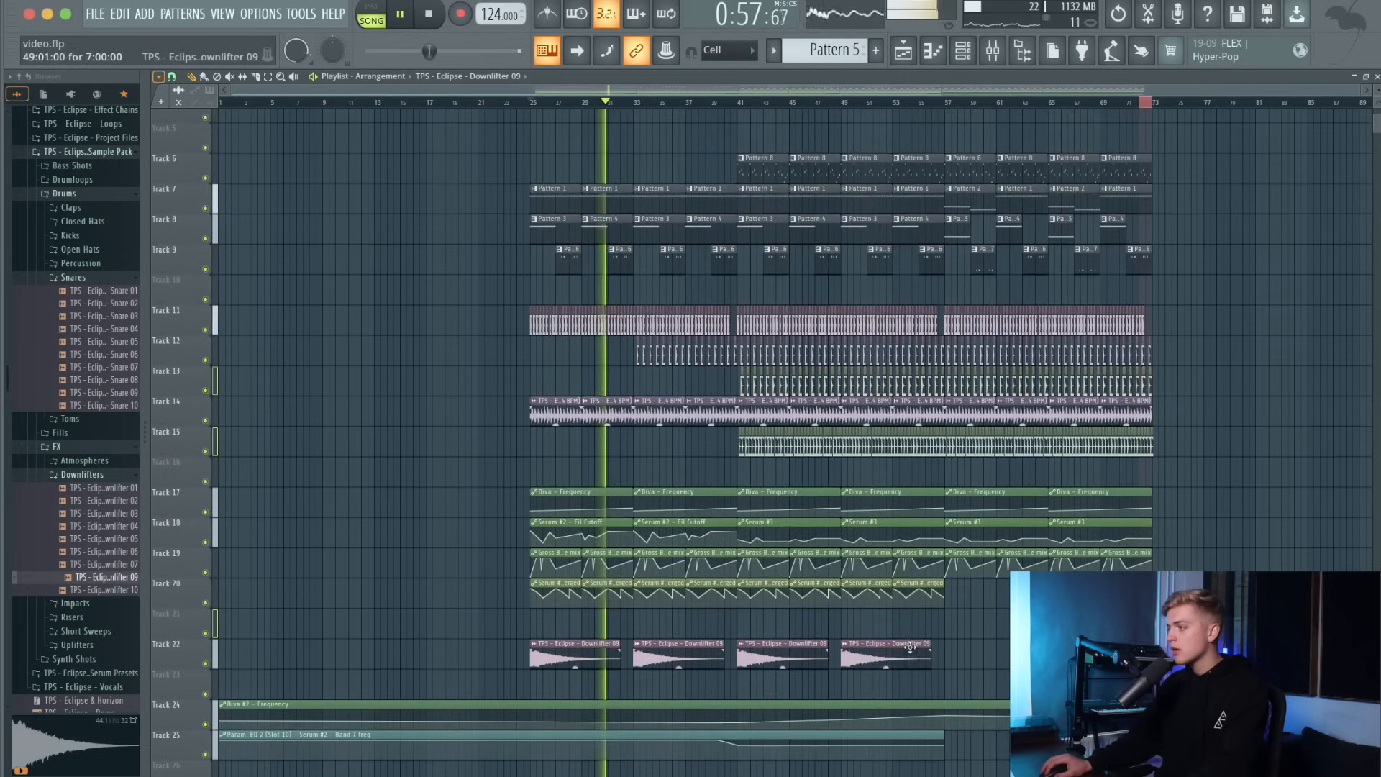
Add a Downlifter 09 clip at bar 57 on Track 22, check its channel settings and delete the clips at bars 33 and 49.
left_click(964, 656)
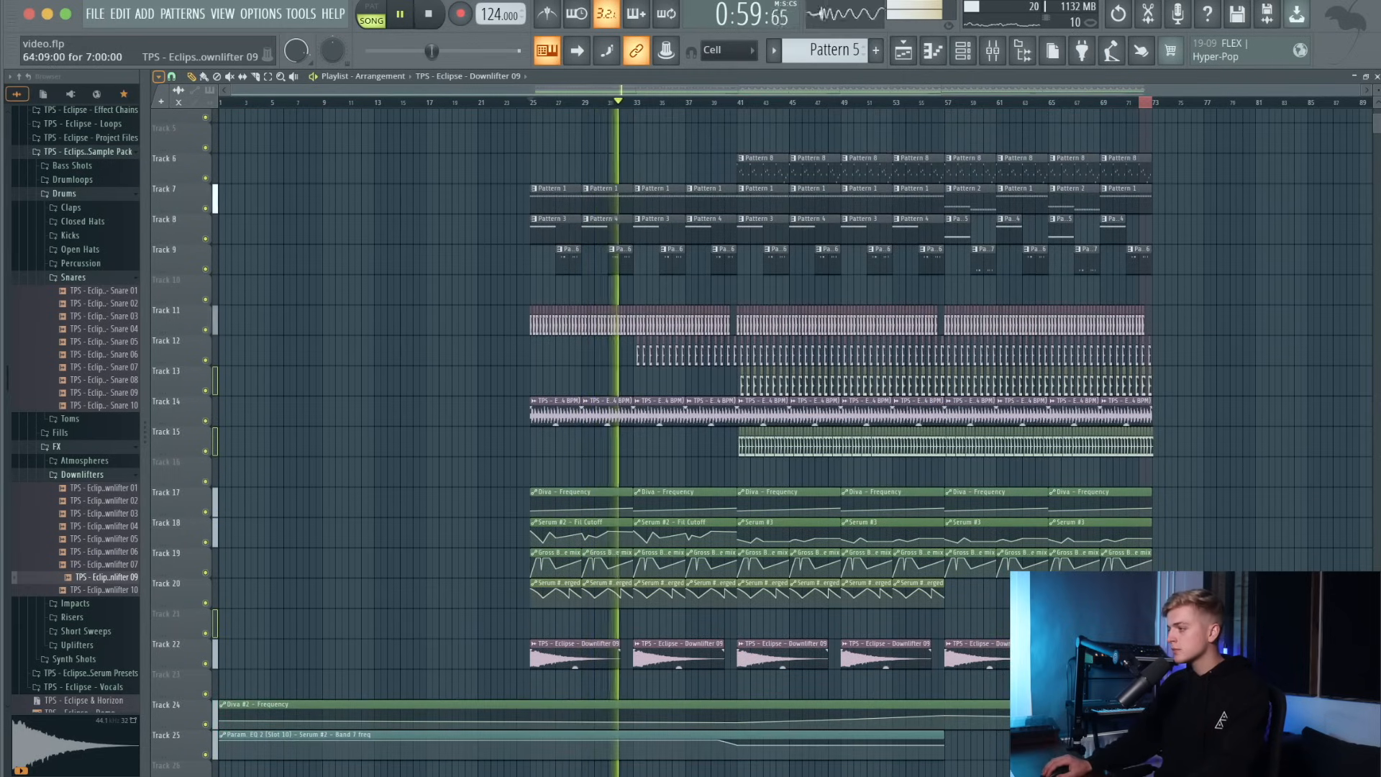
scroll(969, 679, "up", 5)
scroll(969, 662, "down", 5)
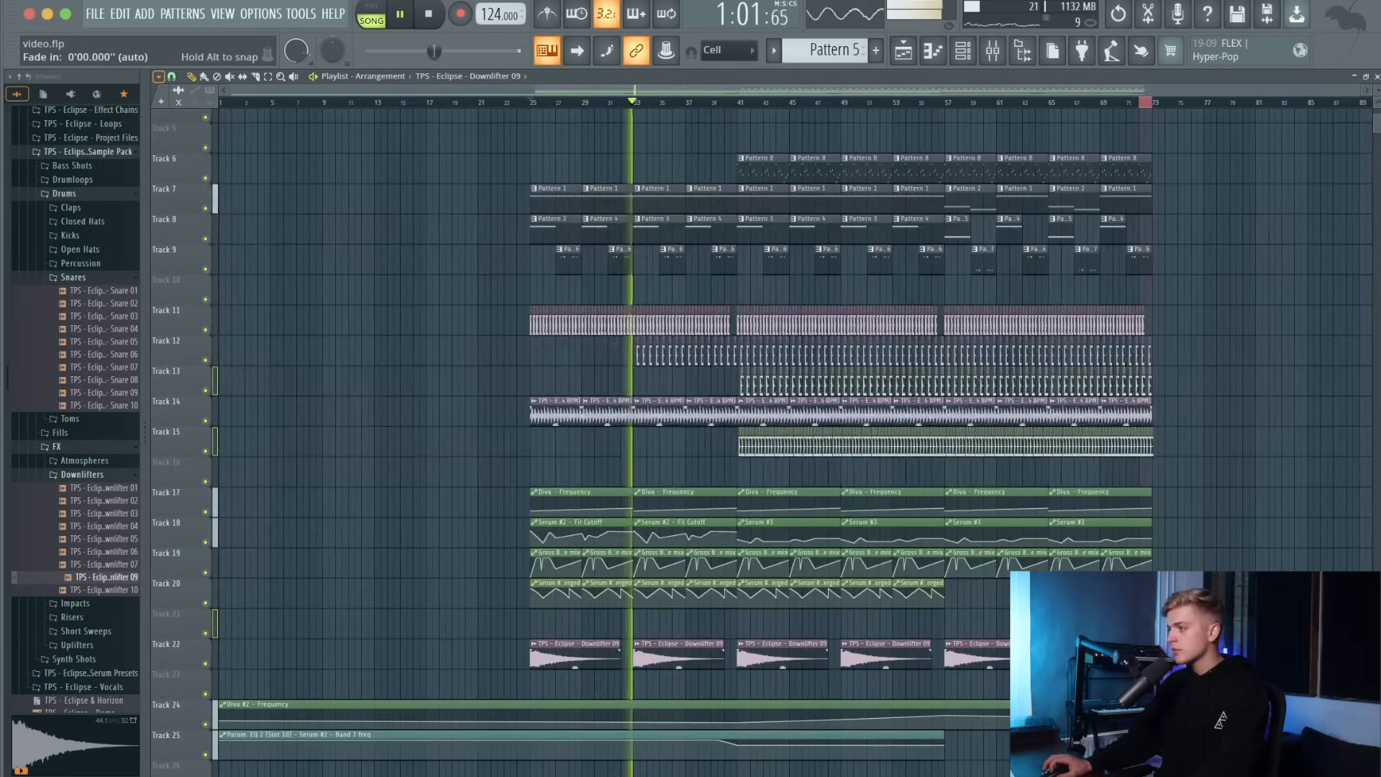
double_click(956, 645)
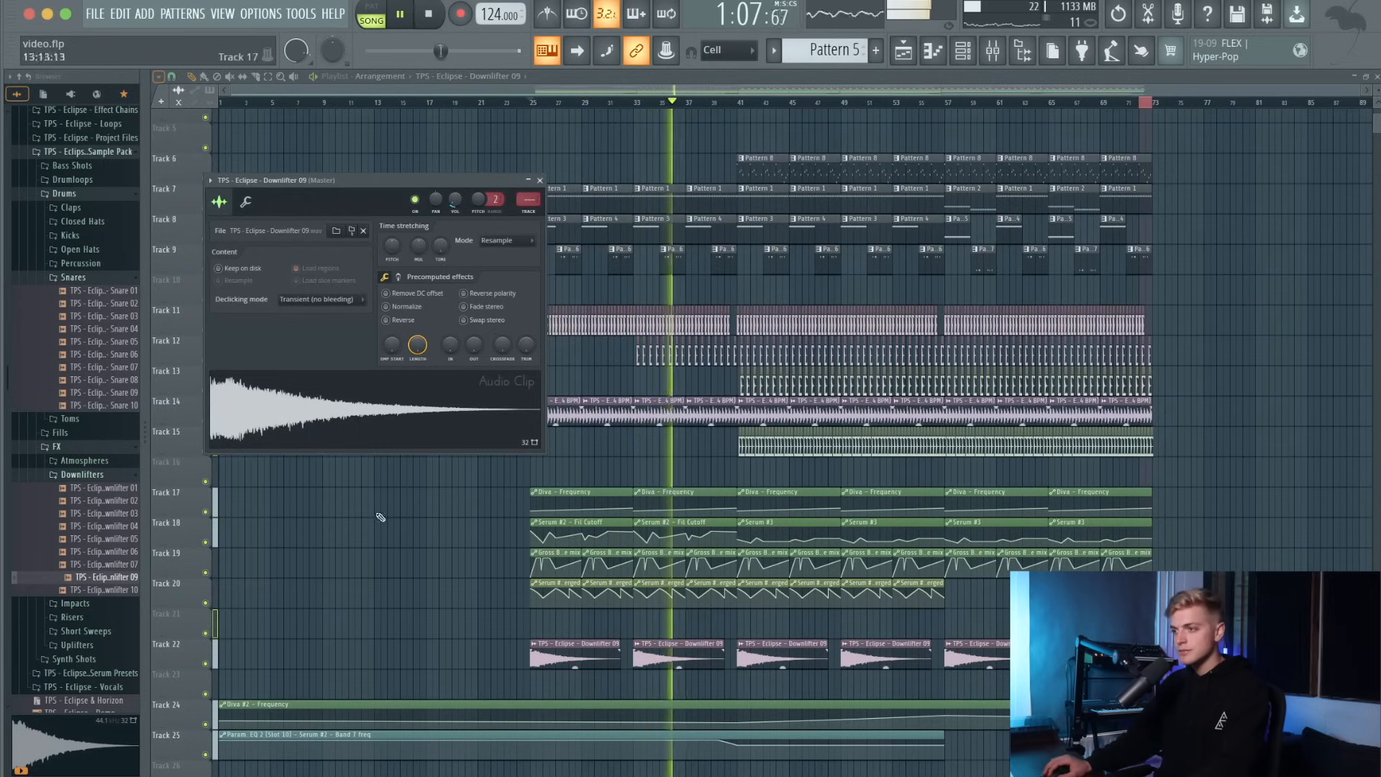
right_click(676, 654)
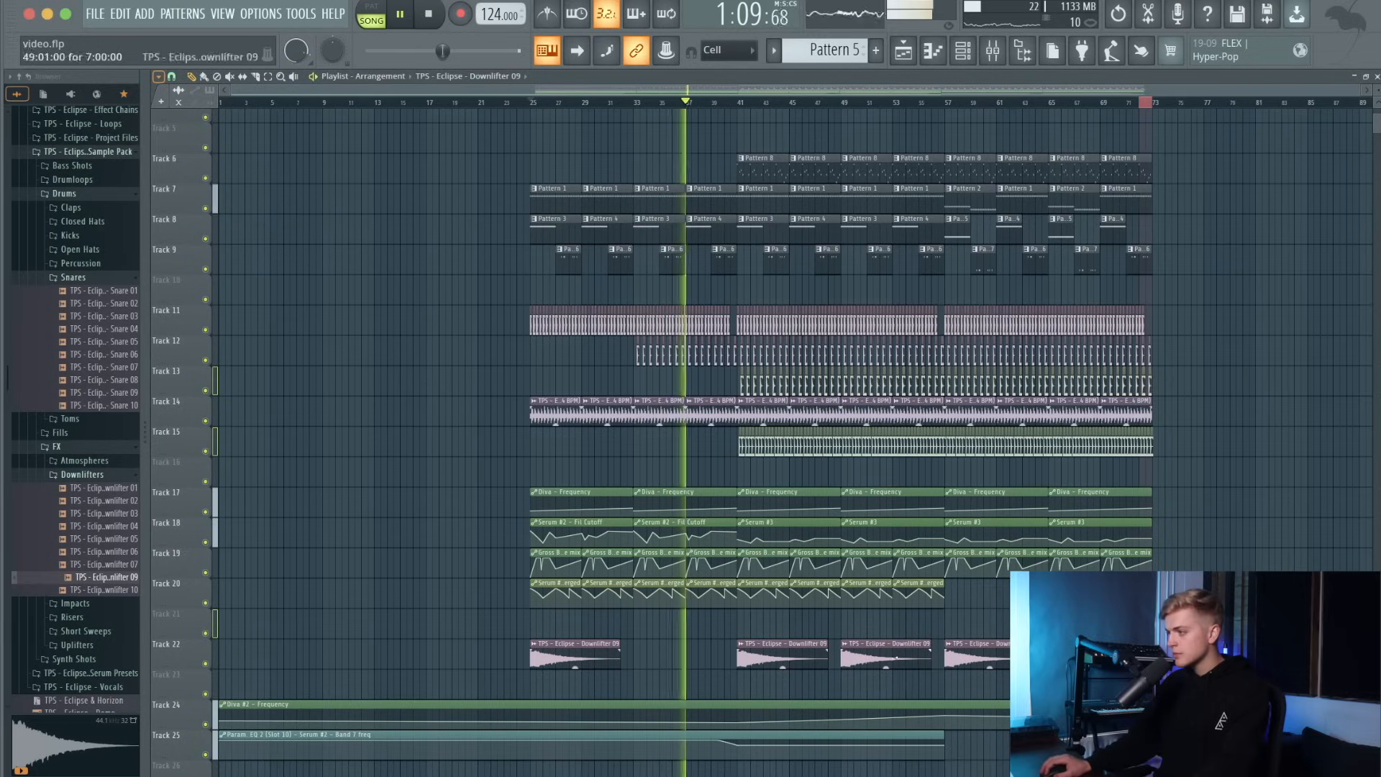
right_click(885, 654)
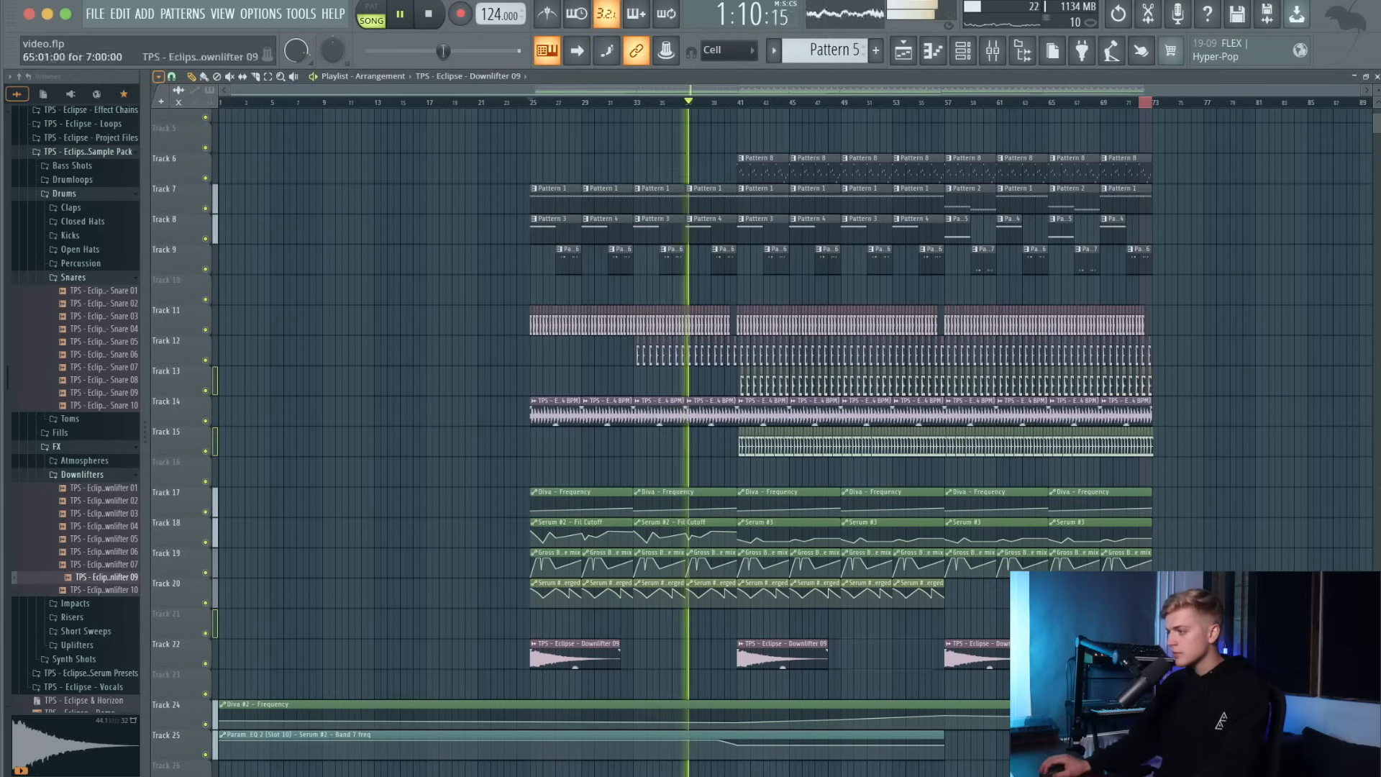
Stop playback, audition other downlifters and place Downlifter 06 at bar 33 on Track 23.
key("space")
left_click(50, 502)
left_click(69, 531)
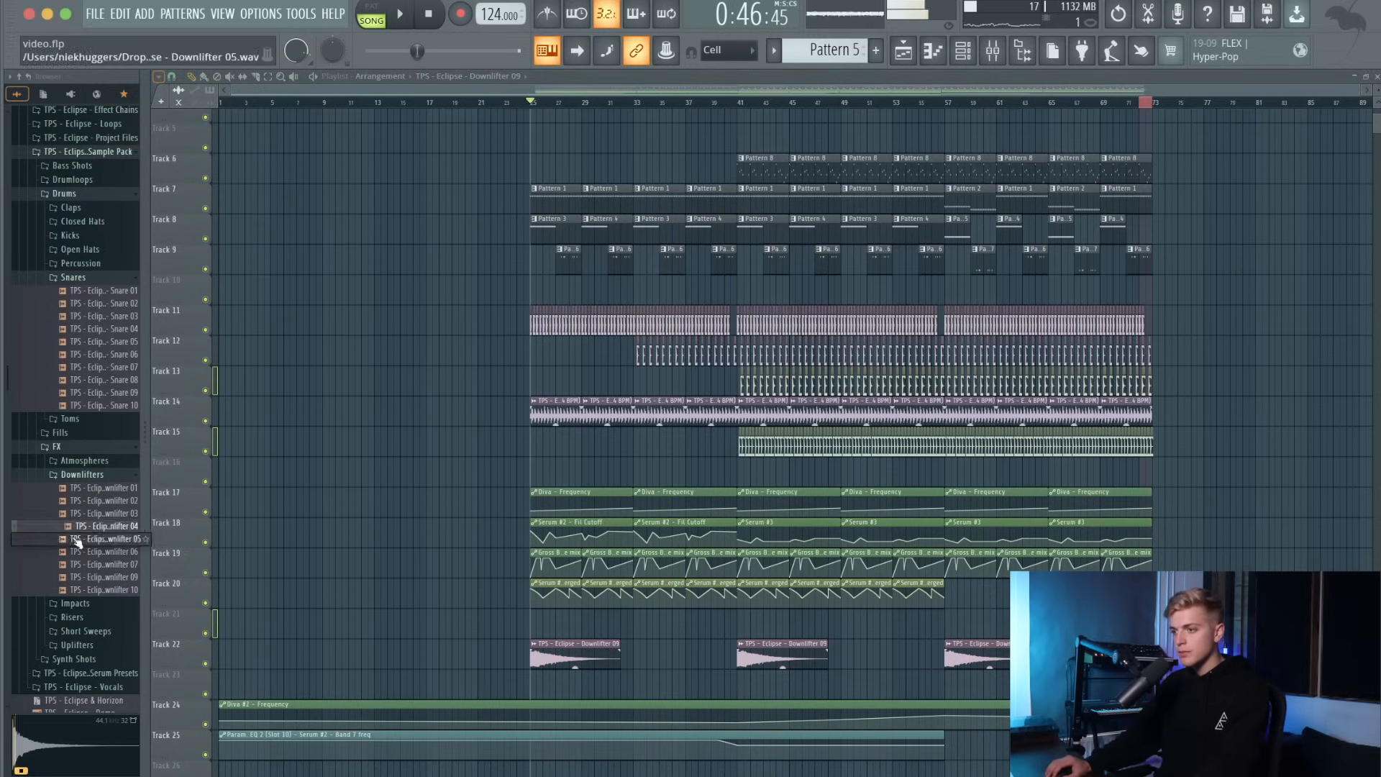
left_click(81, 553)
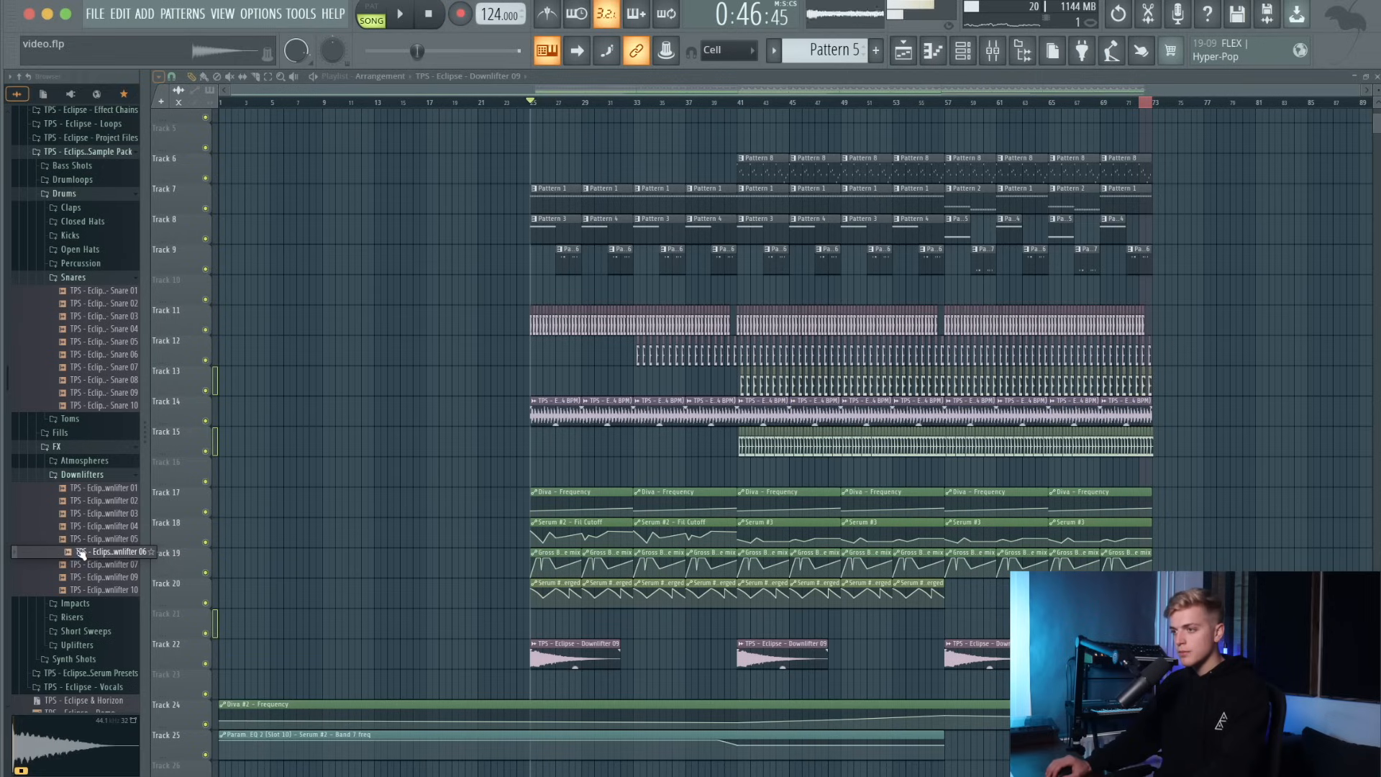
left_click_drag(81, 553, 642, 682)
Play from bar 25, open the Downlifter 06 channel settings and add a second clip at bar 49 on Track 23.
key("space")
double_click(651, 685)
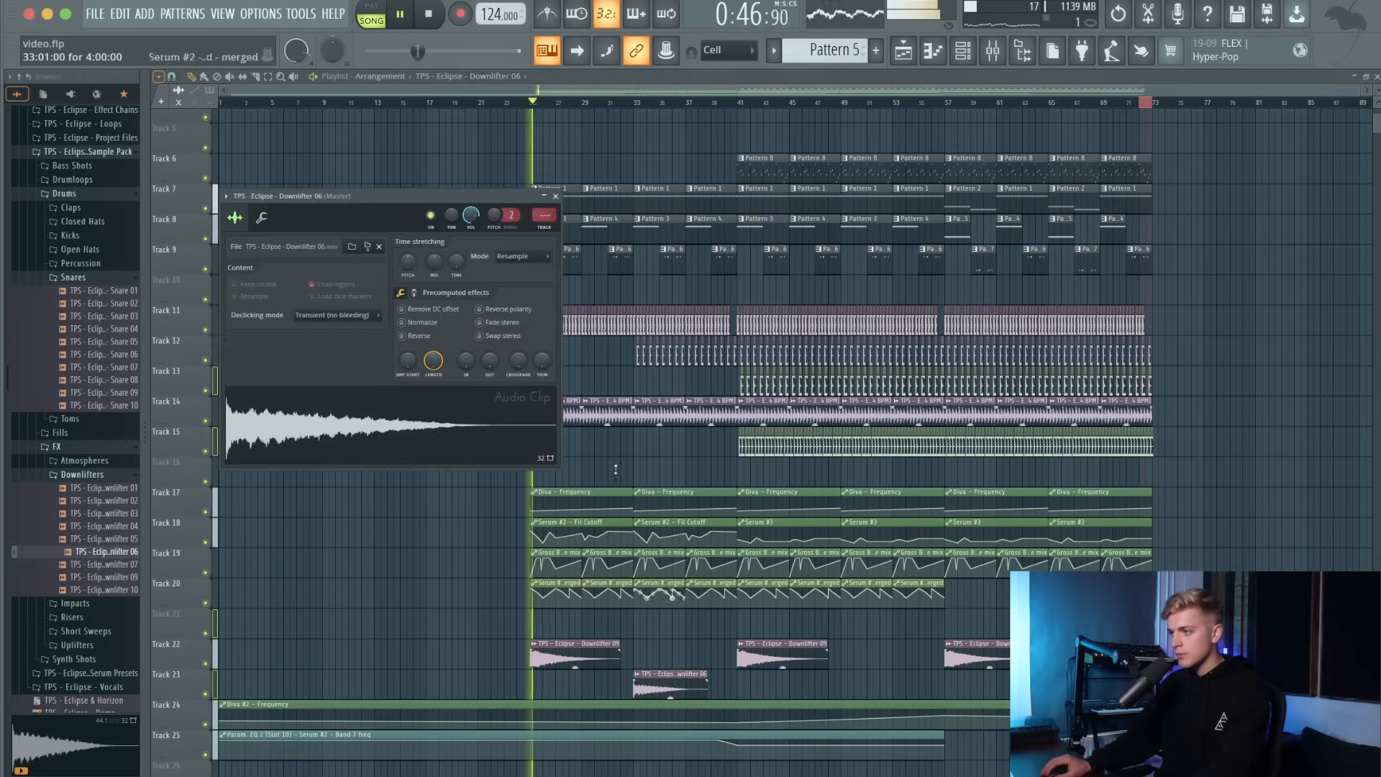
left_click(849, 685)
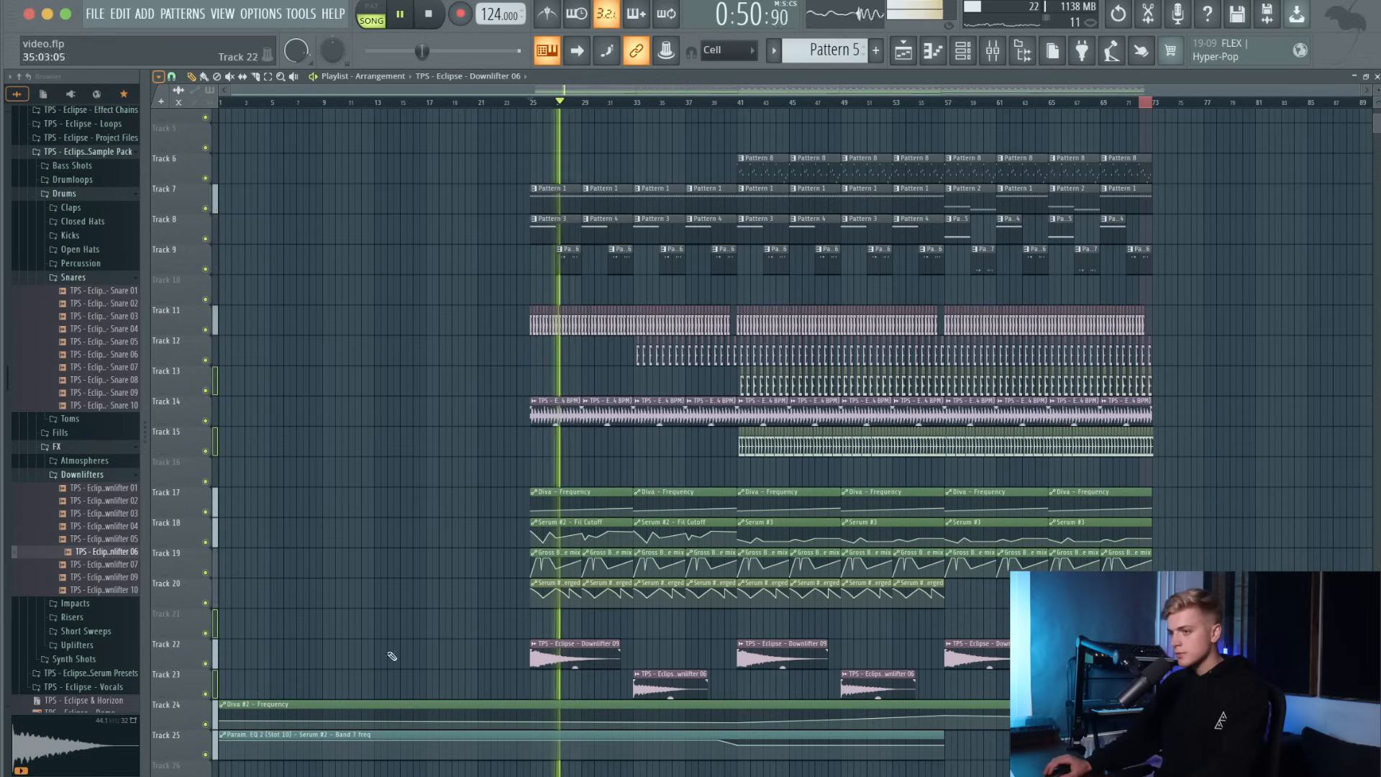
Add Uplifter 03 from the Uplifters folder on Track 23 and move the two long automation clips down to Tracks 25 and 26.
left_click(77, 644)
left_click(101, 684)
left_click_drag(101, 683, 590, 733)
key("shift+Down")
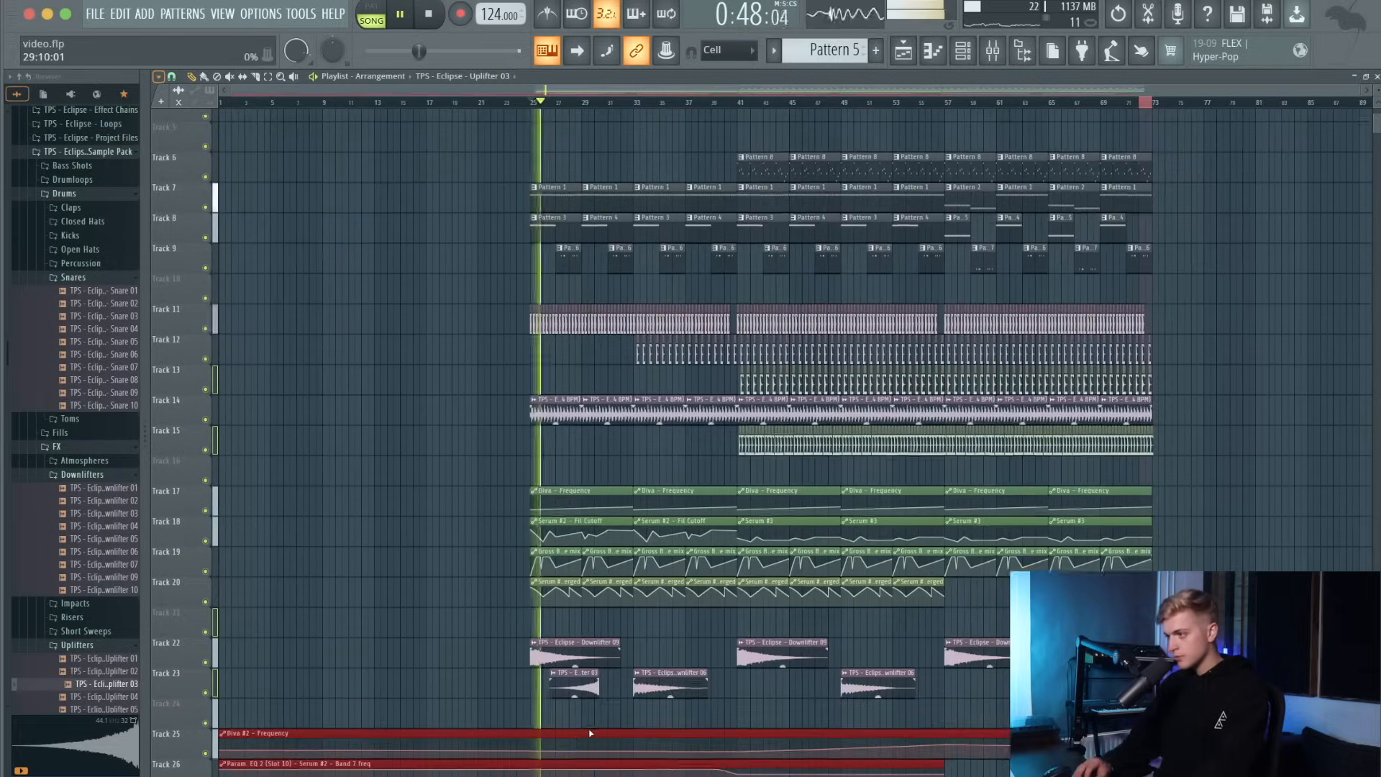
Move the Uplifter 03 clip to Track 24 so that it ends at bar 33.
left_click(608, 697, "ctrl")
scroll(597, 685, "up", 4)
left_click_drag(576, 680, 713, 710)
scroll(818, 711, "up", 6)
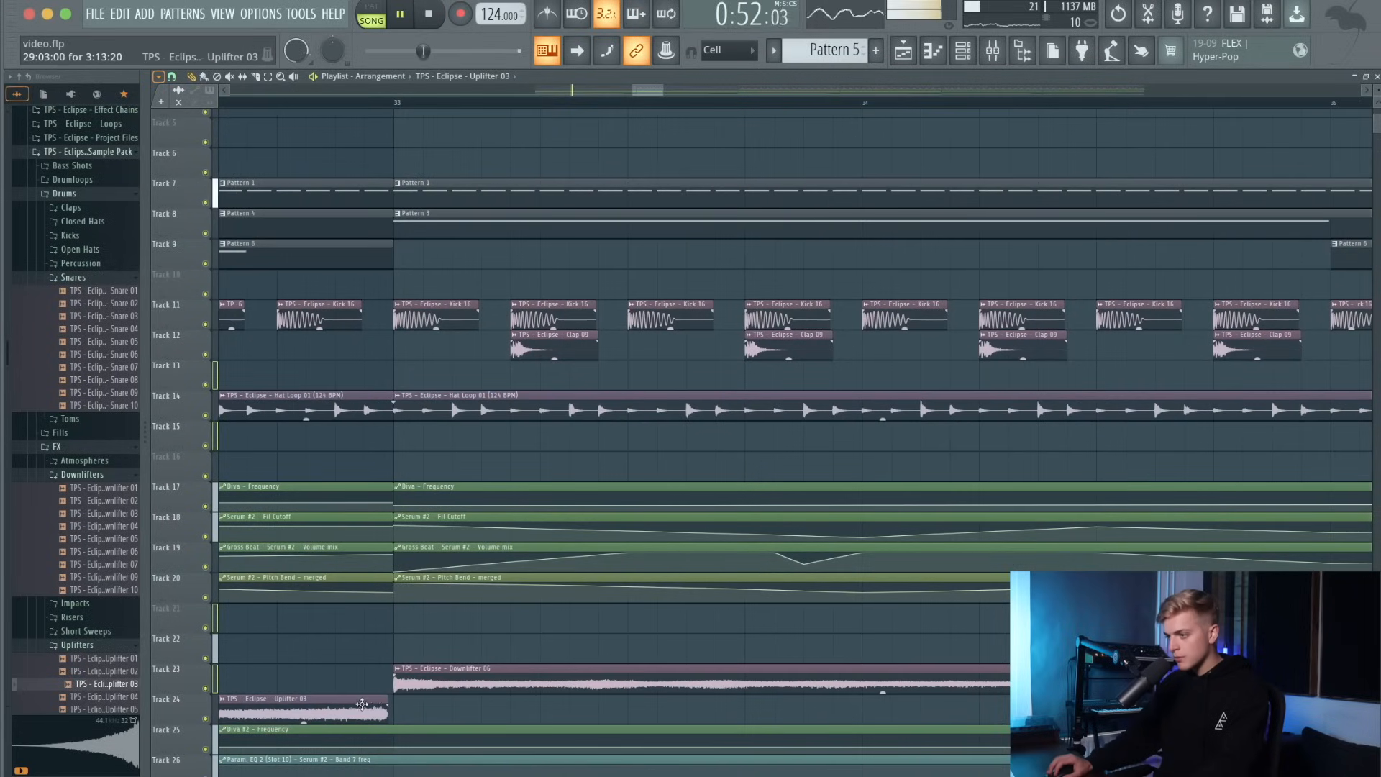
scroll(366, 705, "down", 10)
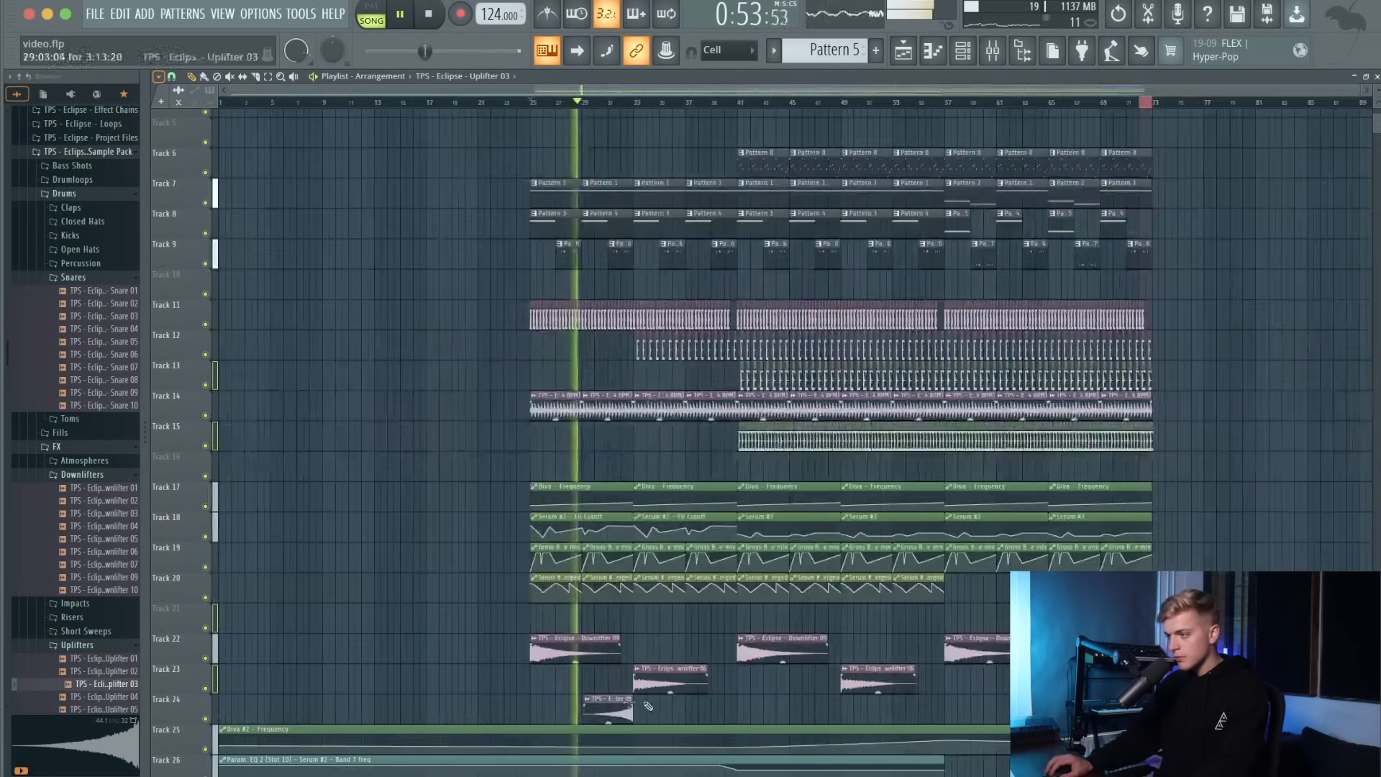
Set the channel volume of Uplifter 03 to 13% and that of Downlifter 06 to 12%.
double_click(608, 709)
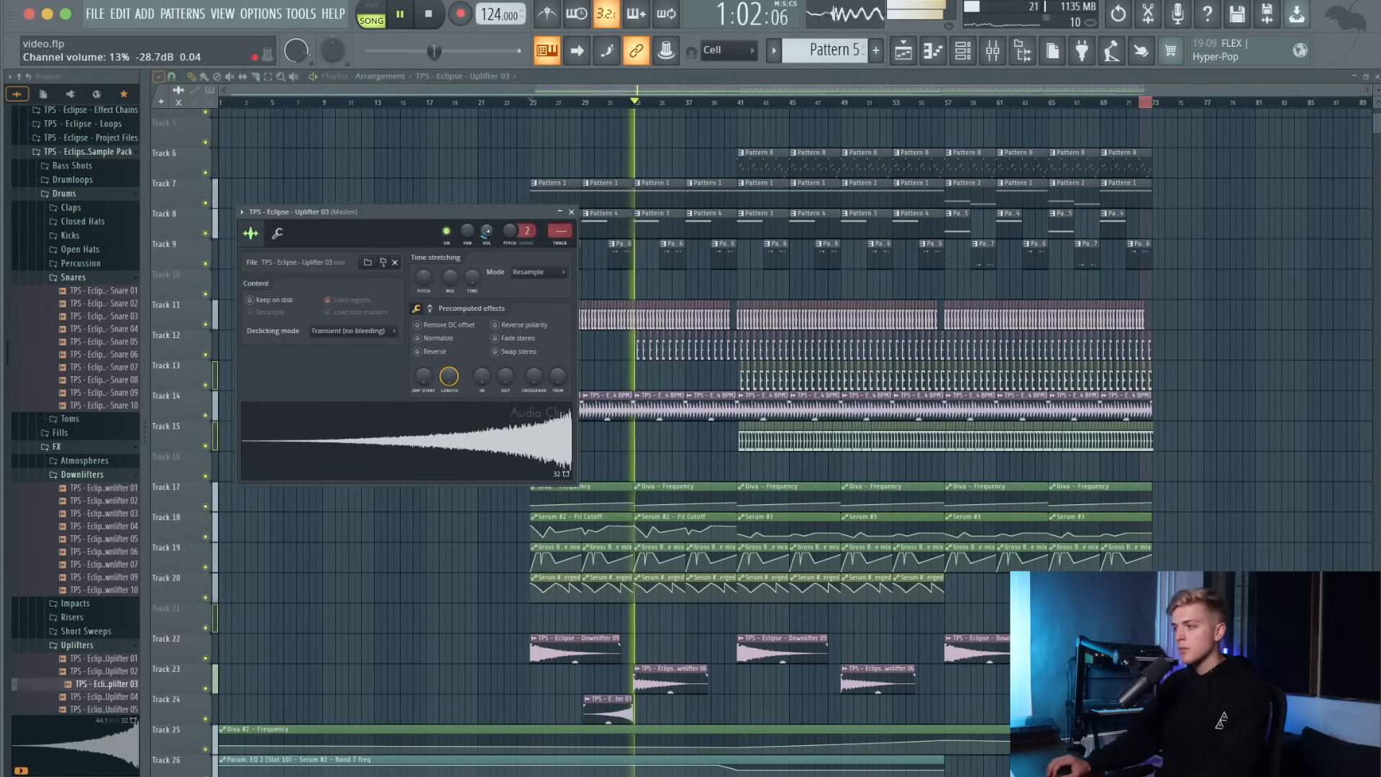
left_click(673, 692)
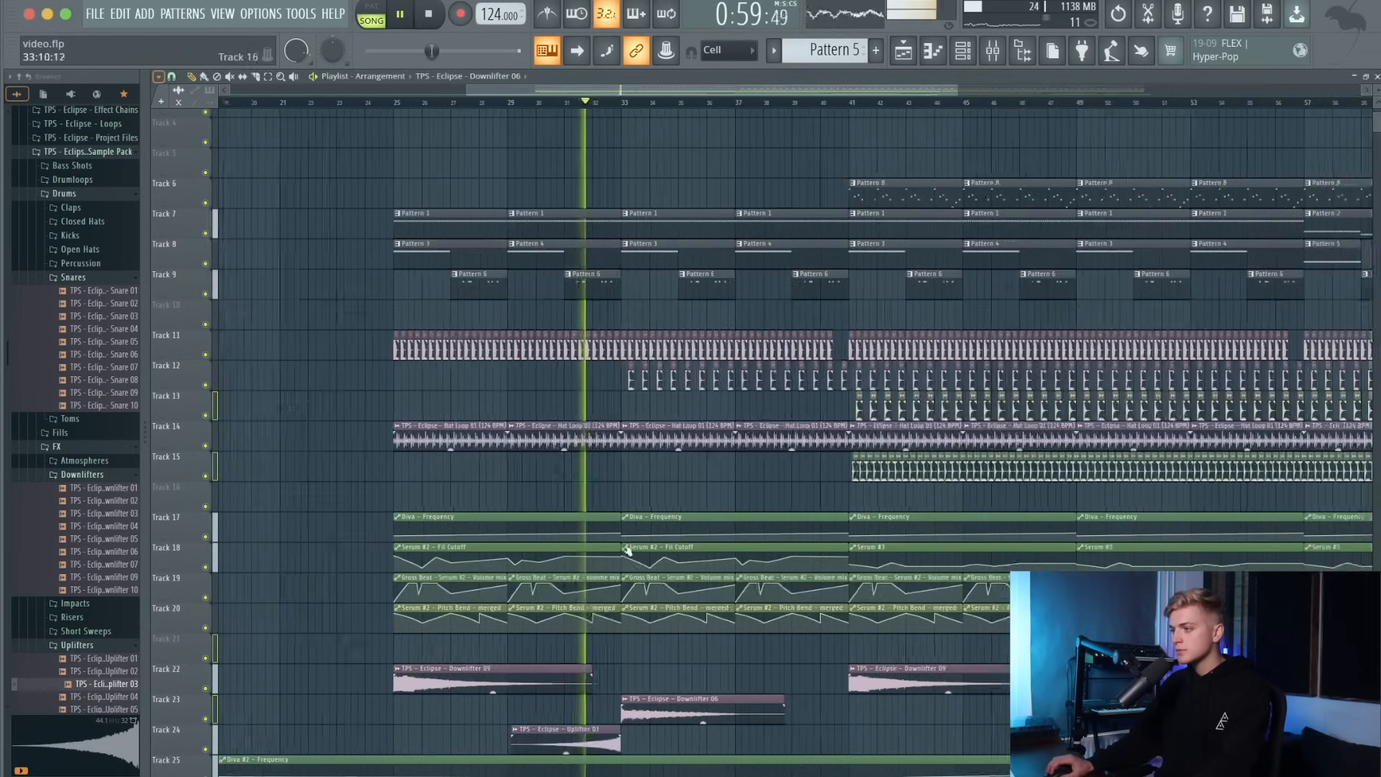
left_click(600, 734)
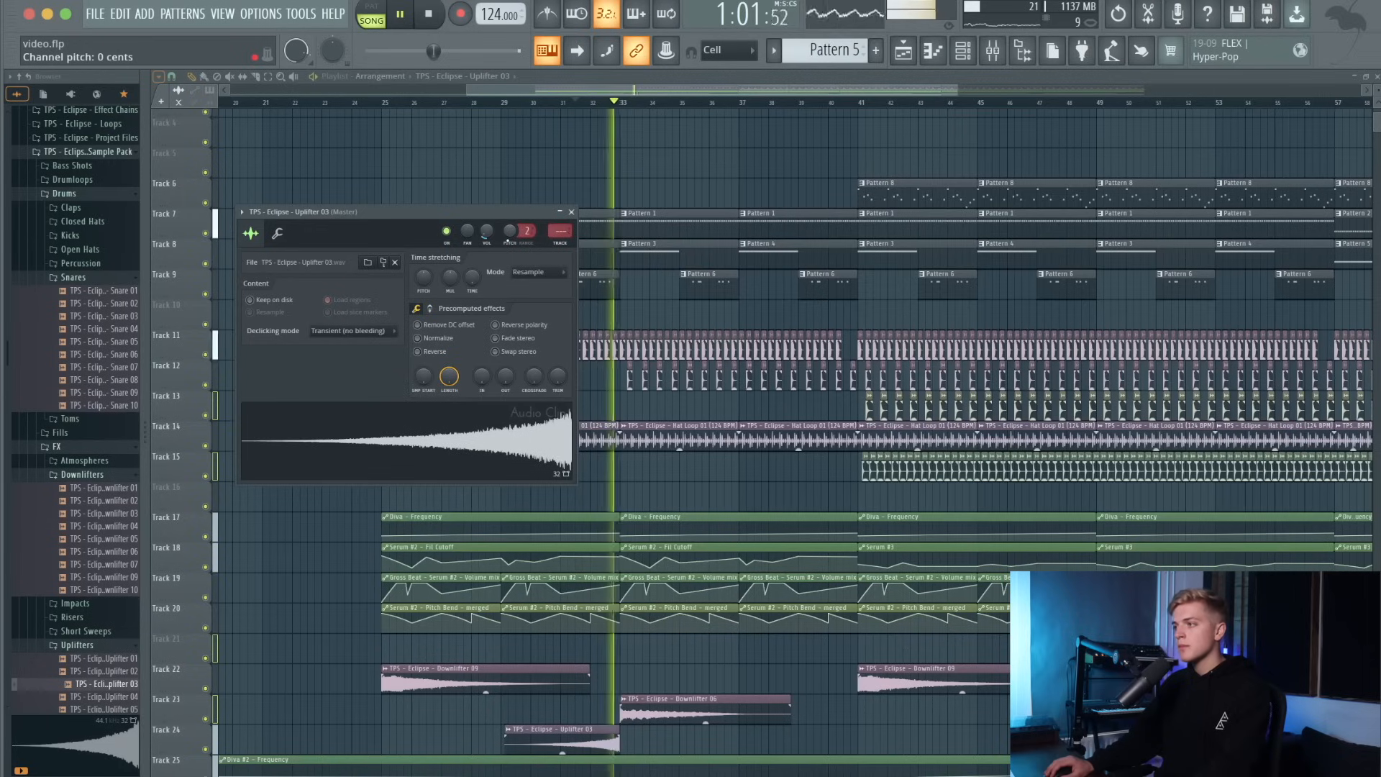
double_click(664, 701)
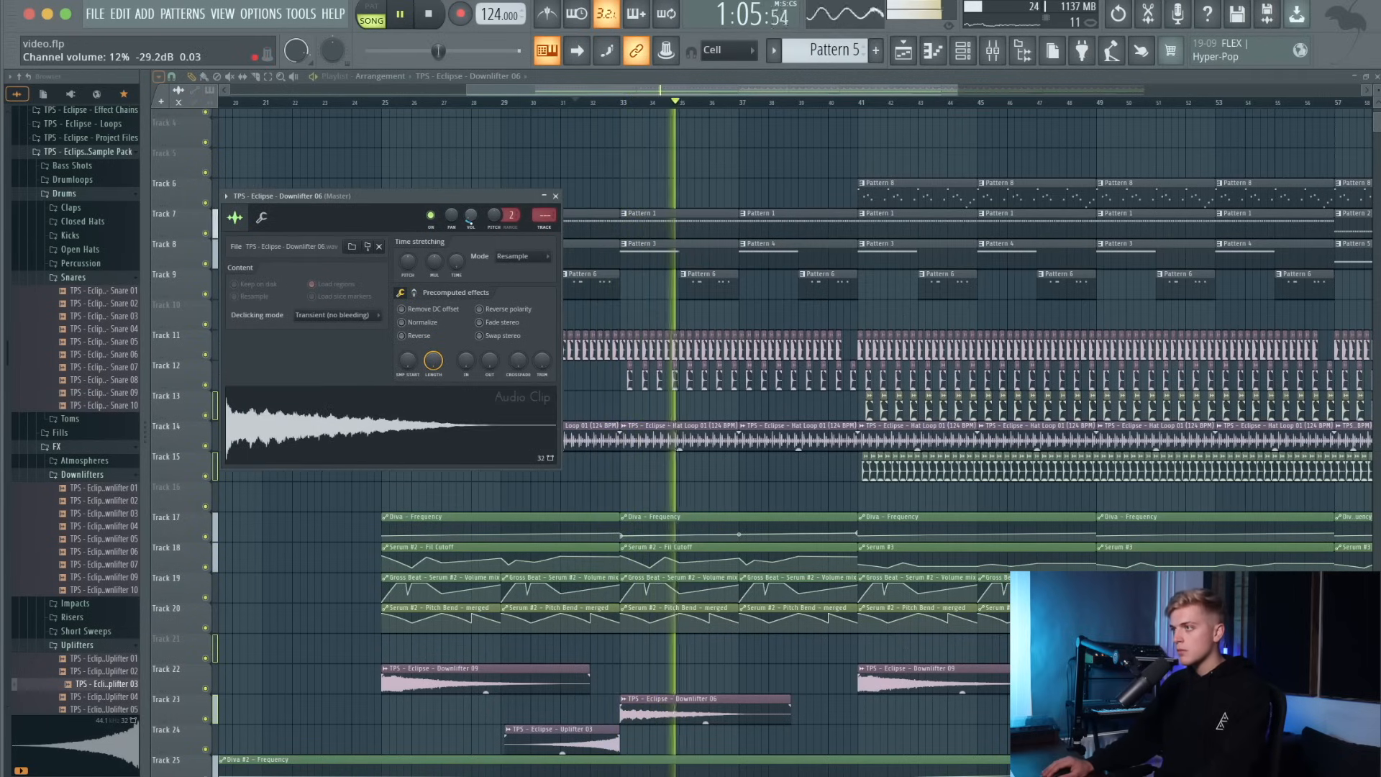
scroll(617, 381, "down", 4)
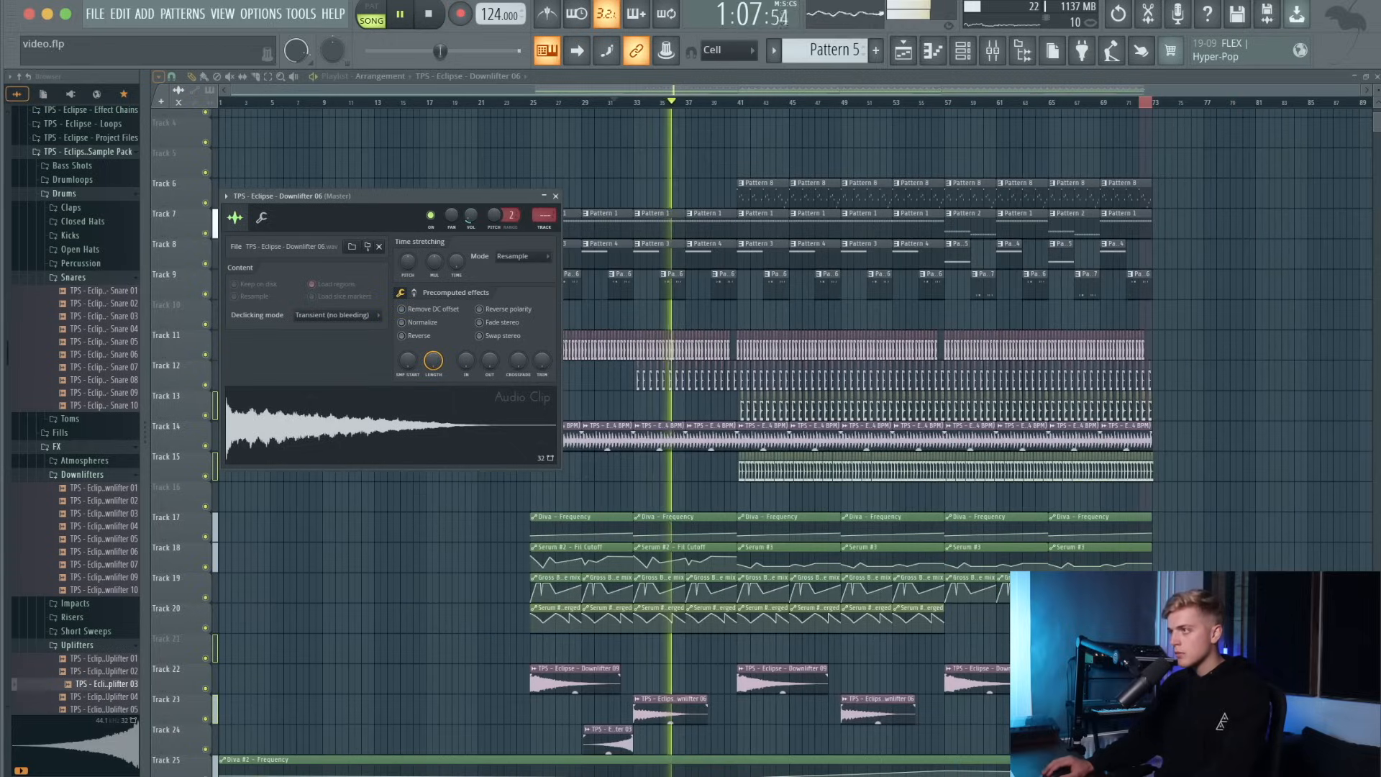
Add a second Uplifter 03 clip on Track 24 and align it to end at bar 41.
left_click(606, 734)
left_click(696, 740)
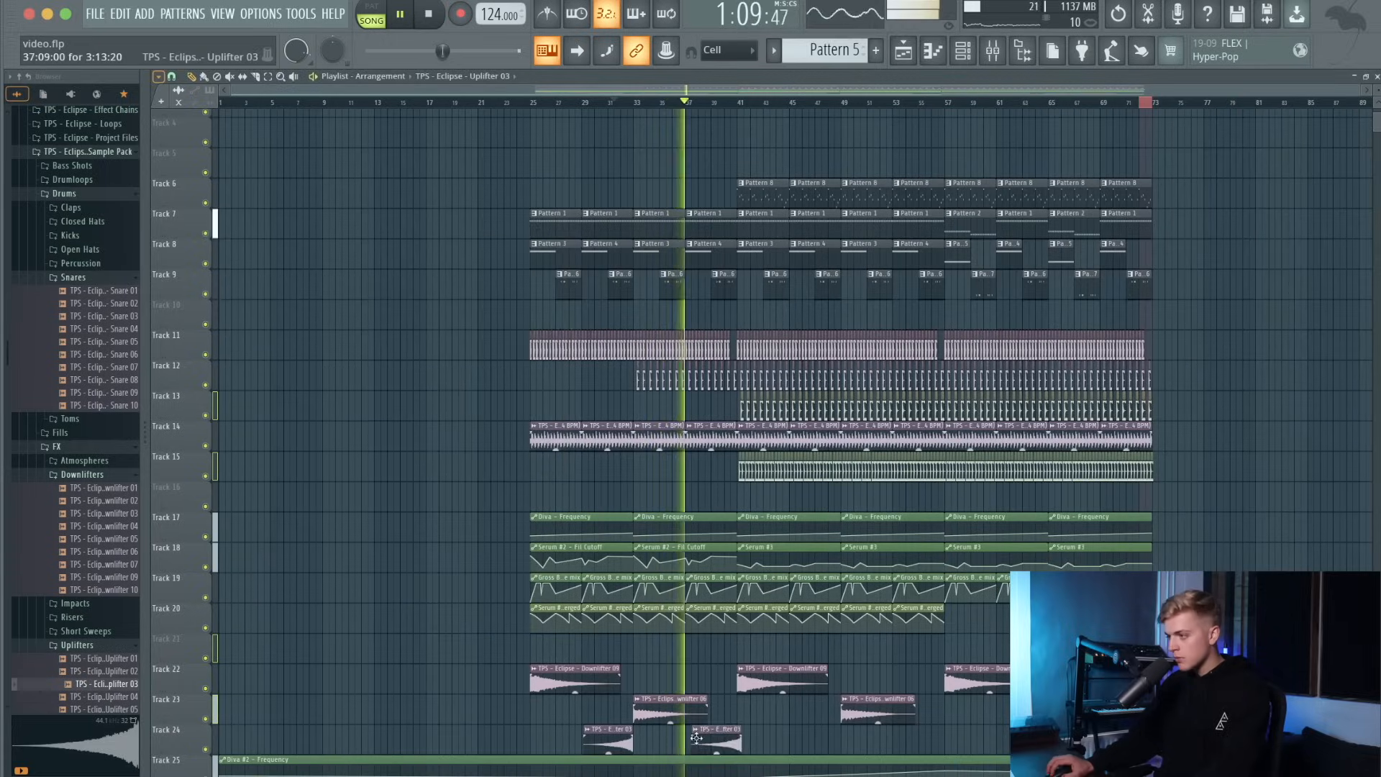
scroll(726, 741, "up", 10)
left_click_drag(757, 742, 665, 743)
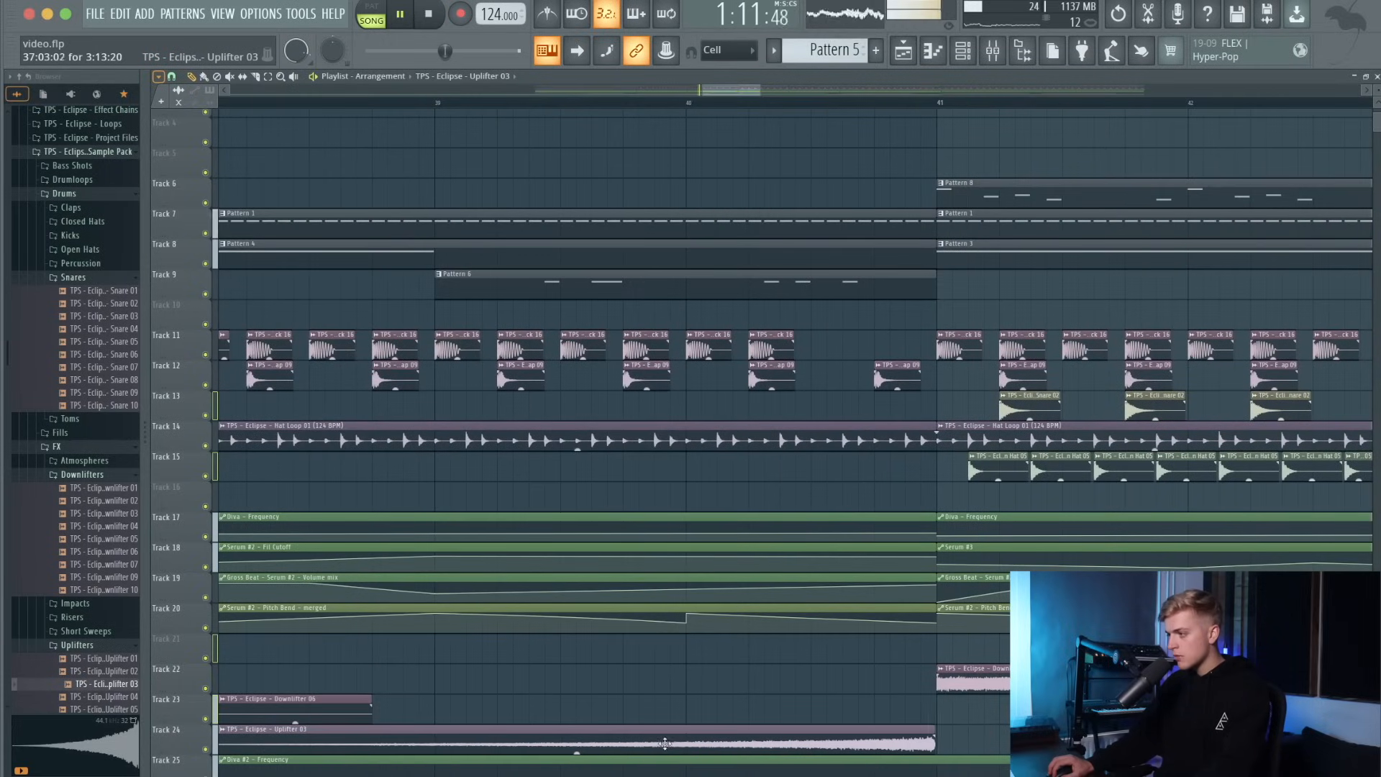
scroll(730, 387, "down", 10)
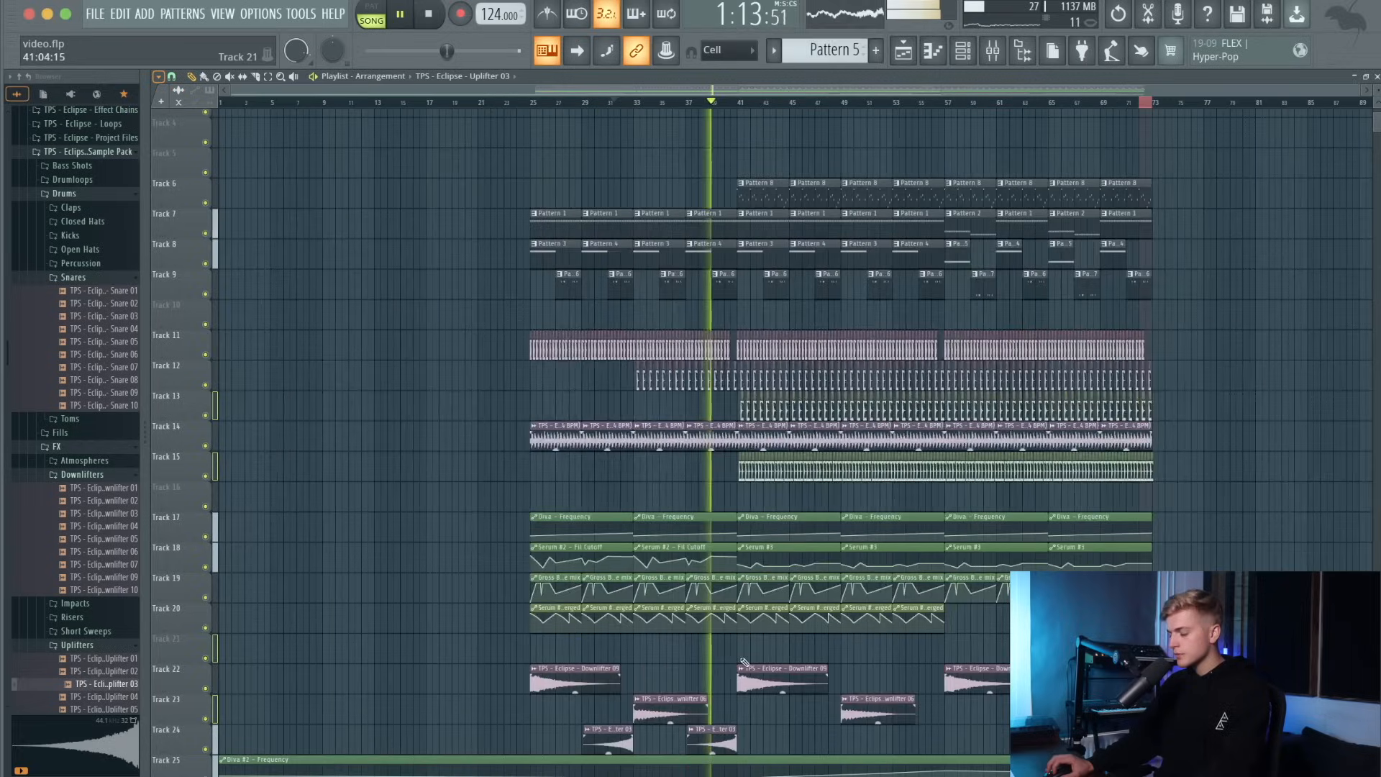
Lower the automation point at bar 41 in the Diva #2 - Frequency clip on Track 25.
scroll(730, 386, "down", 12)
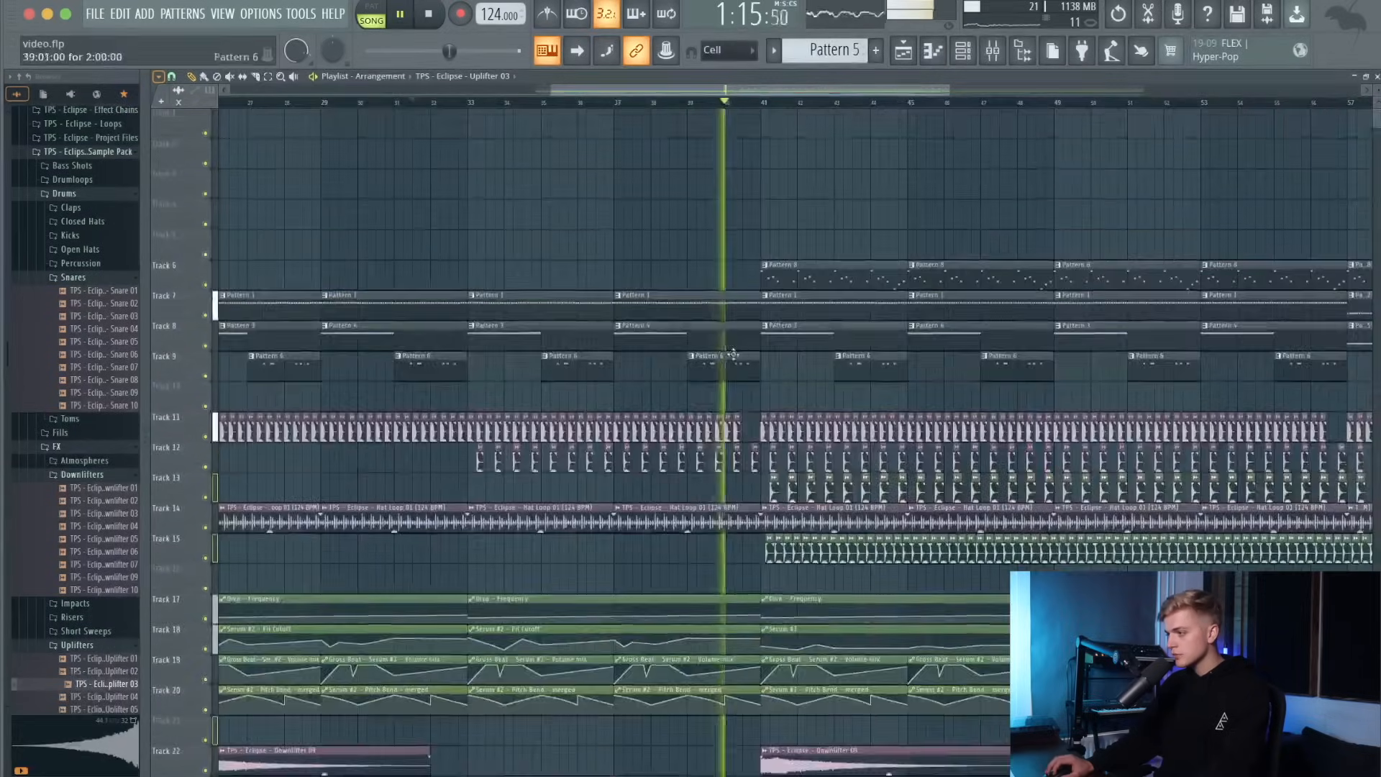
scroll(754, 374, "up", 8)
scroll(754, 373, "up", 10)
scroll(759, 385, "down", 5)
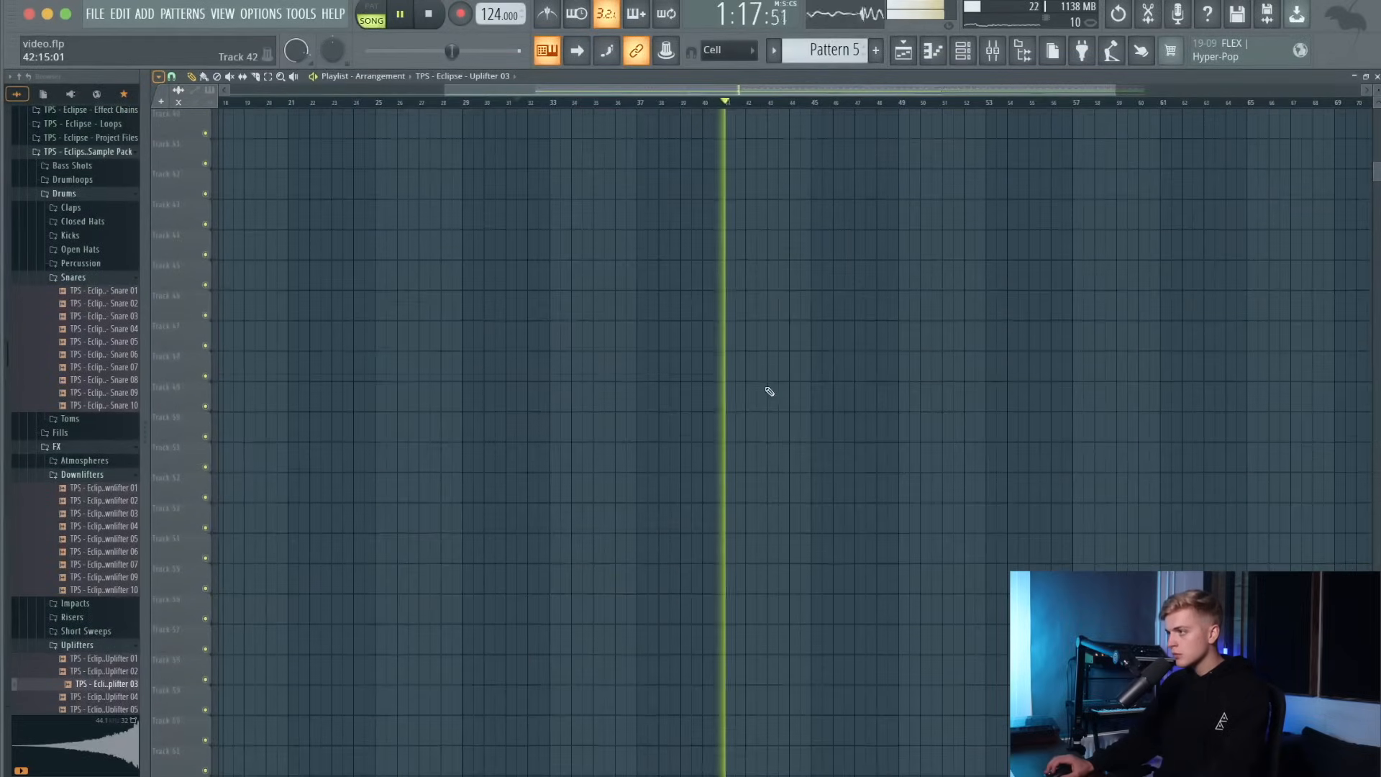
scroll(759, 389, "up", 3)
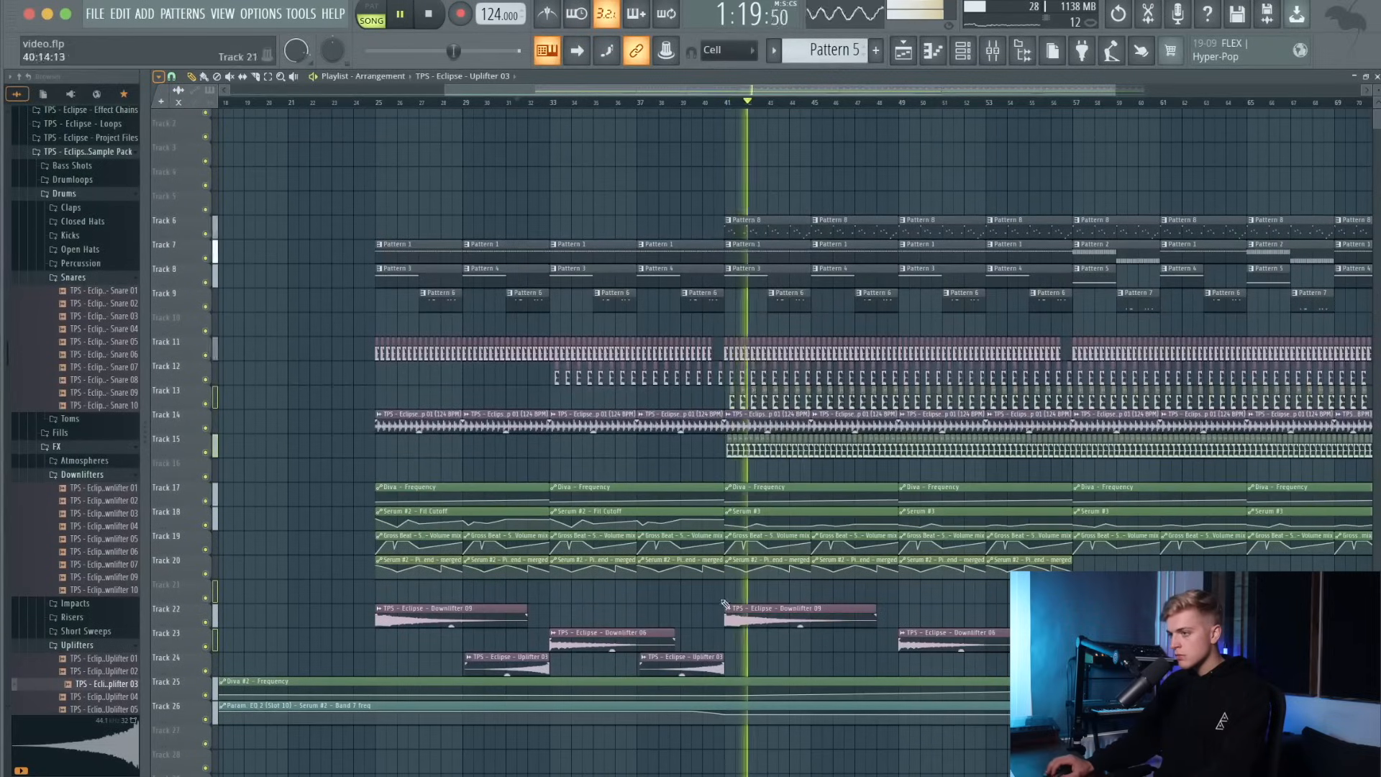
left_click_drag(724, 695, 726, 705)
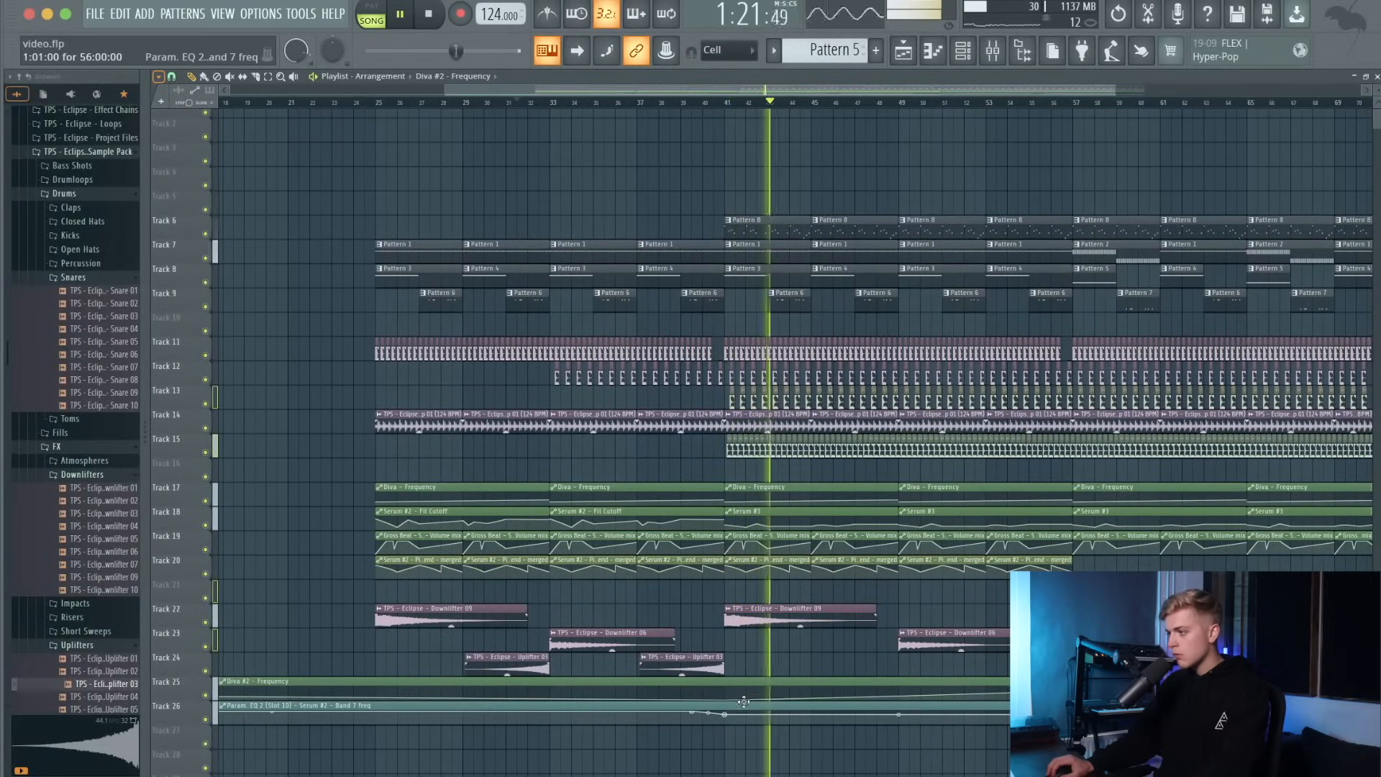
scroll(822, 697, "down", 3)
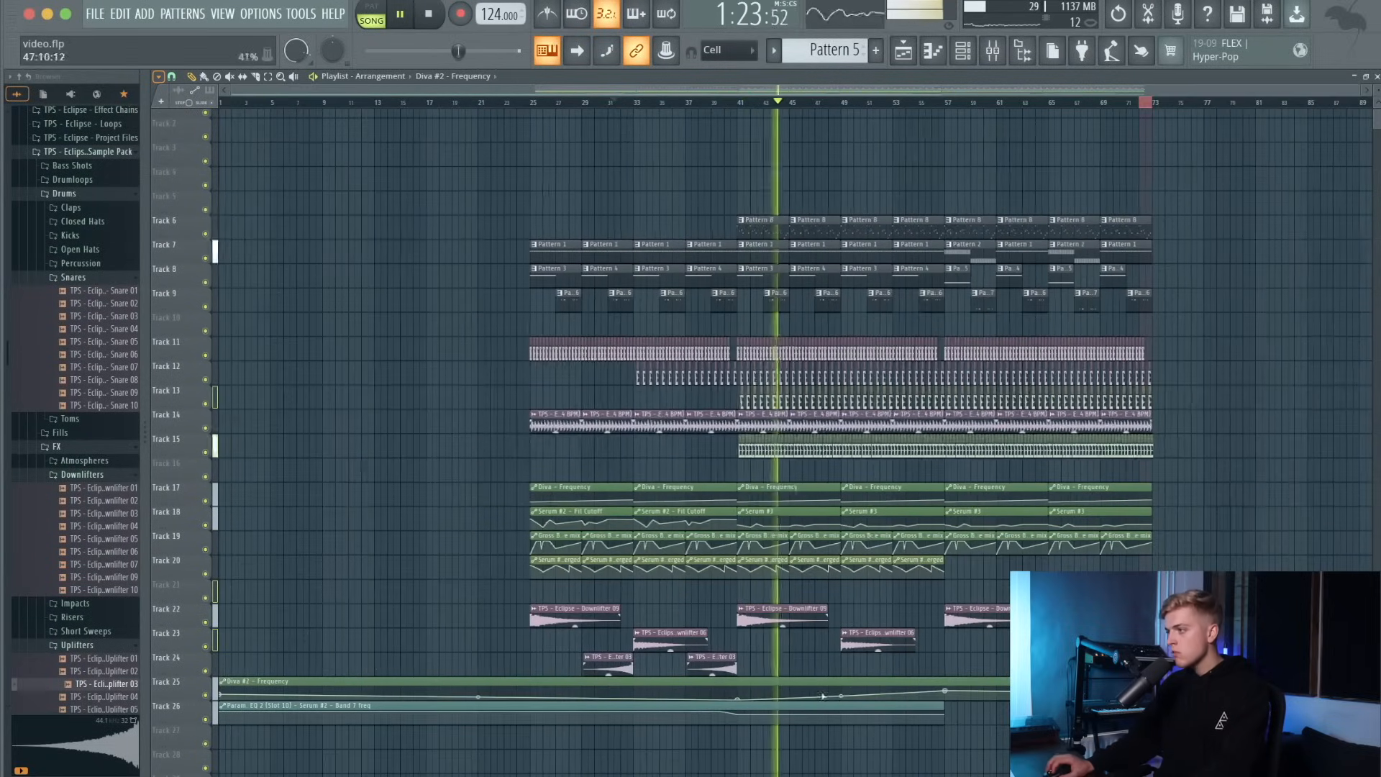
Move all automation and effect clips from Track 17 downward up by one track and stop playback.
left_click_drag(1191, 461, 500, 767)
key("shift+Up")
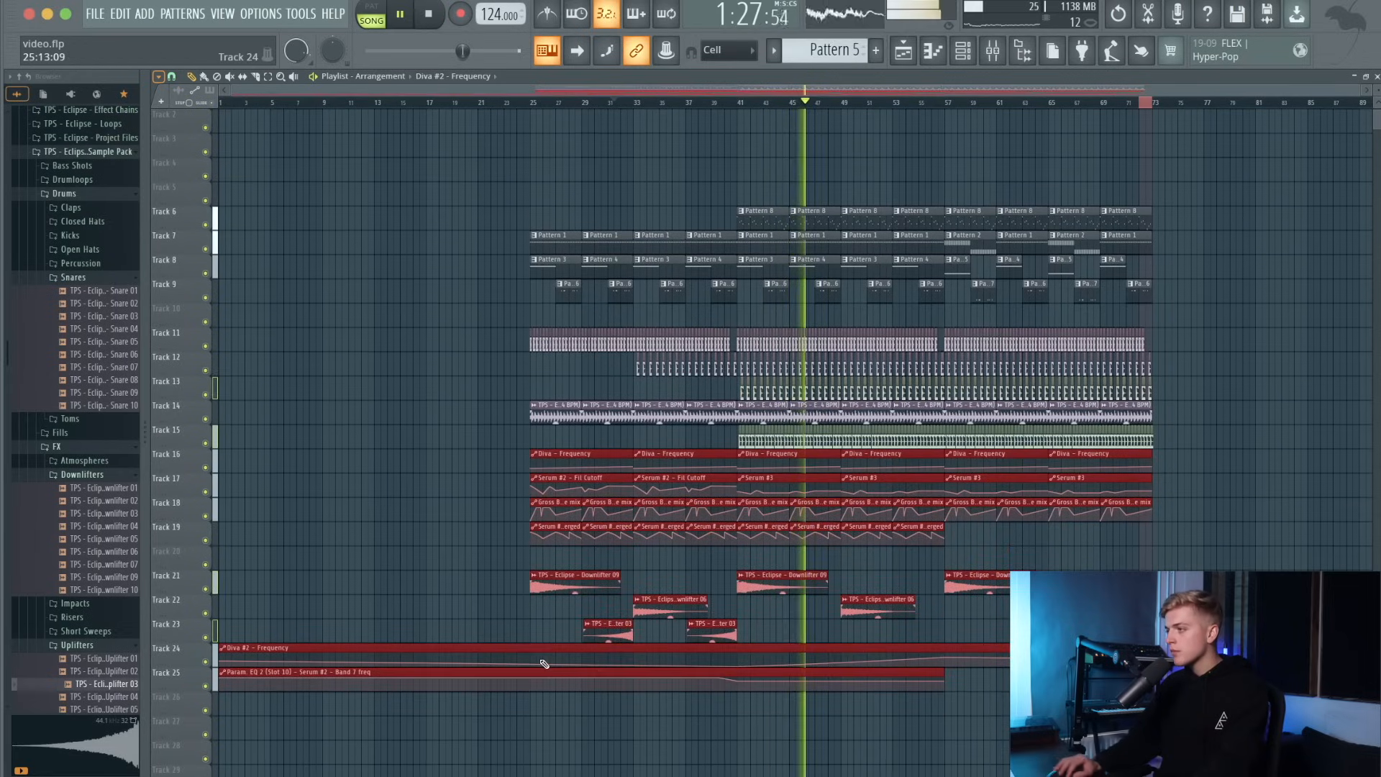
left_click(543, 662)
key("space")
Replace the Serum #3 automation clips at bars 41 and 49 on Track 17 with Serum #2 - Fil Cutoff clips.
scroll(733, 534, "up", 4)
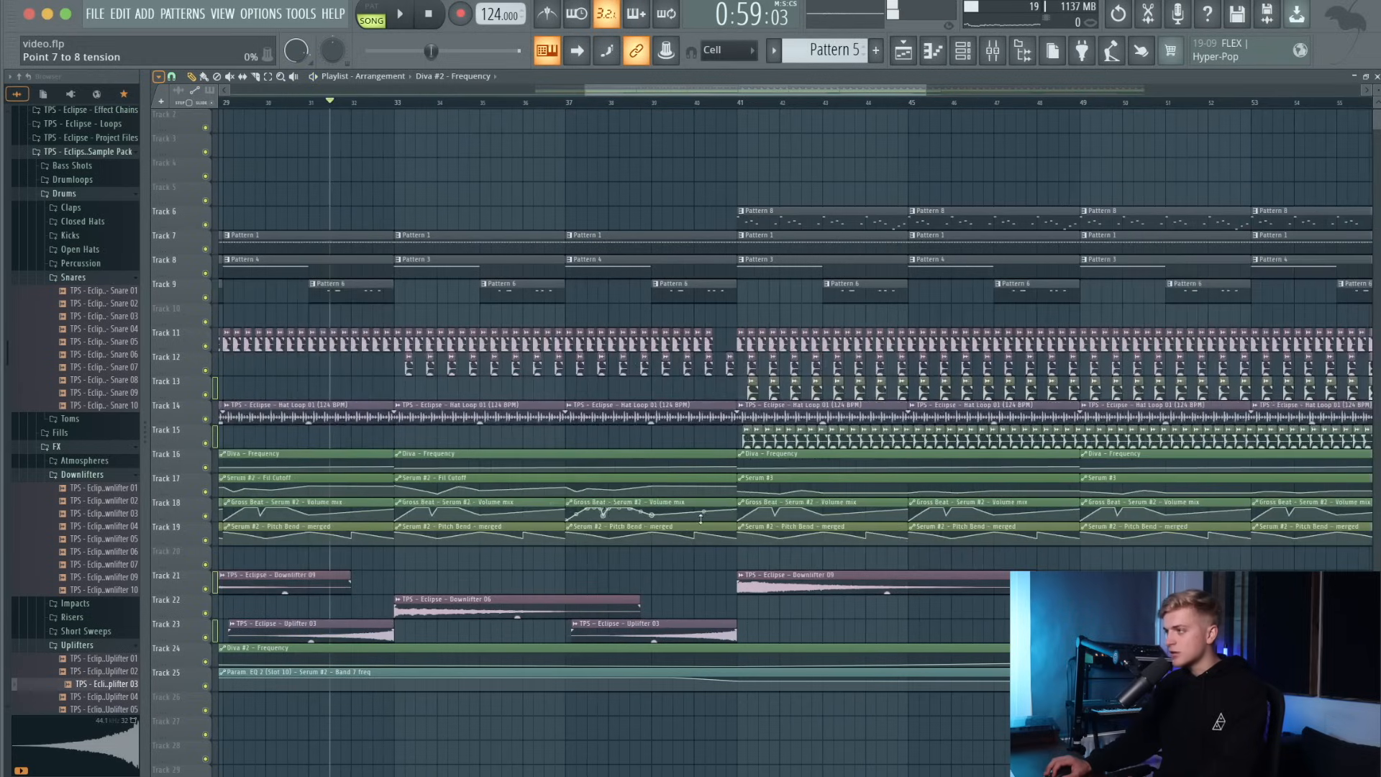
right_click(761, 480)
left_click(741, 480)
scroll(739, 478, "down", 4)
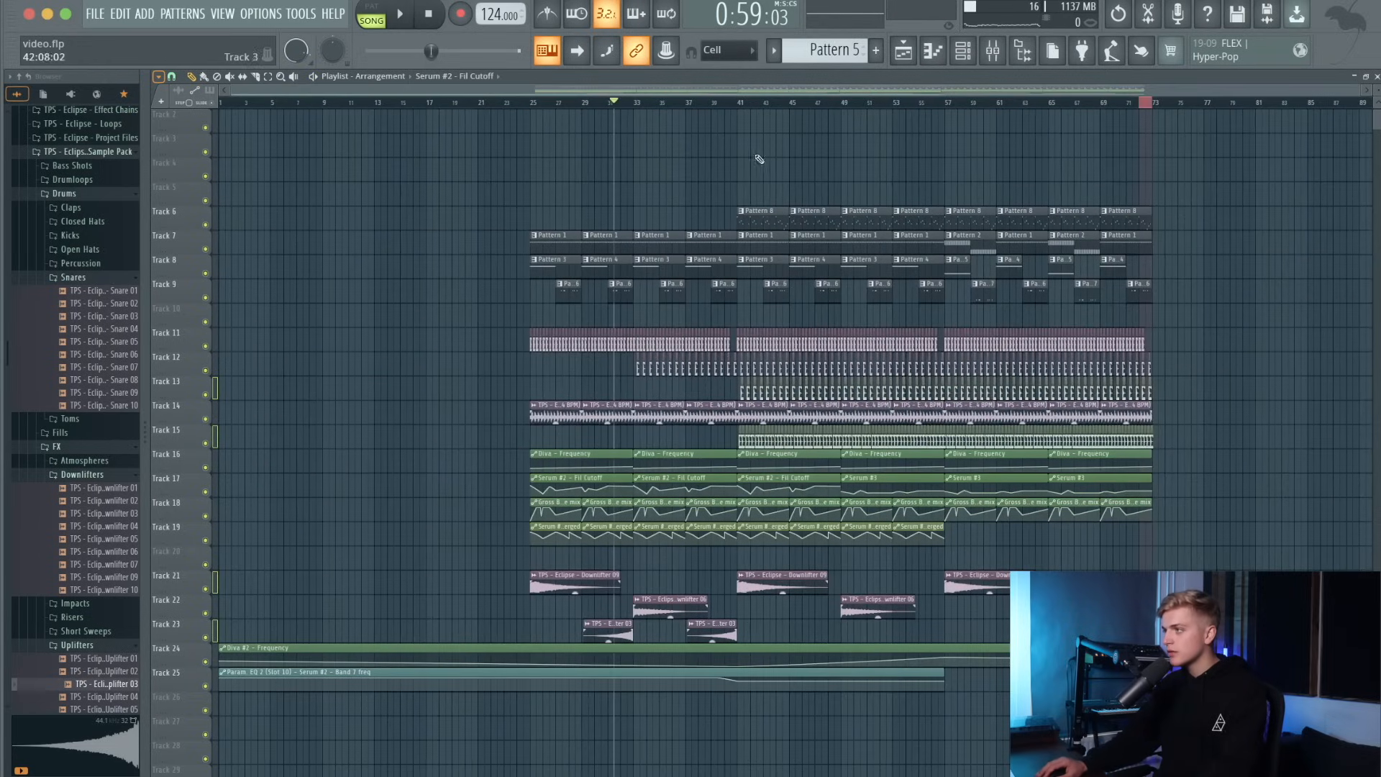
scroll(845, 468, "up", 4)
right_click(811, 474)
left_click(819, 479)
scroll(797, 474, "down", 1)
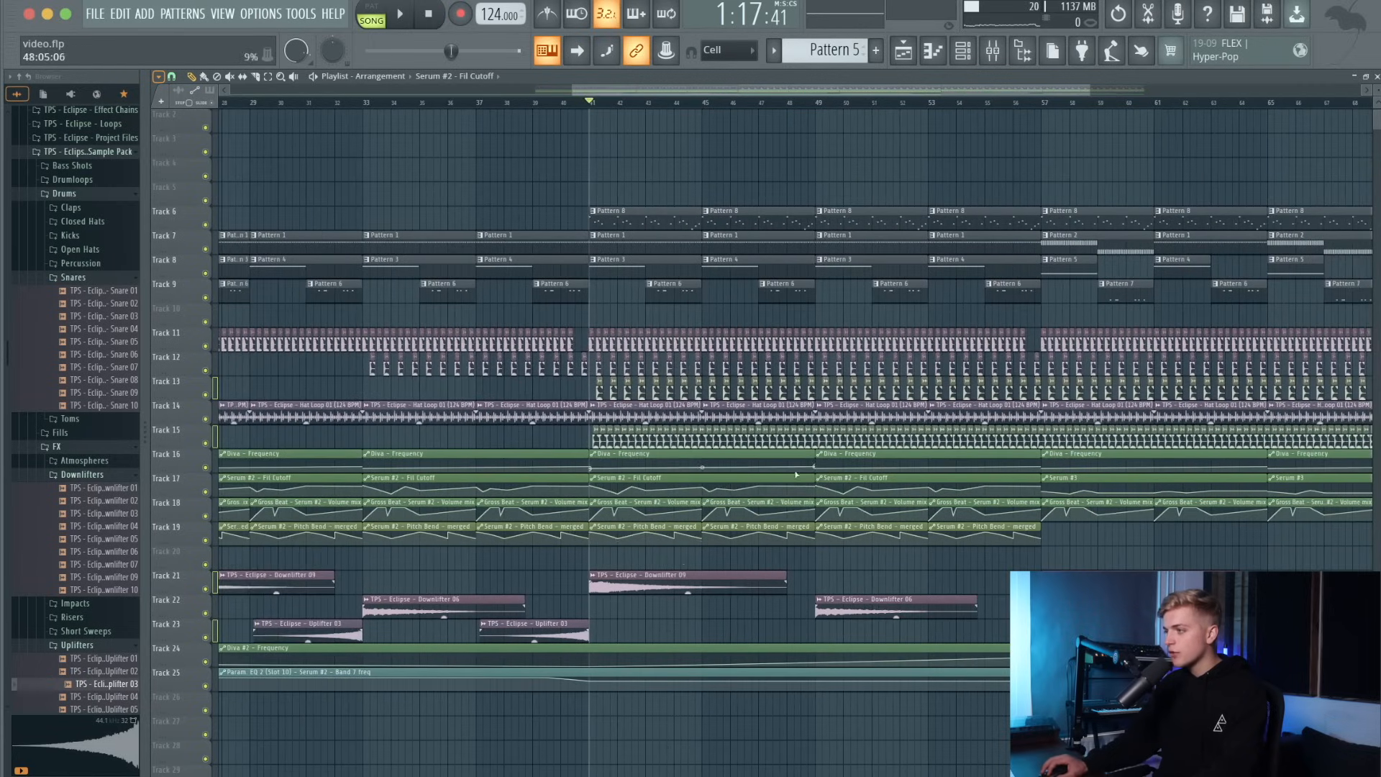
Play from bar 41 and raise the Param. EQ 2 Band 7 freq automation point at bar 41 on Track 25.
key("space")
key("space")
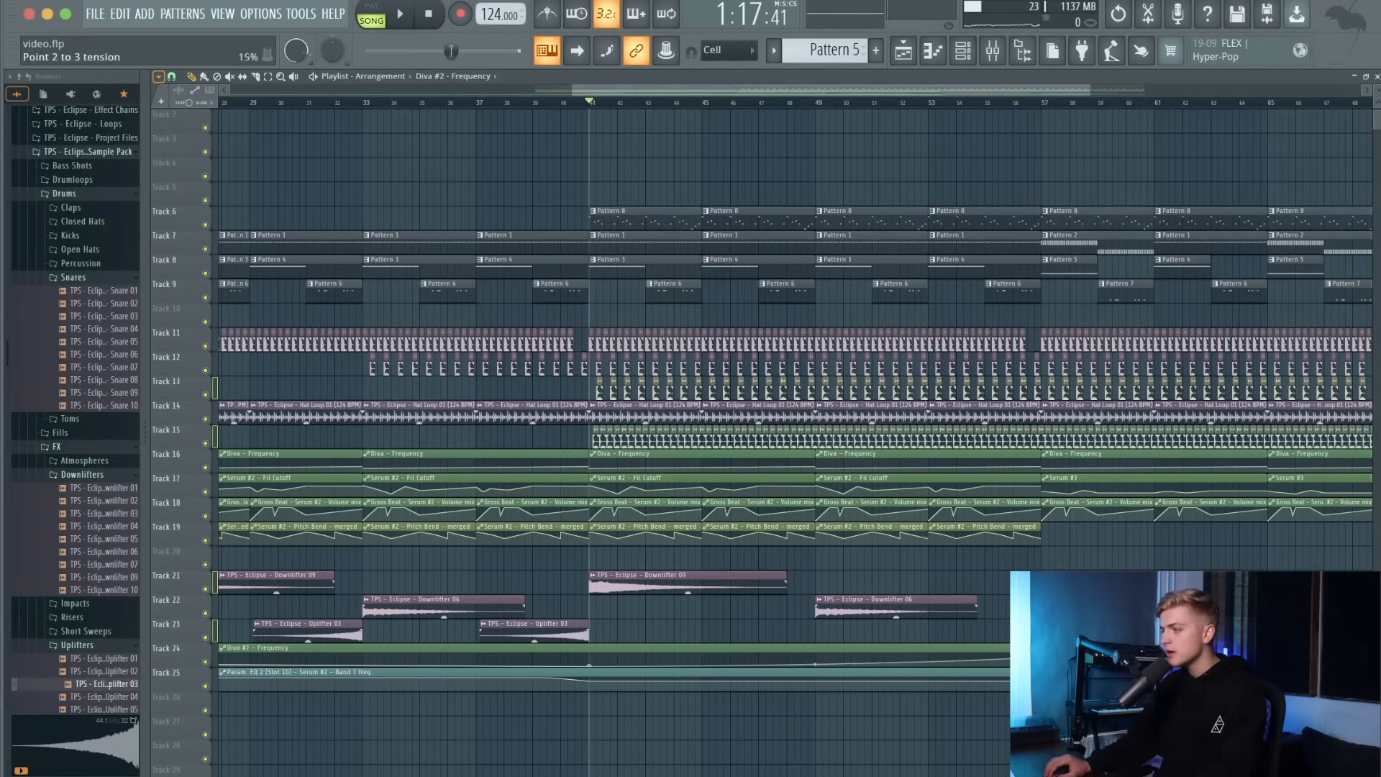
key("space")
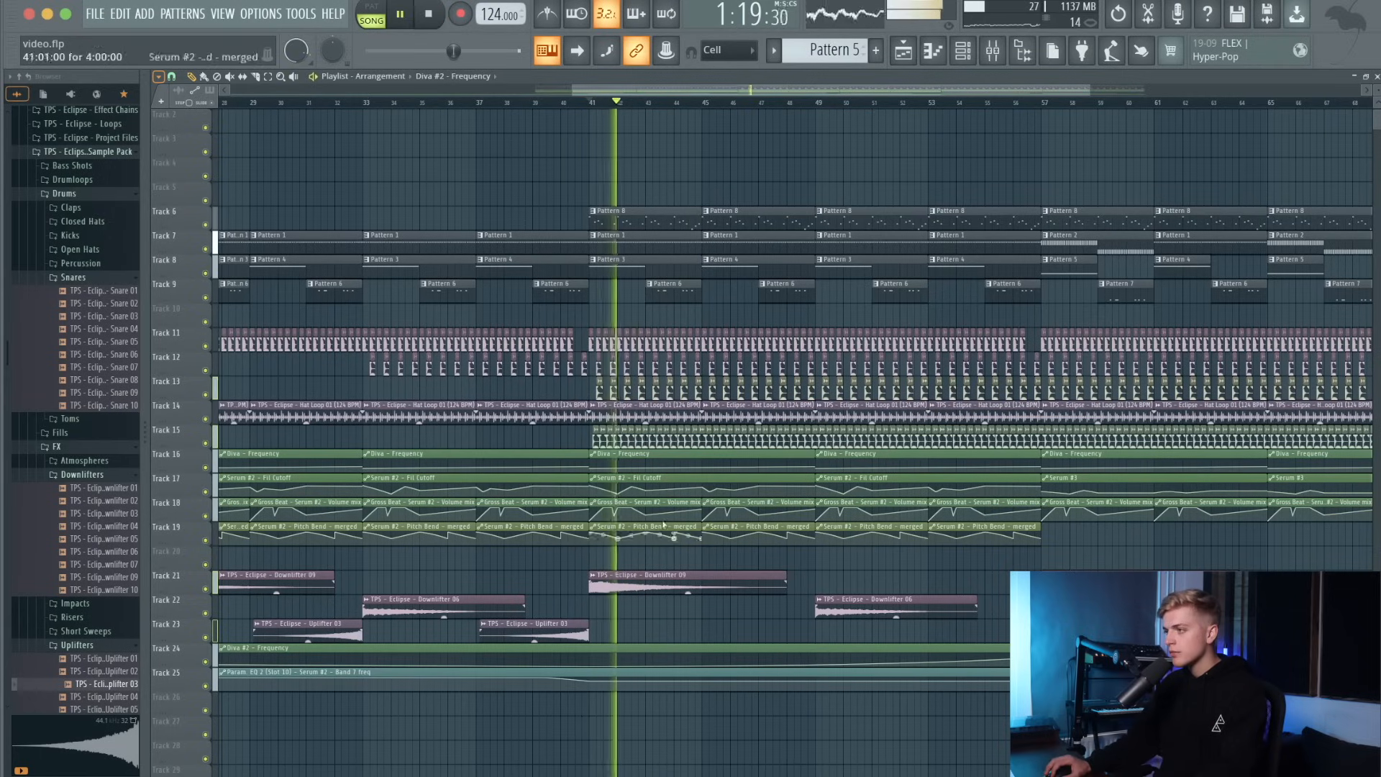
key("space")
key("space")
left_click_drag(587, 681, 654, 655)
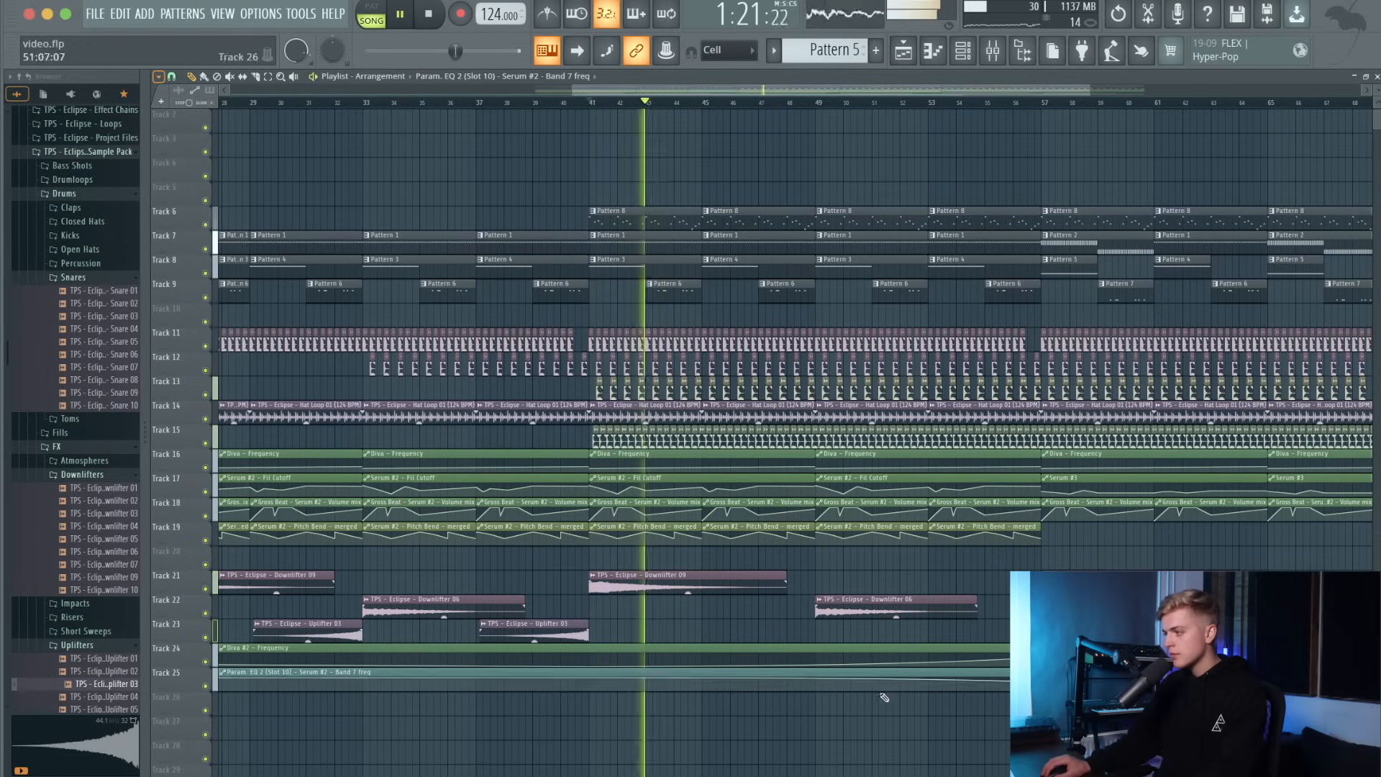
Add a point at bar 57 to the Band 7 freq automation on Track 25 and extend its end point to bar 73.
scroll(1149, 678, "down", 1)
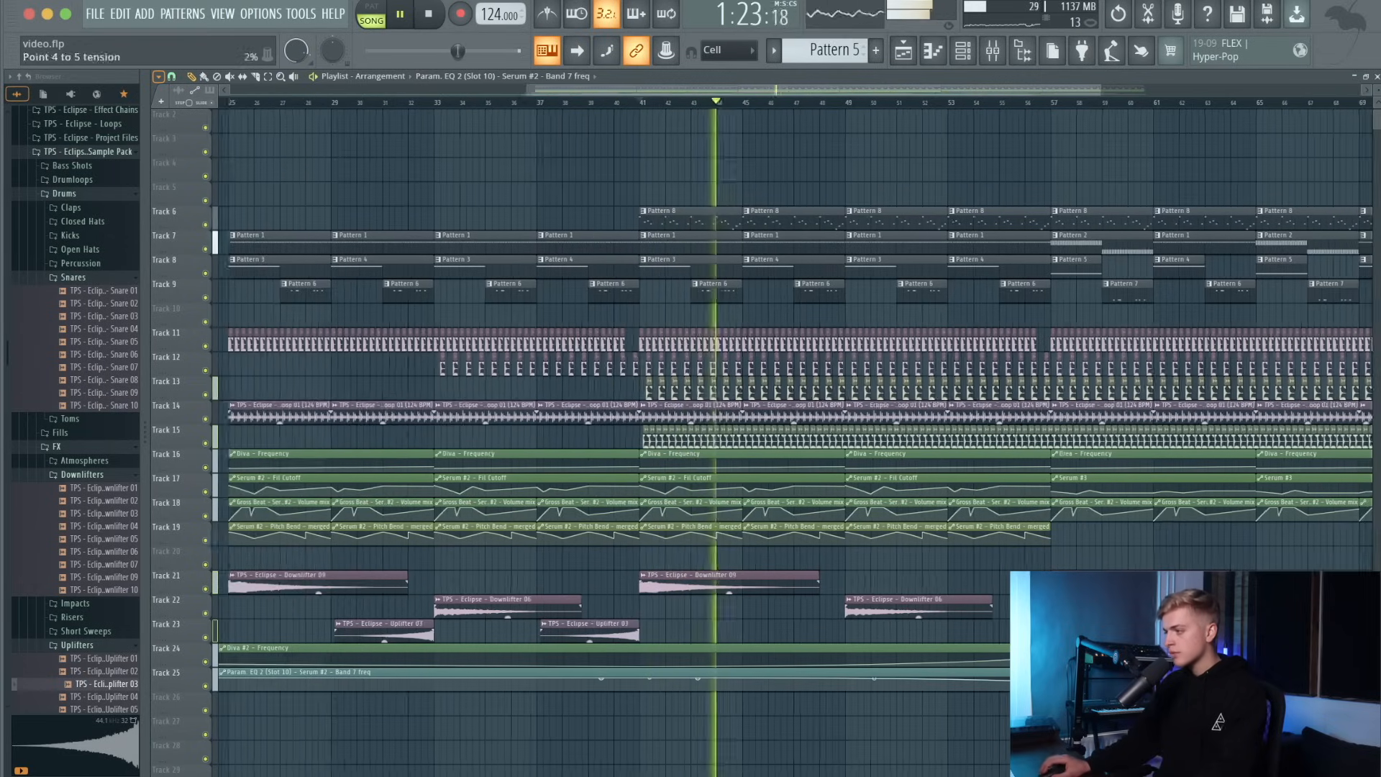
scroll(842, 679, "down", 2)
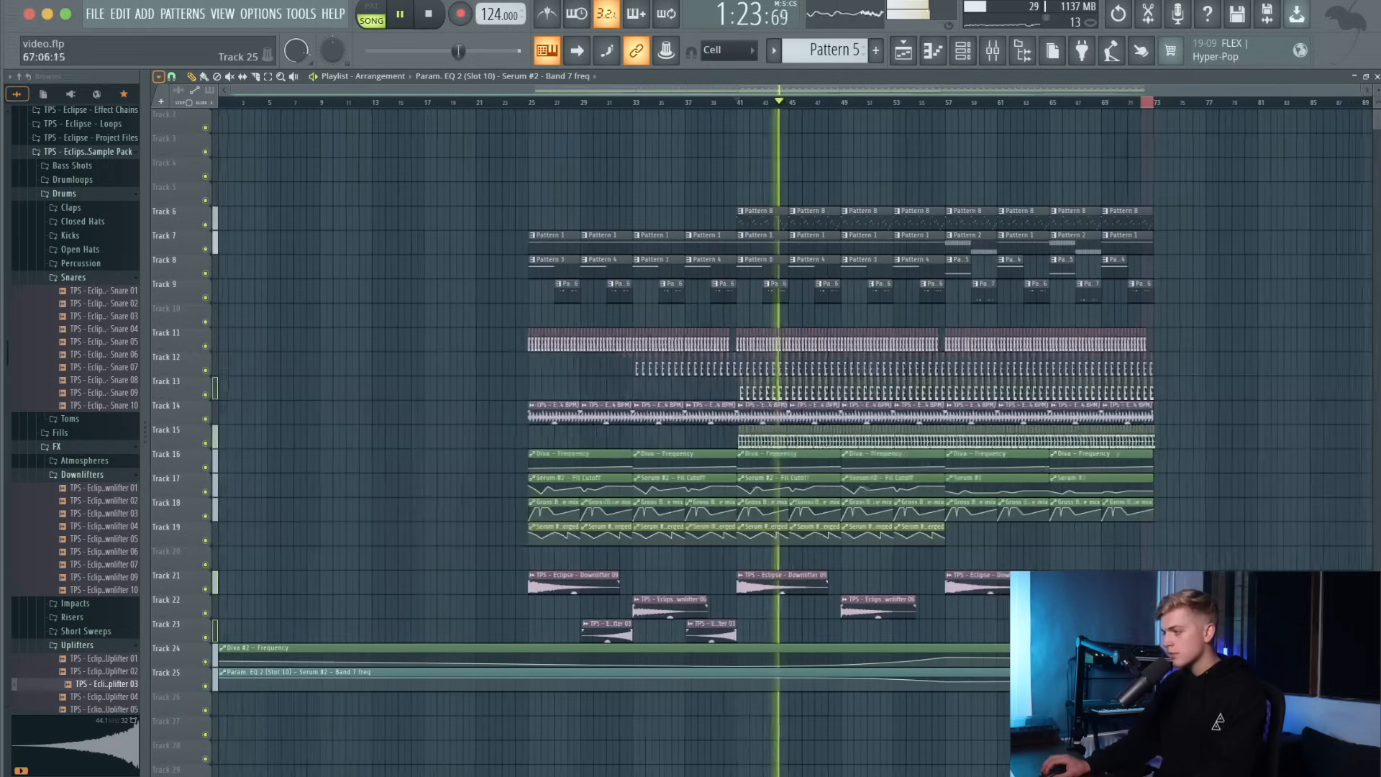
right_click(945, 684)
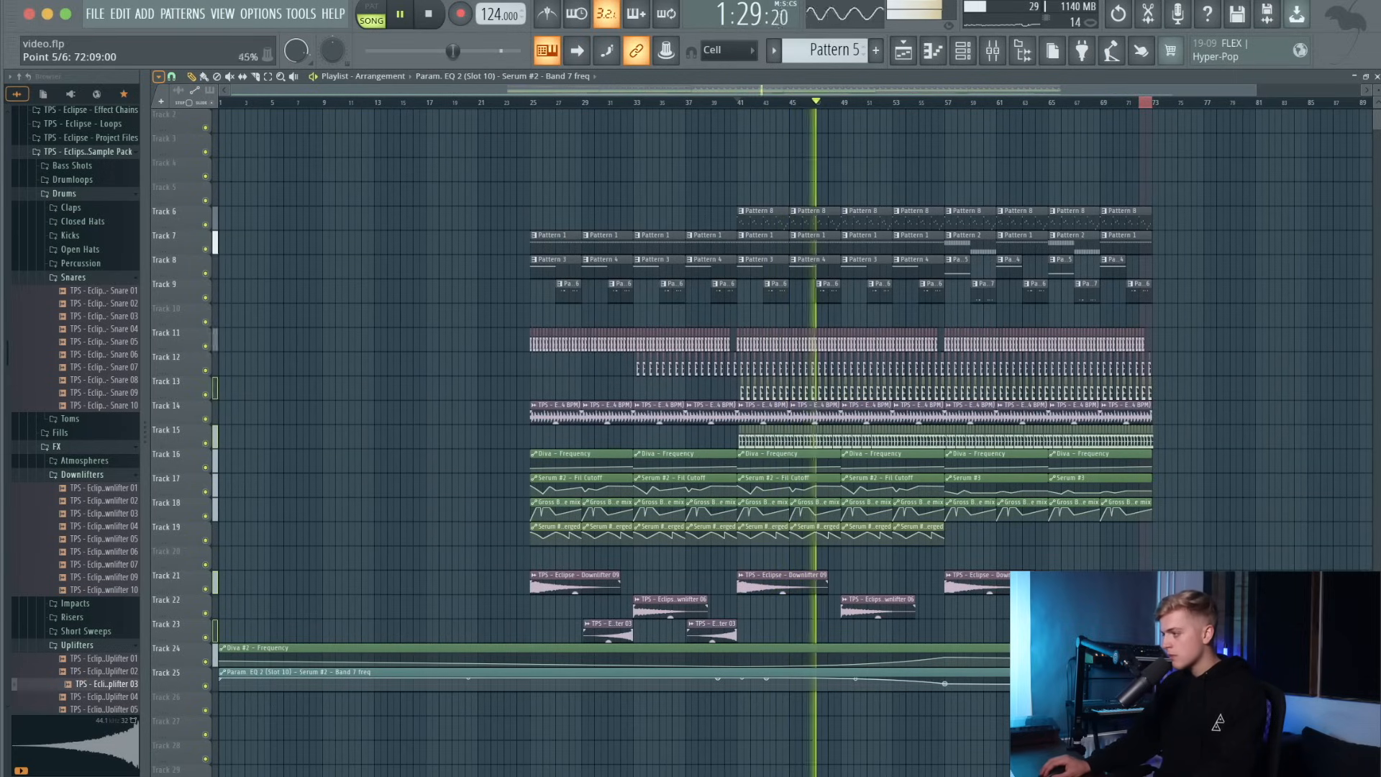
scroll(1152, 683, "up", 3)
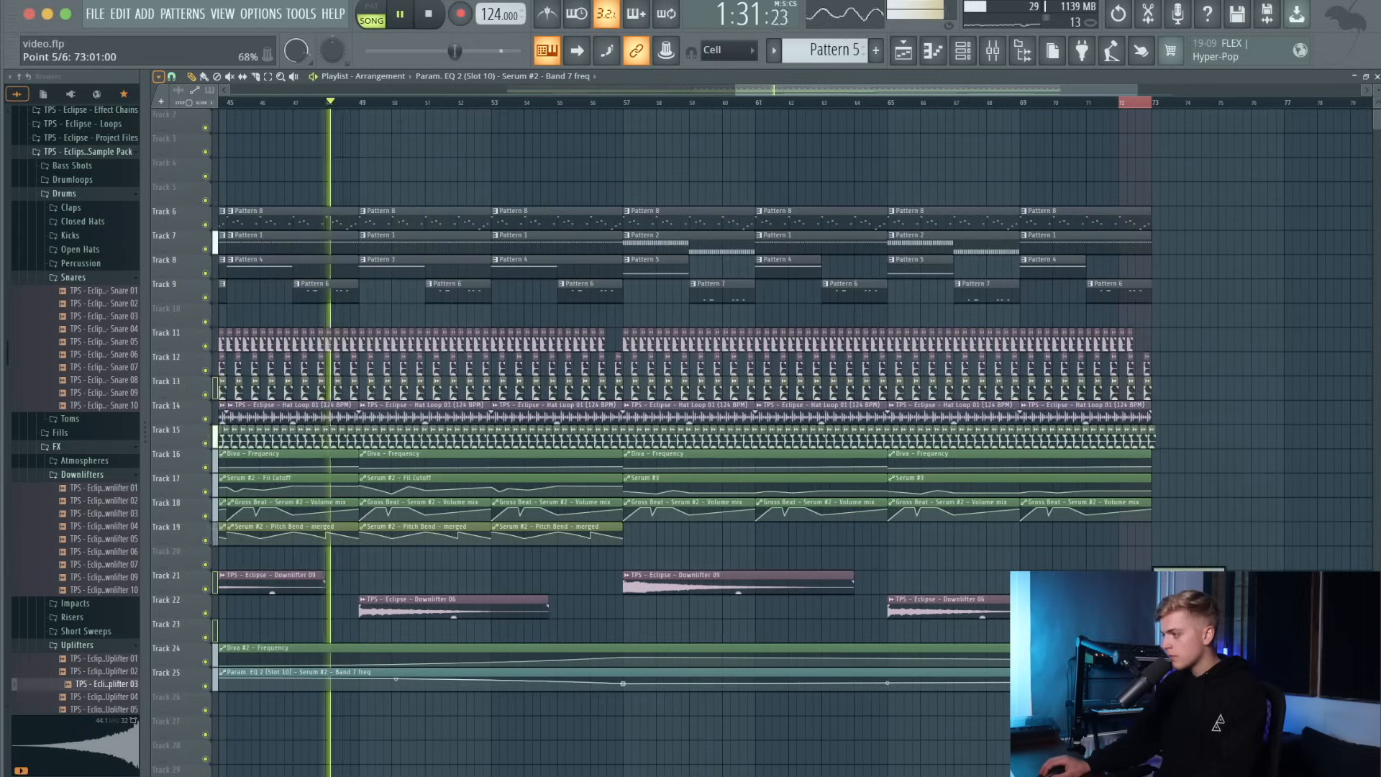
scroll(1157, 723, "down", 2)
Select all the clips in the arrangement and move them up two tracks.
left_click_drag(1134, 739, 129, 218)
key("shift+Up")
key("shift+Up")
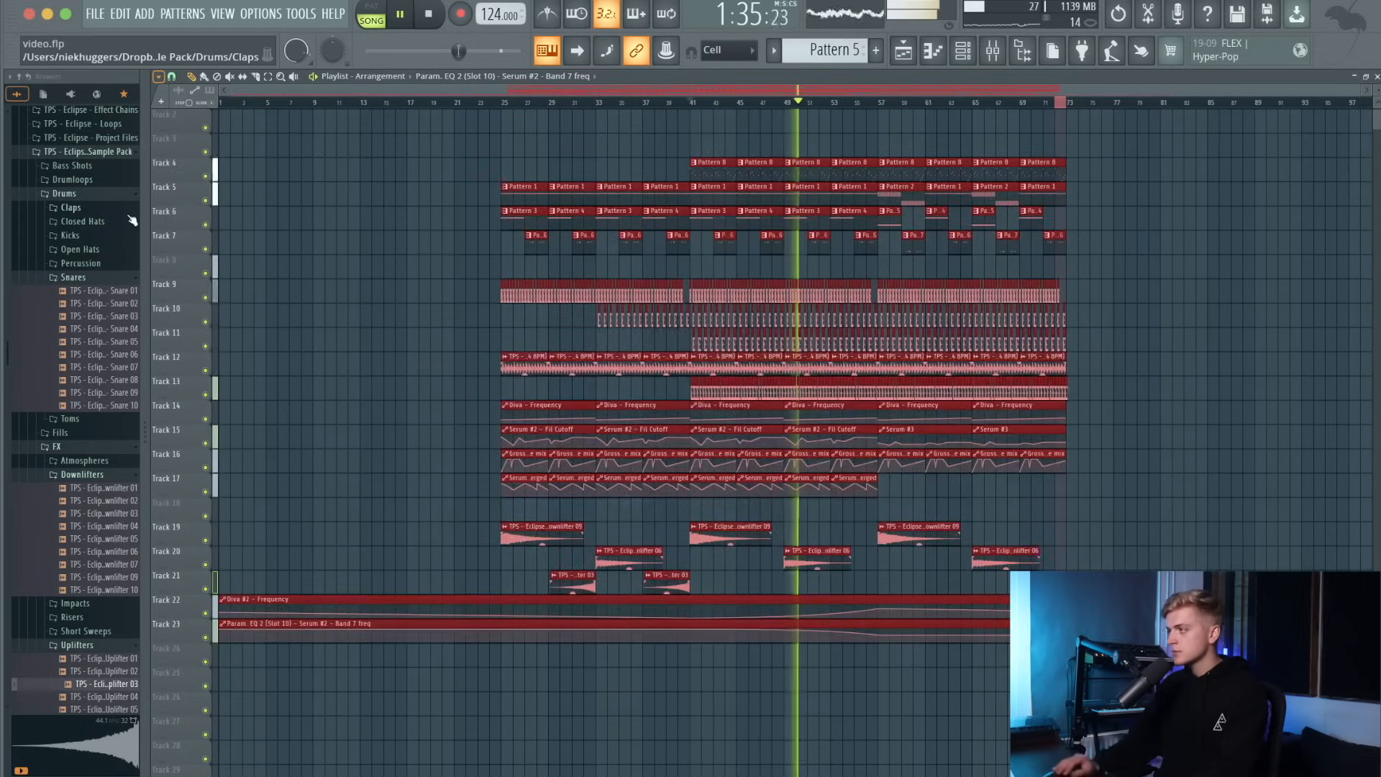
Move the two long automation clips, Diva #2 - Frequency and Band 7 freq, down to Tracks 23 and 24.
left_click(789, 695, "super")
left_click_drag(790, 658, 778, 608)
left_click(810, 666, "super")
key("shift+Down")
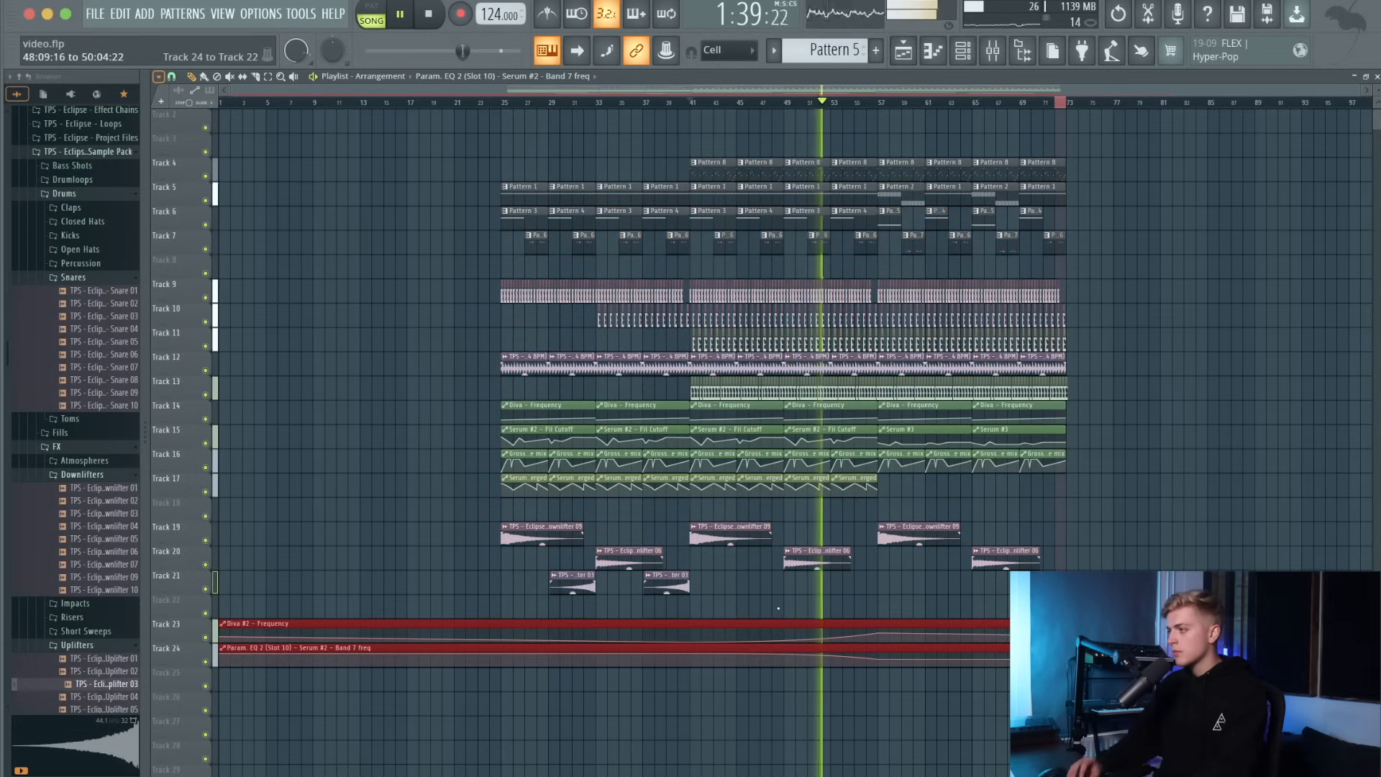
left_click(912, 601, "super")
scroll(863, 604, "down", 3)
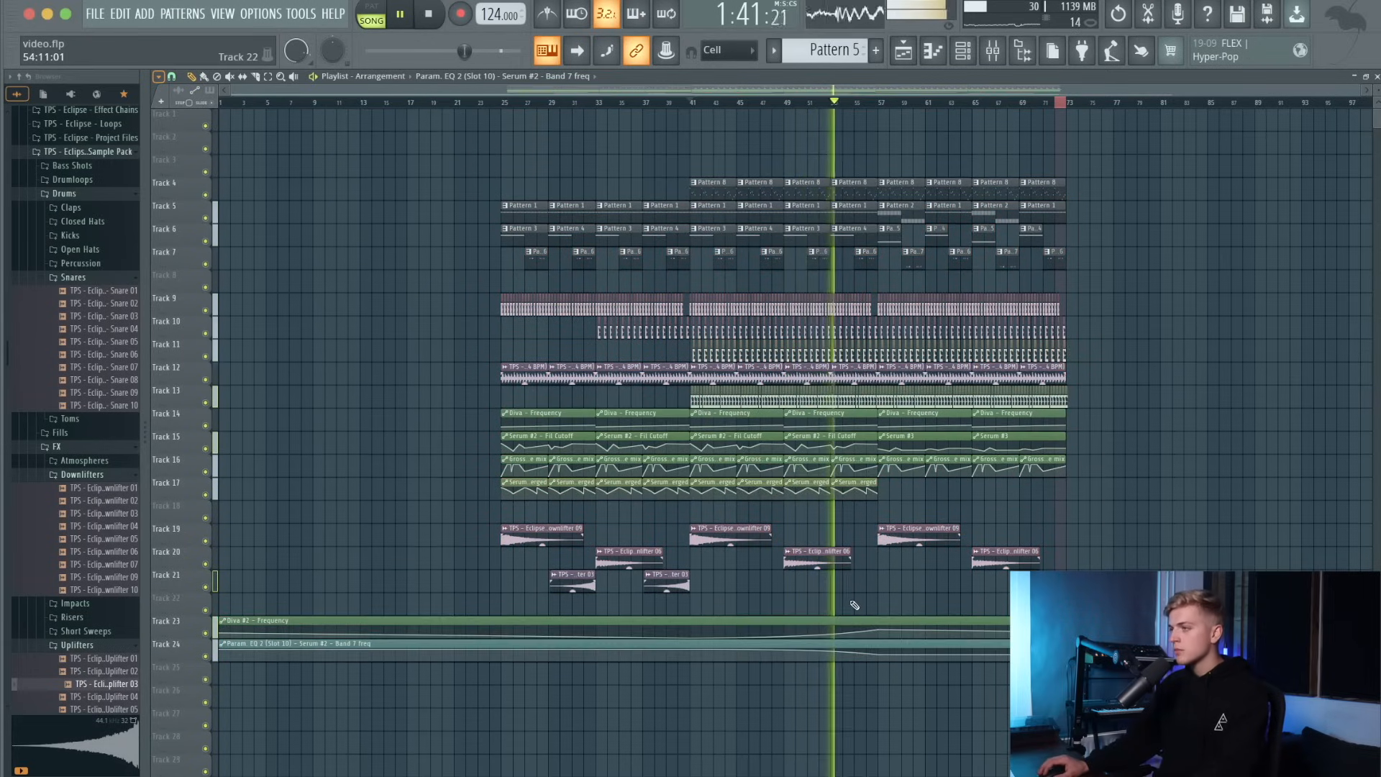
scroll(844, 603, "up", 1)
scroll(846, 606, "up", 2)
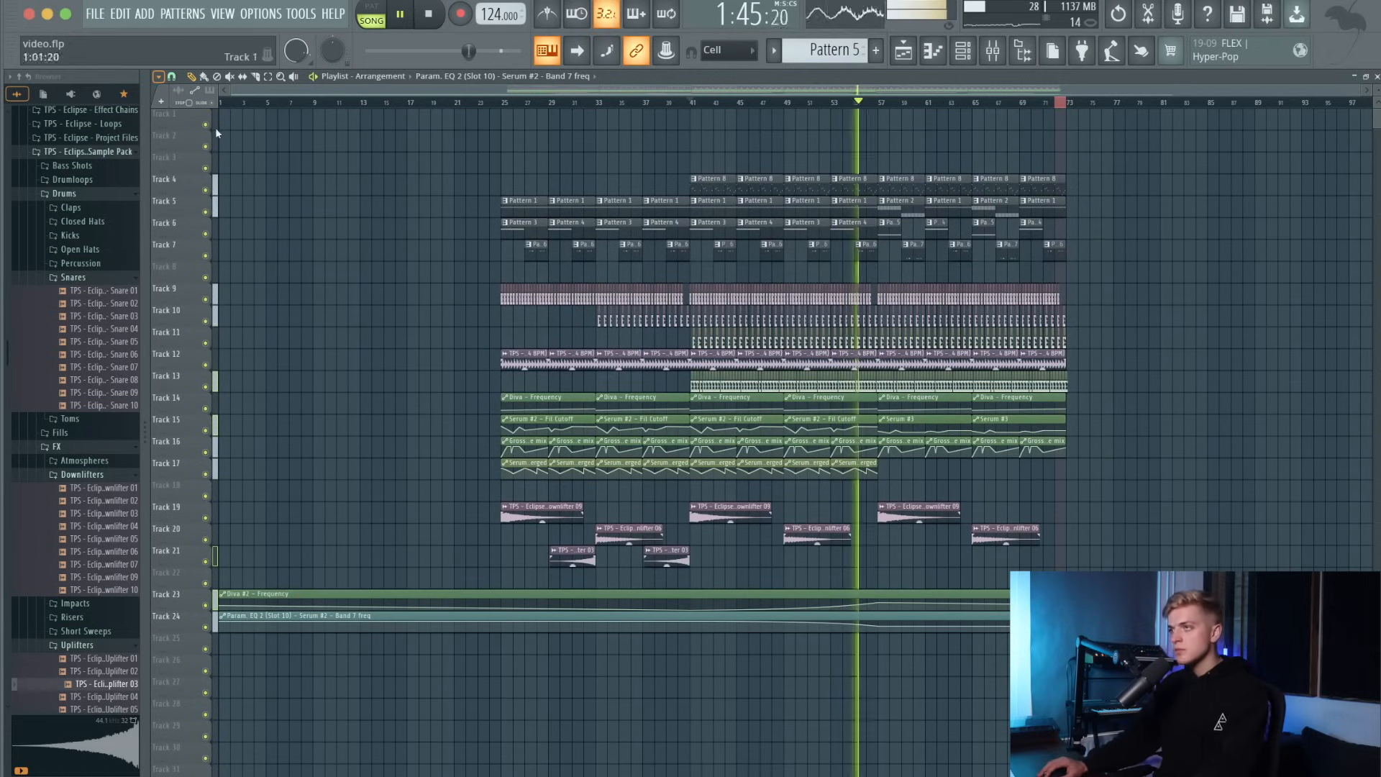
key("super+a")
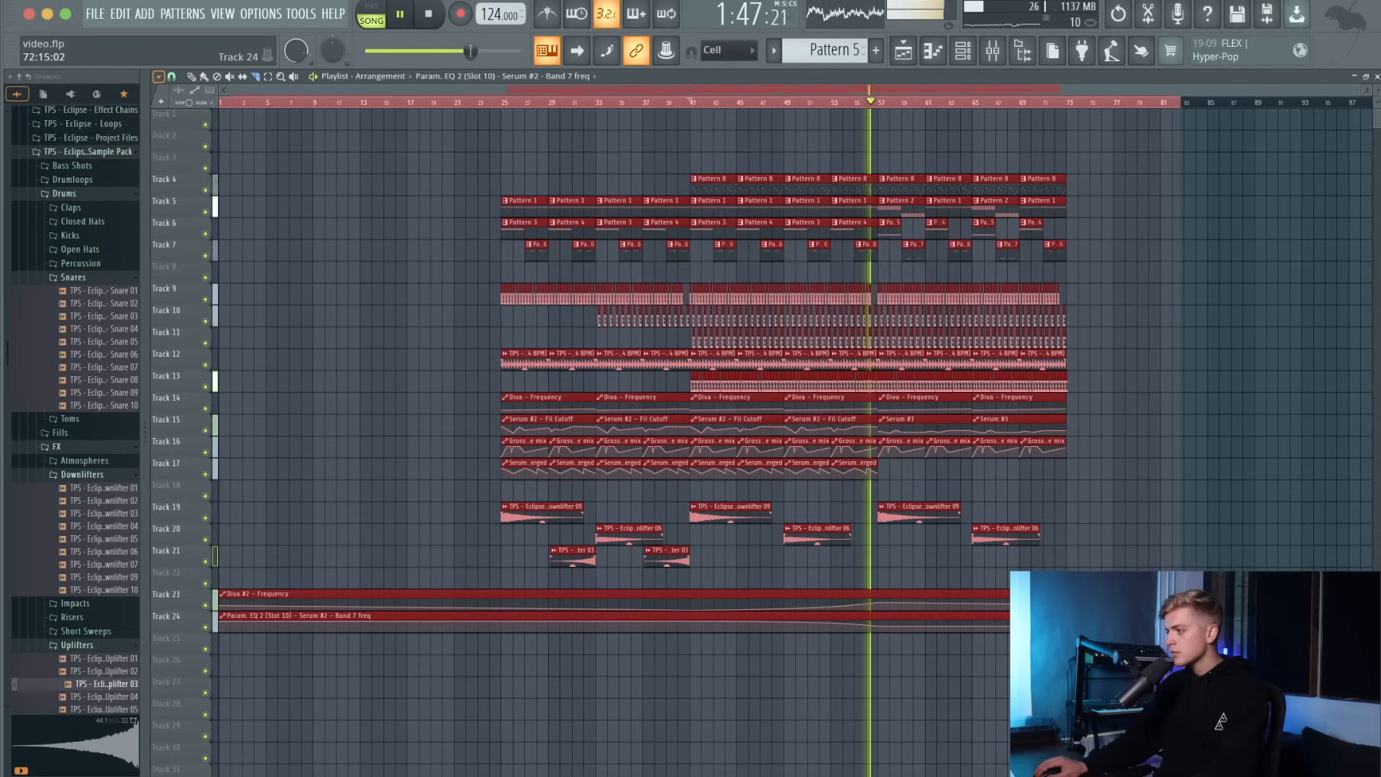
key("super+d")
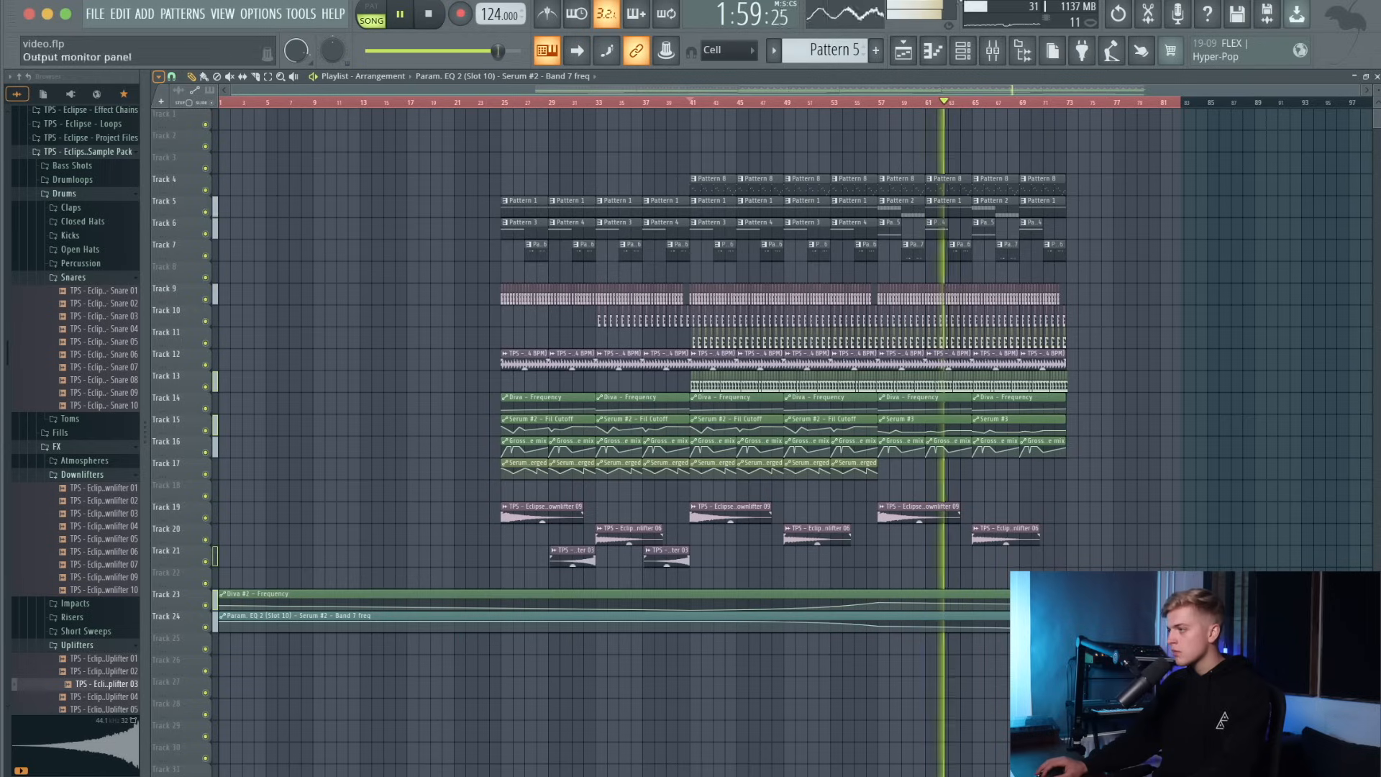
Add Fruity PanOMatic to effect slot 7 of the Diva #2 mixer track and set its LFO speed to about 61%.
left_click(992, 52)
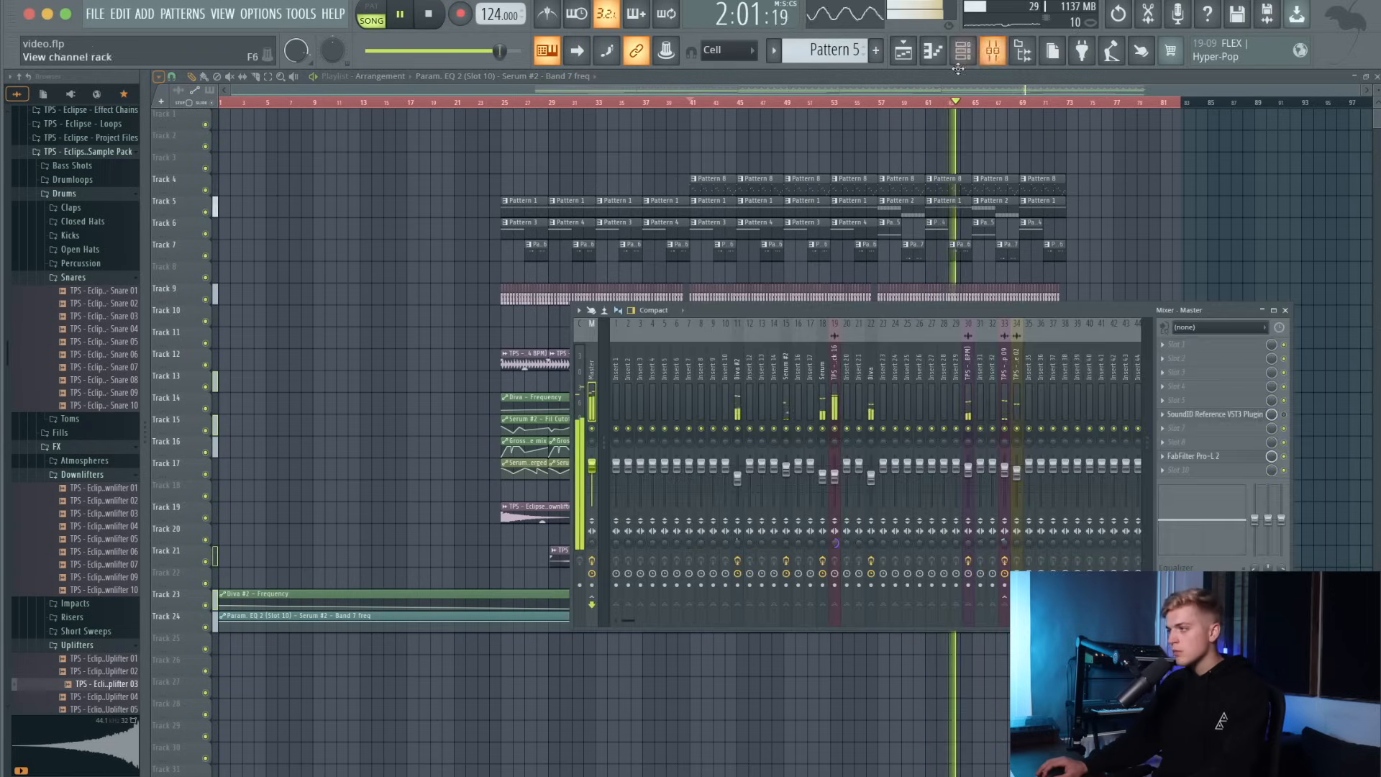
left_click(752, 356)
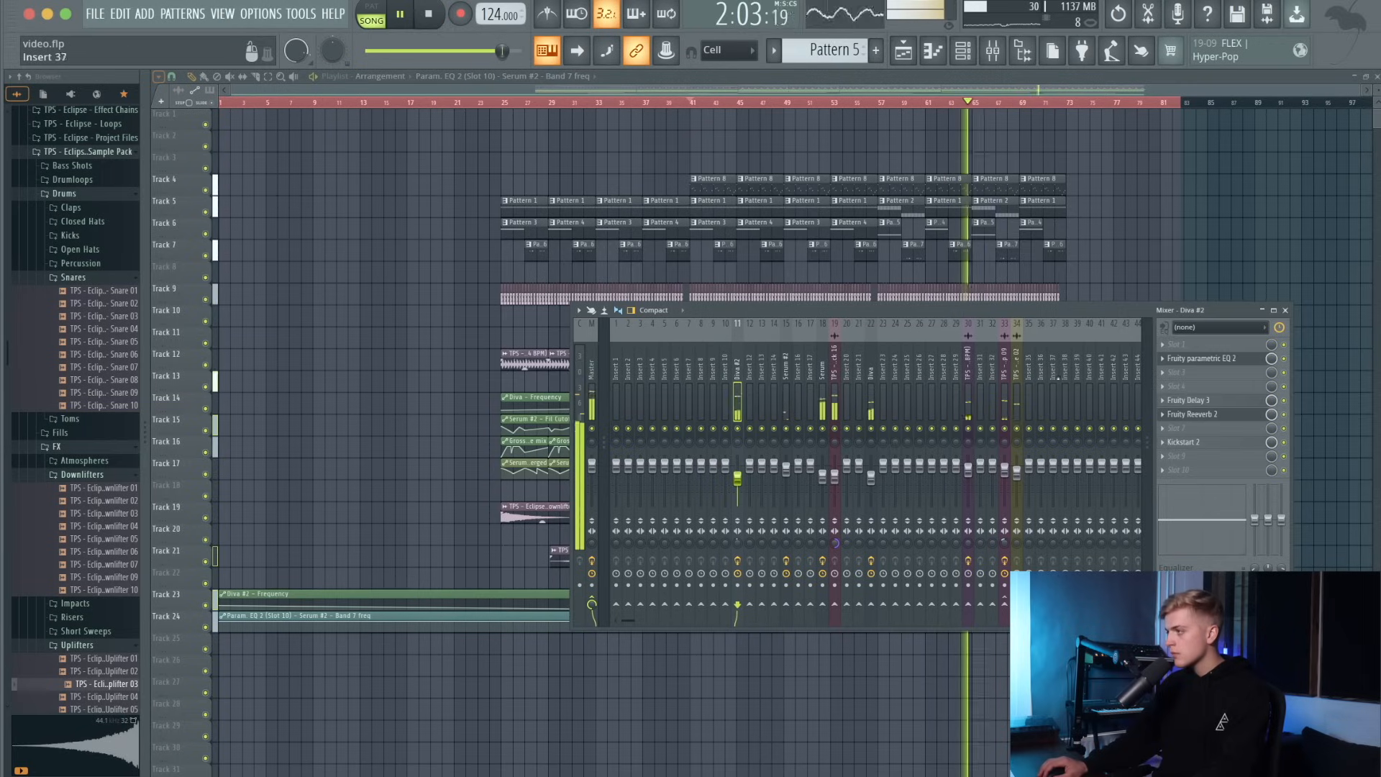
key("space")
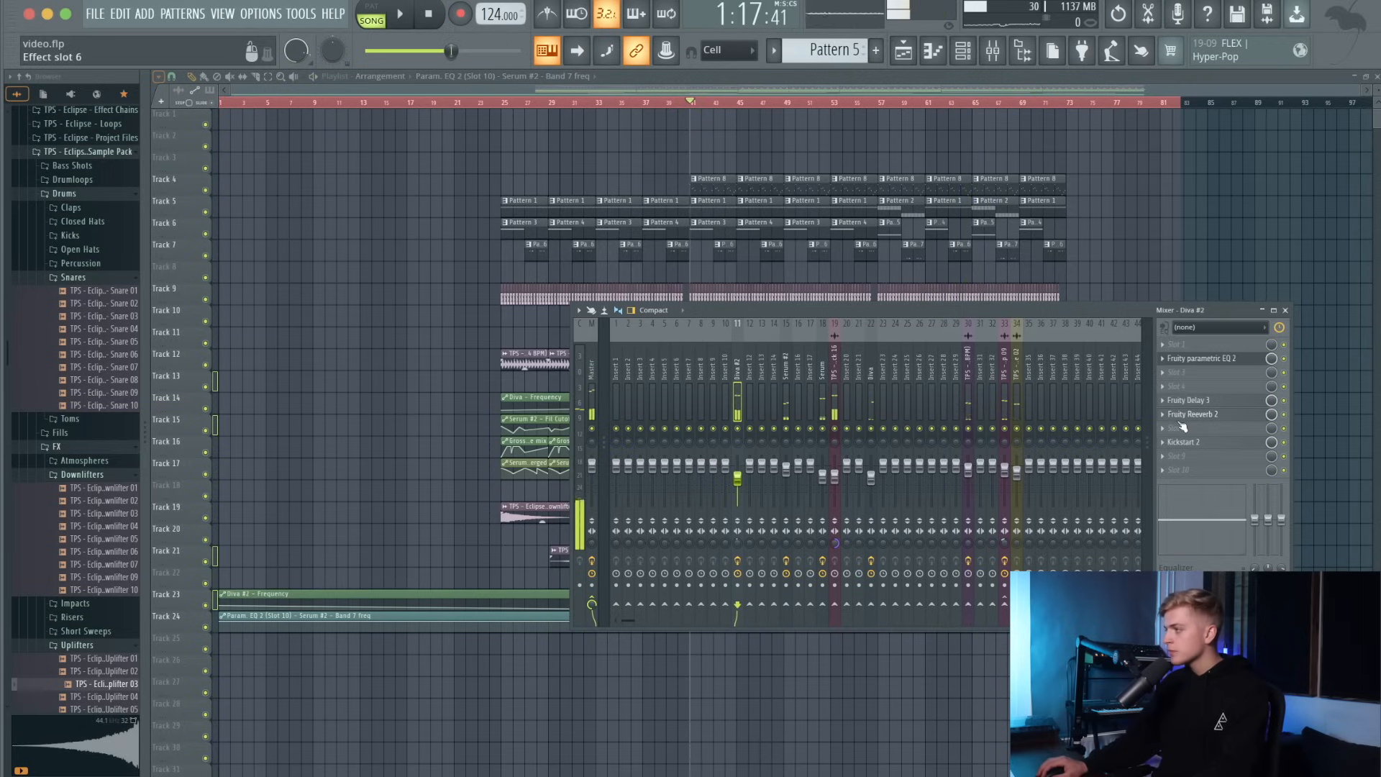
left_click(1184, 428)
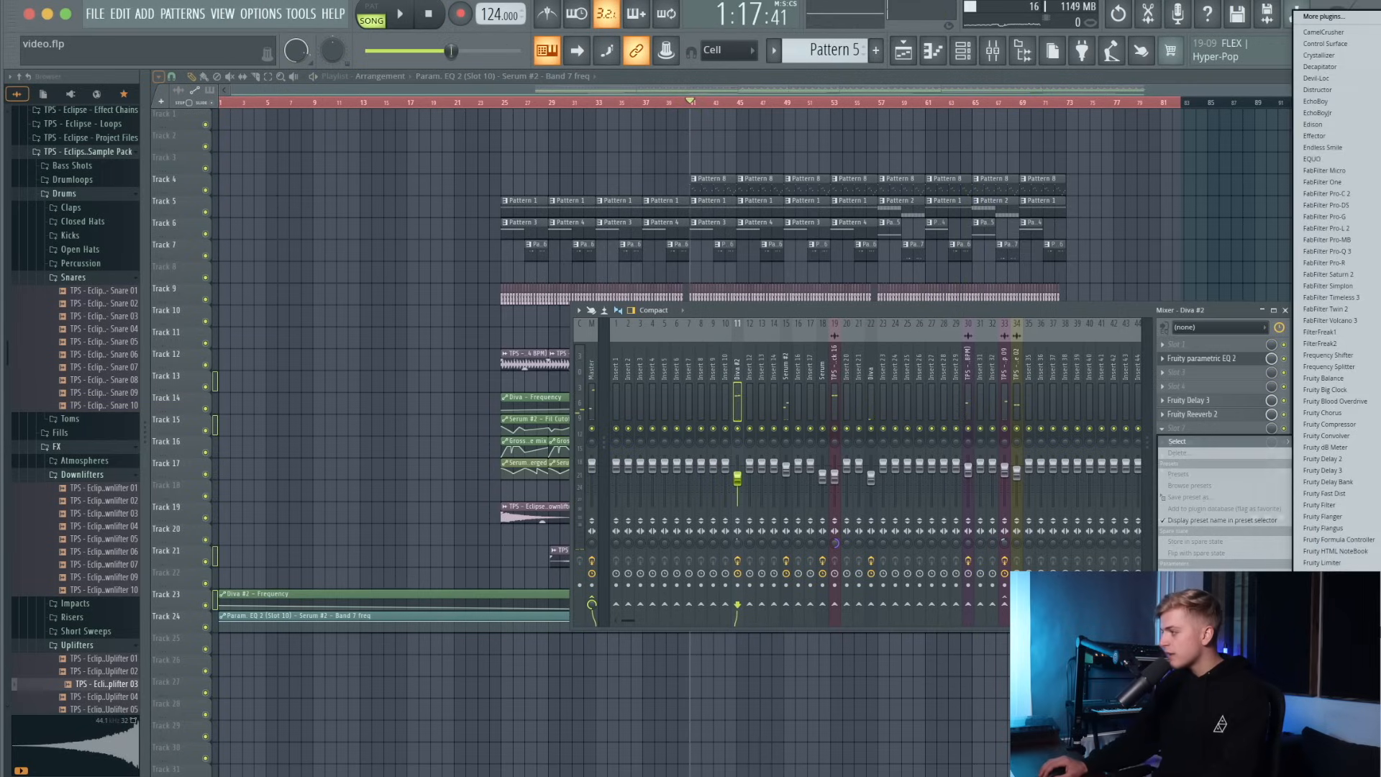
left_click(1325, 631)
left_click_drag(319, 229, 361, 344)
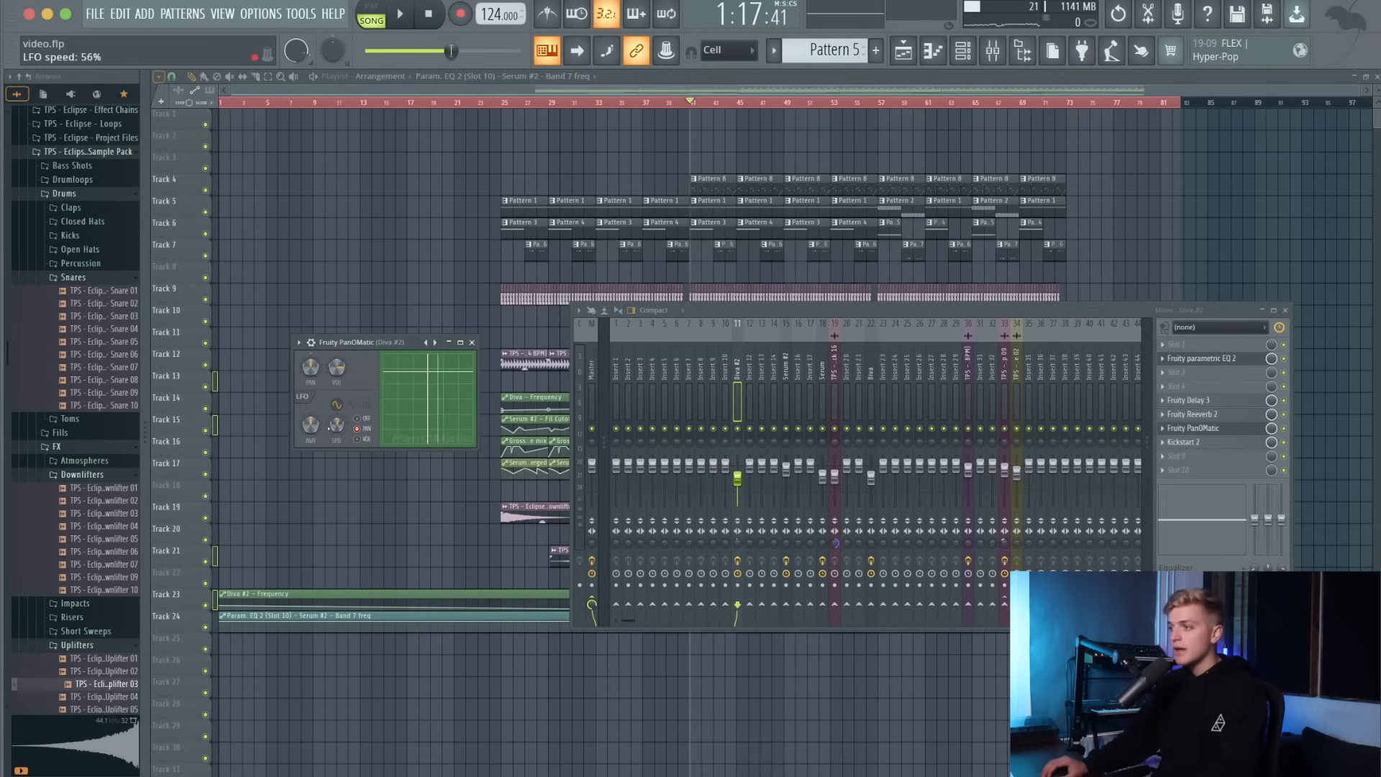
key("space")
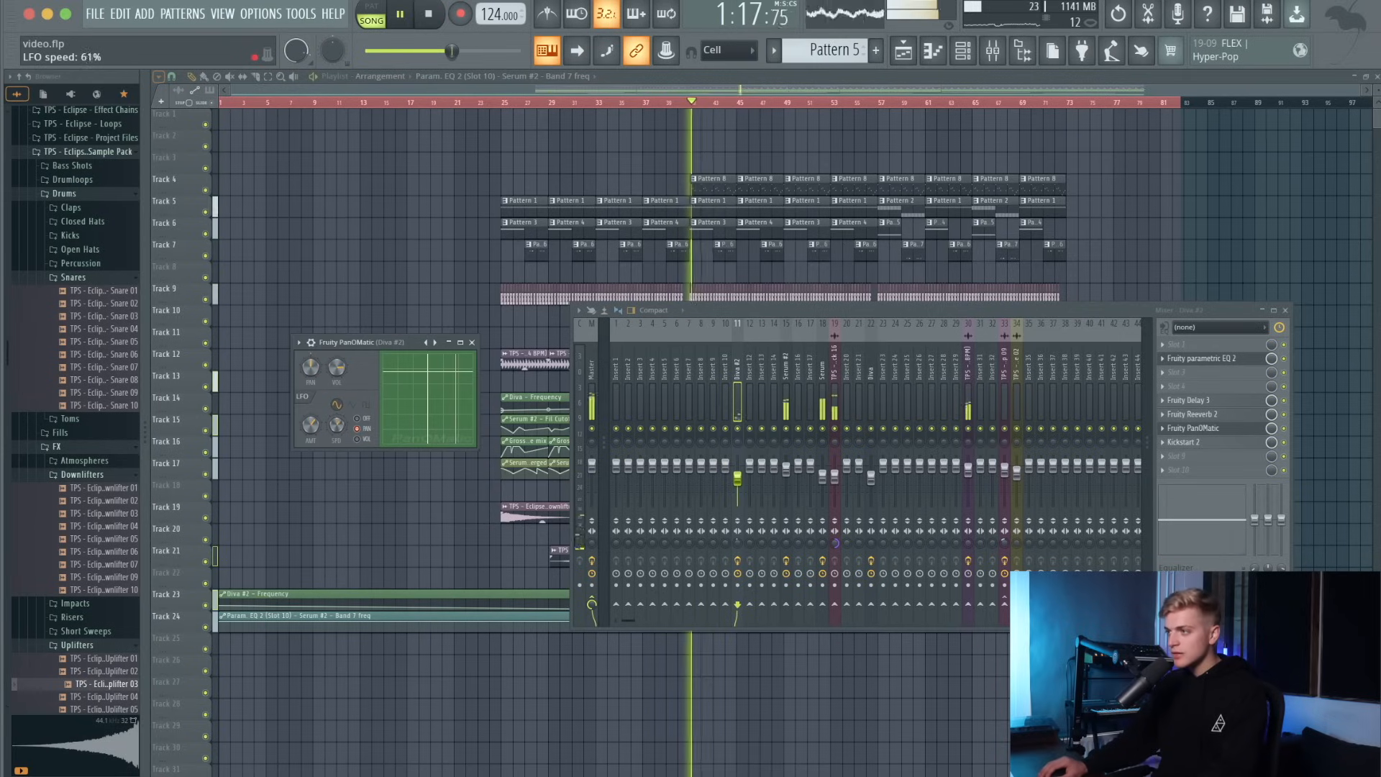
key("space")
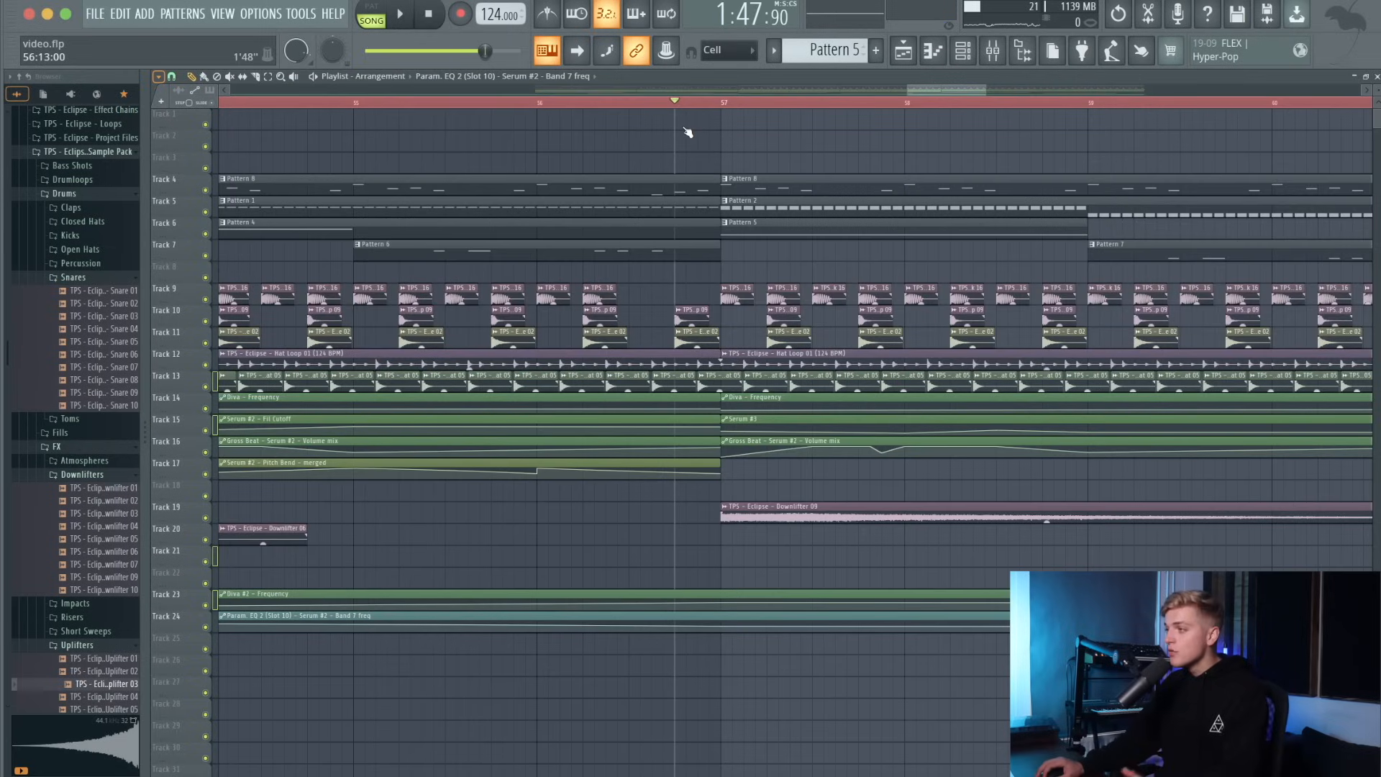
Play from just before bar 57 and set the LFO amount of the Diva #2 track's Fruity PanOMatic to about 58%.
key("space")
scroll(690, 136, "down", 10)
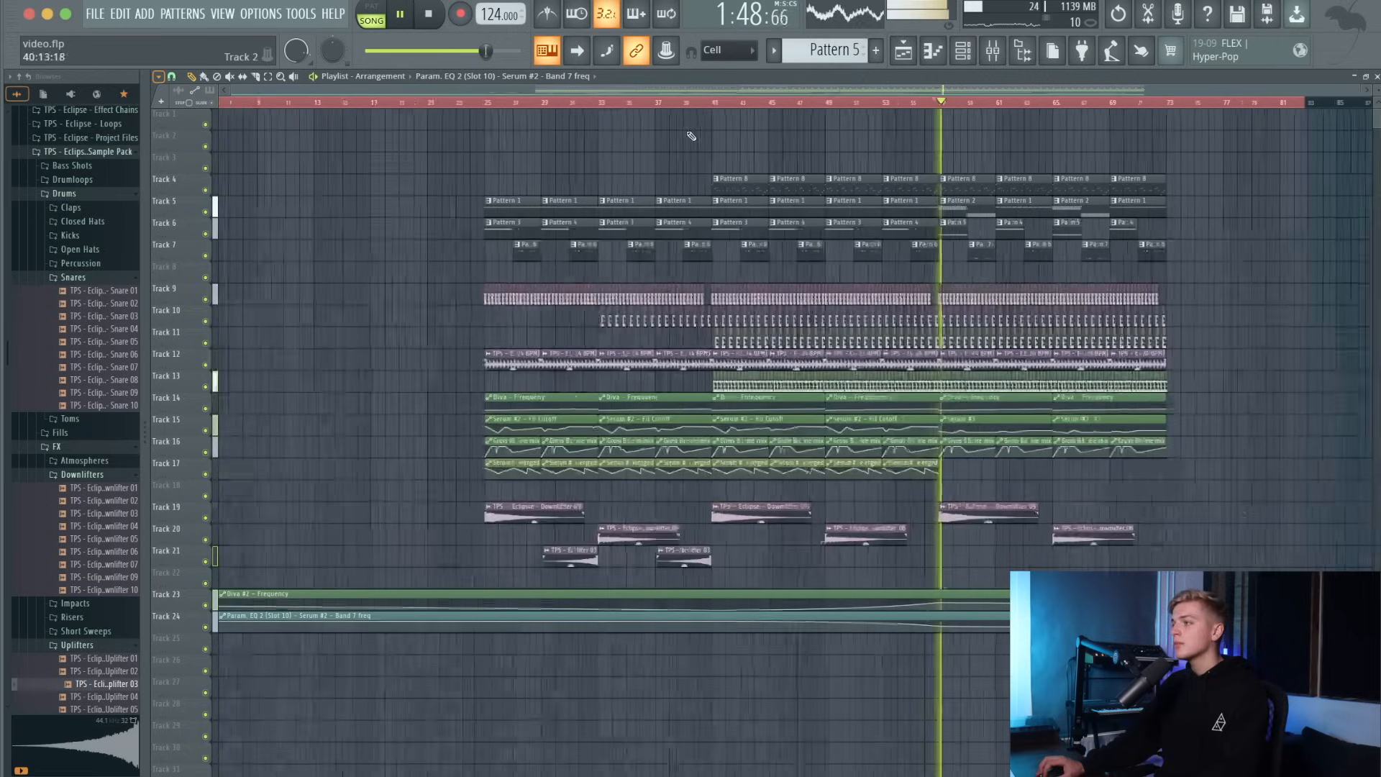
left_click(993, 52)
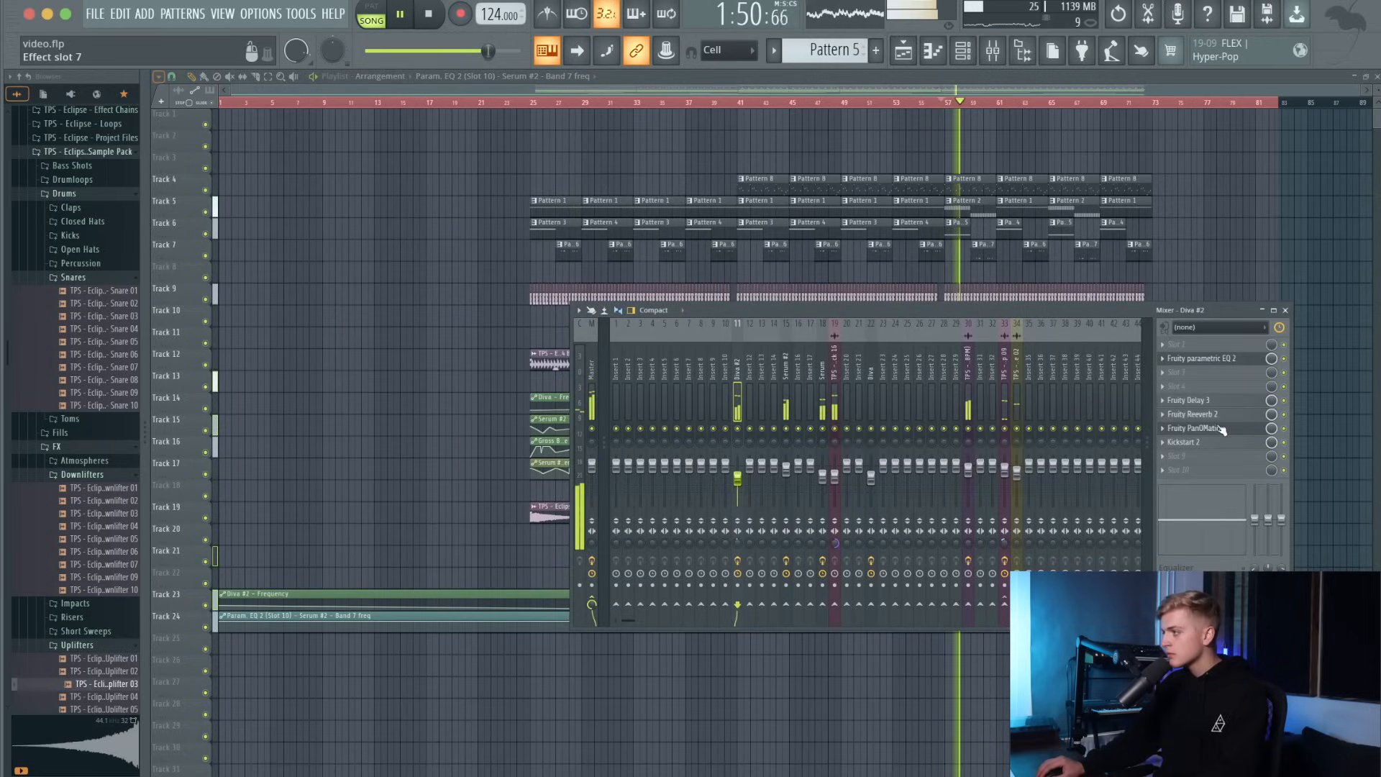
left_click(1194, 428)
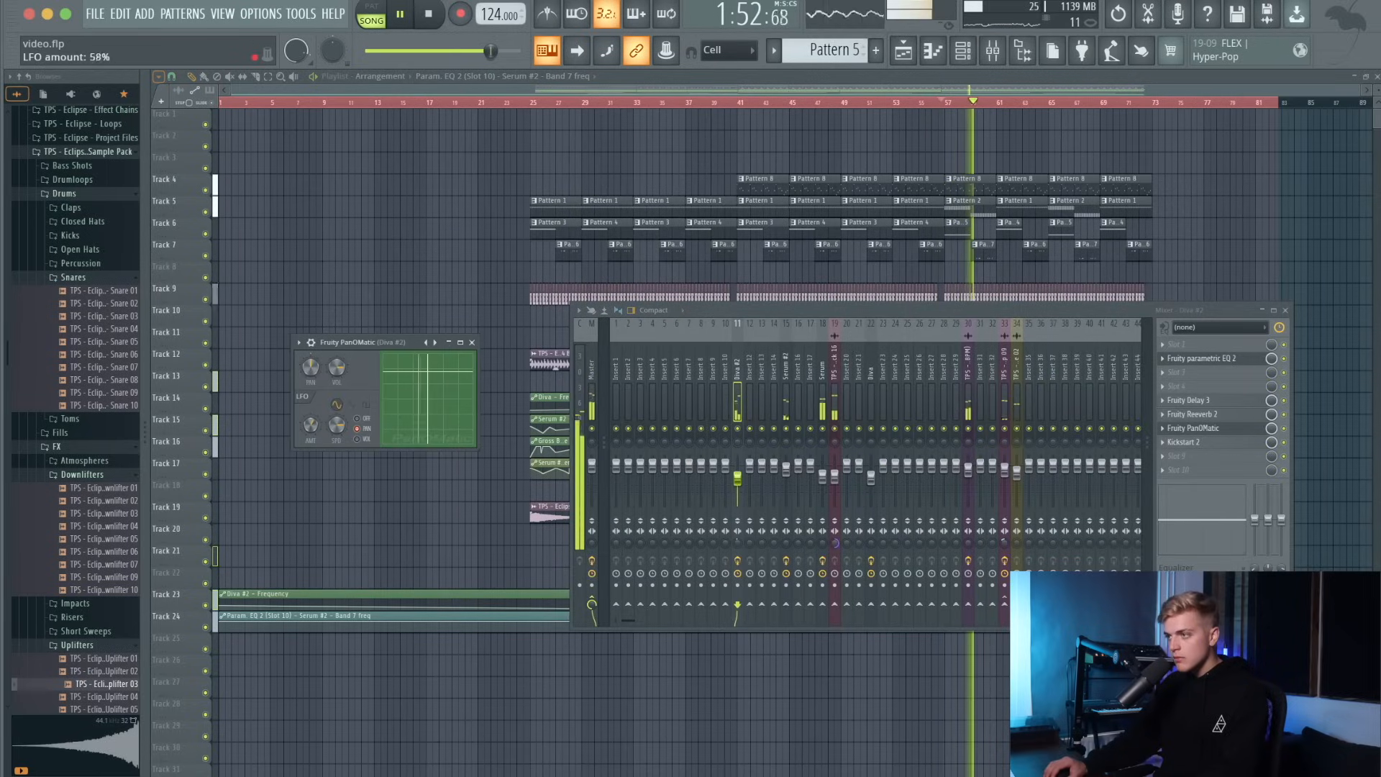
Close the mixer and plugin windows, then audition the arrangement from bar 25 with the channel rack shown.
left_click(738, 479)
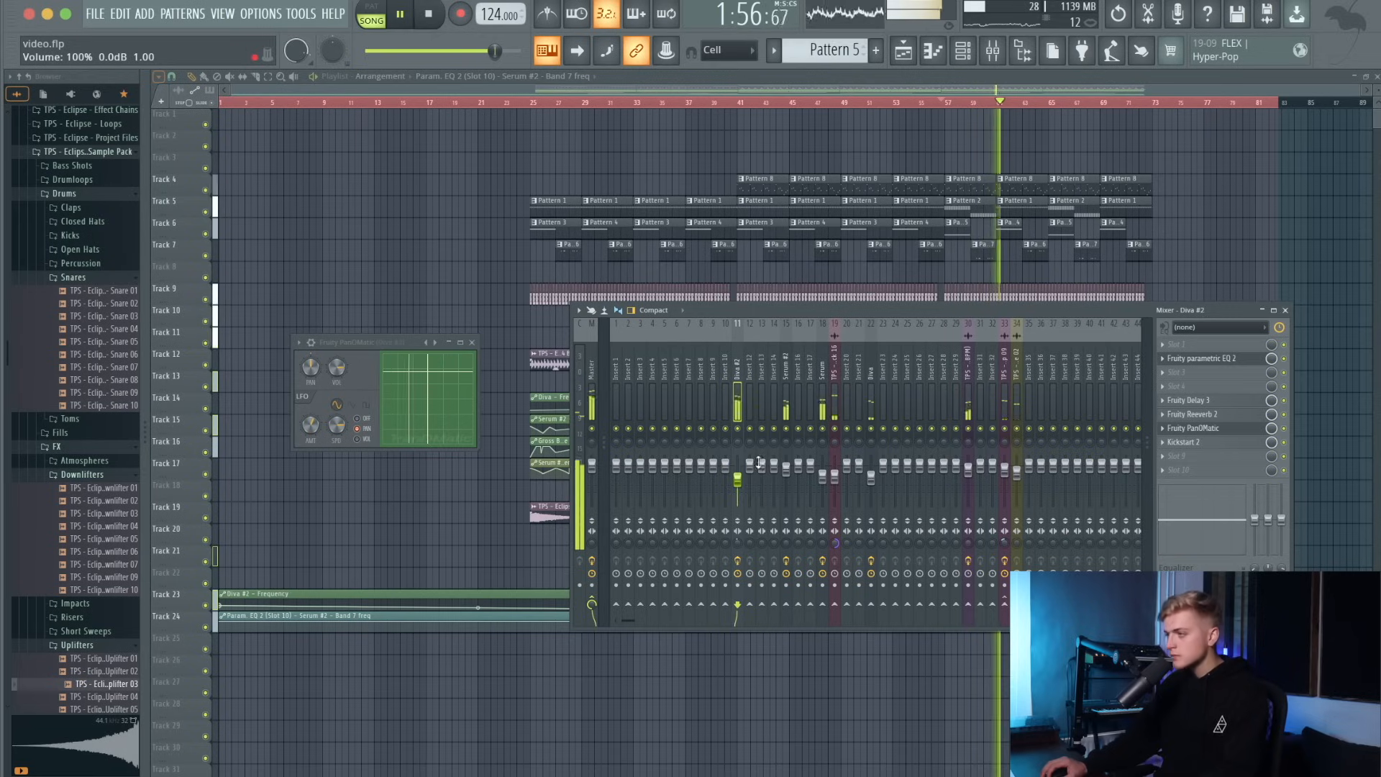
key("F12")
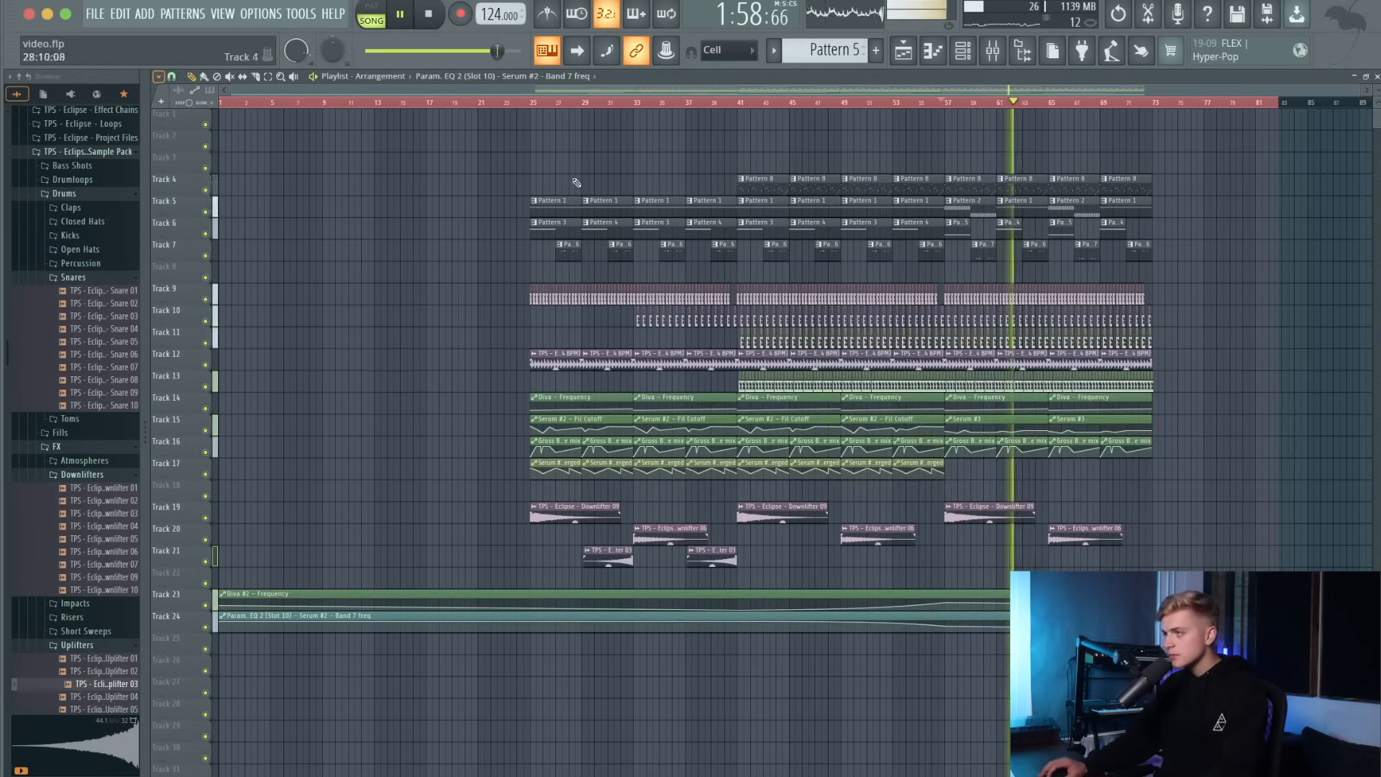
left_click(533, 102)
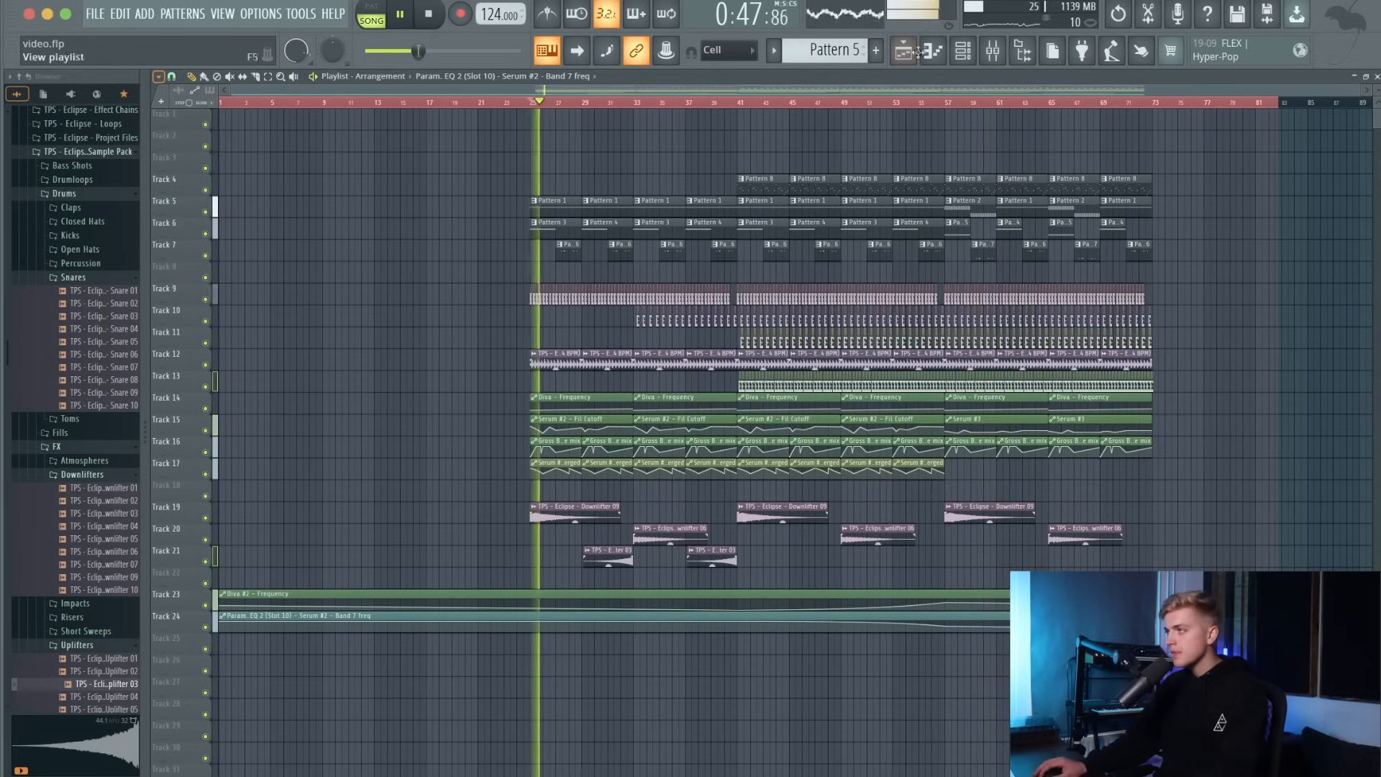
left_click(948, 55)
scroll(835, 49, "up", 3)
key("space")
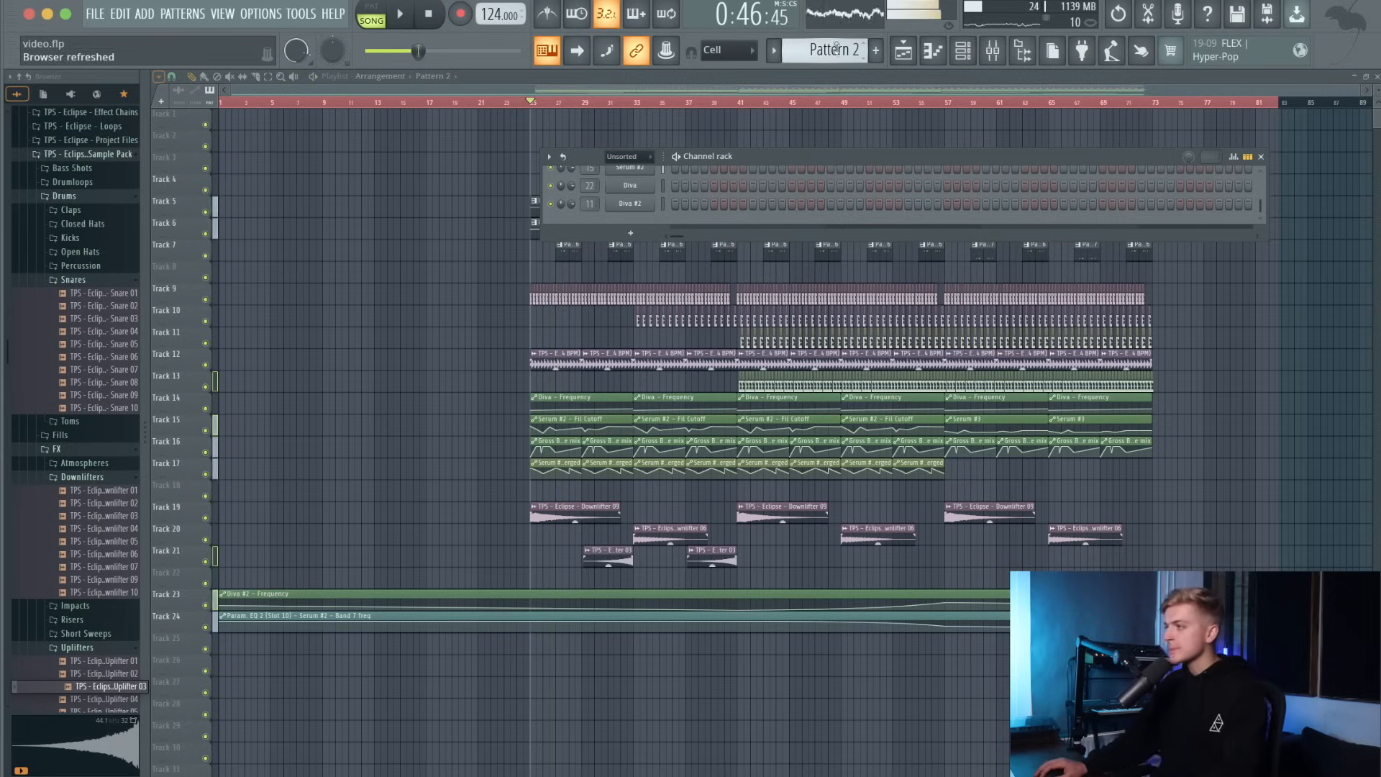
Add a new Serum instrument to the project.
left_click(146, 14)
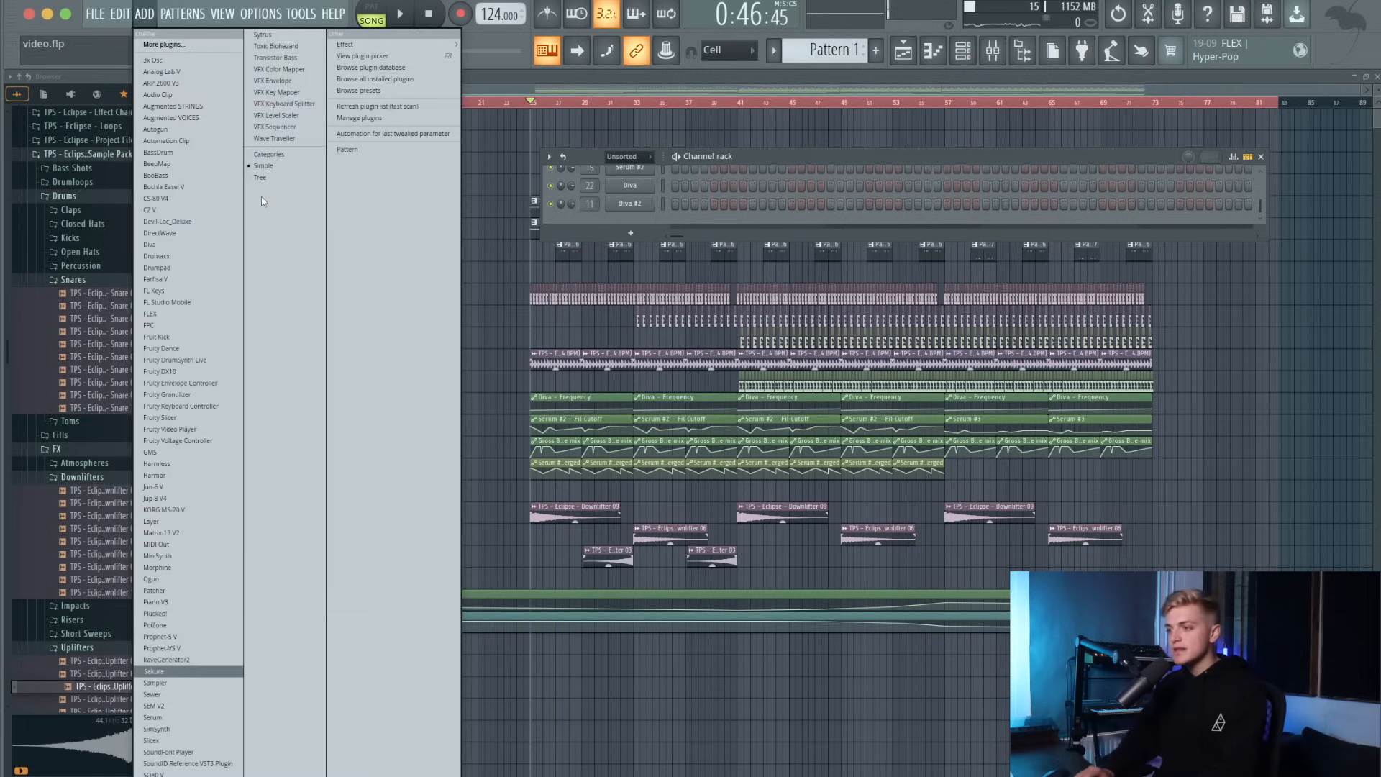
key("Up")
key("Return")
Load the SY - Celestial preset from the user folder TPS - Eclipse - Serum Presets in Serum.
left_click(394, 163)
mouse_move(445, 302)
mouse_move(575, 381)
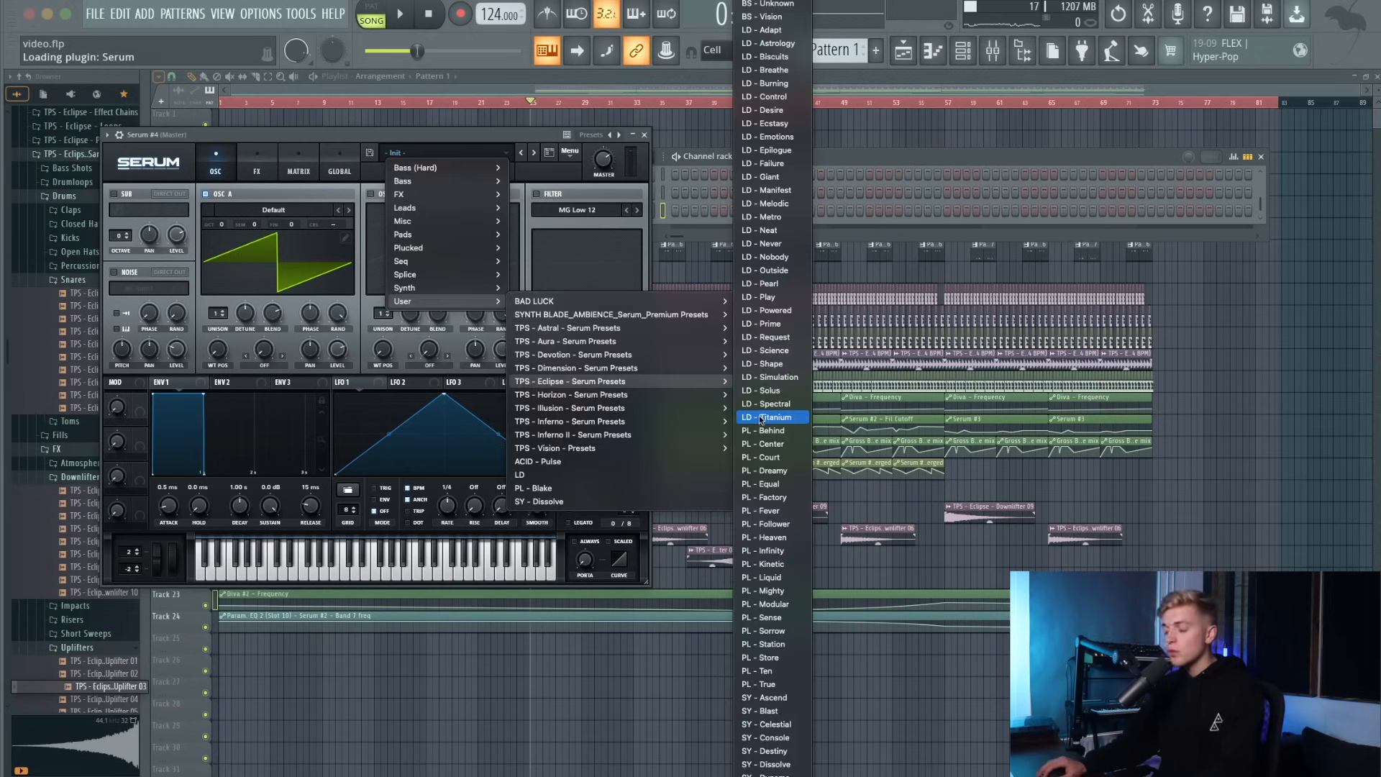
scroll(761, 422, "down", 2)
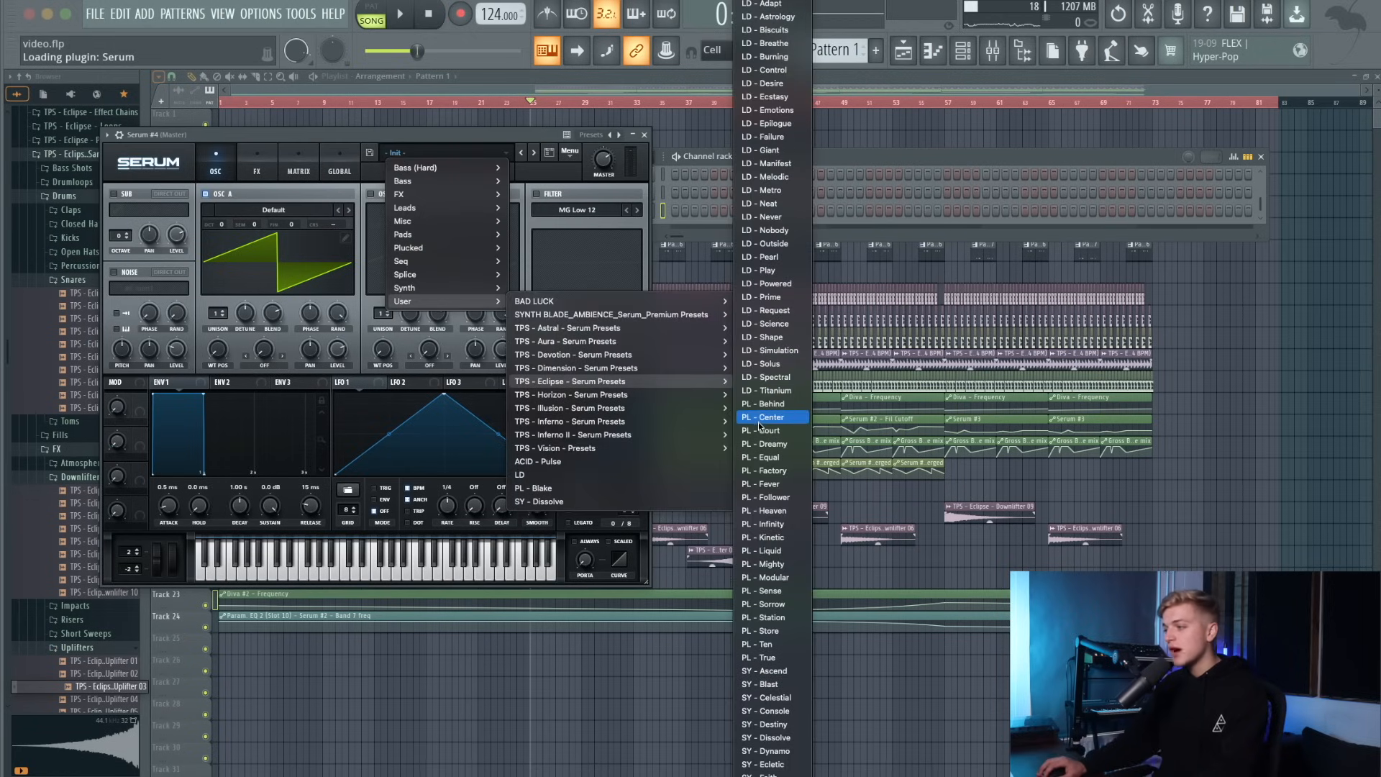
left_click(755, 698)
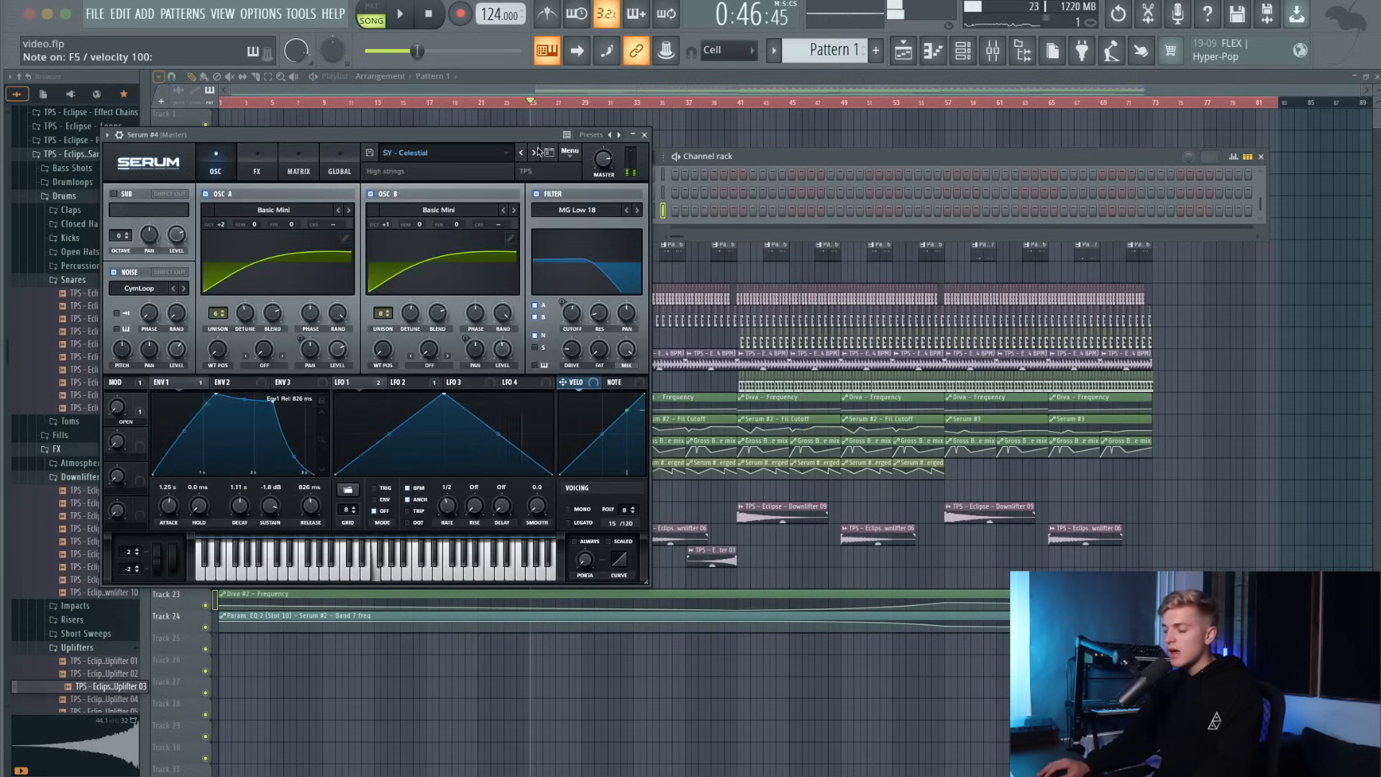
Audition the SY presets following Celestial in Serum and settle on SY - Hyles.
left_click(536, 151)
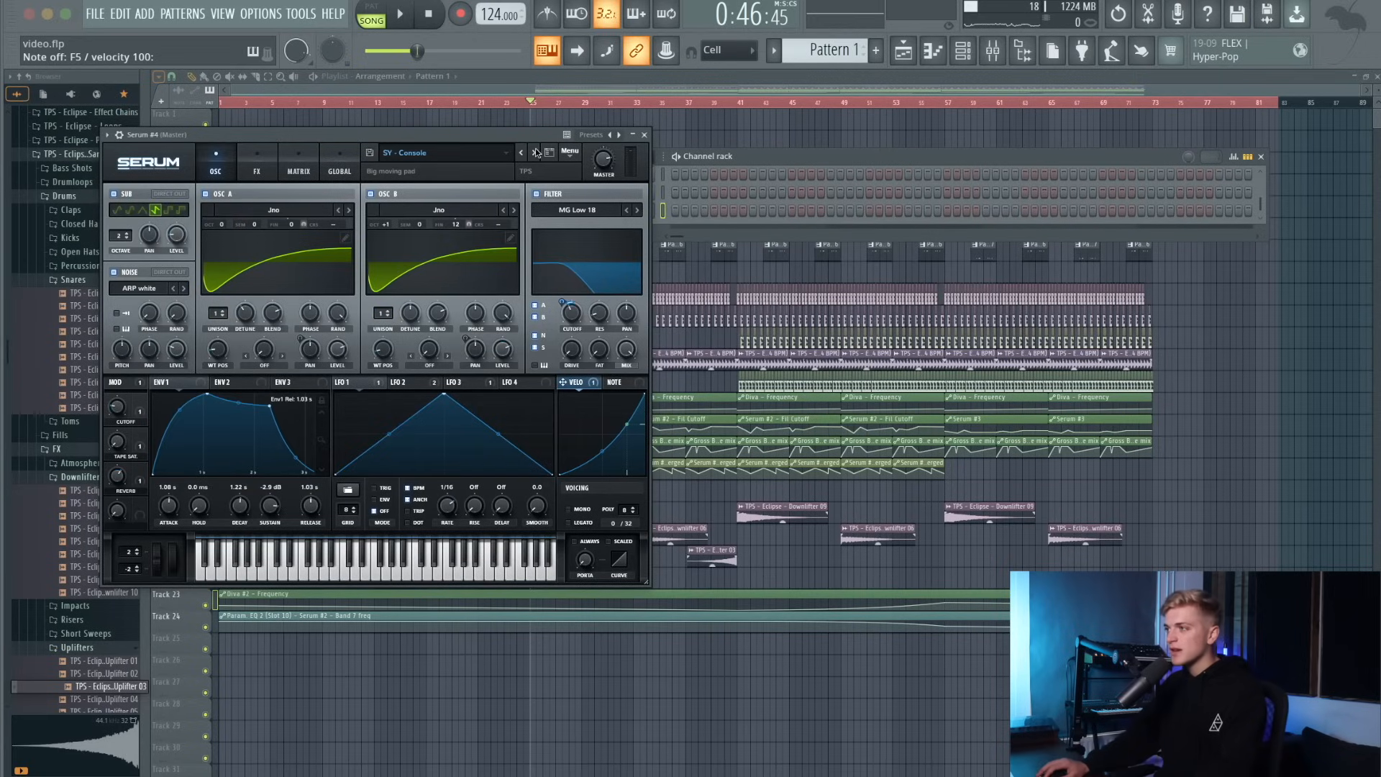
left_click(537, 152)
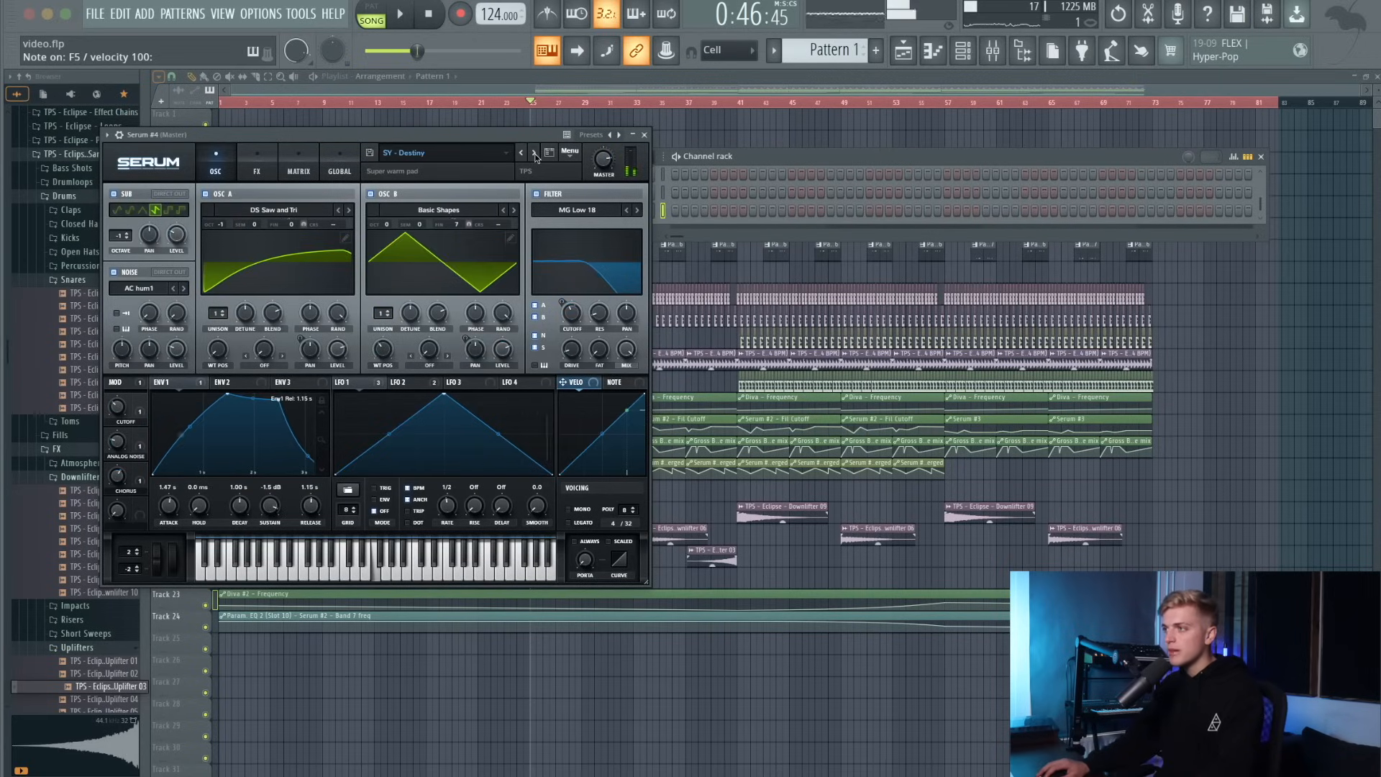
left_click(536, 152)
left_click(536, 151)
left_click(536, 152)
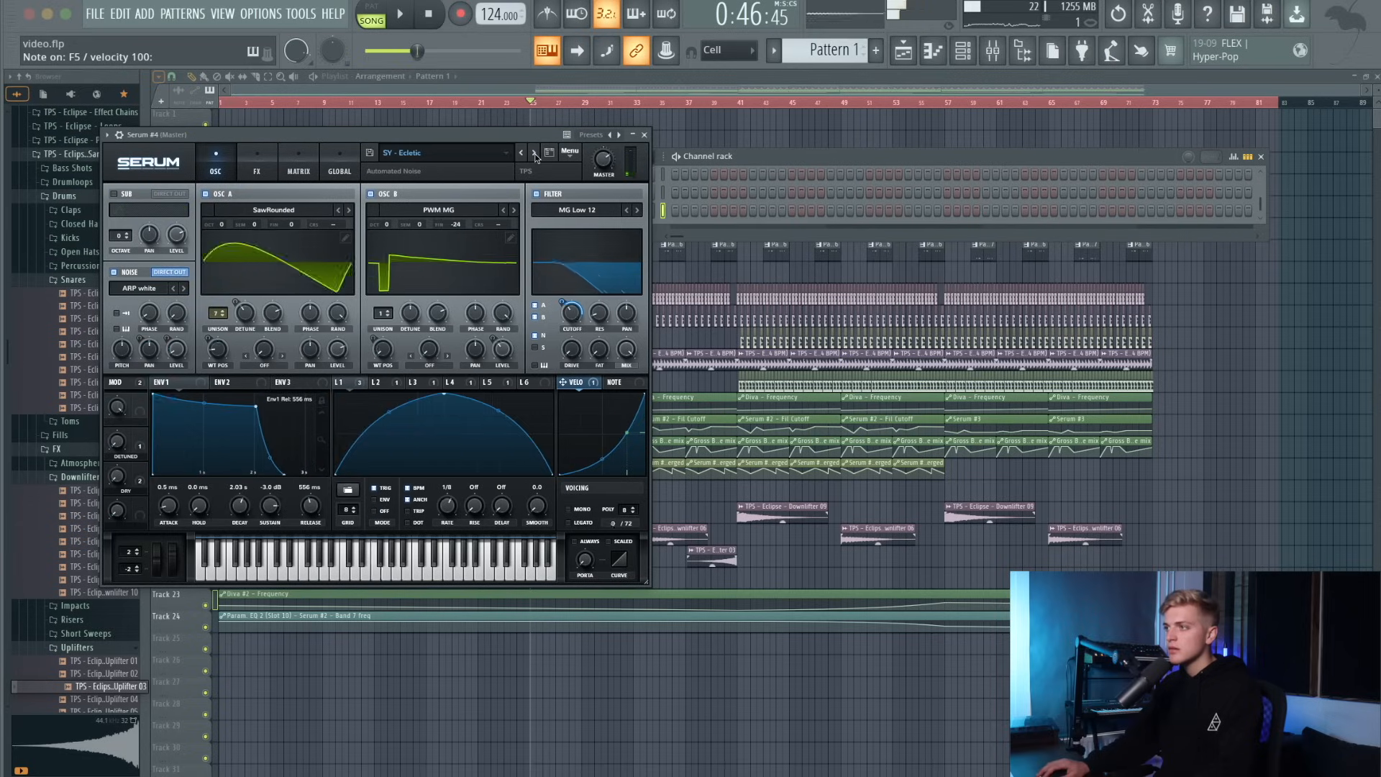
left_click(536, 154)
left_click(536, 153)
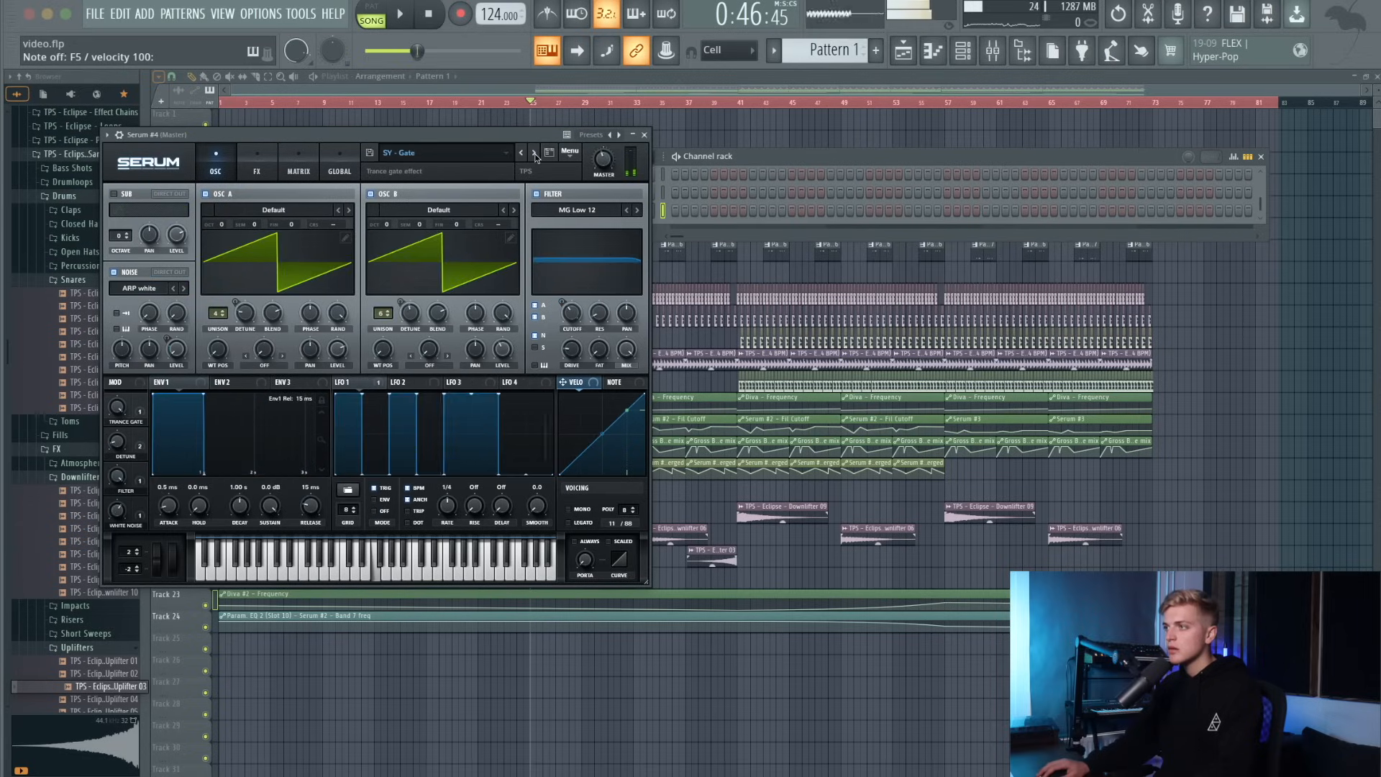
left_click(535, 154)
left_click(534, 153)
left_click(533, 153)
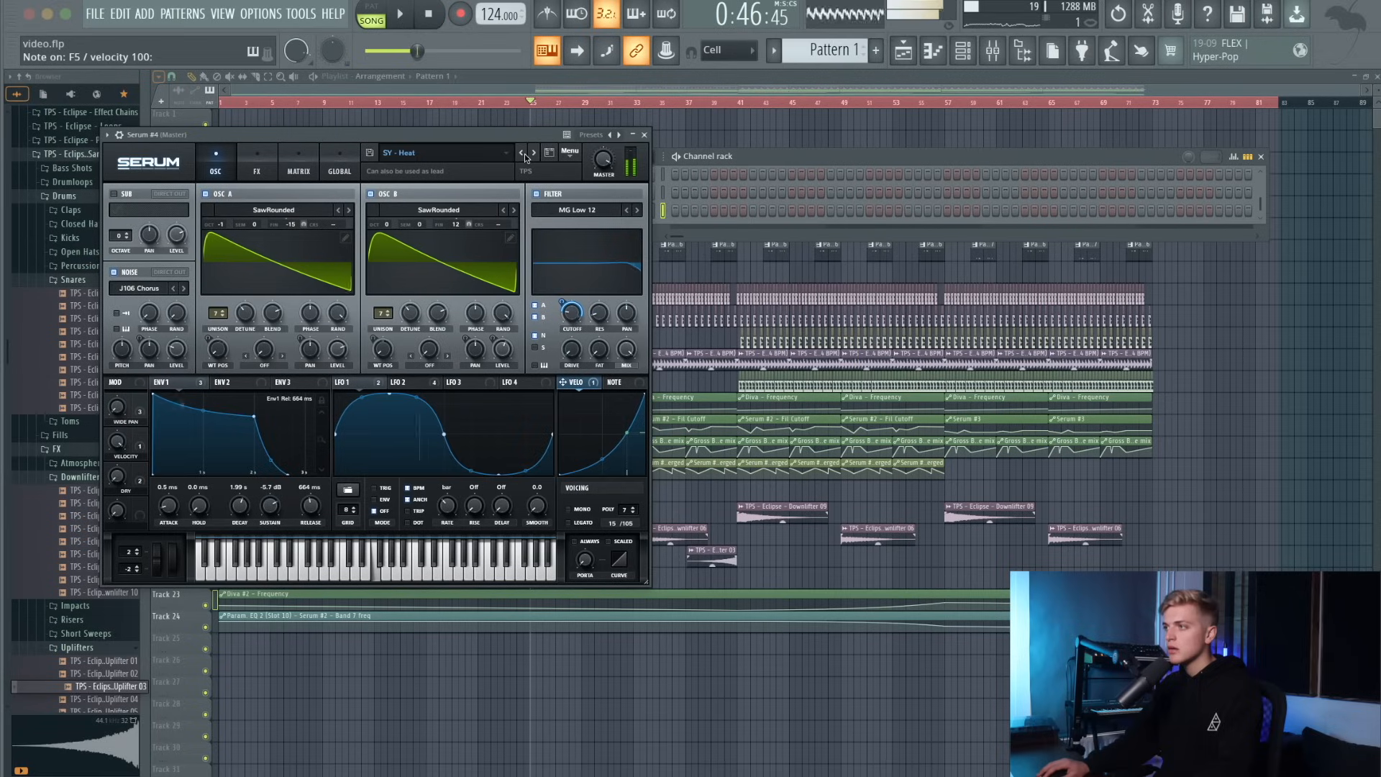
left_click(533, 153)
left_click(533, 153)
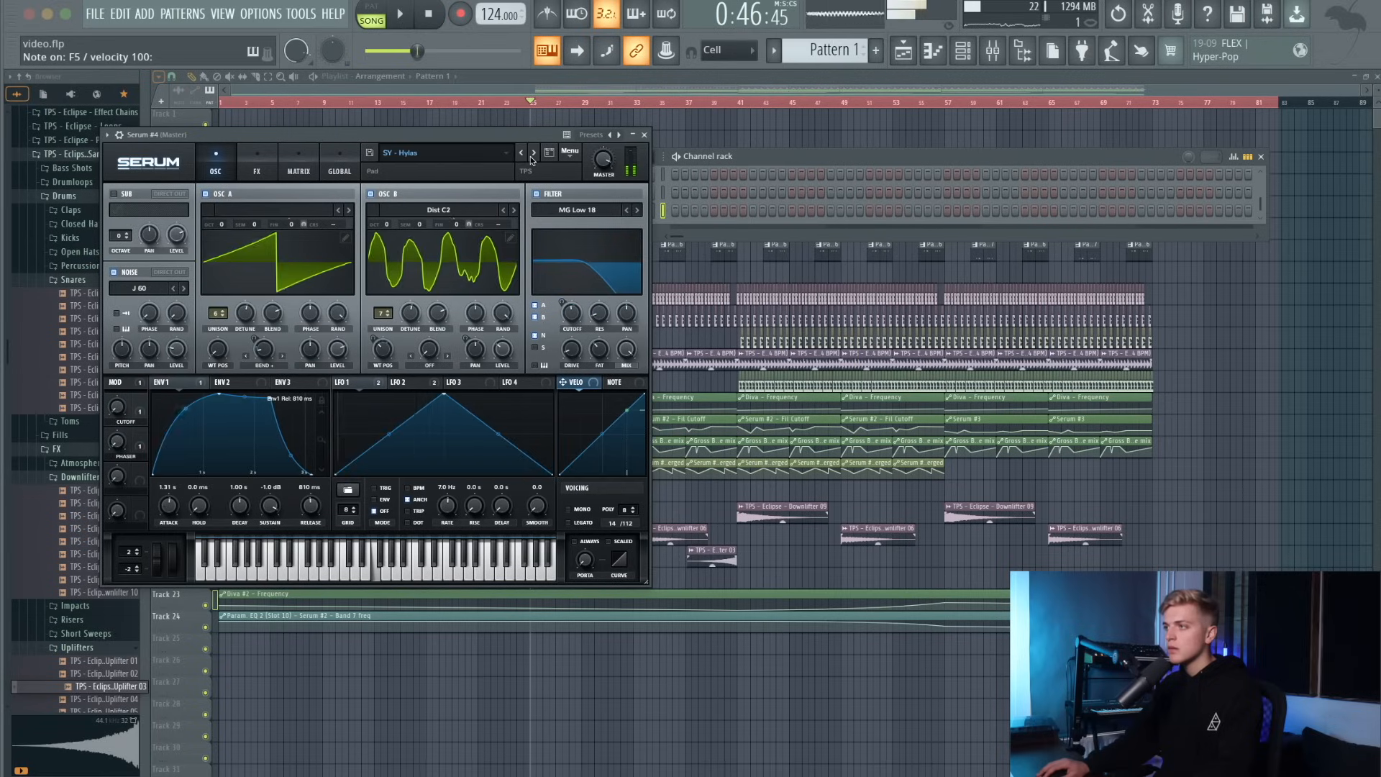
left_click(533, 154)
left_click(521, 154)
mouse_move(572, 321)
left_mouse_down()
mouse_move(583, 303)
mouse_move(575, 329)
left_mouse_up()
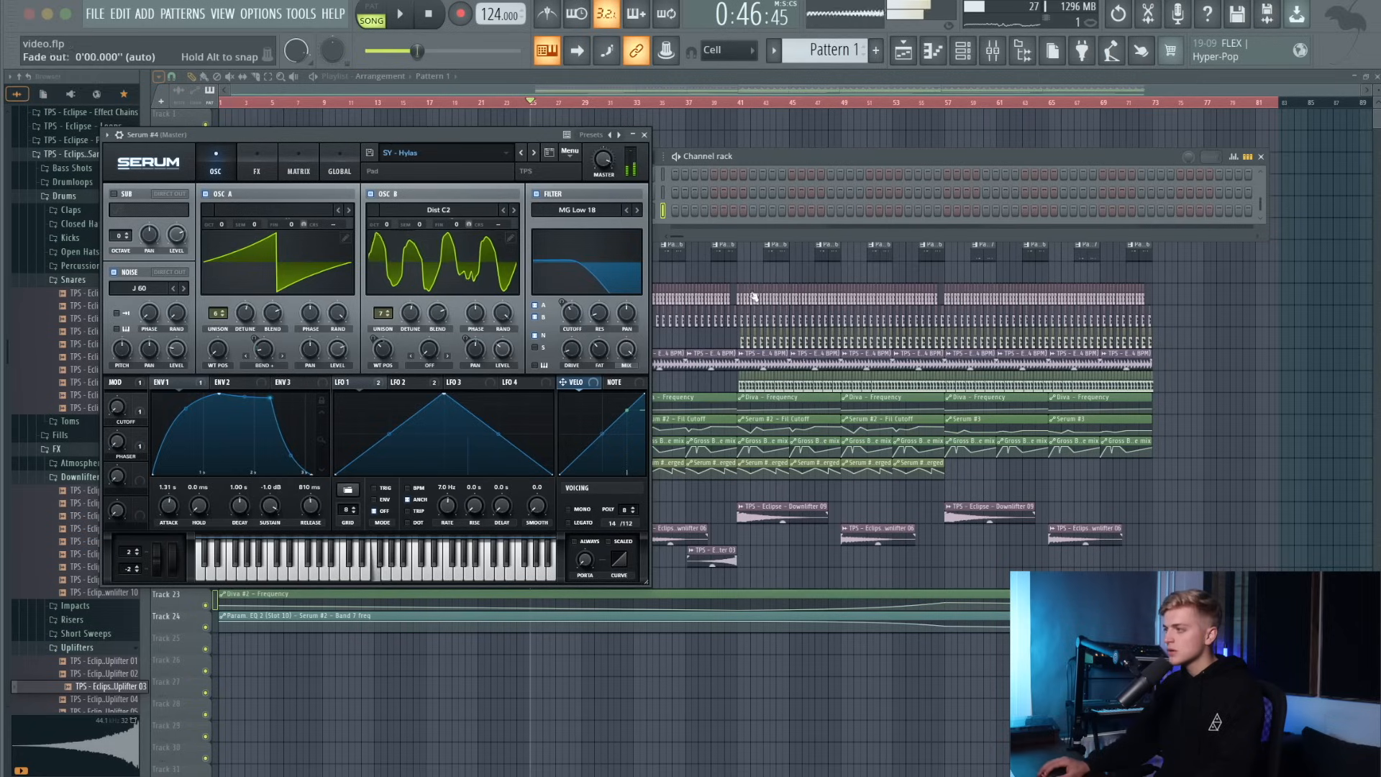
Close the Serum window and open the piano roll of Serum #4 in Pattern 2.
left_click(1180, 390)
scroll(1213, 324, "up", 1)
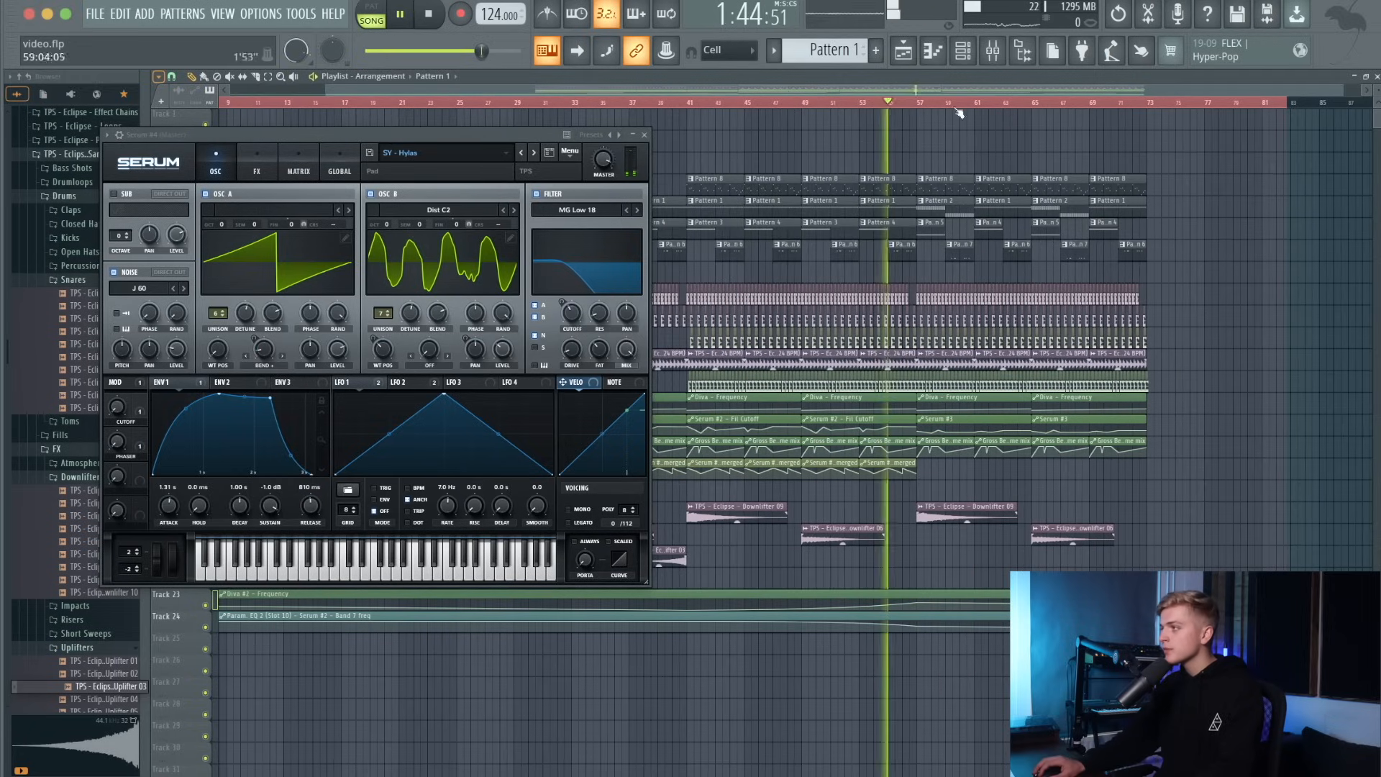
scroll(1076, 170, "up", 1)
scroll(1021, 122, "up", 1)
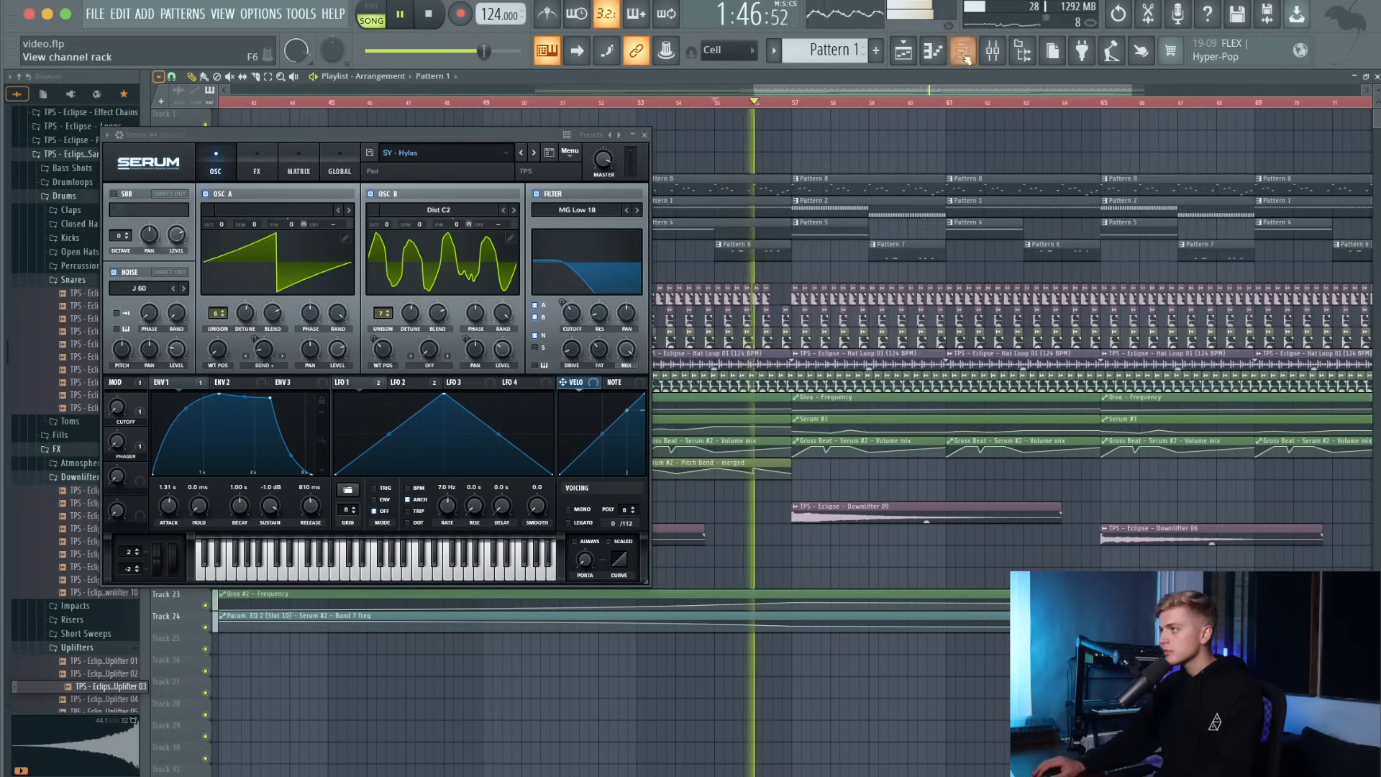
left_click(965, 57)
left_click(645, 135)
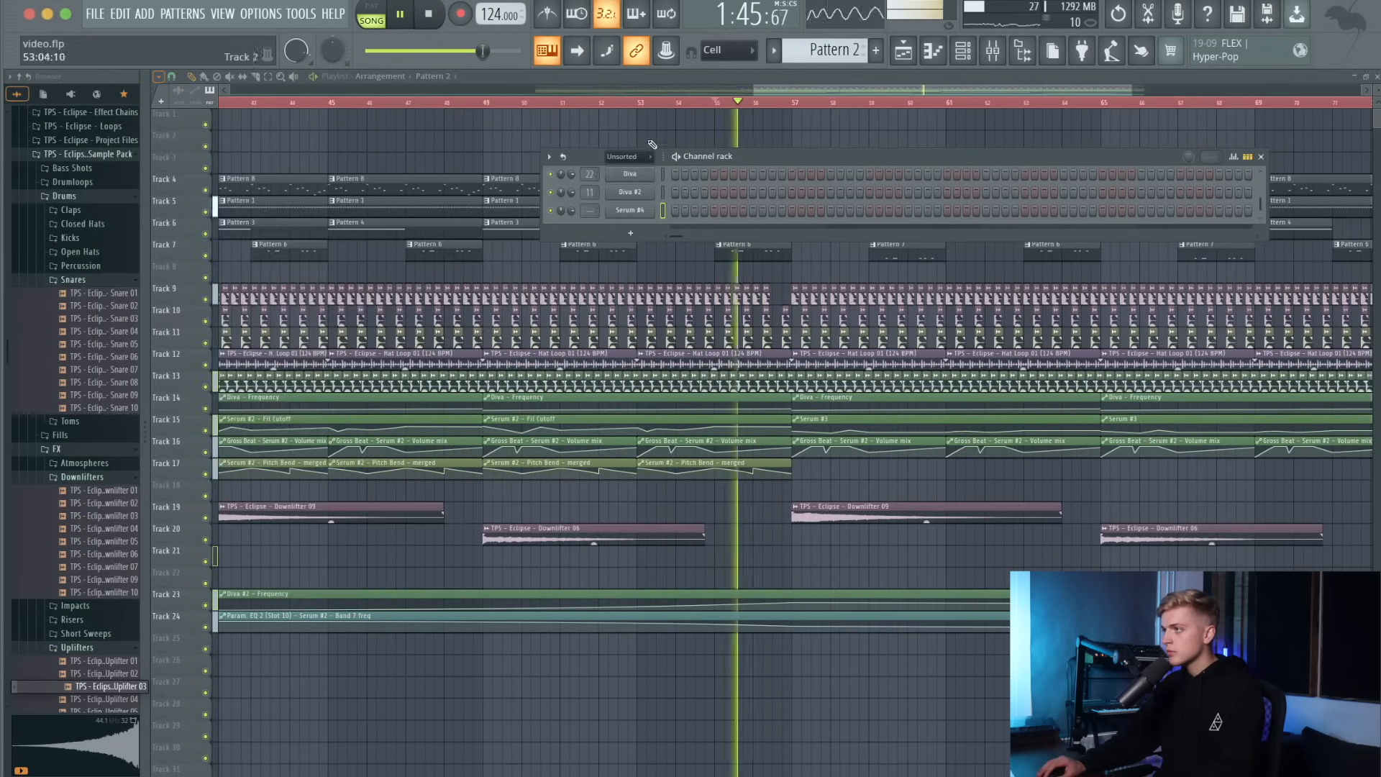
key("space")
key("space")
right_click(656, 272)
left_click(669, 276)
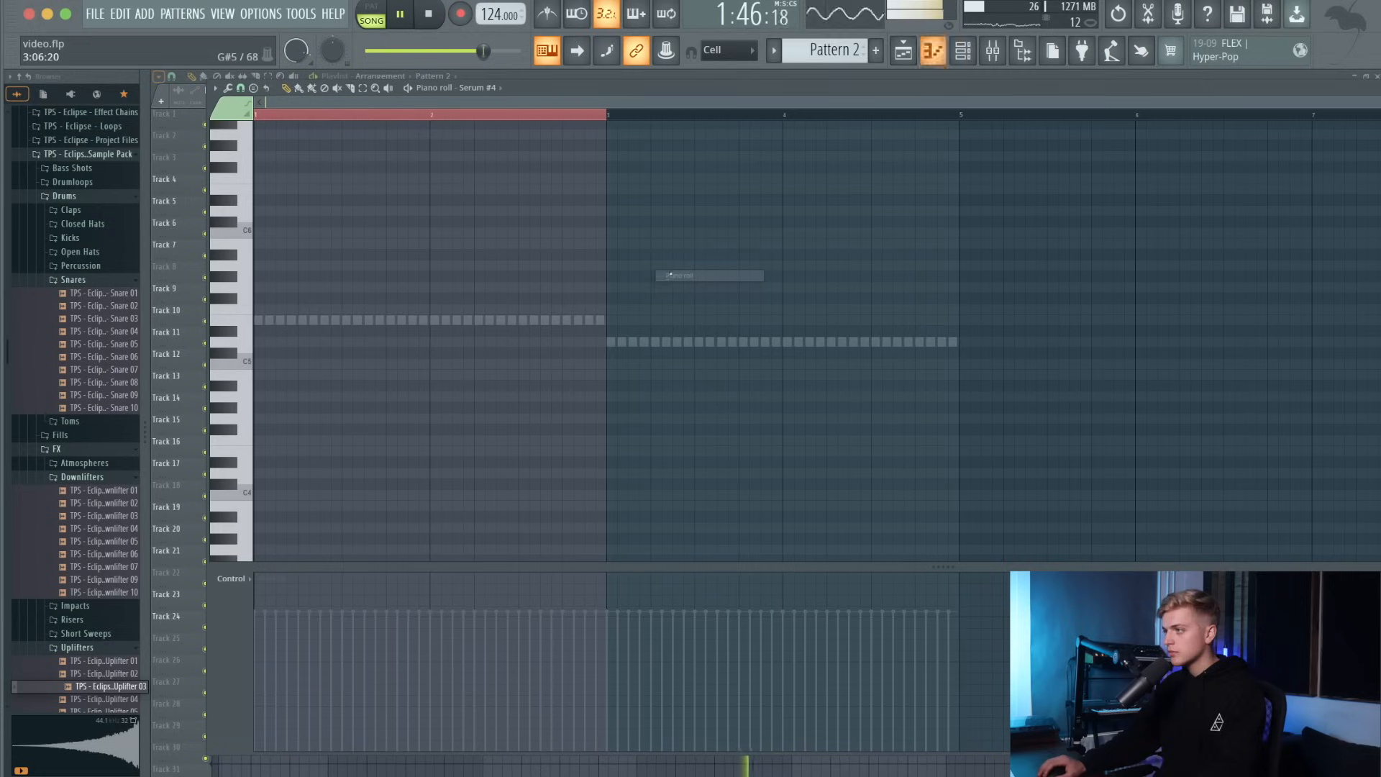
Draw three consecutive two-bar notes, E5, D5 and B4, from the start of Serum #4's piano roll.
left_click_drag(263, 320, 605, 321)
left_click(621, 343)
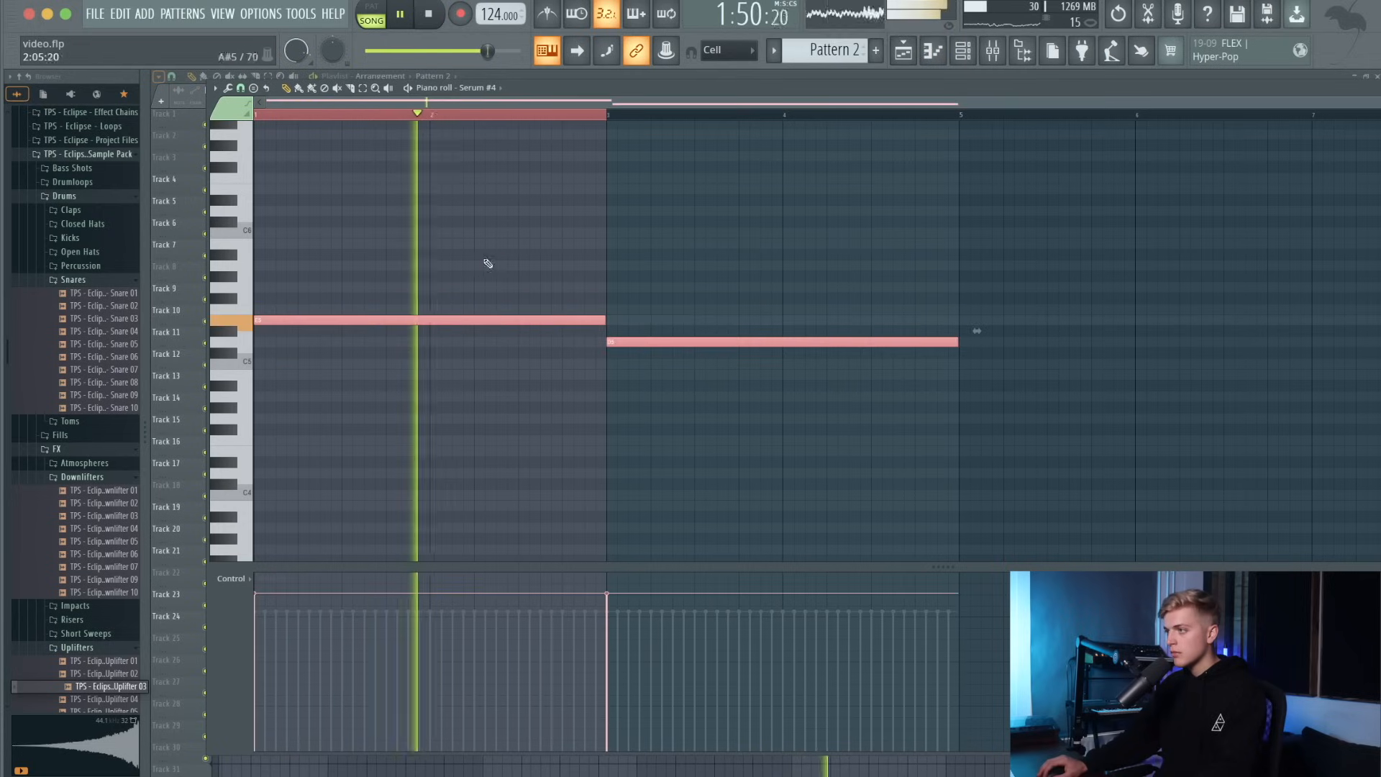
left_click(963, 364)
left_click_drag(964, 376, 965, 378)
Cut the three notes from Pattern 2 and paste them at the start of Serum #4's piano roll in Pattern 9.
key("super+a")
key("super+x")
left_click(962, 51)
left_click_drag(789, 51, 777, 27)
key("plus")
key("space")
key("plus")
key("plus")
key("plus")
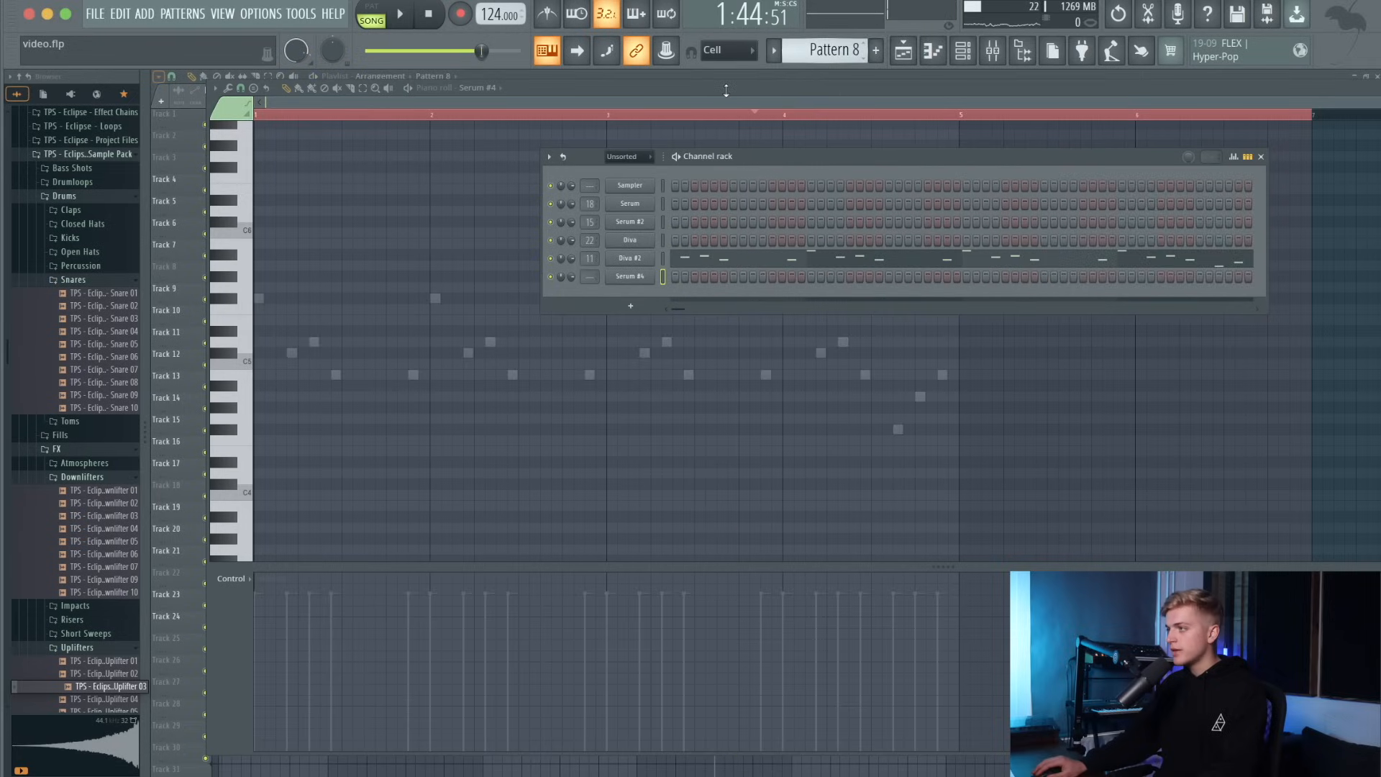
key("plus")
key("F6")
key("super+v")
left_click_drag(620, 319, 279, 319)
left_click(948, 387)
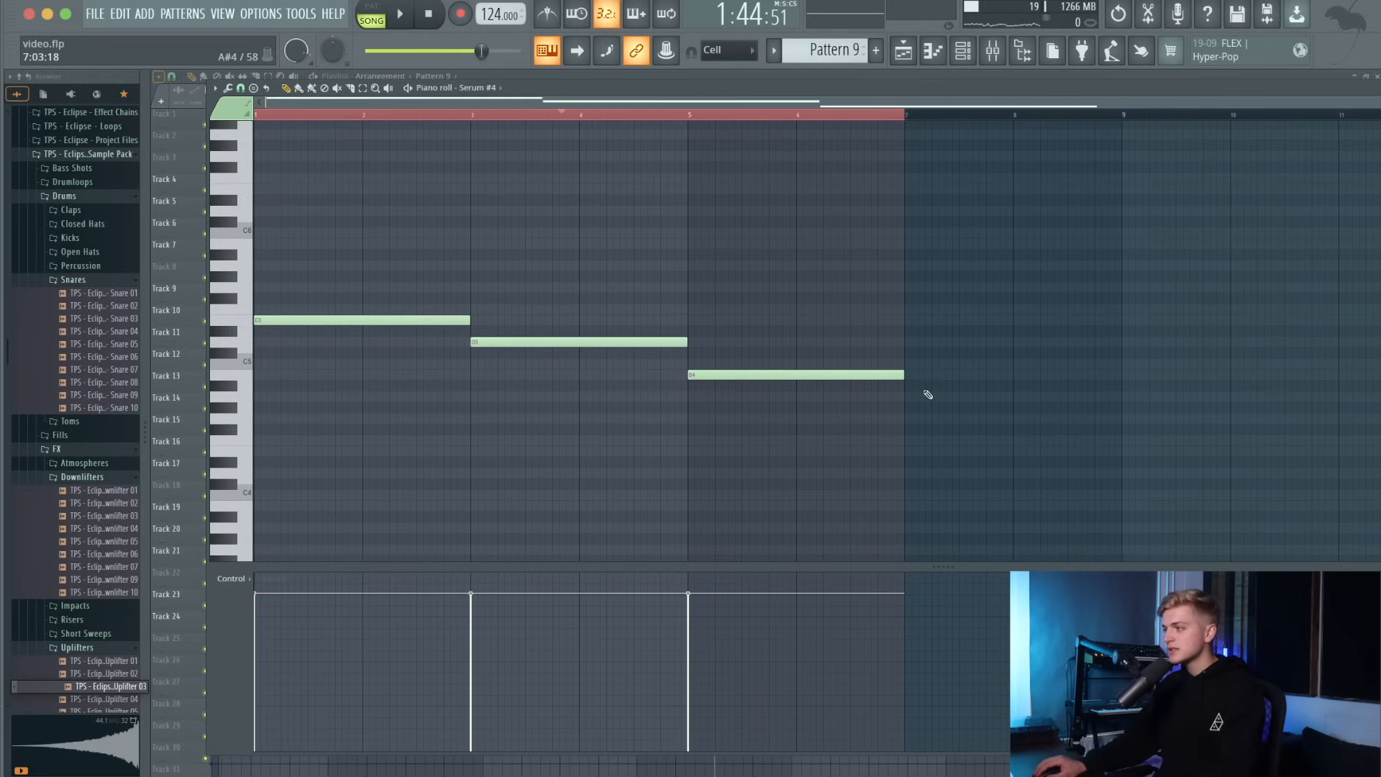
Lengthen the last note to four bars and layer the melody in two octaves, starting on E4 and E3.
key("space")
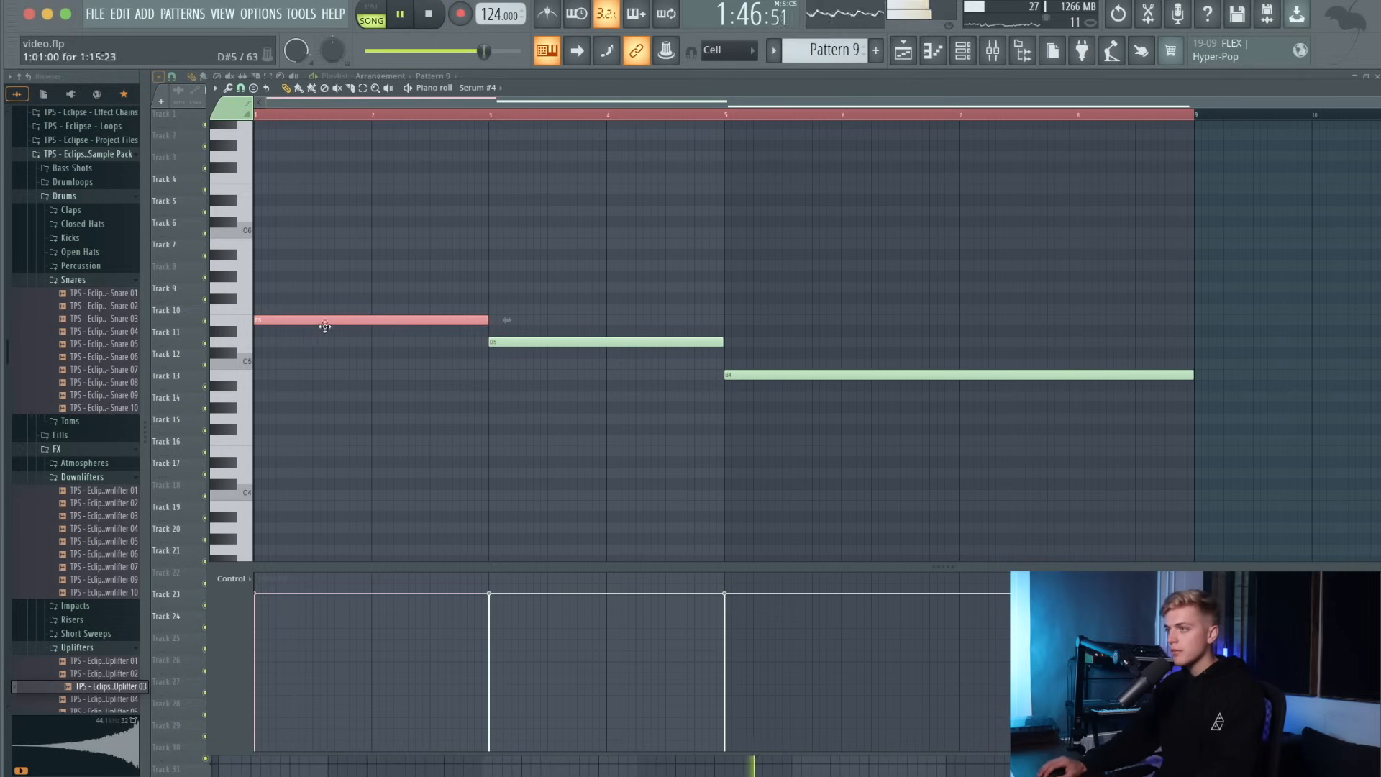
left_click_drag(395, 283, 936, 546)
key("super+b")
scroll(967, 543, "up", 3)
left_click_drag(598, 385, 125, 372)
key("super+Down")
key("super+a")
key("super+Down")
Raise the first note of the upper layer to G4.
left_click(348, 351, "super")
scroll(348, 352, "up", 1)
key("shift+Up")
key("shift+Up")
key("shift+Up")
key("shift+Up")
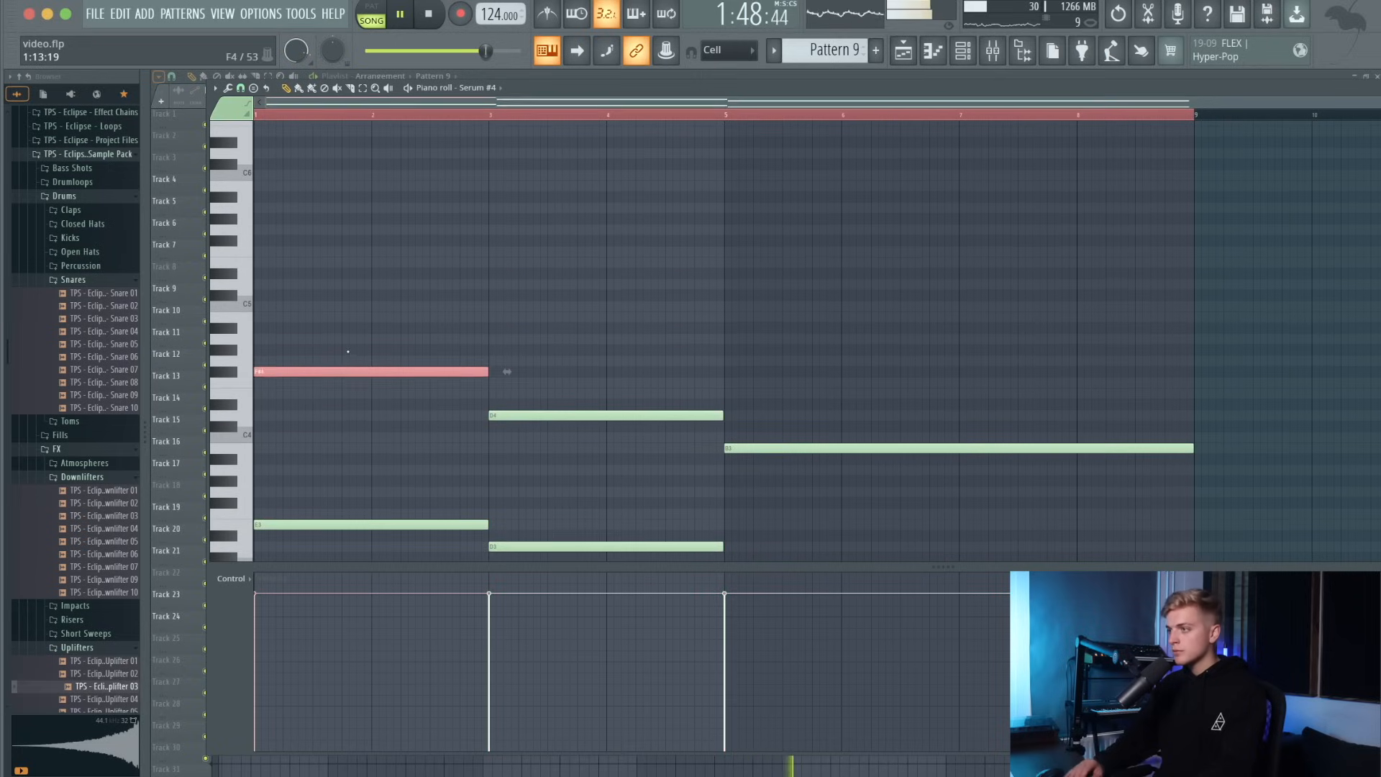
key("shift+Down")
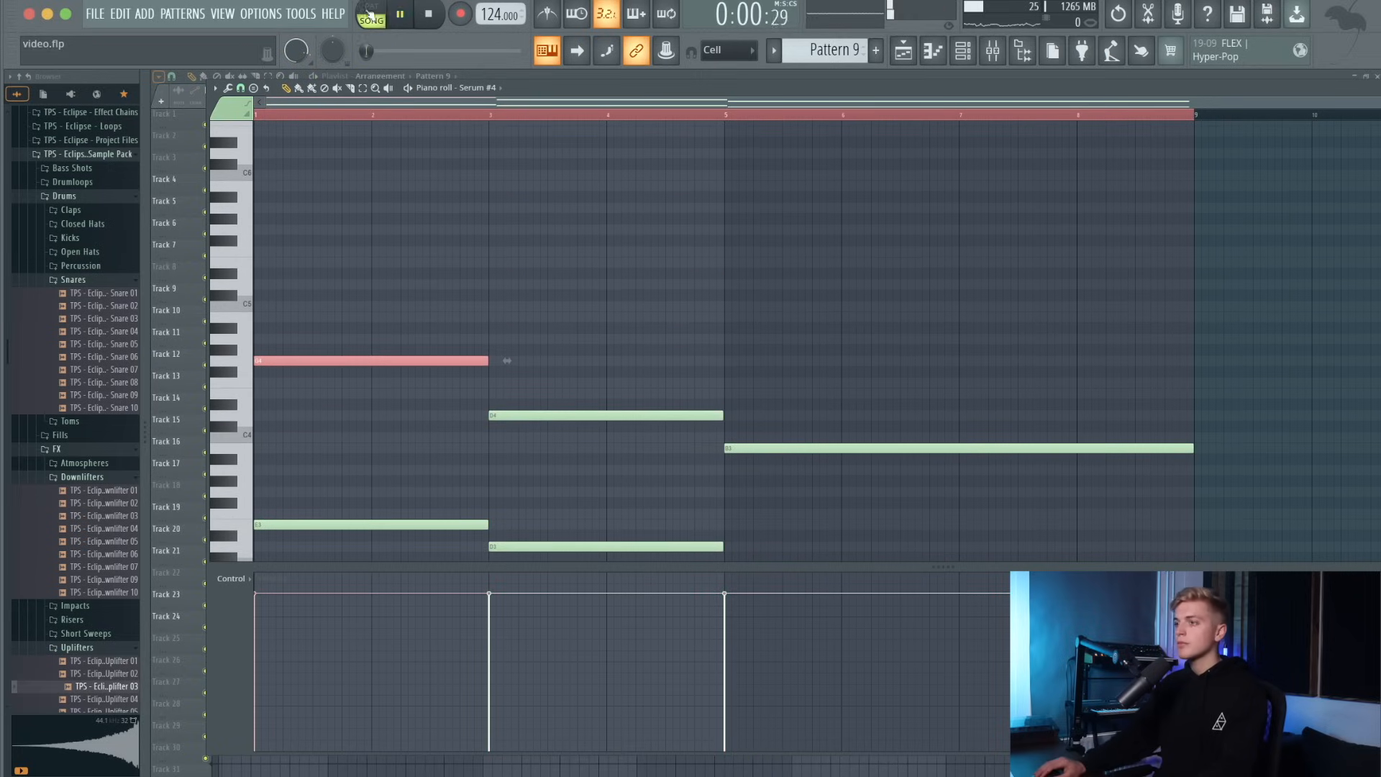
Play Pattern 9 on its own and raise the upper layer's second note to F#4.
key("space")
left_click(530, 437)
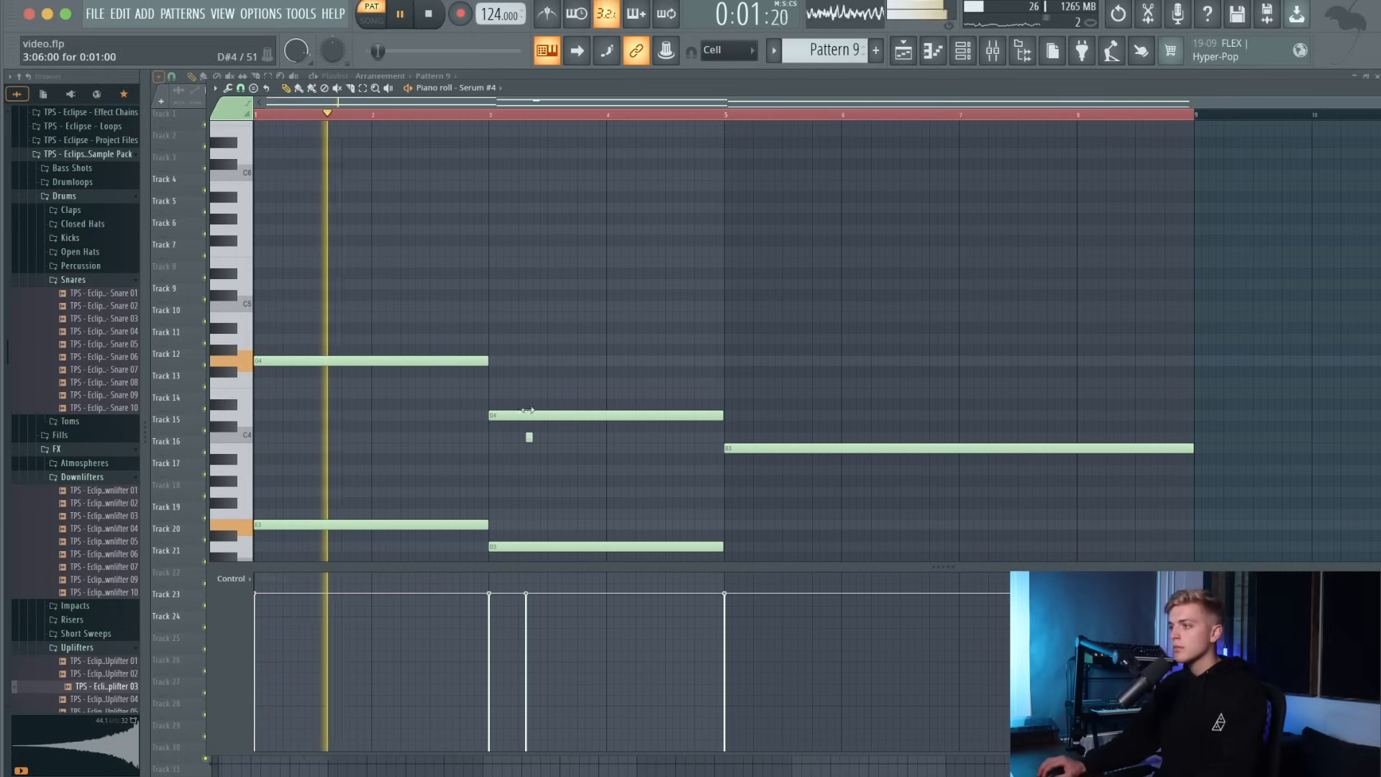
key("super+z")
left_click(530, 415, "super")
key("shift+Up")
key("shift+Up")
key("shift+Up")
key("shift+Up")
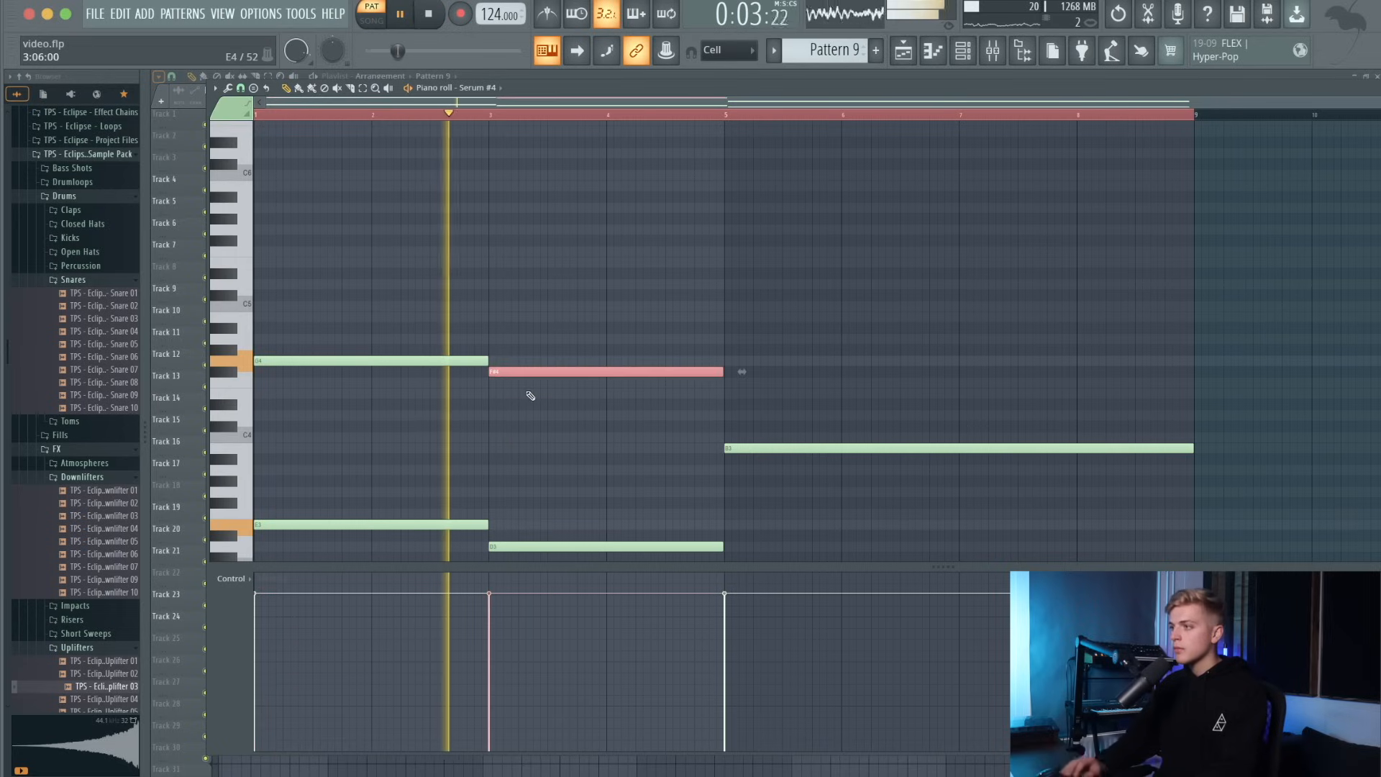
Raise the upper layer's last note to D4.
scroll(603, 403, "down", 2)
left_click(769, 383, "super")
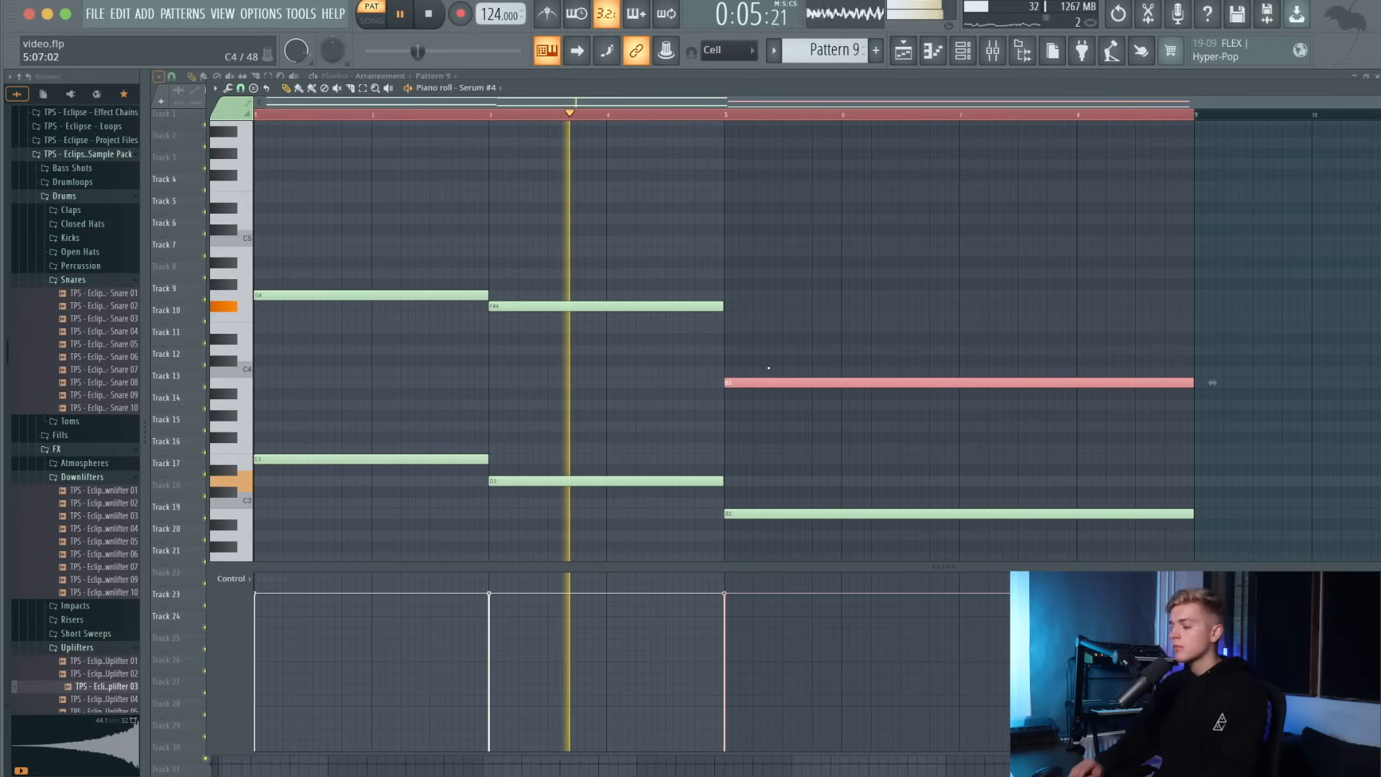
key("super+Down")
key("super+c")
key("super+v")
key("shift+Up")
key("shift+Up")
key("shift+Up")
key("super+Up")
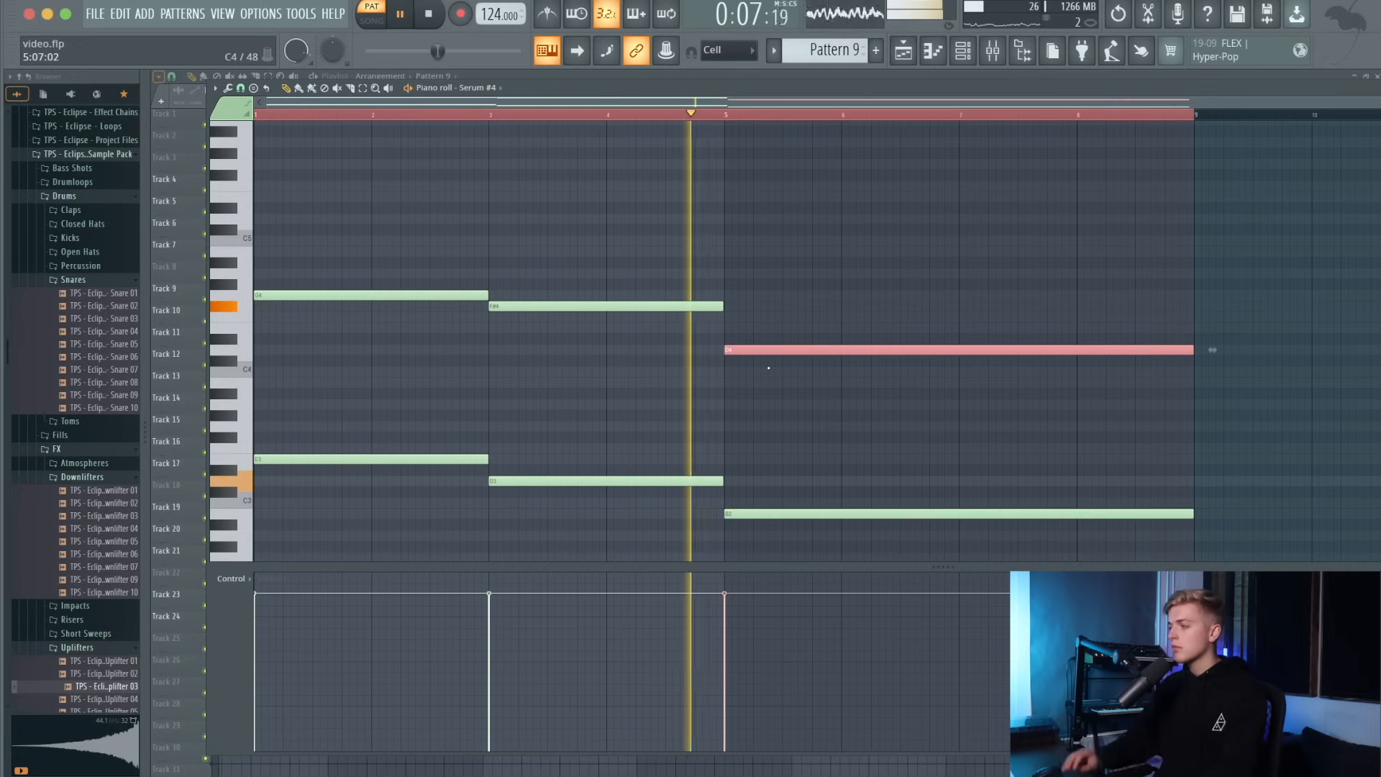
Transpose all notes in the pattern up one octave.
key("super+a")
key("super+Up")
key("super+d")
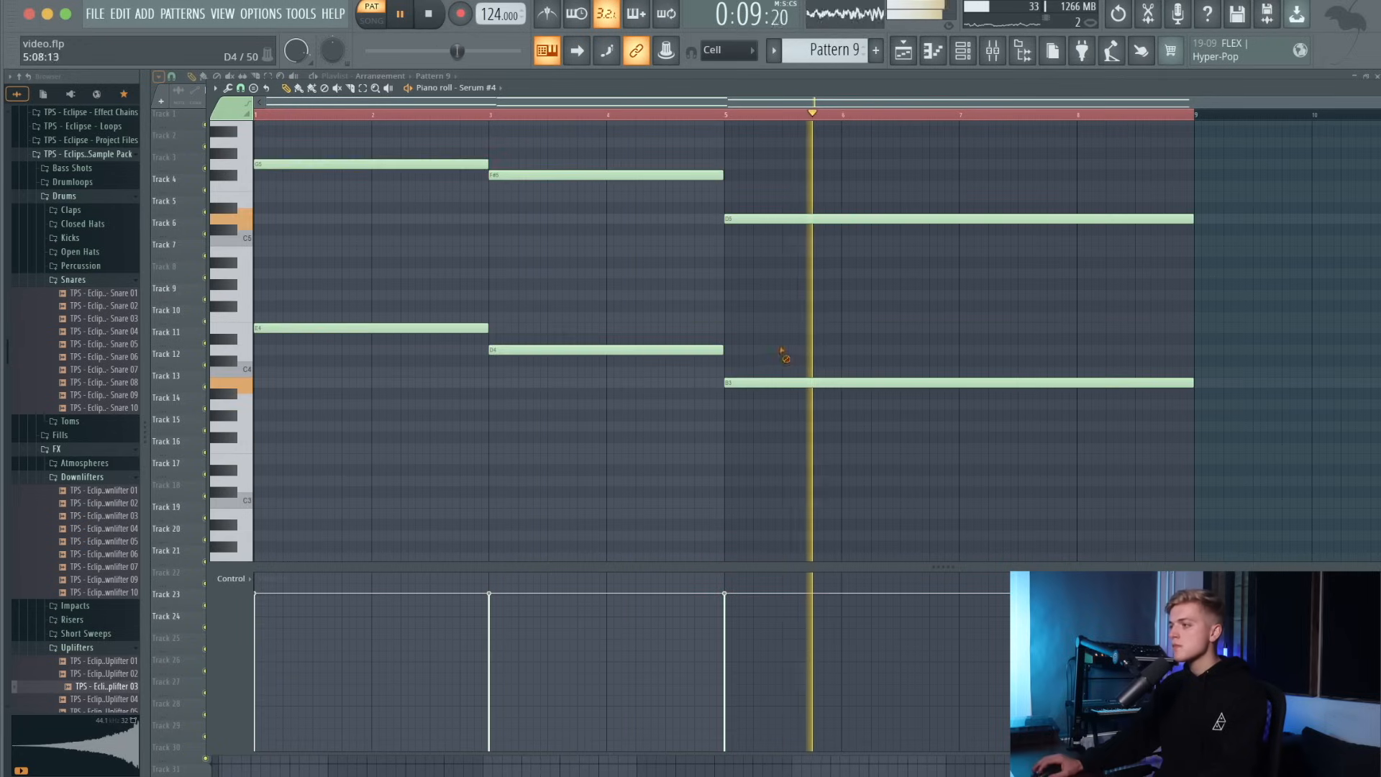
Transpose the upper layer of notes up another octave and replay the pattern.
scroll(743, 303, "up", 1)
left_click_drag(807, 312, 331, 181)
key("super+Up")
scroll(331, 181, "up", 2)
key("space")
key("space")
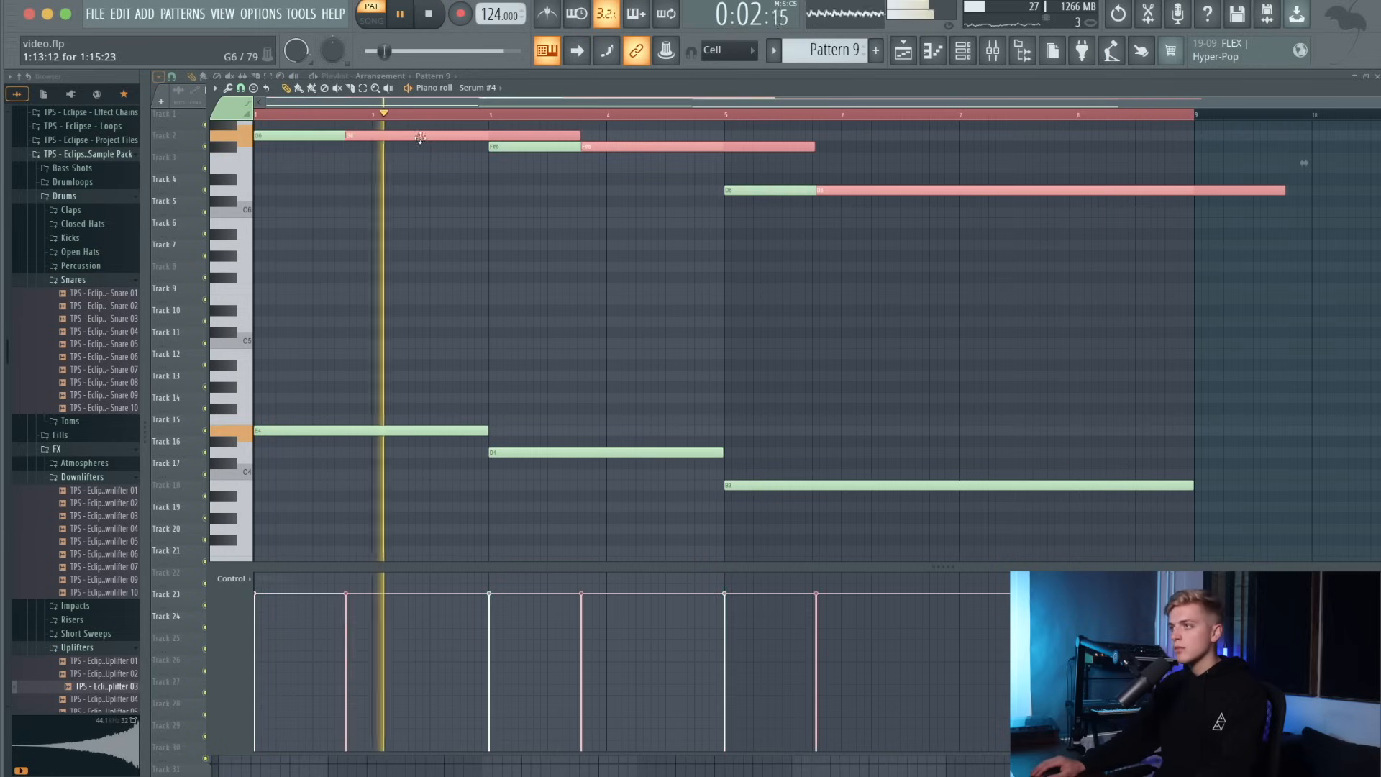
Duplicate the upper layer in place, shift the copy down one octave and replay the pattern.
key("super+c")
key("super+v")
key("super+Down")
key("space")
key("space")
key("super+d")
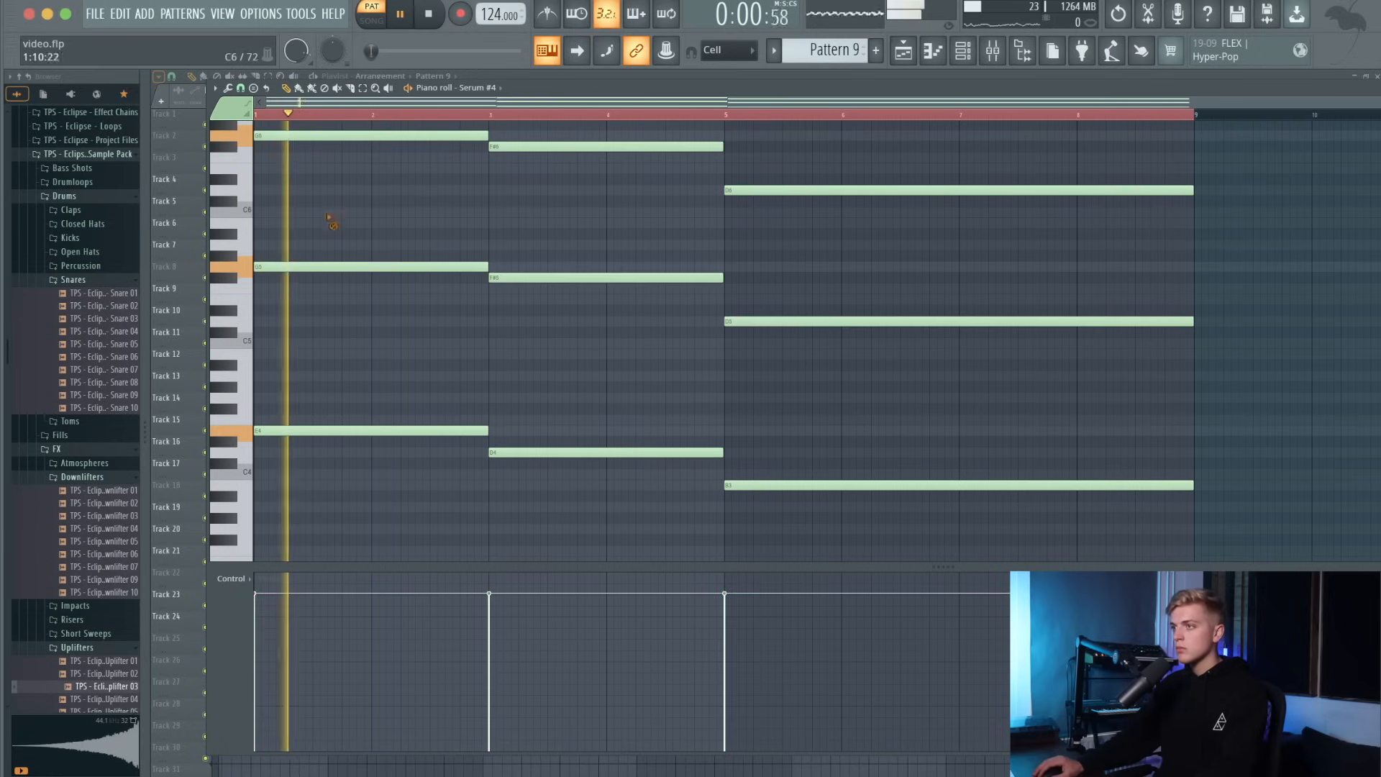
Add B5 notes to all three chords, two bars long for the first two and four bars for the last.
key("space")
left_click_drag(357, 227, 489, 224)
key("space")
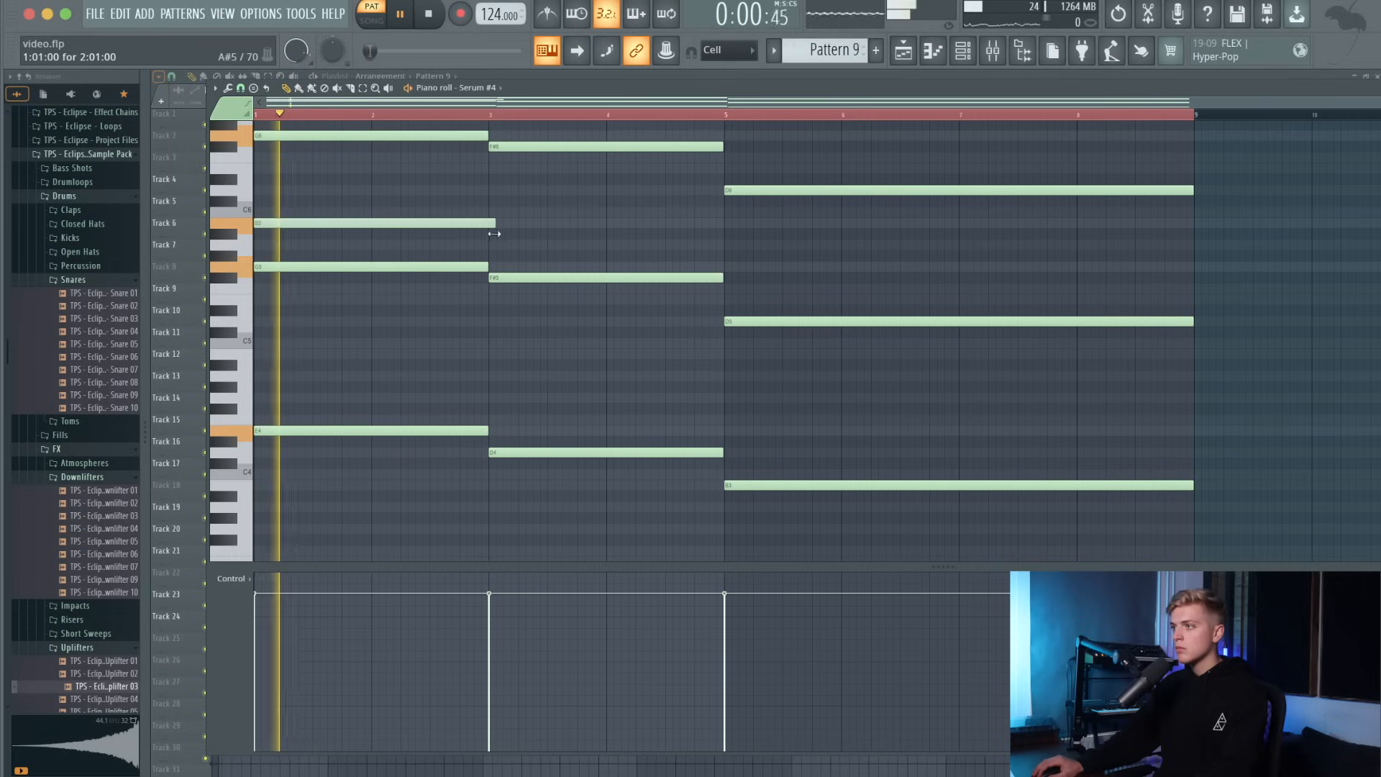
left_click(494, 222)
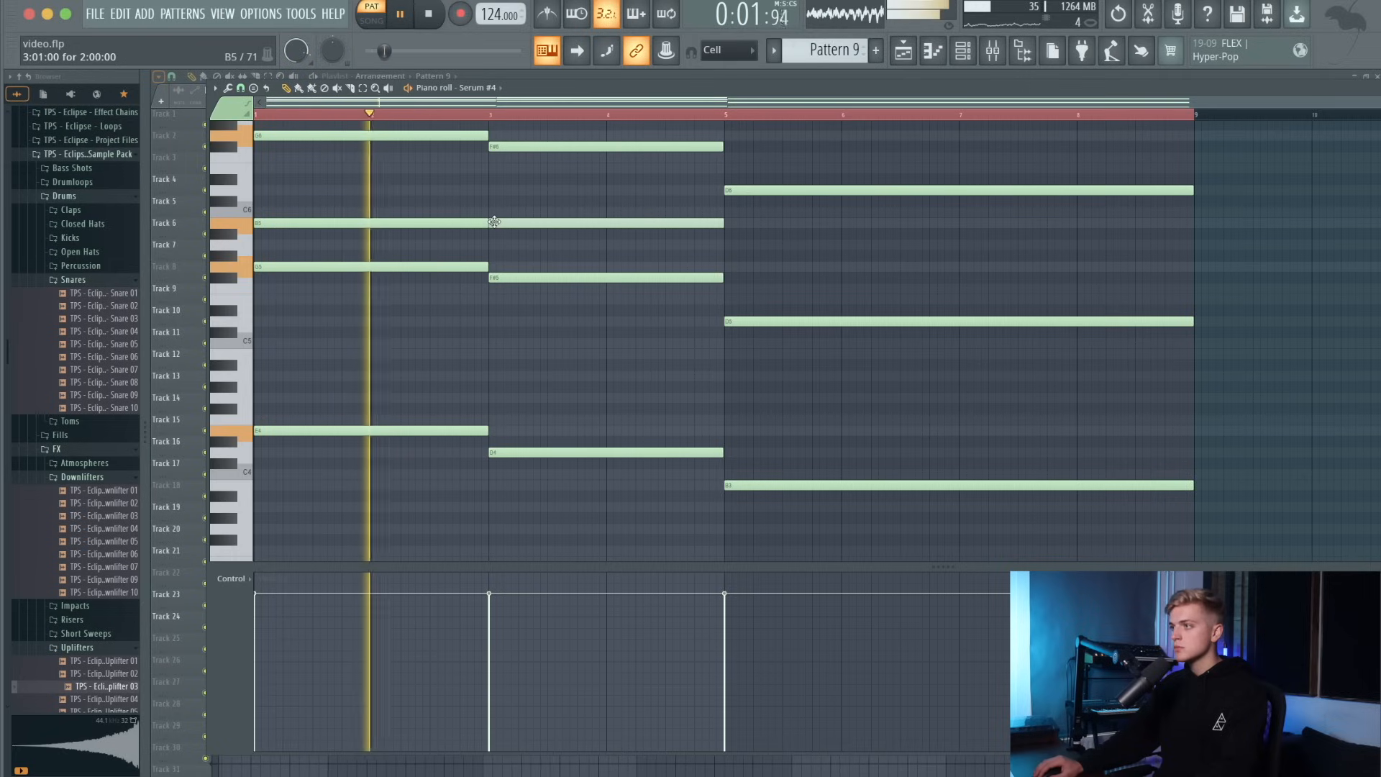
left_click(748, 223)
left_click_drag(957, 223, 1191, 229)
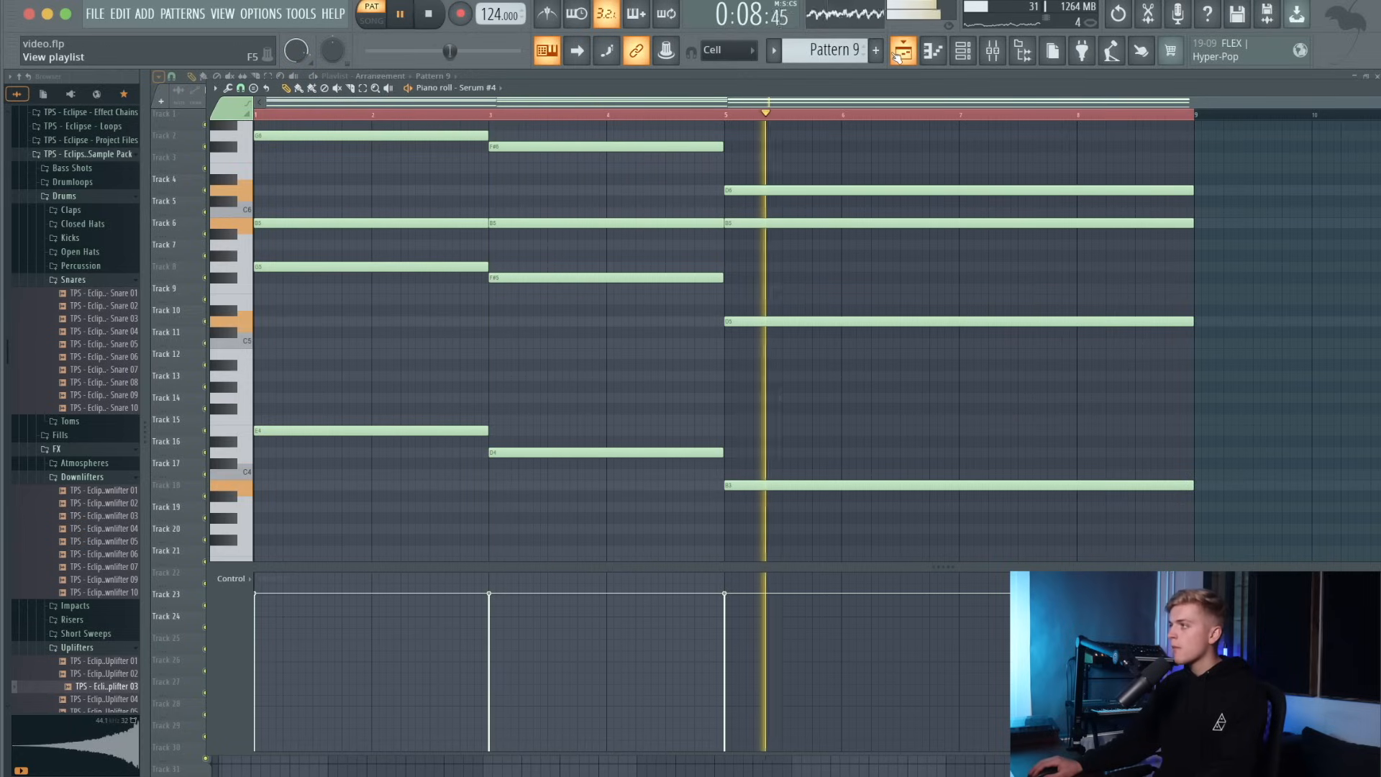
Place Pattern 9 on Track 8 at bar 57 with a second copy at bar 65, and play the song.
key("space")
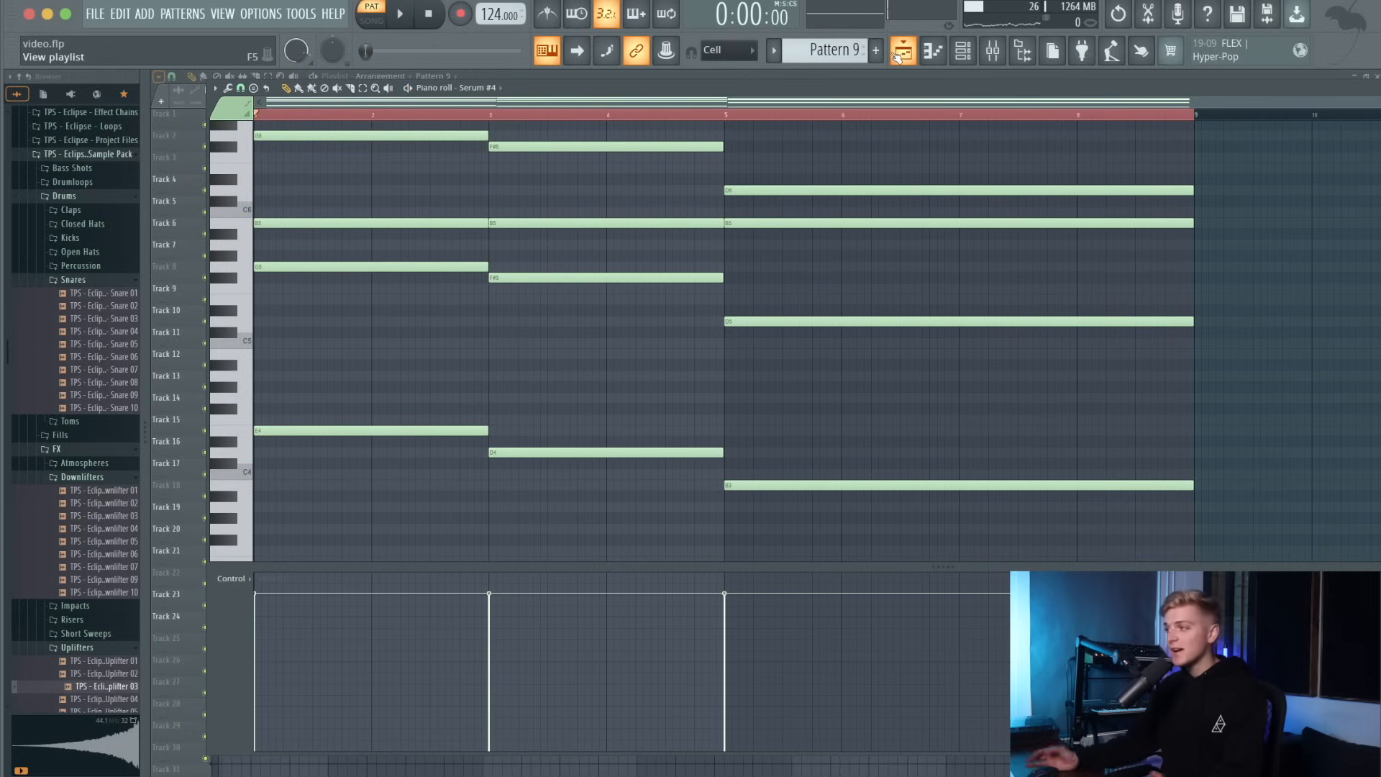
left_click(899, 52)
scroll(724, 222, "down", 3)
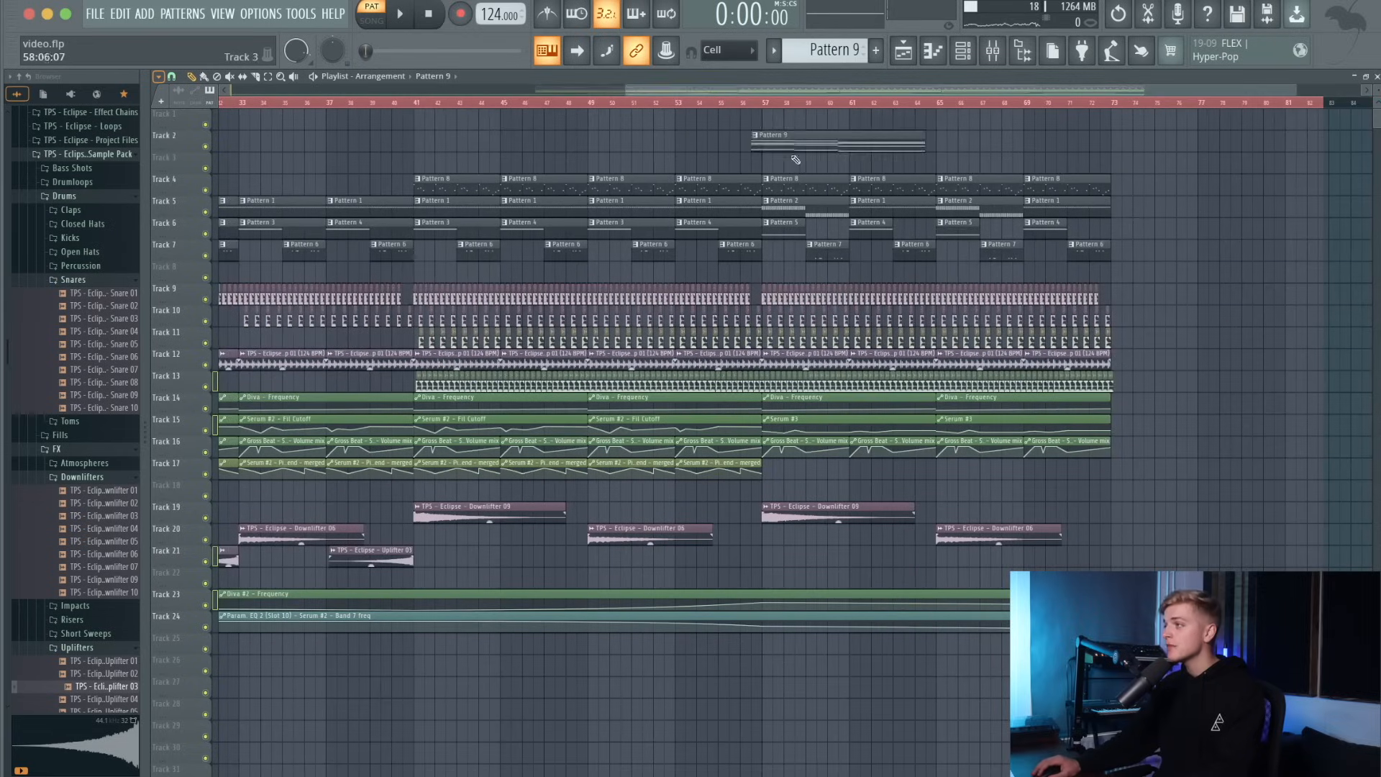
scroll(809, 263, "down", 3)
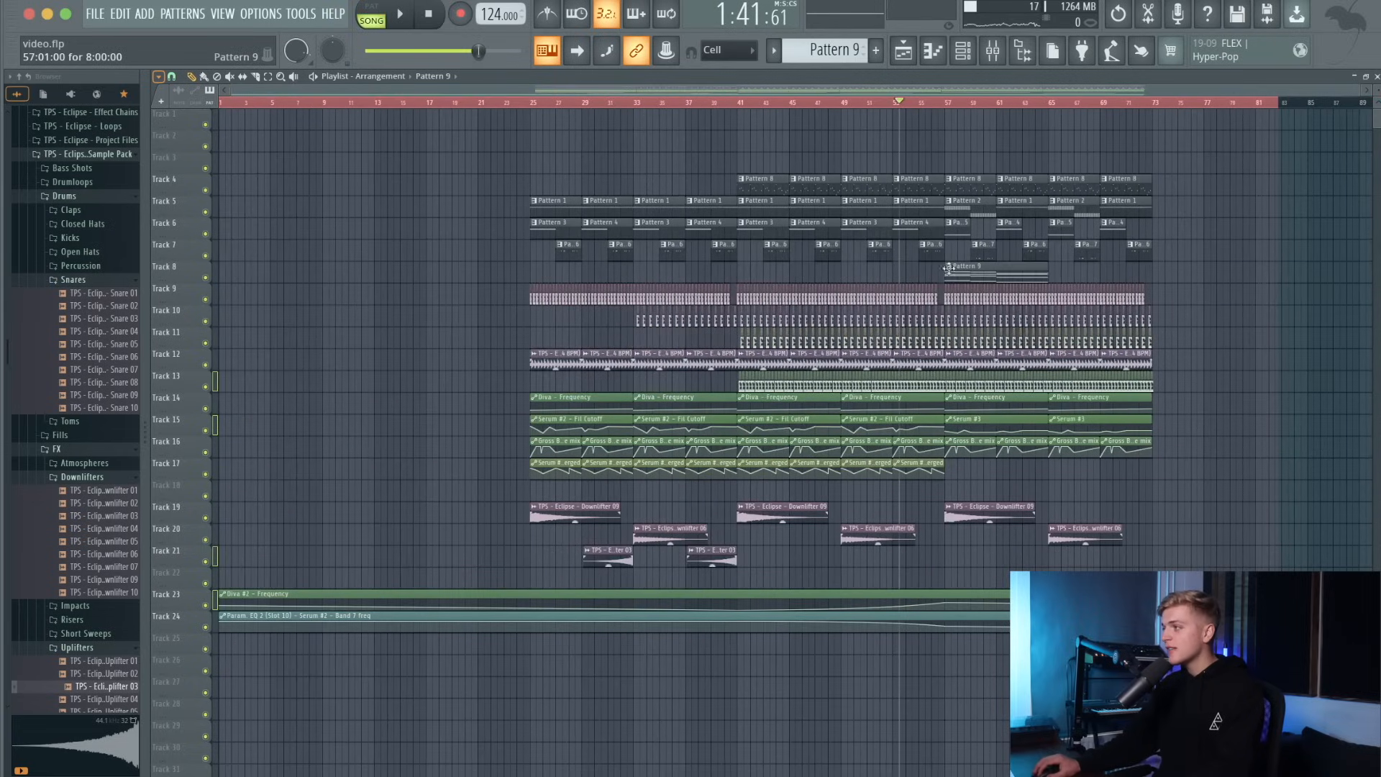
scroll(948, 268, "up", 5)
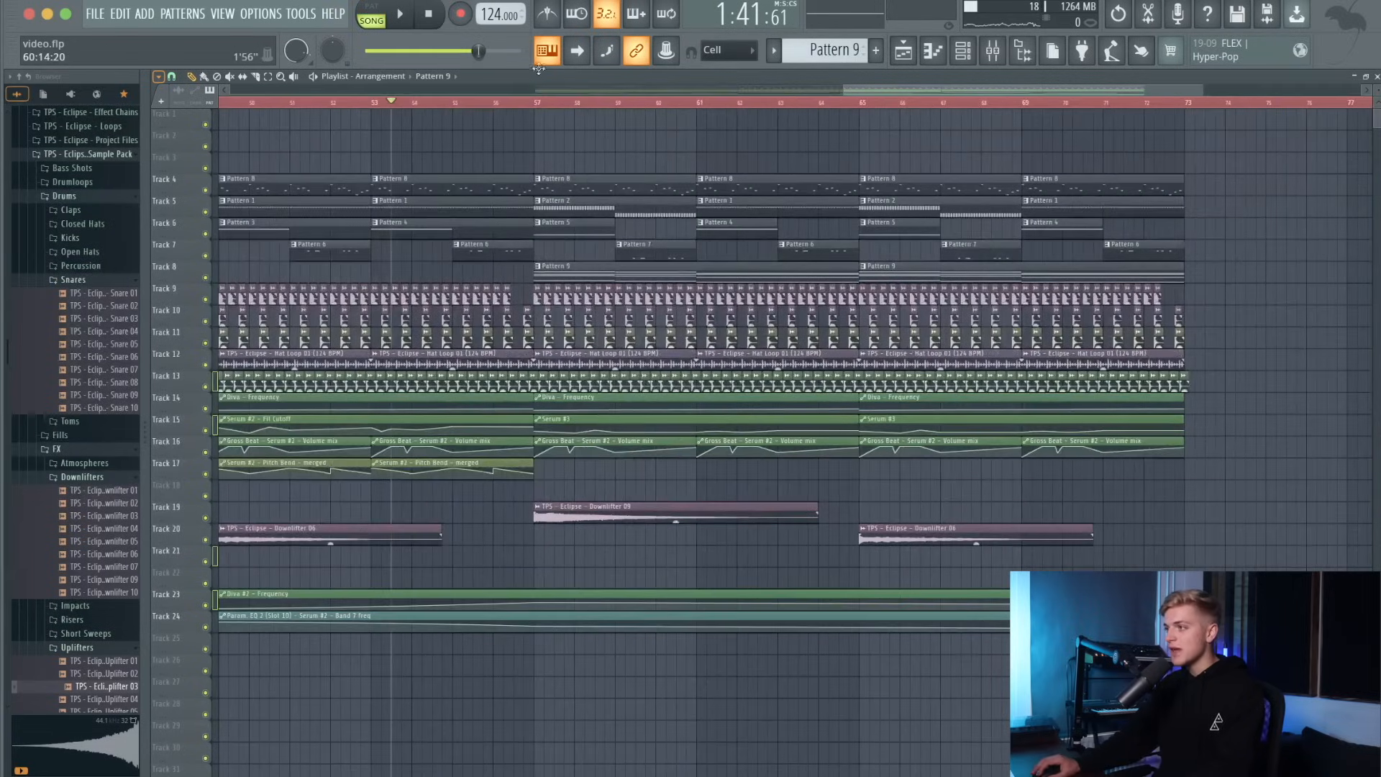
scroll(533, 135, "down", 4)
key("space")
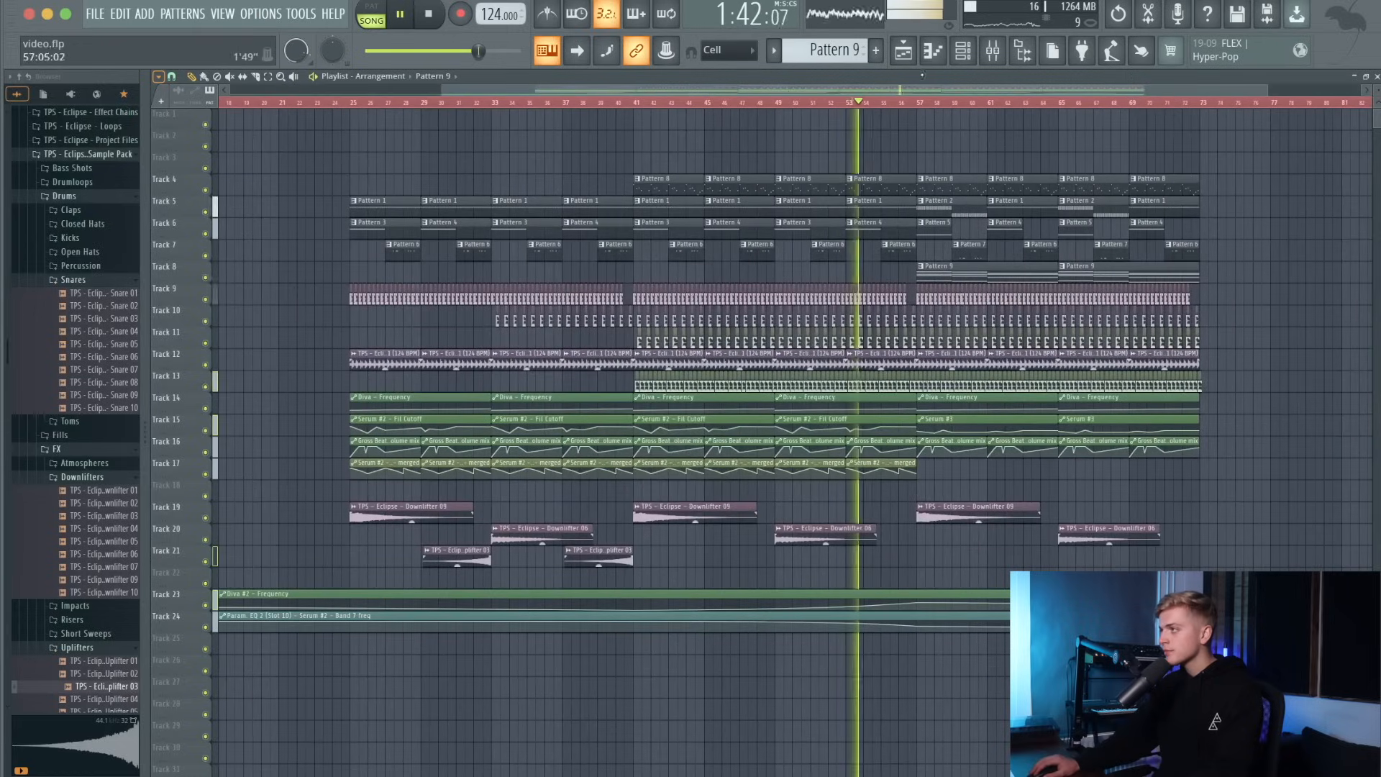
Route the Serum #4 channel to mixer Insert 25 and load Fruity Parametric EQ 2 in its second effect slot.
key("F9")
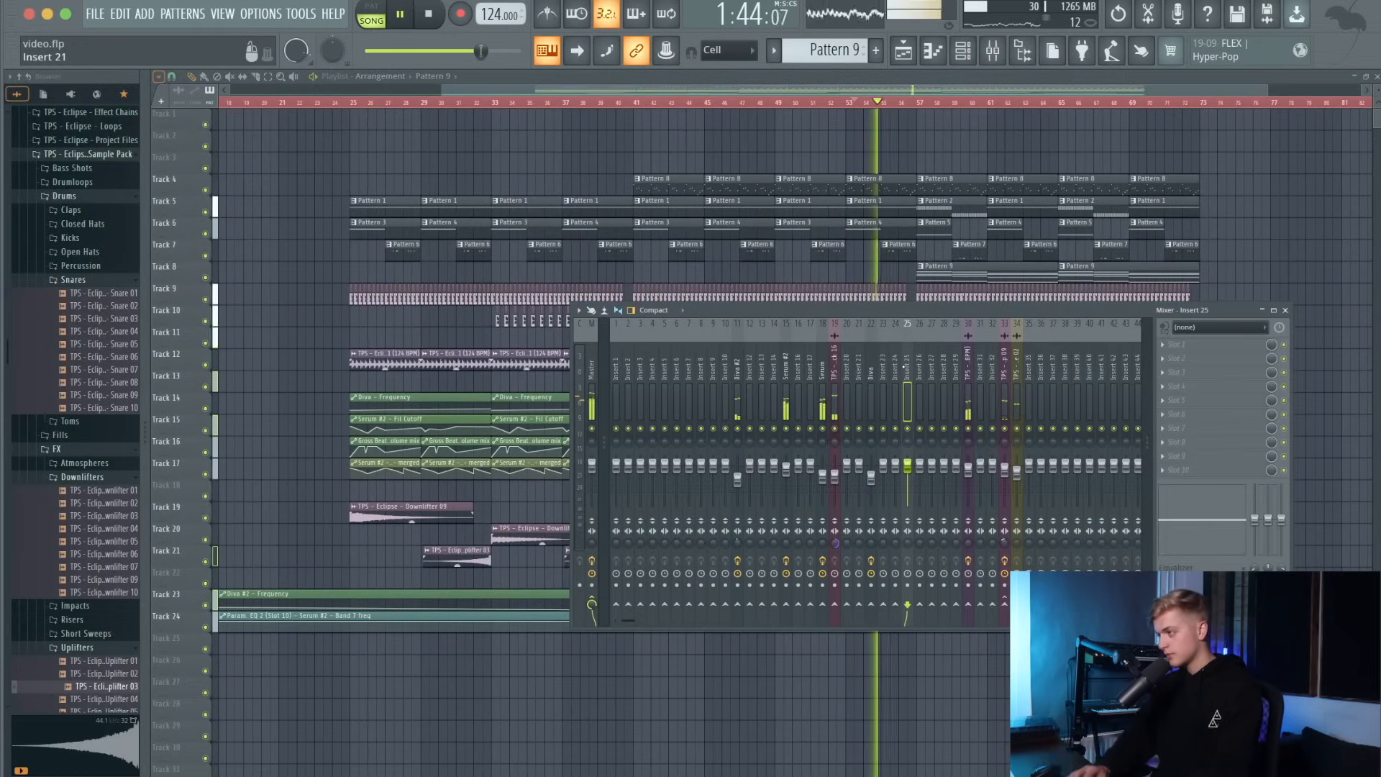
key("super+l")
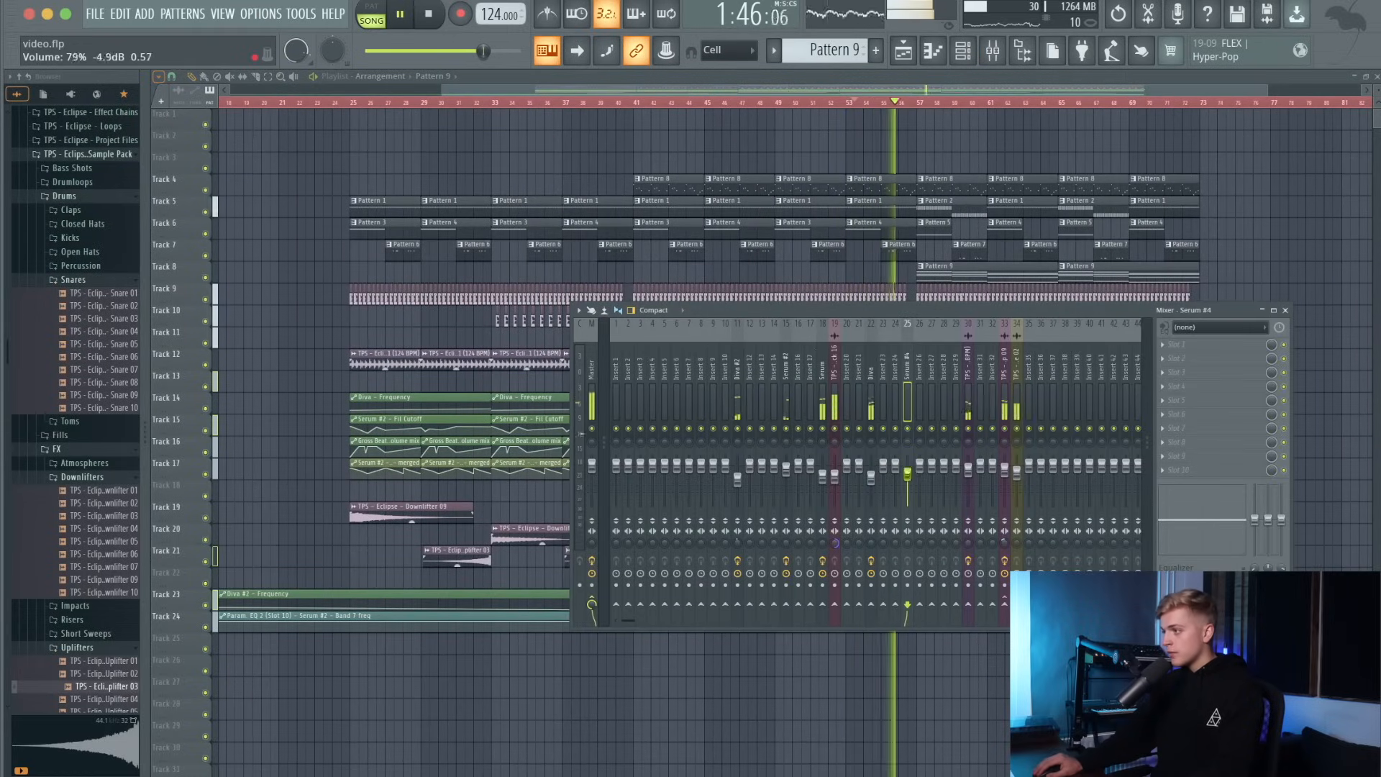
left_click(1180, 358)
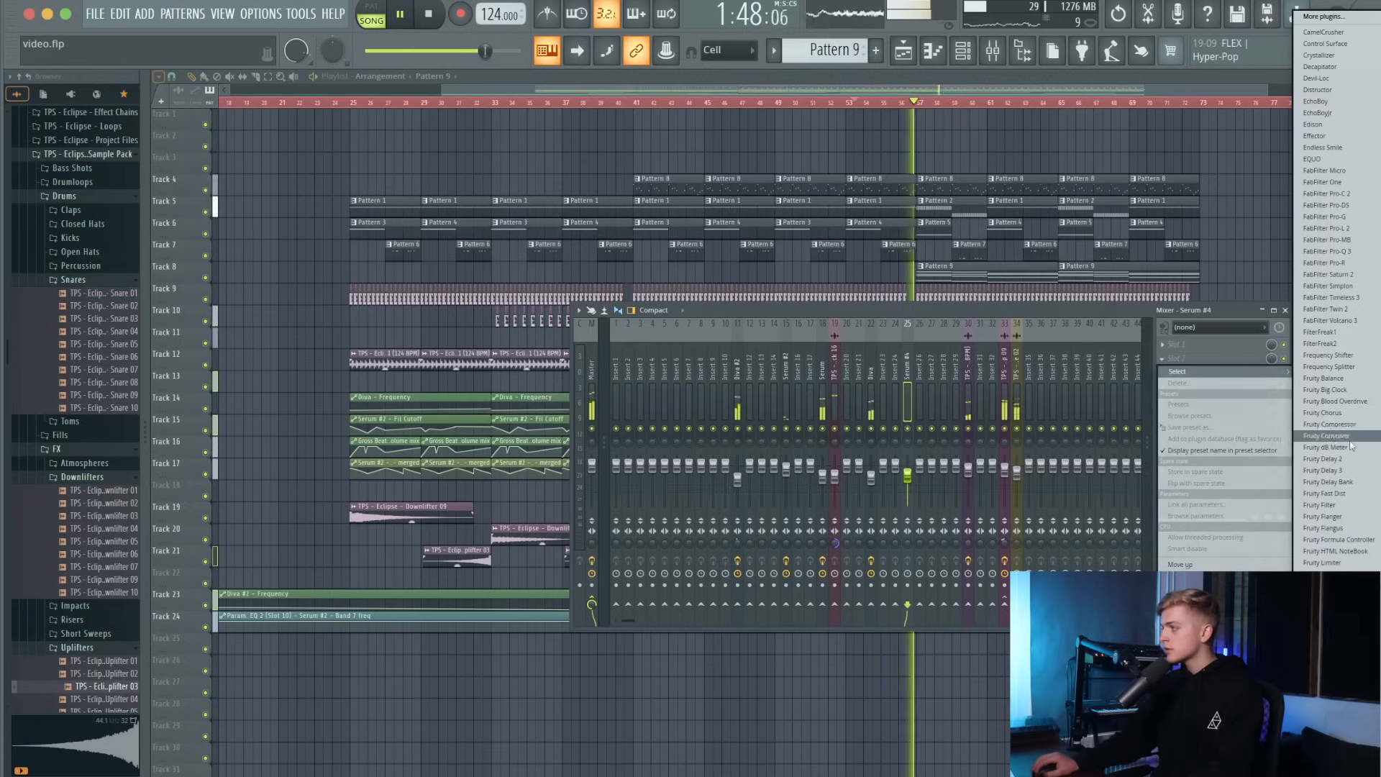
left_click(1331, 632)
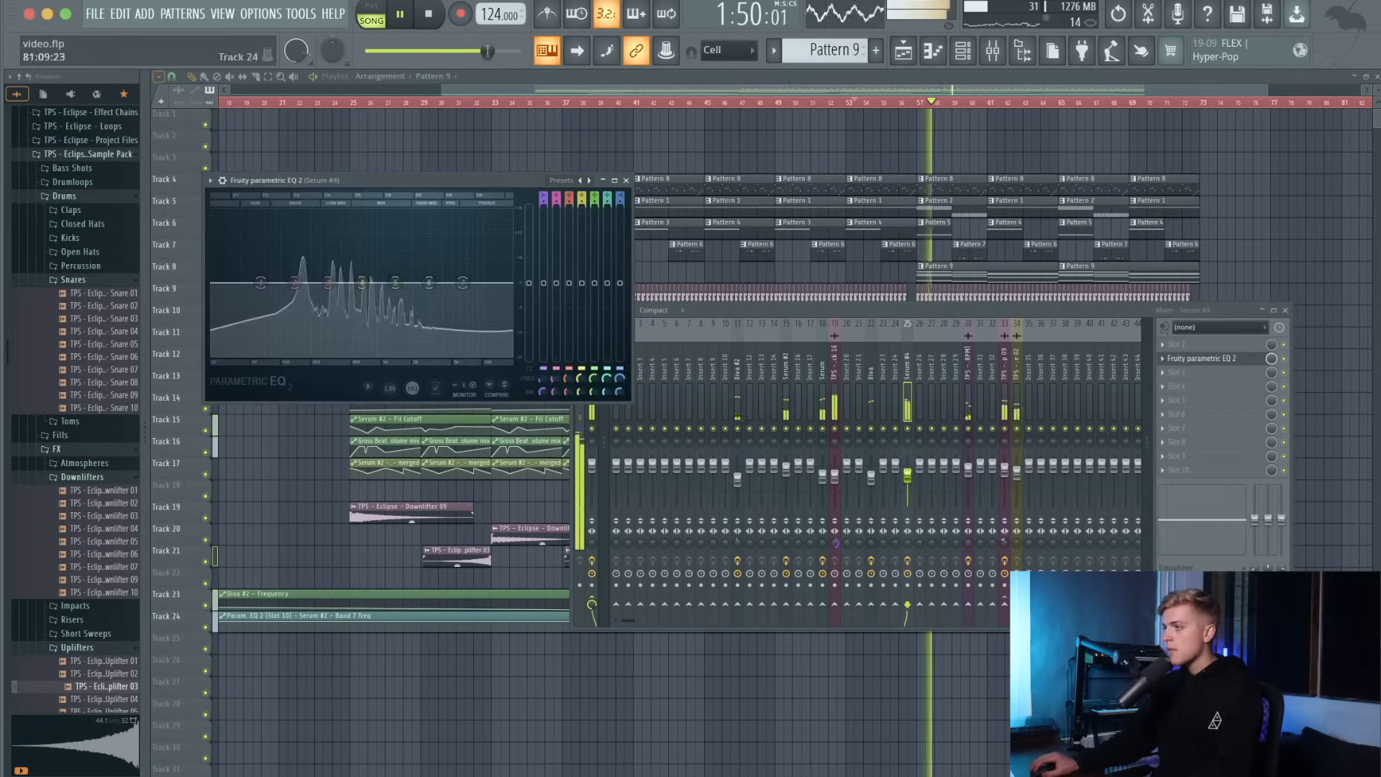
Cut the lows of Serum #4 in the EQ, boost band 4 by about 1.4 dB near 1325 Hz, and lower its mixer fader.
left_click_drag(911, 471, 911, 479)
left_click_drag(261, 282, 271, 356)
left_click_drag(364, 282, 395, 278)
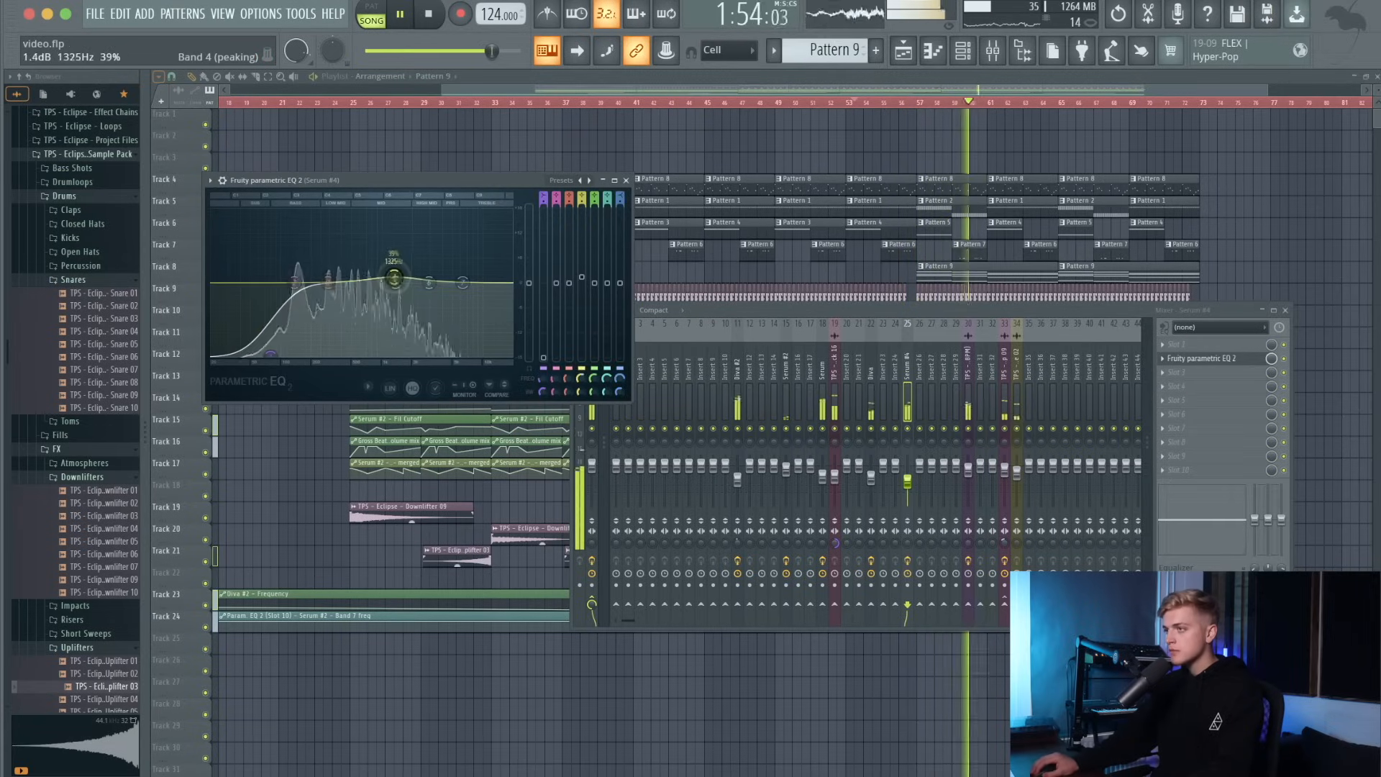
left_click_drag(908, 481, 907, 483)
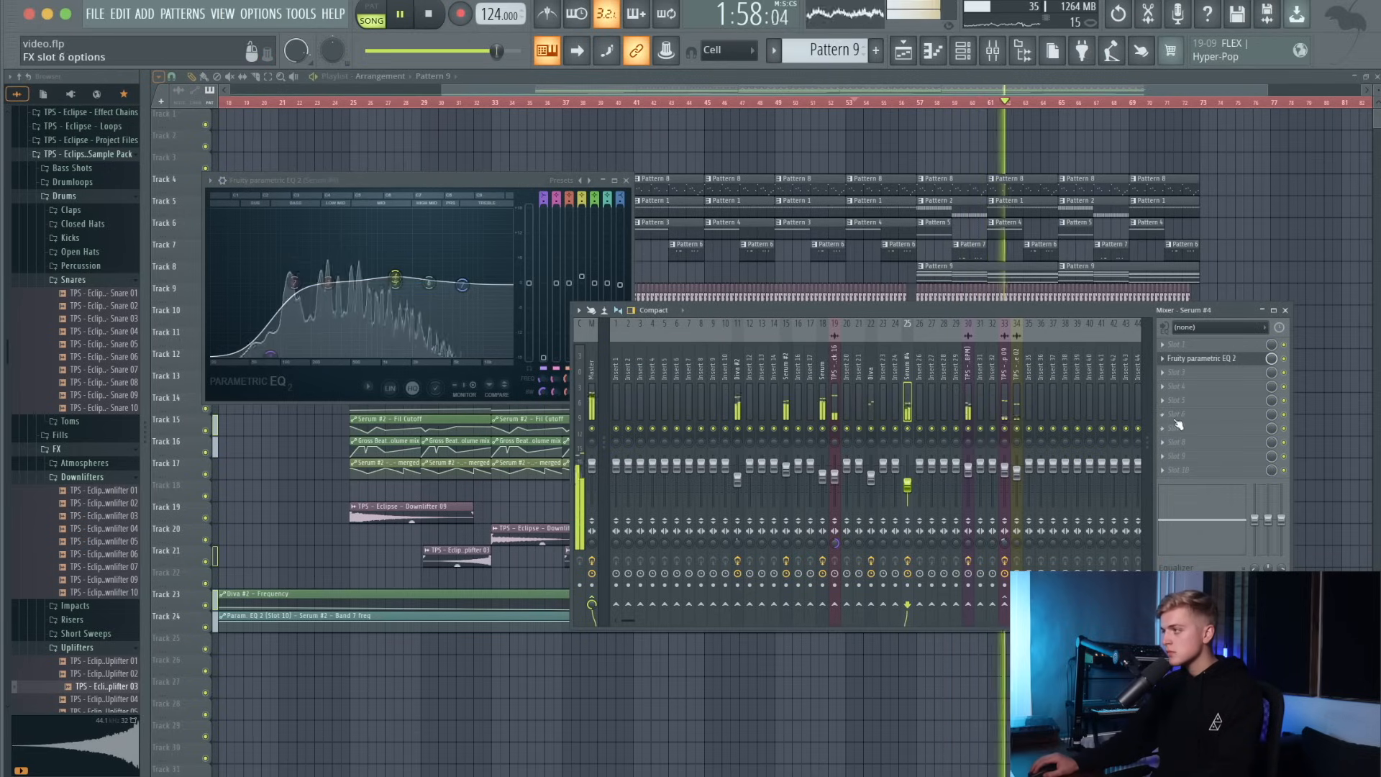
Lower the Serum #4 filter cutoff to about 300 Hz and add Kickstart 2 in the last effect slot with a 91% mix.
left_click(964, 51)
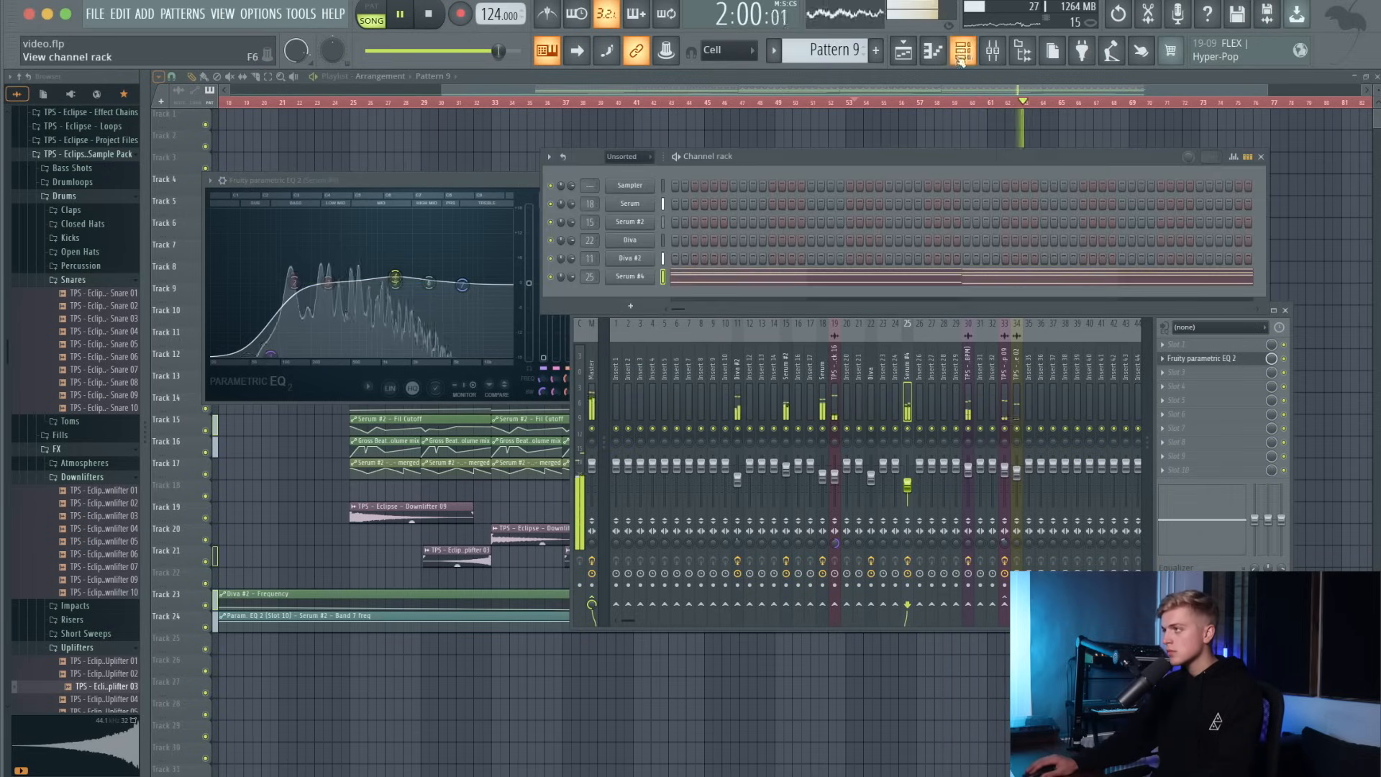
left_click(617, 279)
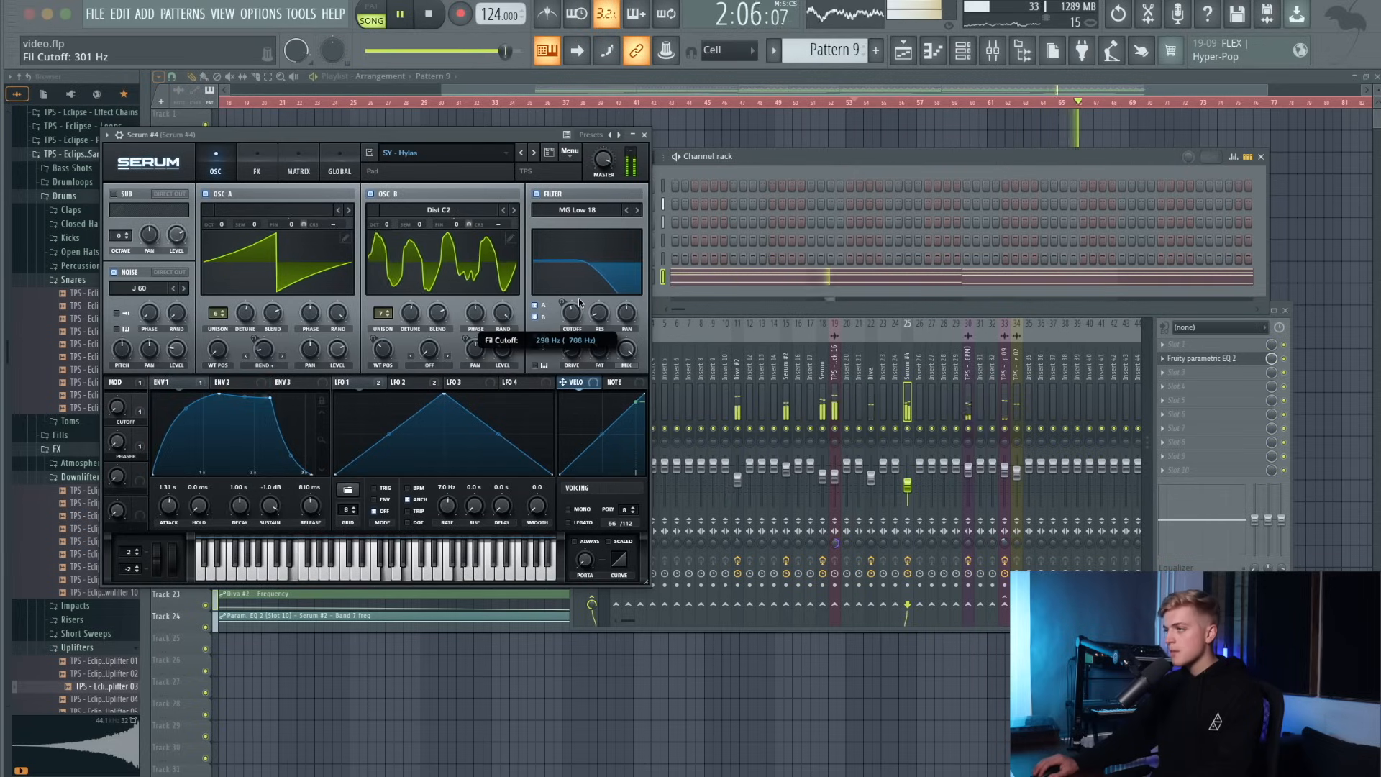
left_click(1197, 469)
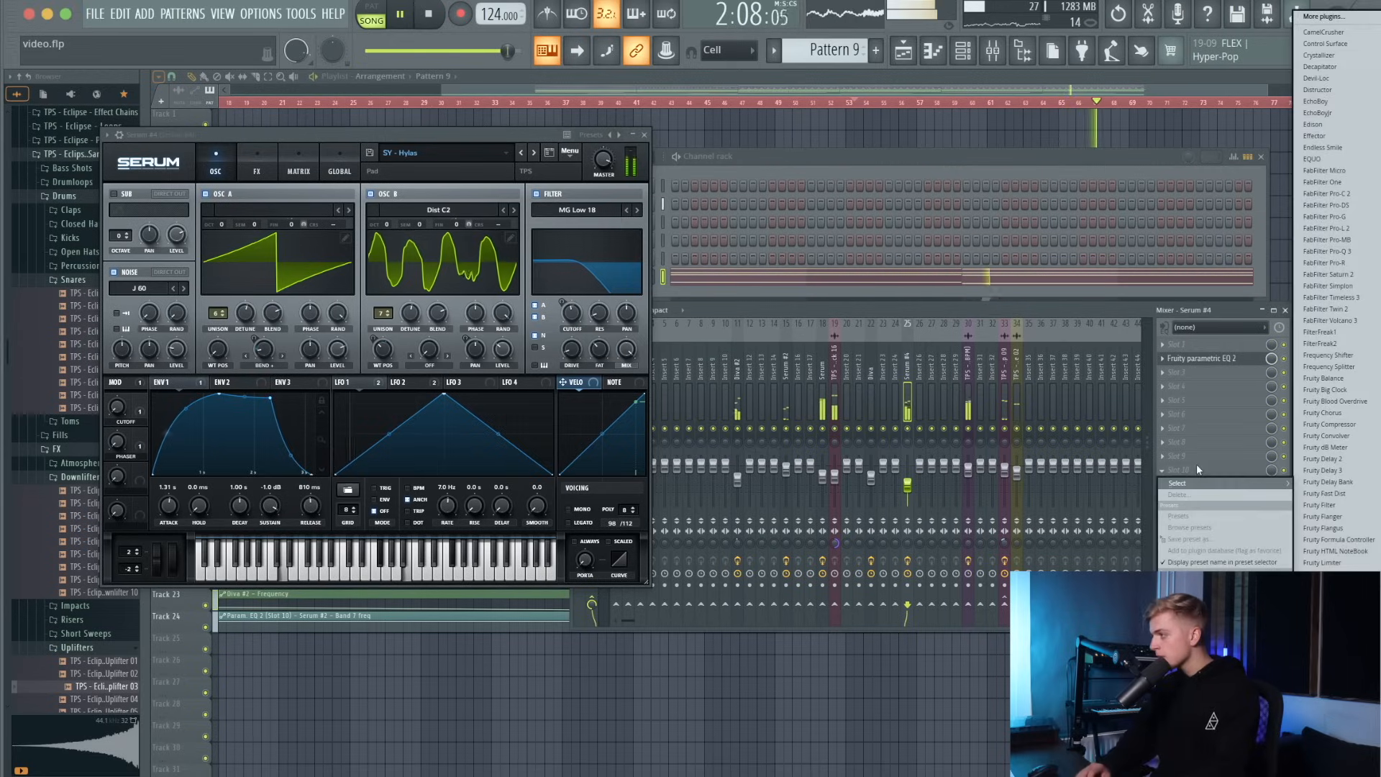
left_click(1331, 532)
left_click_drag(122, 189, 122, 202)
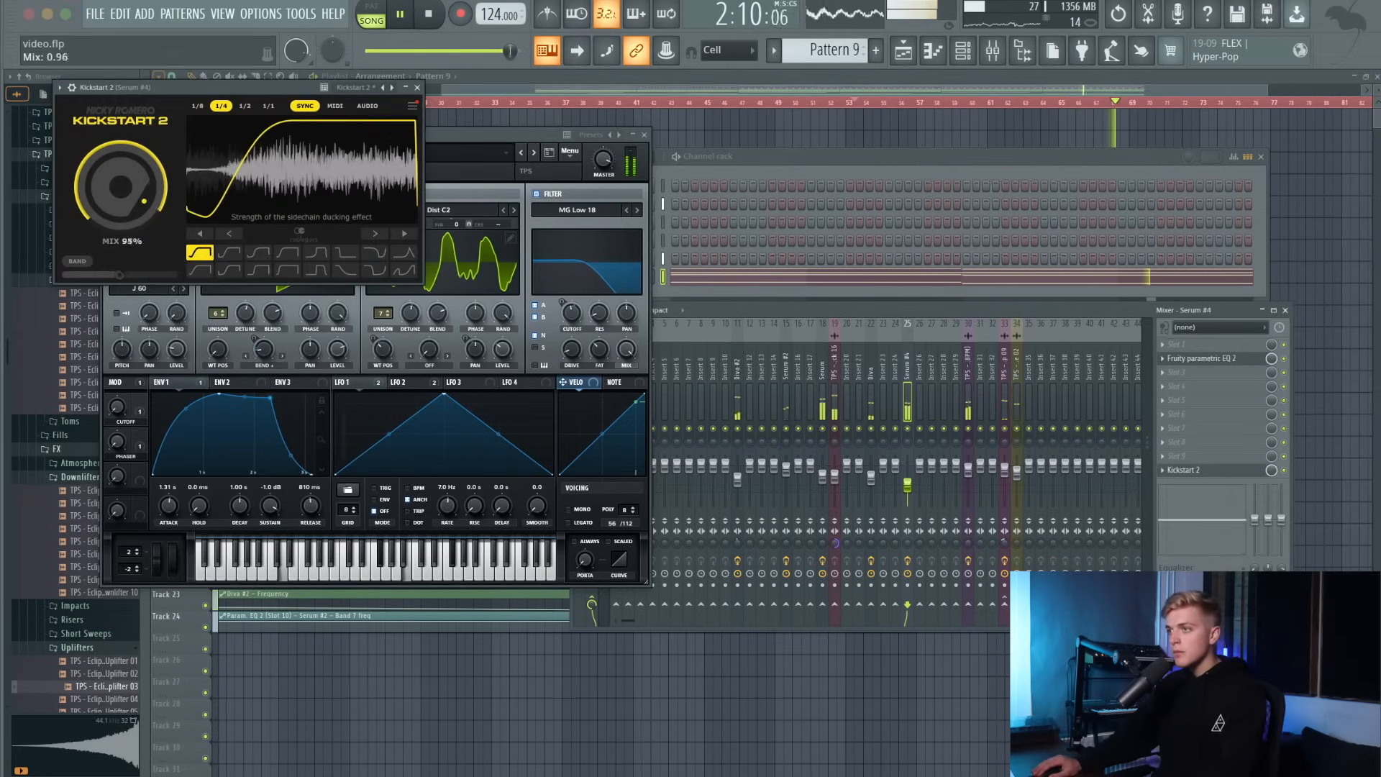
left_click_drag(907, 543, 907, 550)
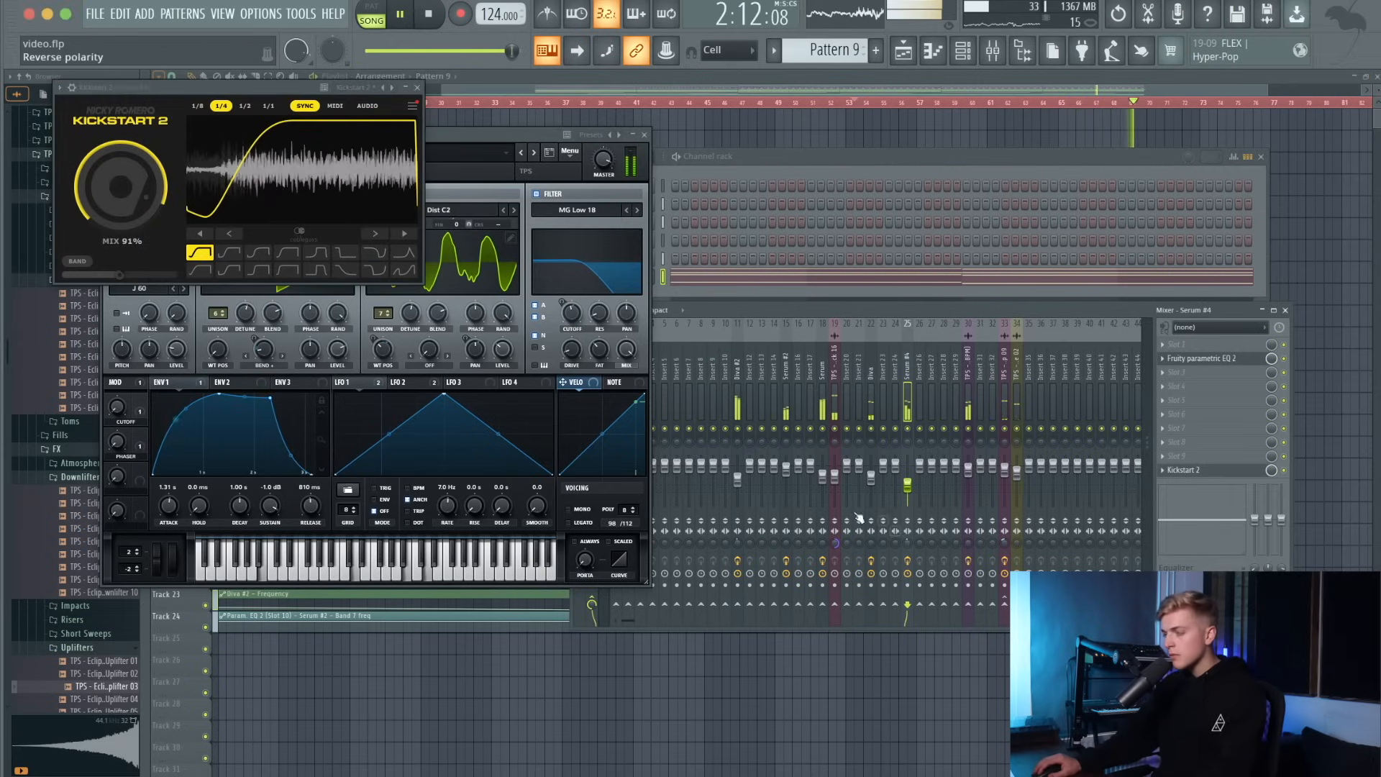
Set the Serum #4 filter cutoff to 158 Hz, create an automation clip for it, and close the plugin windows.
left_click(572, 316)
key("space")
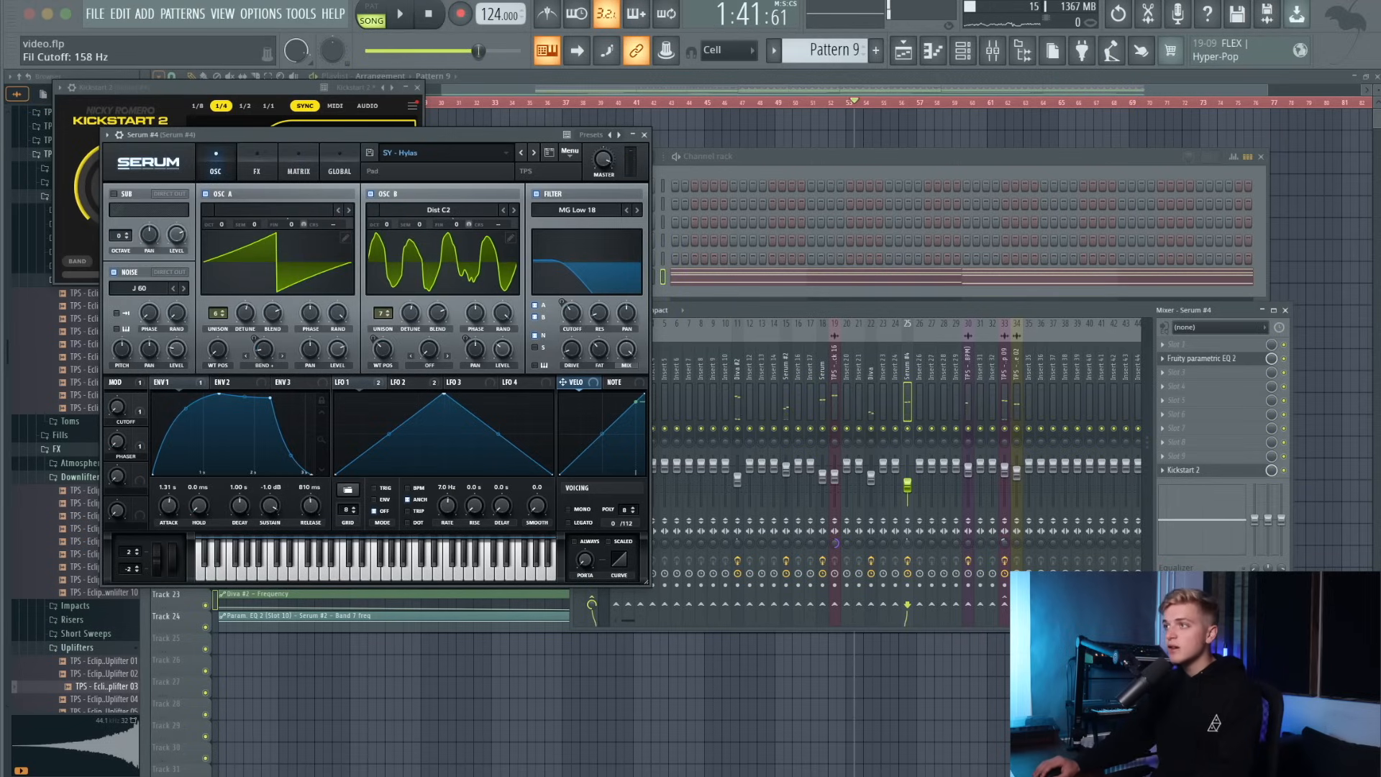
left_click(301, 13)
mouse_move(374, 168)
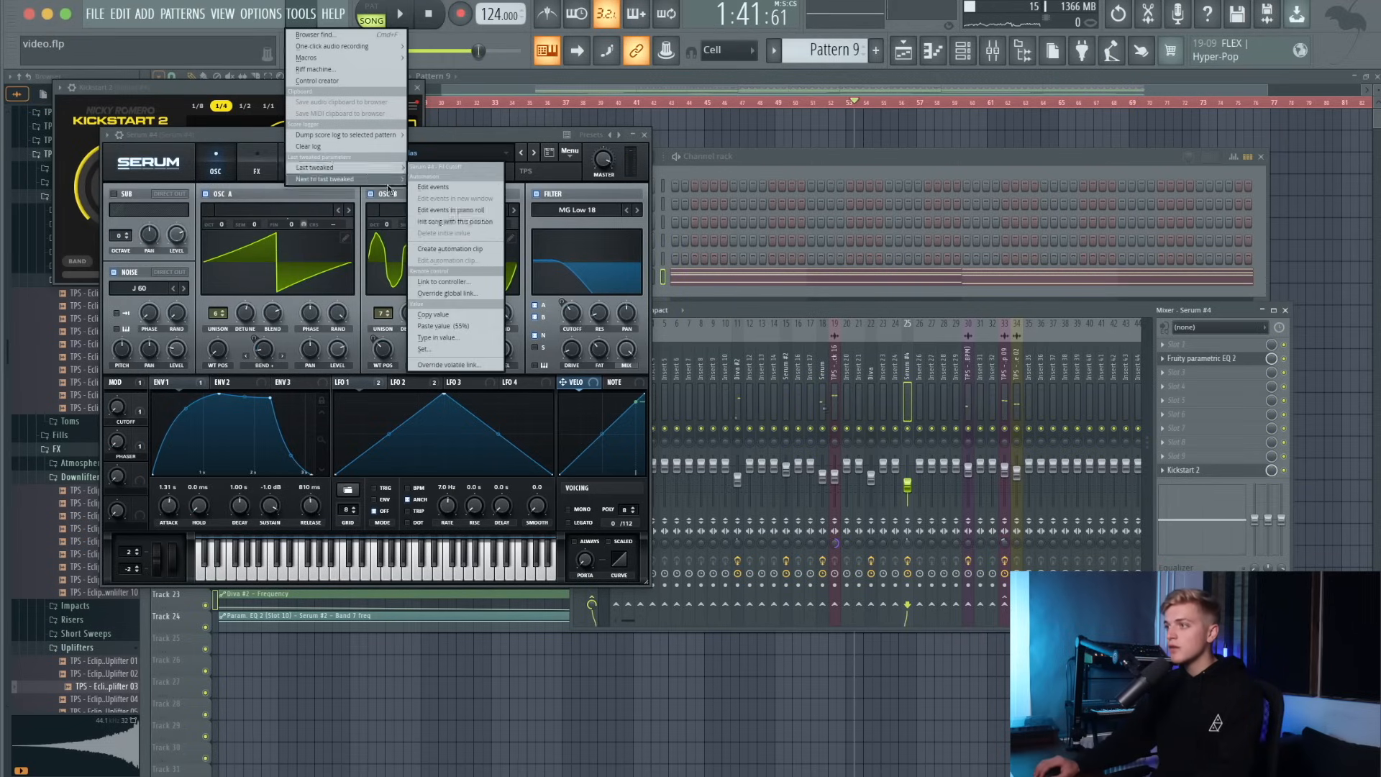
left_click(455, 248)
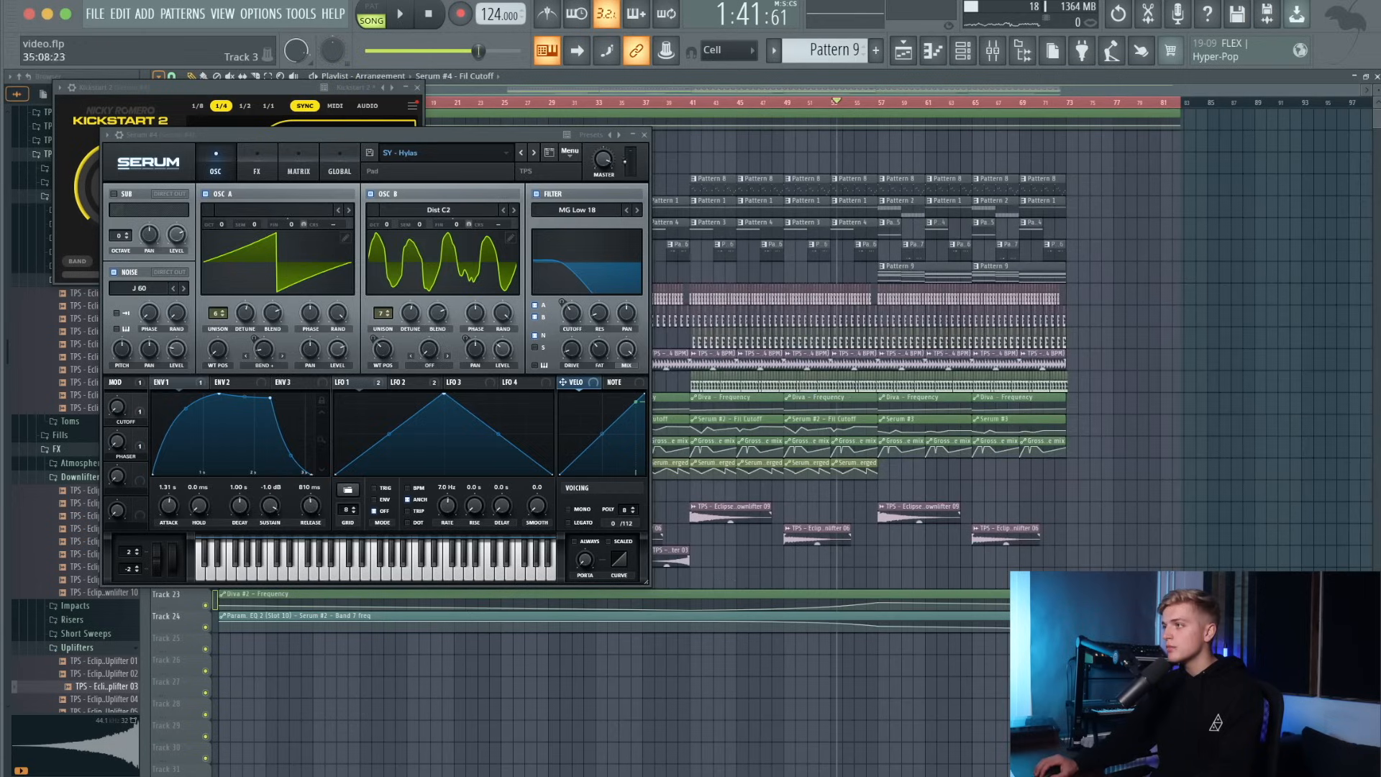
left_click(644, 136)
left_click(418, 88)
key("space")
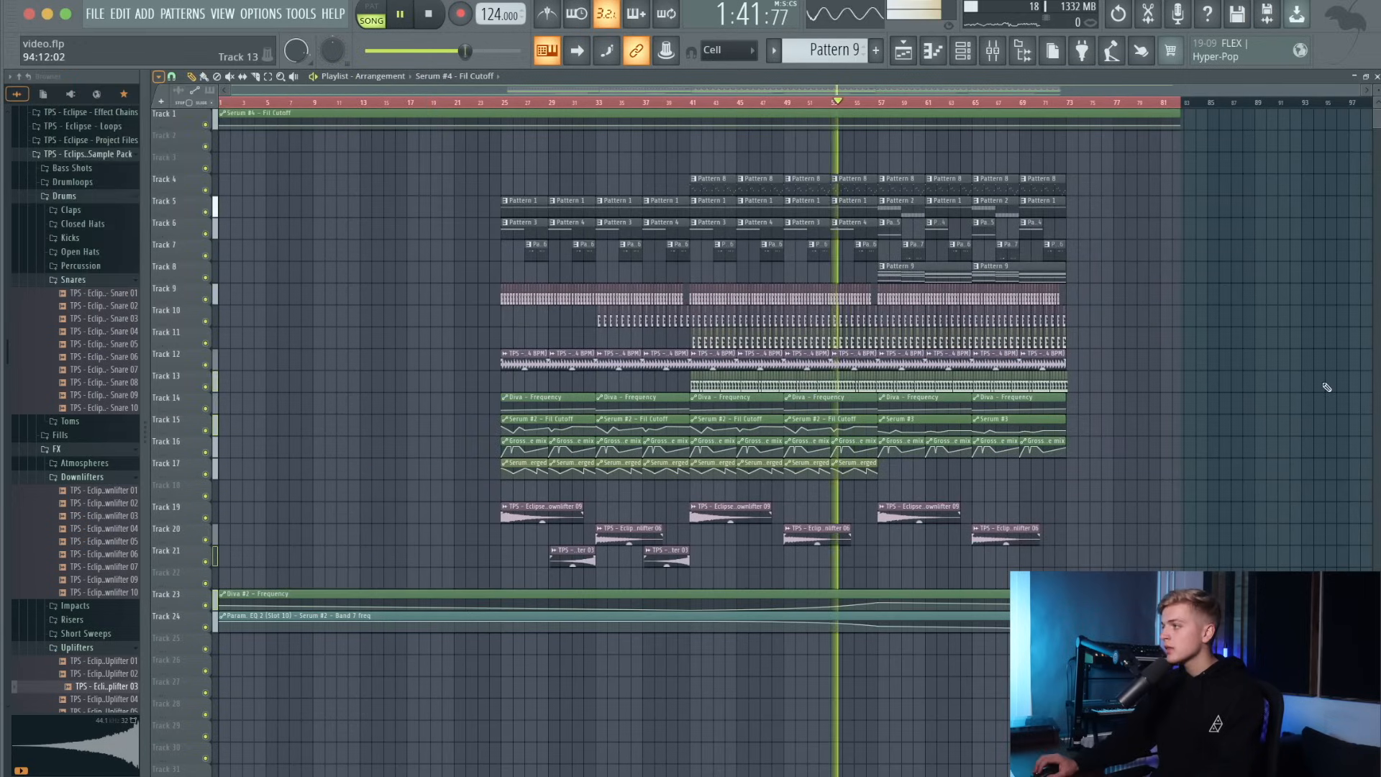
Add two more Pattern 9 clips on Track 8, starting at bars 73 and 81.
scroll(1199, 339, "up", 2)
left_click(1031, 277)
left_click(1177, 277)
left_click_drag(1177, 277, 1152, 277)
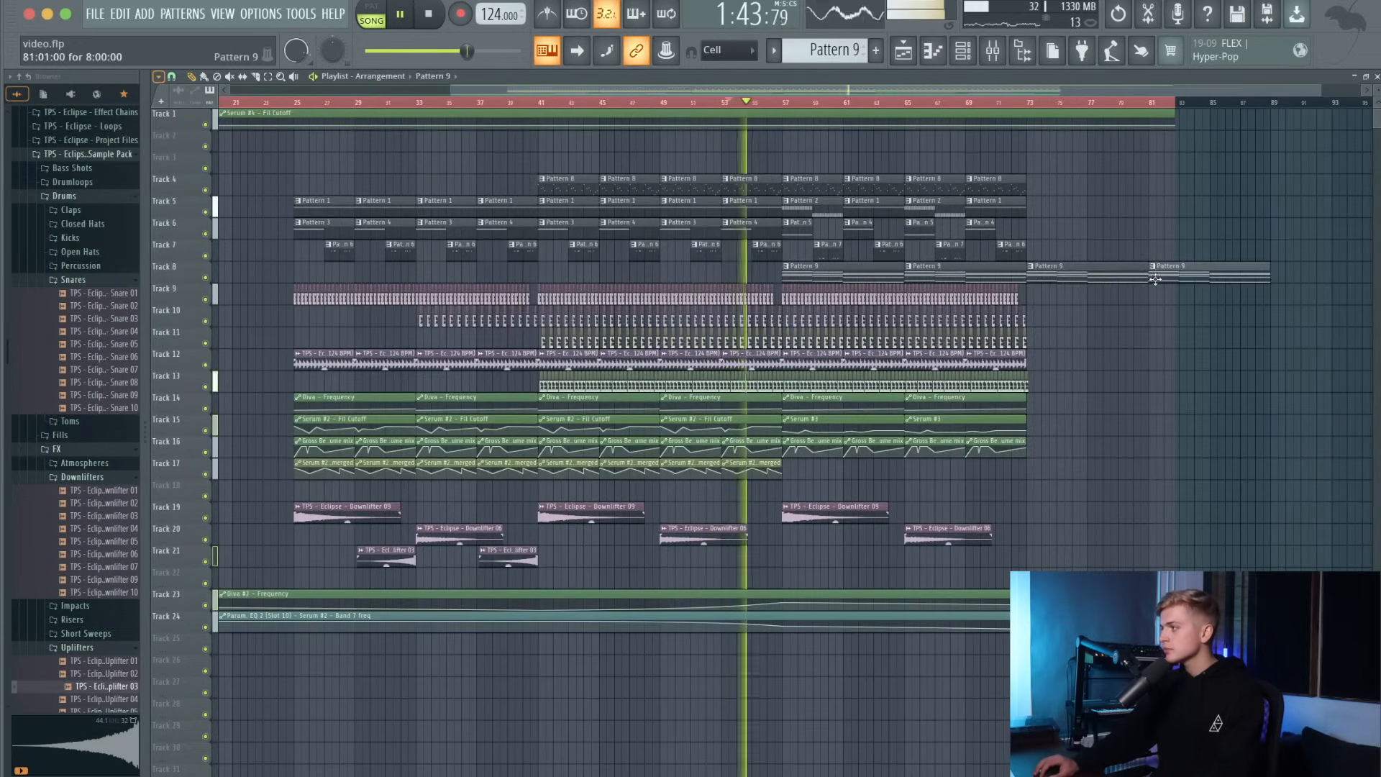
Add points to the Serum #4 filter cutoff automation at bars 57 and 73 so the curve rises between them.
left_click(799, 115)
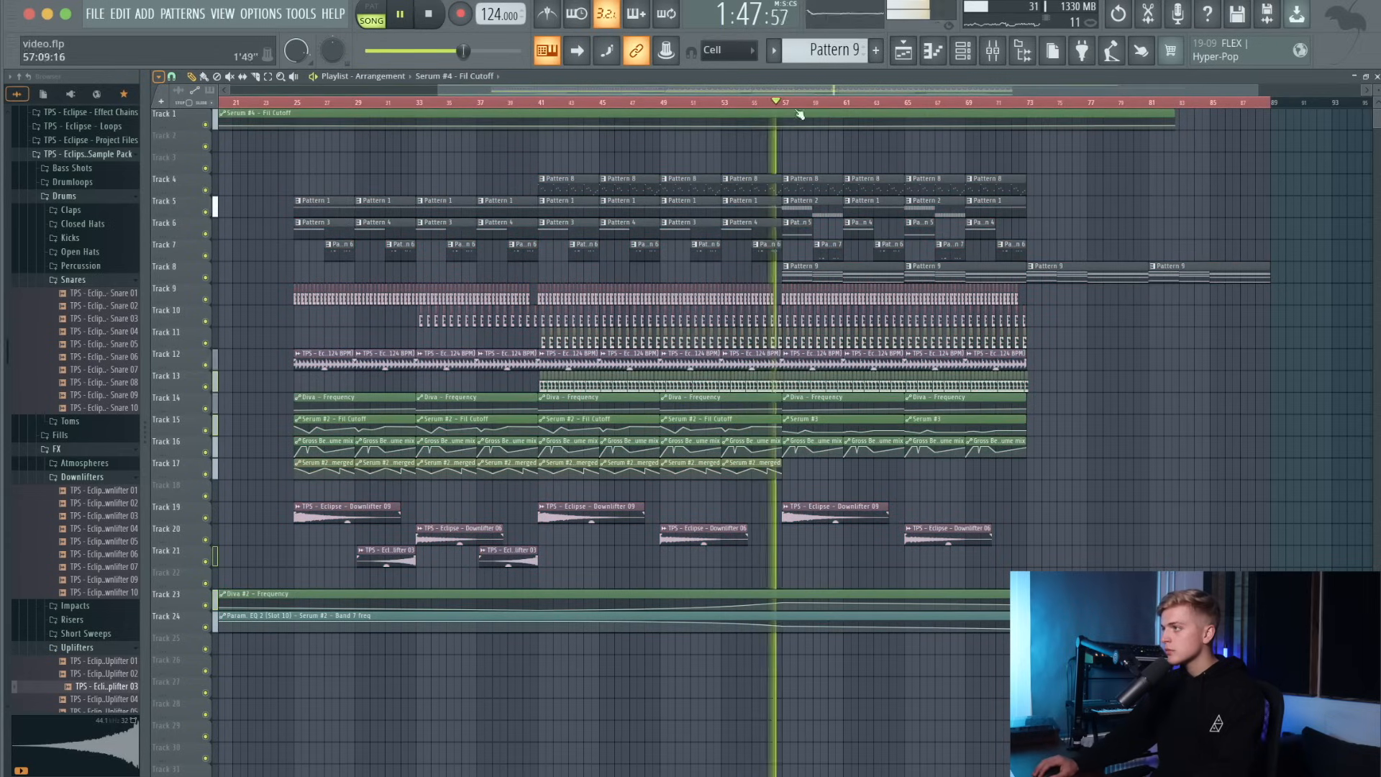
right_click(1023, 127)
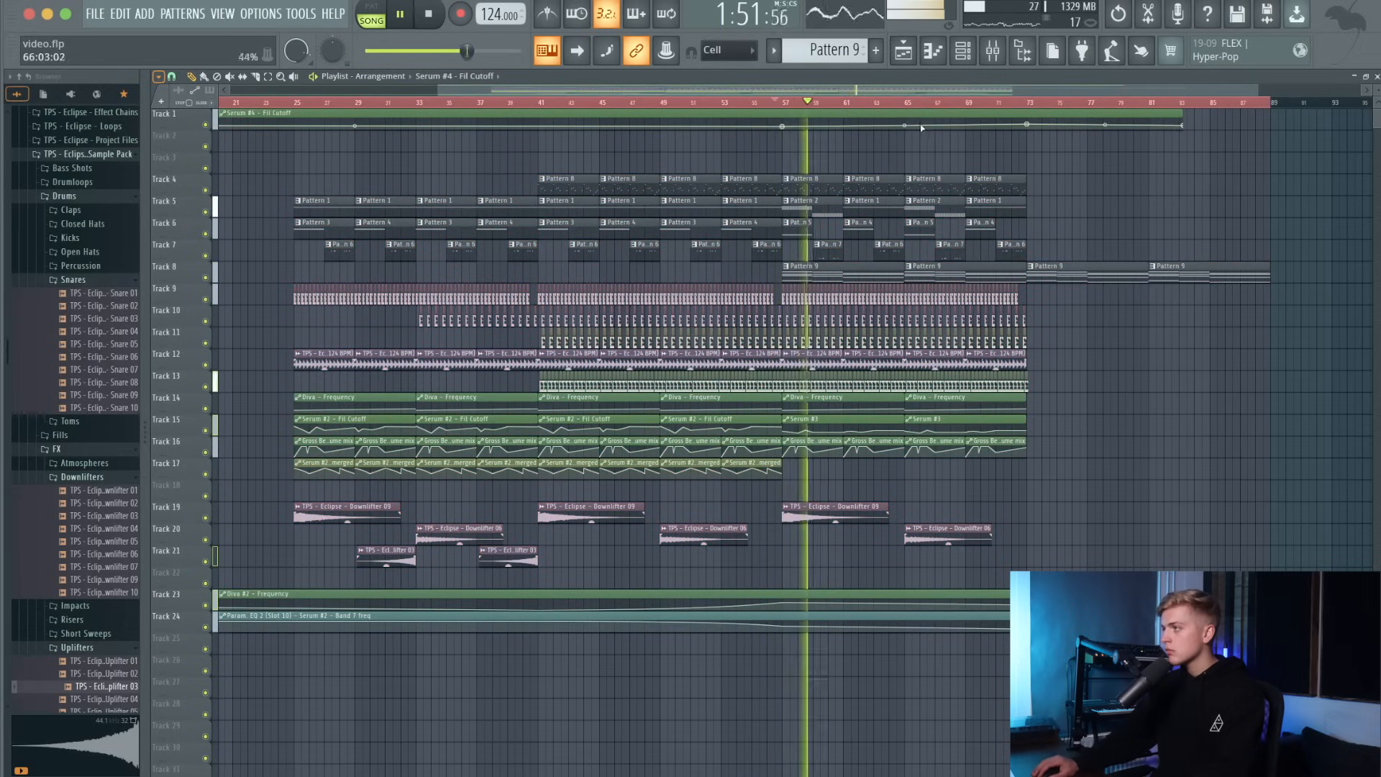
Duplicate the Track 5 Pattern 2 and Pattern 1 clips of bars 65 to 73 twice, filling up to bar 89.
scroll(991, 203, "up", 1)
left_click_drag(992, 203, 940, 208)
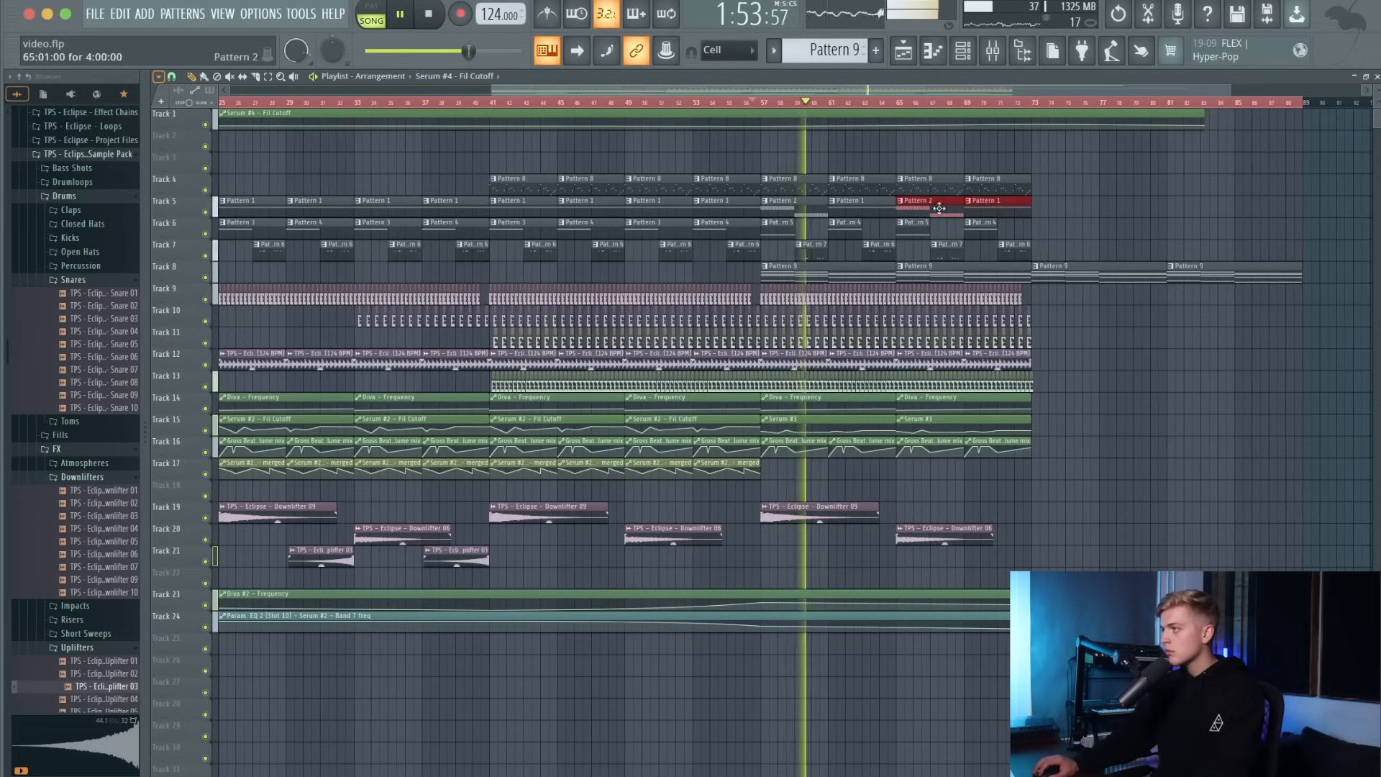
key("space")
left_click_drag(1033, 105, 978, 209)
key("super+b")
key("super+b")
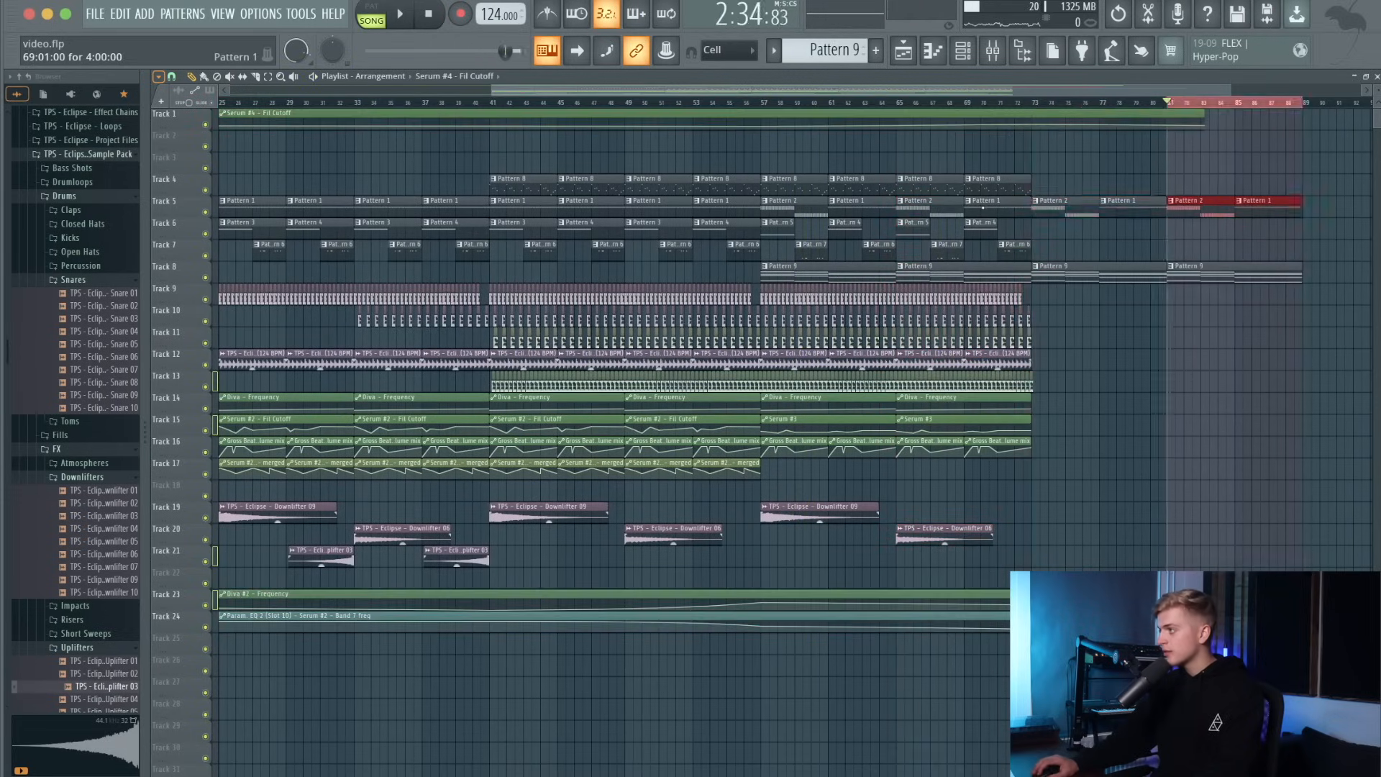
Clear the time selection and play the arrangement from about bar 71.
double_click(1005, 105, "super")
left_click(1006, 106)
scroll(1024, 142, "down", 1)
left_click(1115, 170, "super")
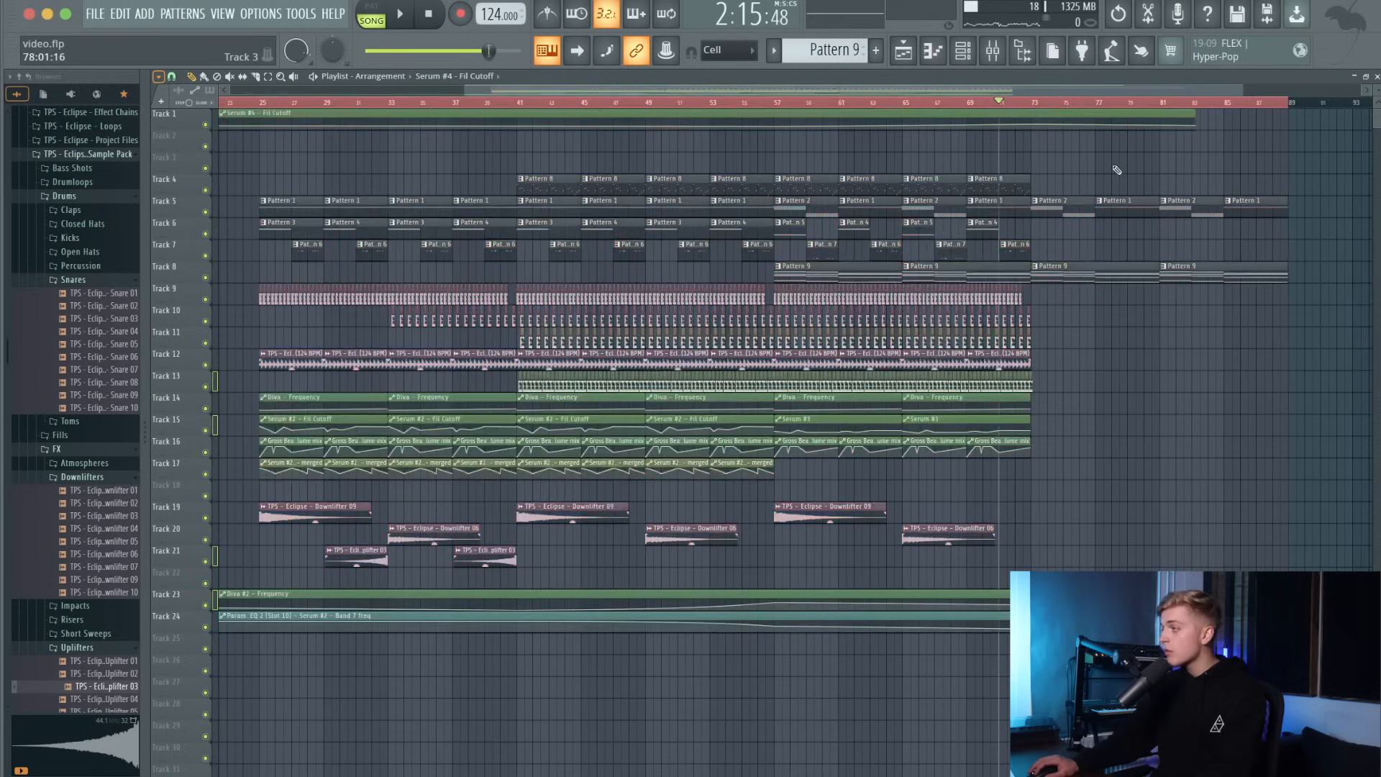
key("super+a")
key("space")
left_click(1099, 302, "super")
Duplicate the downlifter clips on Tracks 19 and 20 and shift the copies to start around bar 73.
left_click_drag(1011, 536, 623, 522, "super")
key("super+b")
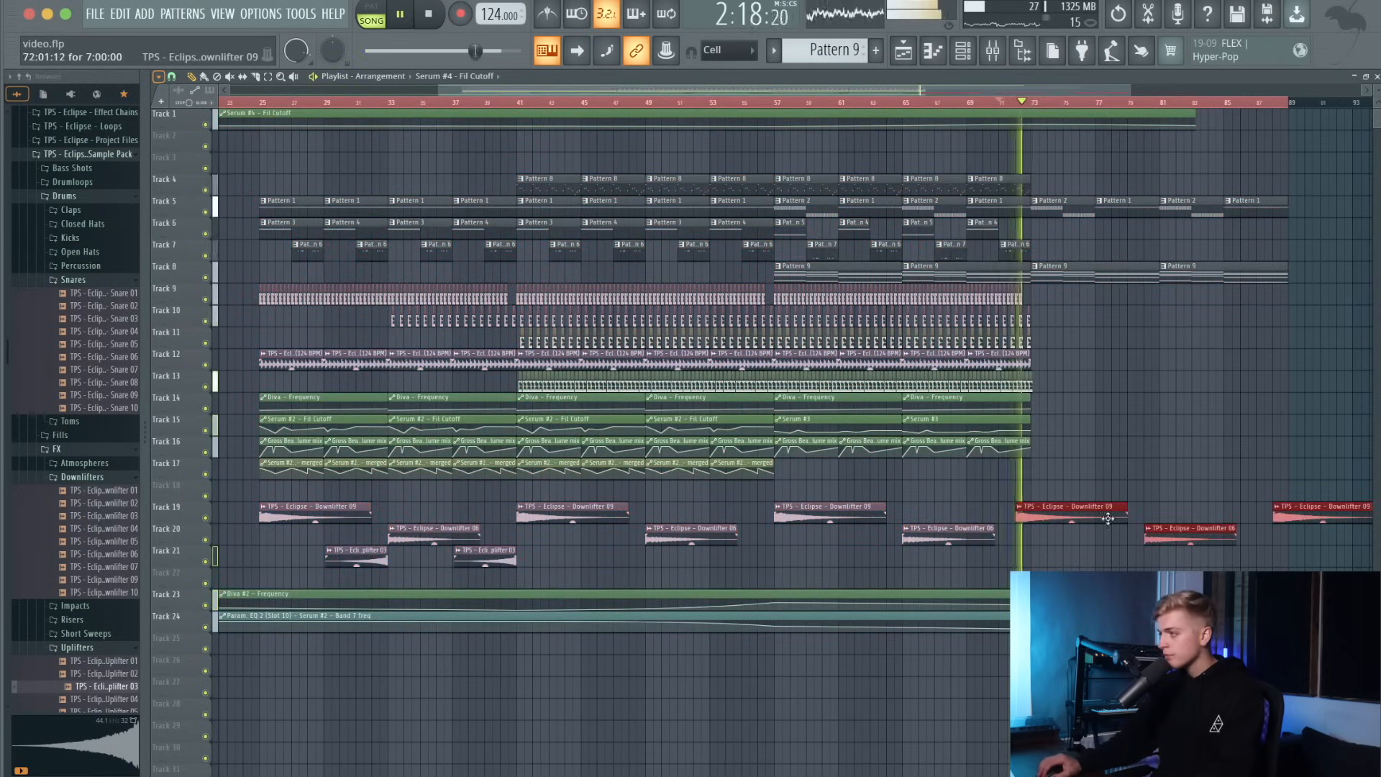
key("super+space")
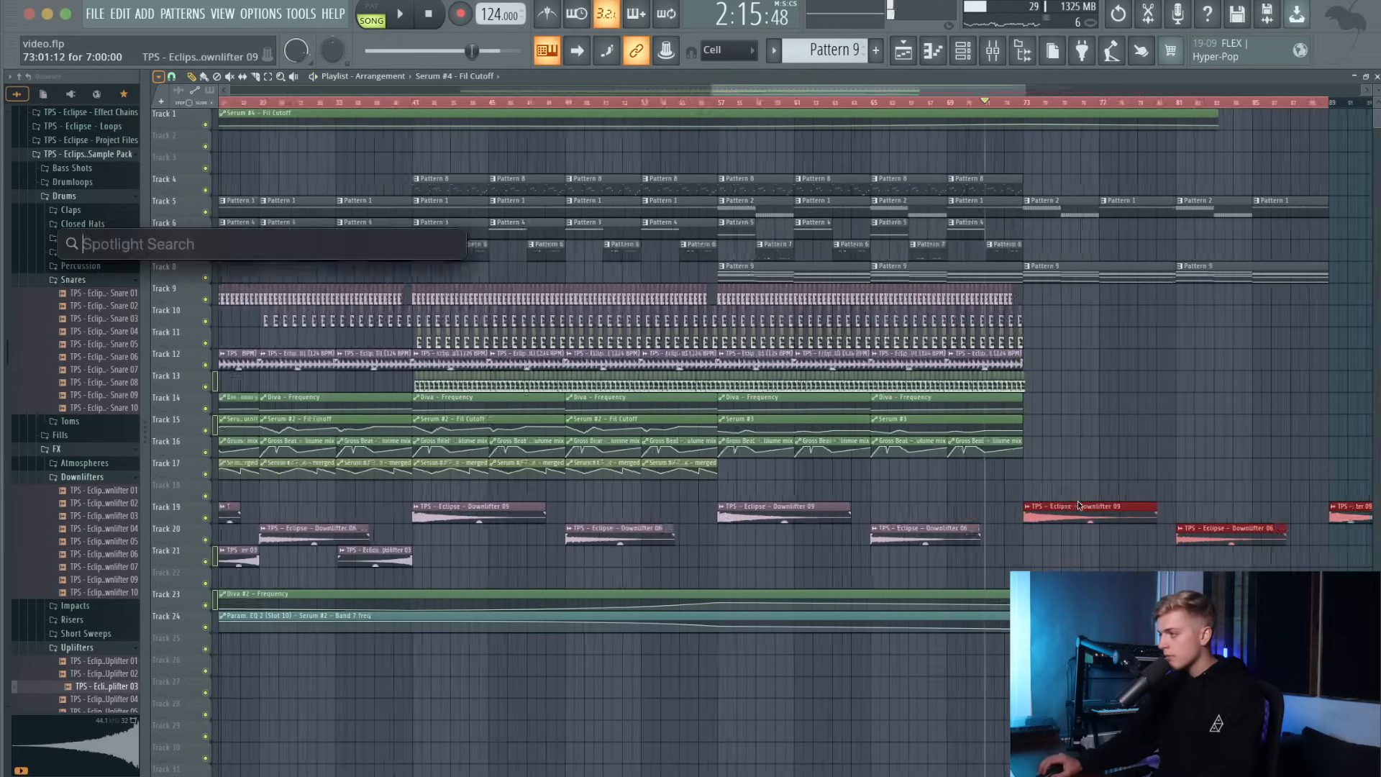
scroll(1067, 507, "up", 5)
left_click(946, 539, "super")
key("space")
Align the copied downlifters exactly with bar 73 and delete the extra copies from bar 89 onward.
scroll(868, 518, "up", 2)
scroll(869, 515, "down", 10)
left_click_drag(899, 514, 1231, 544, "super")
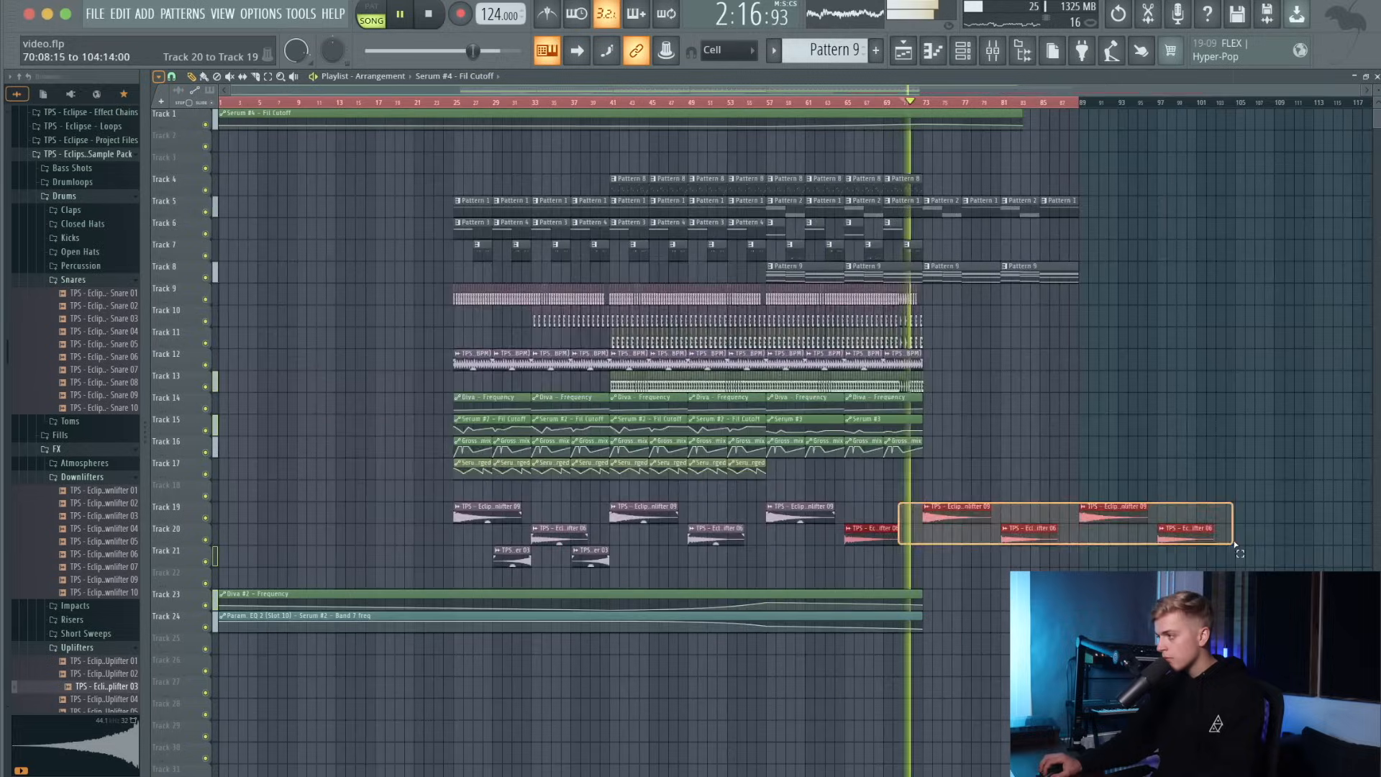
scroll(954, 513, "up", 8)
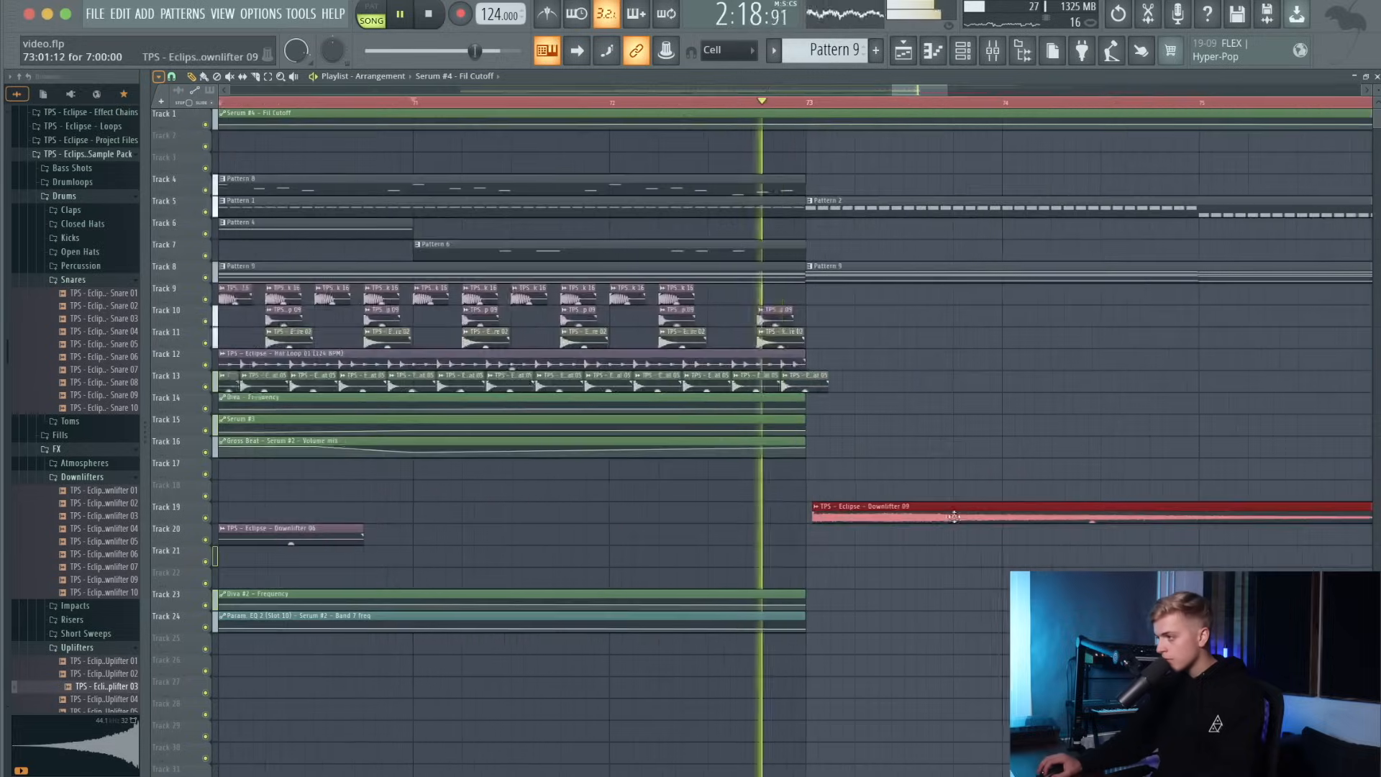
scroll(954, 514, "up", 5)
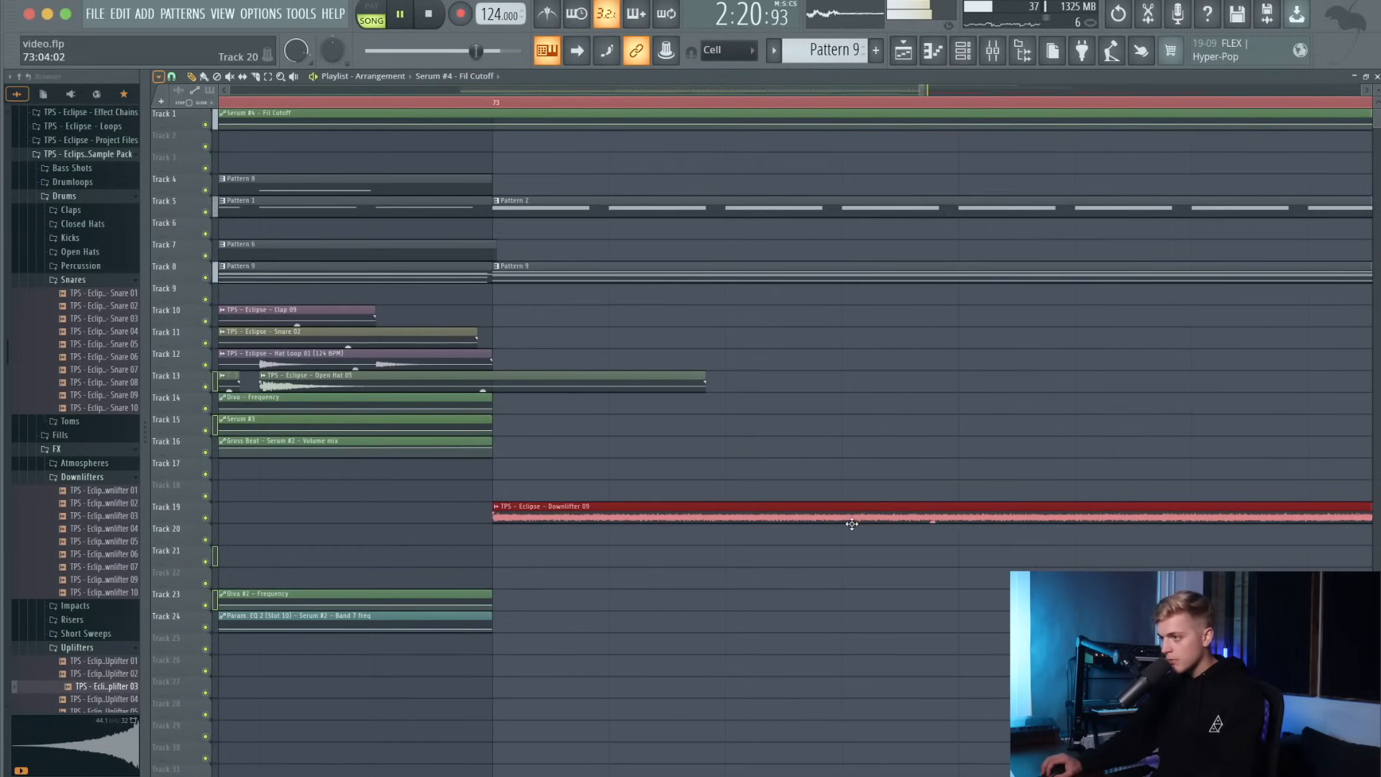
scroll(852, 525, "down", 12)
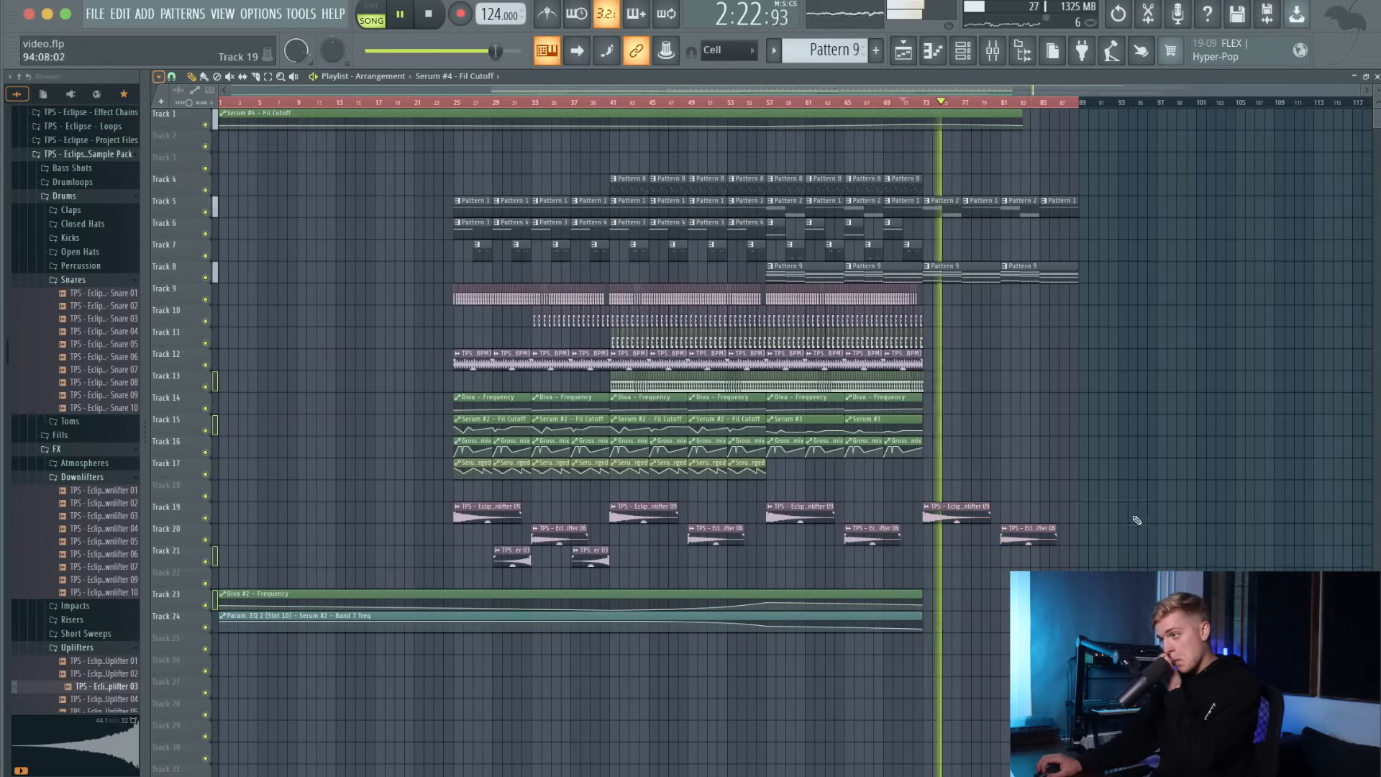
Duplicate the first two Uplifter 03 clips on Track 21 three times, up to bar 89, and play the arrangement.
key("space")
left_click_drag(458, 107, 601, 153)
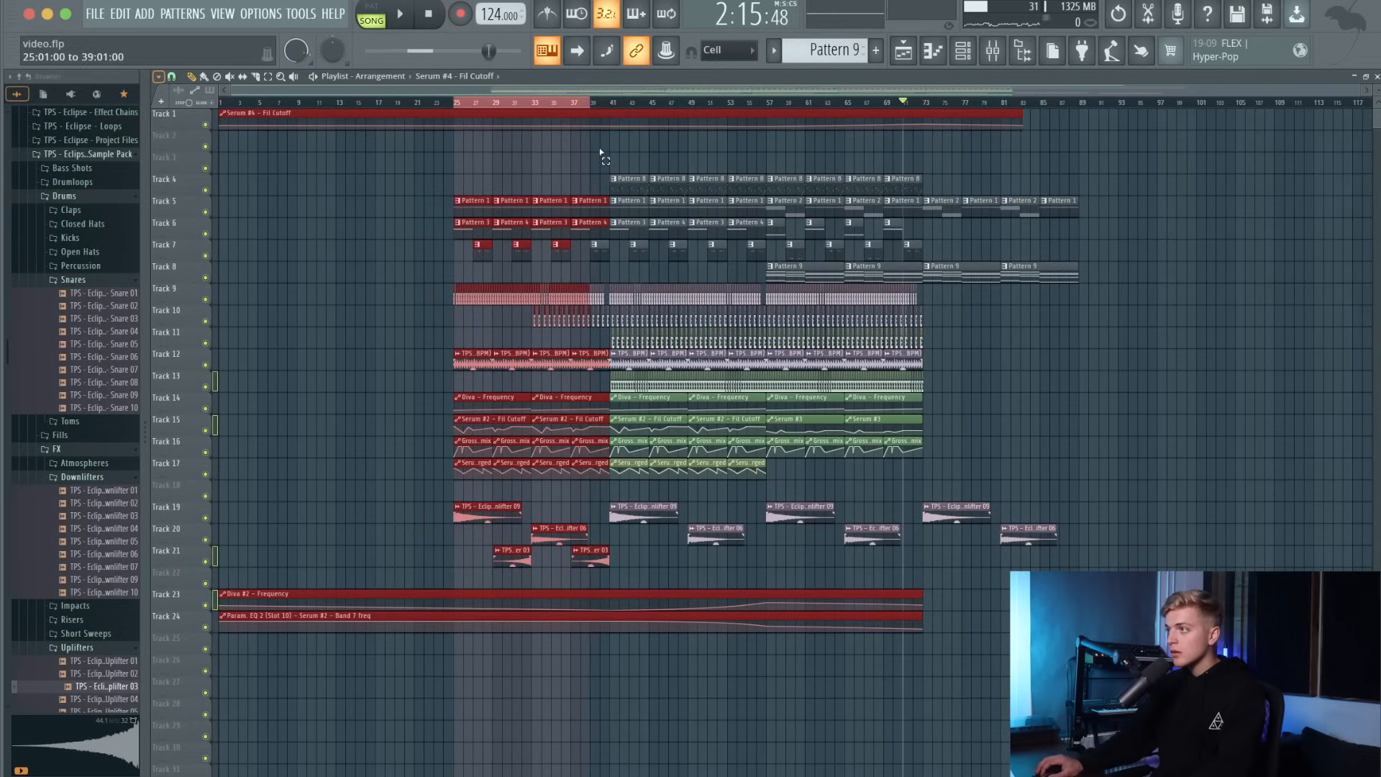
left_click_drag(511, 565, 511, 565)
key("ctrl+b")
key("ctrl+b")
key("ctrl+b")
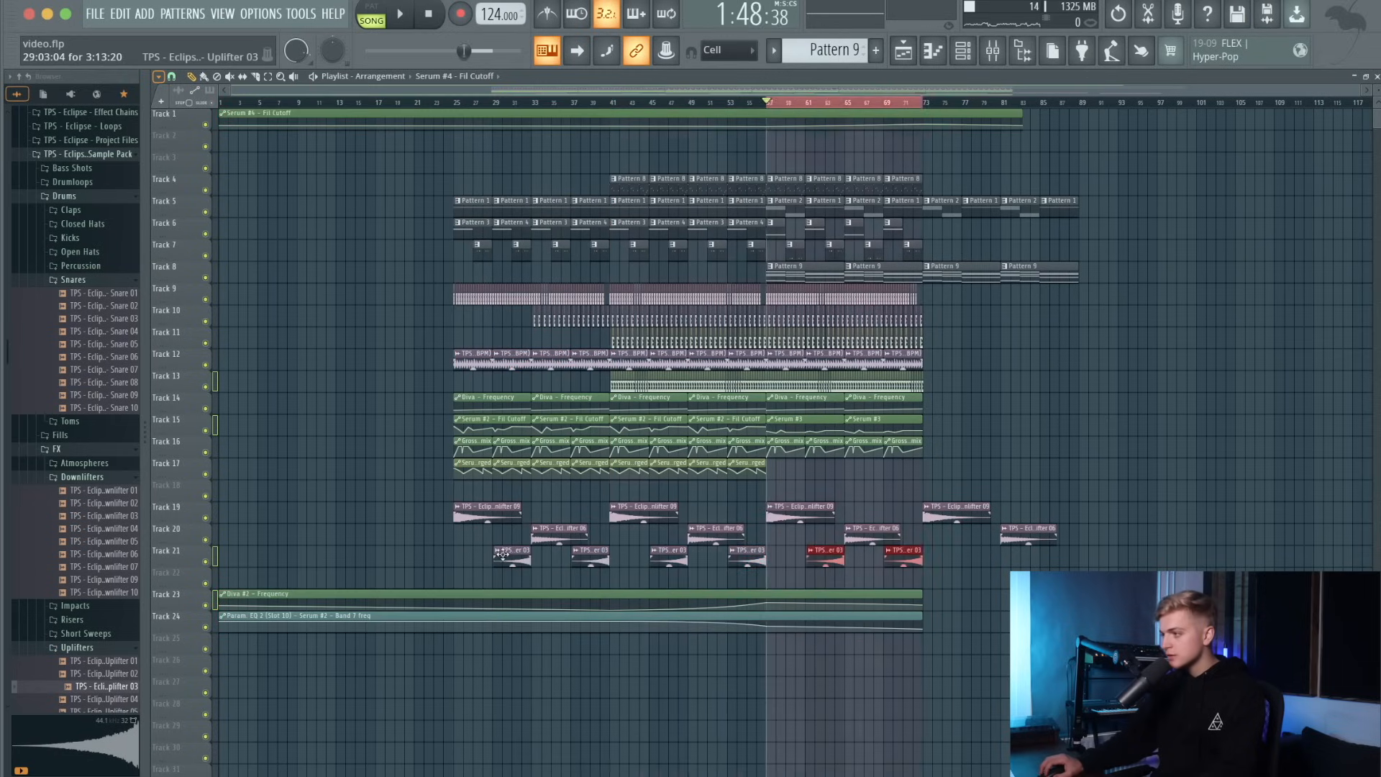
key("ctrl+a")
key("space")
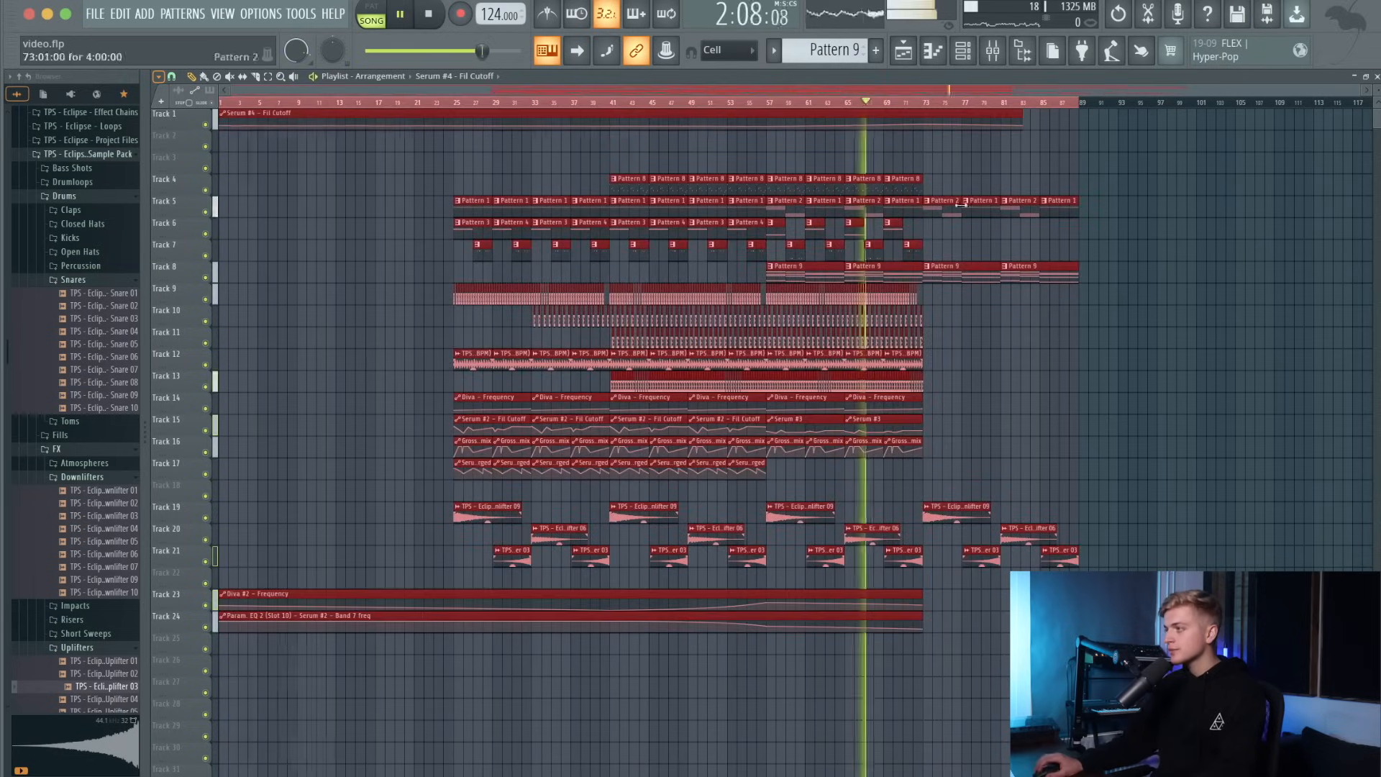
Duplicate the Track 9 drum clips from bars 57–73 so the copies fill bars 73–89.
scroll(1009, 304, "up", 3)
scroll(1009, 304, "down", 1)
key("space")
left_click_drag(754, 104, 966, 142)
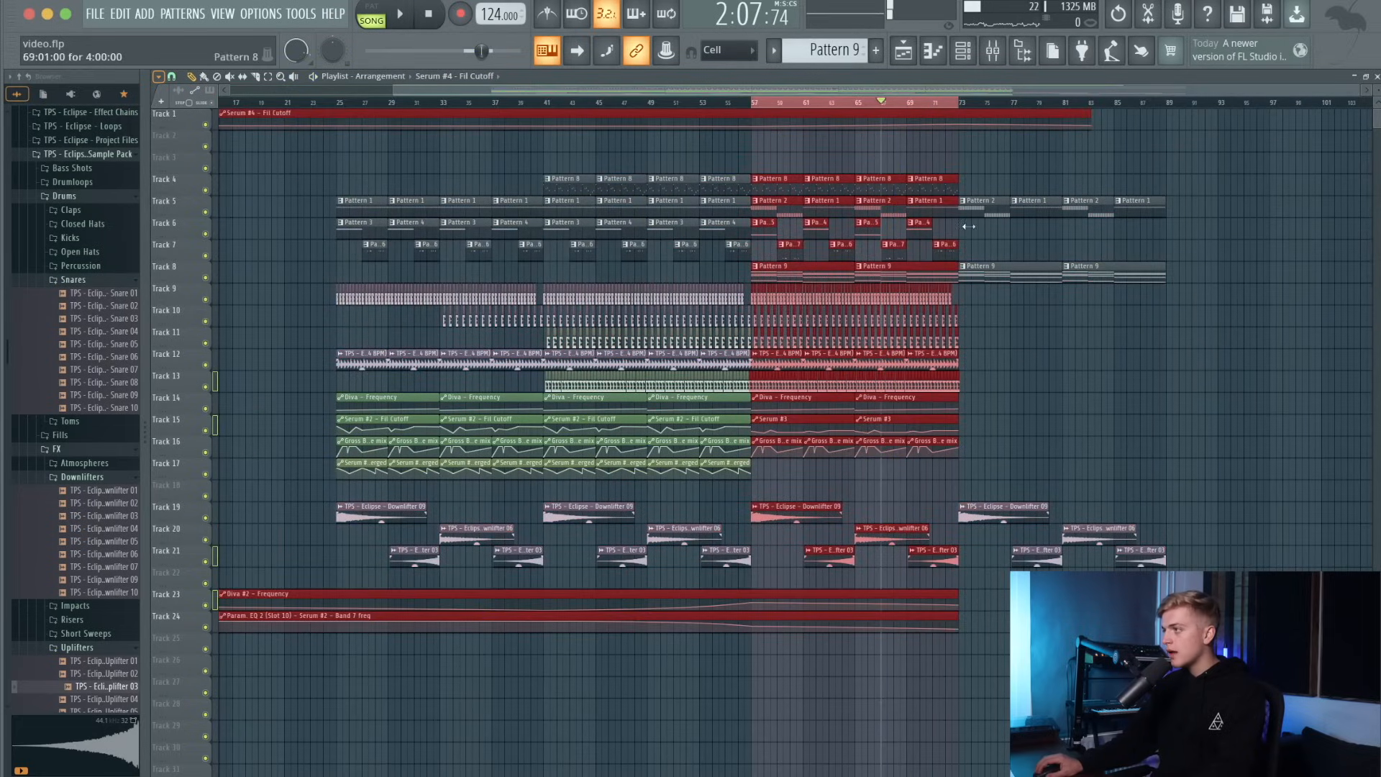
left_click_drag(962, 286, 920, 304)
key("ctrl+b")
key("ctrl+a")
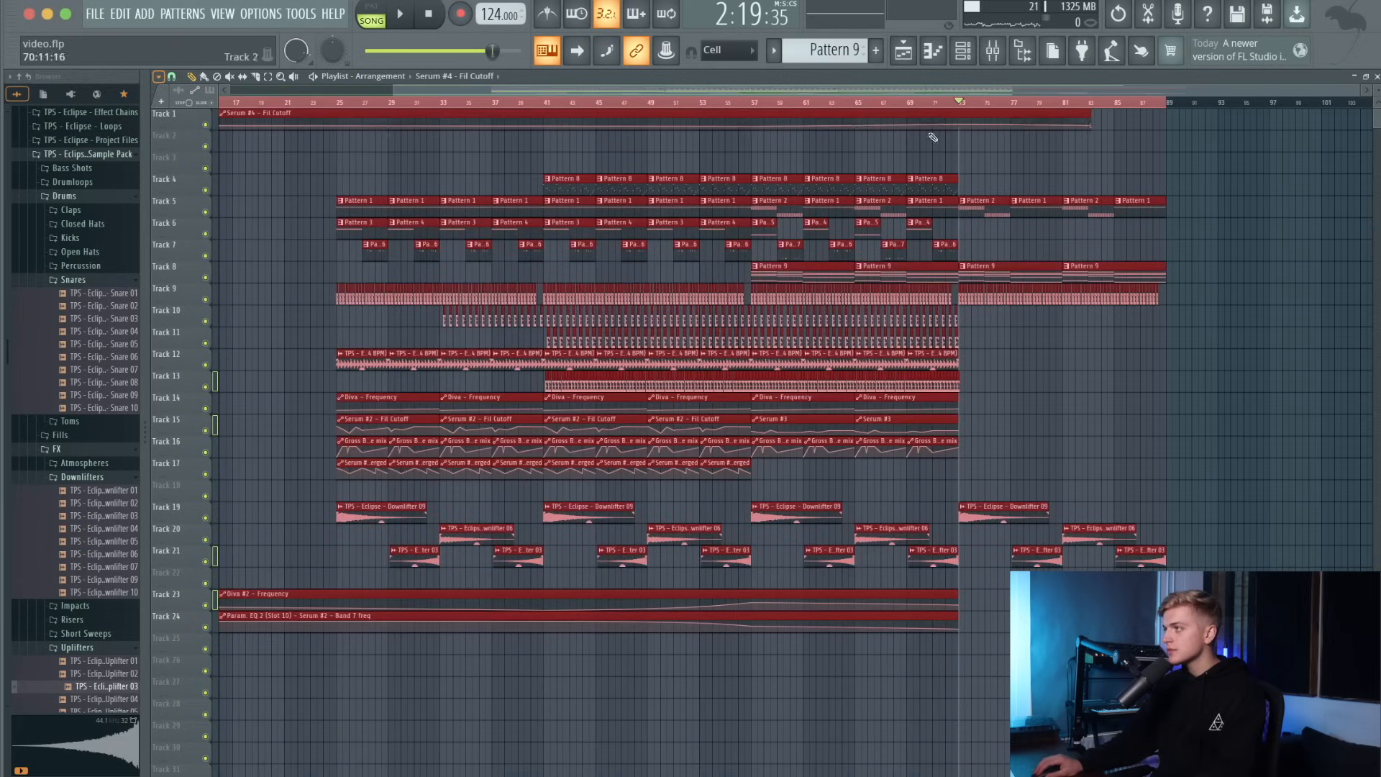
Play the arrangement from about bar 70 and check the transition into the section at bar 73.
left_click(928, 105)
key("space")
left_click(1036, 340)
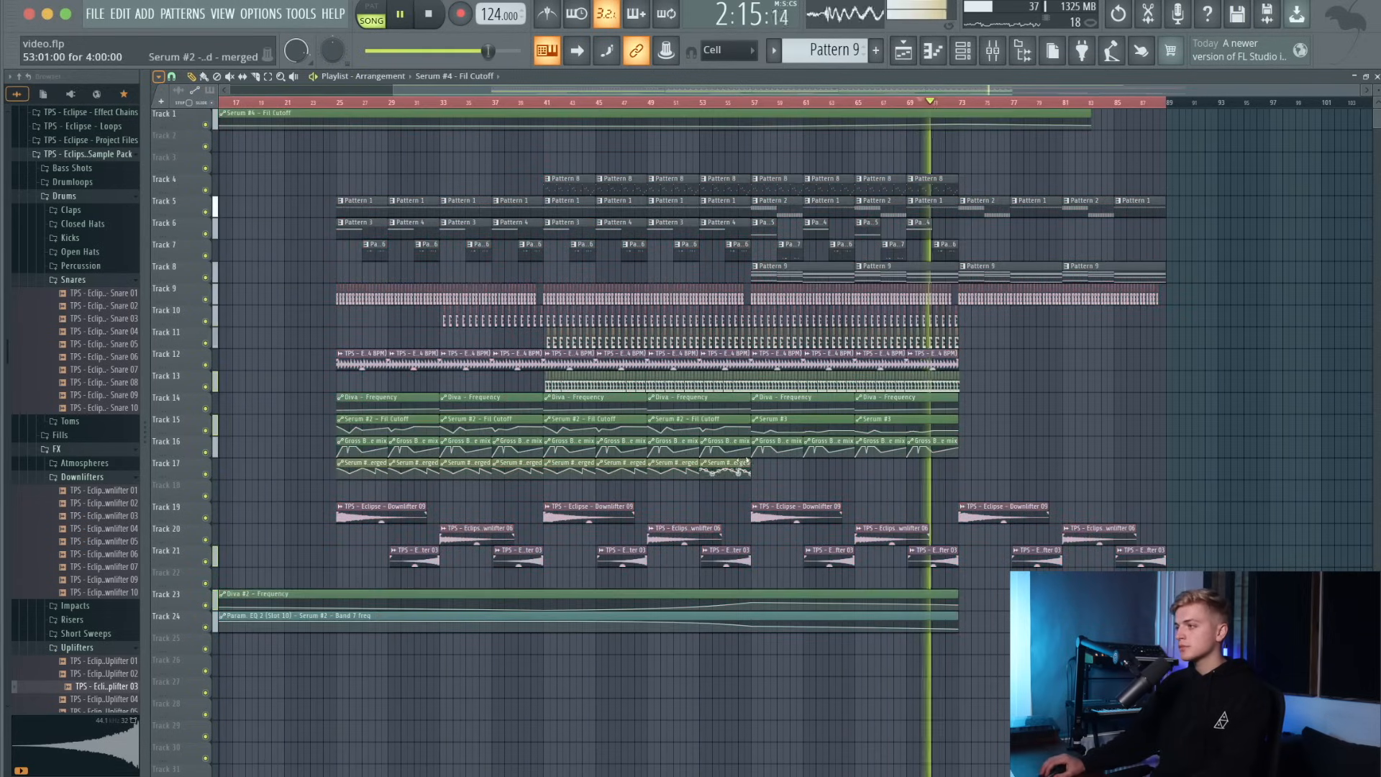
scroll(651, 478, "up", 5)
scroll(985, 469, "down", 4)
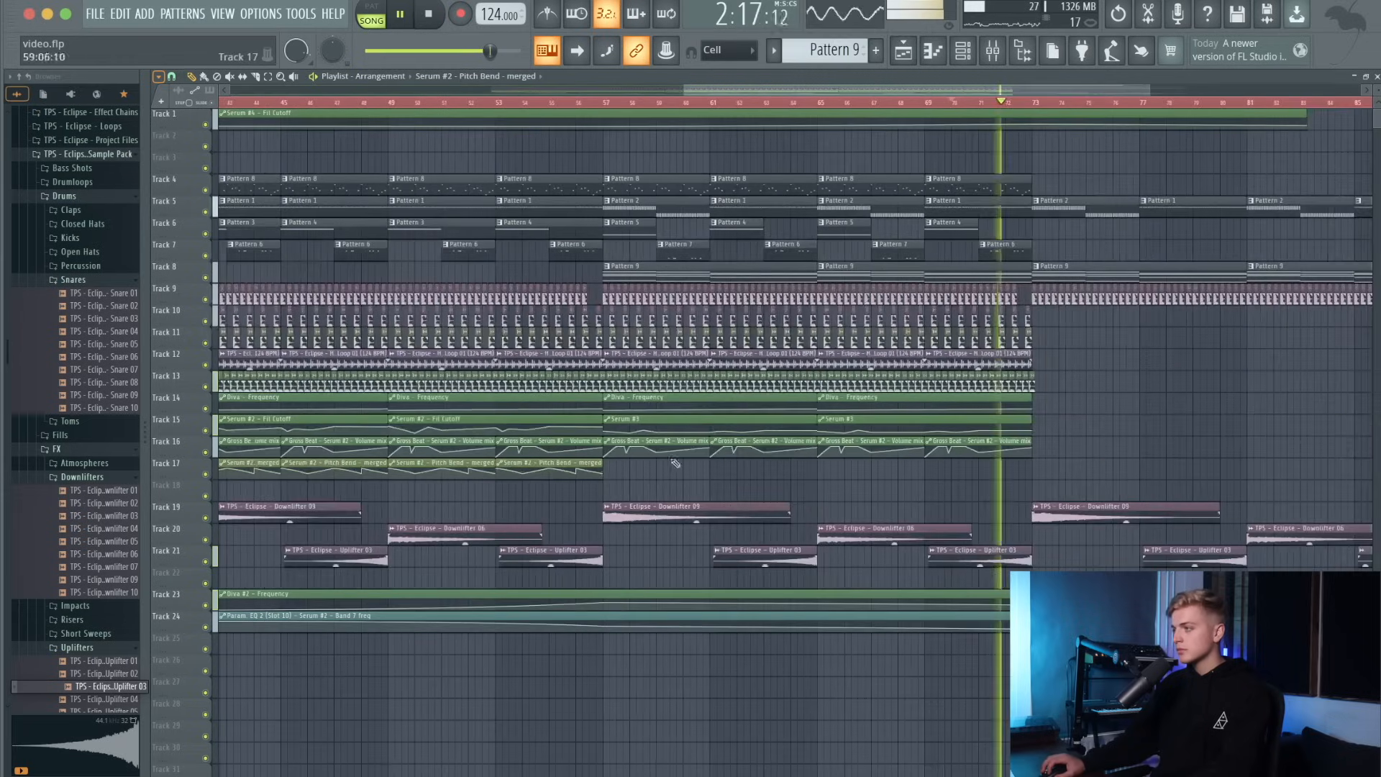
scroll(984, 469, "down", 2)
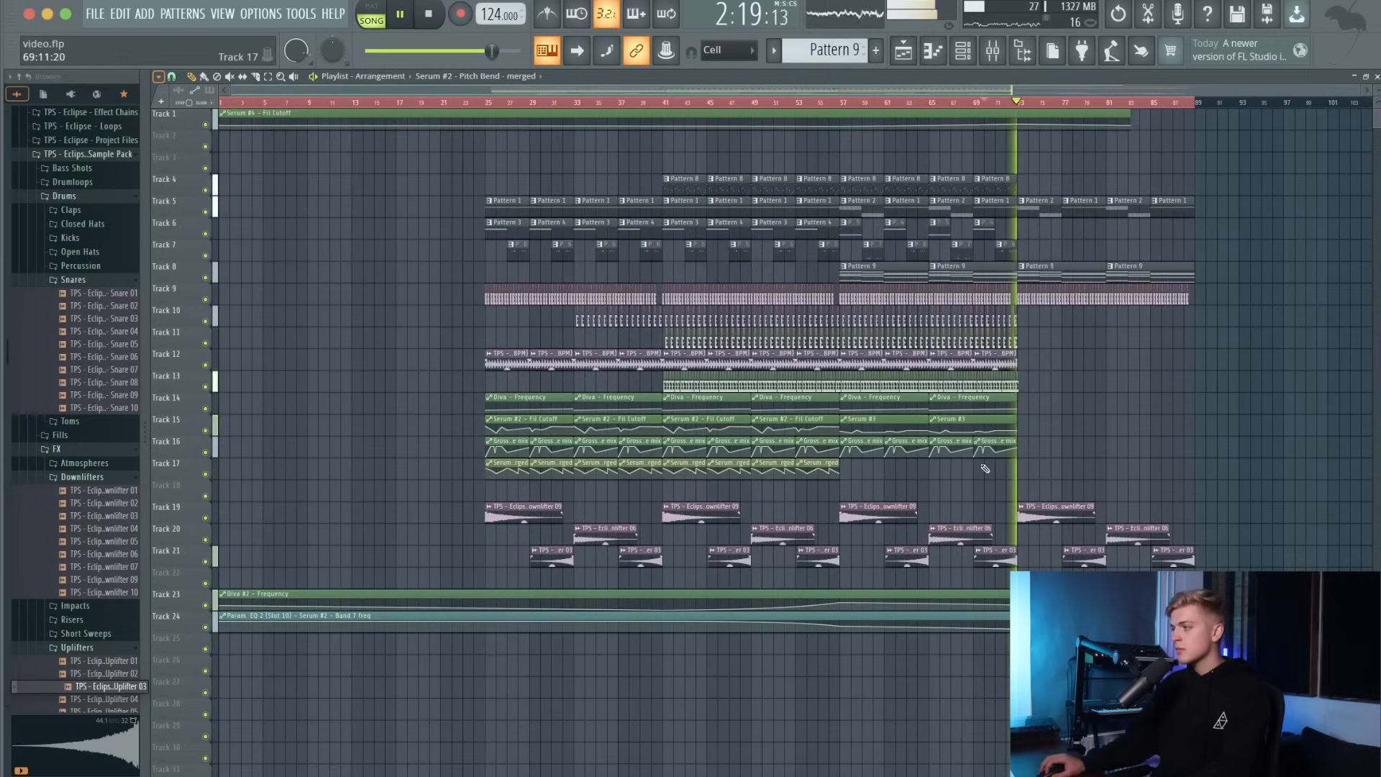
scroll(1041, 451, "up", 3)
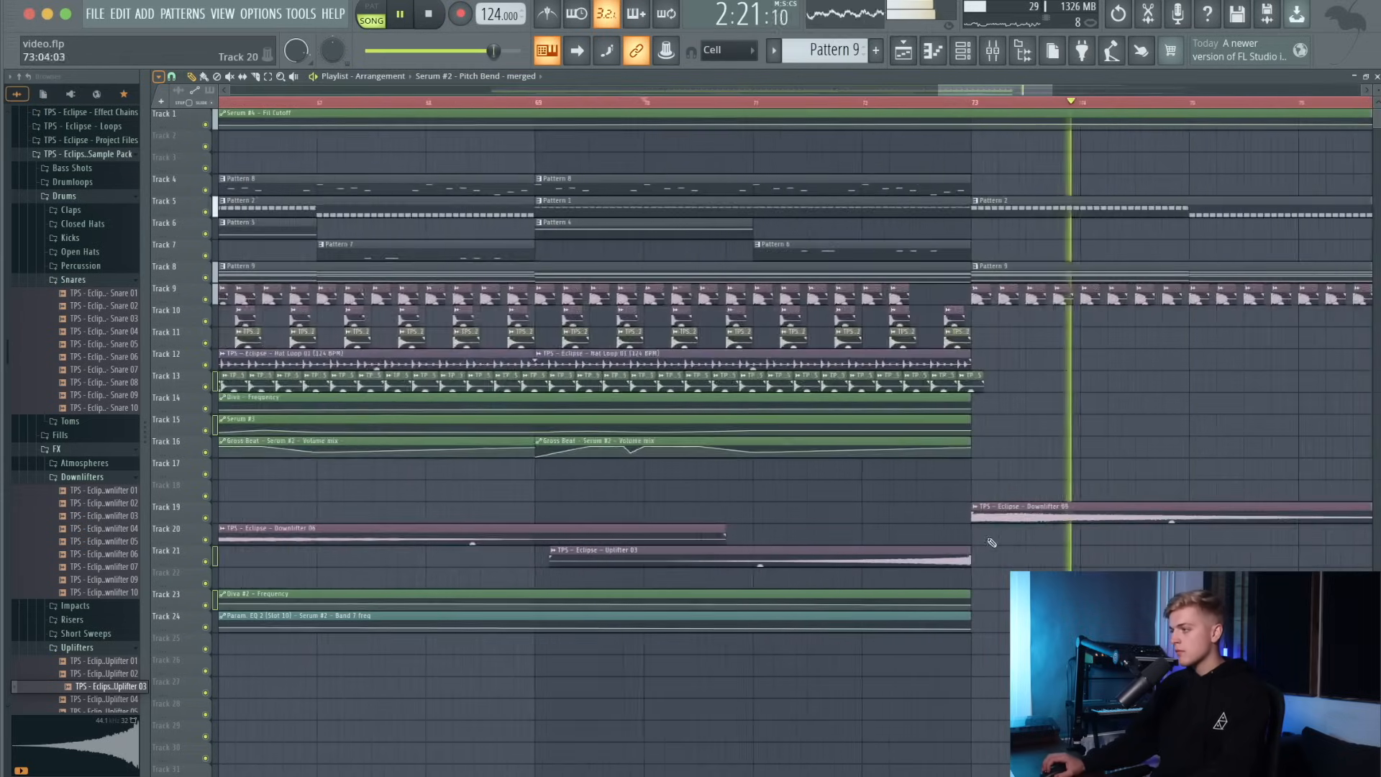
scroll(965, 528, "down", 2)
scroll(965, 527, "down", 1)
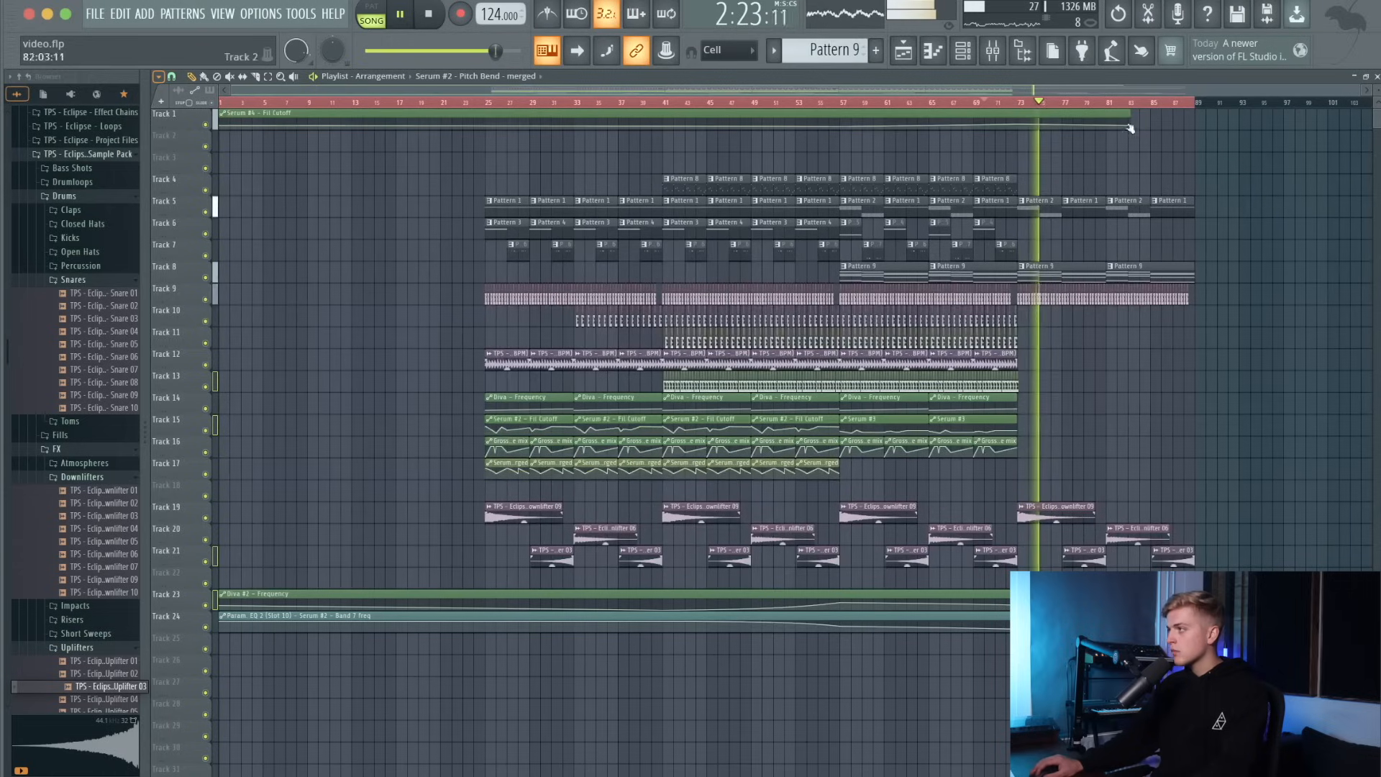
Extend the Serum #4 Fil Cutoff automation past bar 89, with a peak near bar 73 and an end point at 28%.
left_click_drag(1128, 113, 1181, 128)
right_click(1019, 124)
left_click(1007, 128)
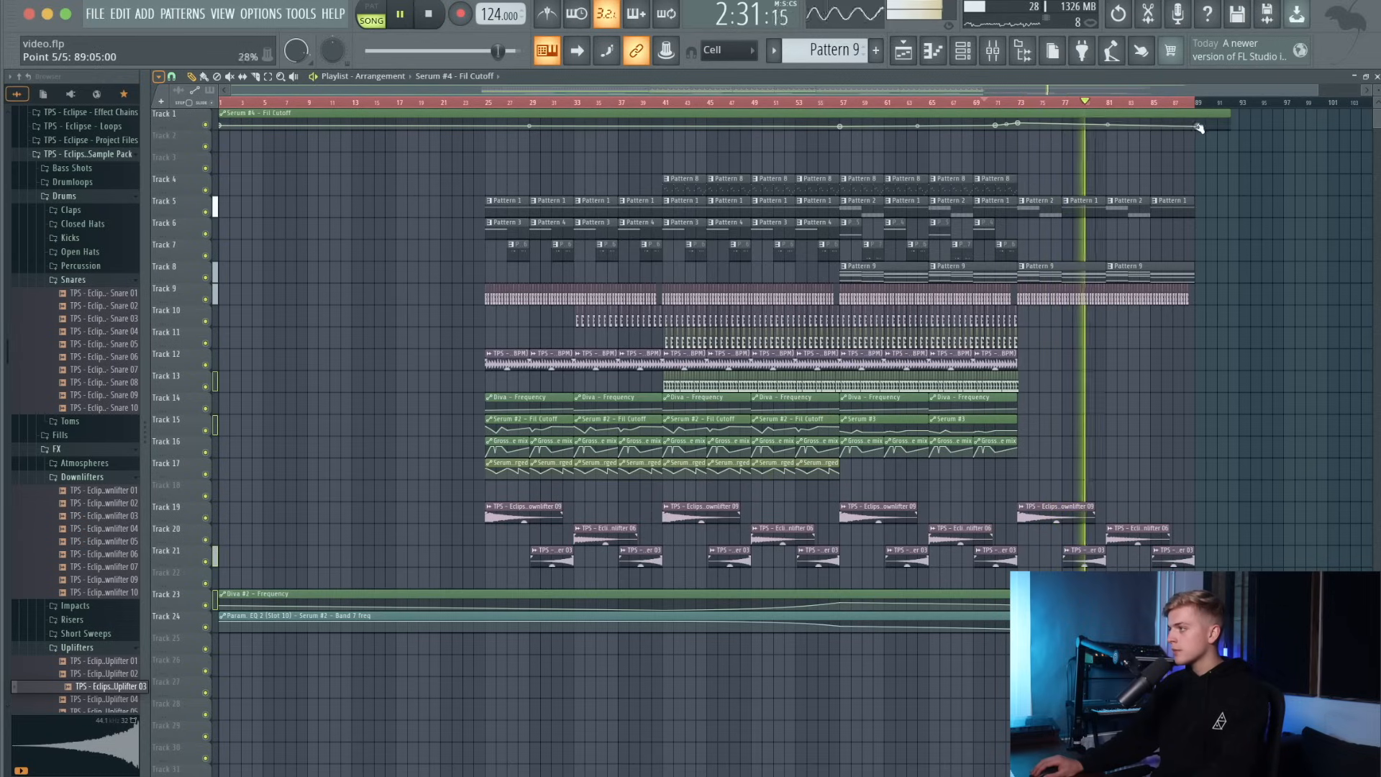
scroll(1076, 230, "down", 1)
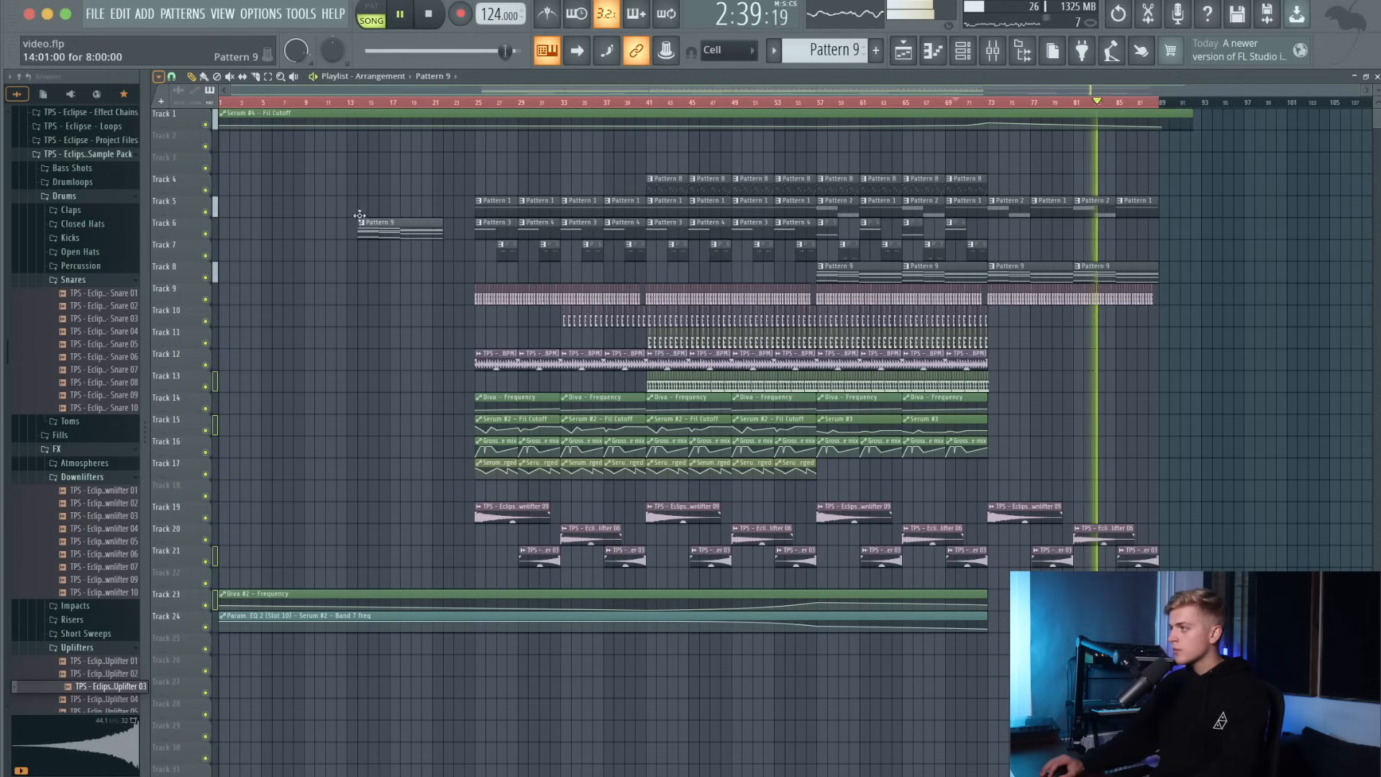
left_click_drag(362, 216, 367, 241)
right_click(369, 259)
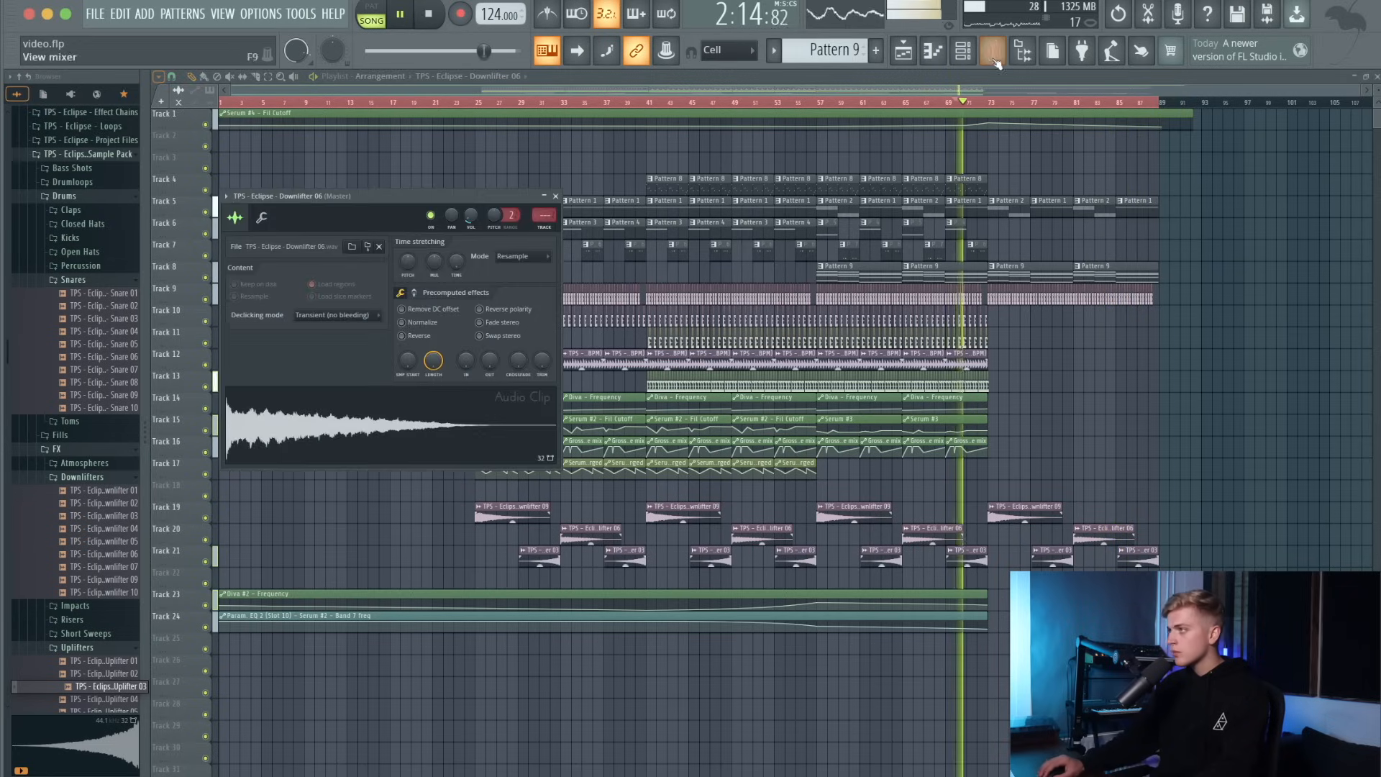
Route the Downlifter 06 sample to mixer track 36, add Fruity Reeverb 2 in its second effect slot and lower its volume slightly.
left_click(992, 52)
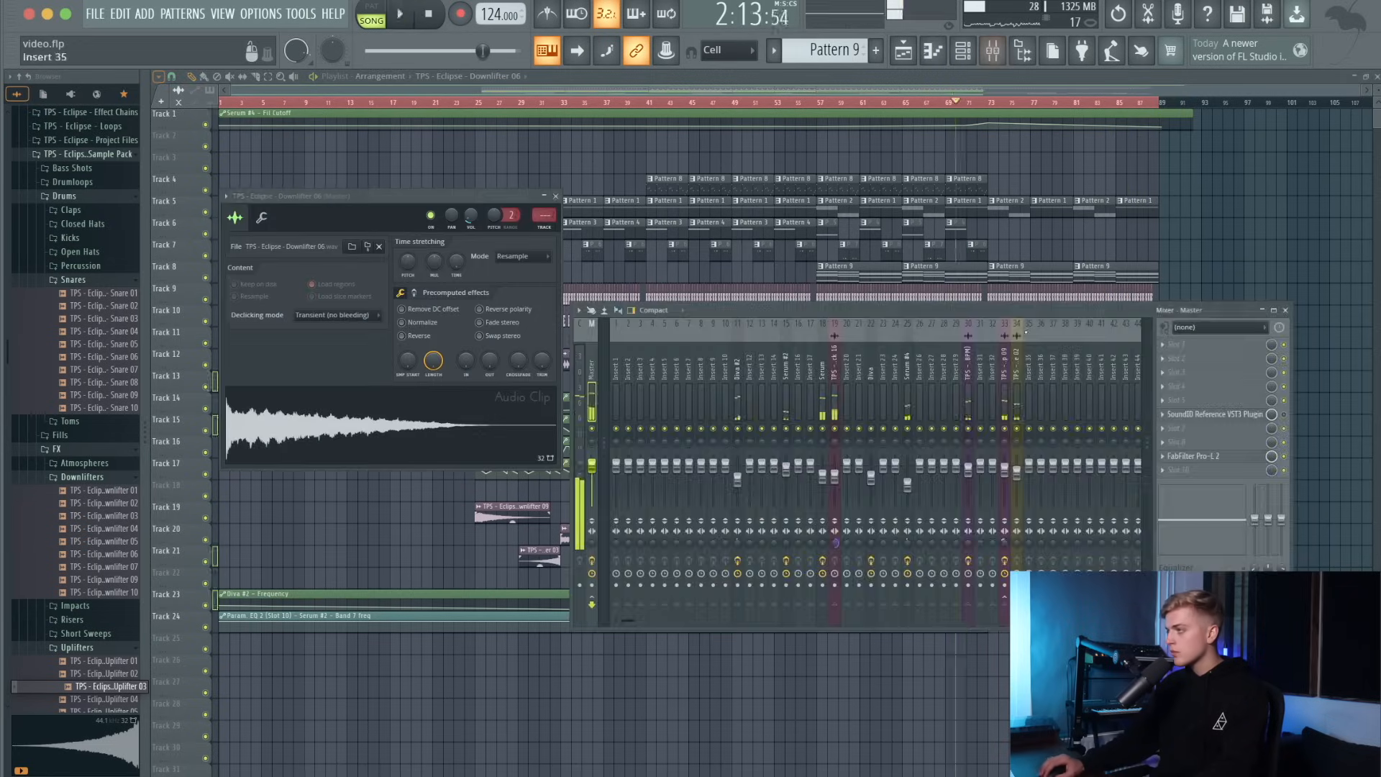
left_click(1179, 358)
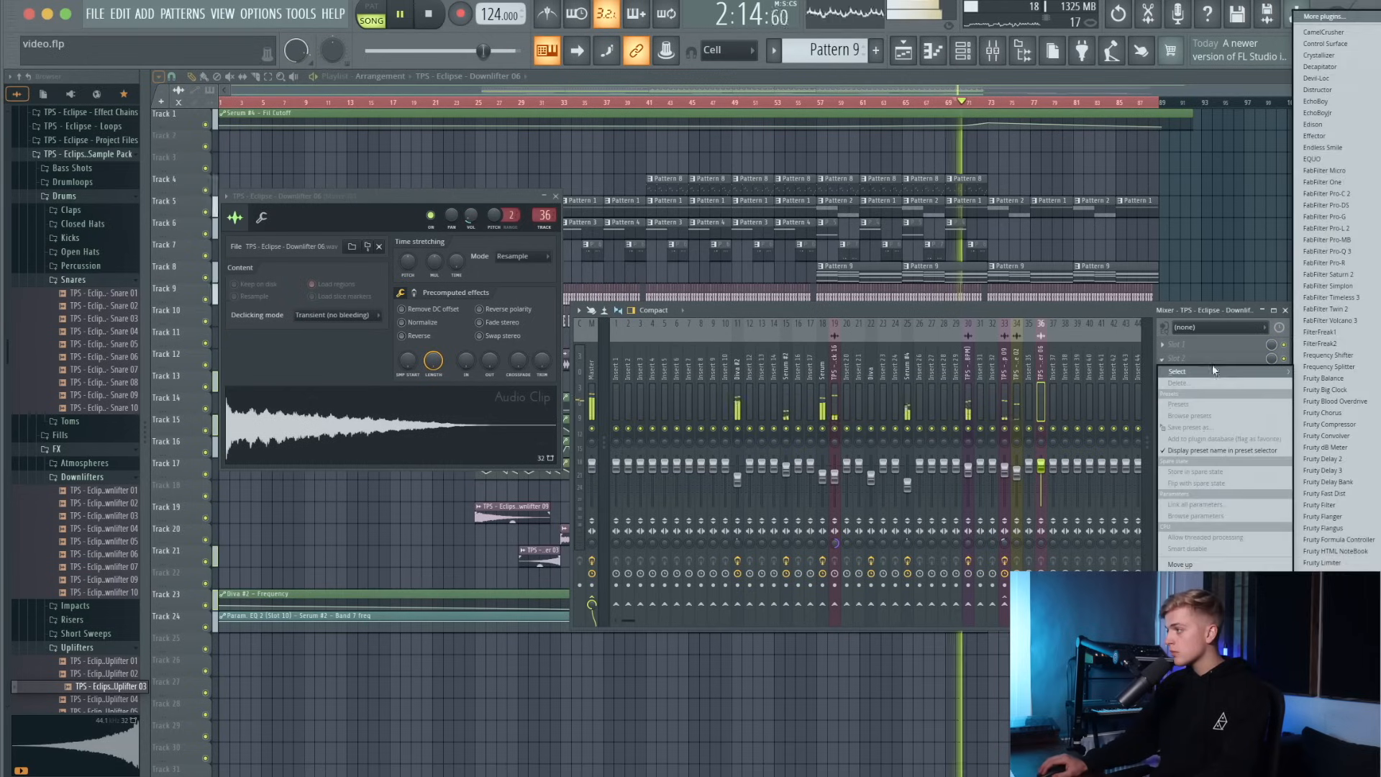
left_click(1326, 710)
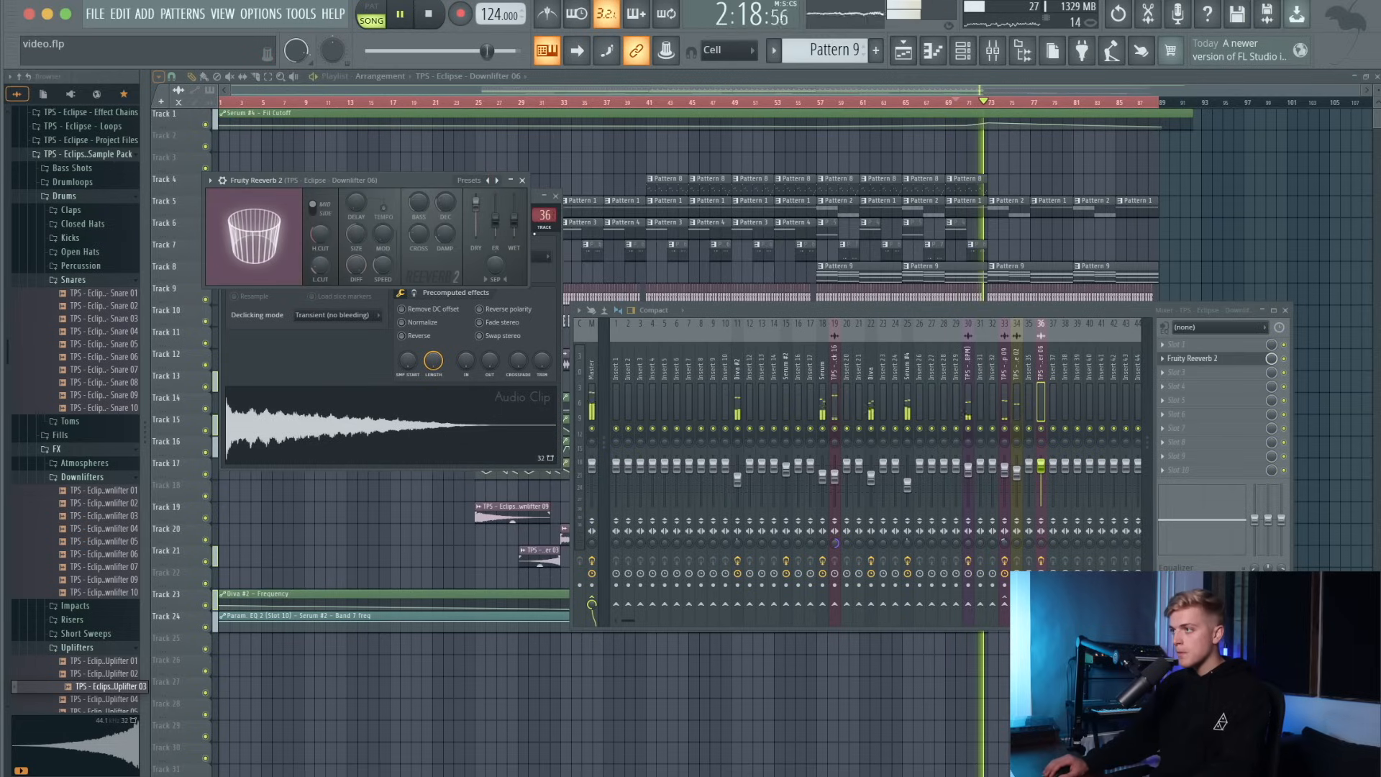
left_click_drag(1041, 464, 1041, 467)
left_click(1249, 247)
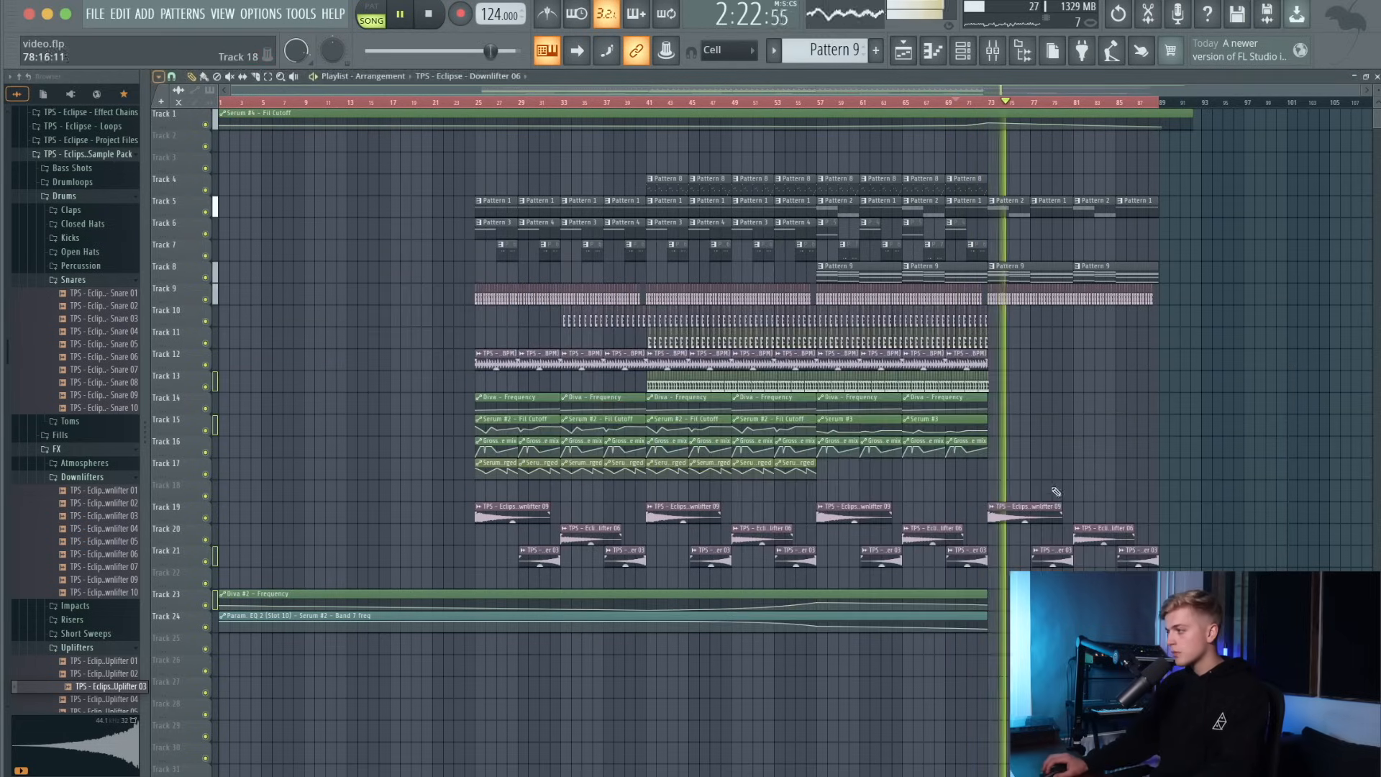
Route the Uplifter 03 sample to mixer track 37 and add Fruity Reeverb 2 in its third effect slot.
scroll(1036, 511, "up", 3)
double_click(966, 551)
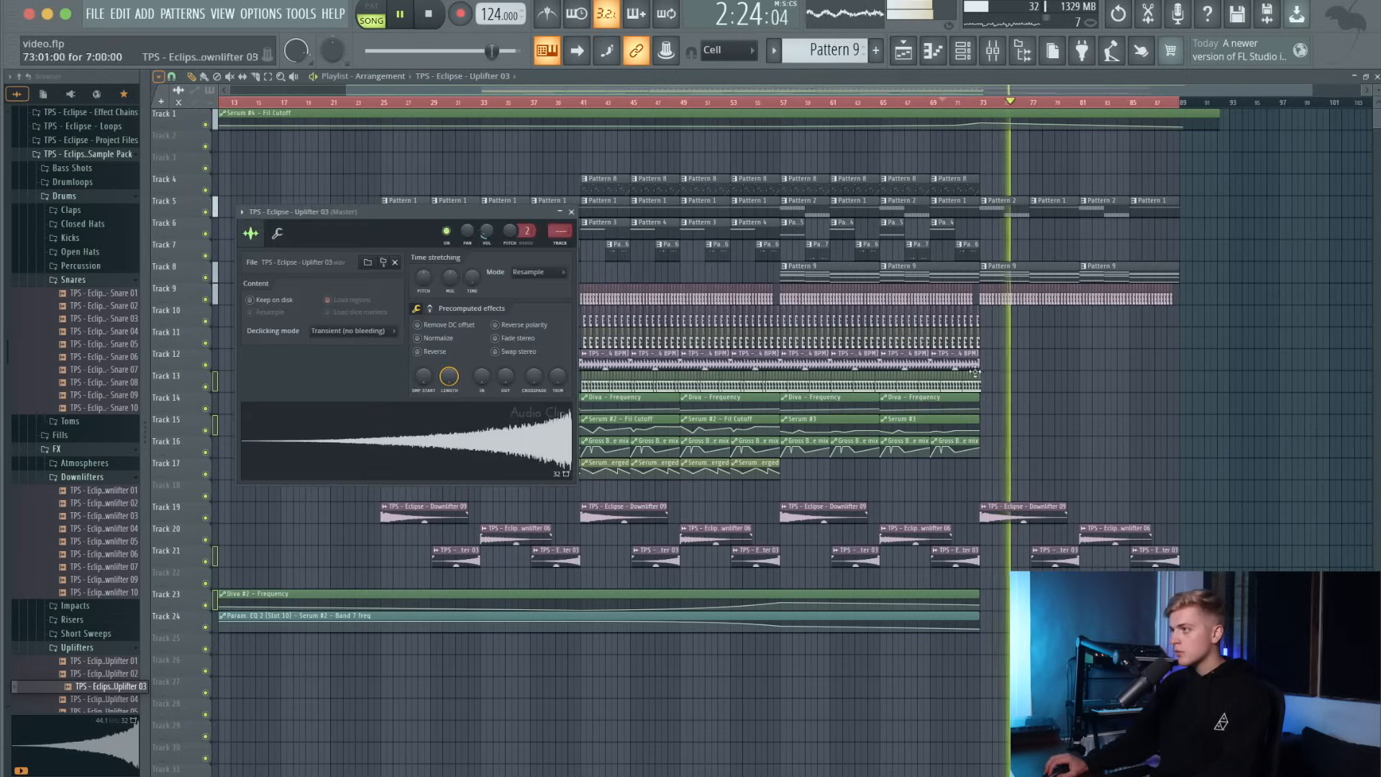
left_click(993, 51)
left_click(1044, 365)
key("space")
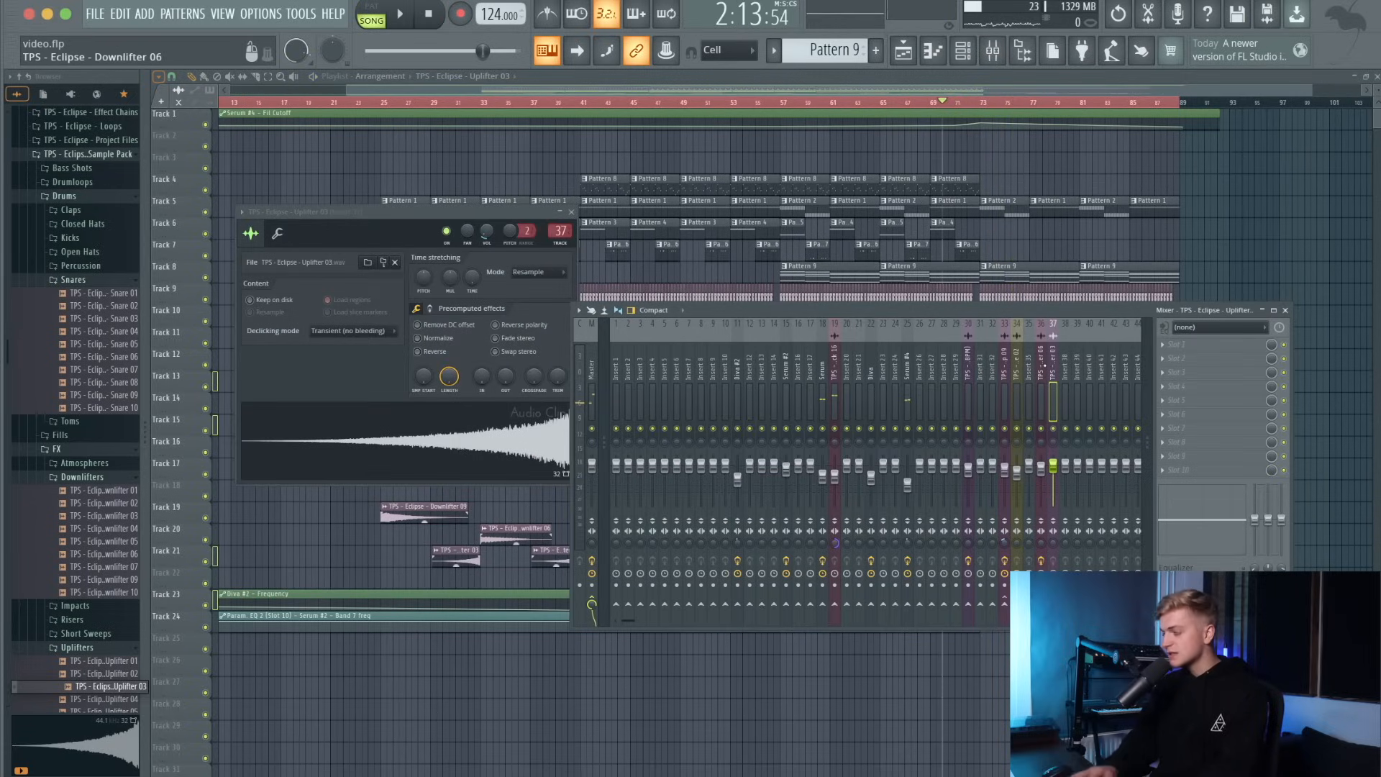
left_click(1201, 374)
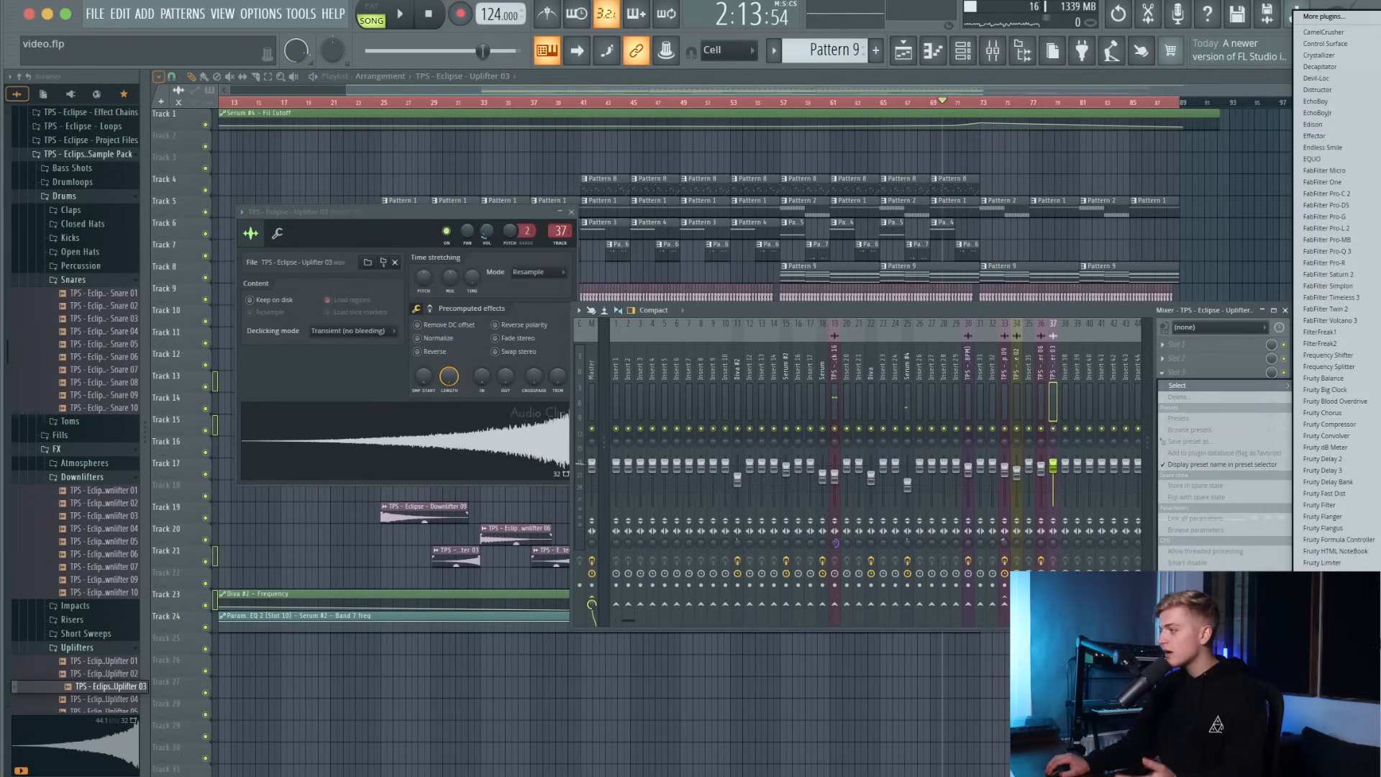
left_click(1329, 712)
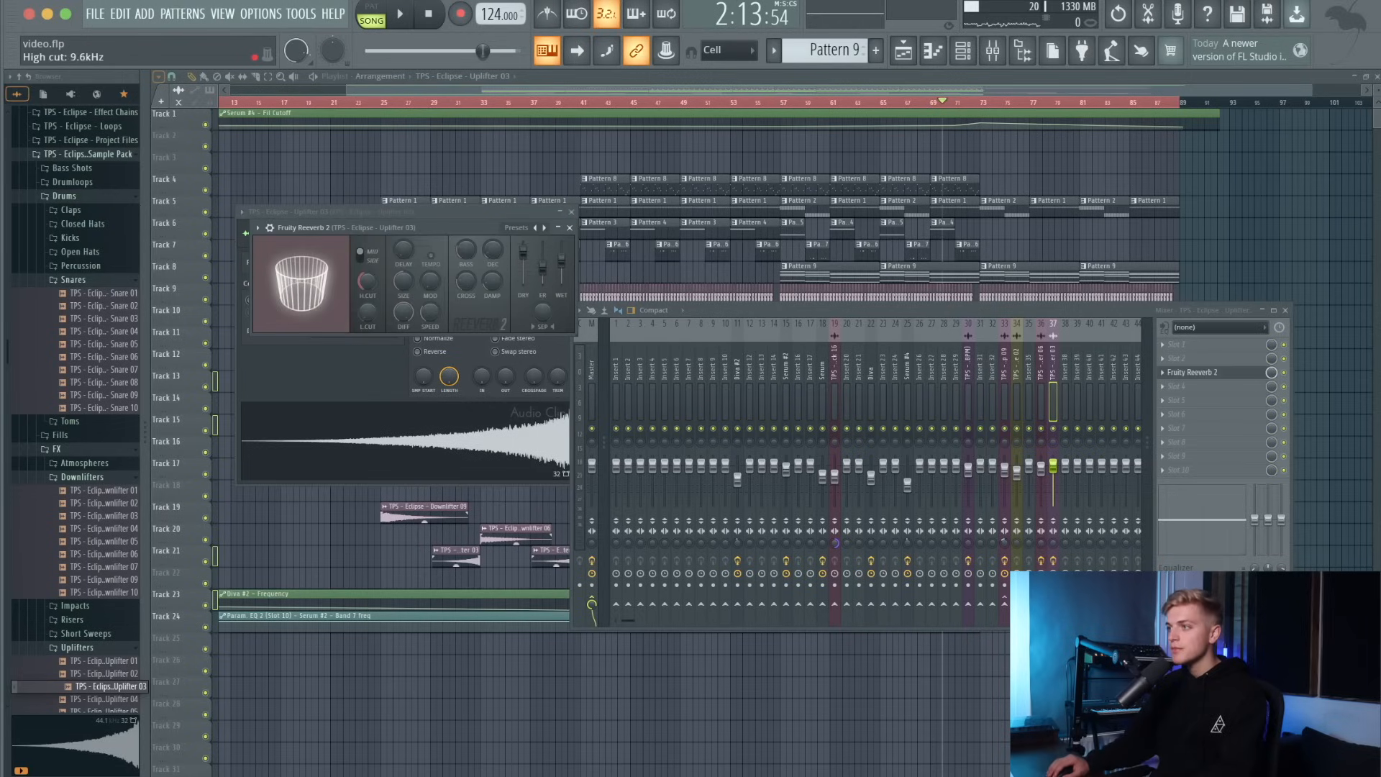
Close the reverb and mixer windows, save the project and play the breakdown transition.
key("space")
right_click(1118, 182)
scroll(1122, 202, "down", 2)
key("super+s")
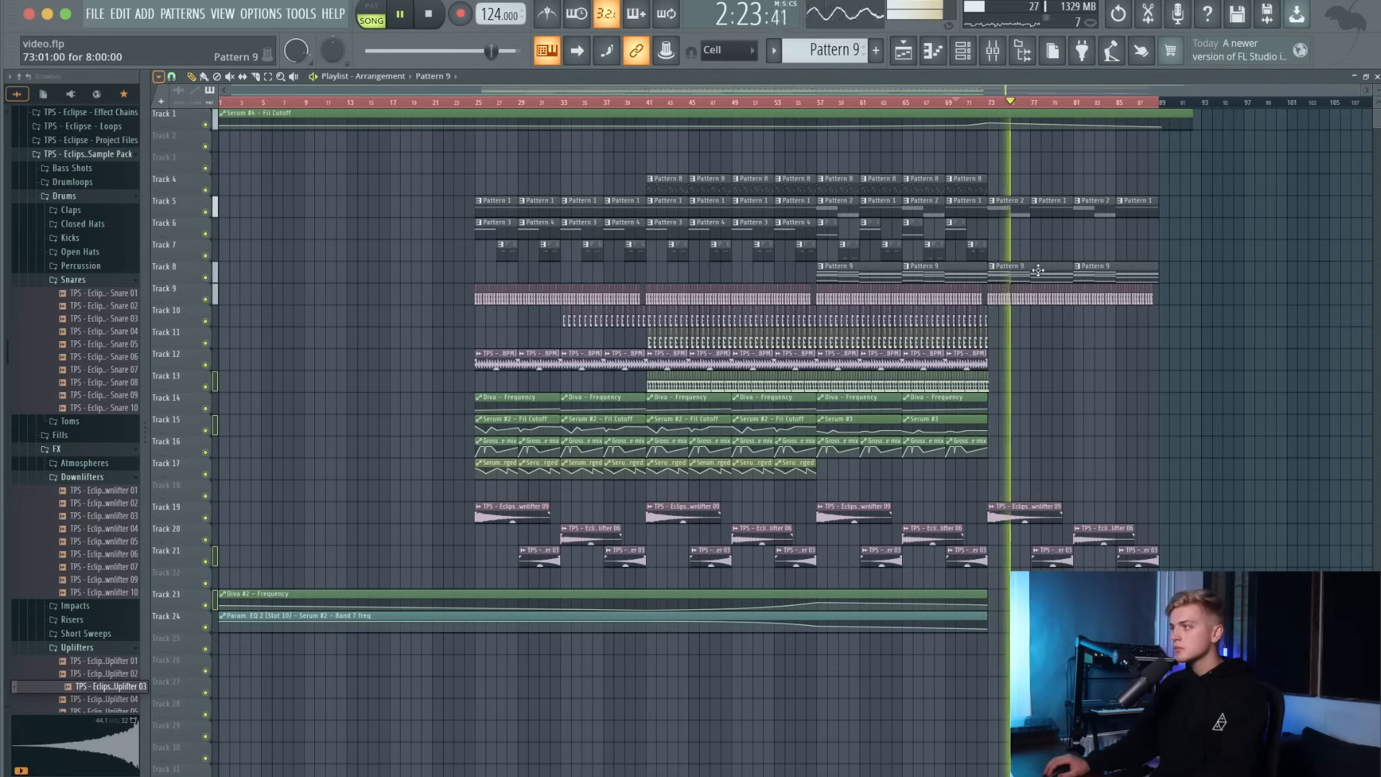
key("space")
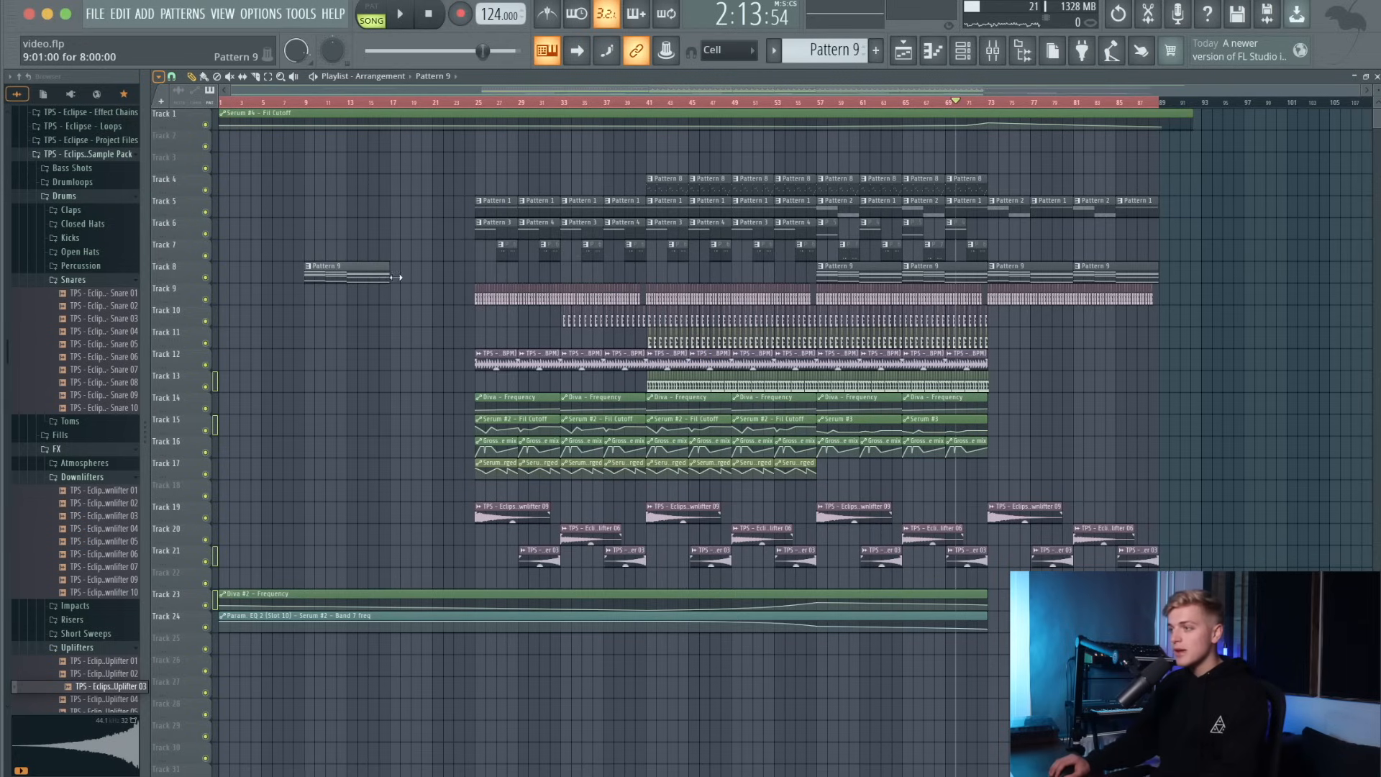
Shift the entire arrangement 12 bars later and two tracks down, and deselect all clips.
key("ctrl+a")
left_click_drag(354, 281, 470, 282)
scroll(446, 282, "down", 1)
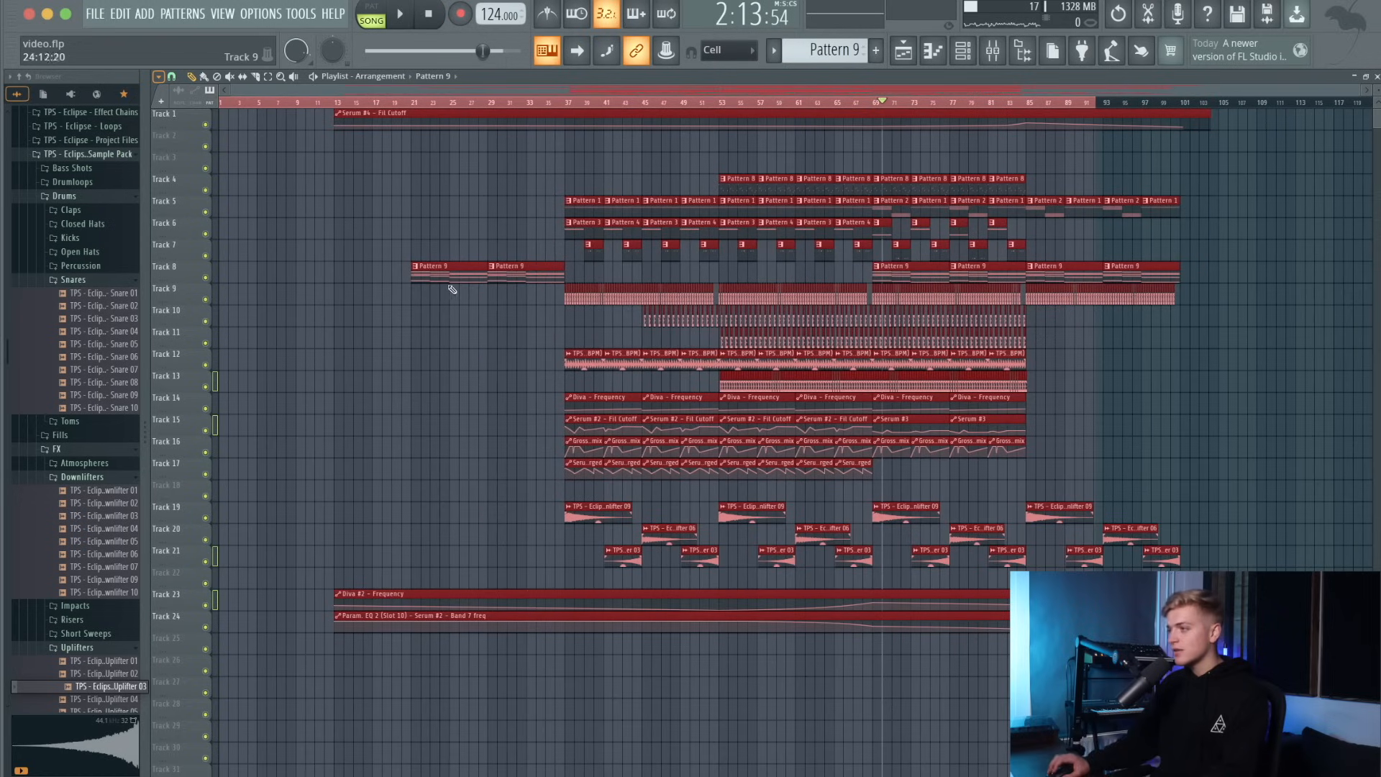
key("shift+Down")
key("shift+Down")
key("ctrl+d")
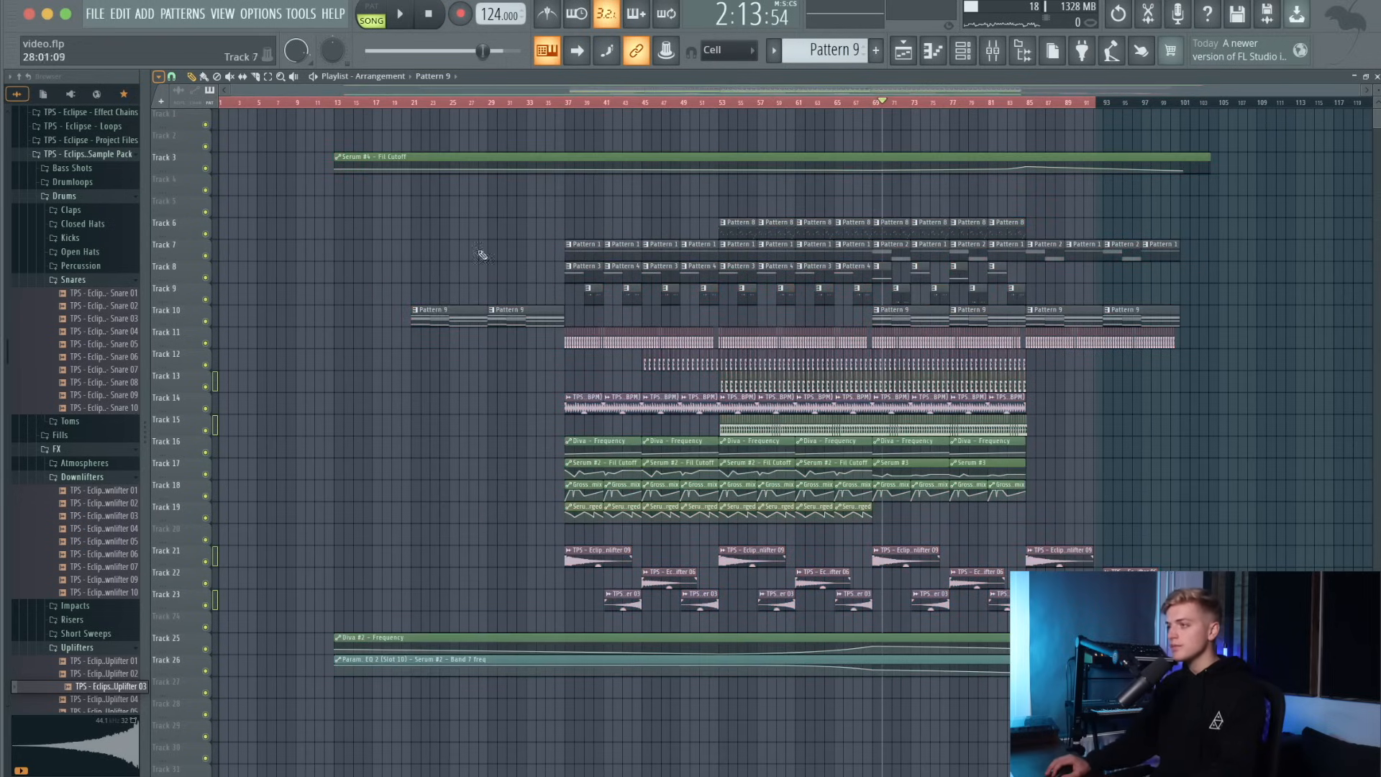
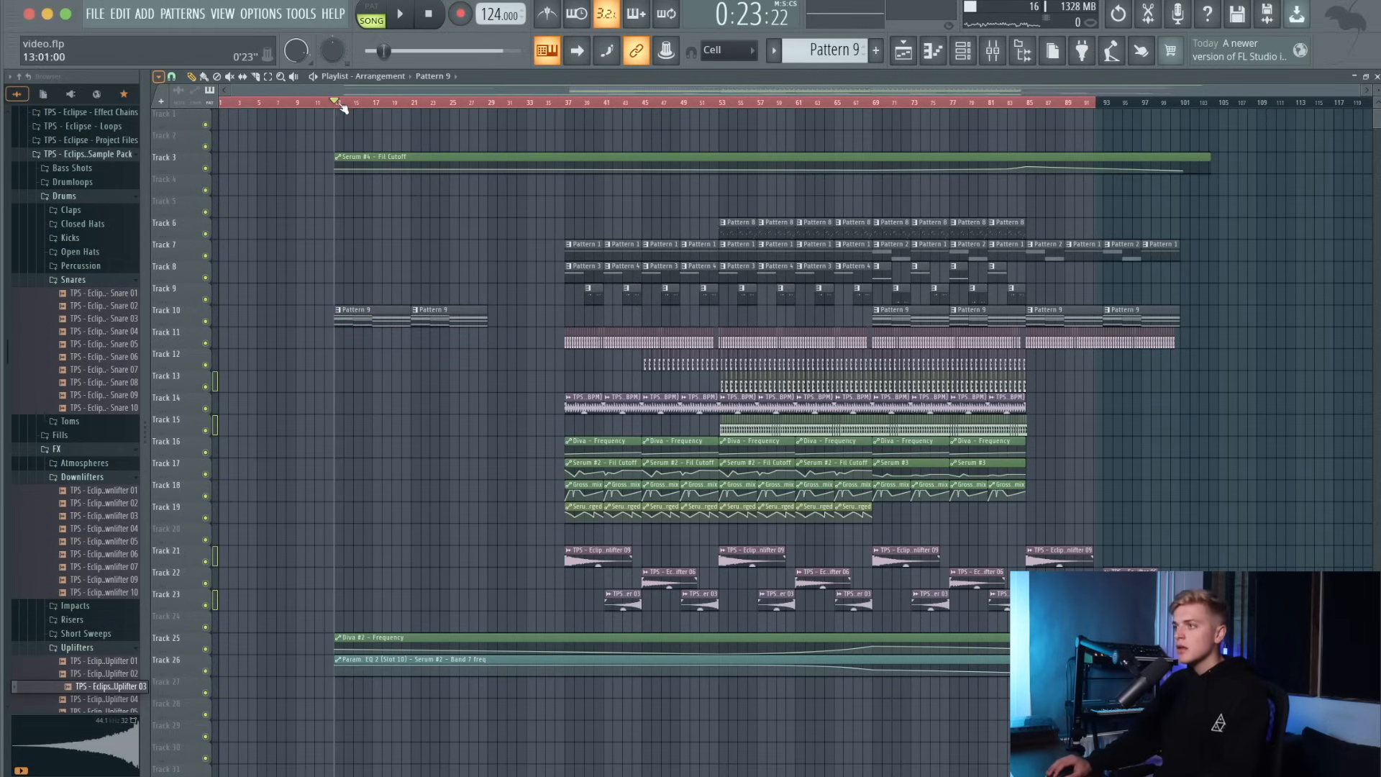
Create a mix-level automation clip for Kickstart 2 on the Serum #4 mixer track, stepping the level up at bar 37.
left_click(989, 52)
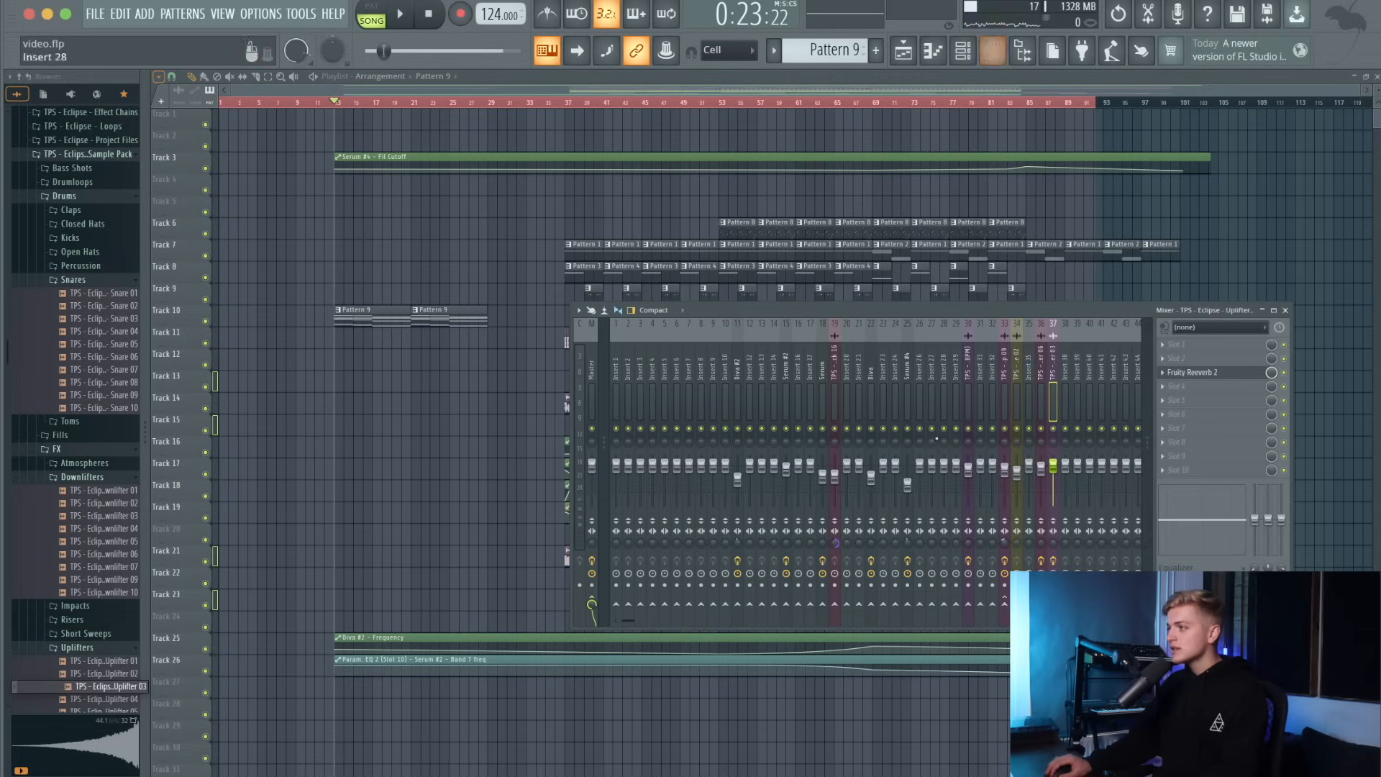
key("space")
left_click(907, 405)
right_click(1272, 471)
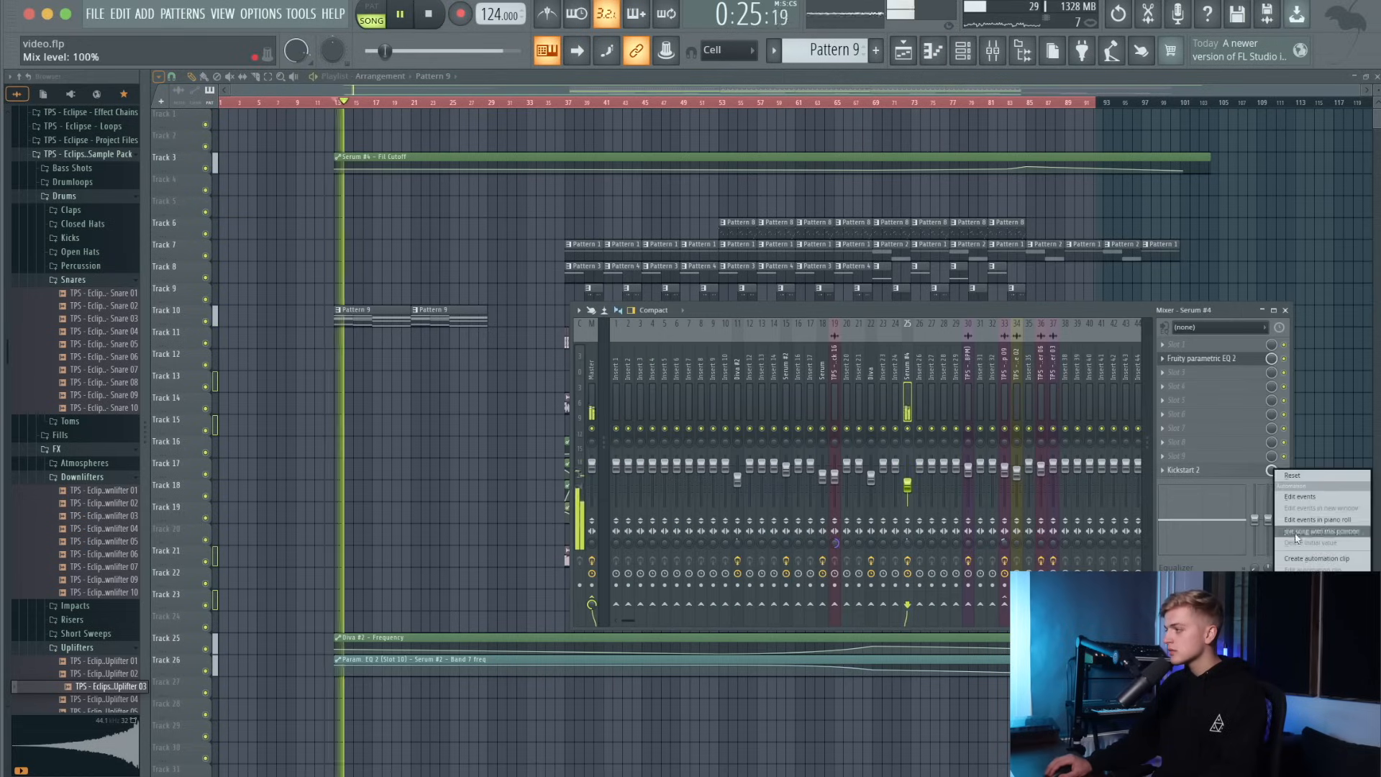
left_click(1317, 558)
left_click(342, 161)
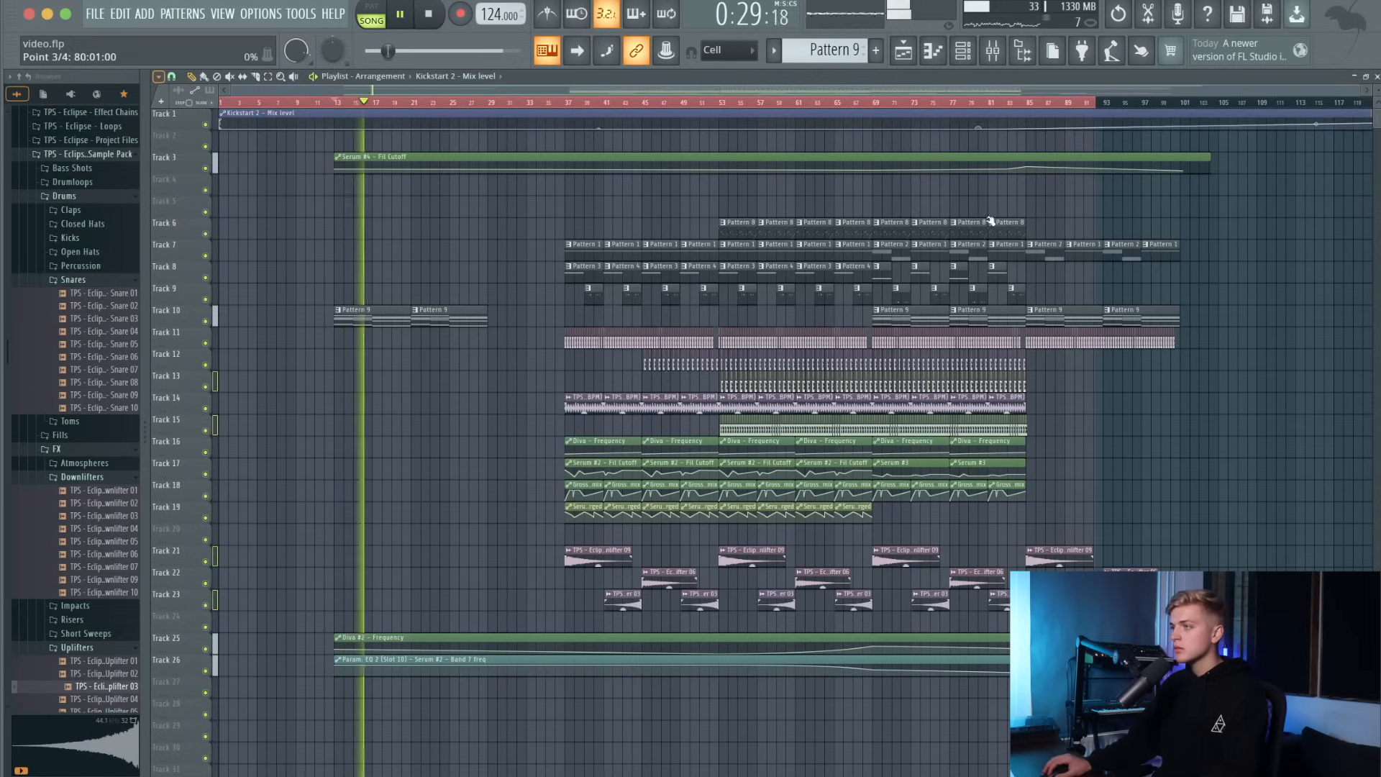
key("space")
Add a point at bar 29 with a value of 89% to the Serum #4 Fil Cutoff automation and play the intro.
left_click(489, 165)
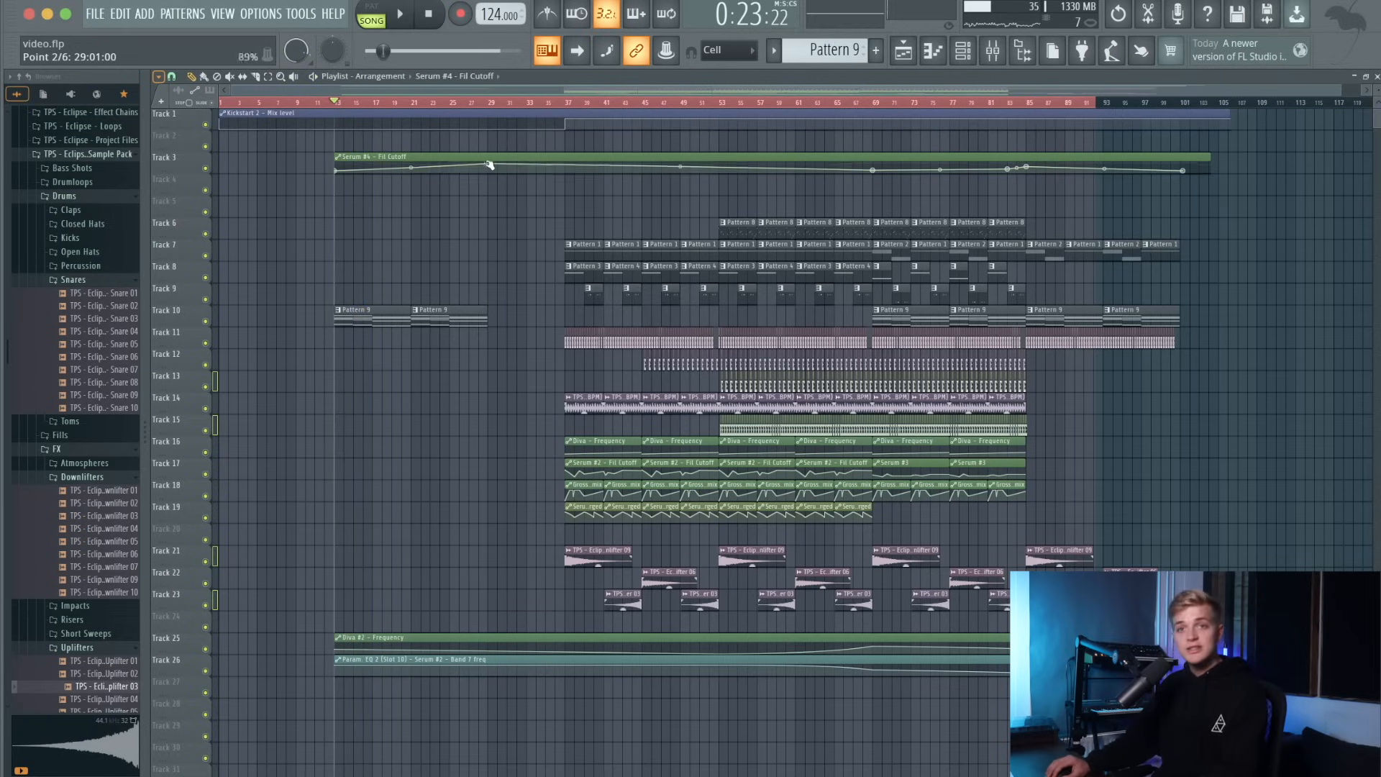
key("space")
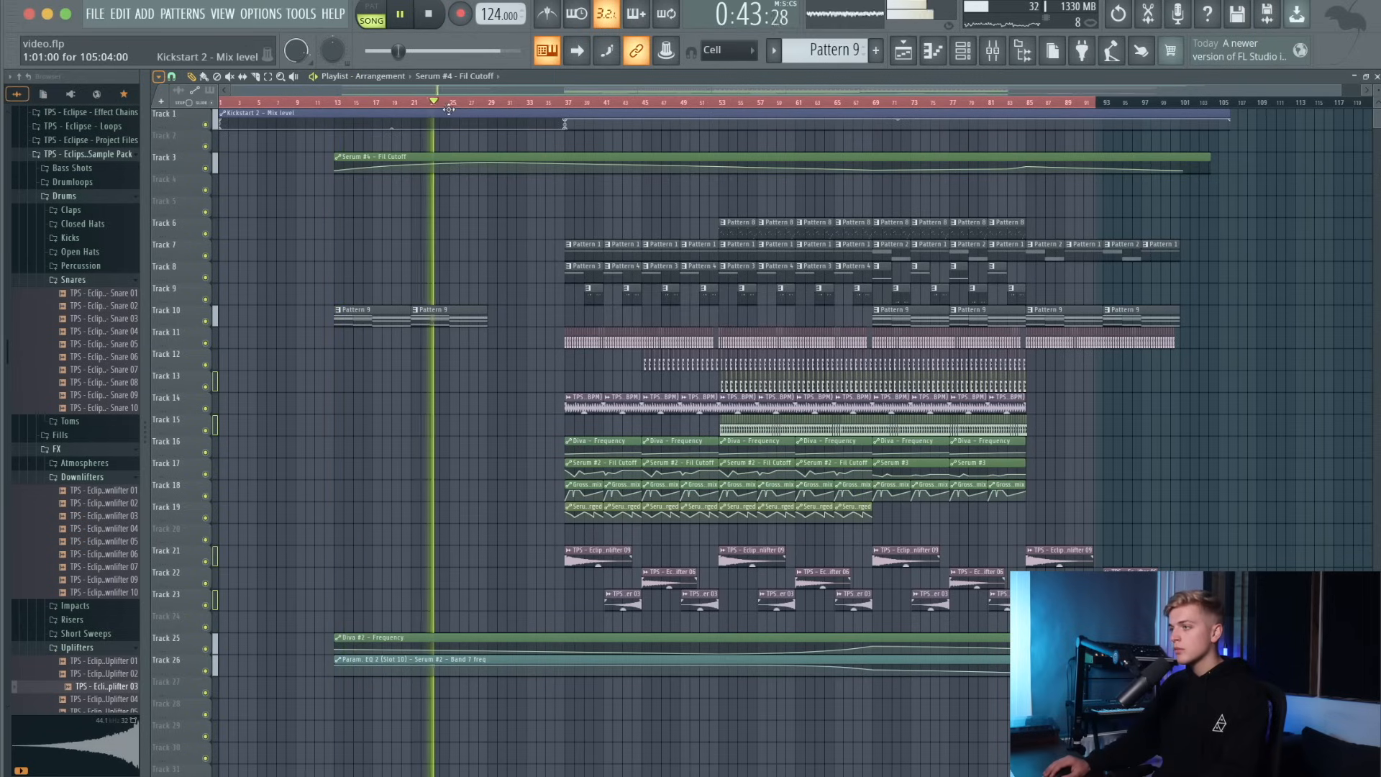
left_click(964, 57)
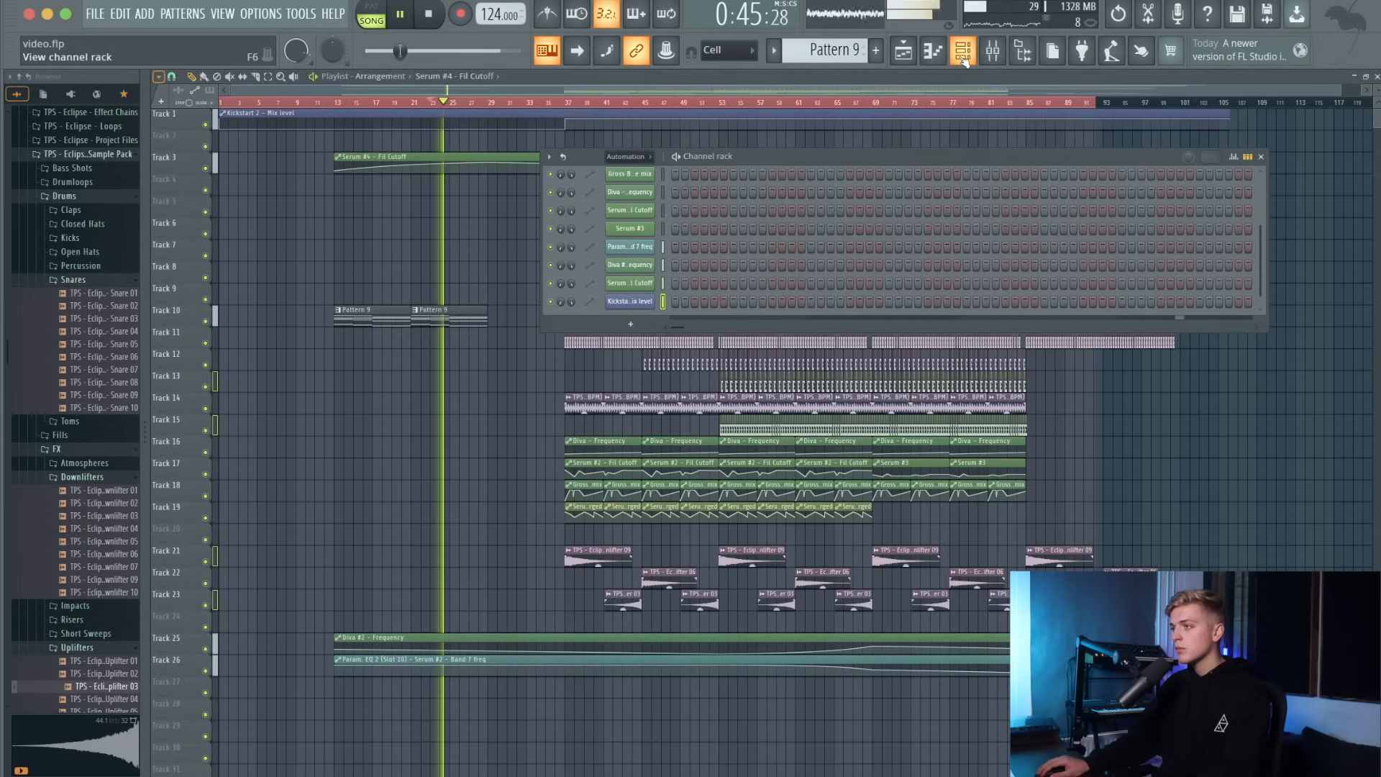
key("F6")
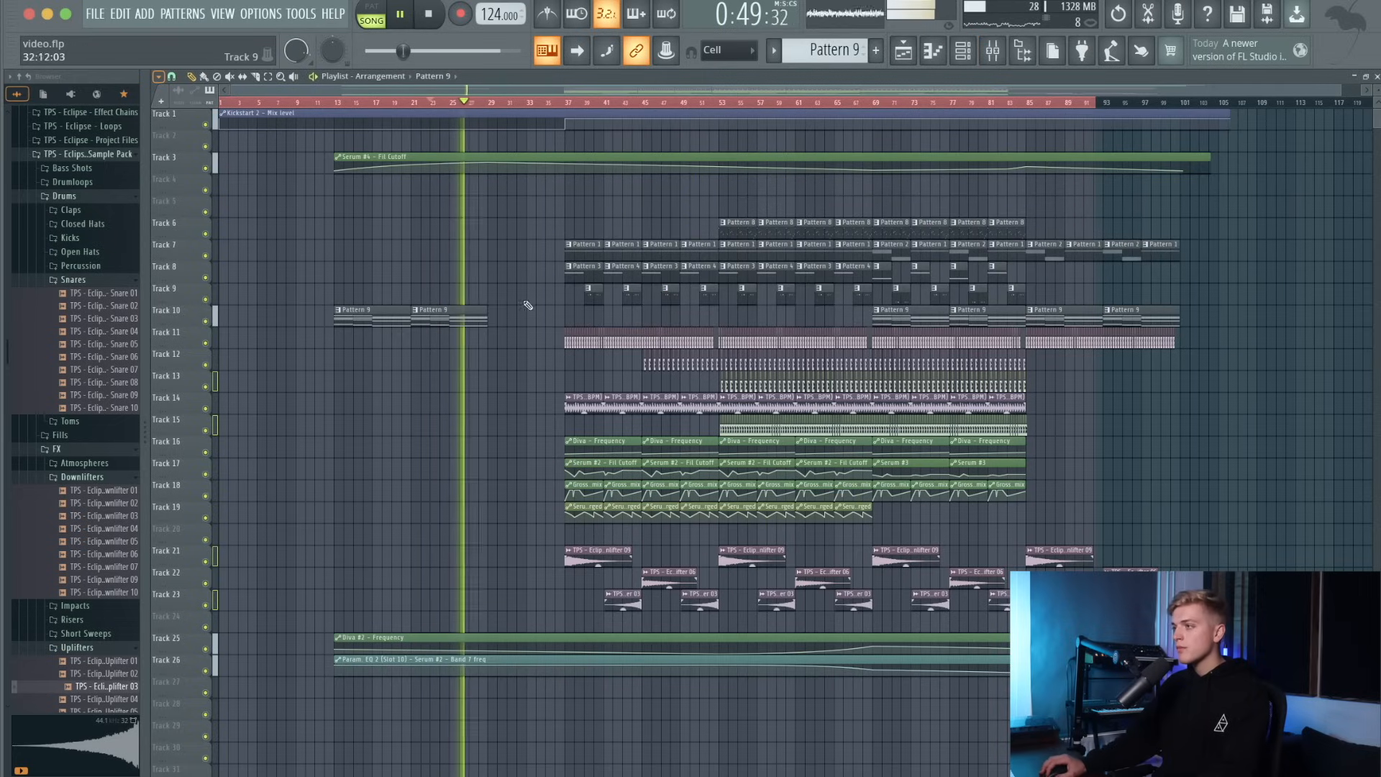
Place two Pattern 3 clips on Track 8 at bars 29 and 33.
scroll(576, 295, "up", 3)
left_click(581, 275)
left_click(463, 277)
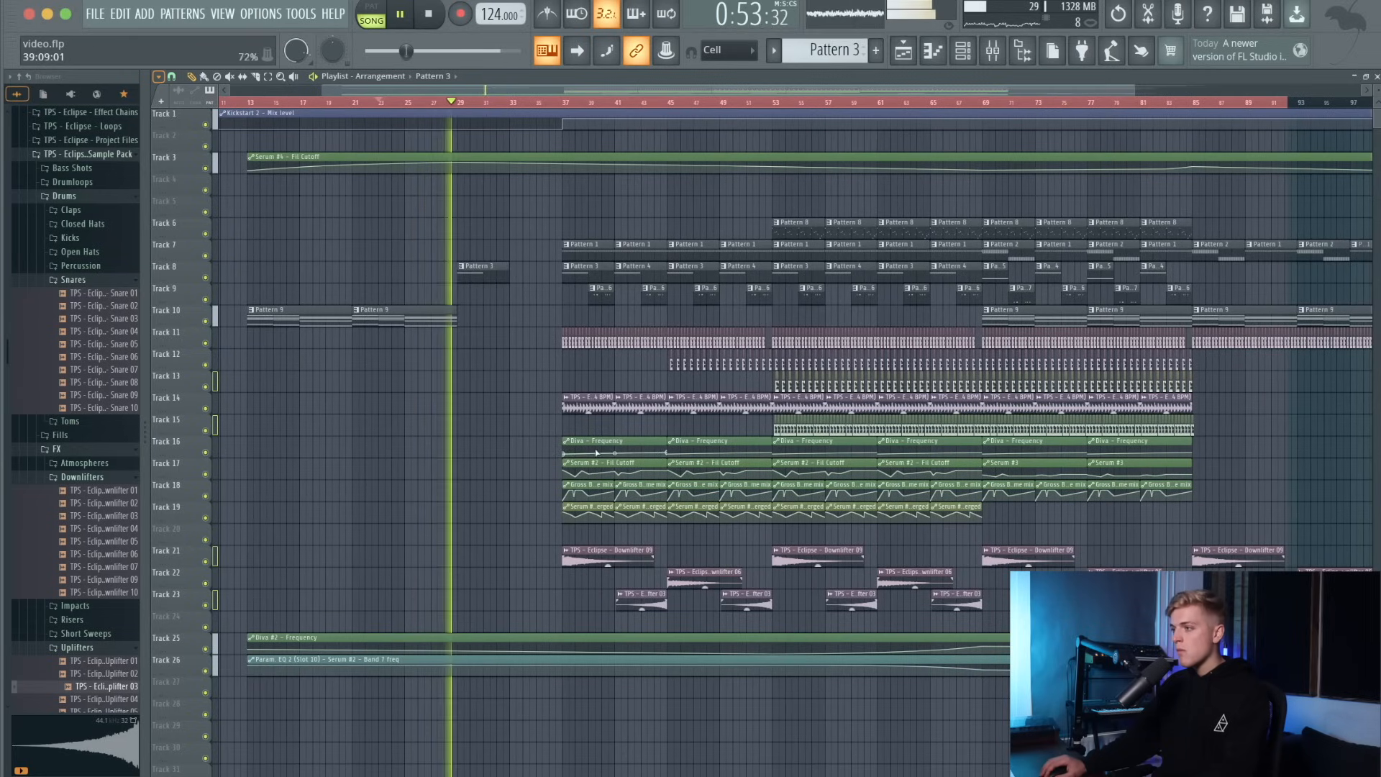
left_click(570, 443)
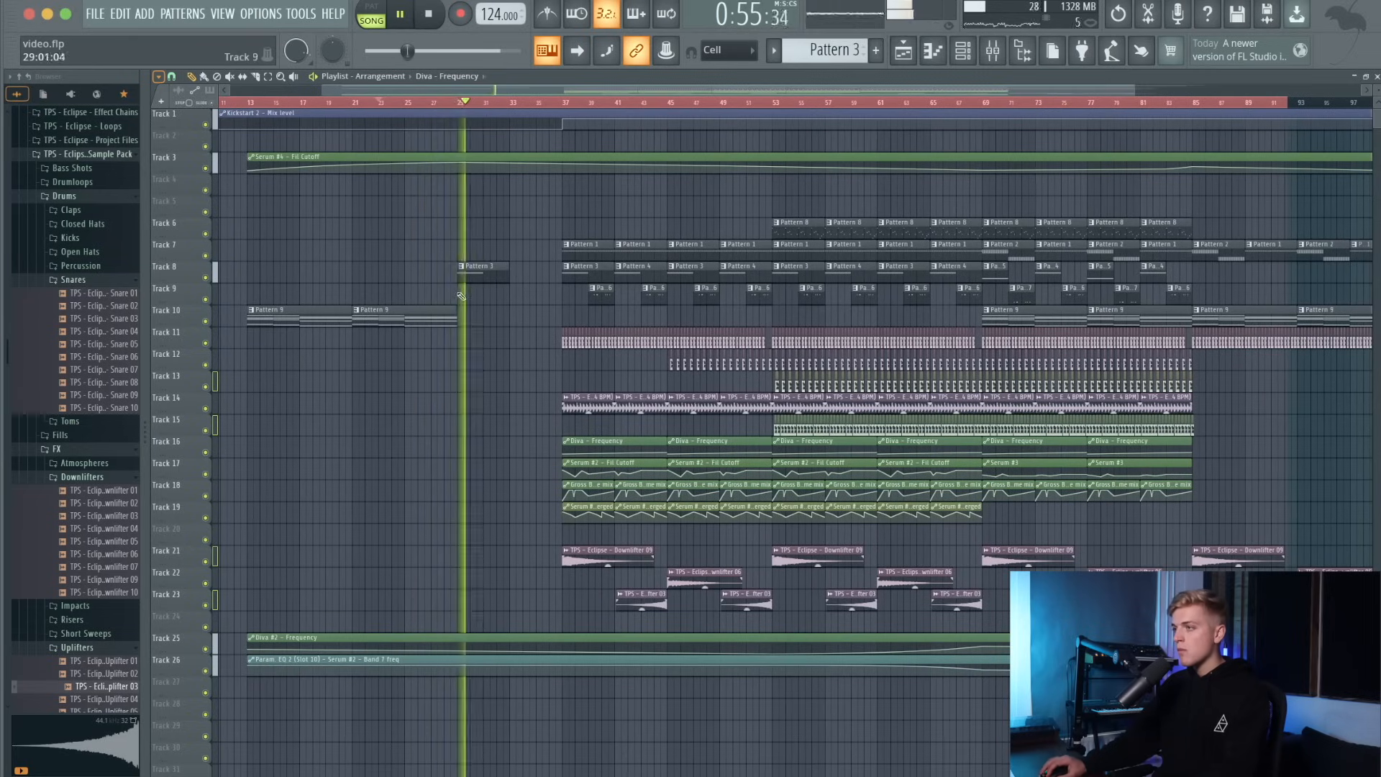
scroll(459, 270, "up", 1)
left_click(491, 279)
left_click(524, 275)
Add the Serum #2 Fil Cutoff automation on Track 17 at bar 29 and Gross Beat volume mix clips on Track 18 at bars 29 and 33.
left_click(587, 464)
left_click(460, 469)
left_click(583, 486)
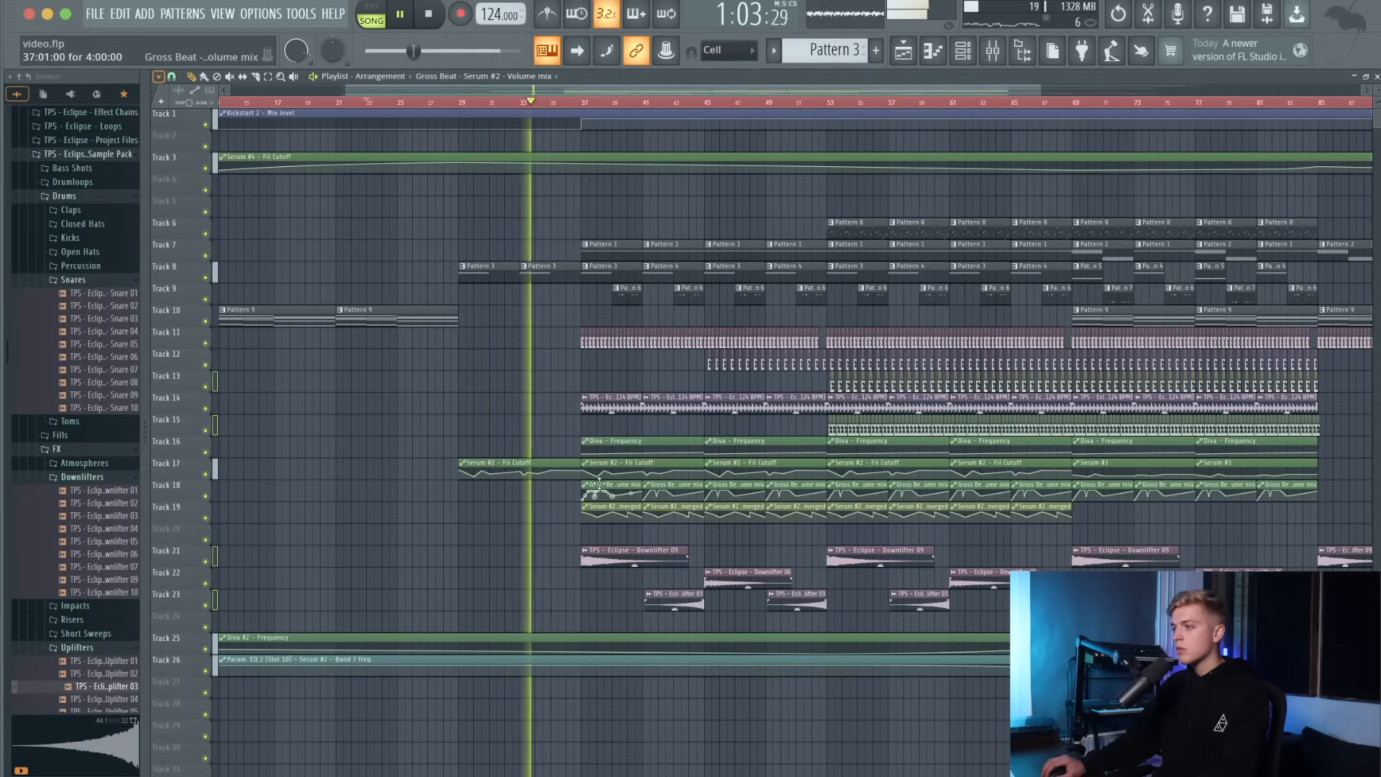
left_click(463, 493)
left_click(522, 492)
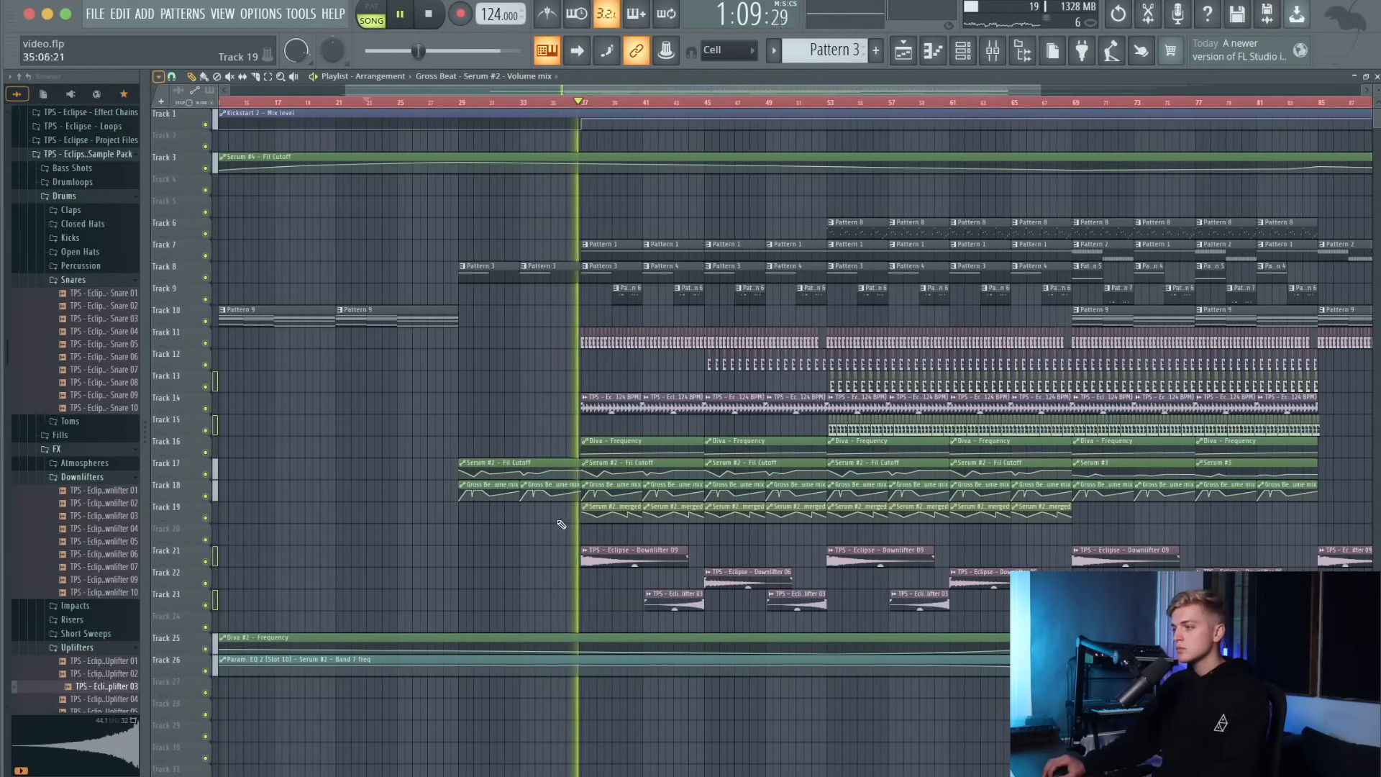
Copy the Serum #2 Pitch Bend automation clips to Track 19 at bars 29 and 33, and play the intro.
left_click_drag(568, 523, 485, 508)
key("super+v")
key("space")
key("space")
scroll(475, 516, "up", 3)
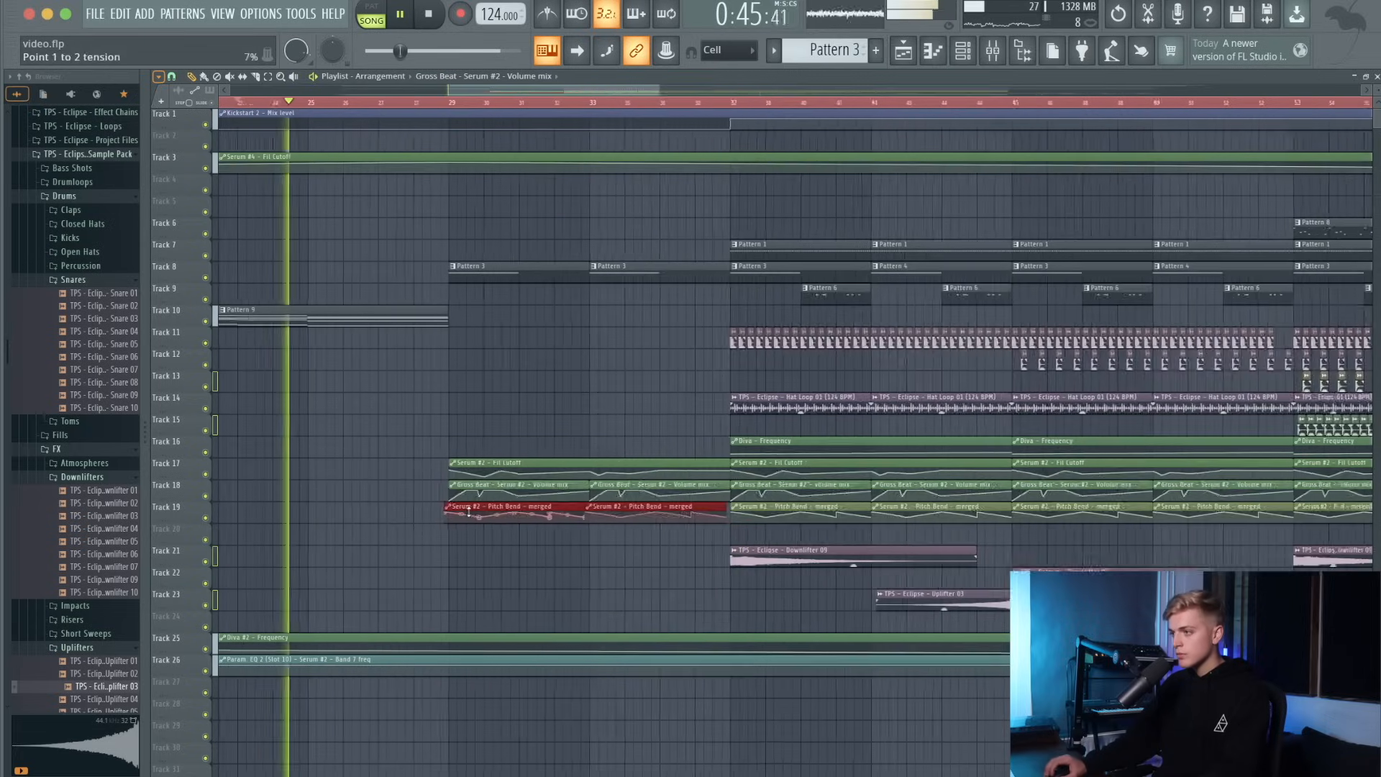
Shorten the second Pattern 9 clip on Track 10 to 7 bars and play the gap leading into bar 29.
scroll(473, 511, "up", 4)
scroll(471, 505, "down", 5)
left_click_drag(455, 324, 423, 329)
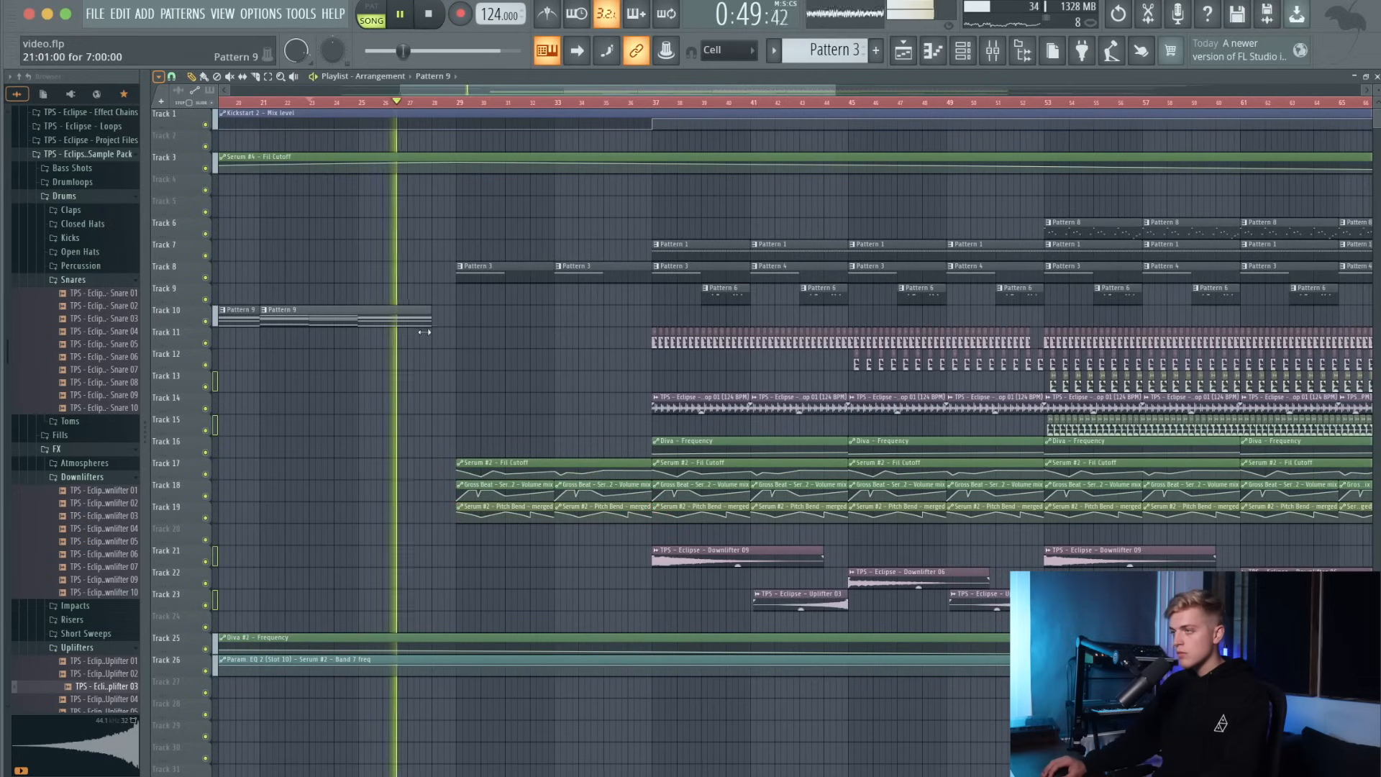
scroll(445, 338, "down", 4)
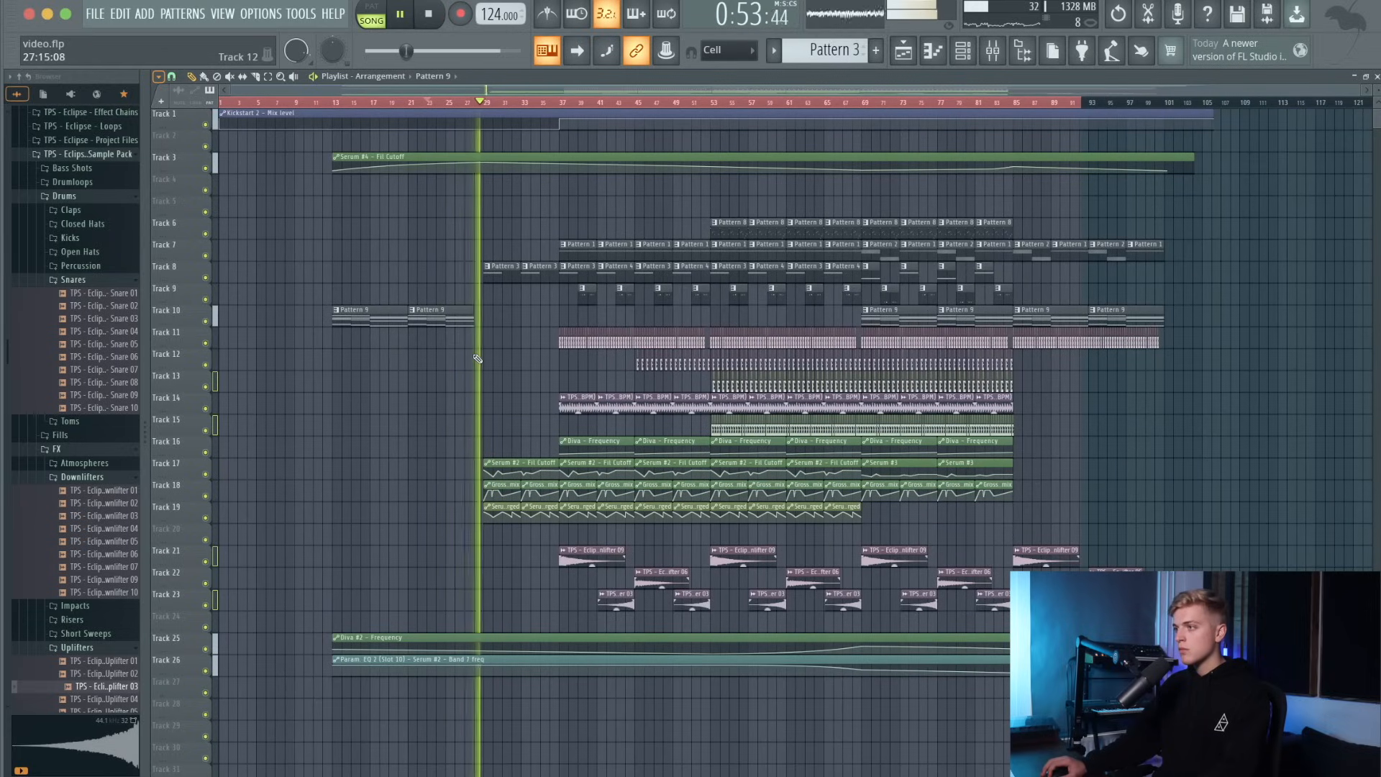
left_click(465, 102)
scroll(478, 269, "up", 7)
scroll(460, 297, "down", 1)
scroll(457, 299, "down", 3)
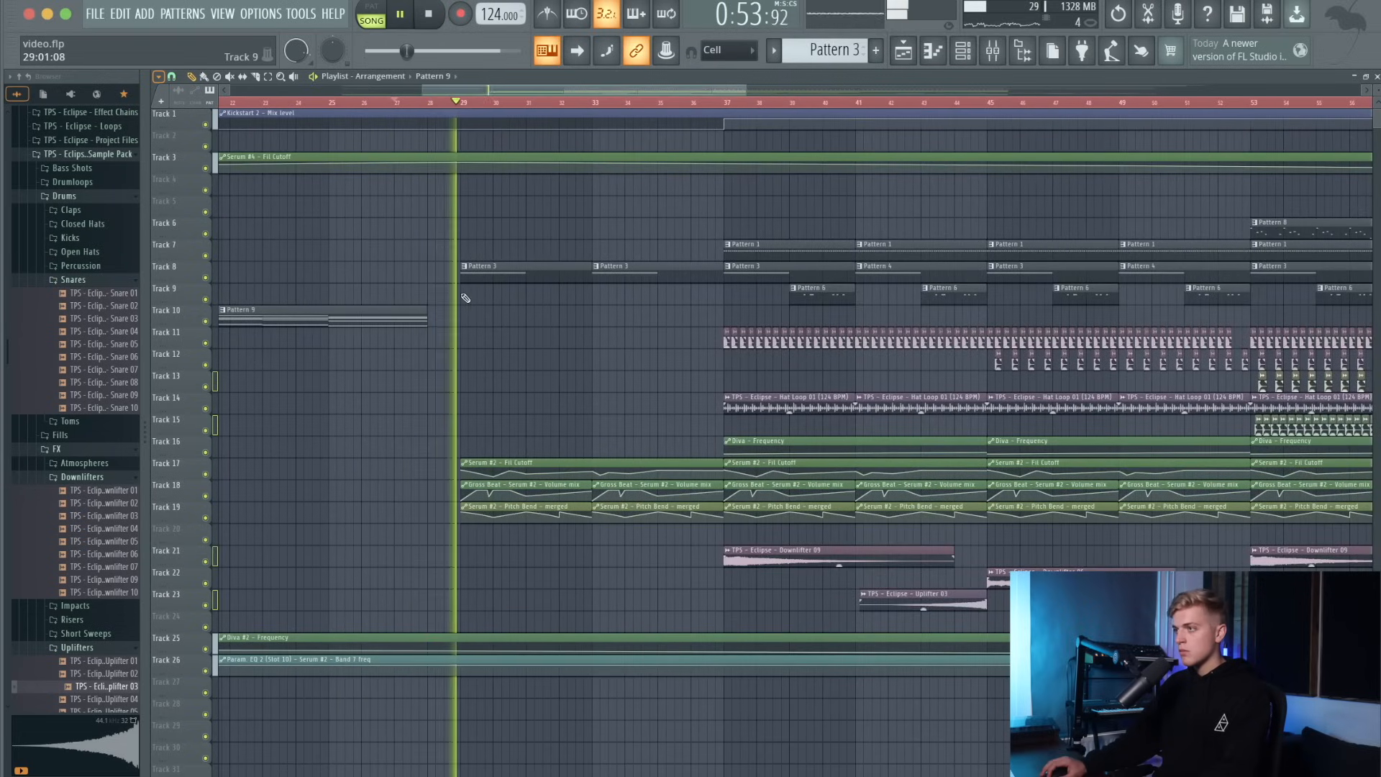
scroll(467, 296, "down", 3)
scroll(472, 295, "down", 6)
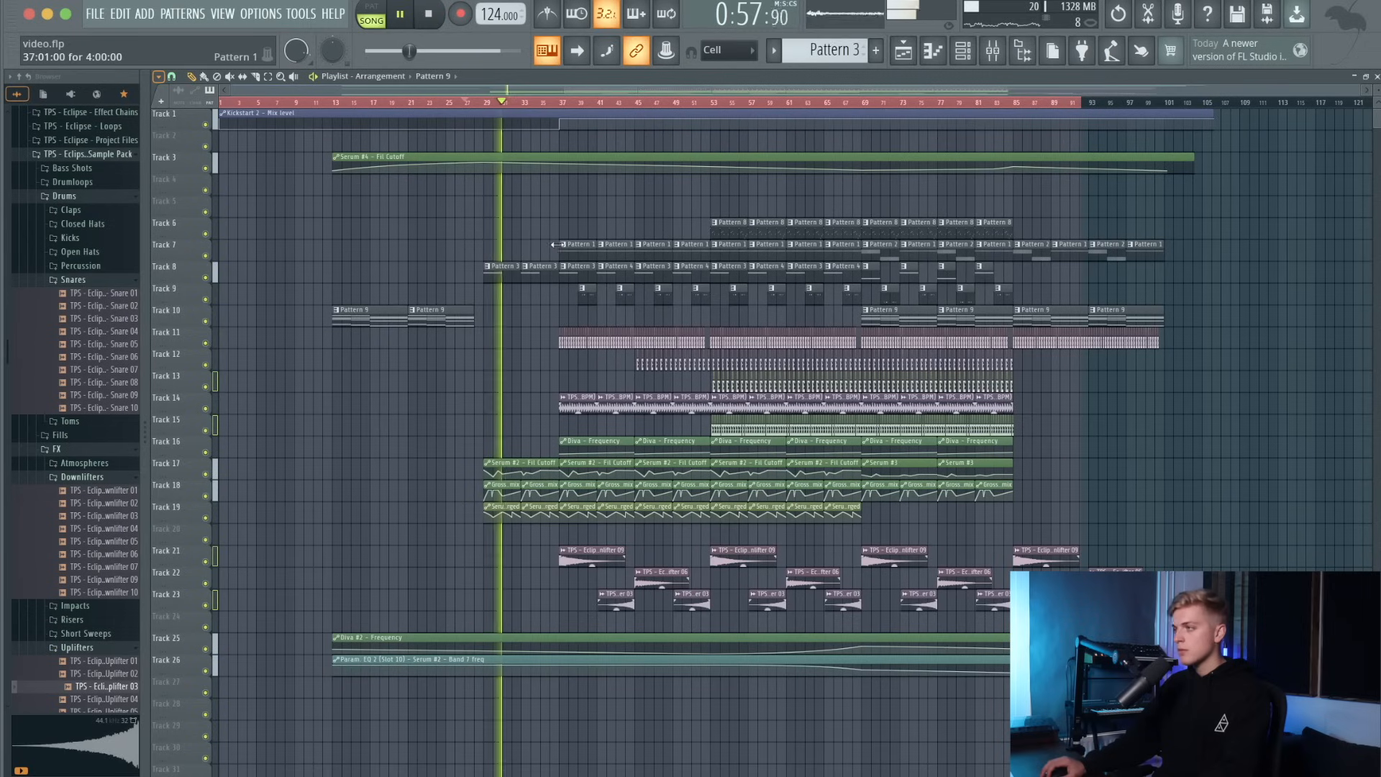
Place a Pattern 6 clip on Track 9 at bar 35, shorten it to one bar and listen to the transition.
scroll(546, 277, "up", 2)
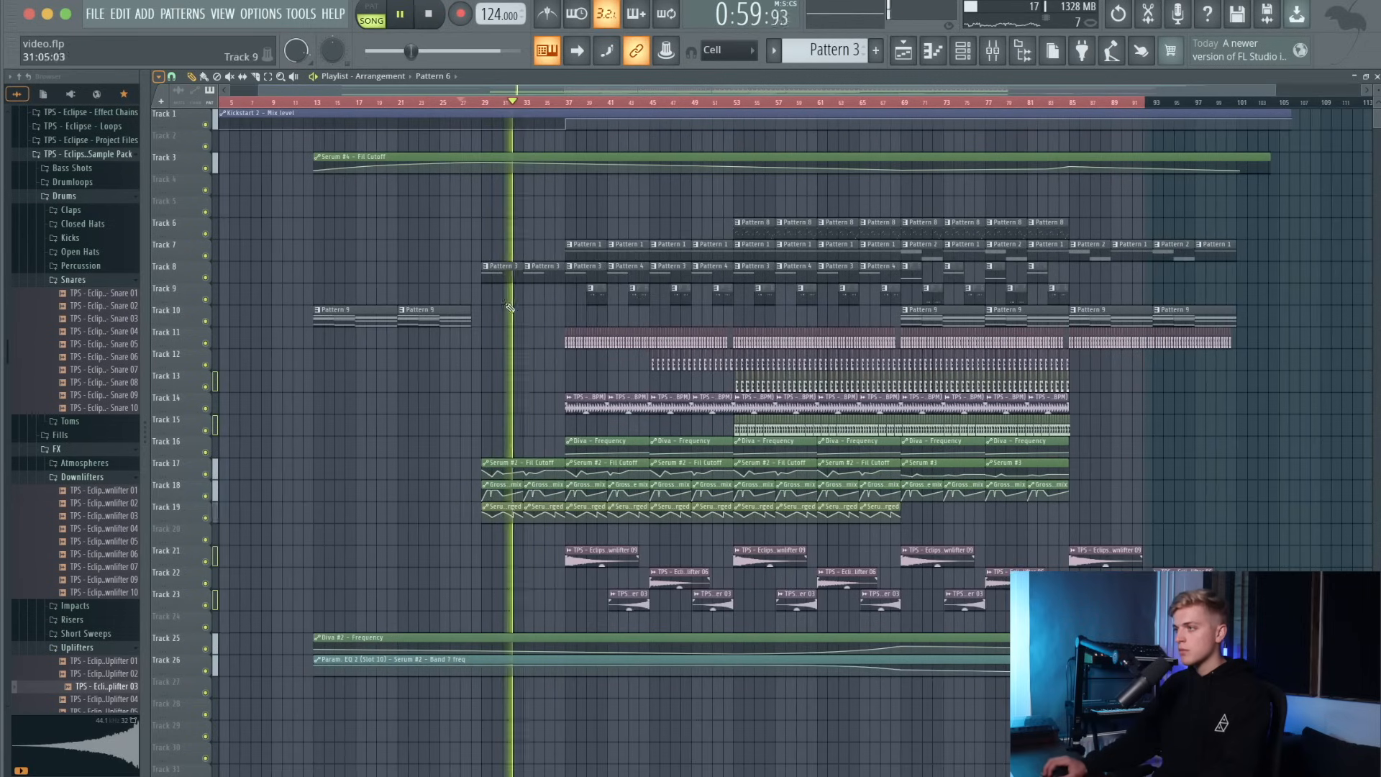
scroll(505, 301, "up", 3)
left_click_drag(501, 299, 580, 299)
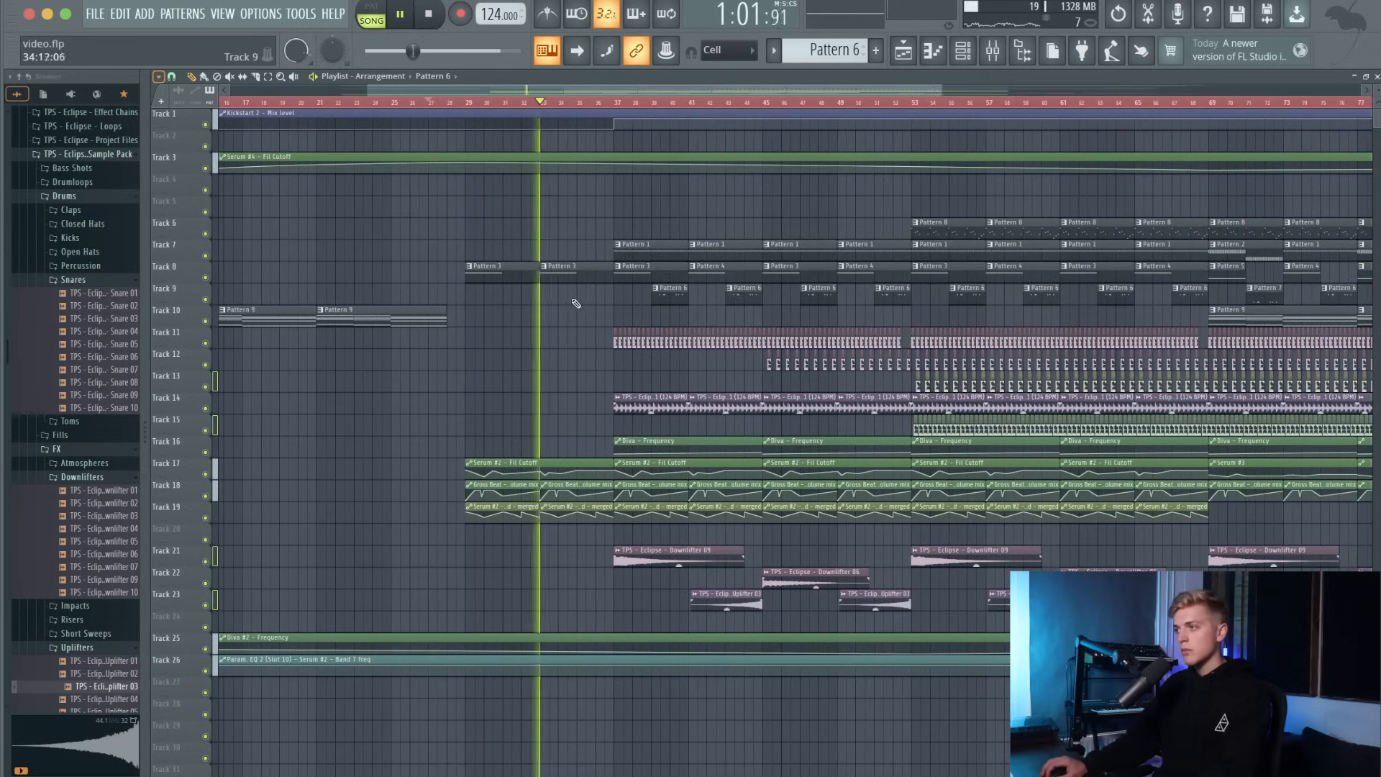
scroll(581, 299, "up", 5)
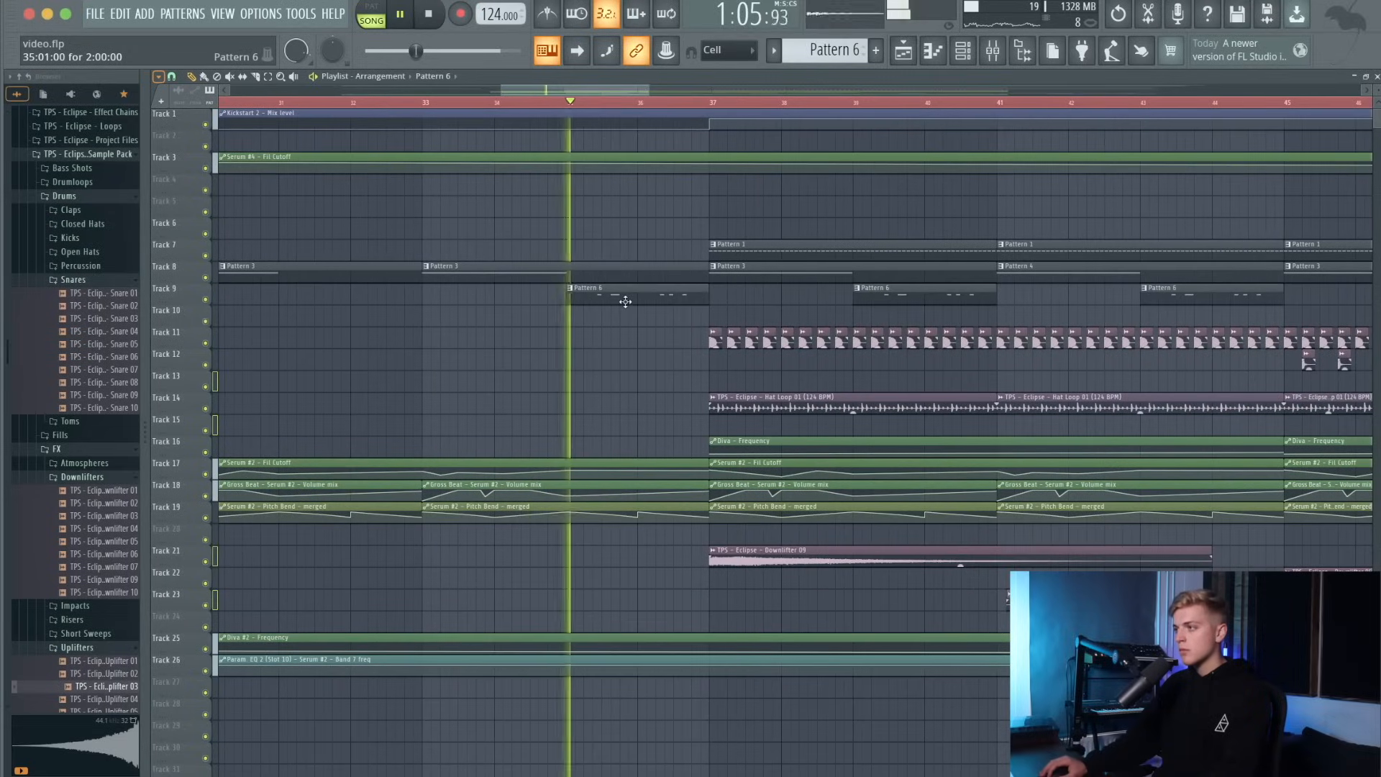
left_click_drag(695, 296, 656, 297)
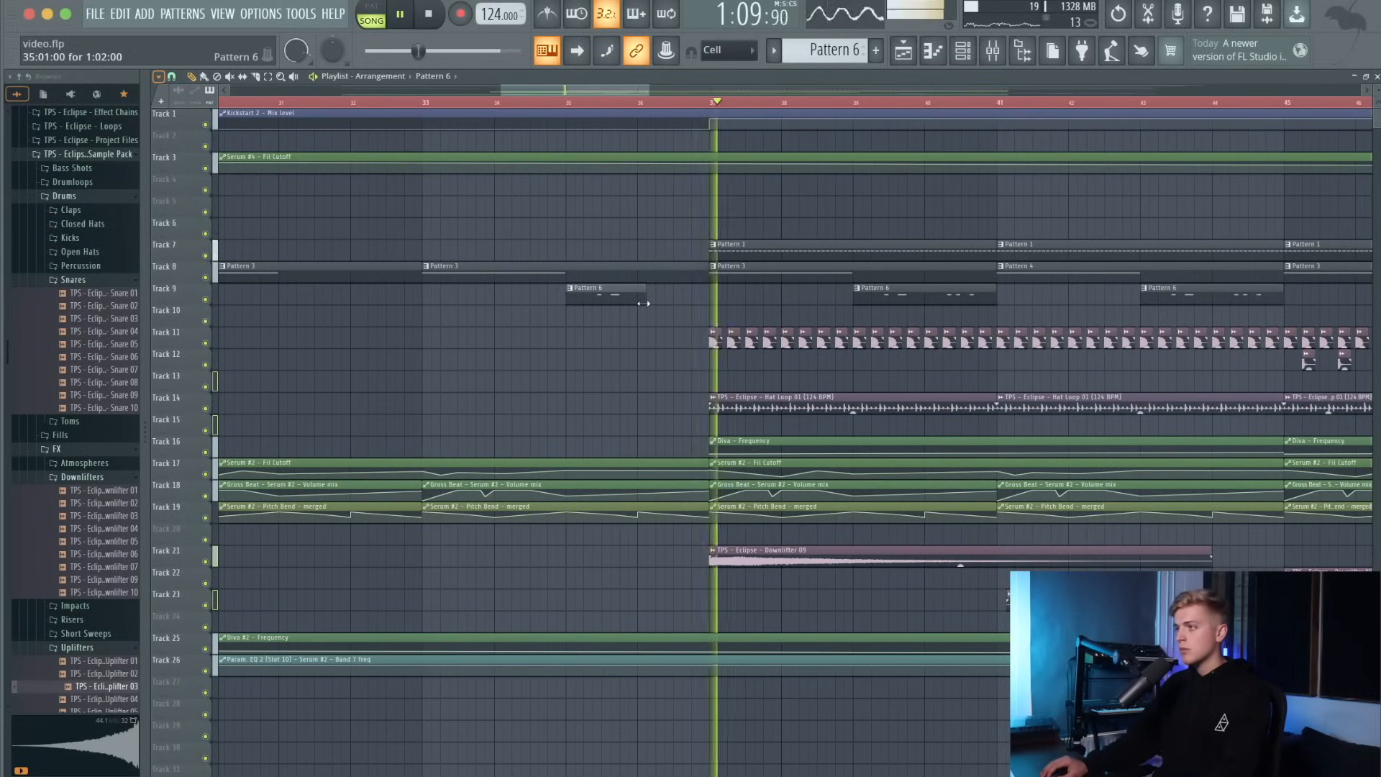
scroll(640, 301, "down", 6)
scroll(640, 301, "down", 3)
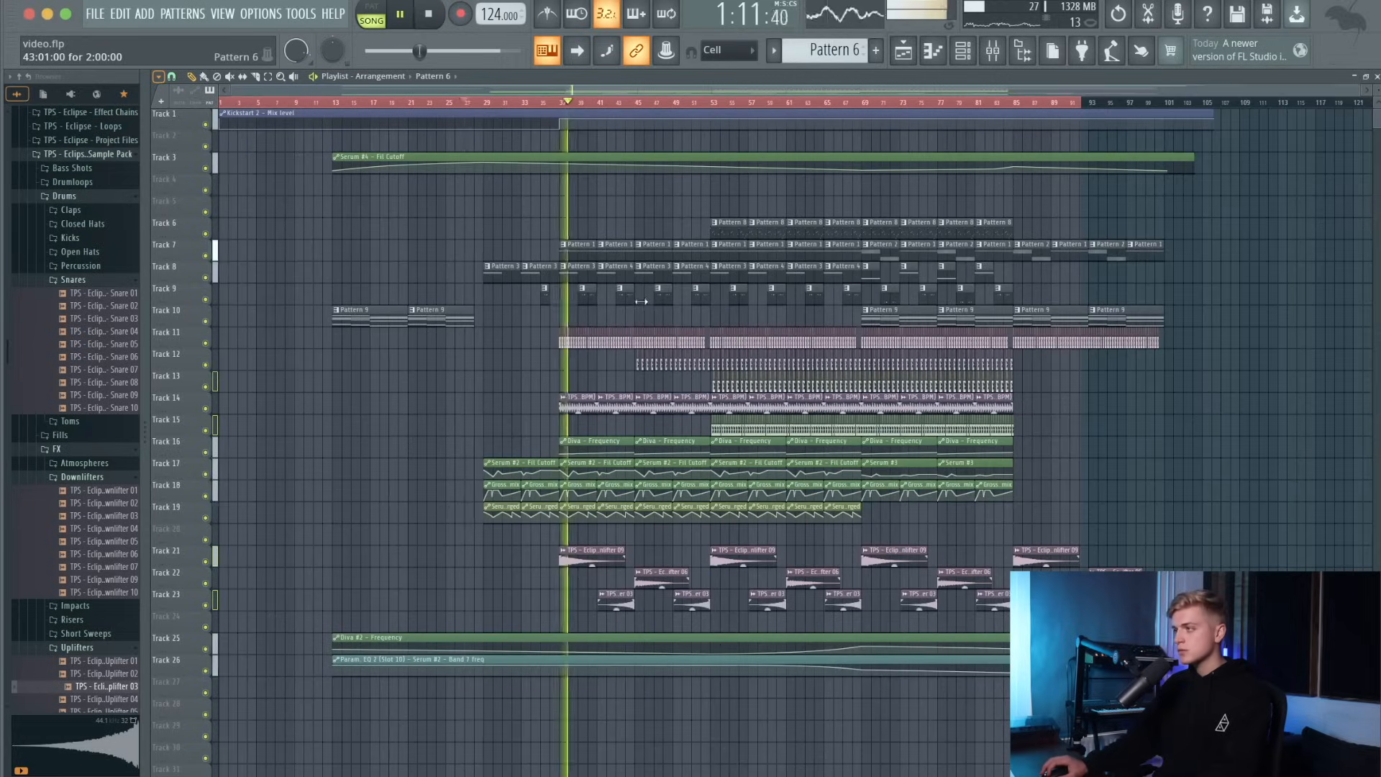
key("space")
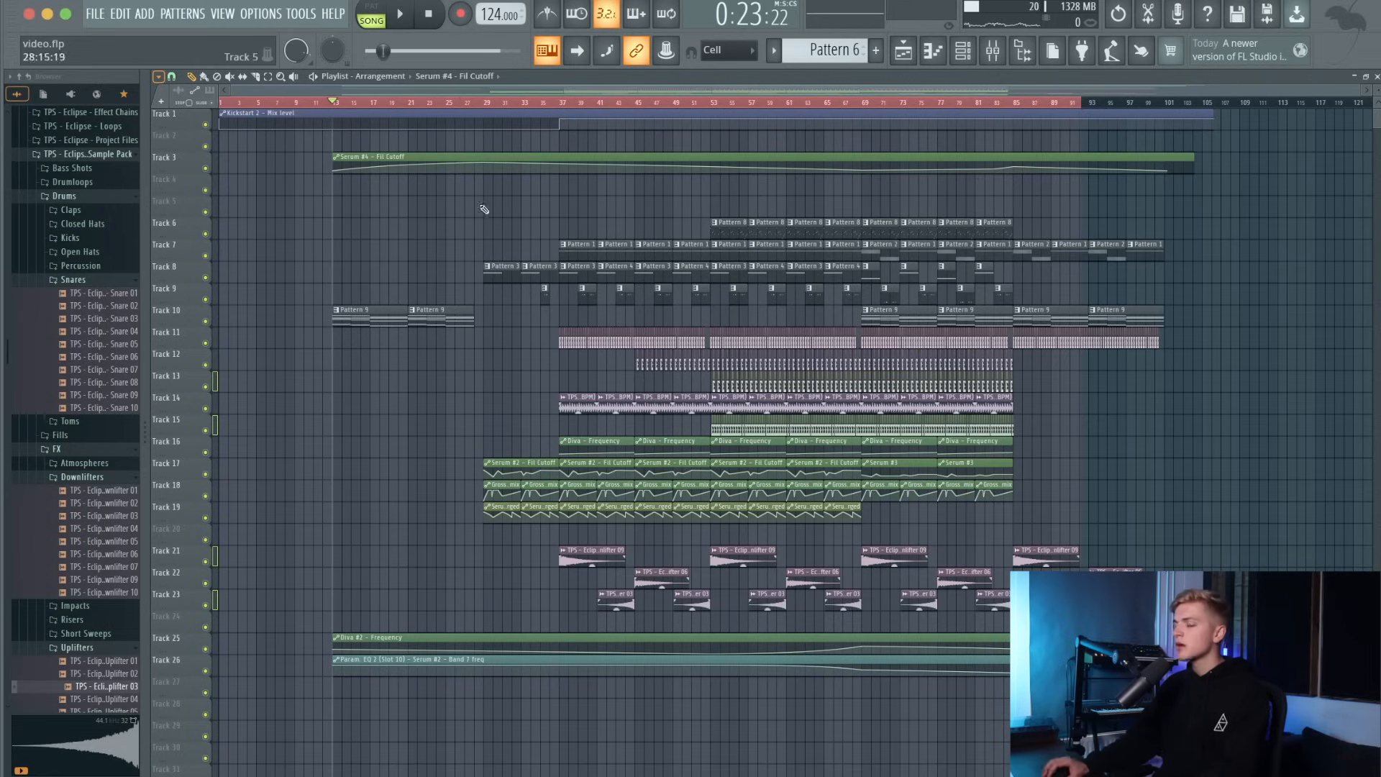
Link the Kickstart 2 mix level on the Serum #2 mixer track to the Kickstart 2 - Mix level automation and play from bar 29.
scroll(489, 180, "up", 1)
left_click(987, 59)
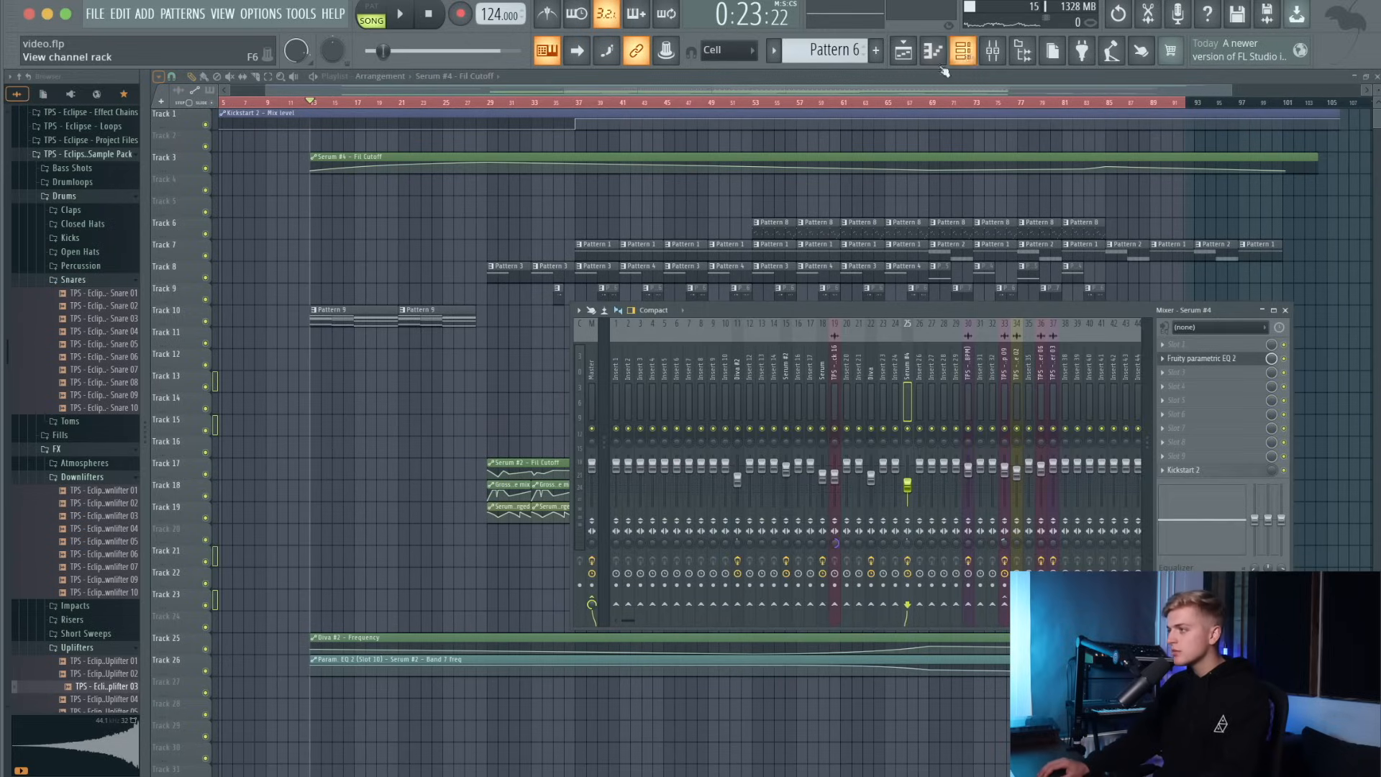
left_click_drag(737, 346, 786, 350)
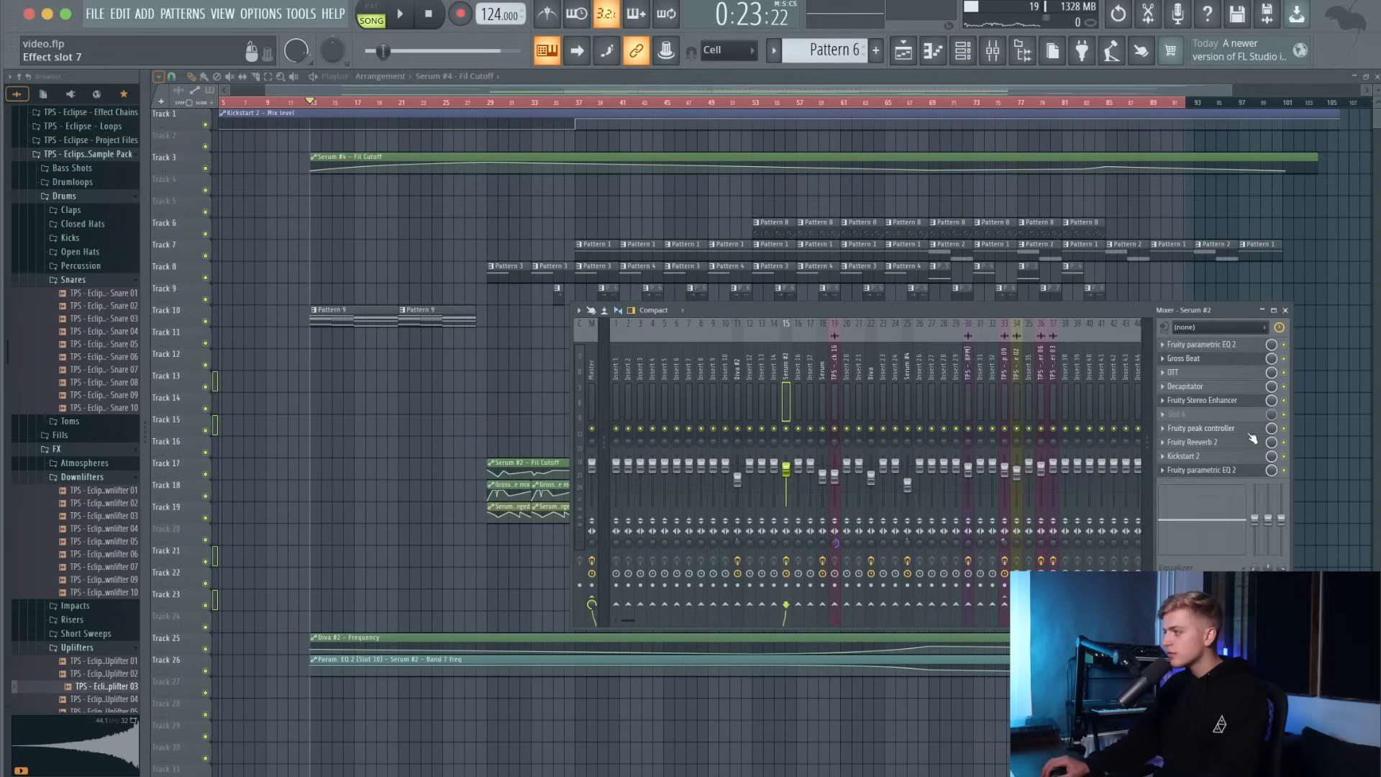
right_click(1270, 456)
left_click(1291, 564)
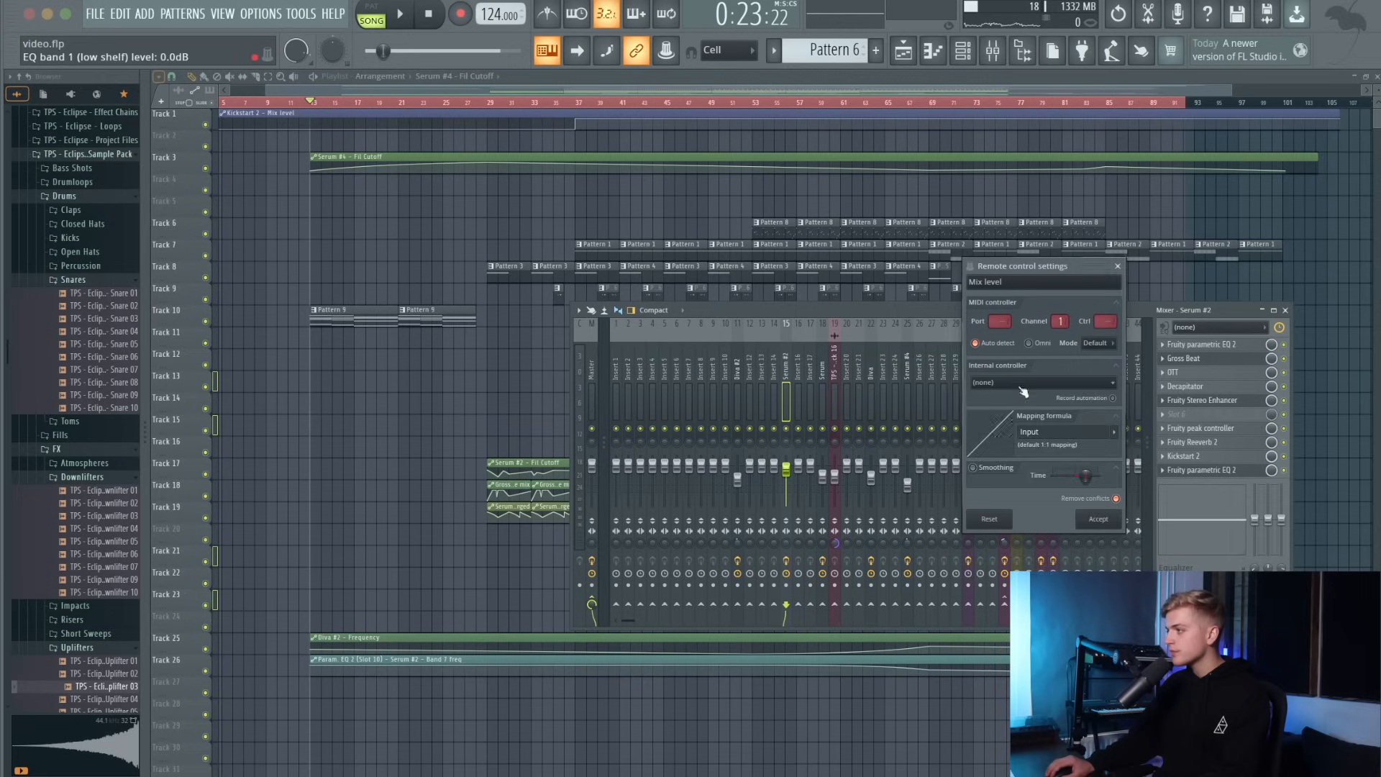
left_click(1018, 383)
left_click(1022, 575)
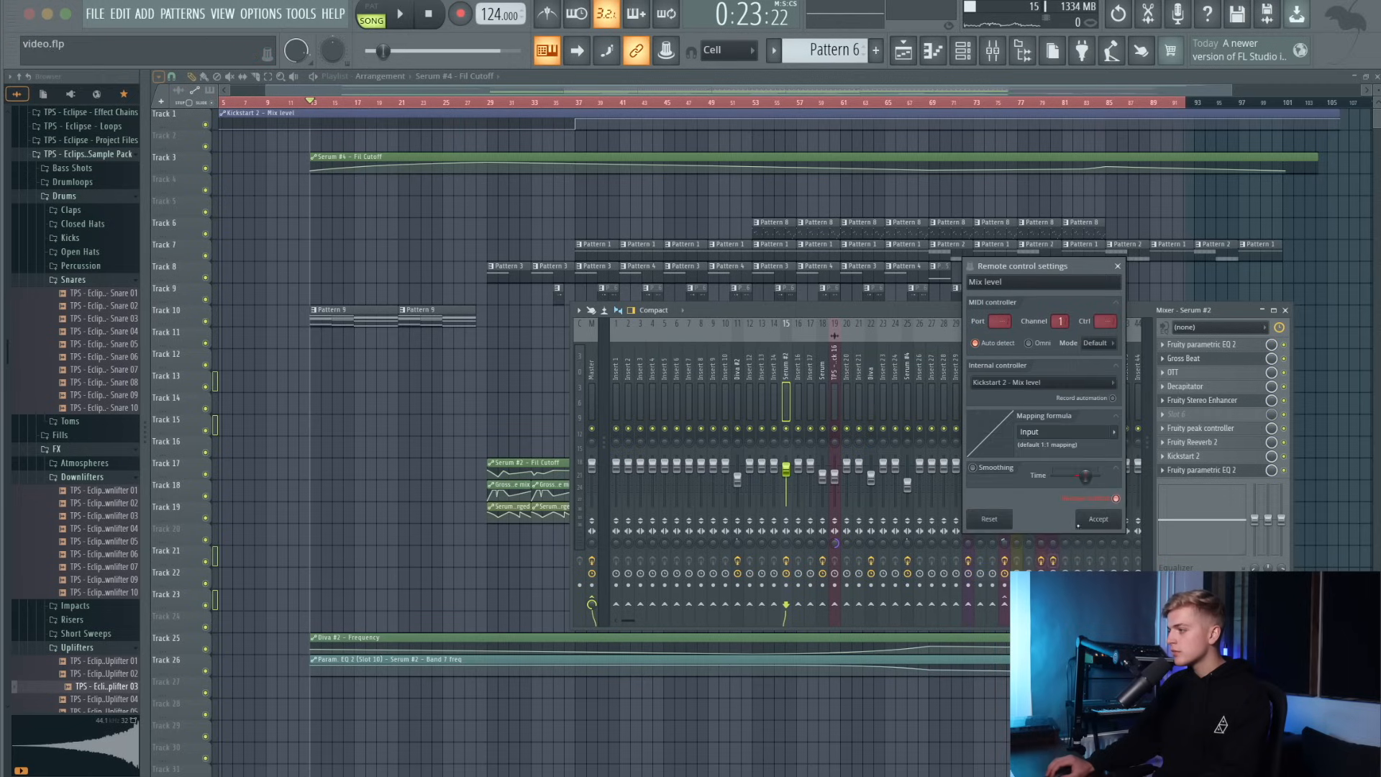
left_click(1097, 518)
key("space")
left_click(494, 103)
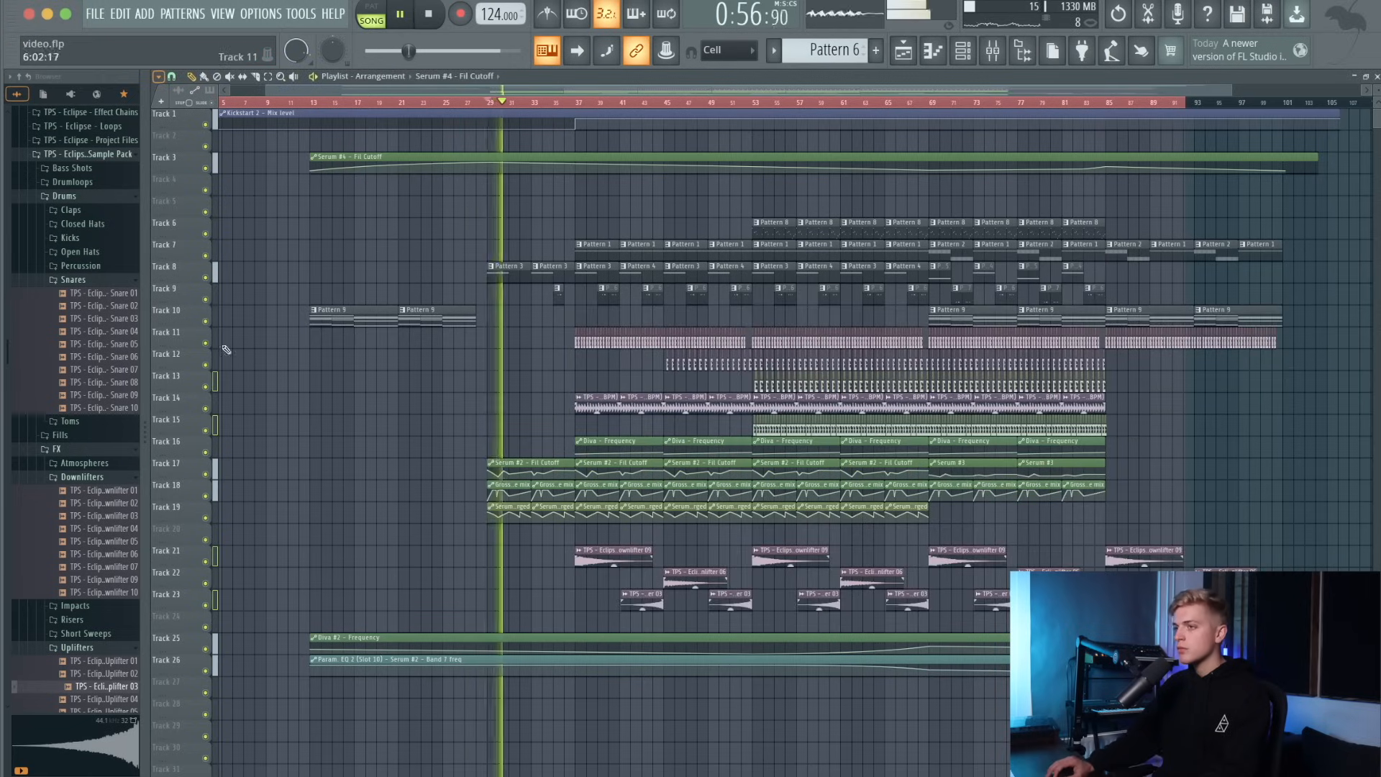
Preview the Long Fill 01 sample from the Fills folder and place it on Track 12 at bar 21.
left_click(79, 436)
left_click_drag(94, 448, 99, 457)
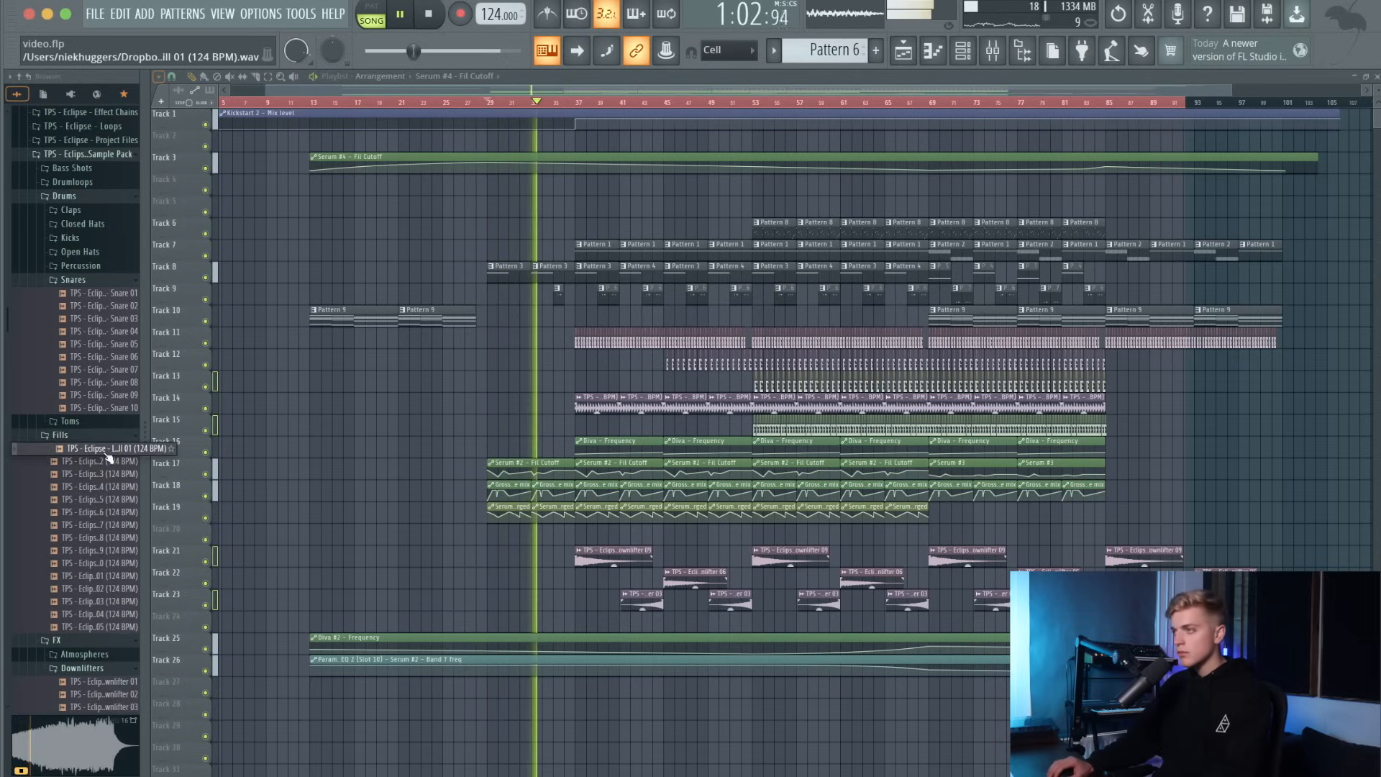
left_click_drag(107, 451, 467, 580)
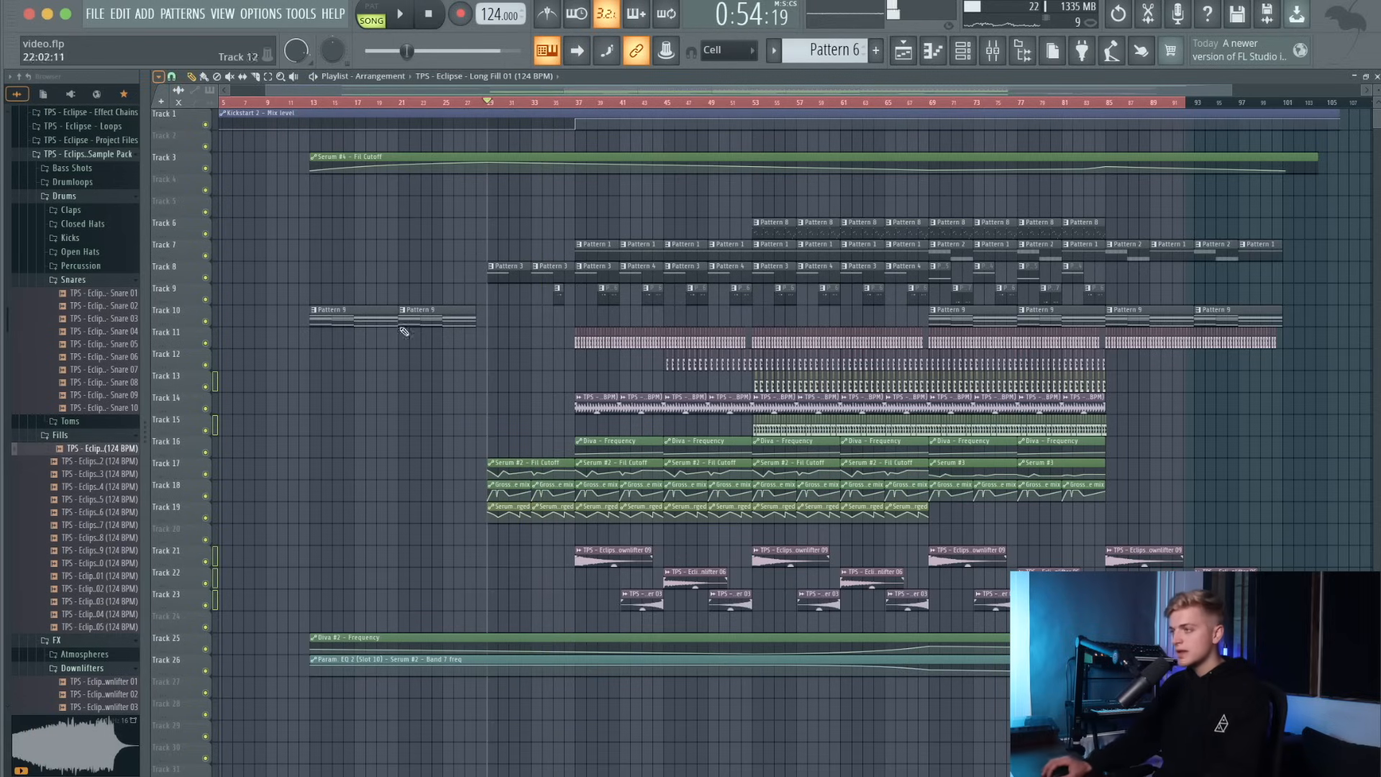
scroll(518, 216, "up", 2)
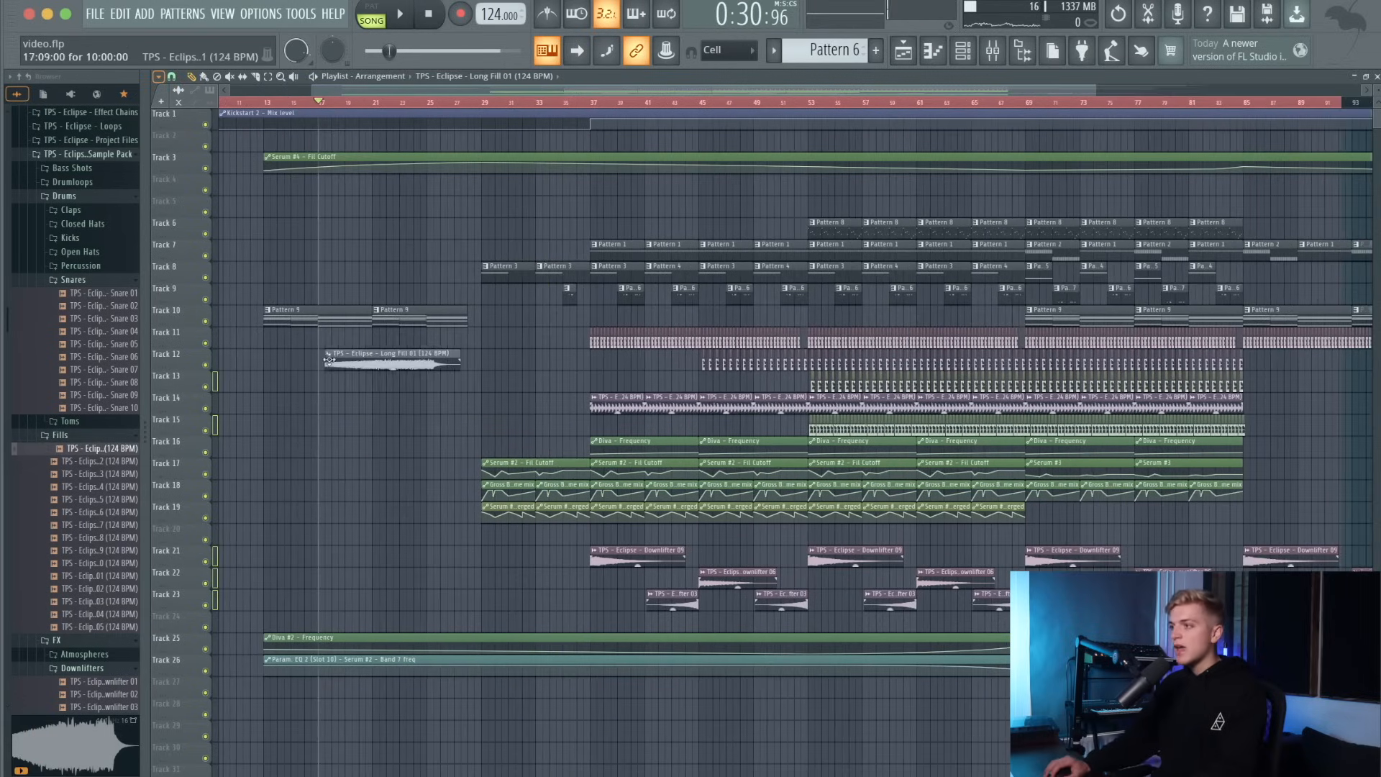
scroll(378, 363, "up", 8)
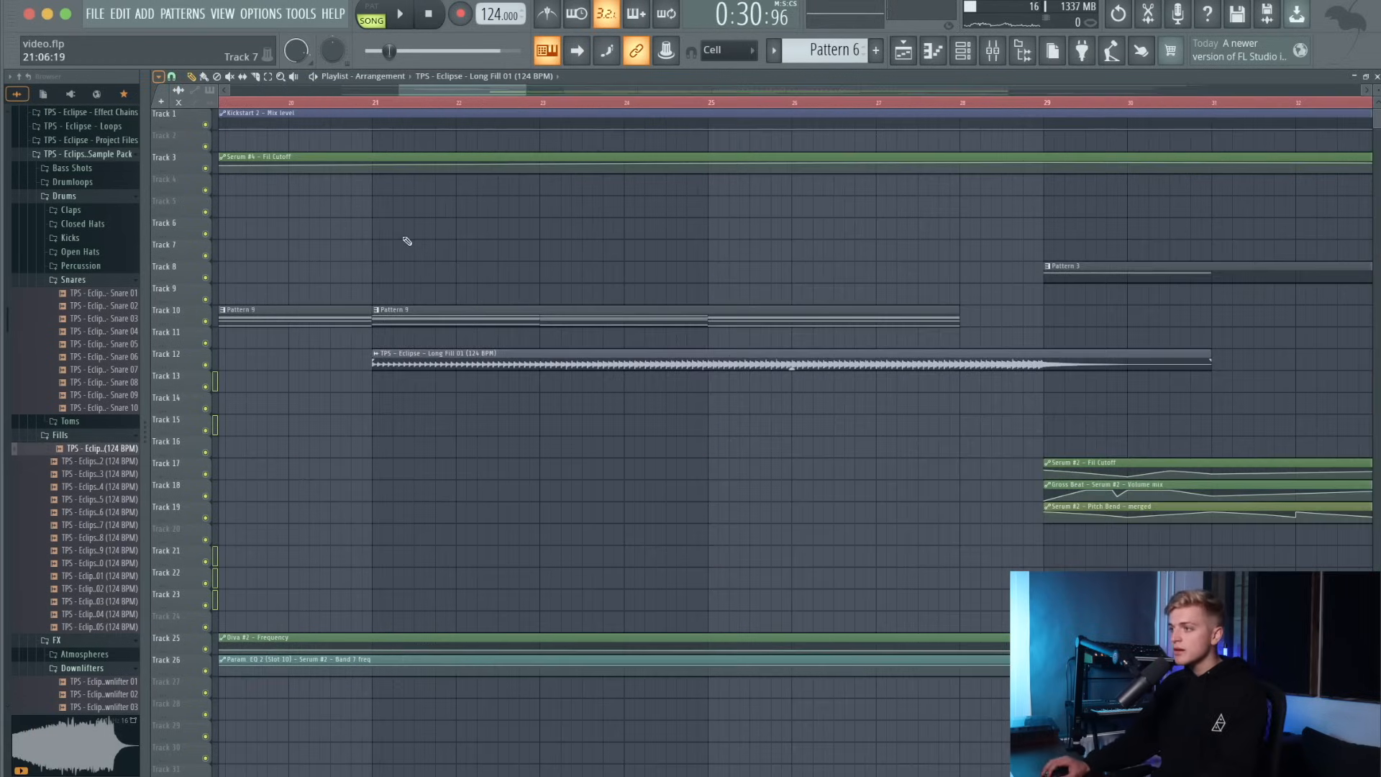
scroll(410, 177, "down", 9)
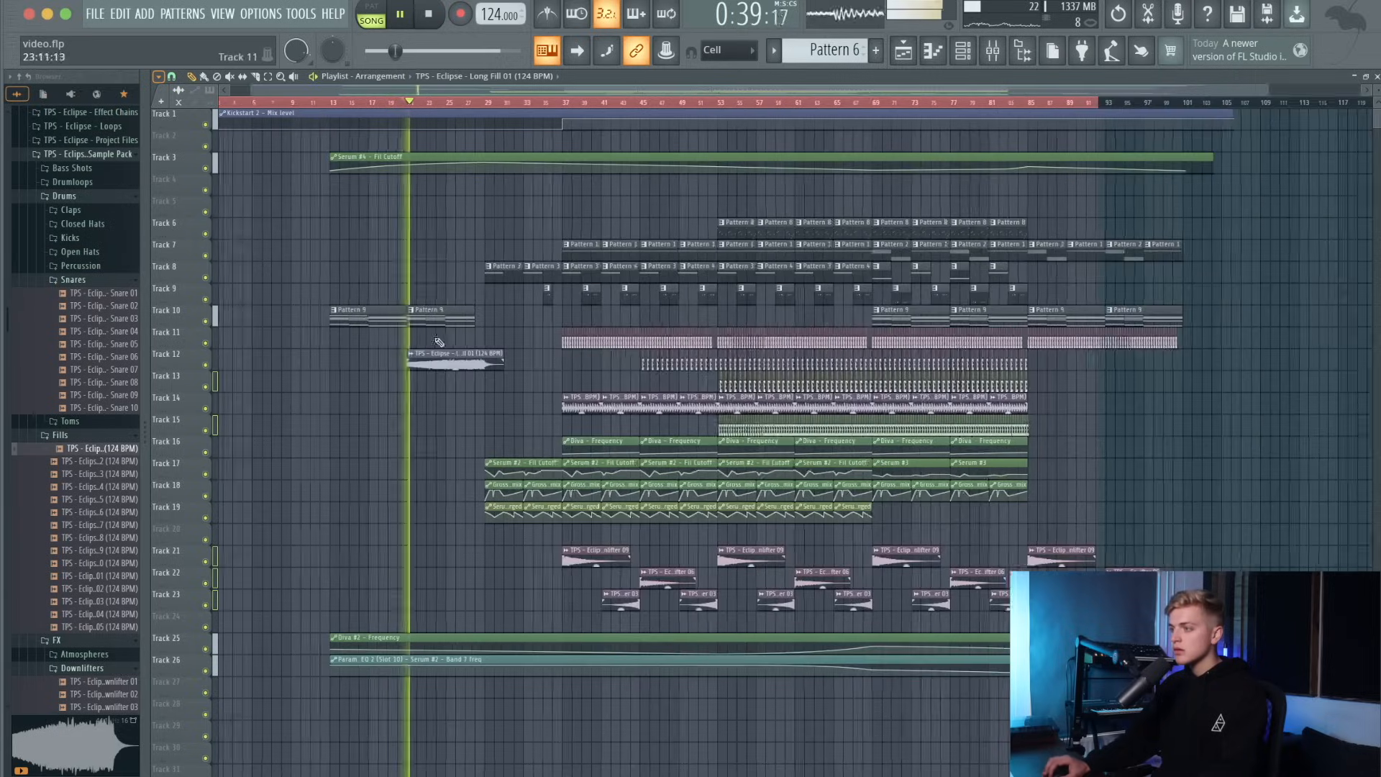
Set the Long Fill 01 sample's channel volume to 51%.
scroll(434, 346, "up", 4)
double_click(439, 353)
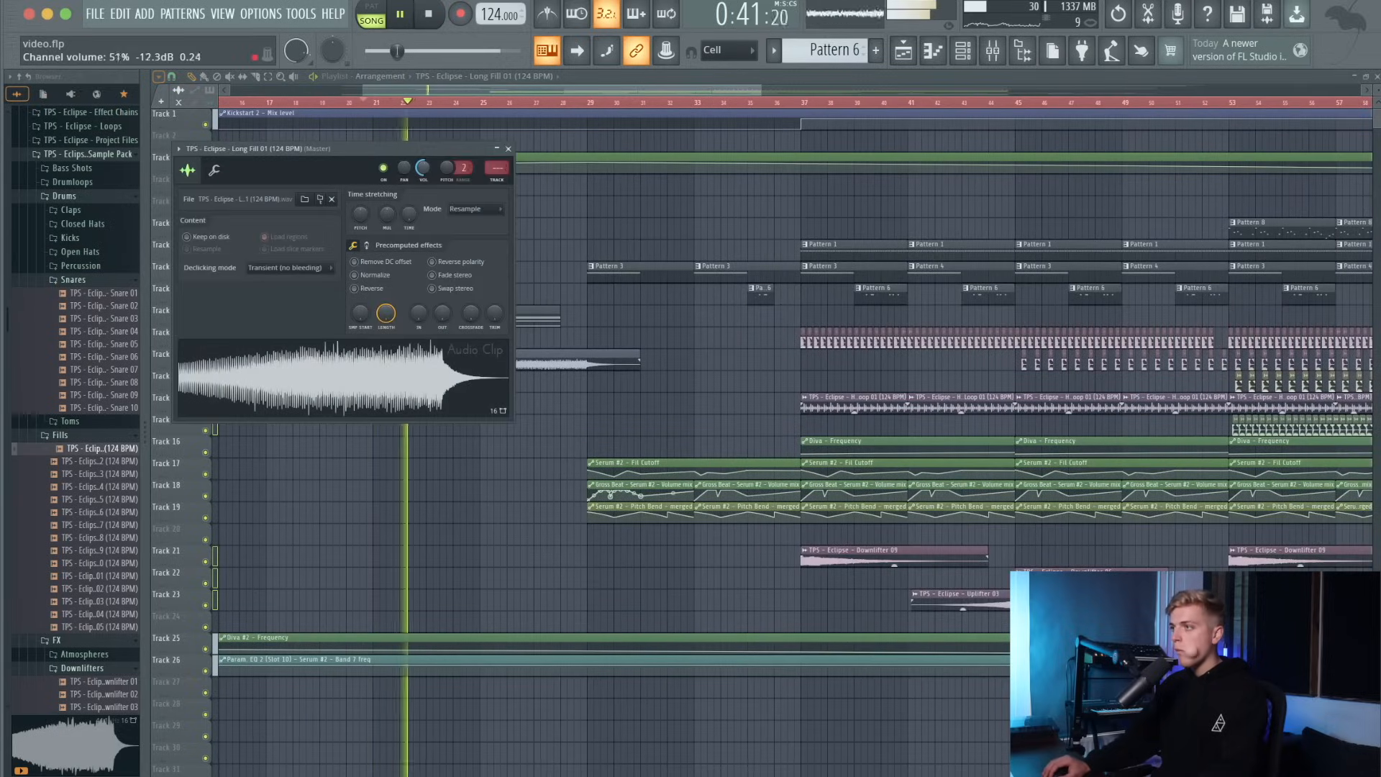
key("Escape")
Shorten the Long Fill 01 clip on Track 12 to 7 bars and check its channel settings during playback.
scroll(642, 351, "up", 1)
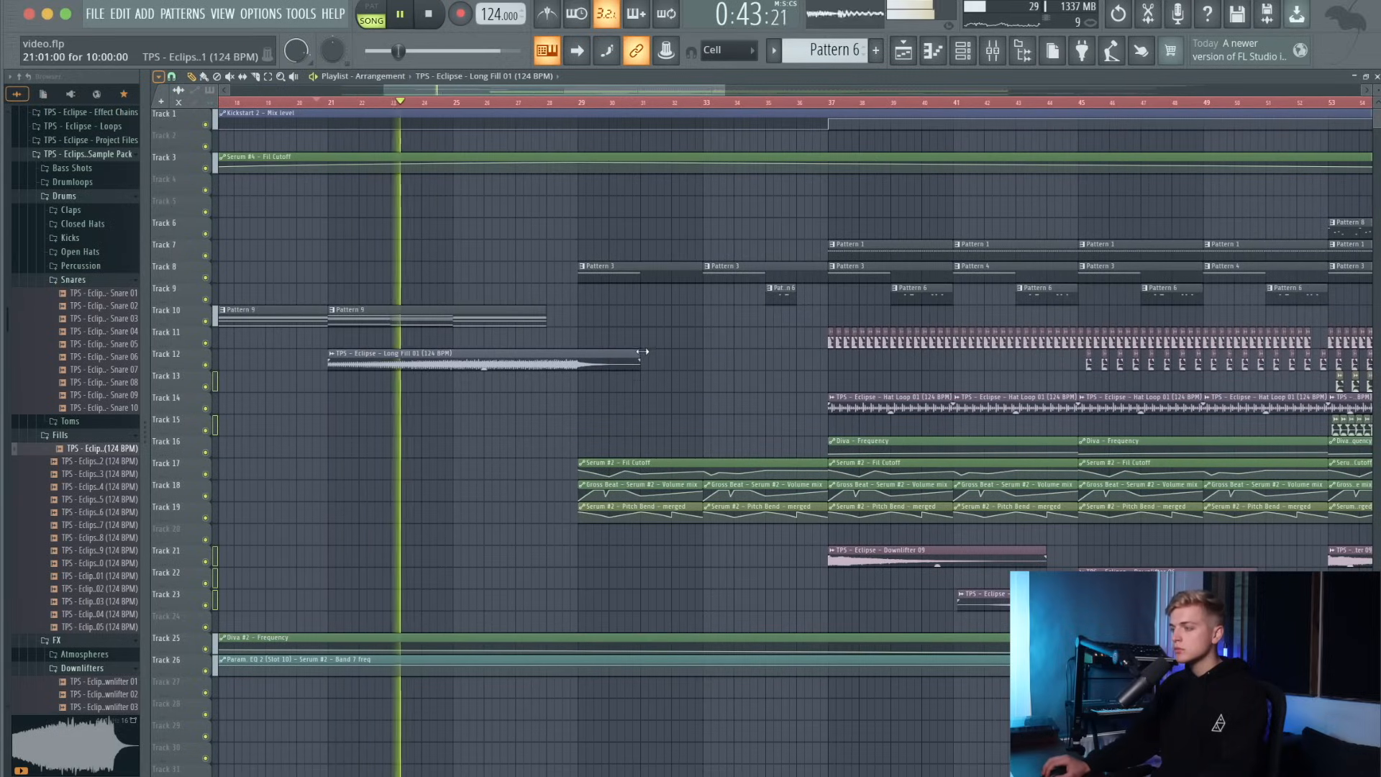
left_click_drag(635, 357, 548, 356)
scroll(545, 357, "up", 2)
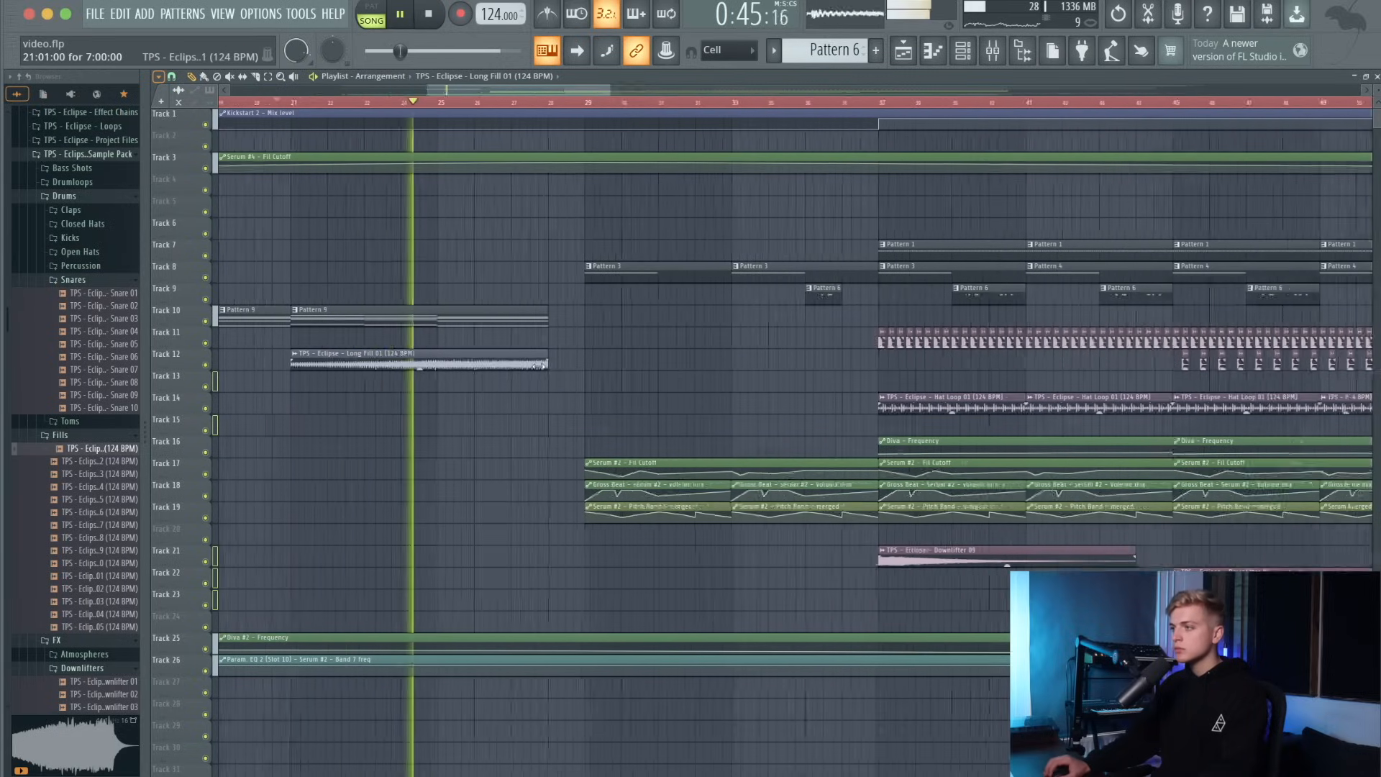
double_click(536, 360)
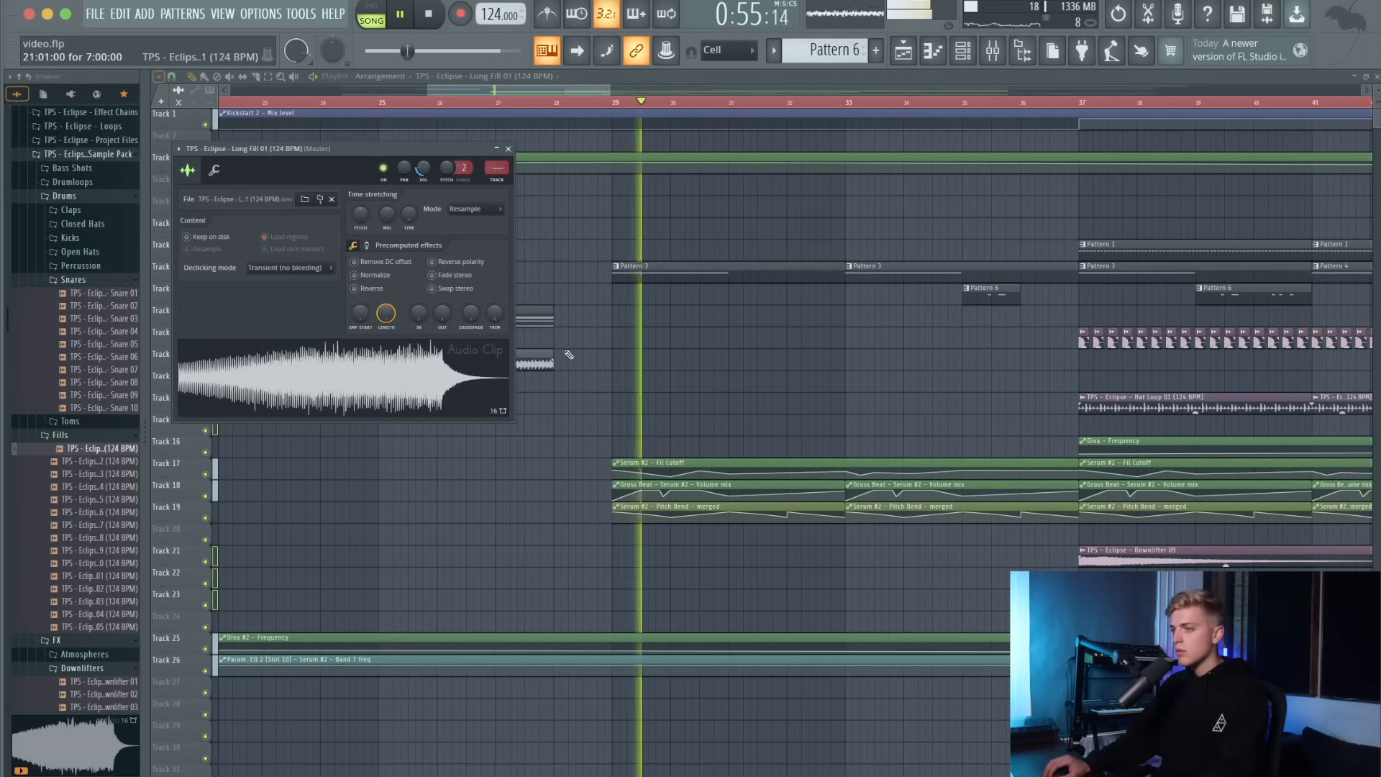
key("Escape")
scroll(599, 336, "down", 5)
scroll(592, 350, "up", 1)
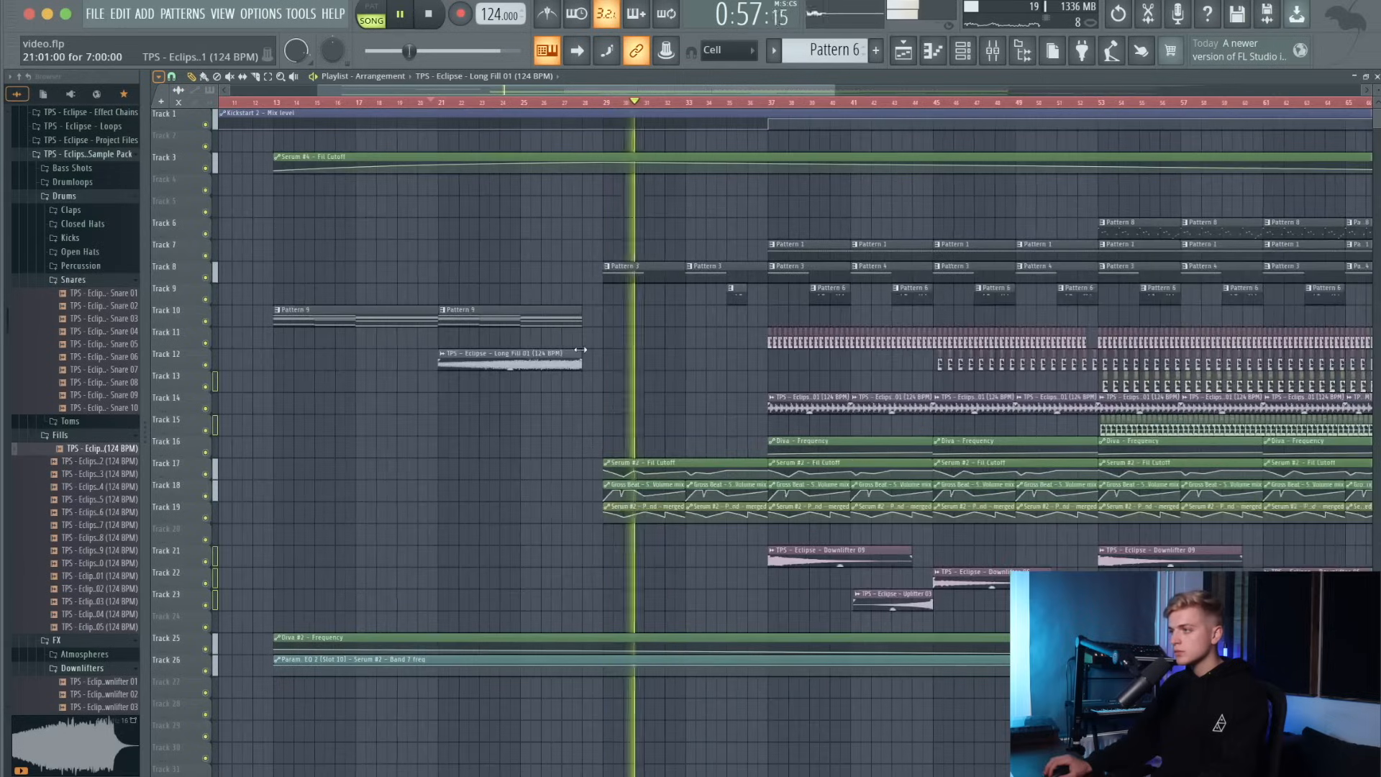
scroll(581, 350, "up", 2)
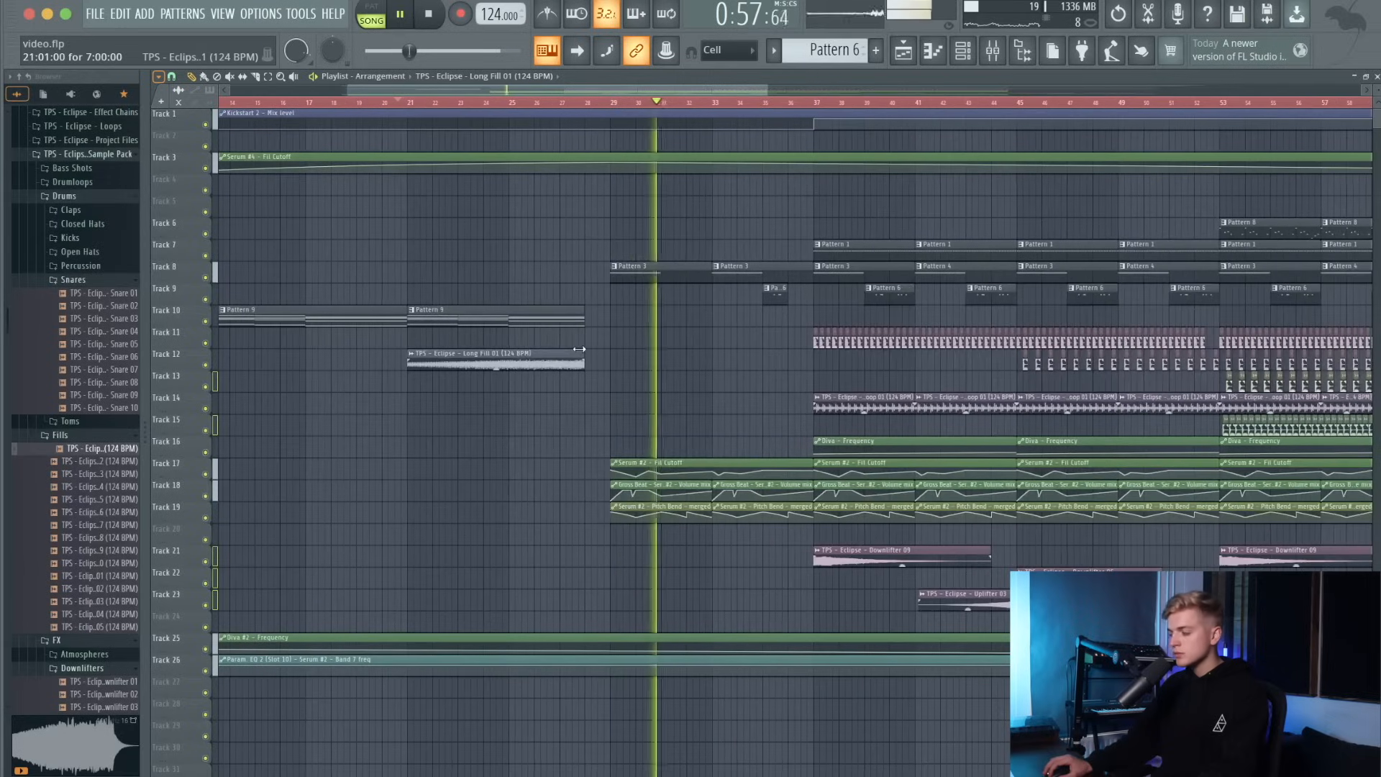
Place a second Long Fill 01 clip on Track 12 at bar 29, extend it to 8 bars and add a fade-in of about 14.5 seconds.
left_click(620, 365)
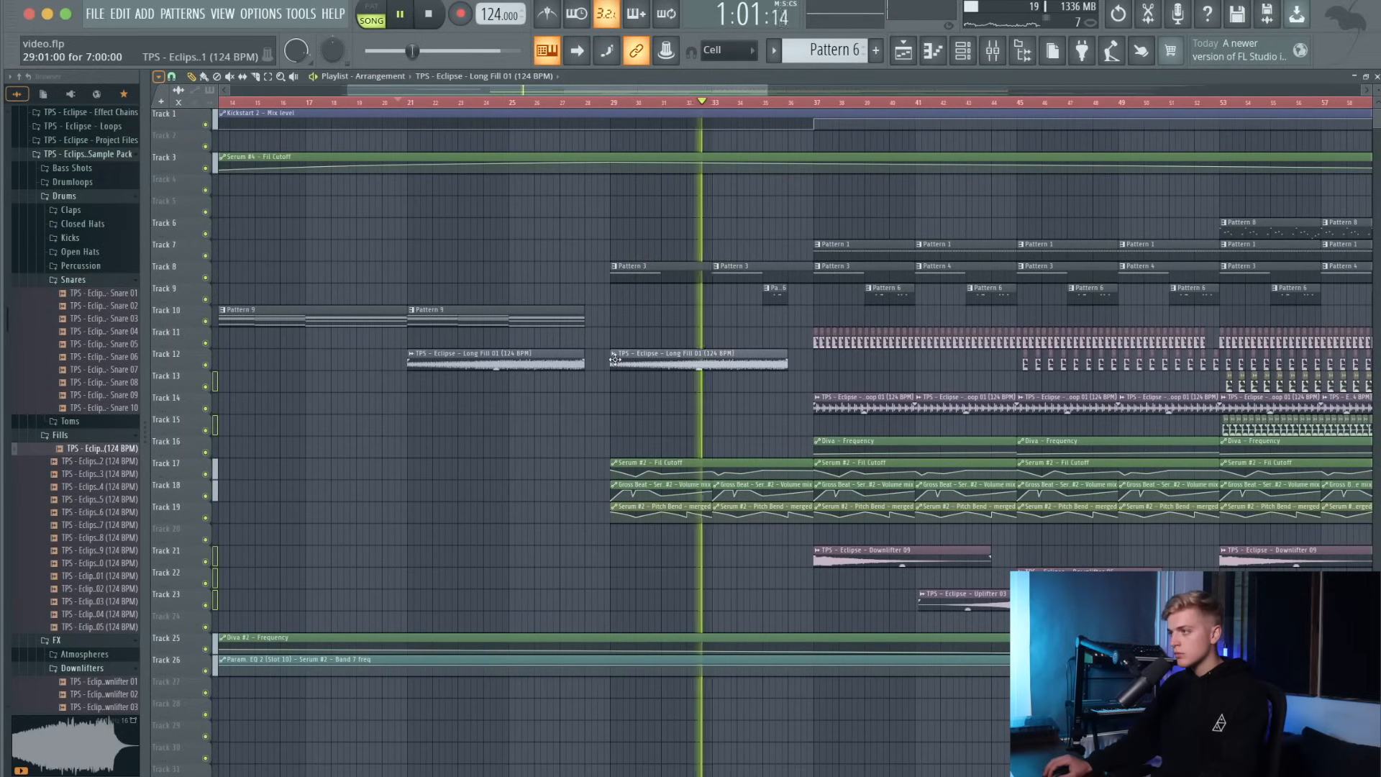
mouse_move(782, 355)
left_mouse_down()
mouse_move(820, 362)
mouse_move(807, 363)
left_mouse_up()
key("space")
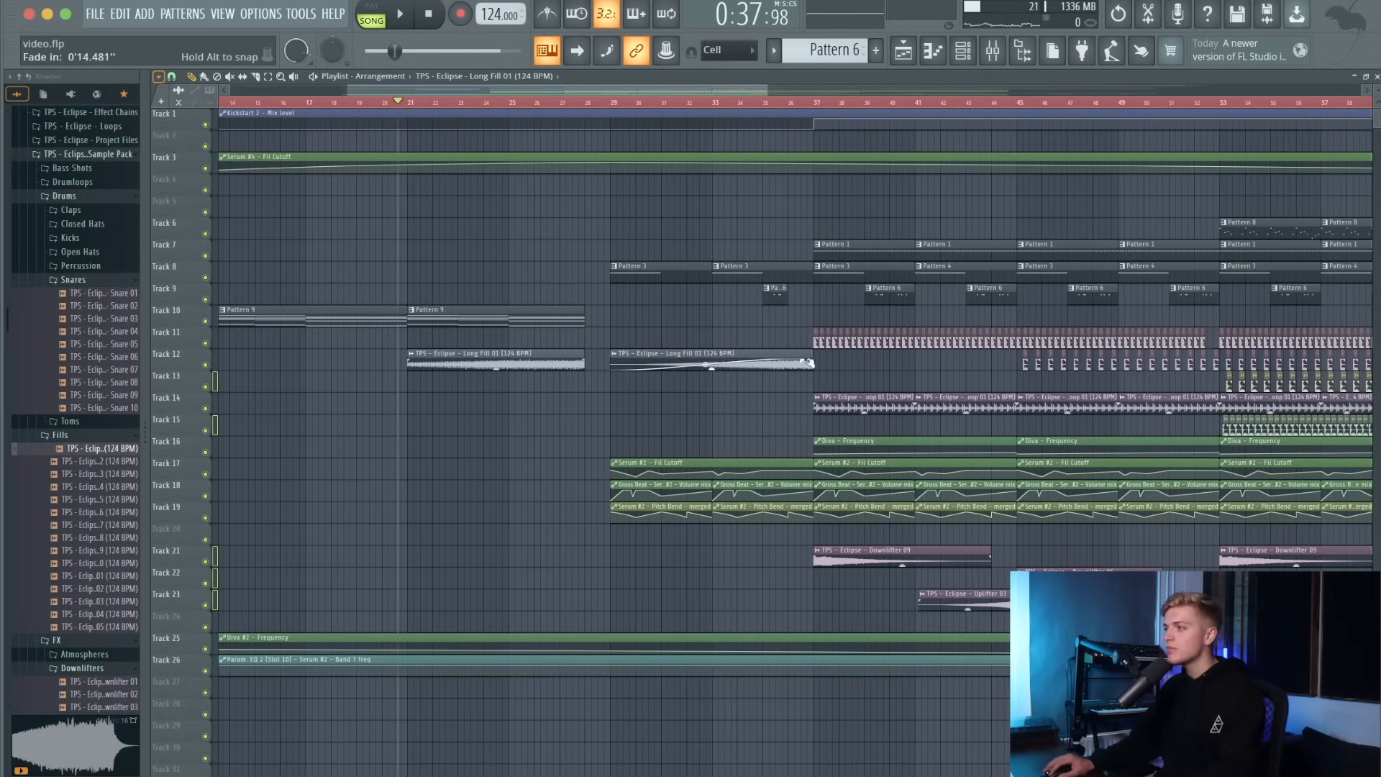
Trim the second Long Fill 01 clip to 7 bars and 8 steps, and play the transition into bar 37.
scroll(840, 370, "up", 6)
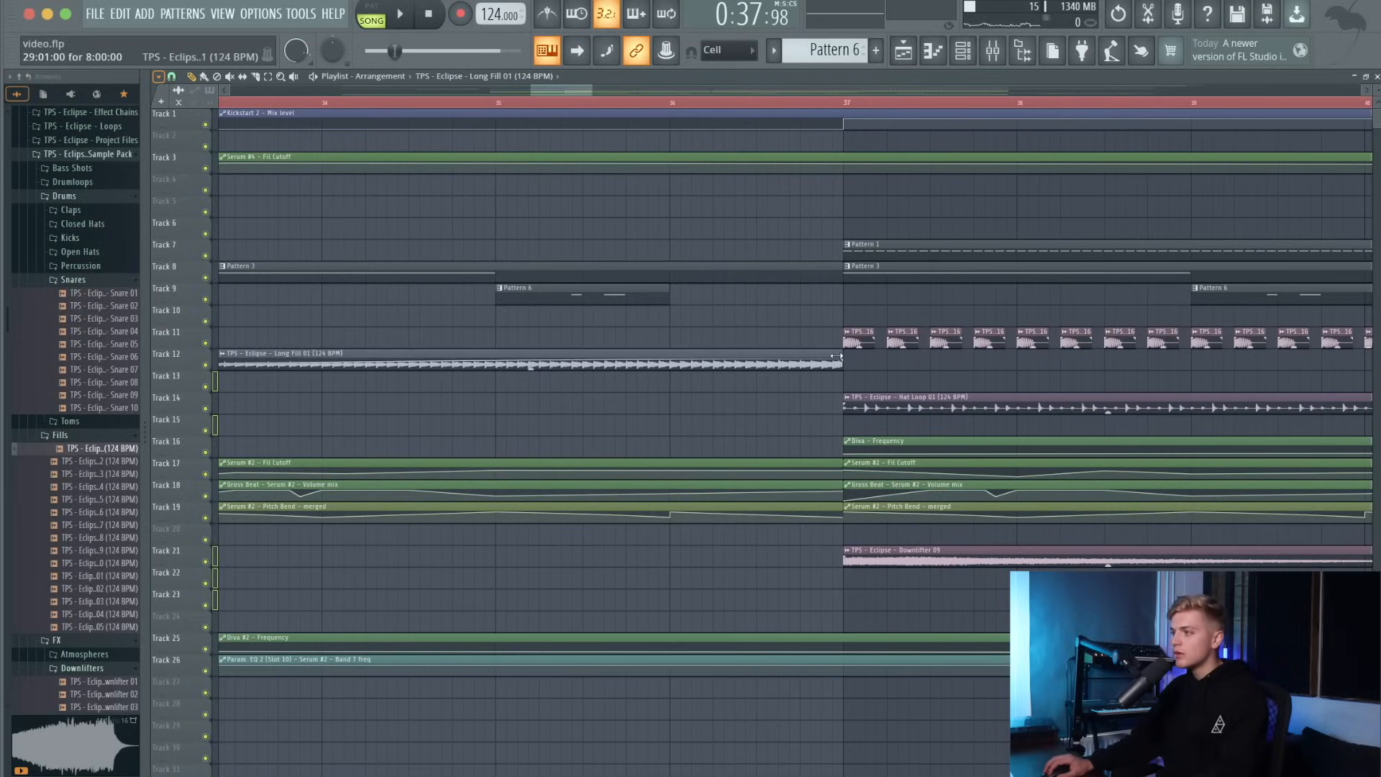
scroll(748, 401, "down", 6)
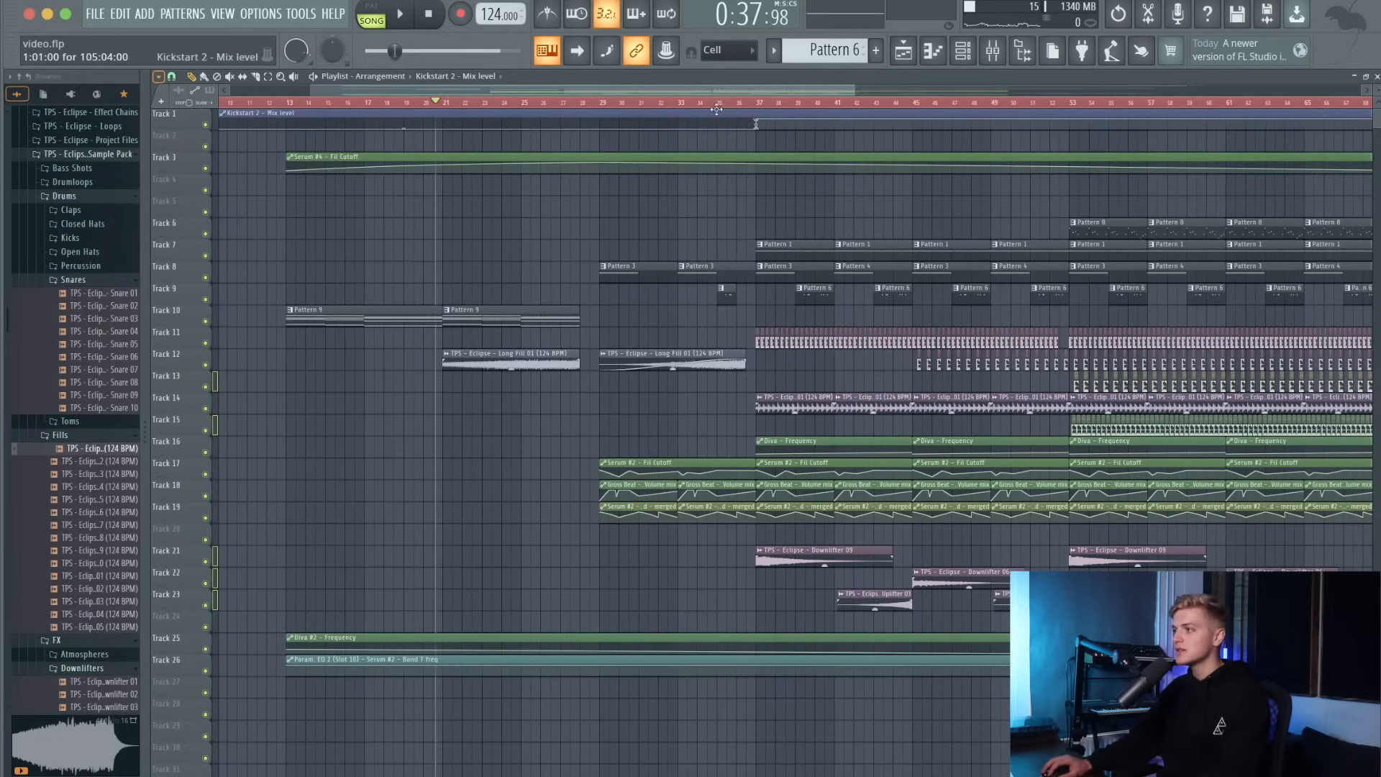
scroll(842, 358, "up", 6)
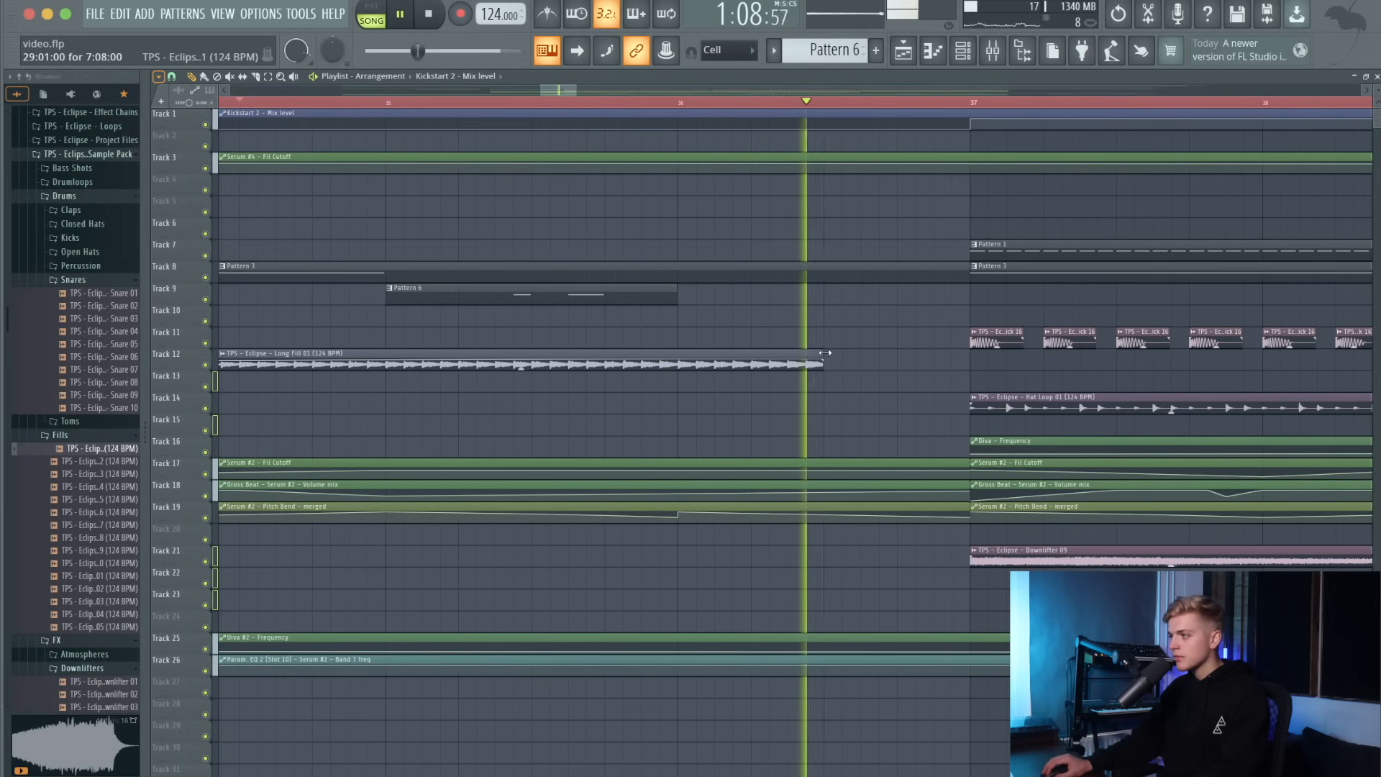
scroll(797, 361, "down", 8)
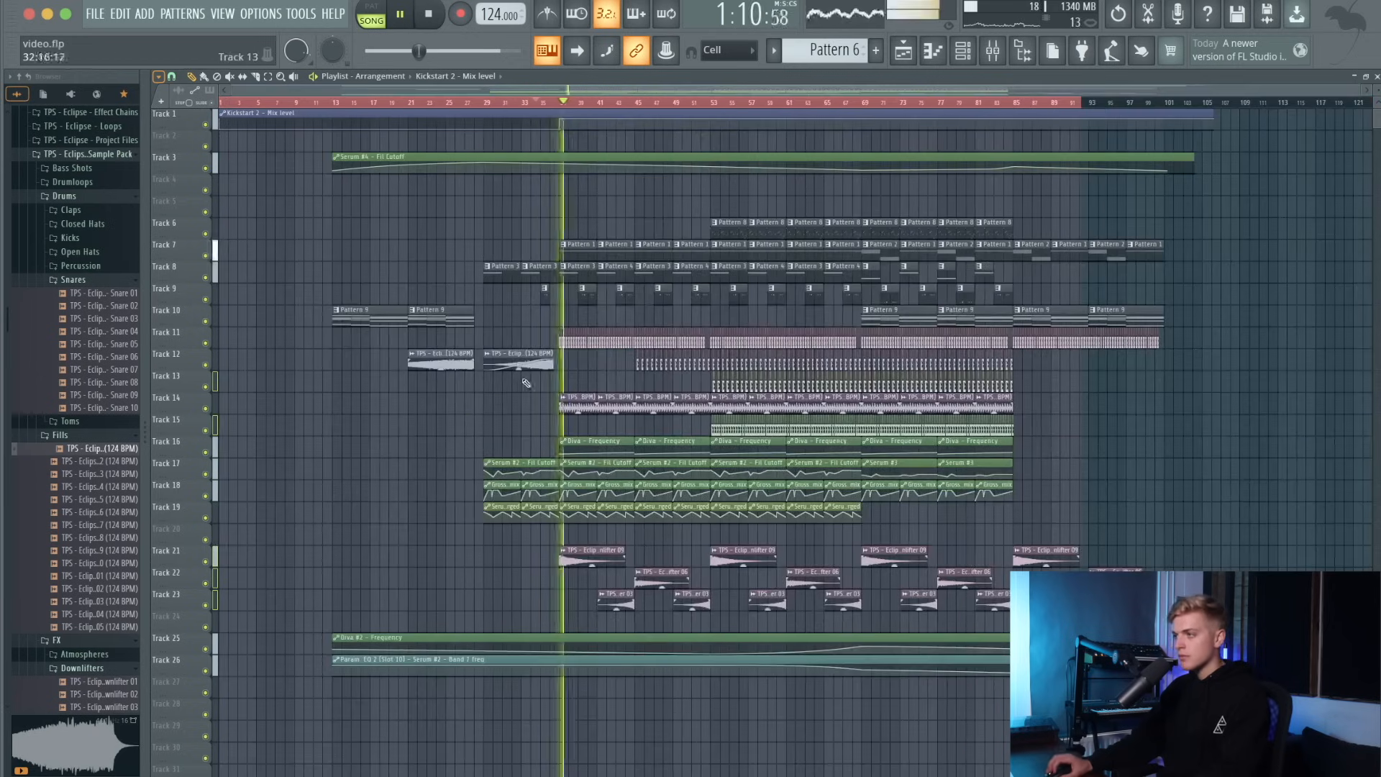
Stop playback, find the Impacts samples in the Eclipse FX folder and audition Impact 06.
scroll(520, 380, "up", 5)
key("space")
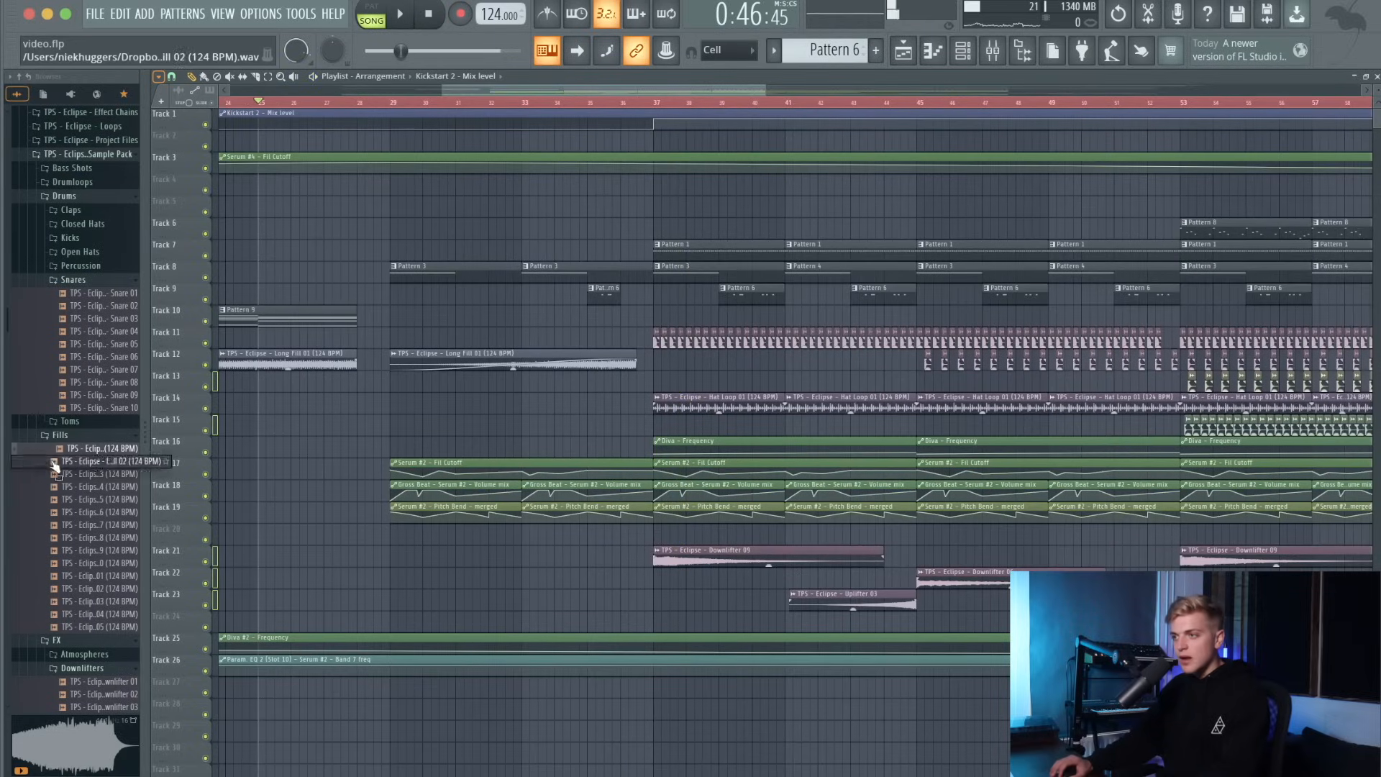
left_click(60, 435)
left_click(81, 477)
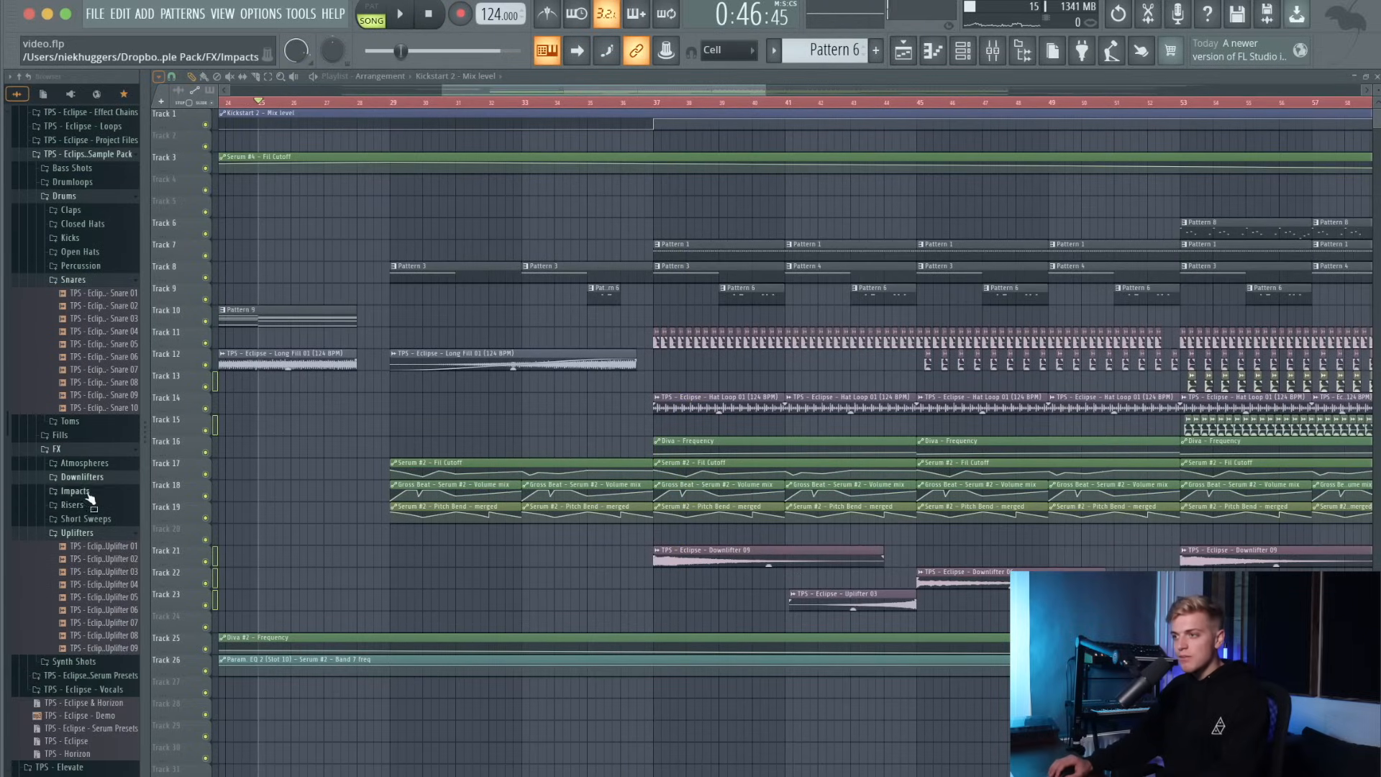
left_click(76, 490)
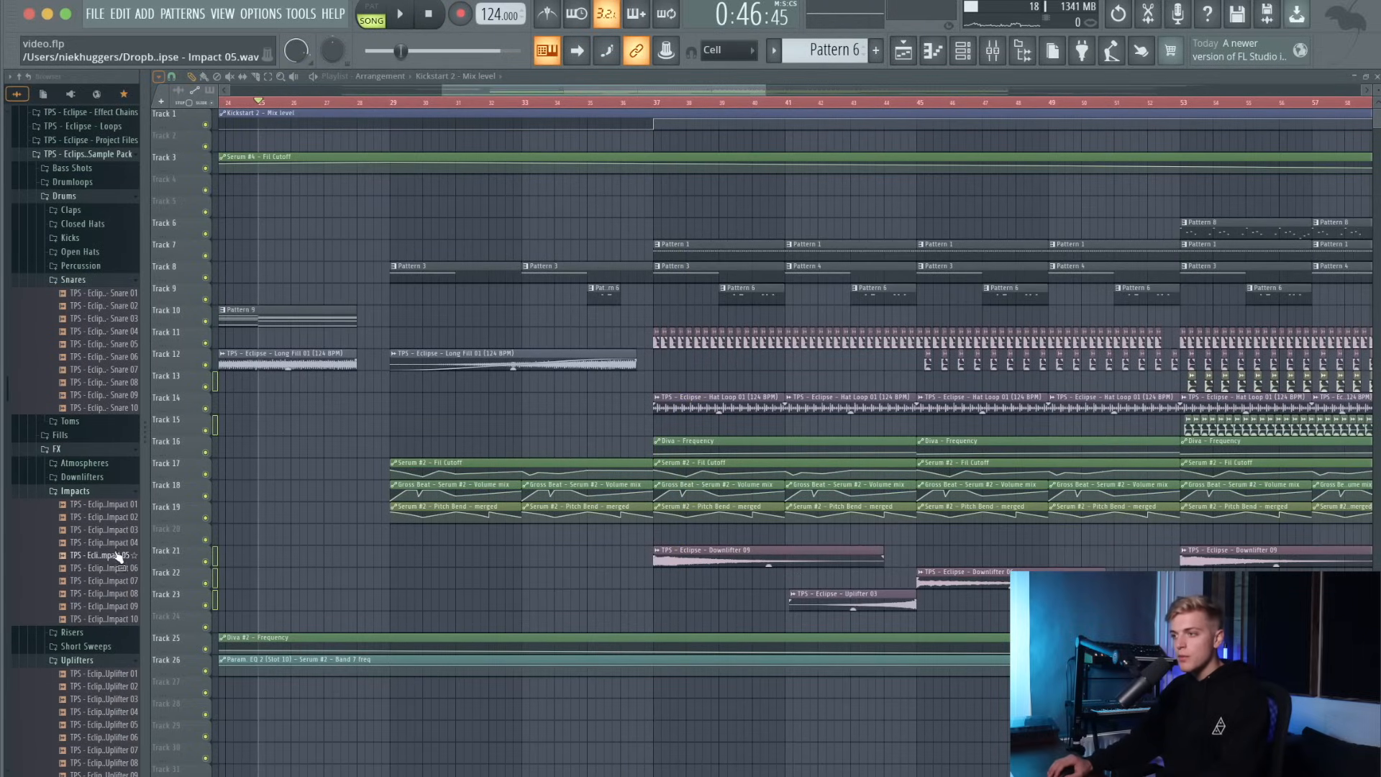
left_click_drag(113, 569, 112, 573)
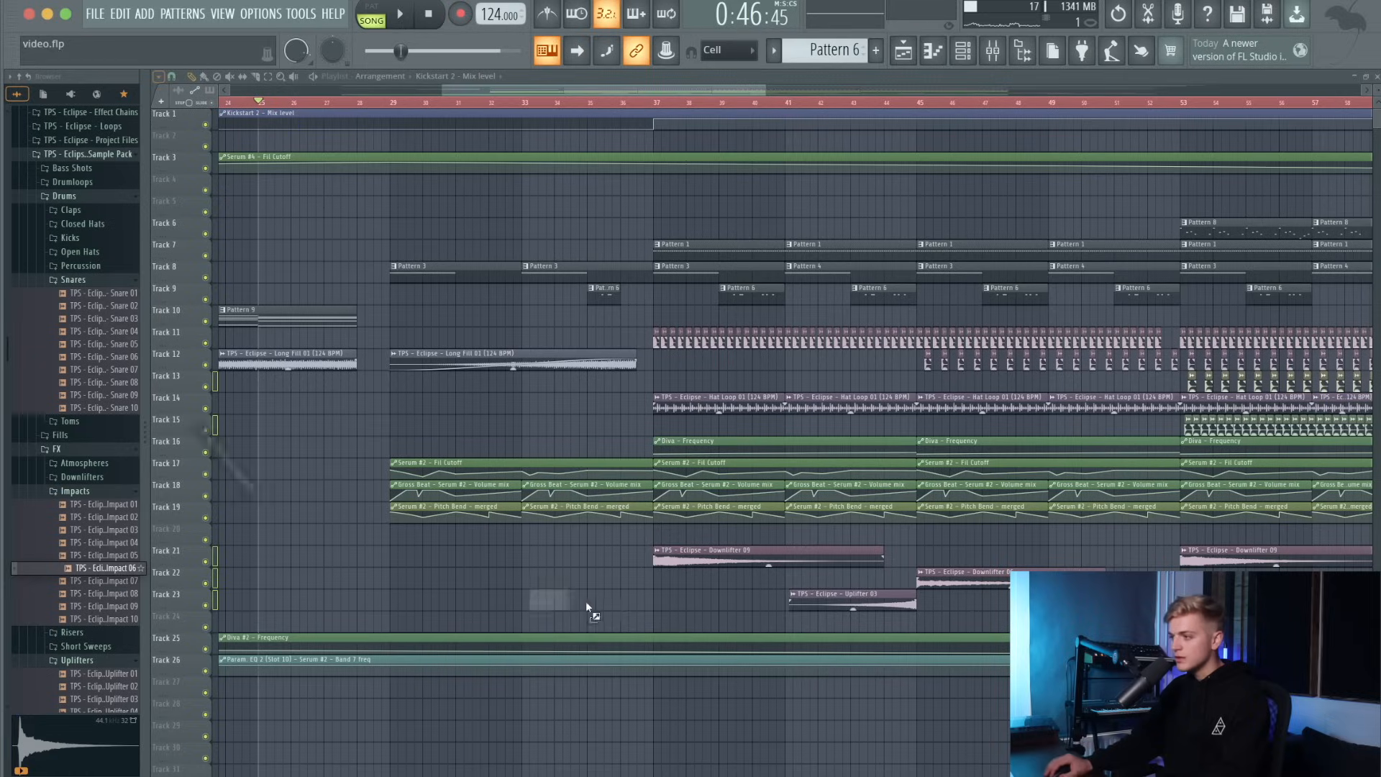
Place the Impact 06 sample on Track 24 at 36:05:00, with its hit at the end of the second Long Fill 01 clip.
scroll(562, 130, "up", 3)
left_click_drag(561, 129, 655, 627)
scroll(622, 607, "up", 5)
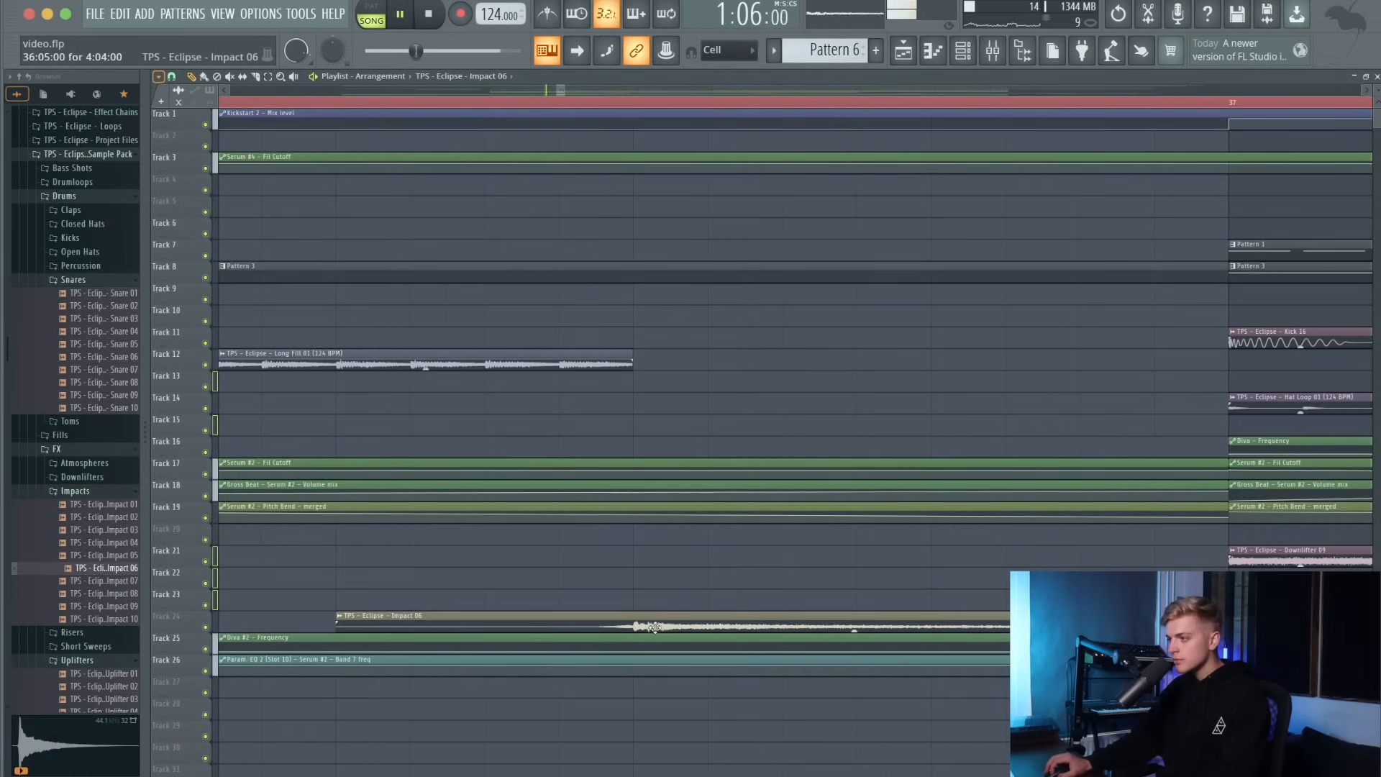
Lower the Impact 06 sample's channel volume and play the arrangement from bar 26.
scroll(653, 625, "down", 4)
double_click(640, 623)
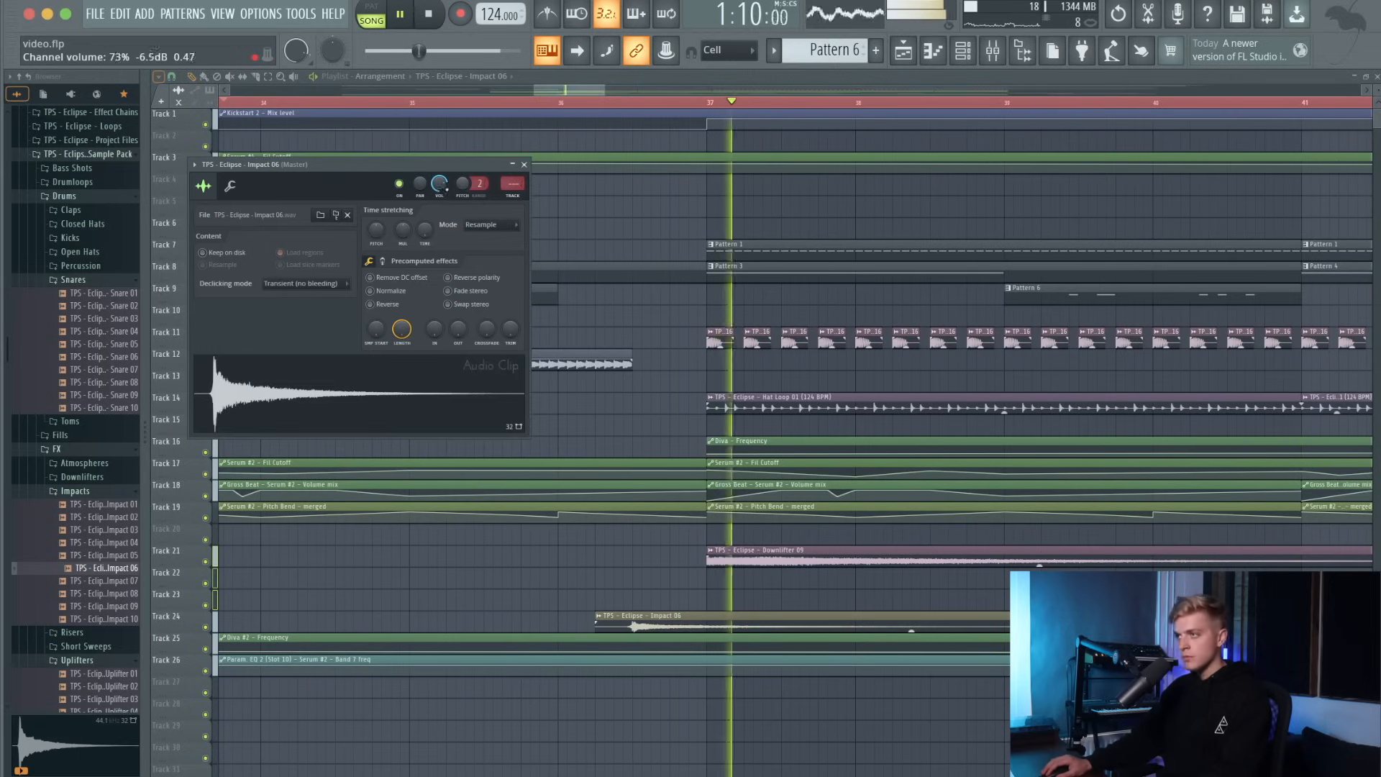
left_click_drag(439, 184, 439, 194)
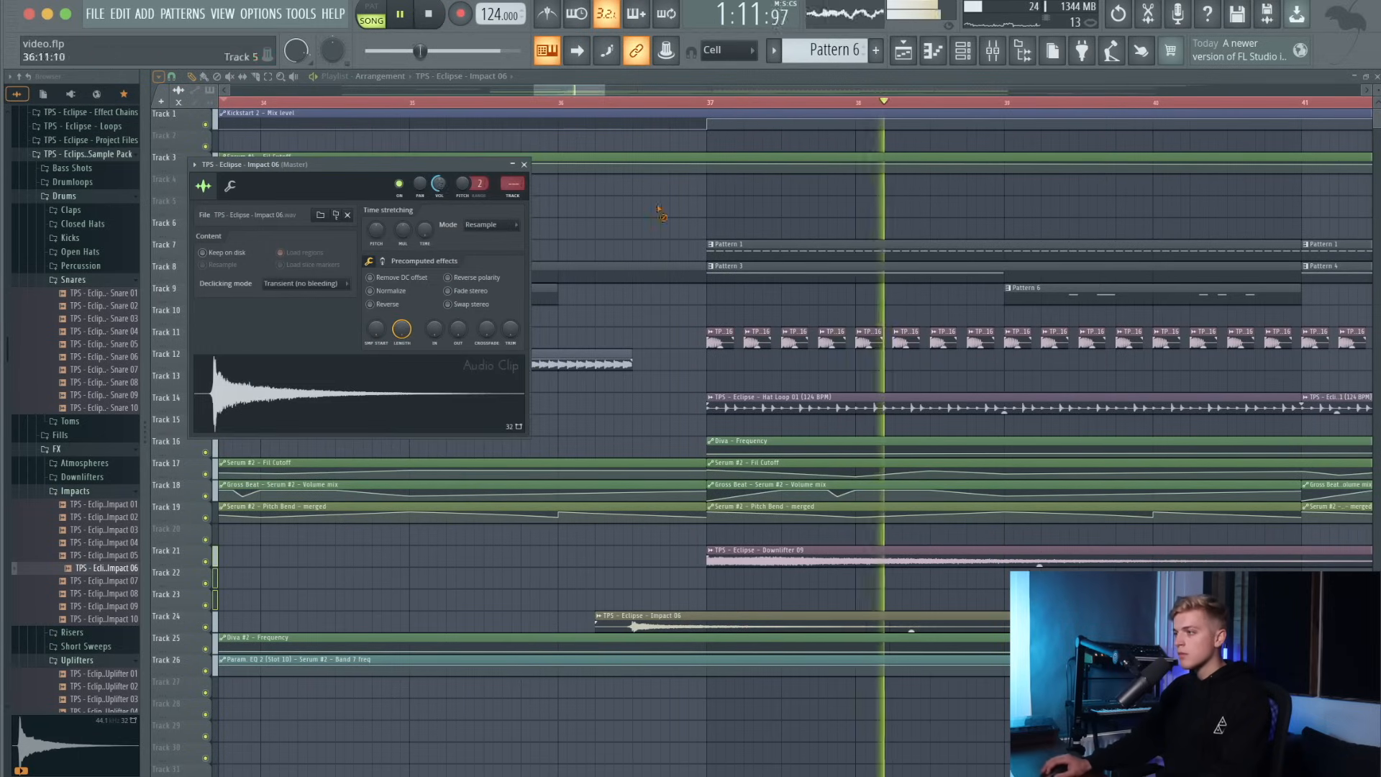
key("Escape")
scroll(661, 216, "down", 8)
left_click(463, 103)
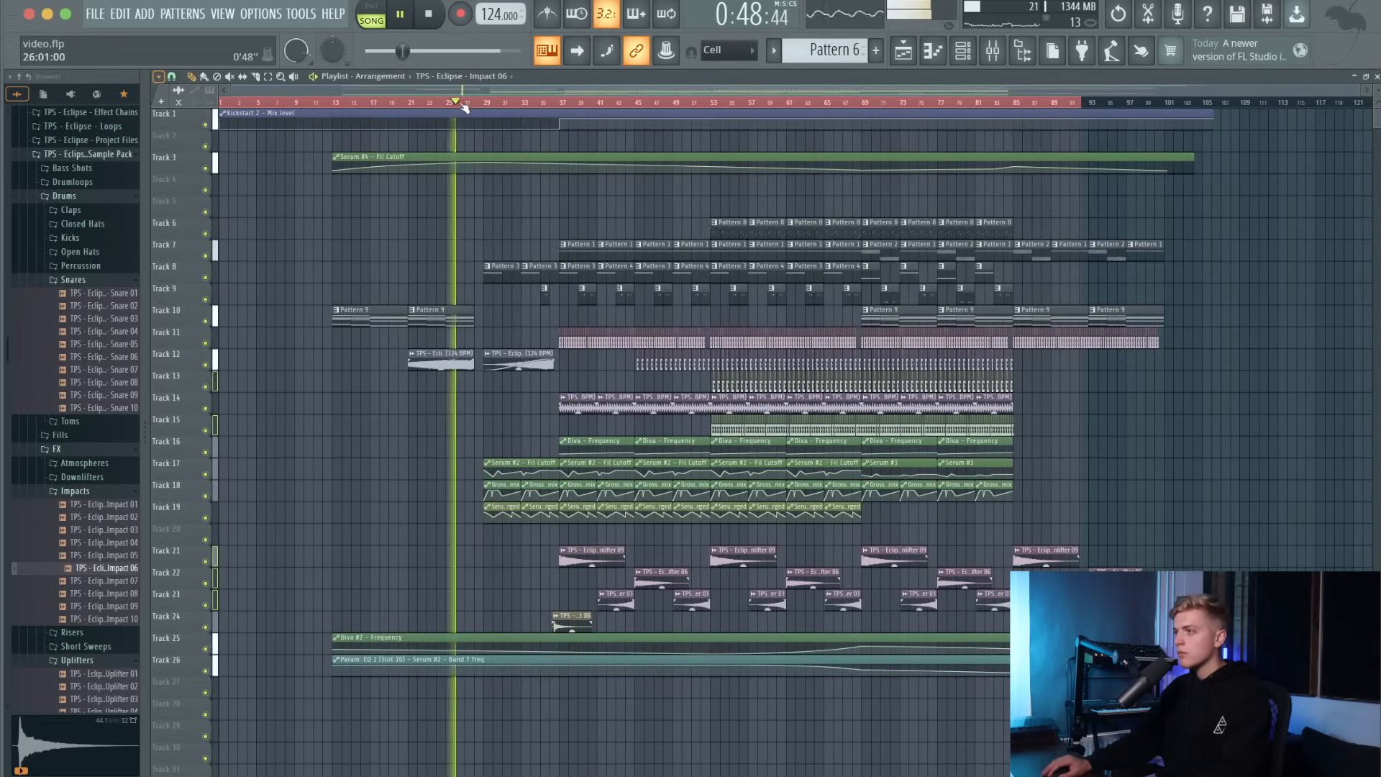
Move all clips from Track 12 downward one track down, and the automation and effect clips below the drums one track further.
left_click_drag(1192, 369, 222, 773)
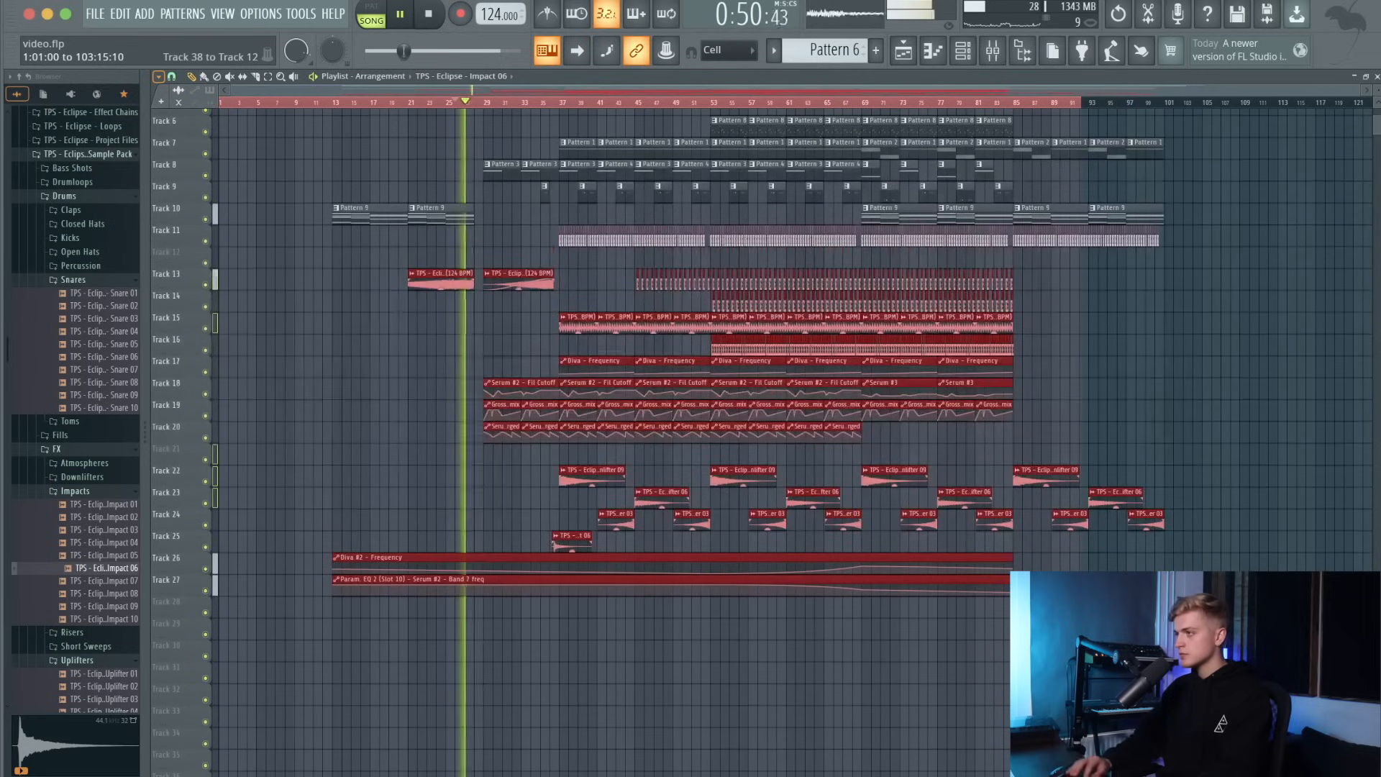
left_click_drag(1197, 365, 202, 603)
key("shift+Down")
scroll(378, 412, "up", 3)
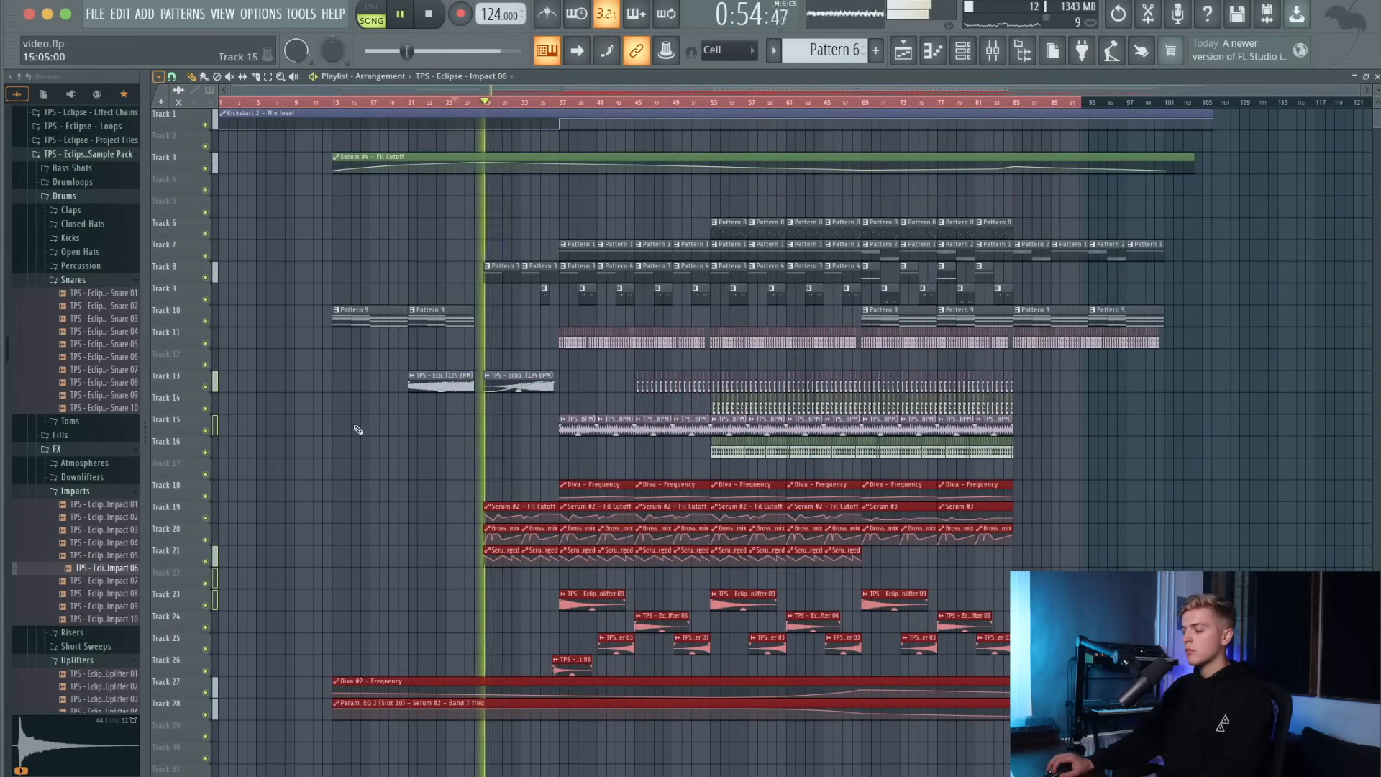
left_click(364, 427)
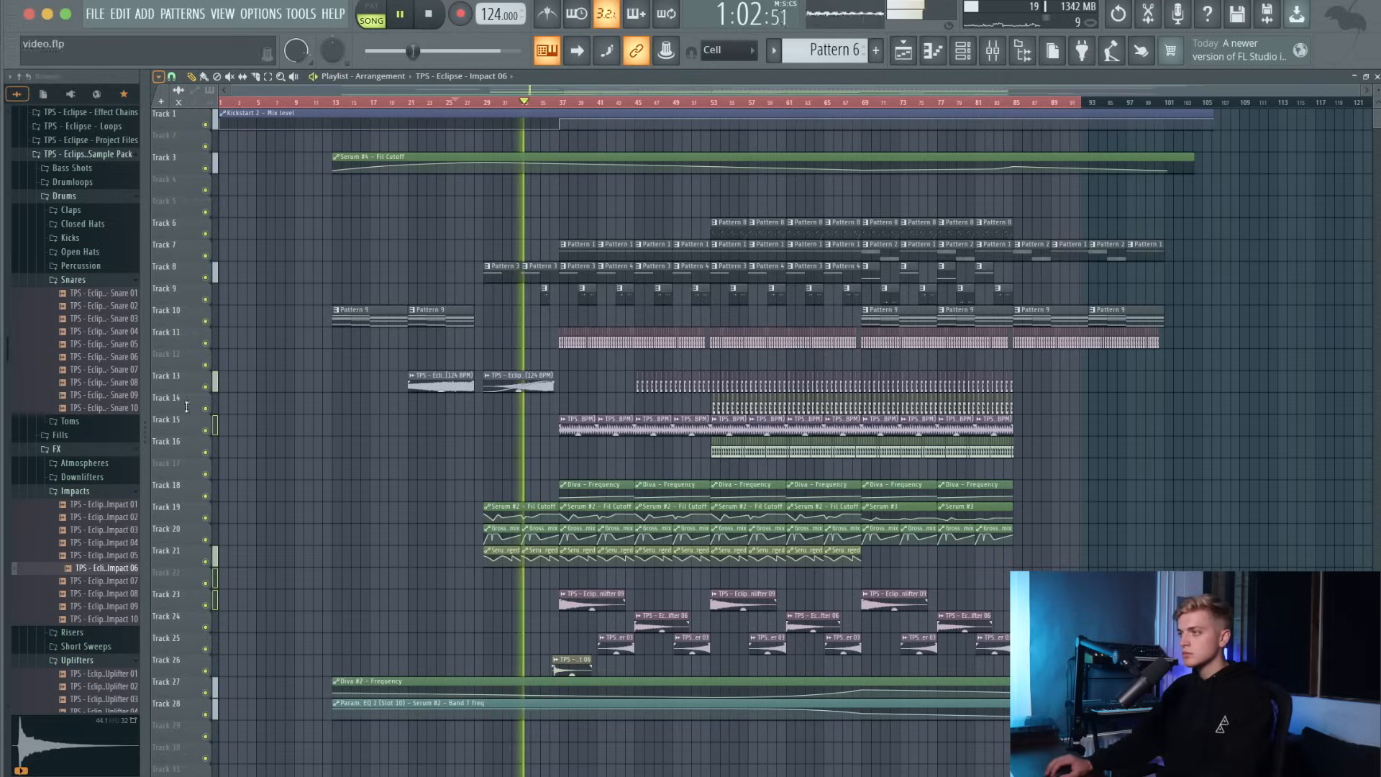
Replace the Pattern 3 clip at bar 33 on Track 8 with a Pattern 4 clip.
double_click(526, 274)
left_click(933, 51)
left_click(904, 51)
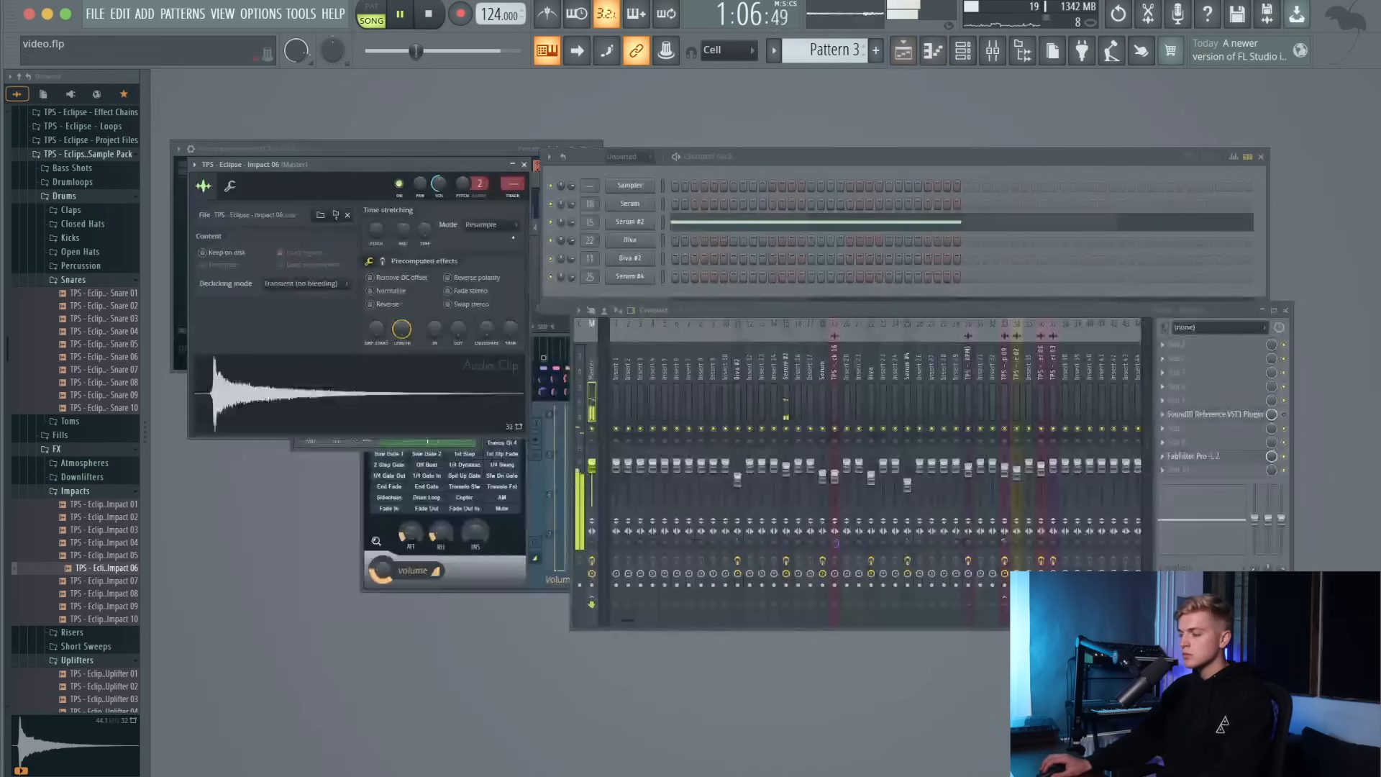
left_click(912, 52)
scroll(540, 277, "up", 3)
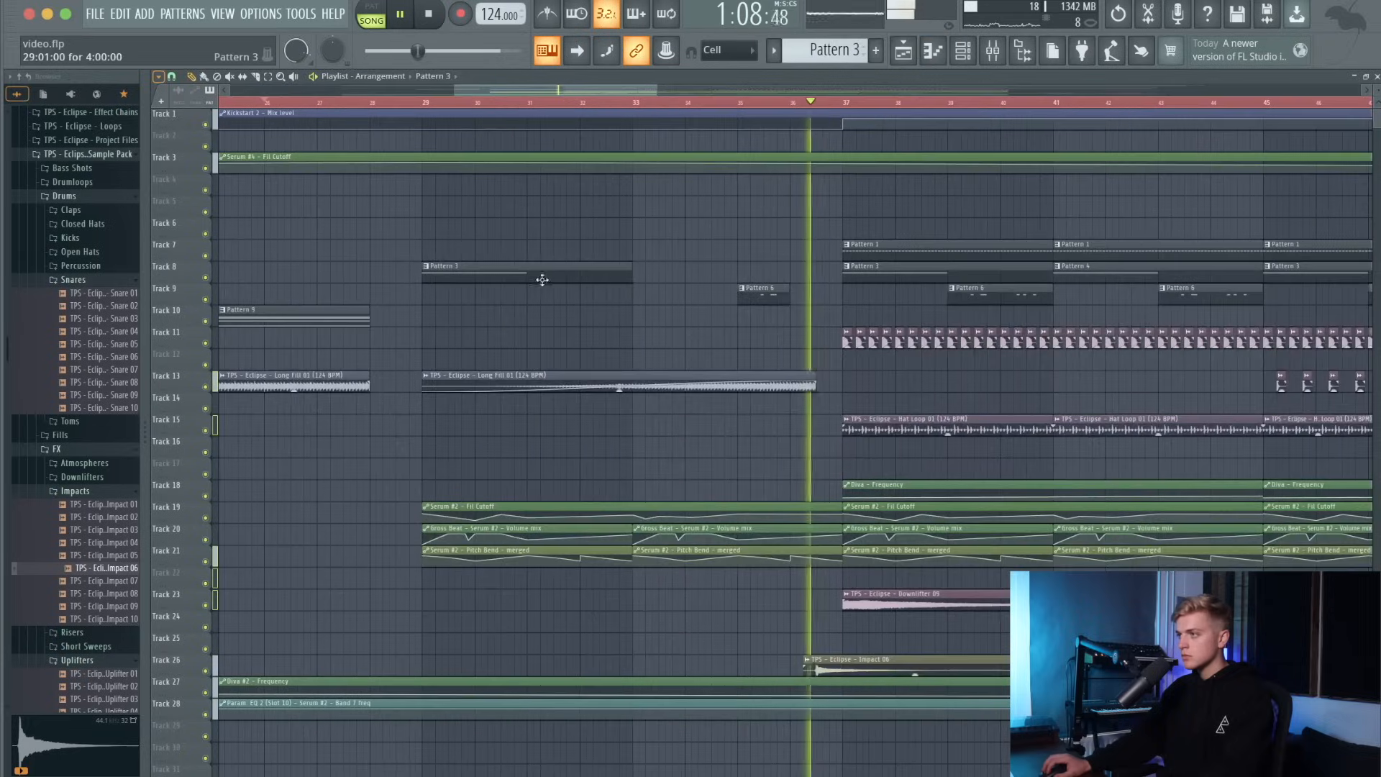
right_click(638, 281)
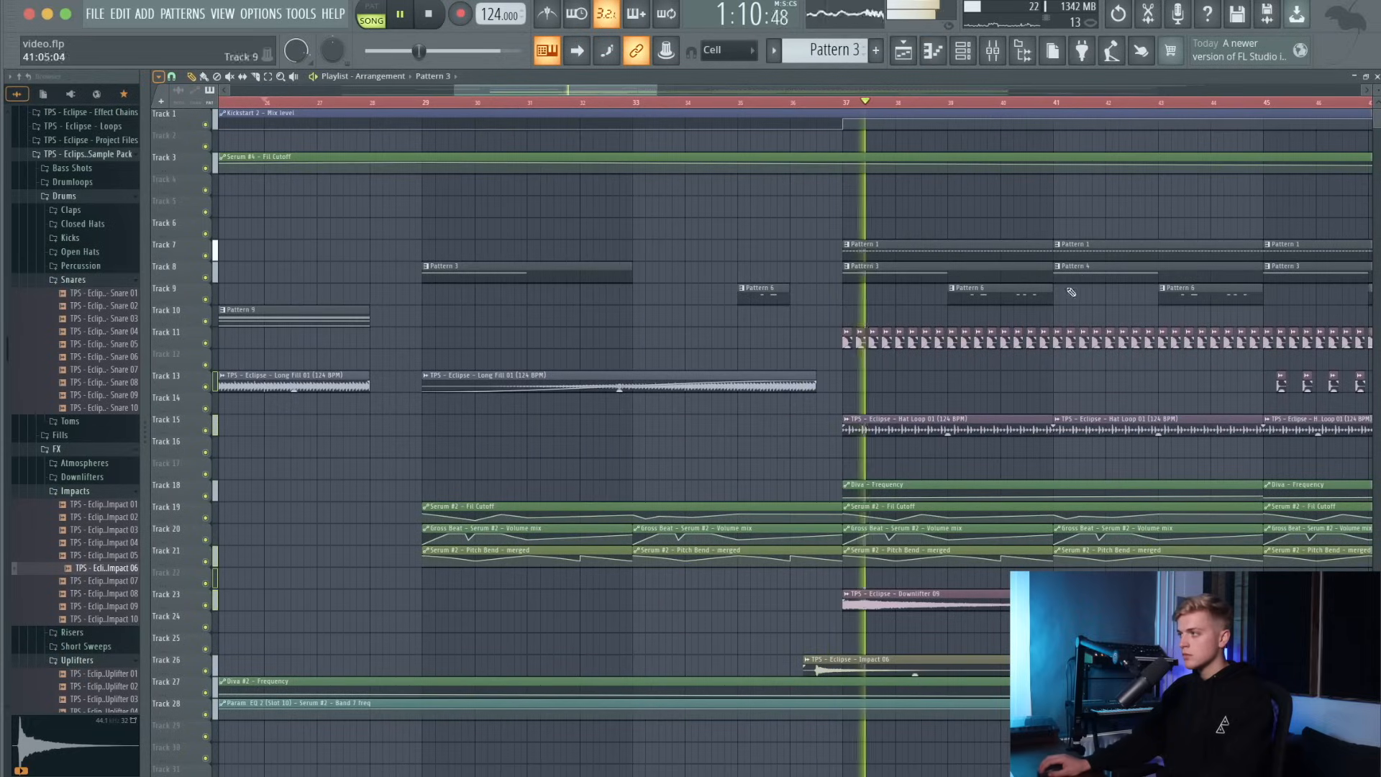
left_click_drag(631, 273, 621, 273)
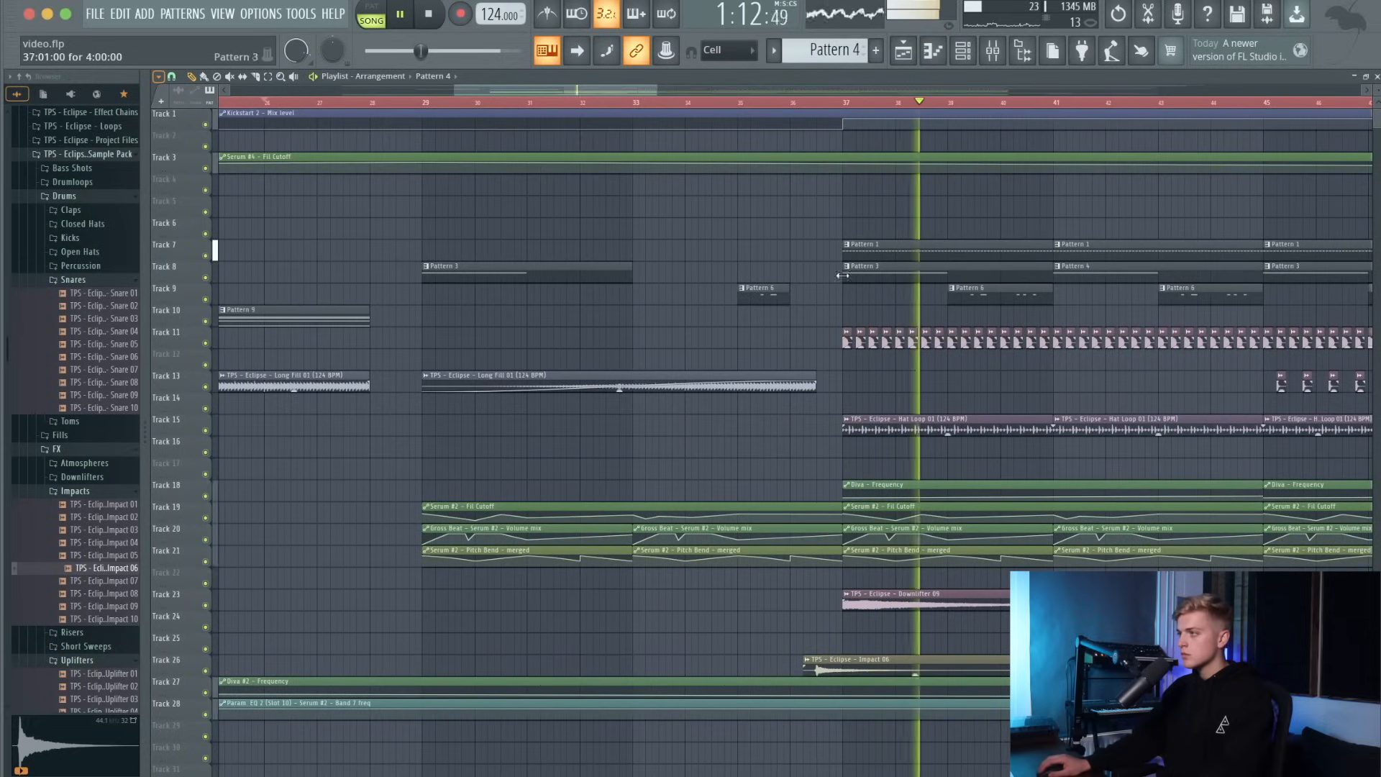
left_click(634, 275)
scroll(633, 277, "down", 5)
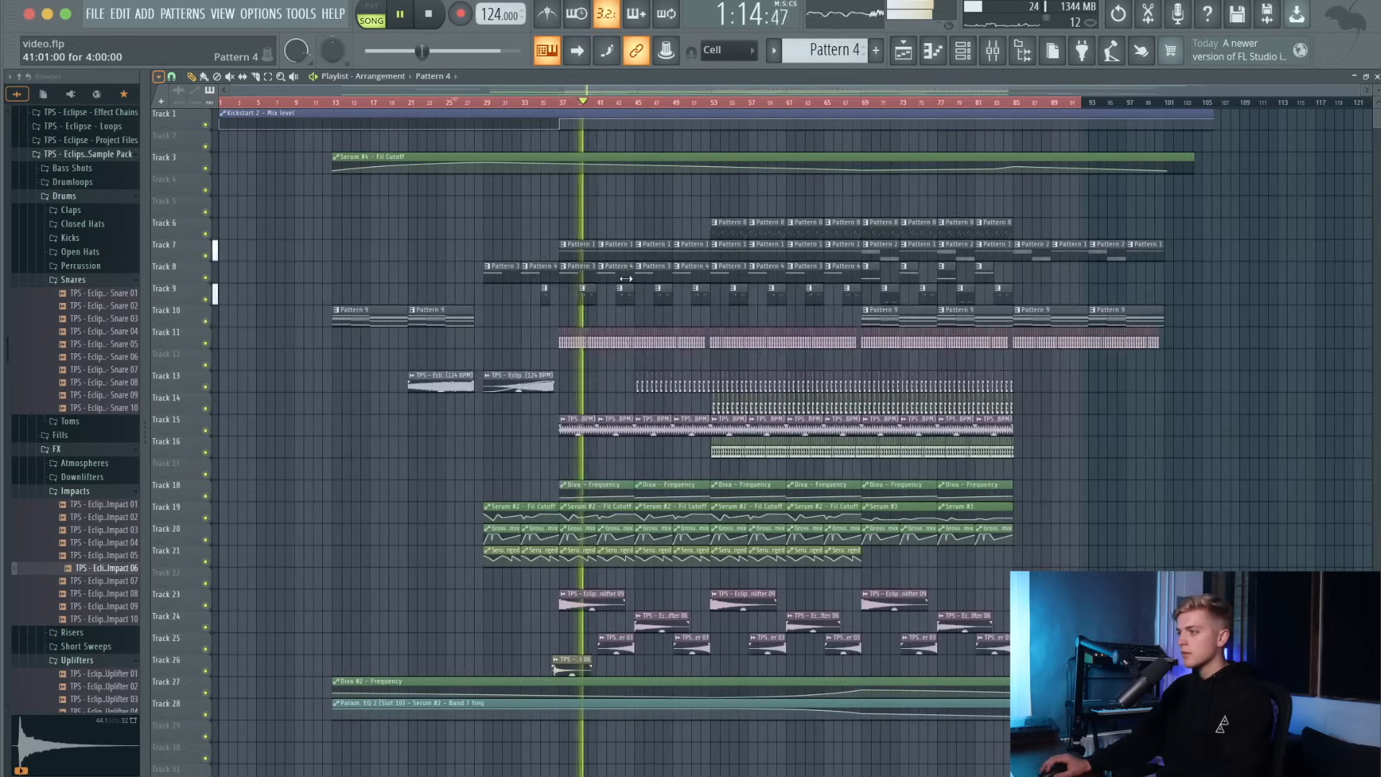
Shift all clips from Track 10 downward one track down and place Uplifter 03 on Track 26, ending with the second Long Fill 01 clip.
left_click_drag(1170, 314, 259, 775)
left_click(485, 584)
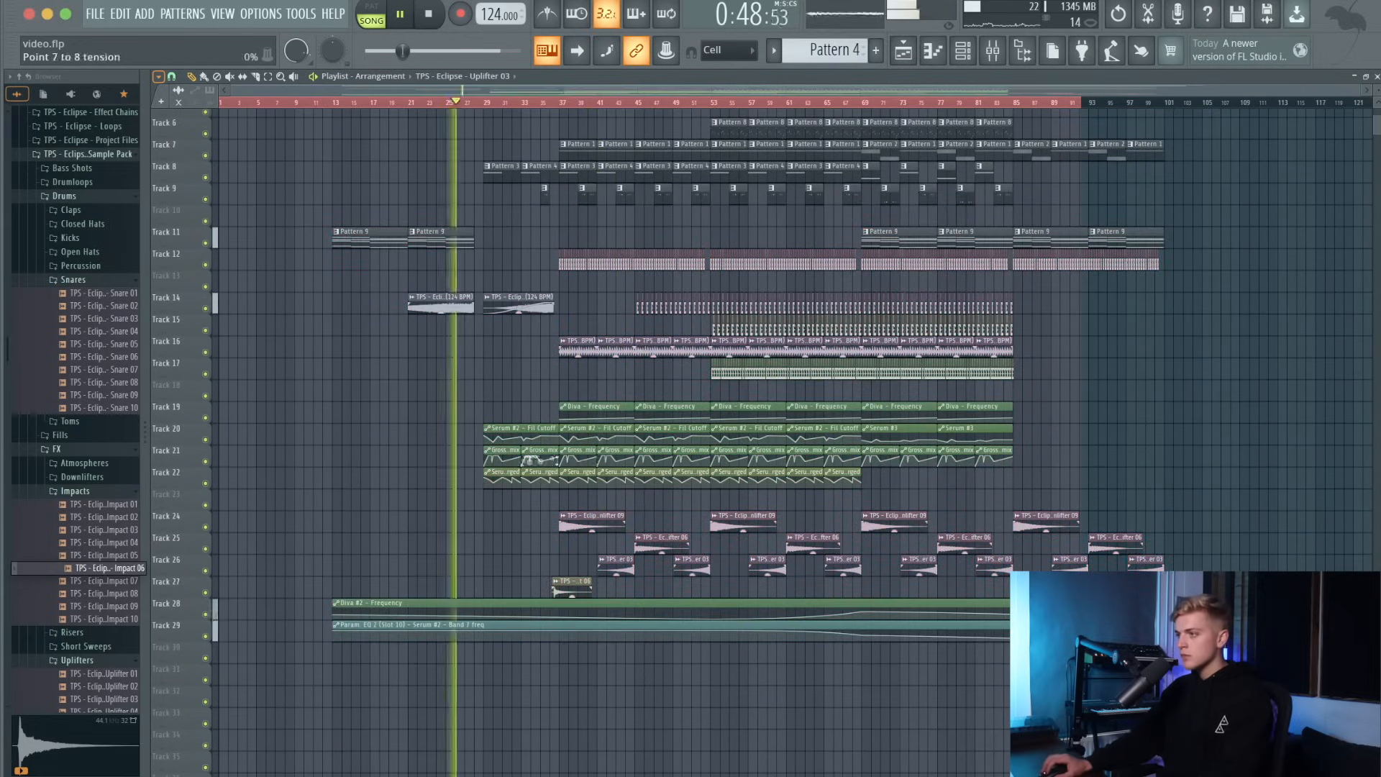
scroll(577, 559, "up", 5)
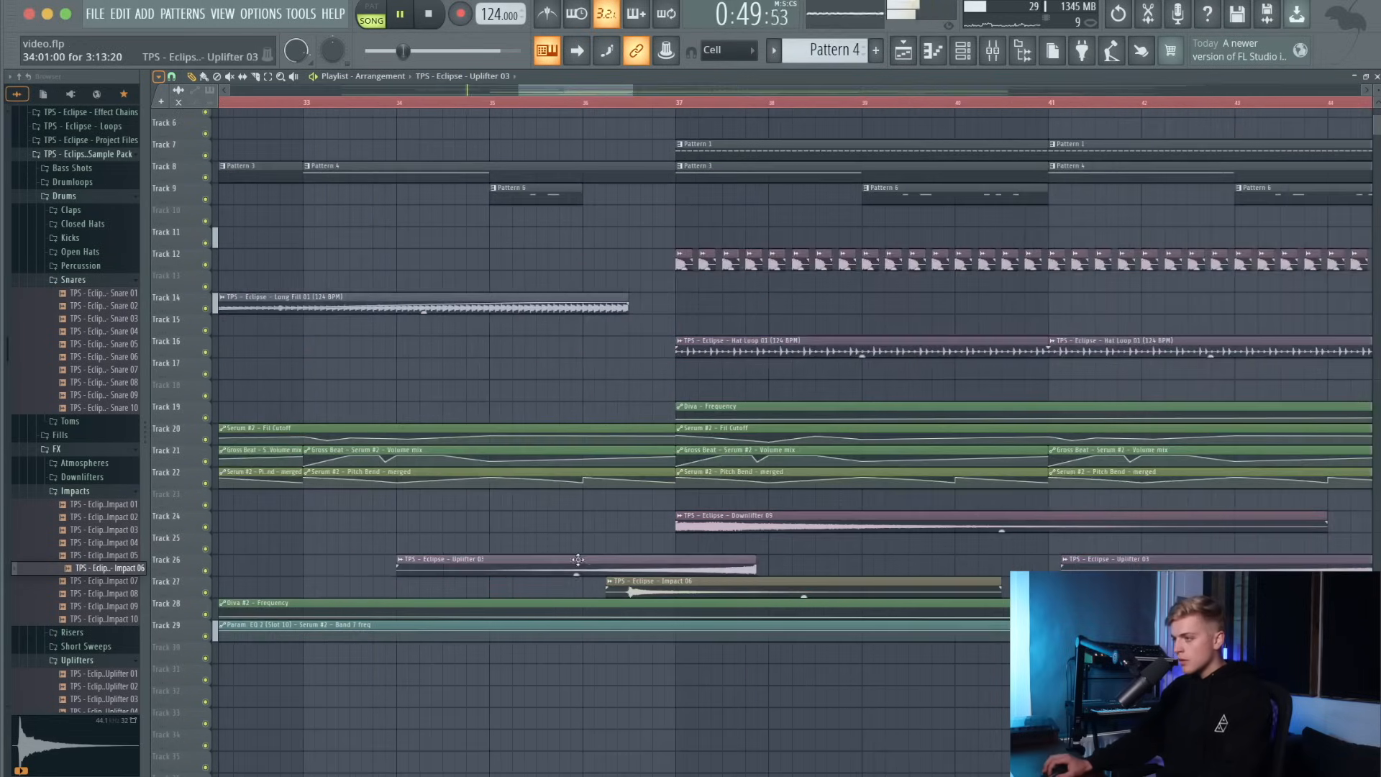
scroll(464, 559, "down", 3)
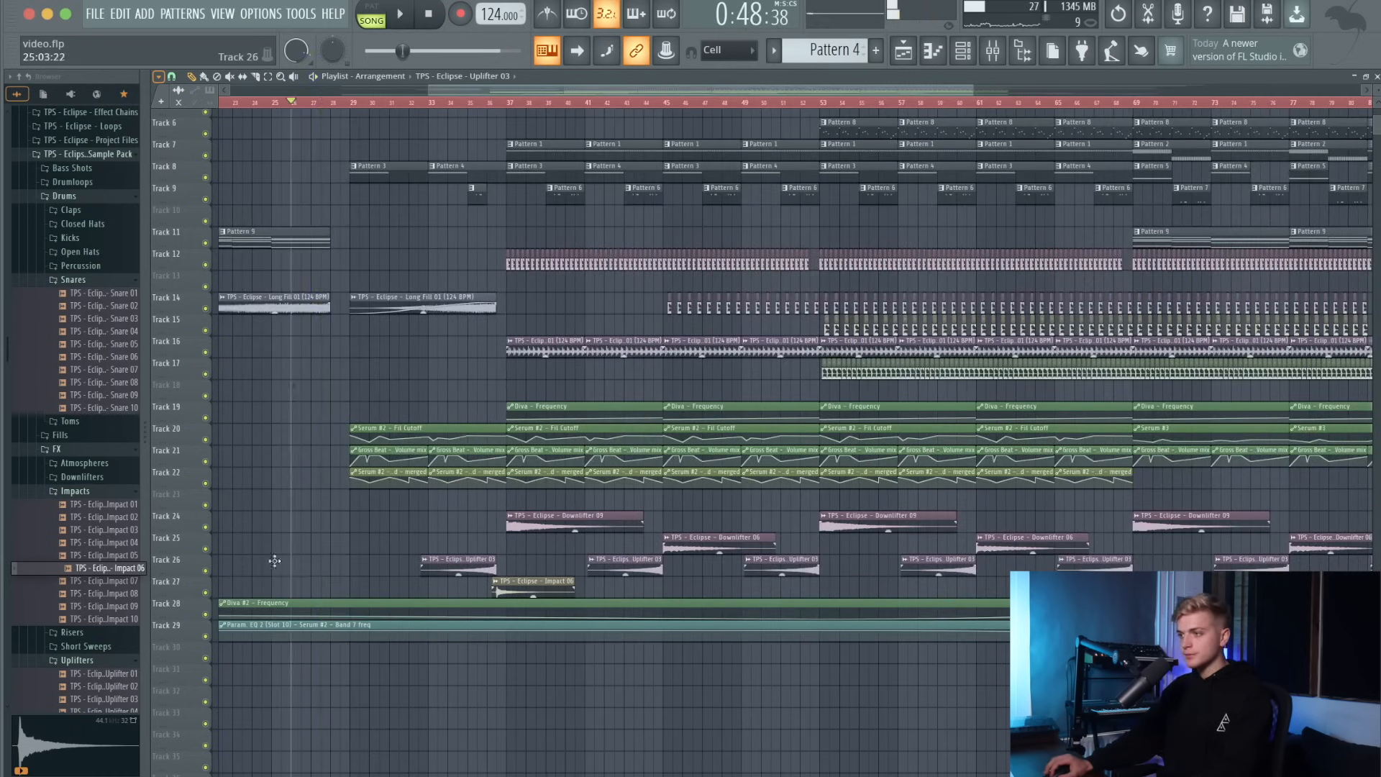
Place another Uplifter 03 clip on Track 26 at 24:03:02, ending with the first Long Fill 01 clip, and collapse the FX samples folder.
scroll(325, 571, "up", 2)
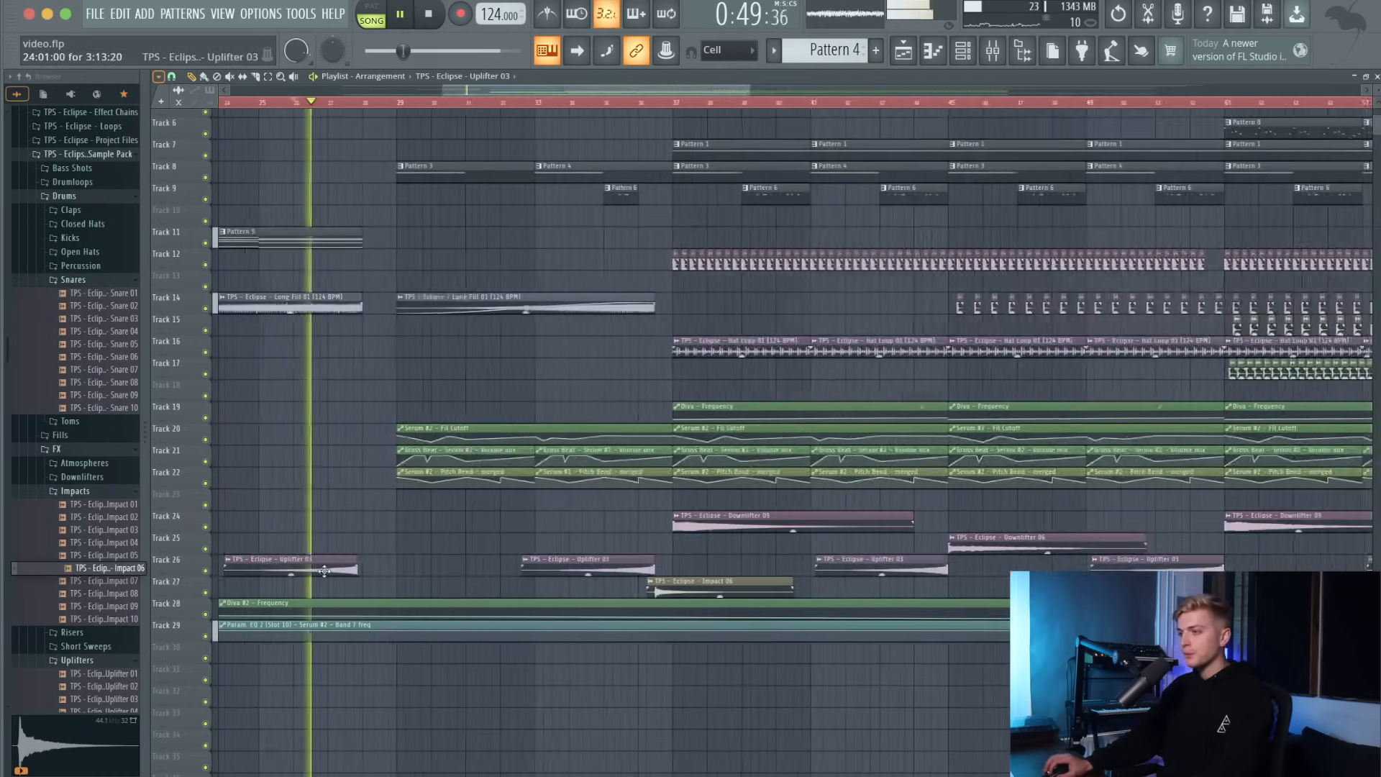
scroll(325, 572, "up", 4)
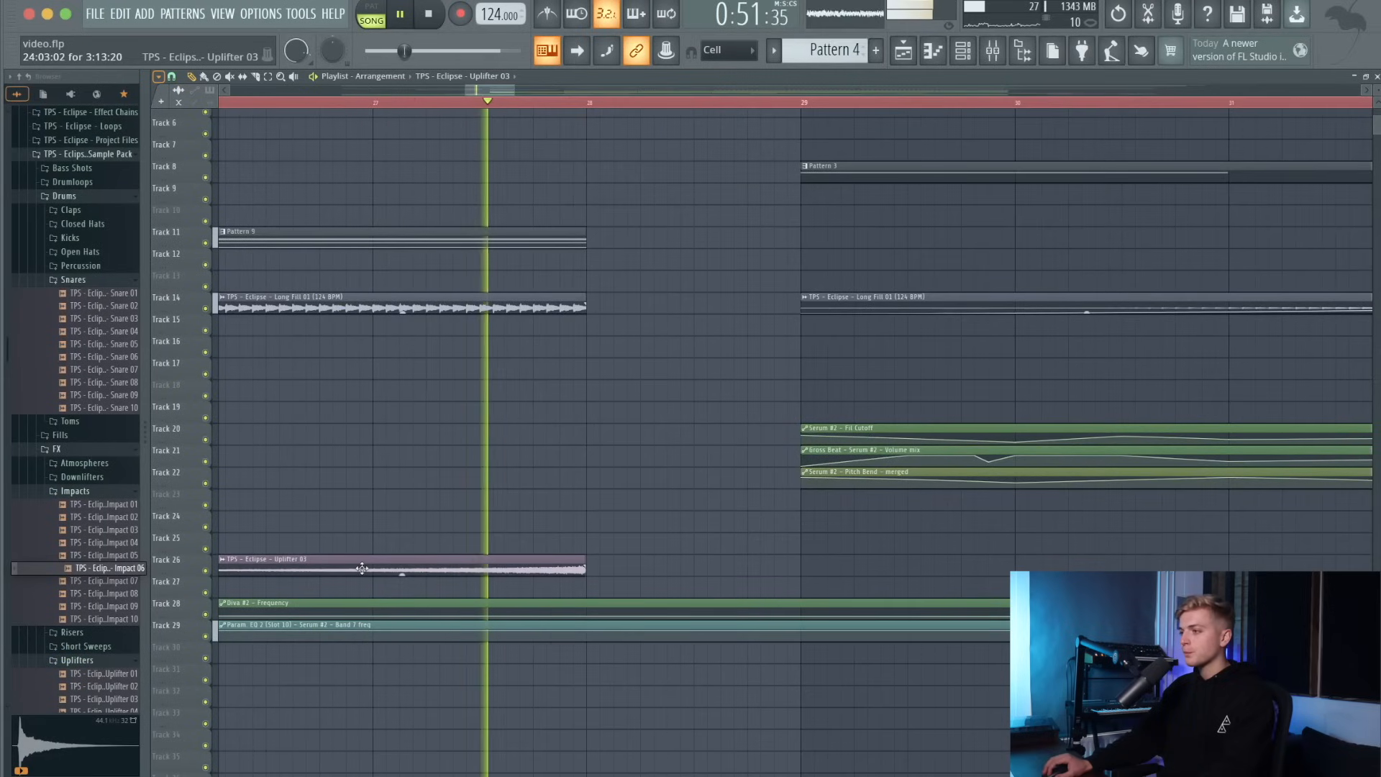
scroll(363, 565, "down", 3)
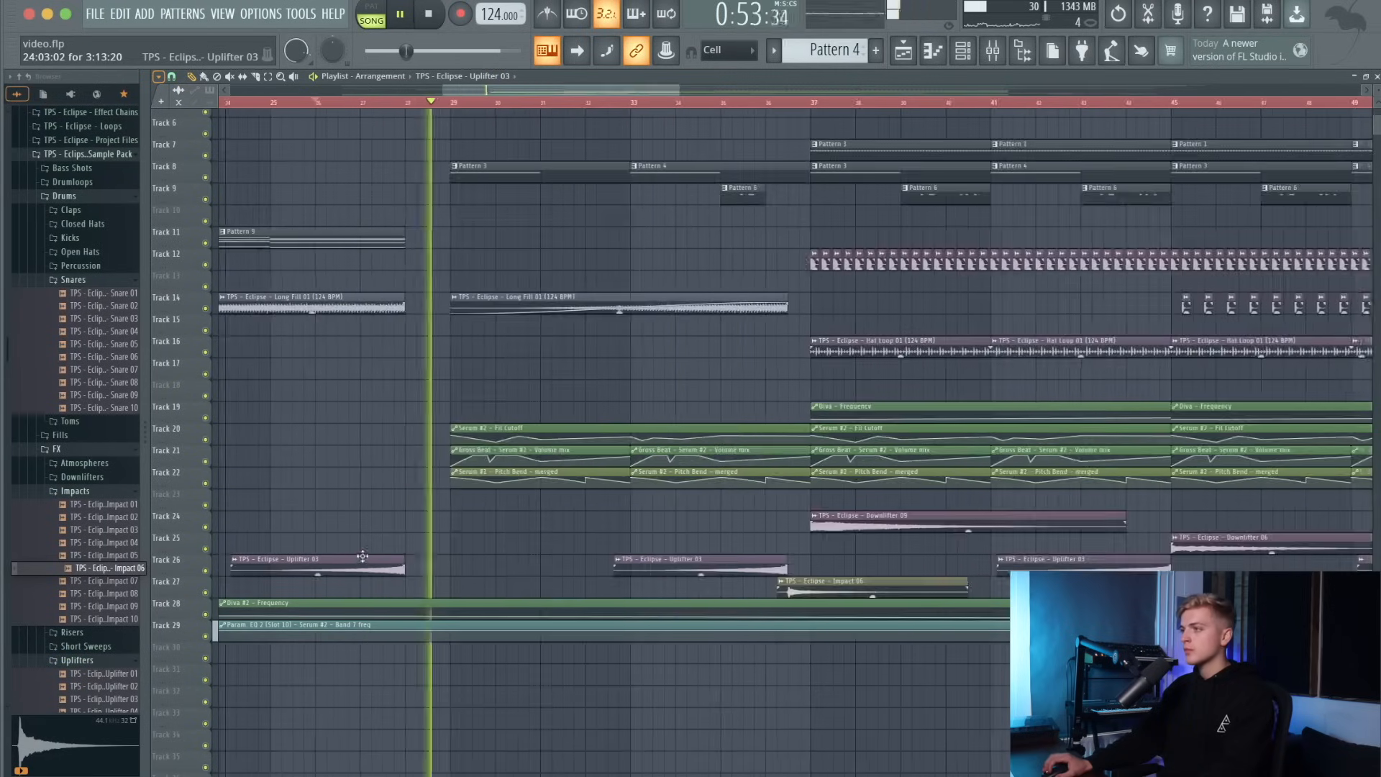
scroll(337, 545, "down", 3)
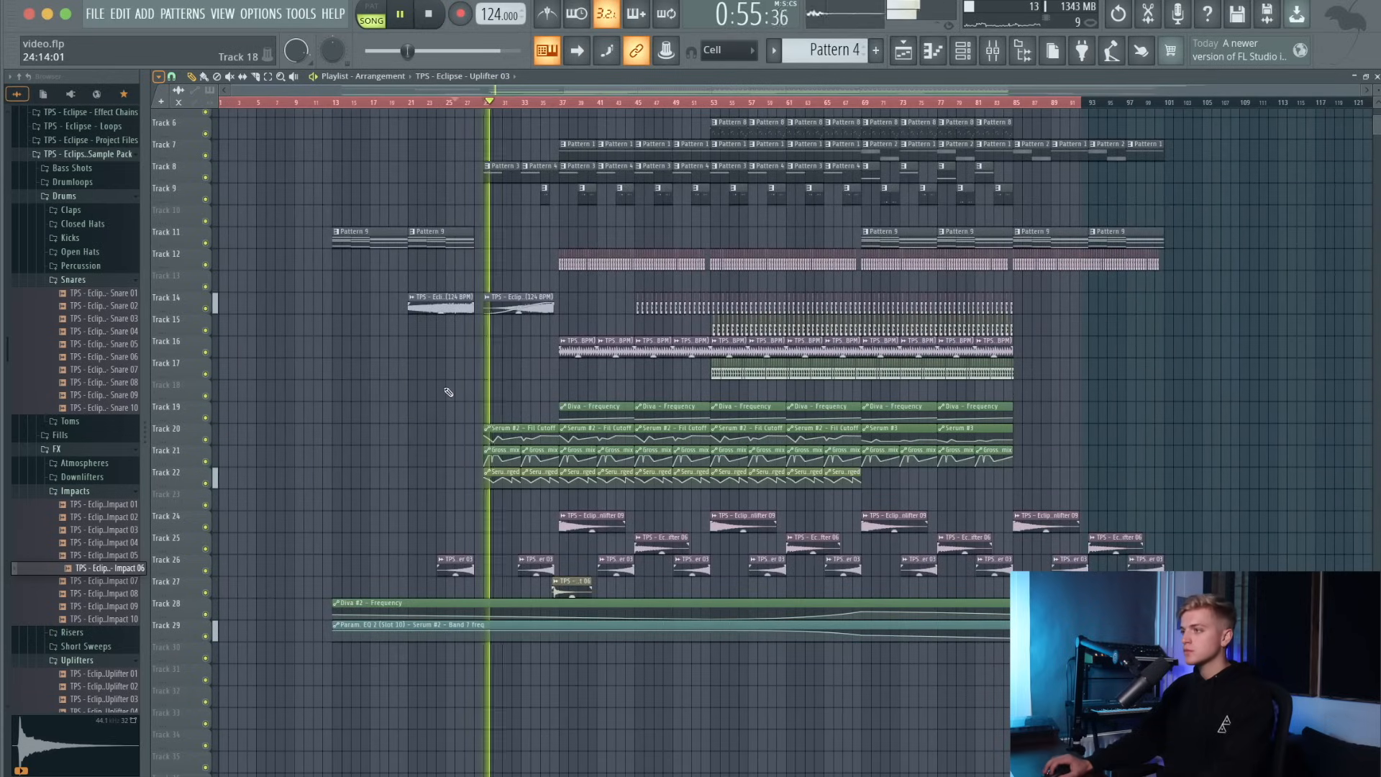
scroll(510, 336, "up", 3)
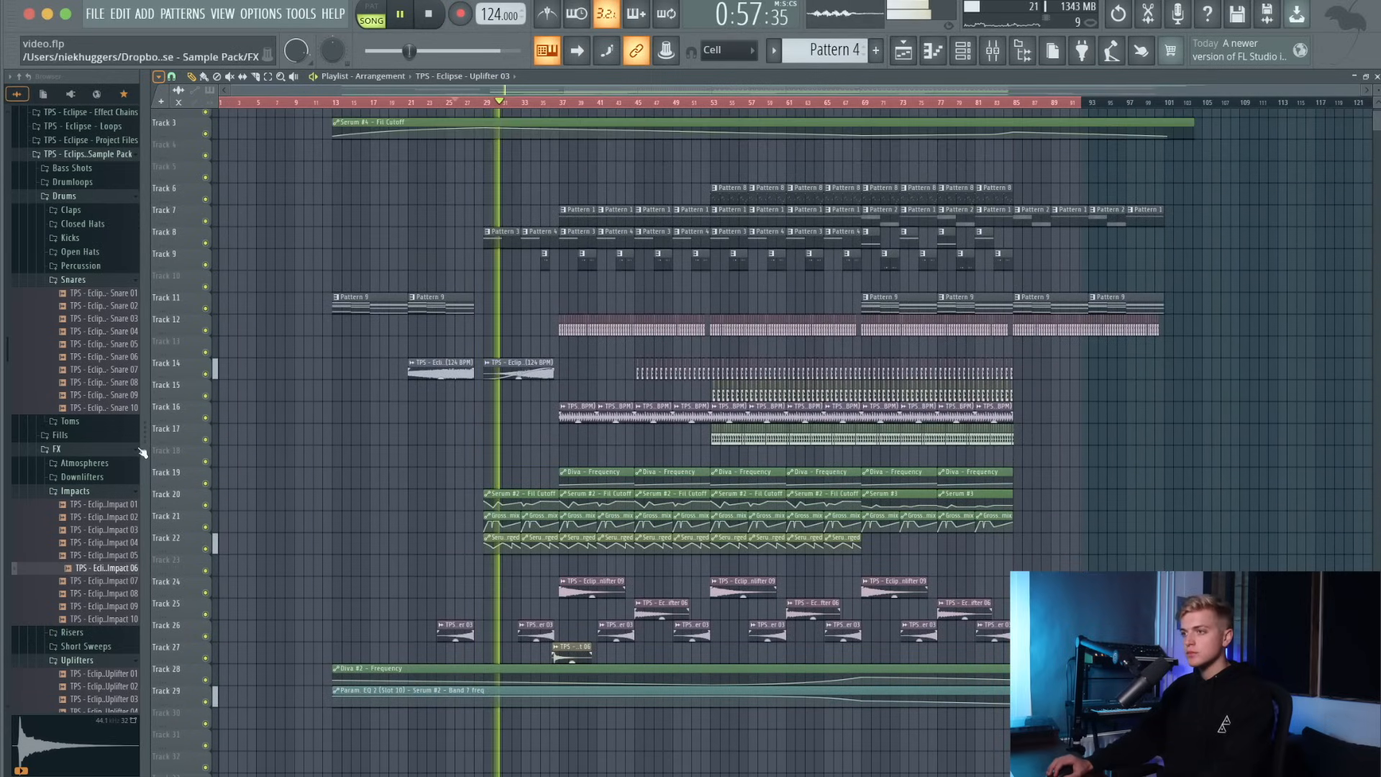
left_click(115, 451)
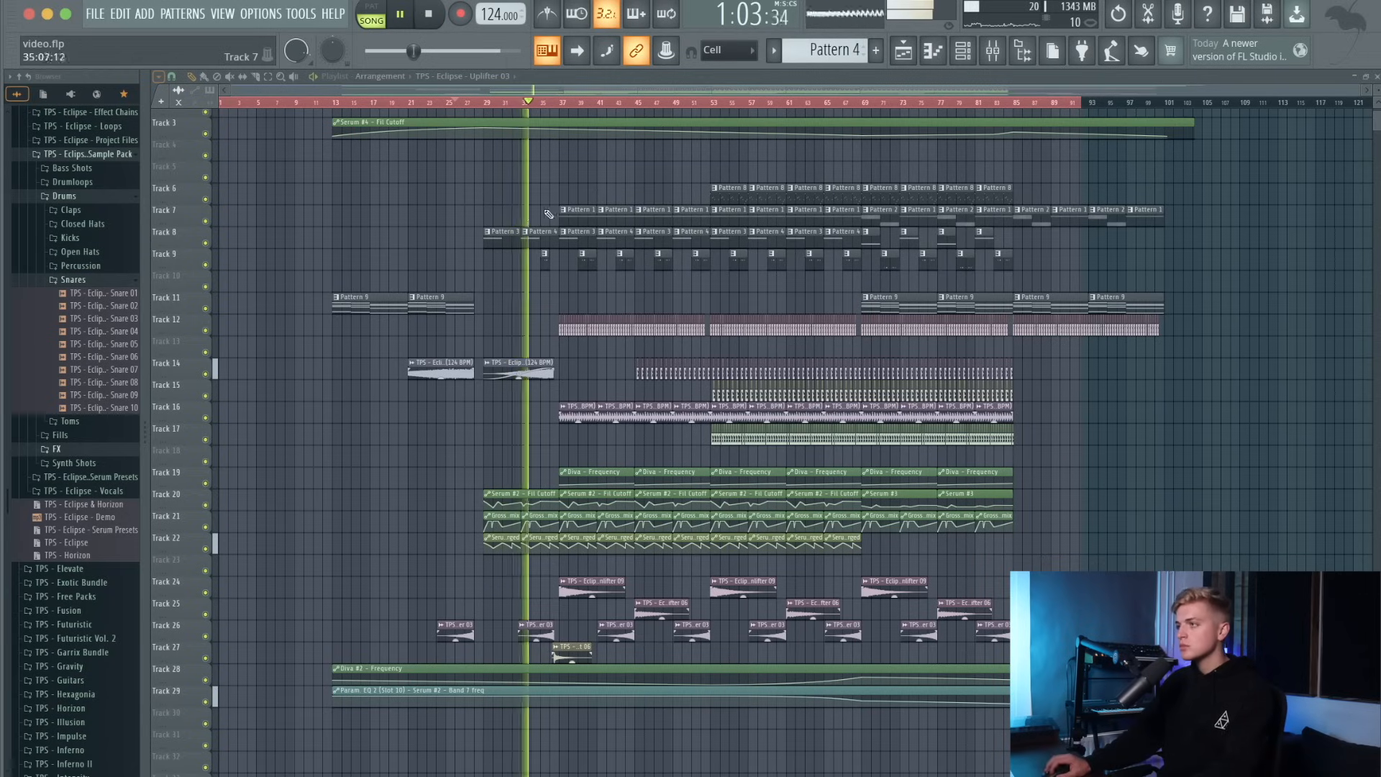
Try extending the Serum #2 note in Pattern 4 to the full four bars.
scroll(549, 213, "up", 3)
double_click(551, 234)
right_click(566, 351, "ctrl")
key("space")
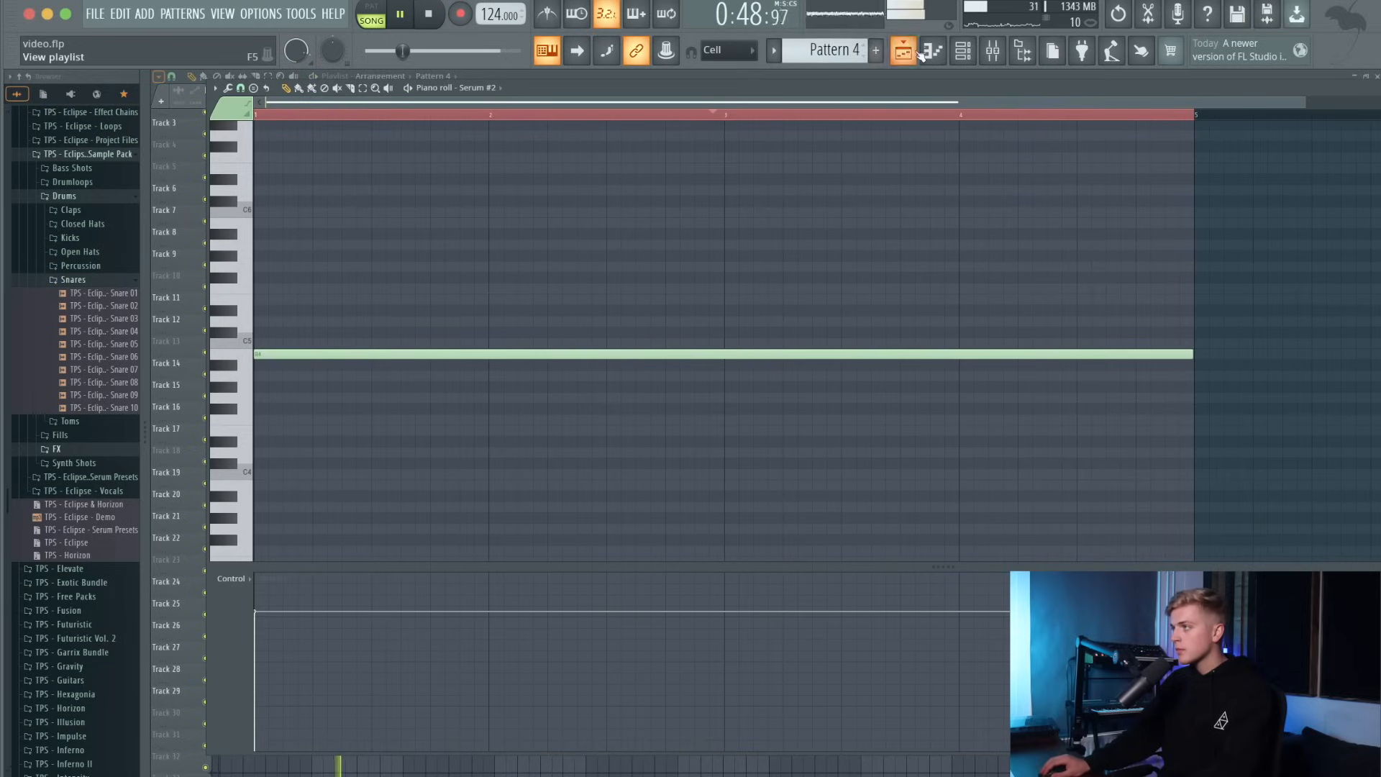
left_click(905, 51)
Make the Pattern 4 clip at bar 33 on Track 8 unique and extend its Serum #2 note to four full bars.
left_click(493, 104)
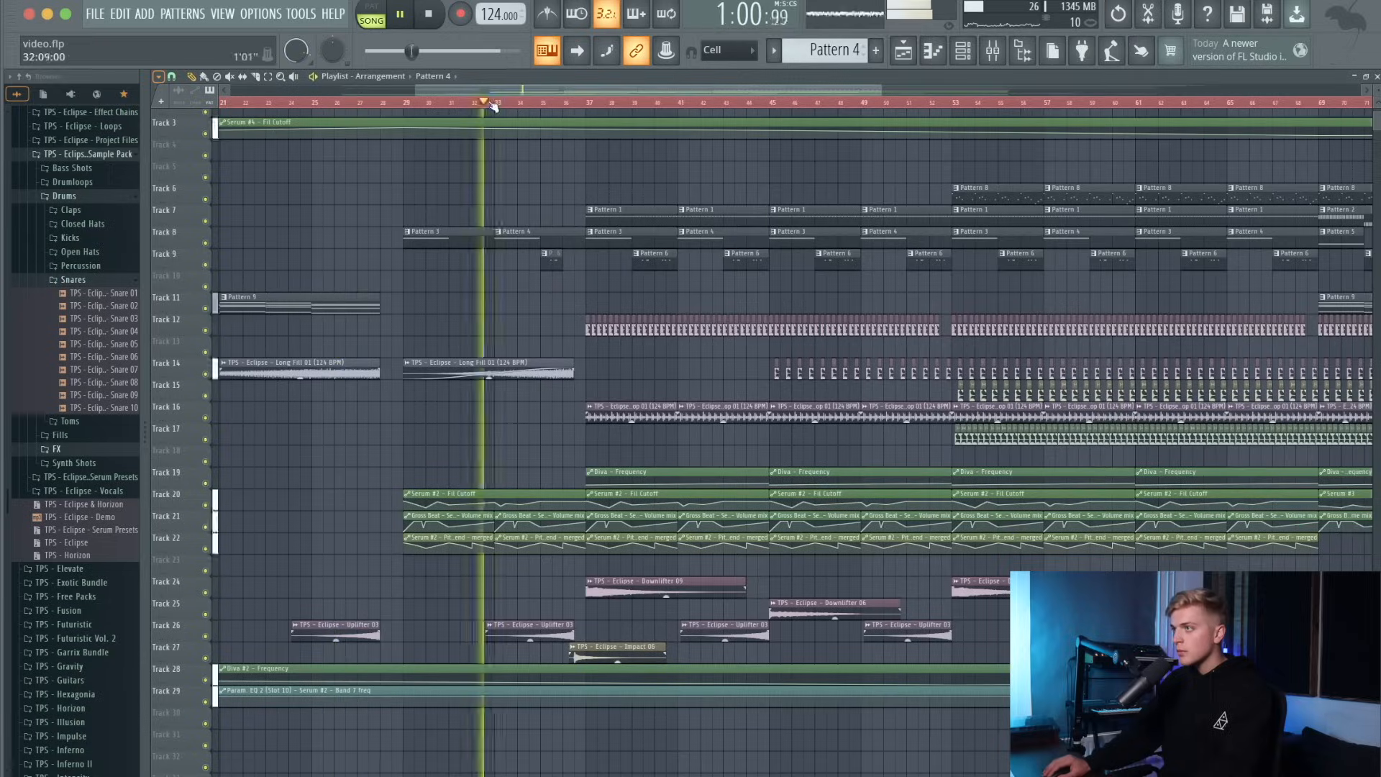
left_click(500, 236)
key("space")
left_click(535, 312)
key("F7")
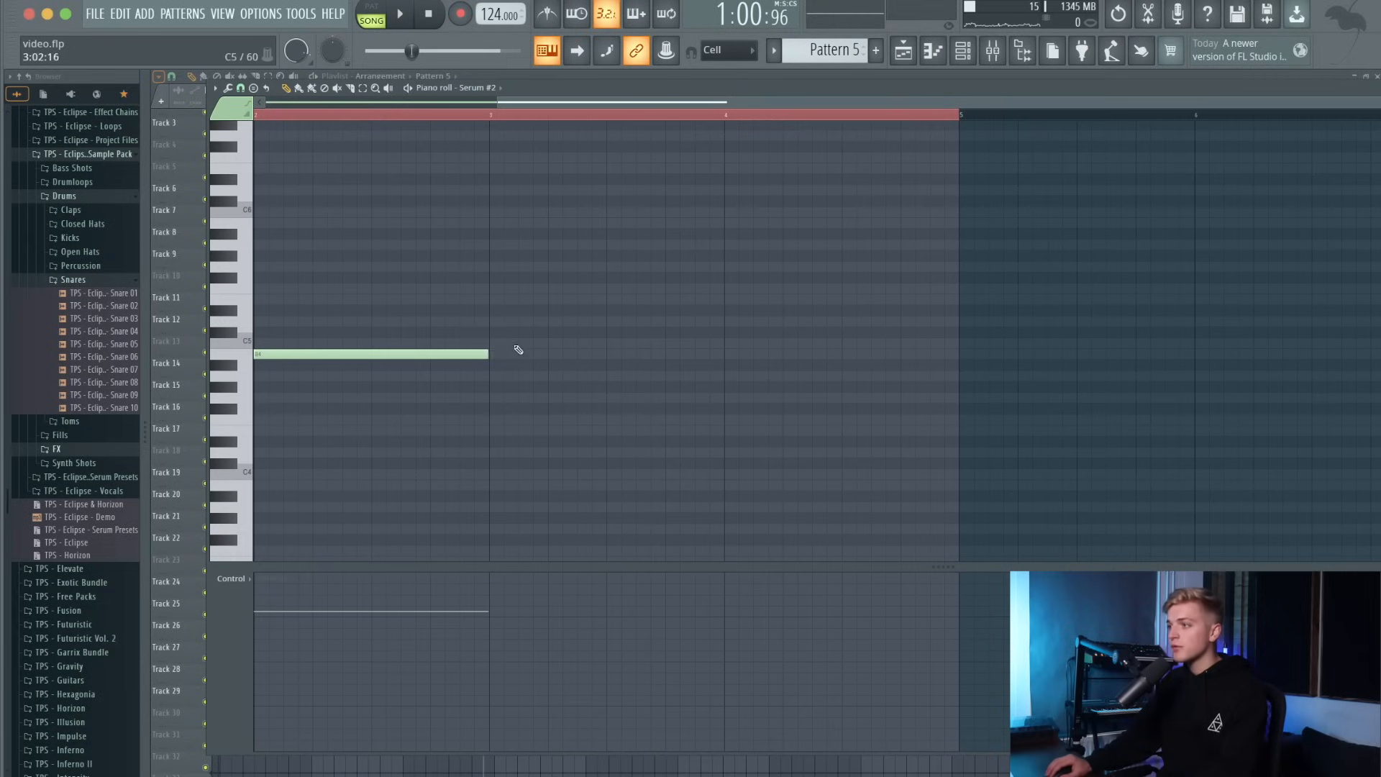
left_click_drag(489, 352, 985, 355)
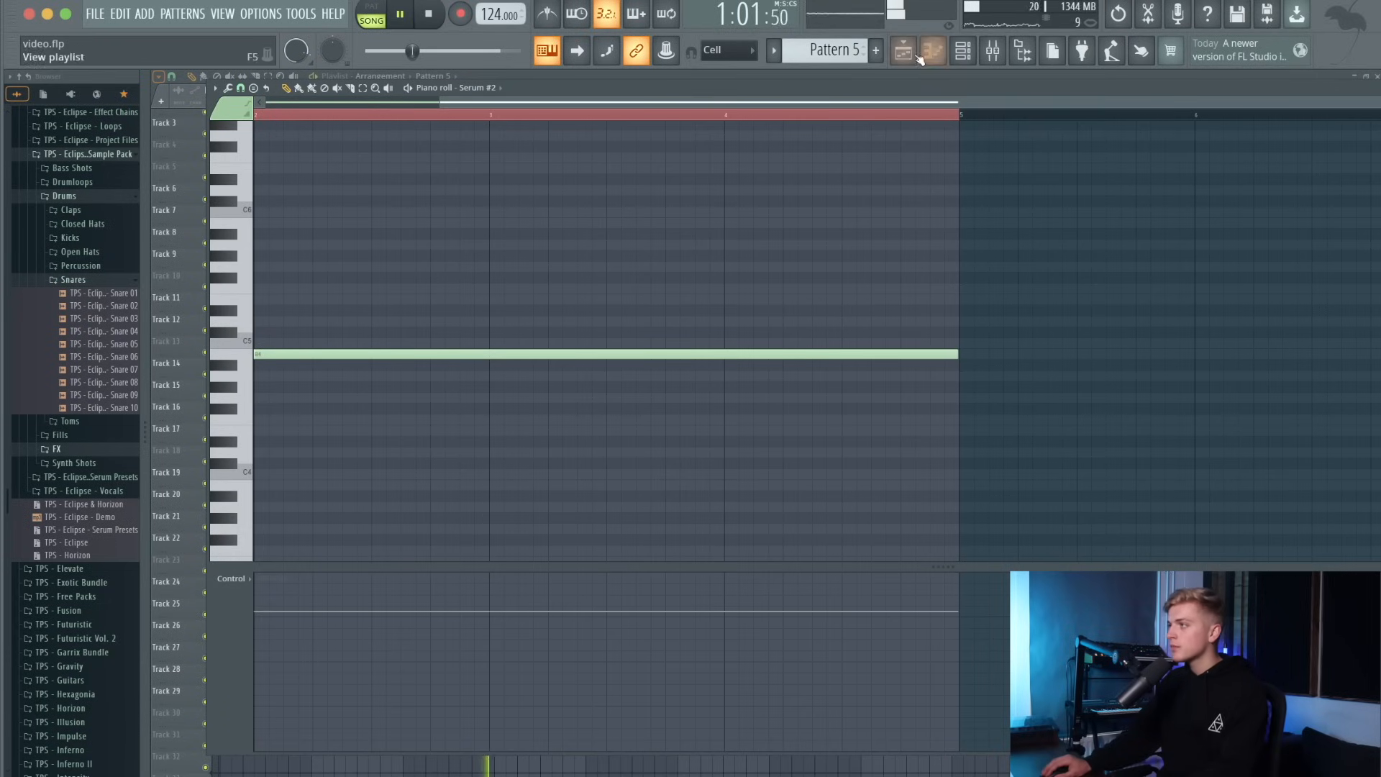
left_click(924, 61)
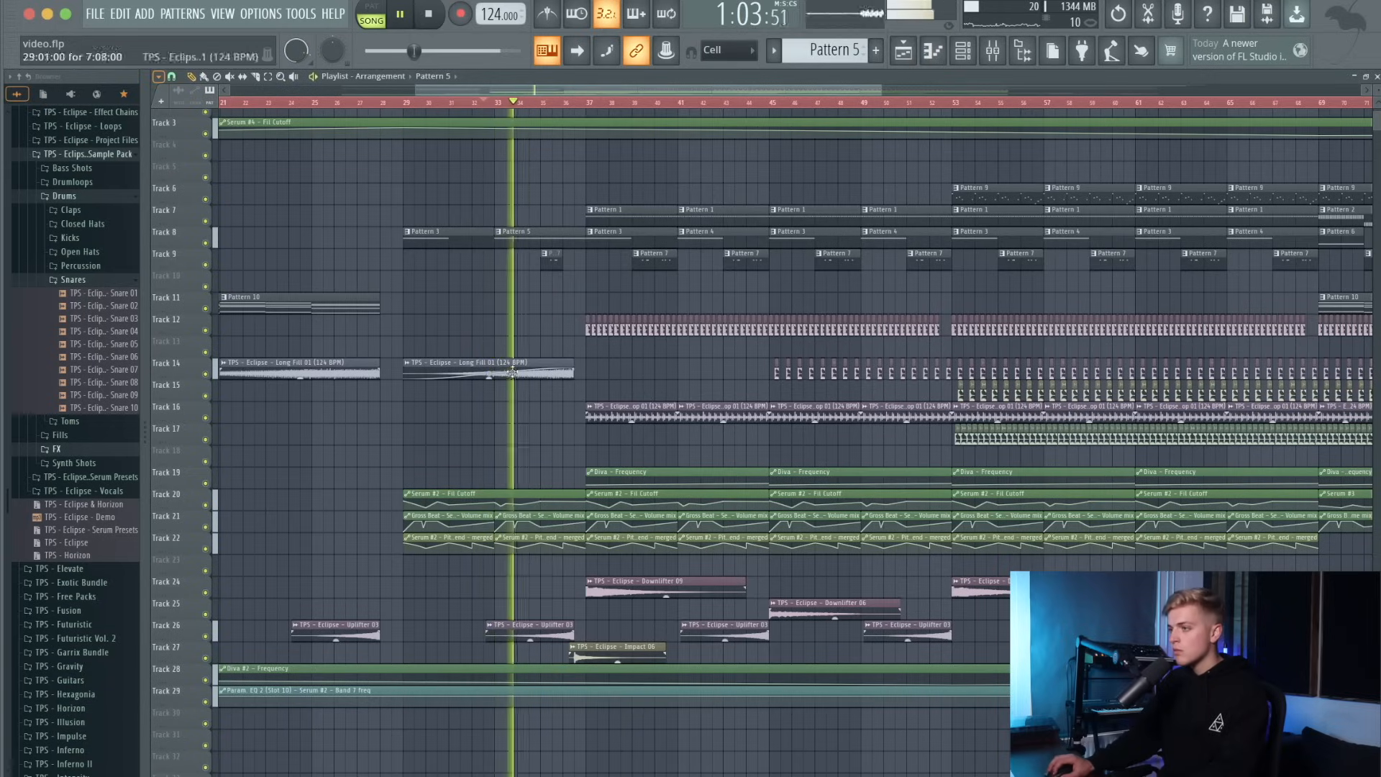
Play the transition and make the Serum #2 Pitch Bend automation clip at bar 33 on Track 22 unique.
scroll(513, 371, "up", 3)
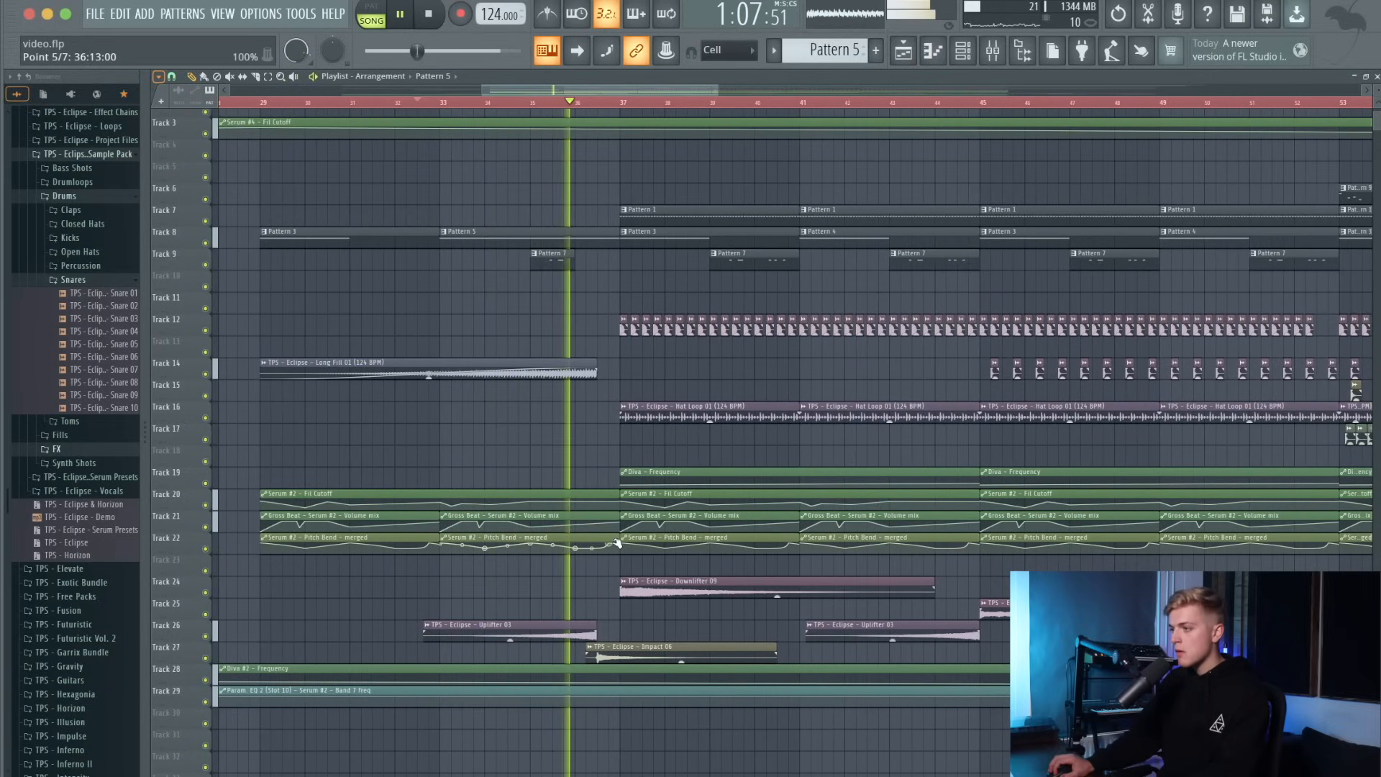
key("space")
key("space")
left_click(443, 537)
left_click(499, 639)
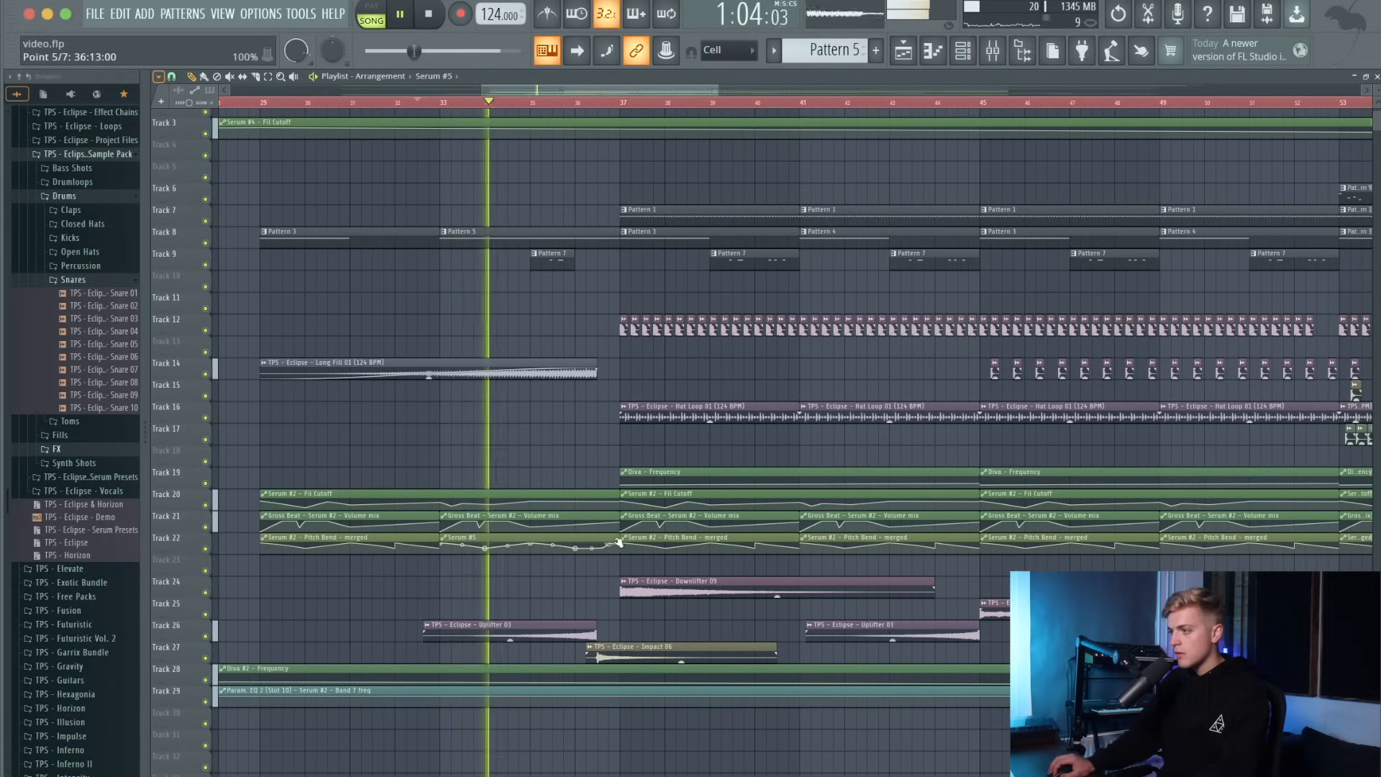
Create an automation clip for the Band 1 frequency of the slot 10 Fruity parametric EQ 2 on the Serum #2 mixer track.
left_click(994, 51)
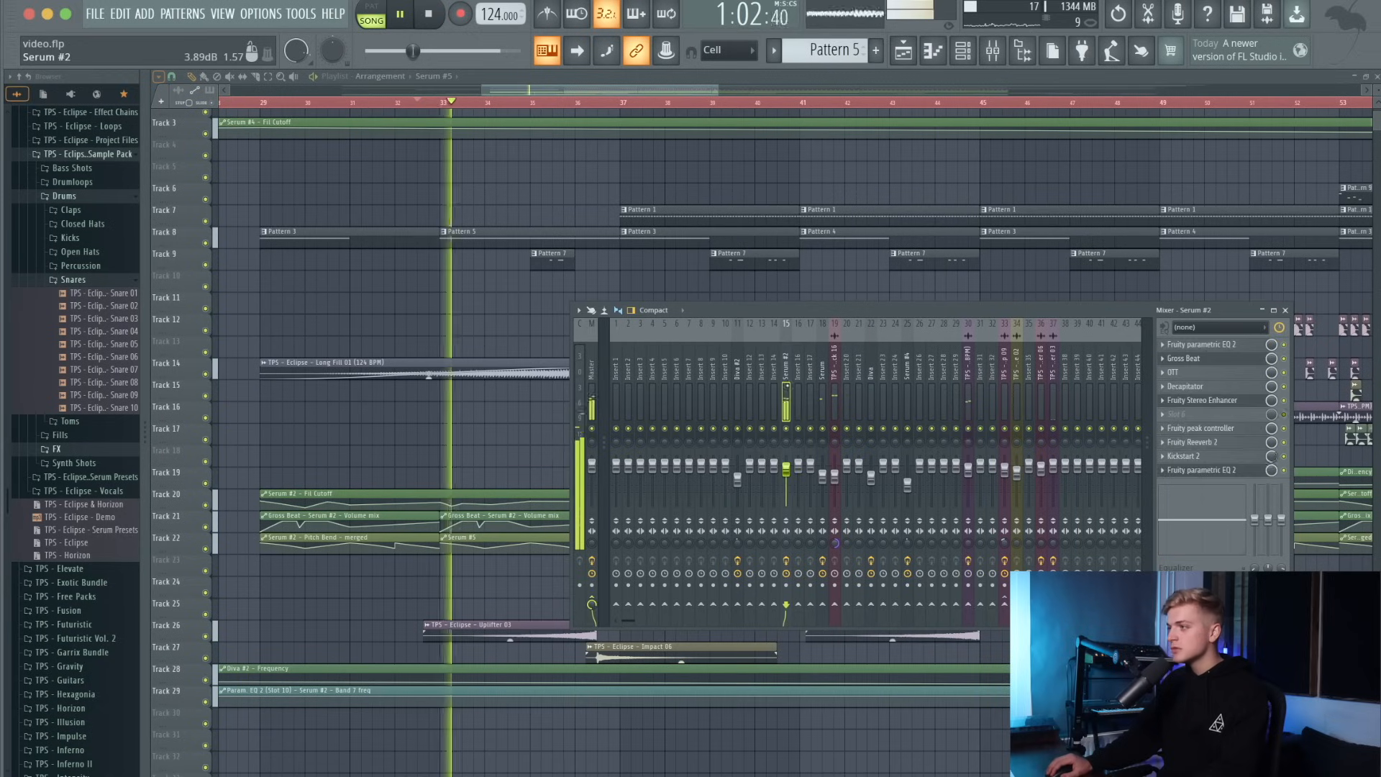
left_click(1200, 469)
key("space")
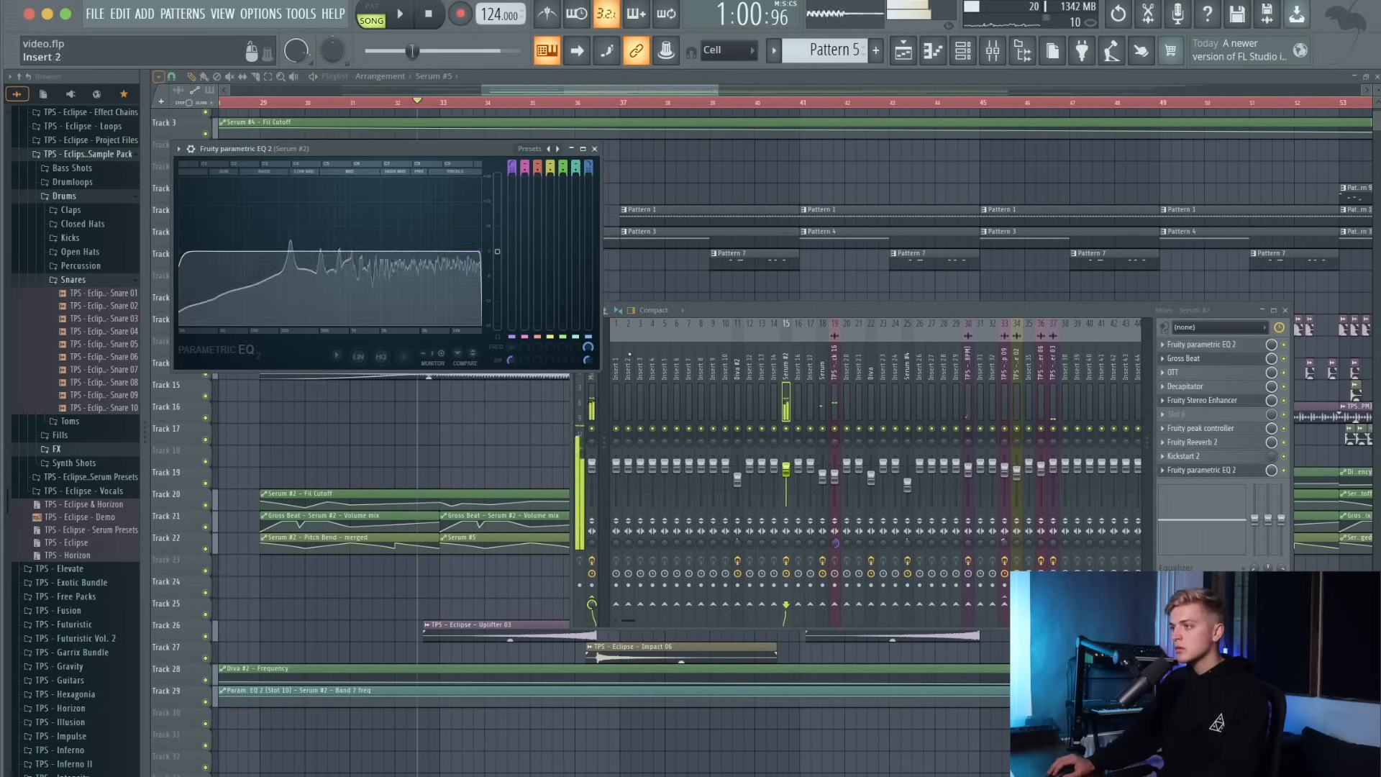
right_click(510, 350)
left_click(546, 426)
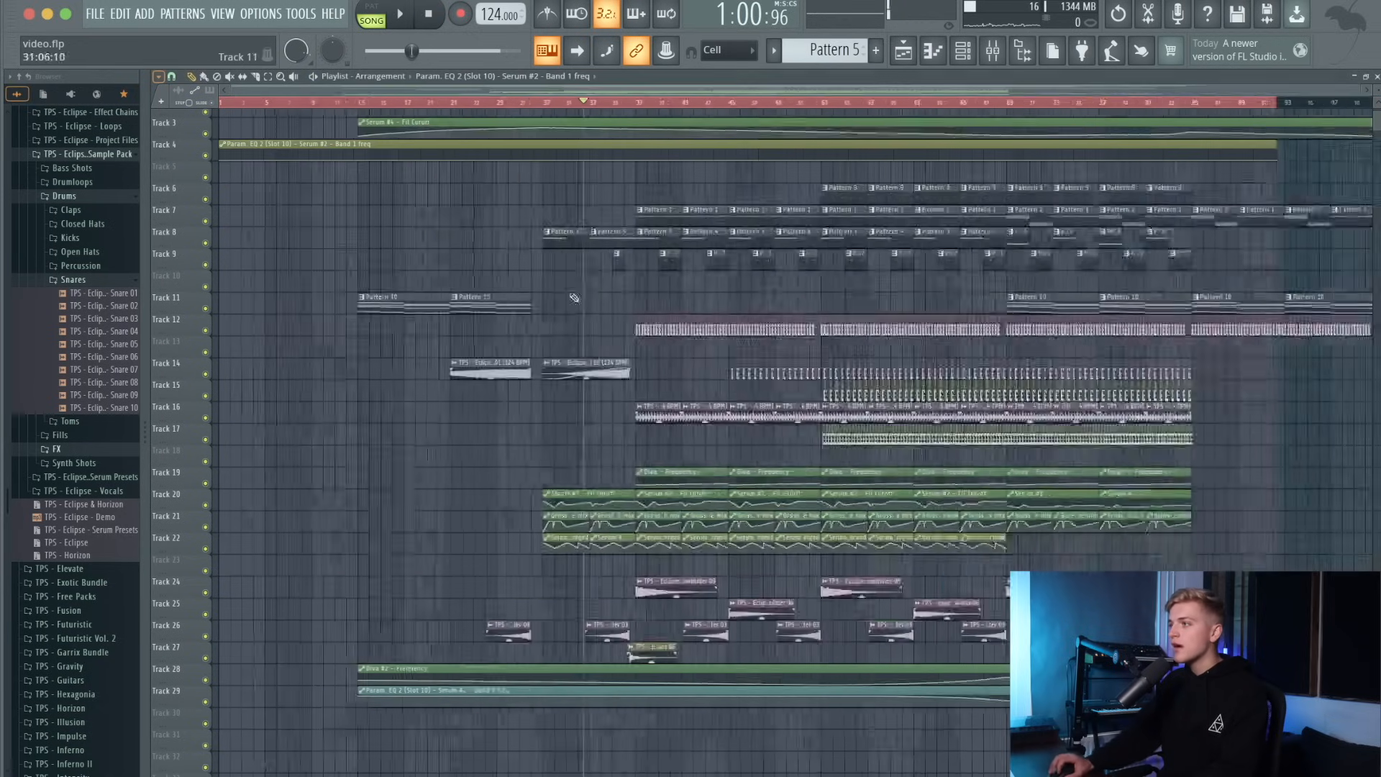
Shape the Serum #2 Band 1 frequency automation on Track 4 with two peaks between bars 33 and 37, dropping to 0% at bar 37.
scroll(574, 298, "down", 1)
scroll(538, 191, "up", 10)
key("space")
right_click(444, 159)
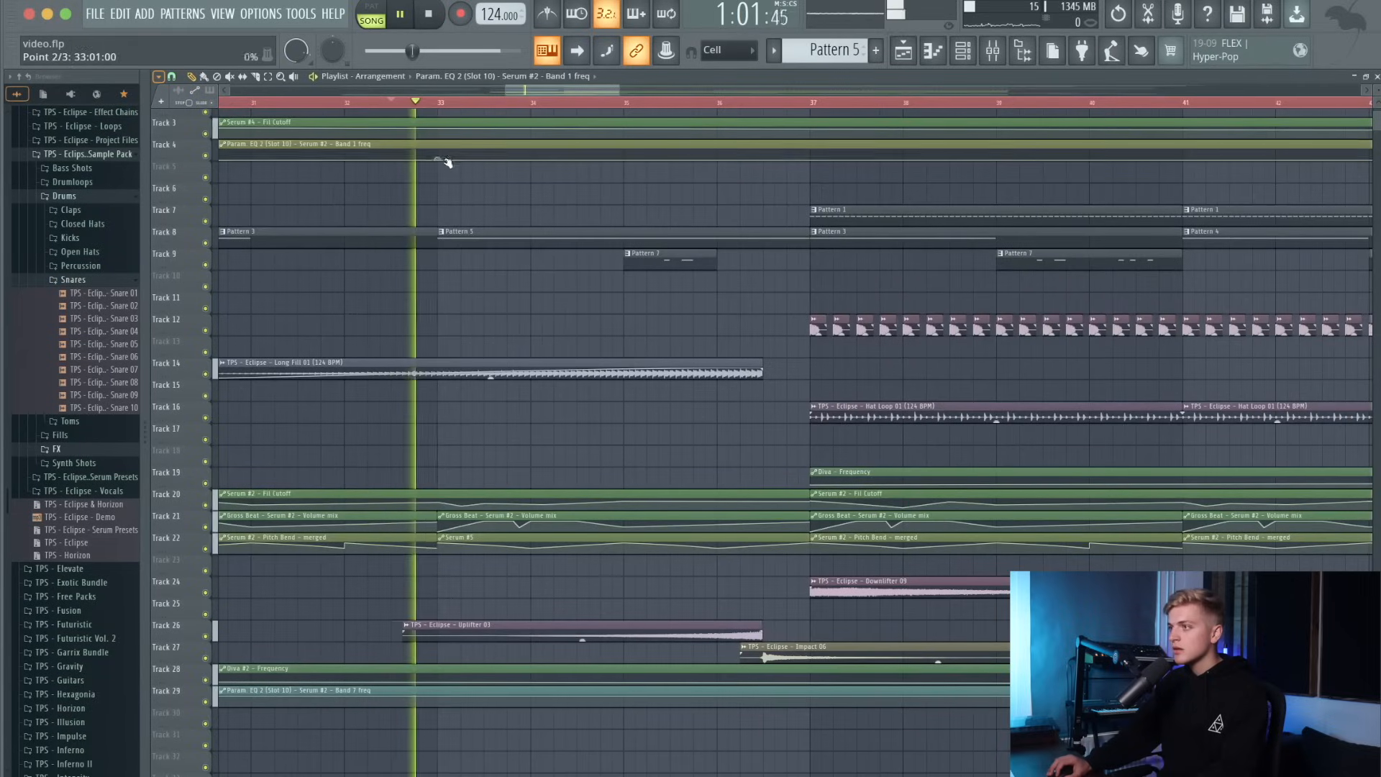
right_click(556, 153)
left_click_drag(556, 152, 623, 154)
right_click(717, 157)
right_click(811, 154)
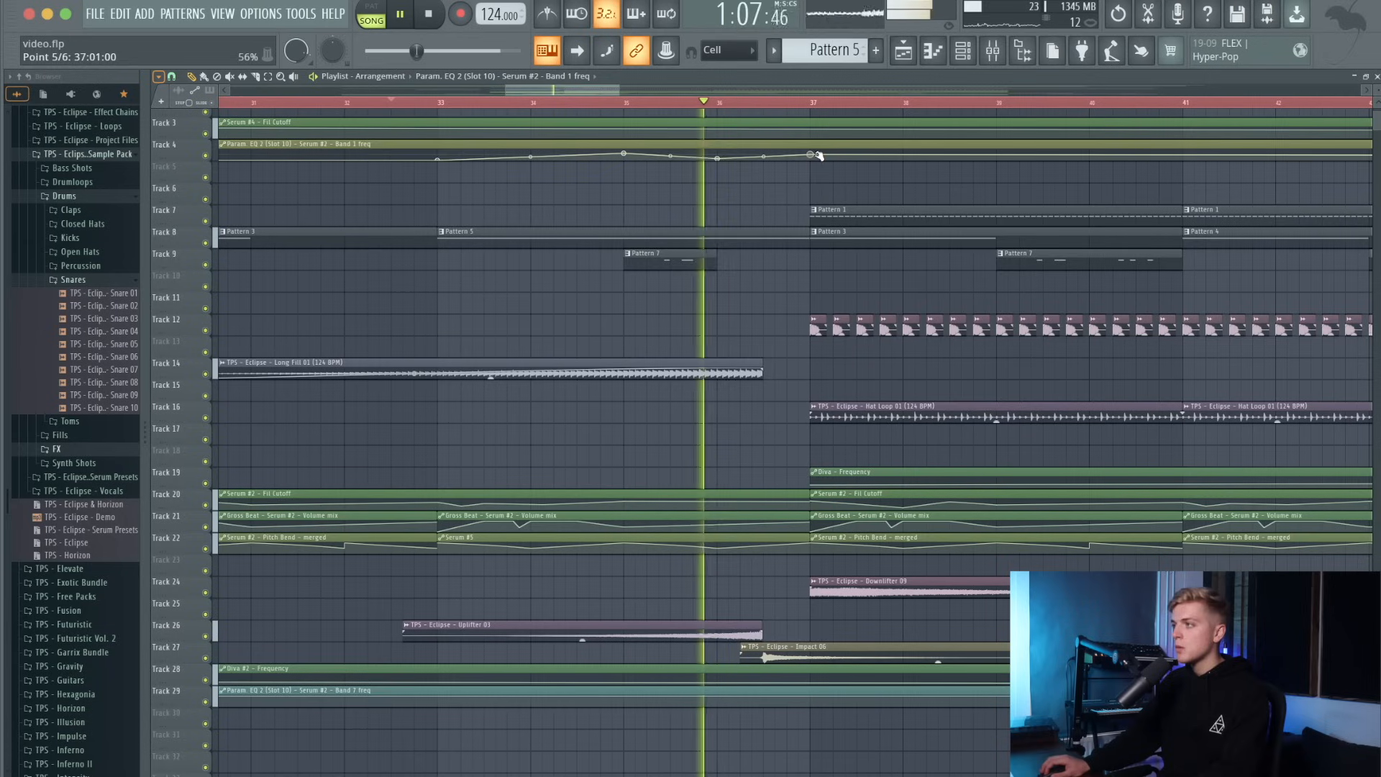
right_click(843, 154)
left_click_drag(843, 154, 817, 183)
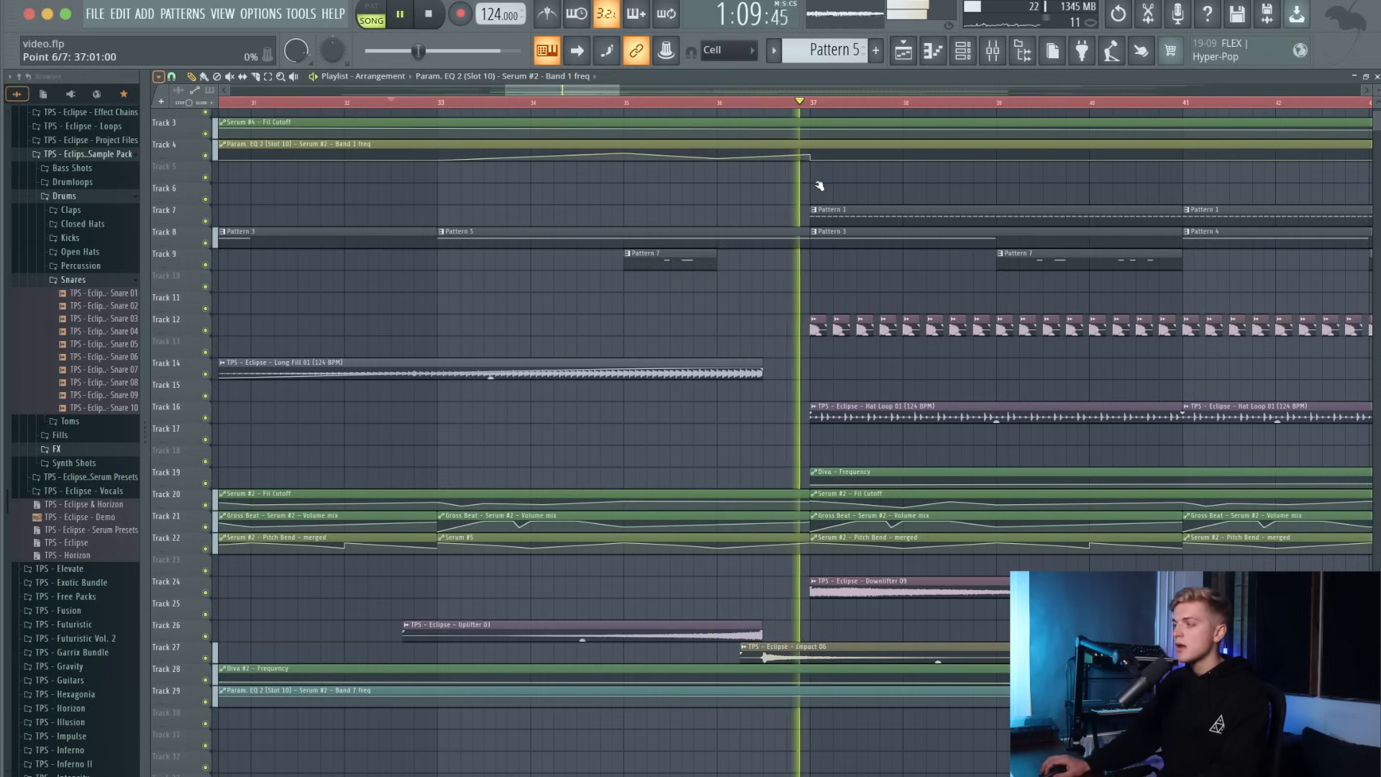
Move the second peak of the Track 4 Band 1 frequency automation to 36:13:00 and play the transition.
key("space")
key("space")
left_click_drag(813, 155, 792, 156)
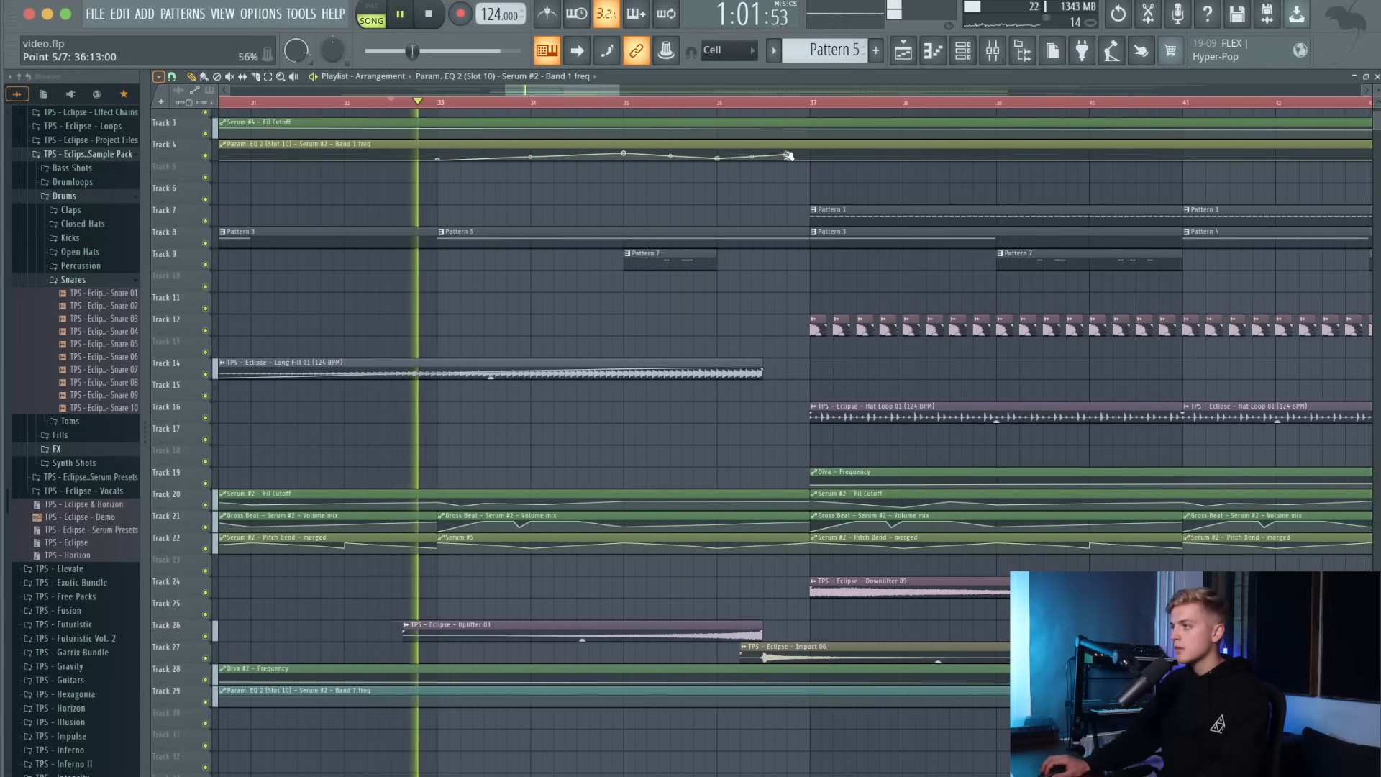
scroll(662, 209, "down", 4)
key("space")
Delete the Pattern 7 clip at bar 35 on Track 9 and trim the Pattern 5 clip at bar 33 to end with the Long Fill.
double_click(644, 236)
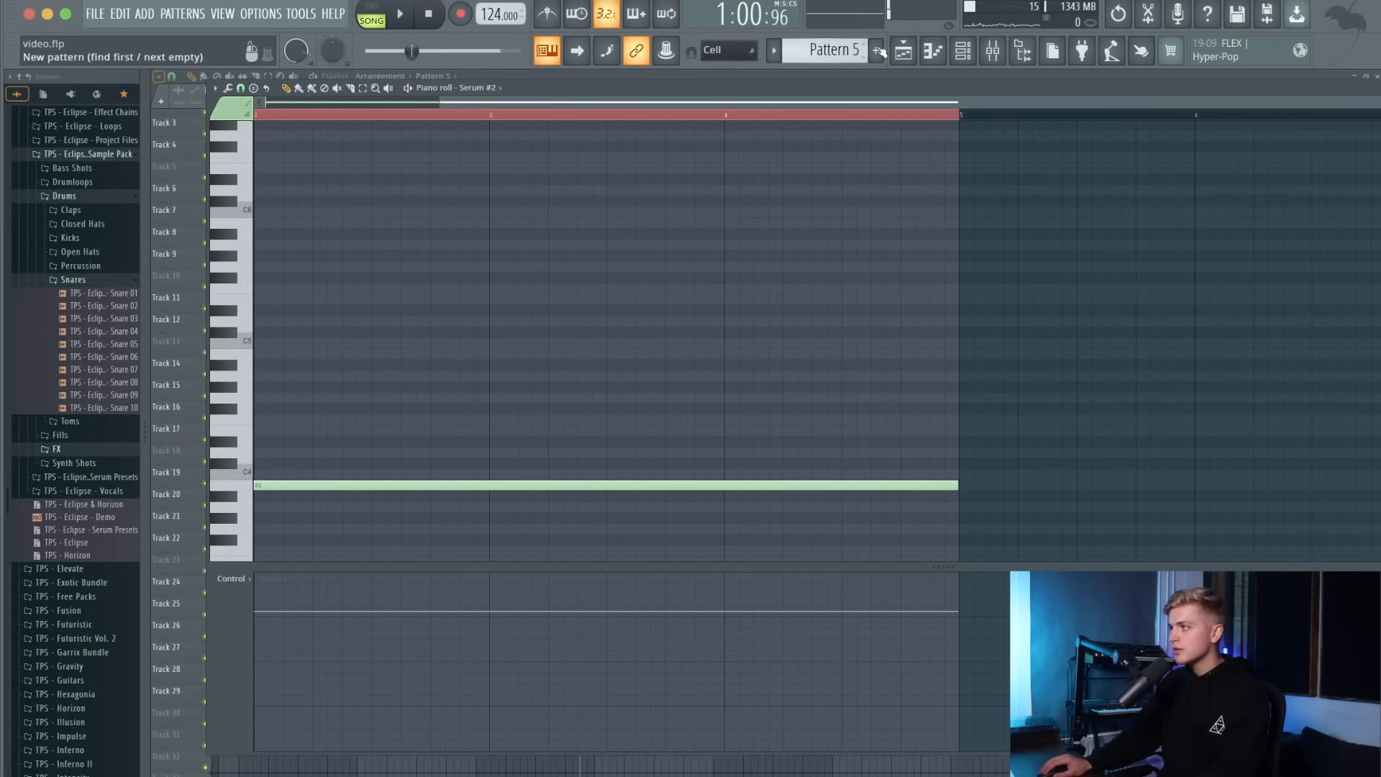
left_click(904, 55)
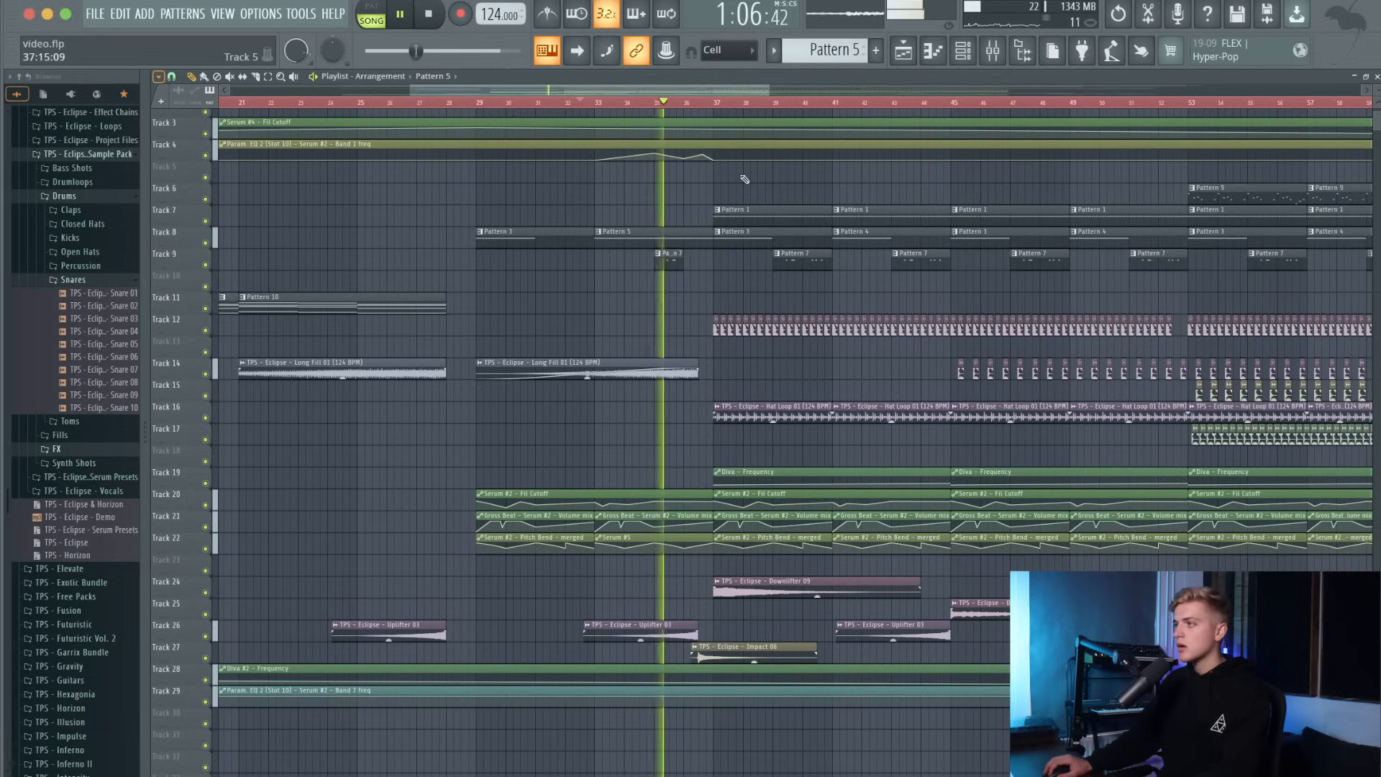
right_click(687, 257)
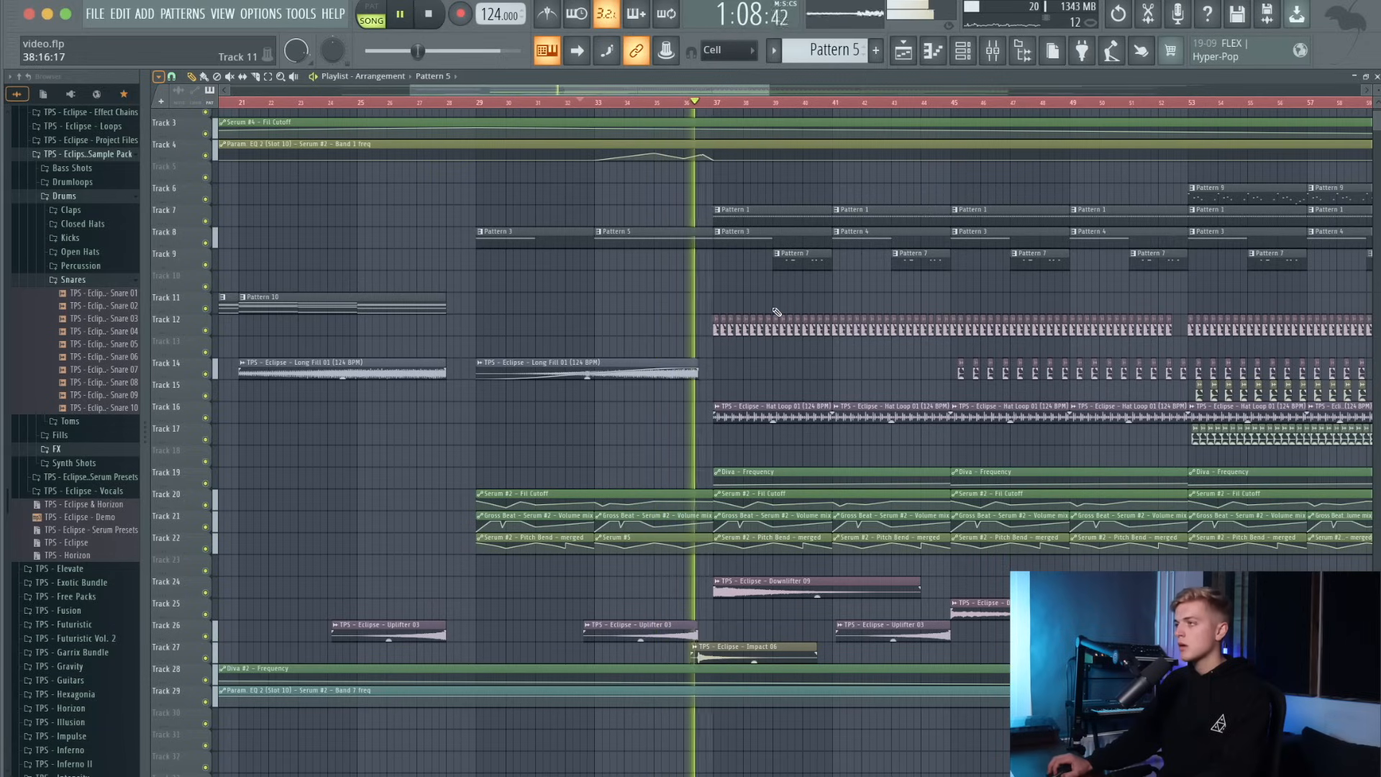
scroll(775, 309, "up", 5)
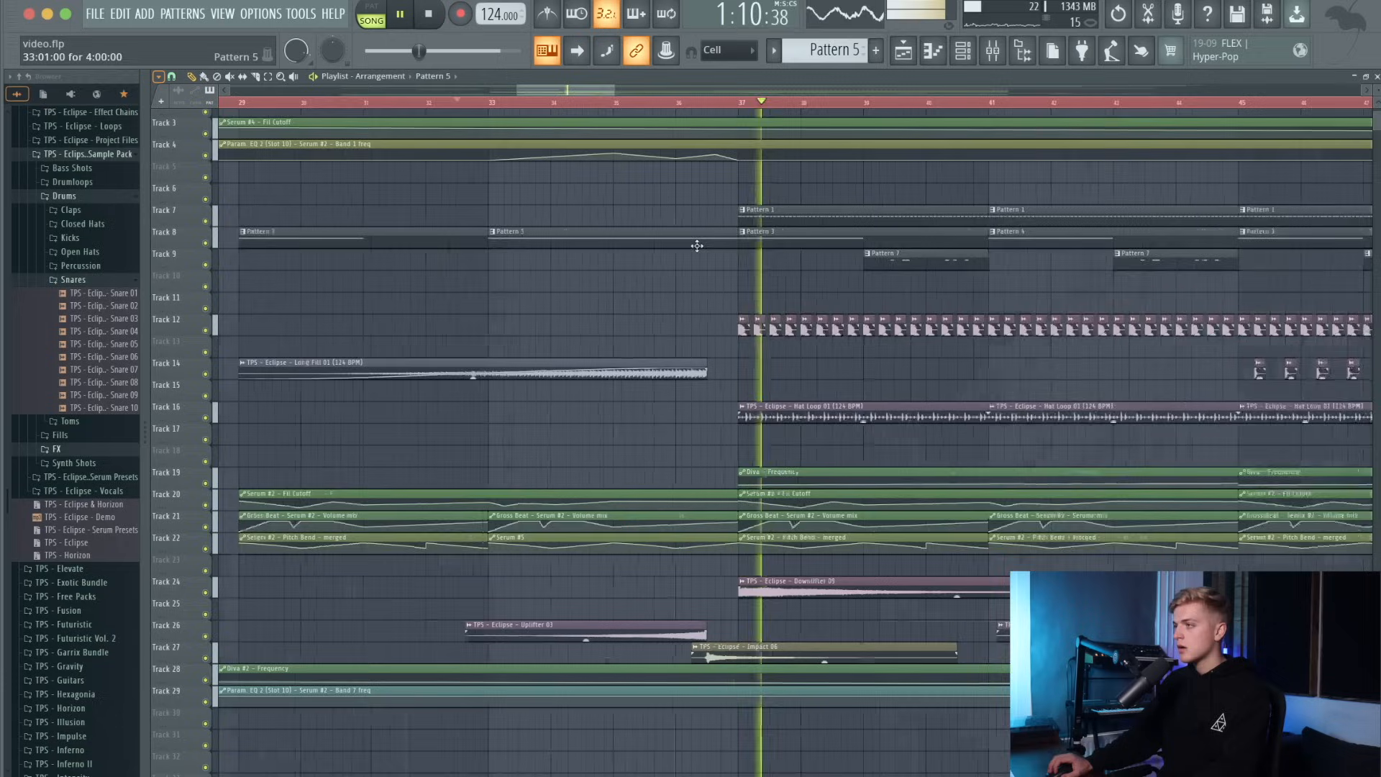
key("space")
left_click_drag(764, 244, 718, 258)
key("space")
key("space")
key("space")
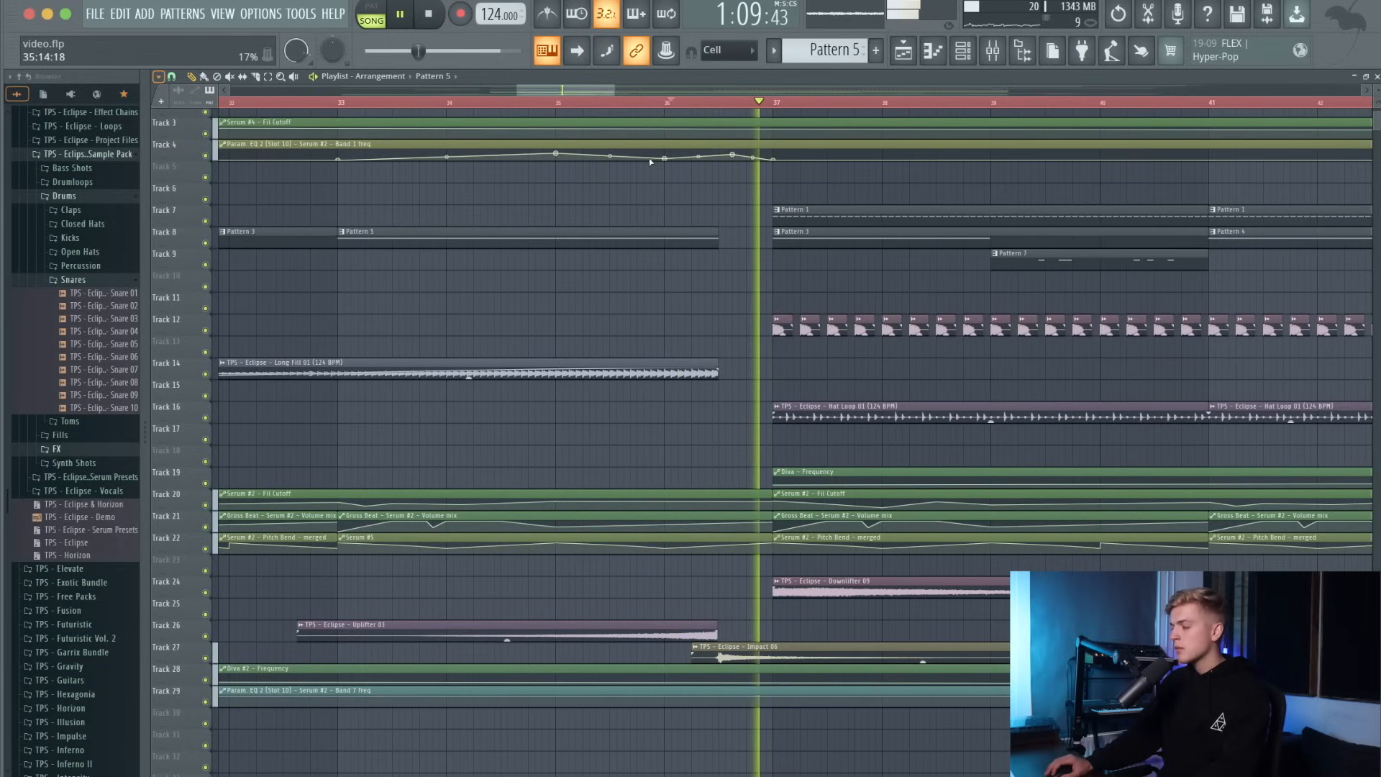
Move the Kickstart 2 mix level, Serum #4 cutoff and Serum #2 Band 1 frequency automation clips to Tracks 30, 31 and 32.
scroll(649, 158, "down", 3)
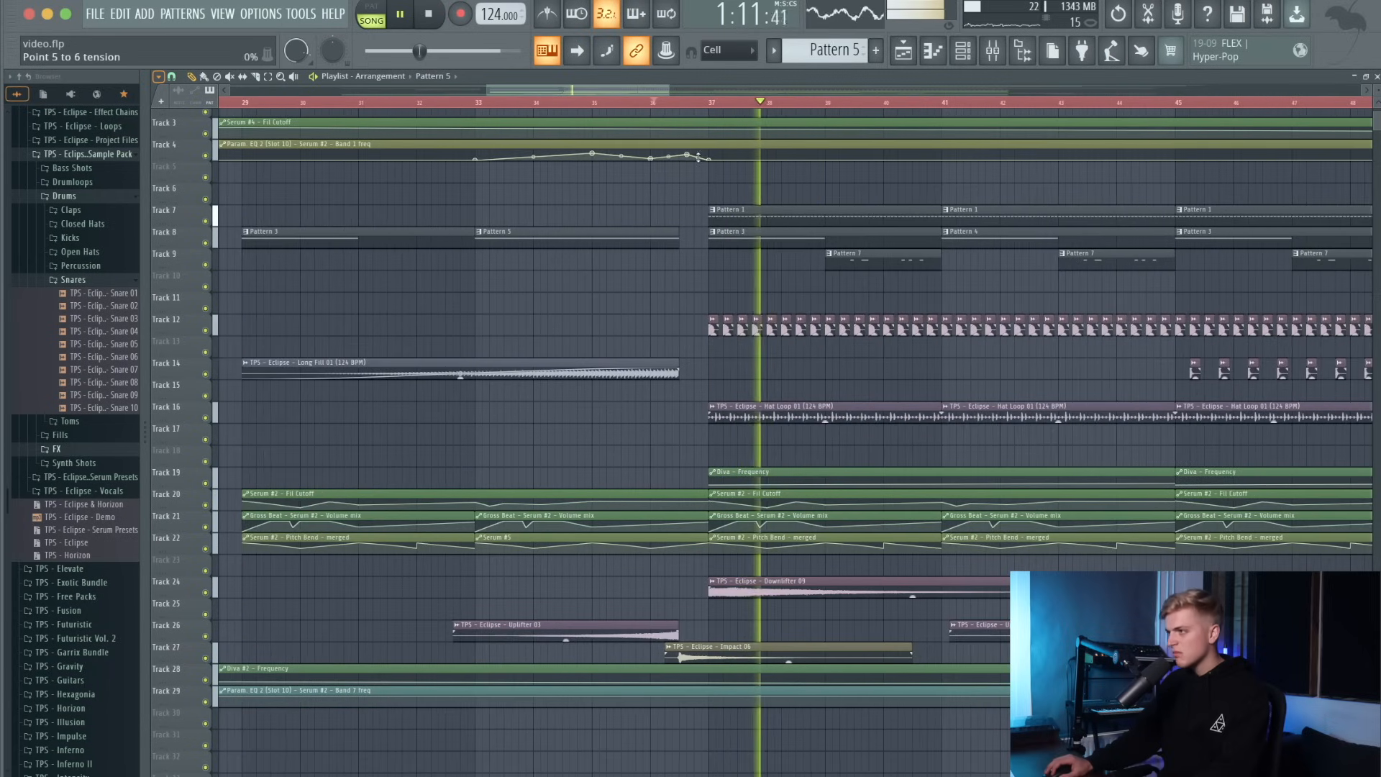
scroll(688, 216, "down", 6)
scroll(648, 155, "up", 1)
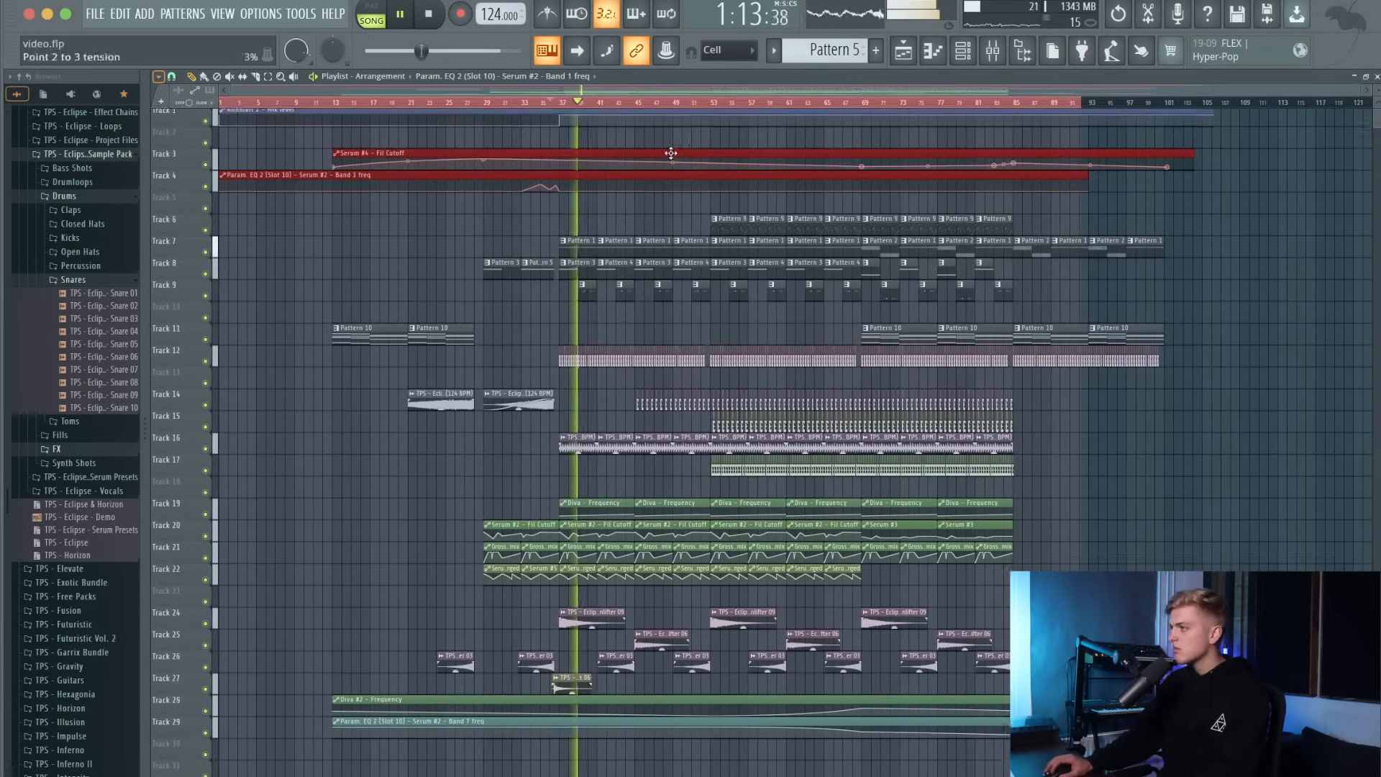
left_click_drag(618, 110, 382, 749)
scroll(385, 745, "down", 6)
key("space")
left_click_drag(490, 668, 487, 609)
left_click_drag(487, 611, 481, 589)
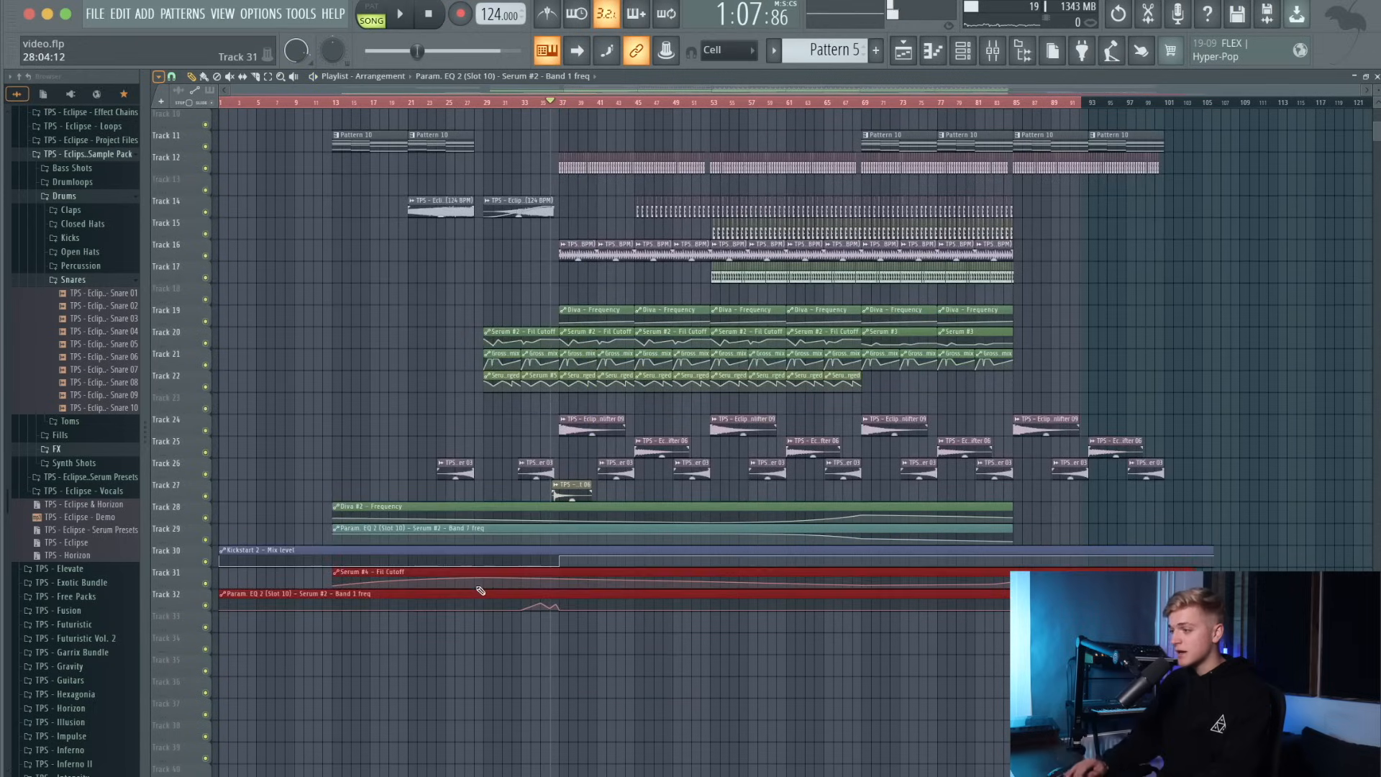
Add the TPS - Eclipse - Riser 01 (124 BPM) sample from the FX Risers folder at bar 29 on Track 18.
scroll(480, 588, "up", 6)
scroll(456, 108, "up", 4)
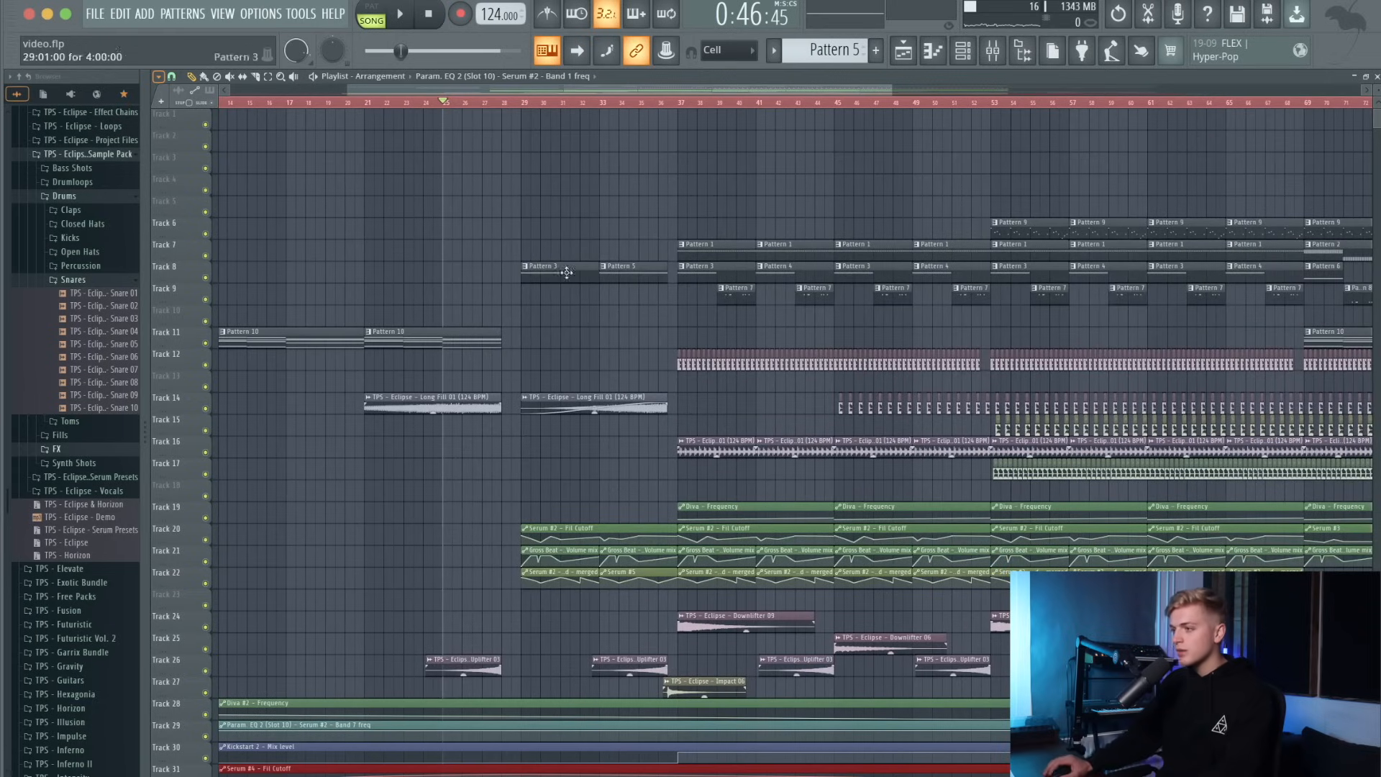
left_click(84, 451)
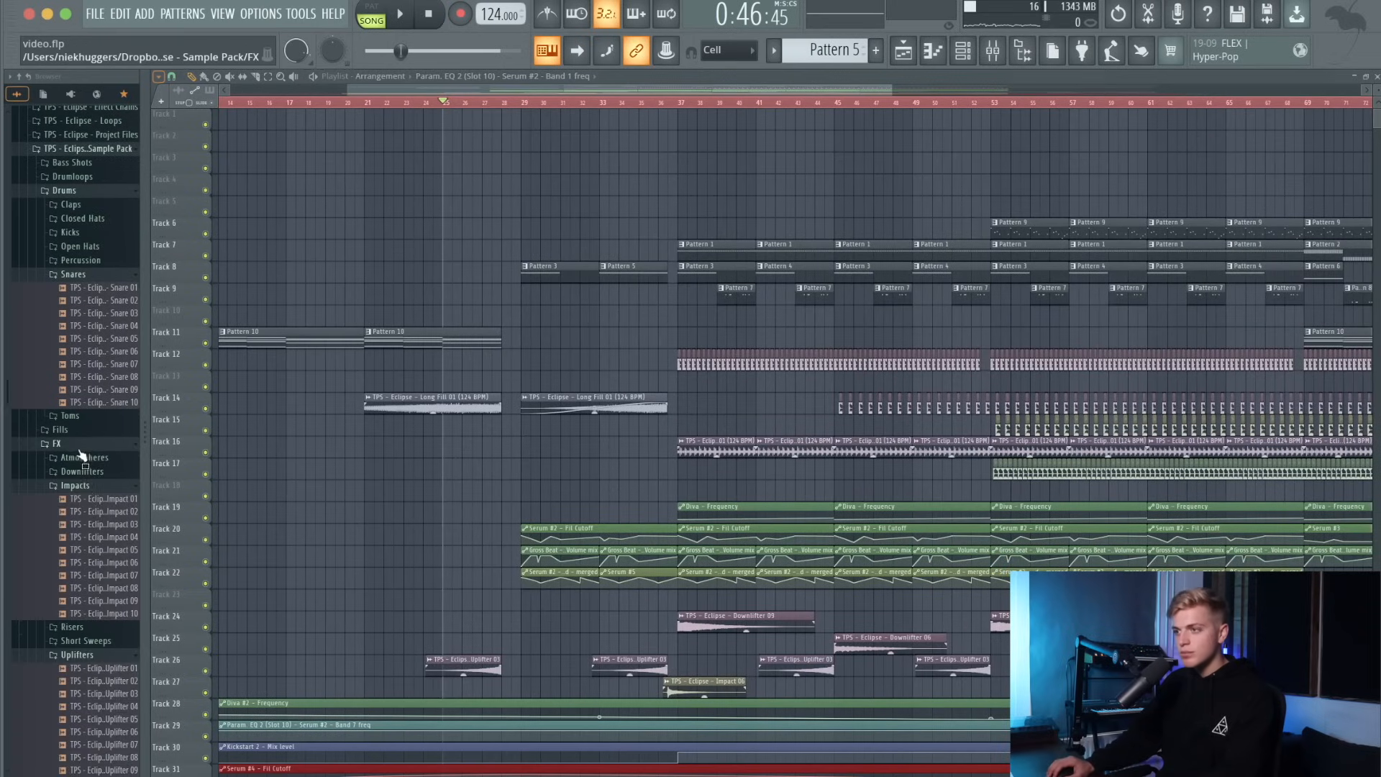
left_click(88, 488)
left_click(87, 500)
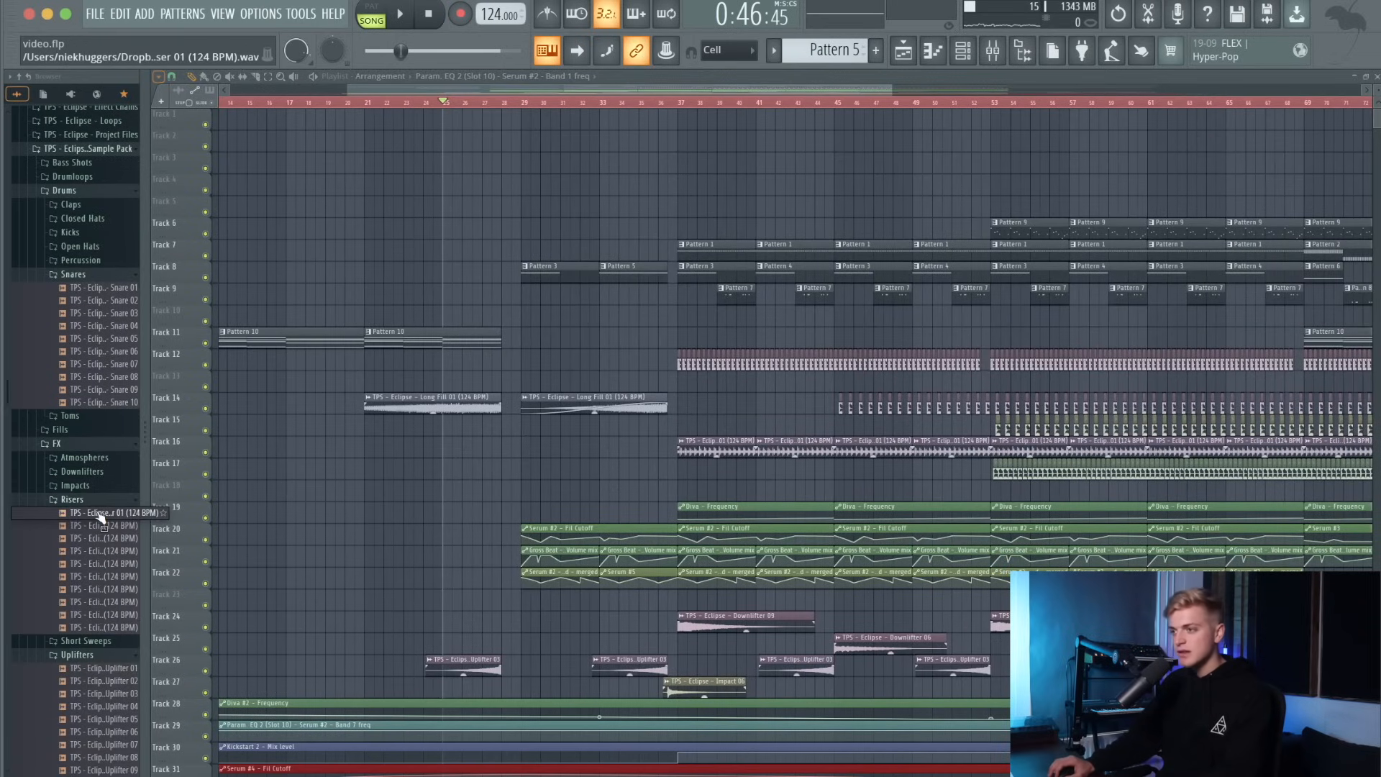
left_click(100, 514)
left_click_drag(100, 518, 519, 480)
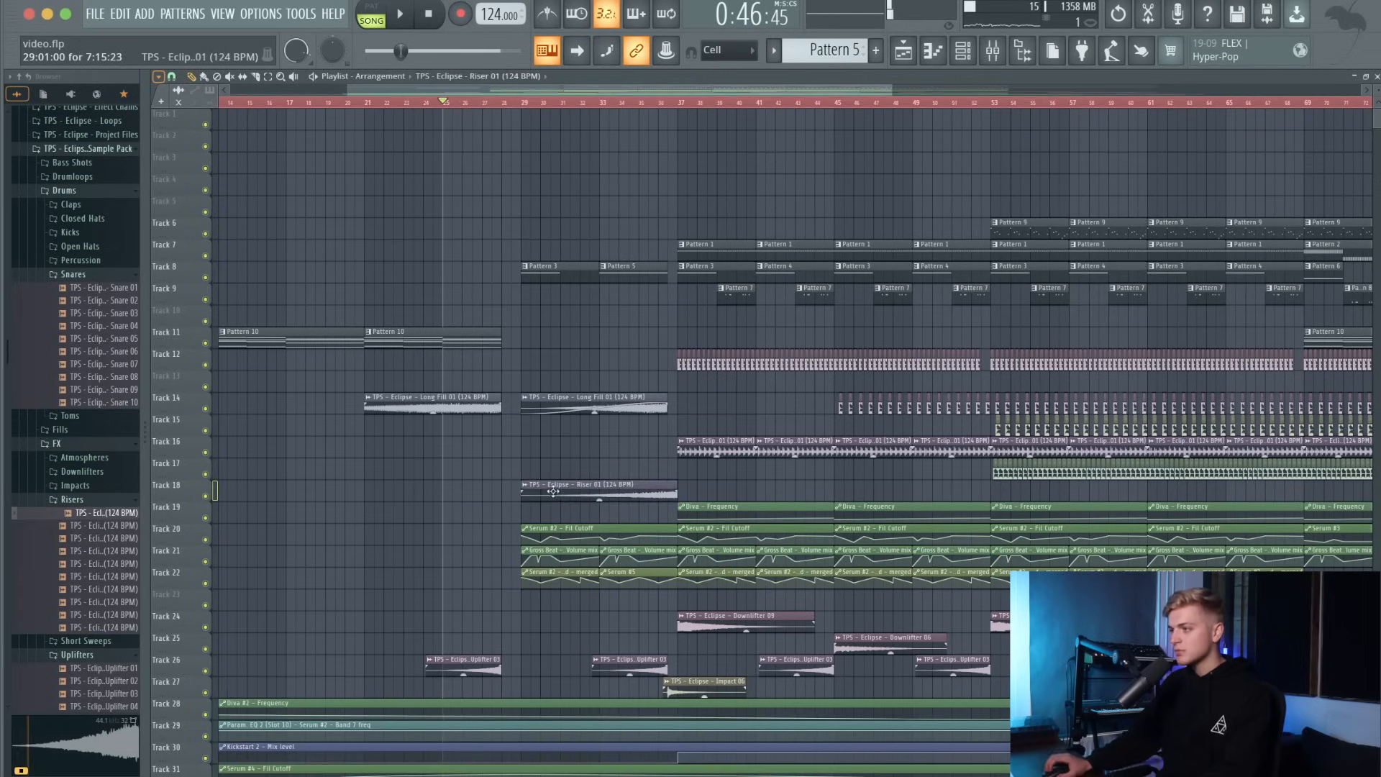
Set the Riser 01 channel volume to 33% during playback and trim the clip's end to match the Long Fill at bar 29.
scroll(552, 491, "up", 3)
key("space")
left_click(624, 102)
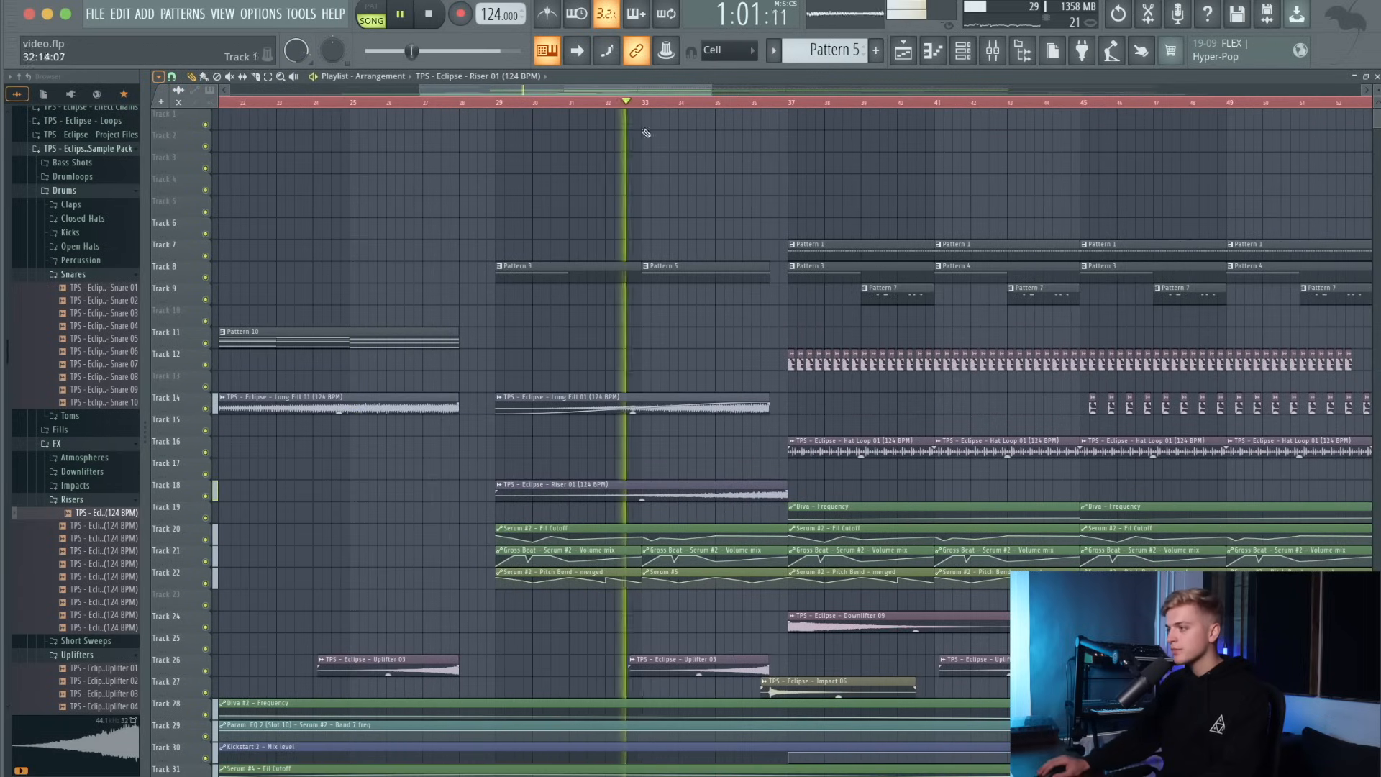
double_click(746, 484)
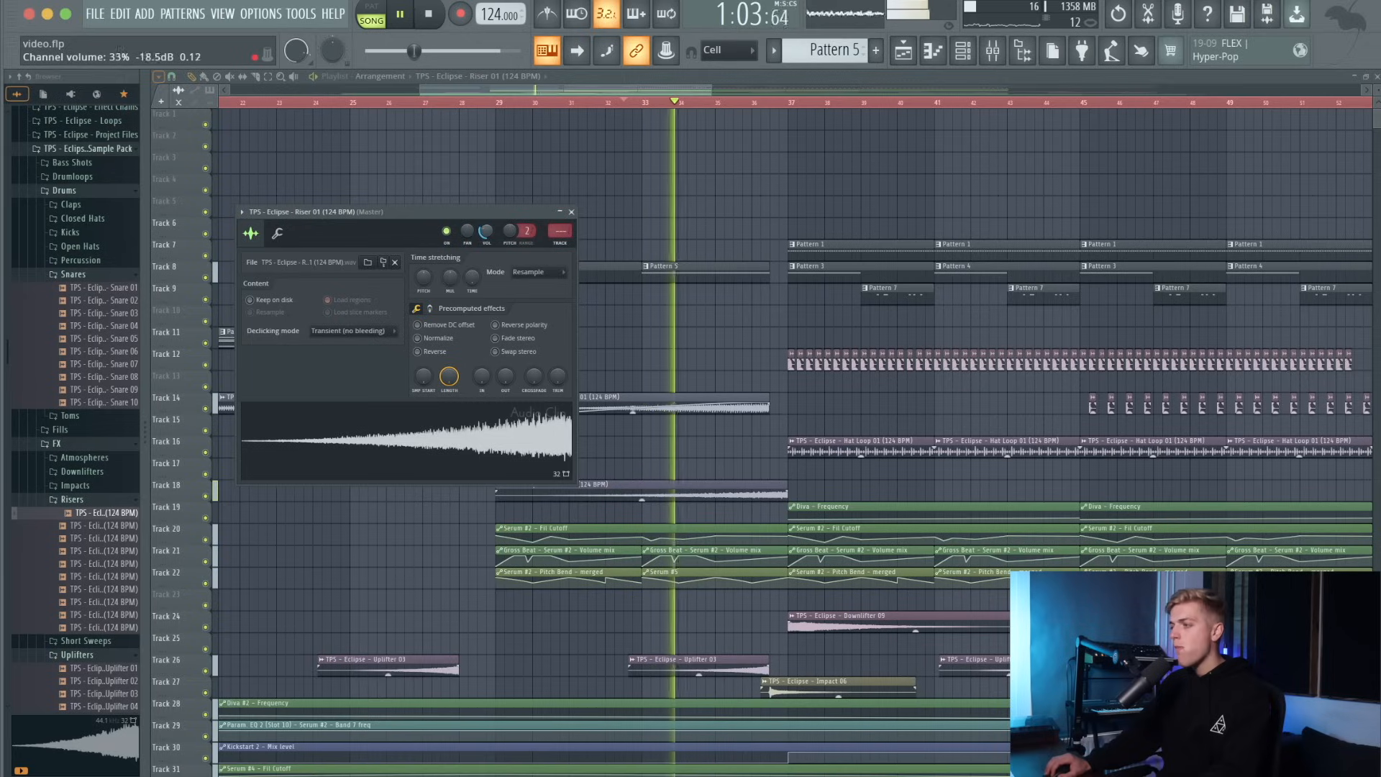
key("Escape")
left_click_drag(787, 493, 767, 494)
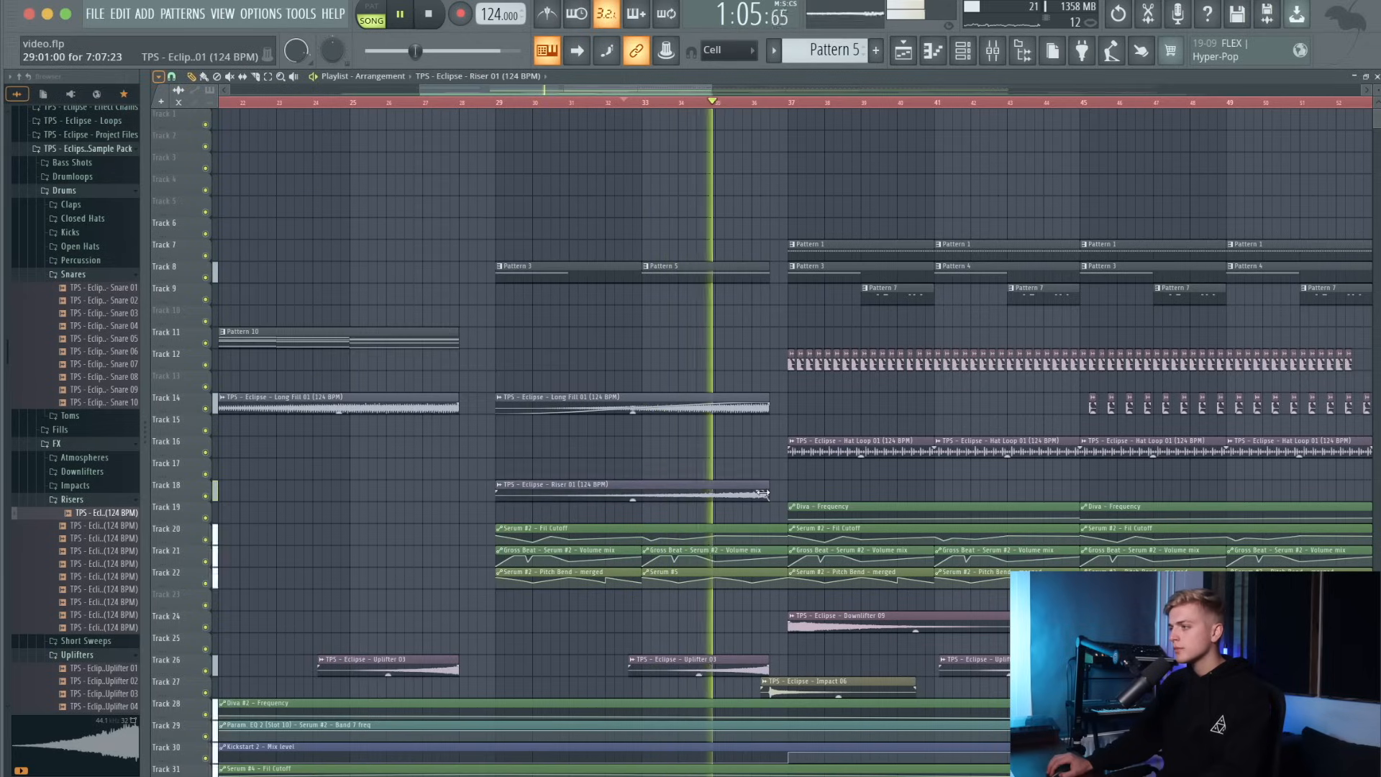
scroll(762, 493, "up", 1)
Lower the Riser 01 channel volume to 21% and close its channel settings.
double_click(762, 493)
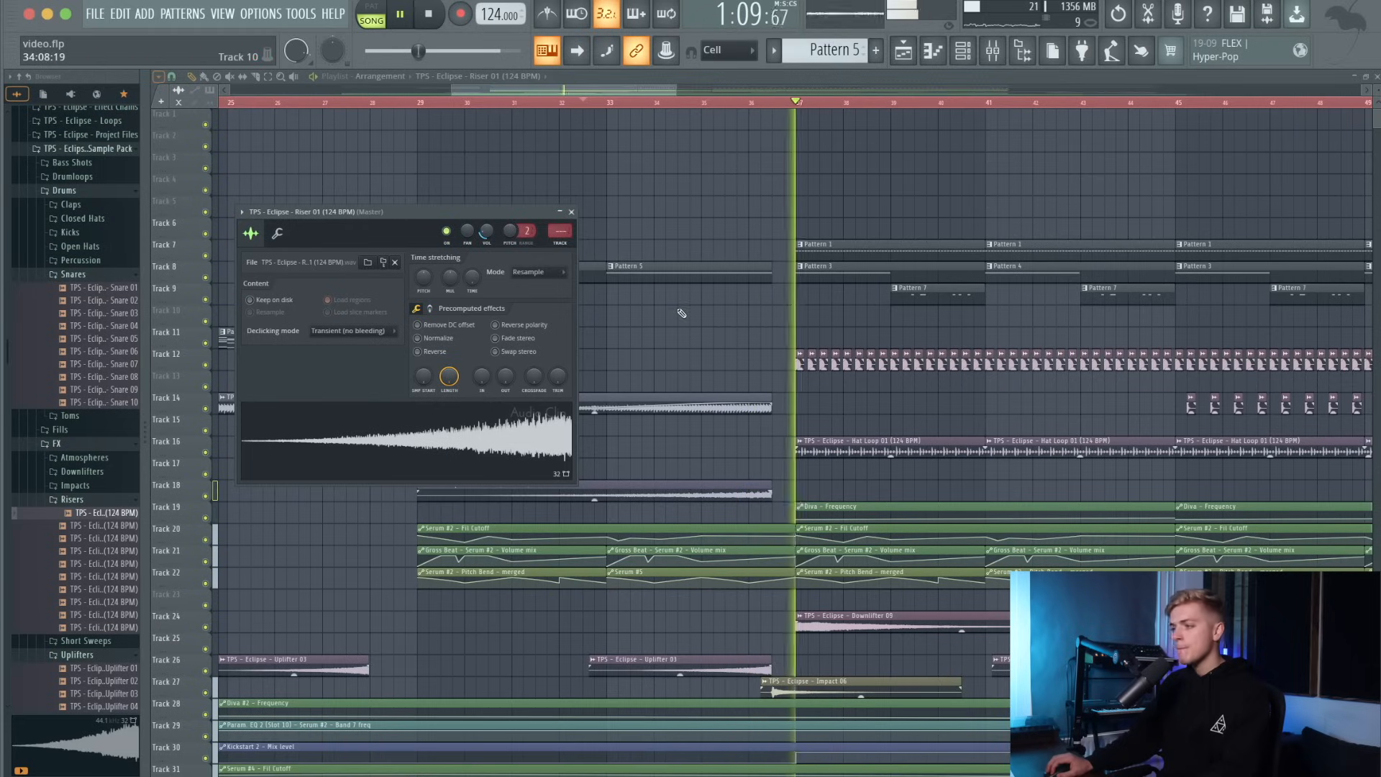
double_click(696, 491)
double_click(696, 491)
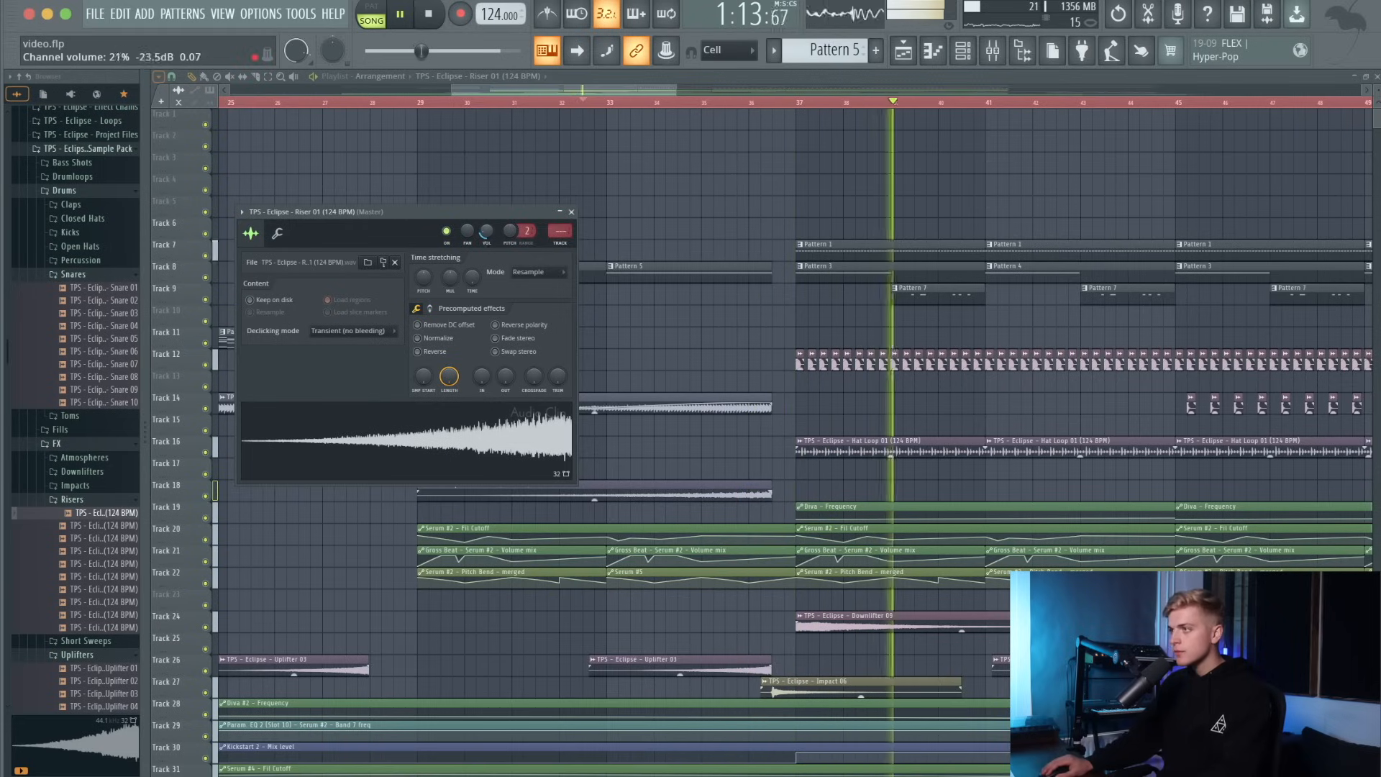
left_click(571, 212)
Move the Long Fill 01 clip at bar 29 to Track 17 and shift all clips on Tracks 19 to 32 down two tracks.
scroll(666, 333, "down", 5)
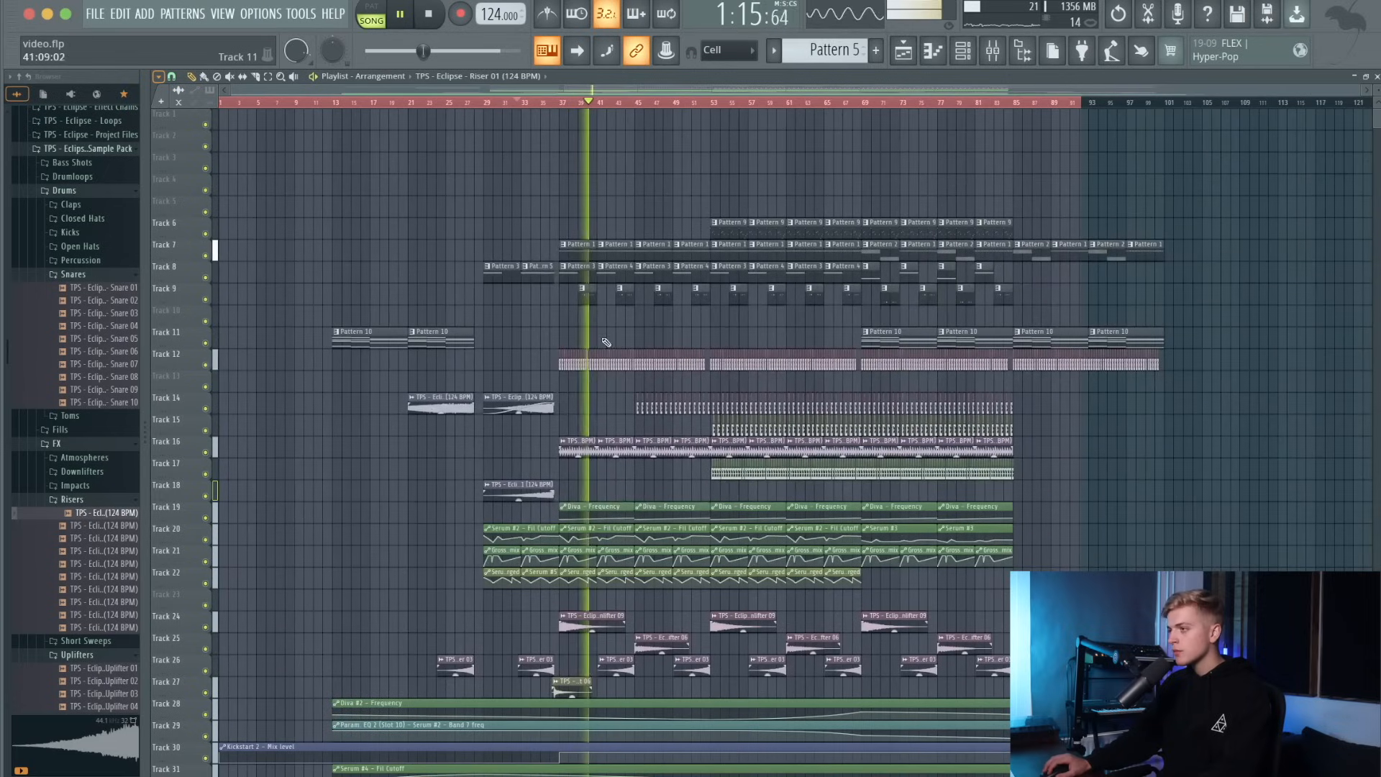
left_click_drag(543, 404, 543, 469)
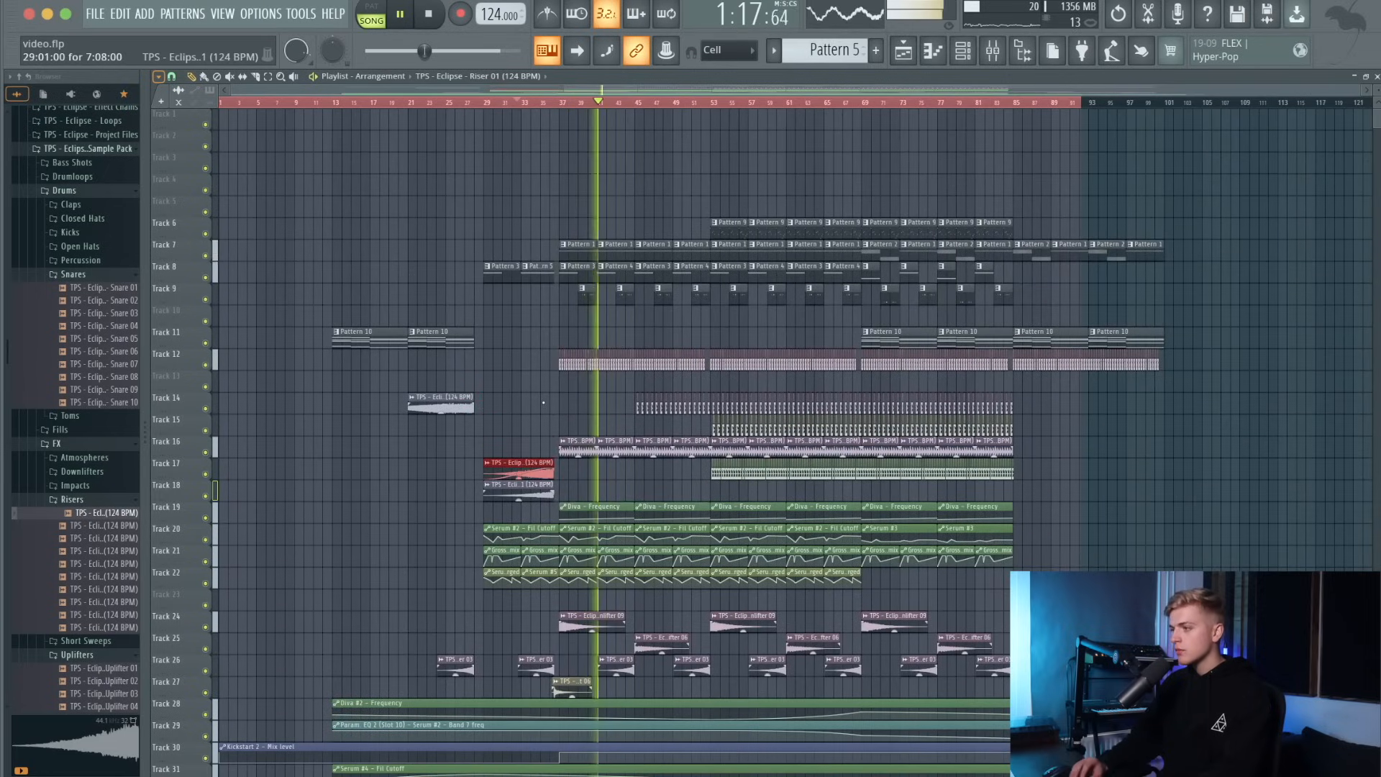
scroll(1092, 417, "down", 4)
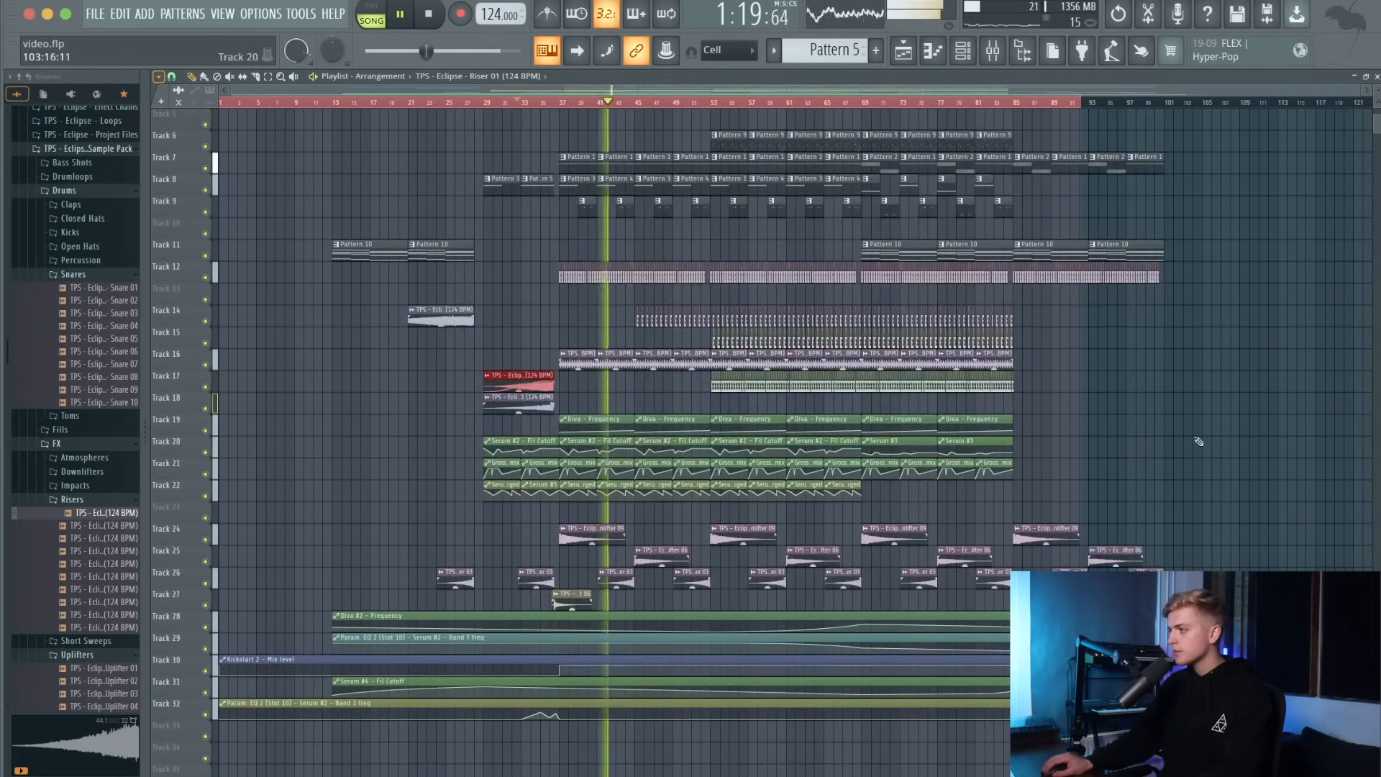
left_click_drag(1199, 441, 220, 776)
left_click_drag(1179, 364, 4, 772)
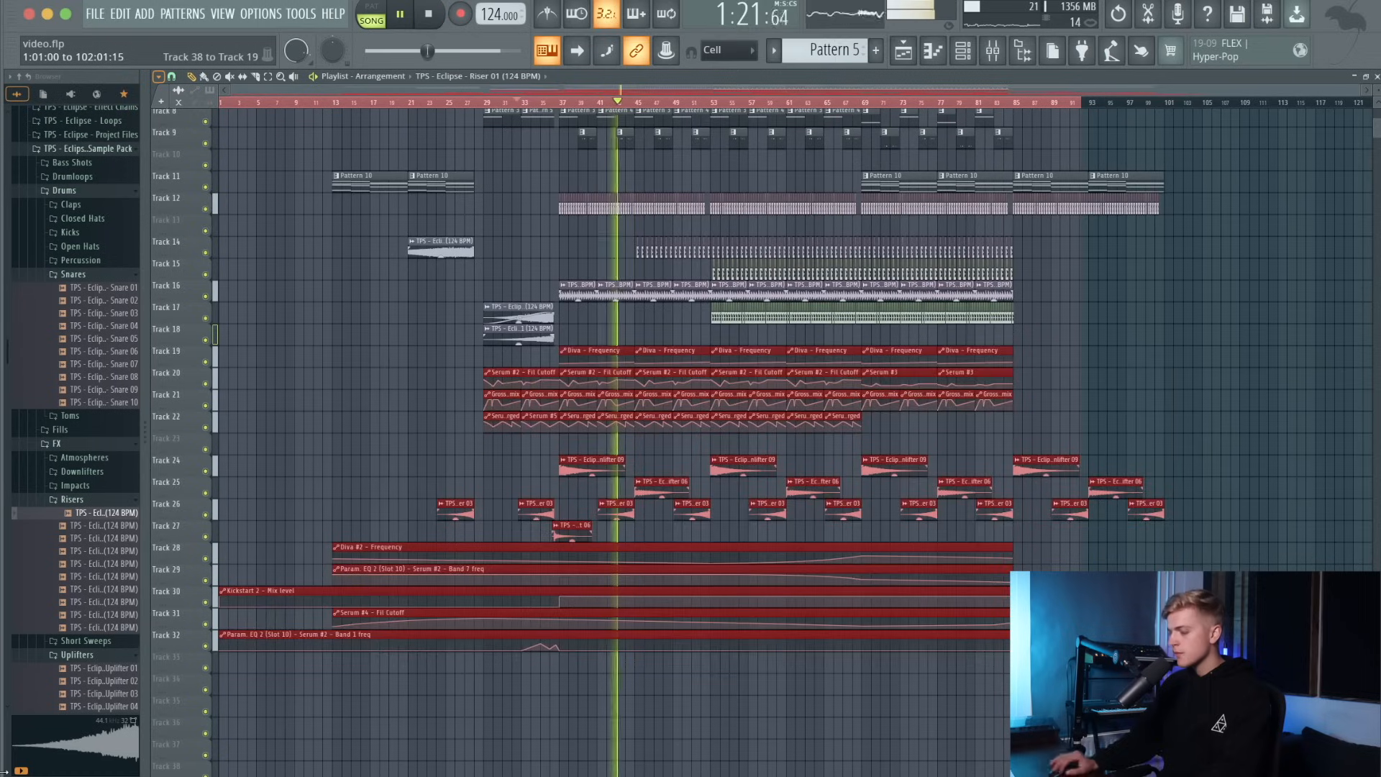
key("shift+Down")
key("shift+Down")
Move the bar 29 fill and riser clips to Tracks 18 and 19, and shift all clips from Track 21 downward by four tracks.
left_click_drag(468, 352, 468, 332)
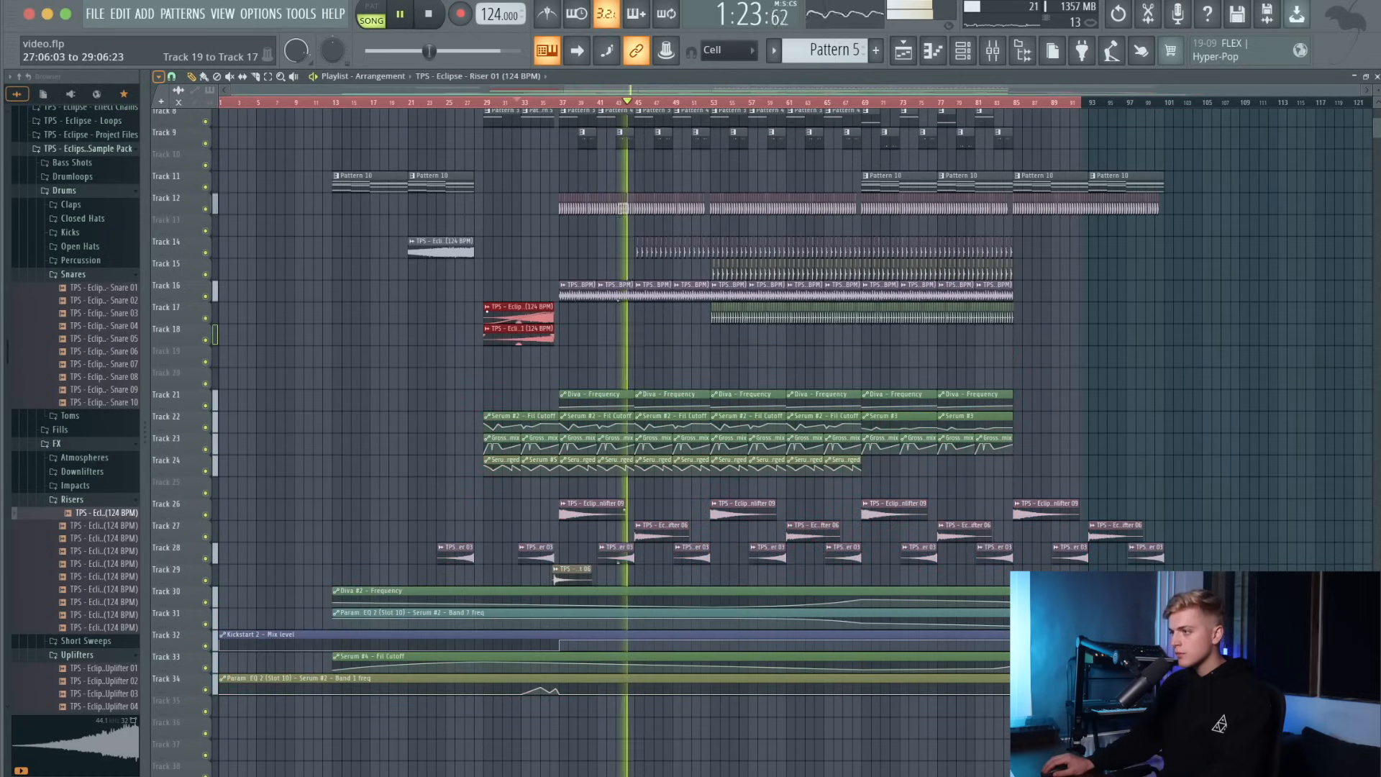
key("shift+Down")
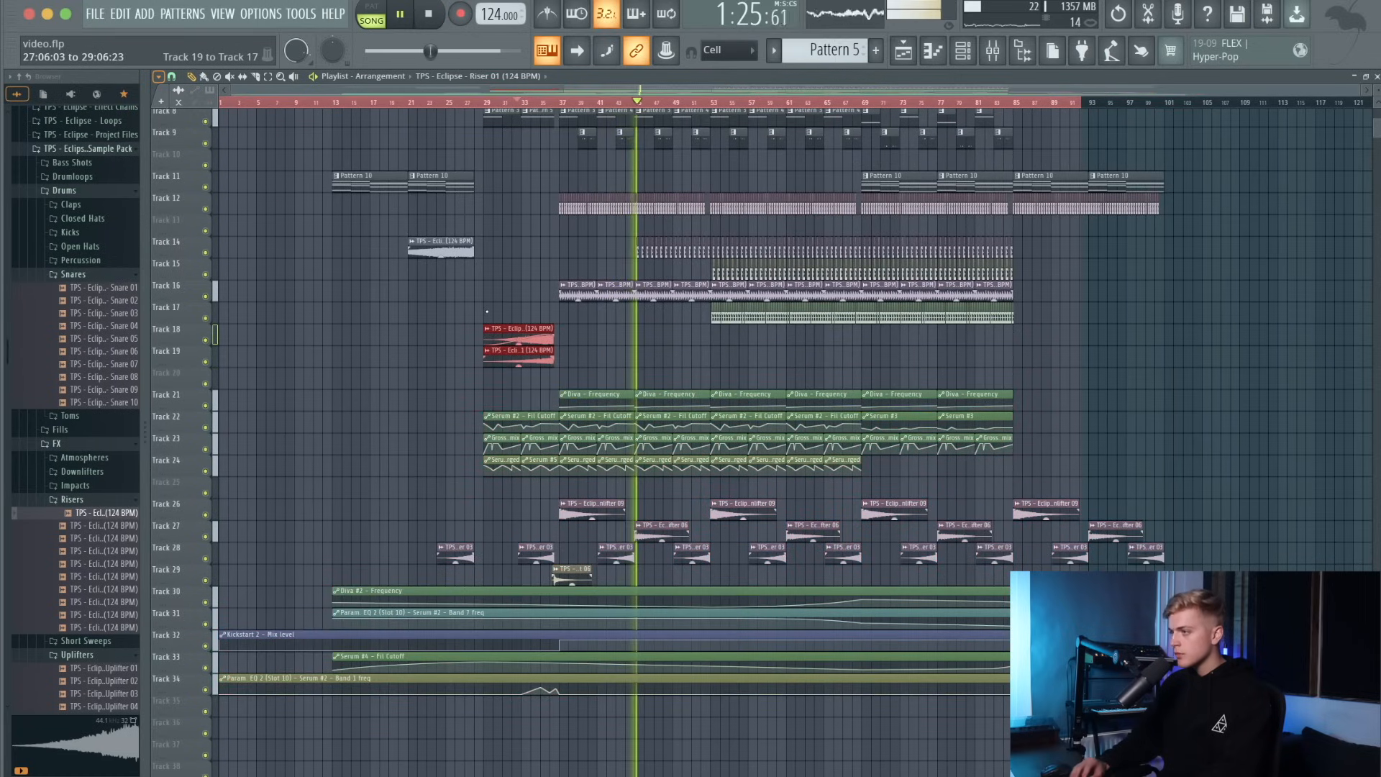
left_click_drag(1148, 385, 4, 772)
key("shift+Down")
key("shift+Down")
key("shift+Down")
key("shift+Down")
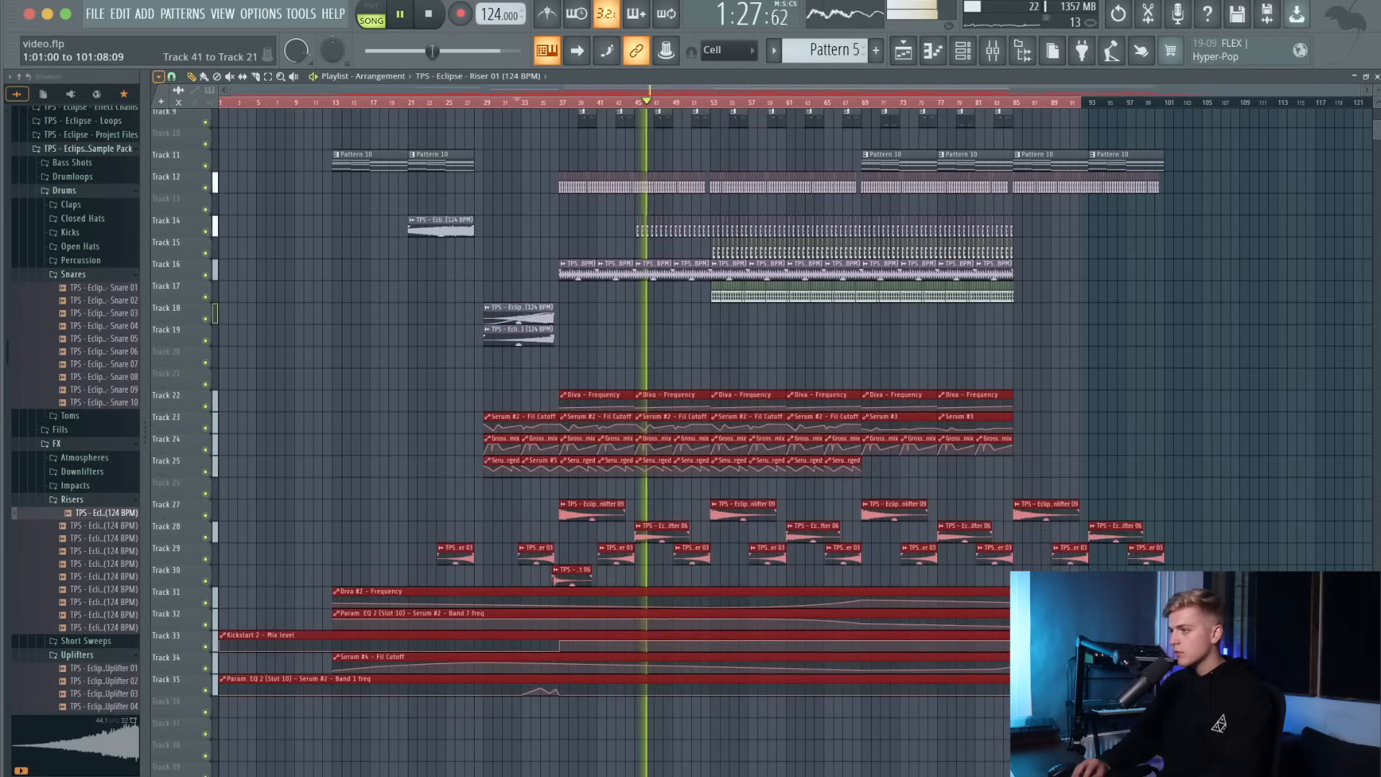
Move the downlifter, uplifter and impact clips up ten tracks to Tracks 20 to 23, directly below the riser.
left_click_drag(1208, 554, 400, 640)
key("shift+Up")
key("shift+Up")
key("shift+Up")
key("shift+Up")
key("shift+Up")
key("shift+Up")
key("shift+Up")
key("shift+Up")
key("shift+Up")
key("shift+Up")
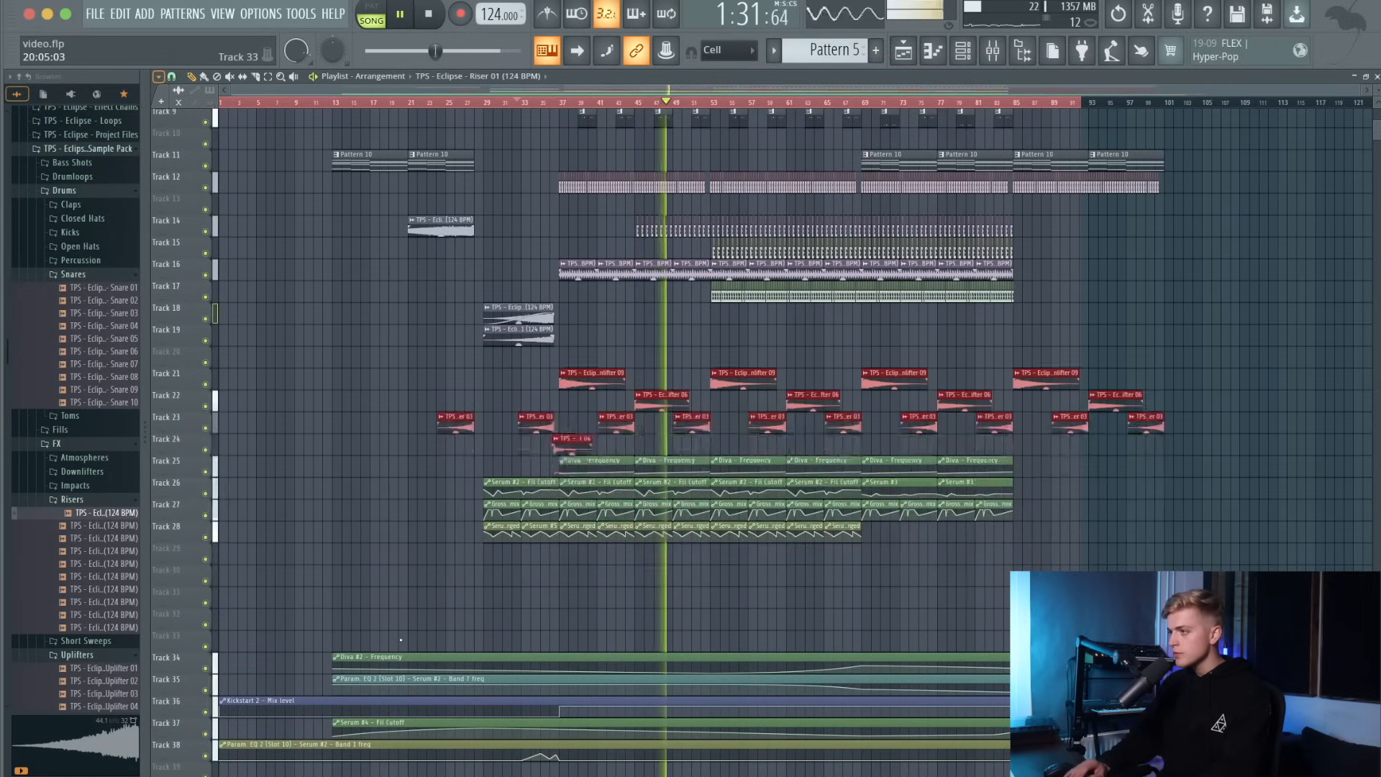
left_click(374, 582)
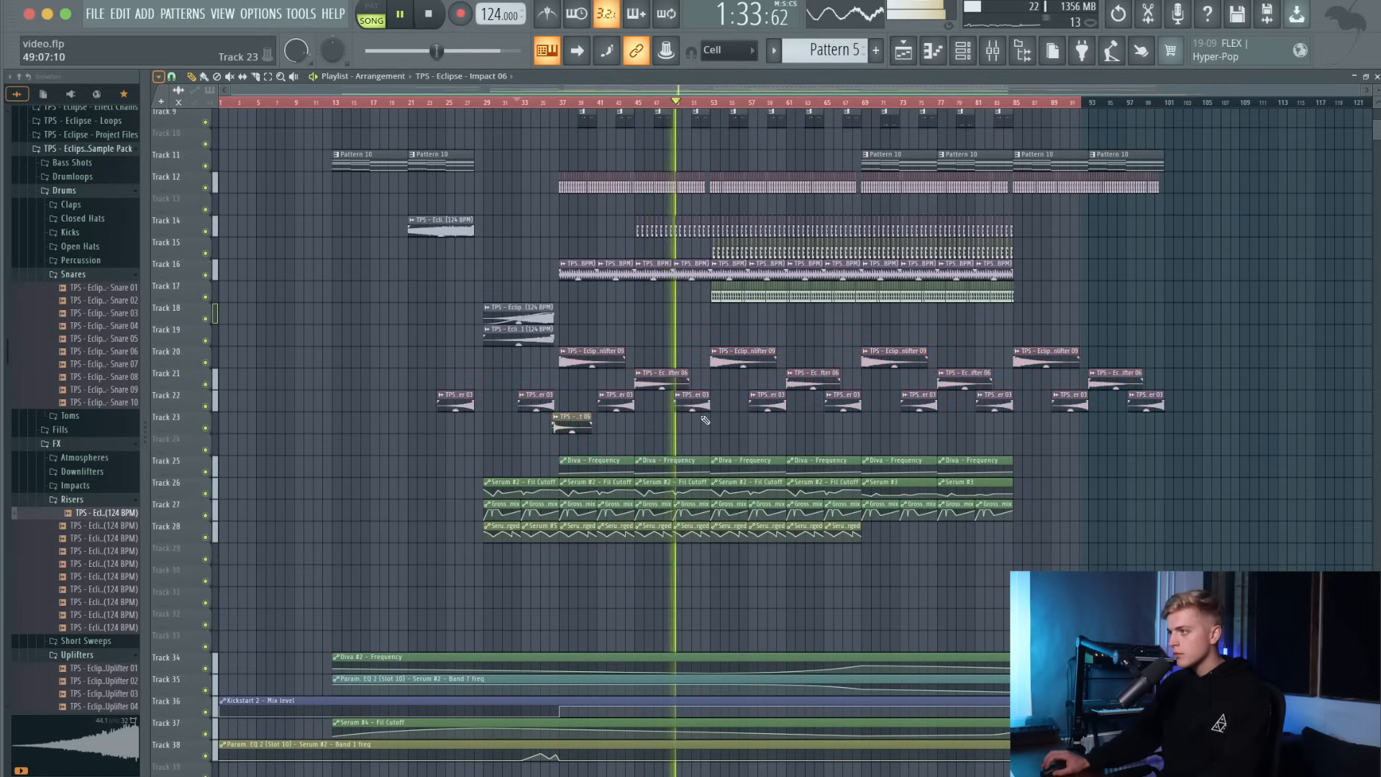
Place copies of the Impact 06 clip on Track 23 at 52:07:00 and 68:07:00, leading into bars 53 and 69.
scroll(705, 420, "up", 10)
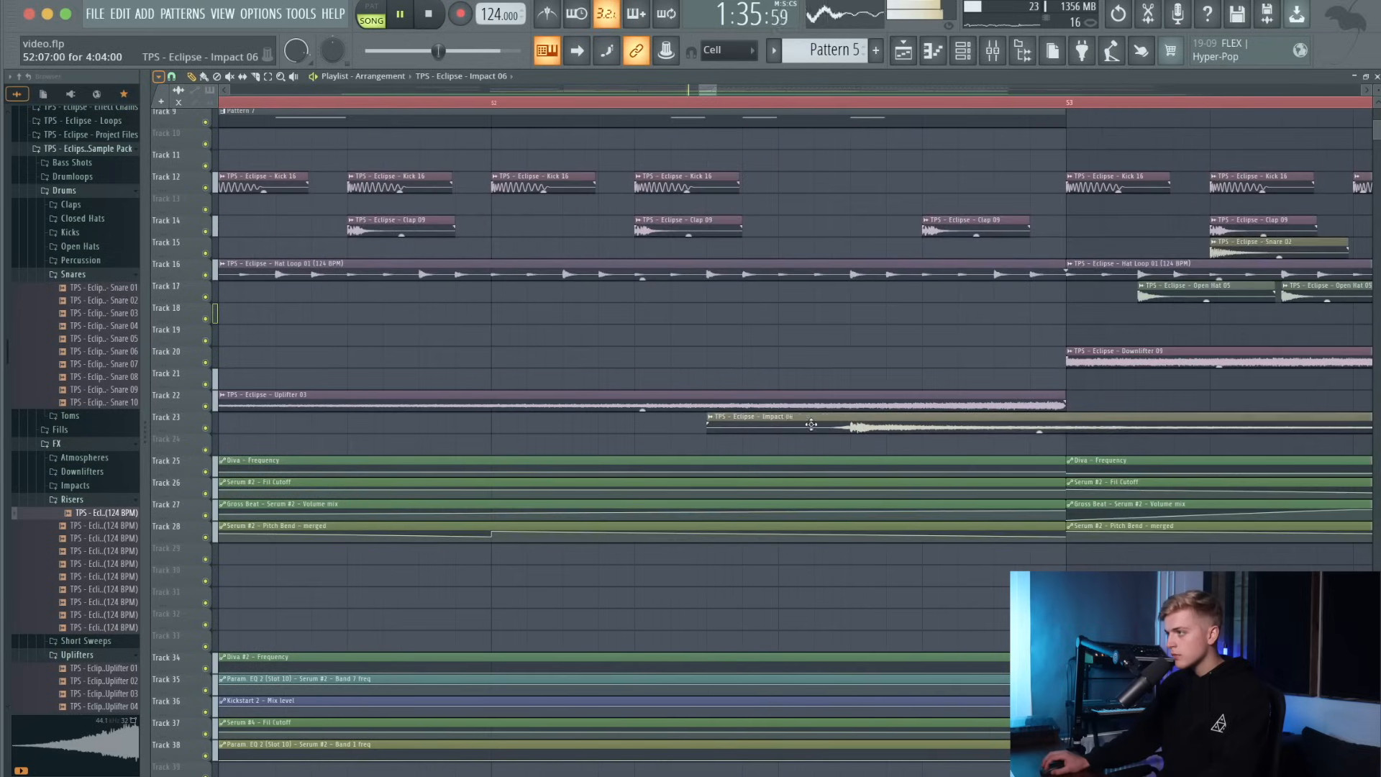
scroll(868, 422, "down", 10)
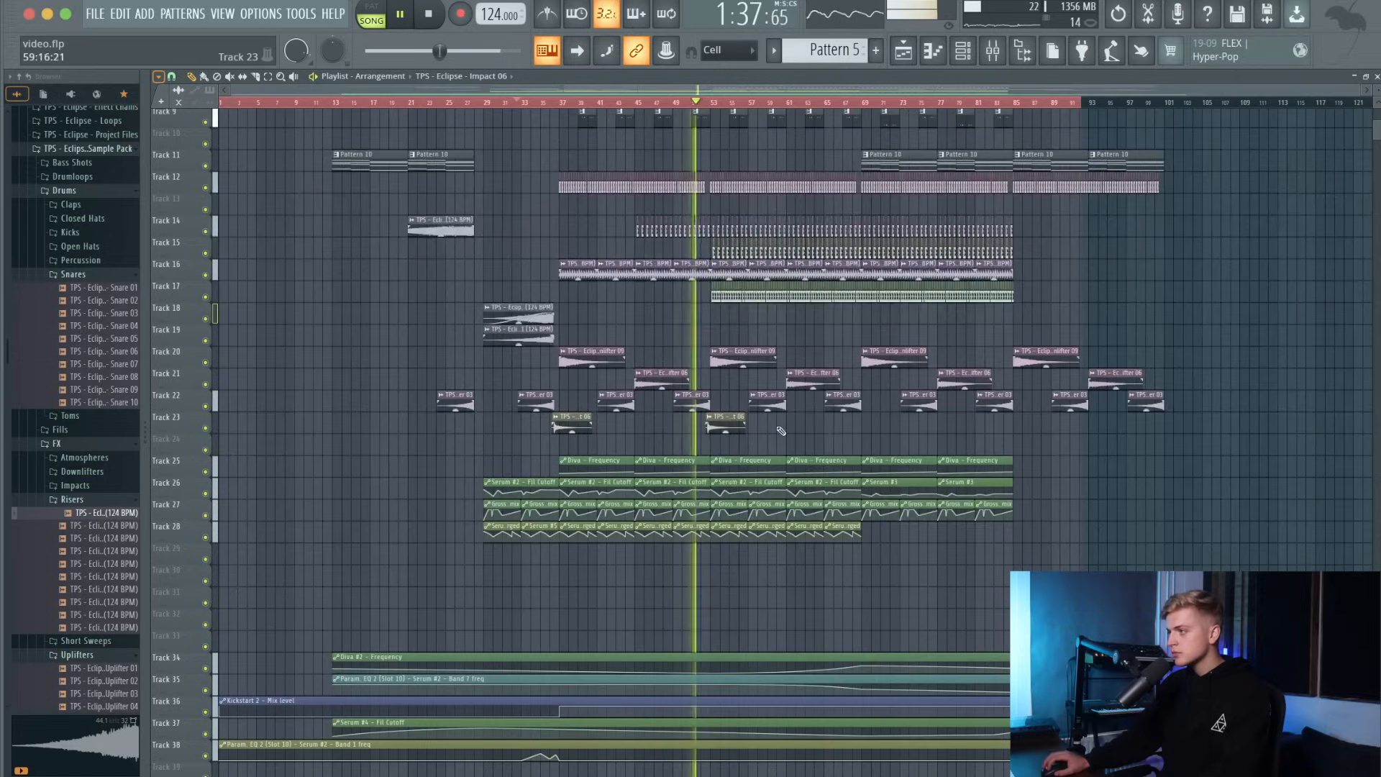
scroll(839, 430, "up", 10)
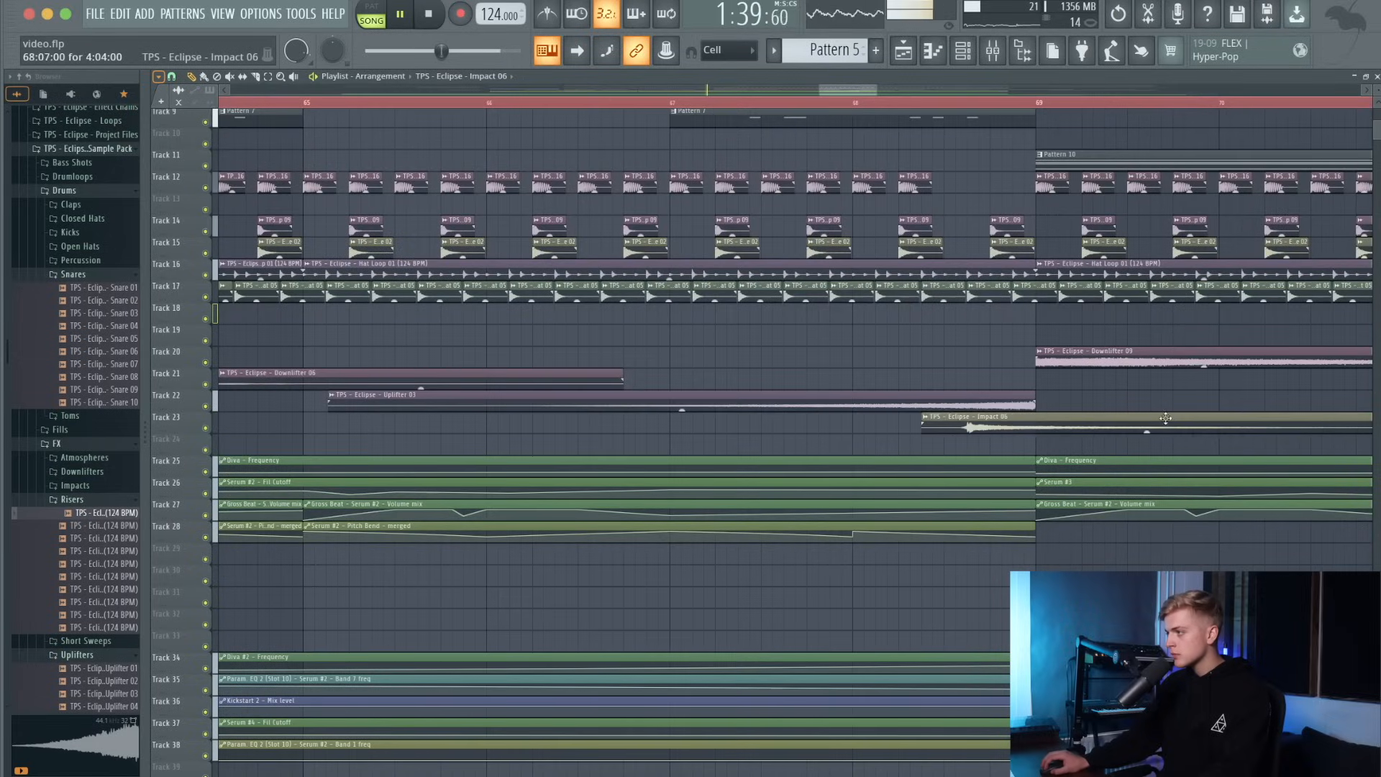
scroll(1186, 420, "down", 10)
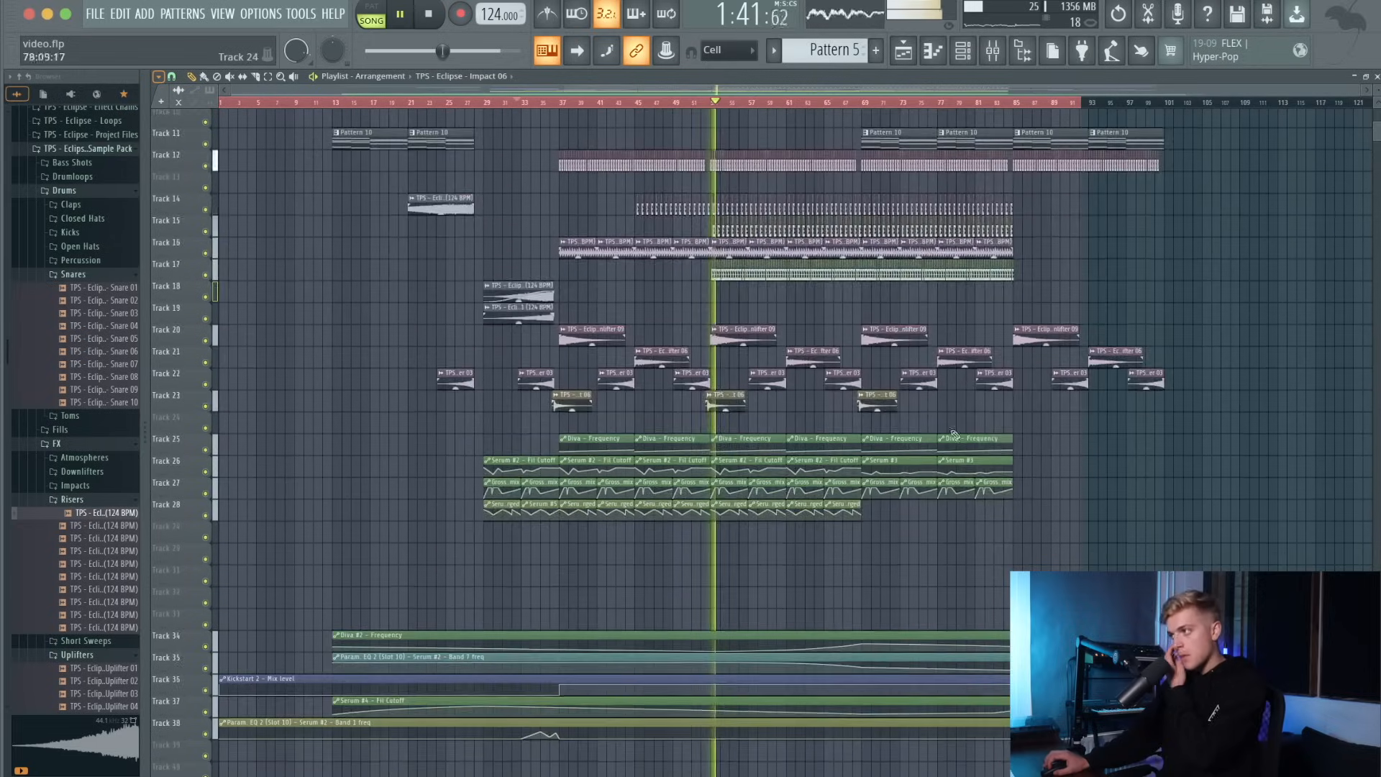
scroll(930, 415, "down", 3)
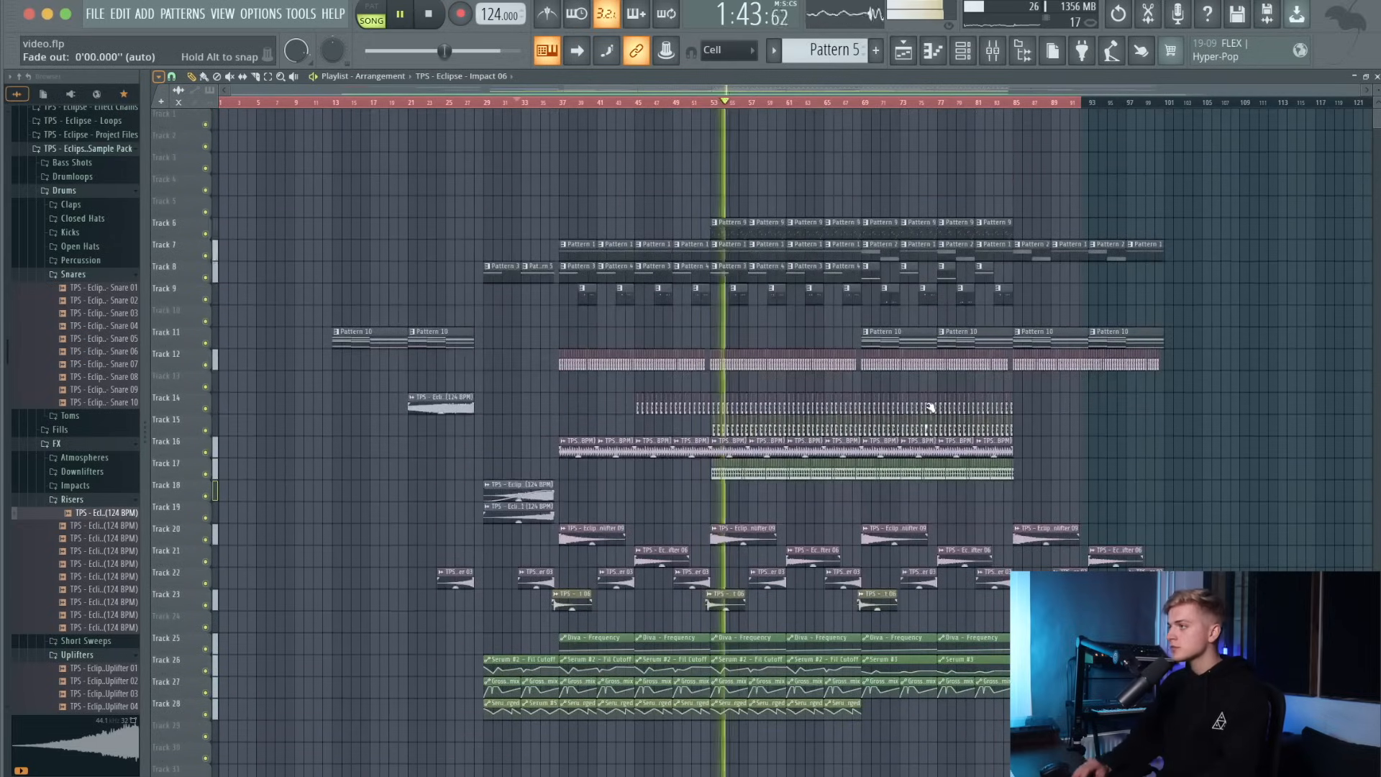
Shift all playlist clips up three tracks, so that the topmost Pattern 9 clips start on Track 3.
key("ctrl+a")
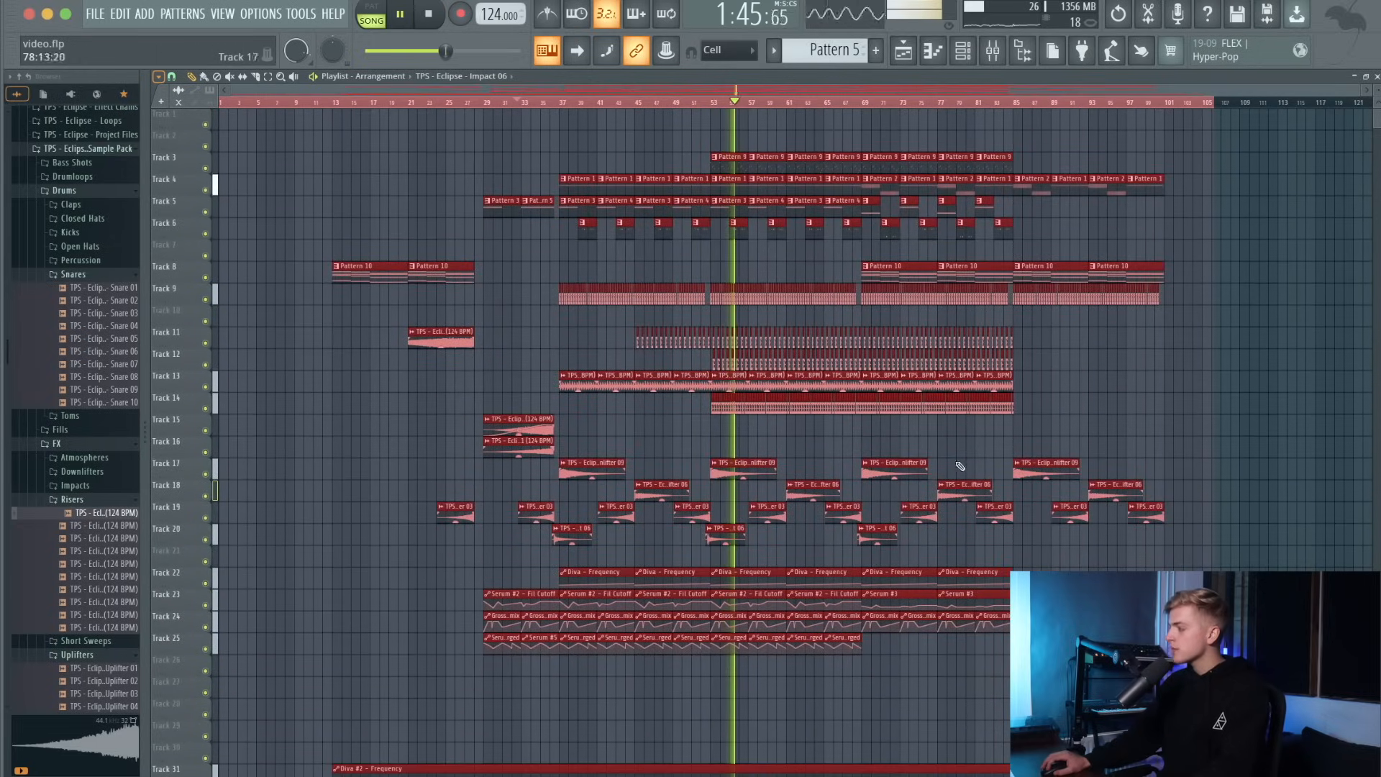
key("ctrl+d")
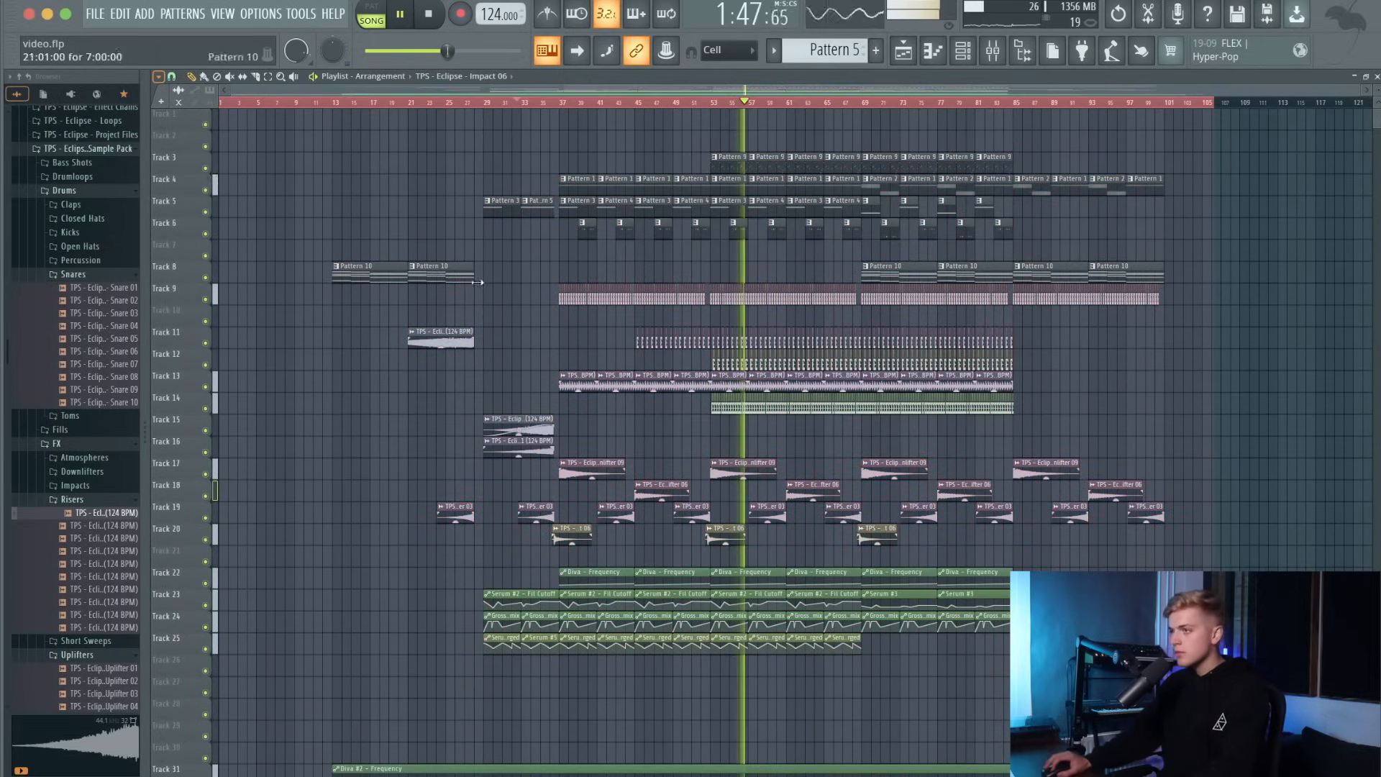
Copy the four alternating Pattern 2 and Pattern 1 clips at bars 69 to 85 on Track 4 to bar 13.
left_click(335, 105)
left_click_drag(1091, 186, 349, 185)
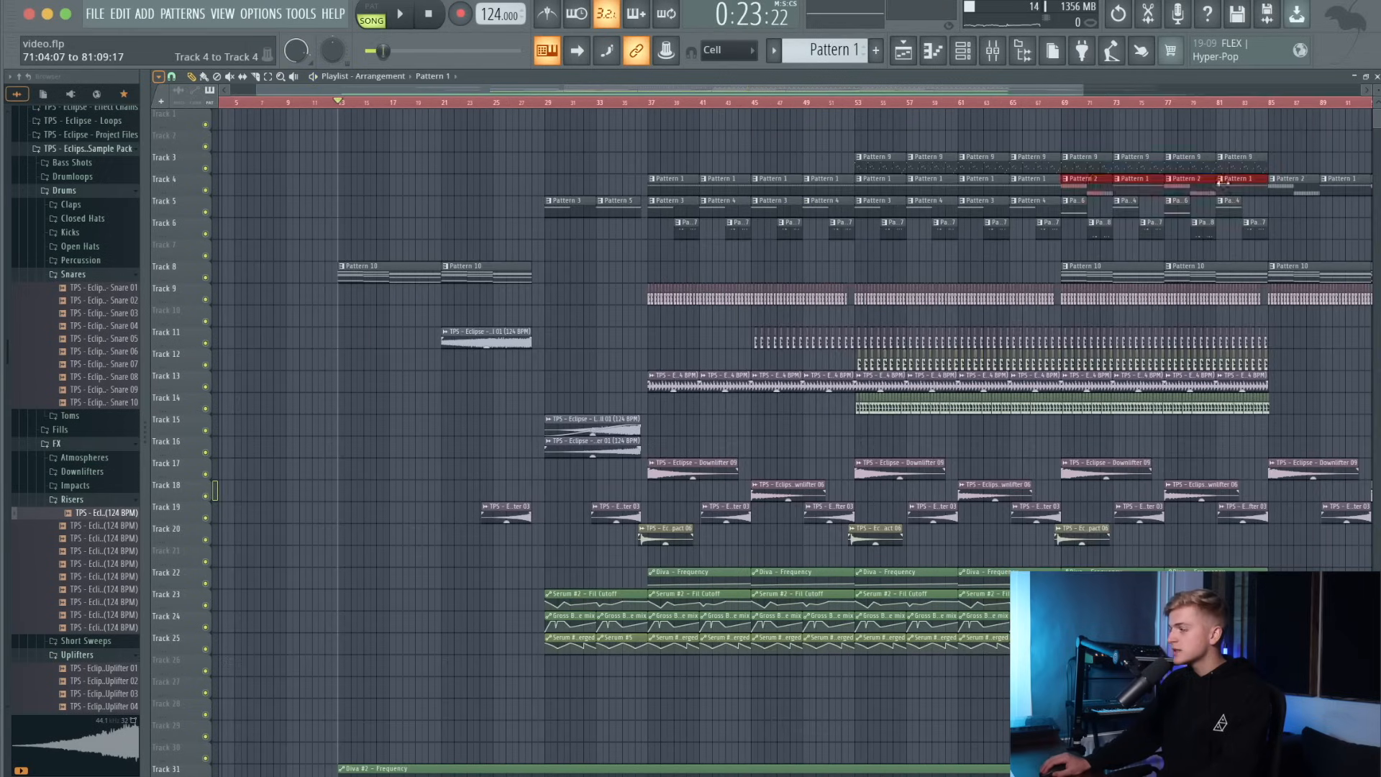
scroll(348, 185, "up", 6)
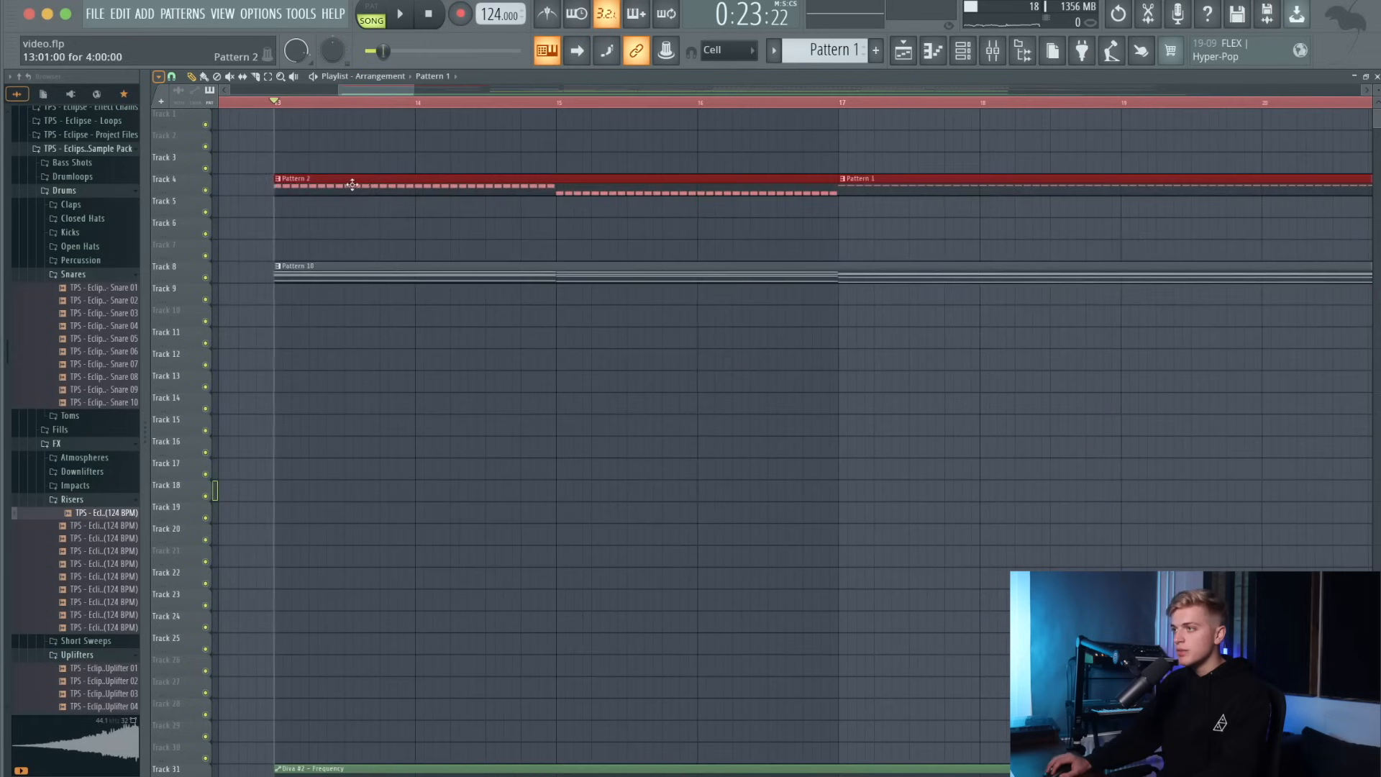
key("ctrl+d")
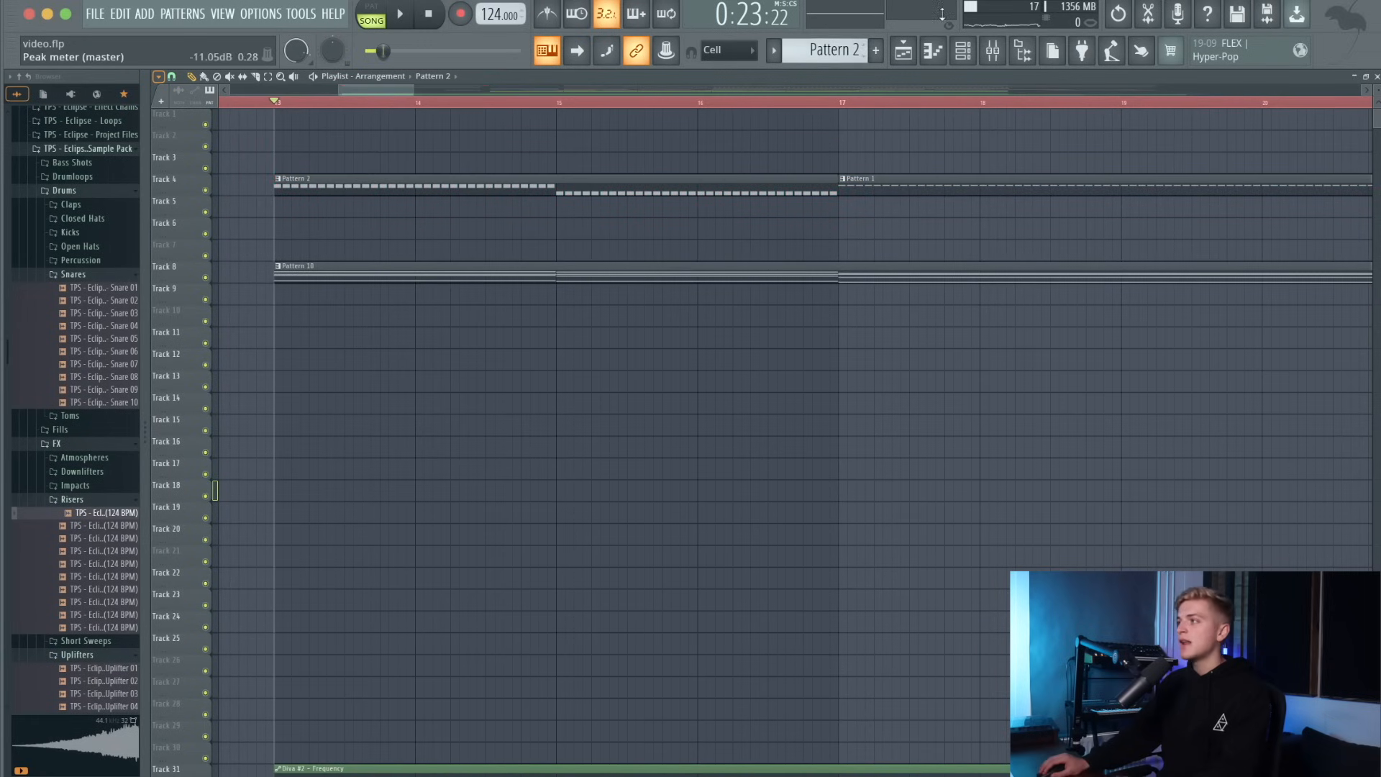
Link the mix level of Kickstart 2 on the Serum mixer track to the internal controller Kickstart 2 - Mix level.
left_click(992, 51)
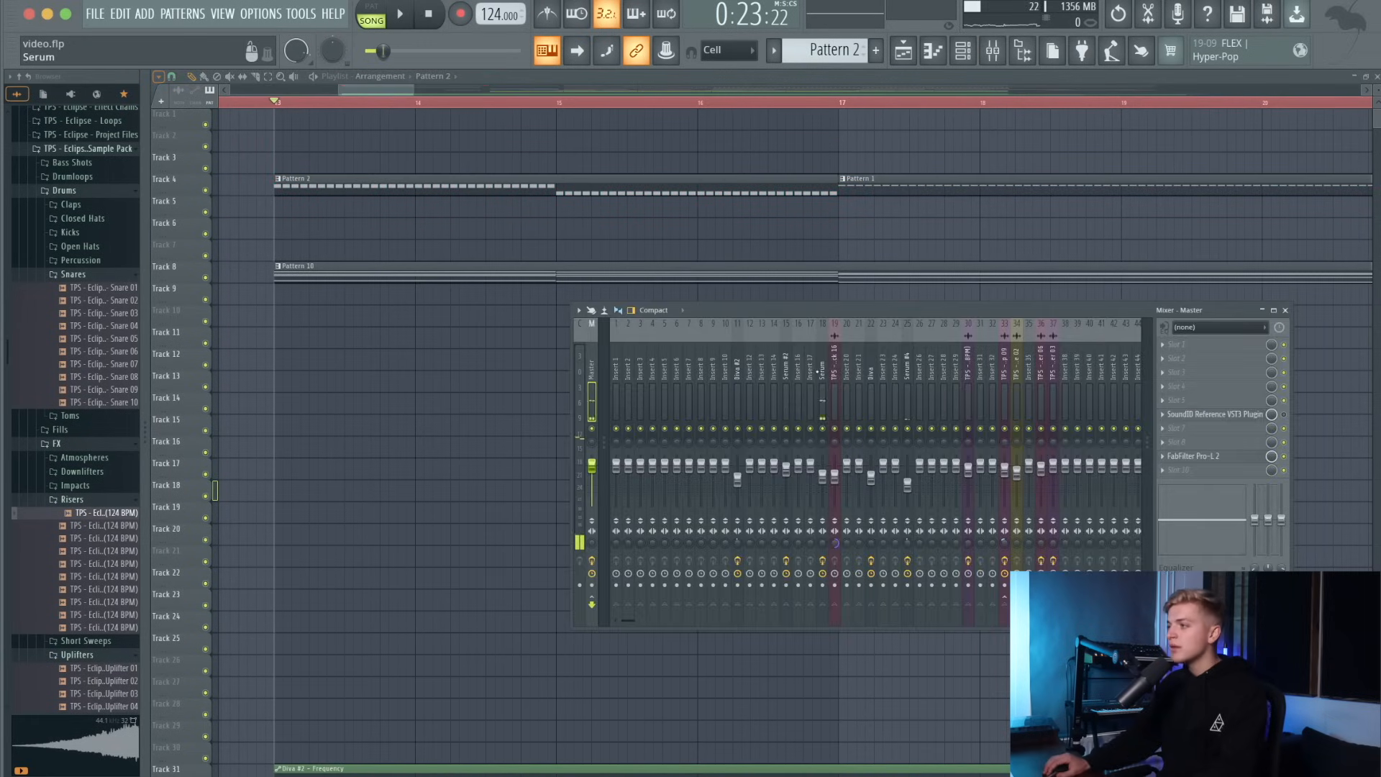
right_click(1271, 456)
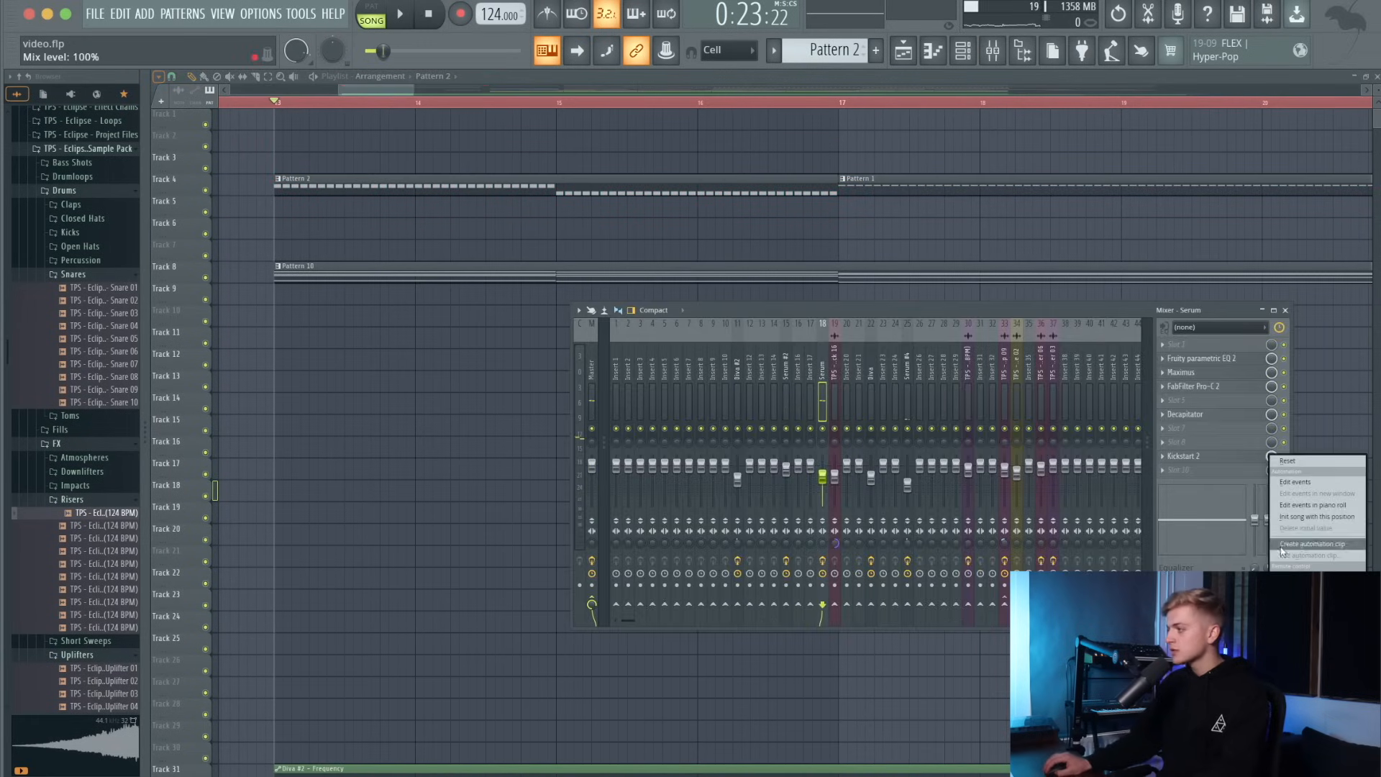
left_click(1292, 566)
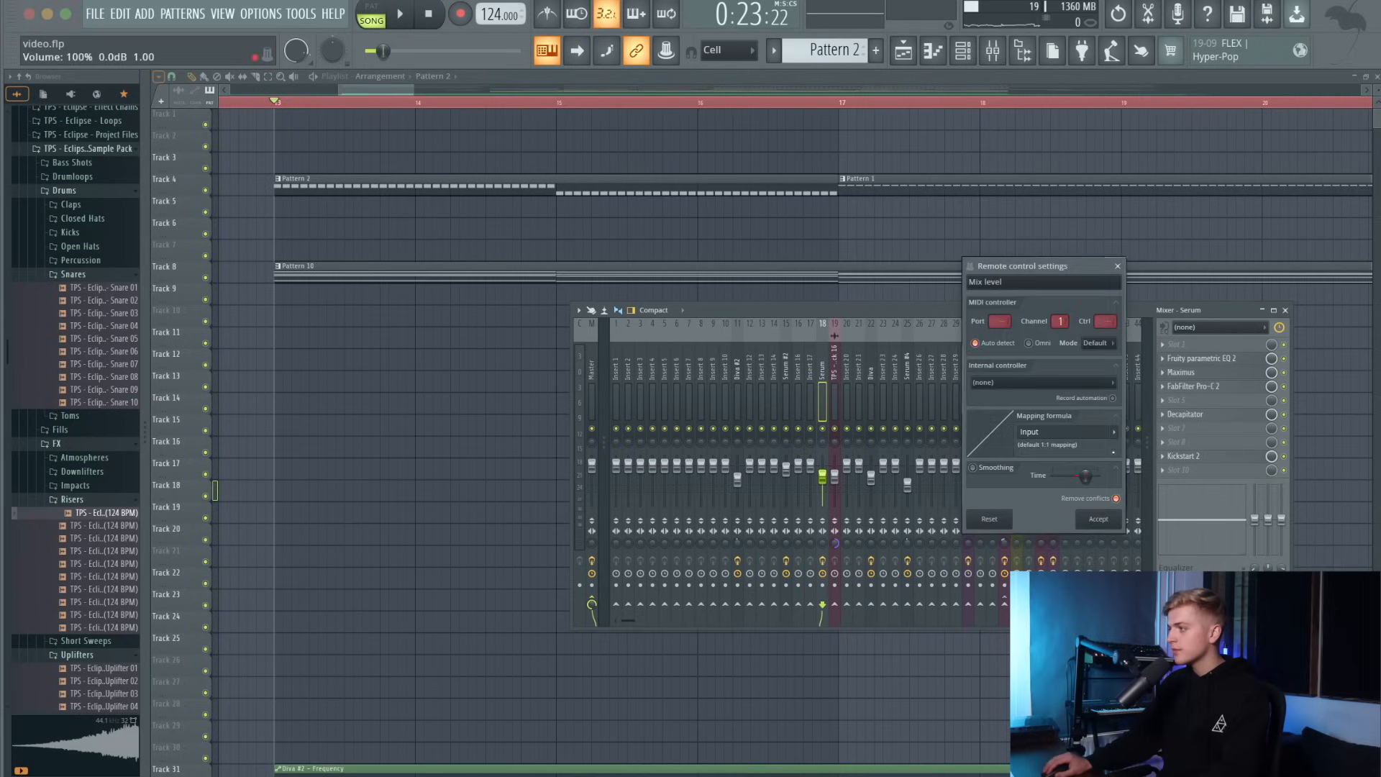
left_click(1049, 387)
left_click(992, 586)
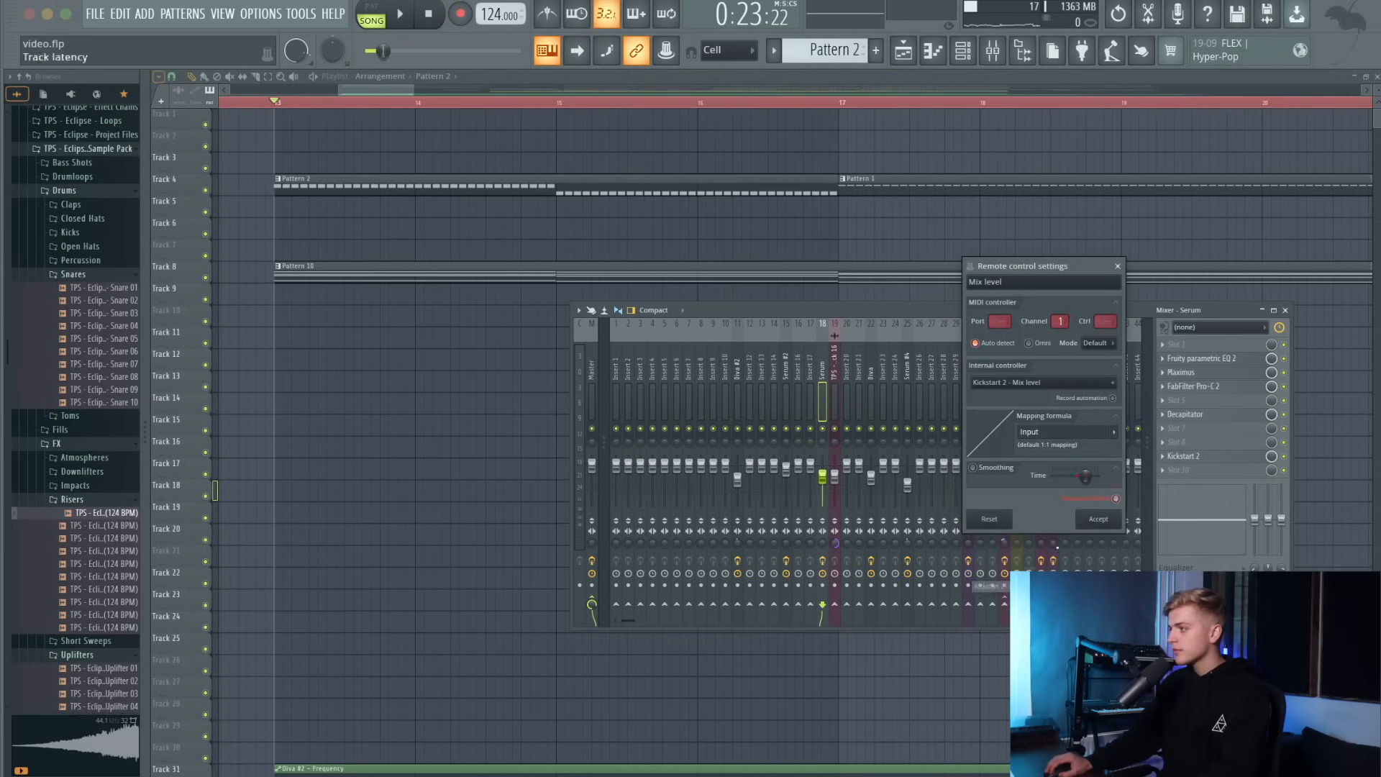
left_click(1098, 523)
key("space")
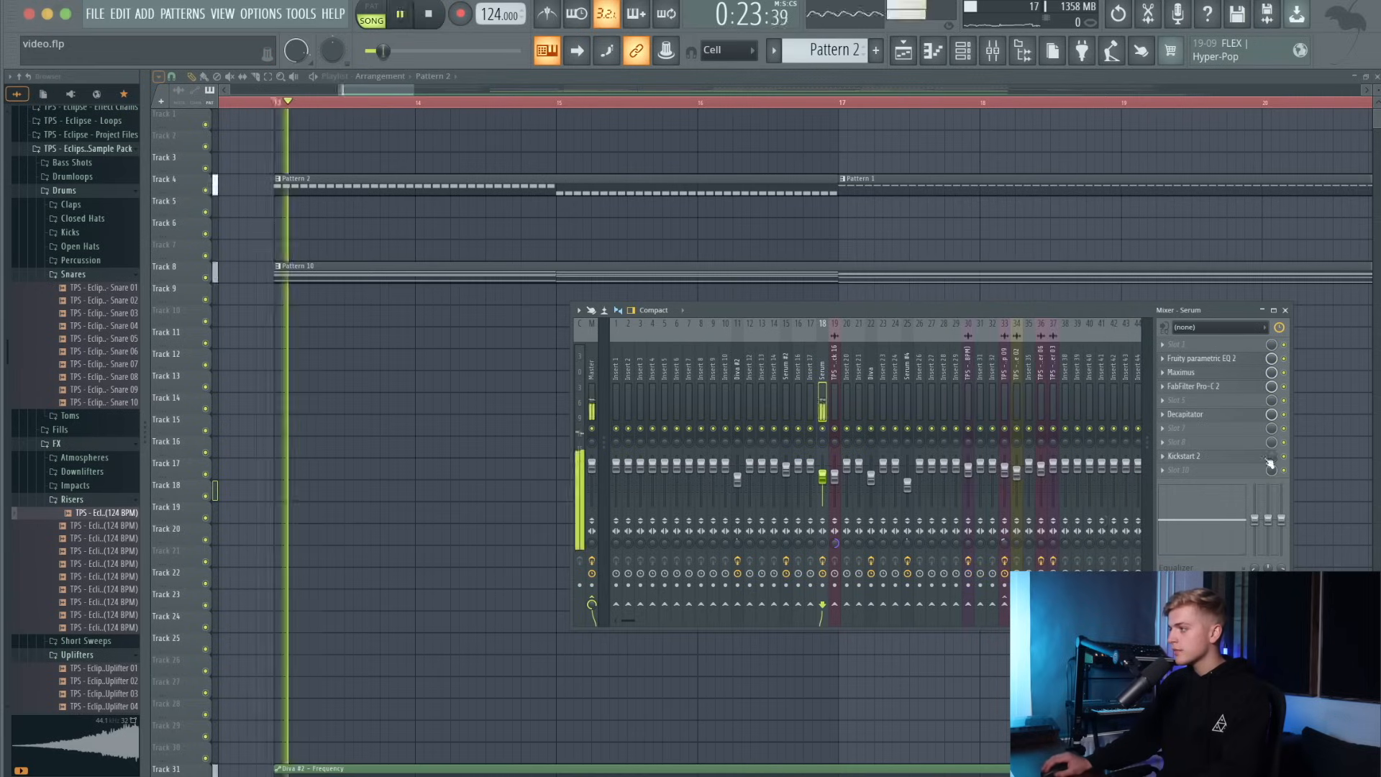
Add Fruity parametric EQ 2 to slot 10 of the Serum mixer track and load its 20Hz + 18kHz cut preset.
left_click(1215, 358)
left_click(1179, 469)
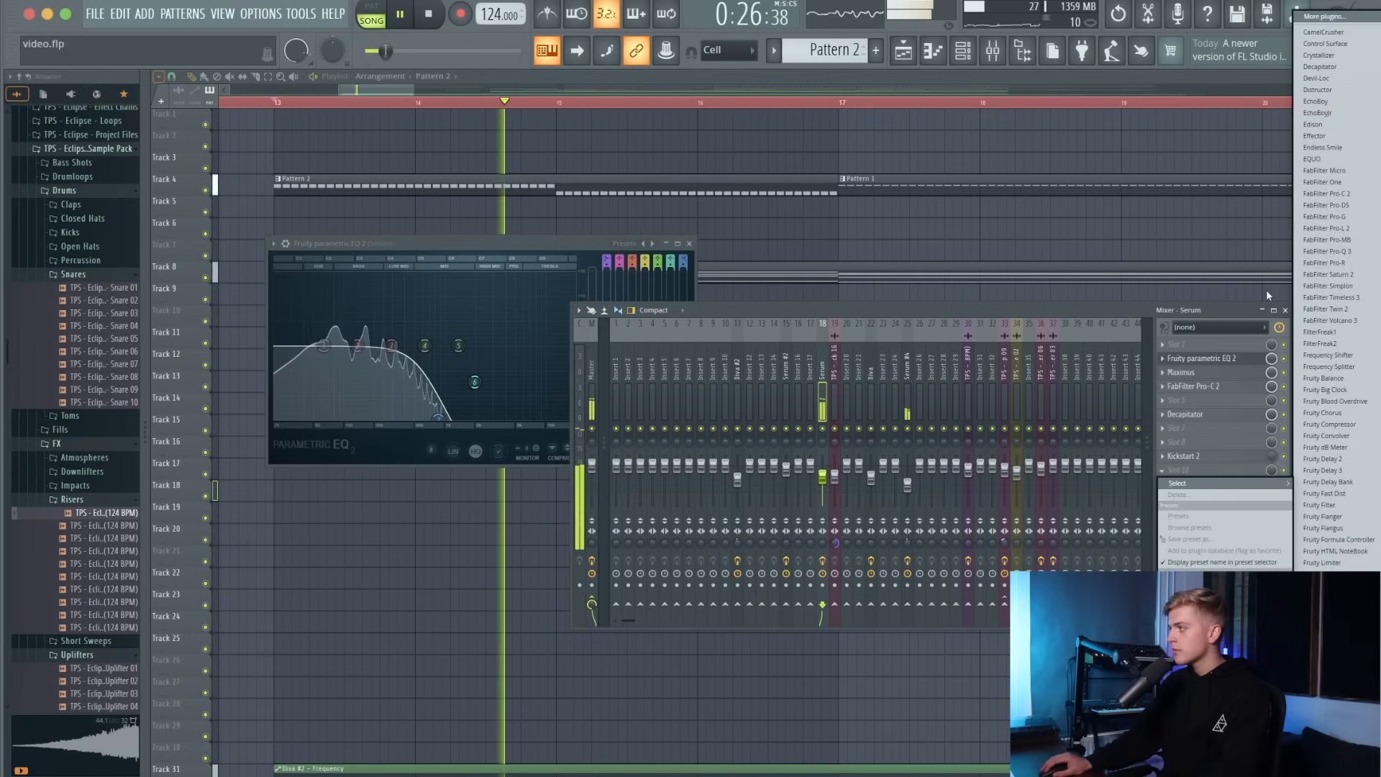
left_click(1323, 654)
left_click(625, 243)
left_click(657, 280)
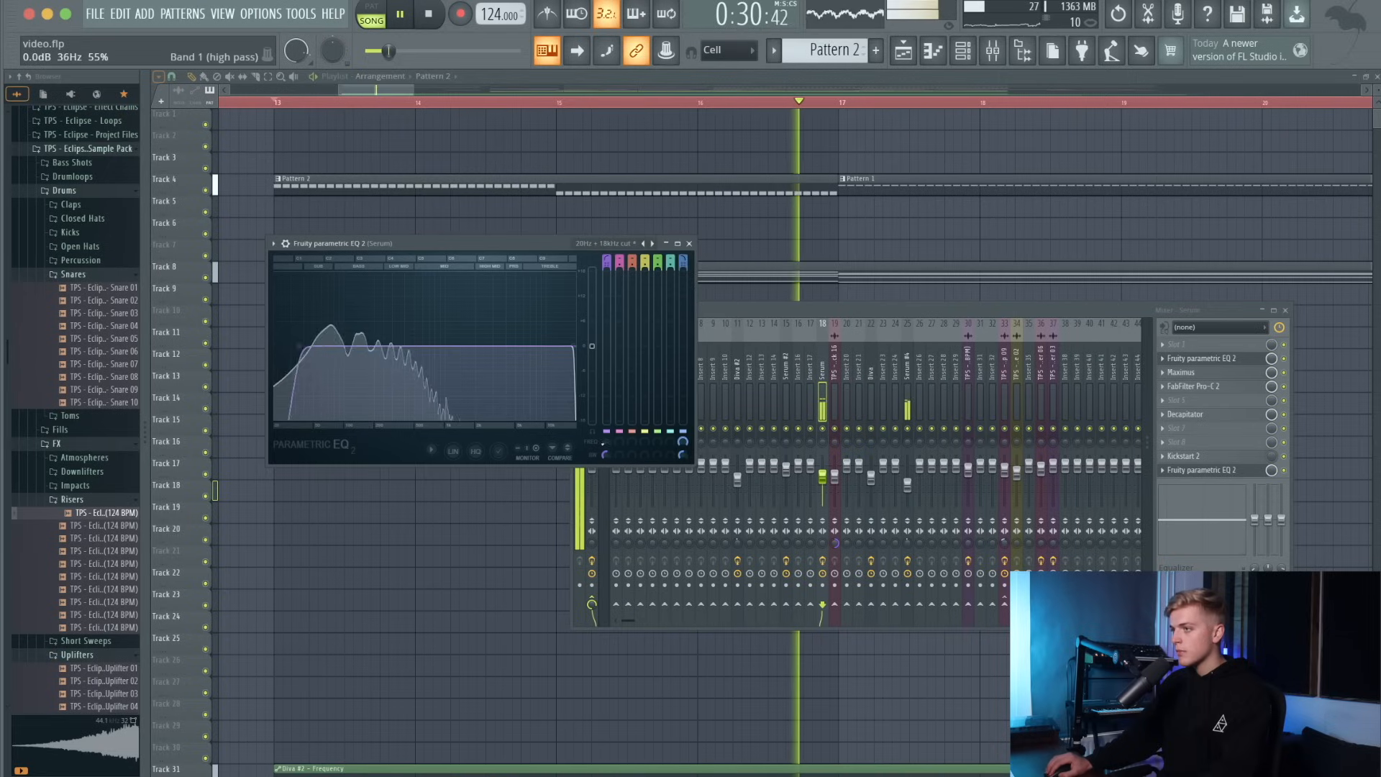
Create an automation clip for the new EQ's band 1 frequency, rising from bar 13 to bar 29 and falling back by bar 37.
left_click_drag(606, 443, 607, 429)
right_click(606, 442)
left_click(651, 544)
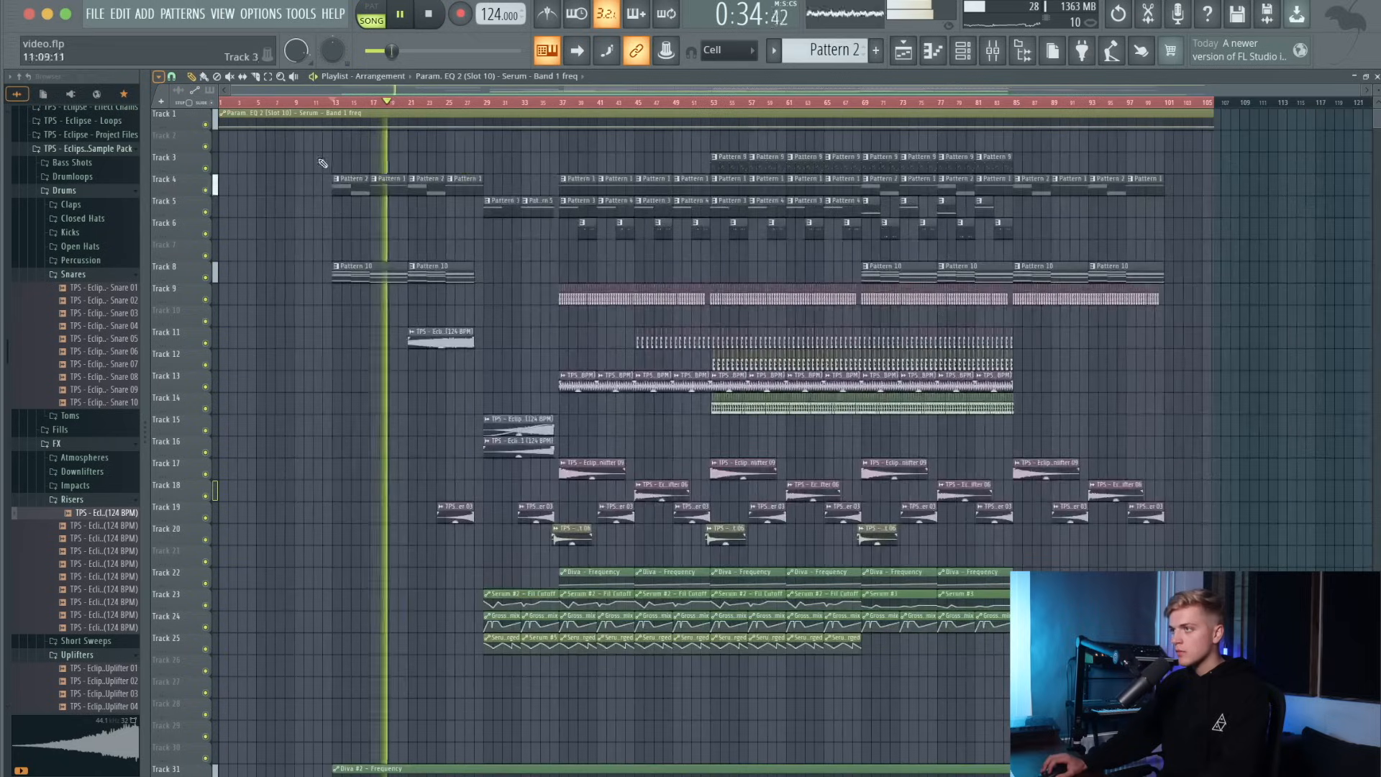
left_click(331, 102)
scroll(332, 108, "up", 2)
right_click(332, 127)
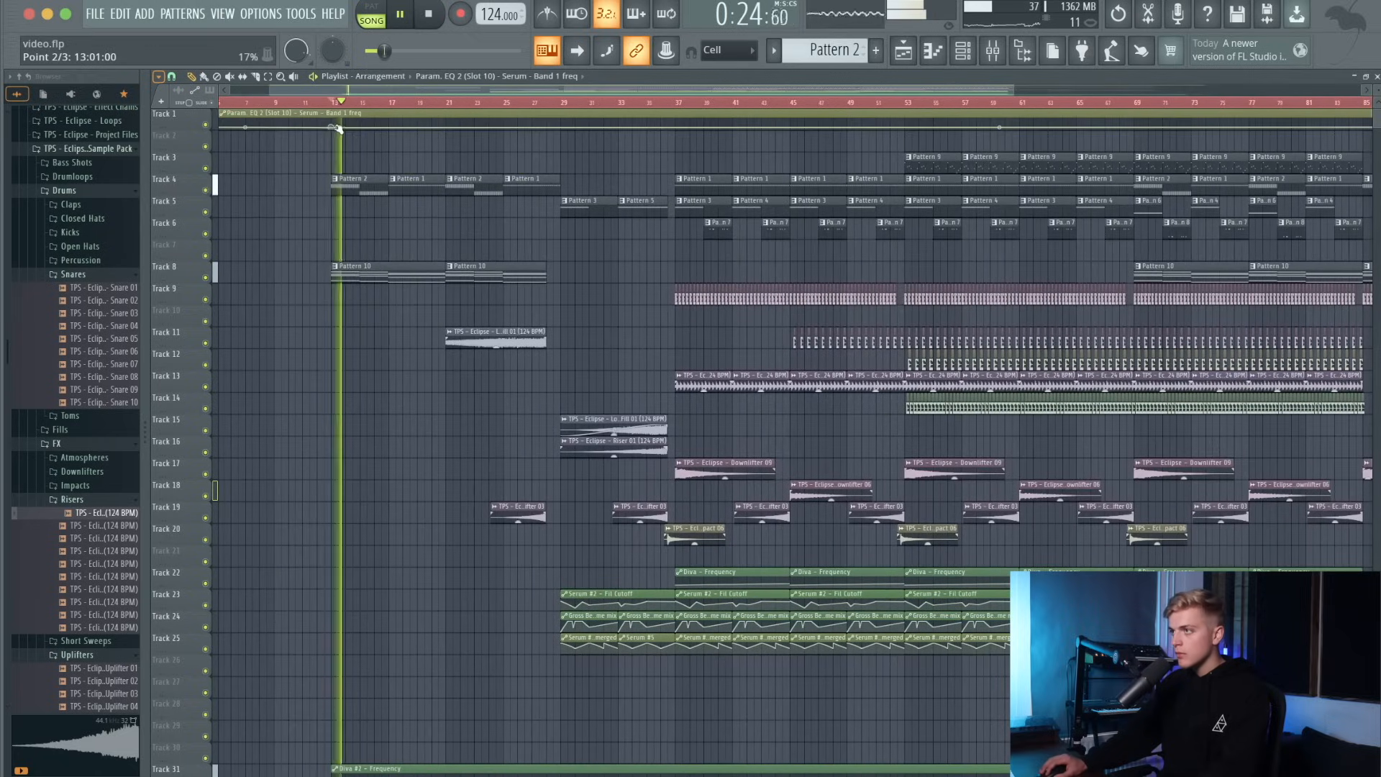
right_click(561, 124)
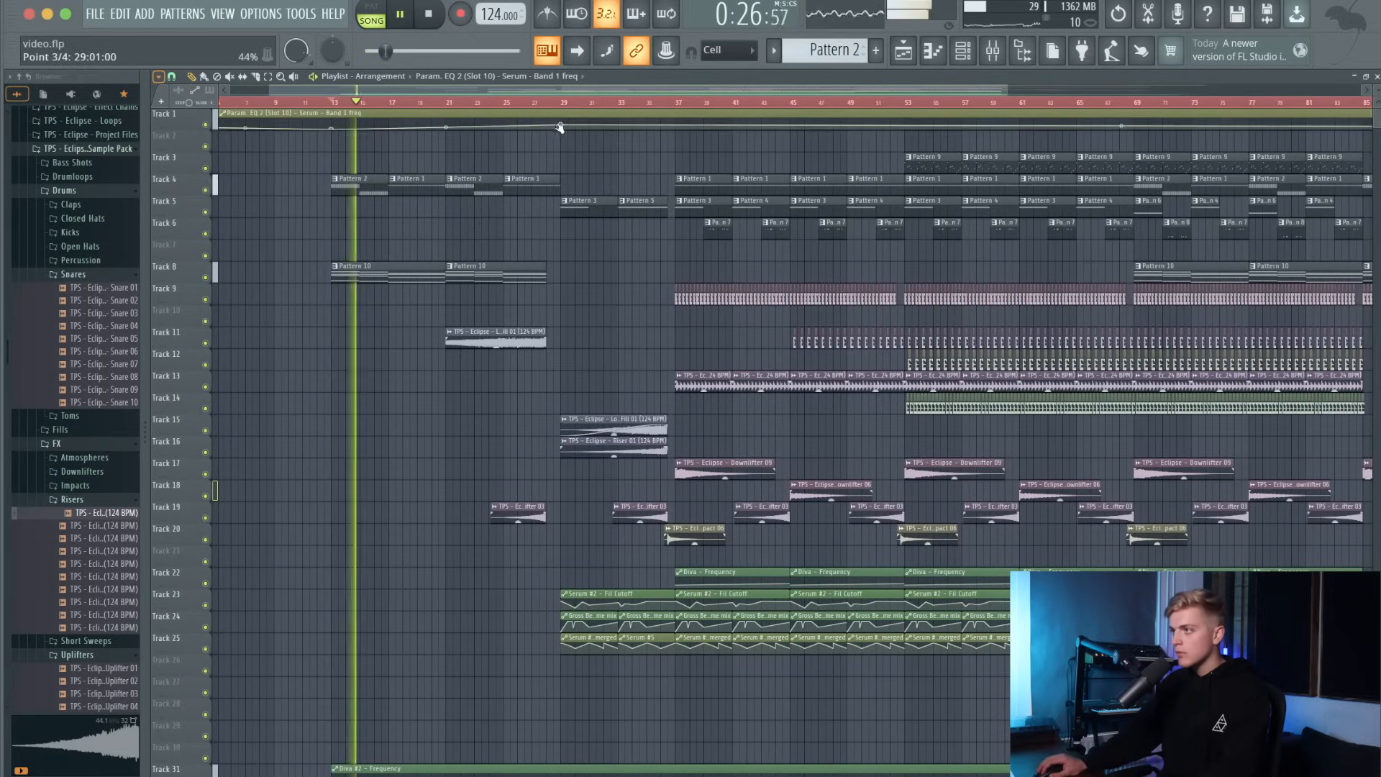
scroll(558, 127, "up", 1)
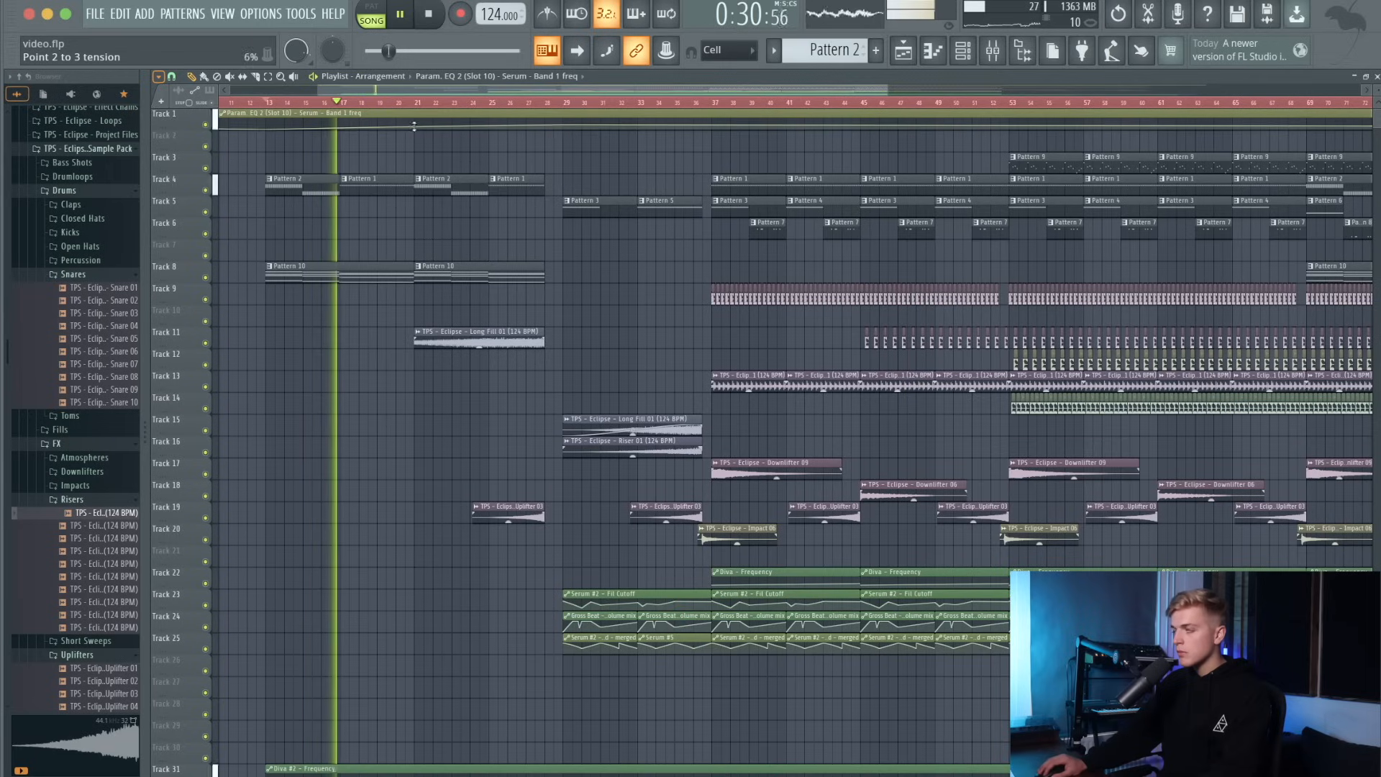
left_click_drag(562, 124, 721, 160)
Move the Serum band 1 automation clip from Track 1 down to Track 27 and line up the other long automation clips directly below it.
scroll(624, 145, "down", 4)
left_click_drag(345, 113, 311, 719)
scroll(360, 665, "down", 6)
scroll(397, 623, "up", 3)
left_click_drag(446, 561, 435, 309)
left_click(435, 329, "ctrl+shift")
left_click_drag(446, 430, 456, 276)
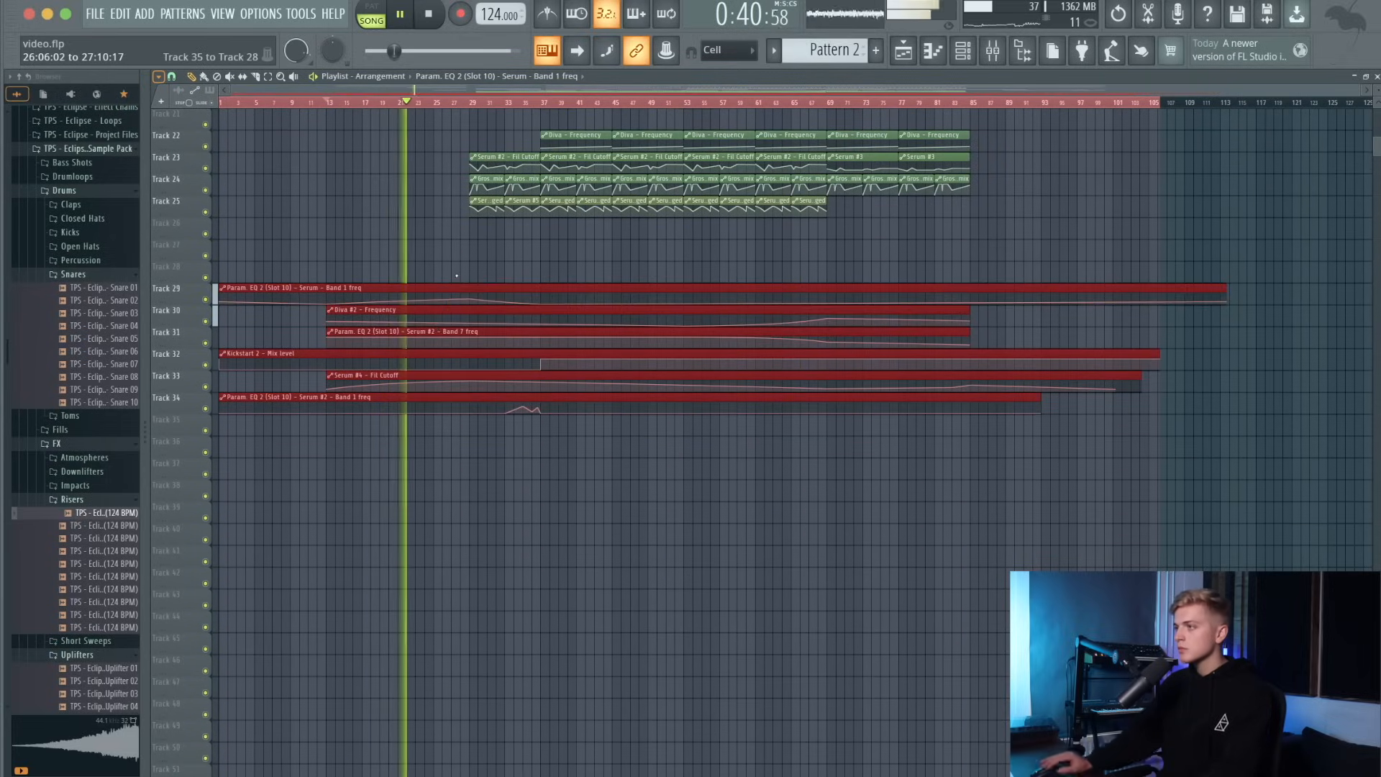
left_click_drag(458, 328, 456, 282)
scroll(436, 289, "up", 6)
left_click(395, 373, "ctrl")
Place a copy of the Riser 01 clip on Track 16 at 20:09:00, ending with the intro patterns before bar 29.
scroll(395, 369, "up", 4)
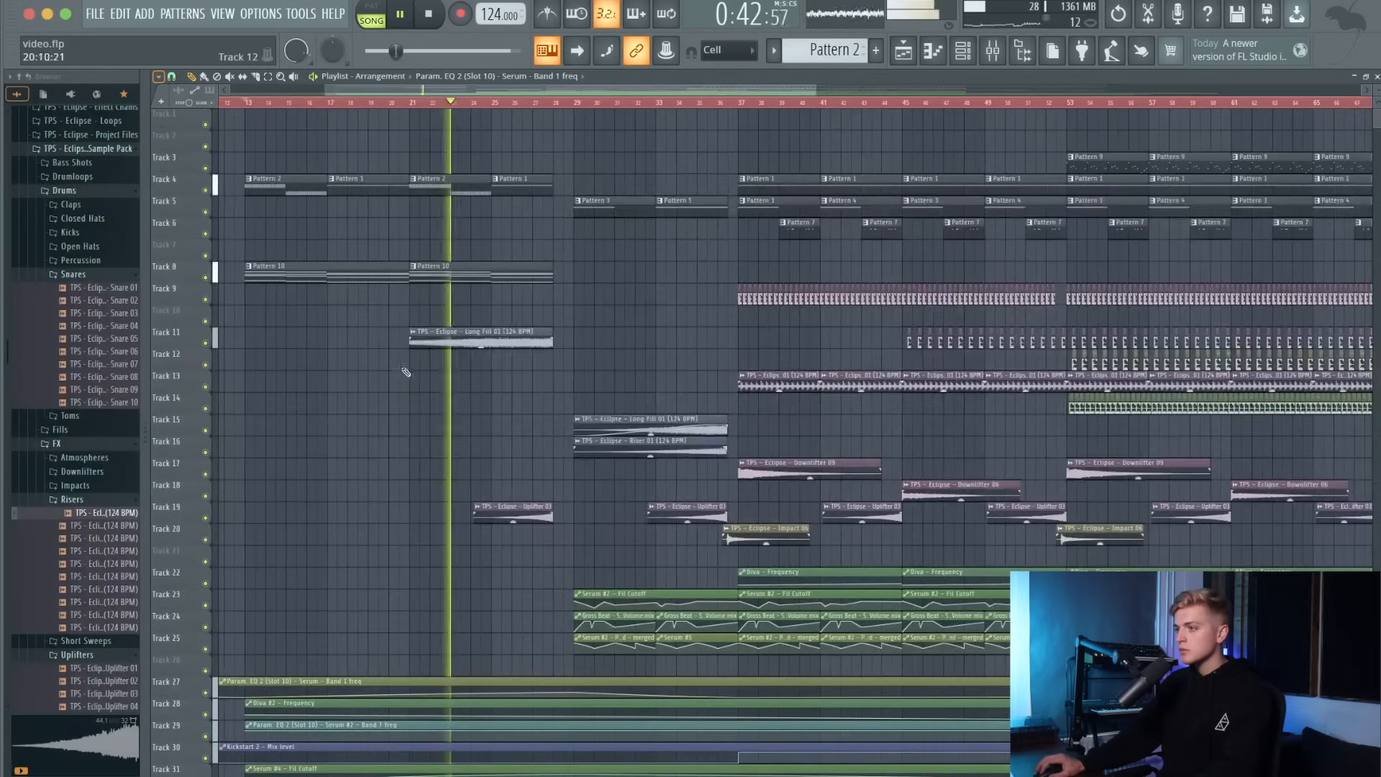
left_click(404, 443)
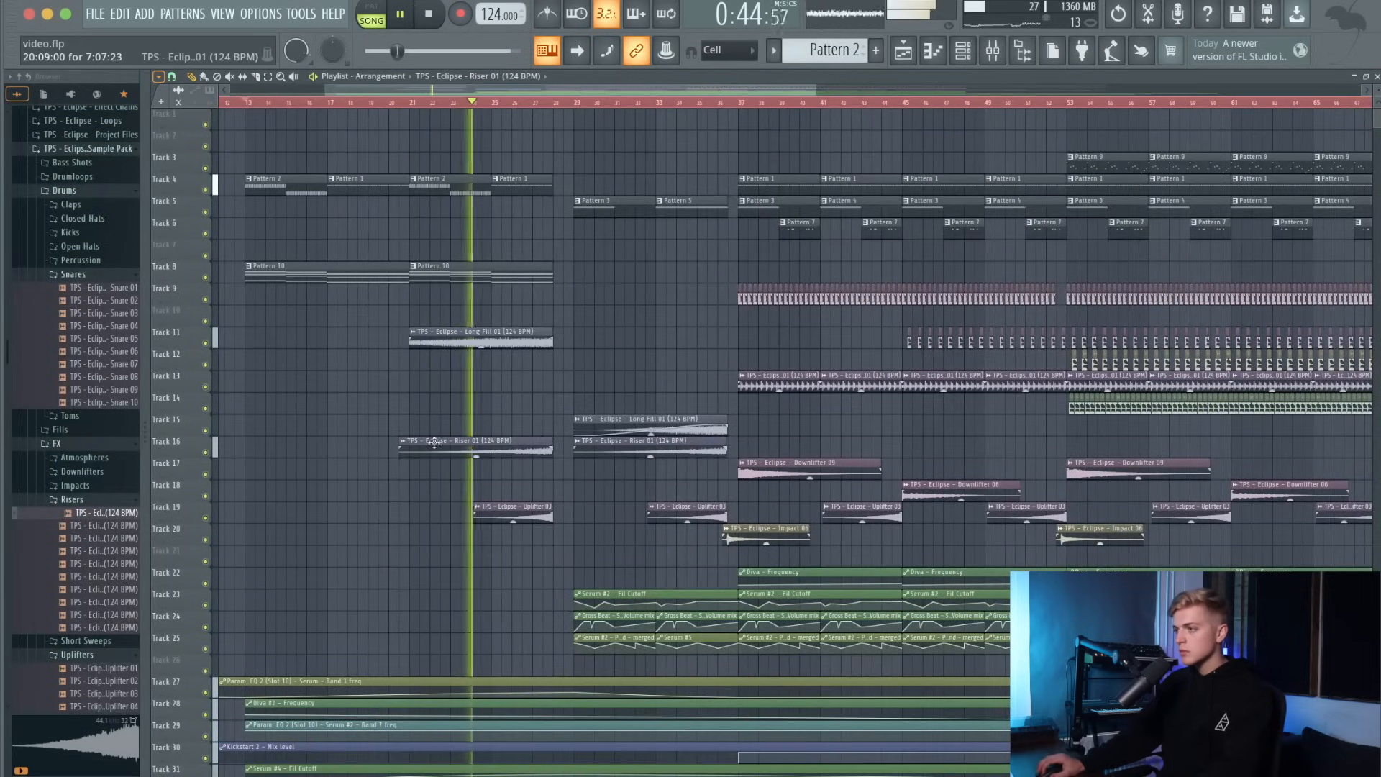
scroll(503, 445, "up", 1)
double_click(505, 444)
right_click(663, 293)
scroll(442, 446, "up", 3)
scroll(442, 446, "up", 1)
Route the Riser 01 sample to mixer track 38 and add Fruity Reverb 2 to its slot 7.
double_click(441, 446)
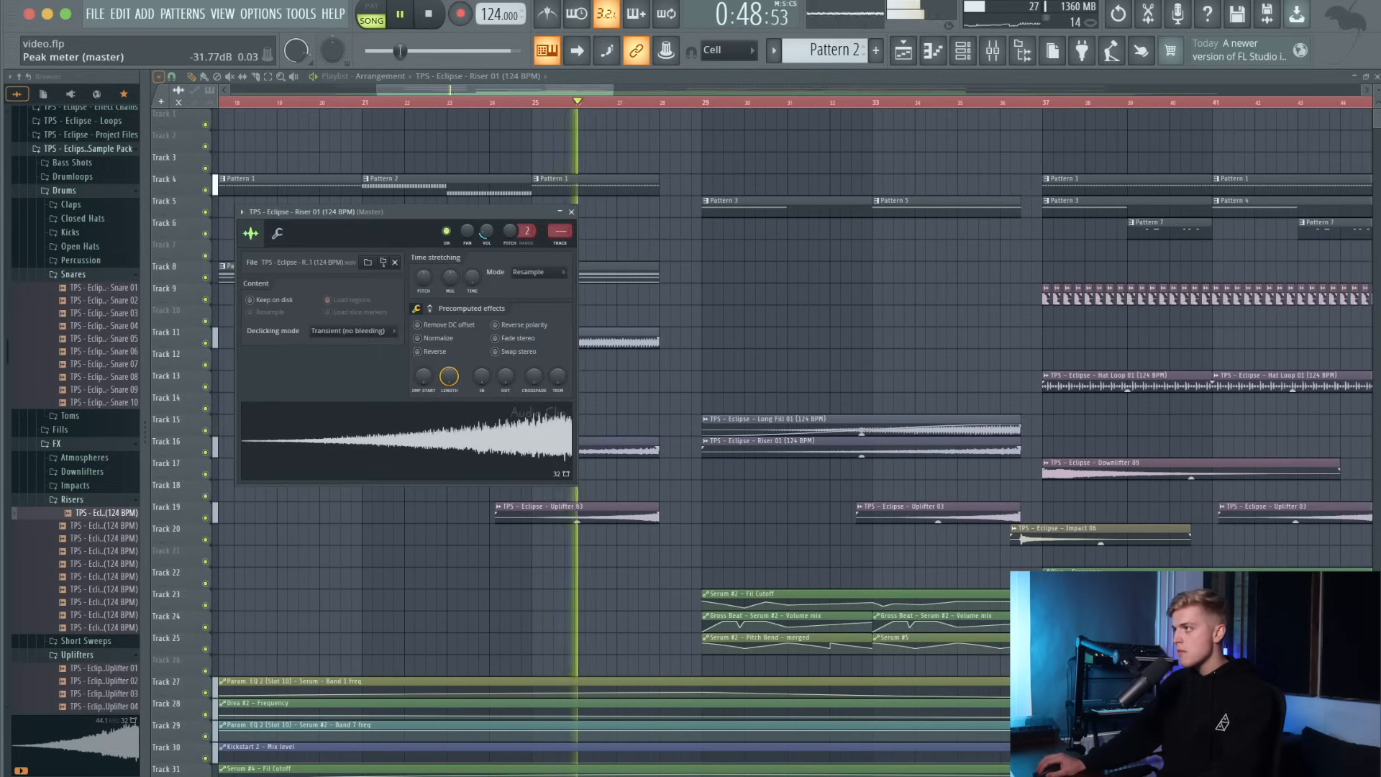
left_click(994, 51)
left_click(1065, 351)
key("ctrl+l")
left_click(1183, 432)
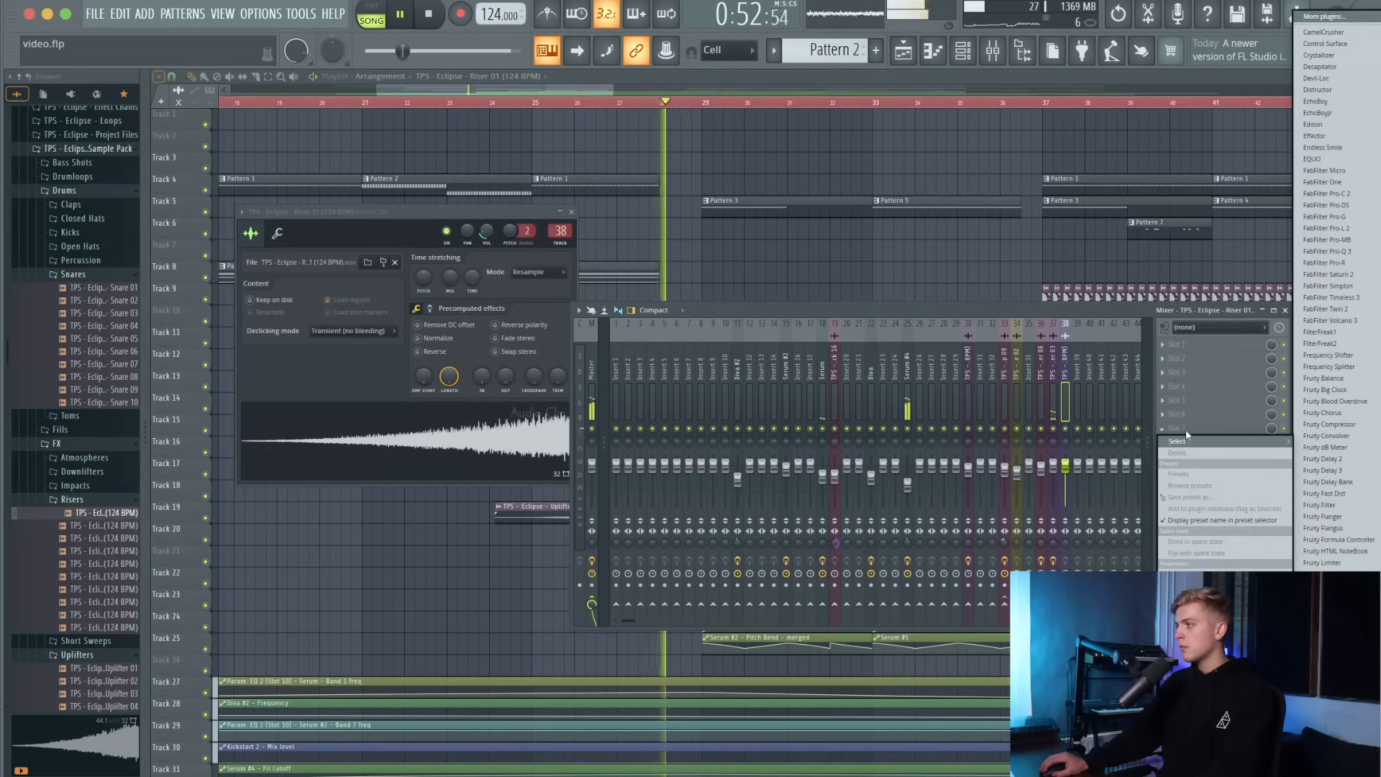
left_click(1331, 573)
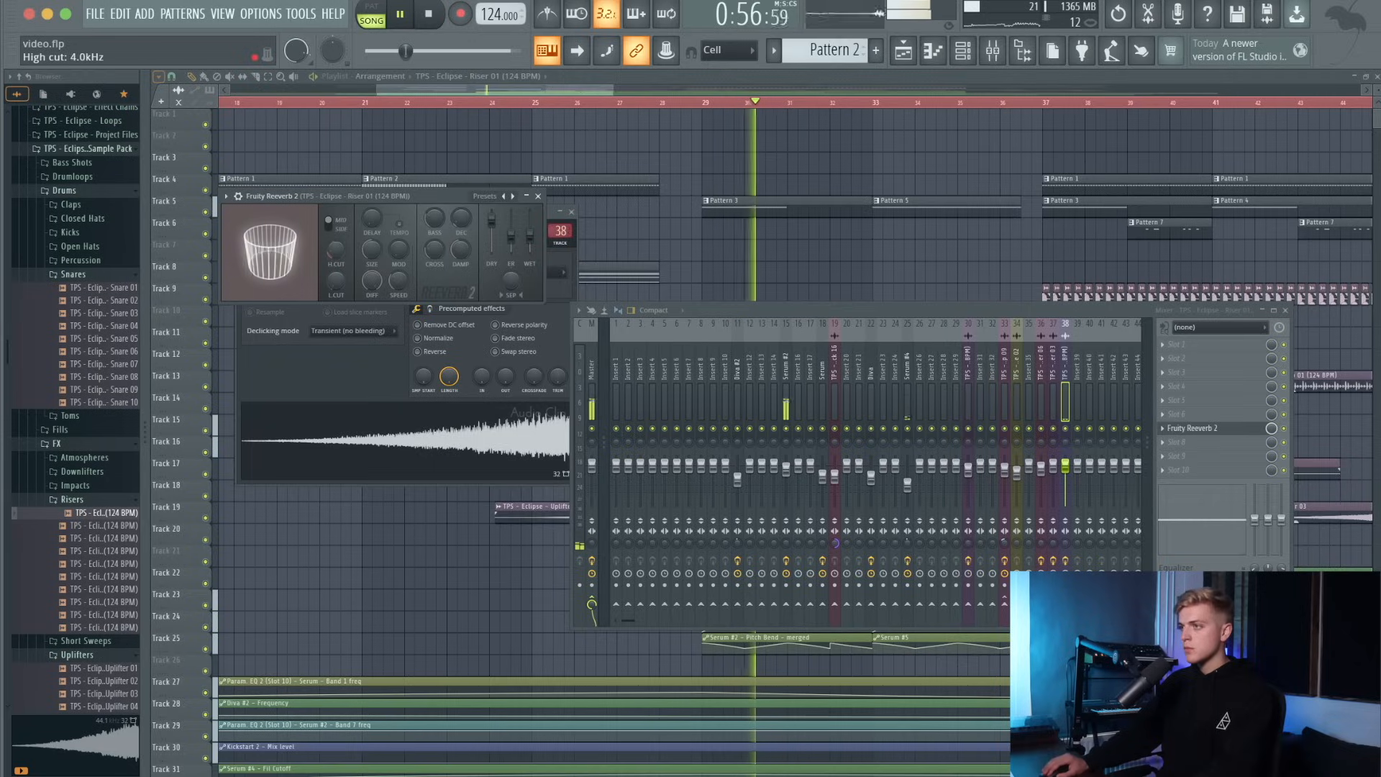
key("F12")
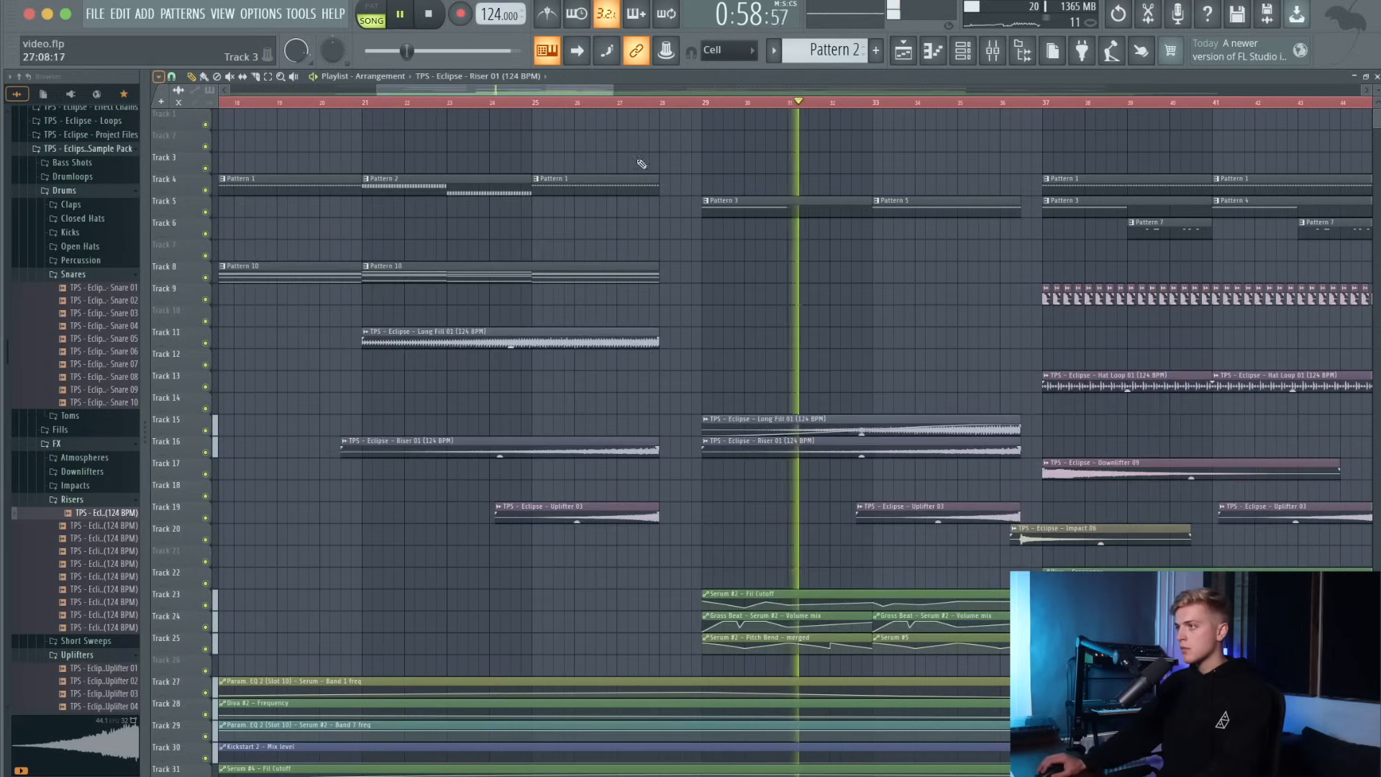
Add Fruity parametric EQ 2 to slot 5 of the Serum #4 mixer track and create an automation clip for its band 1 frequency.
key("space")
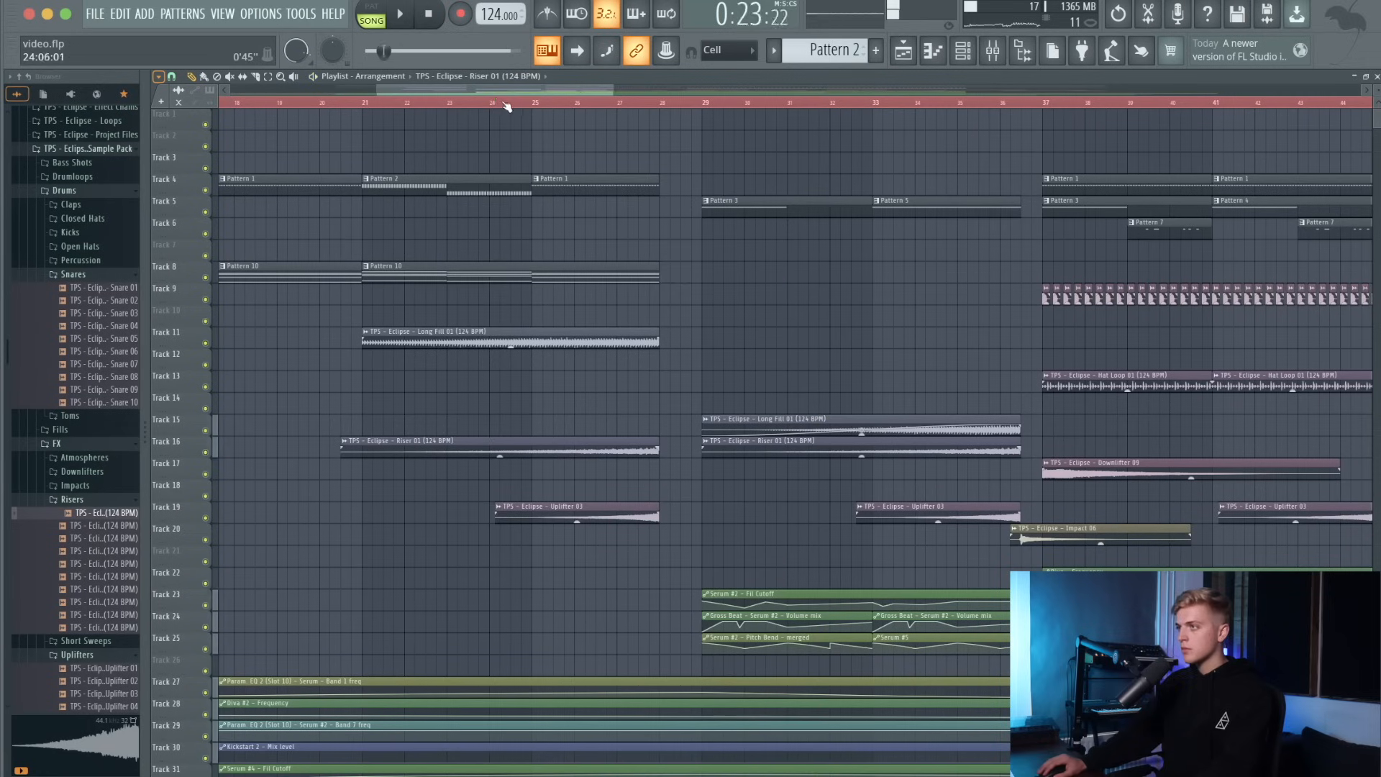
left_click(989, 60)
left_click(787, 359)
key("space")
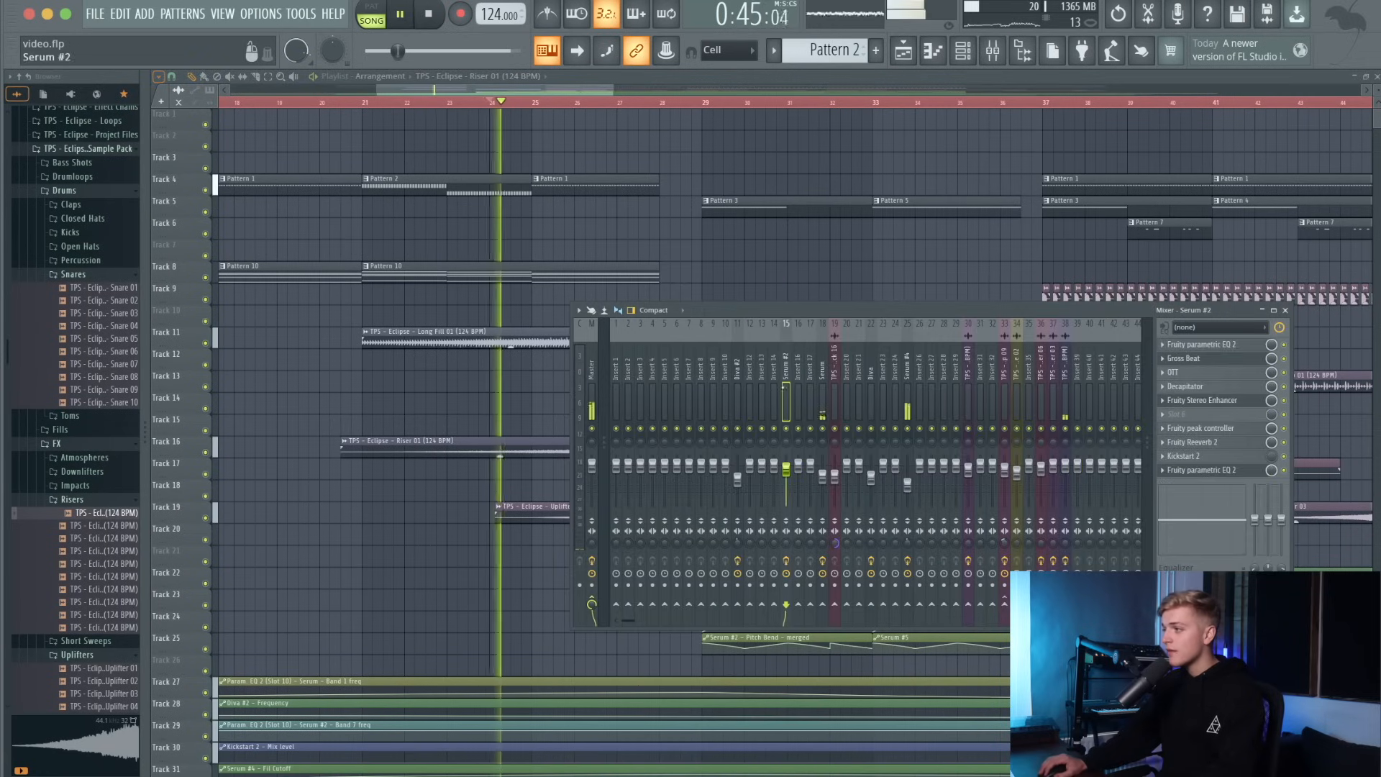
key("space")
left_click(919, 367)
left_click(908, 367)
left_click(1163, 400)
mouse_move(1192, 413)
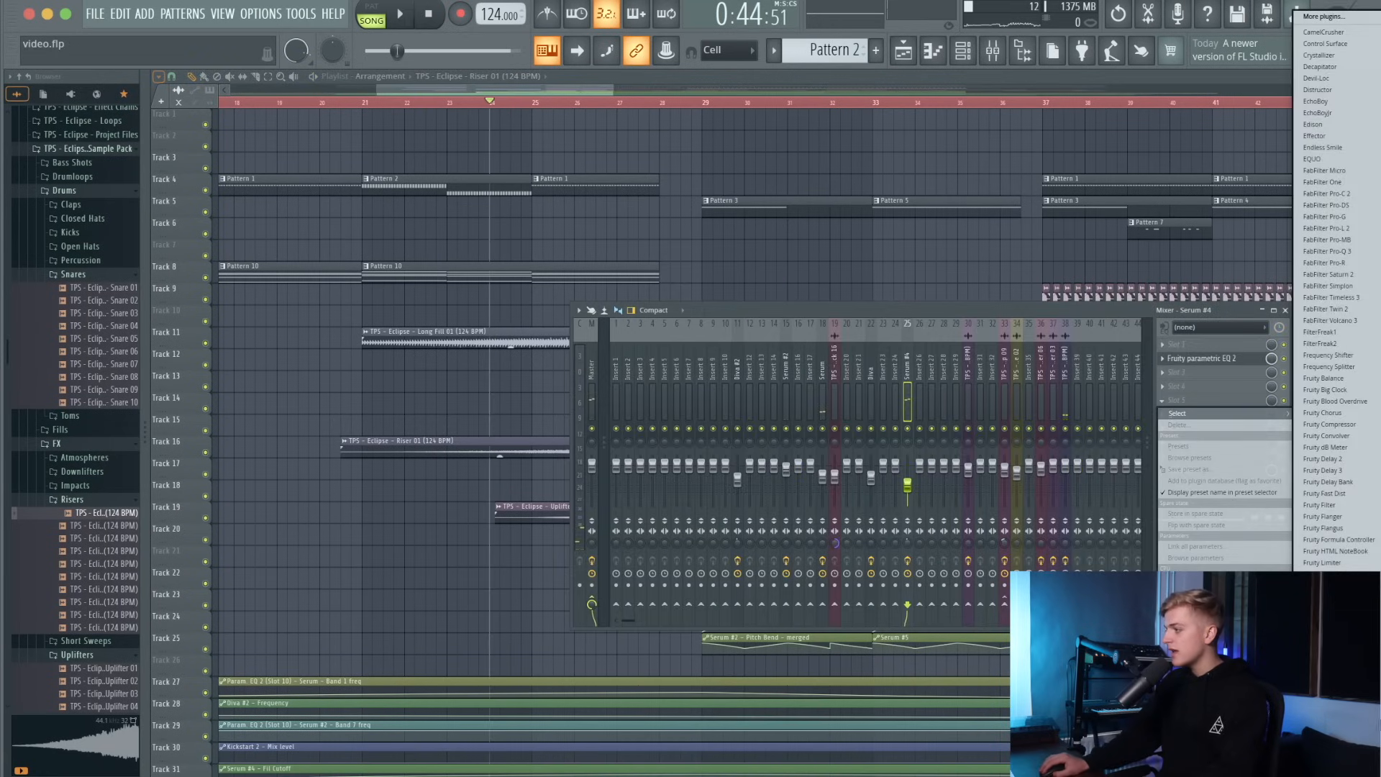
left_click(1335, 643)
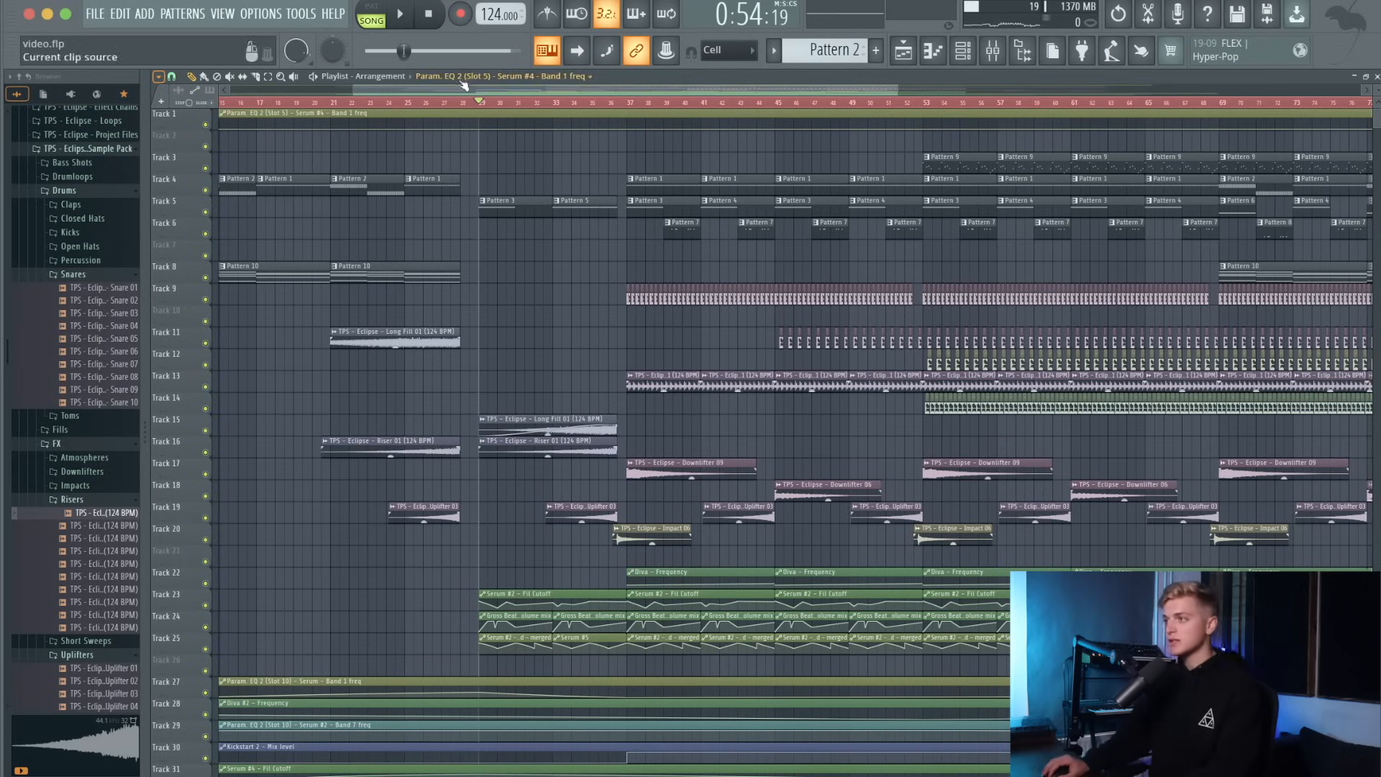
Shape the Serum #4 band 1 automation to rise from bar 21 to about bar 29 and fall back by bar 37.
left_click_drag(461, 116, 462, 126)
key("space")
left_click(437, 103)
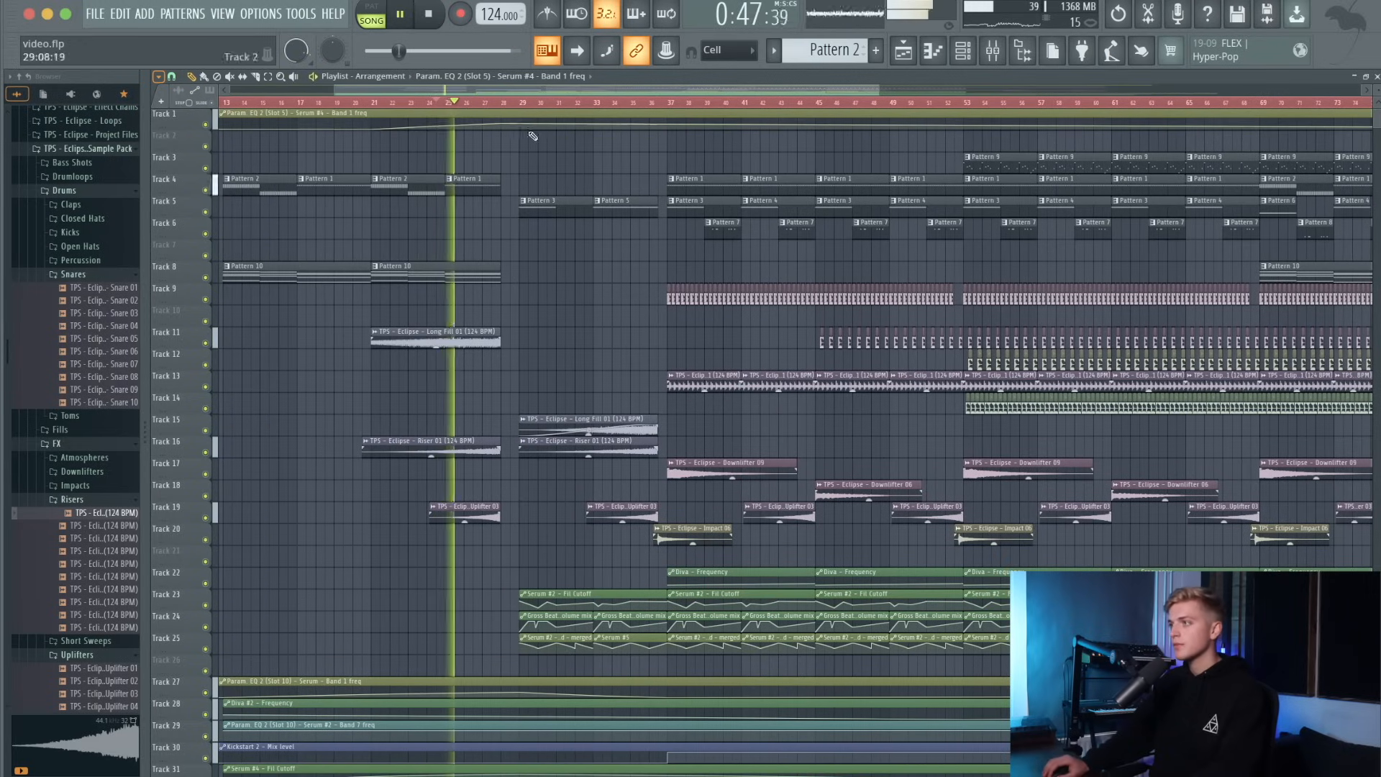
left_click(668, 129)
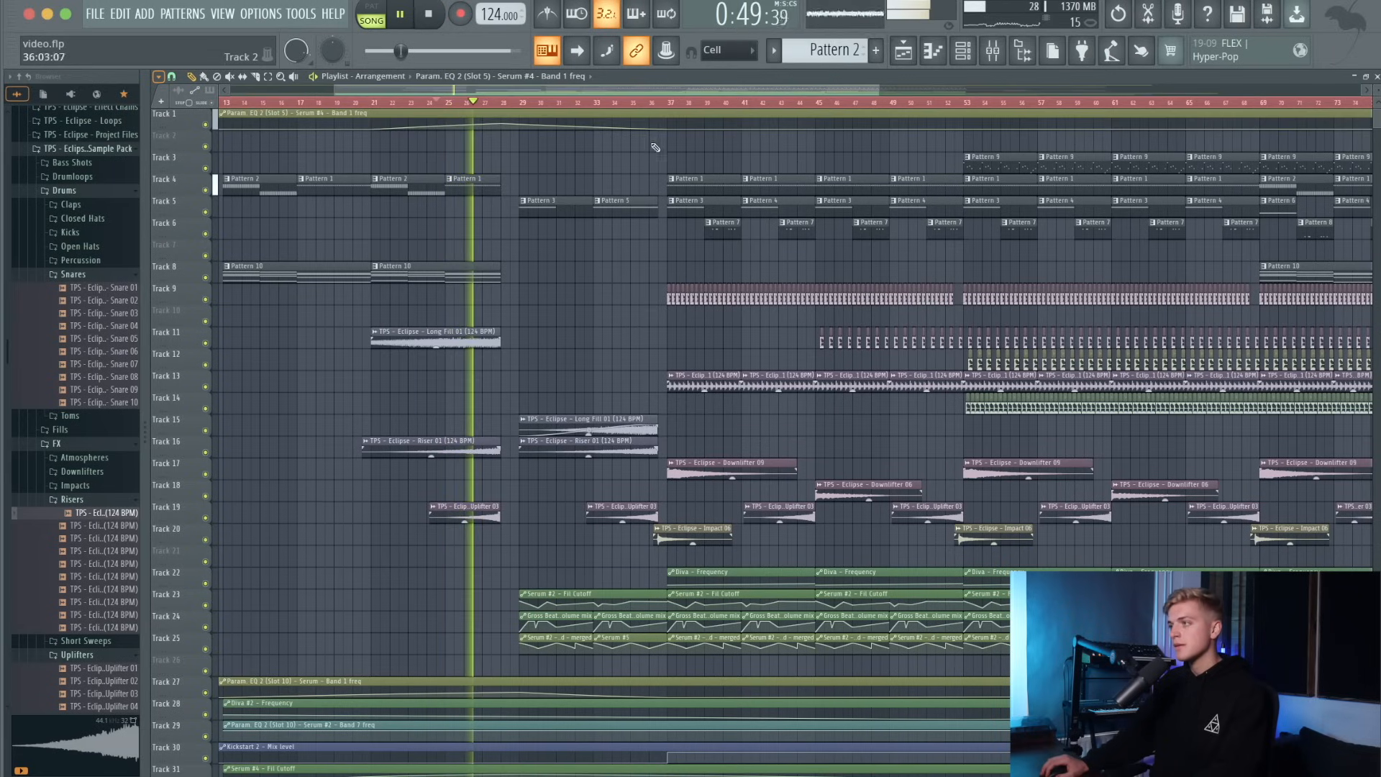
Move the Serum #4 band 1 automation clip to Track 26 and shift all long automation clips down one track, starting at Track 27.
scroll(564, 201, "down", 3)
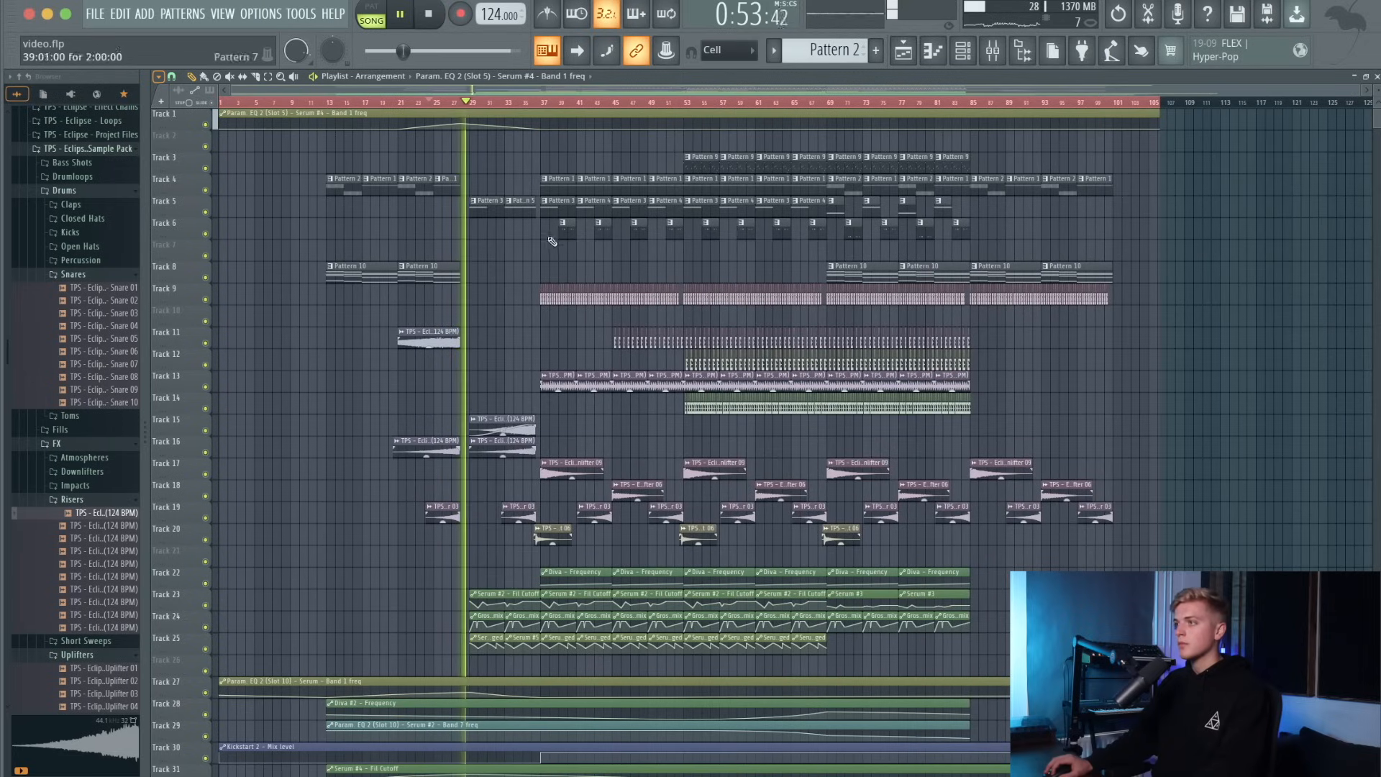
left_click_drag(621, 114, 360, 659)
scroll(356, 625, "down", 3)
scroll(356, 625, "down", 5)
scroll(356, 625, "up", 8)
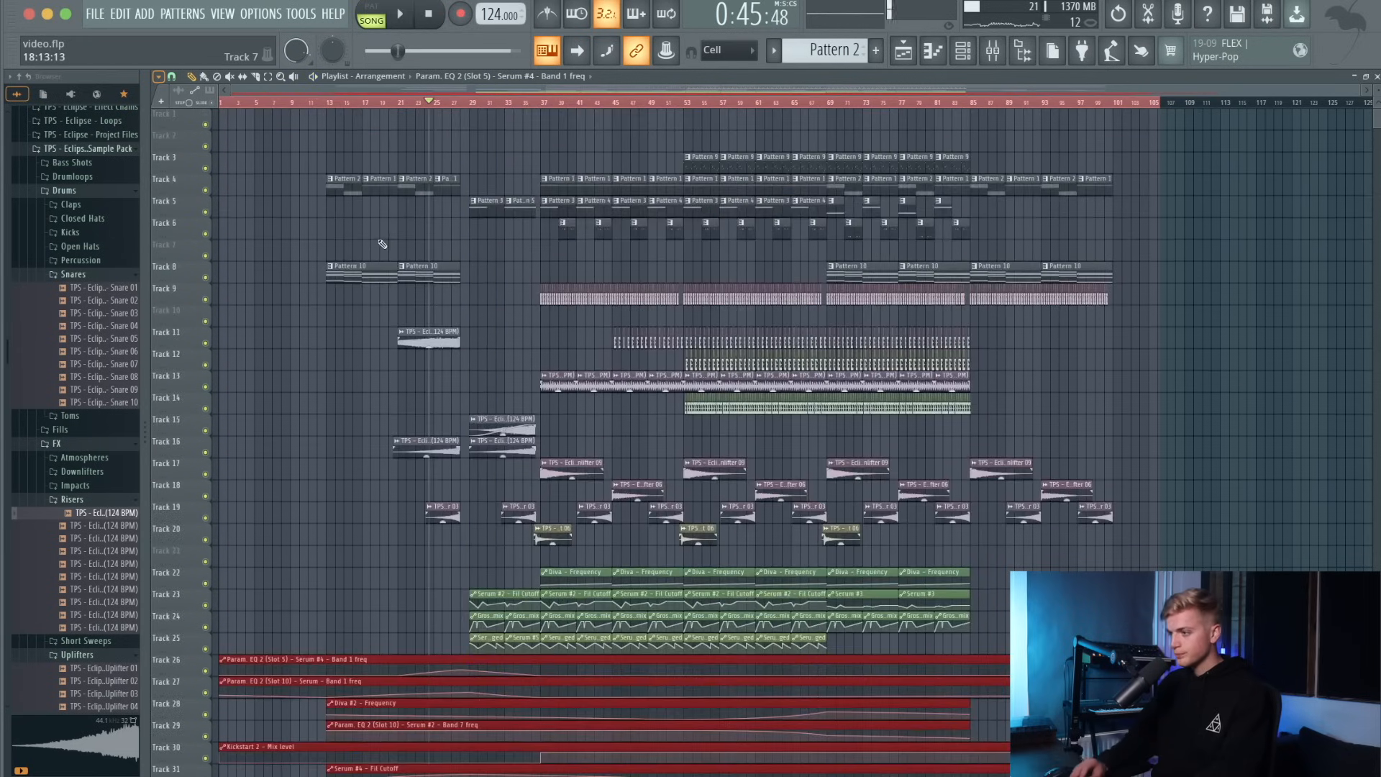
scroll(382, 244, "down", 2)
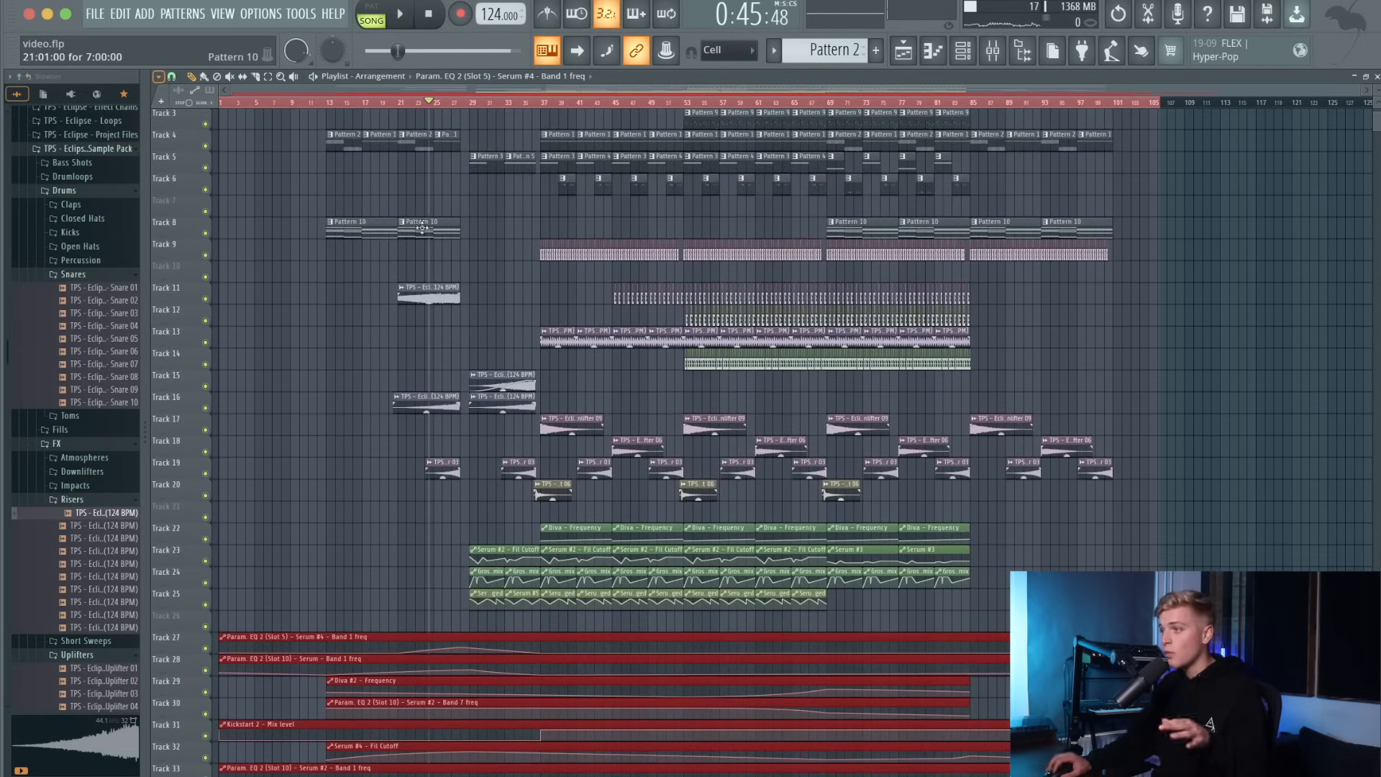
scroll(424, 229, "up", 2)
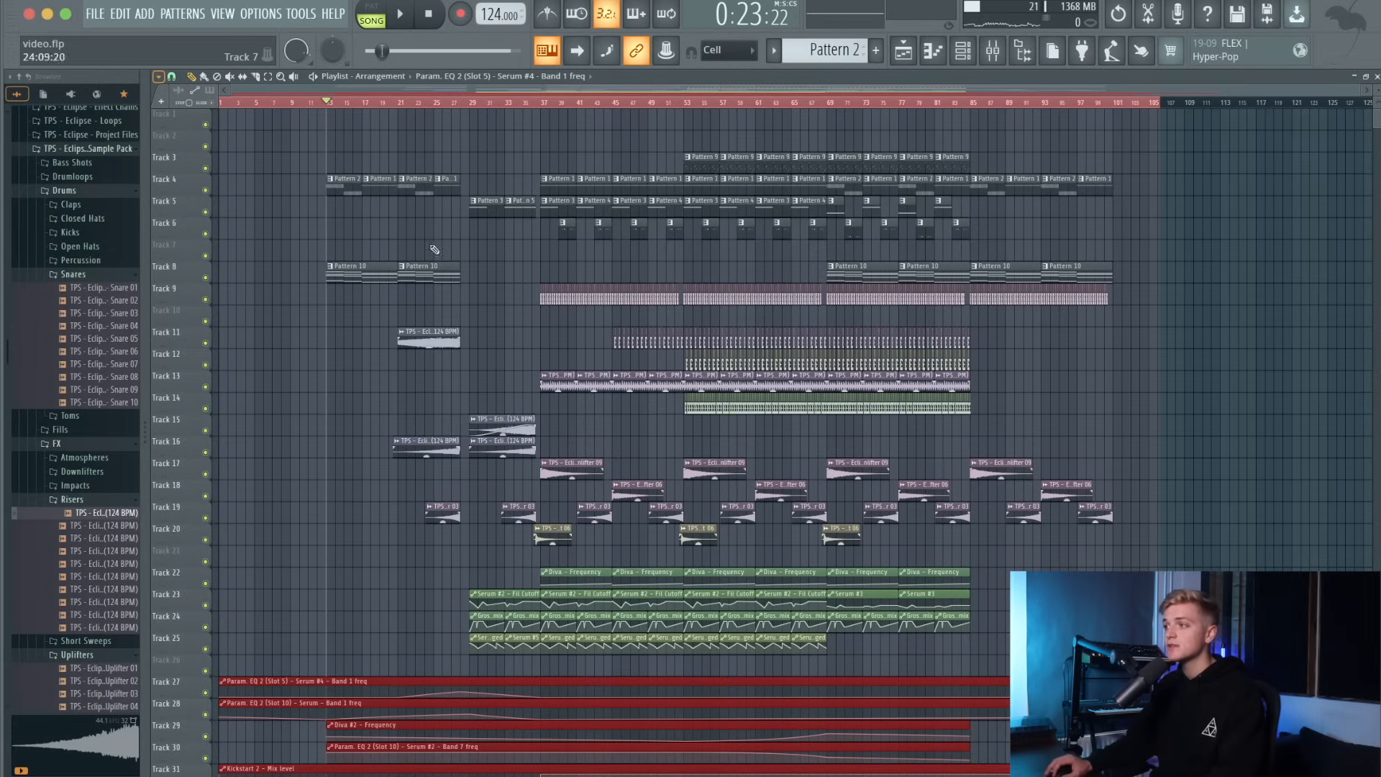
Place a copy of the Hat Loop 01 clip on Track 13 at bar 21.
left_click(456, 236)
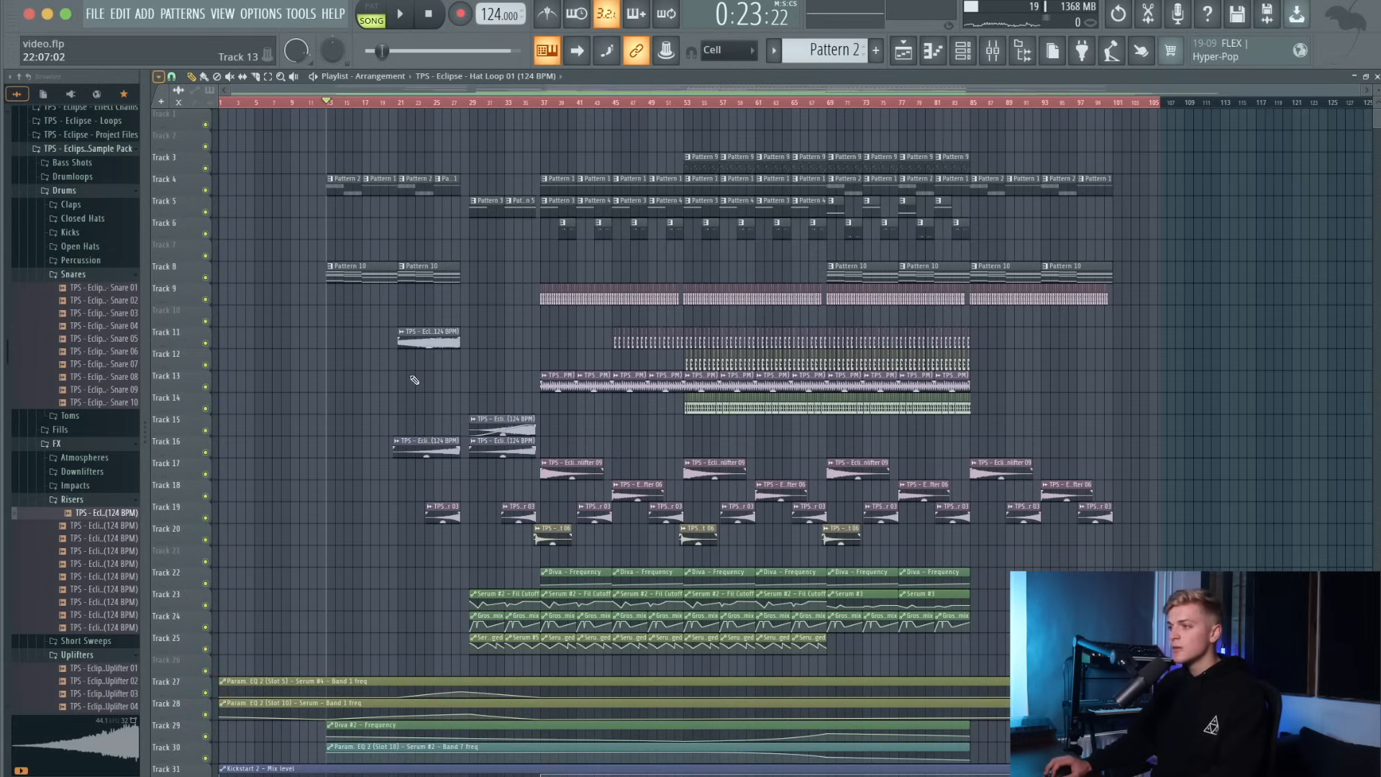
scroll(408, 383, "up", 3)
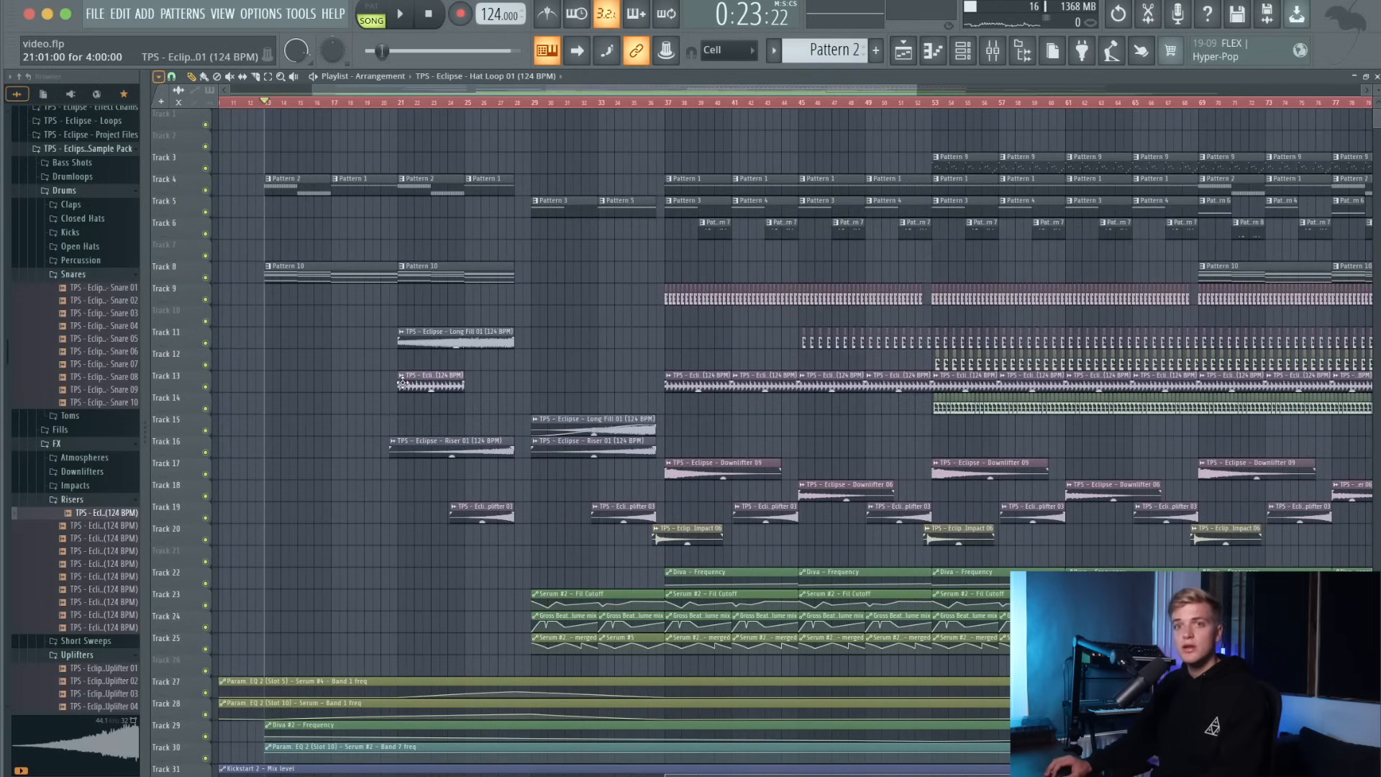
Add a second Hat Loop 01 clip on Track 13 at bar 25 and copy the Clap 09 run onto Track 10 from bar 21 to 28.
scroll(417, 385, "up", 1)
left_click(501, 381)
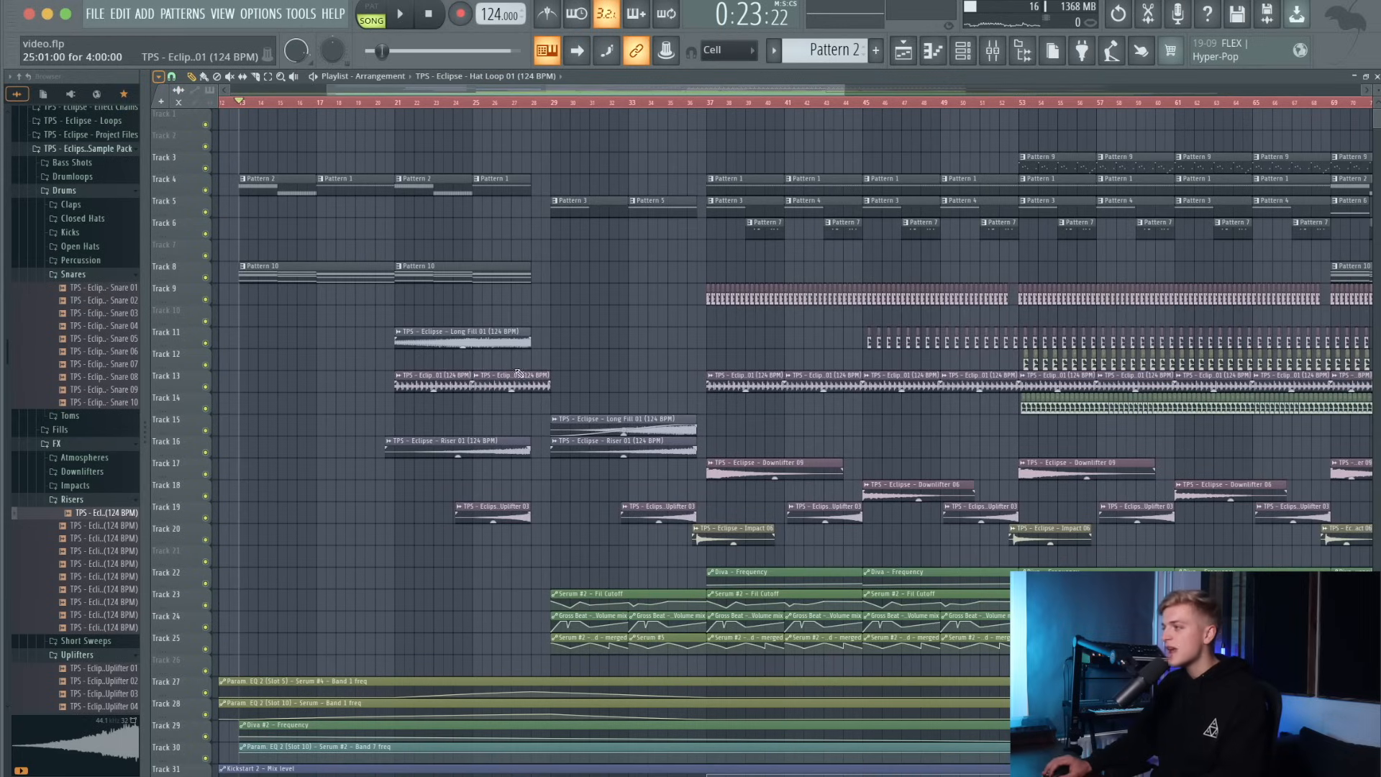
scroll(518, 373, "down", 3)
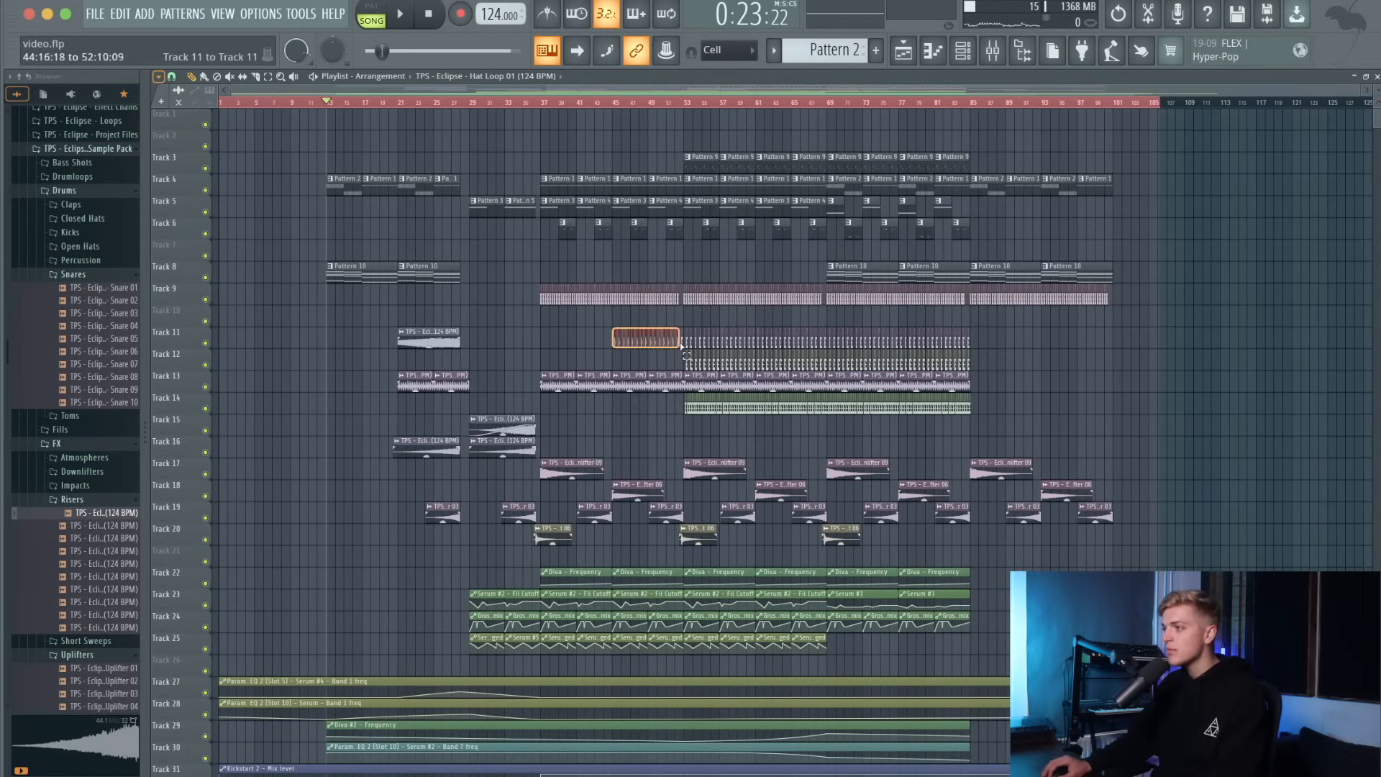
scroll(377, 344, "up", 8)
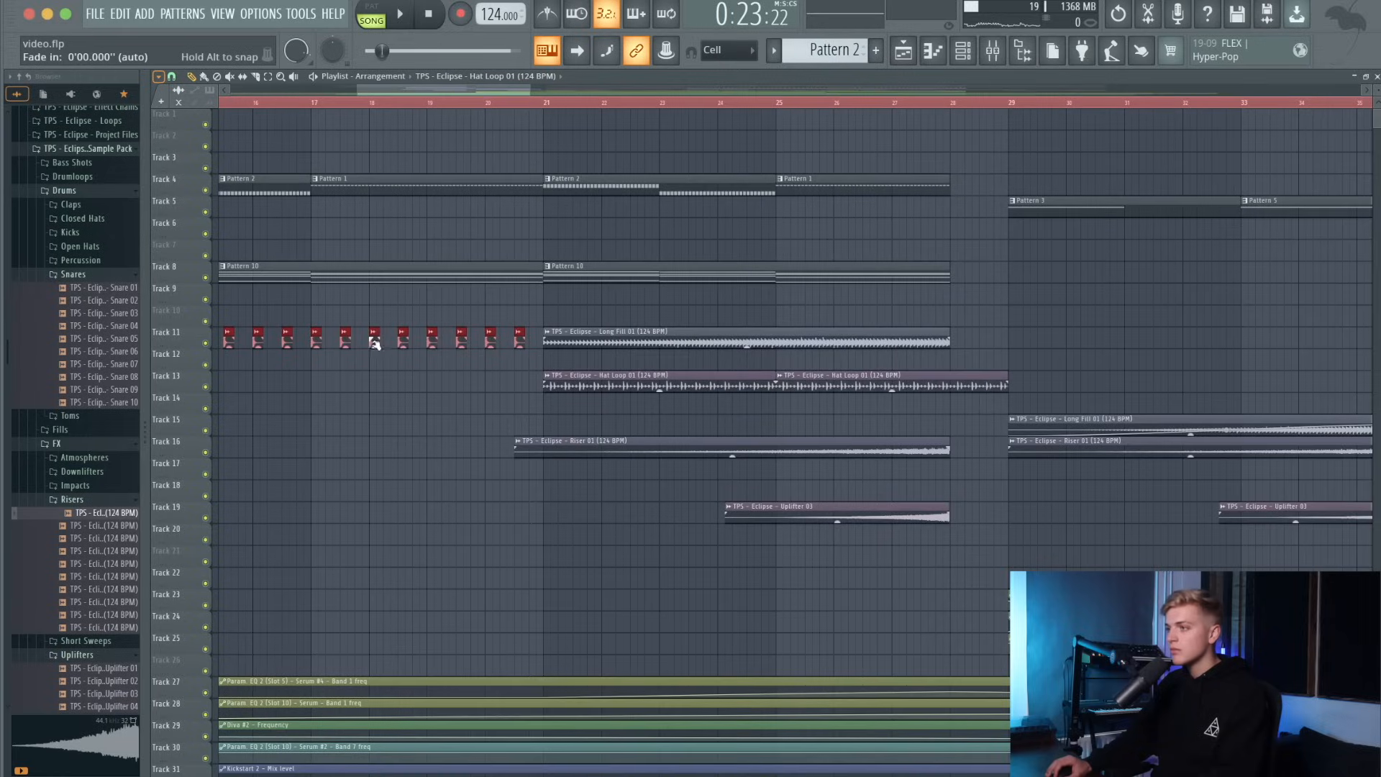
scroll(375, 338, "up", 4)
left_click_drag(376, 338, 707, 328)
left_click_drag(530, 319, 912, 321)
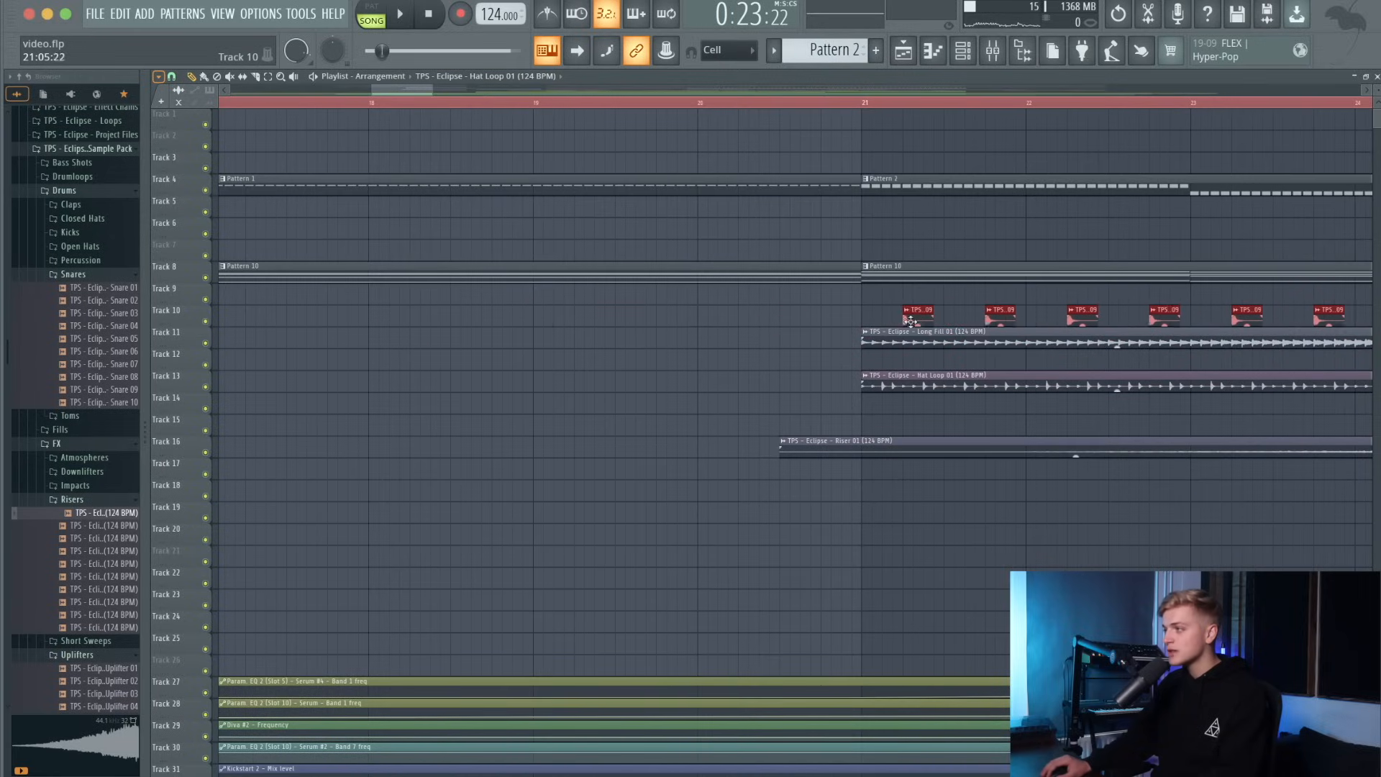
Trim the end of the second intro Hat Loop 01 clip to bar 28 and start playback.
scroll(914, 321, "down", 5)
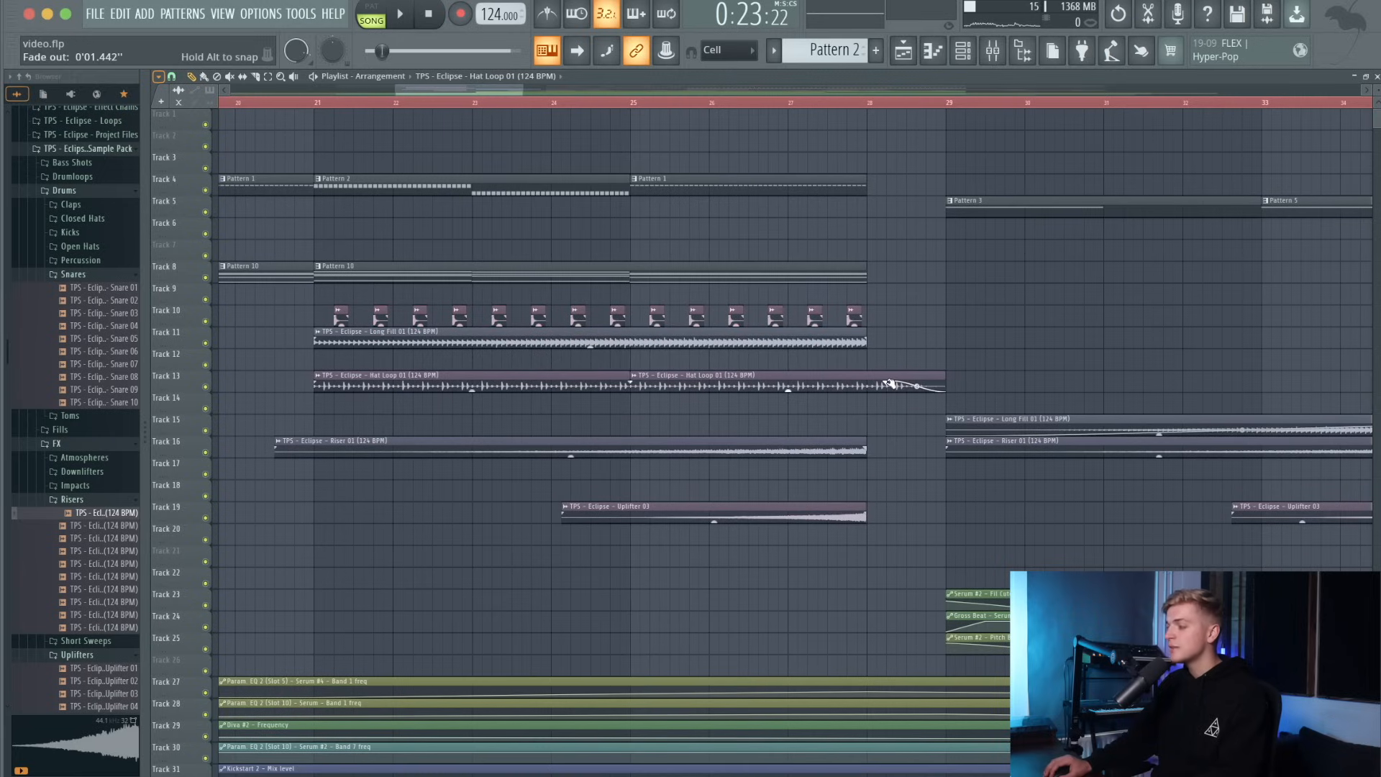
scroll(871, 382, "down", 8)
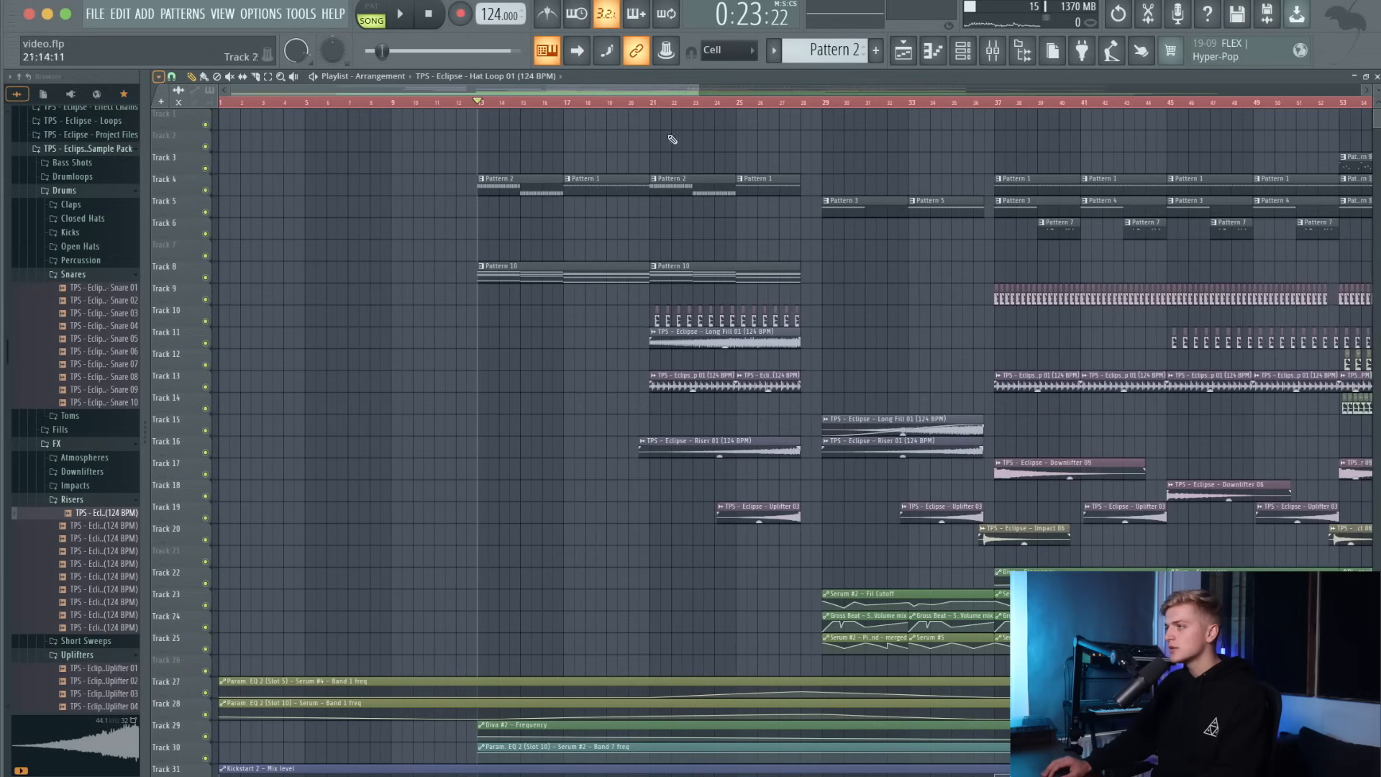
key("space")
Rearrange the intro drums so the clap clips sit on Track 11 and Long Fill 01 sits on Track 12.
mouse_move(842, 349)
left_mouse_down()
mouse_move(699, 311)
mouse_move(831, 346)
left_mouse_up()
scroll(792, 367, "down", 6)
scroll(722, 407, "down", 1)
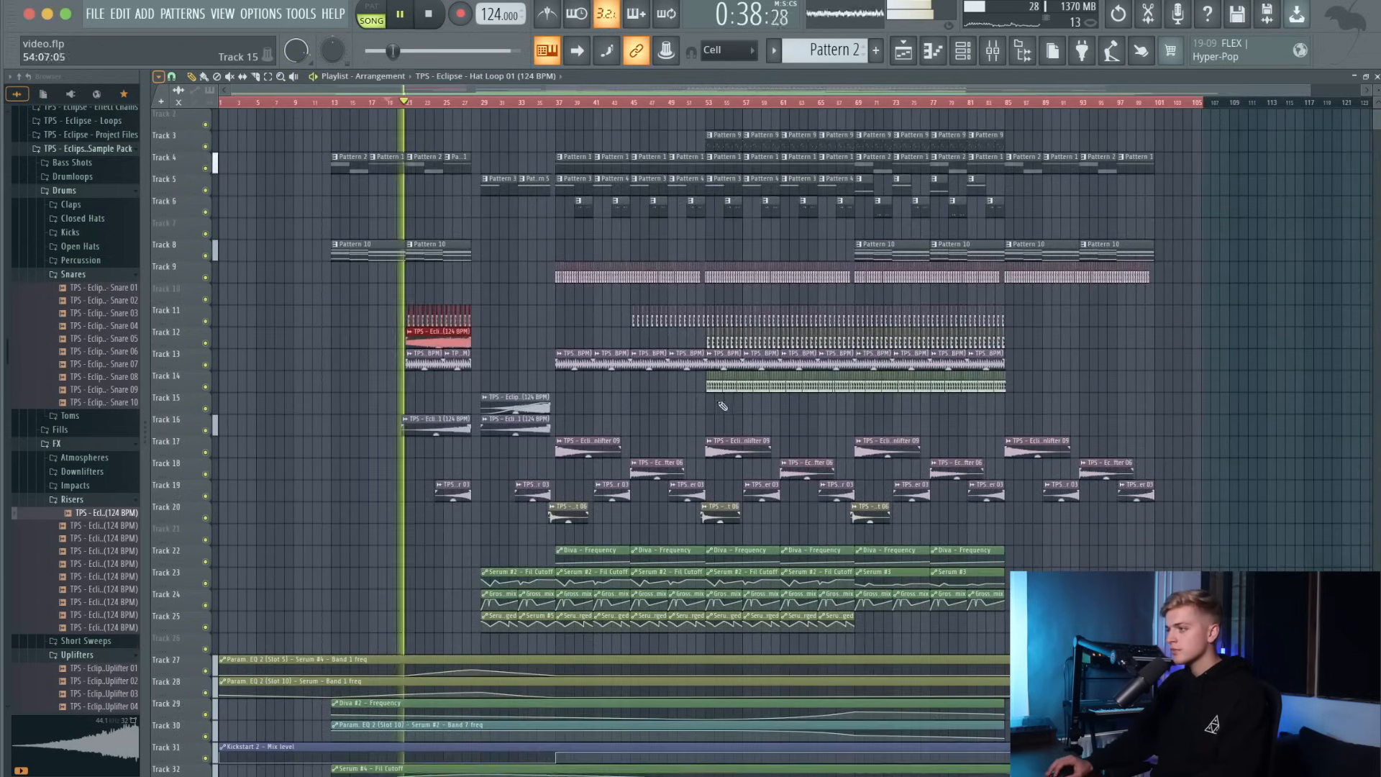
scroll(734, 408, "down", 1)
left_click(489, 363, "super")
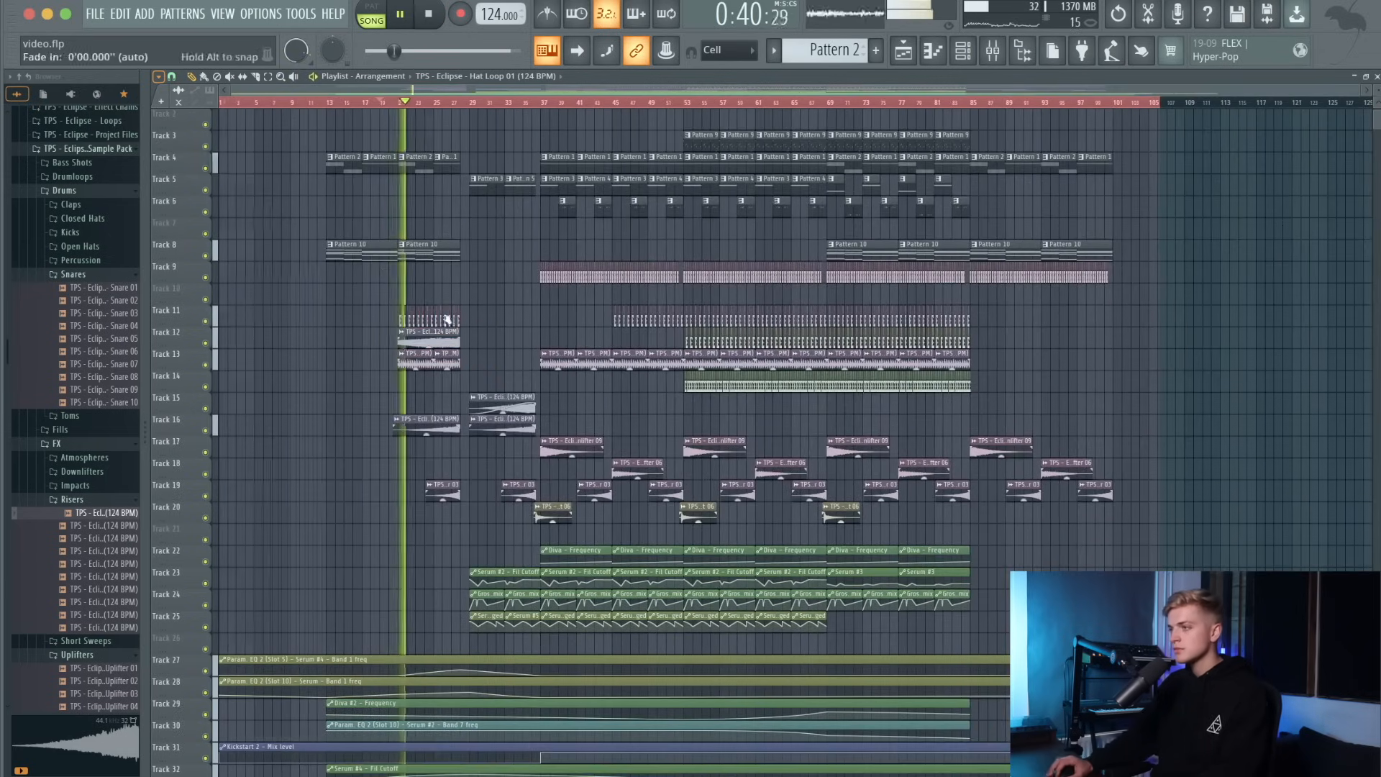
Try removing the last intro clap clips on Track 11 before bar 28 and undo the deletion.
scroll(447, 318, "up", 7)
scroll(545, 318, "down", 5)
right_click(542, 319)
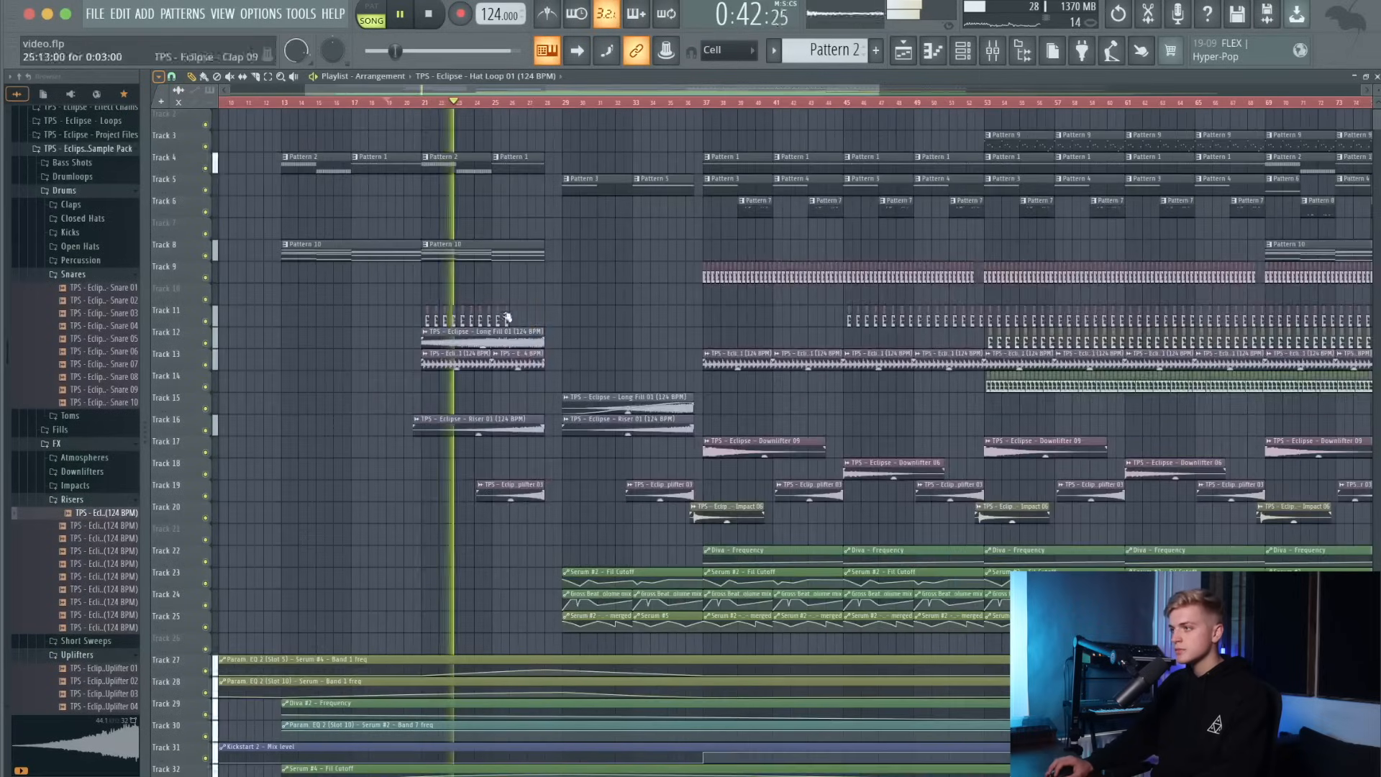
scroll(505, 318, "up", 7)
key("super+z")
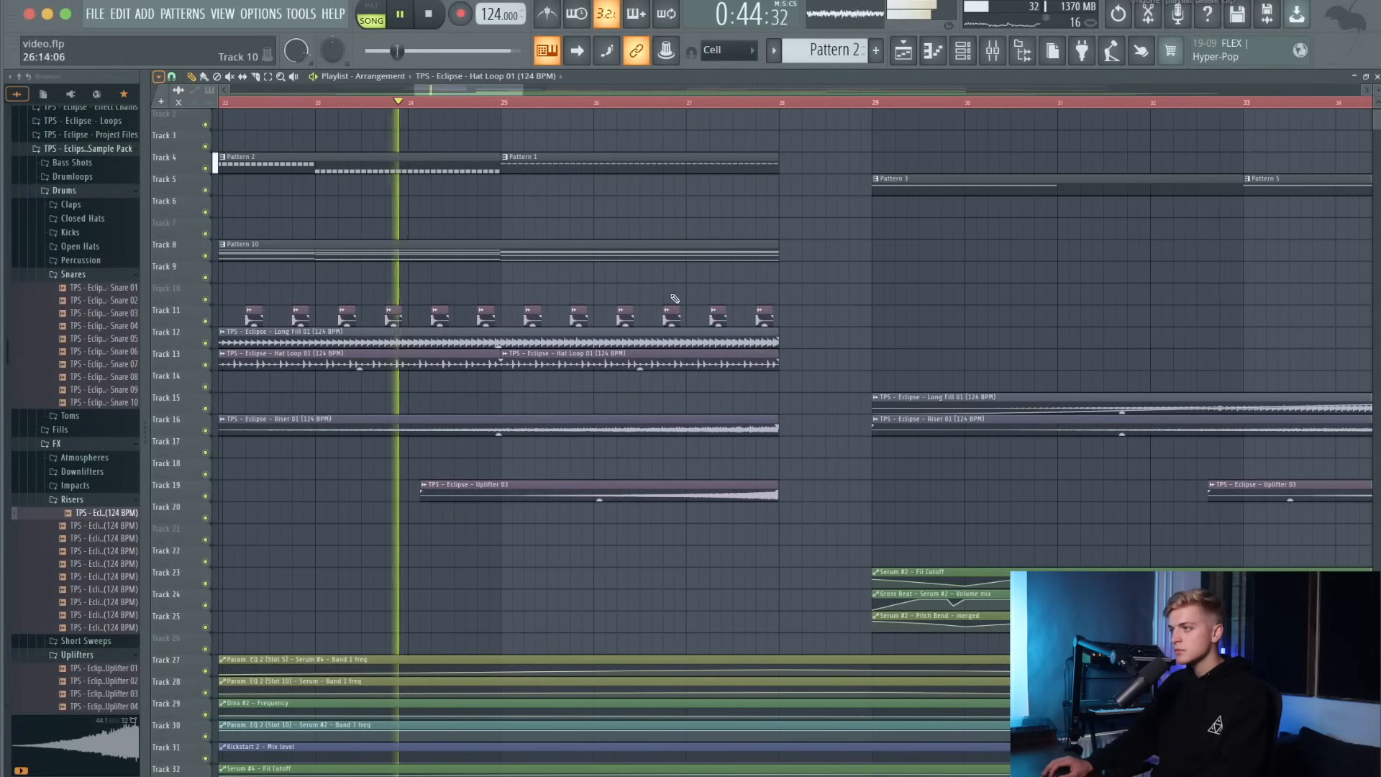
Collapse the Snares and FX folders in the browser and open the TPS - Eclipse - Vocals folder.
scroll(708, 308, "down", 2)
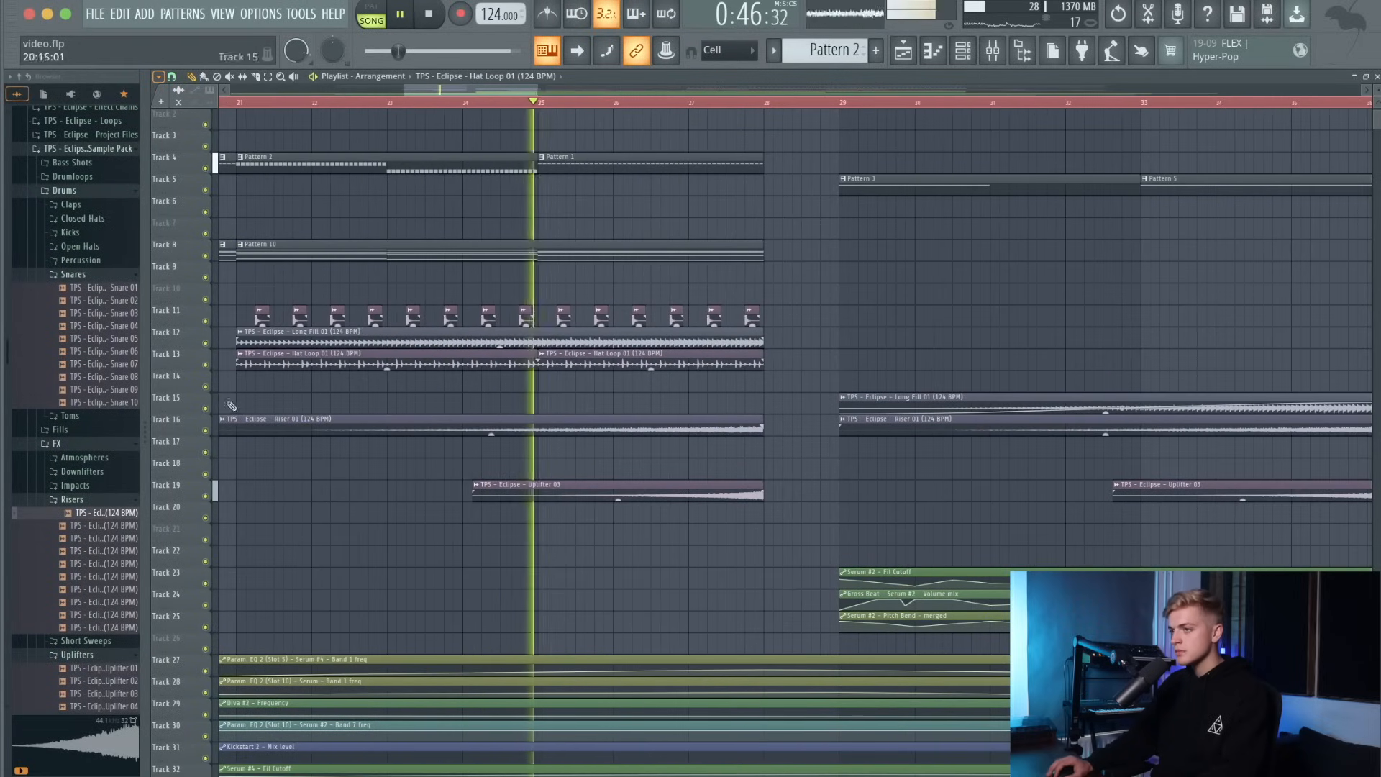
scroll(412, 413, "down", 3)
scroll(413, 412, "down", 3)
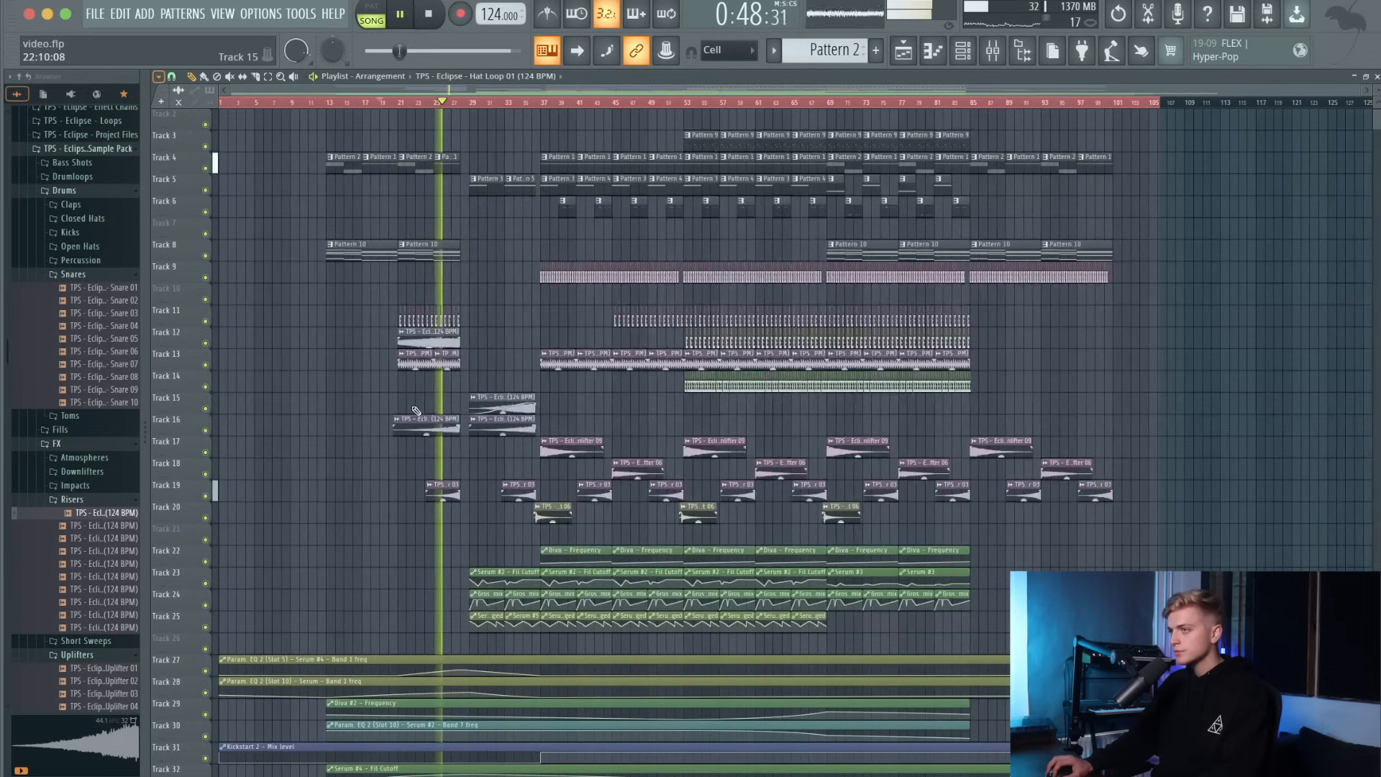
left_click(103, 278)
left_click(103, 317)
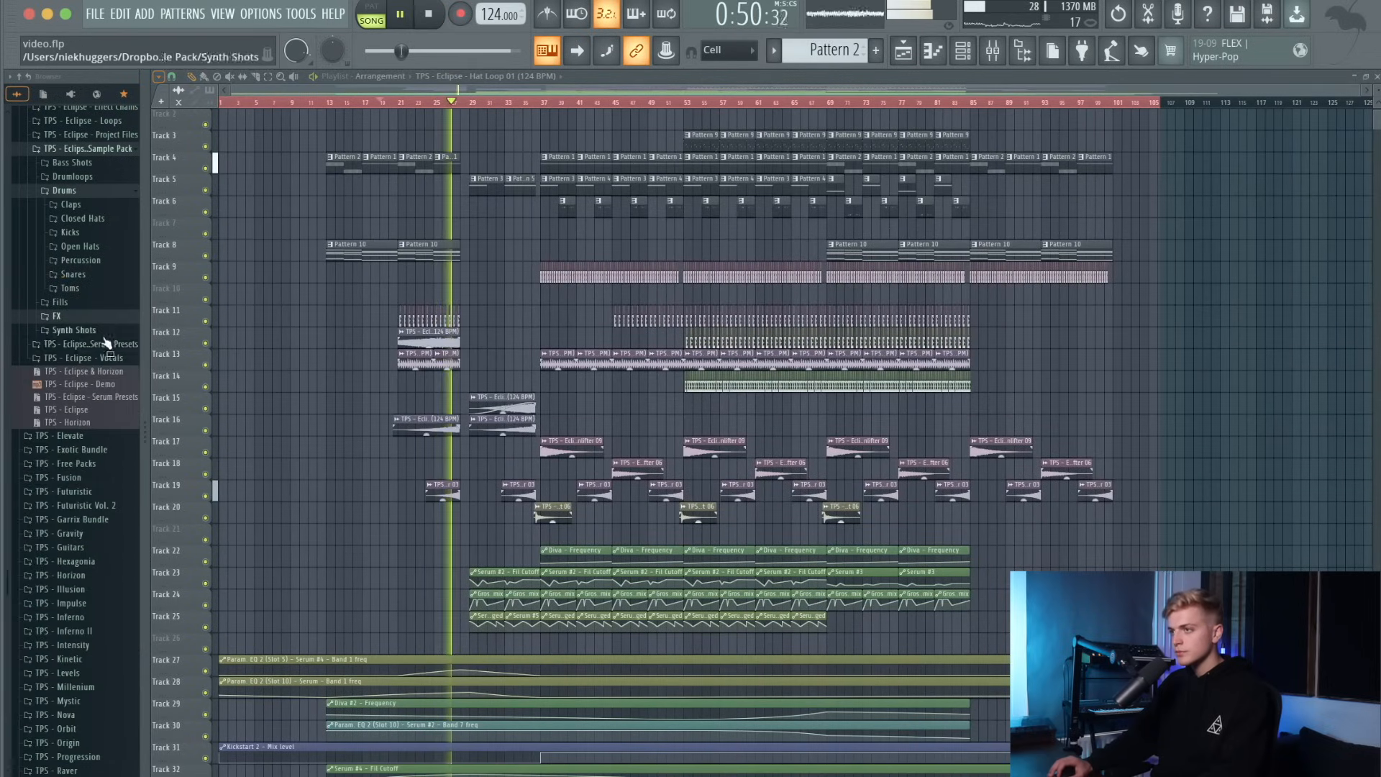
left_click(103, 332)
left_click(103, 332)
left_click(102, 332)
left_click(103, 332)
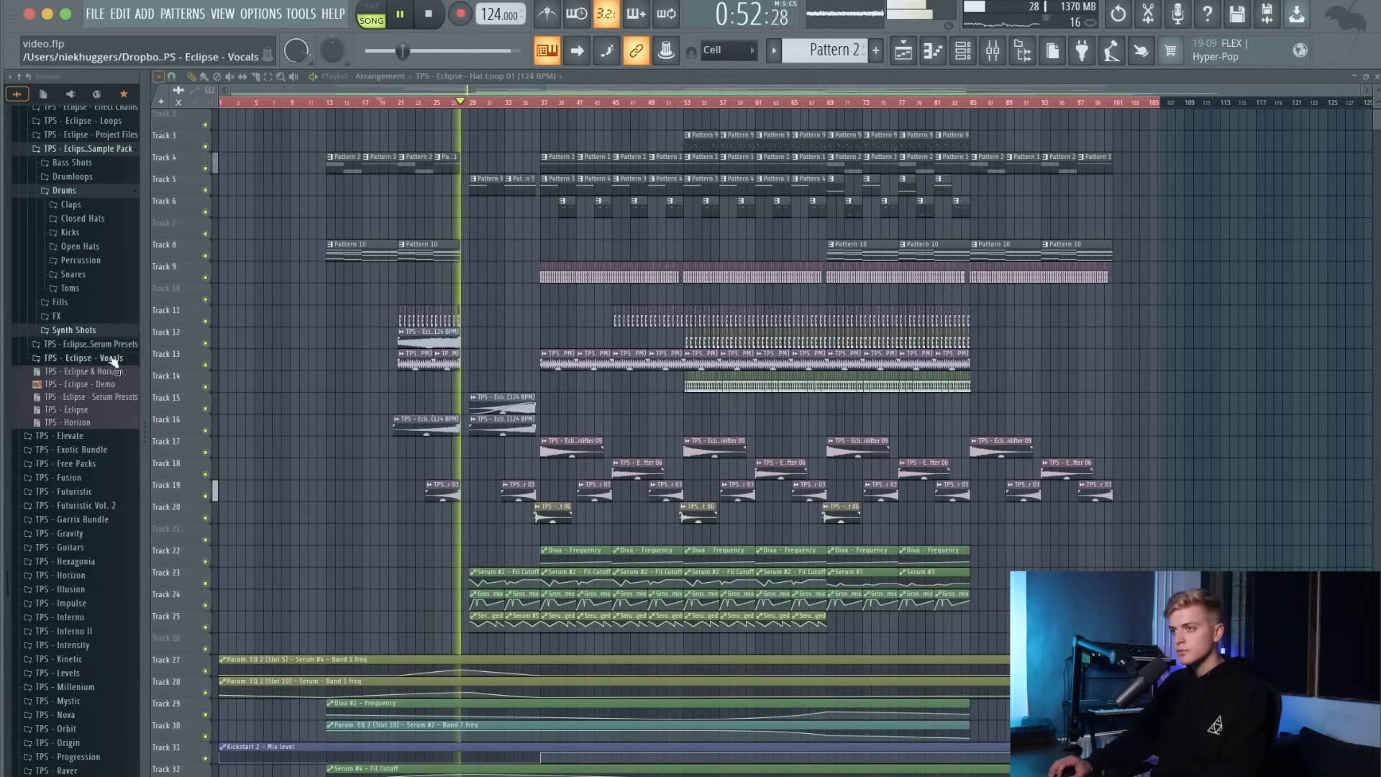
left_click(117, 360)
Audition the vocal samples in the upper part of the Vocals folder, down to Final Call.
left_click(104, 416)
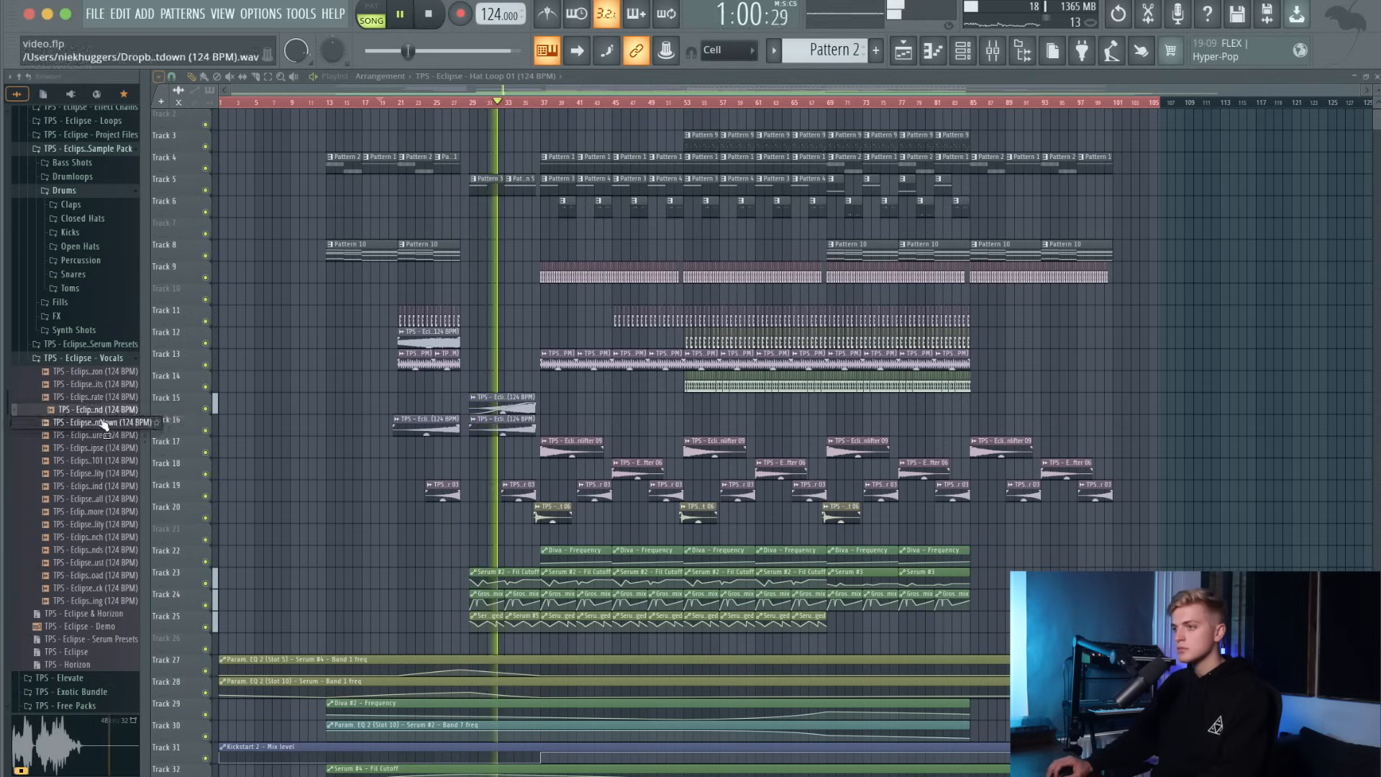
left_click(105, 423)
key("space")
left_click(103, 436)
key("space")
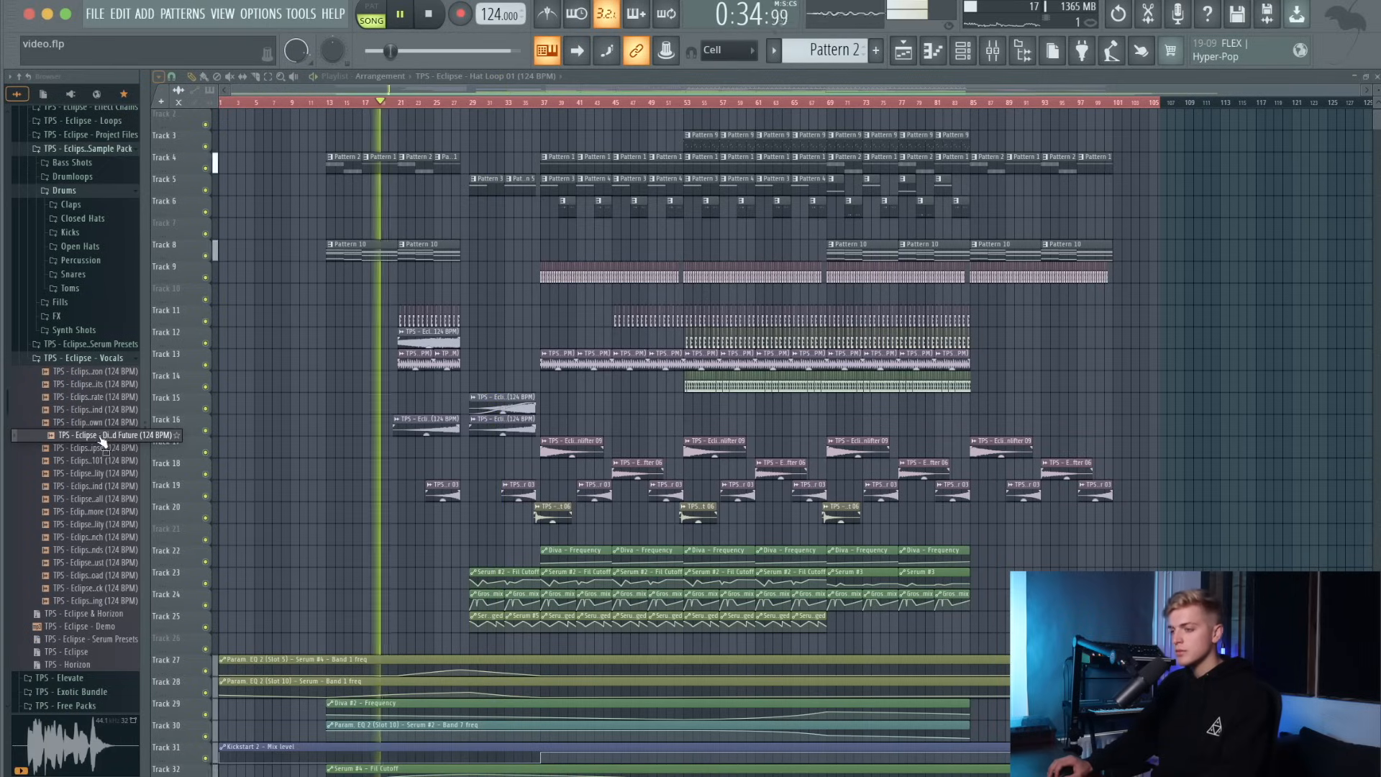
left_click(103, 448)
key("space")
left_click(103, 460)
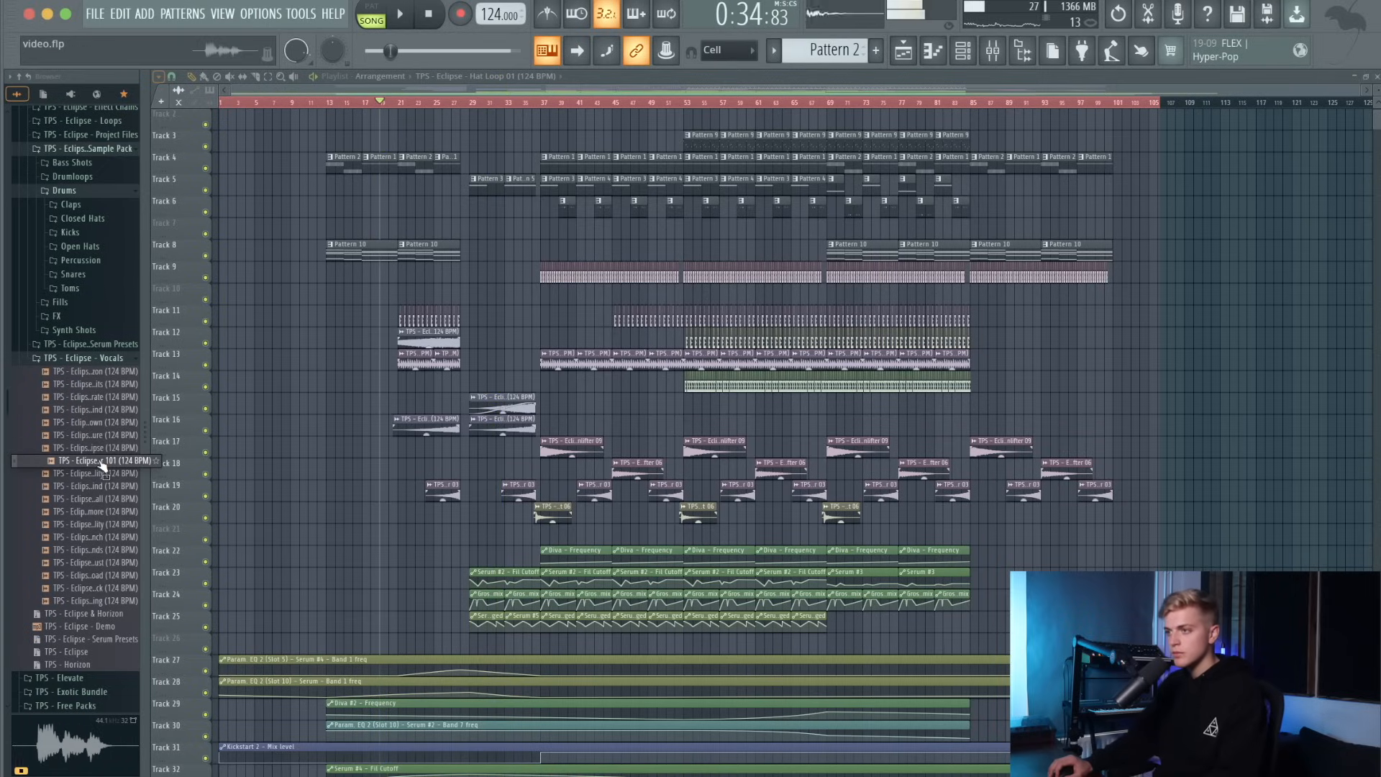
left_click(103, 474)
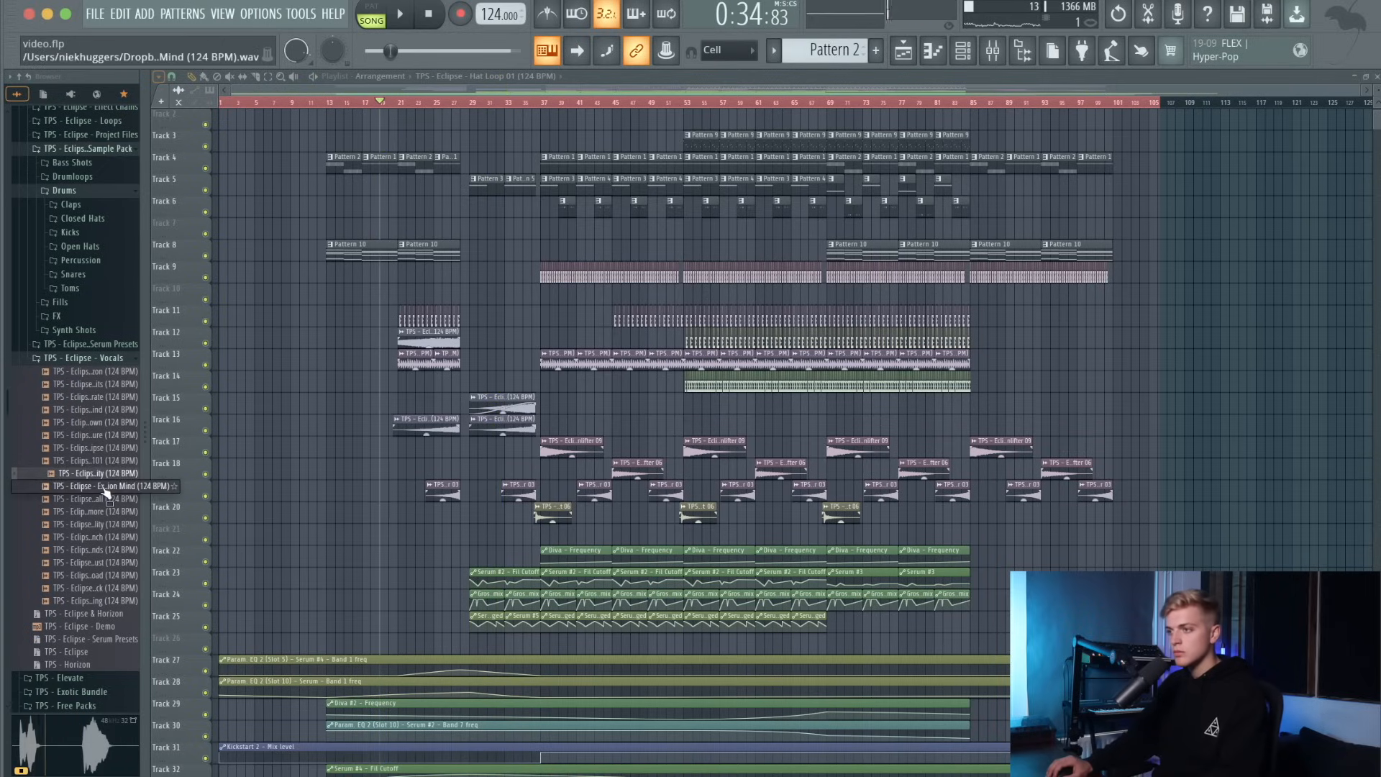
left_click(104, 488)
left_click(105, 500)
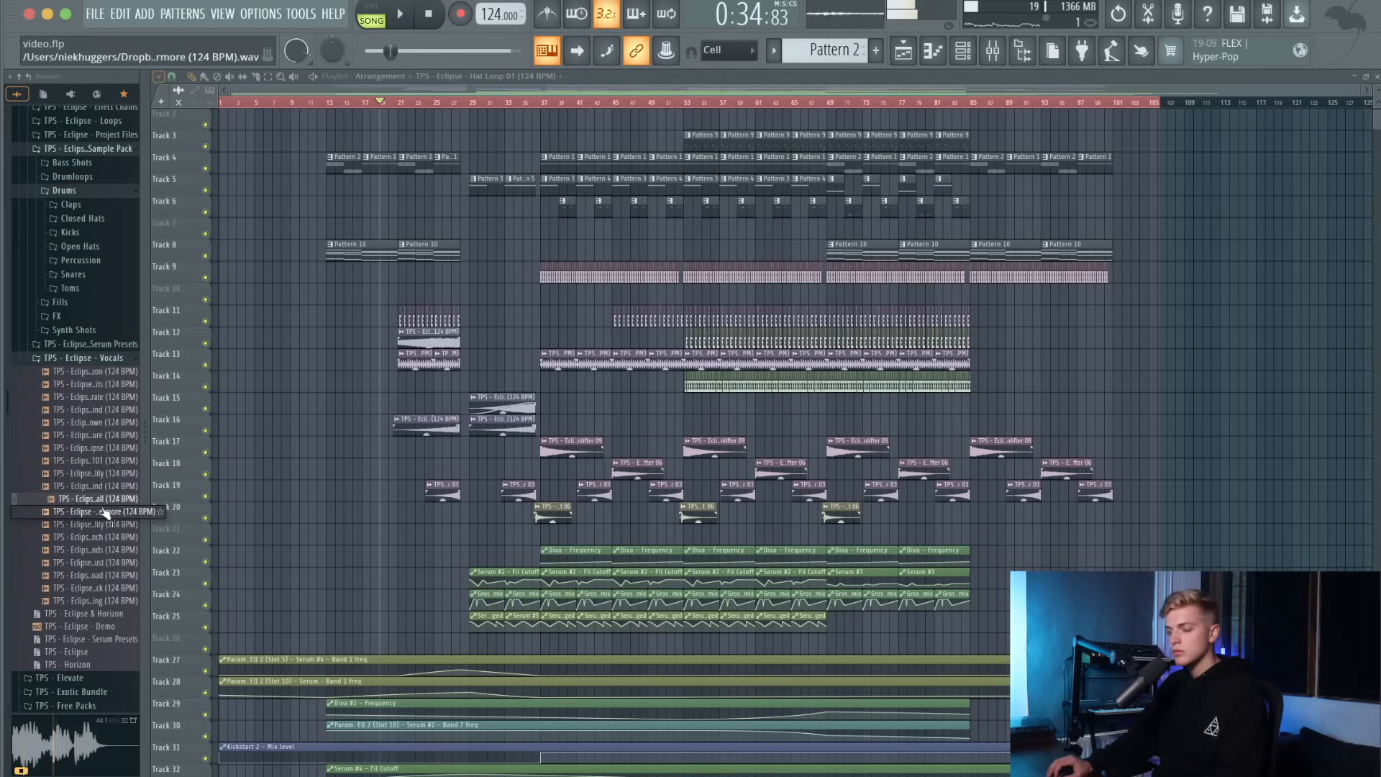
Try the Final Call vocal on Track 2 during playback, shifting it earlier so it ends at bar 37.
left_click_drag(463, 229, 519, 208)
scroll(519, 208, "up", 5)
scroll(474, 103, "left", 2)
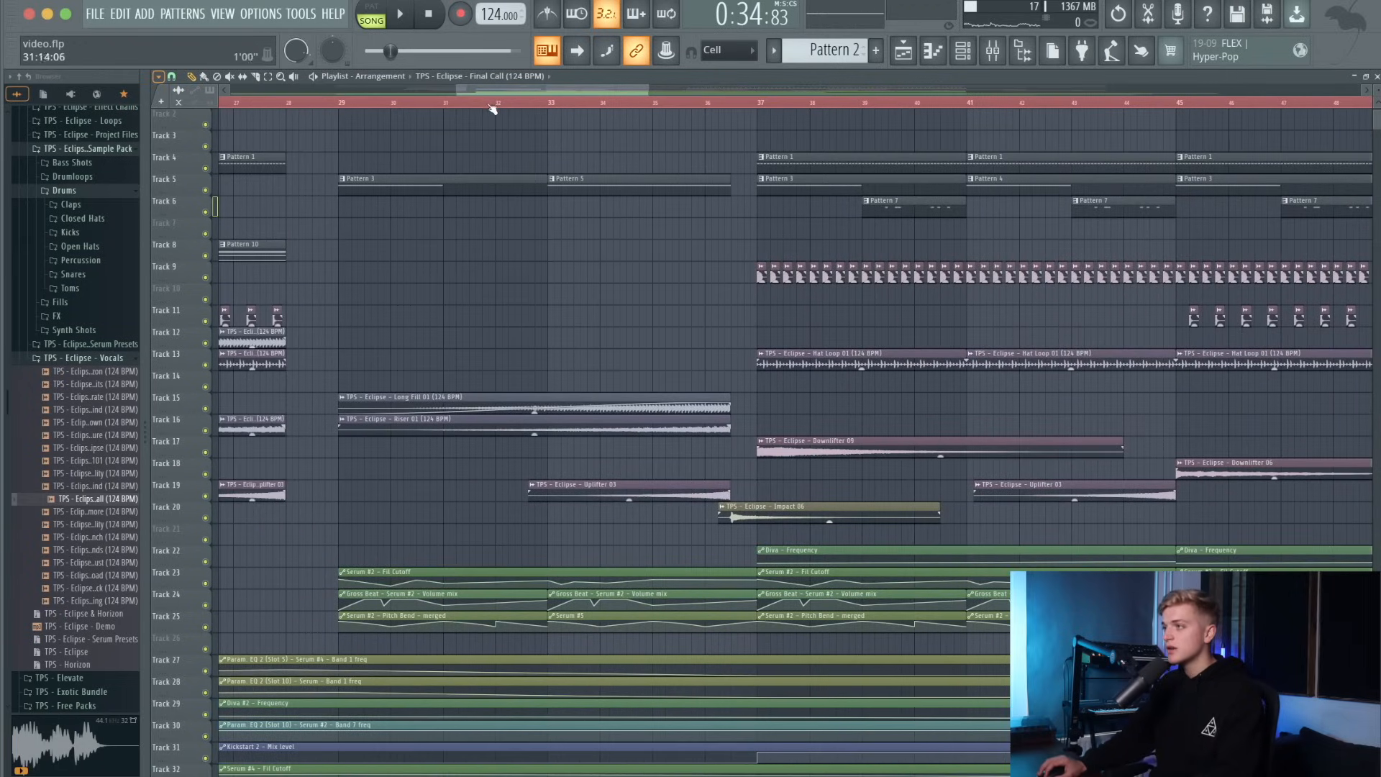
scroll(746, 131, "up", 1)
key("space")
left_click(745, 135)
scroll(587, 140, "down", 3)
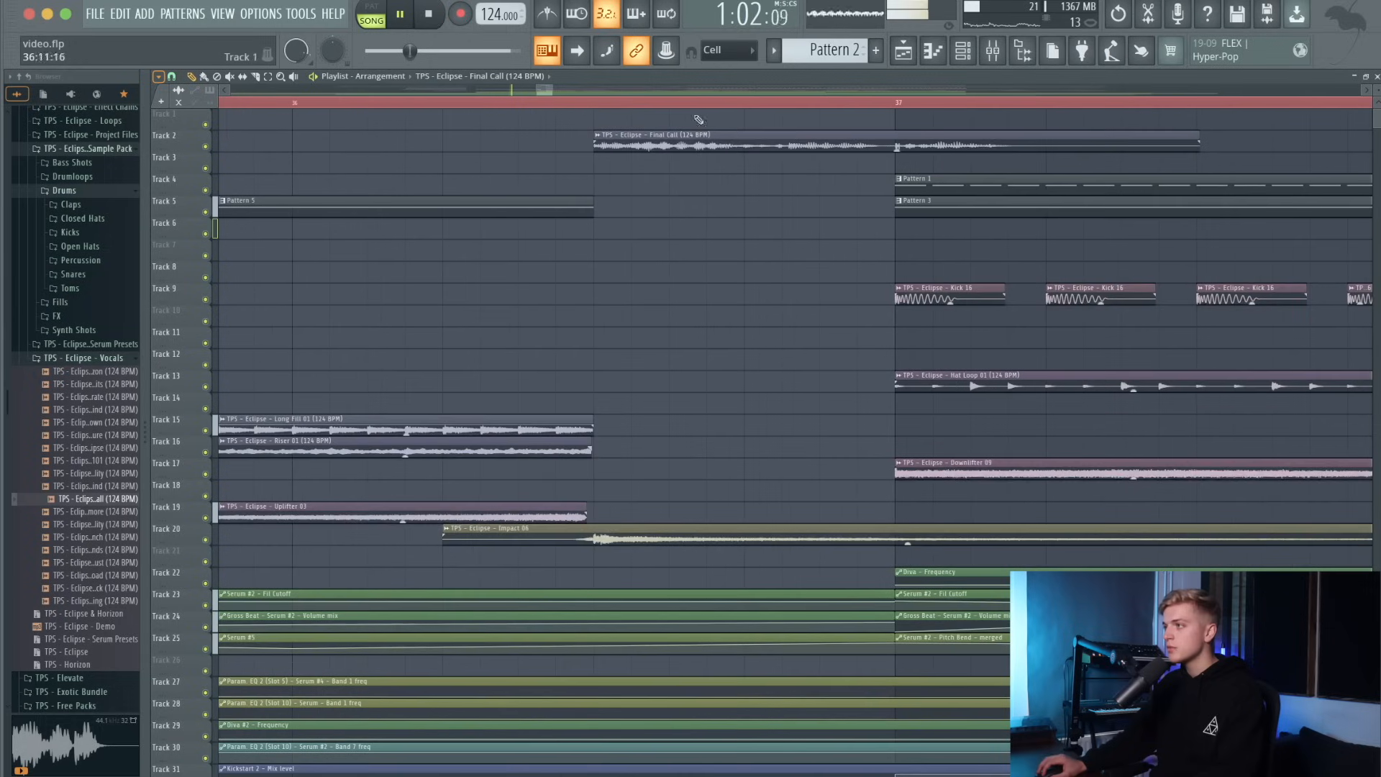
scroll(586, 140, "up", 4)
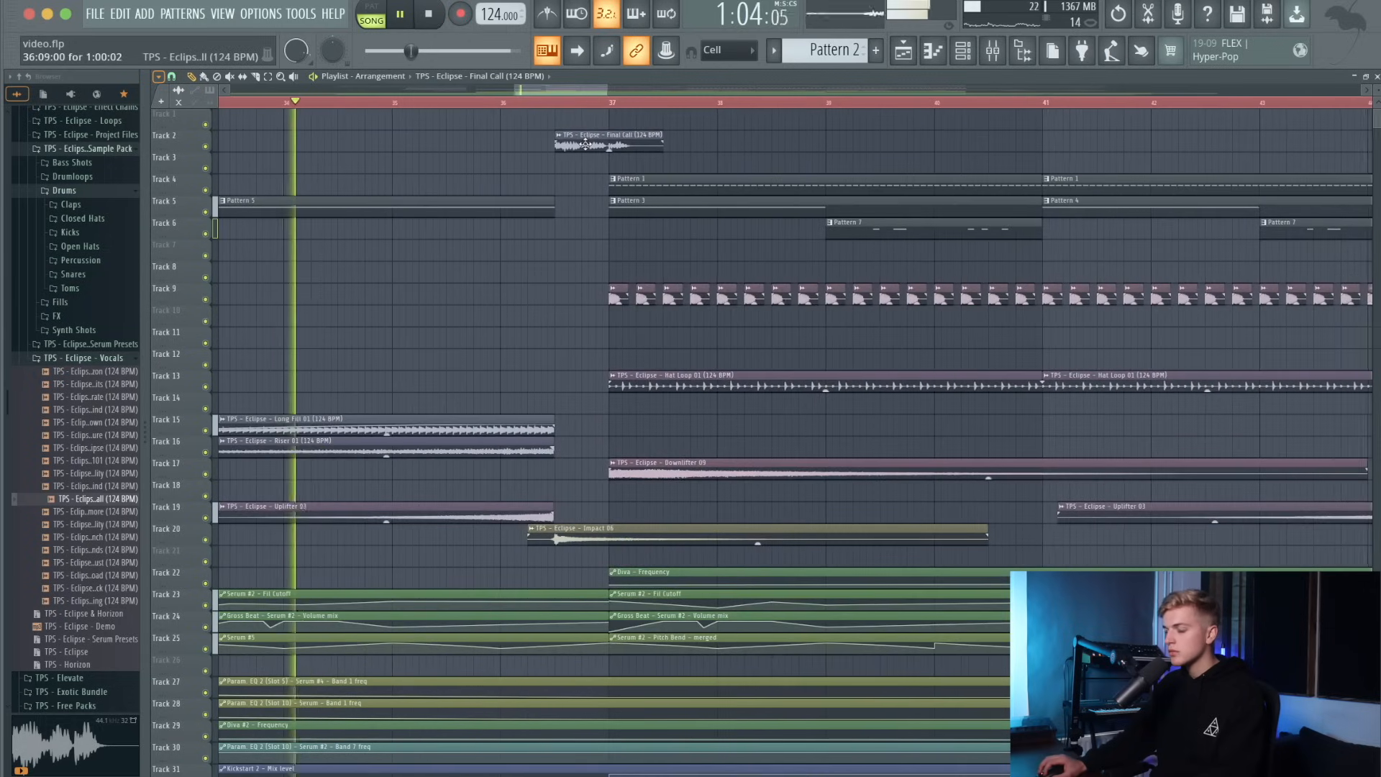
left_click_drag(586, 144, 530, 142)
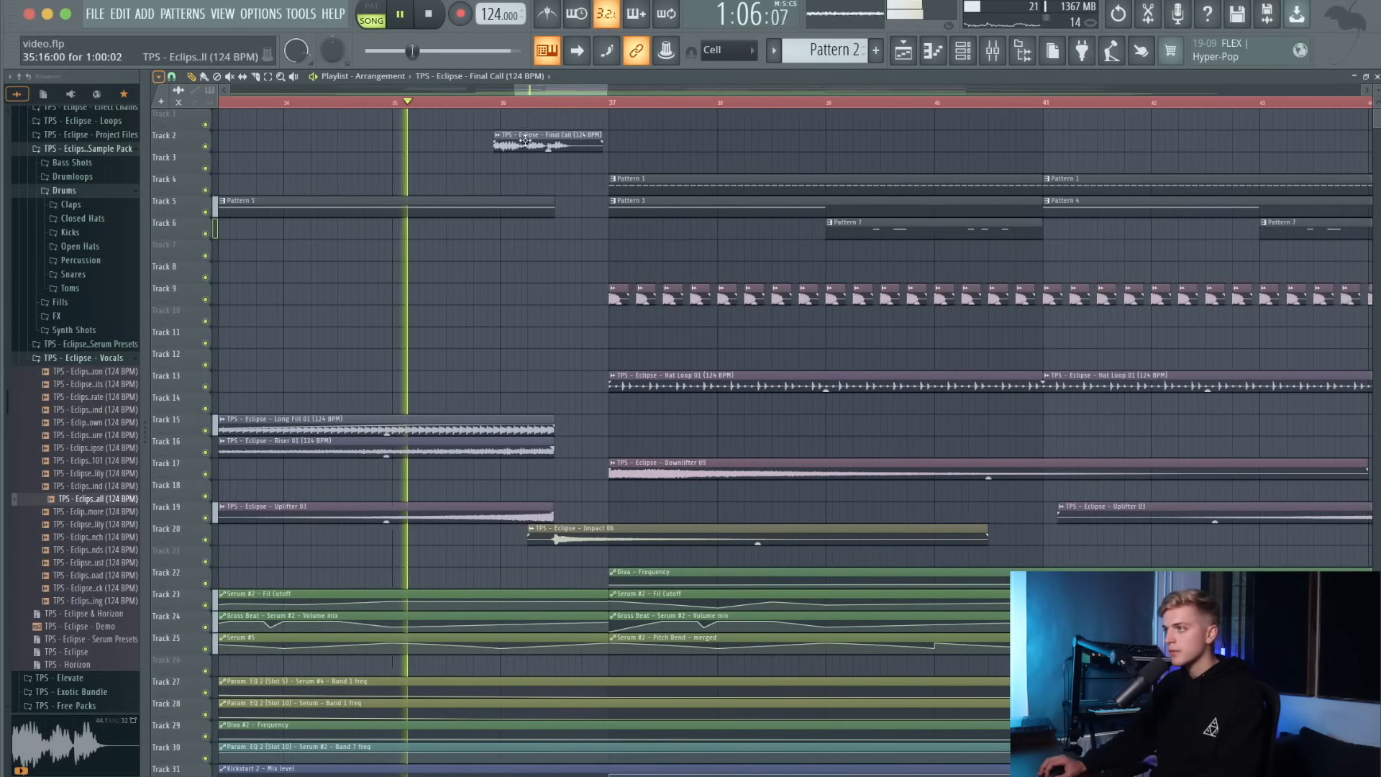
Lower the Final Call clip's channel volume, replay the section and delete the clip from Track 2.
double_click(530, 143)
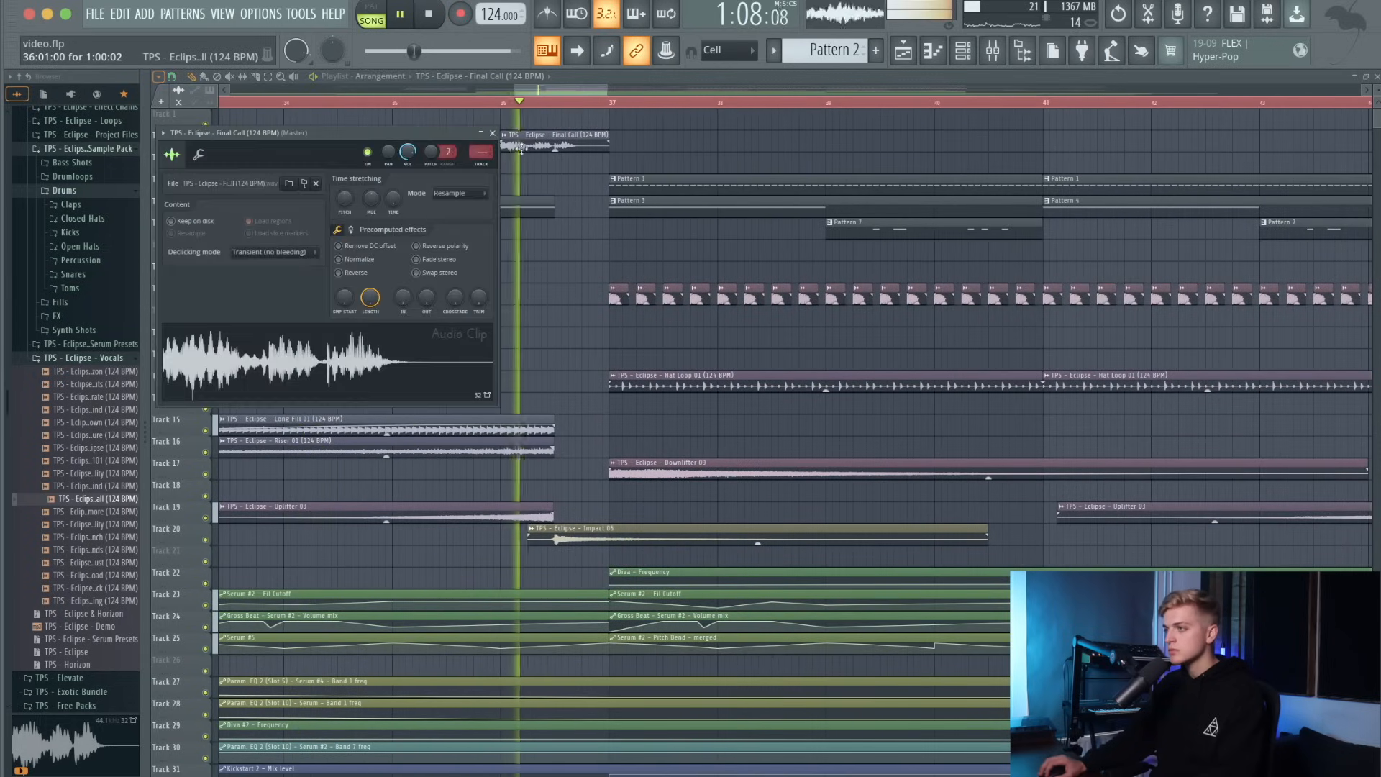
left_click_drag(408, 152, 408, 190)
key("space")
key("space")
left_click(462, 102)
double_click(554, 146)
right_click(550, 145, "alt")
key("space")
key("space")
right_click(552, 145)
key("space")
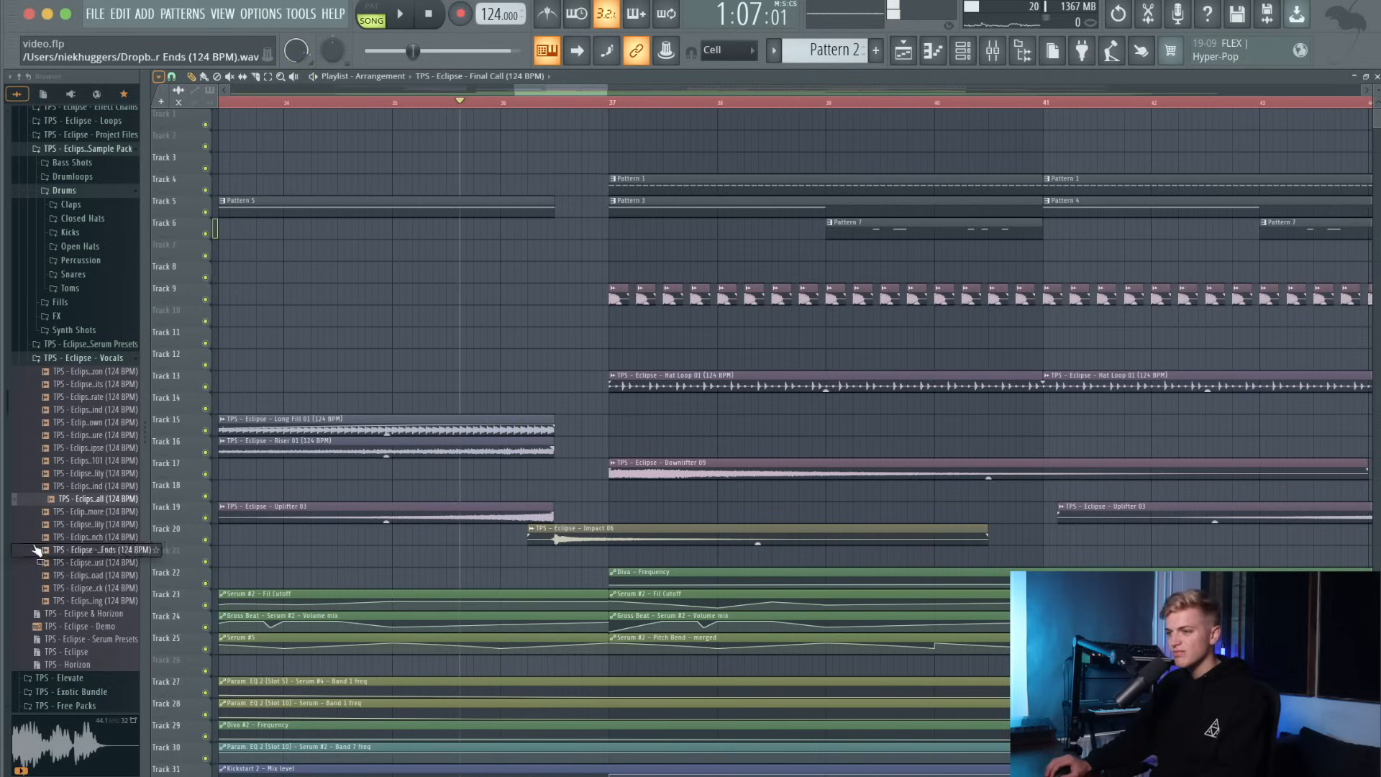
Audition the remaining vocal samples at the end of the Vocals folder, down to Transcending.
left_click(56, 552)
key("space")
left_click(62, 563)
key("space")
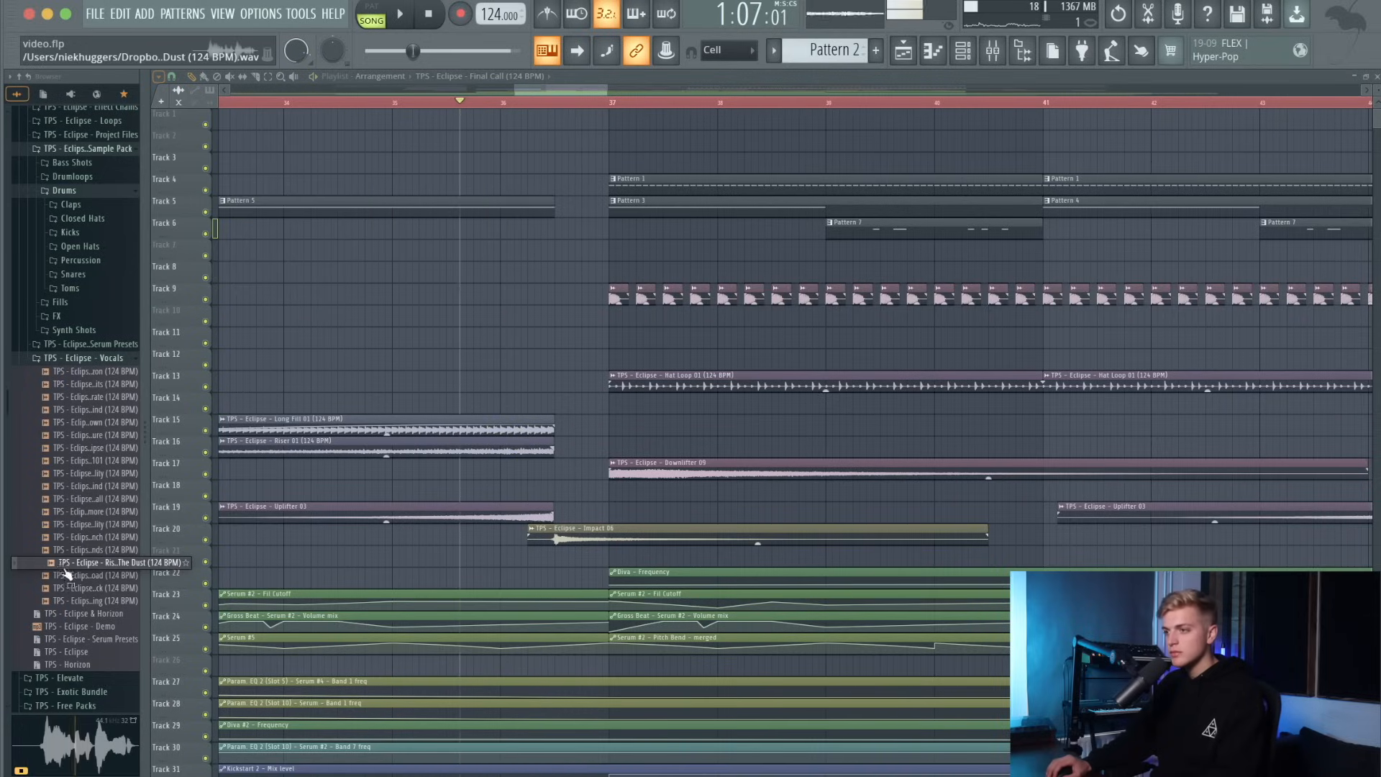
left_click(68, 575)
left_click(73, 588)
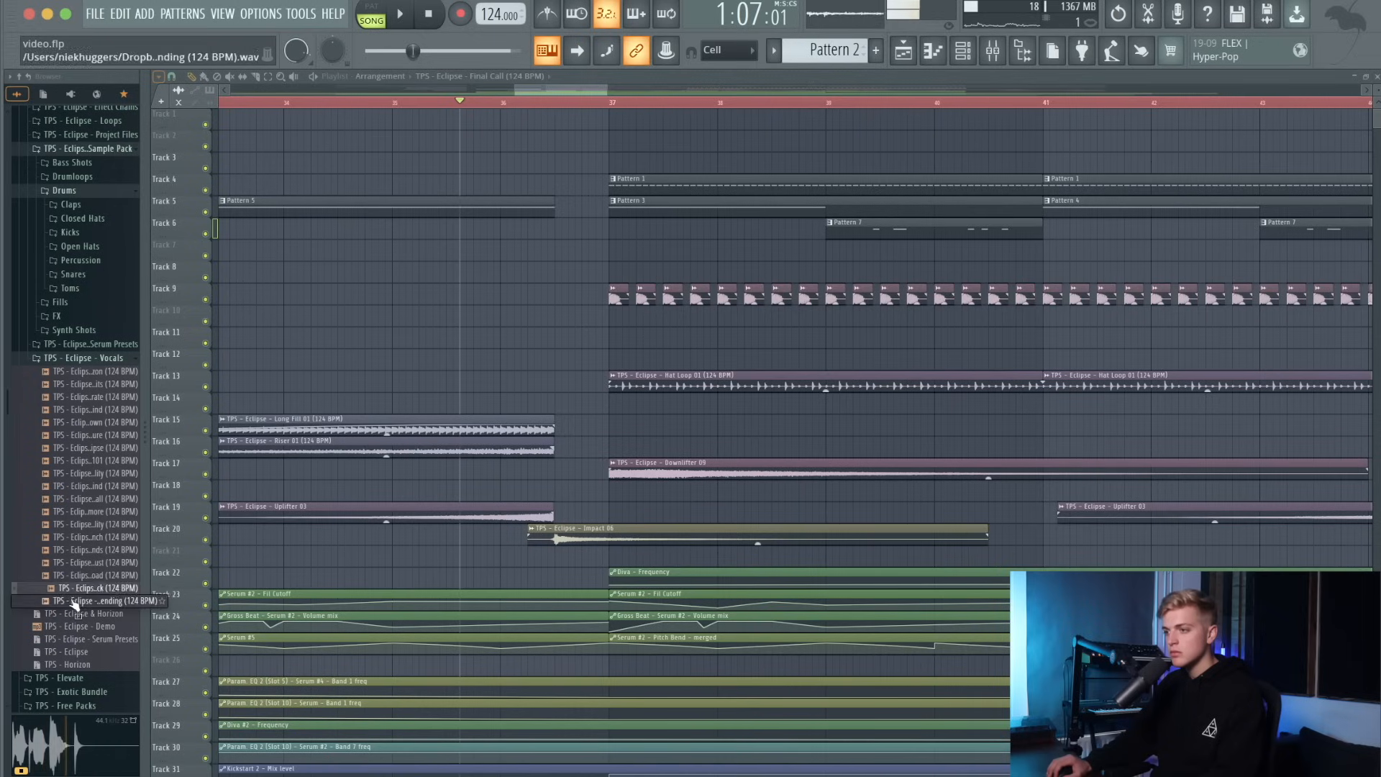
left_click(73, 601)
Try the Transcending vocal on Track 1 just before bar 37, then remove the clip.
left_click_drag(75, 604, 572, 121)
key("space")
double_click(604, 121)
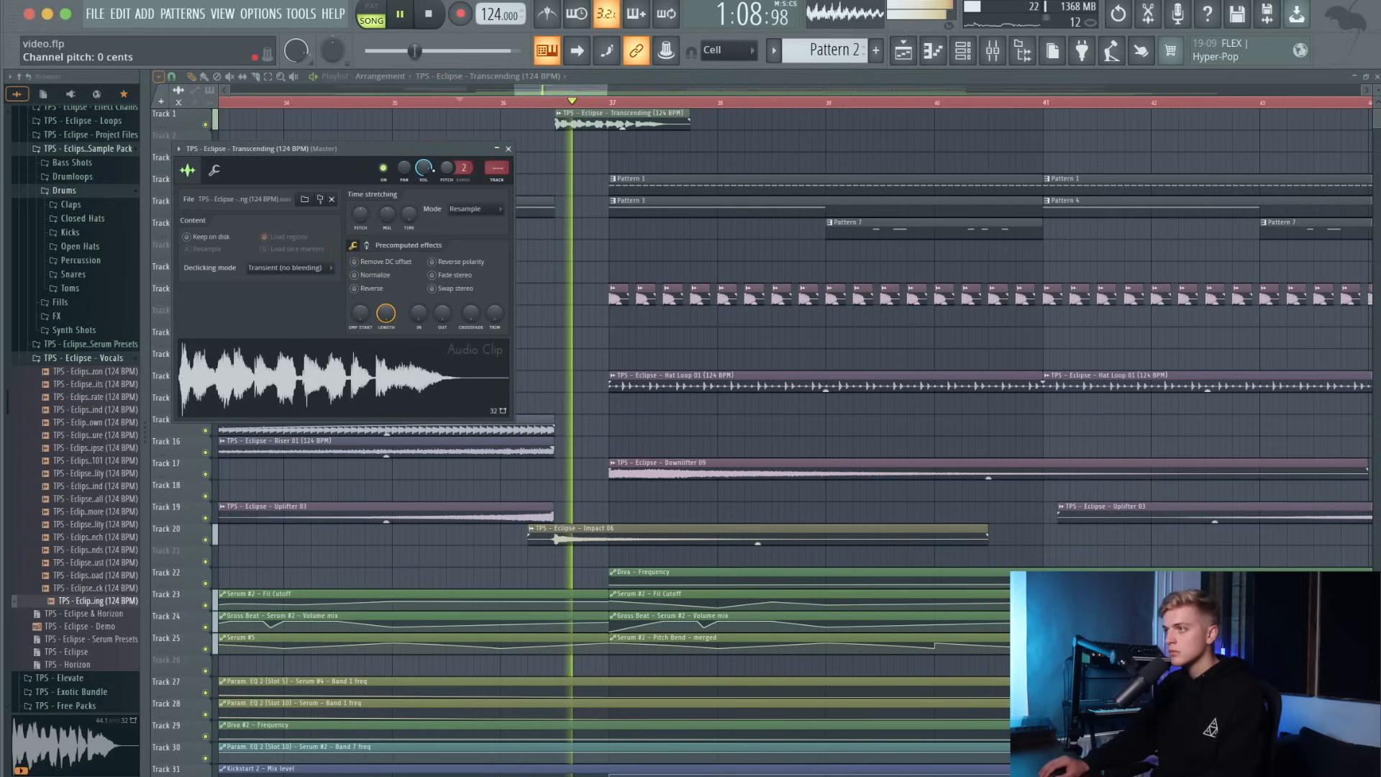
key("space")
left_click(508, 149)
key("space")
right_click(575, 121)
key("space")
Audition the first vocals in the folder and place Beyond The Horizon on Track 1 from bar 35 to 37.
left_click(97, 402)
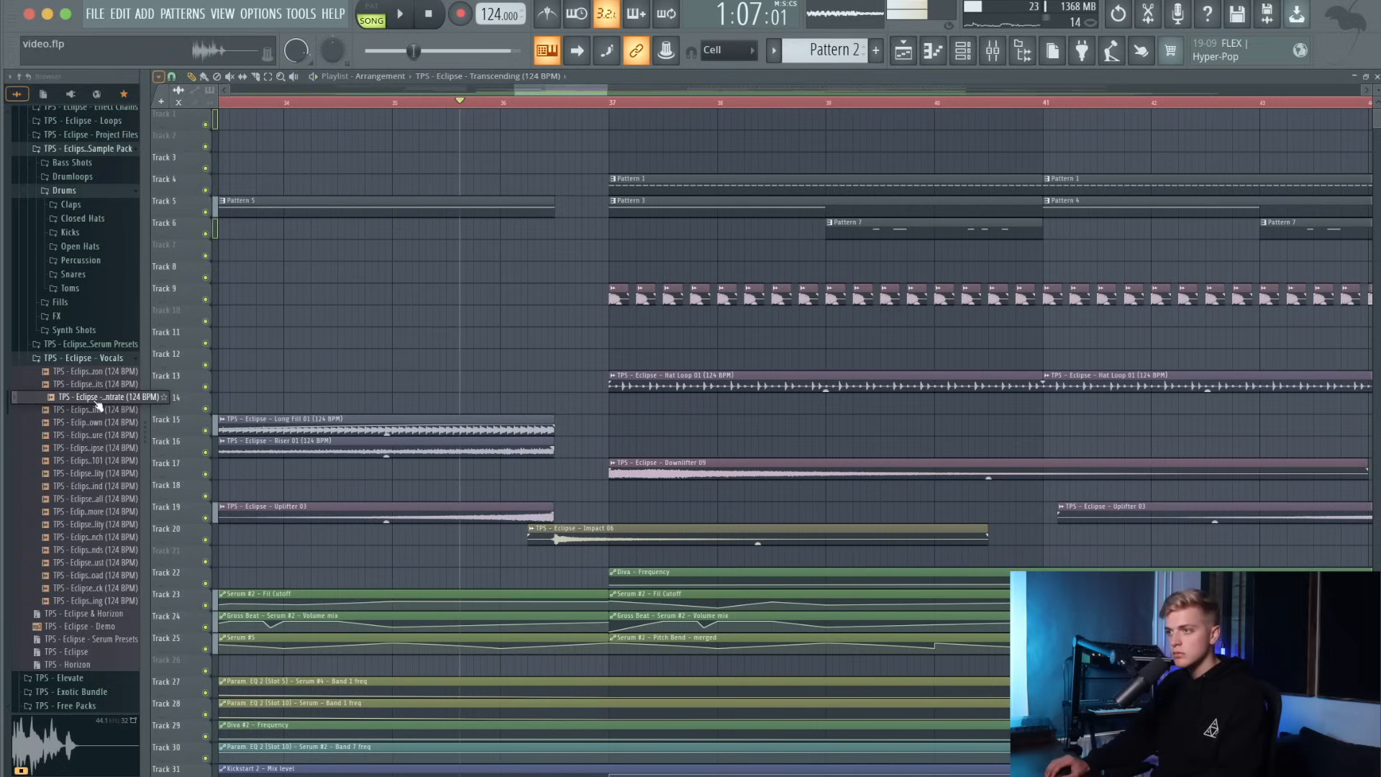
left_click(101, 386)
left_click(101, 410)
scroll(372, 306, "down", 5)
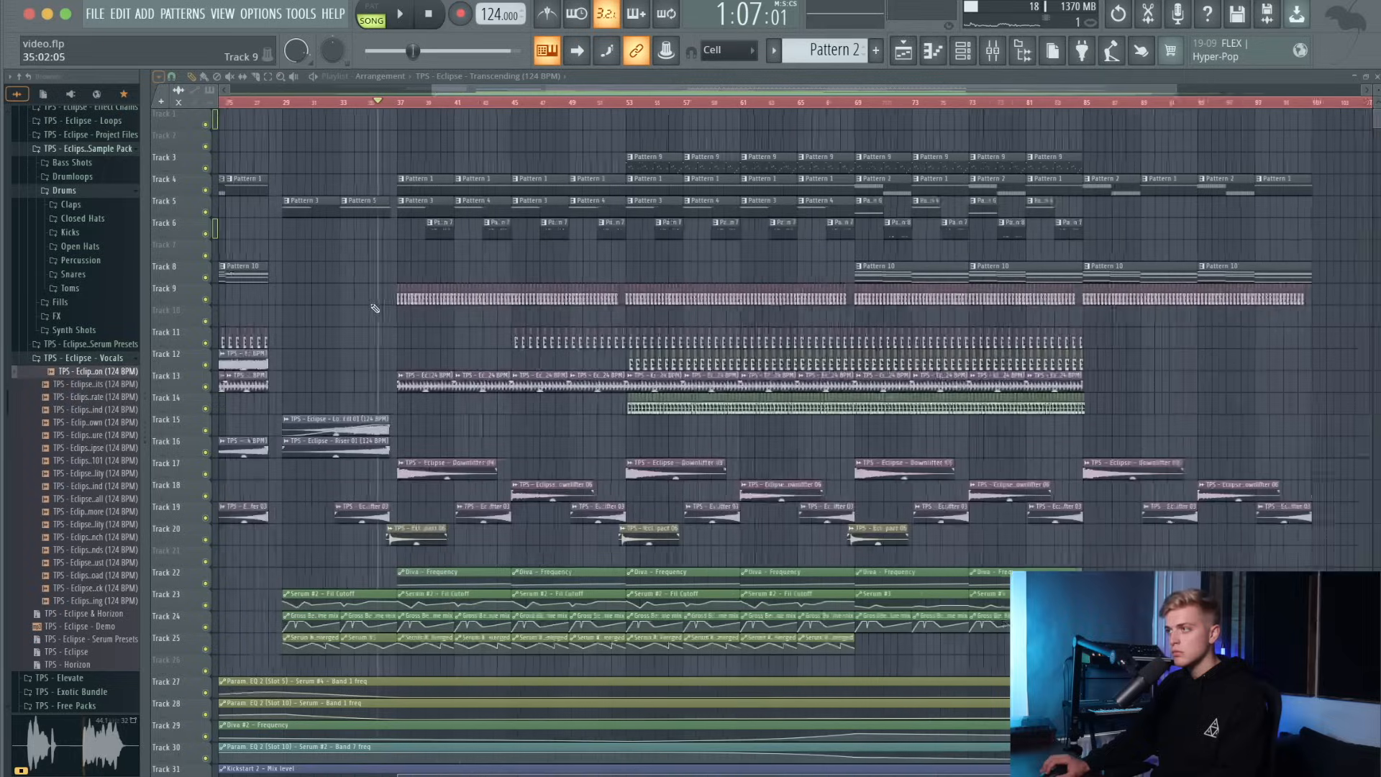
left_click_drag(323, 127, 345, 120)
left_click(336, 102)
key("space")
scroll(335, 108, "up", 5)
right_click(456, 128)
left_click_drag(603, 121, 675, 115)
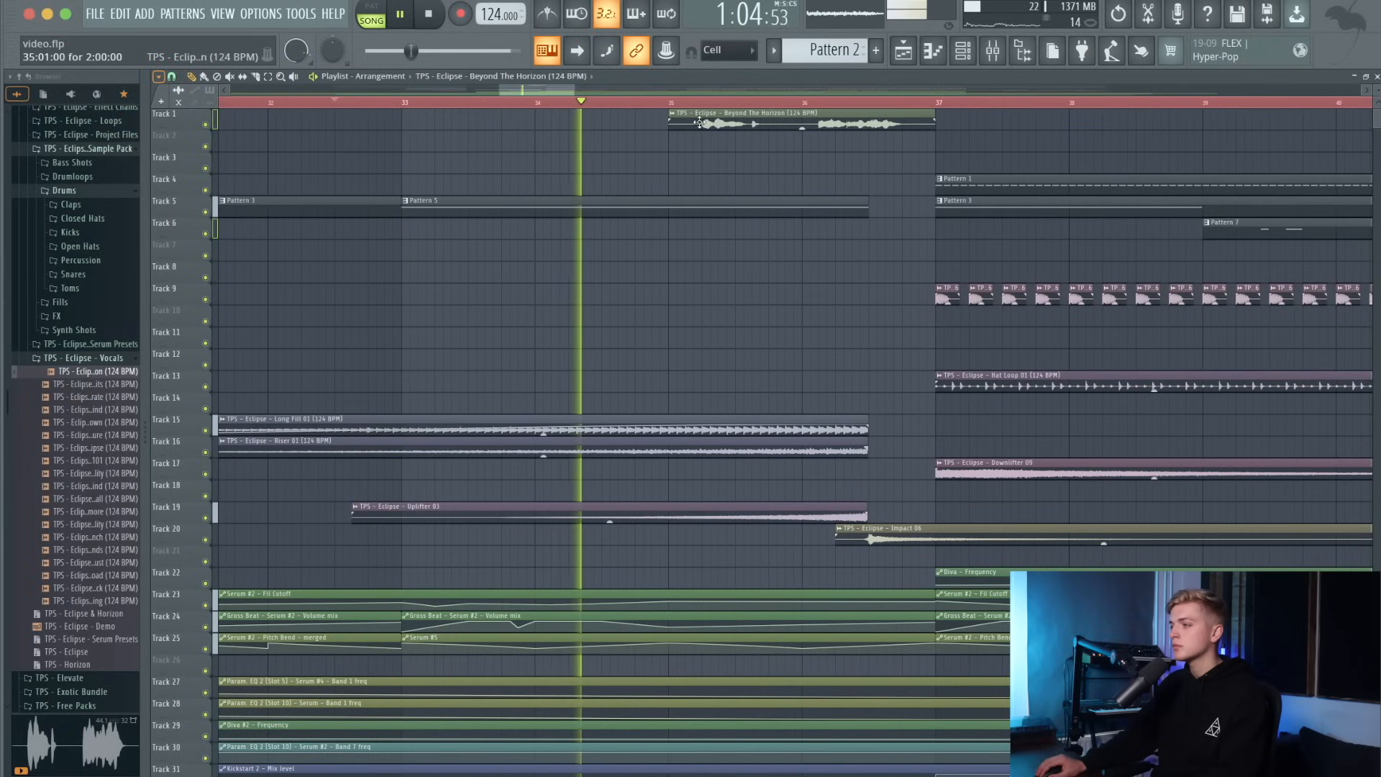
Set the Beyond The Horizon channel volume to 53% and trim the clip's start to bar 36.
double_click(677, 117)
scroll(438, 184, "down", 4)
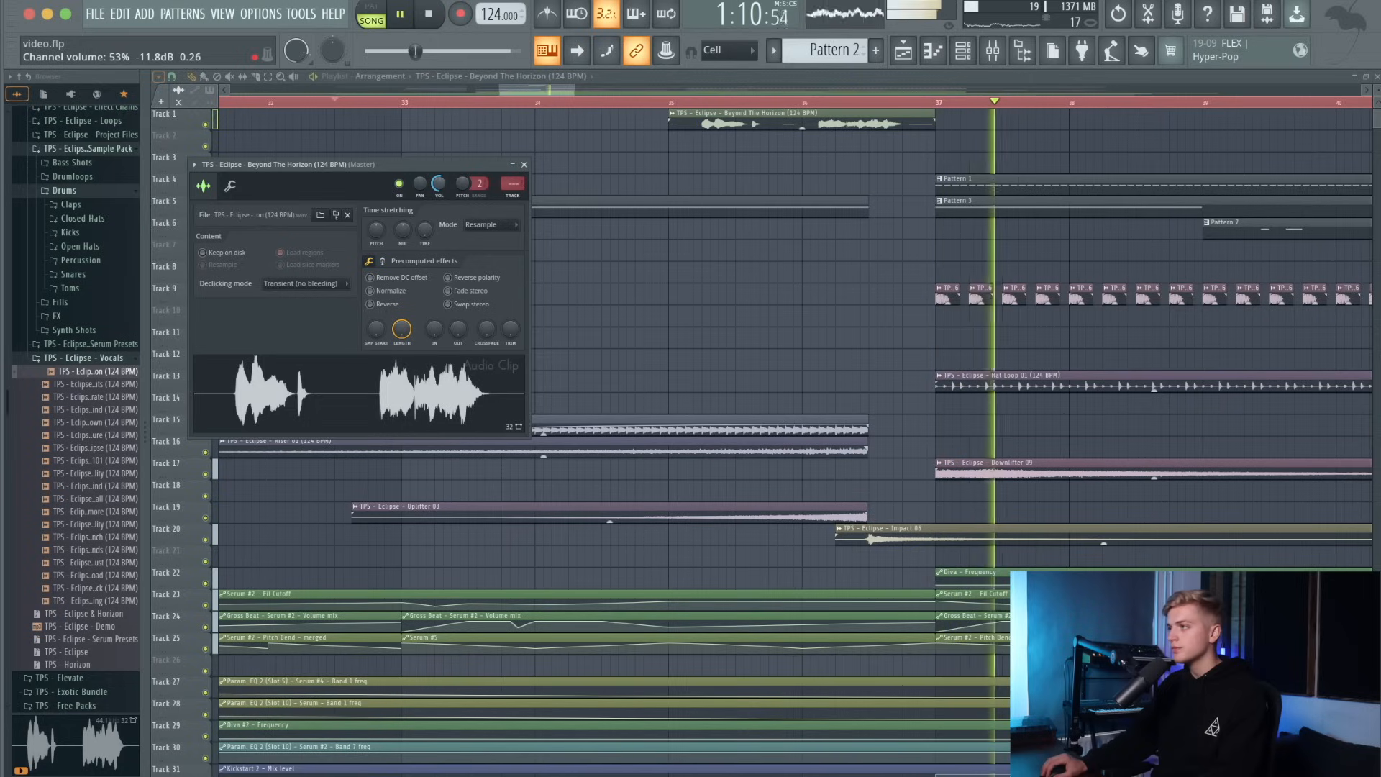
left_click_drag(668, 115, 802, 115)
key("space")
key("space")
Route Beyond The Horizon to mixer Insert 41 and load Fruity Delay 3 in its slot 4.
double_click(807, 115)
scroll(759, 228, "right", 1)
key("F9")
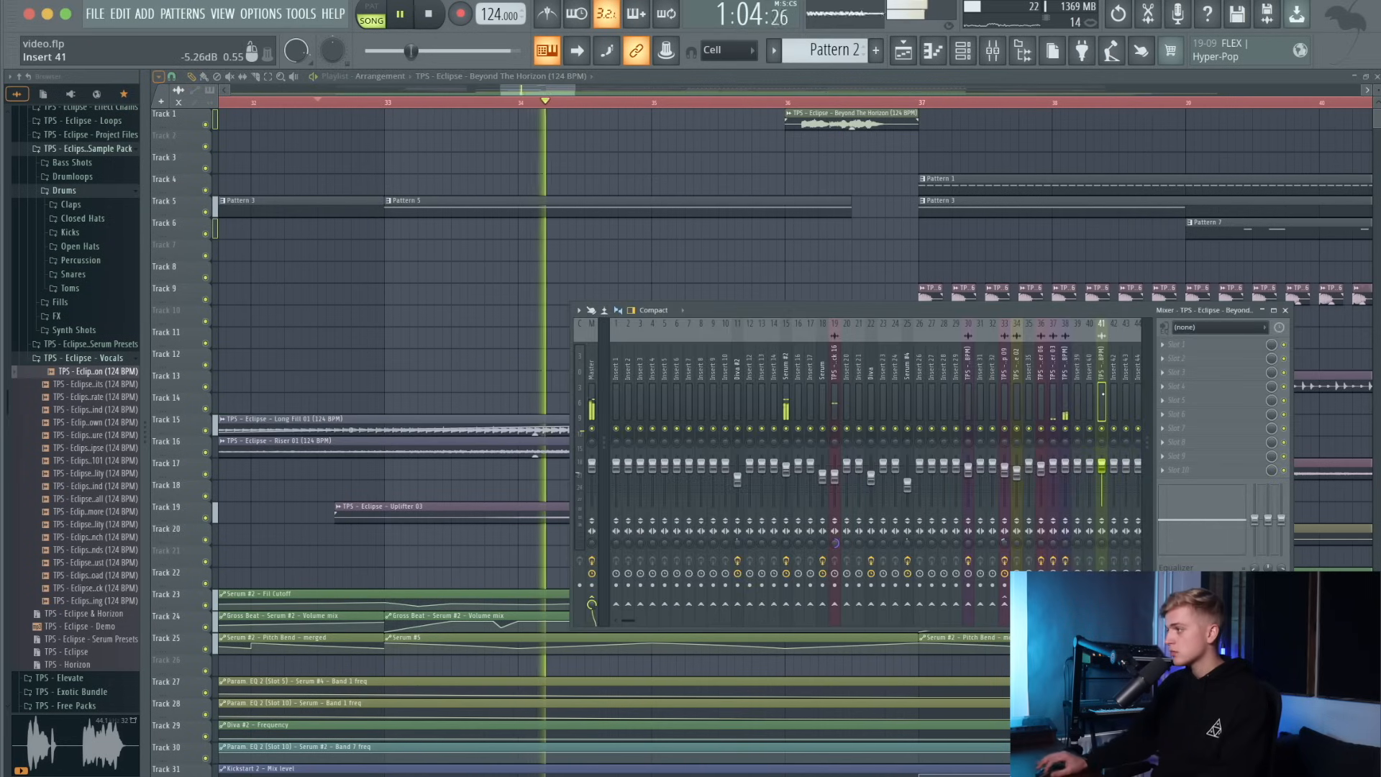
left_click(1180, 386)
mouse_move(1194, 399)
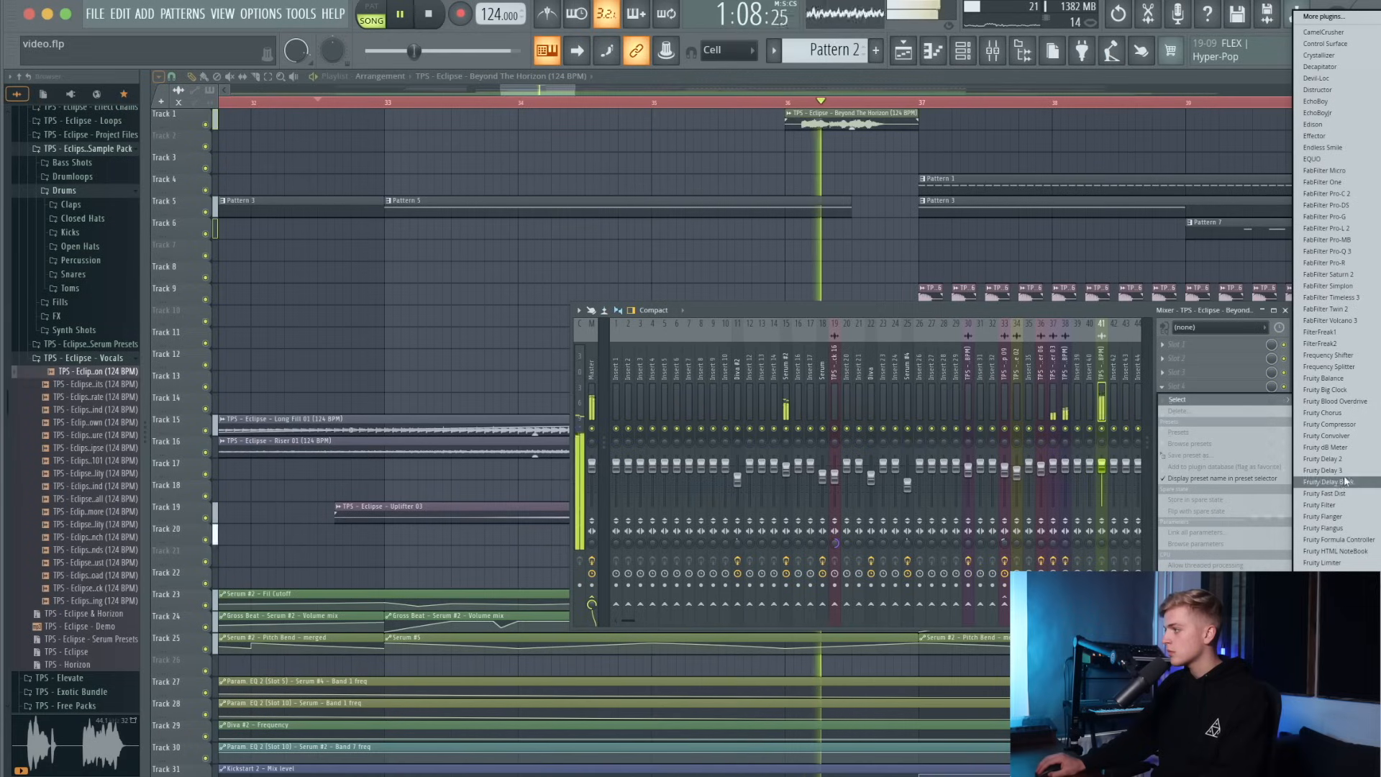
left_click(1322, 469)
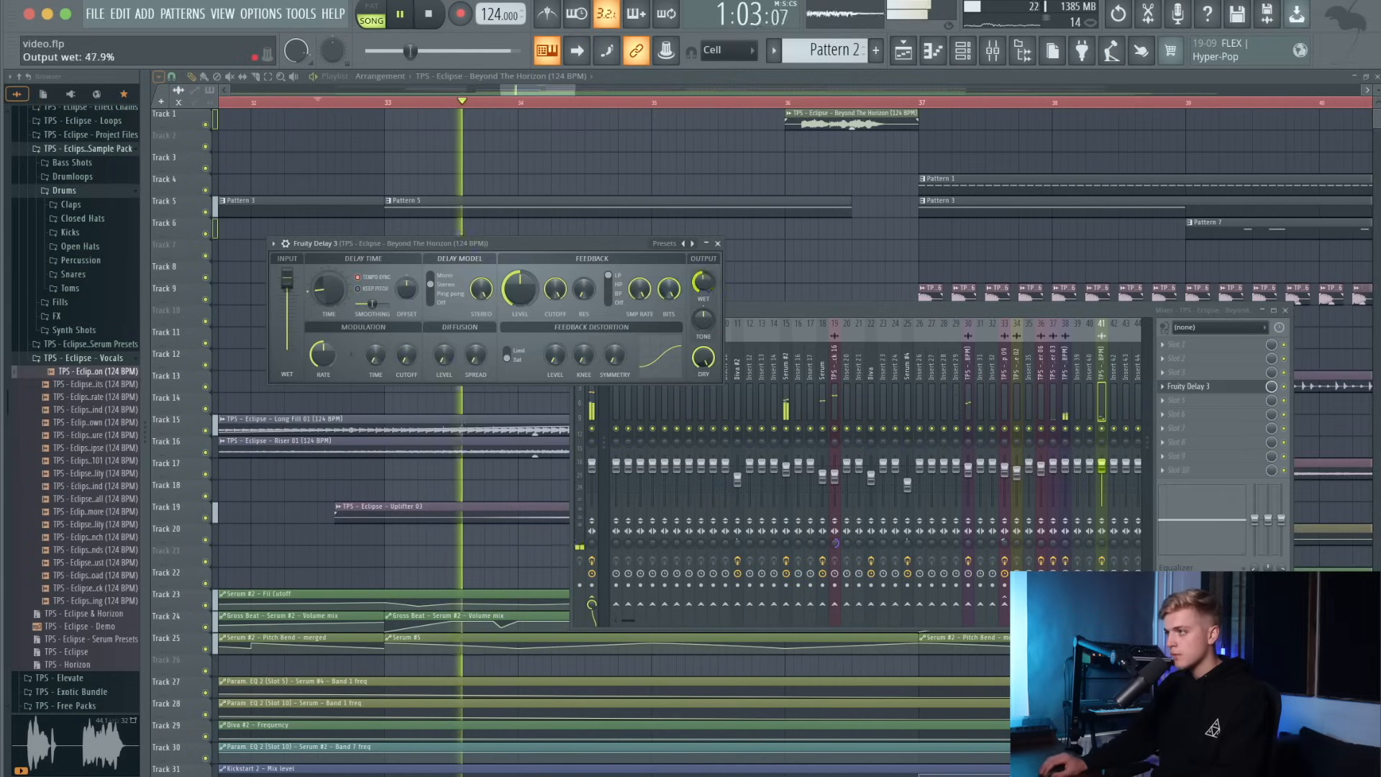
Set Fruity Delay 3 to the ping pong delay model and lower its feedback level.
left_click(448, 294)
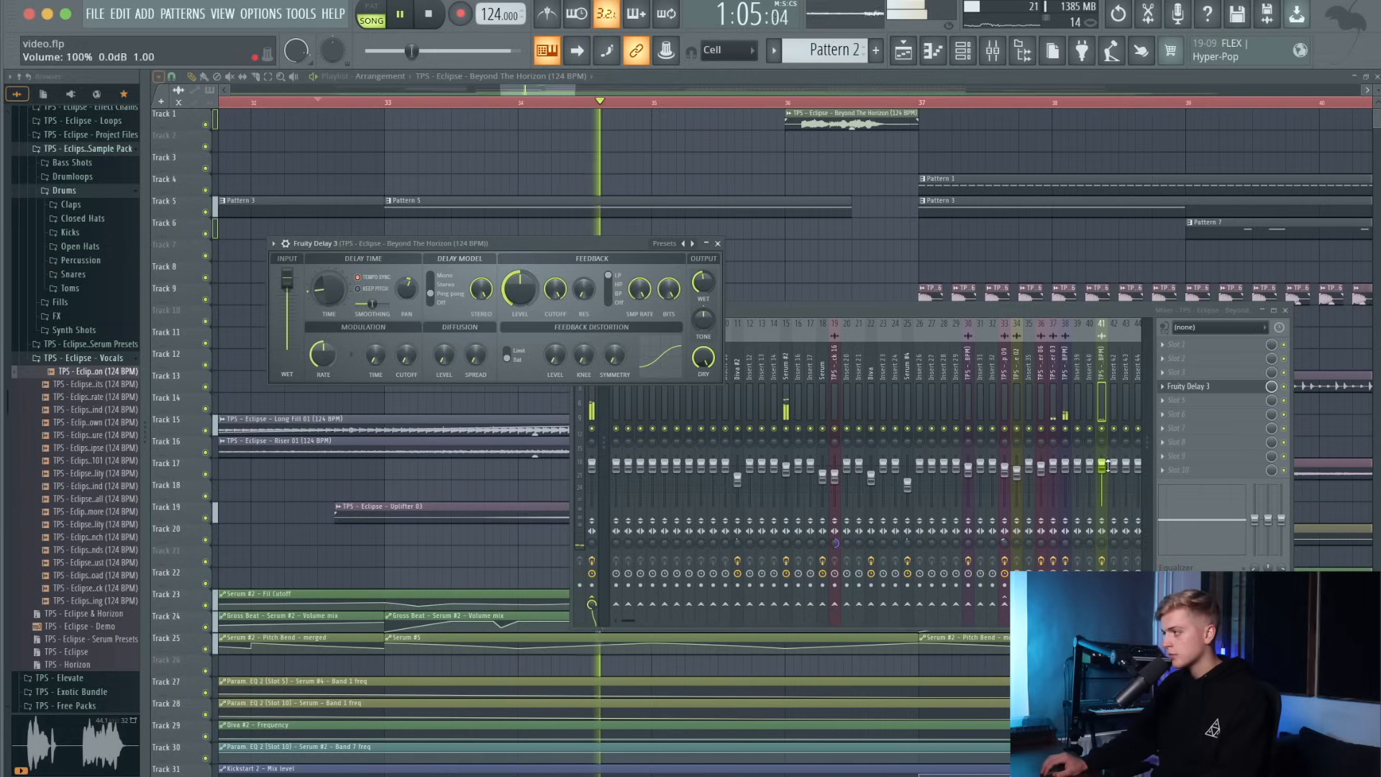
left_click(759, 354)
left_click_drag(519, 289, 519, 316)
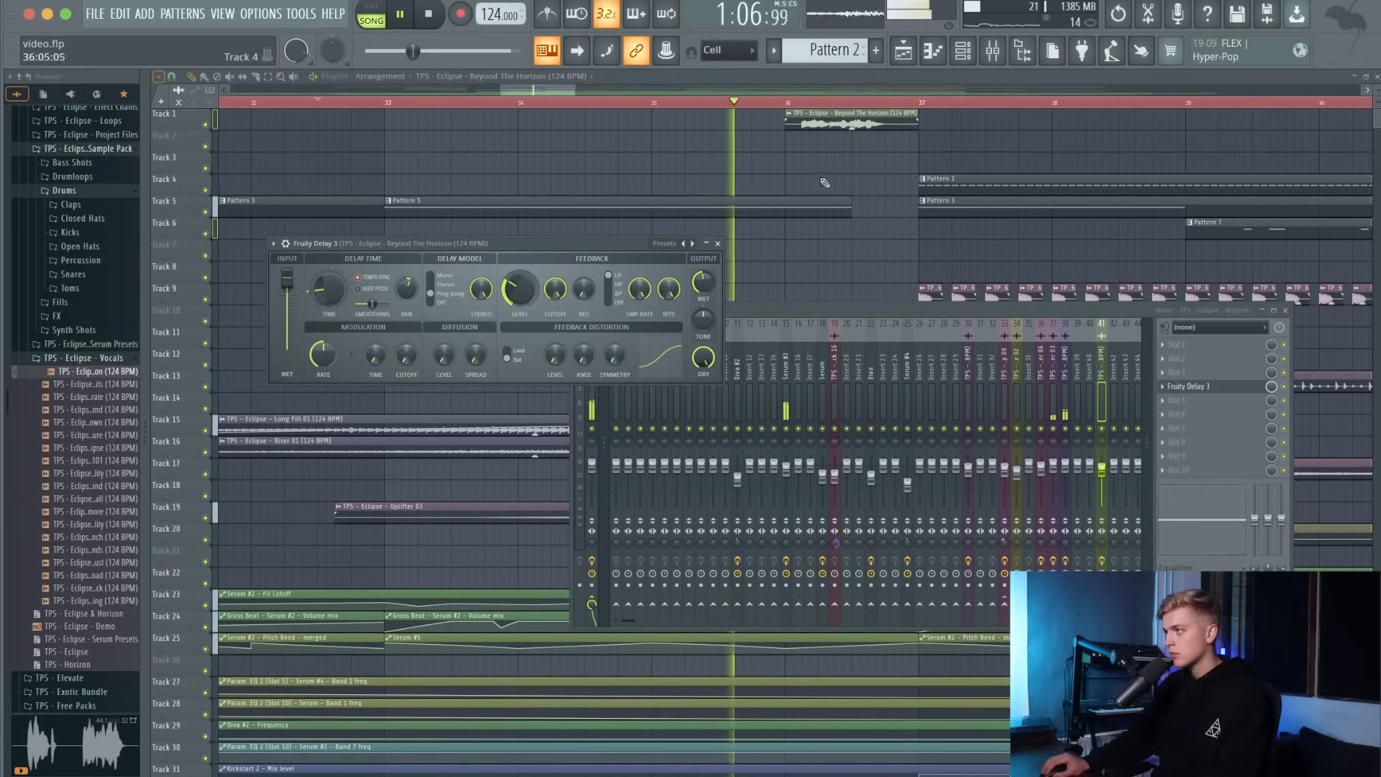
Try the Beyond The Horizon vocal in Stretch mode with its pitch lowered and channel volume at 42%.
double_click(827, 117)
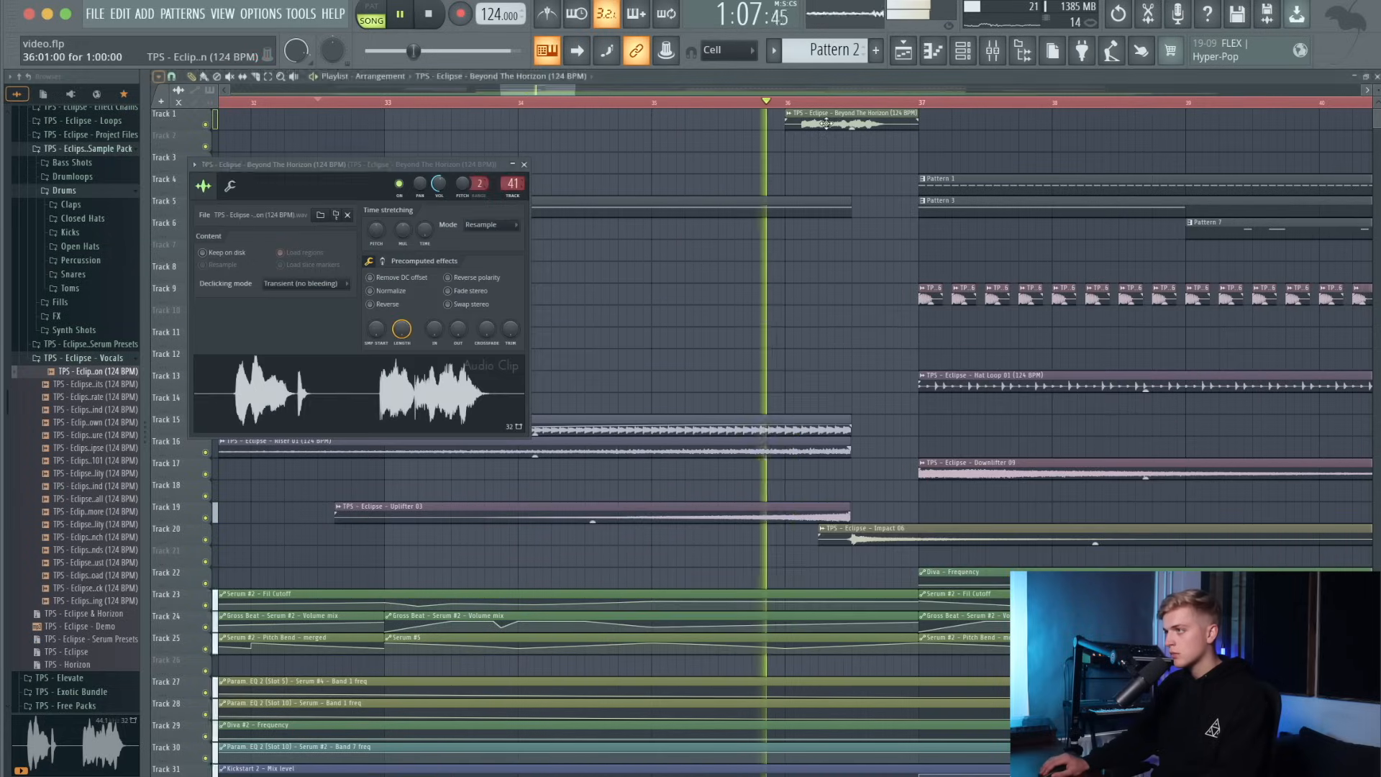
left_click(480, 225)
left_click(478, 252)
mouse_move(462, 184)
left_mouse_down()
mouse_move(463, 209)
mouse_move(438, 192)
left_mouse_up()
key("space")
key("space")
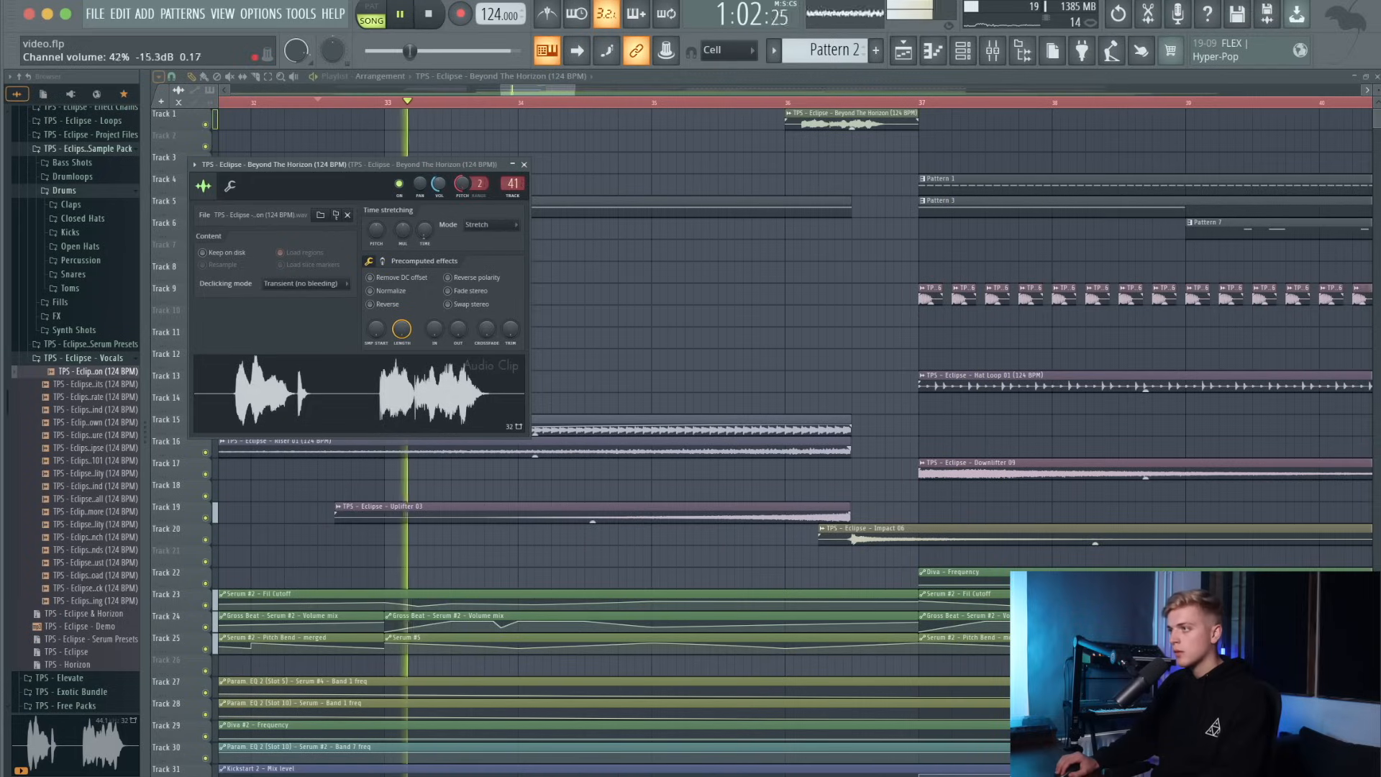
Audition the section just before bar 36 and remove the Beyond The Horizon clip from Track 1.
left_click(718, 102)
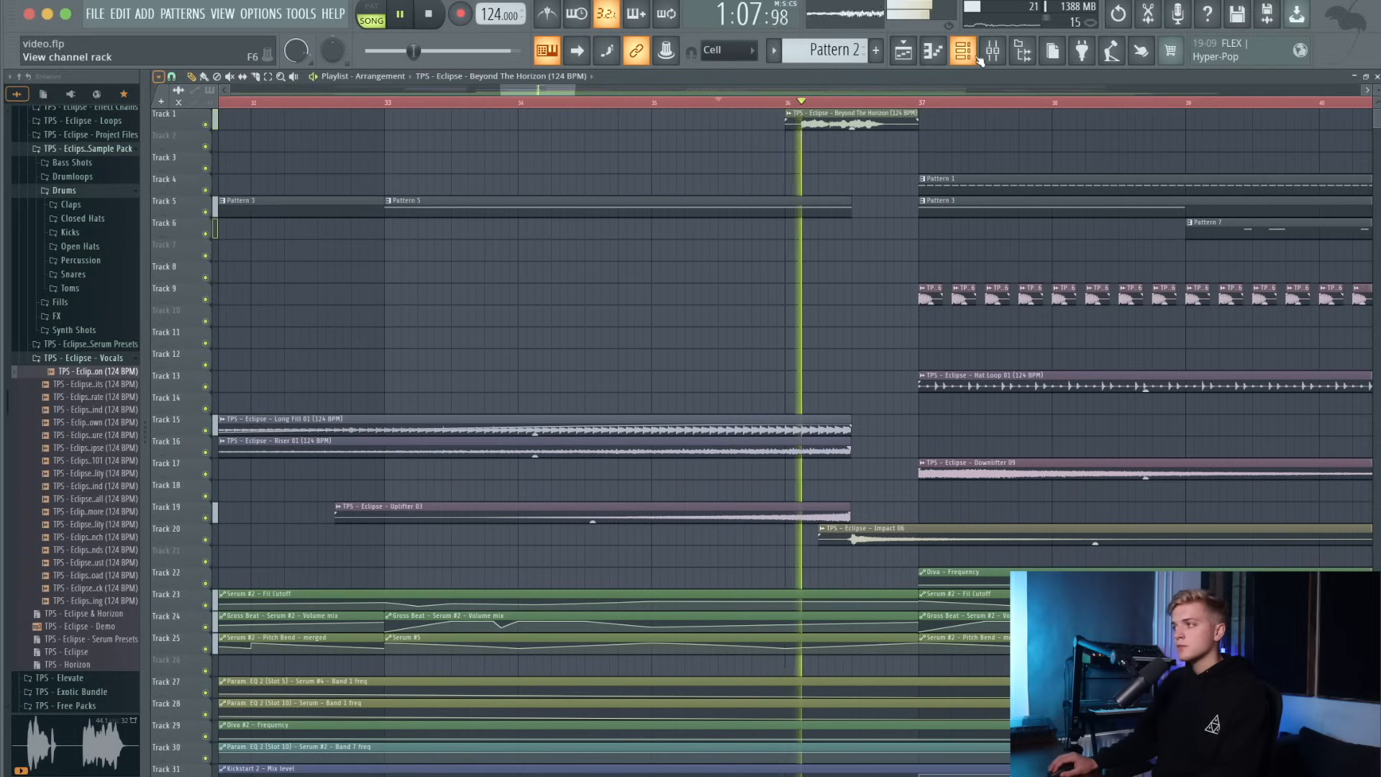
right_click(799, 124)
key("space")
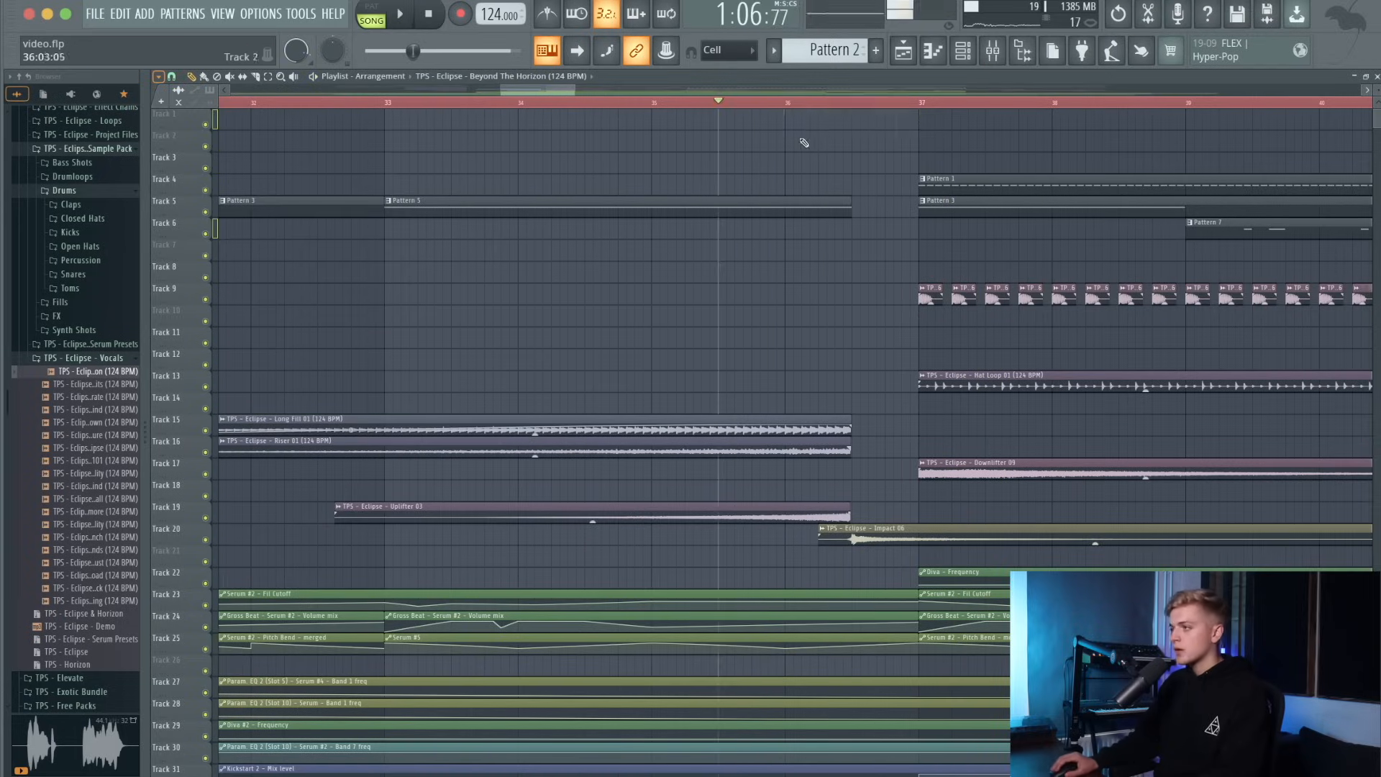
Add an Impact 06 clip on Track 20 and shift its start just ahead of bar 13 so the hit lands on bar 13.
scroll(729, 188, "down", 10)
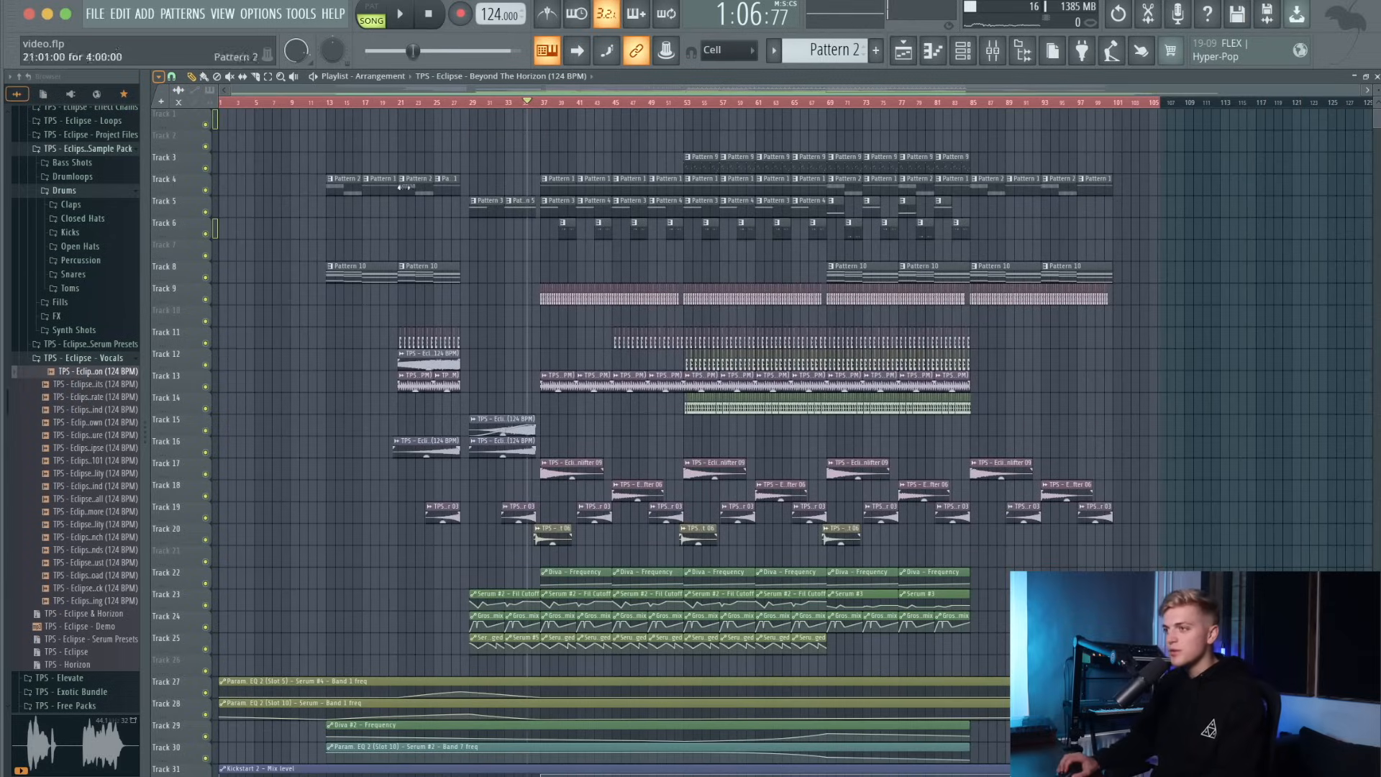
scroll(331, 175, "up", 5)
scroll(348, 176, "down", 3)
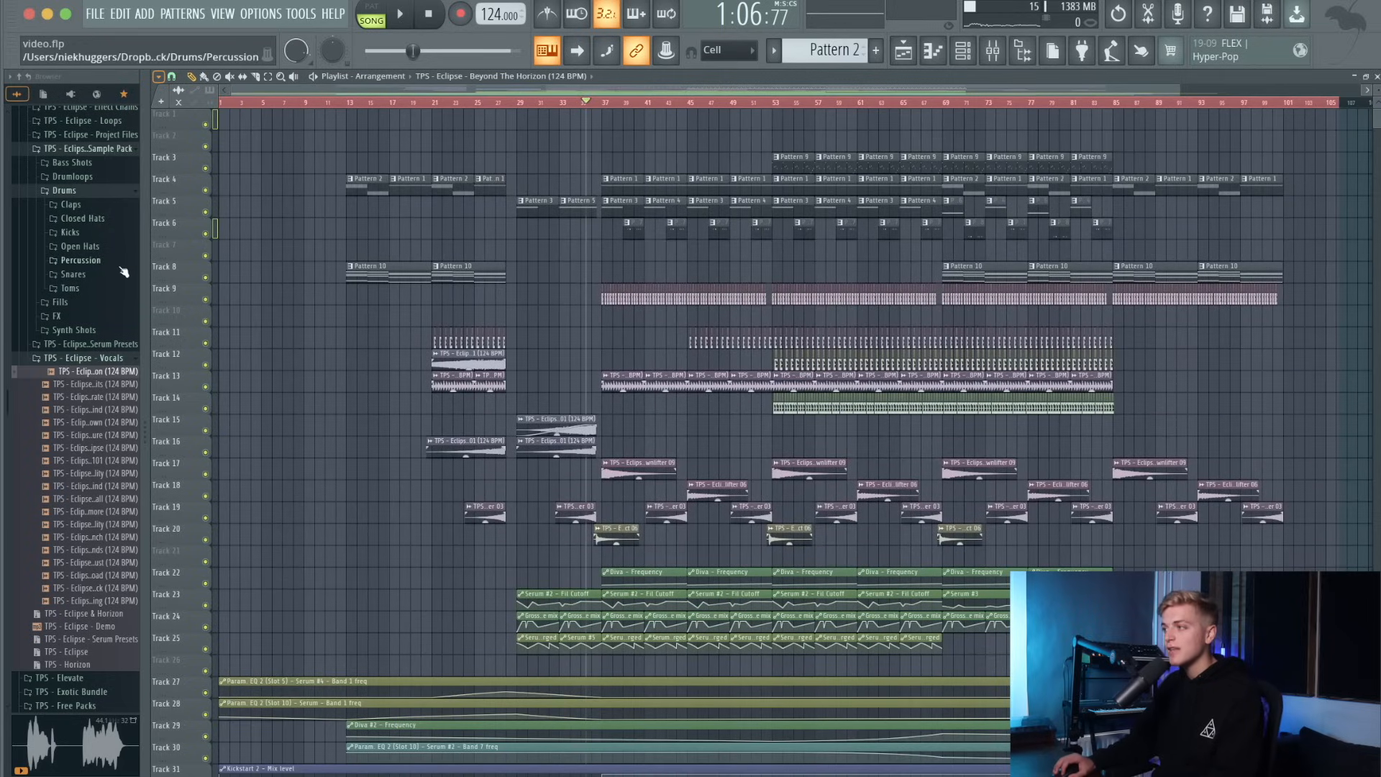
scroll(332, 526, "up", 5)
left_click(458, 539)
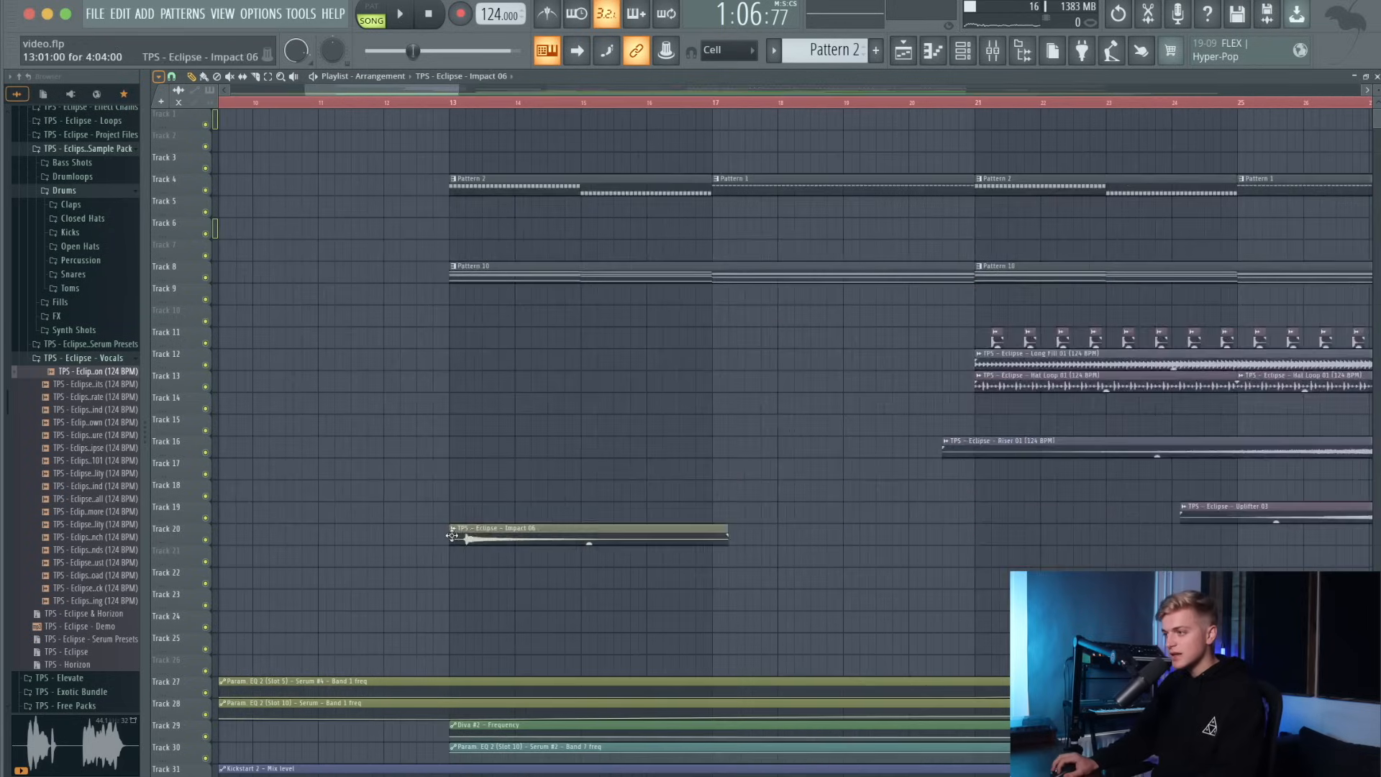
scroll(462, 539, "up", 5)
left_click_drag(474, 540, 379, 527)
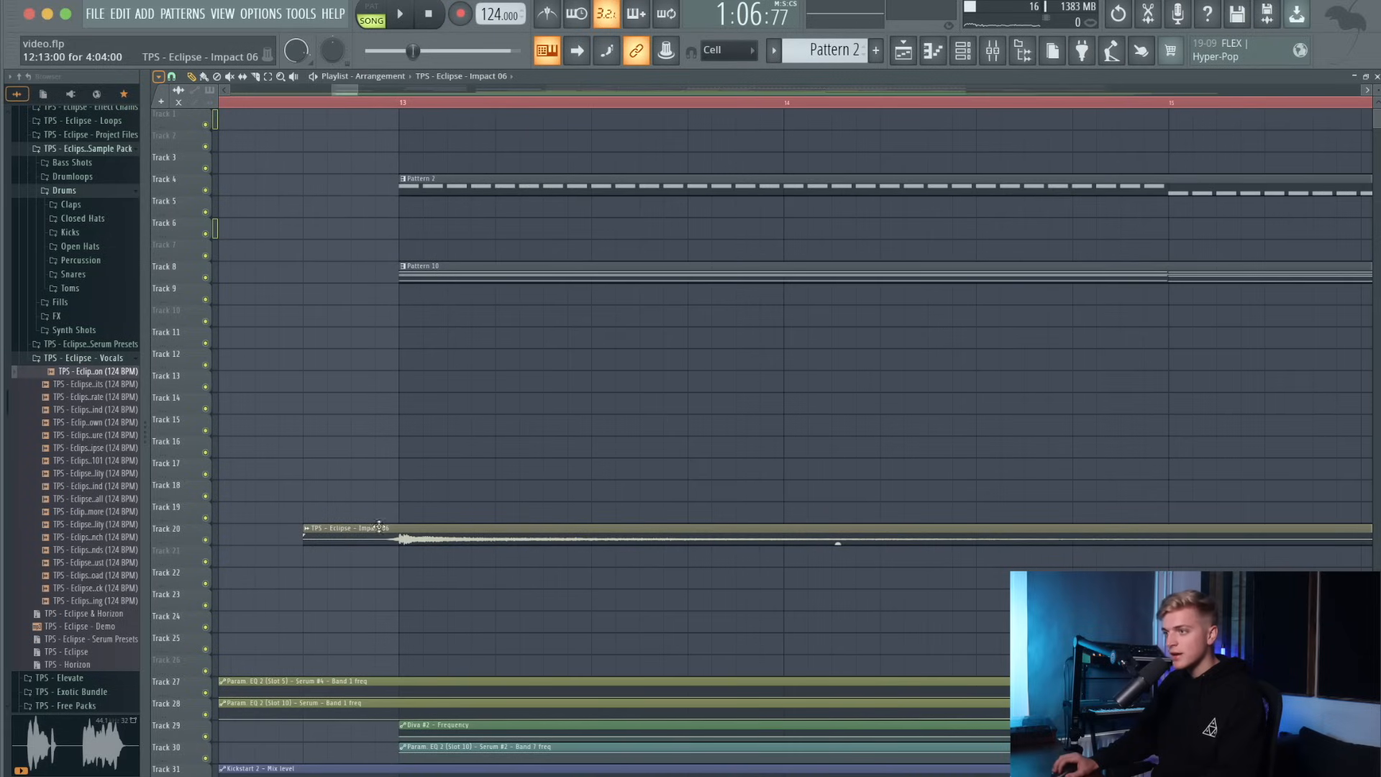
Browse the Eclipse sample pack to the FX Atmospheres folder and audition Atmosphere 05 C.
left_click(97, 149)
scroll(102, 180, "up", 1)
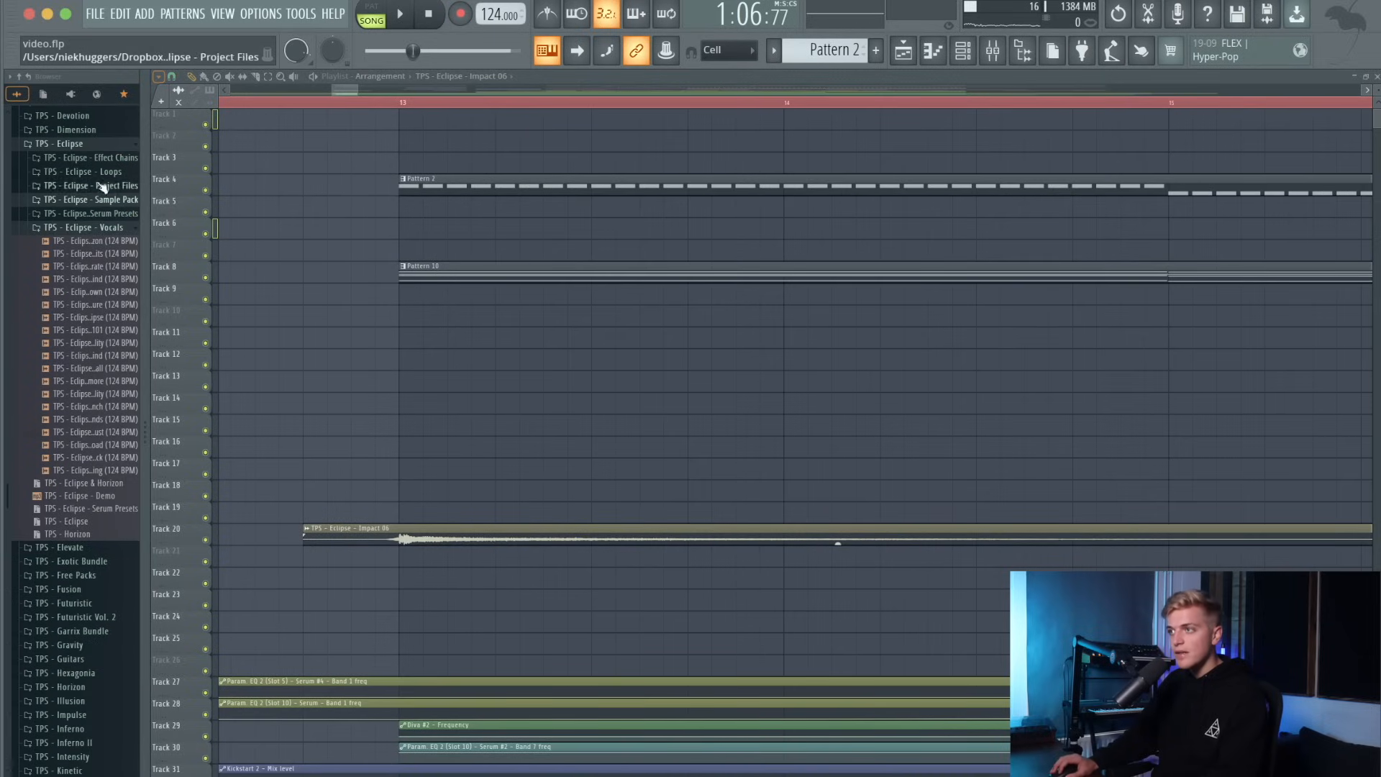
scroll(108, 424, "up", 1)
left_click(86, 279)
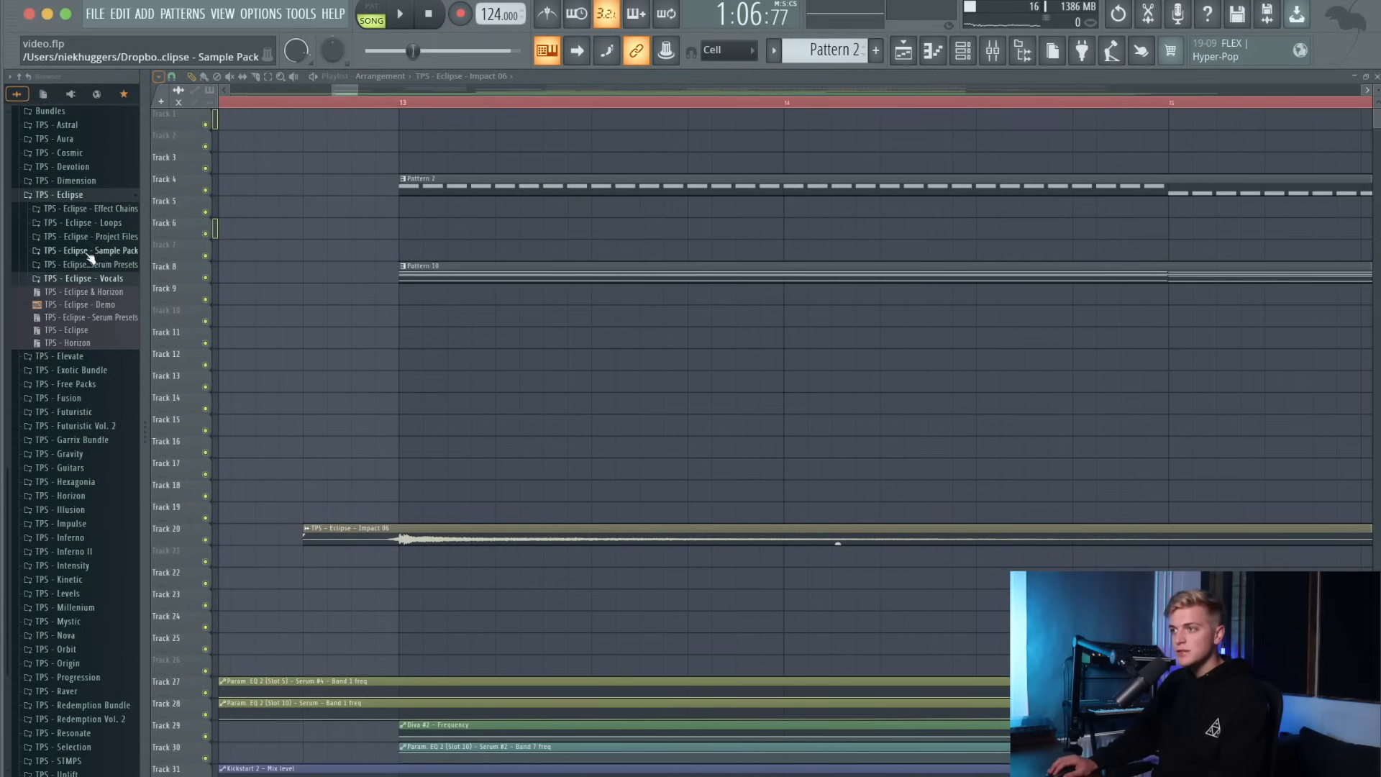
left_click(92, 254)
left_click(72, 293)
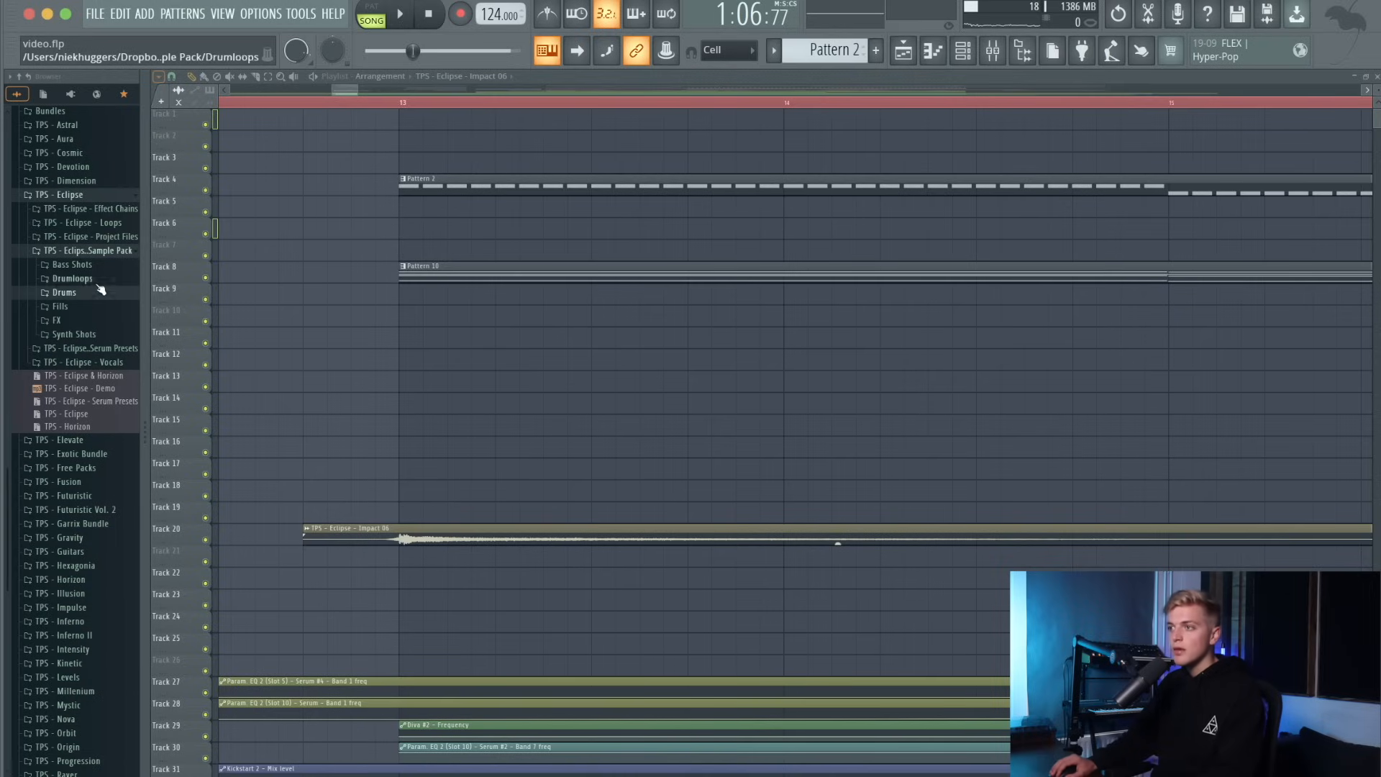
left_click(97, 252)
left_click(98, 251)
left_click(56, 321)
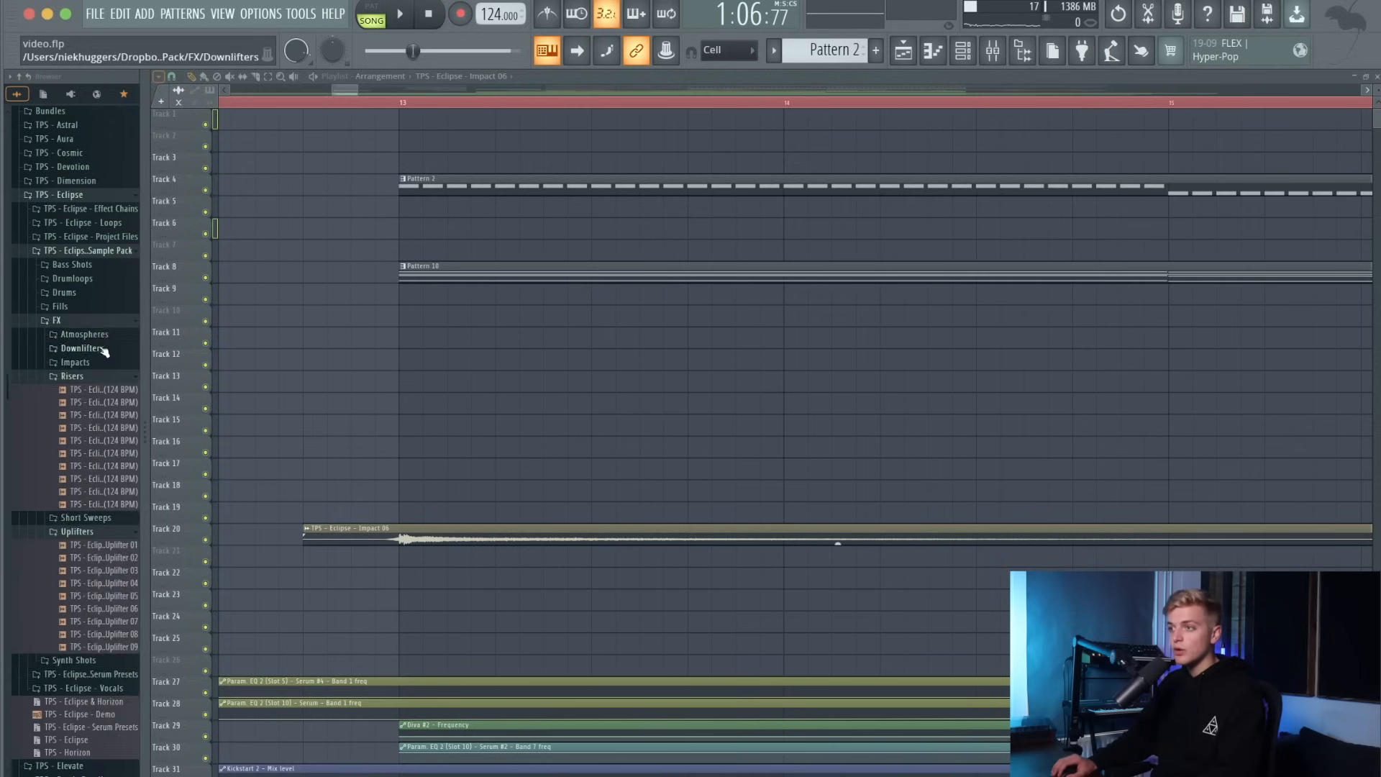
left_click(84, 335)
left_click(126, 394)
key("Up")
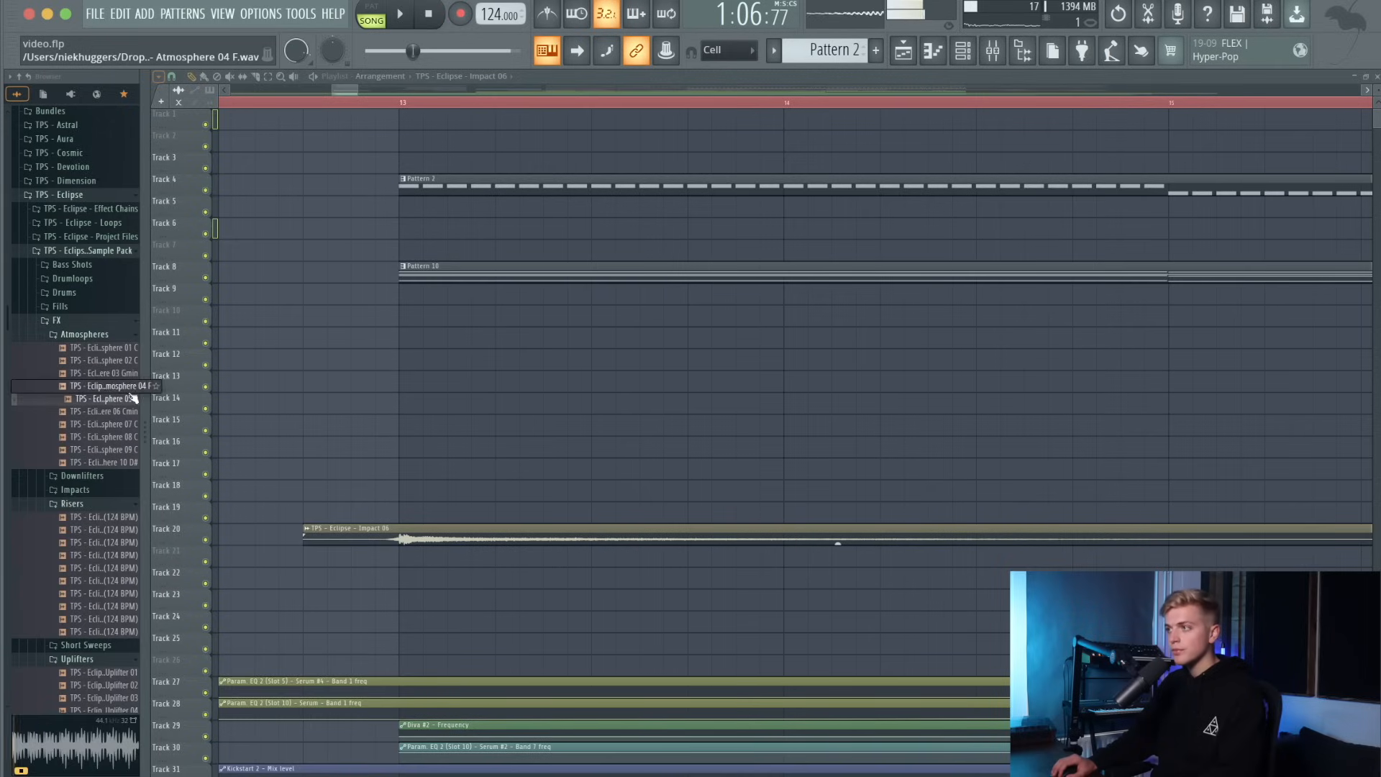
Inspect Pattern 2's Serum notes in the piano roll to compare their key with the atmosphere sample.
double_click(438, 193)
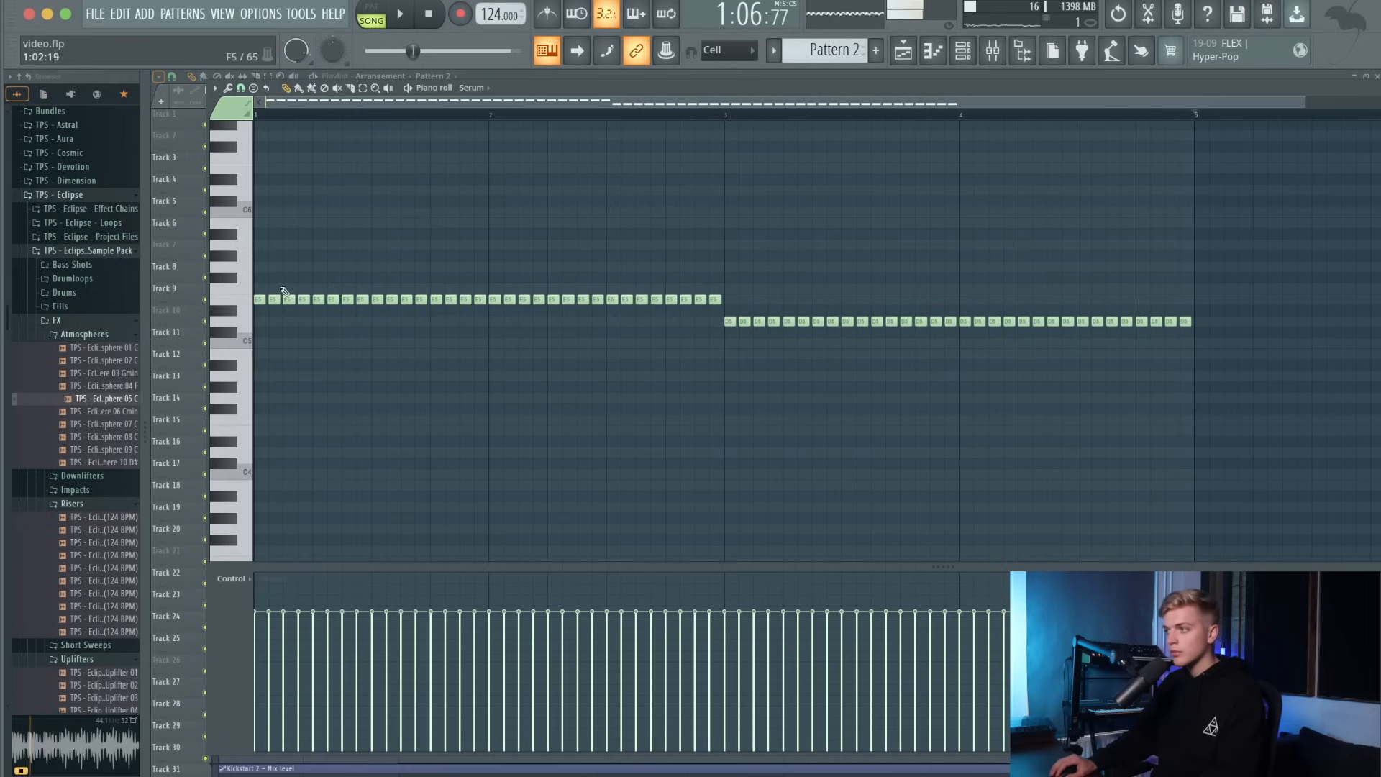
scroll(286, 335, "down", 2)
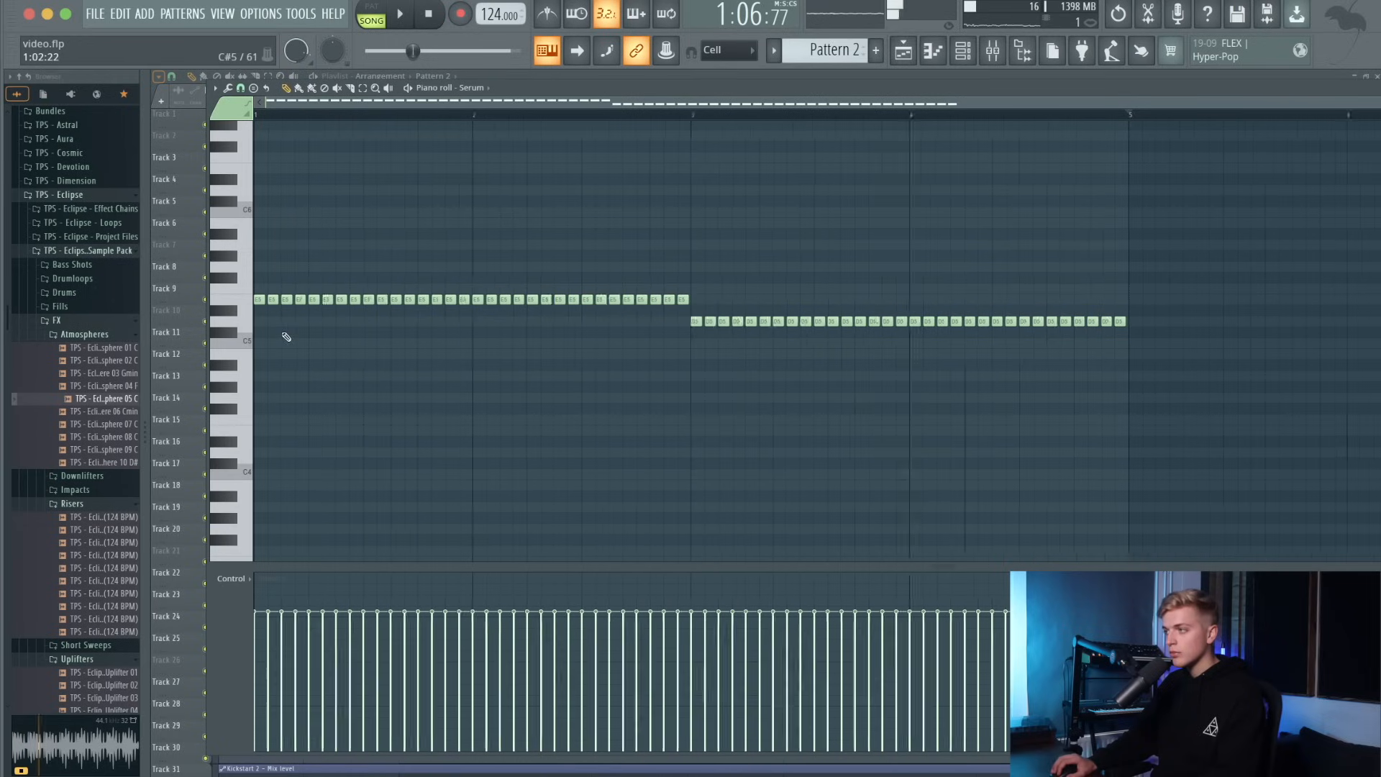
left_click(964, 353)
right_click(978, 353)
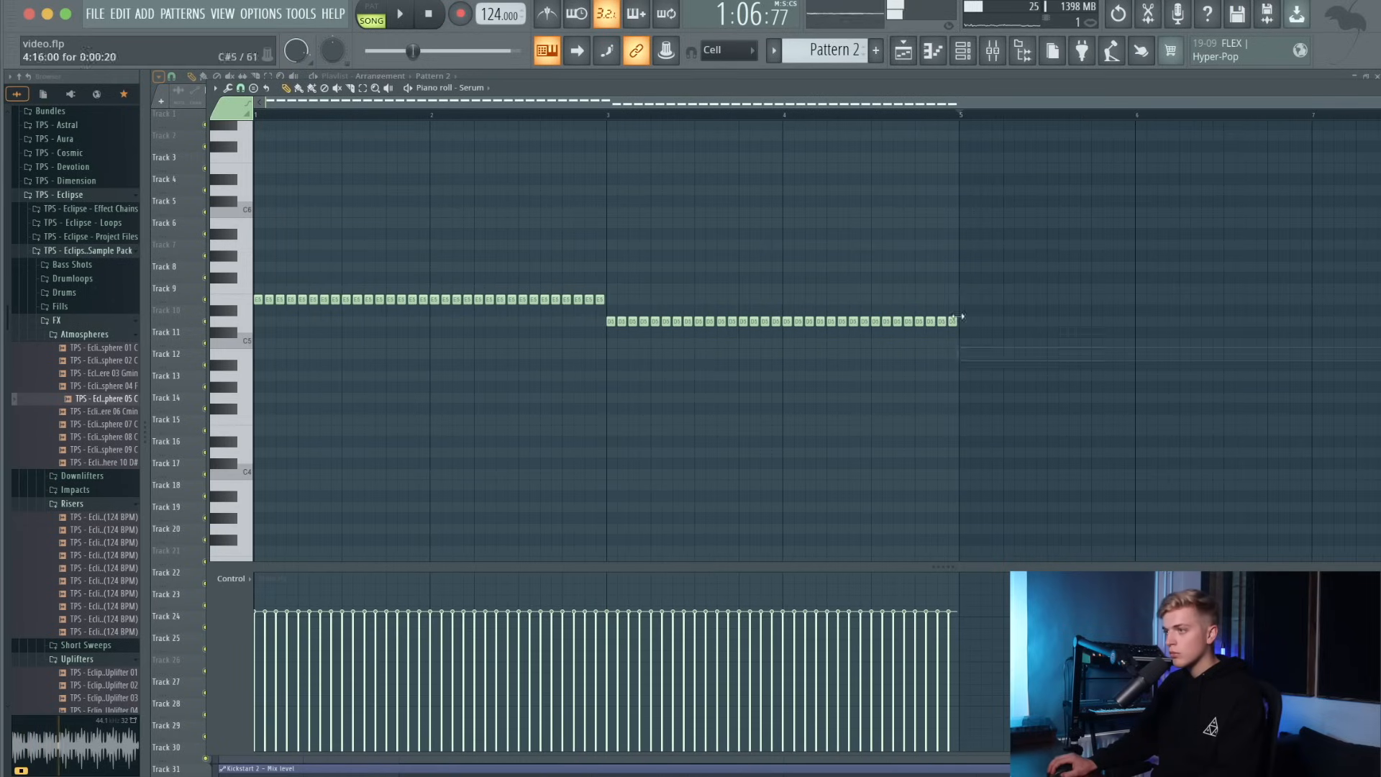
left_click(905, 60)
key("space")
Place Atmosphere 05 C on Track 14 at bar 13 and set its channel to Stretch mode with a pitch of -100 cents.
left_click_drag(136, 399, 423, 408)
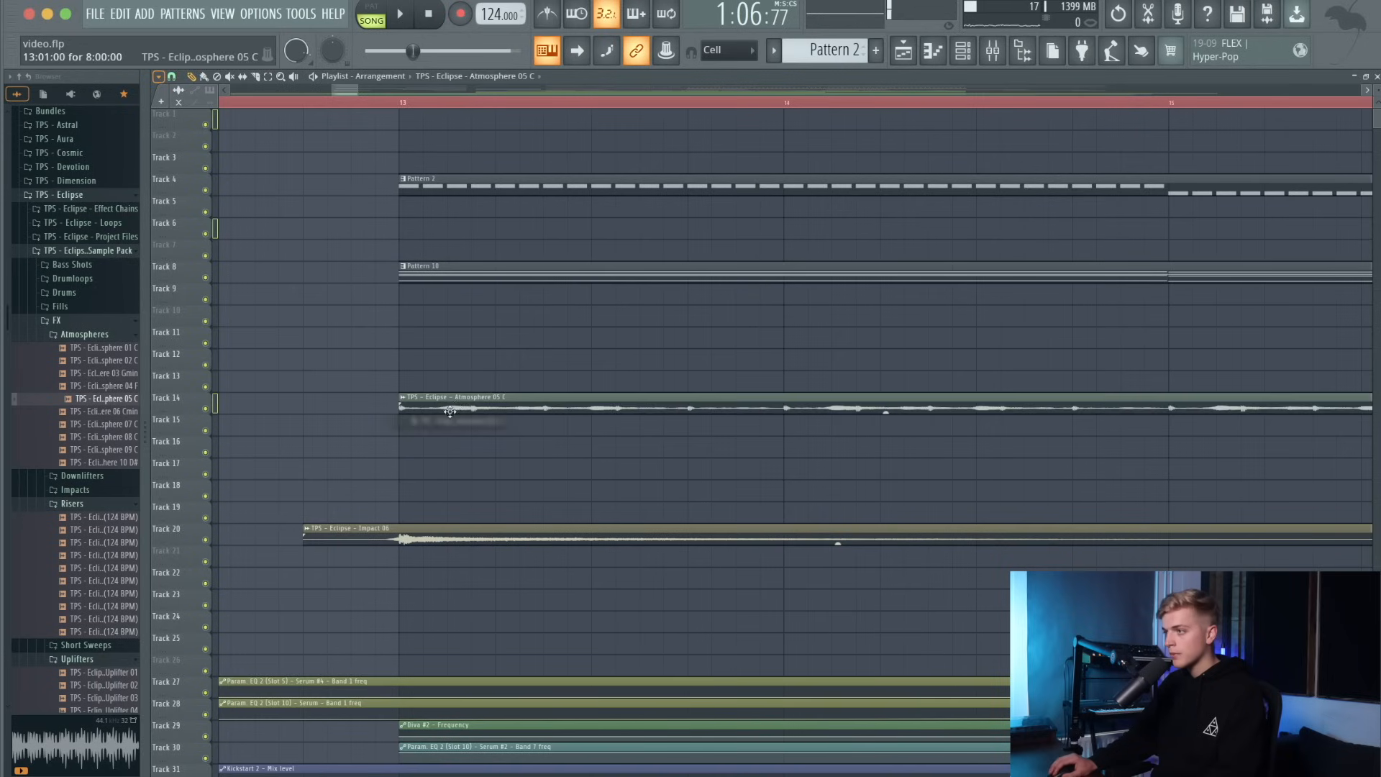
key("space")
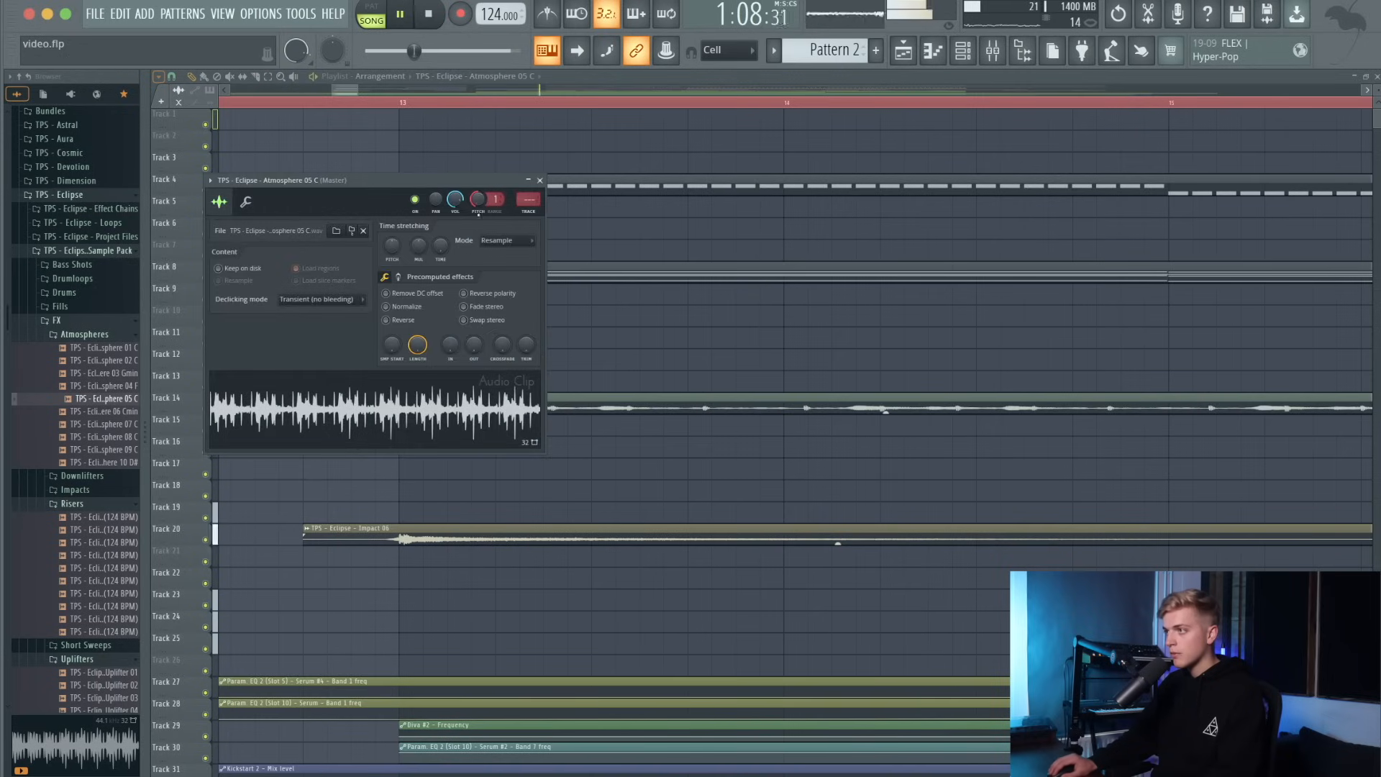
key("ctrl+z")
left_click(496, 240)
left_click(502, 275)
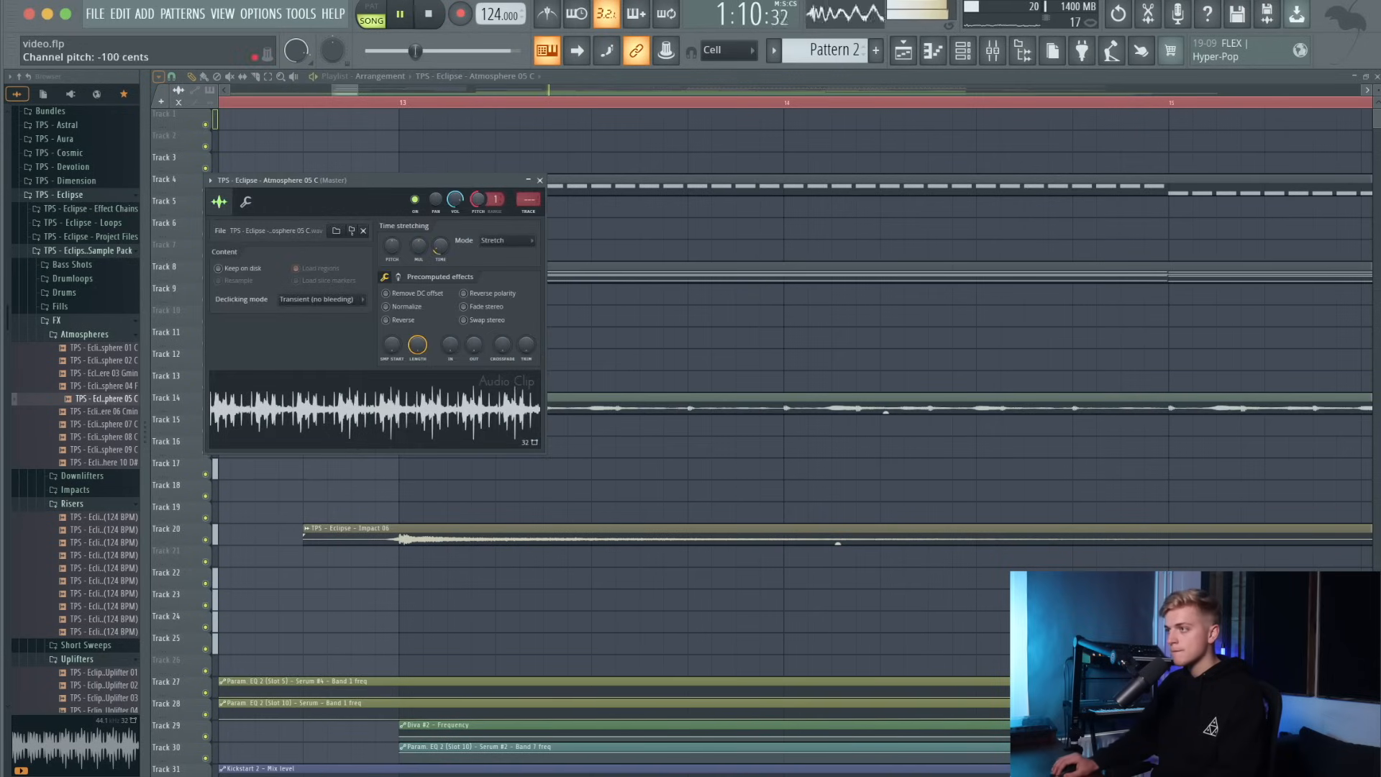
Play from bar 13 and set the Atmosphere 05 C channel volume to 40%.
left_click(398, 104)
scroll(477, 305, "down", 9)
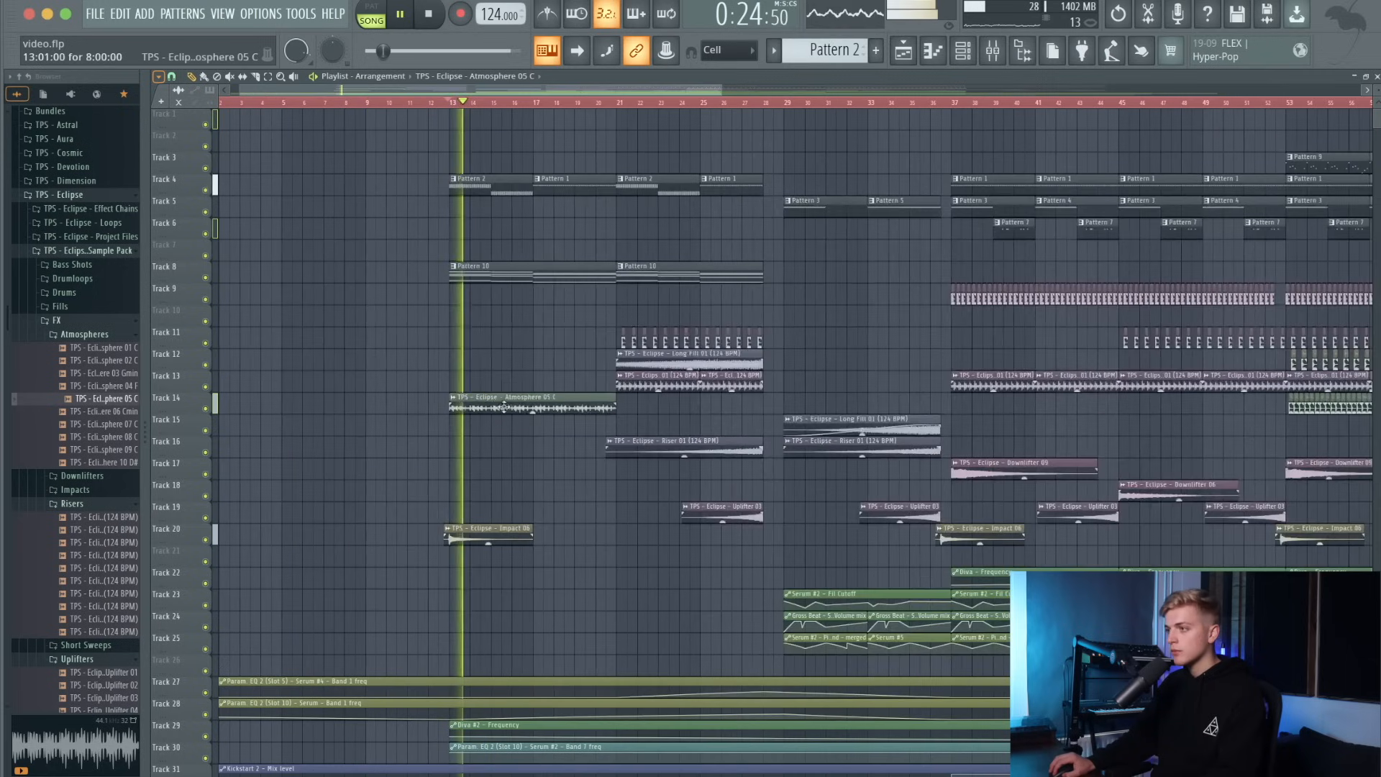
double_click(503, 405)
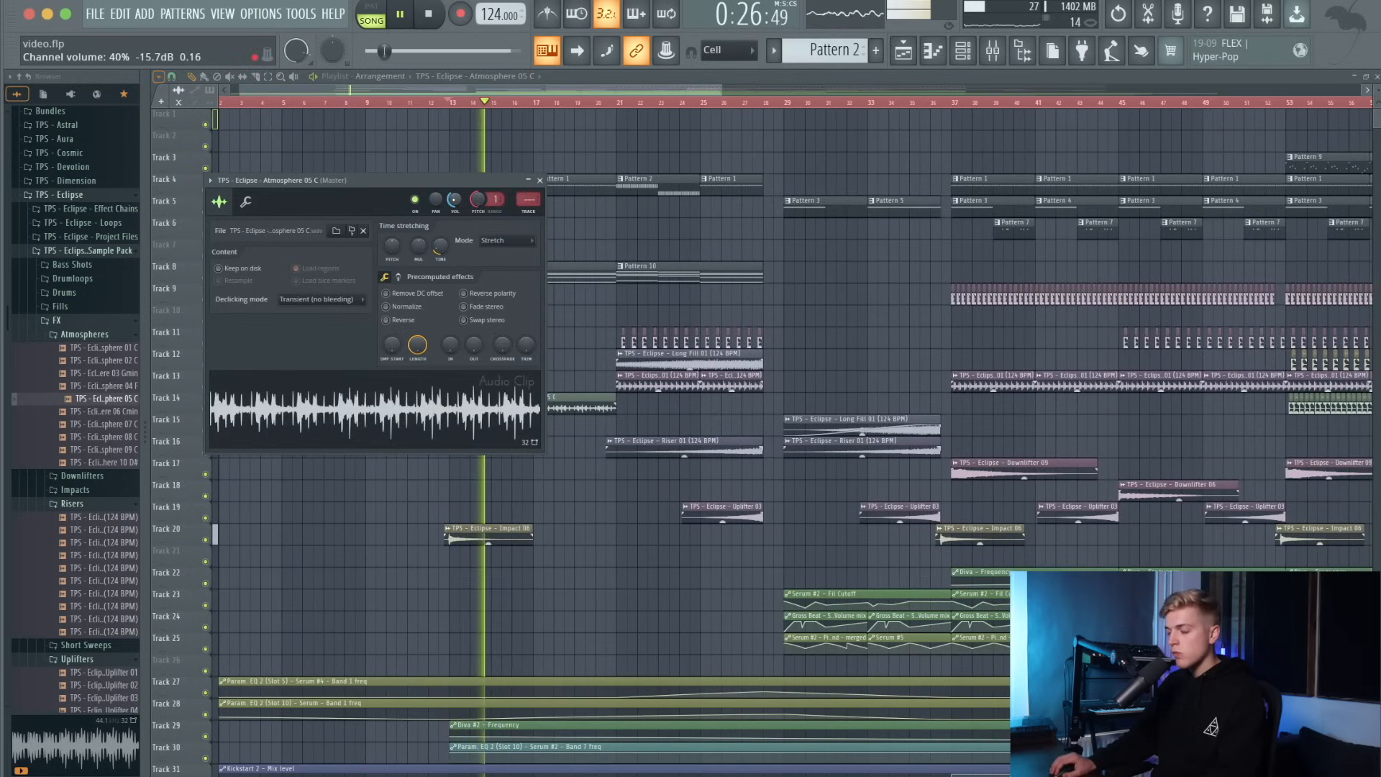
Replace the atmosphere on Track 14 with Atmosphere 07 C, filling bars 13 to 29 with two clips.
left_click_drag(132, 426, 620, 405)
key("space")
key("space")
double_click(557, 405)
Shift the automation clips on Tracks 22 to 33 down one track and move the Atmosphere 07 C clips to Track 21.
scroll(619, 405, "down", 5)
scroll(633, 413, "down", 1)
scroll(1027, 487, "down", 10)
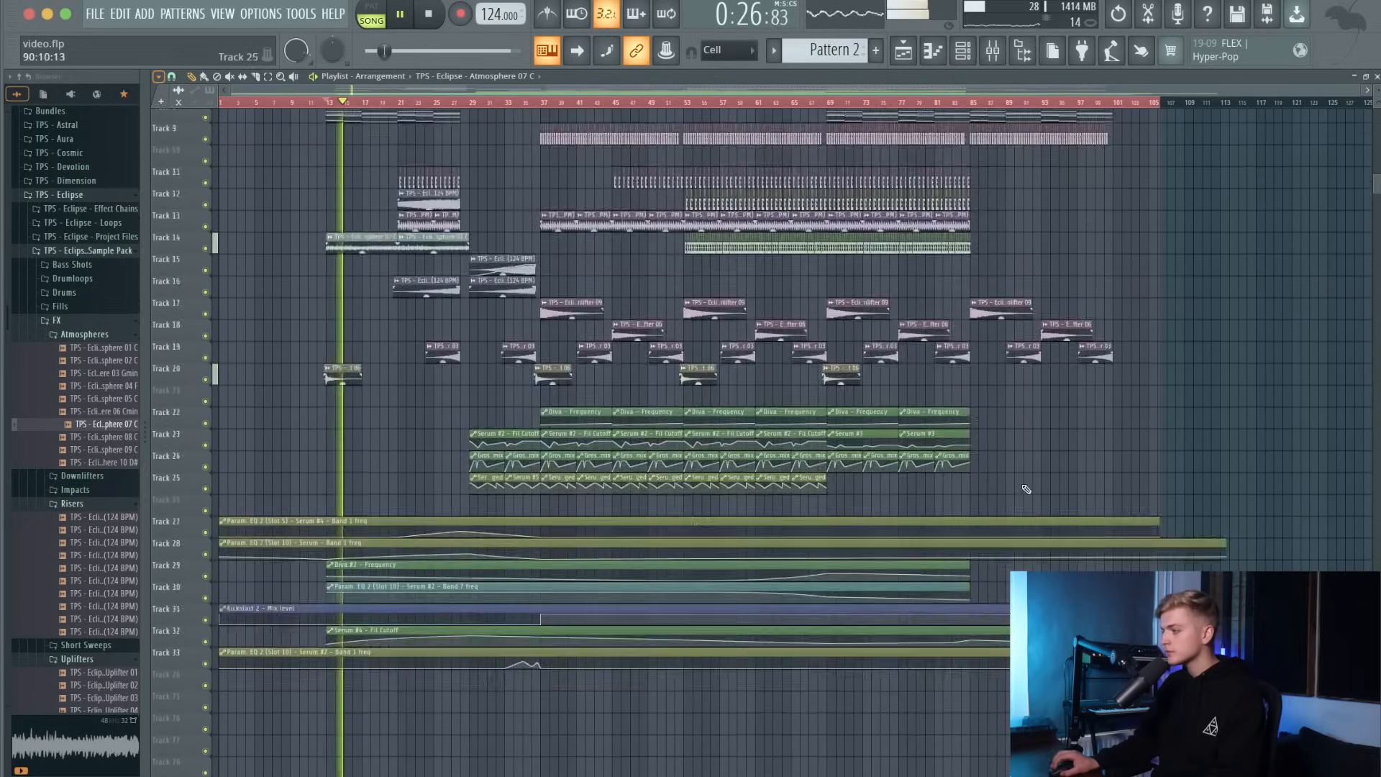
scroll(1021, 410, "up", 10)
scroll(1078, 469, "down", 2)
left_click_drag(1135, 461, 3, 748)
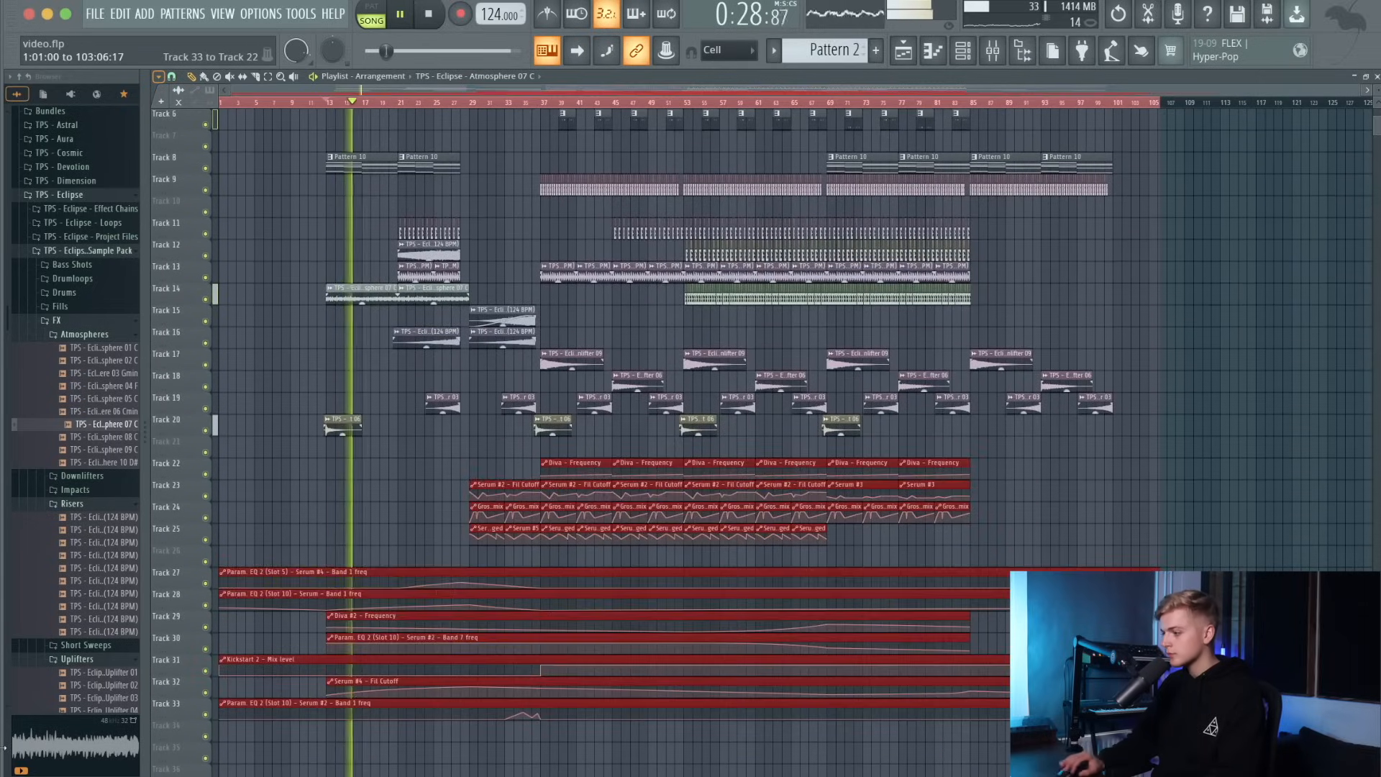
key("shift+Down")
left_click_drag(425, 316, 321, 300)
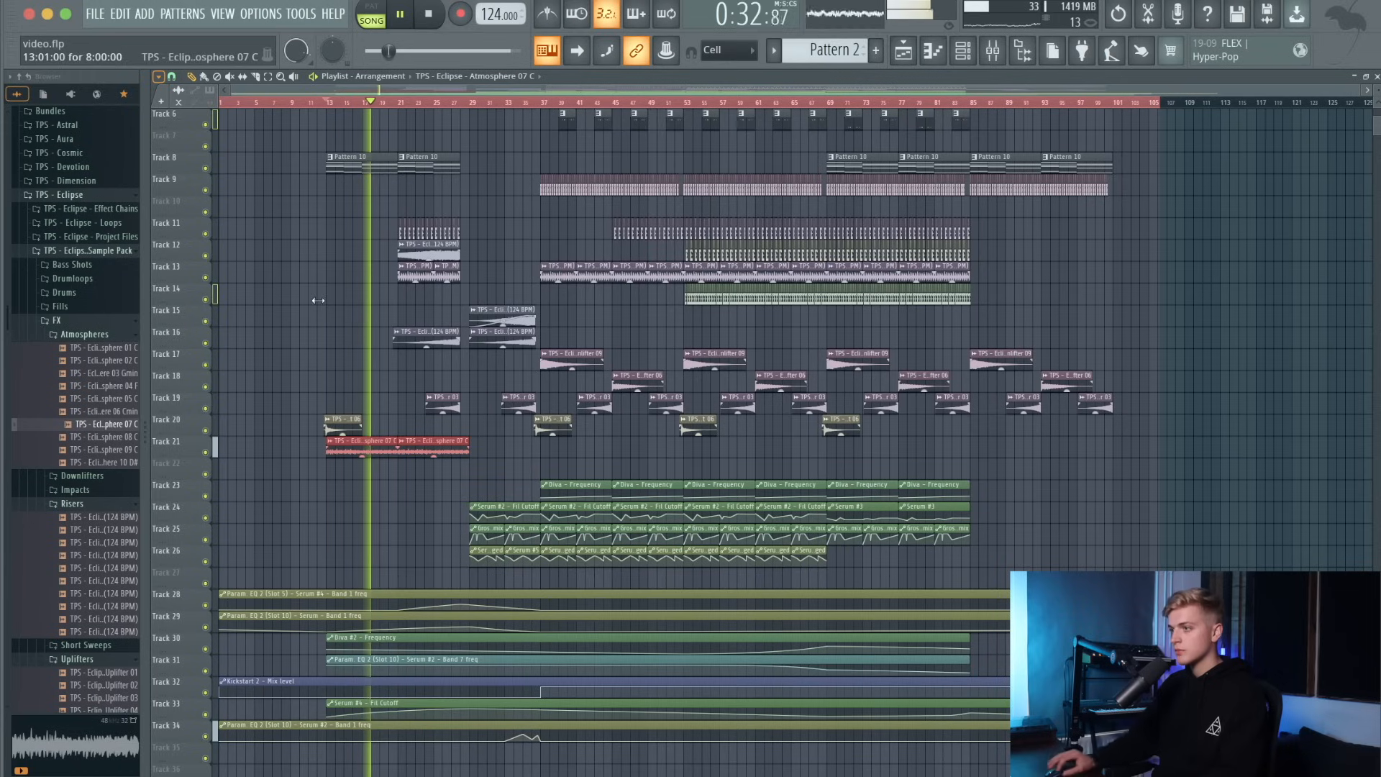
Duplicate the bars 13 to 29 Atmosphere 07 C clips along Track 21 to the song's end and delete the excess.
left_click_drag(333, 106, 469, 108)
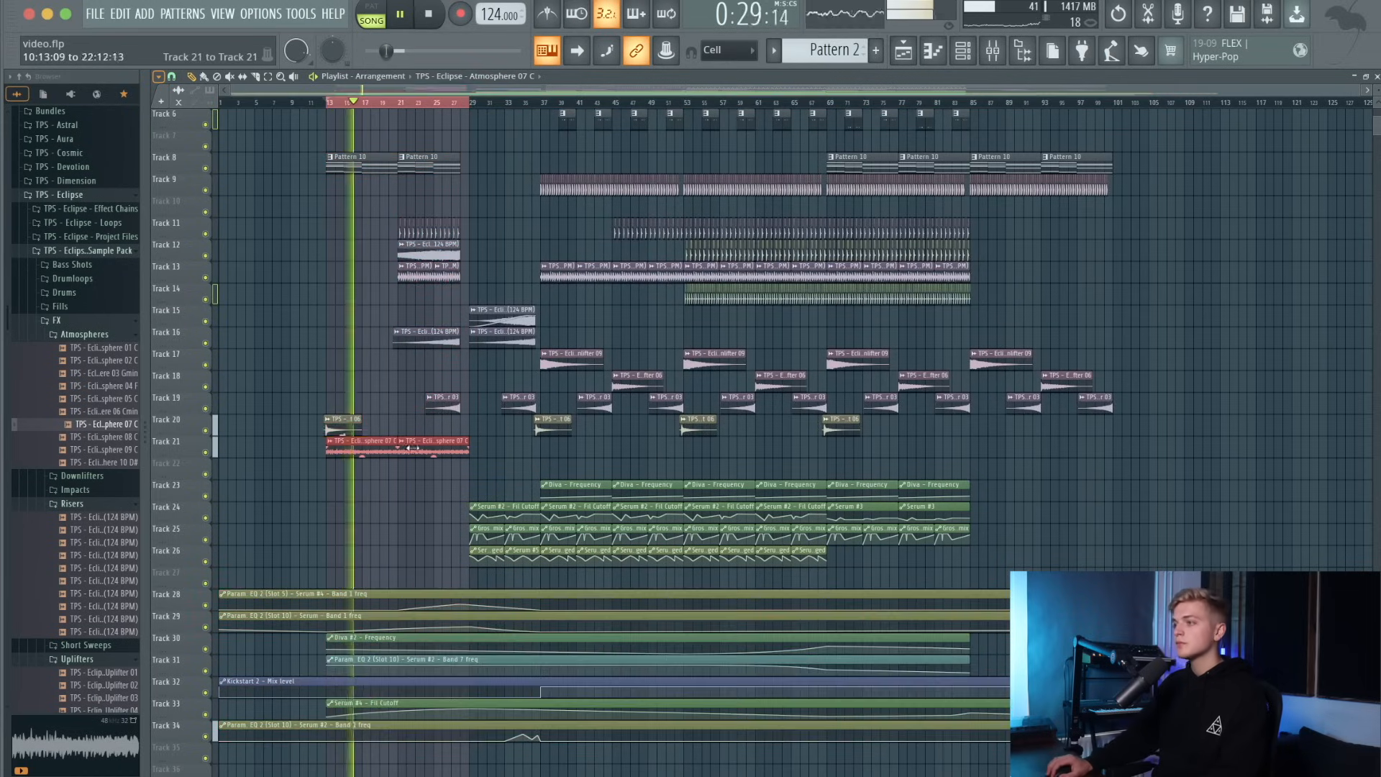
key("ctrl+b")
key("ctrl+b")
key("ctrl+b")
key("ctrl+b")
key("ctrl+b")
right_click(1146, 447)
End the Atmosphere 07 C clip at bar 28 and give the clip starting at bar 29 a fade-in of about 14.5 seconds.
left_click(439, 103)
scroll(491, 360, "up", 3)
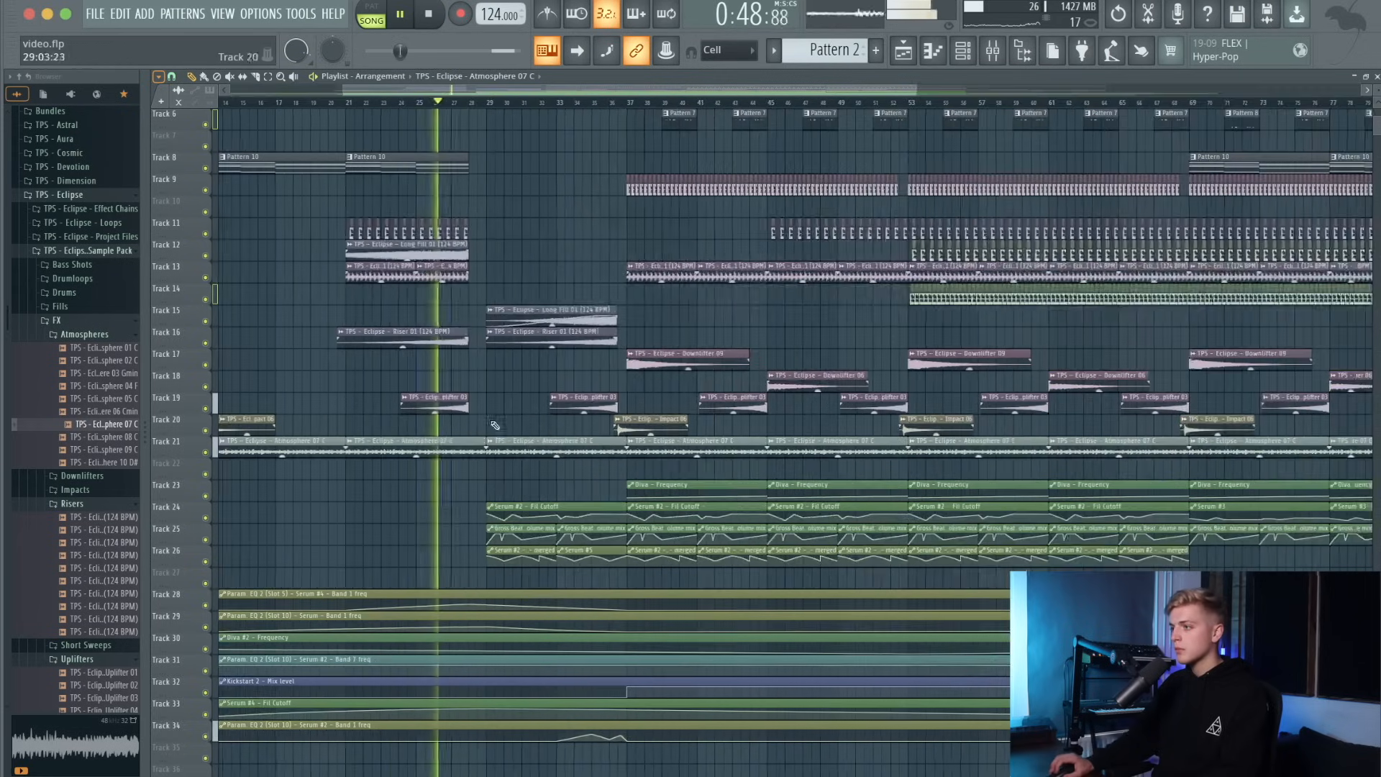
scroll(495, 424, "up", 2)
scroll(486, 460, "up", 2)
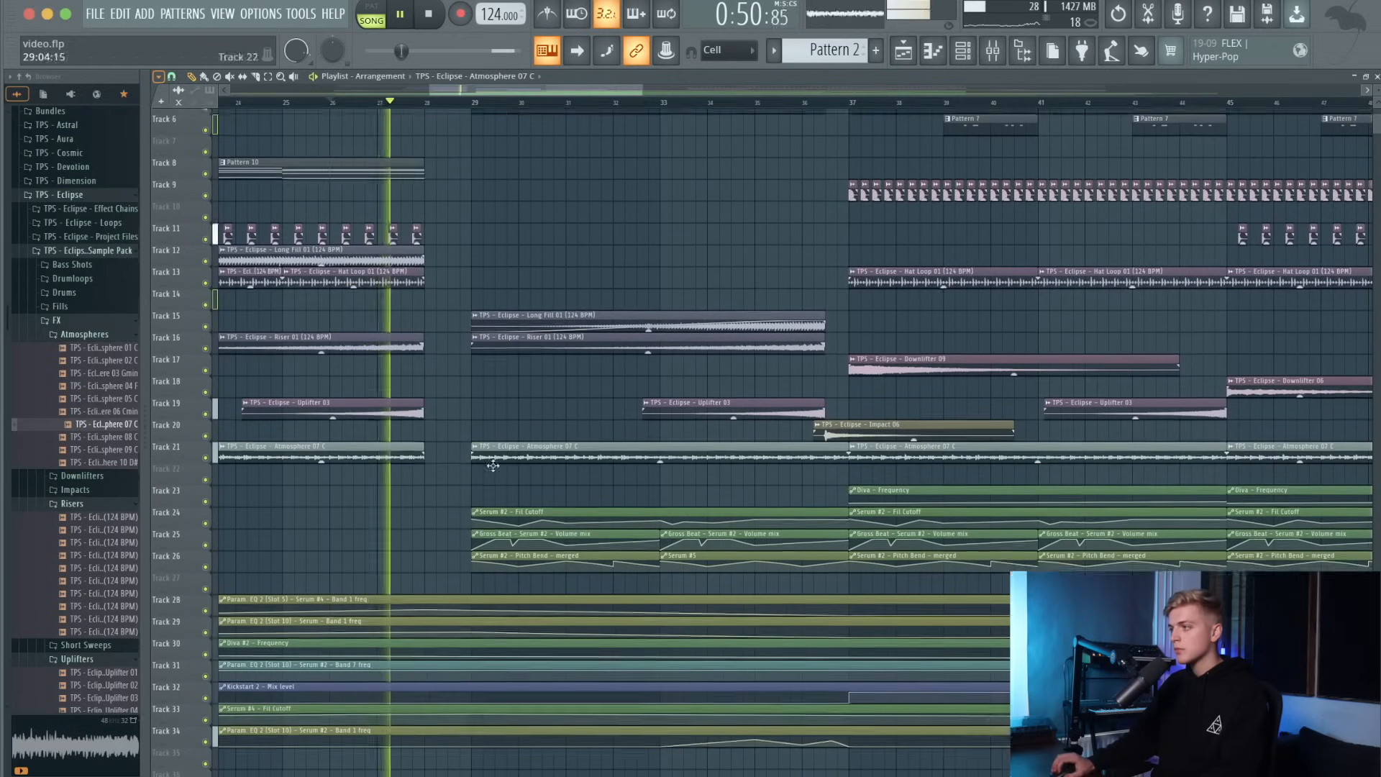
scroll(485, 464, "up", 1)
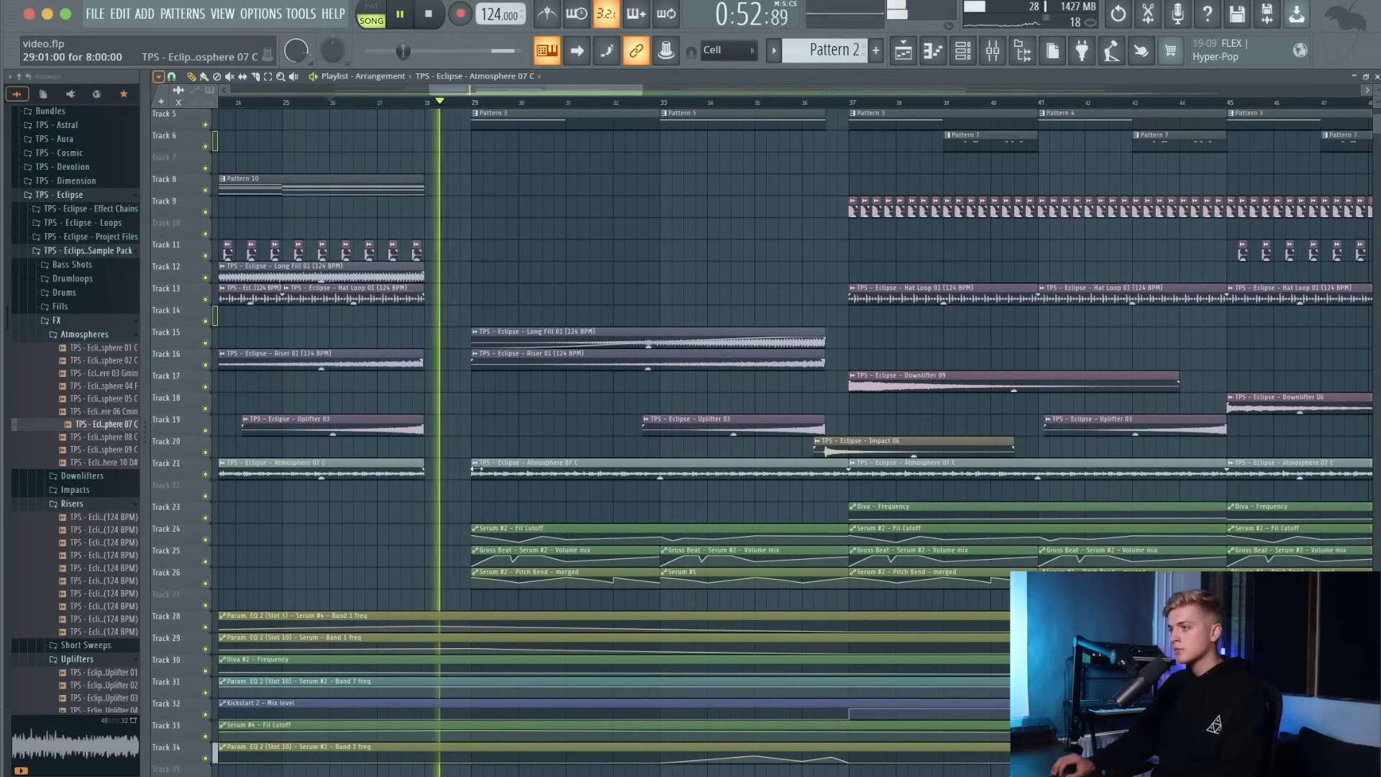
left_click_drag(477, 468, 828, 476)
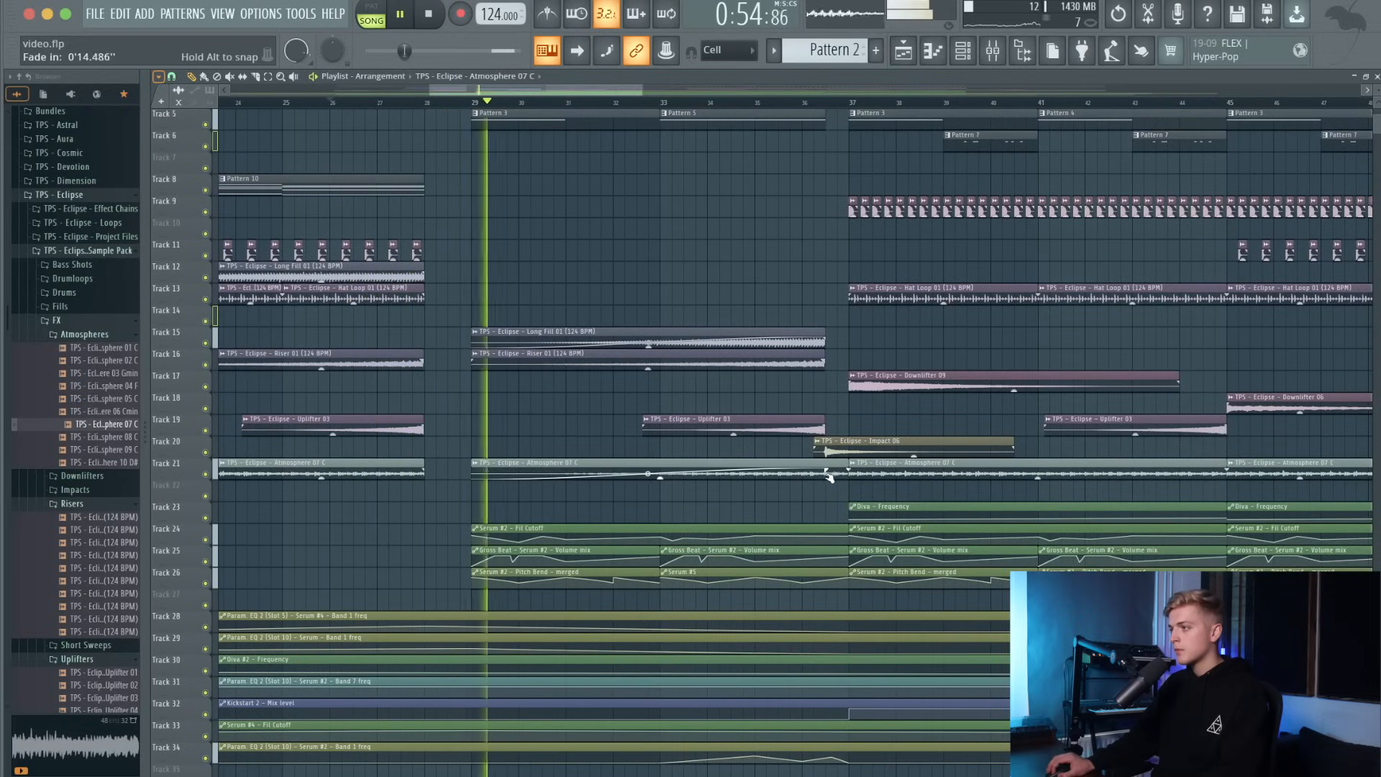
scroll(782, 471, "down", 4)
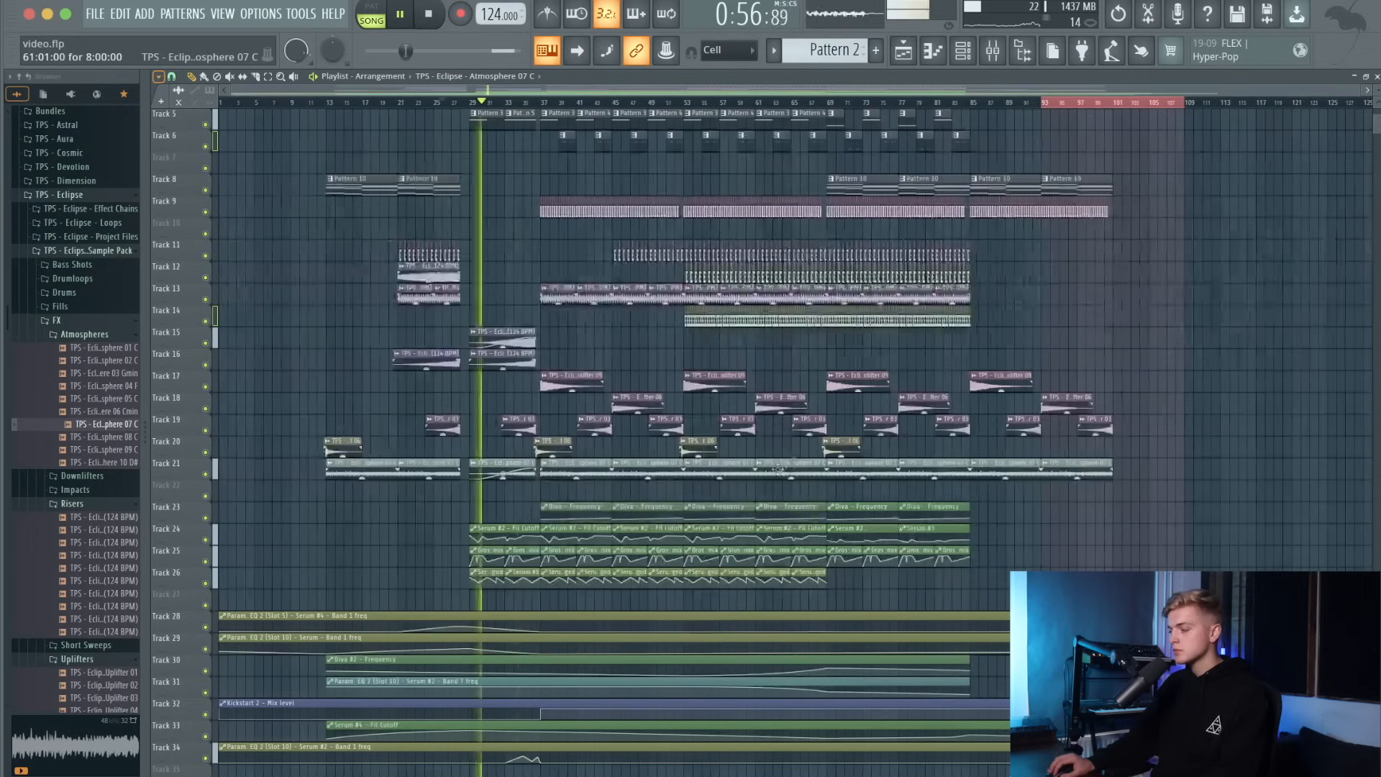
On Atmosphere 07 C's mixer insert, load Fruity parametric EQ 2 in slot 3, cut the lows and set band 2 to -1.5 dB at 124 Hz.
left_click(988, 50)
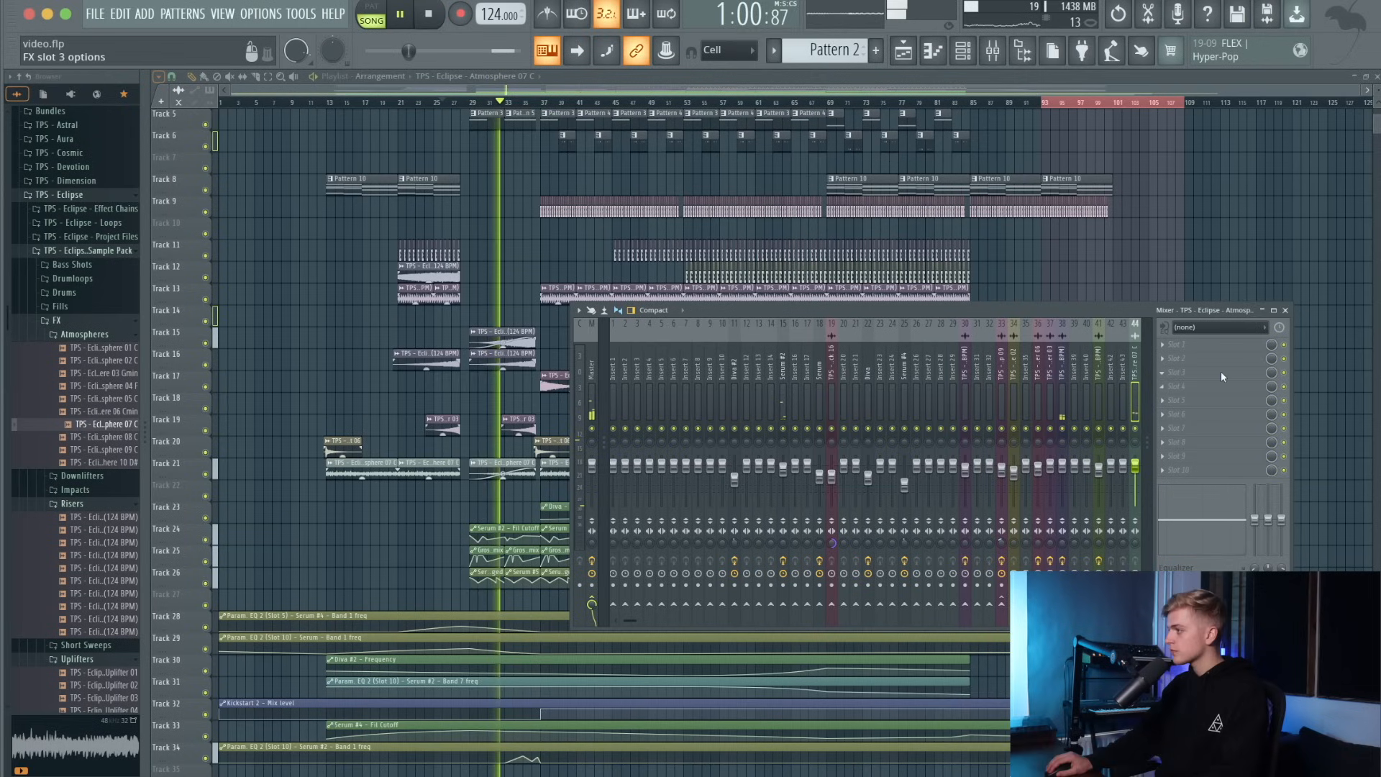
left_click(1226, 377)
left_click(1331, 631)
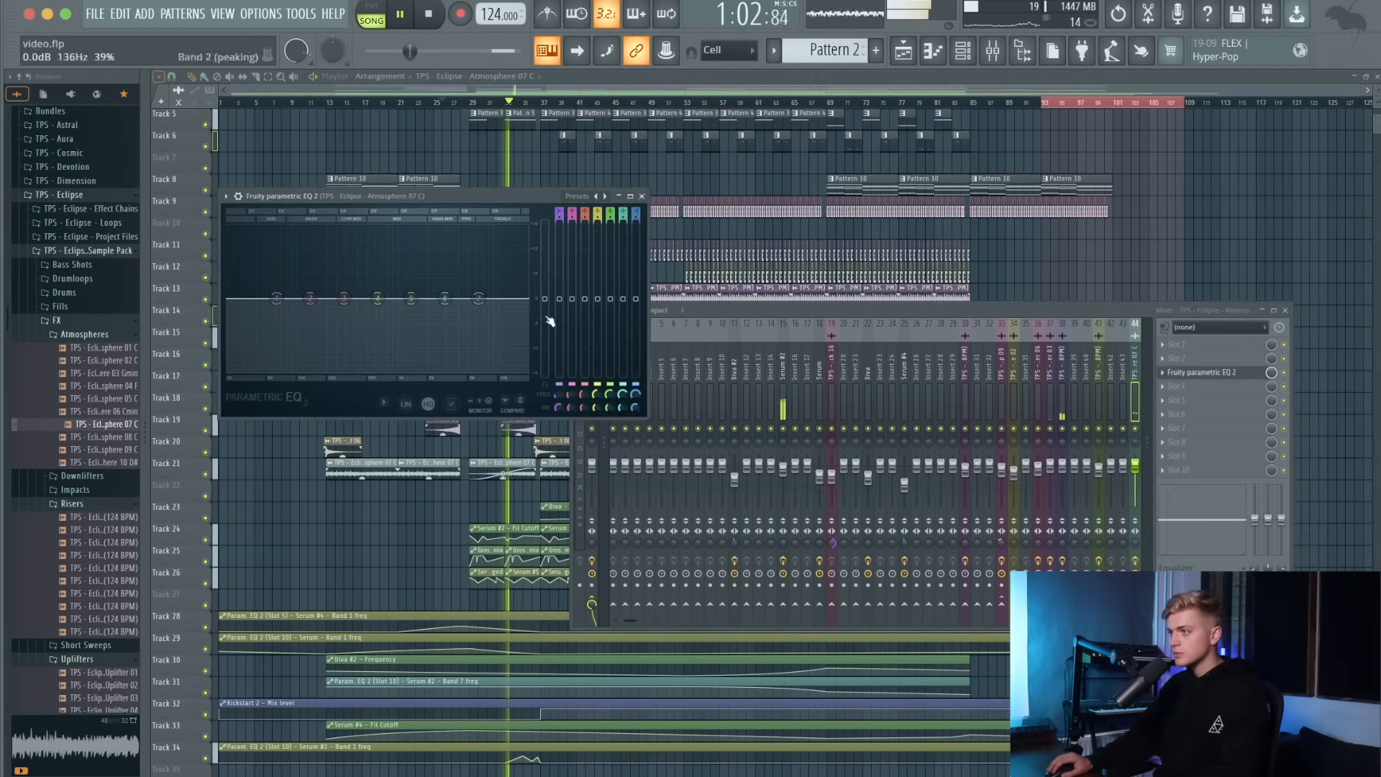
left_click_drag(277, 300, 297, 365)
left_click_drag(306, 300, 306, 304)
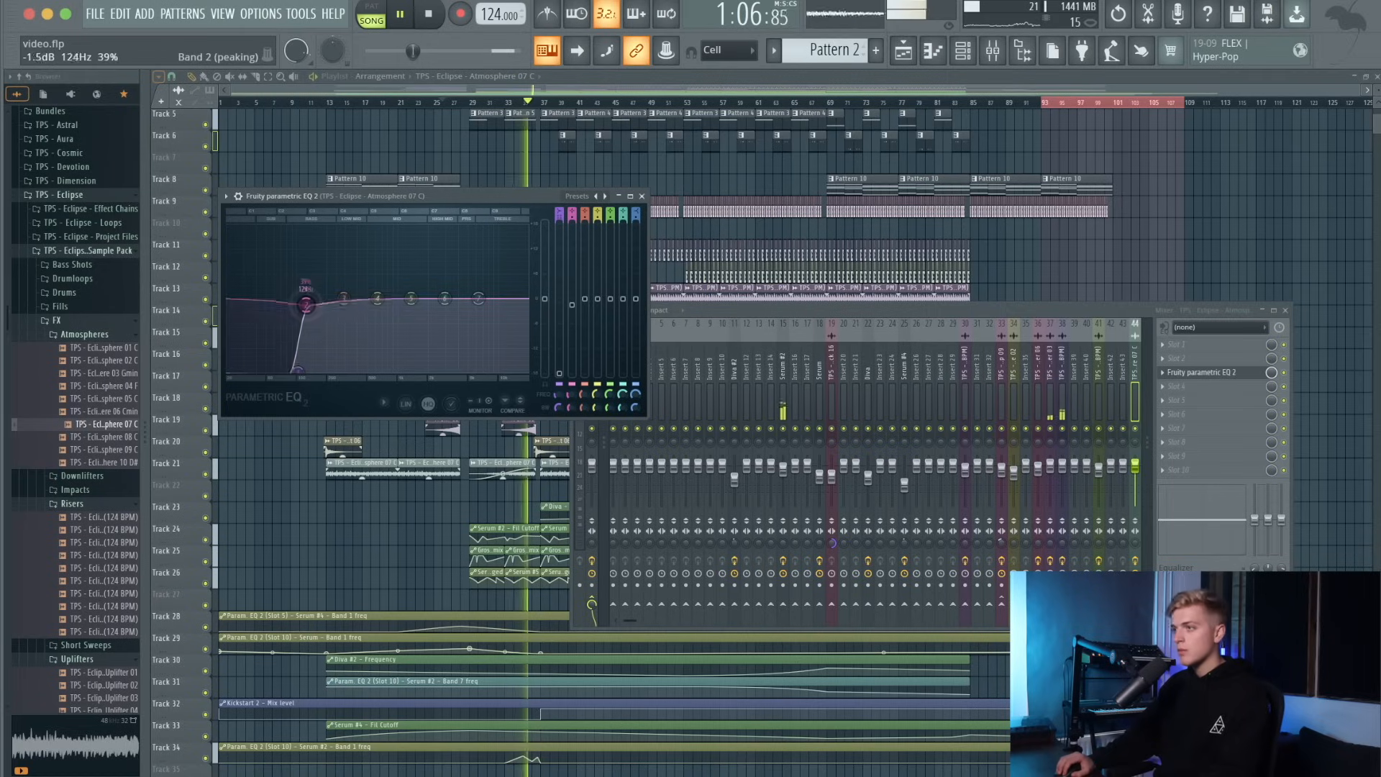
Fine-tune the EQ bands on Atmosphere 07 C's insert, then lower its mixer fader and set its stereo separation to 11% separated.
left_click_drag(478, 297, 478, 301)
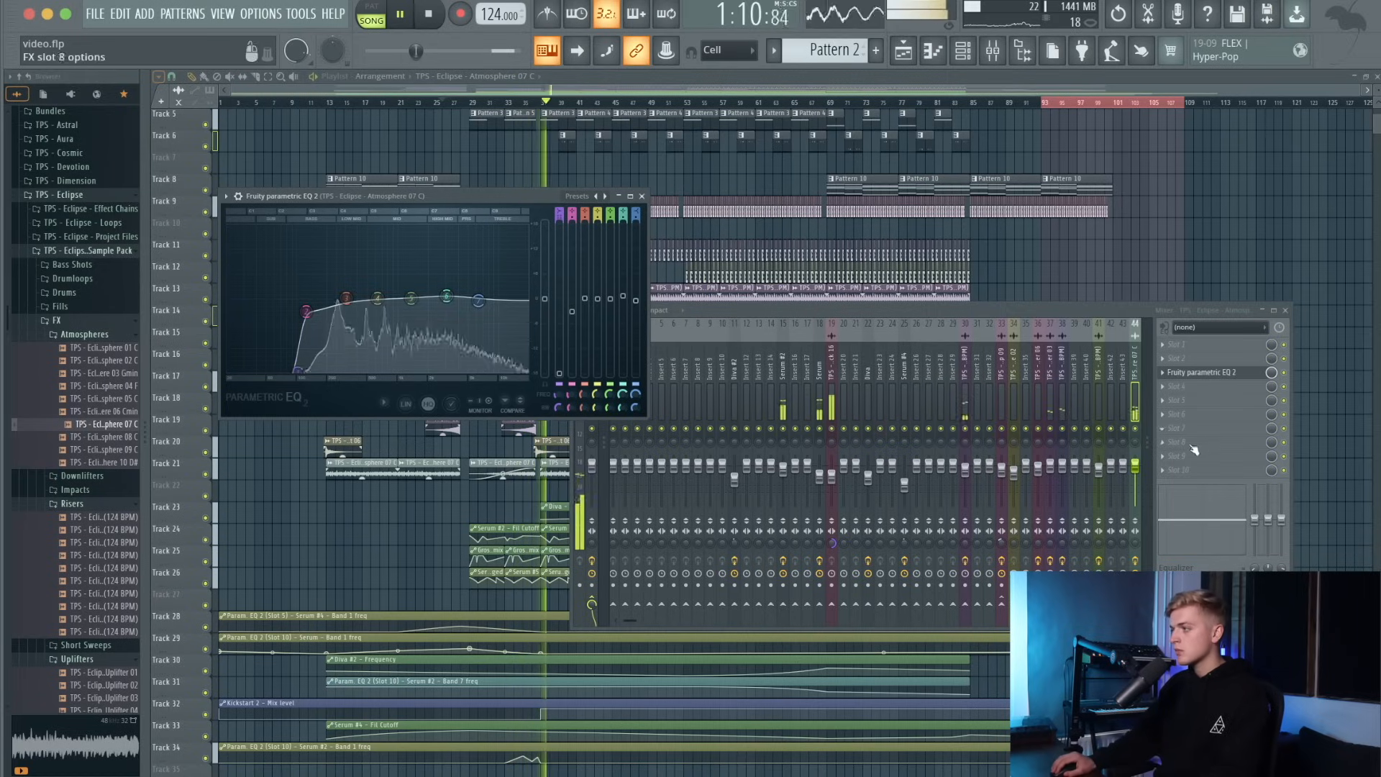
left_click_drag(1135, 465, 1135, 472)
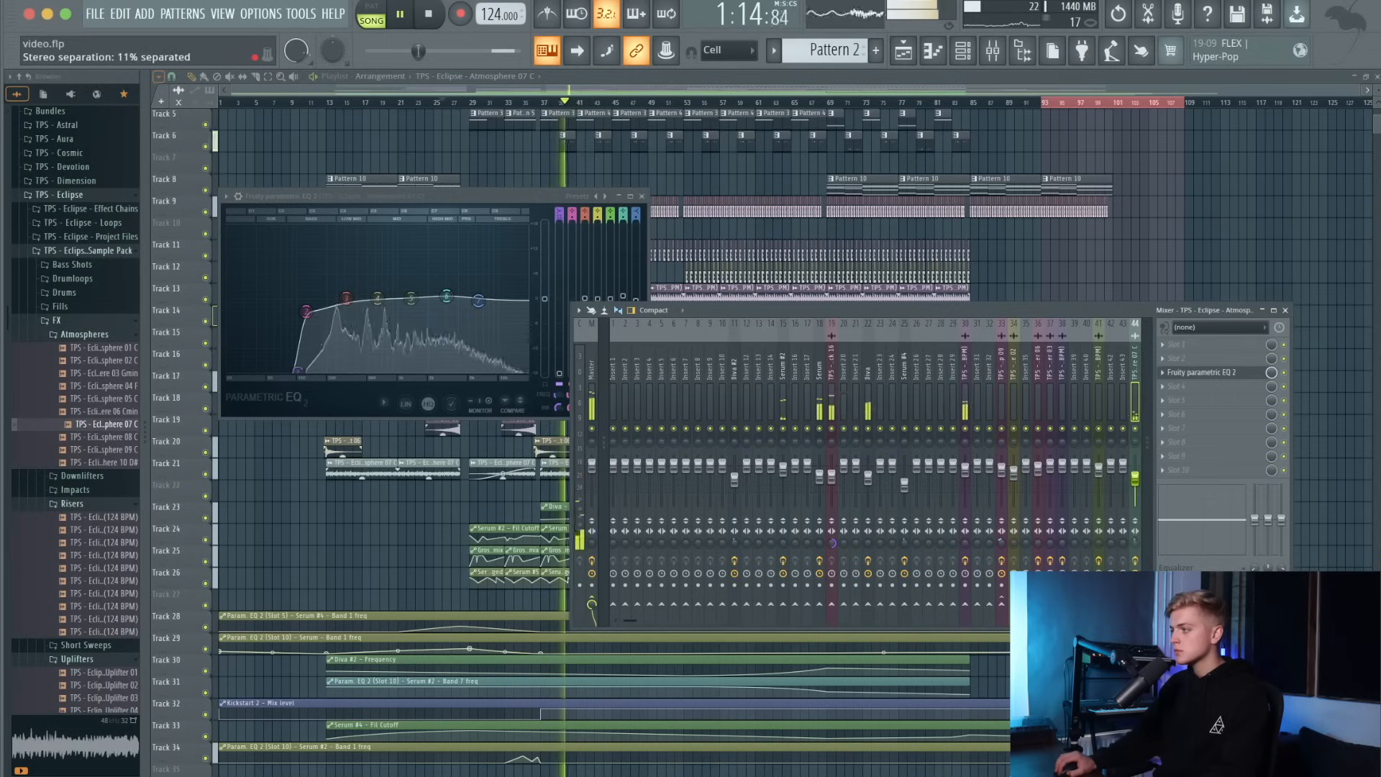
key("F12")
scroll(680, 313, "up", 3)
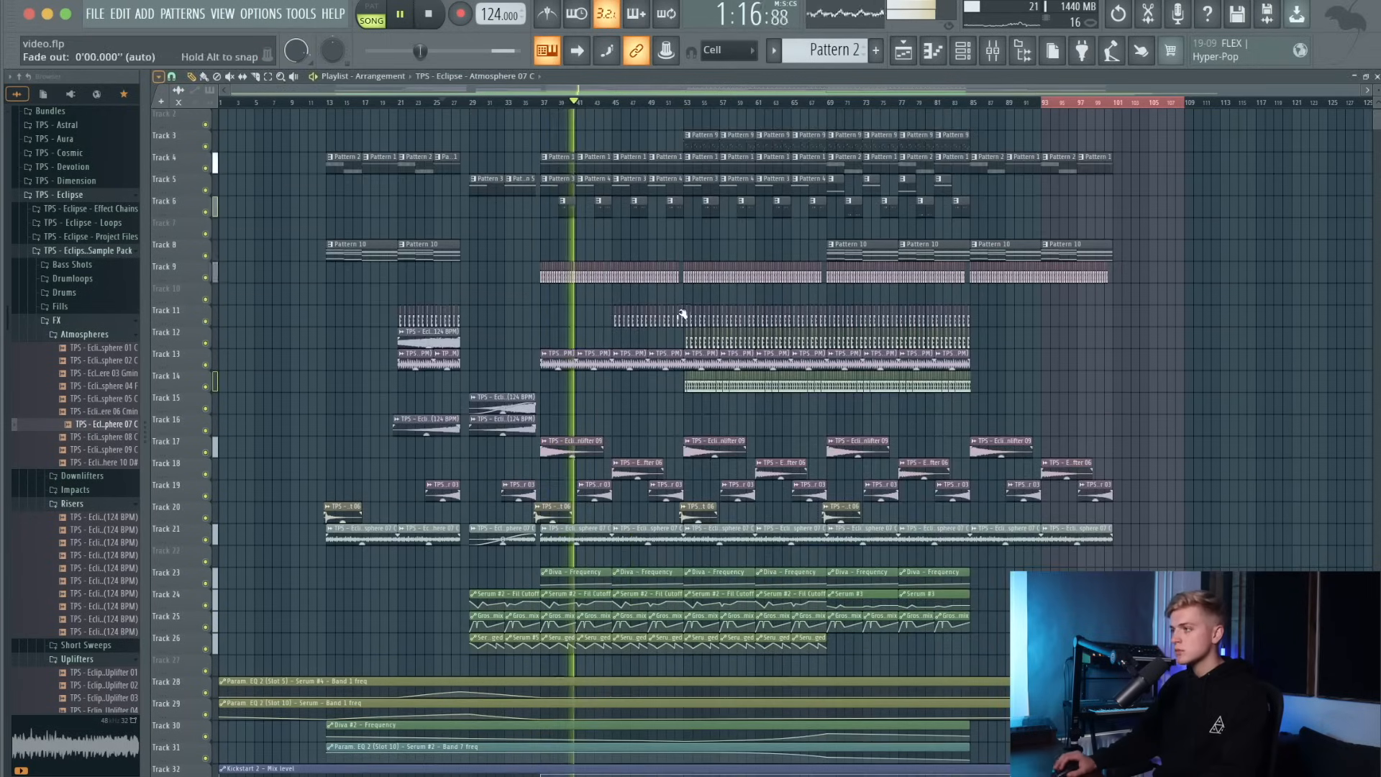
scroll(680, 313, "down", 1)
scroll(681, 313, "up", 2)
scroll(680, 316, "down", 2)
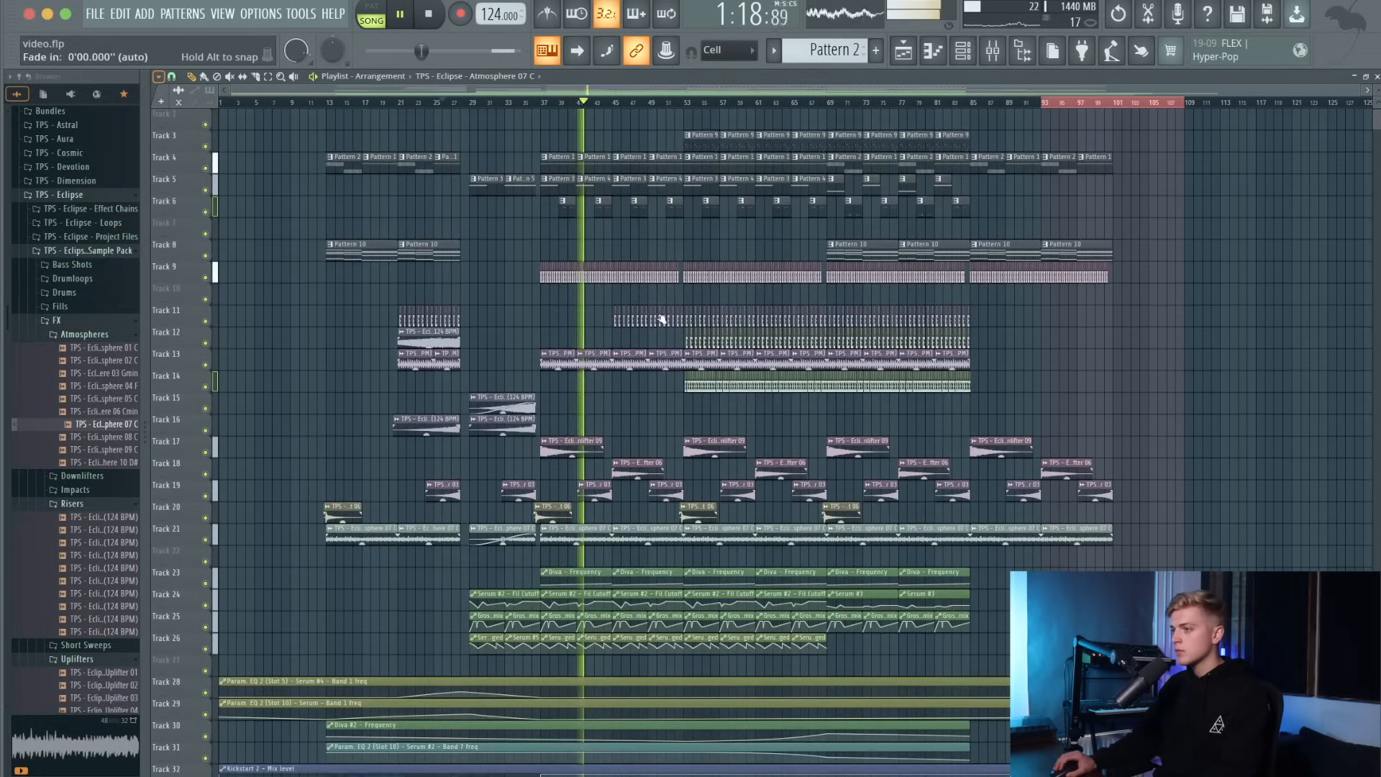
scroll(659, 317, "up", 2)
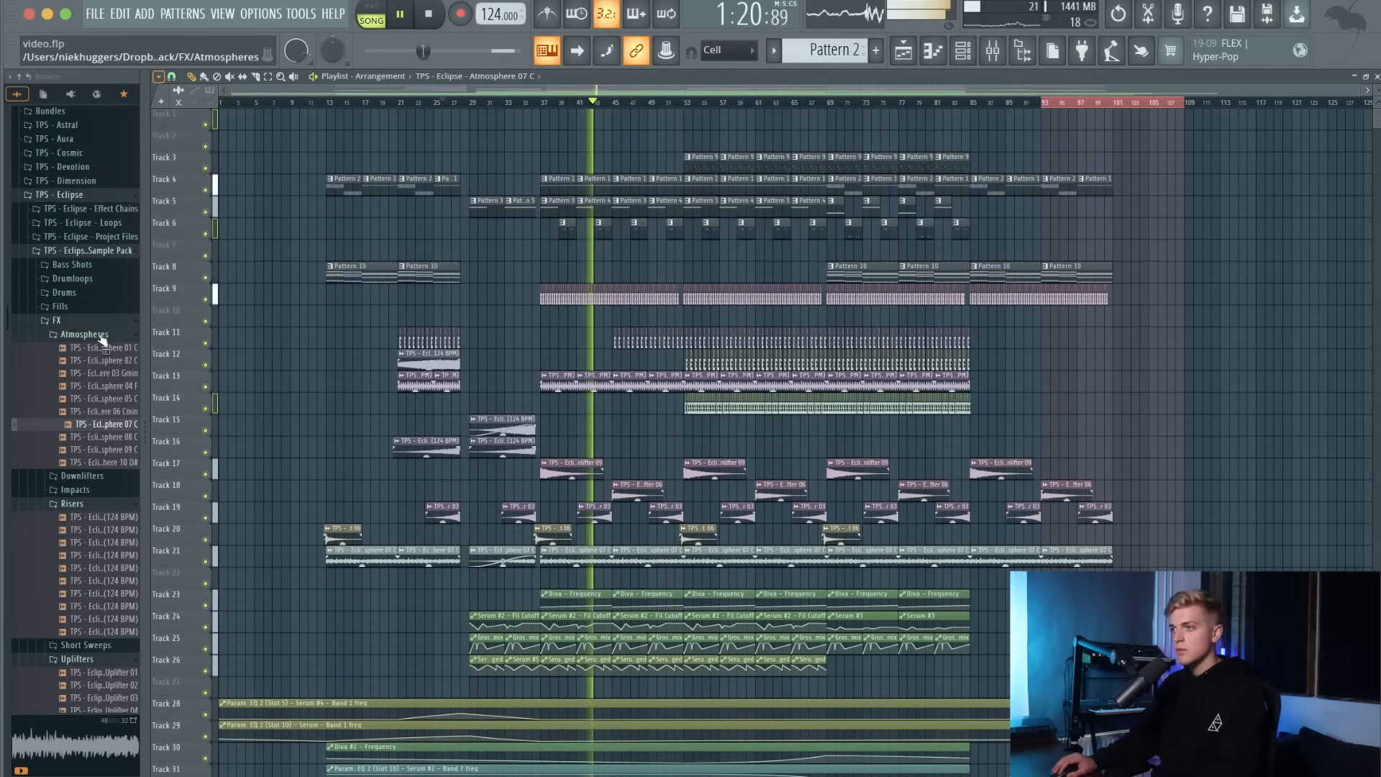
Audition the percussion hits in the Eclipse sample pack's drums and bring Perc 13 into the arrangement.
left_click(105, 335)
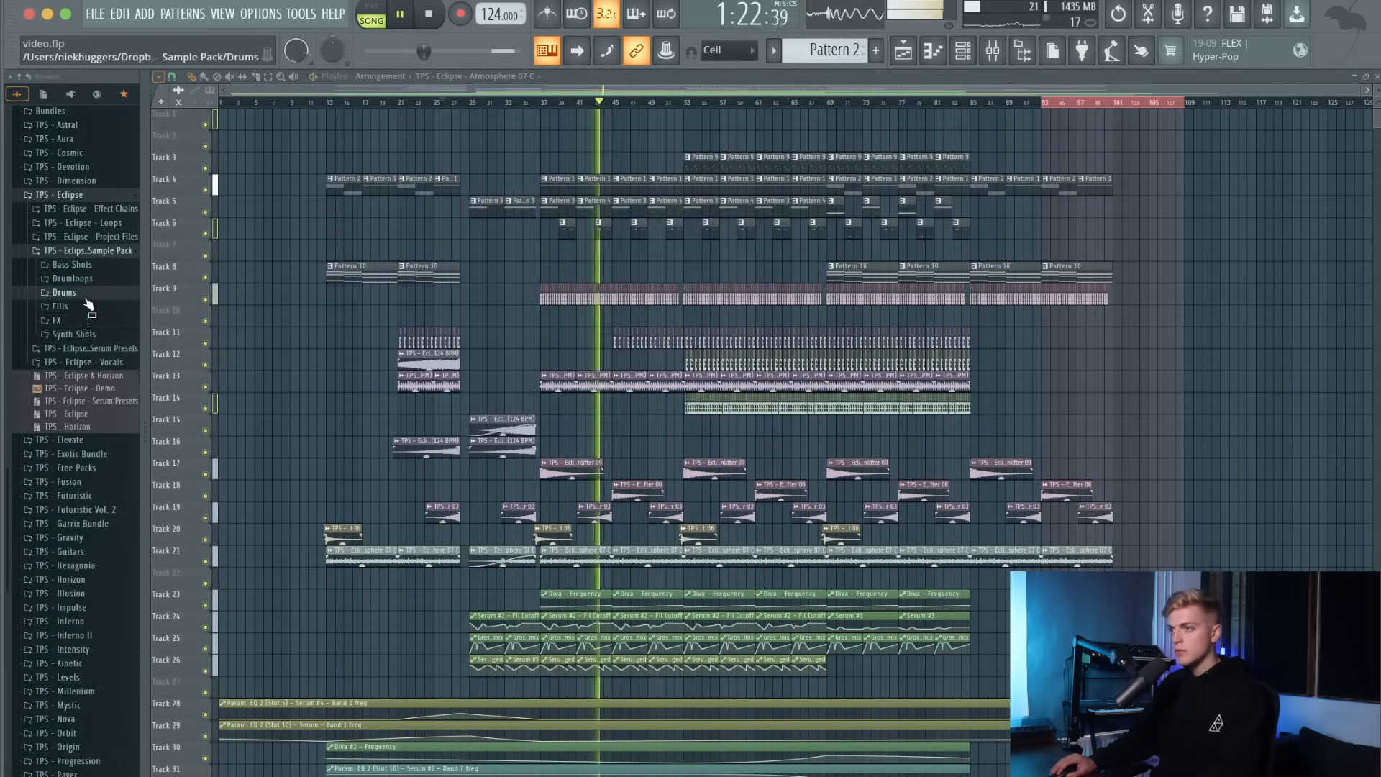
left_click(86, 292)
key("space")
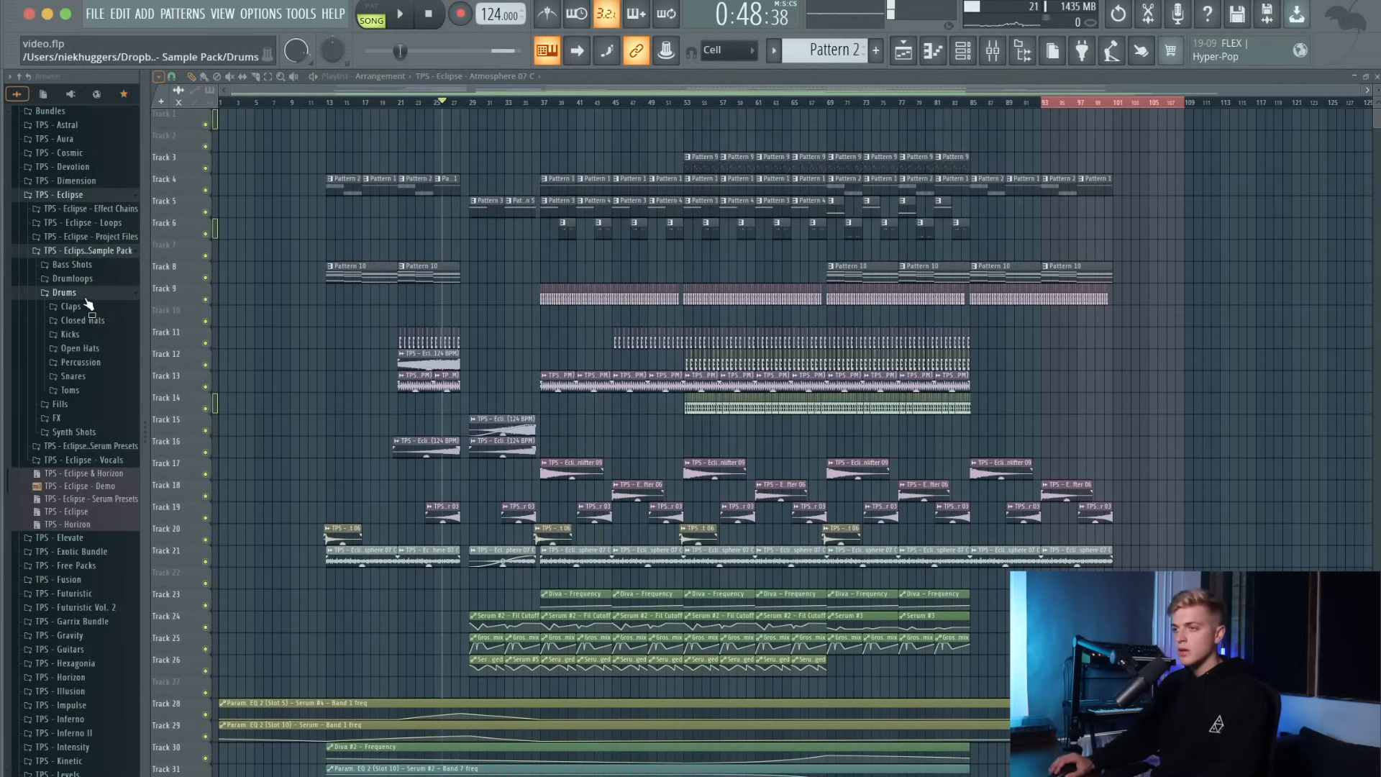
left_click(100, 366)
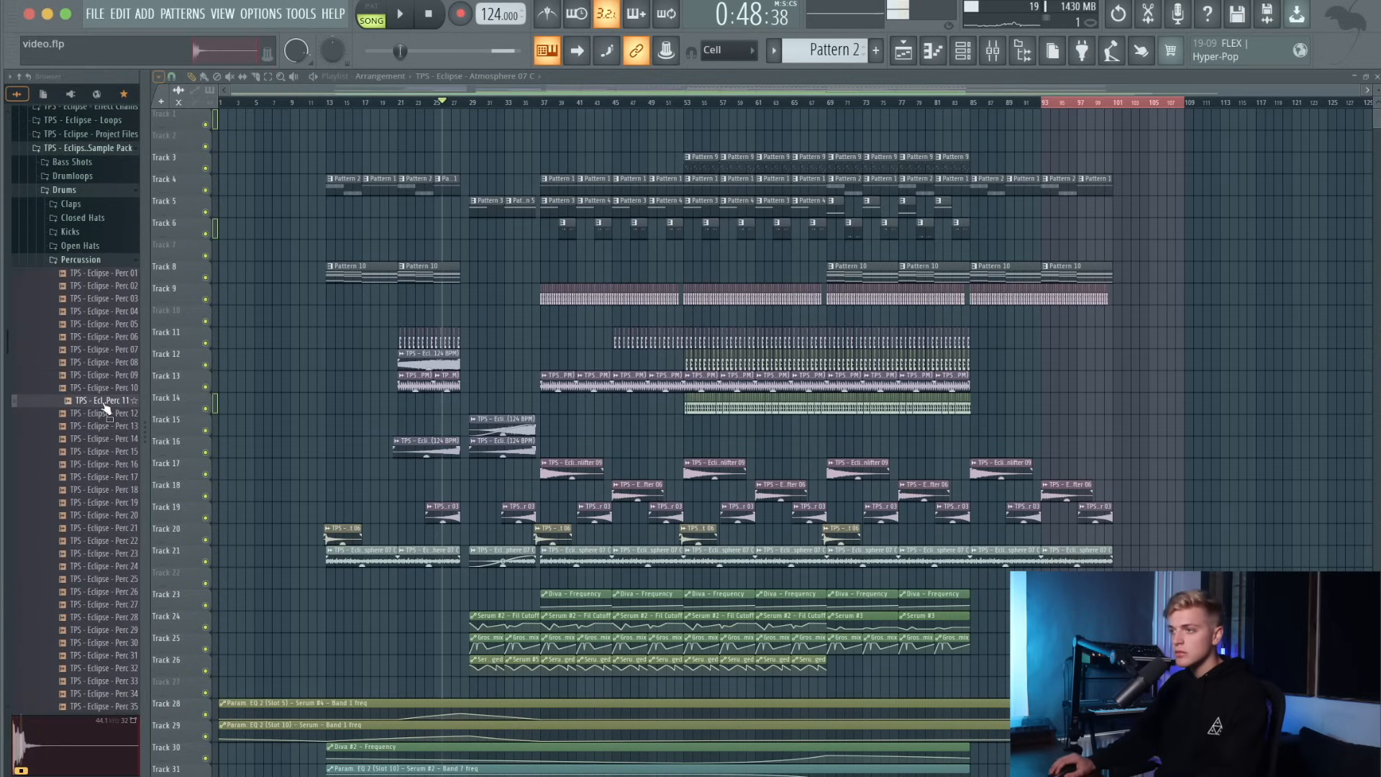
left_click_drag(105, 426, 443, 430)
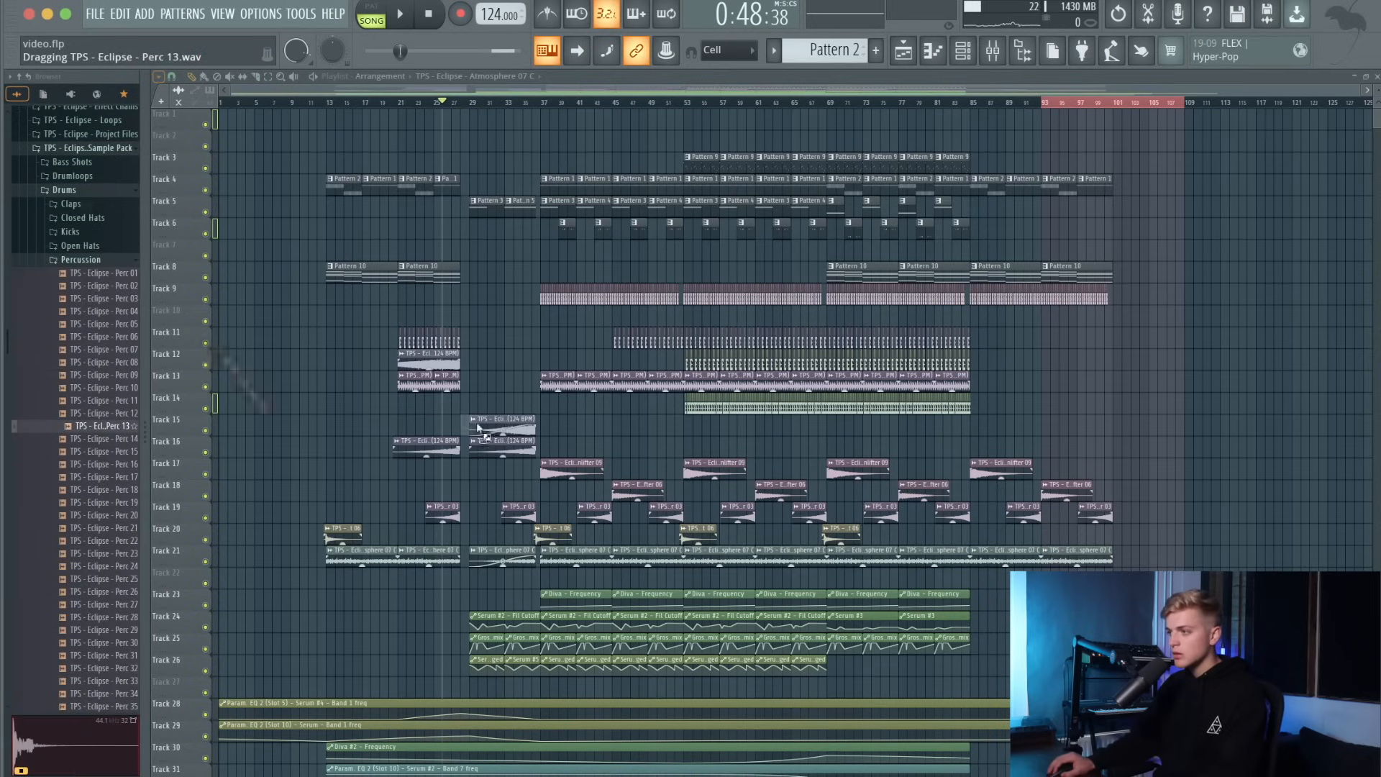
scroll(883, 413, "down", 10)
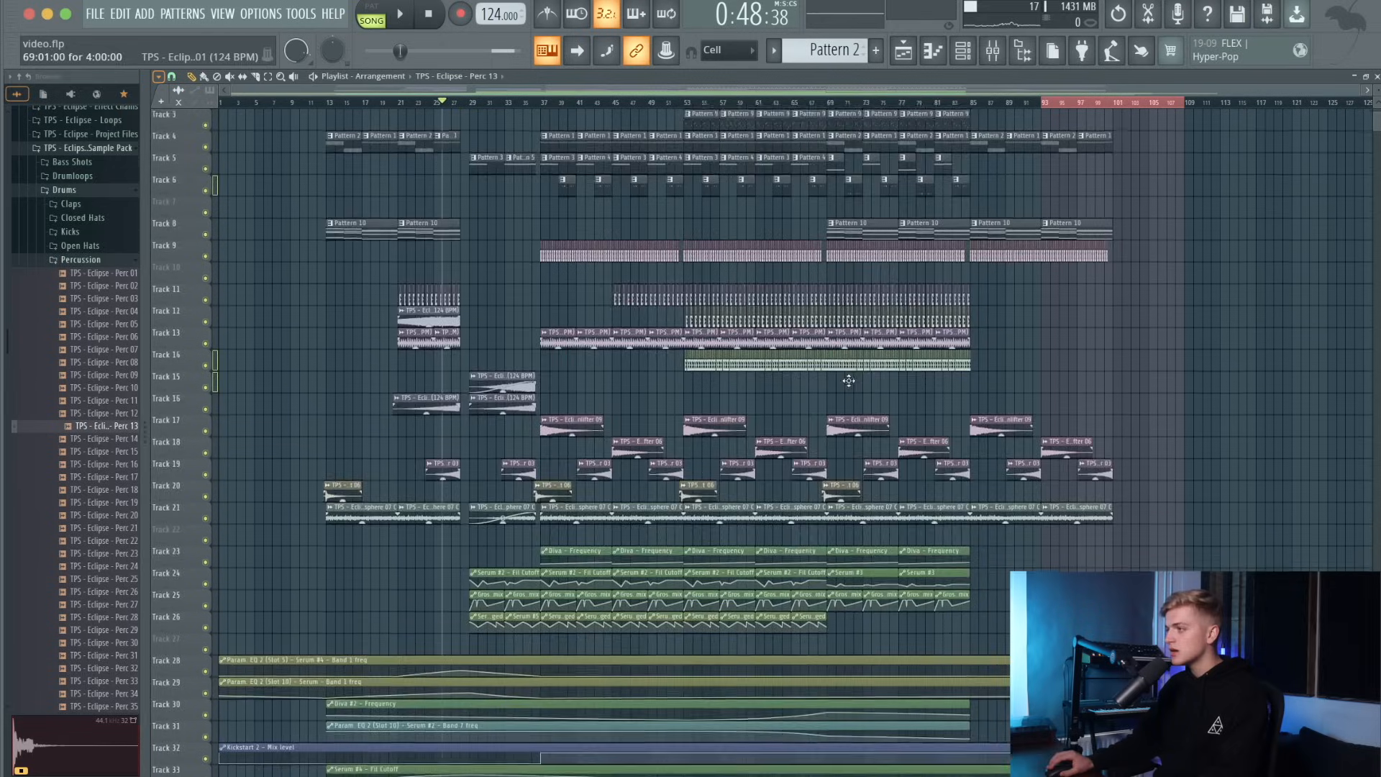
scroll(925, 364, "up", 7)
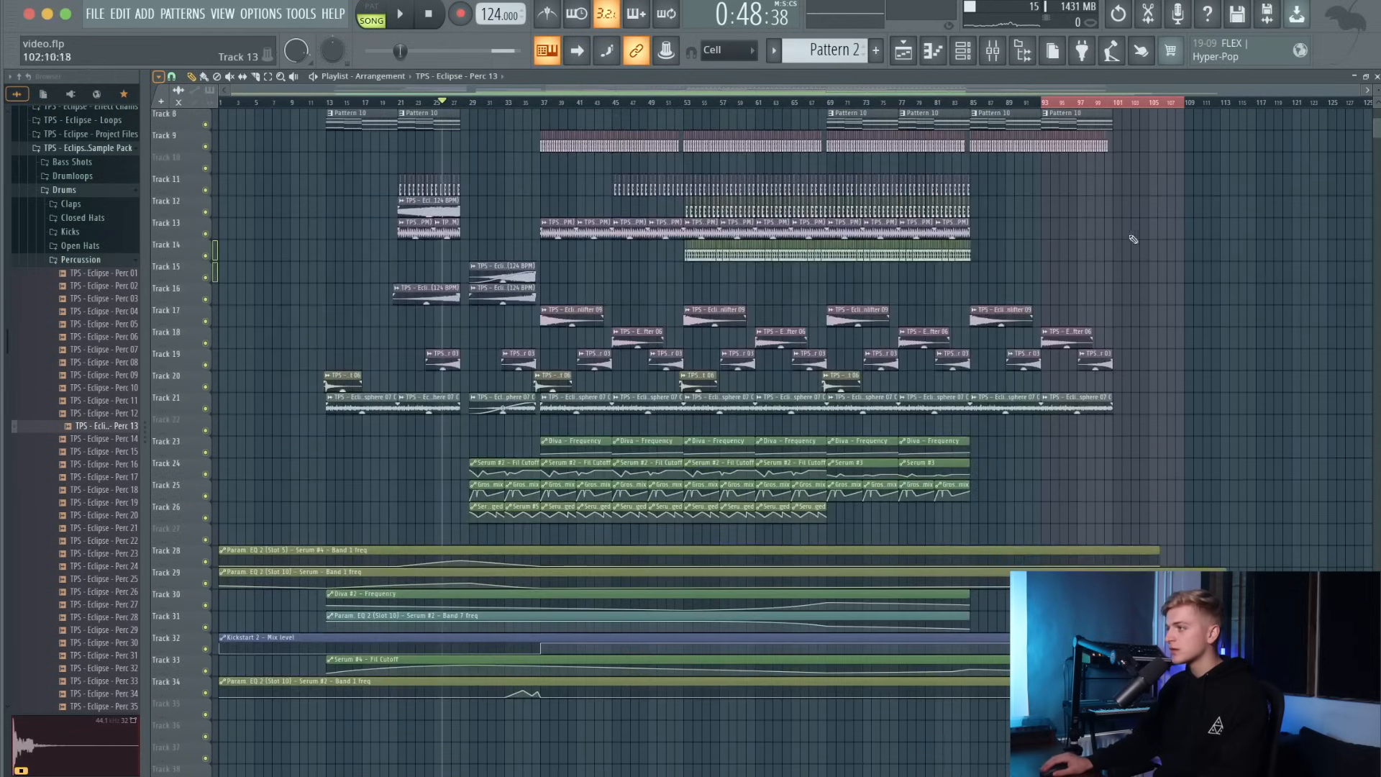
Shift all clips on Tracks 15 to 34 down two tracks to free Tracks 15 and 16.
key("ctrl+a")
scroll(1159, 215, "down", 3)
left_click_drag(1160, 206, 5, 668)
key("shift+Down")
key("shift+Down")
left_click(564, 179, "ctrl")
scroll(562, 177, "up", 4)
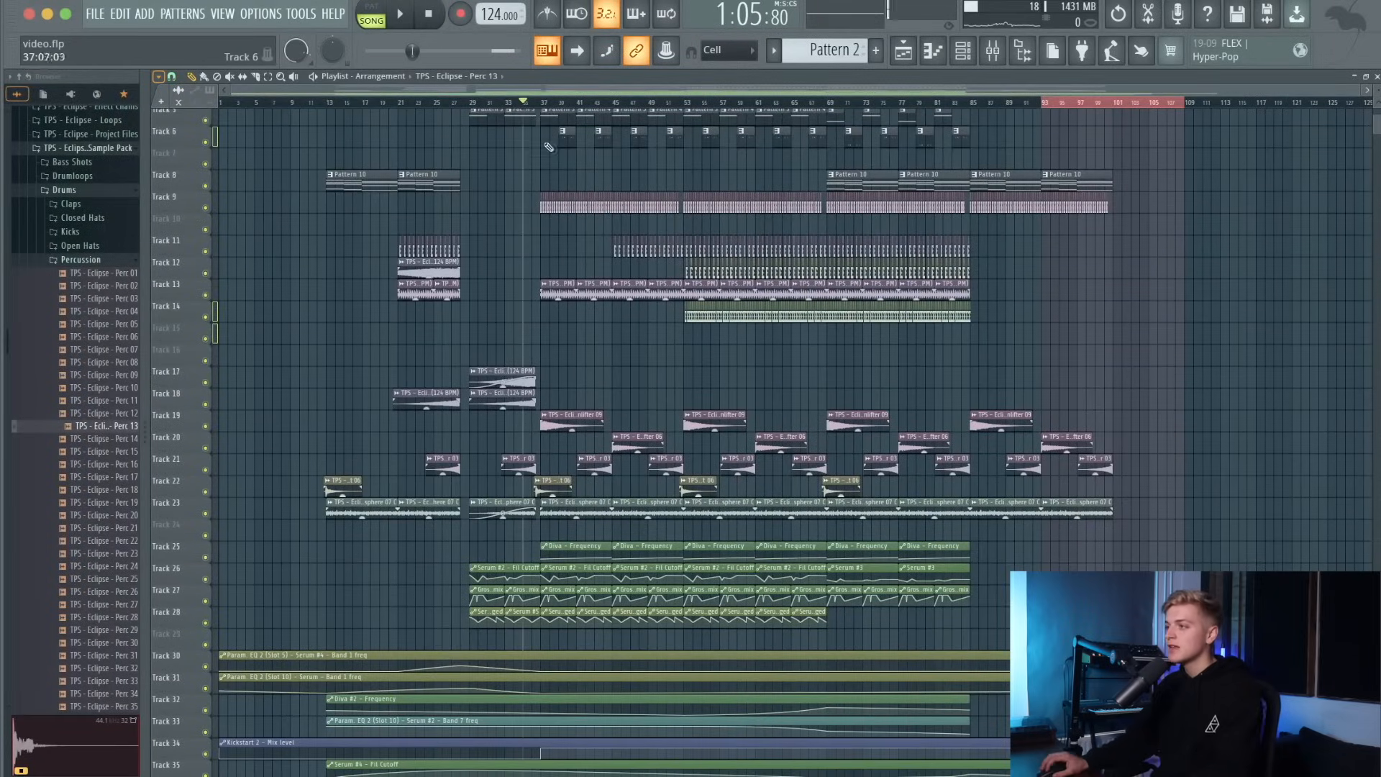
Place a percussion hit at 38:16:00 on Track 16, trying Perc 13 and replacing it with Perc 16.
scroll(547, 140, "up", 6)
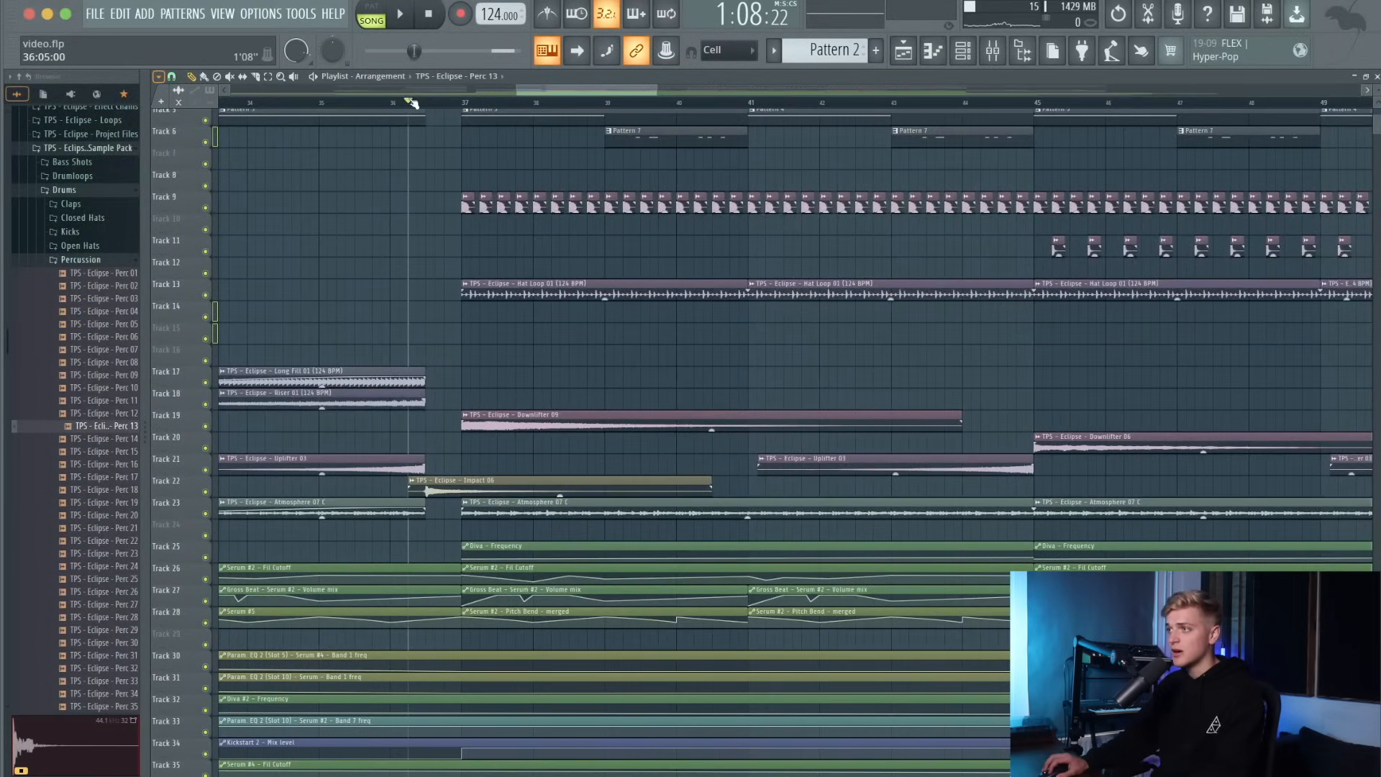
scroll(491, 310, "up", 6)
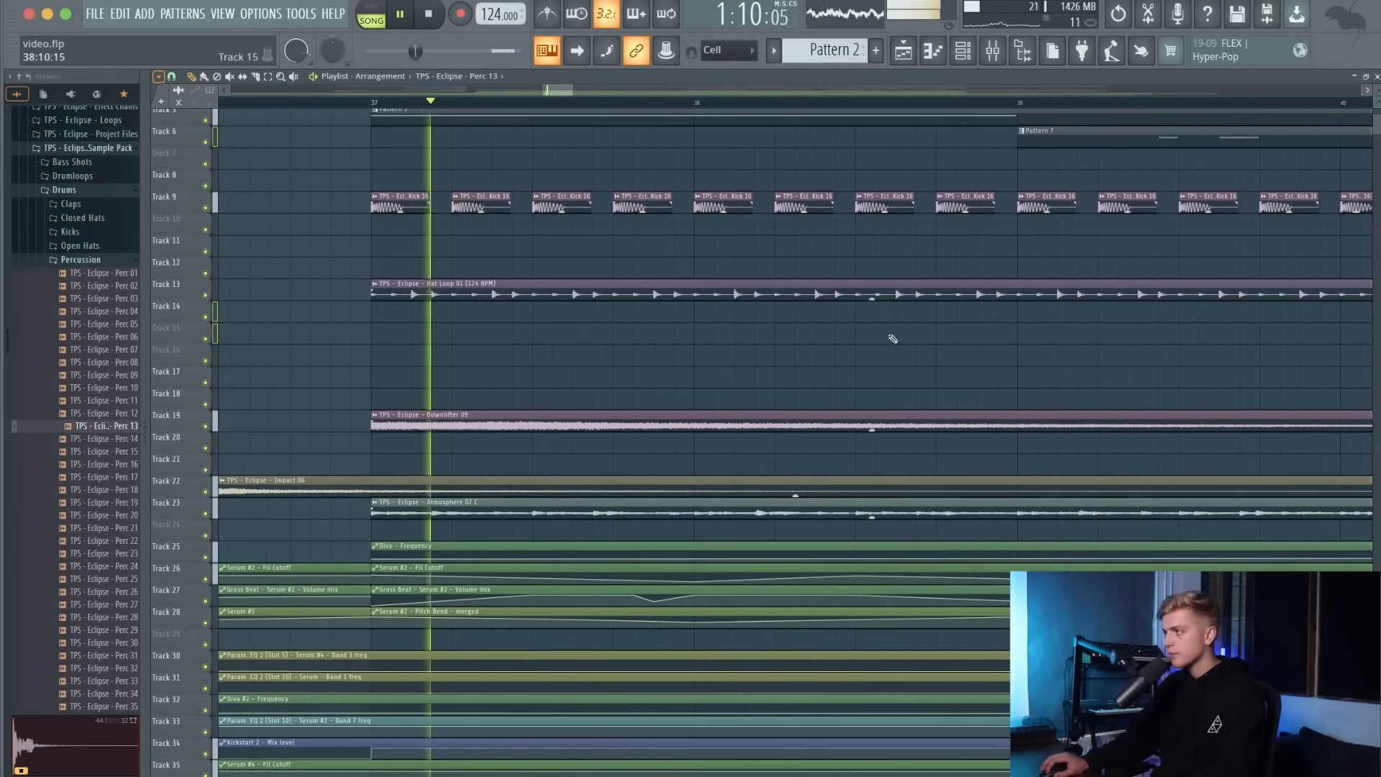
scroll(1005, 360, "down", 10)
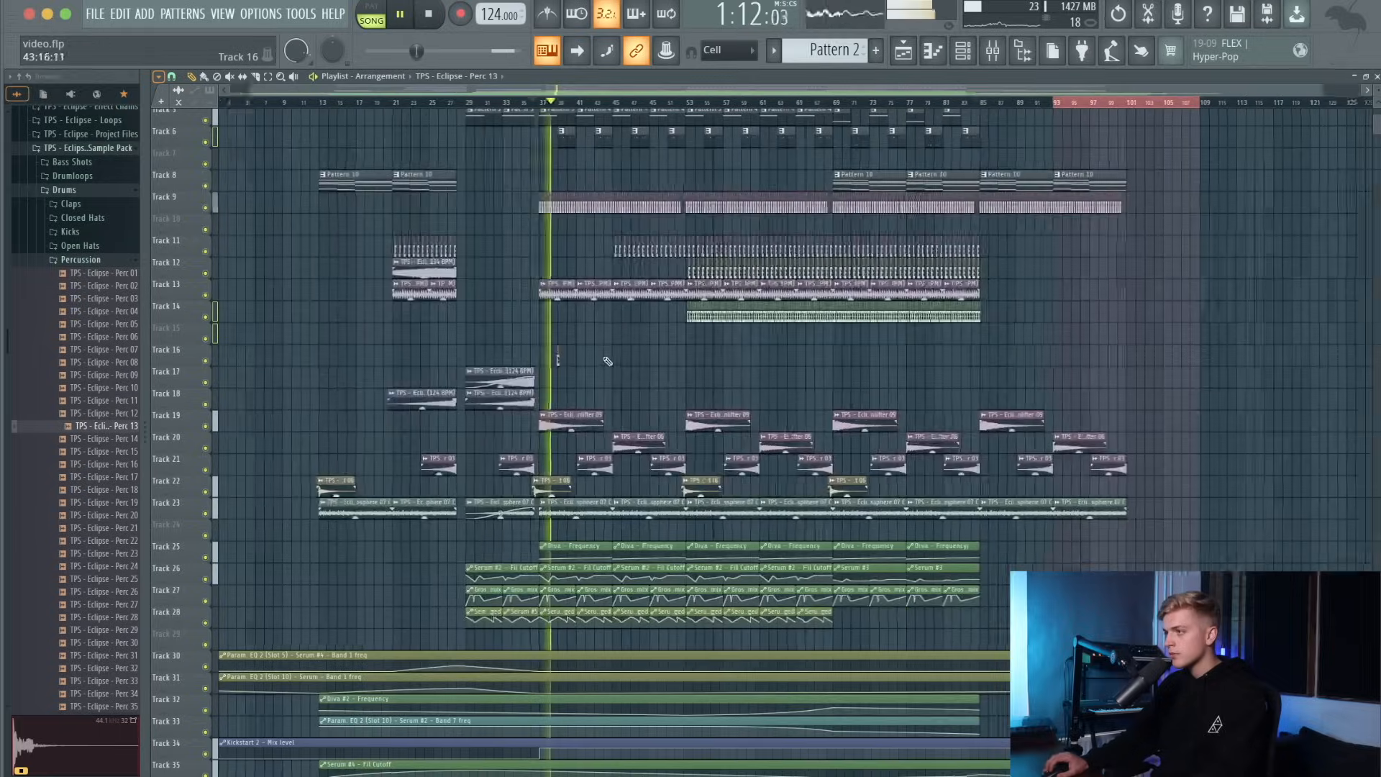
scroll(487, 363, "up", 10)
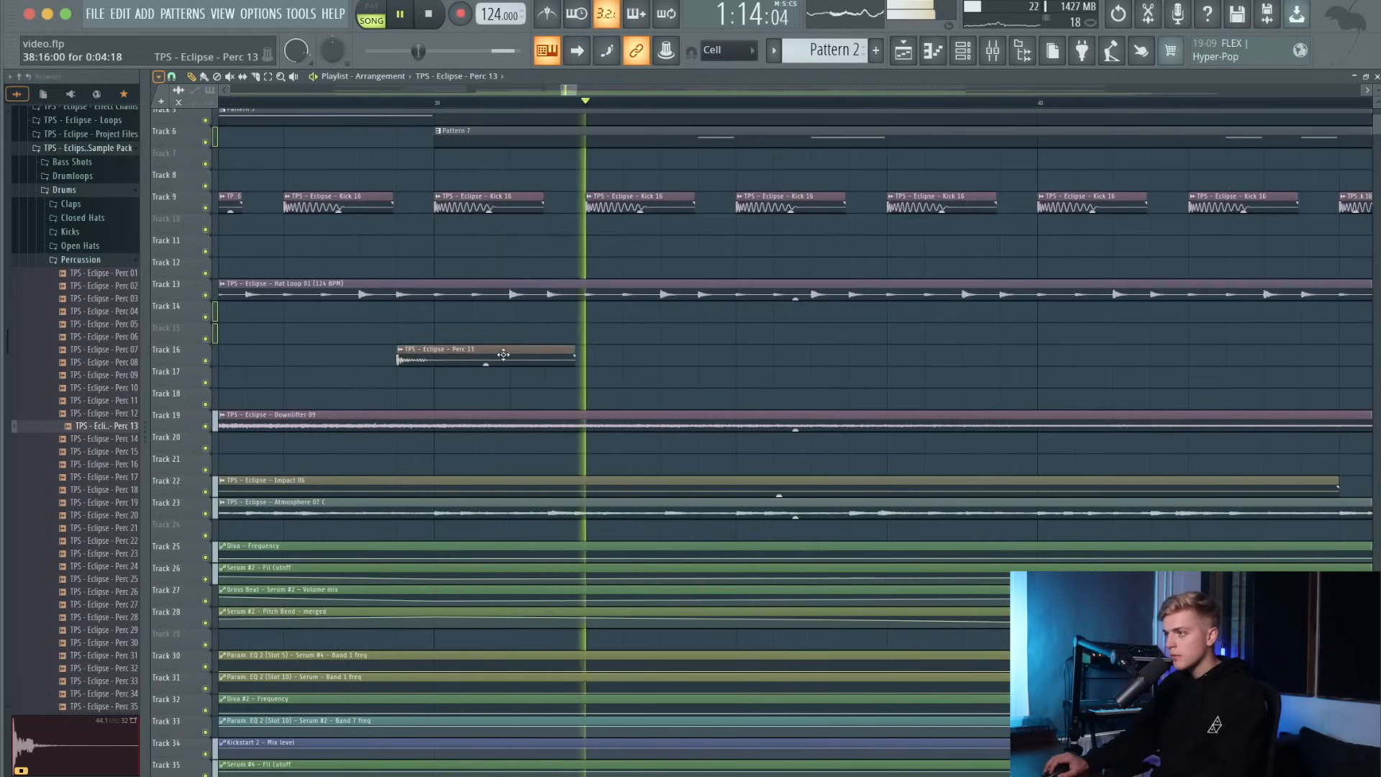
scroll(504, 354, "down", 6)
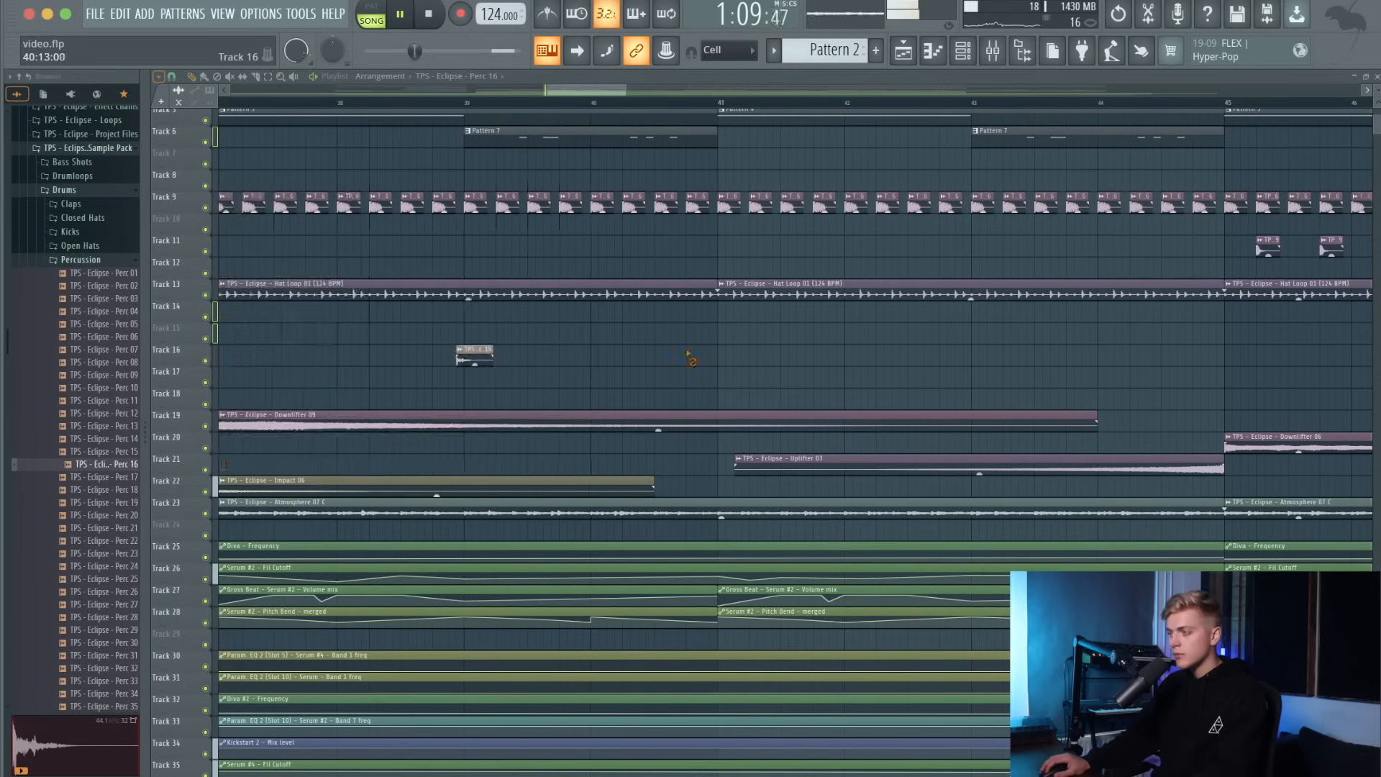
scroll(688, 356, "down", 5)
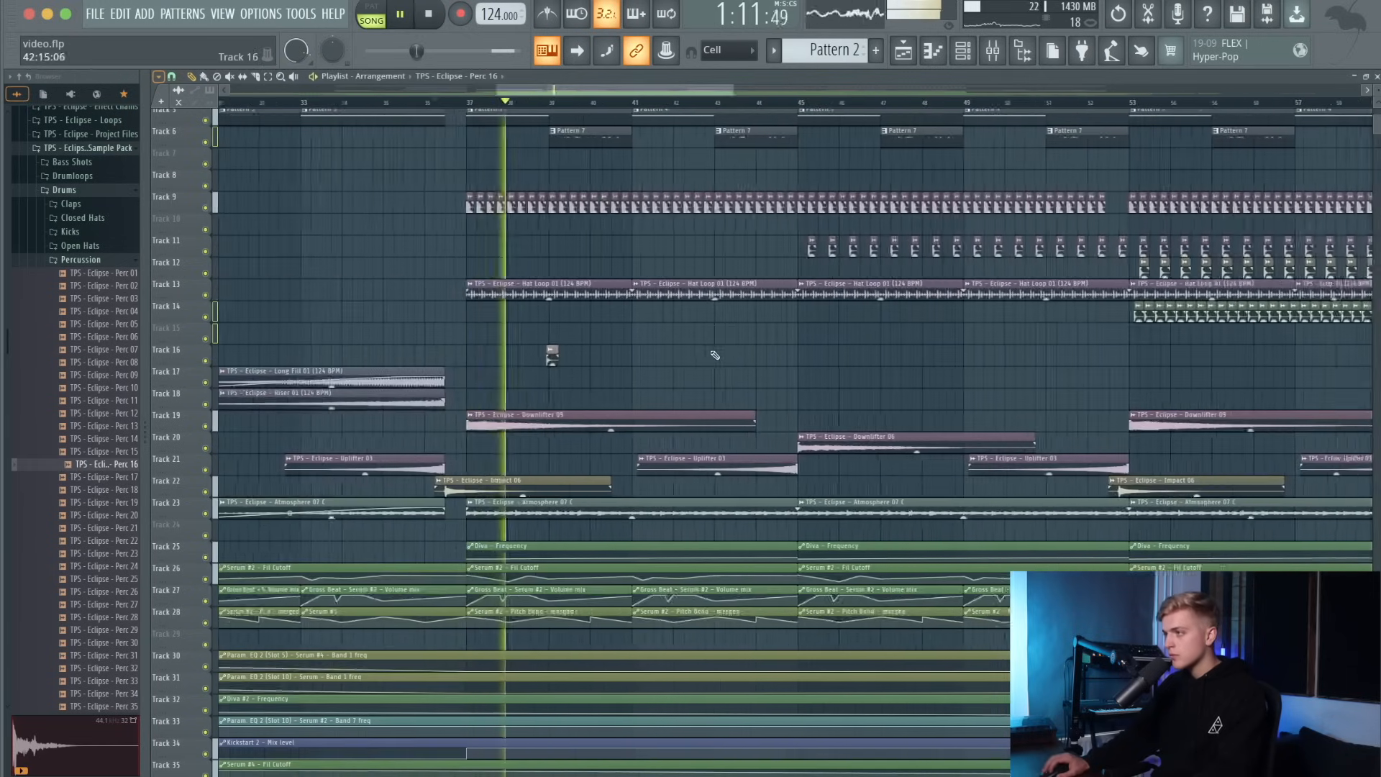
Add a second Perc 16 clip at 42:15:00 on Track 16 and set its channel volume to 39%.
scroll(714, 354, "up", 2)
left_click(732, 354)
scroll(736, 356, "up", 1)
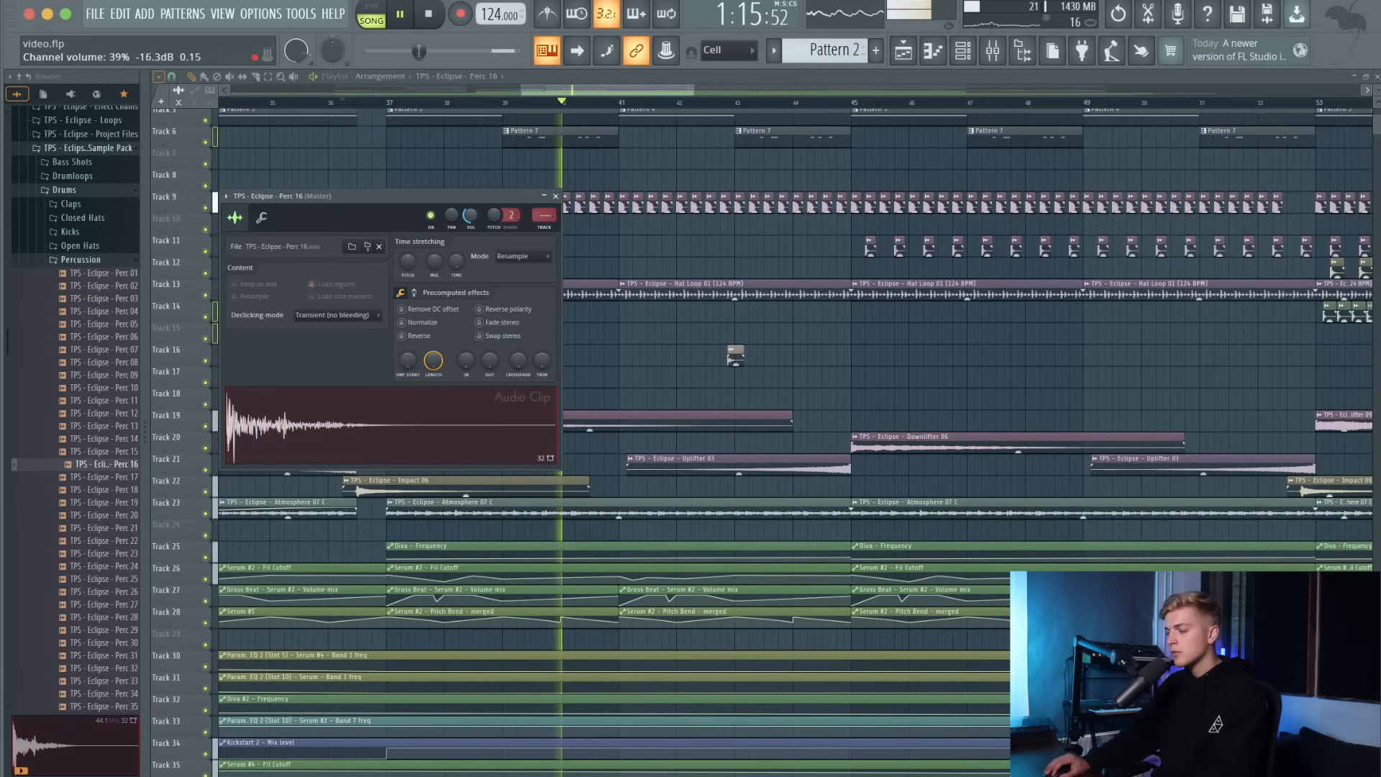
scroll(813, 348, "down", 6)
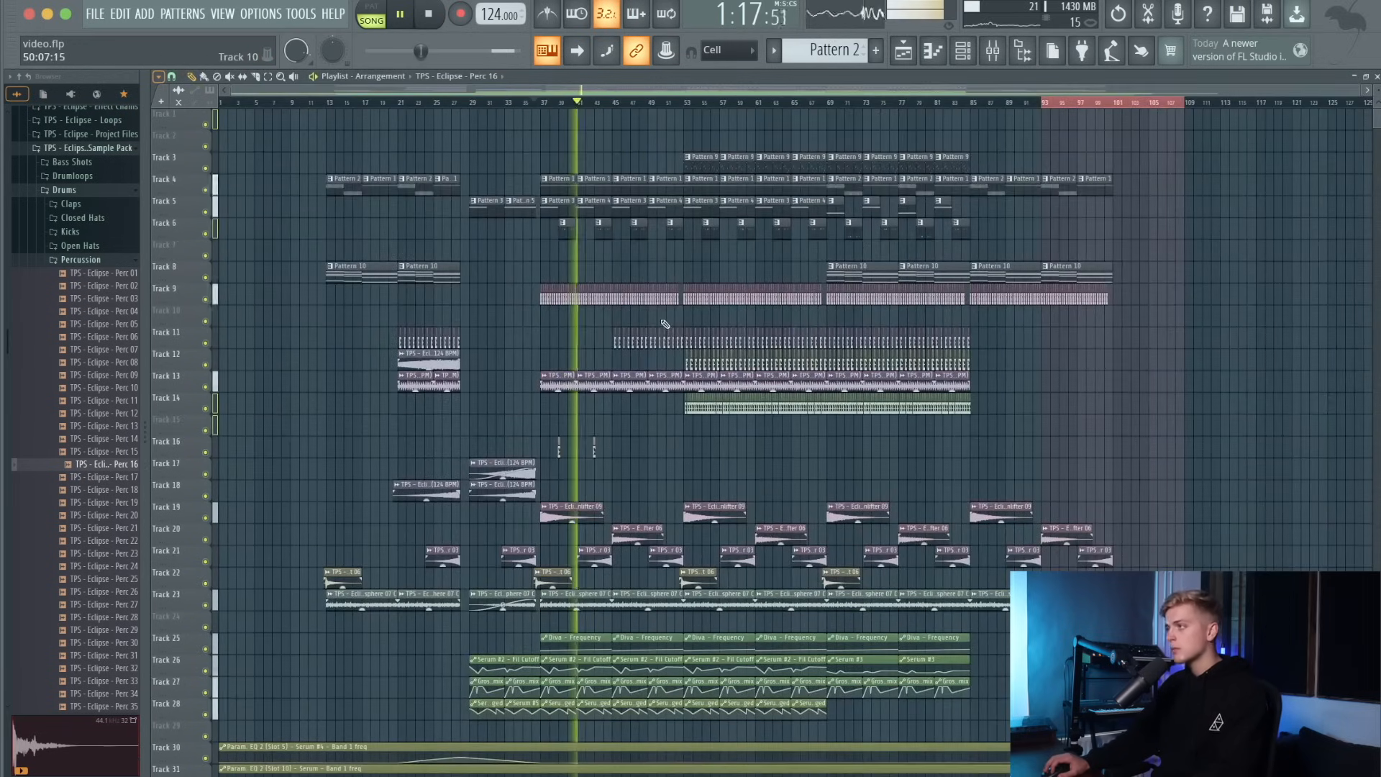
scroll(608, 424, "up", 6)
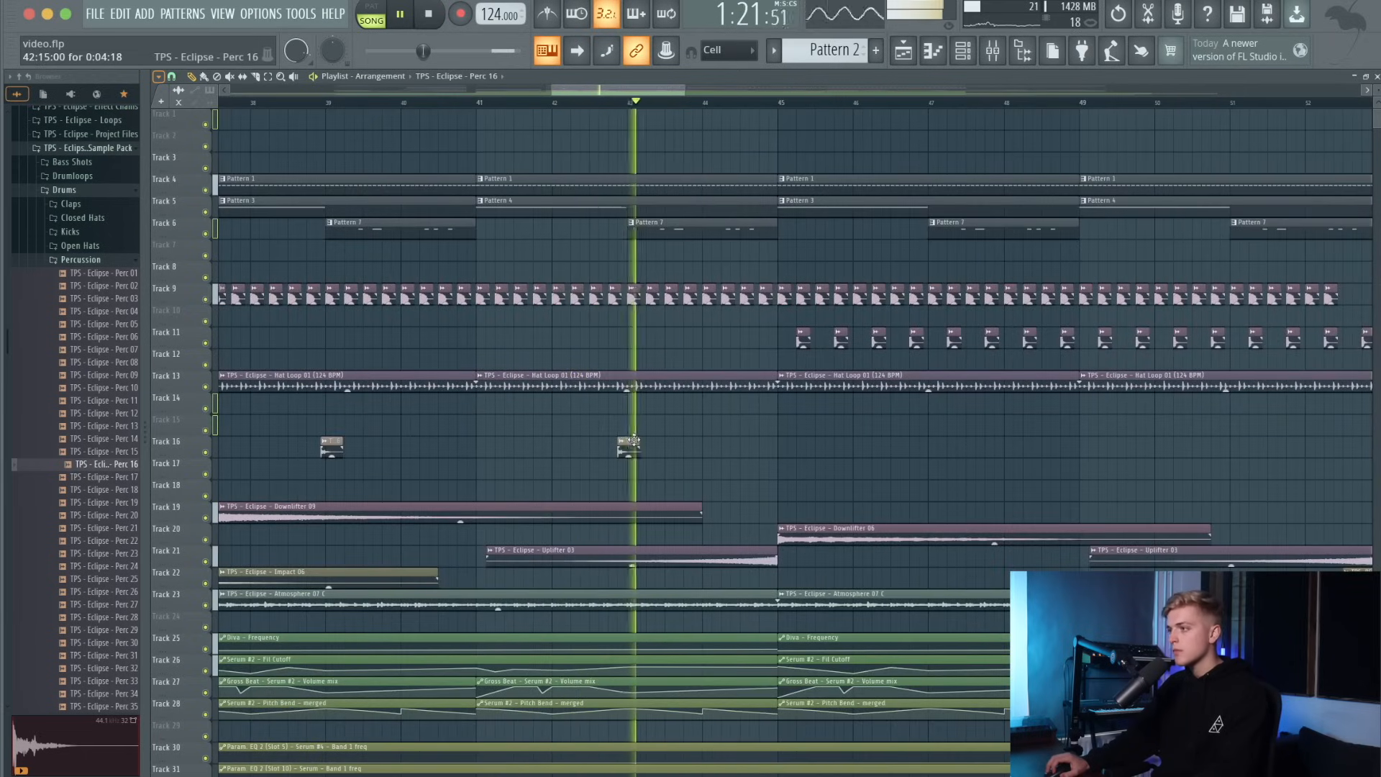
scroll(628, 450, "down", 4)
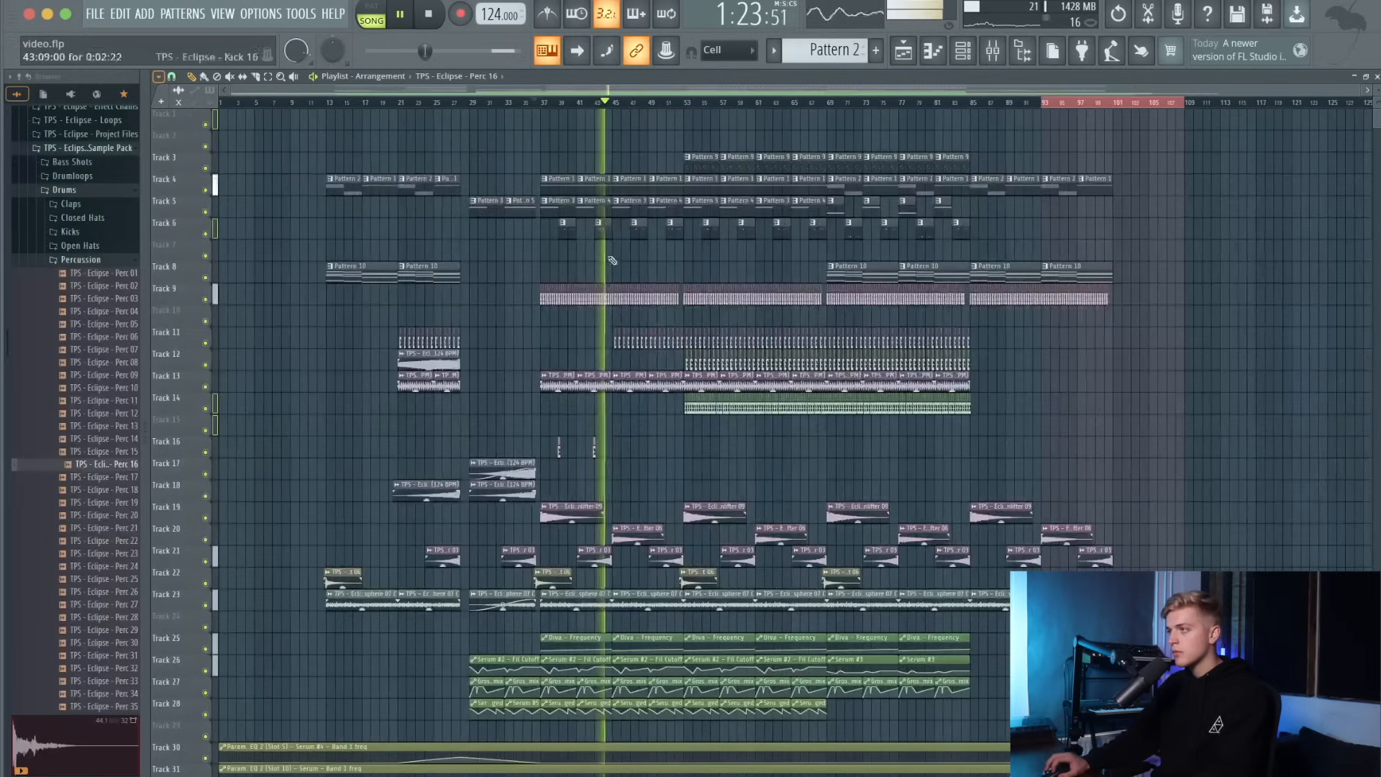
Select the two Perc 16 clips within bars 37 to 45 and repeat them along Track 16 to the song's end.
scroll(608, 126, "up", 4)
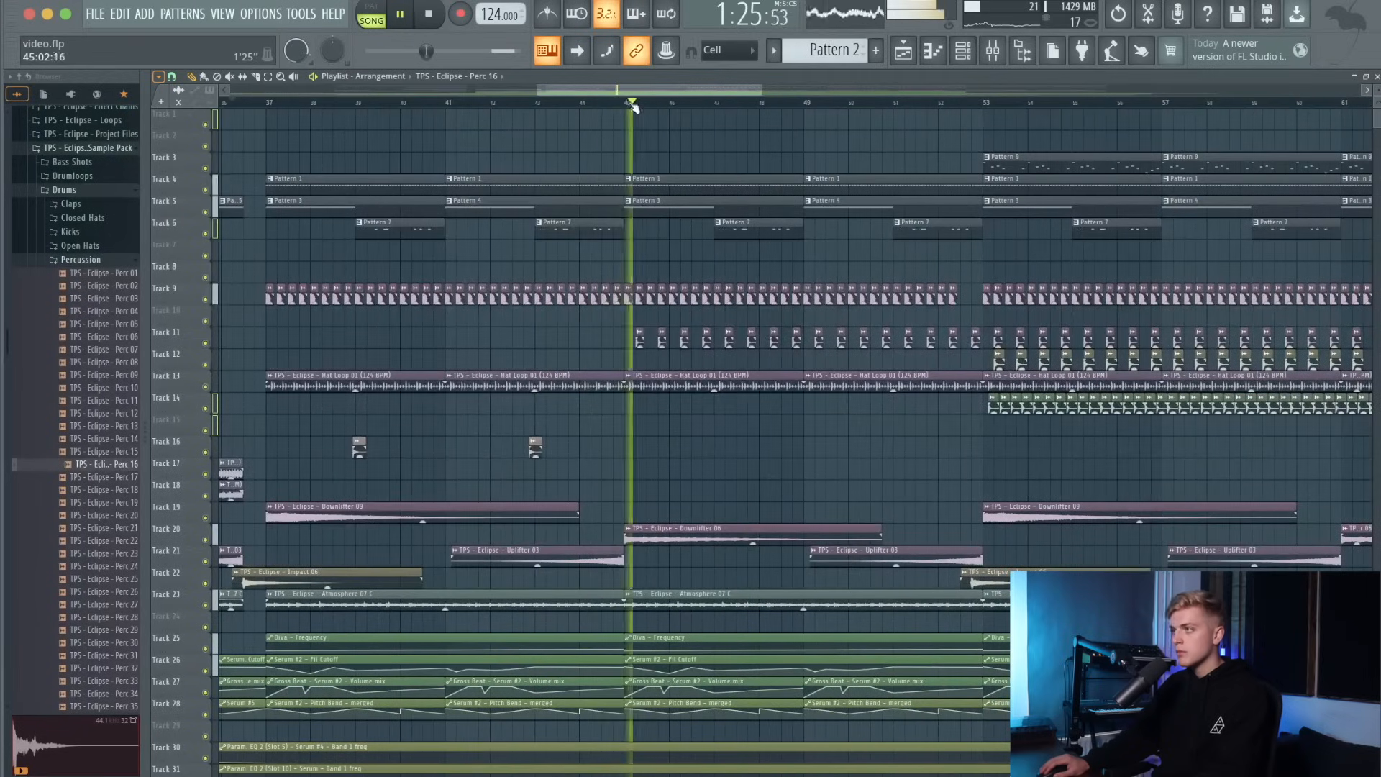
left_click_drag(615, 103, 568, 130)
left_click_drag(234, 102, 651, 147)
left_click_drag(550, 423, 234, 460)
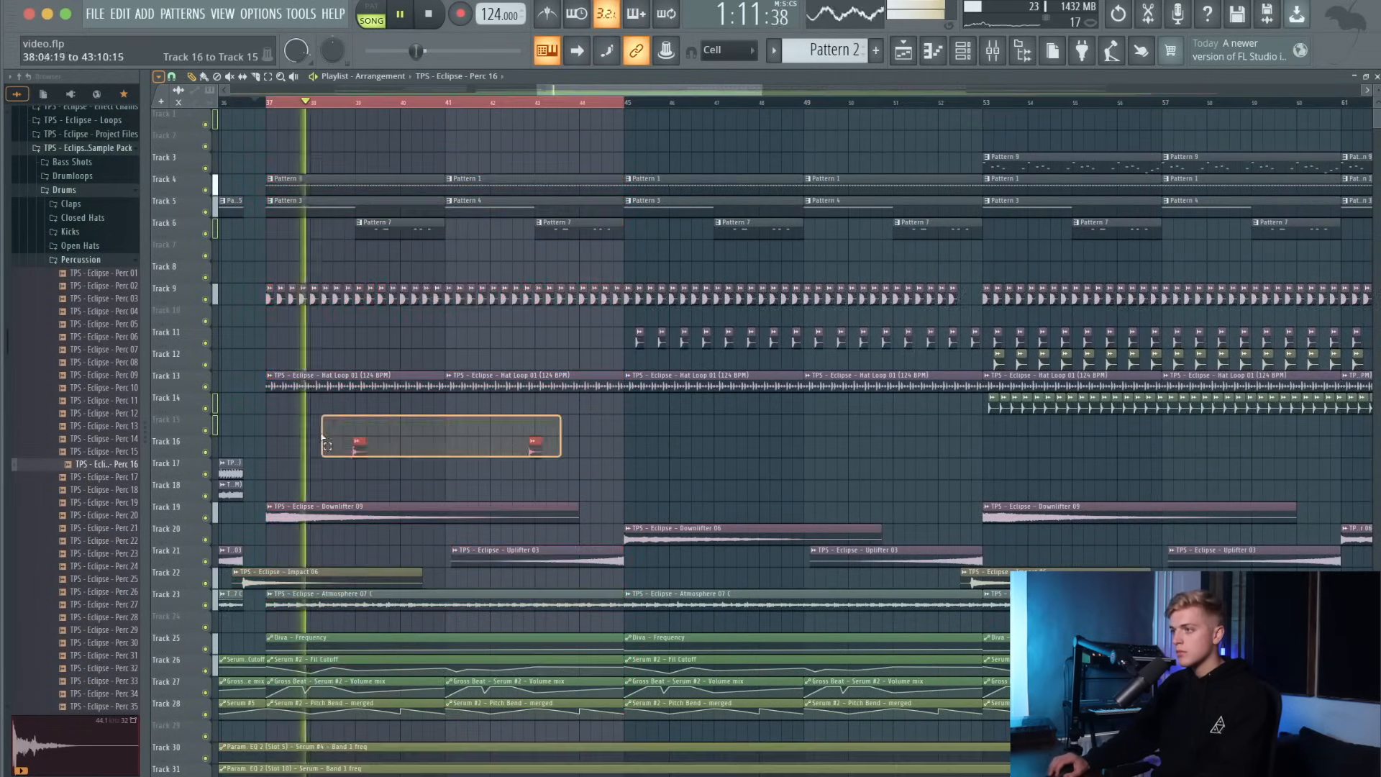
scroll(331, 432, "down", 4)
key("ctrl+b")
key("ctrl+b")
key("ctrl+b")
key("ctrl+b")
key("ctrl+b")
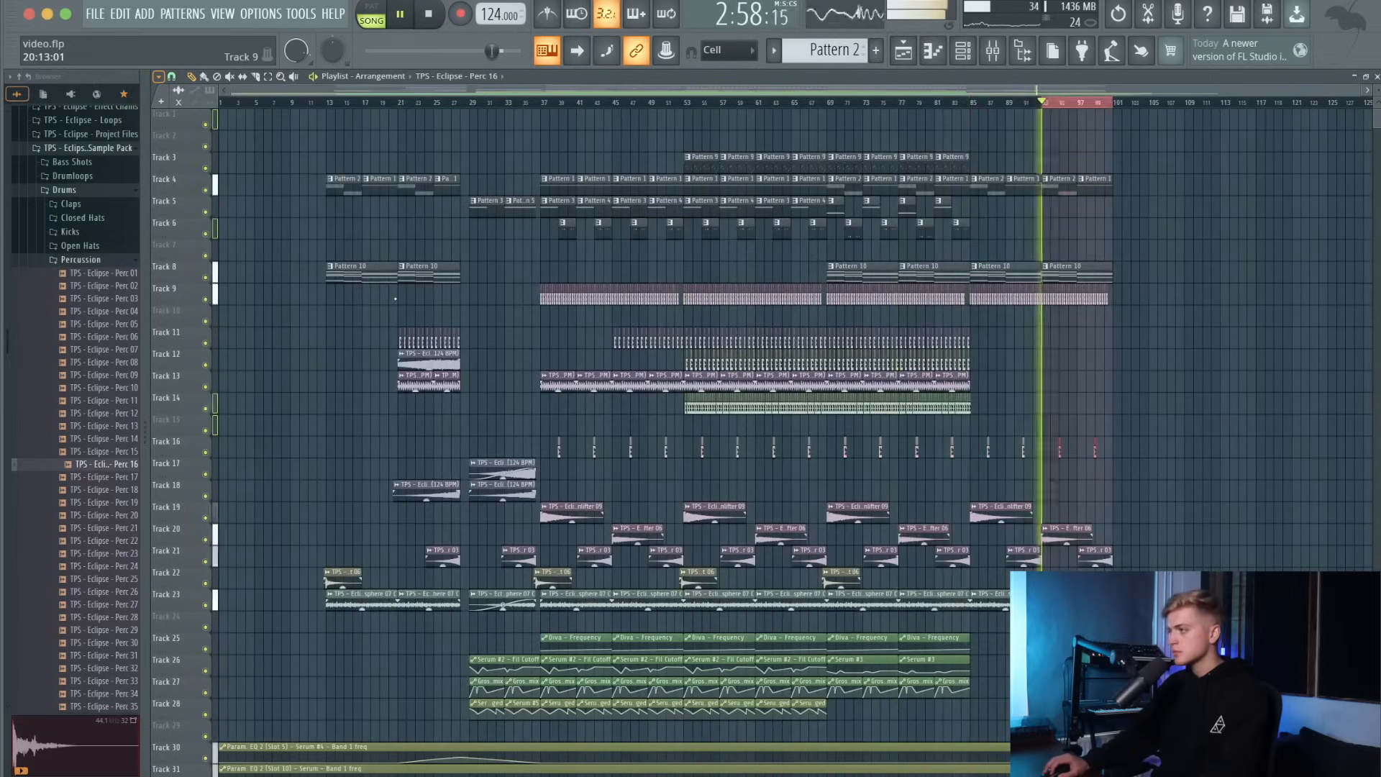
Add an Impact 06 clip on Track 22 at 100:10:00 so it hits at the end of the song.
key("ctrl+a")
left_click(1246, 580, "ctrl")
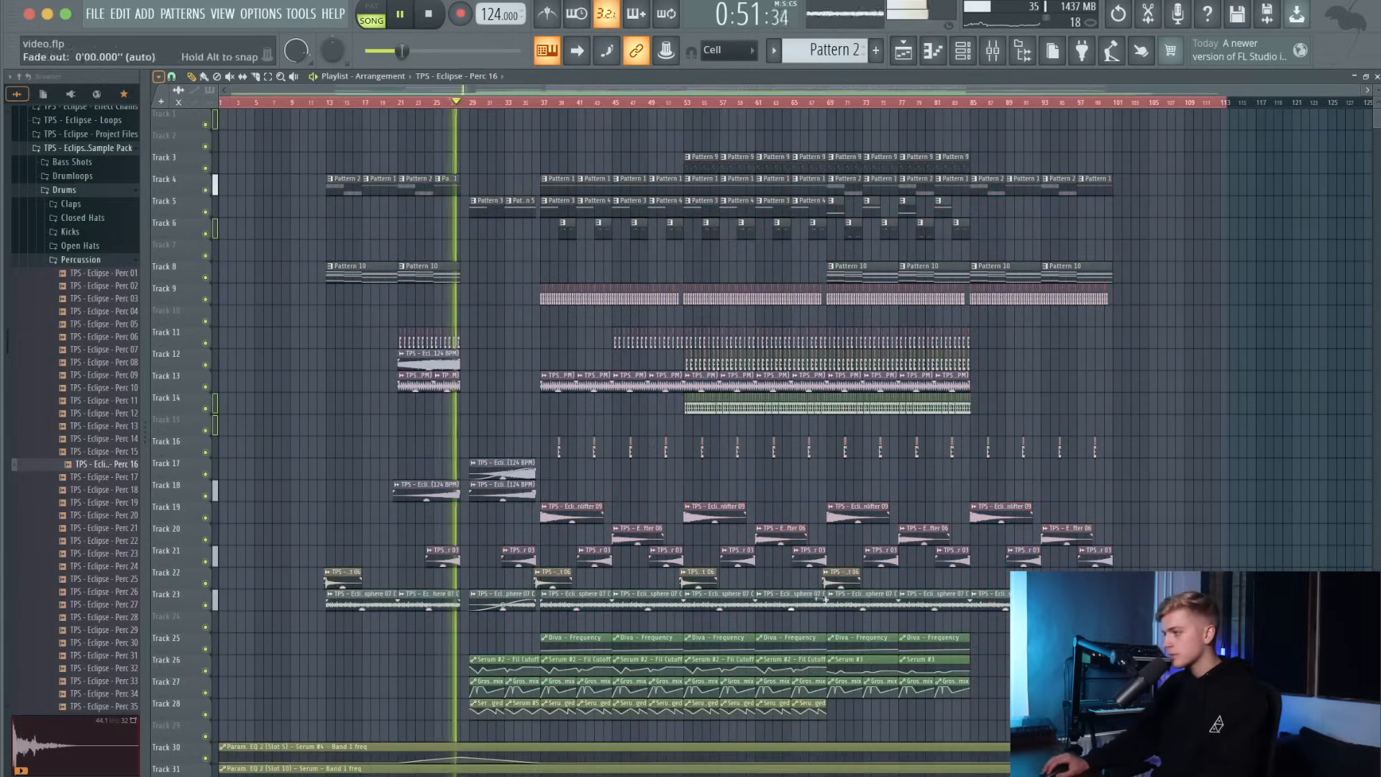
scroll(751, 588, "up", 5)
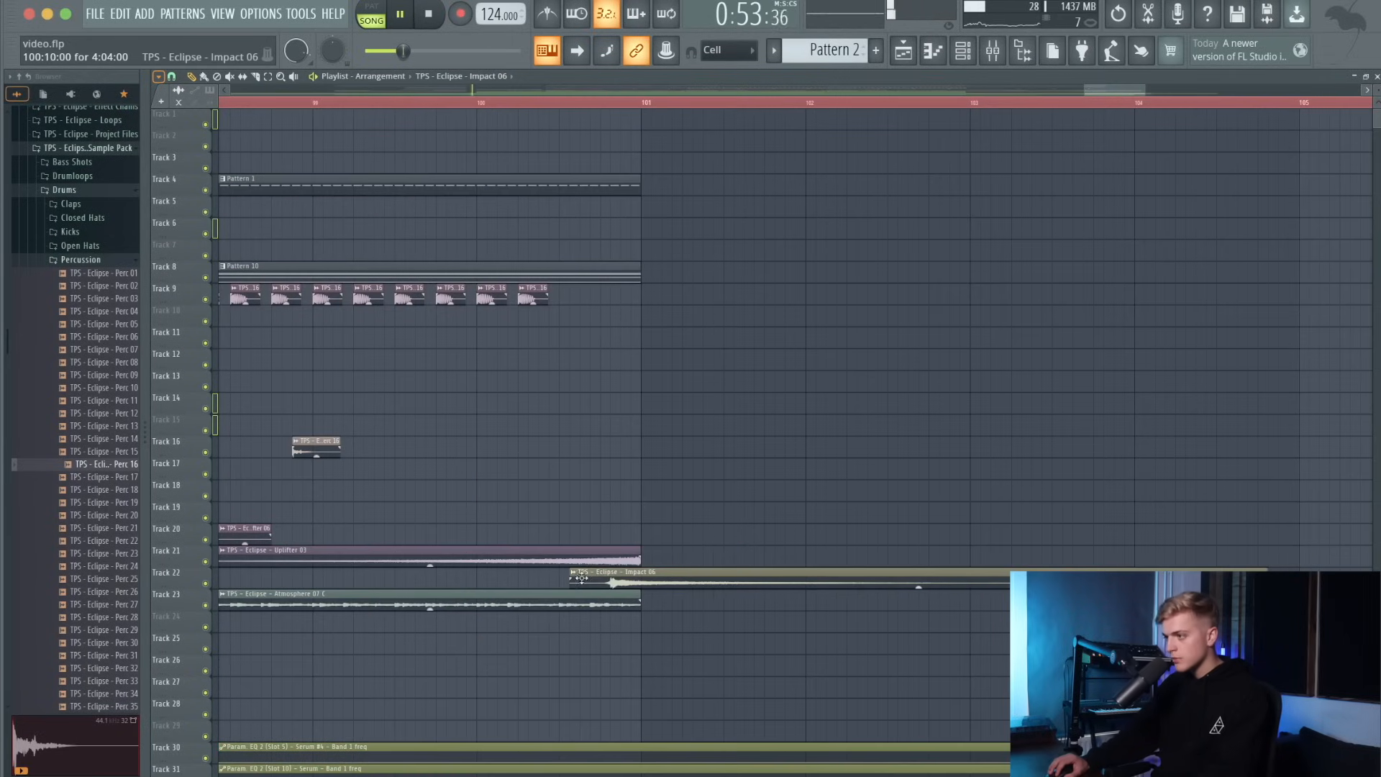
scroll(630, 581, "down", 5)
Select the automation clips on Tracks 25 to 36 and shift them down one track.
scroll(1010, 381, "down", 5)
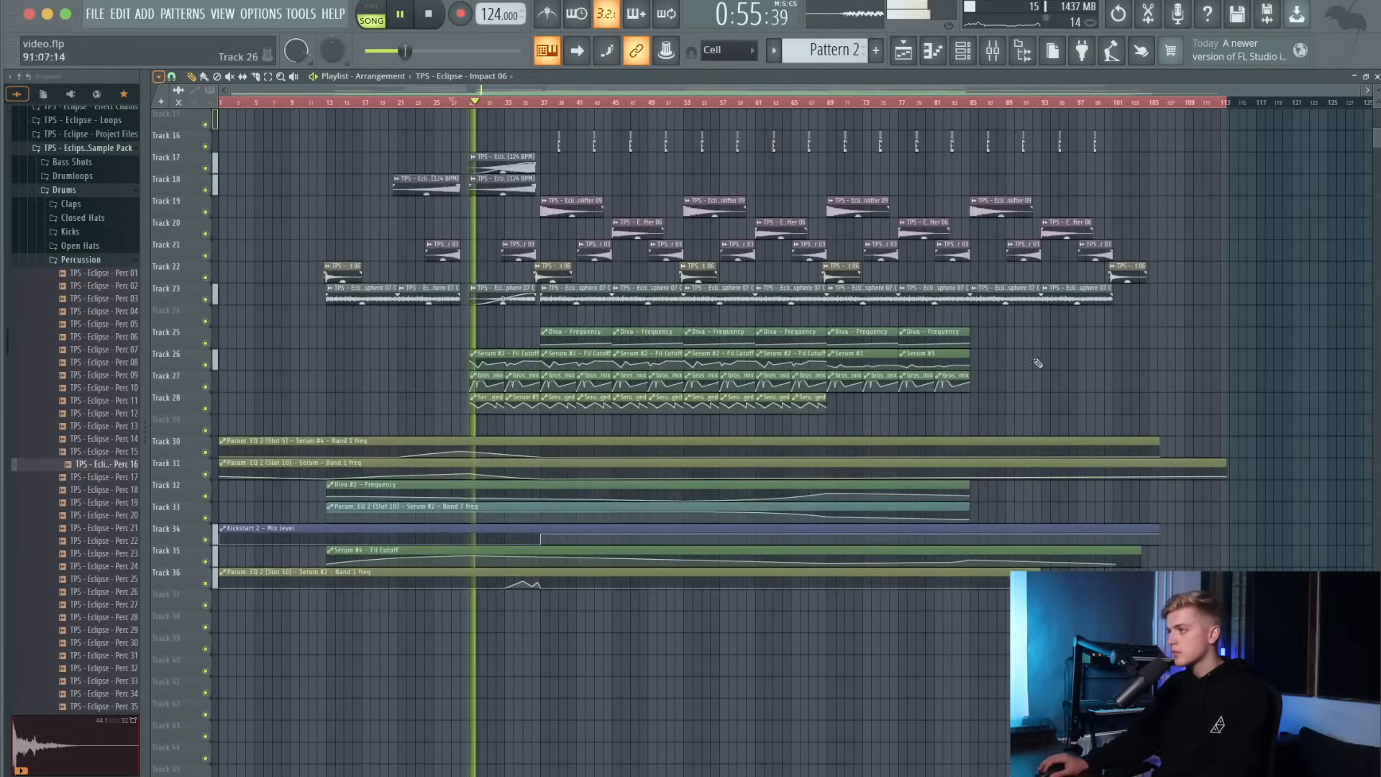
left_click_drag(861, 451, 302, 579)
scroll(302, 570, "up", 5)
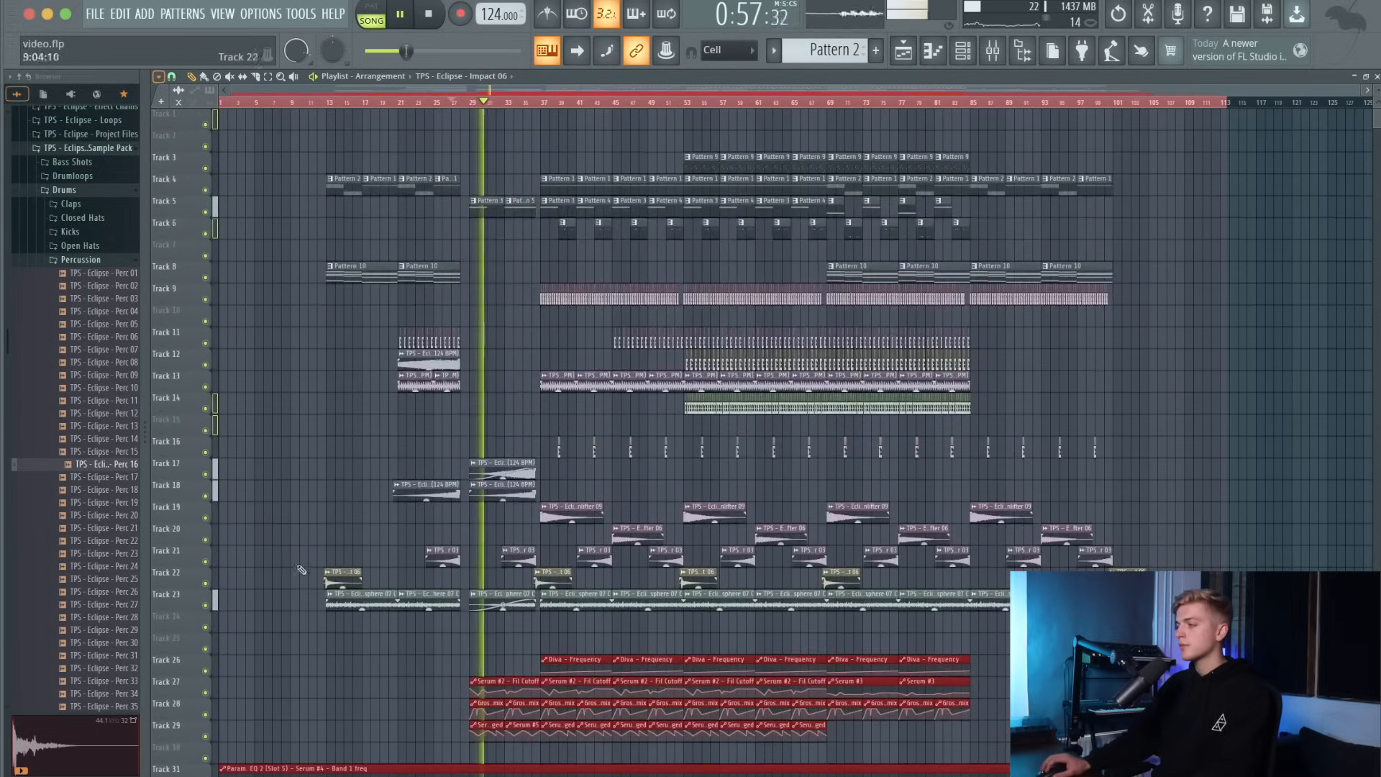
scroll(682, 204, "down", 3)
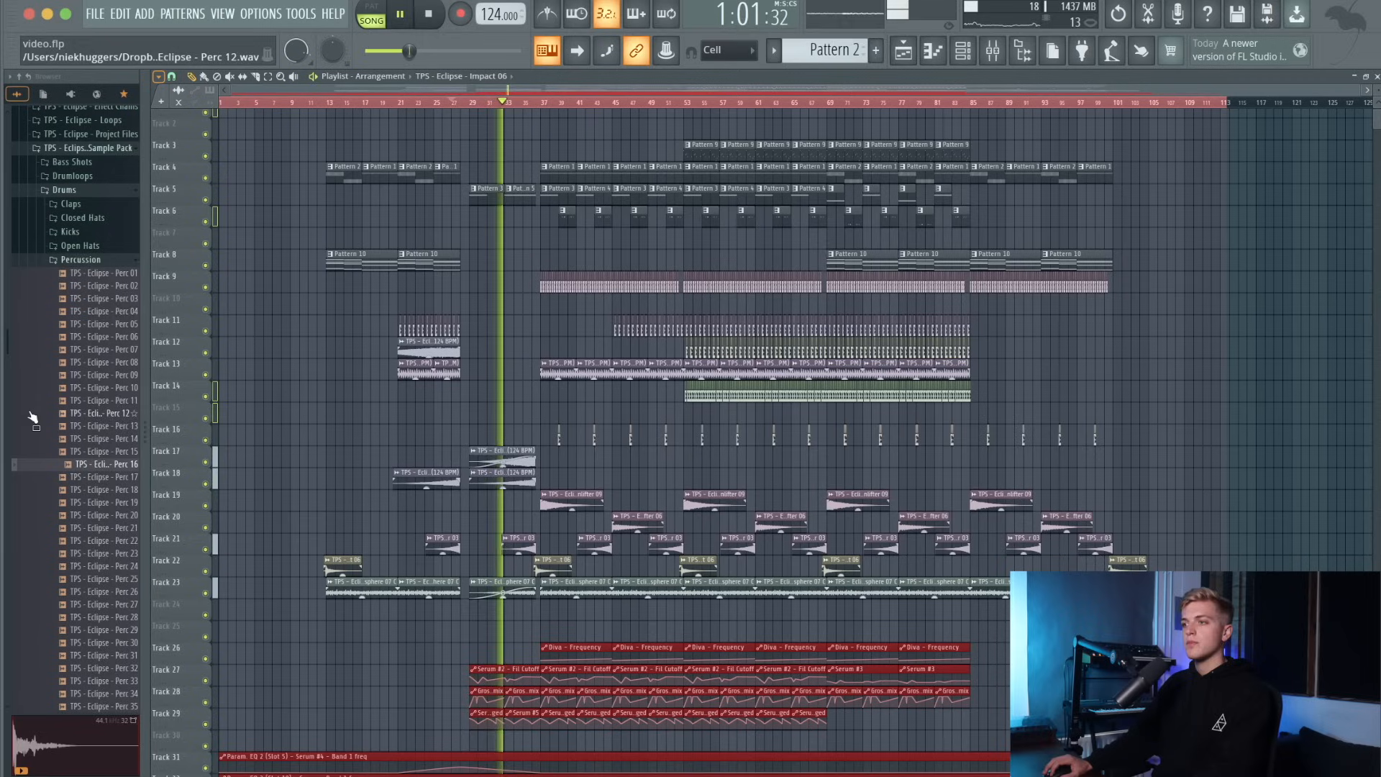
Place Percussion Loop 04 (124 BPM) from the Eclipse drumloops on Track 15 at bar 53 and play it back.
key("space")
left_click(81, 259)
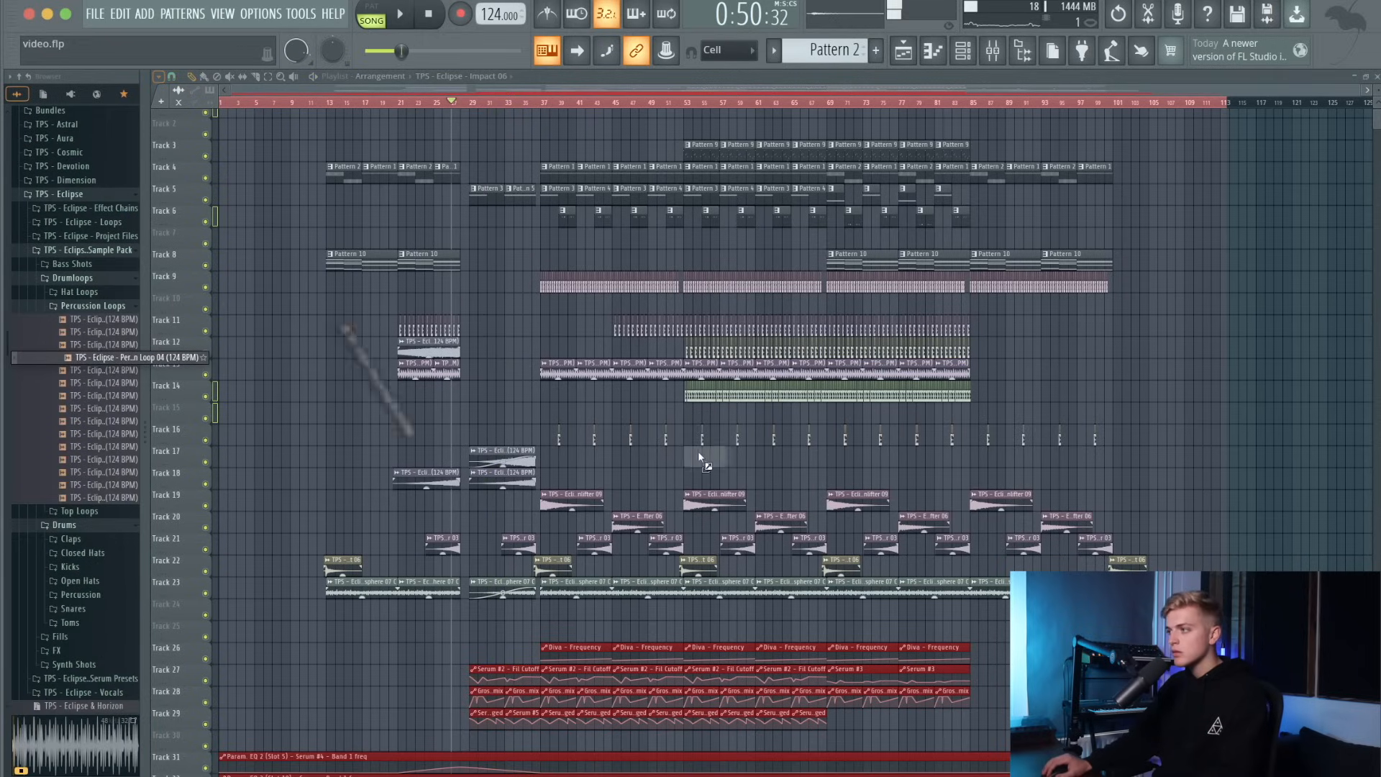
left_click_drag(691, 421, 690, 417)
scroll(690, 418, "up", 5)
key("space")
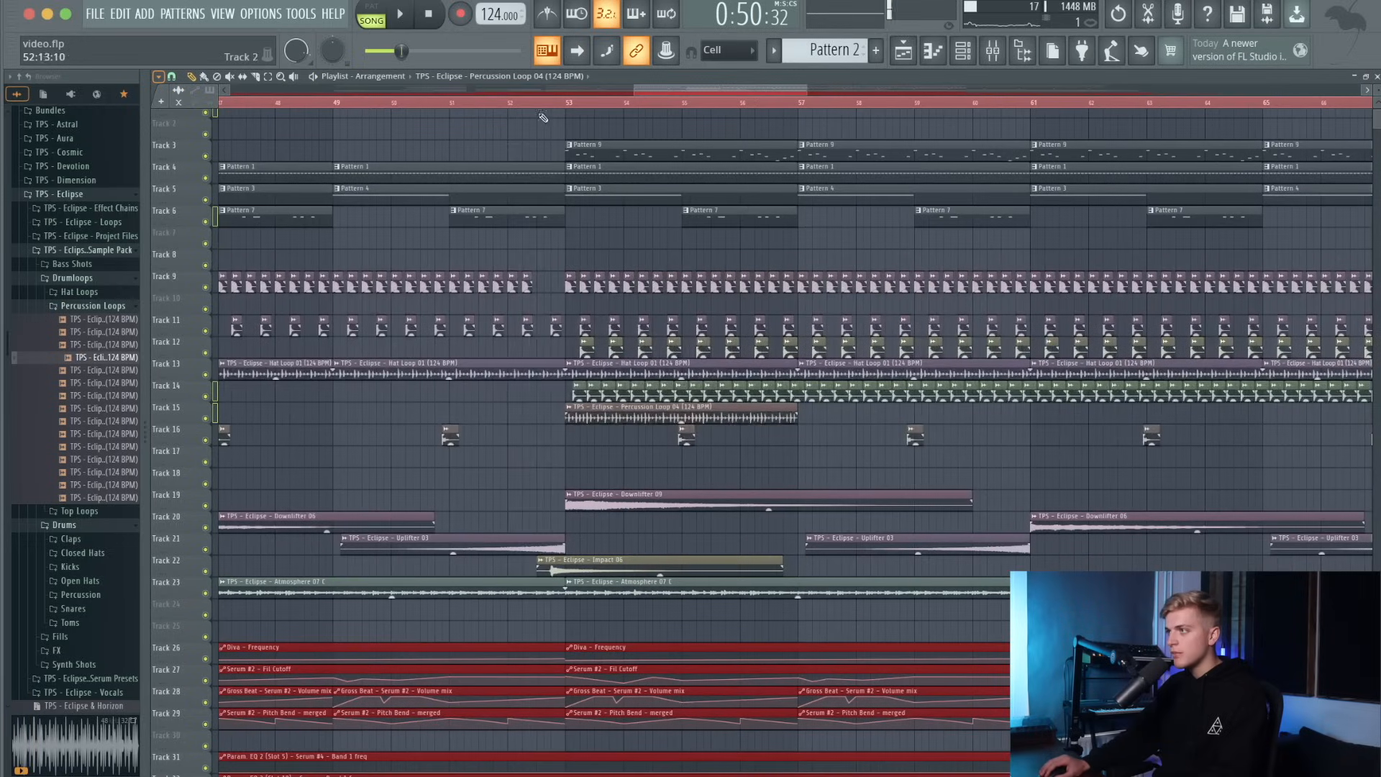
Set Percussion Loop 04's channel volume to 24% and repeat the loop along Track 15 up to bar 93.
double_click(615, 413)
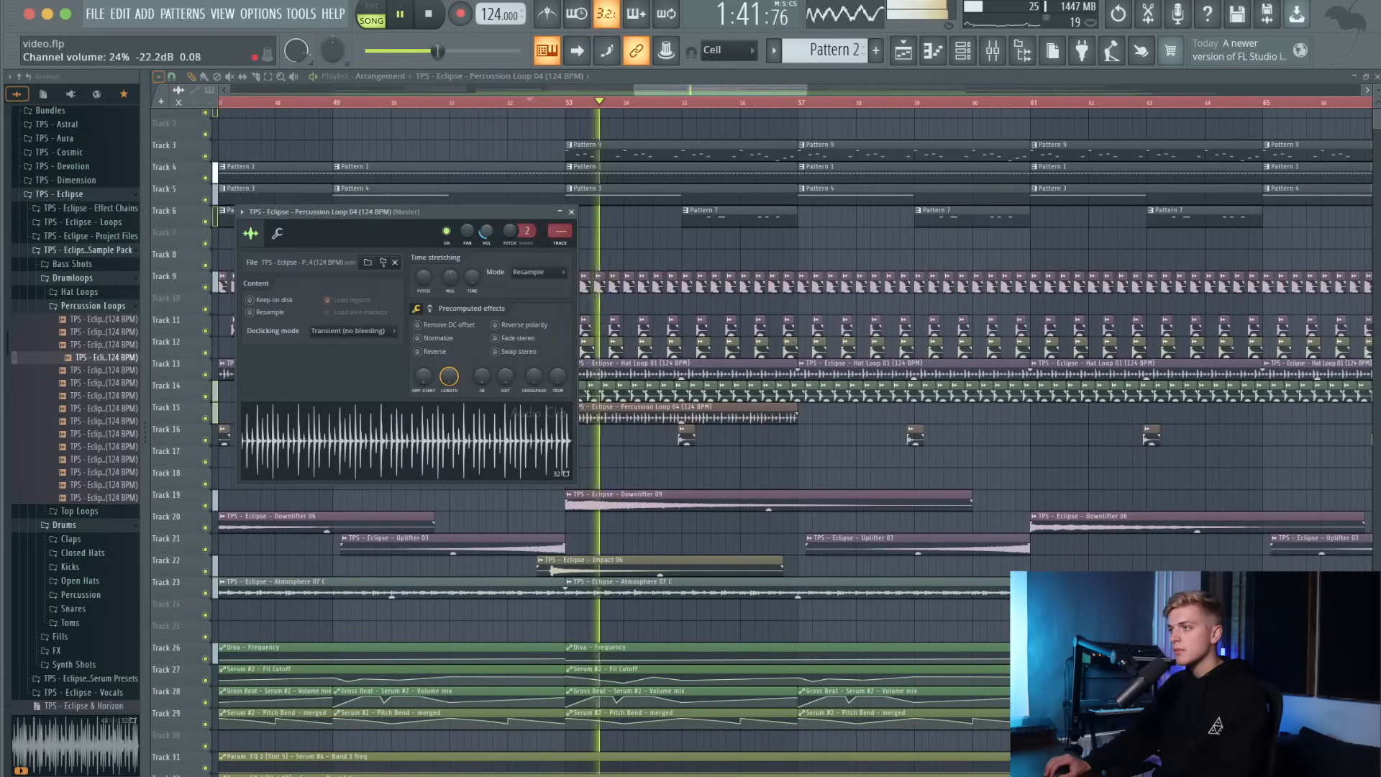
left_click(827, 414)
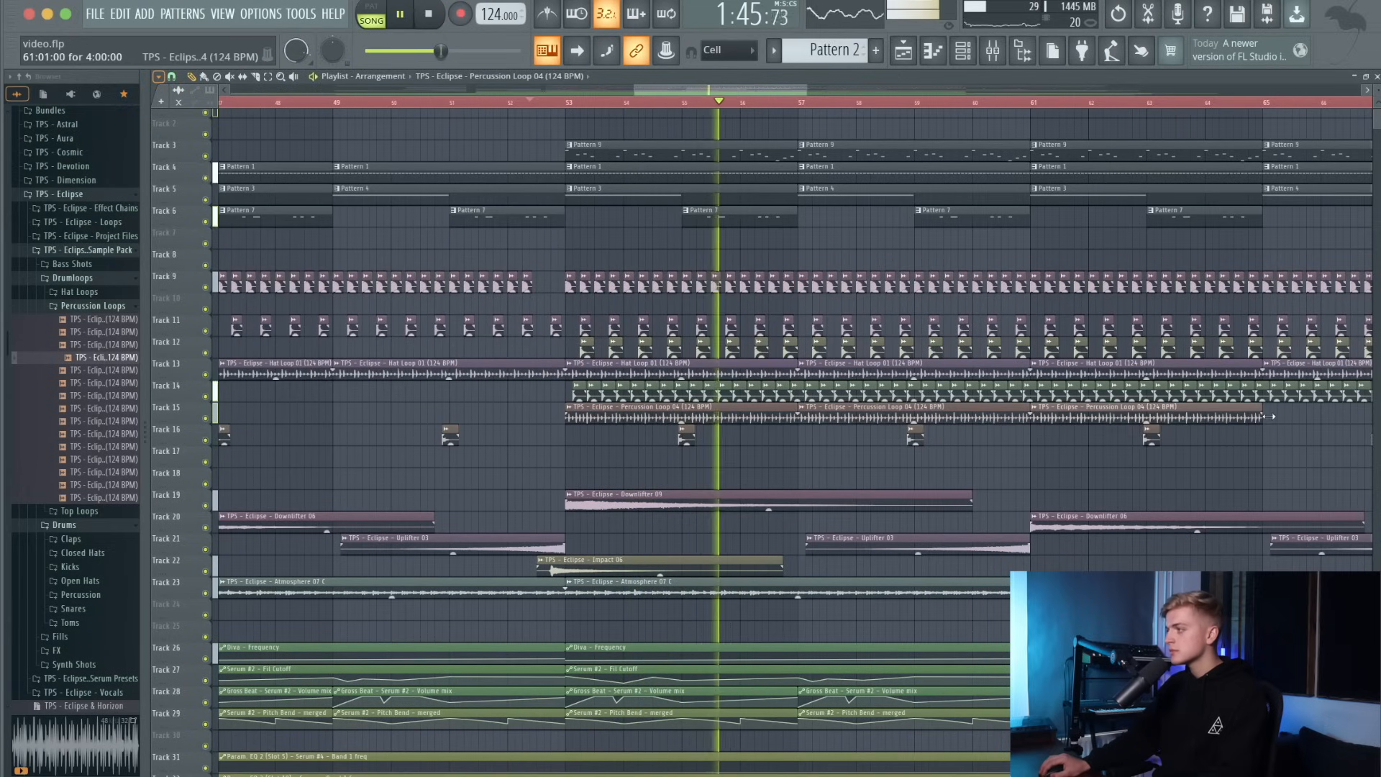
scroll(1177, 417, "down", 5)
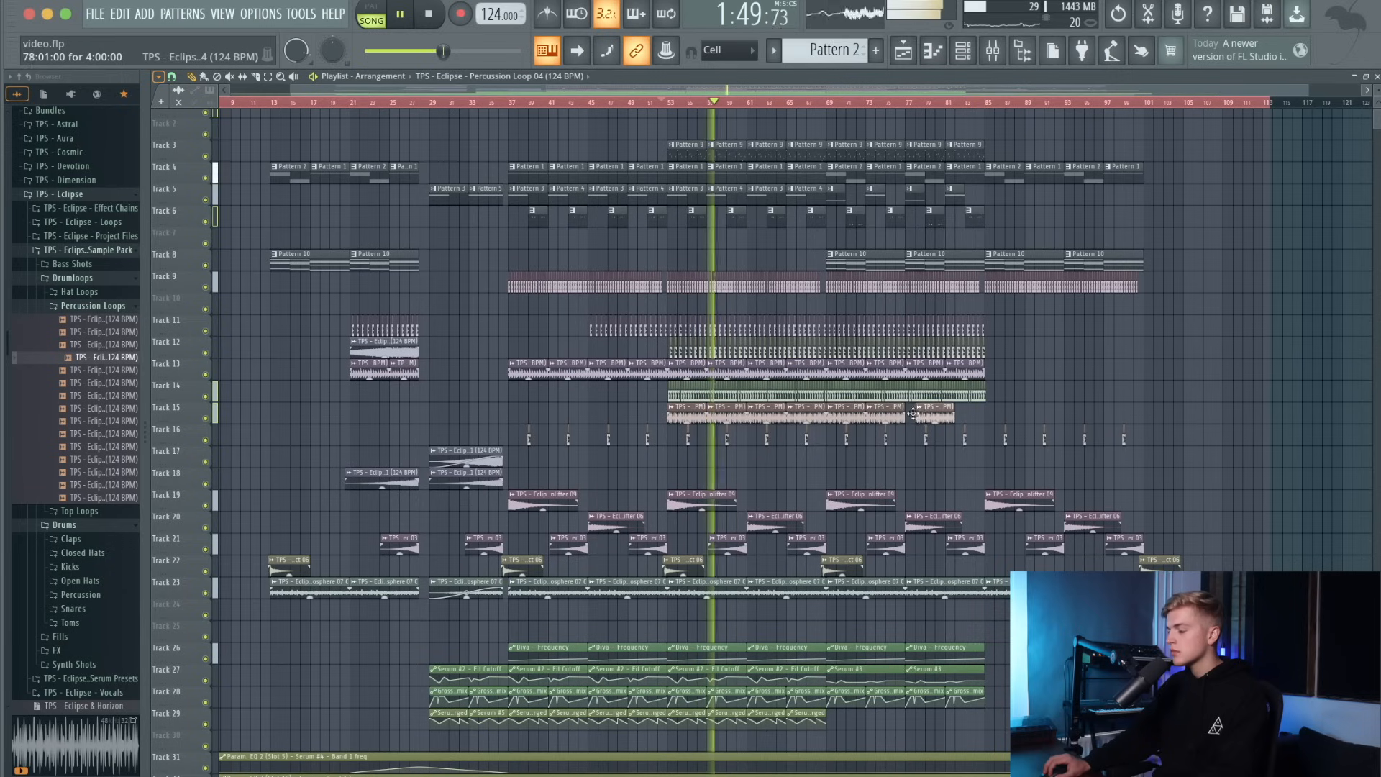
scroll(951, 416, "up", 2)
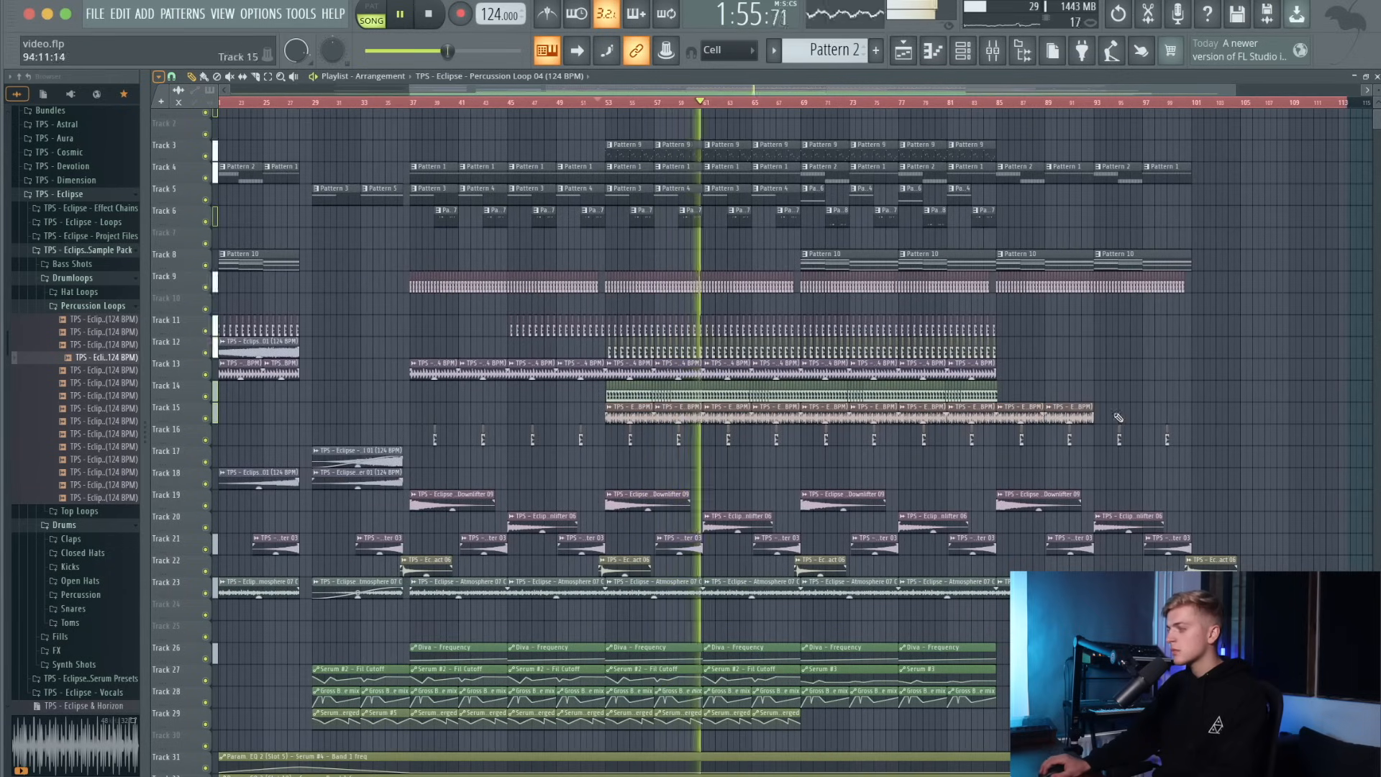
scroll(1118, 417, "down", 2)
scroll(1086, 415, "up", 1)
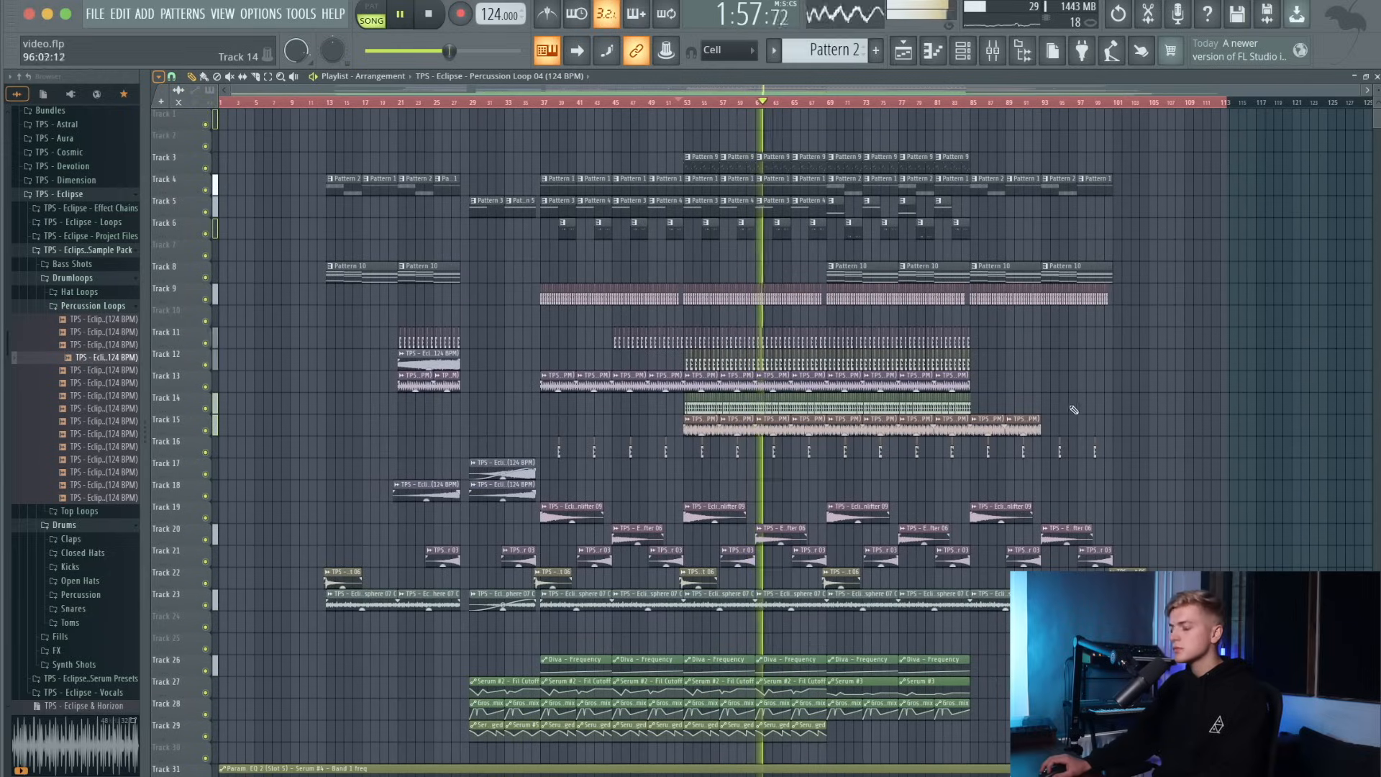